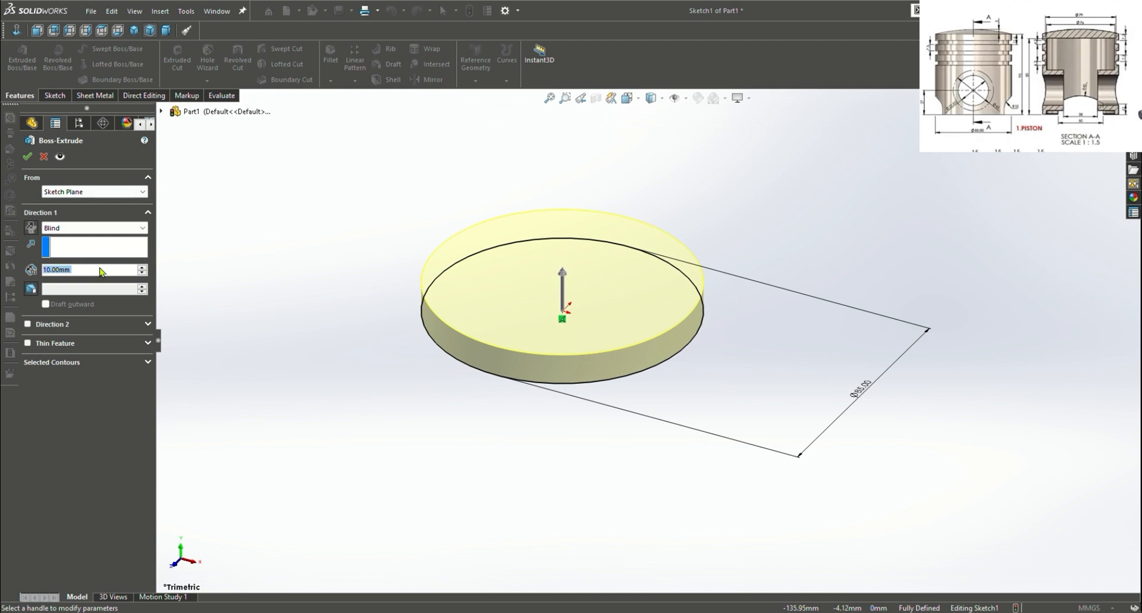
Extrude the base circle sketch upward as a solid boss with a blind depth of 90 mm
type("90")
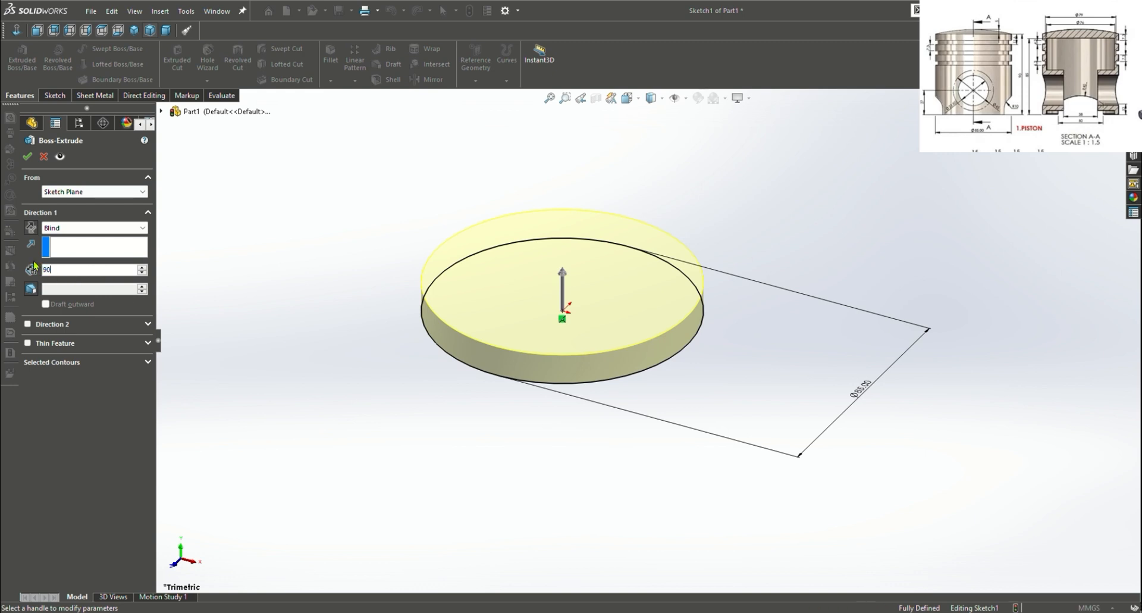
key("Return")
left_click(27, 156)
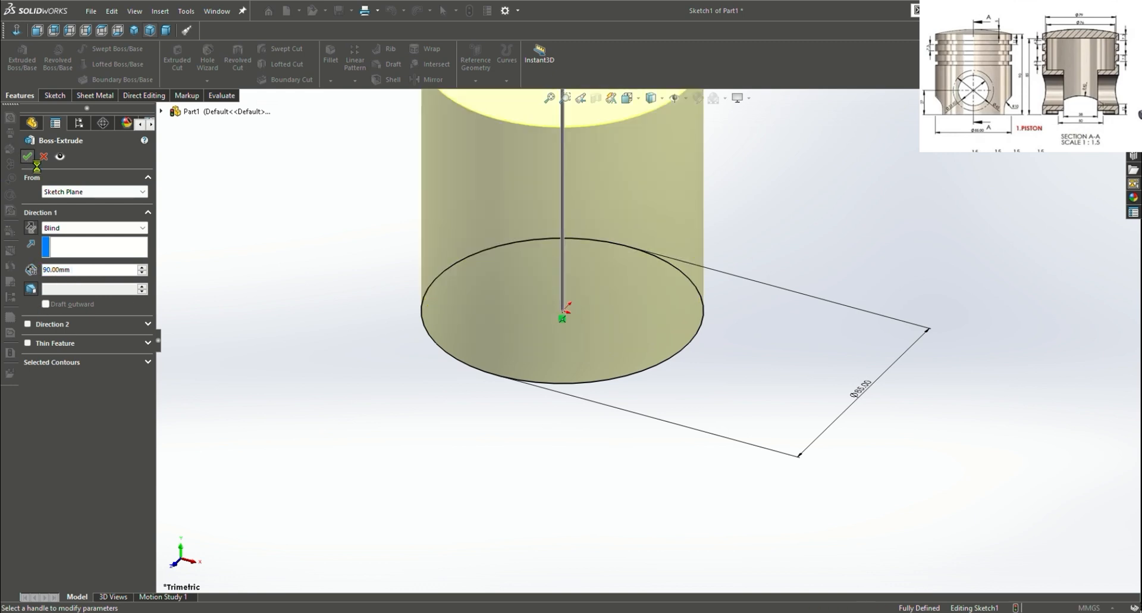
Sketch a circle about 72 mm in diameter on the cylinder's top face, centred on the origin
key("ctrl+1")
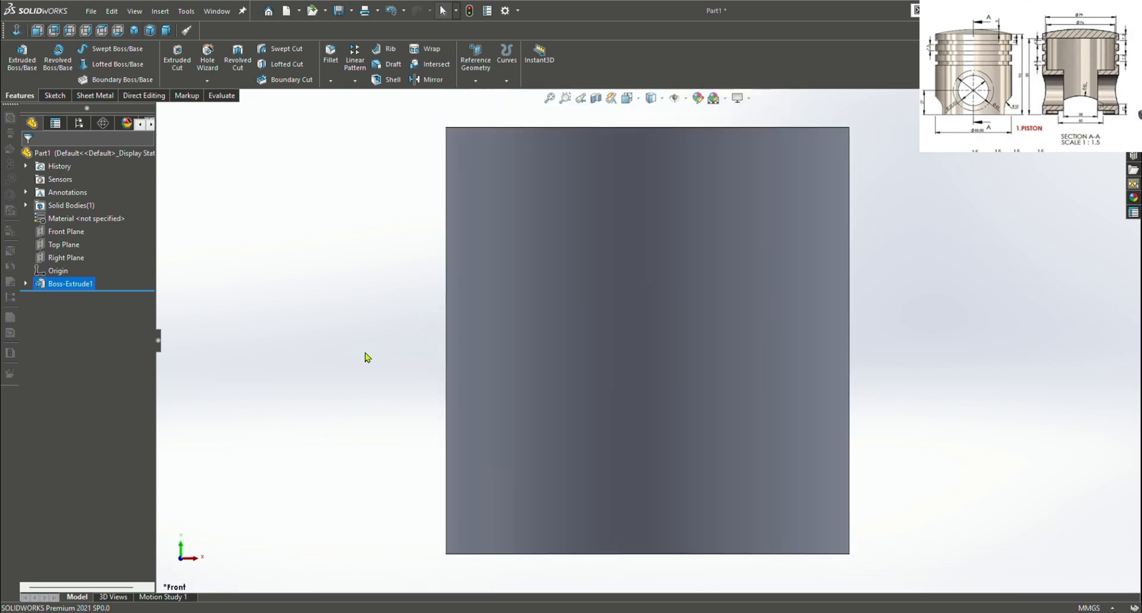
key("ctrl+4")
key("ctrl+5")
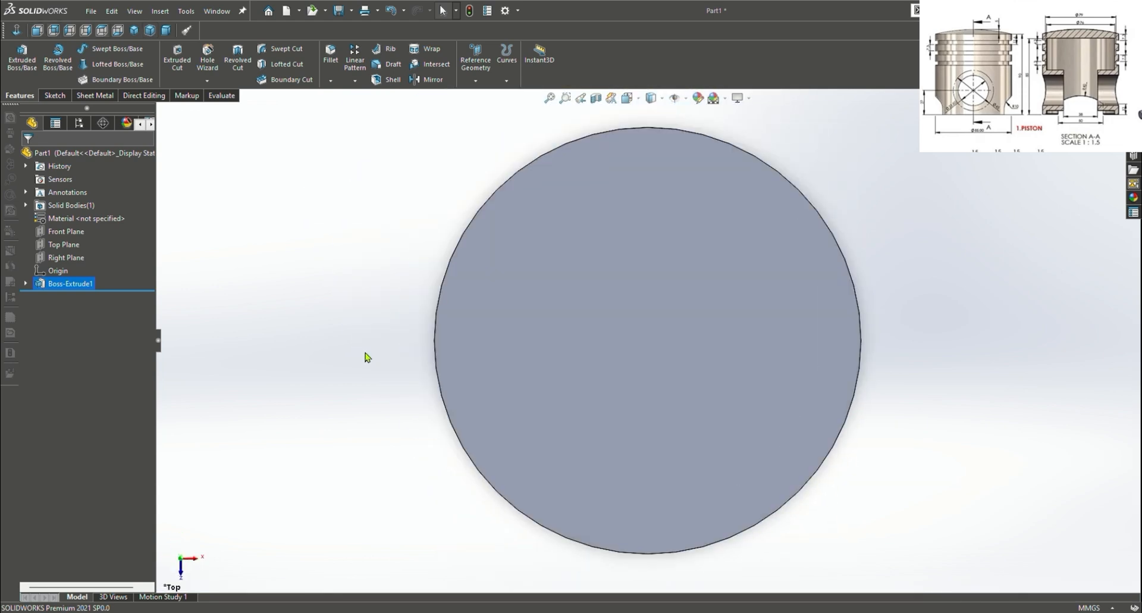
left_click(642, 348)
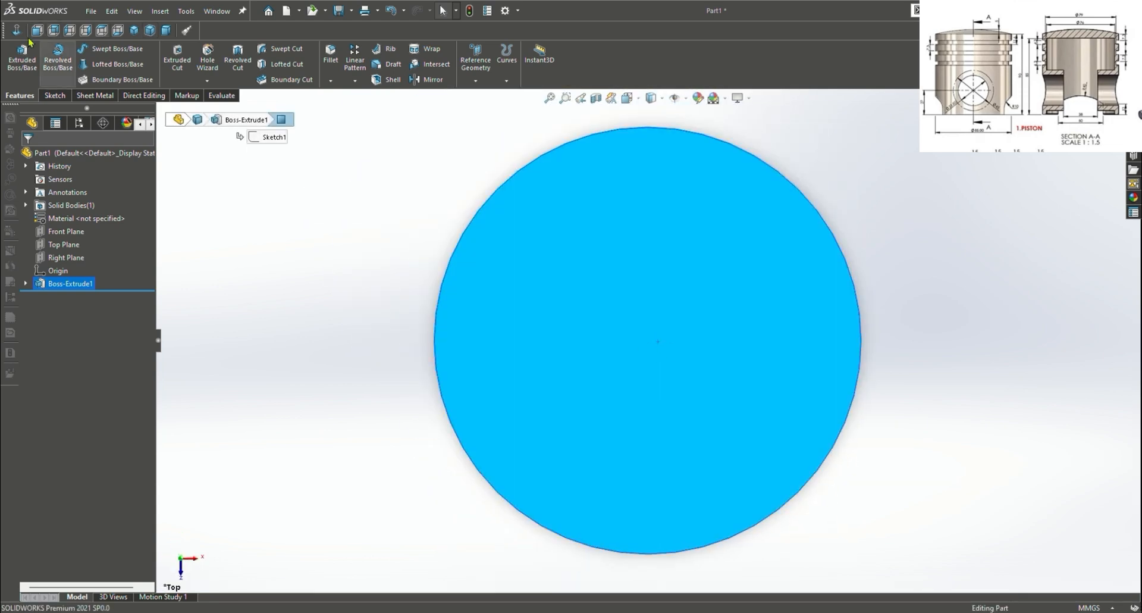
left_click(55, 95)
left_click(103, 48)
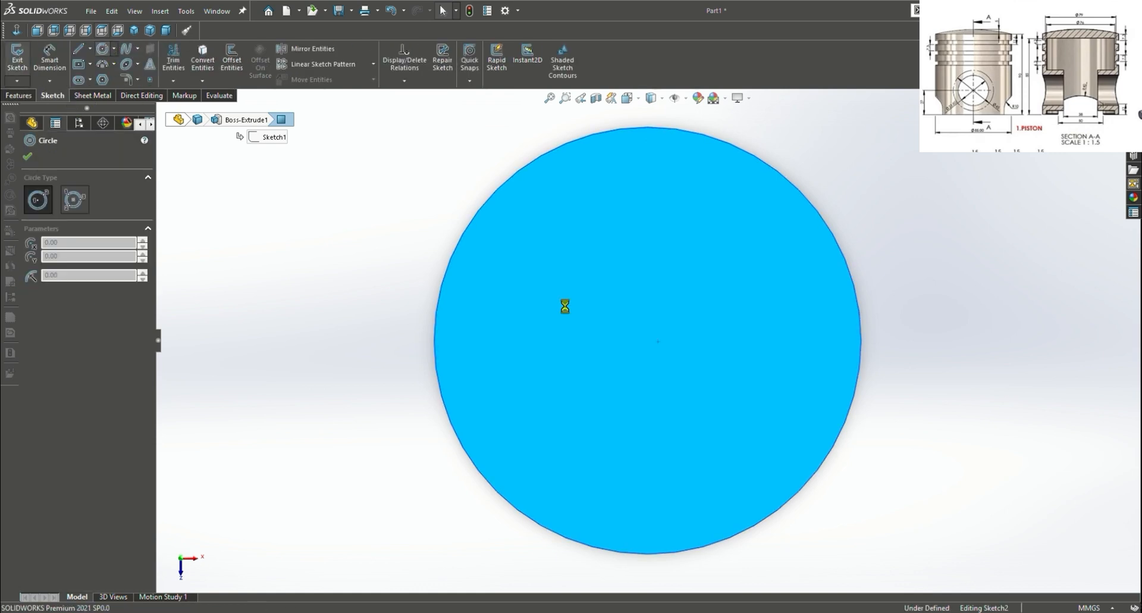
left_click(648, 341)
left_click(793, 234)
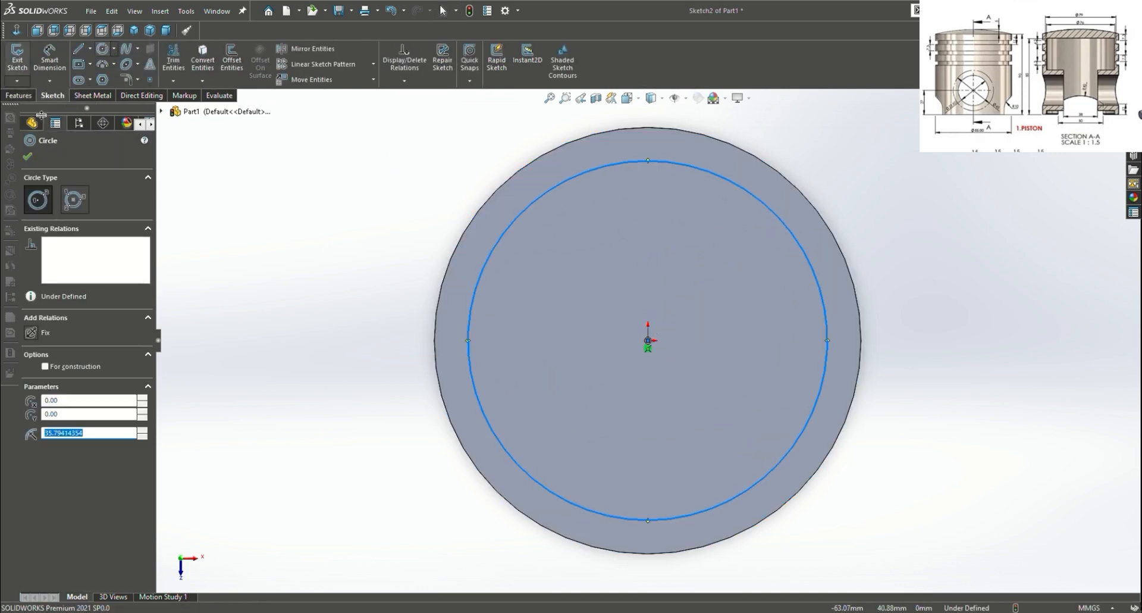
Dimension the diameter of the circle on the top face to 79 mm
left_click(49, 53)
left_click(825, 349)
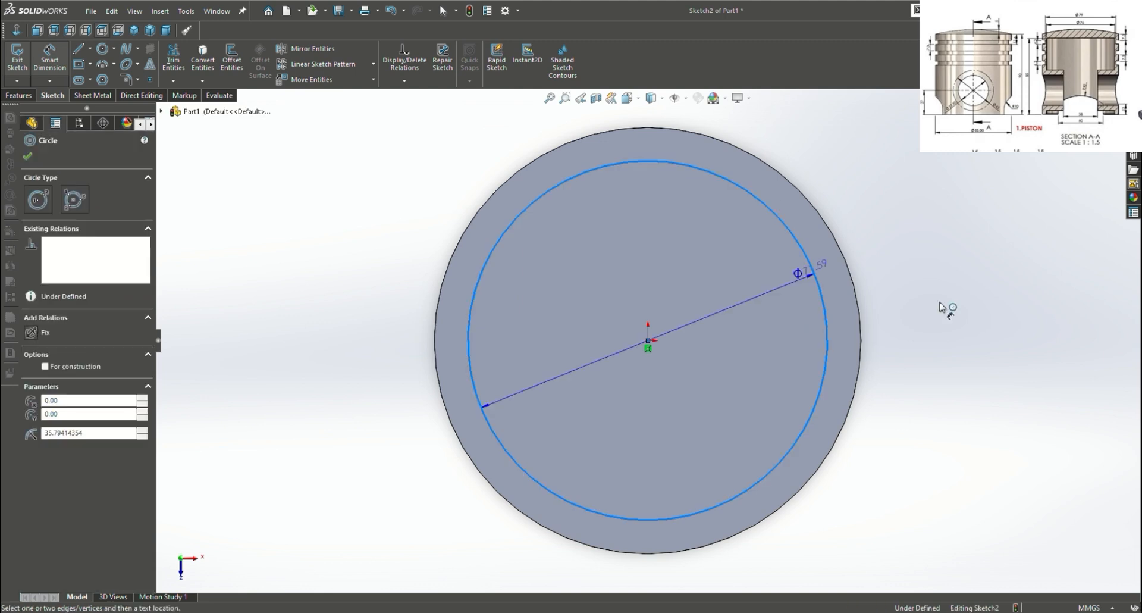
left_click(1046, 349)
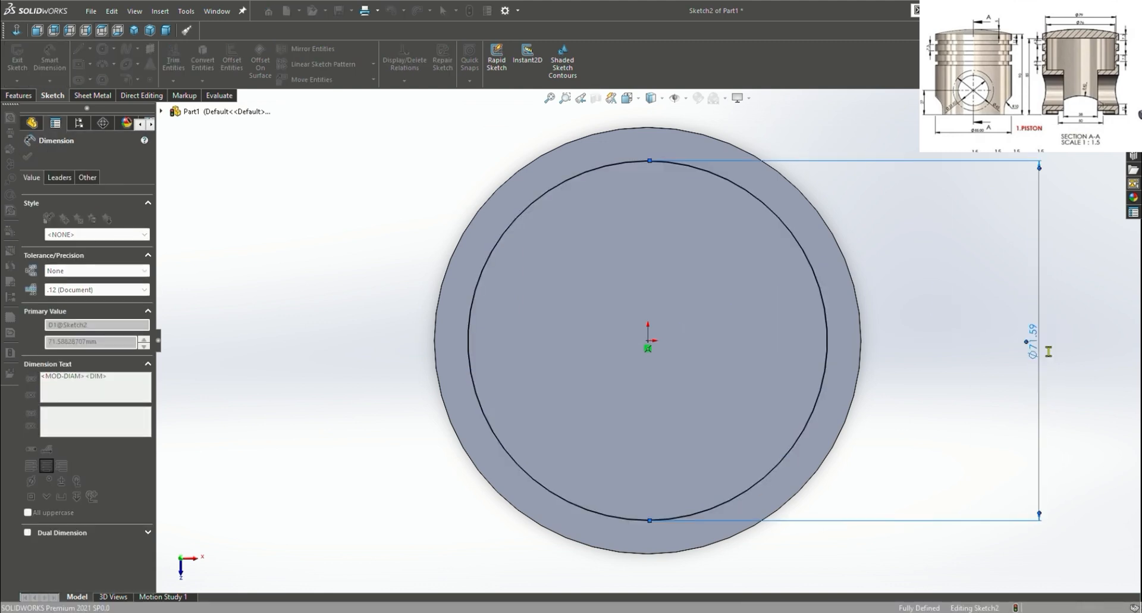
type("79")
key("Return")
left_click(27, 155)
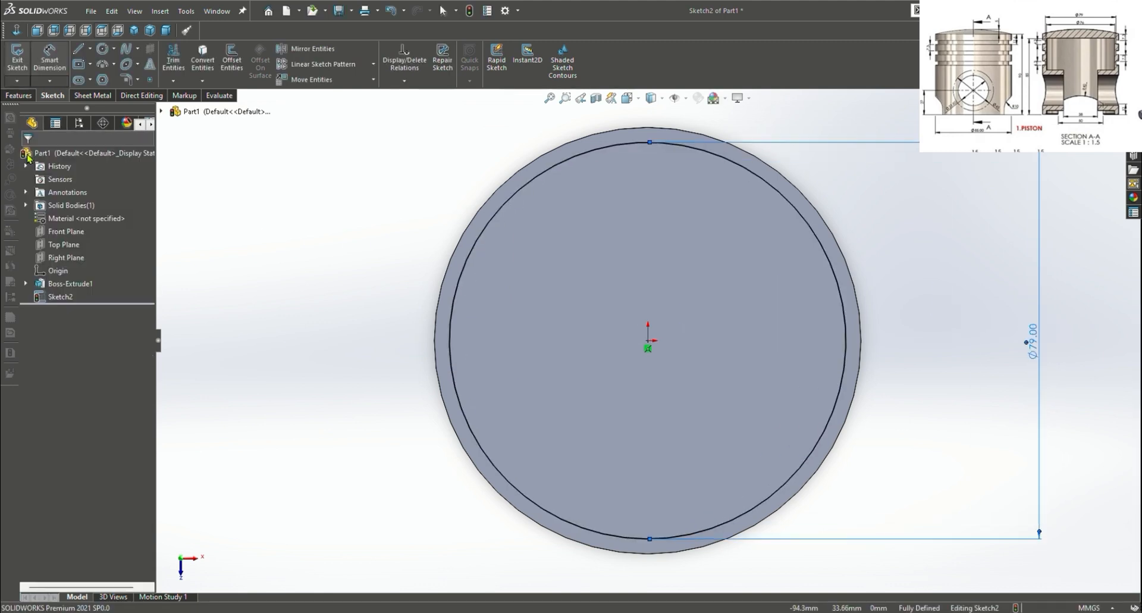
key("Escape")
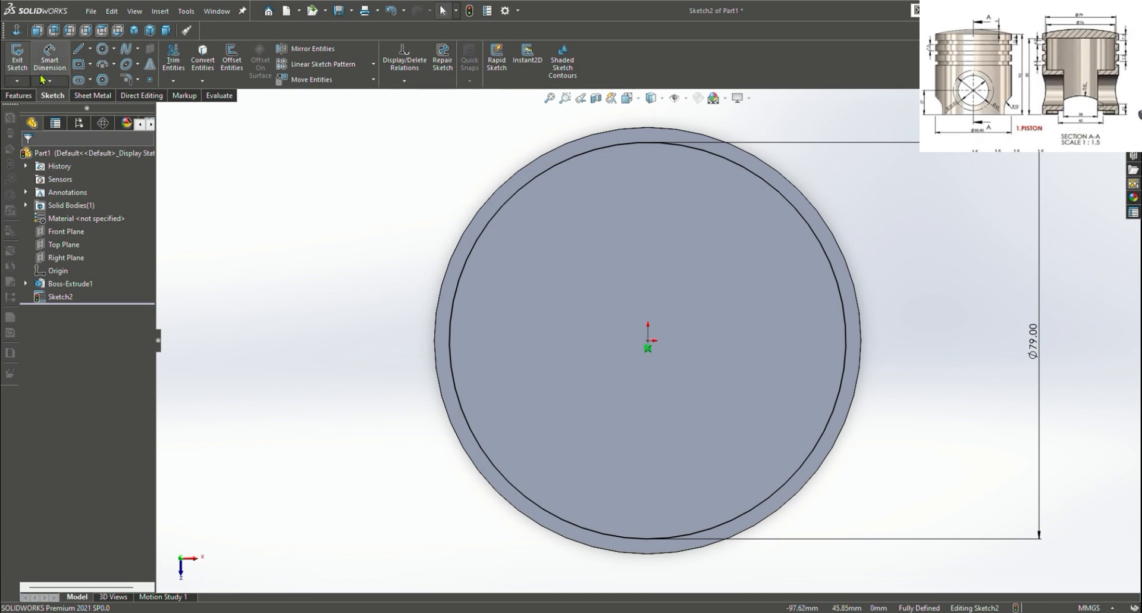
Start an extruded cut from the 79 mm circle, beginning at a 7.3 mm offset reversed down into the cylinder
left_click(24, 96)
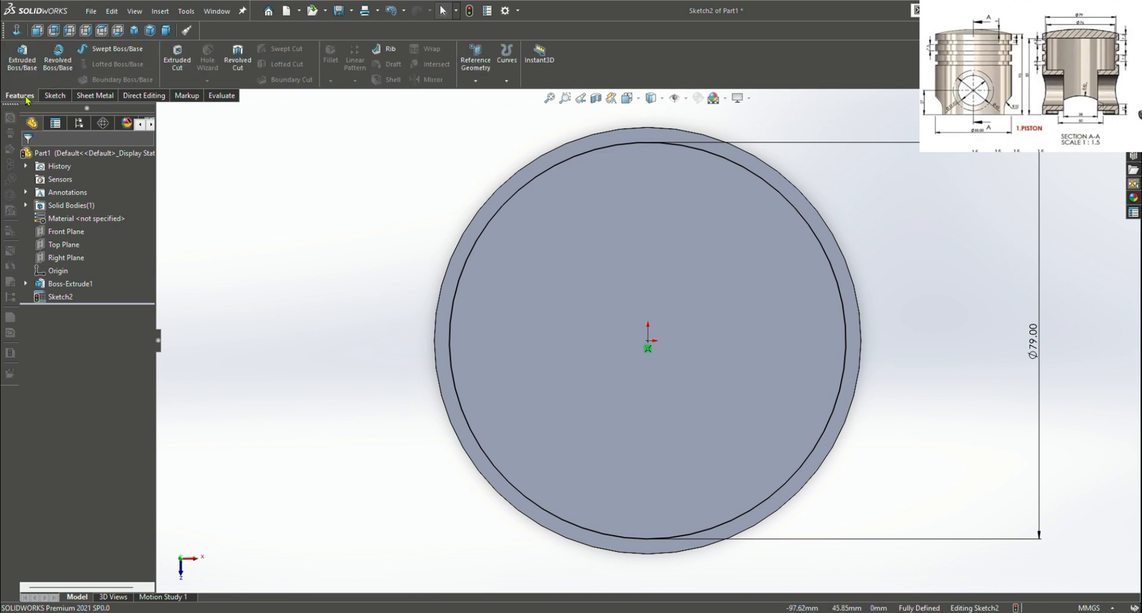
left_click(177, 60)
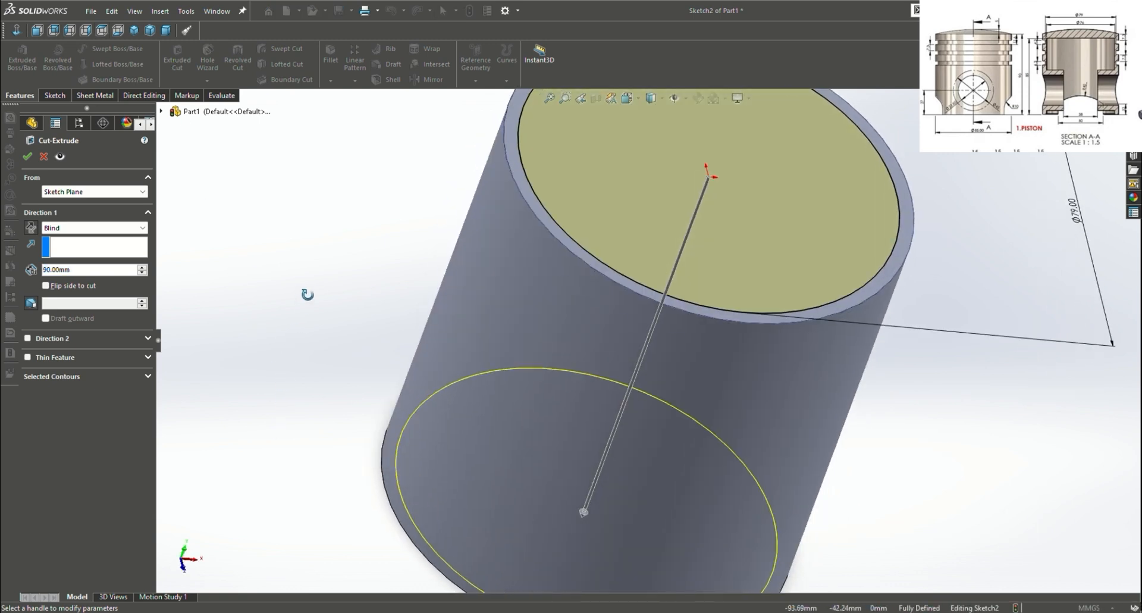
scroll(348, 282, "down", 2)
scroll(348, 282, "up", 5)
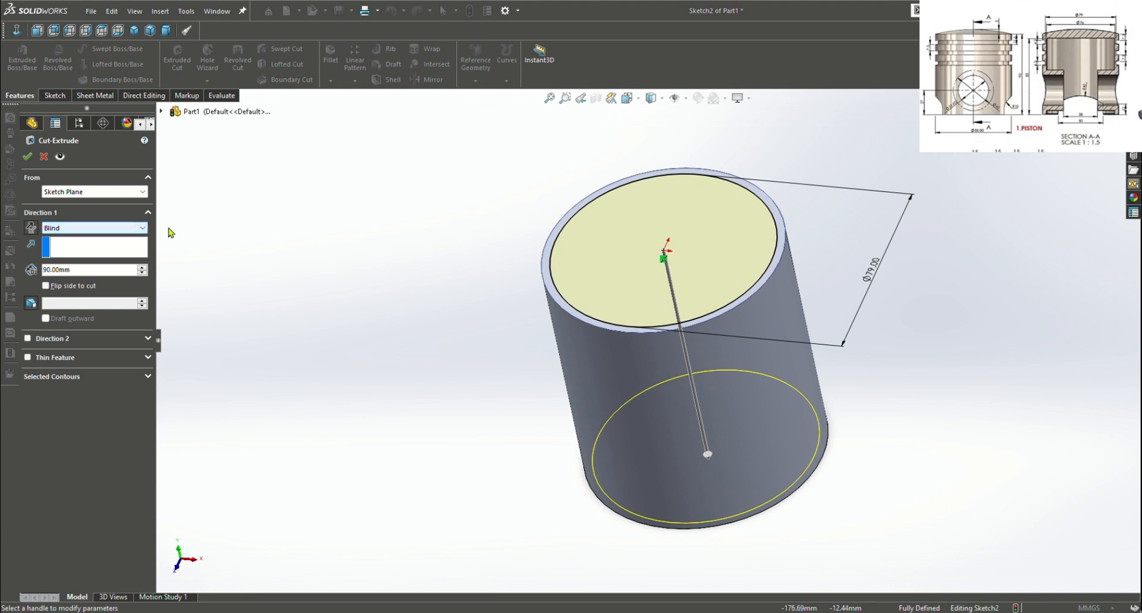
left_click(81, 230)
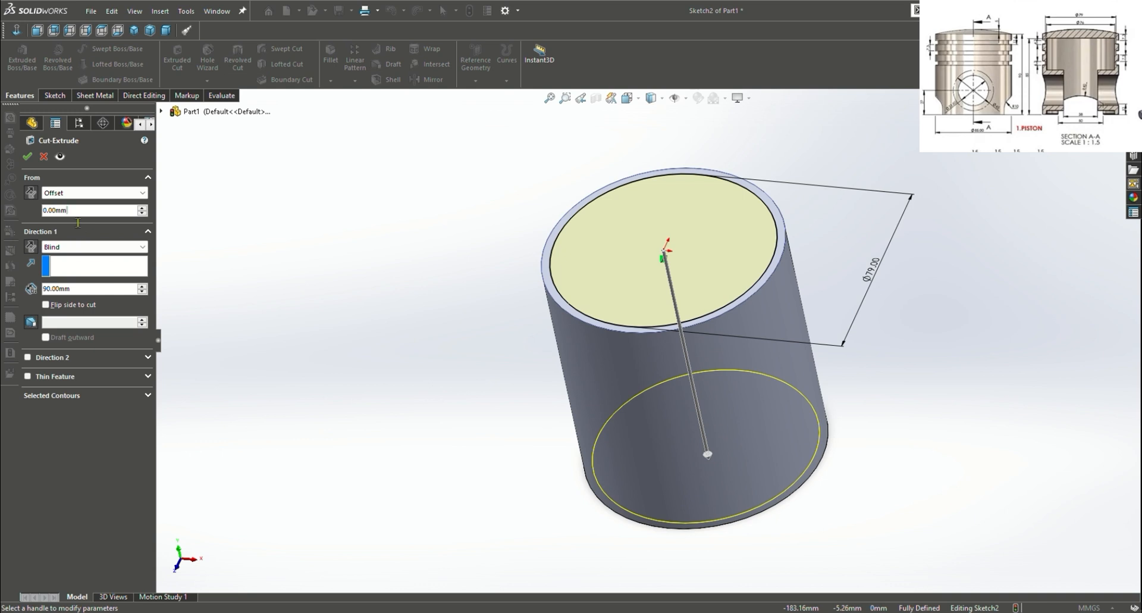
double_click(49, 213)
type("7.3")
key("Return")
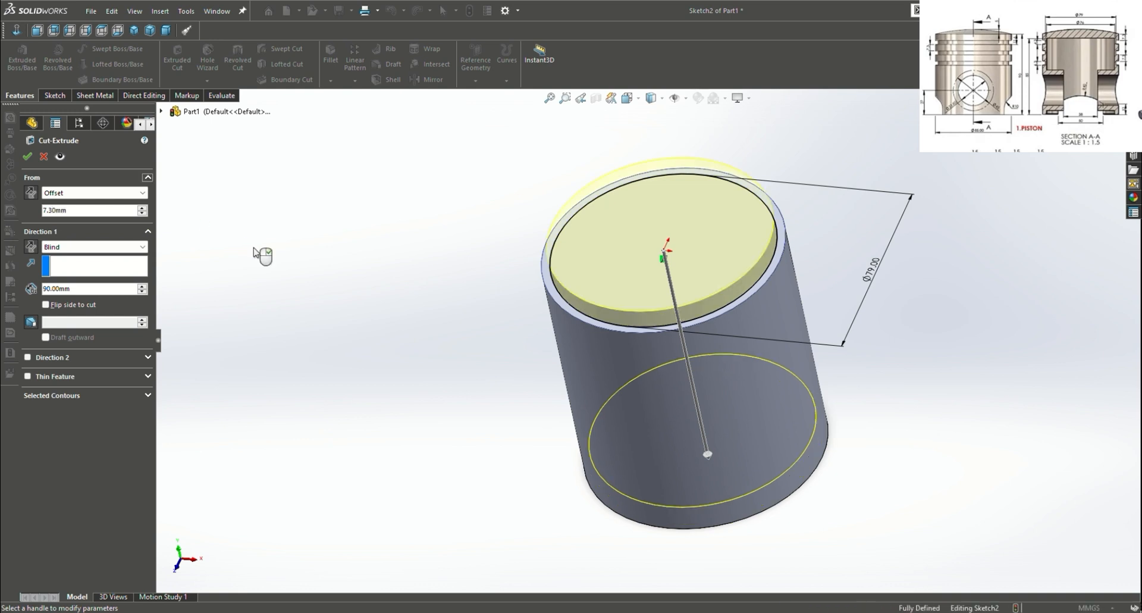
left_click(32, 194)
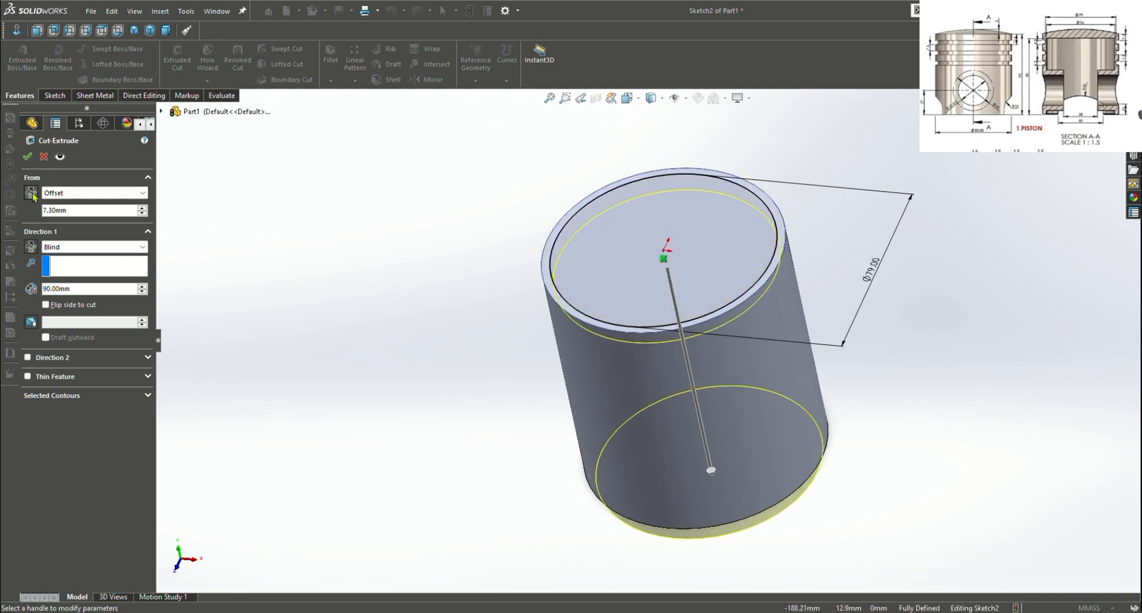
Set the cut depth to 4.3 mm and flip the side to cut, creating the ring groove outside the circle
left_click_drag(94, 292, 24, 301)
type("4.3")
key("Return")
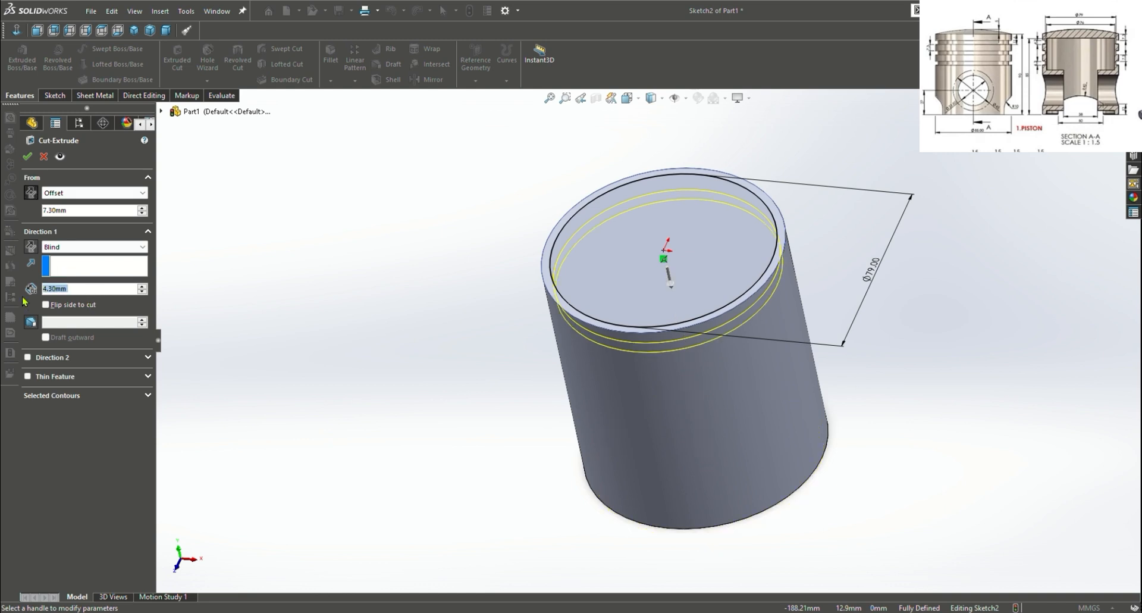
left_click(46, 304)
mouse_move(292, 351)
middle_mouse_down()
mouse_move(312, 357)
mouse_move(319, 380)
mouse_move(306, 375)
middle_mouse_up()
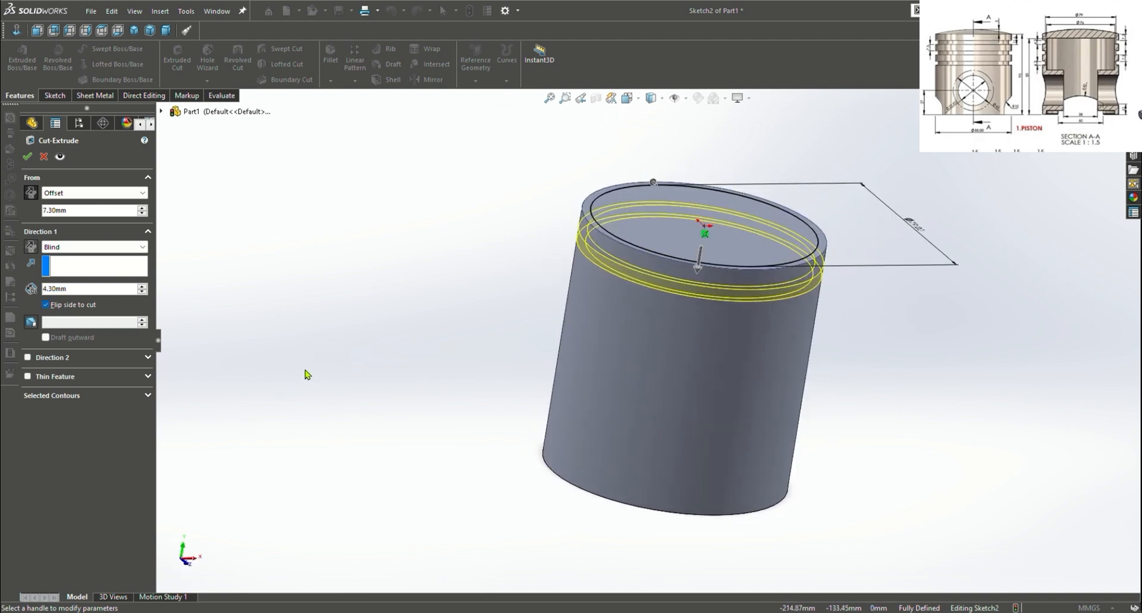
left_click(27, 155)
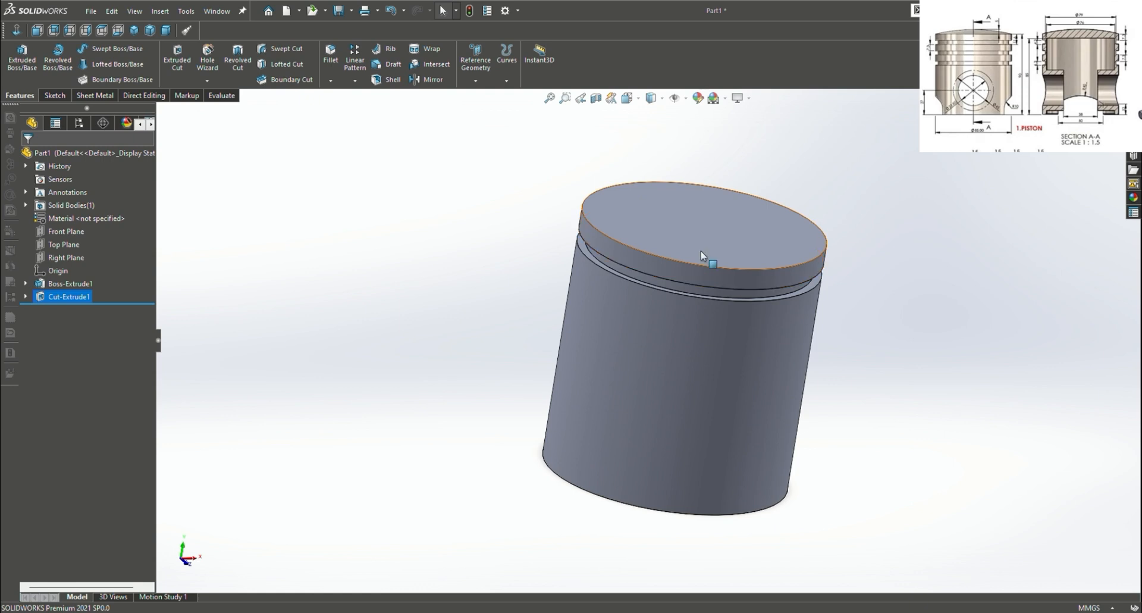
Show the temporary axes and linearly pattern the groove cut along the cylinder's central axis, with 3 instances spaced 7.3+4.3 mm
left_click(697, 136)
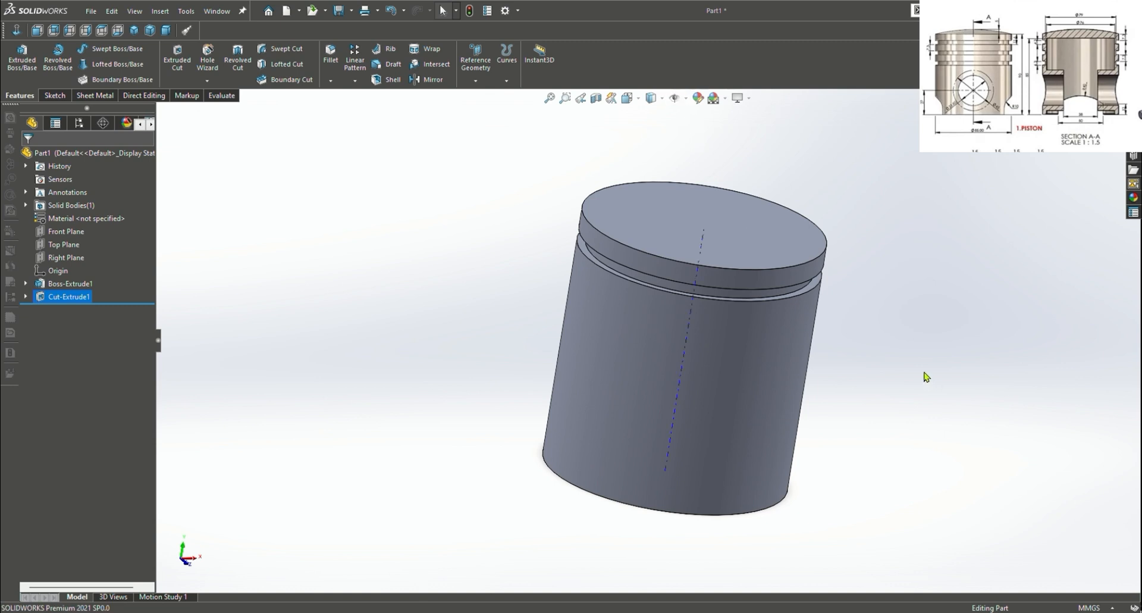
left_click(353, 64)
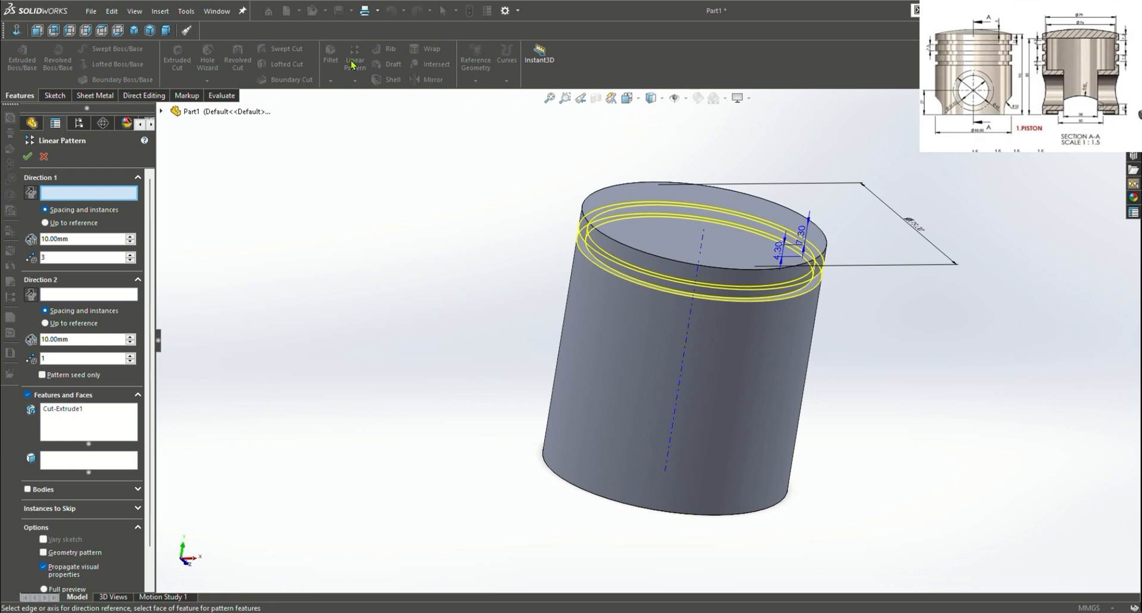
left_click(692, 319)
middle_click_drag(373, 294, 378, 231)
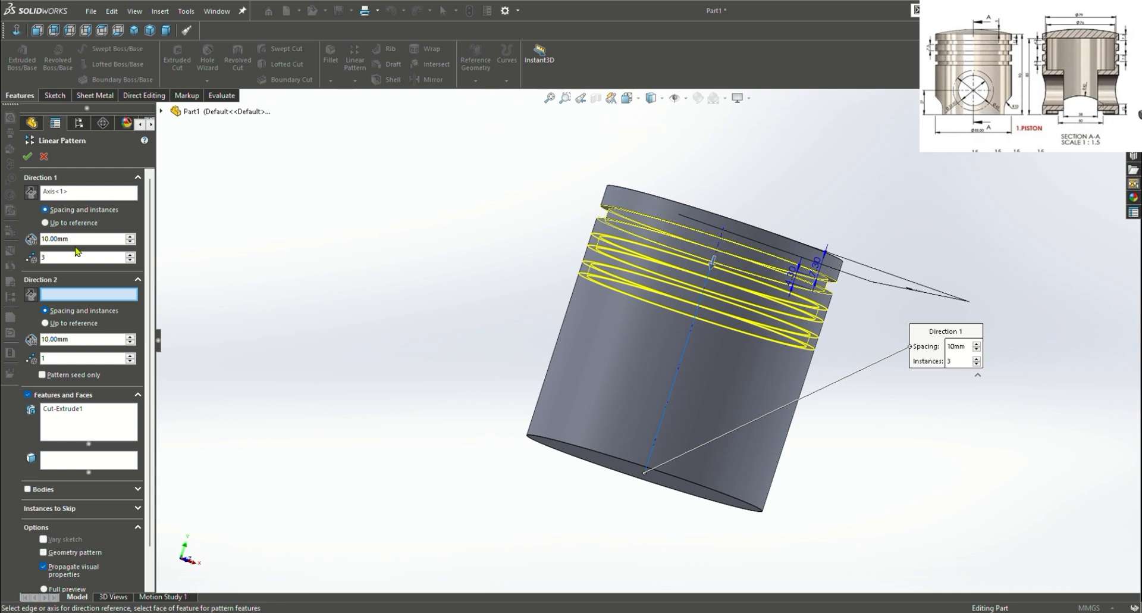
left_click_drag(88, 241, 38, 249)
type("7.3+4.3")
key("Return")
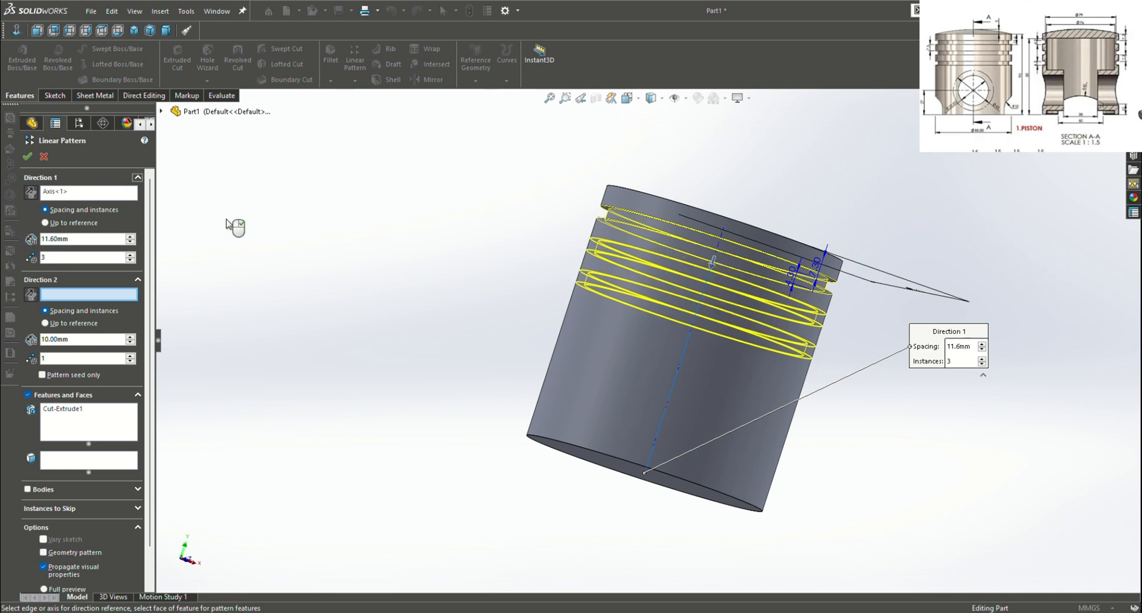
left_click(27, 157)
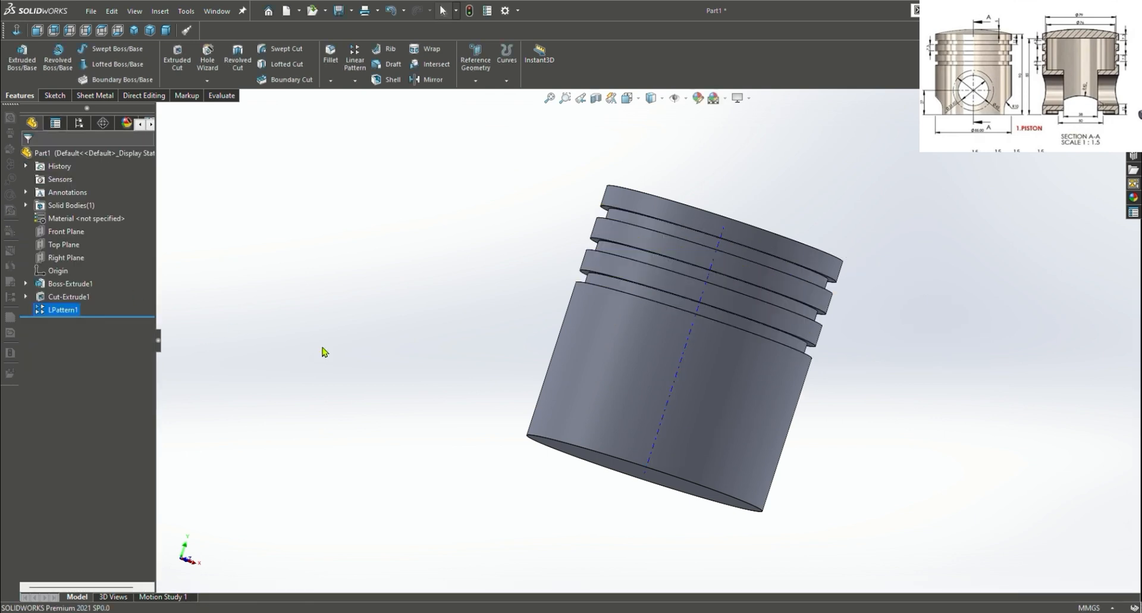
Sketch a circle about 72 mm in diameter on the cylinder's bottom face, centred close to the origin
key("ctrl+1")
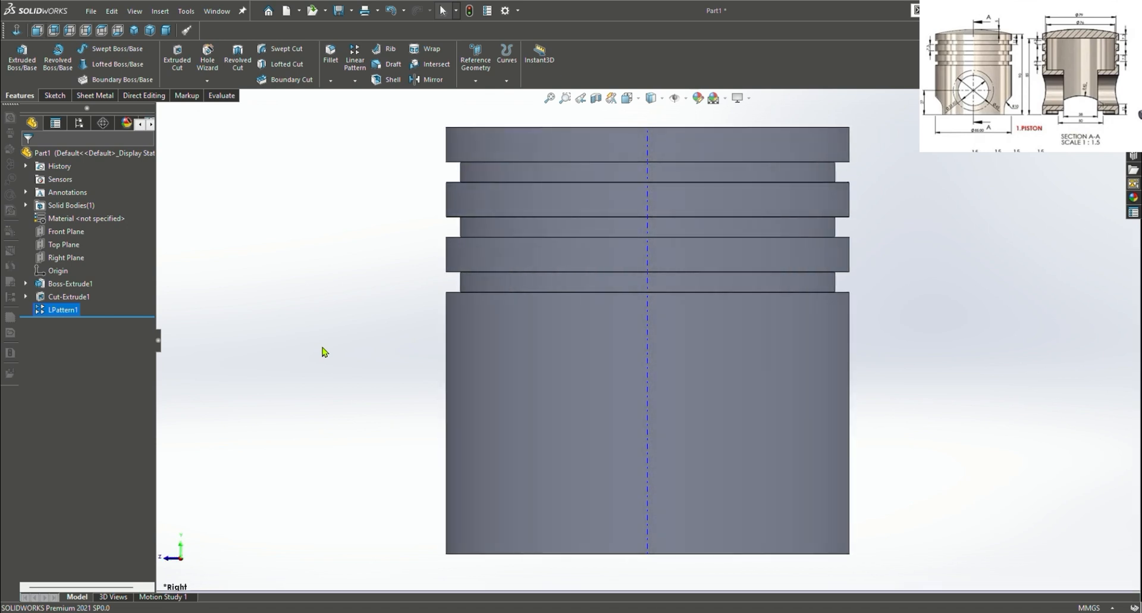
key("ctrl+5")
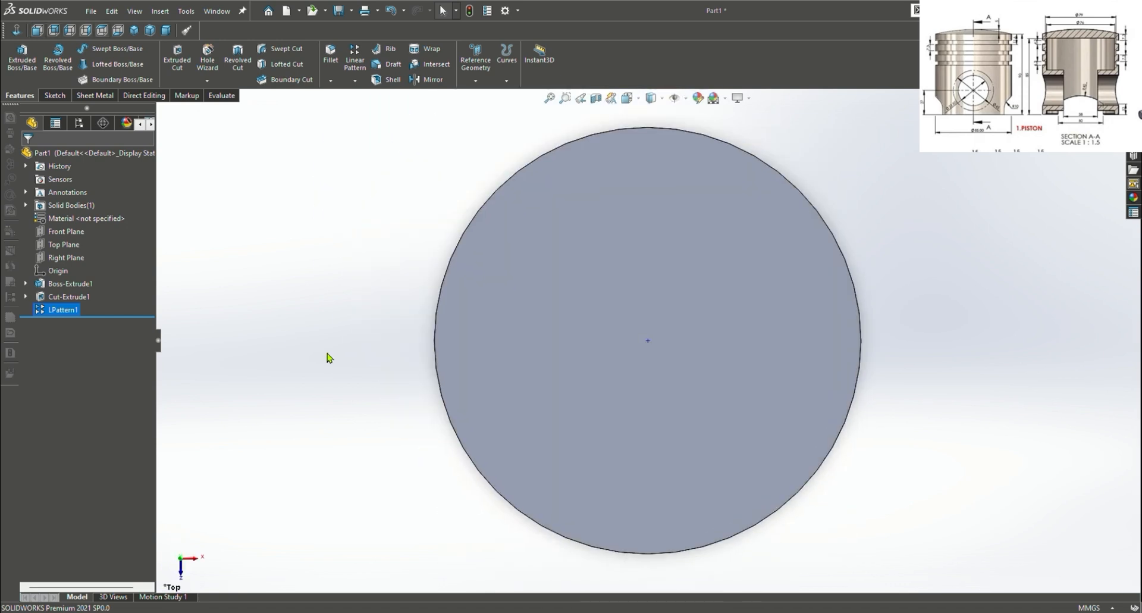
key("ctrl+6")
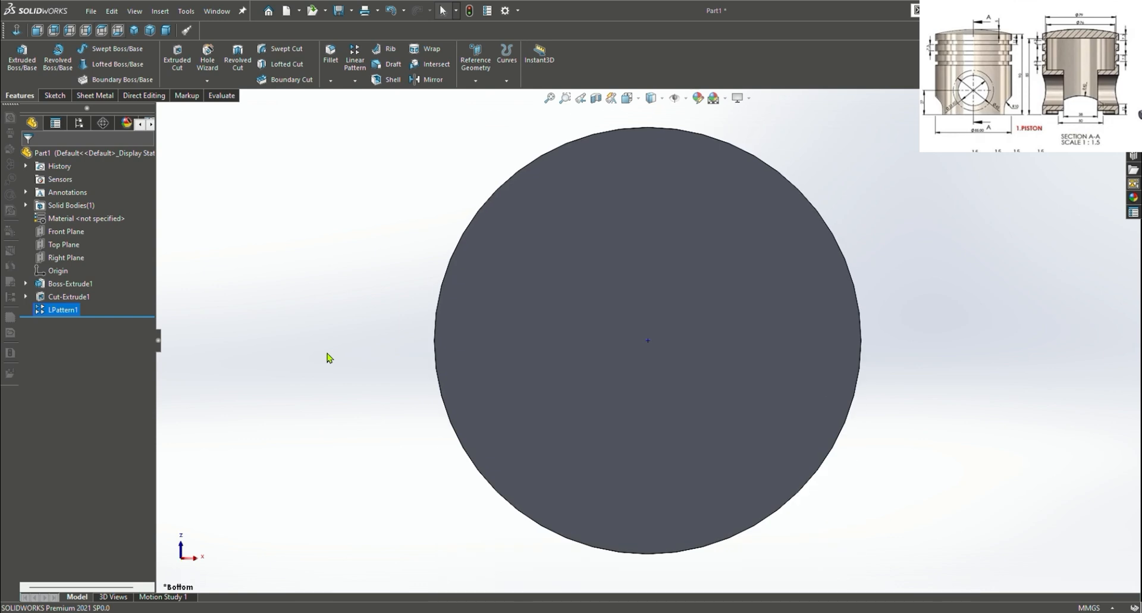
left_click(55, 96)
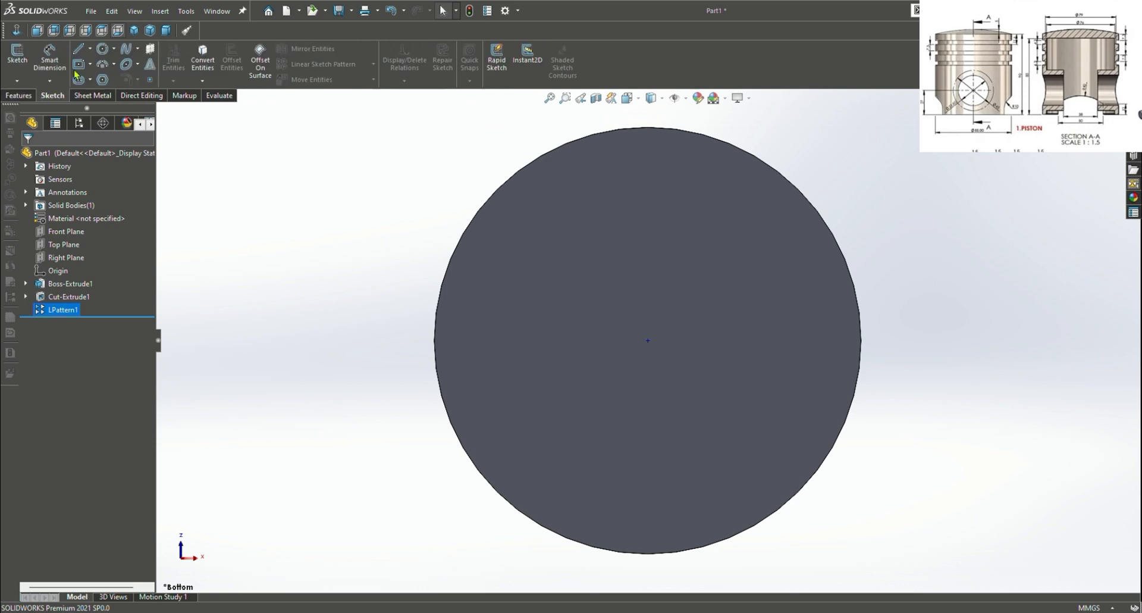
left_click(17, 55)
left_click(656, 333)
key("c")
left_click(647, 343)
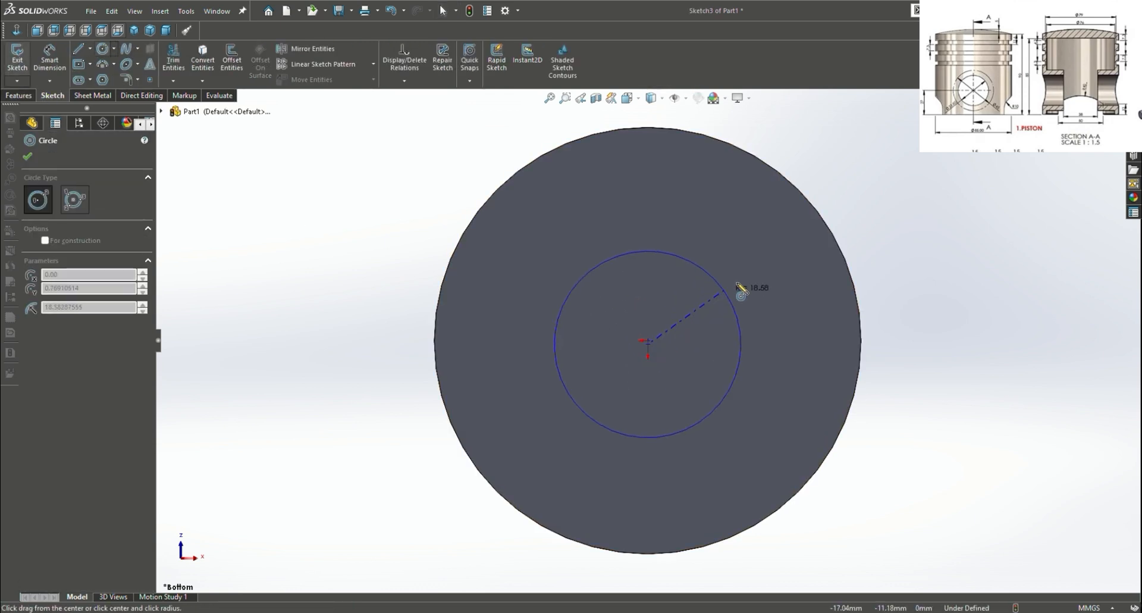
left_click(795, 244)
Dimension the diameter of the circle on the bottom face to 76 mm
left_click(49, 59)
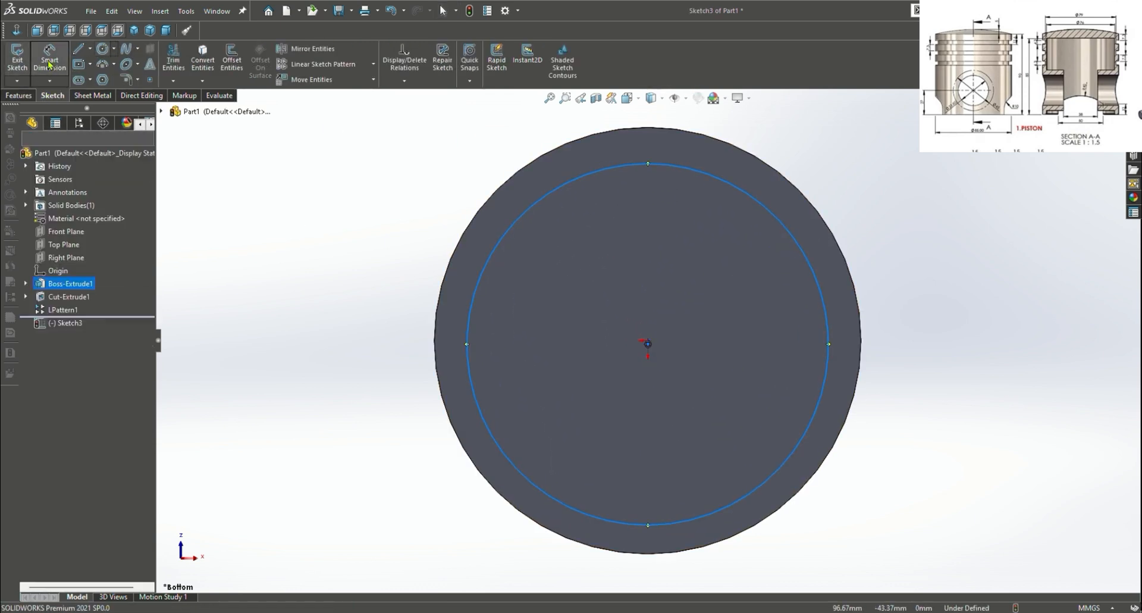
left_click(795, 235)
left_click(1022, 335)
left_click(1023, 340)
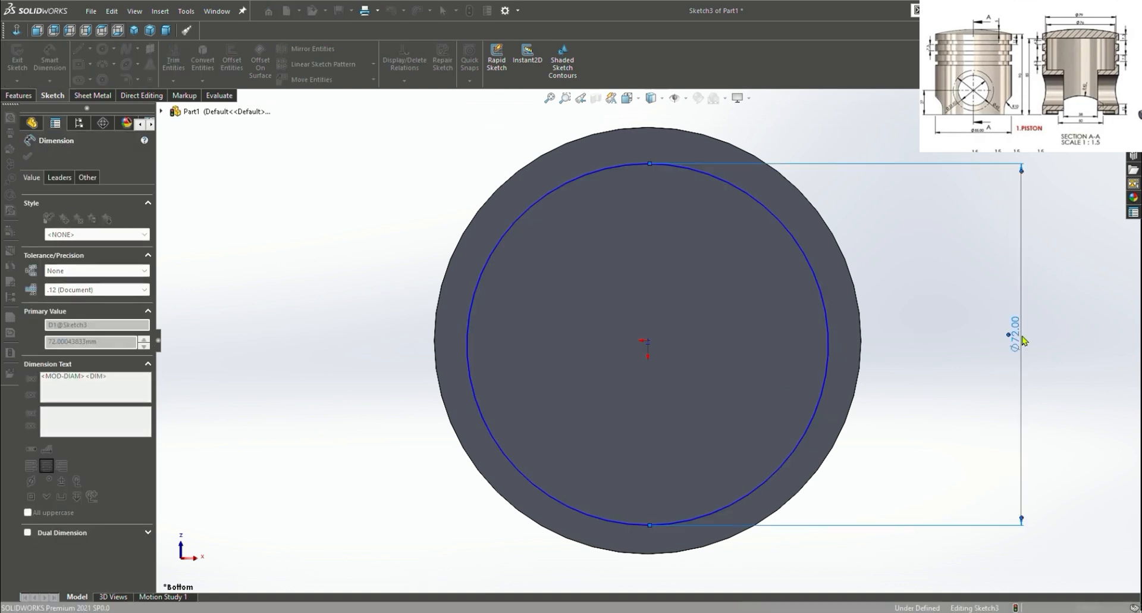
type("76")
key("Return")
left_click(29, 156)
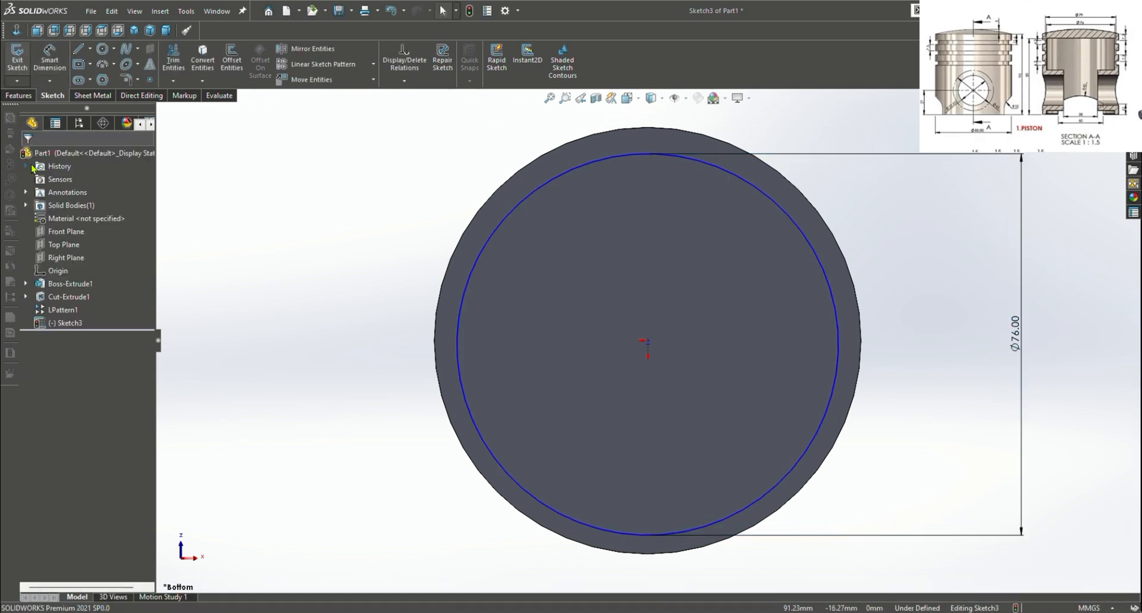
Cut-extrude the 76 mm circle blind to a depth of 85 mm to hollow out the cylinder from its bottom face
left_click(19, 95)
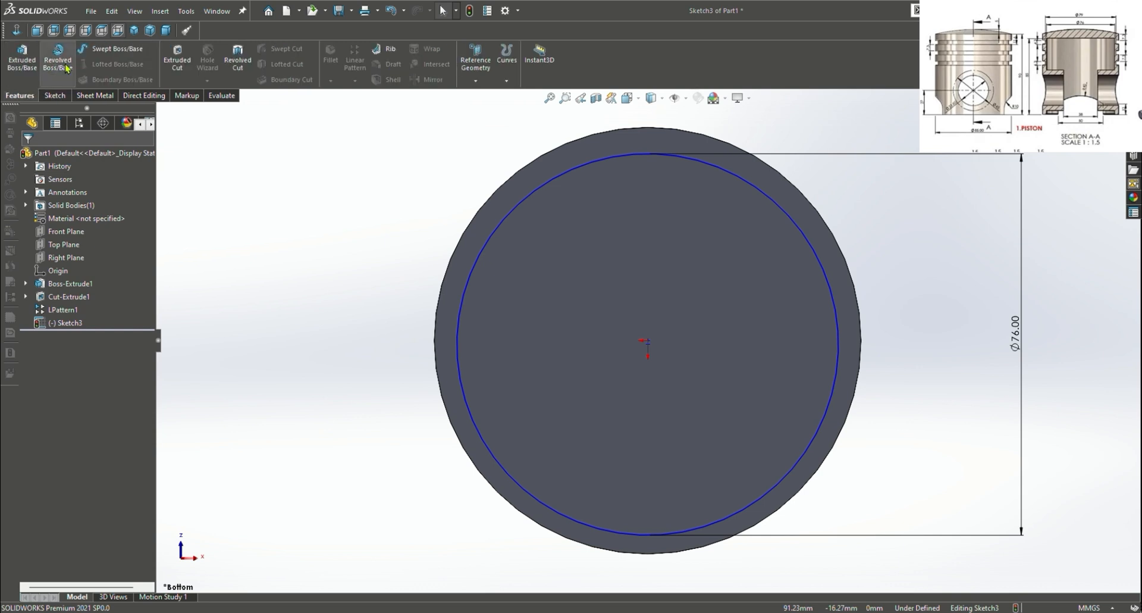
left_click(177, 58)
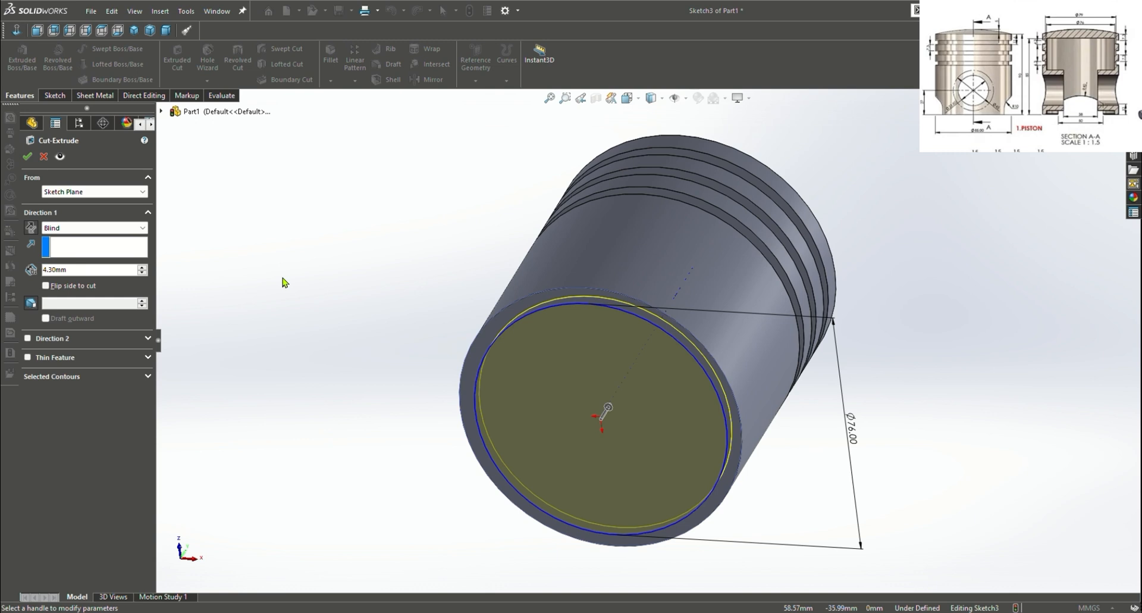
double_click(107, 273)
type("85")
key("Return")
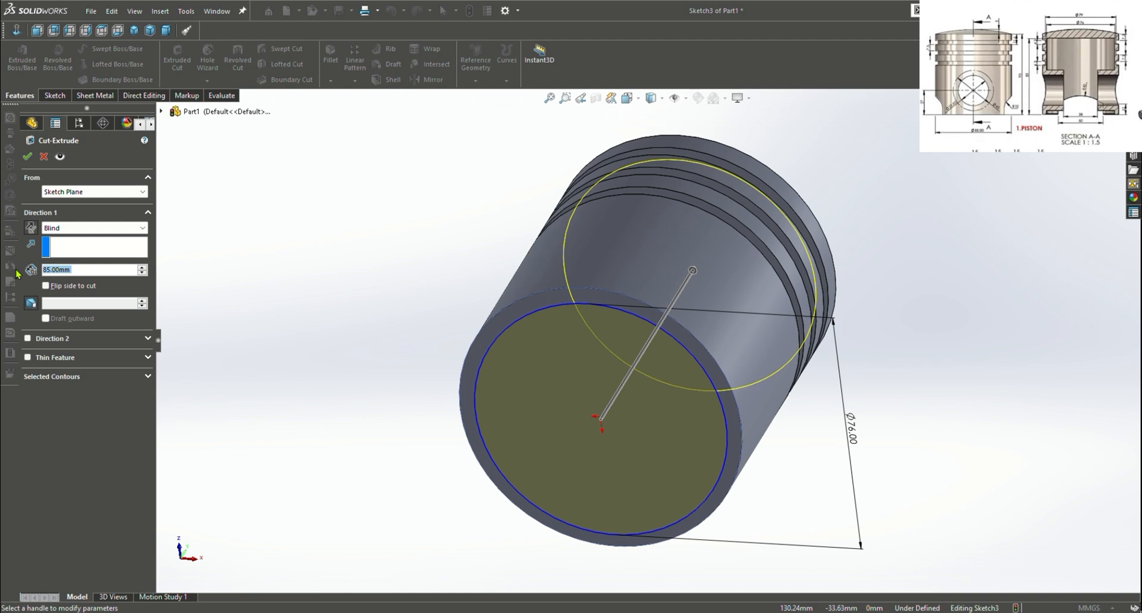
left_click(27, 156)
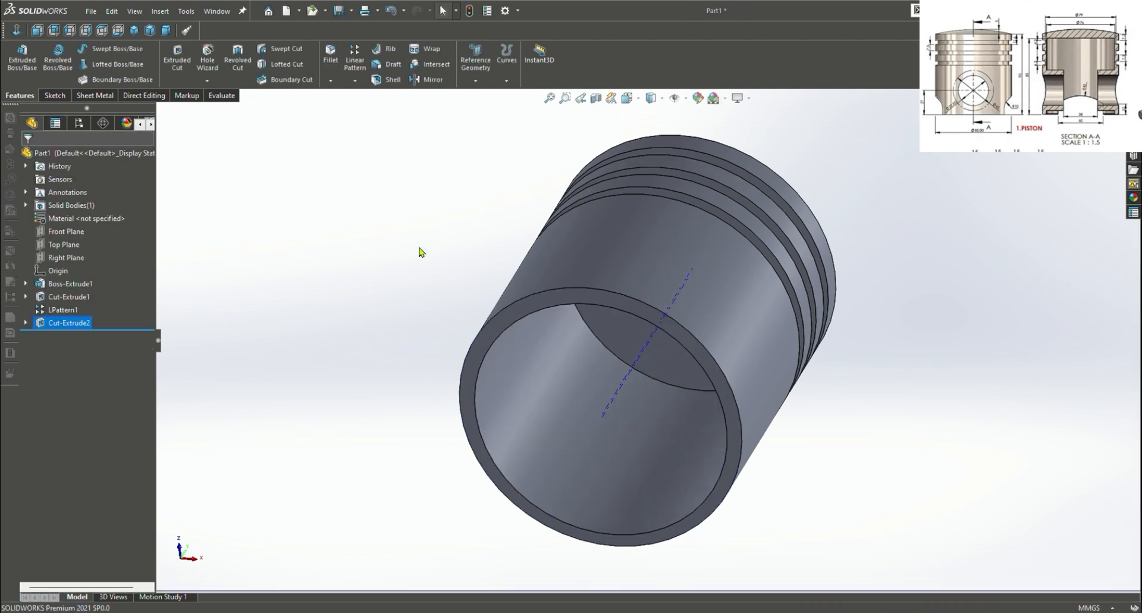
Add a 5 mm dome to the piston's top face and hide the temporary axes
middle_click_drag(421, 248, 363, 446)
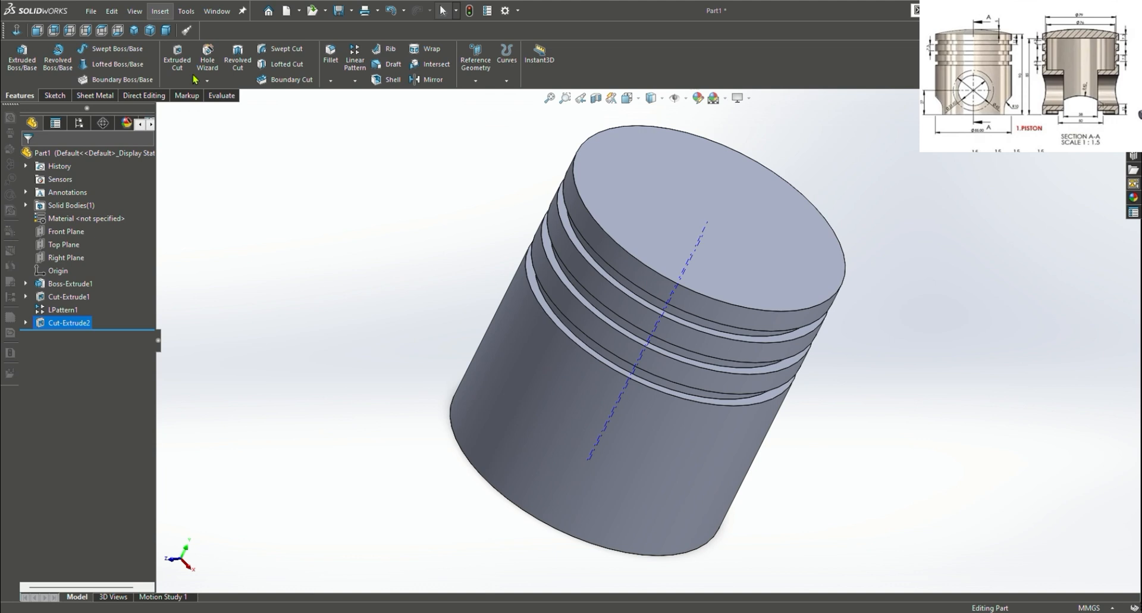
left_click(308, 215)
left_click(691, 204)
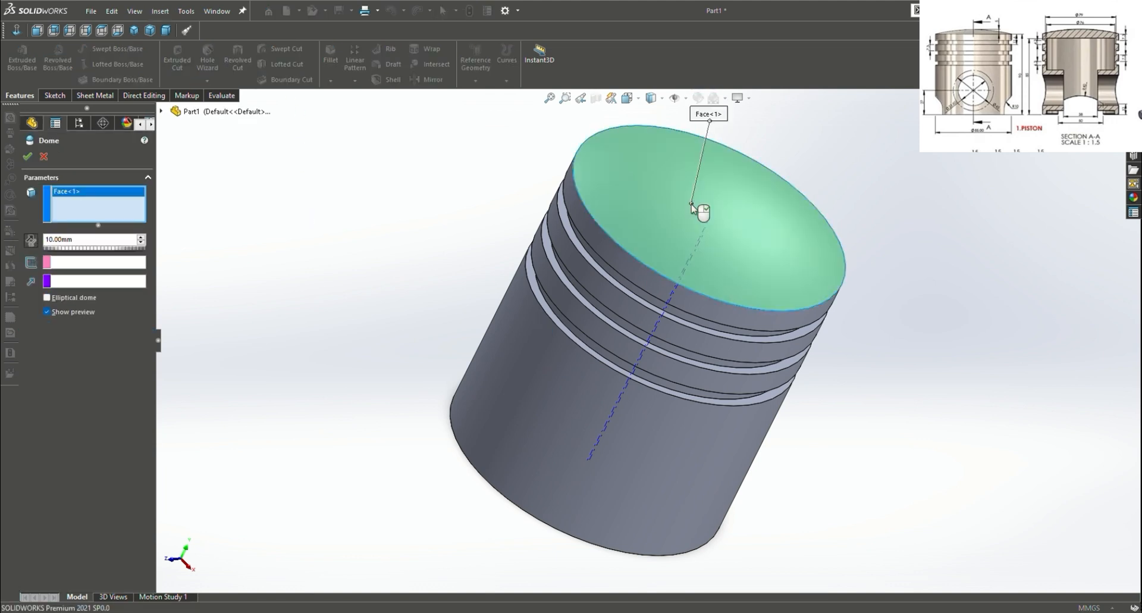
middle_click_drag(281, 293, 298, 224)
double_click(84, 240)
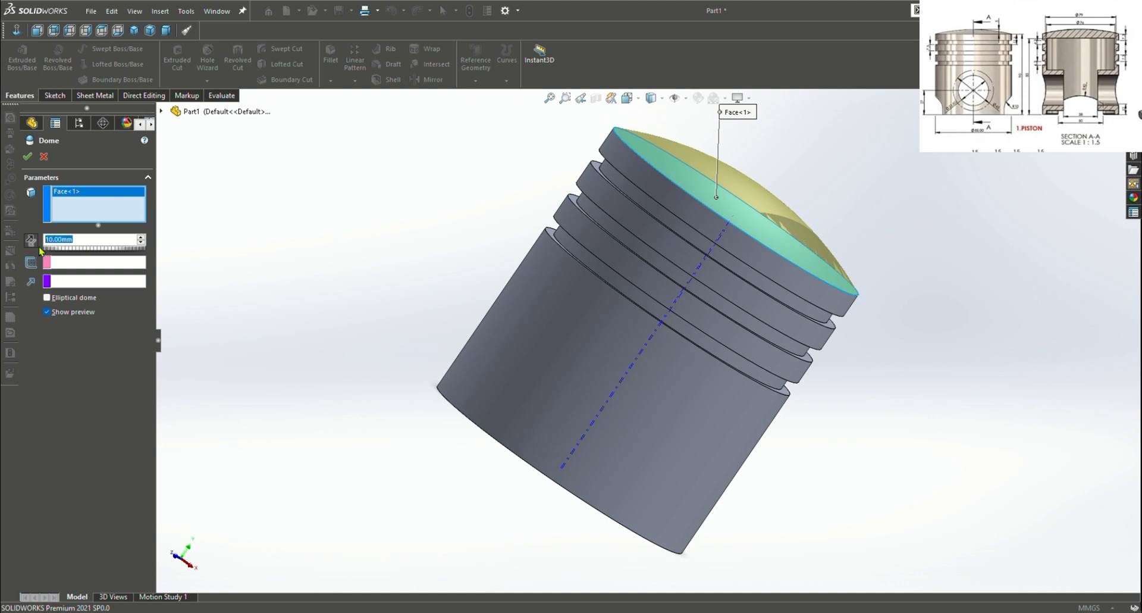
type("5")
key("Return")
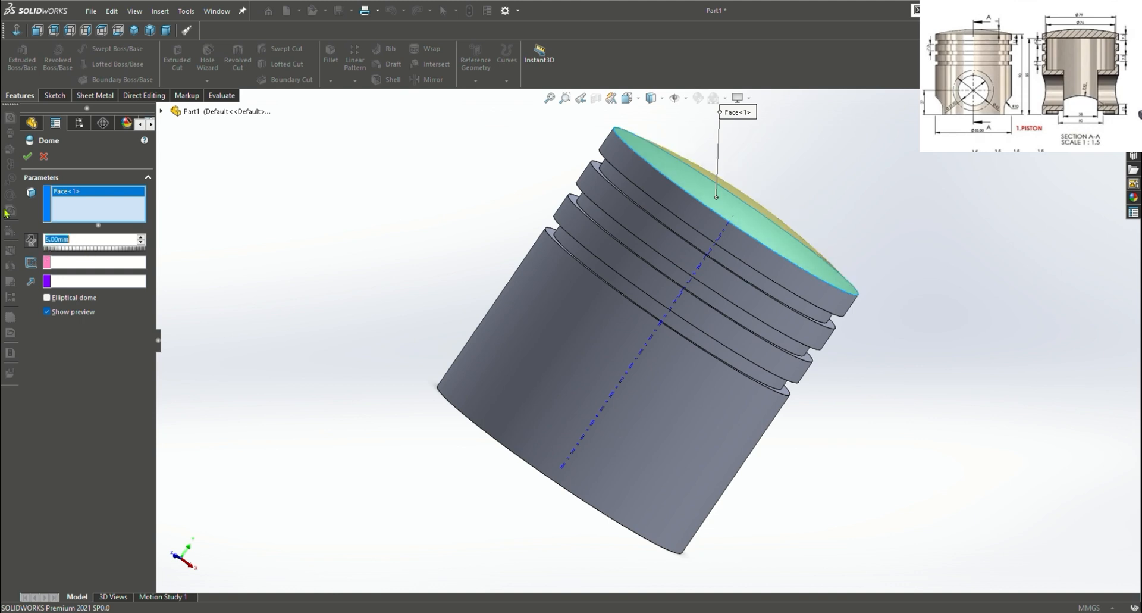
left_click(28, 157)
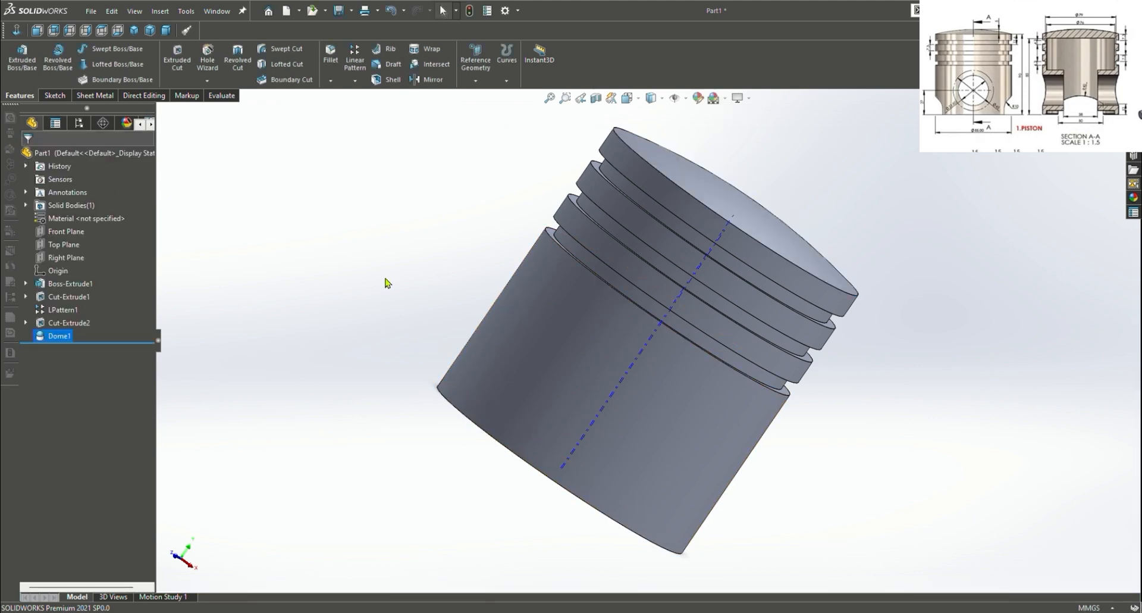
key("ctrl+7")
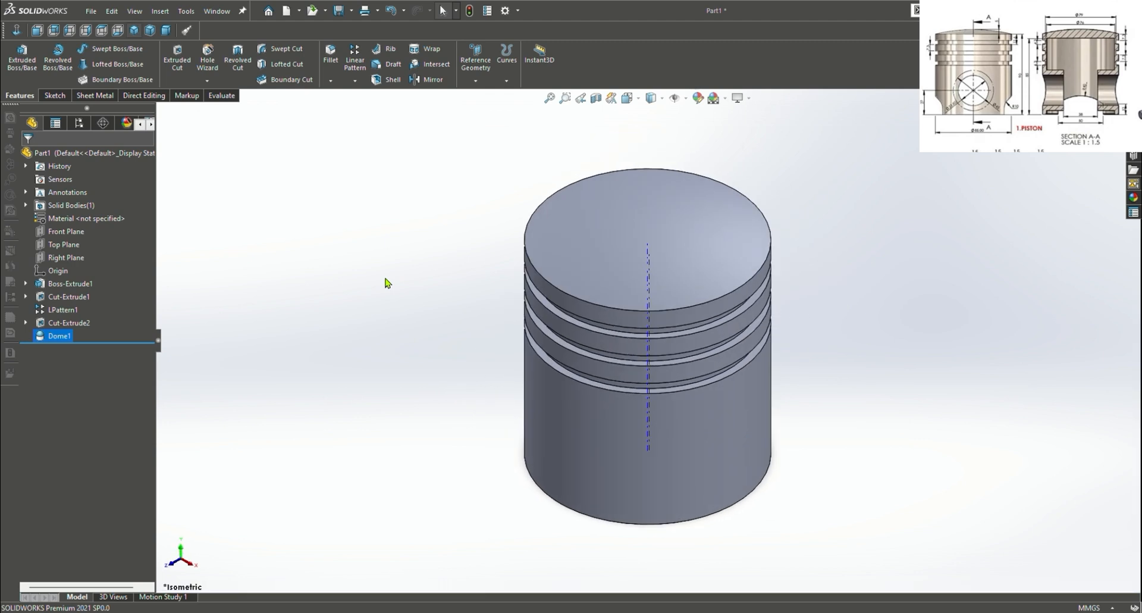
left_click(676, 99)
Sketch a circle about 39 mm in diameter on the Front Plane, centred about 28 mm directly above the origin
left_click(66, 232)
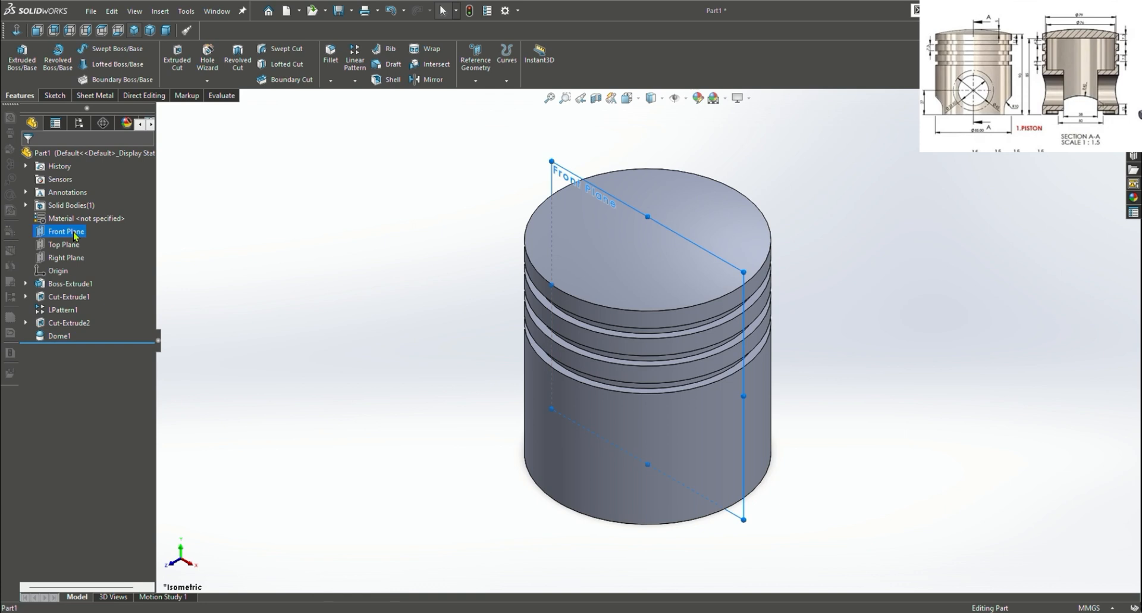
left_click(138, 217)
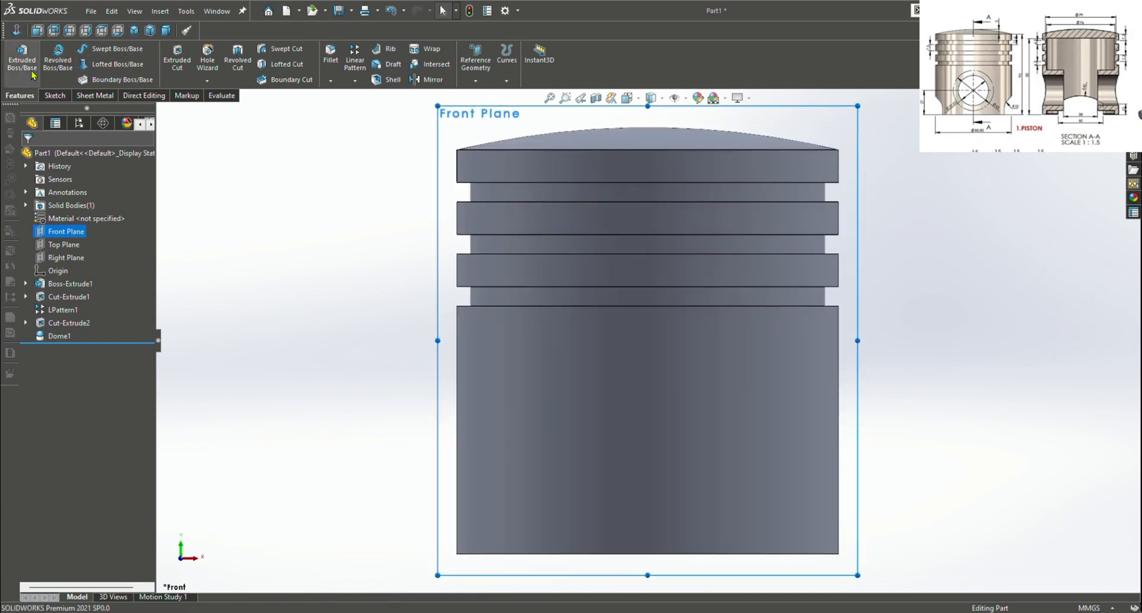
left_click(55, 95)
left_click(102, 48)
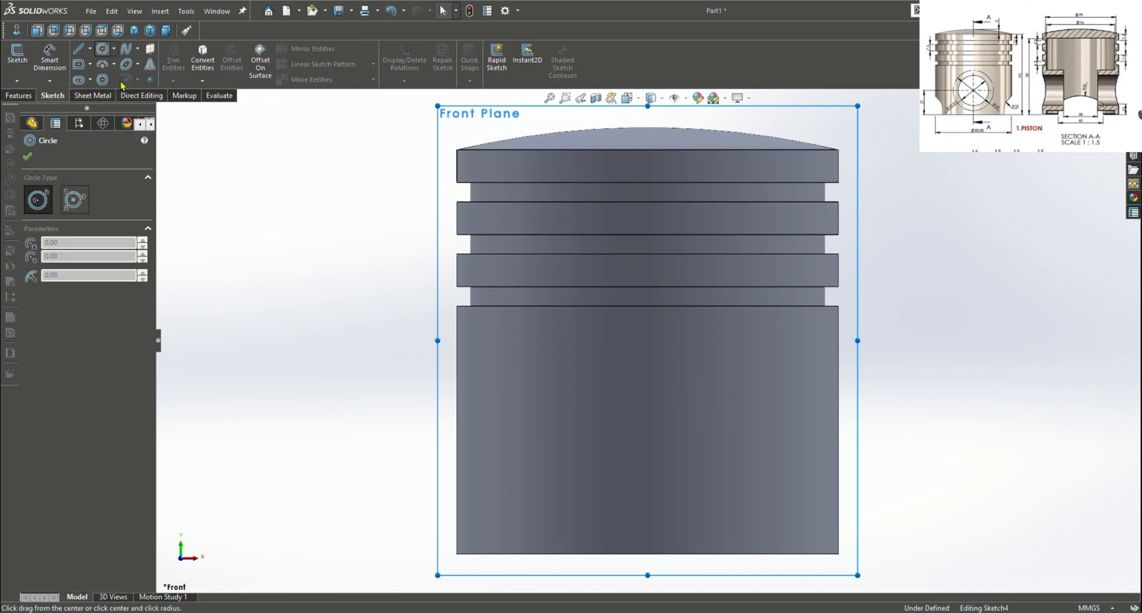
left_click(648, 426)
left_click(727, 395)
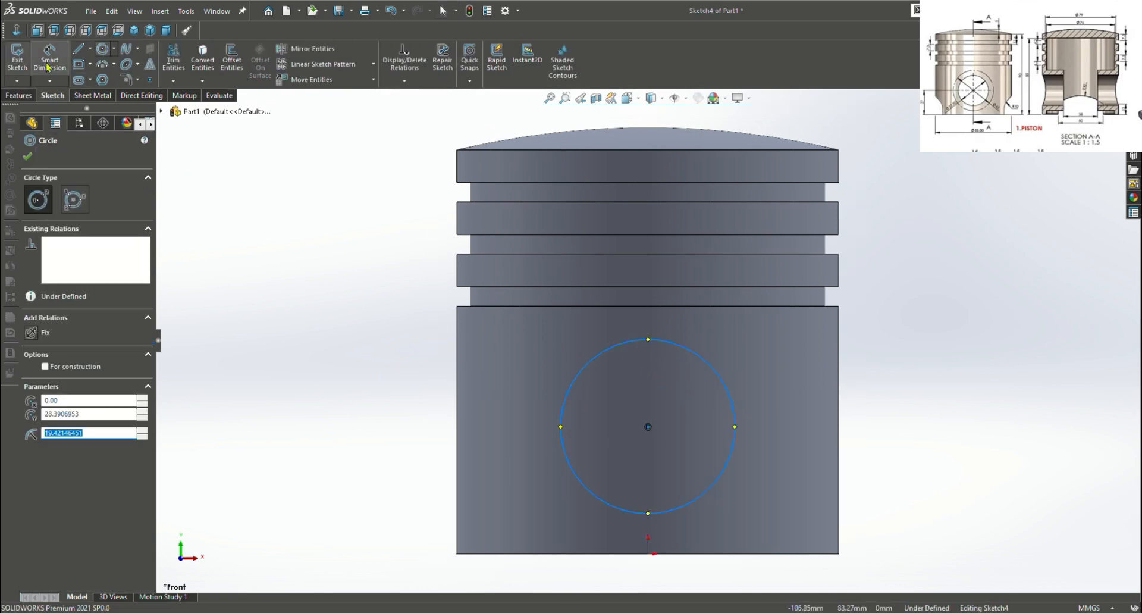
key("Escape")
Dimension the diameter of the Front Plane circle to 33.8 mm
left_click(735, 420)
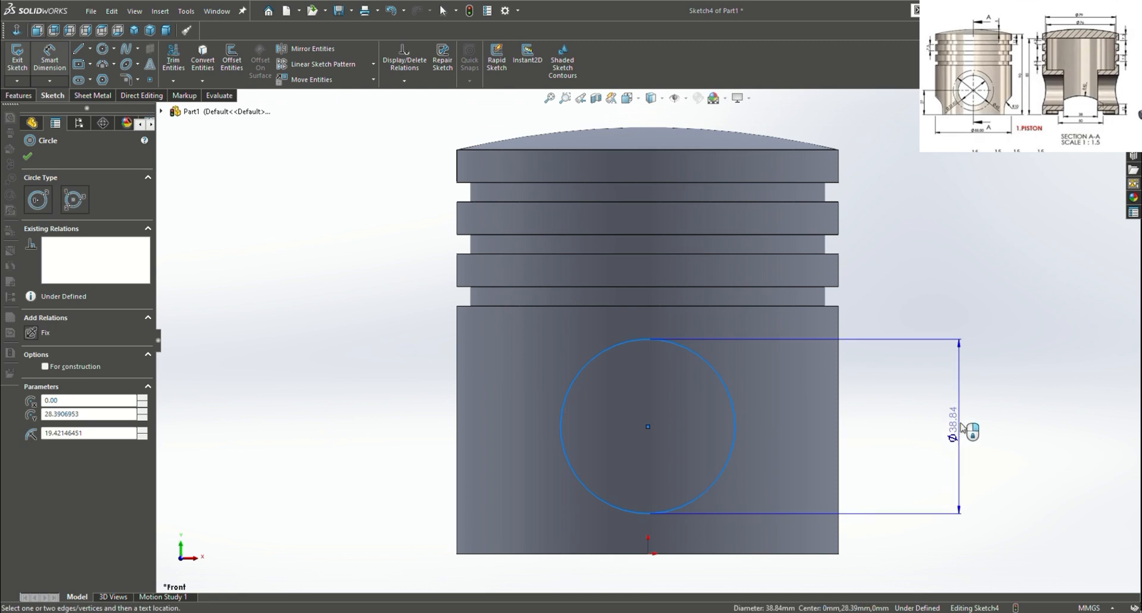
left_click(960, 424)
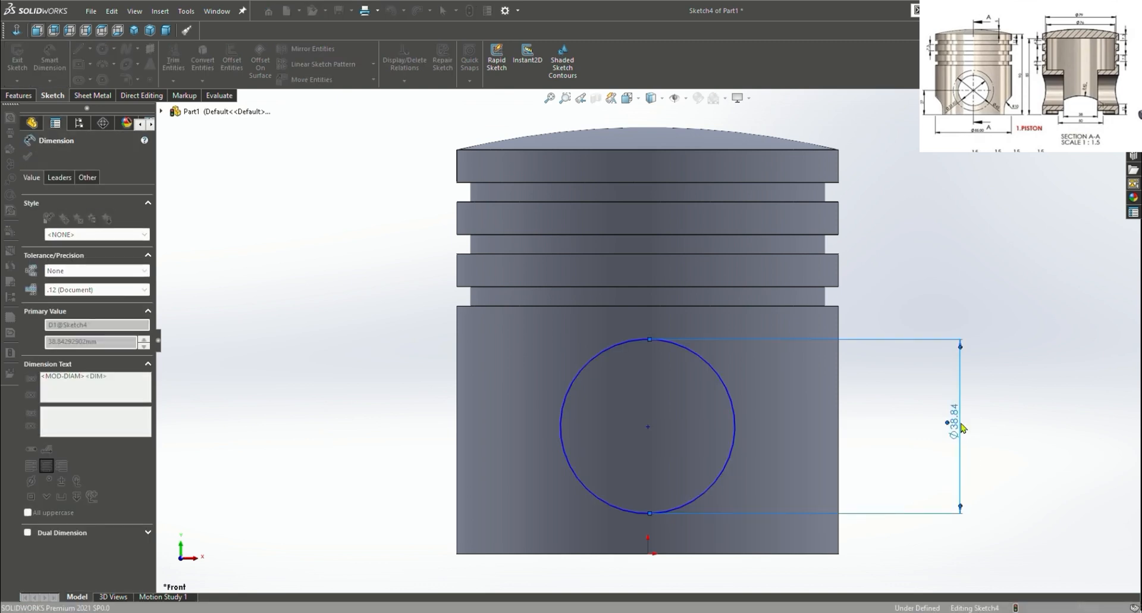
type("33.8")
key("Return")
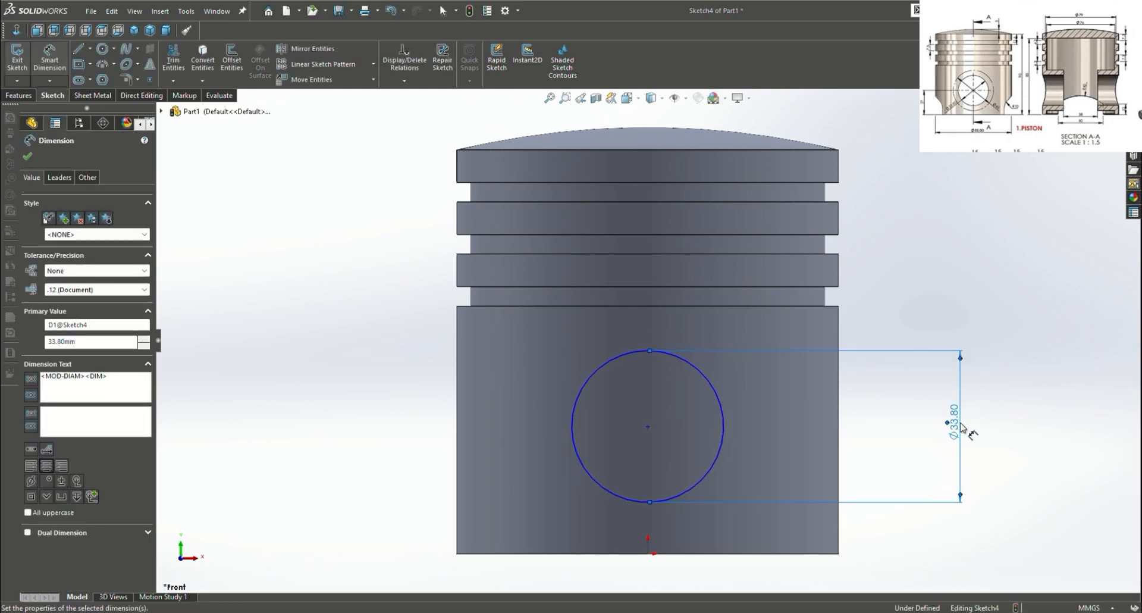
Dimension the height of the circle's centre above the origin to 27 mm
left_click(649, 427)
left_click(647, 553)
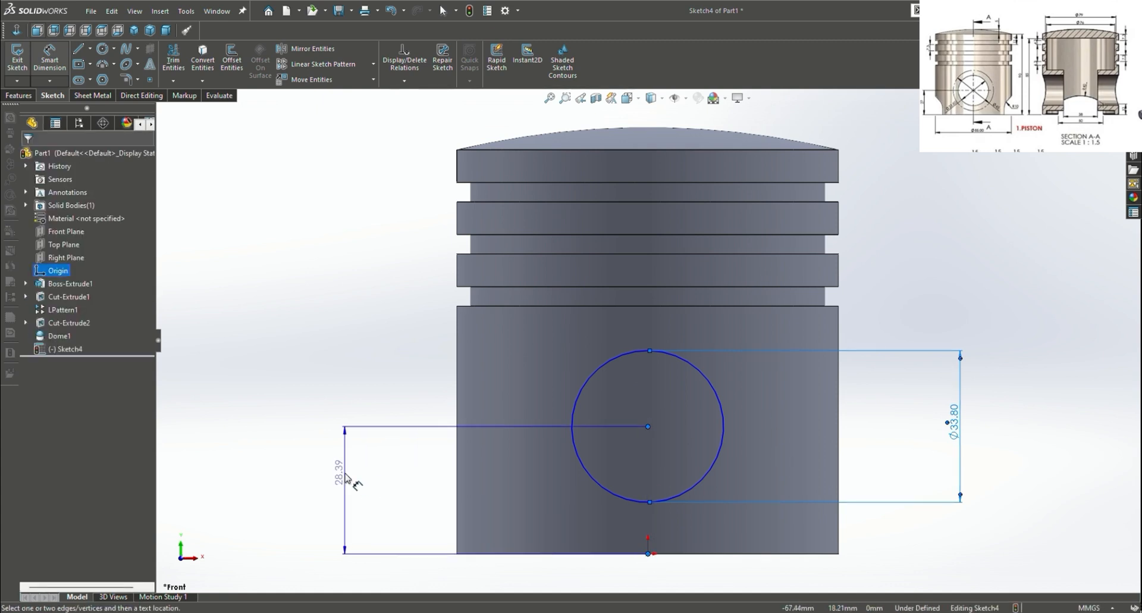
left_click(348, 478)
type("27")
key("Return")
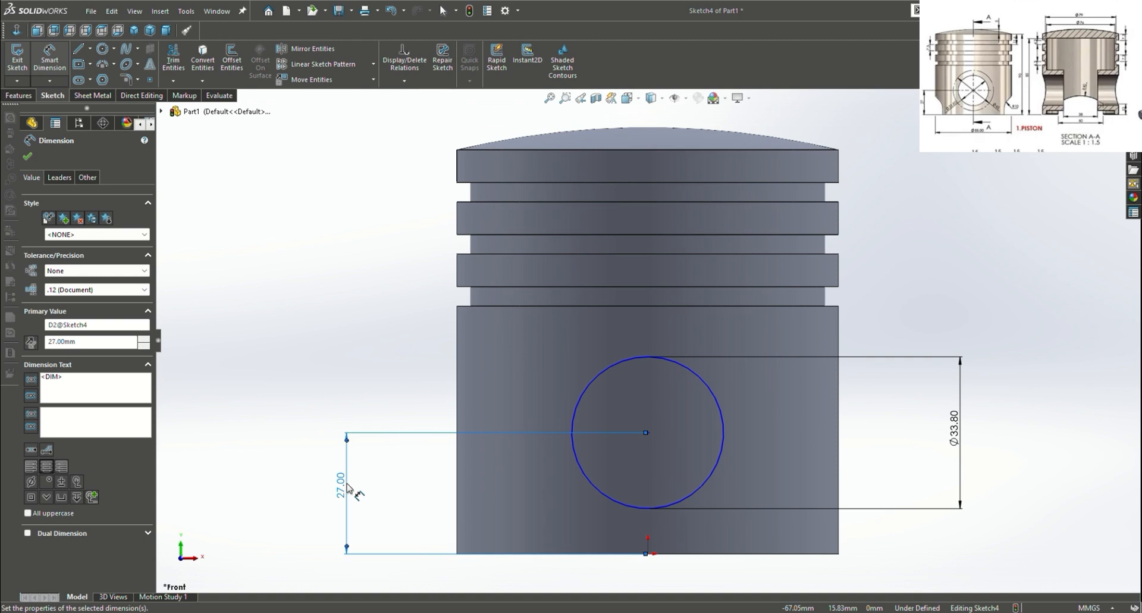
left_click(26, 156)
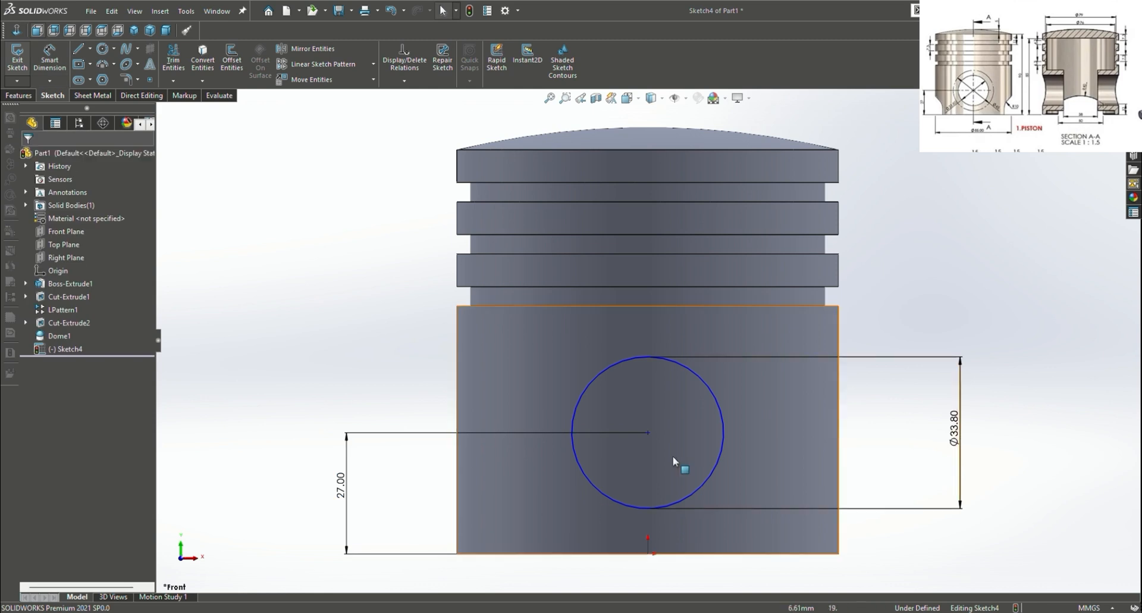
left_click(648, 432)
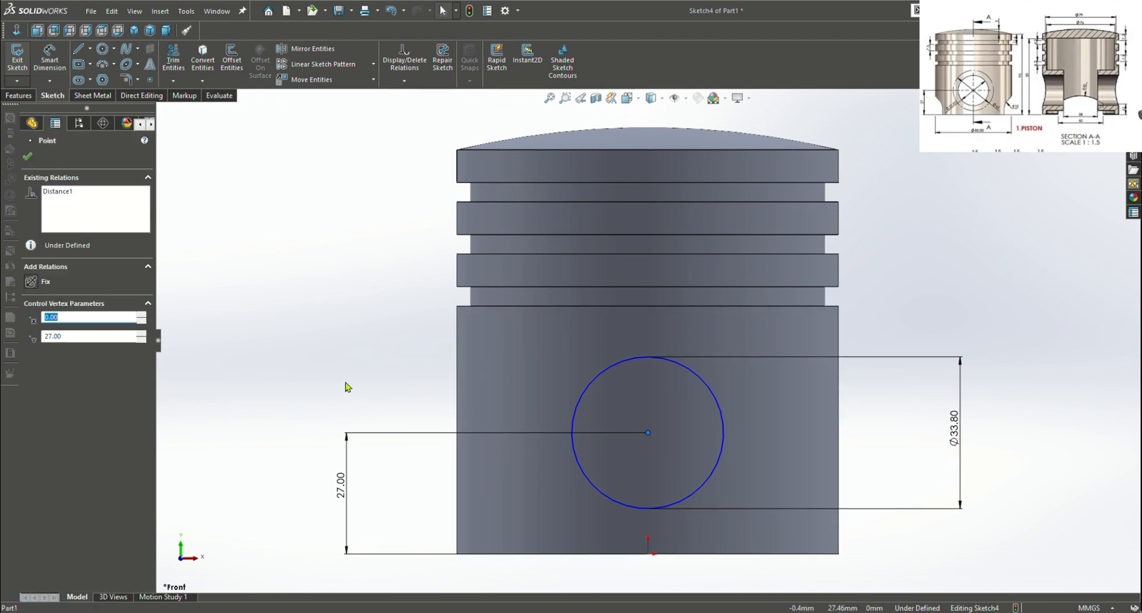
left_click(648, 554, "ctrl")
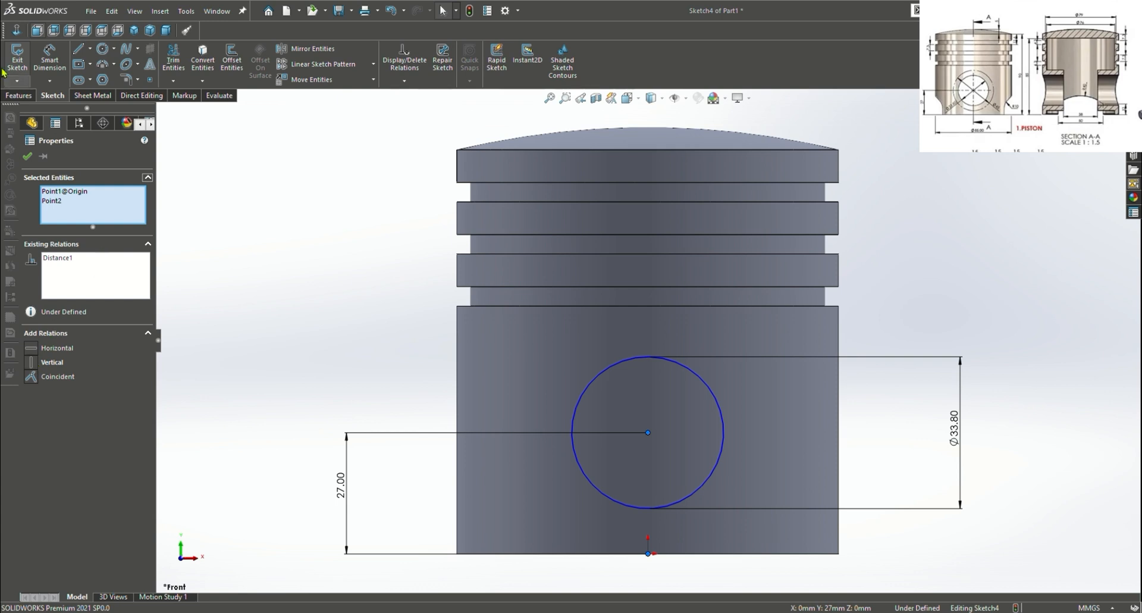
Cut-extrude the 33.8 mm circle with the Through All - Both end condition to make the pin hole across the piston
left_click(136, 31)
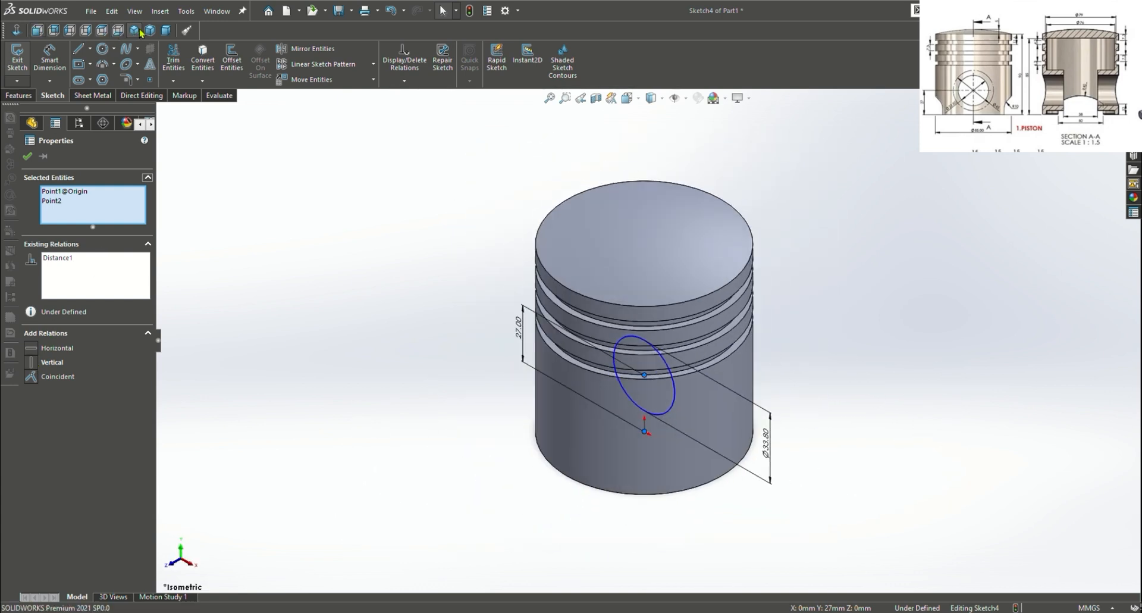
left_click(8, 93)
left_click(177, 63)
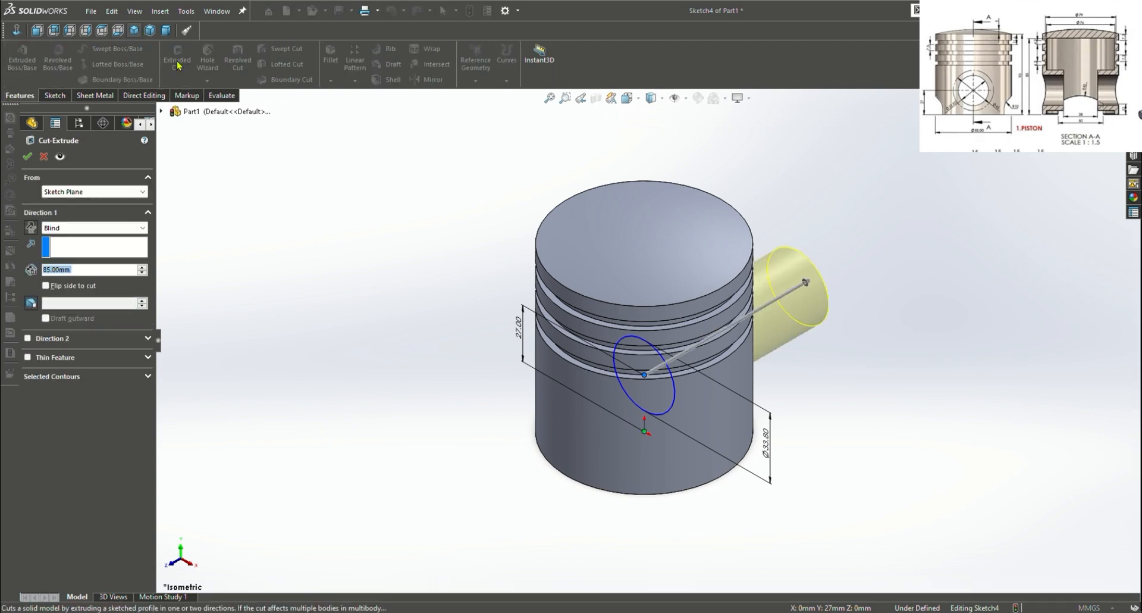
left_click(94, 228)
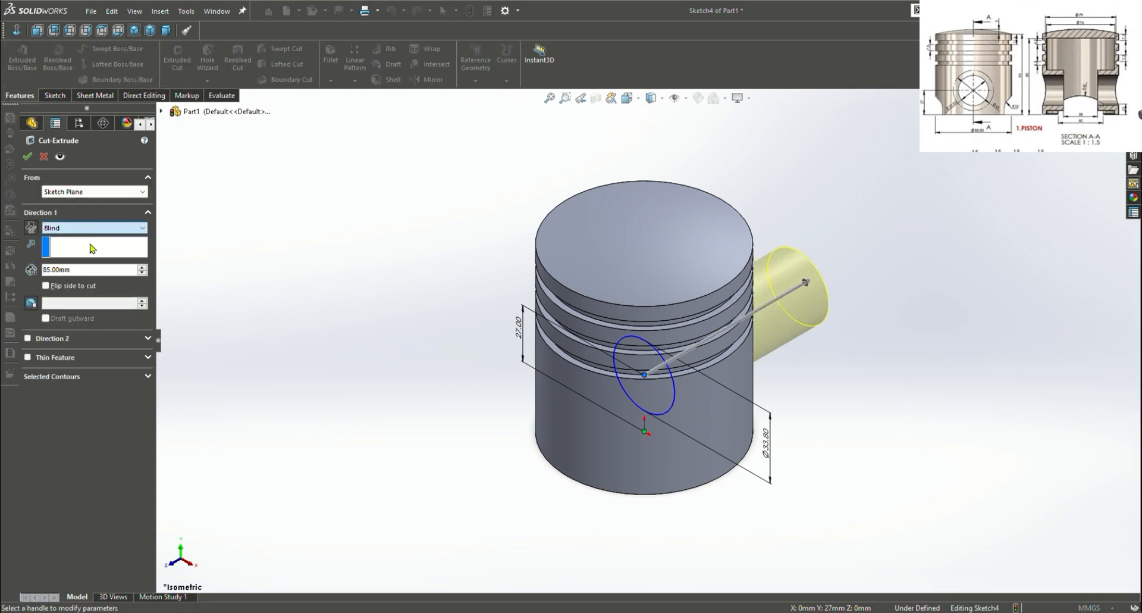
left_click(94, 256)
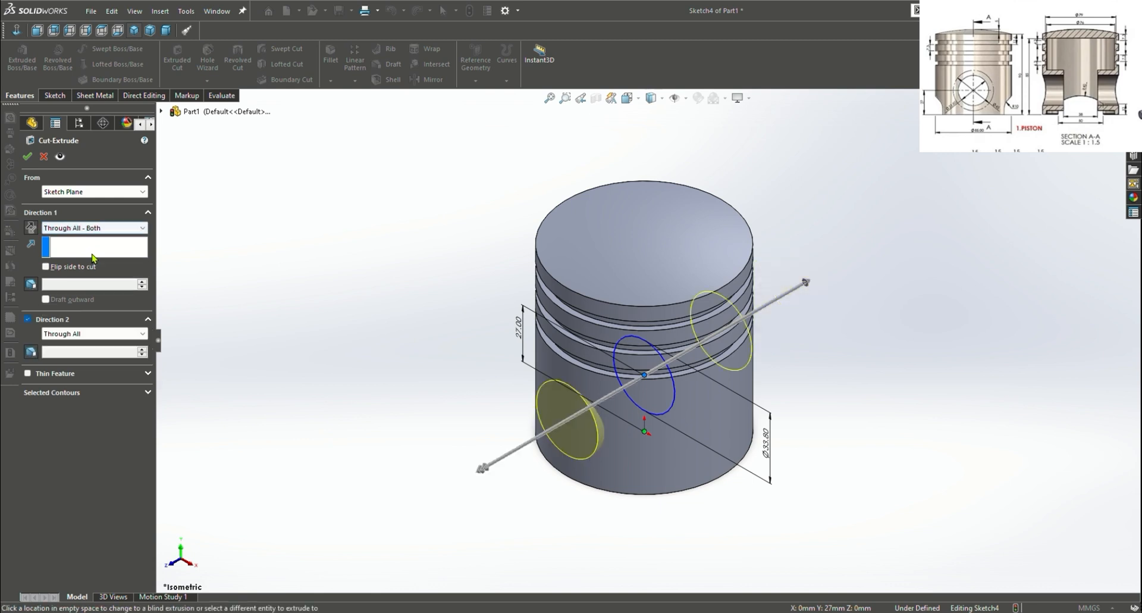
left_click(27, 156)
Sketch a vertical centerline on the Right Plane from the origin up to just below the lowest ring groove
middle_click_drag(334, 422, 474, 497)
left_click(152, 30)
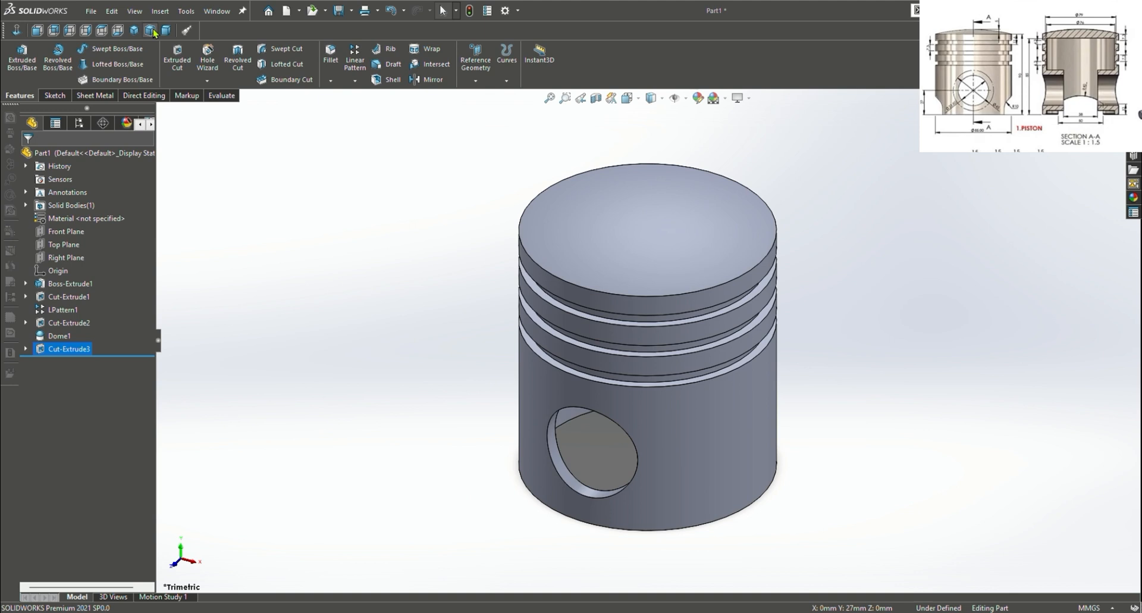
left_click(66, 257)
left_click(128, 247)
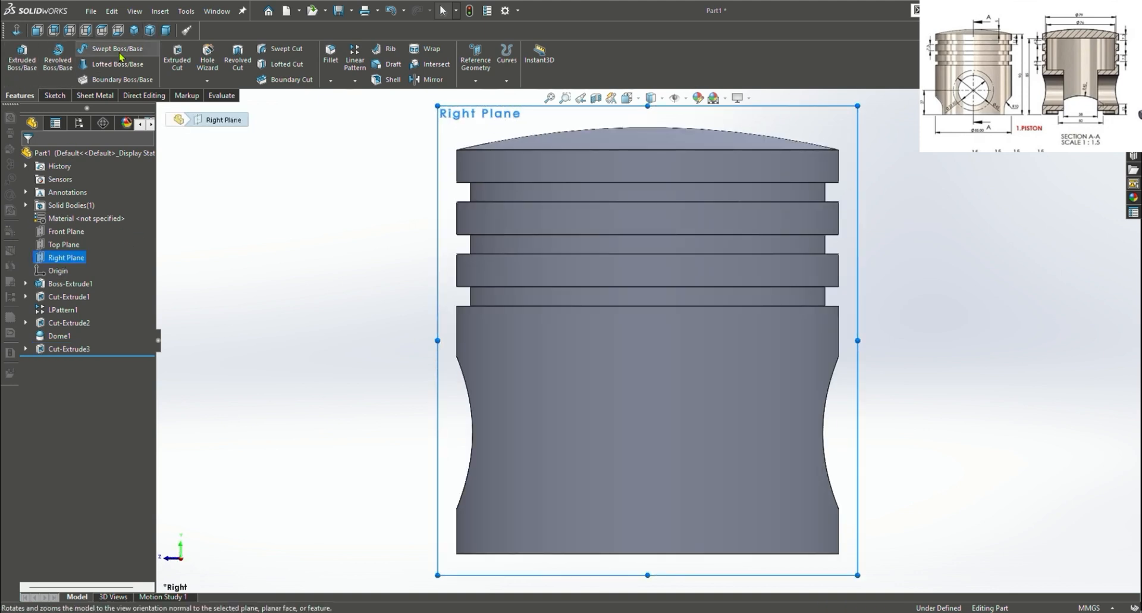
left_click(60, 95)
left_click(79, 49)
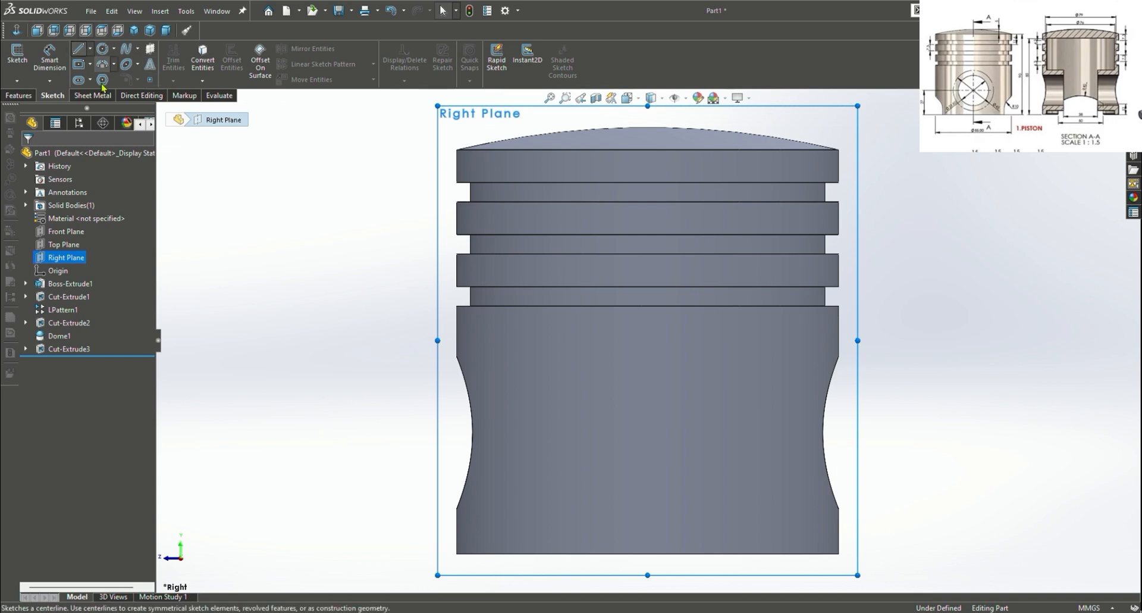
left_click(648, 554)
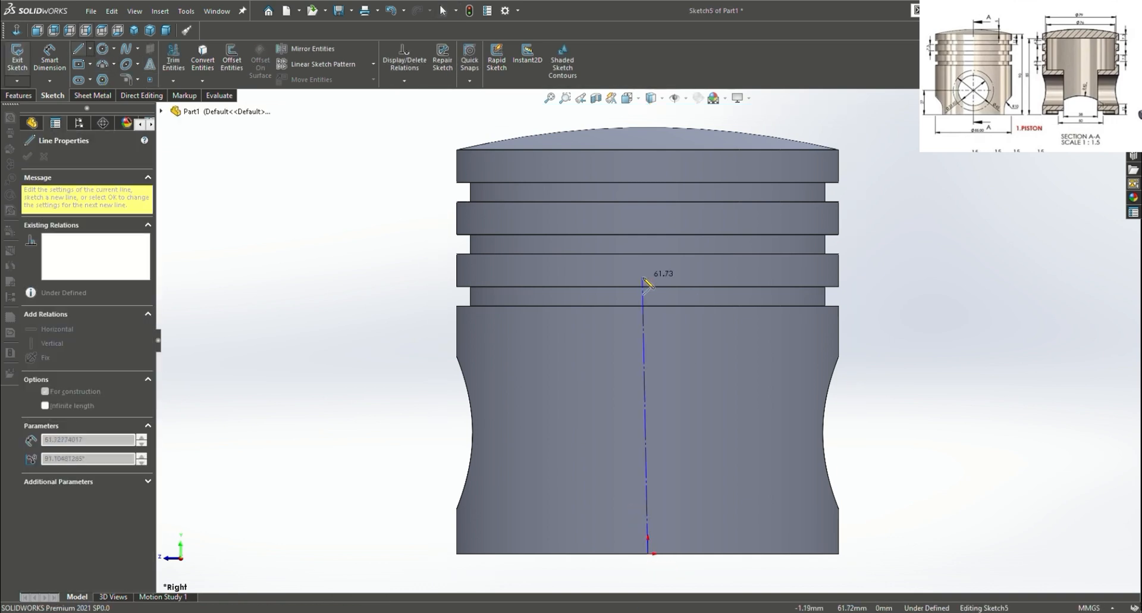
left_click(647, 319)
key("Escape")
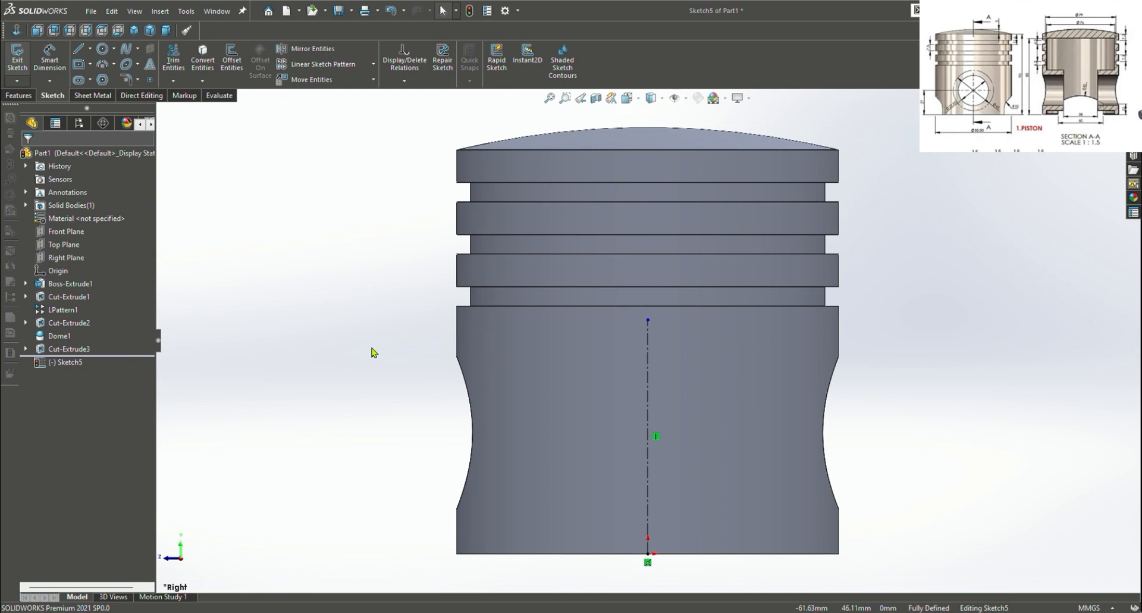
Sketch a vertical line about 22 mm long upward from the piston's bottom edge, to the left of the centerline
left_click(78, 48)
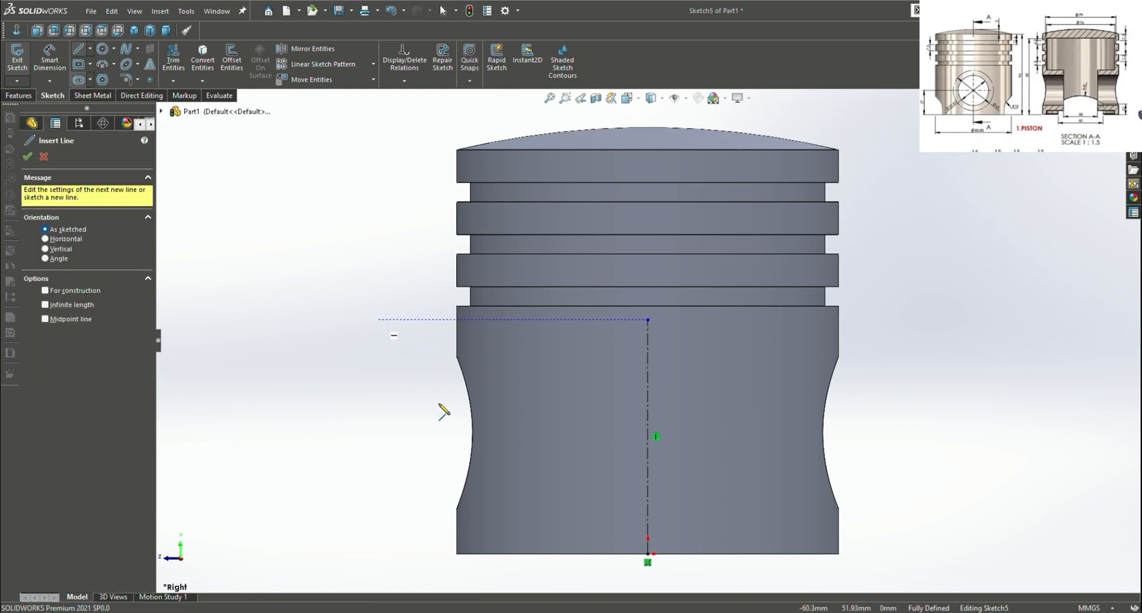
left_click(552, 553)
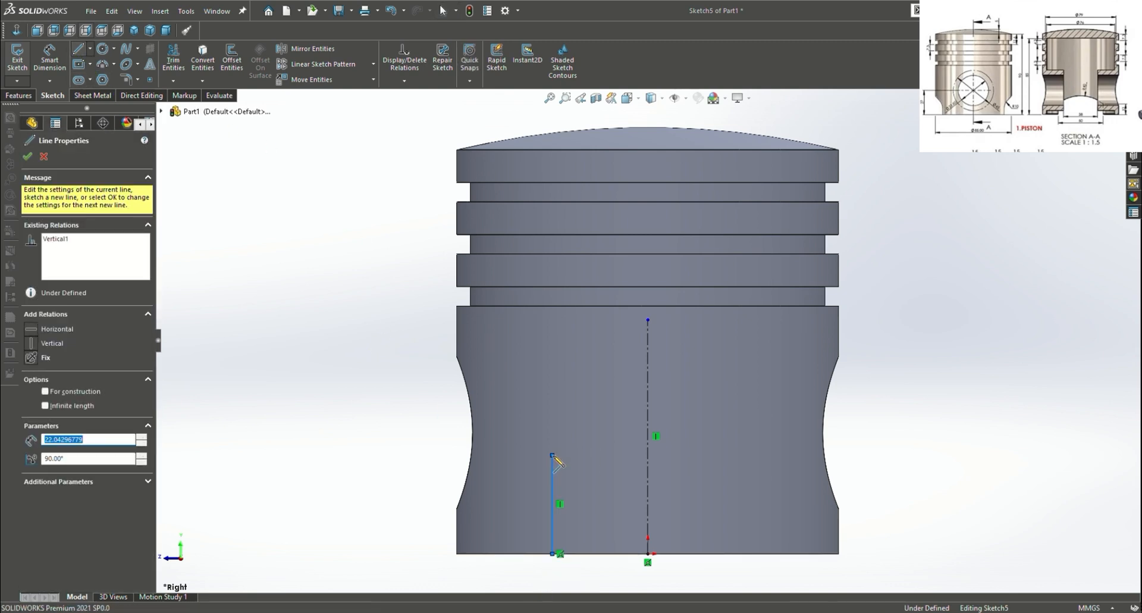
left_click(552, 455)
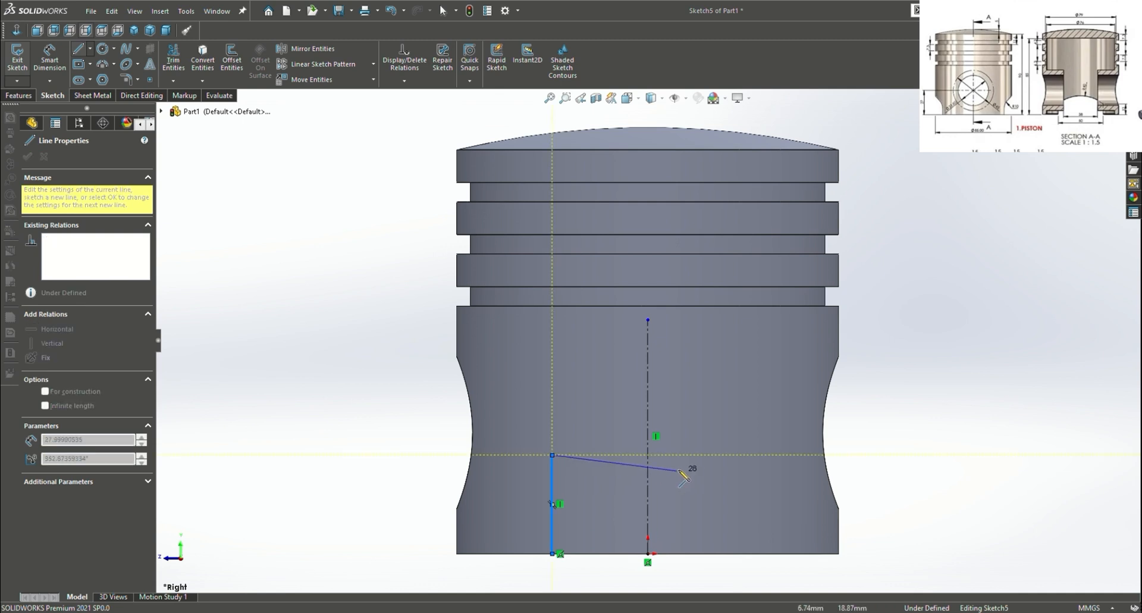
key("Escape")
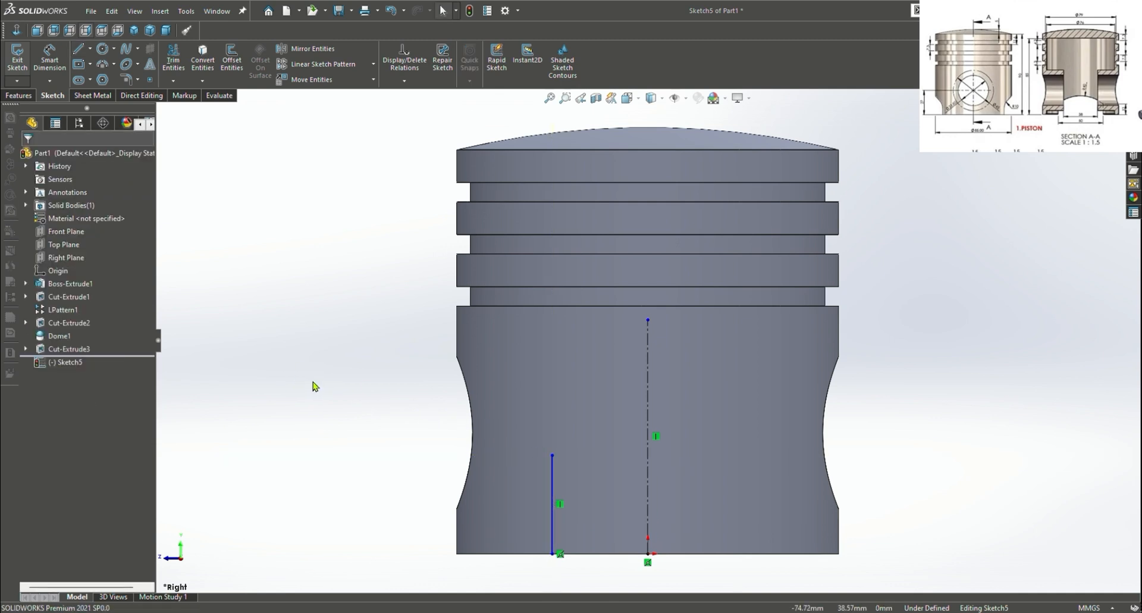
Mirror the vertical line about the centerline and join the two upper endpoints with a three-point arc of about 37.6 mm radius
left_click_drag(751, 439, 501, 487)
left_click(304, 49)
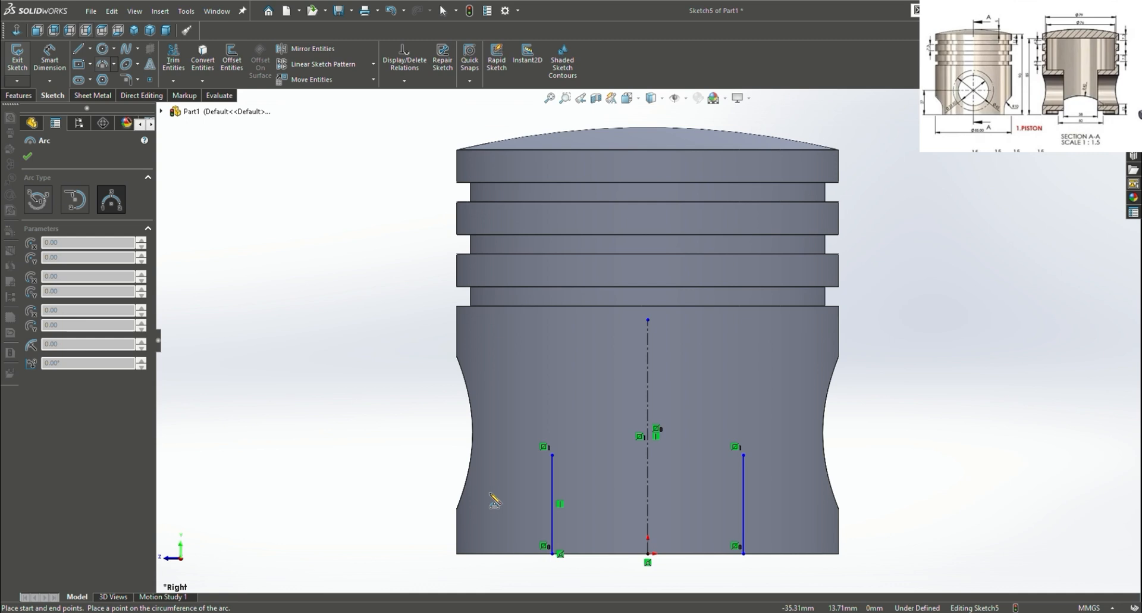
left_click(552, 455)
left_click(743, 455)
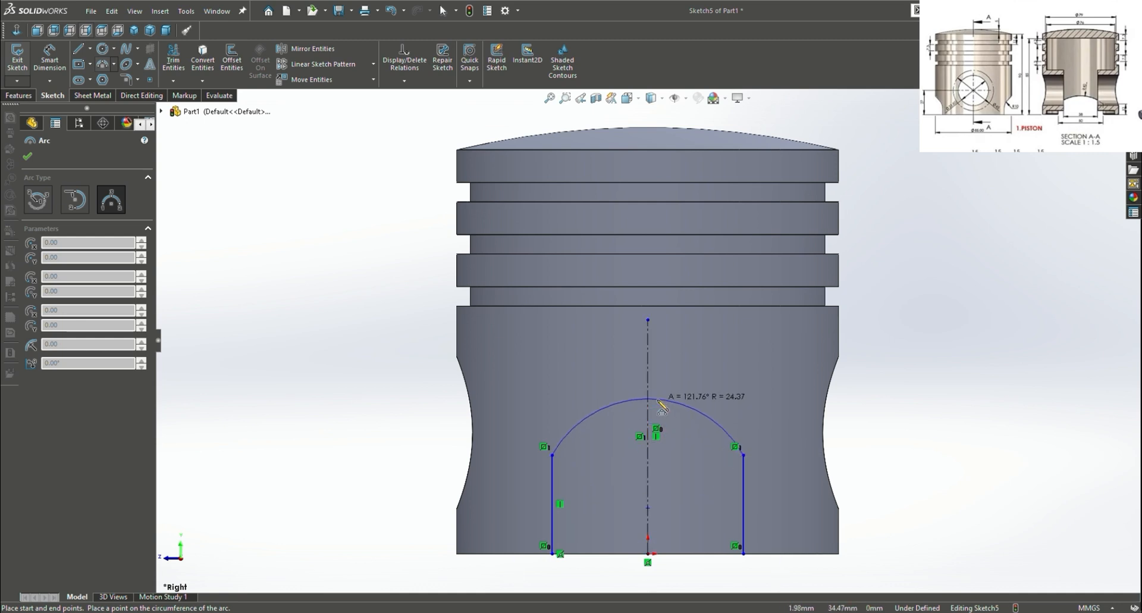
left_click(649, 424)
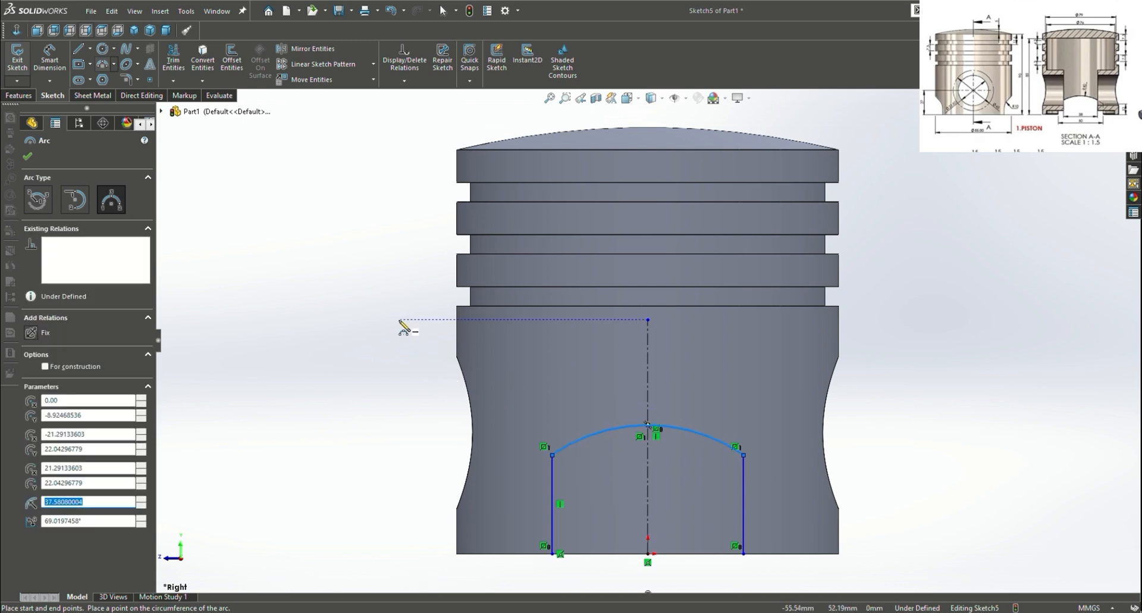
key("Escape")
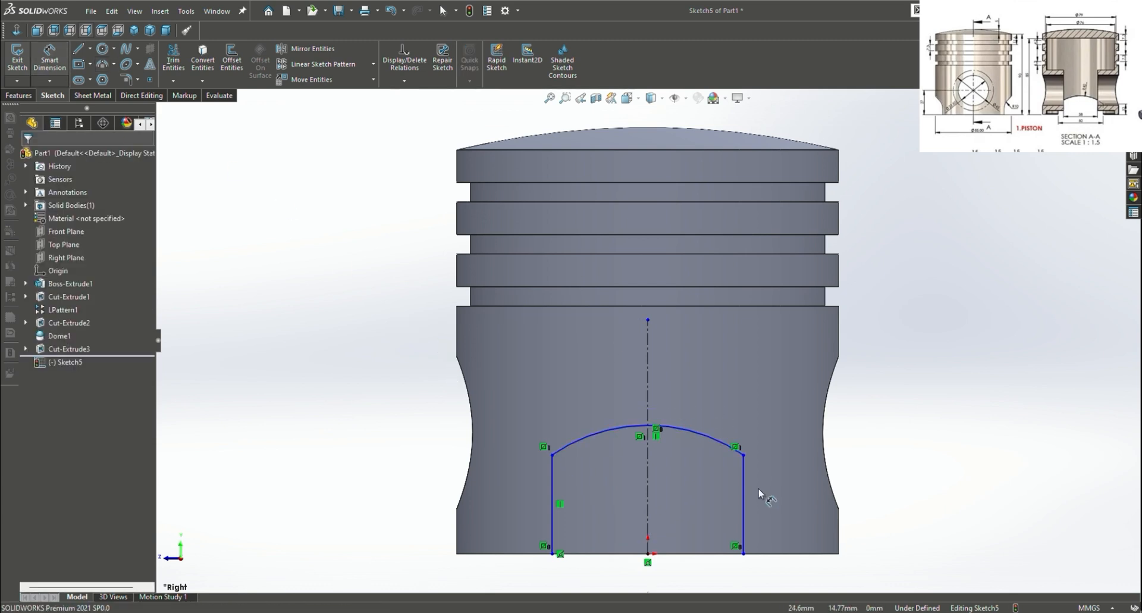
Dimension the vertical line's length to 12 mm and the distance between the two vertical lines to 50 mm
left_click(744, 499)
left_click(991, 510)
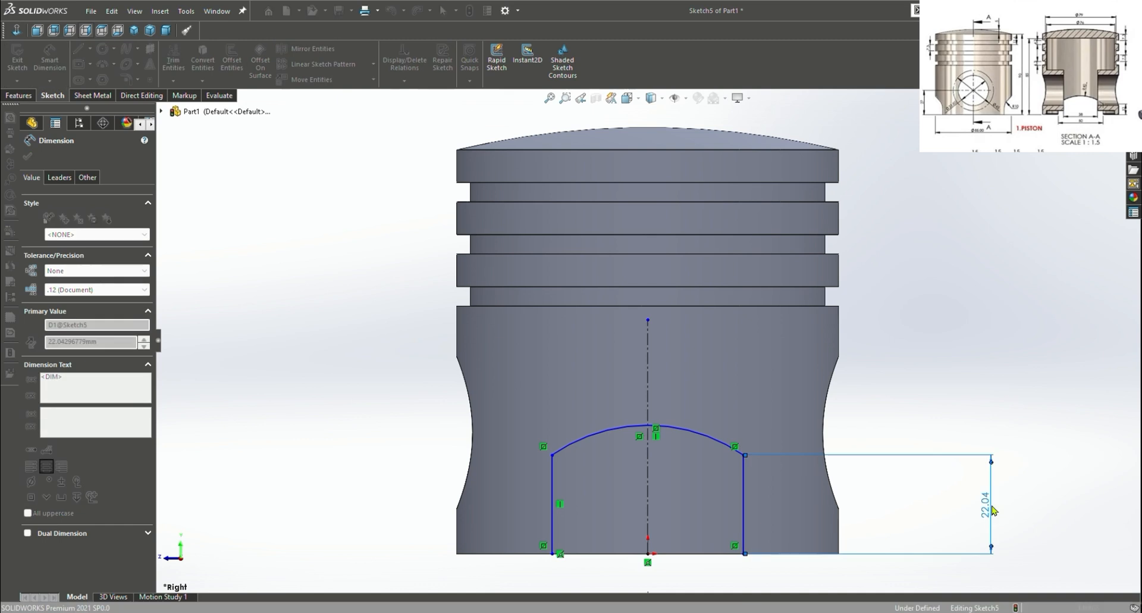
type("12")
key("Return")
left_click(743, 517)
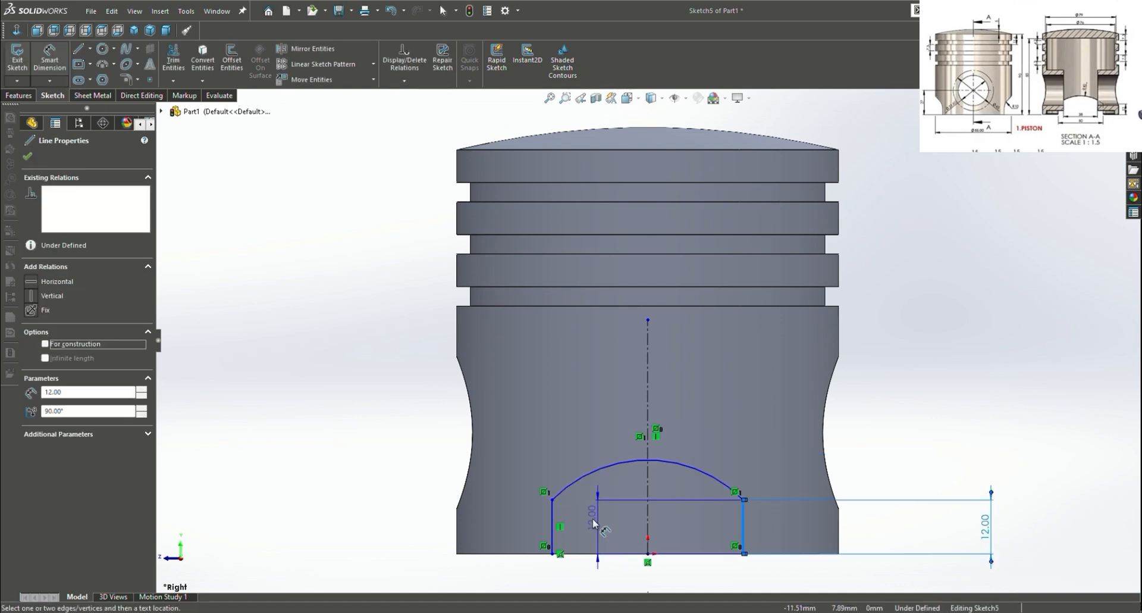
left_click(552, 526)
left_click(658, 589)
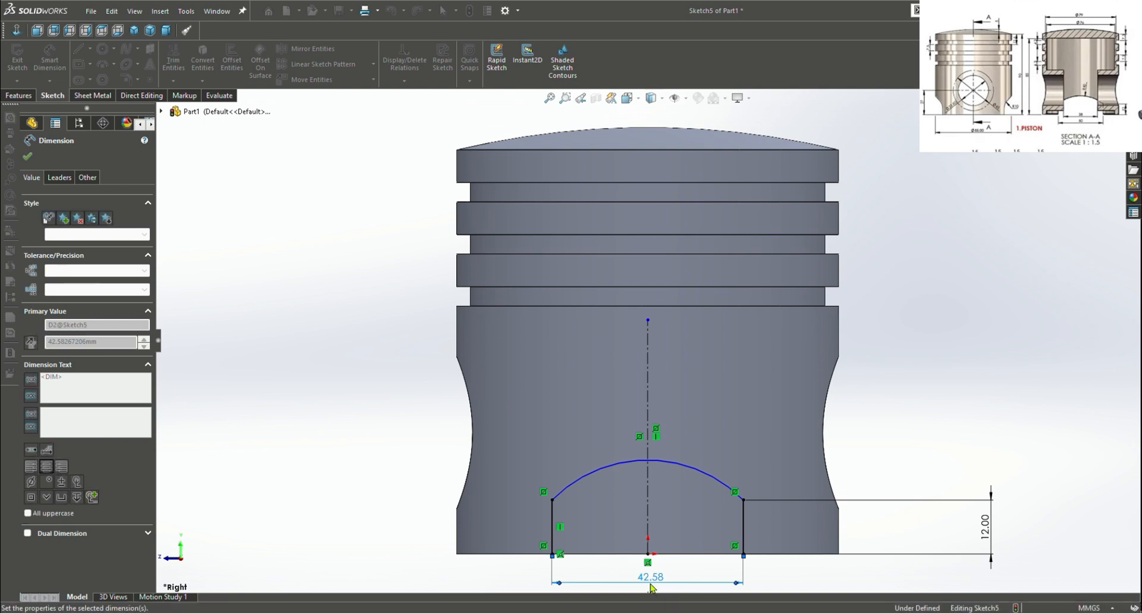
type("50")
key("Return")
Dimension the arc's radius to 40 mm
left_click(690, 458)
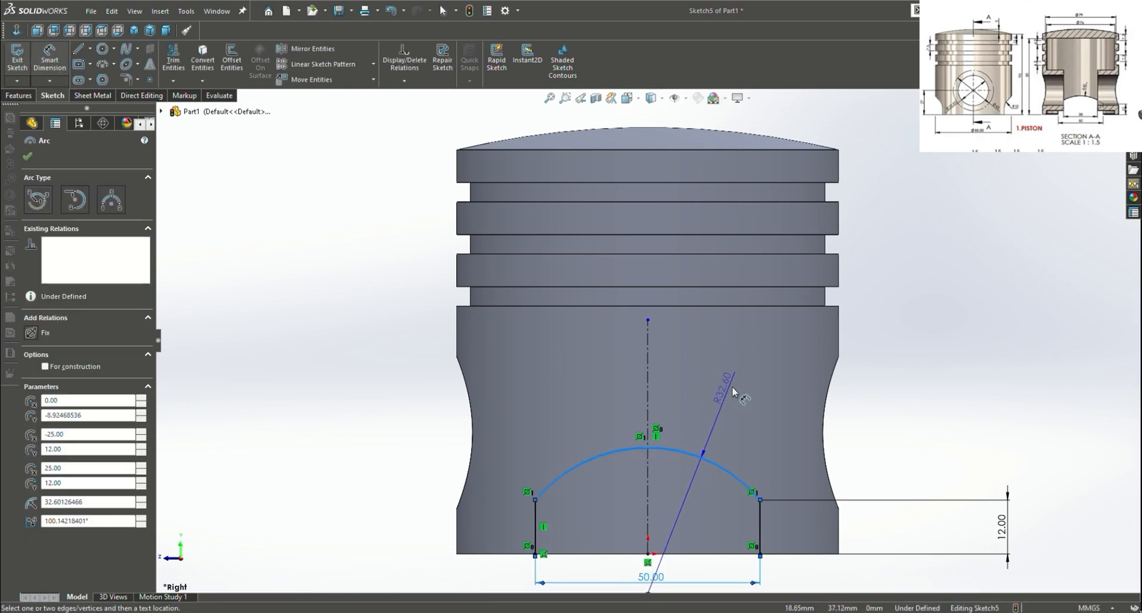
left_click(734, 392)
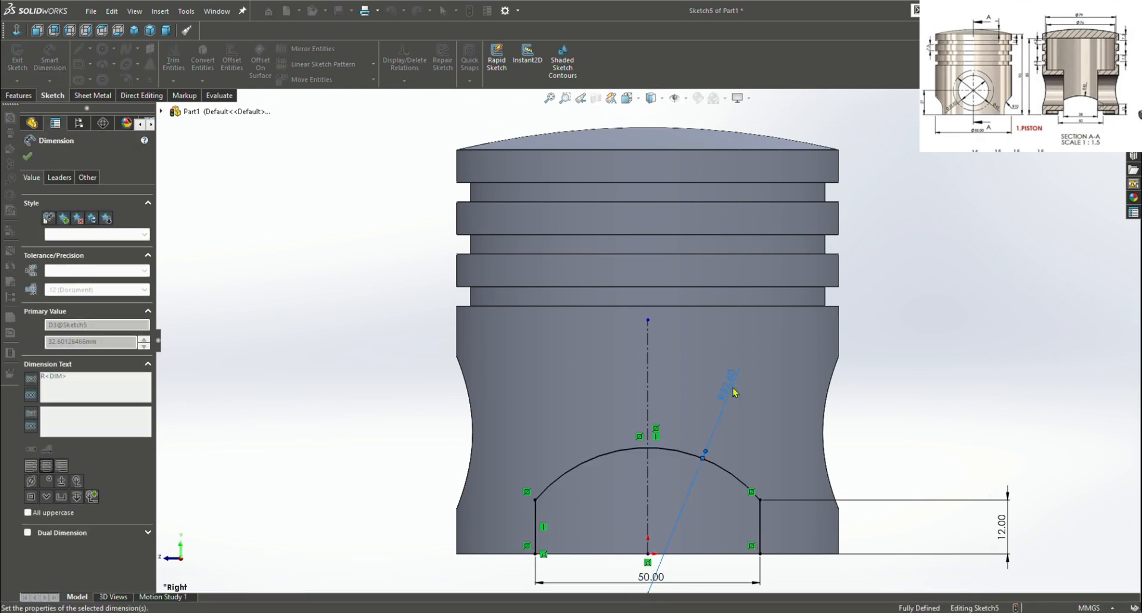
type("40")
key("Return")
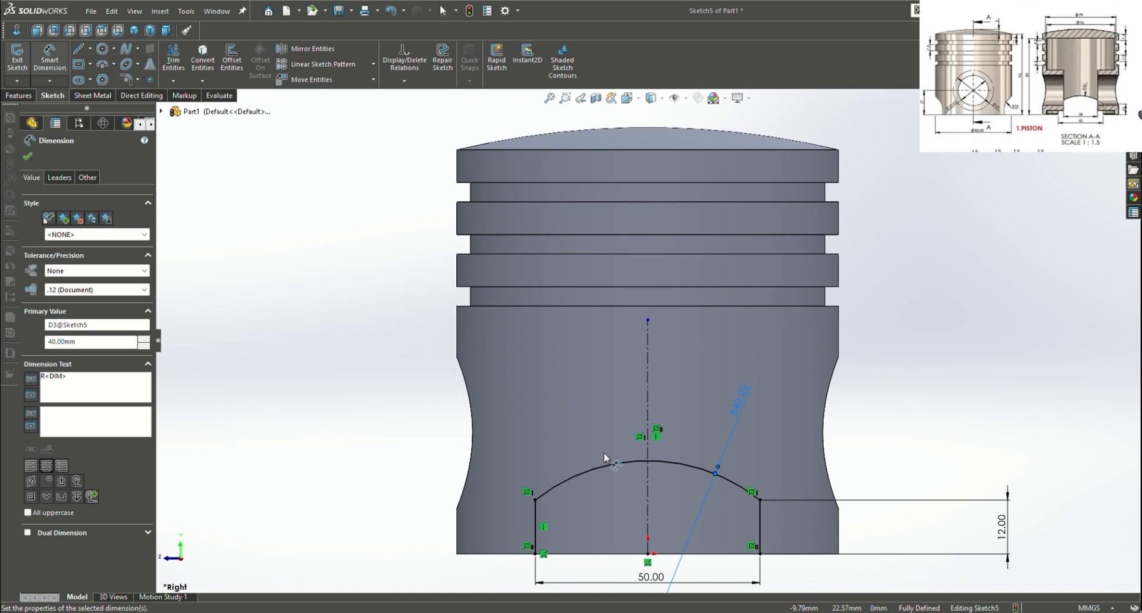
left_click(28, 157)
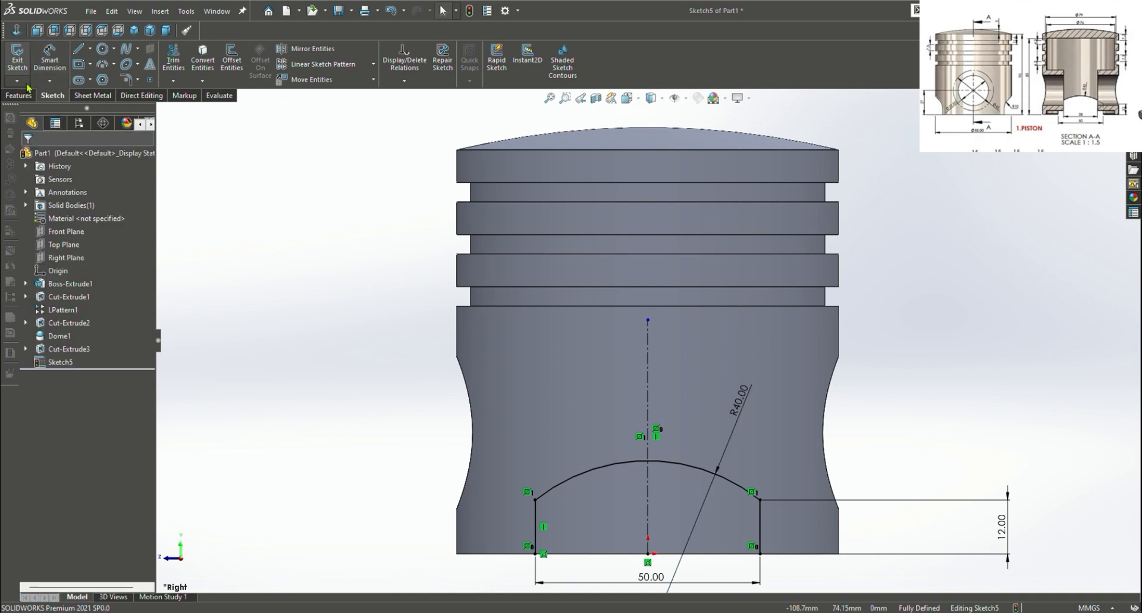
Close the skirt profile with a horizontal line between the lower ends of the two vertical lines
left_click(78, 49)
left_click(535, 553)
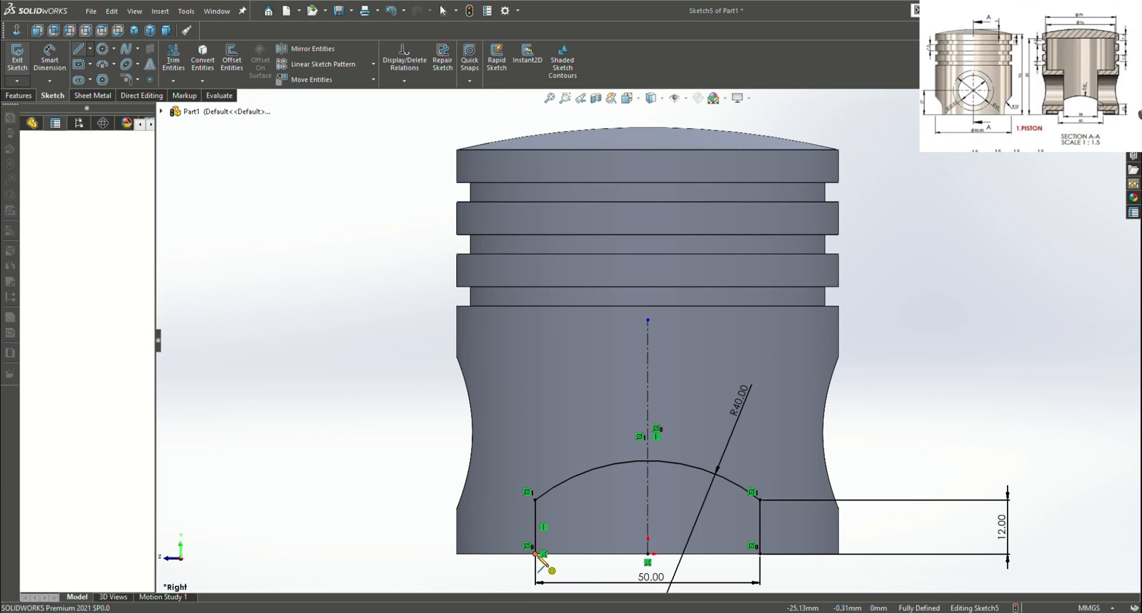
double_click(760, 554)
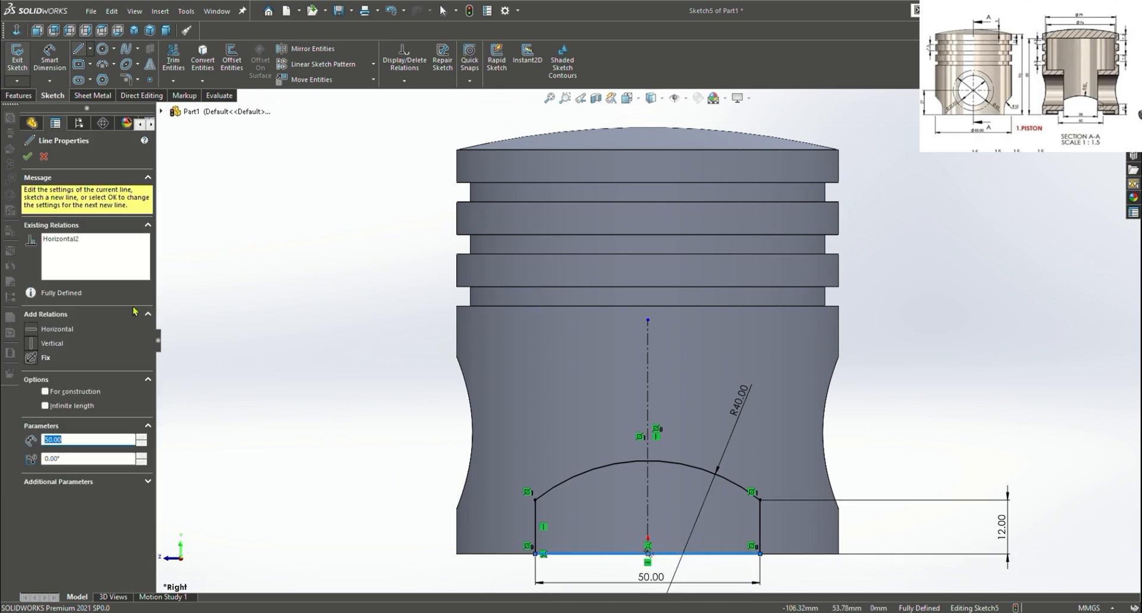
left_click(28, 157)
Cut-extrude the arched skirt profile with the Through All - Both end condition
left_click(19, 96)
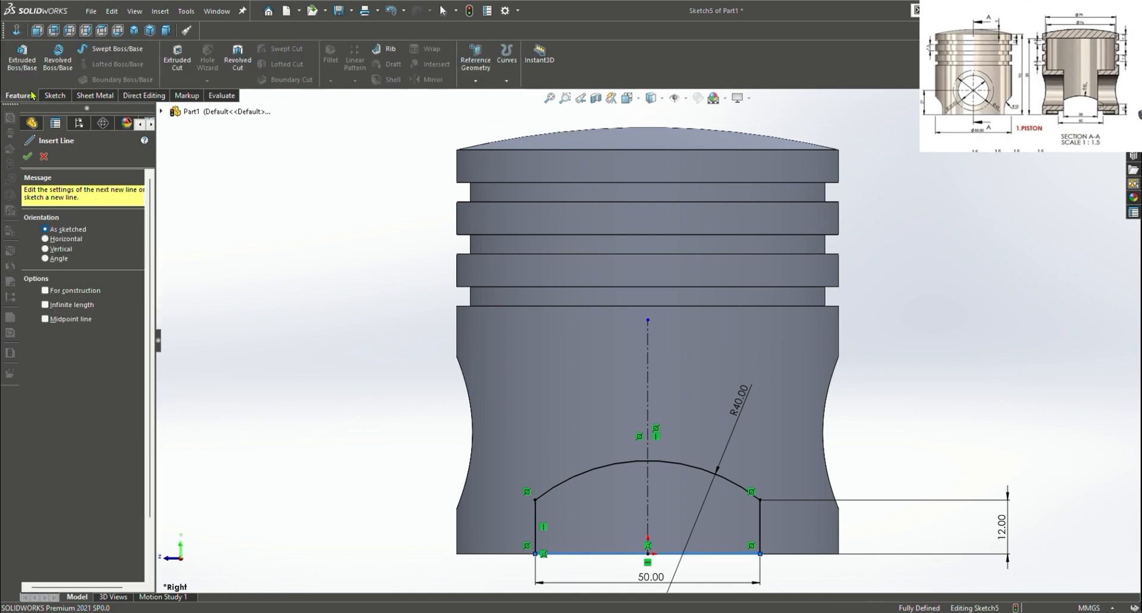
left_click(177, 60)
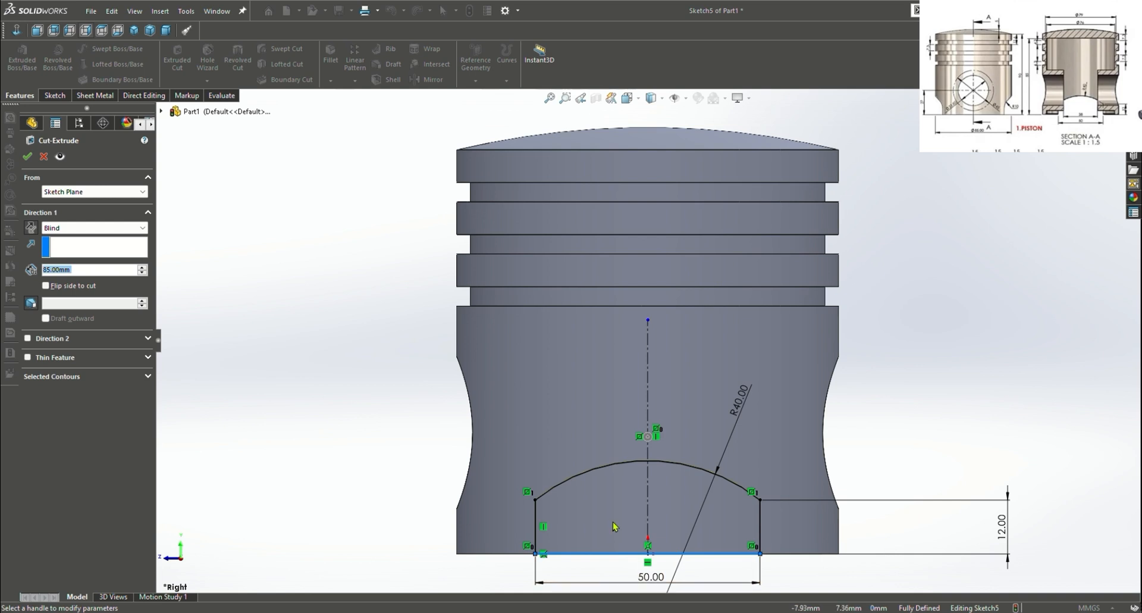
middle_click_drag(880, 369, 834, 444)
scroll(834, 445, "up", 1)
scroll(834, 445, "up", 1)
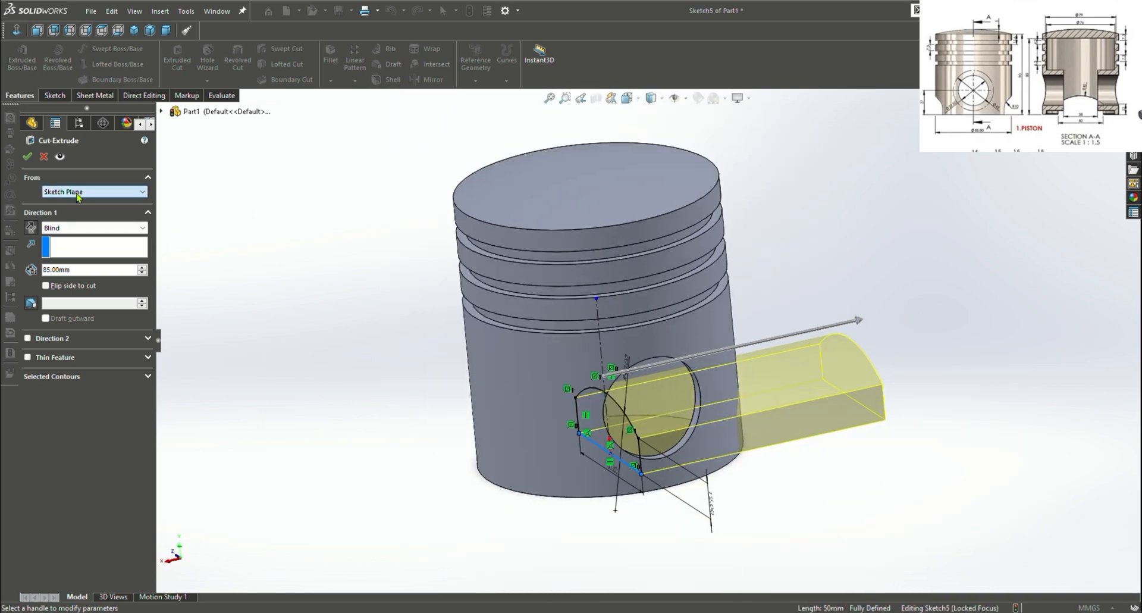
left_click(95, 230)
left_click(93, 254)
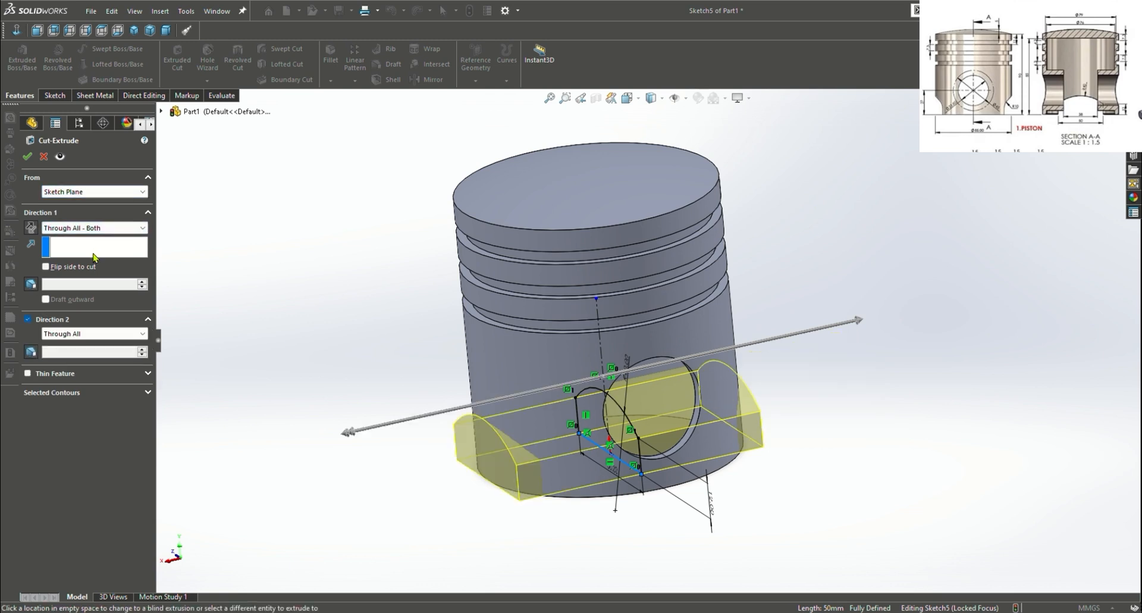
left_click(27, 157)
Fillet the two corner edges where the arch meets the vertical walls of one skirt cutout with a 10 mm radius
middle_click_drag(226, 374, 364, 320)
scroll(487, 385, "down", 6)
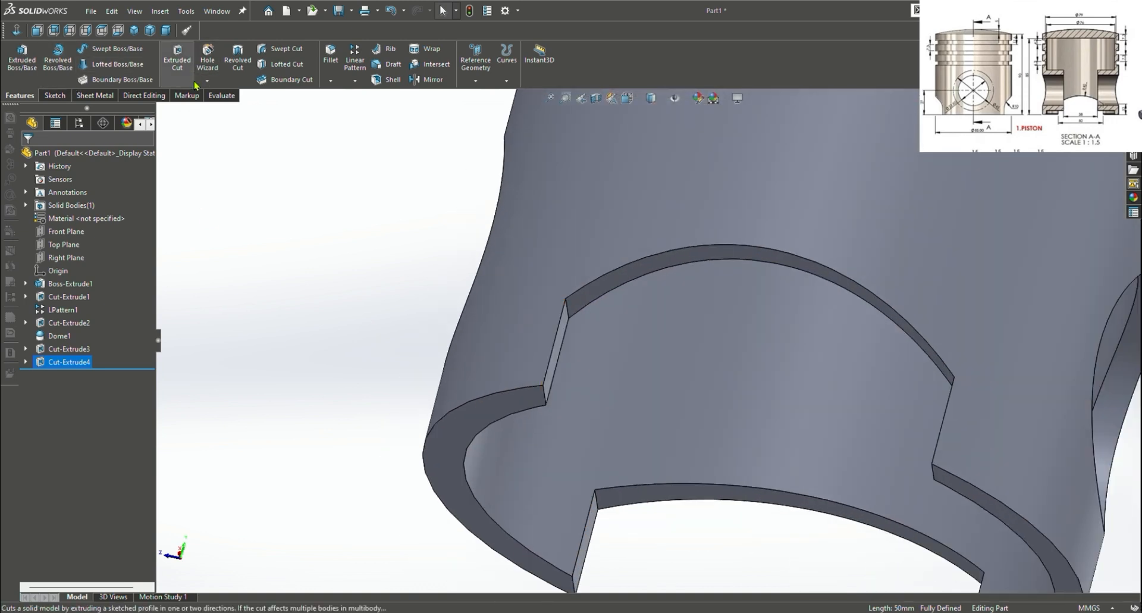
left_click(330, 53)
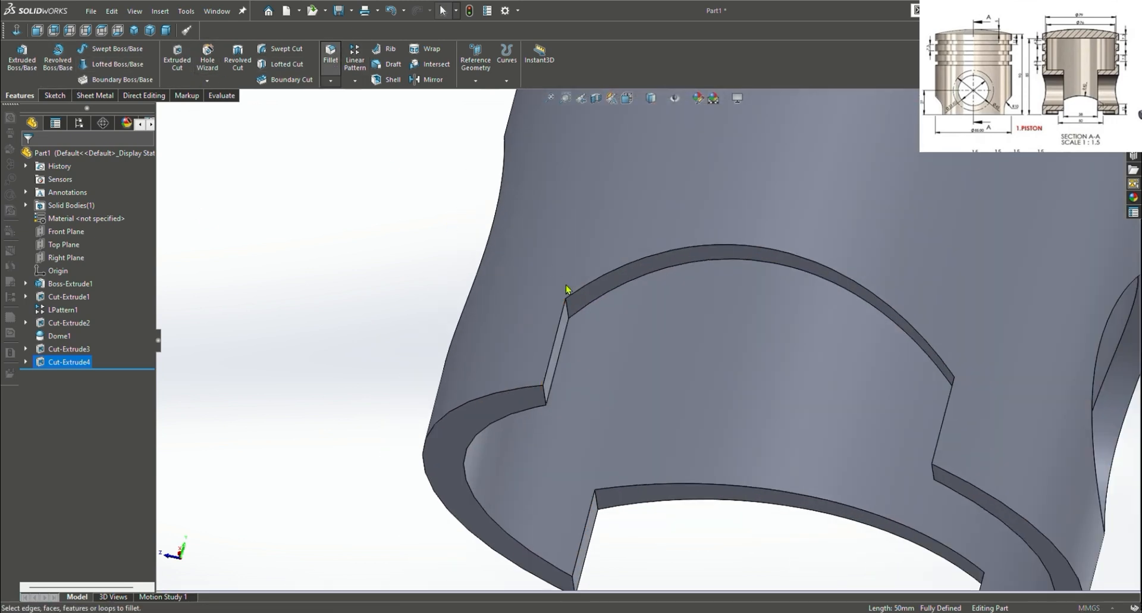
left_click(568, 314)
scroll(657, 339, "up", 5)
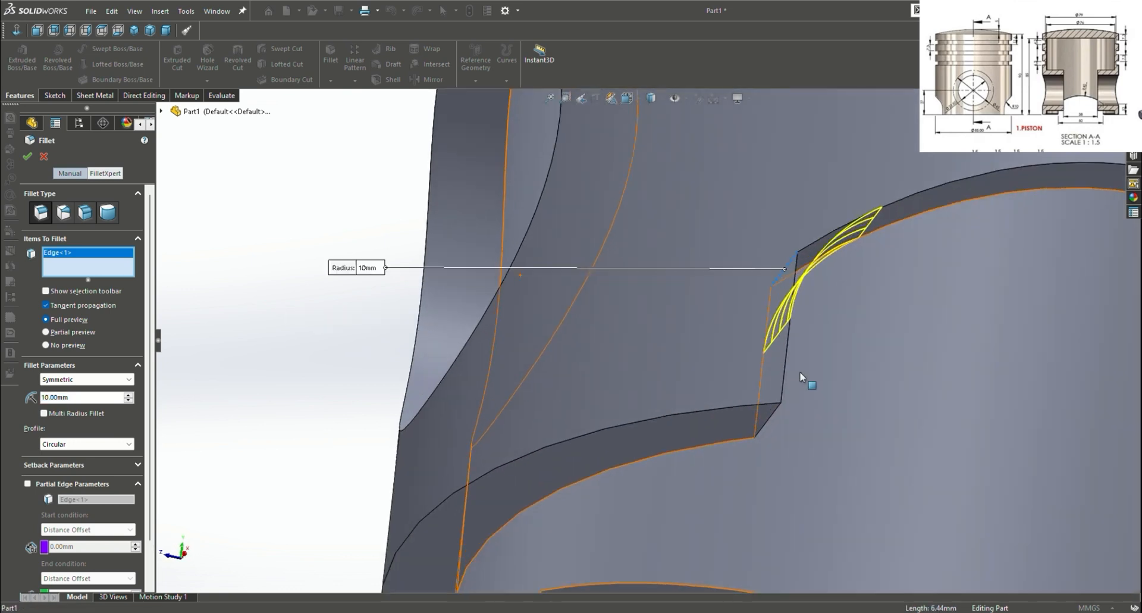
scroll(854, 390, "down", 5)
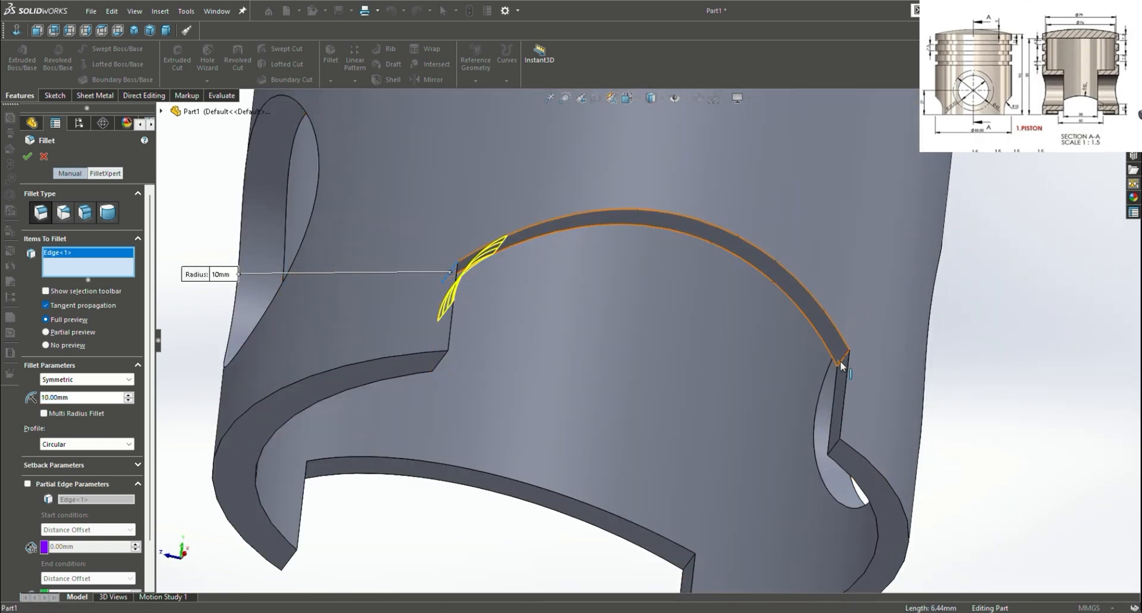
left_click(841, 365)
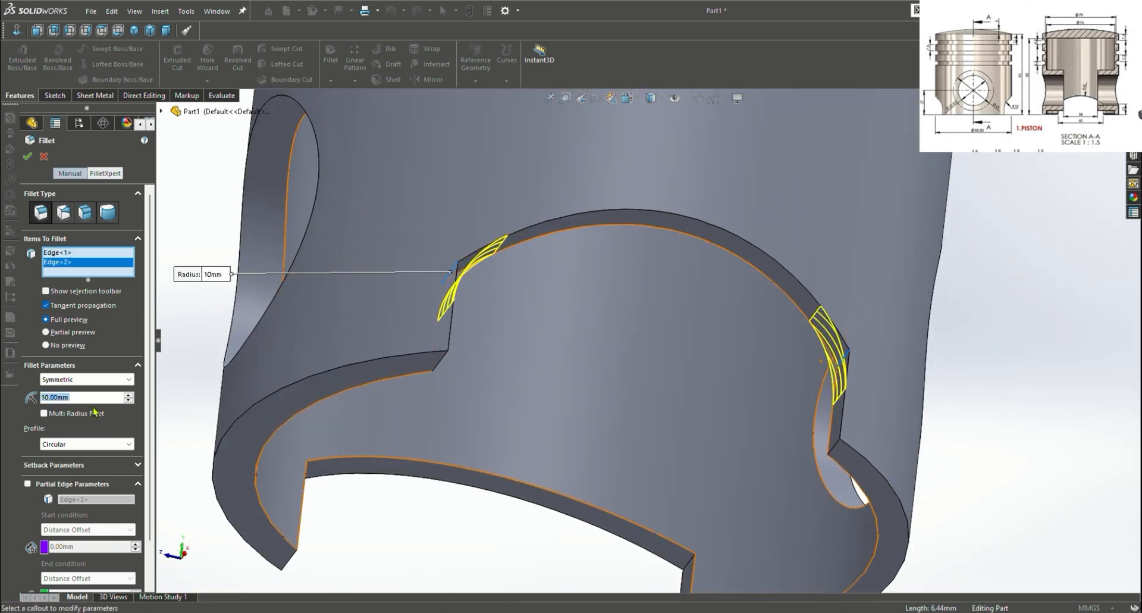
left_click(28, 156)
Fillet the two matching corner edges of the opposite skirt cutout with a 10 mm radius, leaving the arch face out of the selection
middle_click_drag(973, 409, 857, 364)
scroll(963, 498, "up", 5)
middle_click_drag(813, 473, 704, 438)
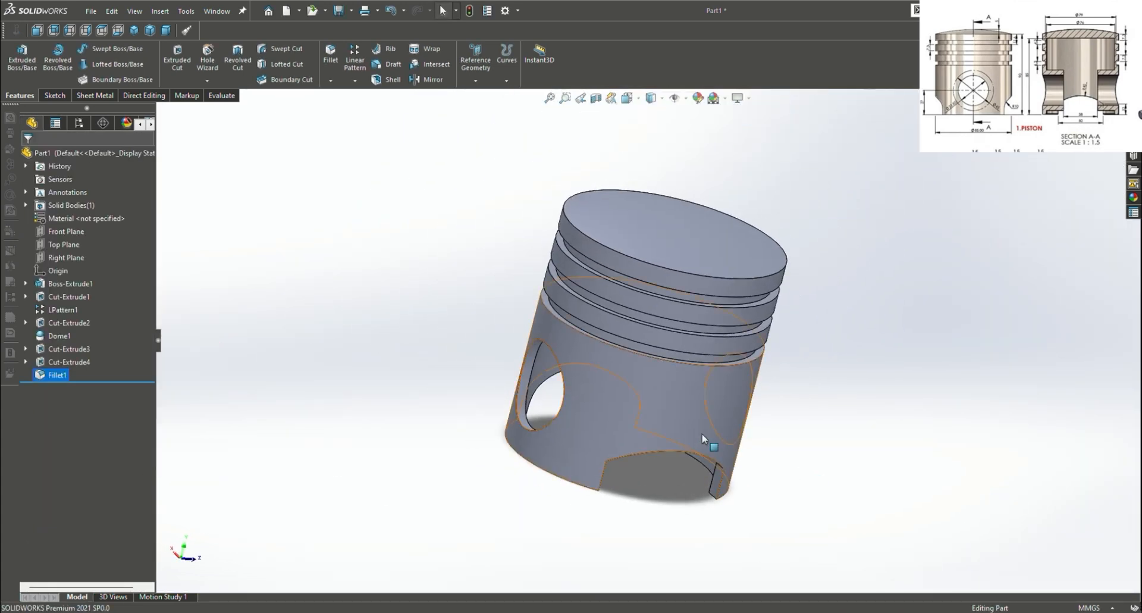
scroll(706, 443, "up", 5)
scroll(725, 480, "down", 6)
scroll(725, 480, "up", 4)
scroll(541, 208, "down", 6)
middle_click_drag(678, 326, 909, 366)
left_click(331, 53)
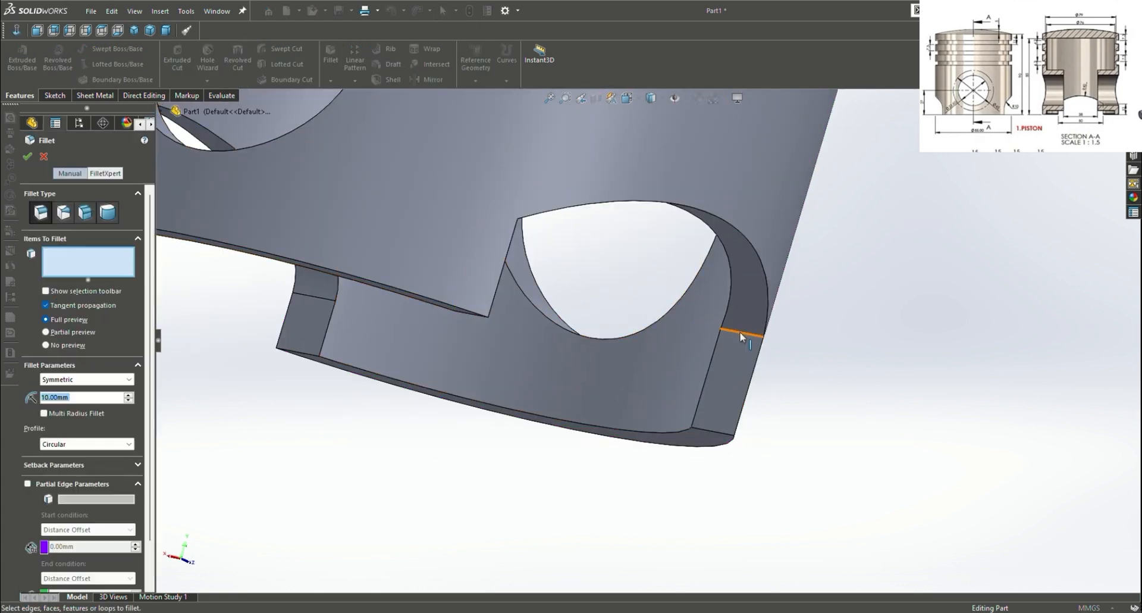
left_click(741, 337)
middle_click_drag(846, 391, 714, 357)
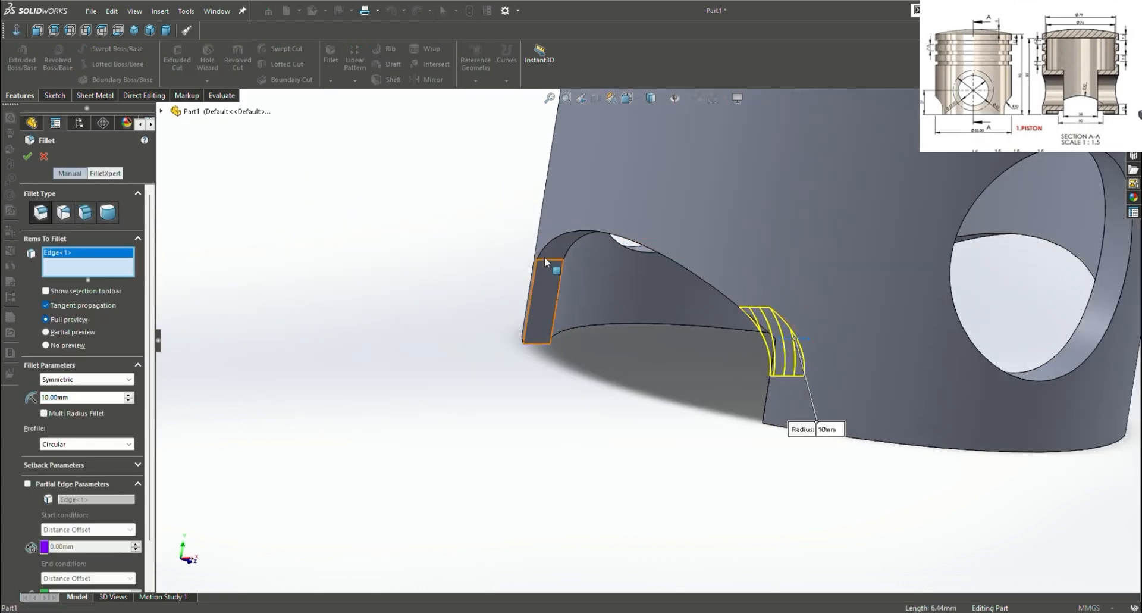
left_click(547, 257)
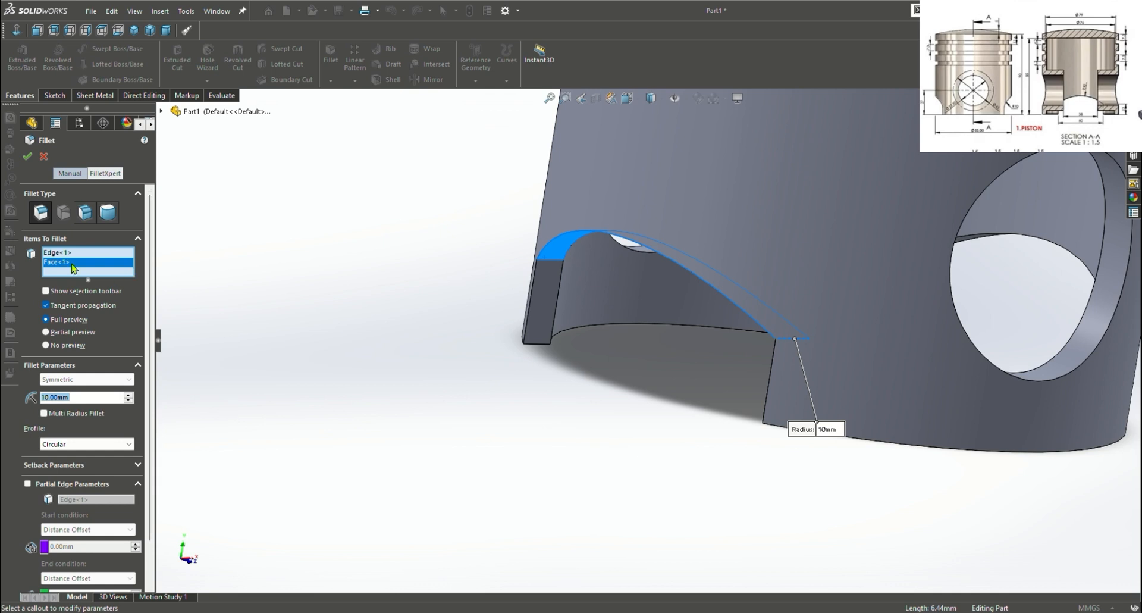
left_click(551, 258)
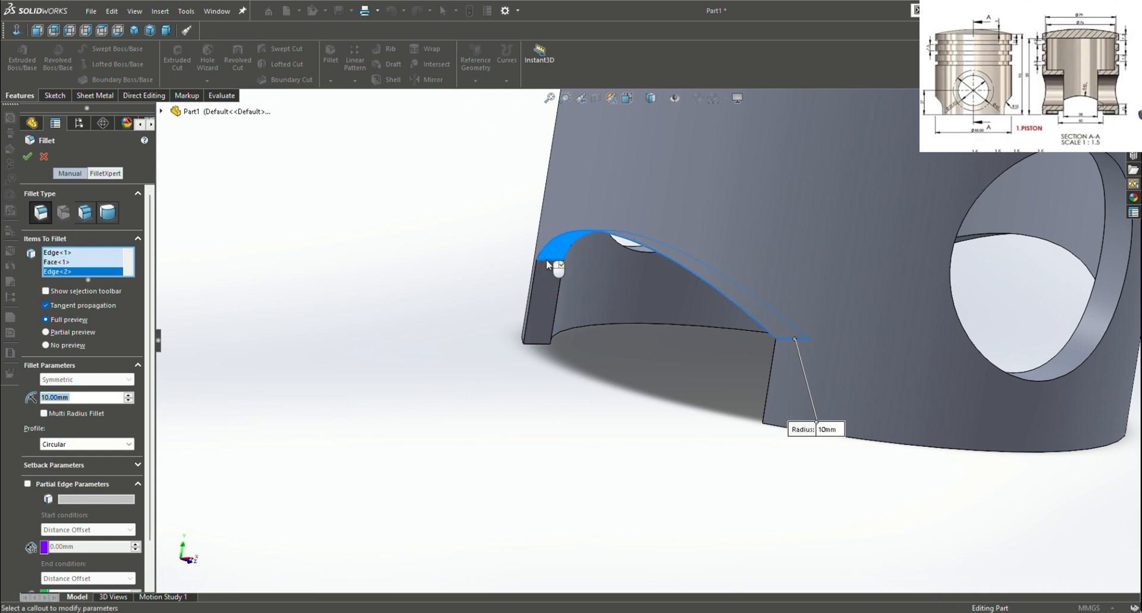
right_click(67, 261)
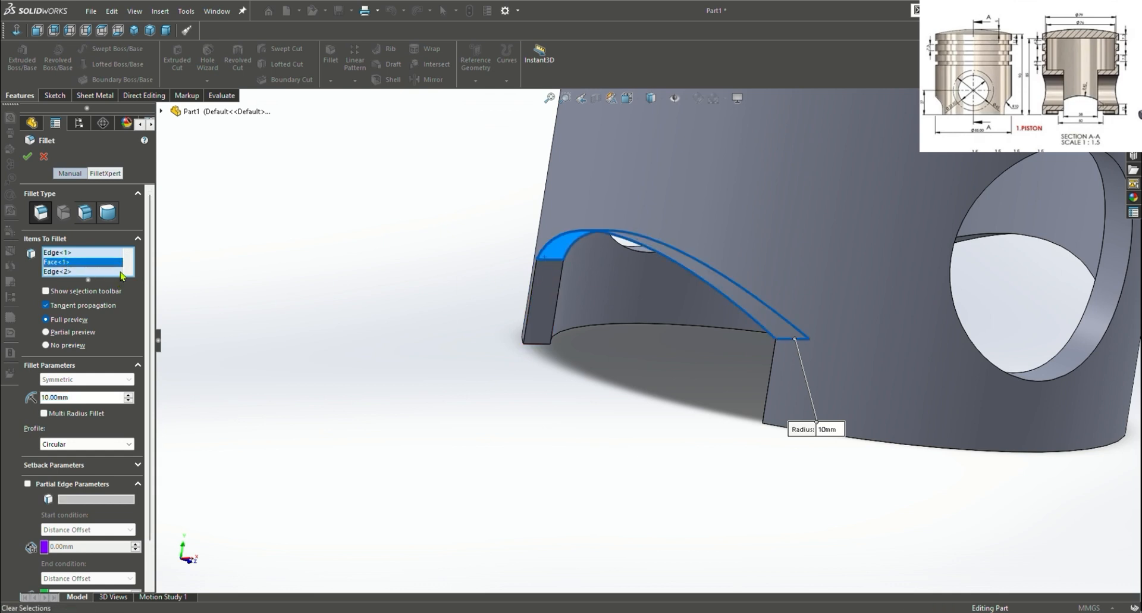
left_click(121, 271)
left_click(550, 259)
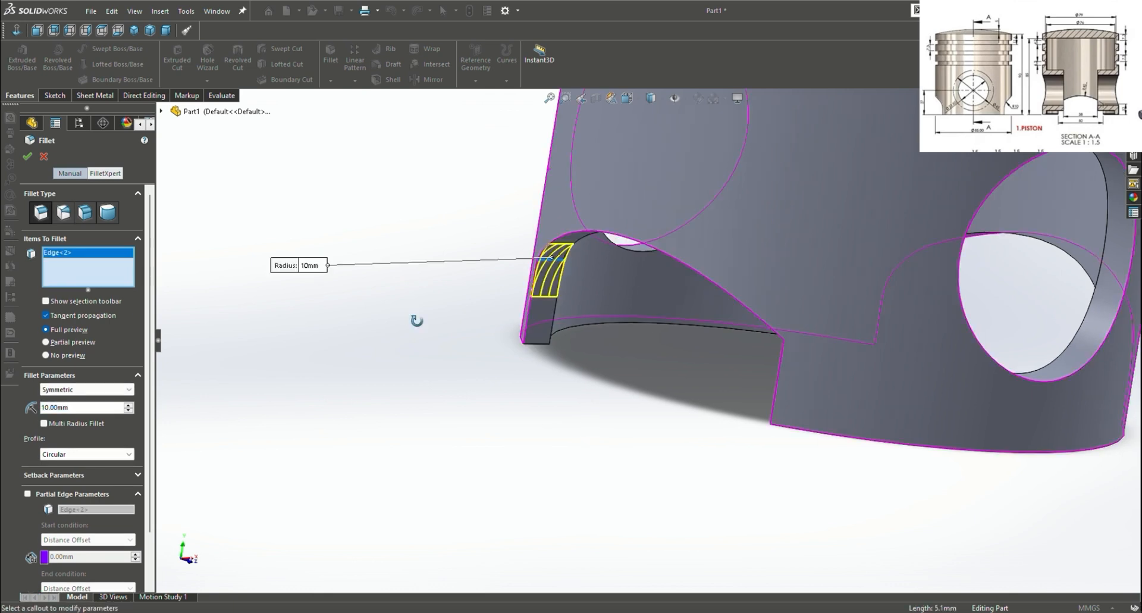
middle_click_drag(416, 319, 879, 362)
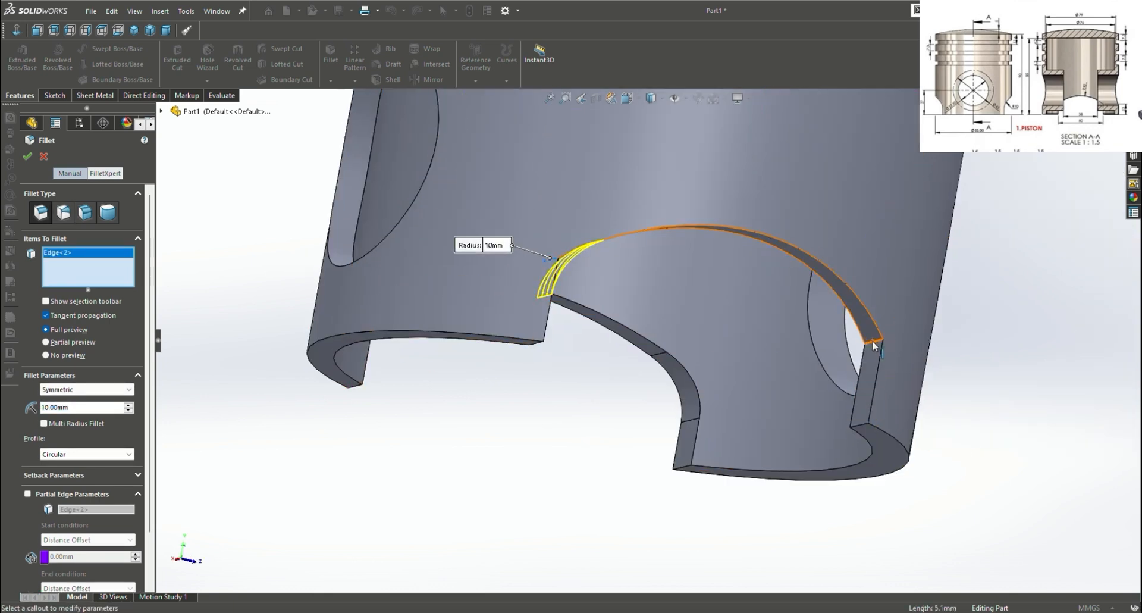
middle_click_drag(966, 469, 938, 366)
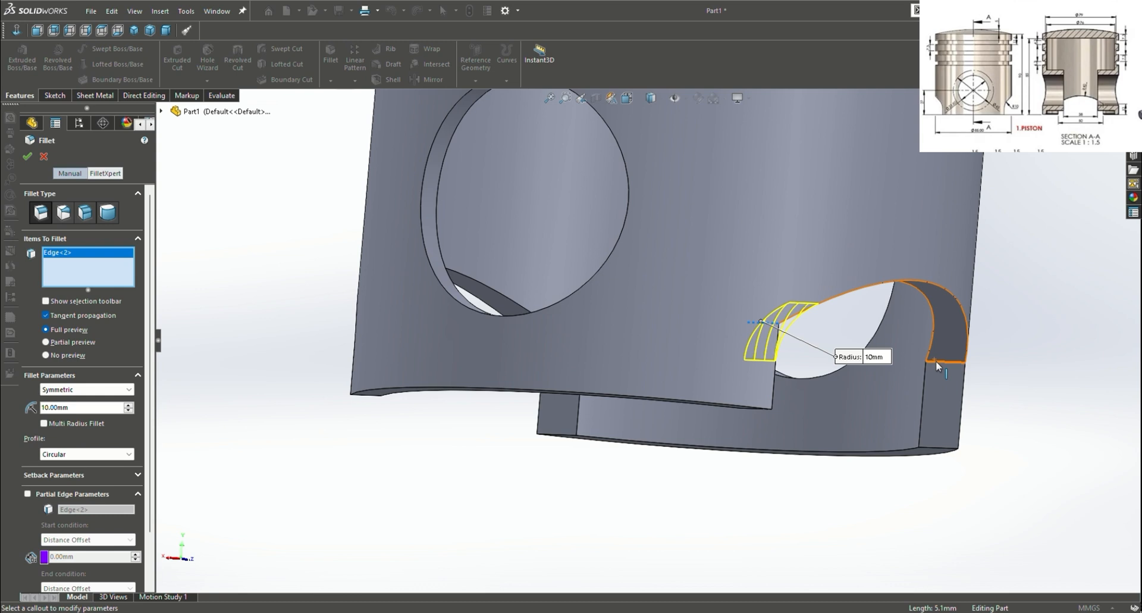
left_click(936, 362)
left_click(27, 156)
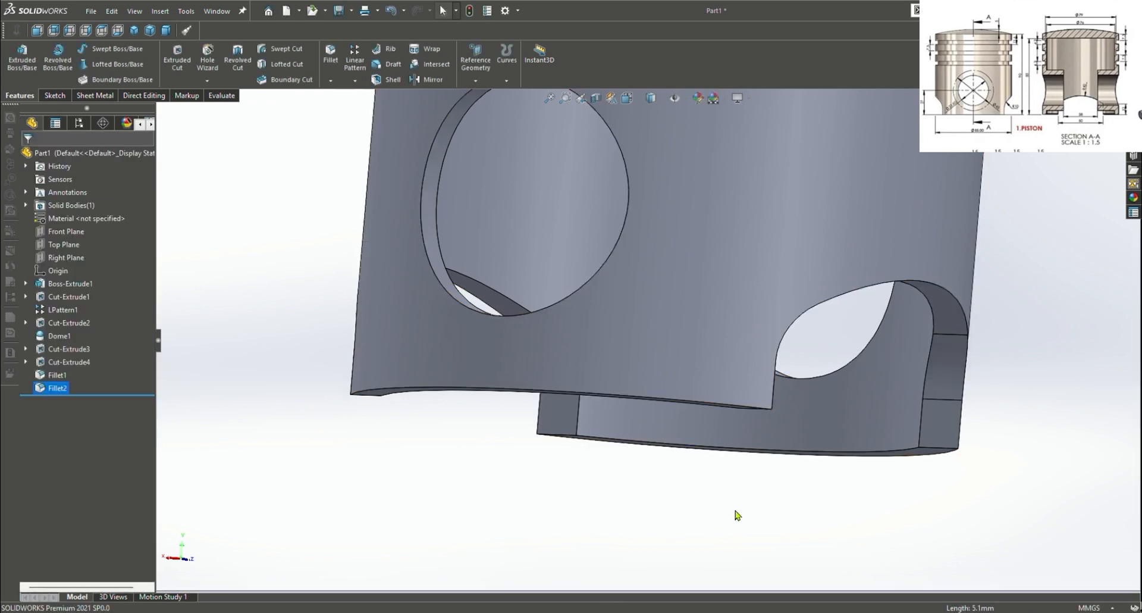
Inspect the piston's filleted skirt cutouts, pin hole and ring grooves from several angles
middle_click_drag(736, 448, 696, 495)
scroll(569, 288, "down", 4)
scroll(568, 287, "up", 9)
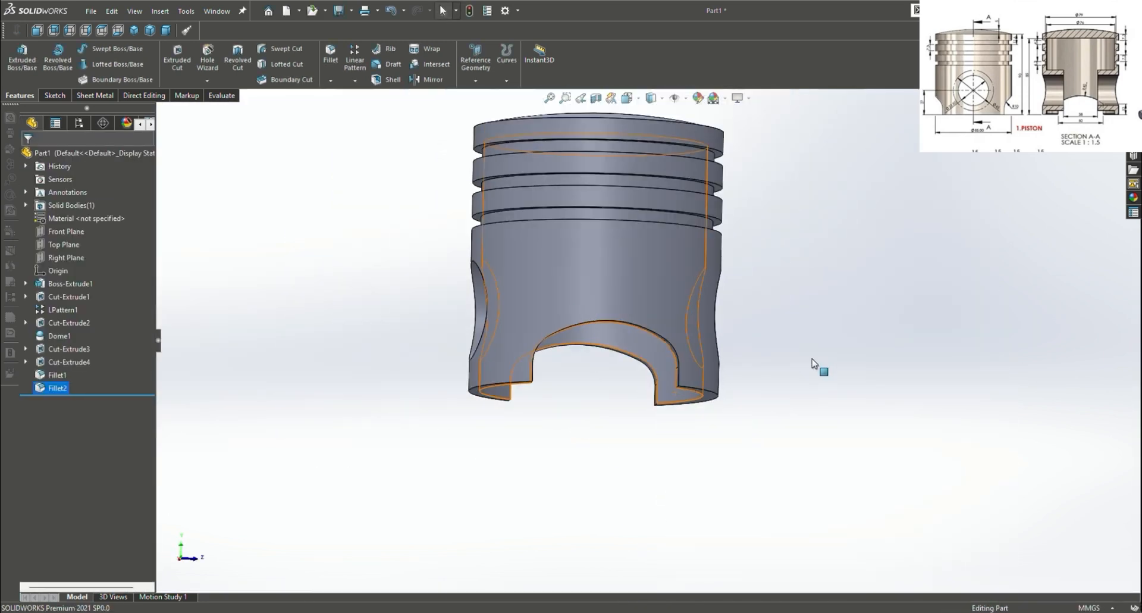
middle_click_drag(815, 363, 647, 431)
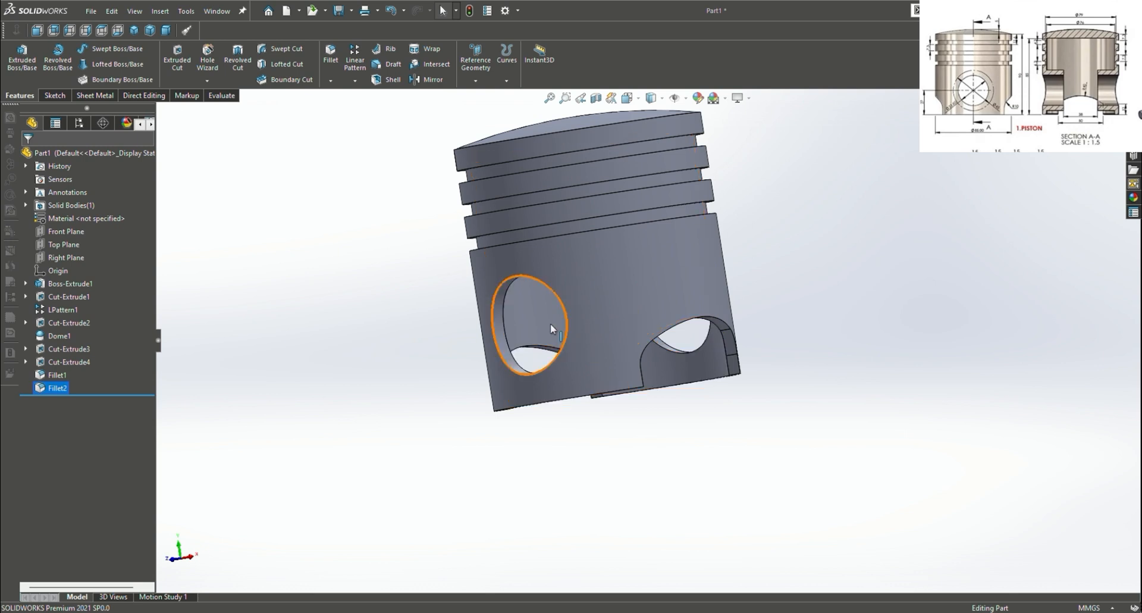
scroll(745, 388, "down", 1)
scroll(746, 386, "up", 3)
scroll(760, 324, "down", 1)
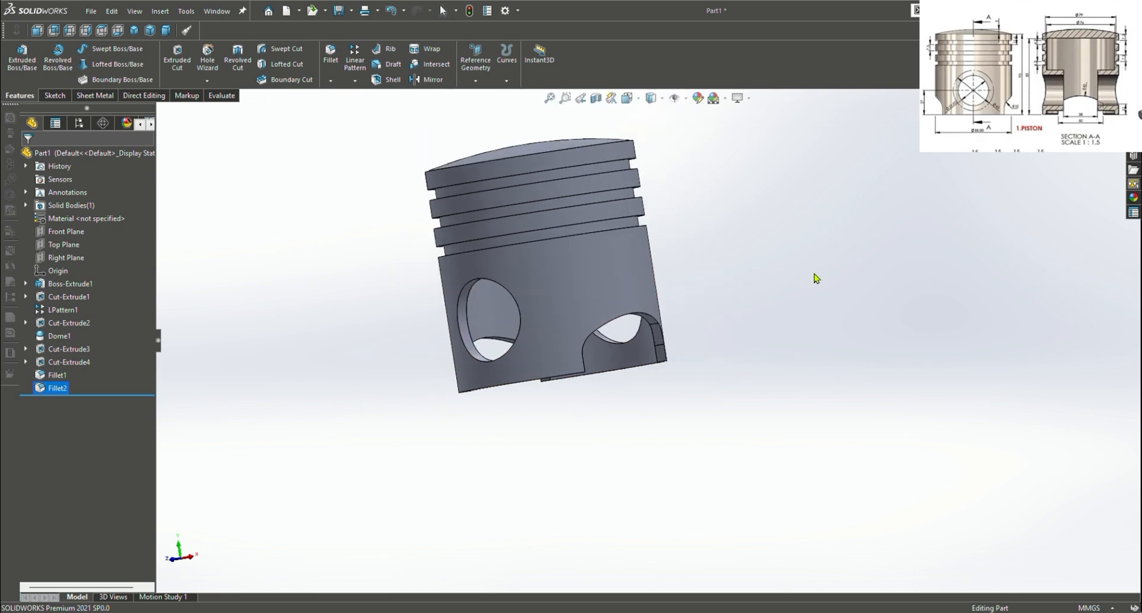
View the piston in trimetric orientation, and face-on to the Right Plane and the Front Plane
middle_click_drag(760, 321, 762, 359)
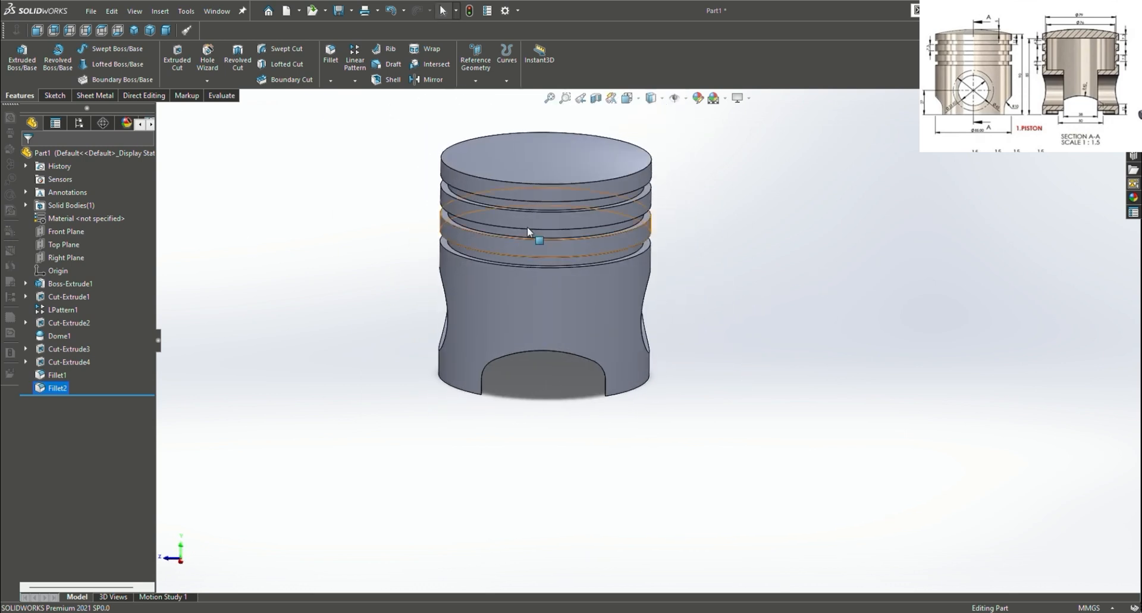
left_click(150, 30)
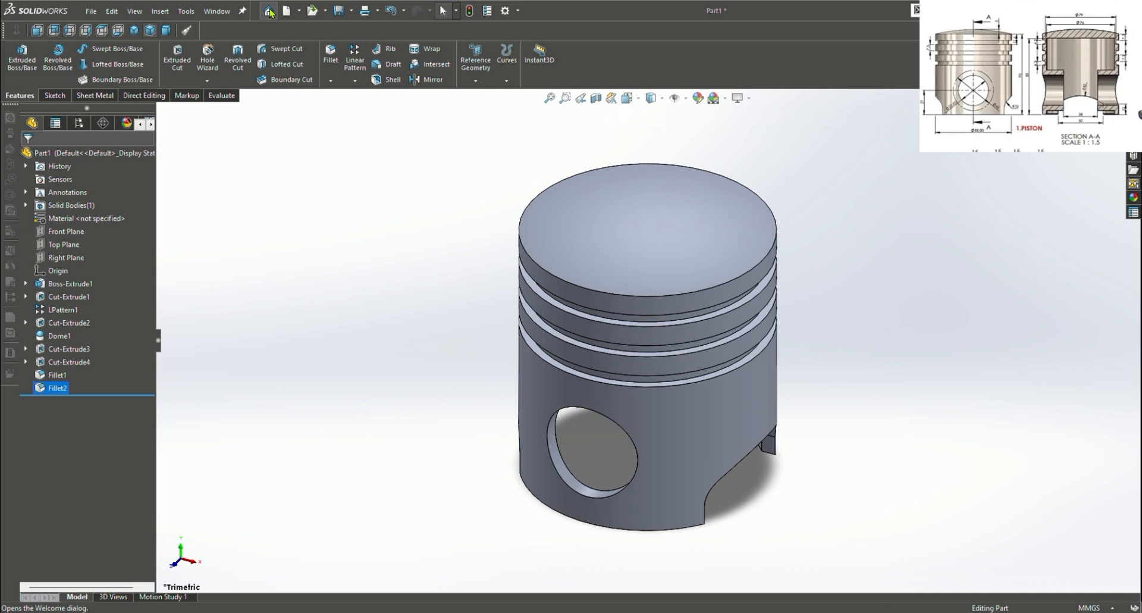
left_click(66, 257)
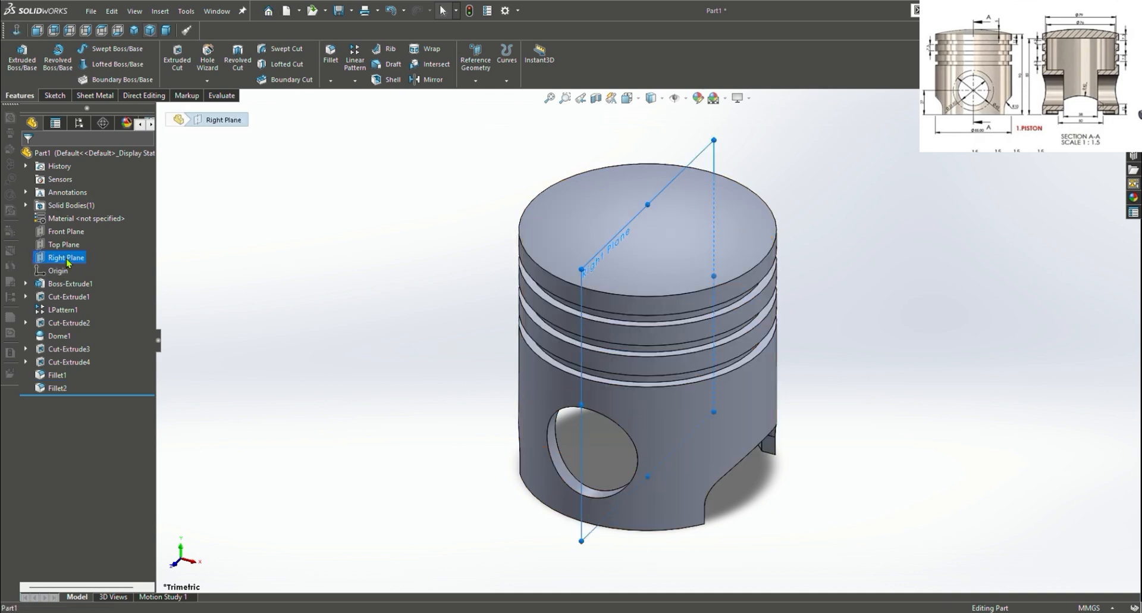
left_click(136, 245)
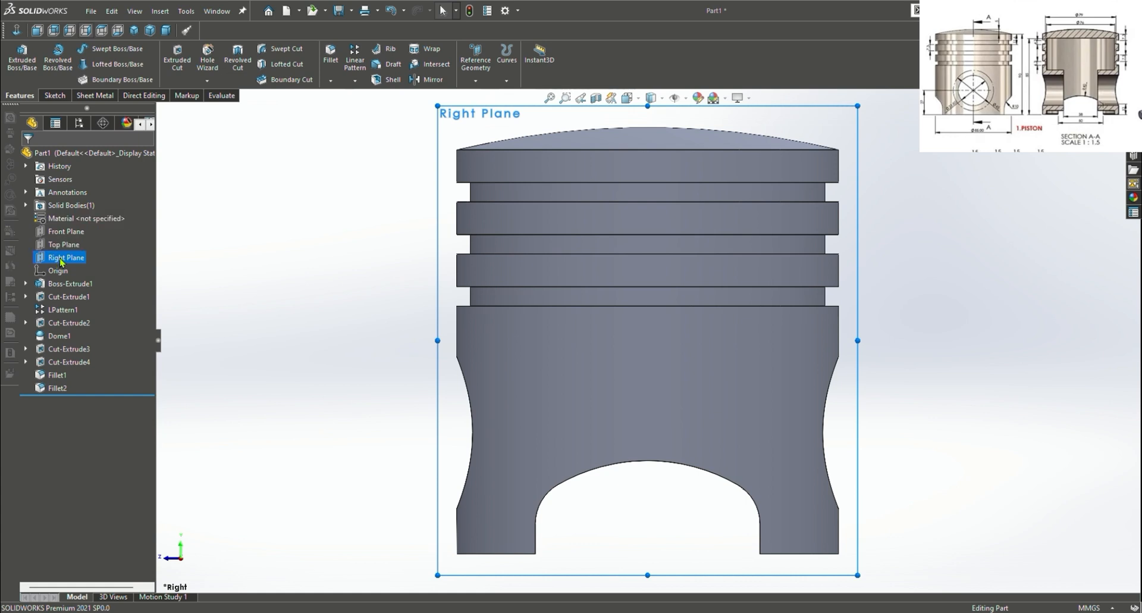
left_click(64, 231)
left_click(142, 222)
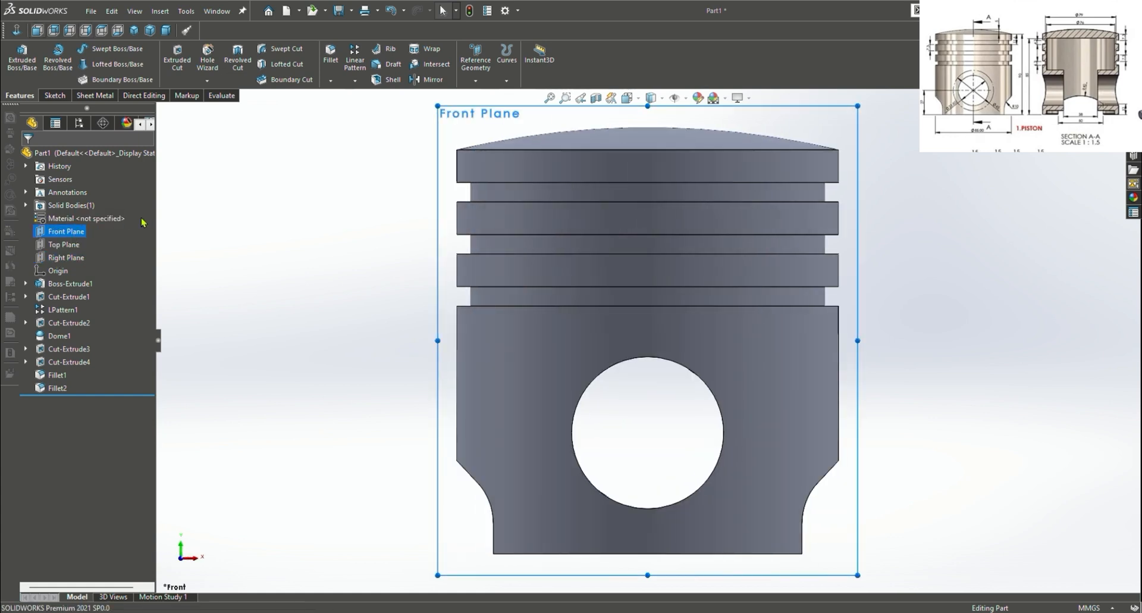
left_click(713, 396)
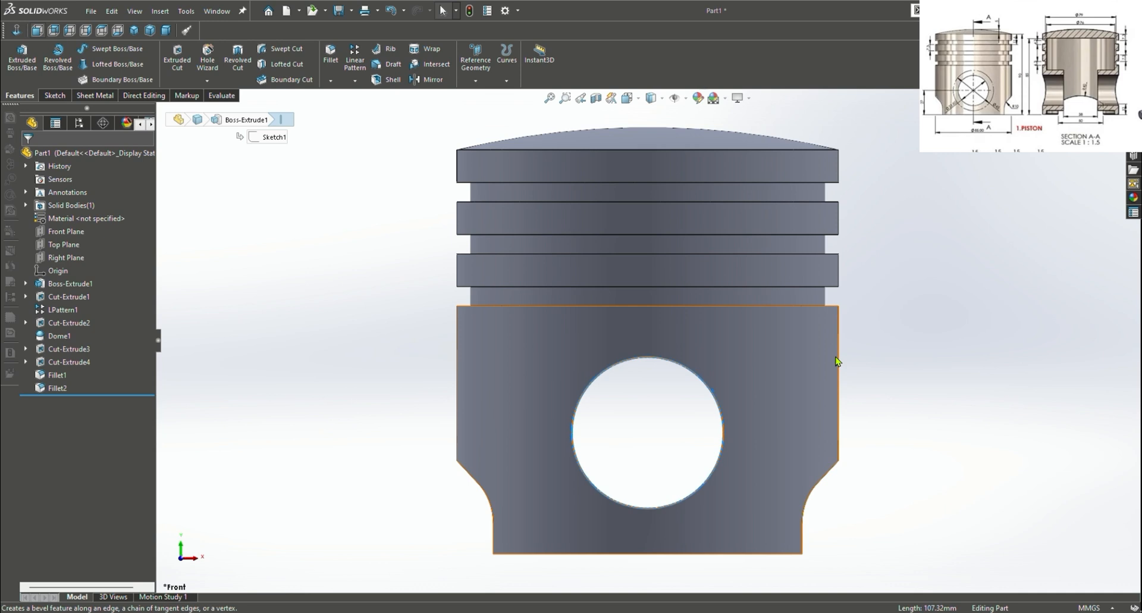
left_click(55, 95)
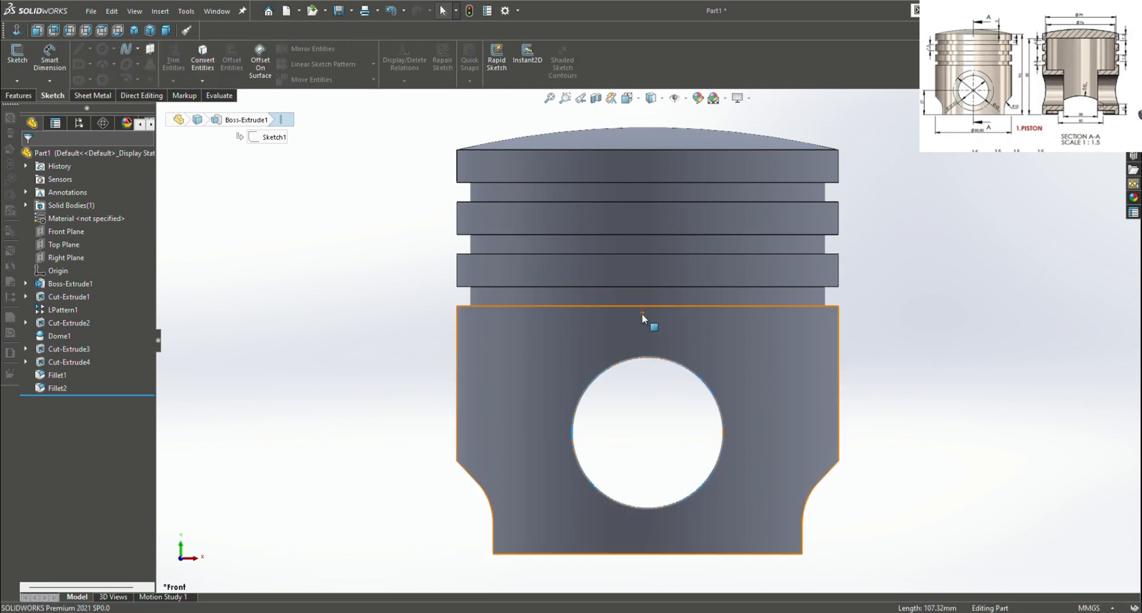
left_click(679, 418)
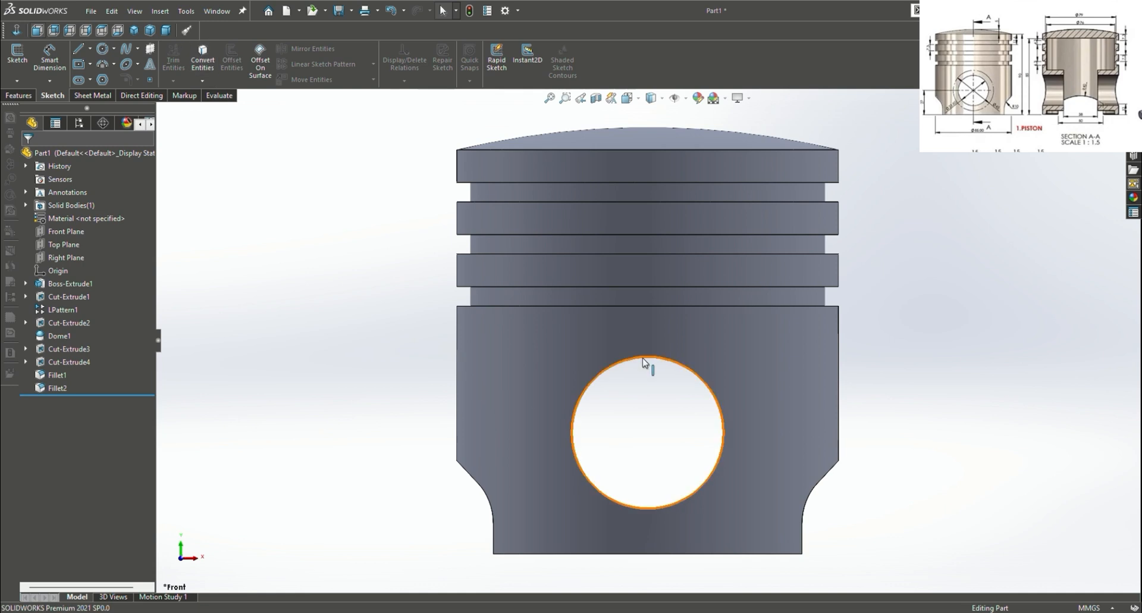
left_click(720, 419)
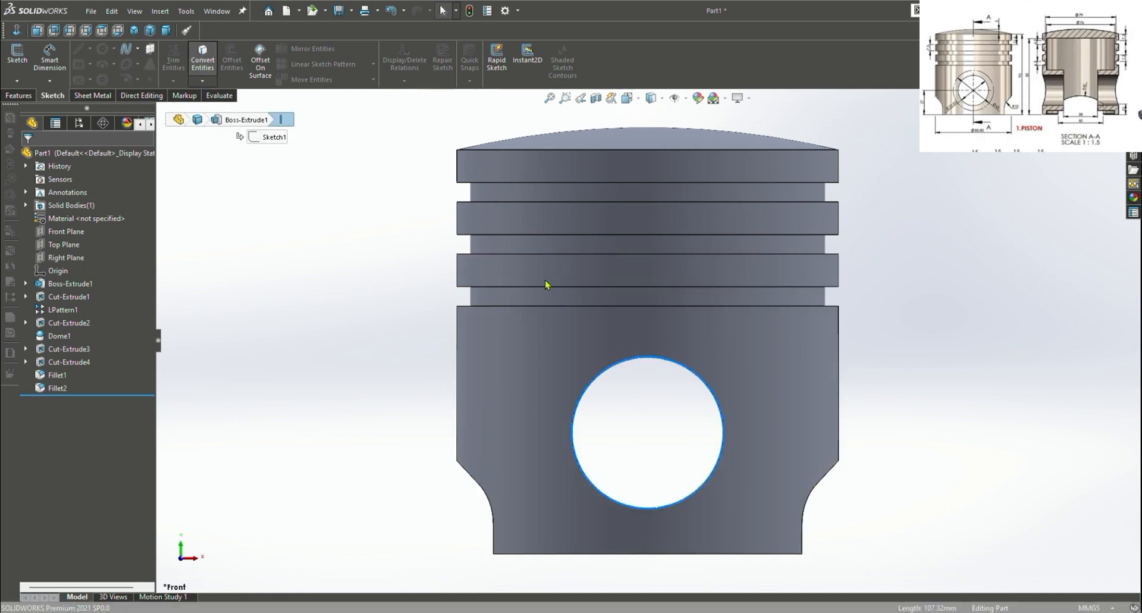
left_click(684, 404)
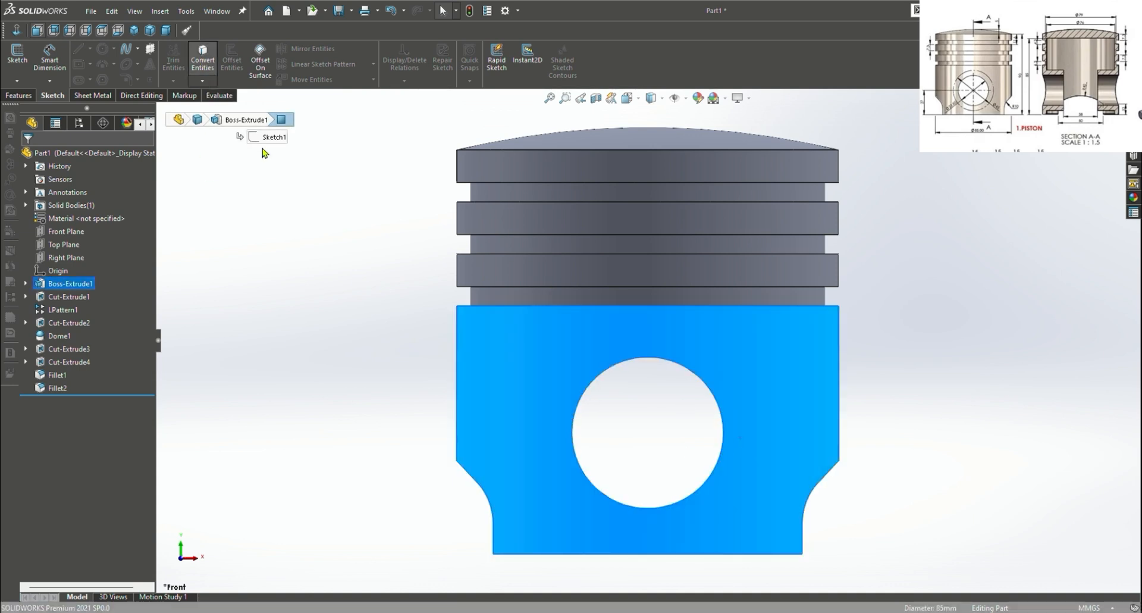
left_click(682, 379)
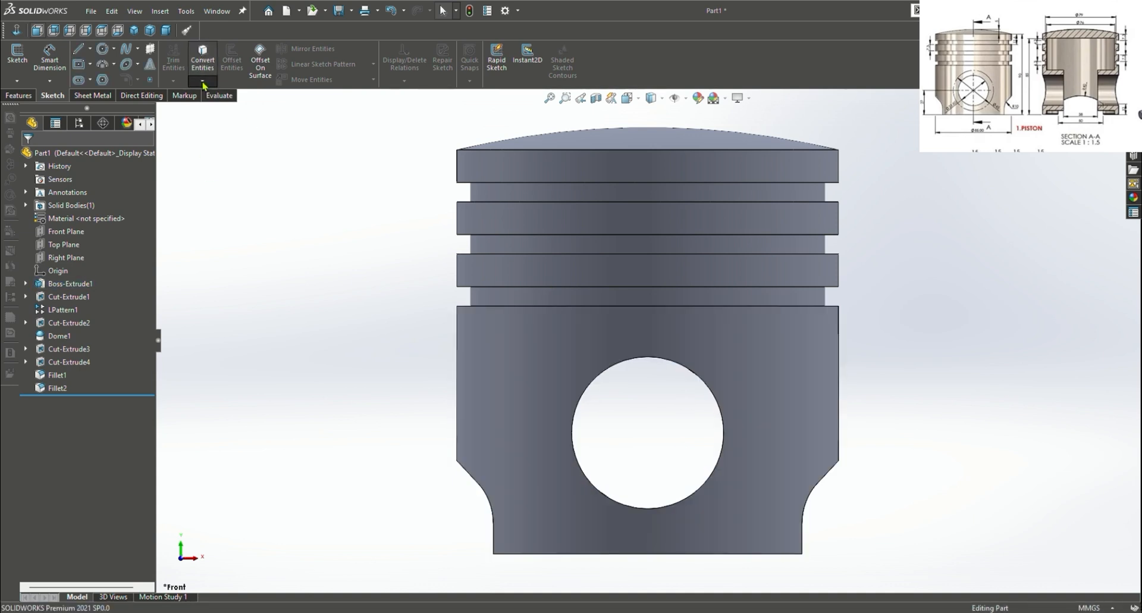
middle_click_drag(815, 568, 1035, 455)
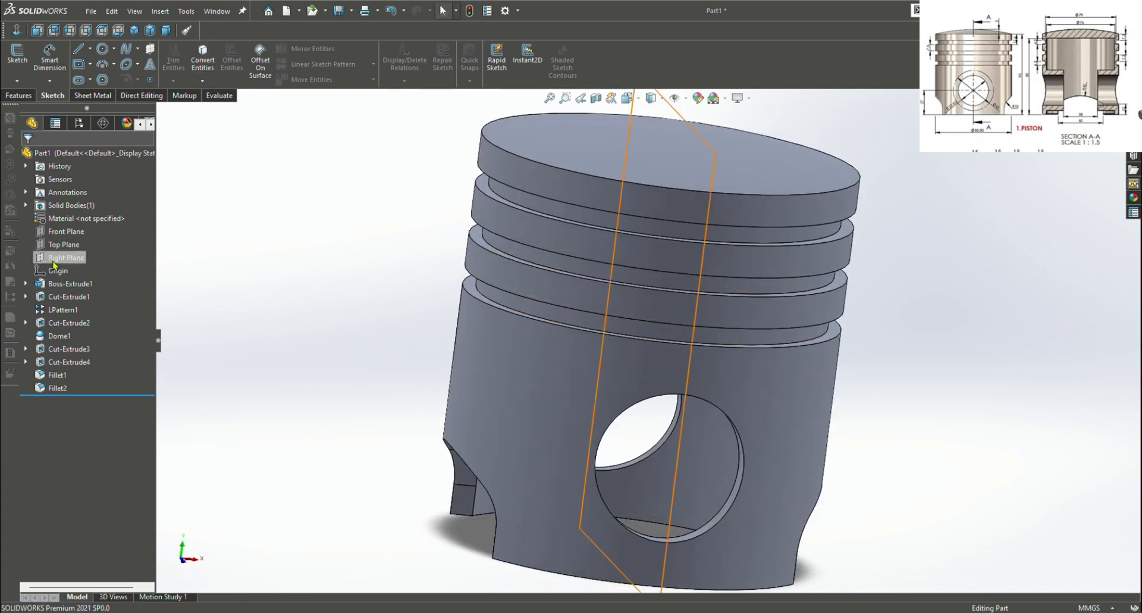
Start a sketch on the Front Plane and convert the pin hole's circular edge into it
left_click(64, 232)
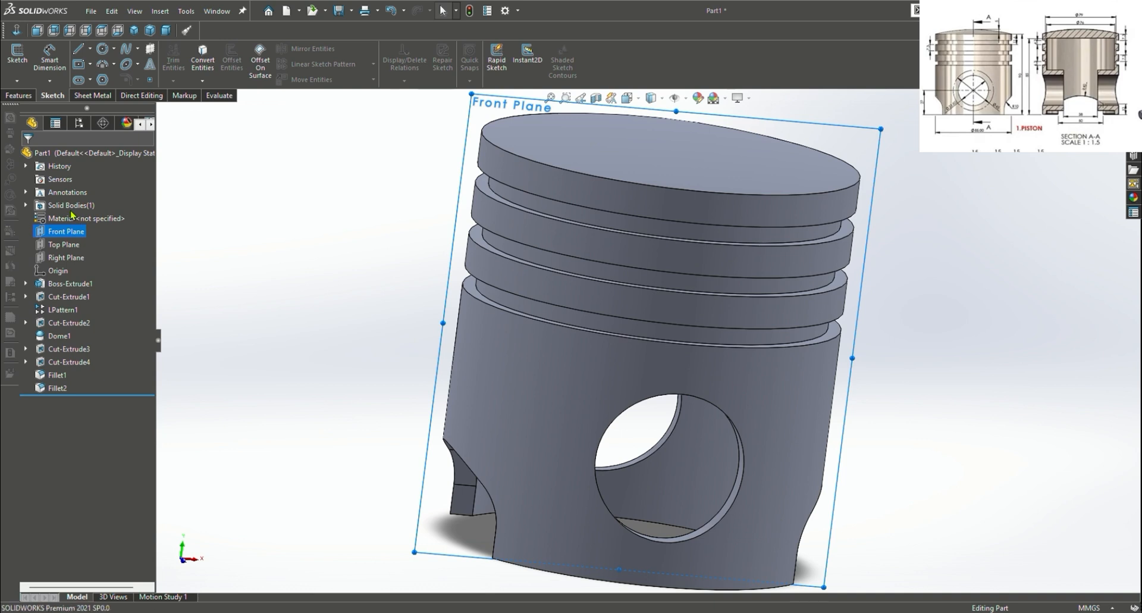
left_click(71, 210)
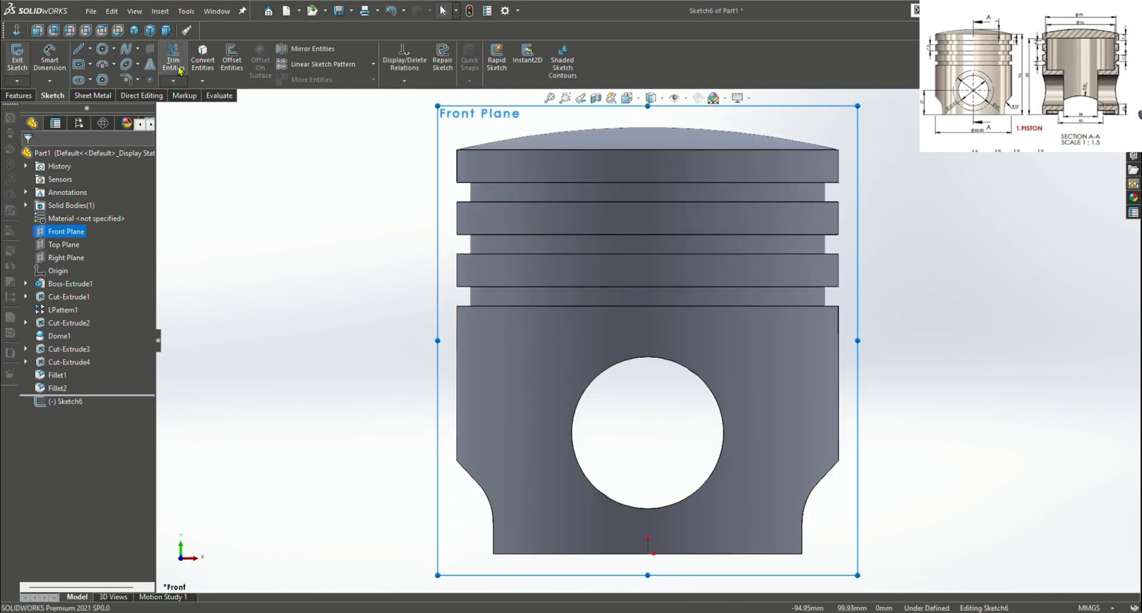
left_click(718, 403)
left_click(203, 60)
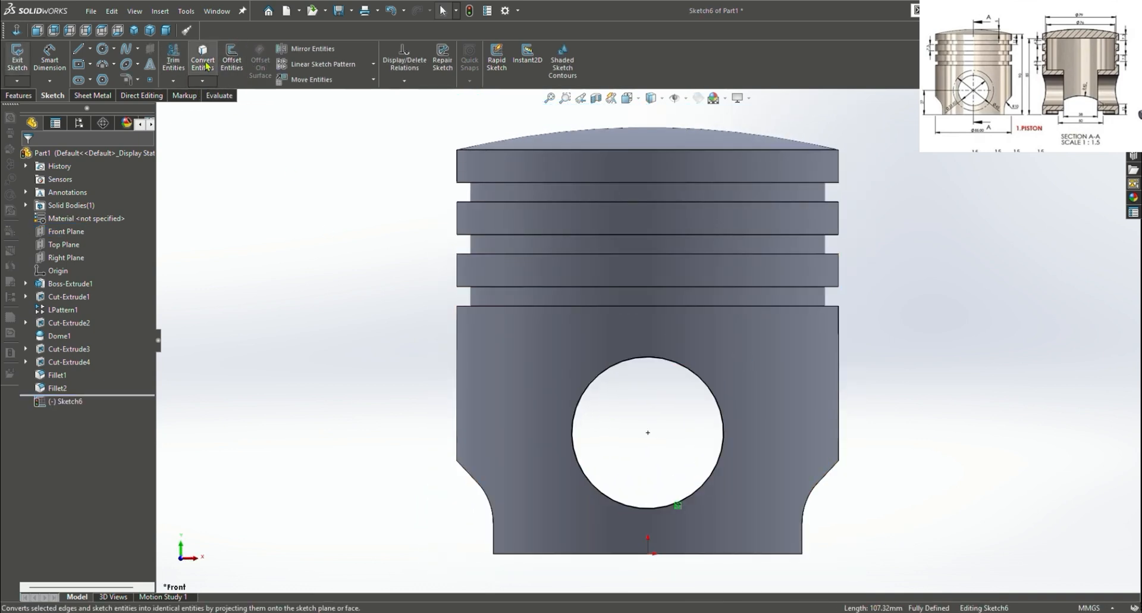
left_click(202, 60)
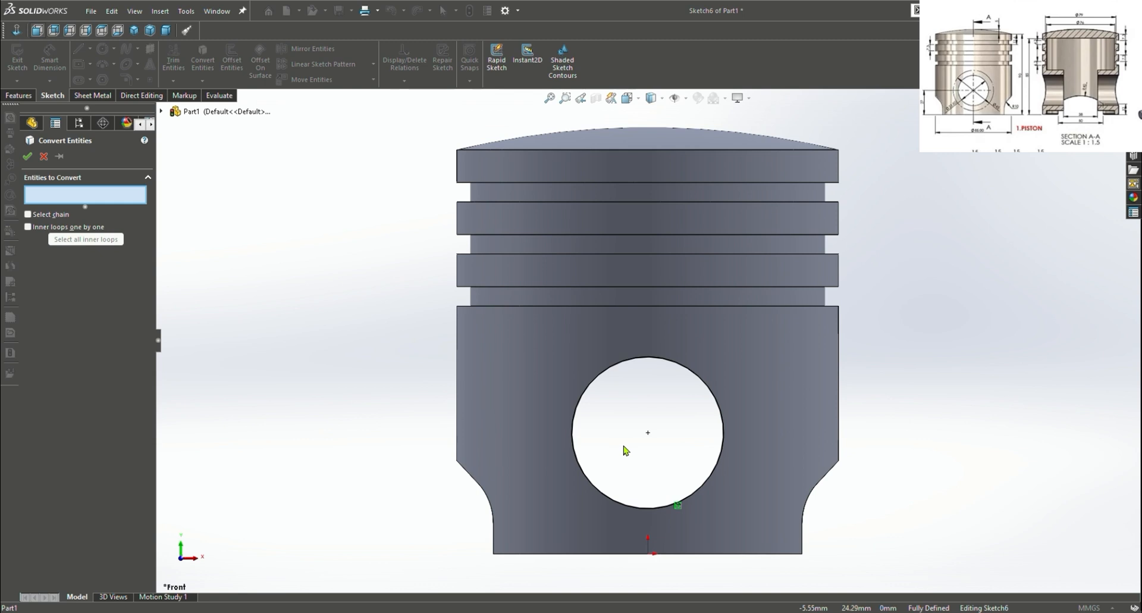
left_click(19, 95)
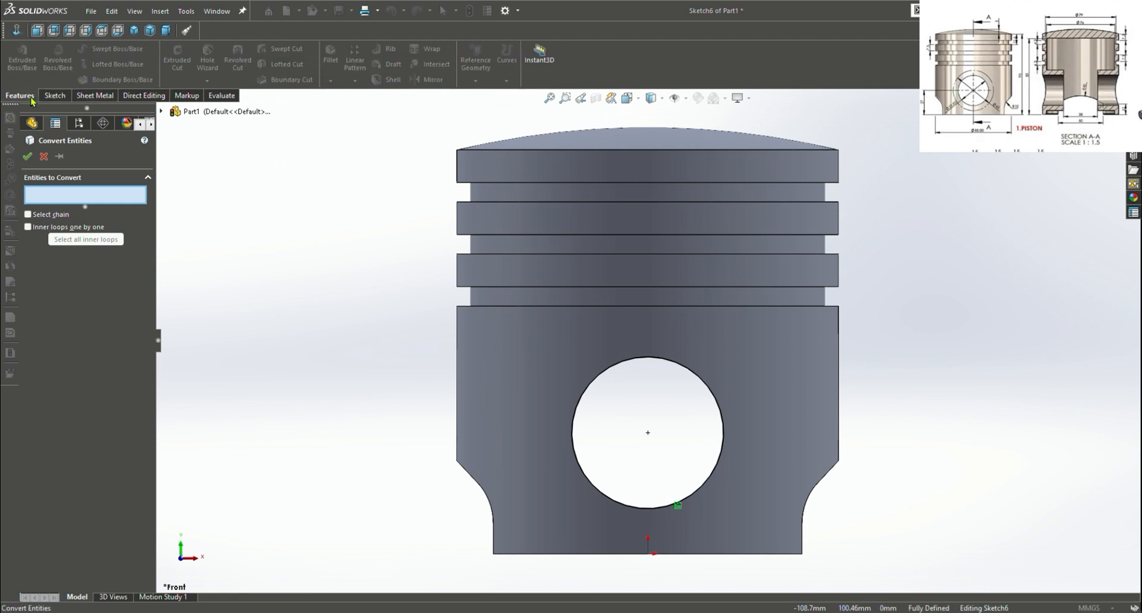
left_click(27, 157)
Draw a circle concentric with the converted pin hole edge and dimension its diameter to 45 mm
left_click(53, 95)
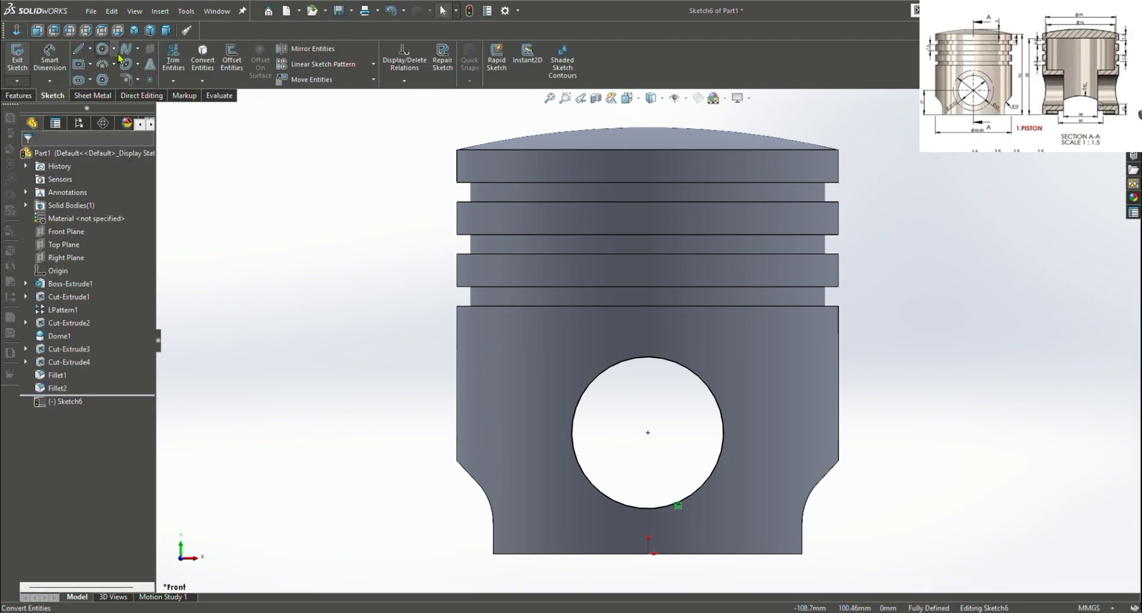
left_click(103, 48)
left_click(648, 432)
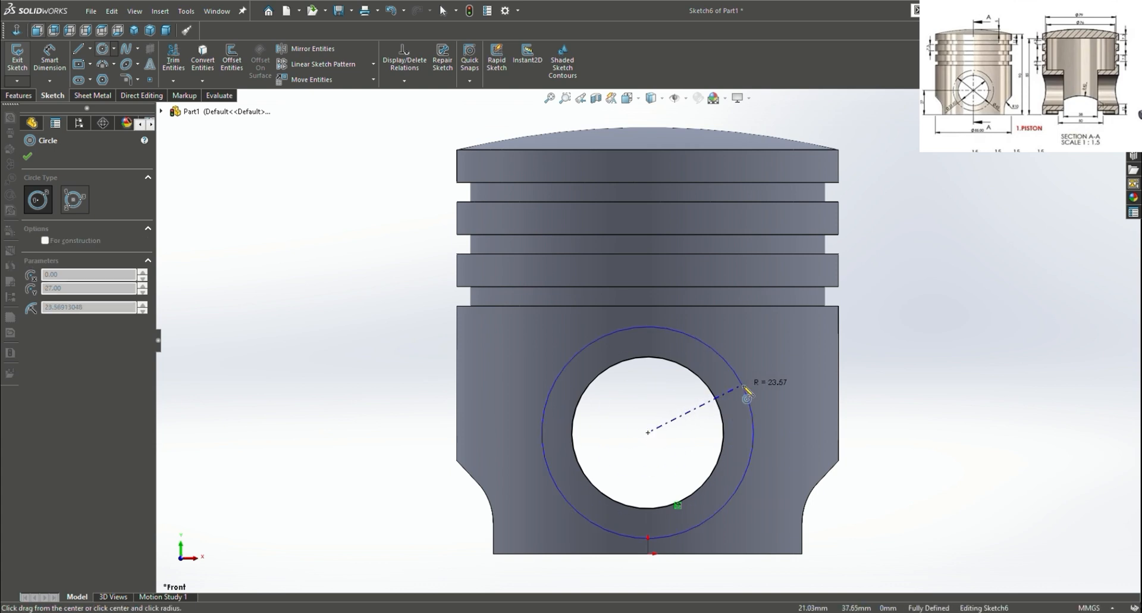
left_click(747, 392)
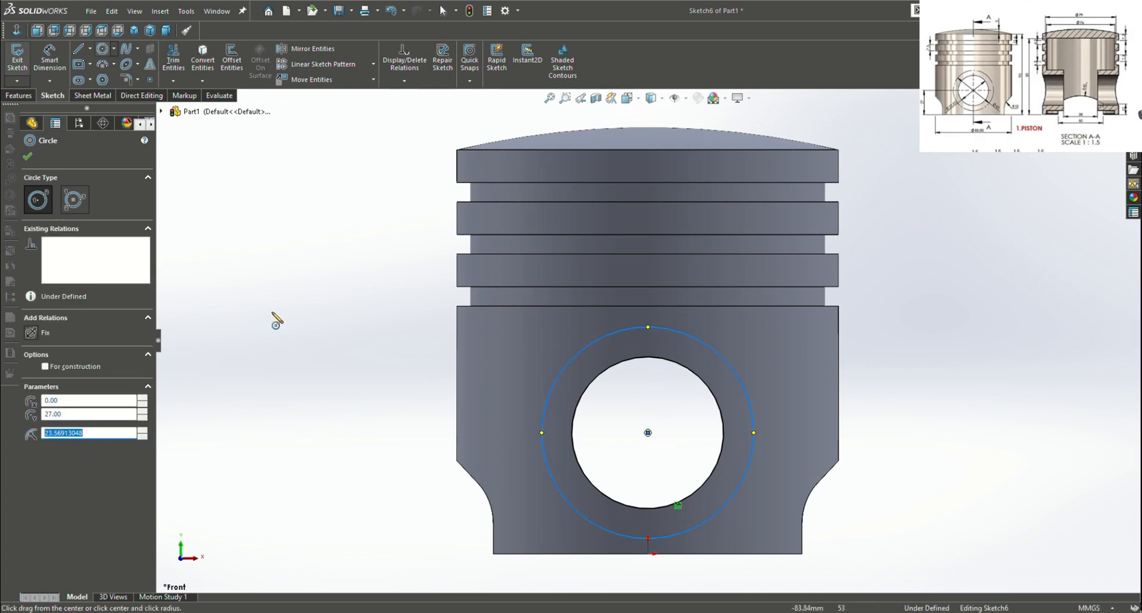
left_click(49, 60)
left_click(751, 408)
left_click(975, 451)
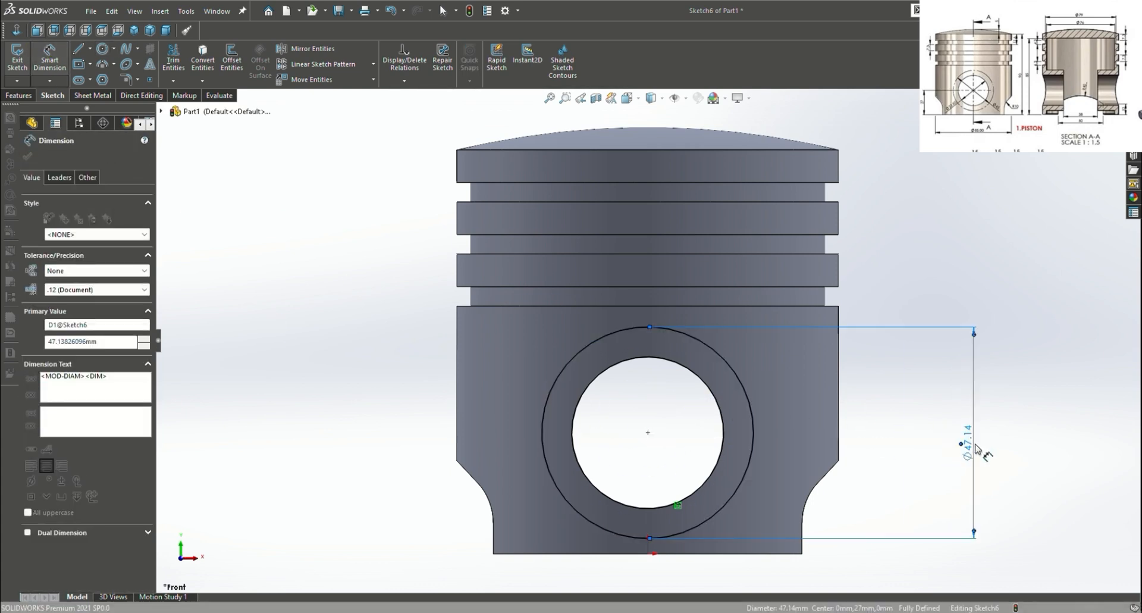
type("45")
key("Return")
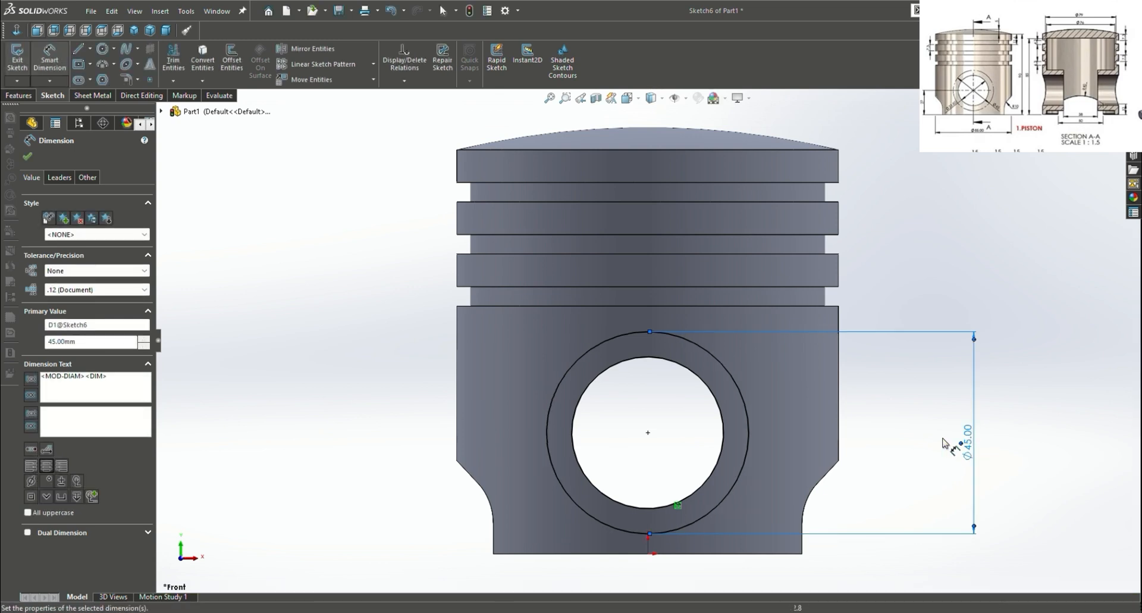
left_click(28, 157)
Extrude the ring profile as a merged boss with the Up To Next end condition, starting at a 19 mm offset from the sketch plane
left_click(19, 95)
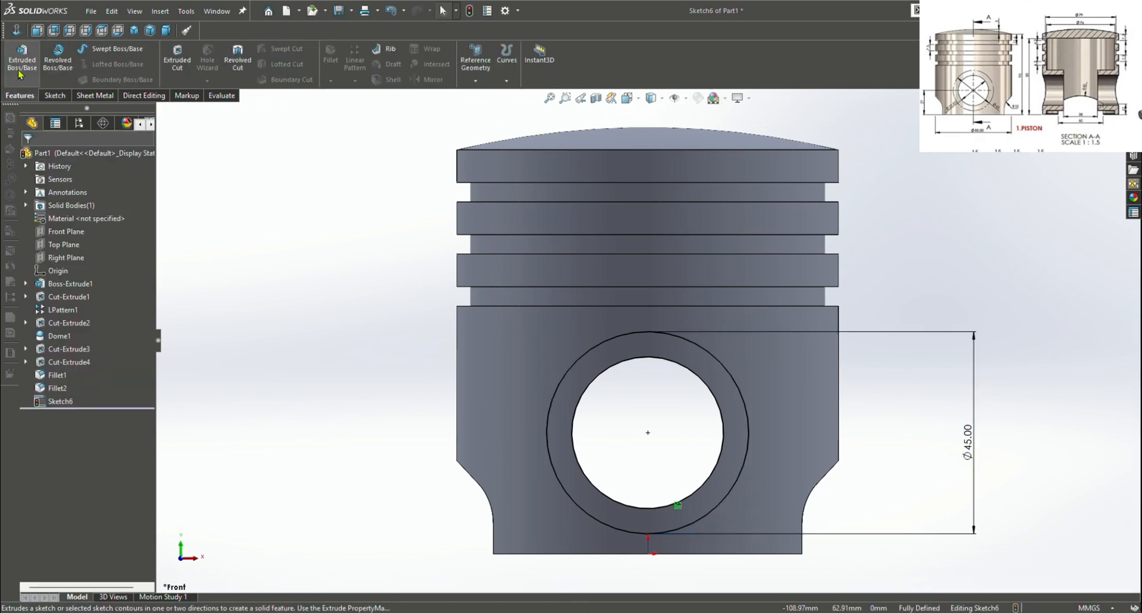
left_click(20, 72)
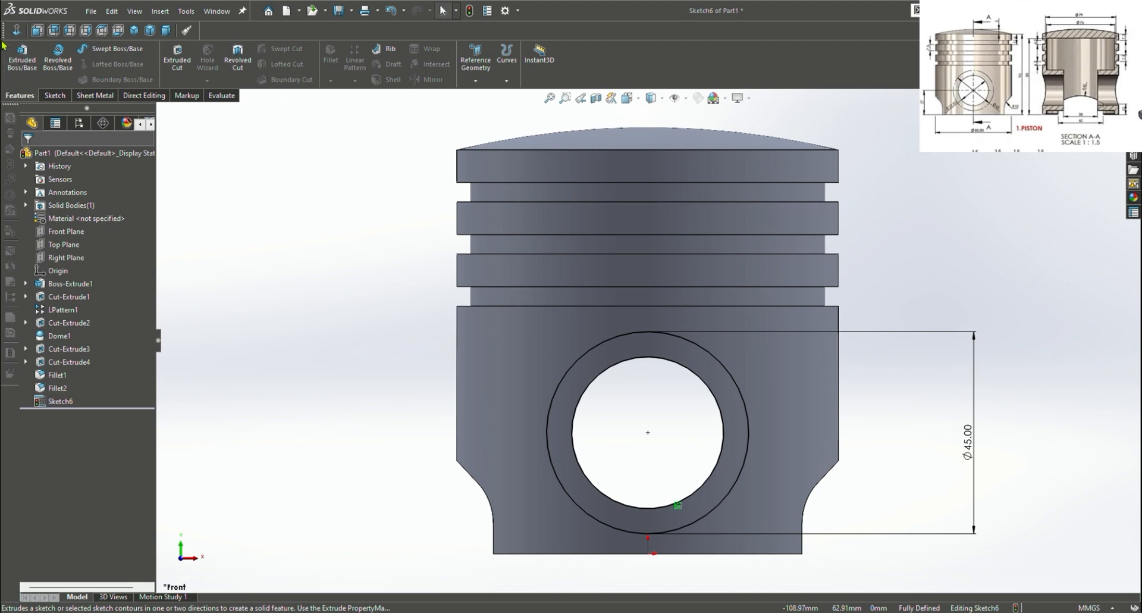
middle_click_drag(1038, 299, 982, 377)
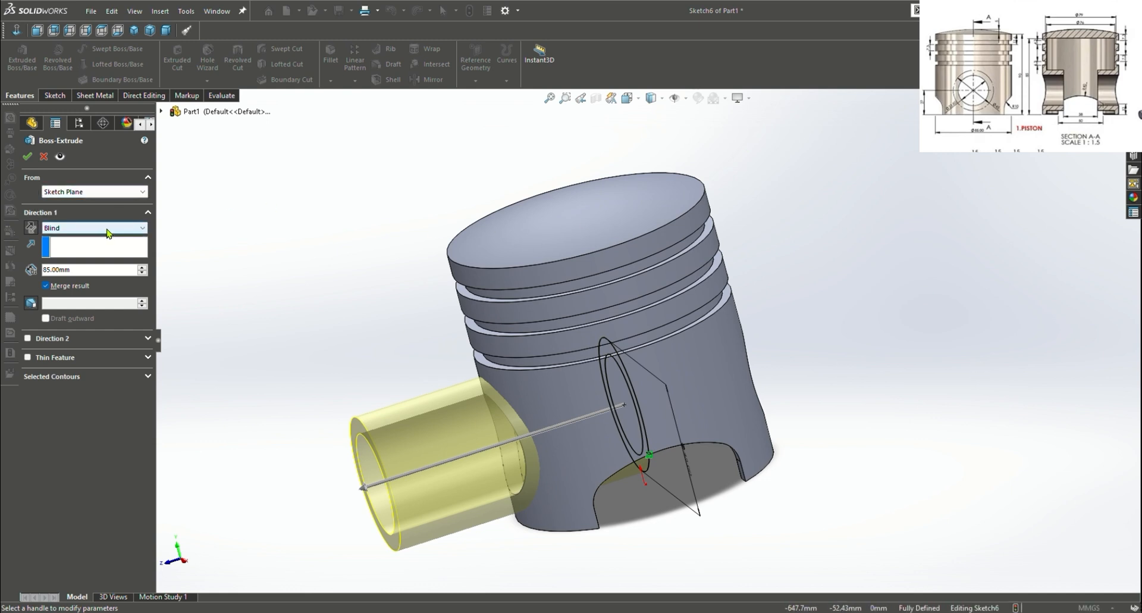
left_click(96, 264)
middle_click_drag(952, 354, 963, 311)
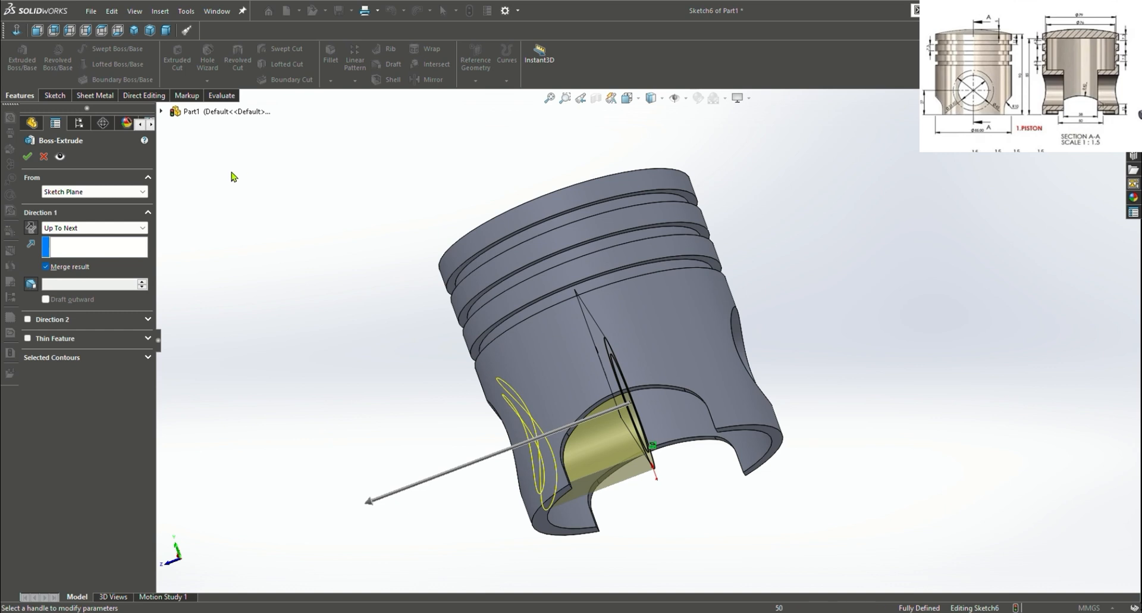
left_click(92, 192)
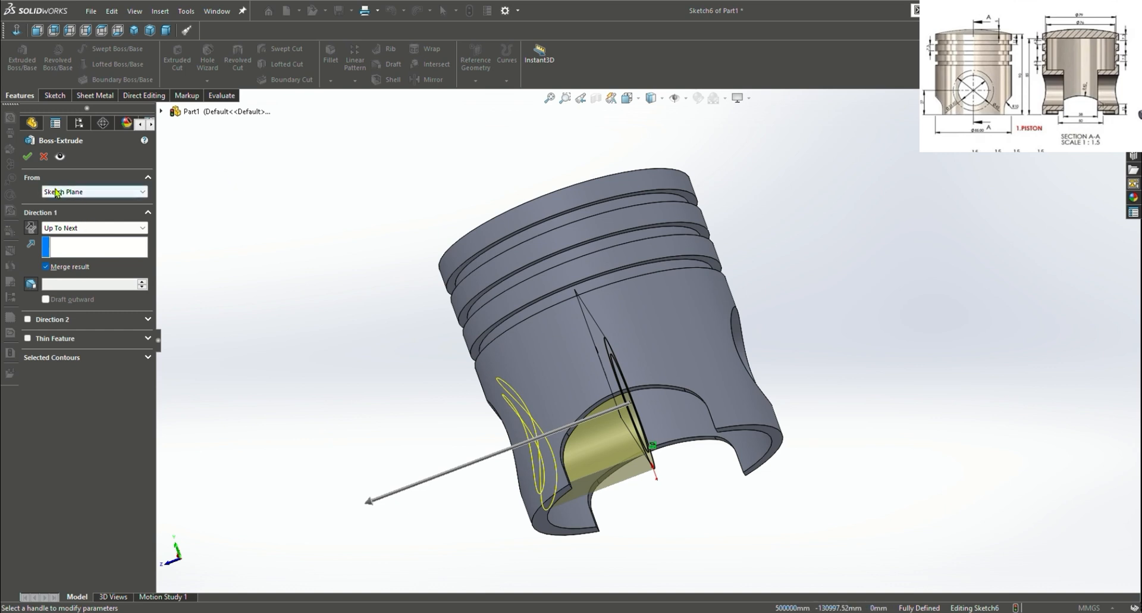
left_click(57, 230)
left_click(43, 210)
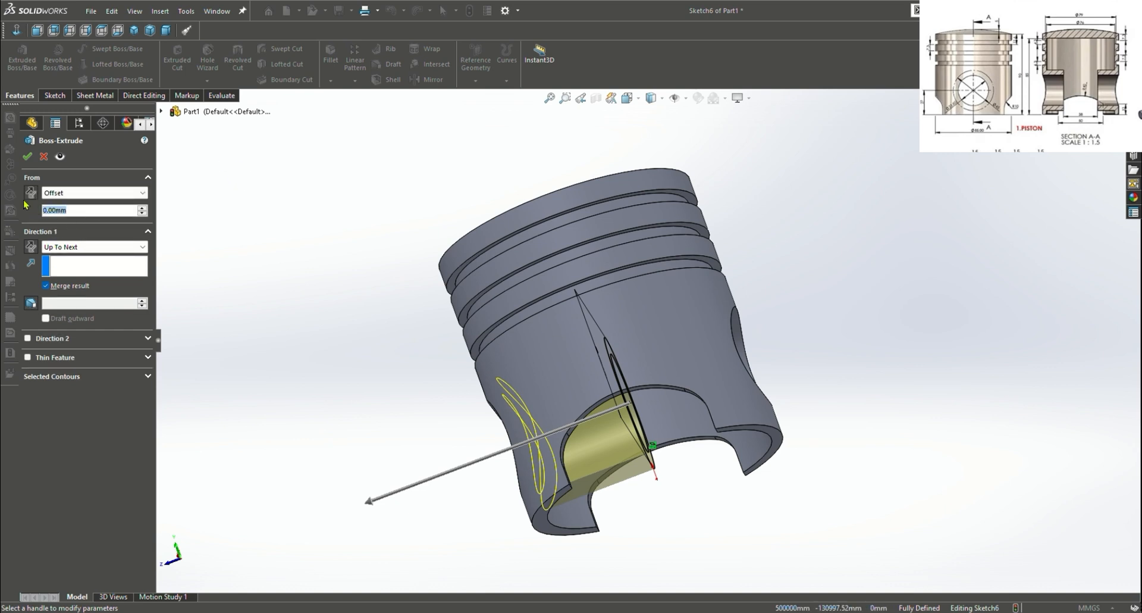
type("19")
key("Return")
left_click(27, 157)
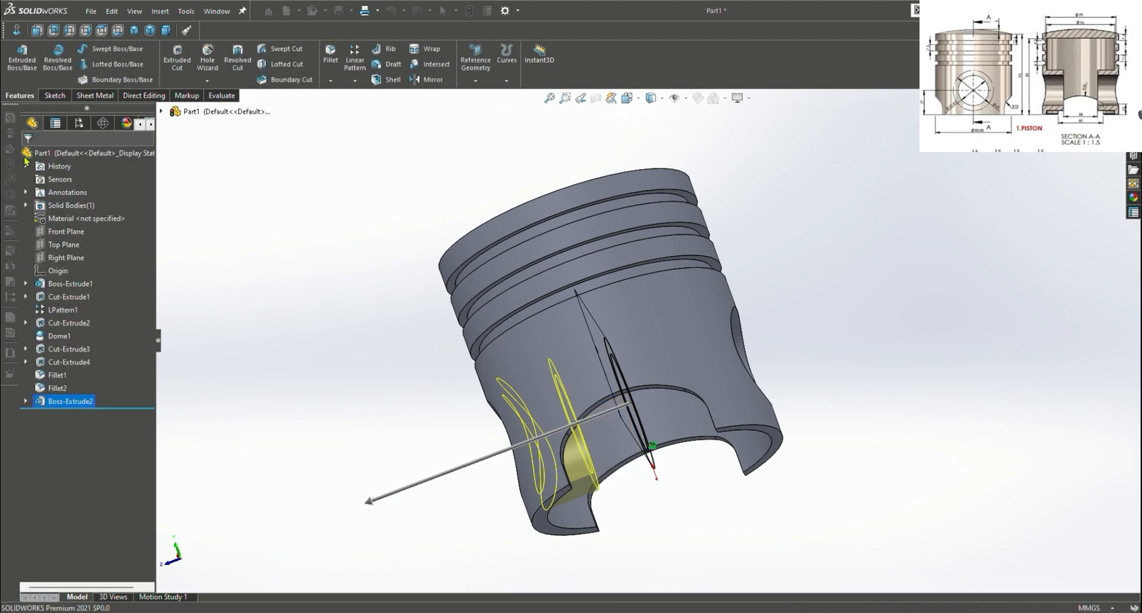
Mirror the extruded pin boss about the Front Plane to the opposite side of the piston
middle_click_drag(377, 334, 379, 334)
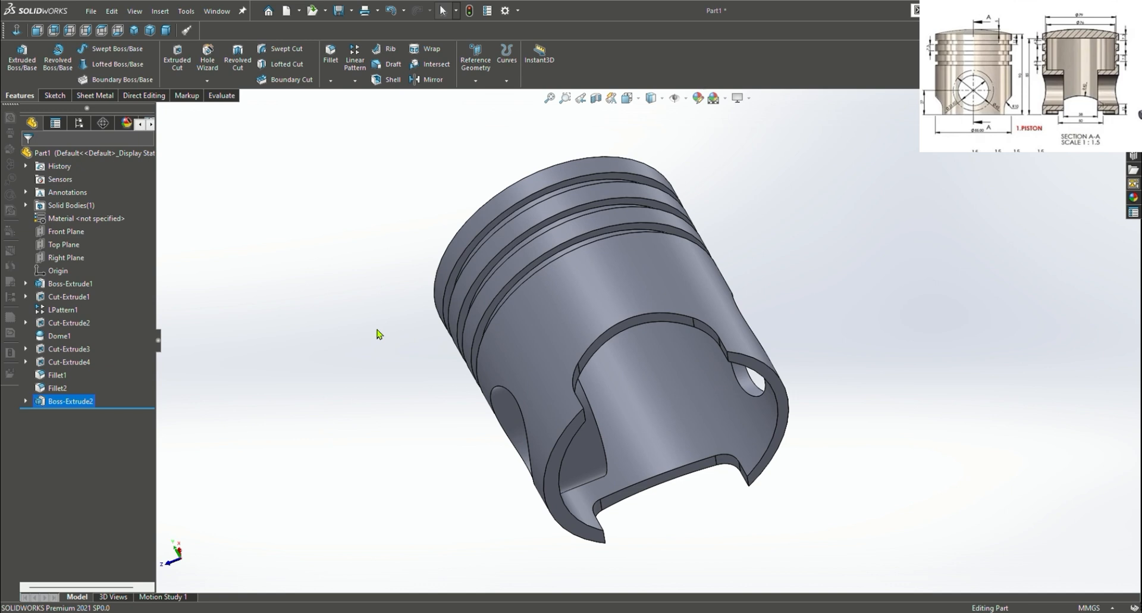
middle_click_drag(443, 420, 436, 503)
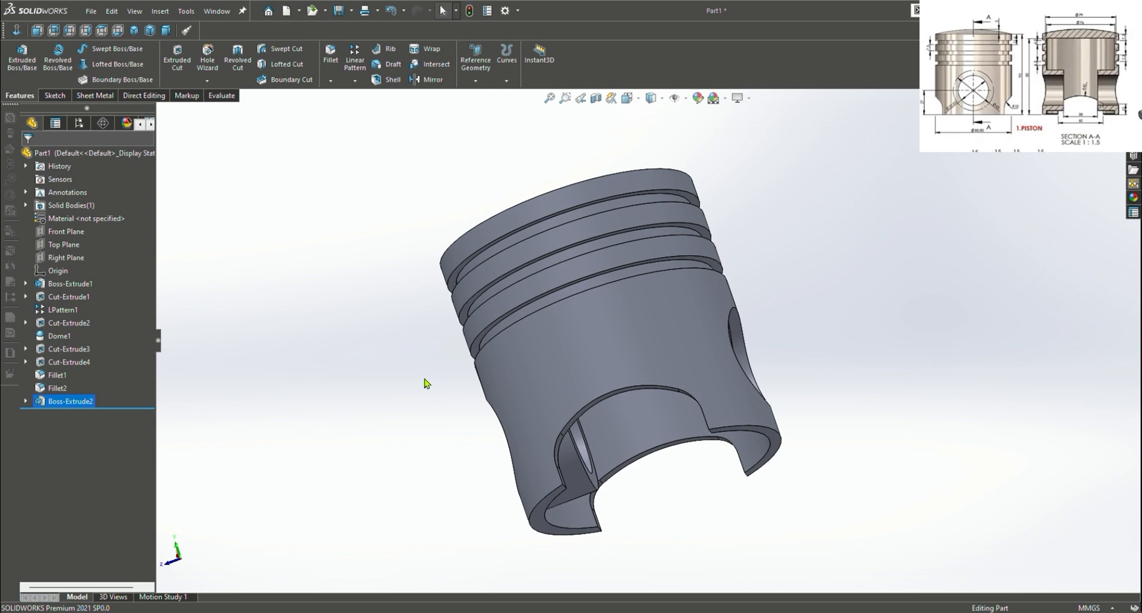
left_click(434, 79)
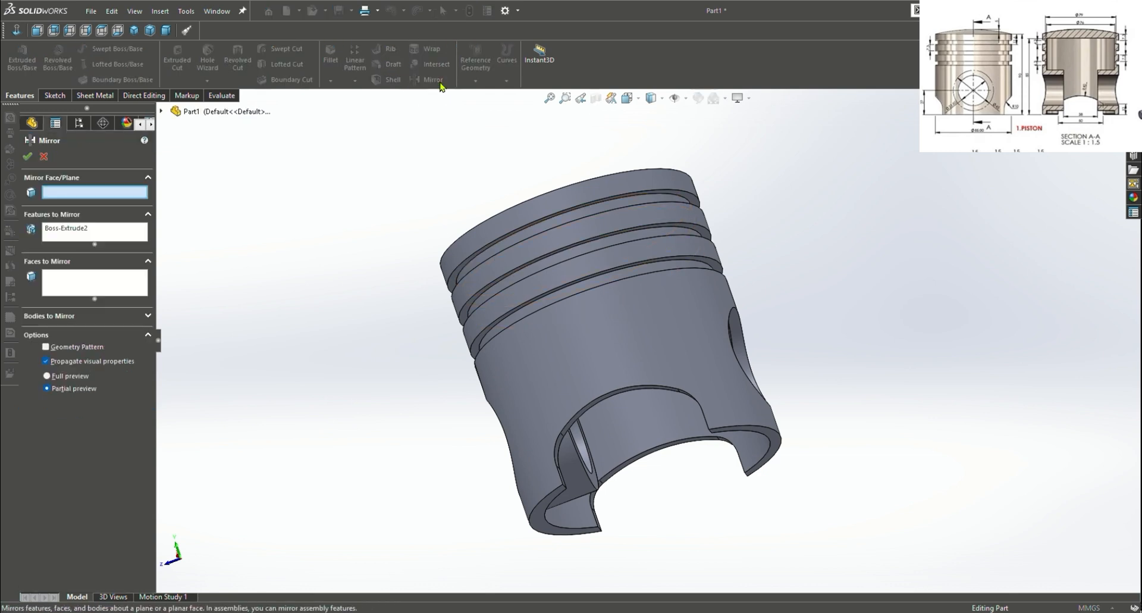
left_click(162, 110)
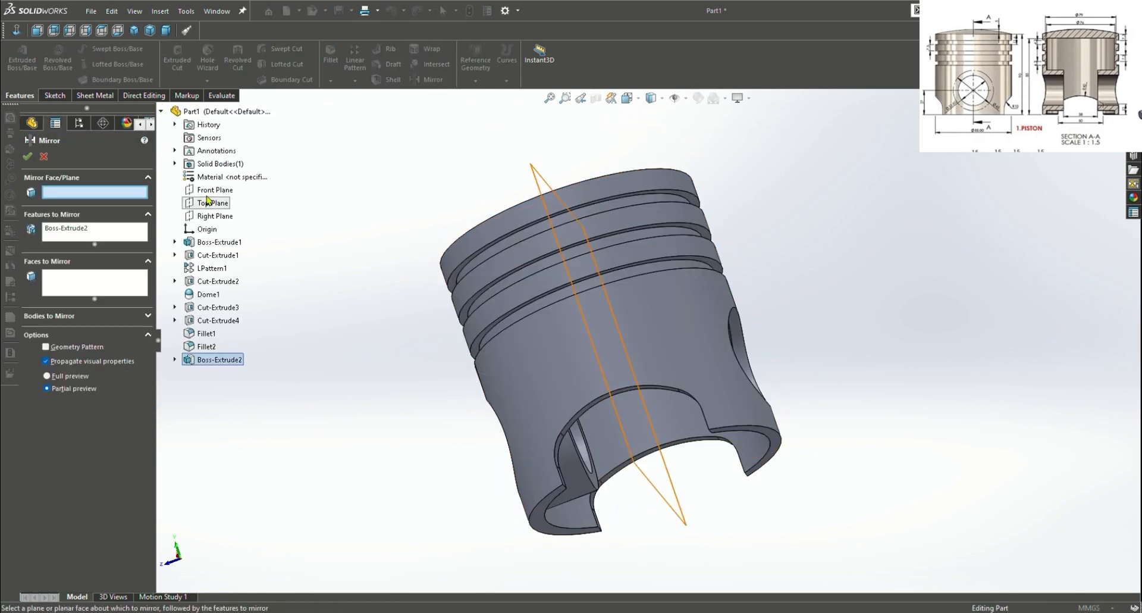
left_click(209, 190)
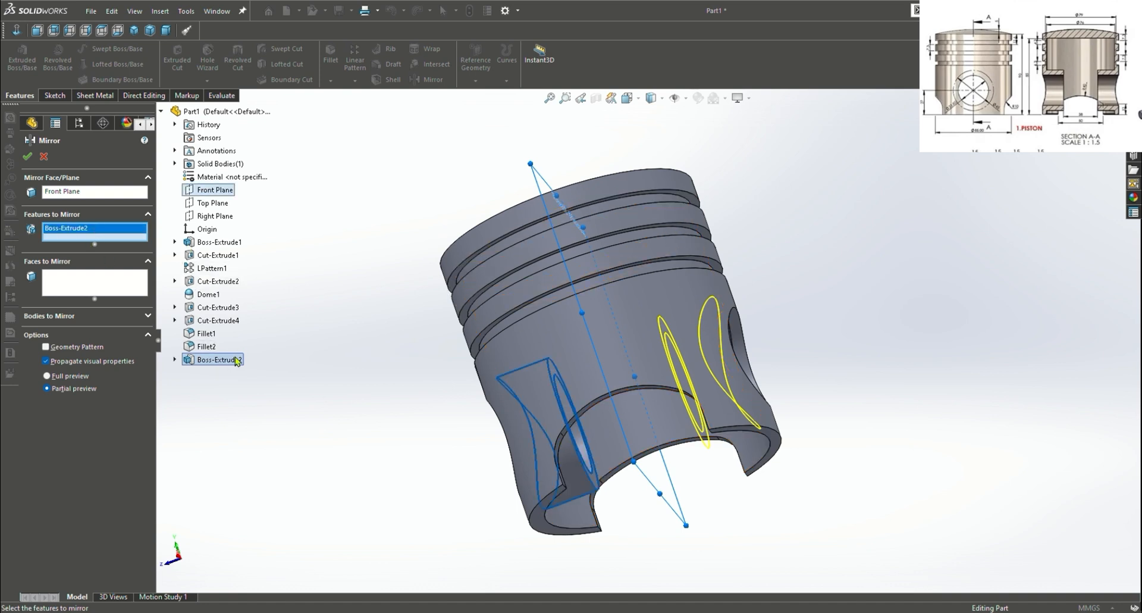
left_click(28, 155)
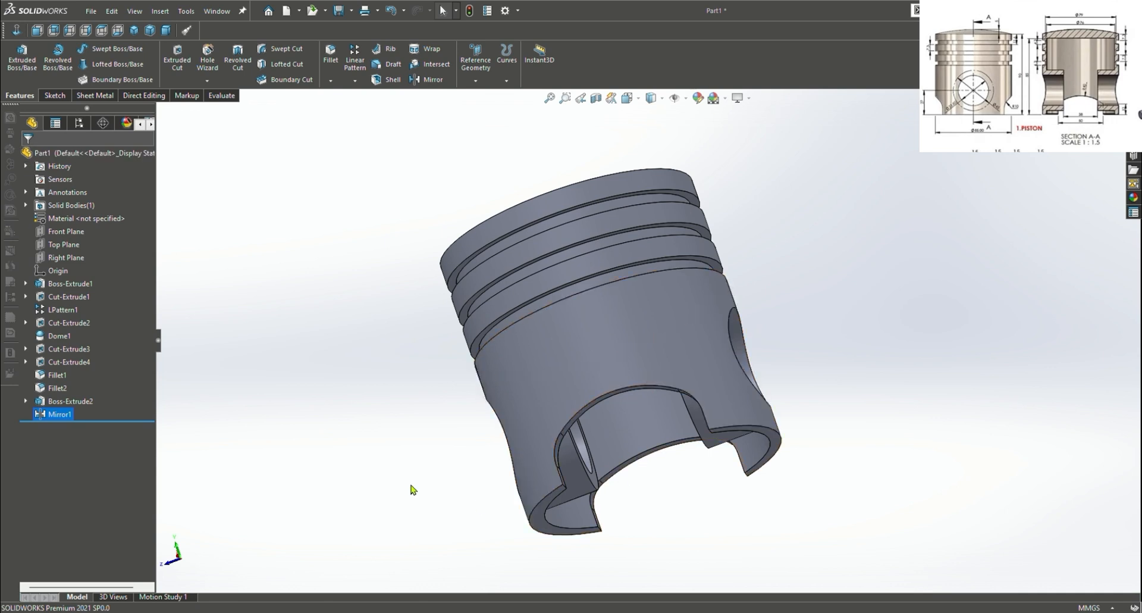
Apply an appearance from the appearance library to the piston model
middle_click_drag(410, 484, 600, 419)
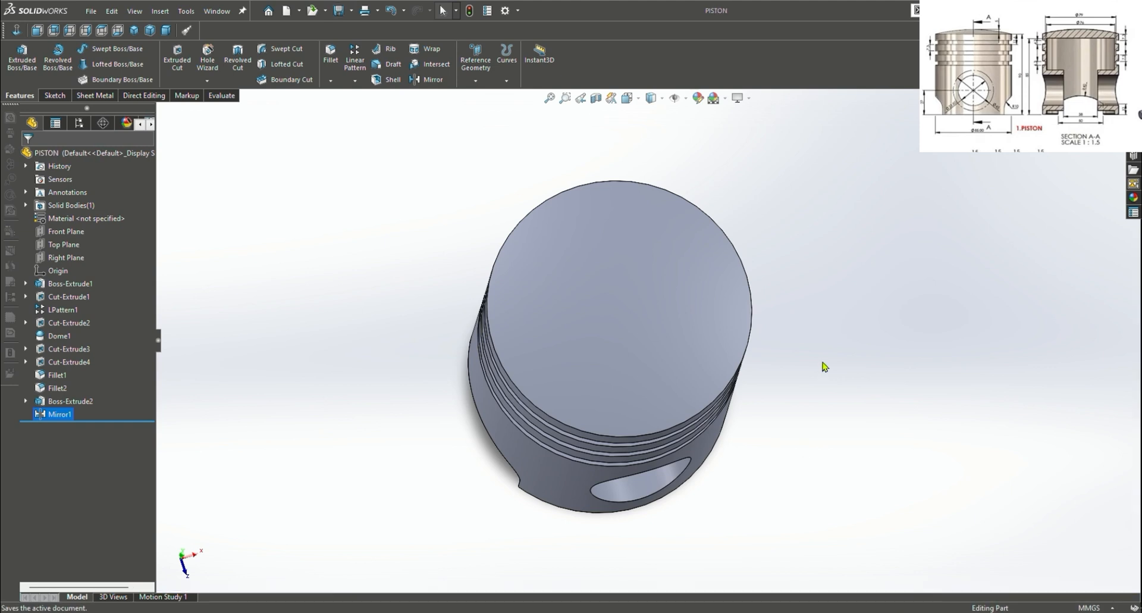
left_click(1136, 200)
left_click(1004, 359)
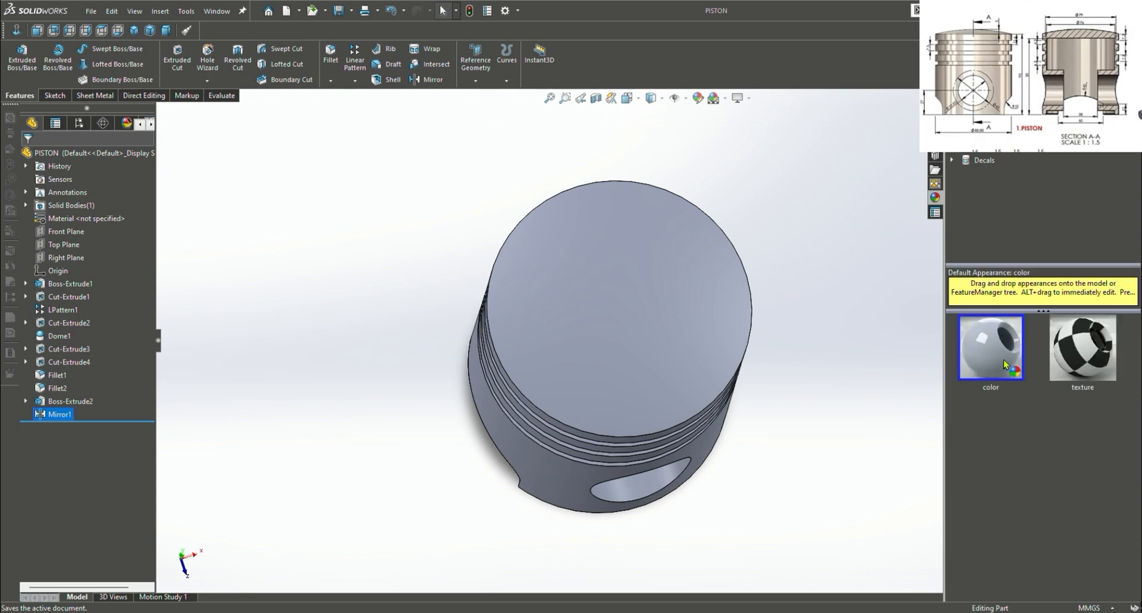
left_click(1001, 366)
left_click(974, 154)
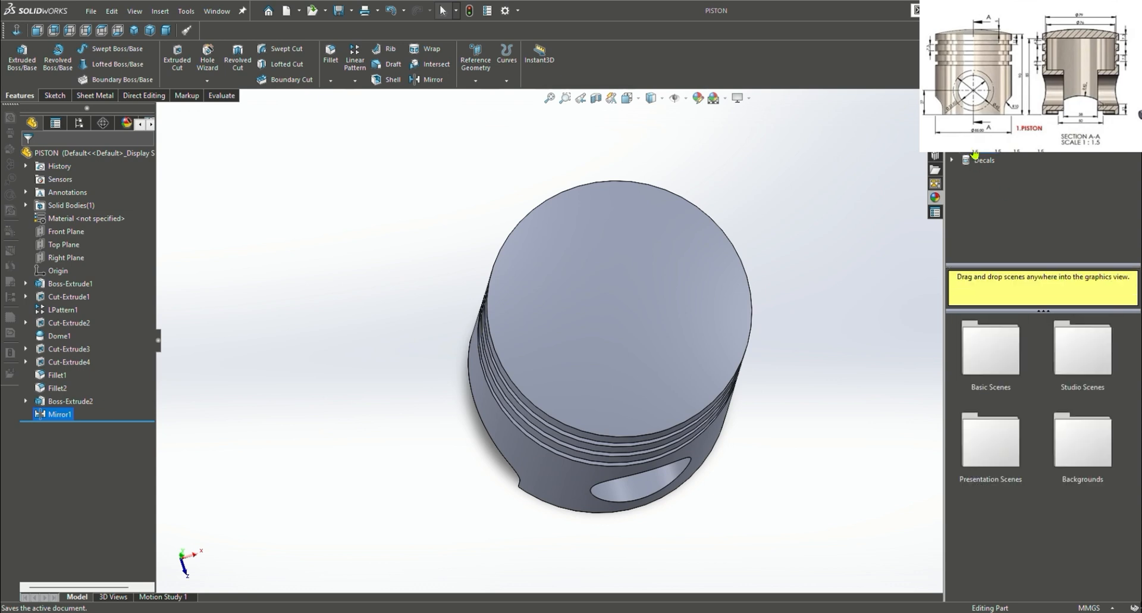
left_click(980, 140)
left_click_drag(996, 354, 690, 331)
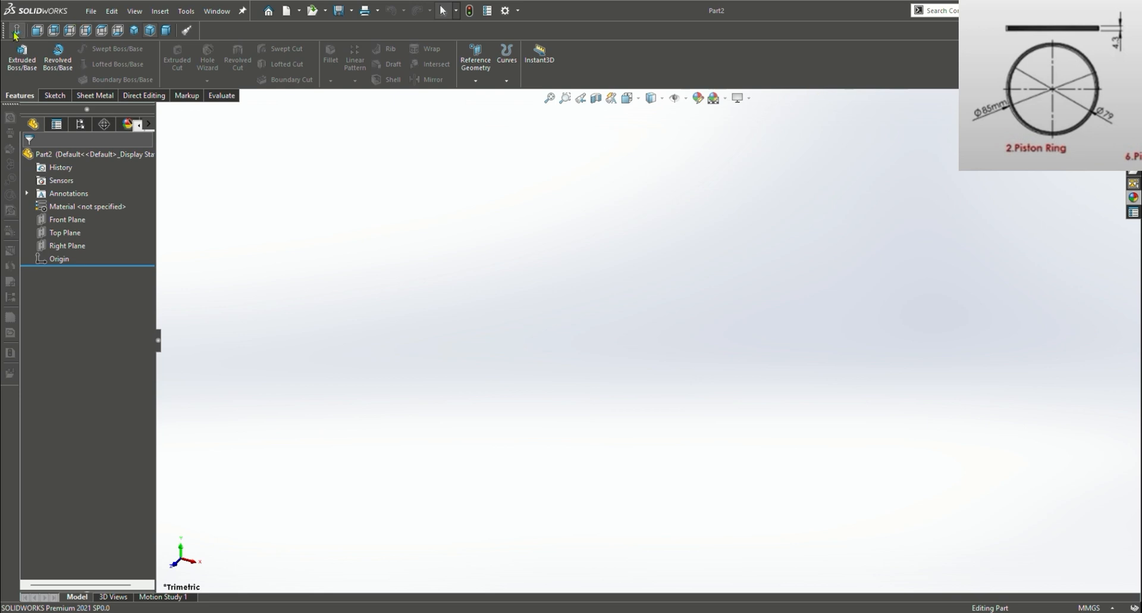
Start a sketch on the Top Plane of the new piston ring part
left_click(54, 95)
left_click(17, 53)
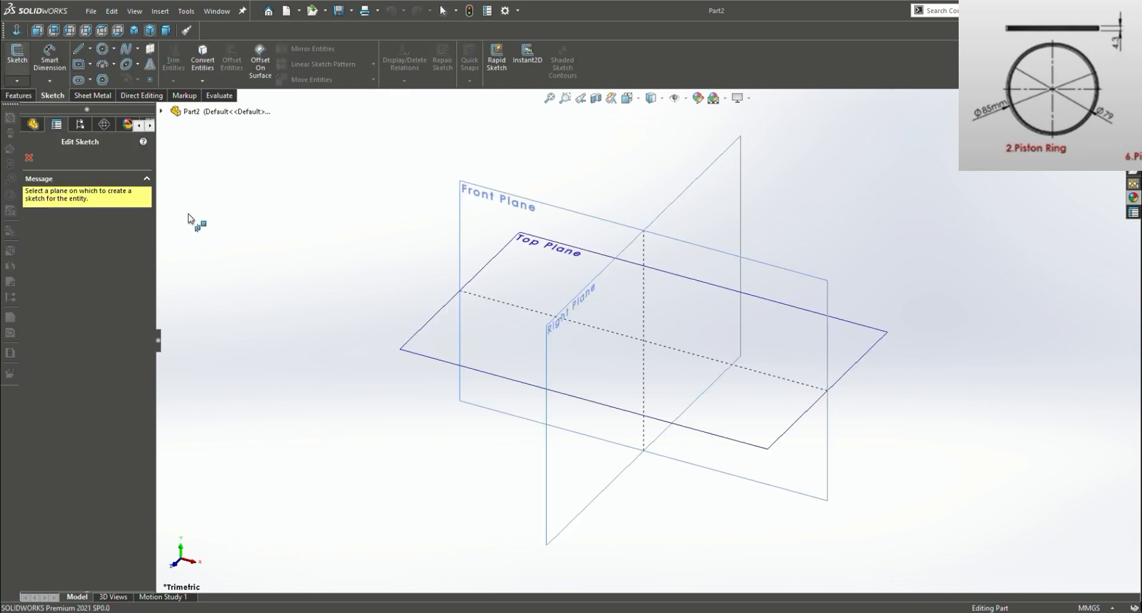
left_click(29, 158)
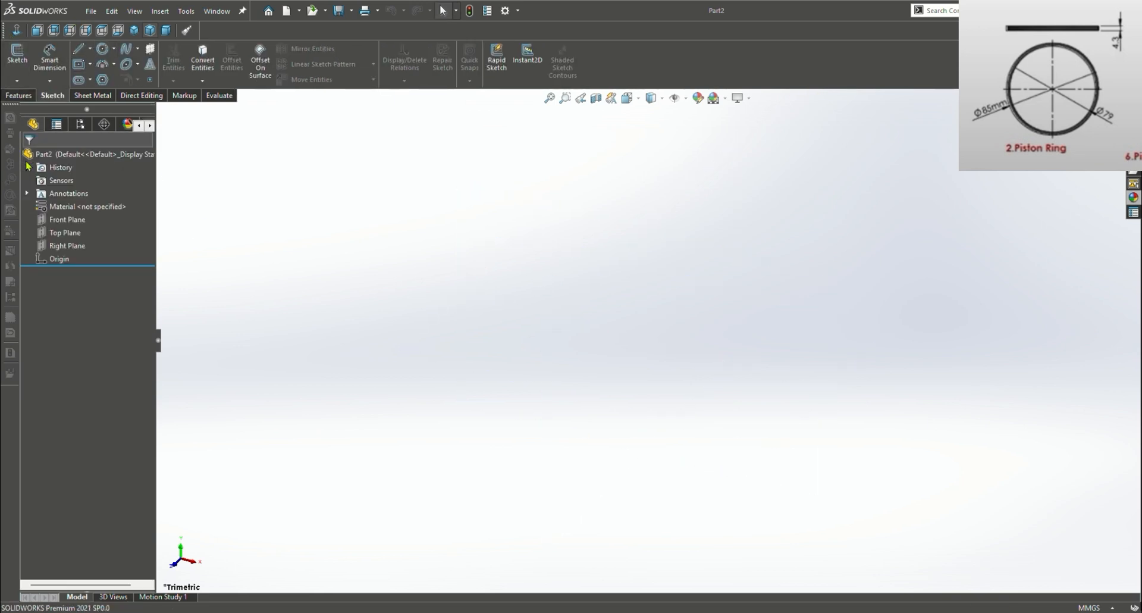
left_click(65, 233)
left_click(145, 221)
Draw a circle centred on the origin and dimension its diameter to 79 mm
left_click(102, 48)
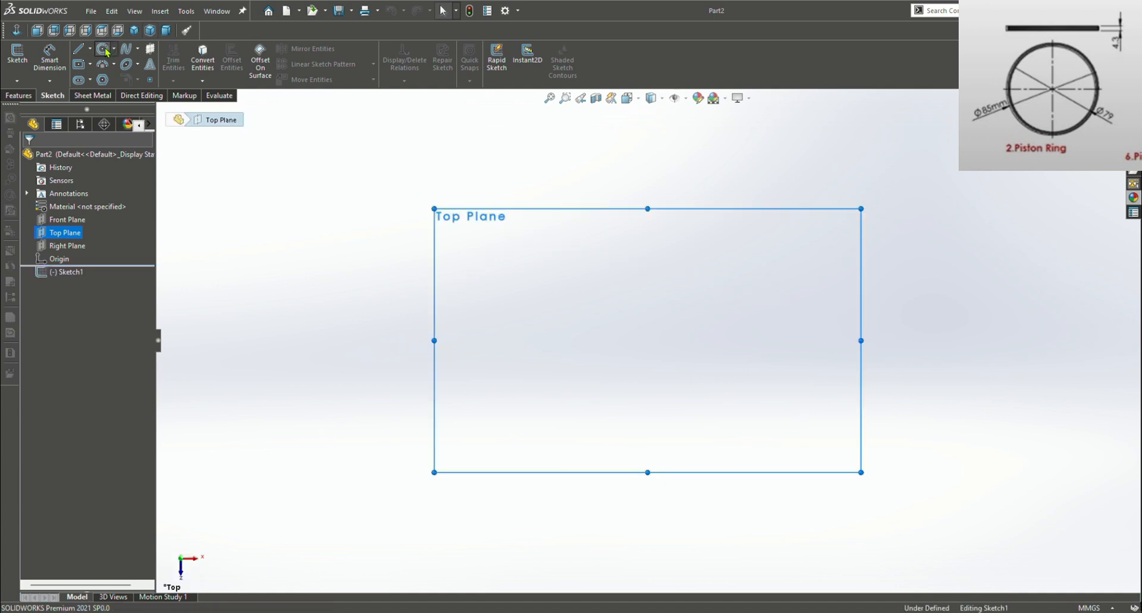
left_click(647, 340)
left_click(789, 300)
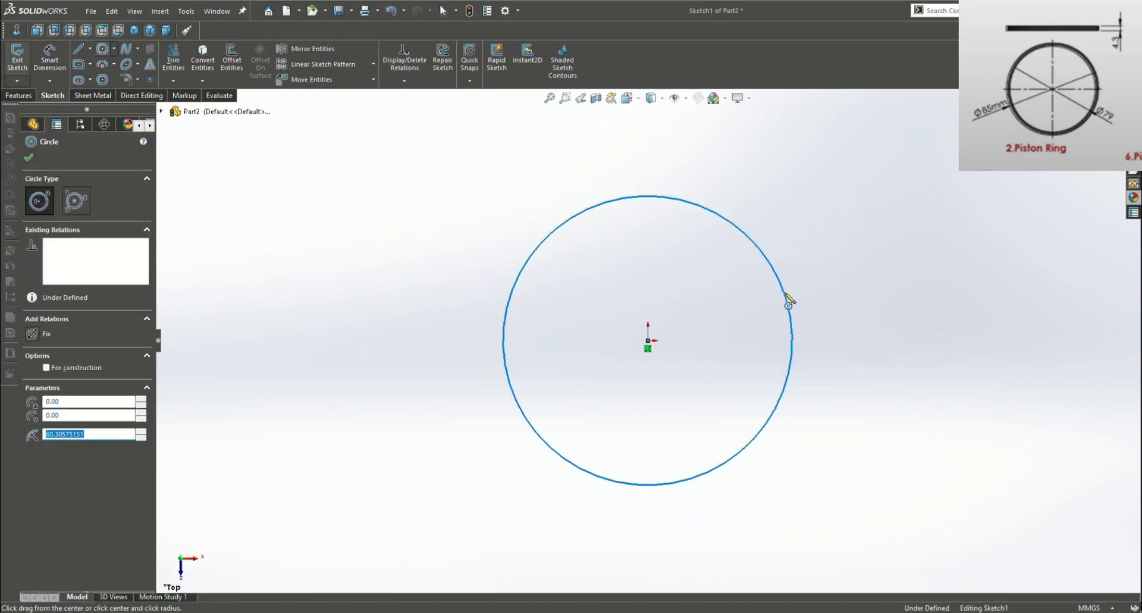
key("Escape")
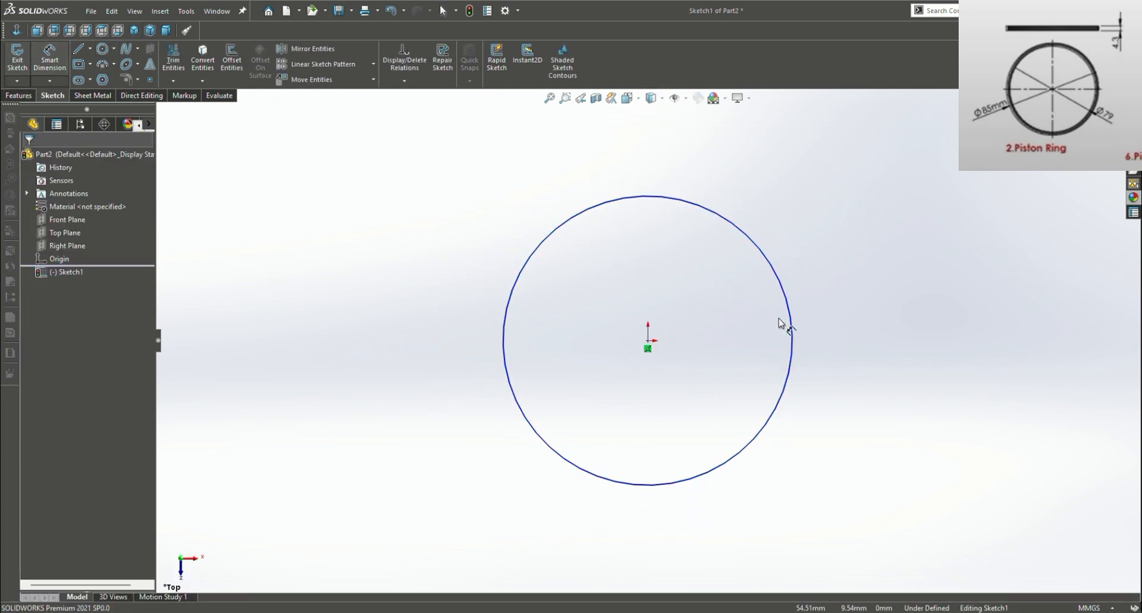
left_click(792, 335)
left_click(917, 334)
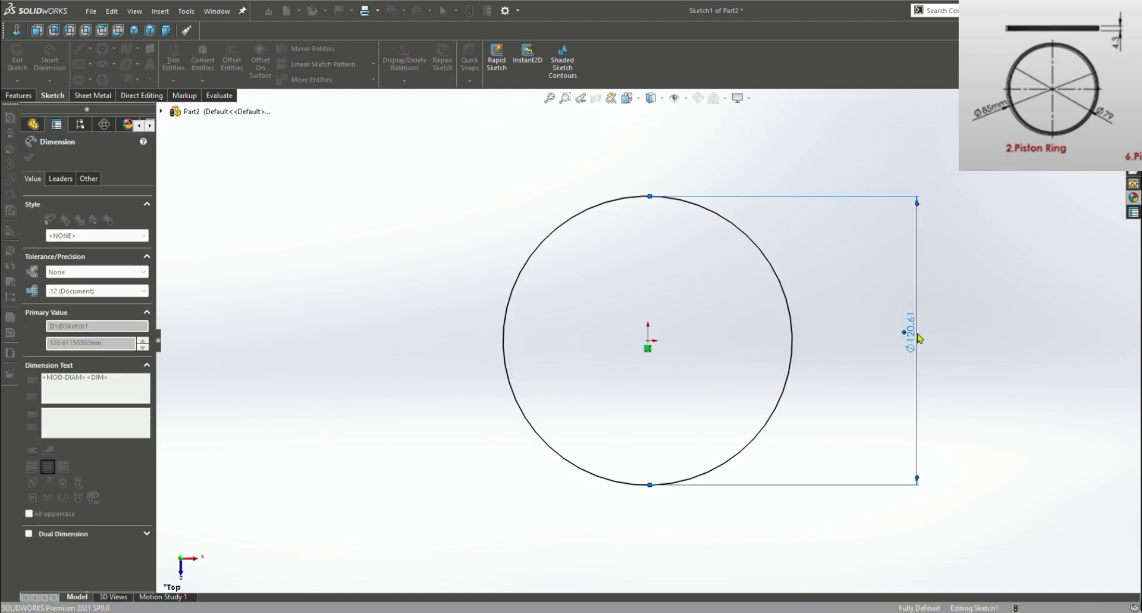
type("79")
key("Return")
Draw a larger concentric circle at the origin and dimension its diameter to 85 mm
left_click(102, 48)
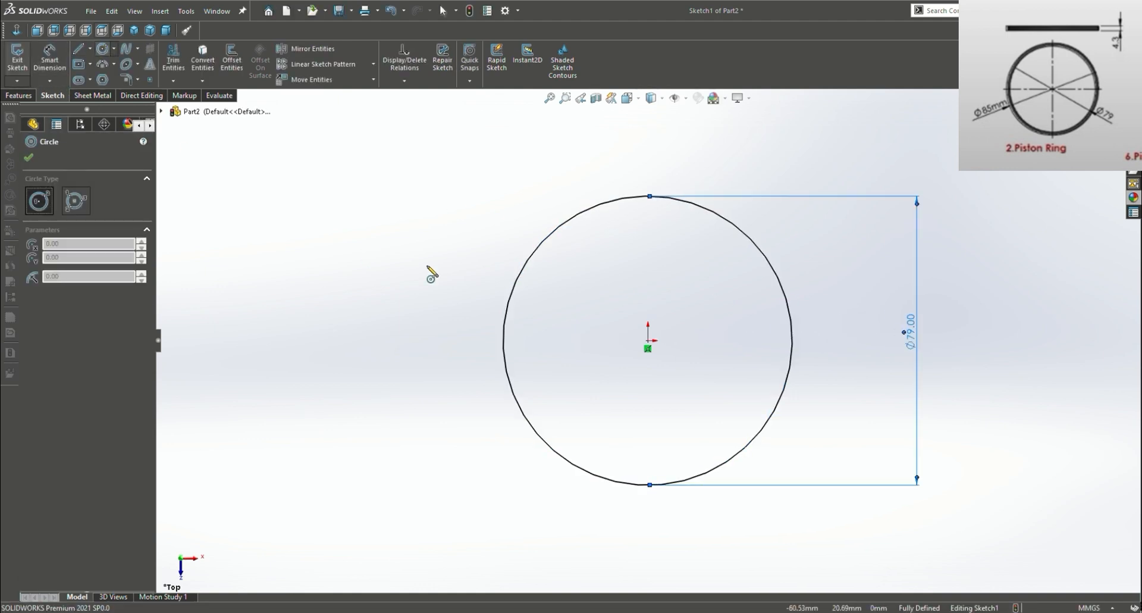
left_click(648, 340)
left_click(864, 359)
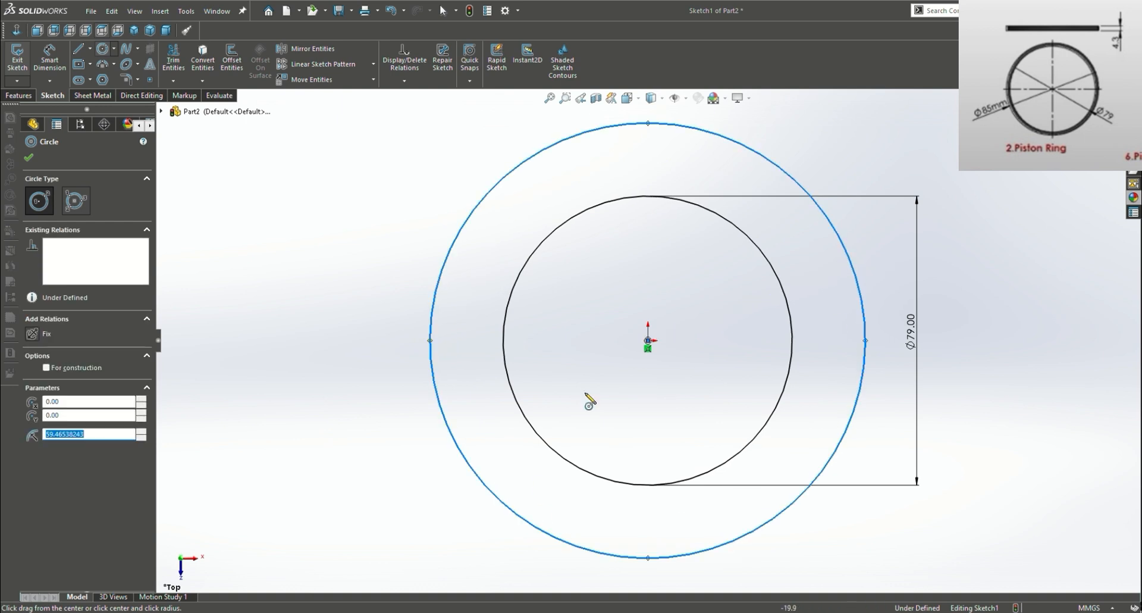
left_click(50, 56)
left_click(866, 388)
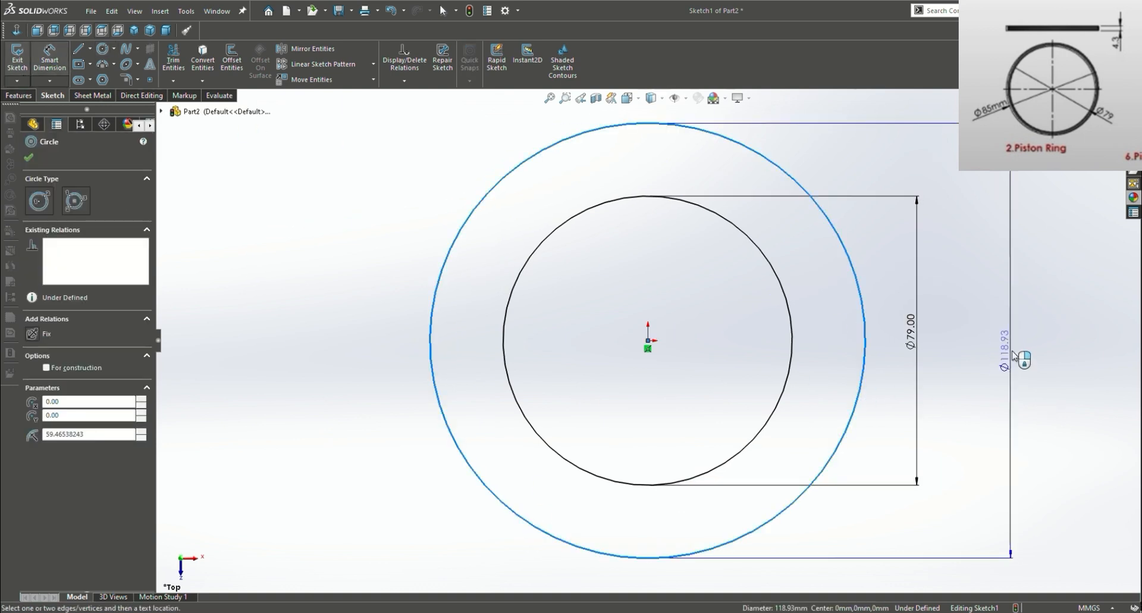
left_click(1024, 353)
type("85")
key("Return")
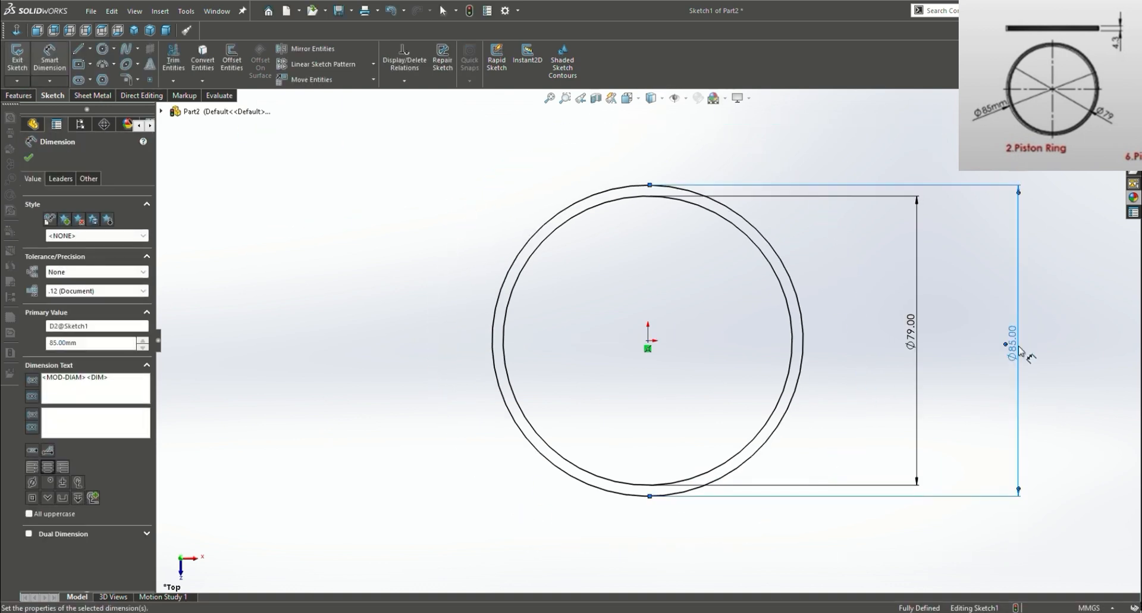
left_click(29, 157)
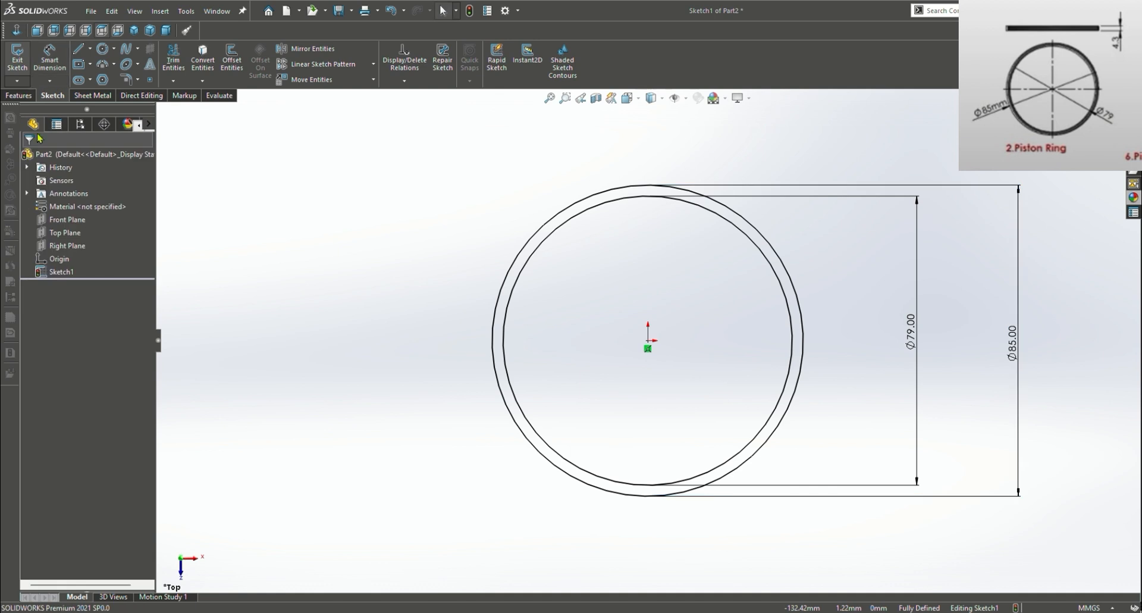
Extrude the ring profile as a blind boss 4.3 mm deep from the sketch plane
left_click(19, 95)
left_click(23, 59)
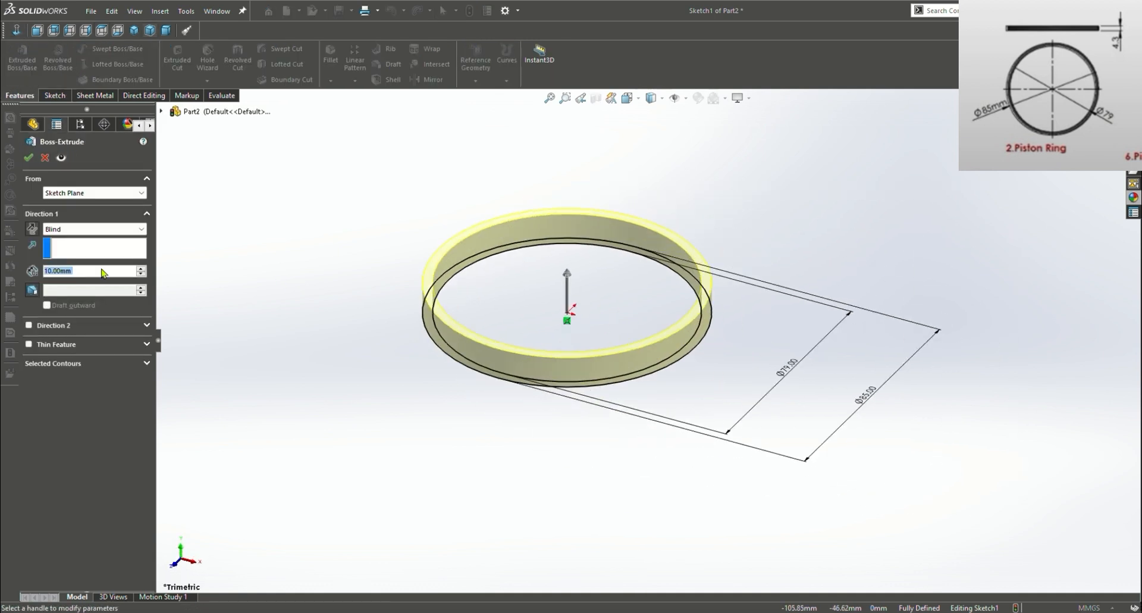
type("4.3")
key("Return")
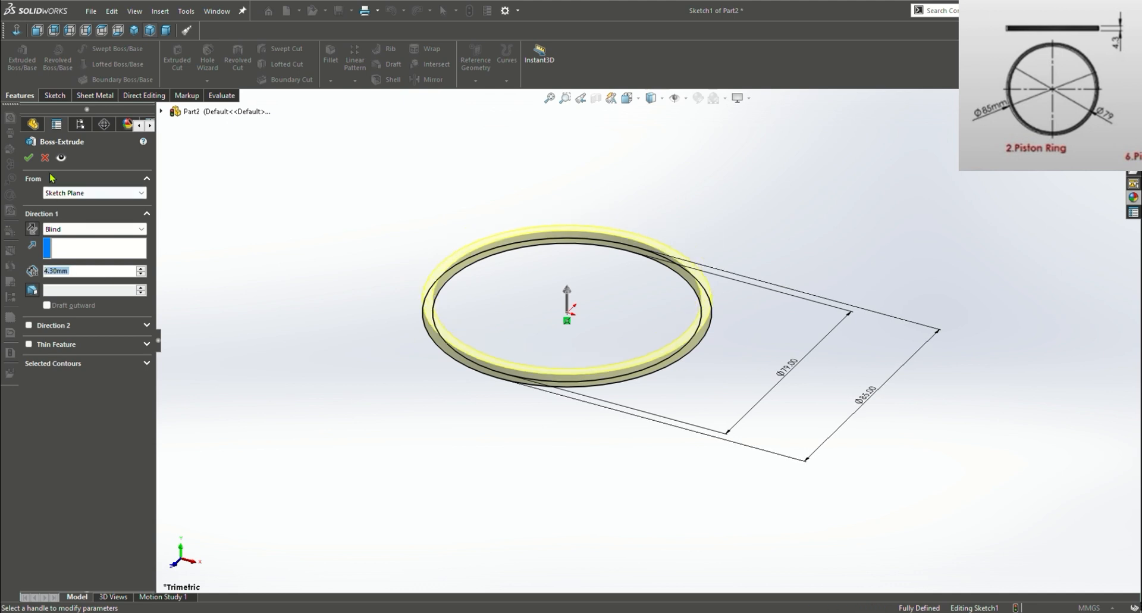
left_click(28, 157)
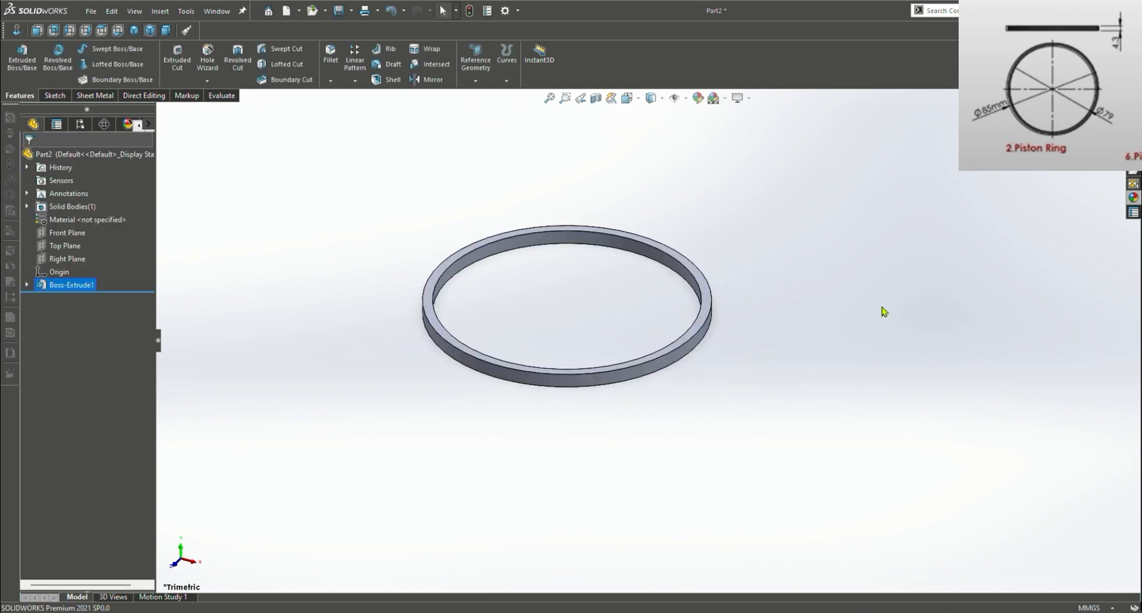
Apply an appearance from the appearance library to the piston ring and save the part
left_click(1133, 197)
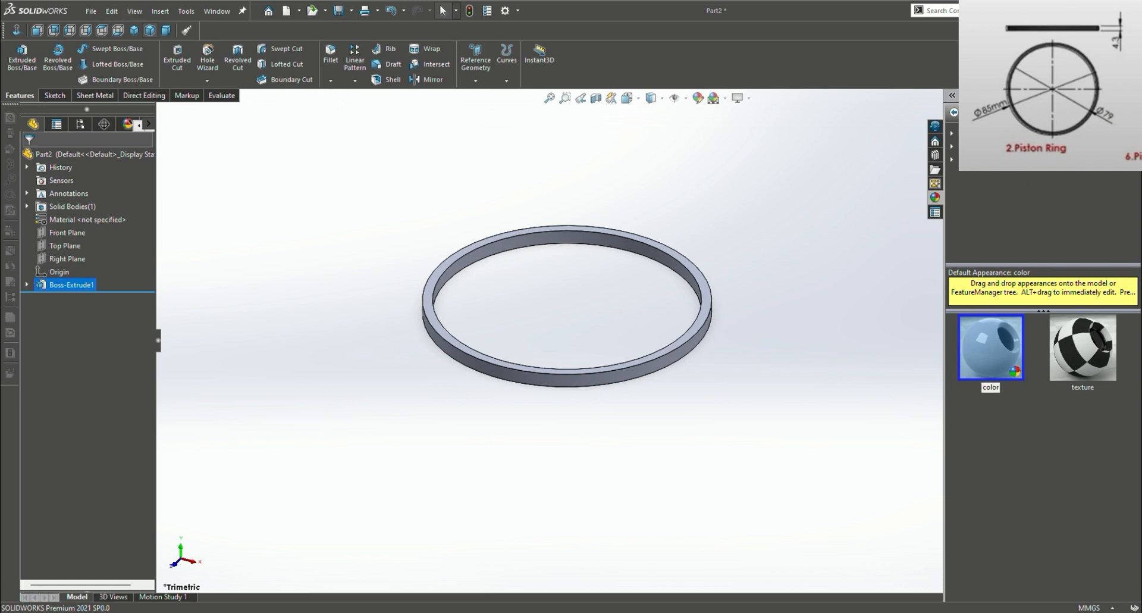
left_click(952, 134)
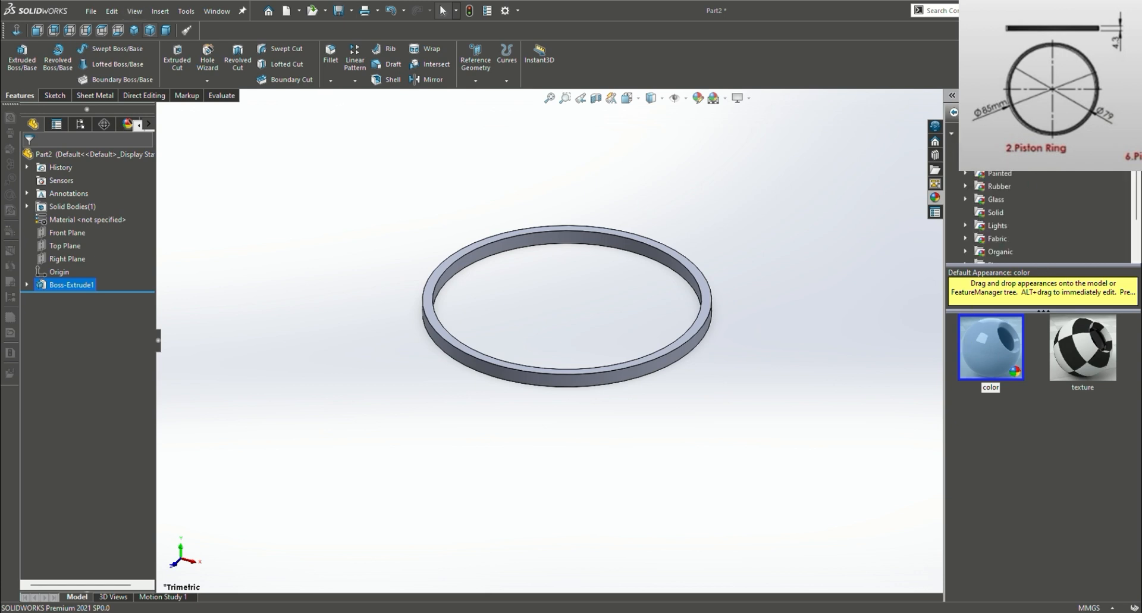
left_click(965, 159)
left_click(1013, 161)
left_click_drag(991, 348, 685, 357)
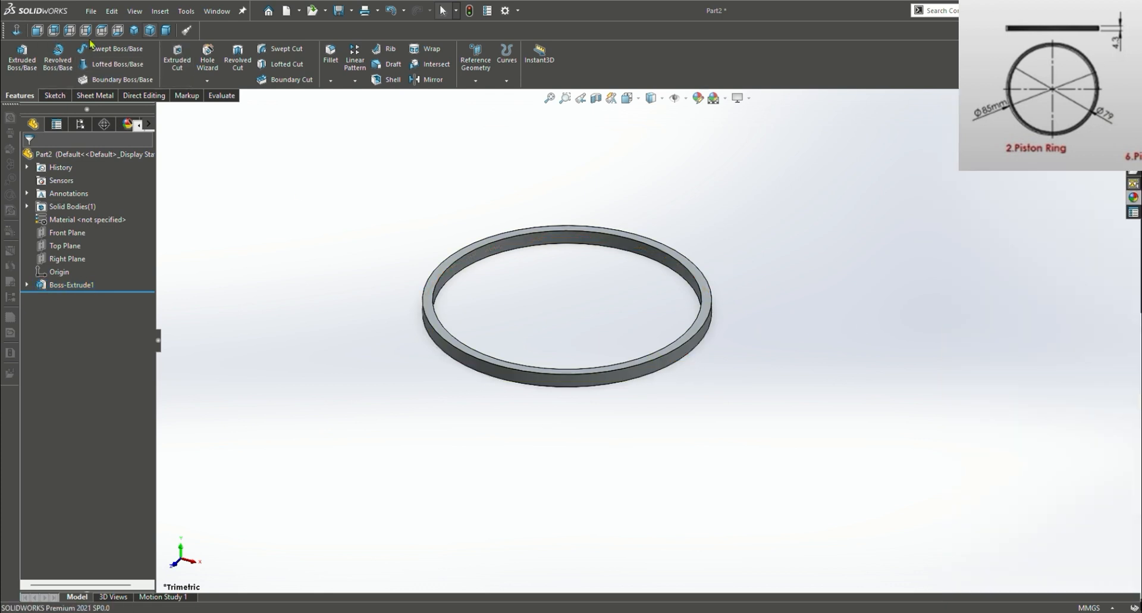
left_click(340, 11)
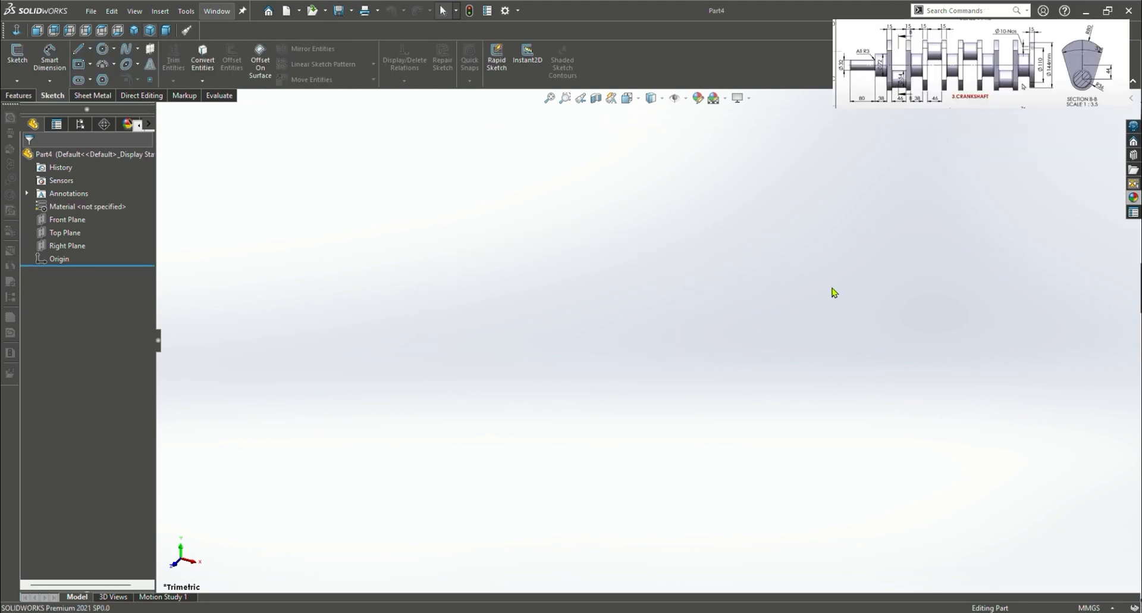
Start a sketch on the Front Plane of the crankshaft part and draw a vertical centerline about 160 mm long through the origin
left_click(67, 220)
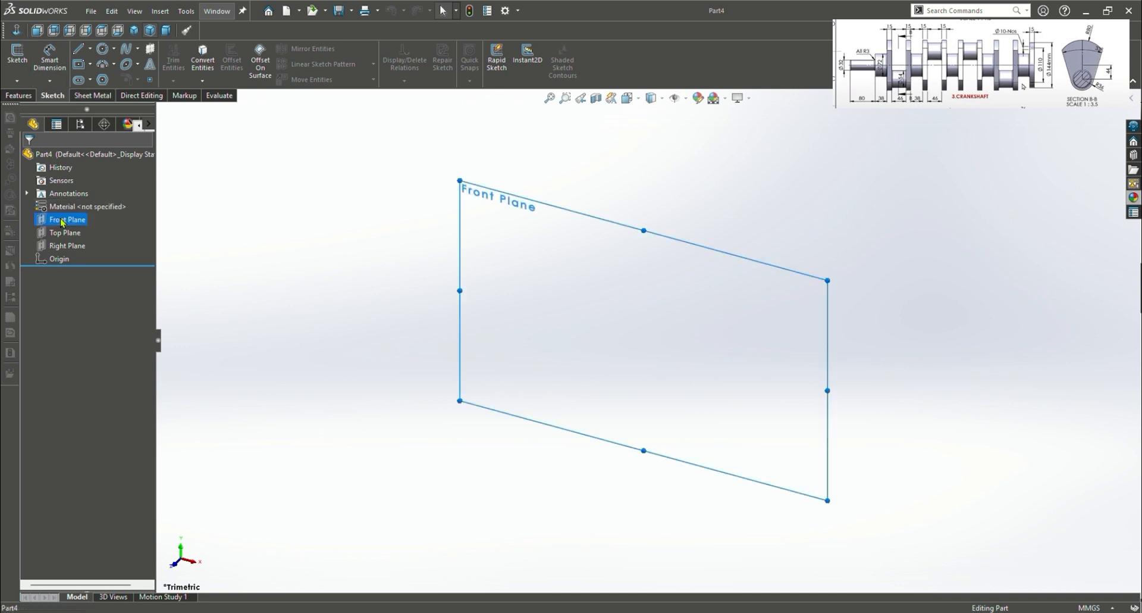
left_click(126, 197)
left_click(90, 49)
left_click(96, 76)
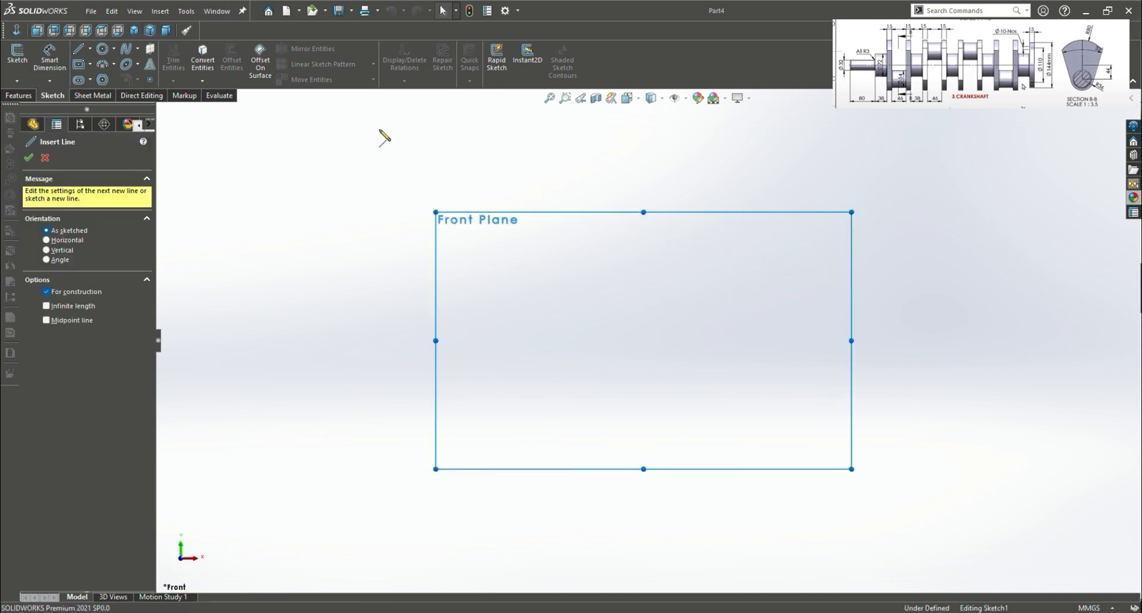
left_click(644, 142)
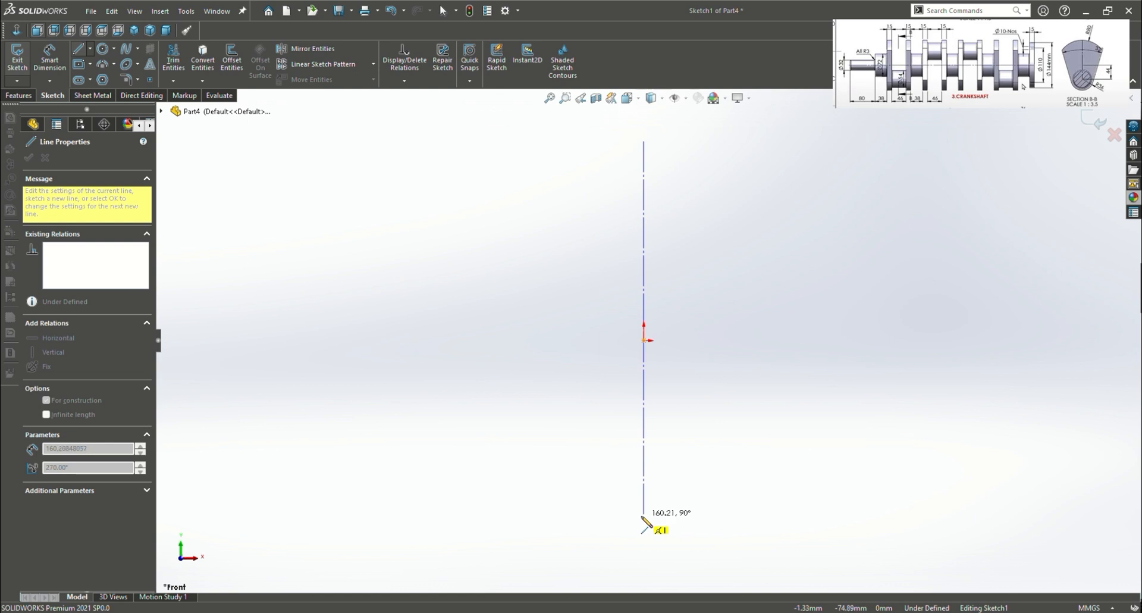
left_click(644, 515)
key("Escape")
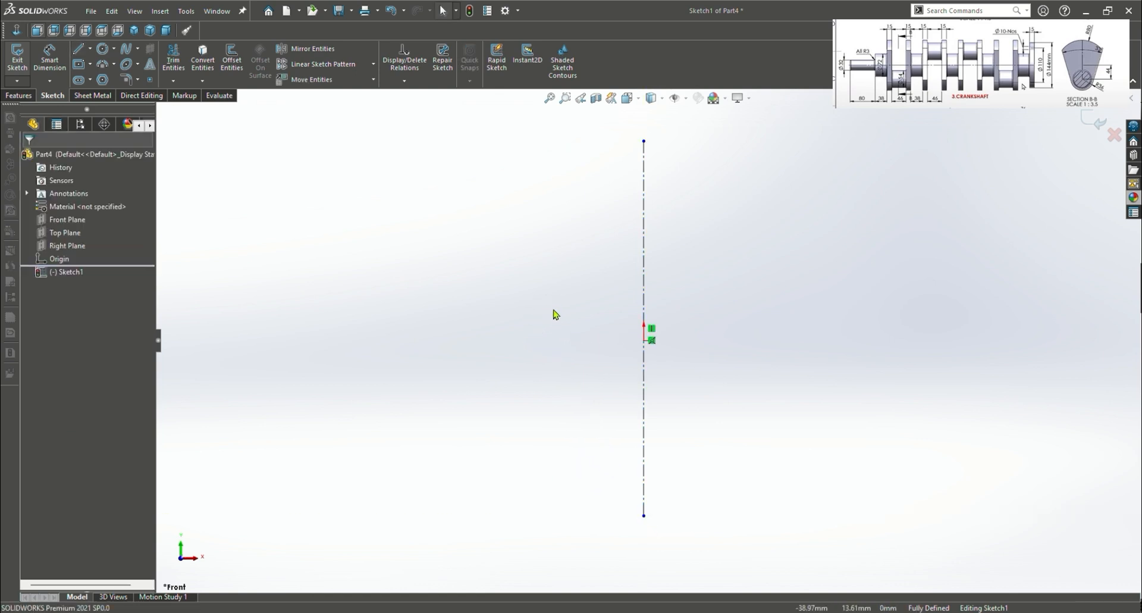
Draw a horizontal construction line through the origin, extending to both sides of the vertical centerline
left_click(77, 48)
left_click(645, 340)
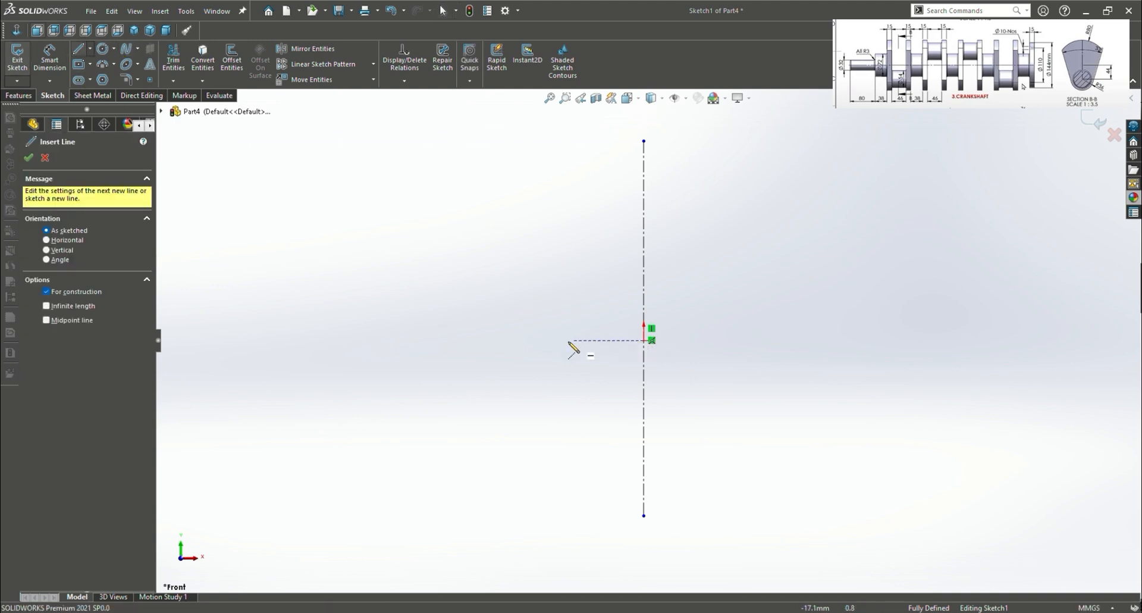
left_click(370, 340)
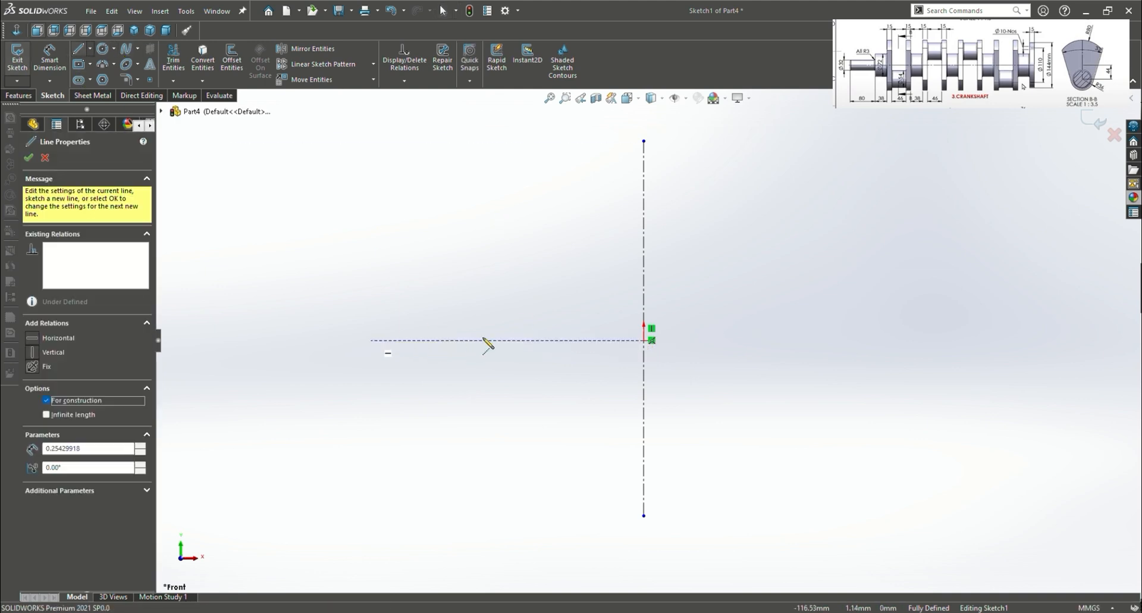
left_click(912, 340)
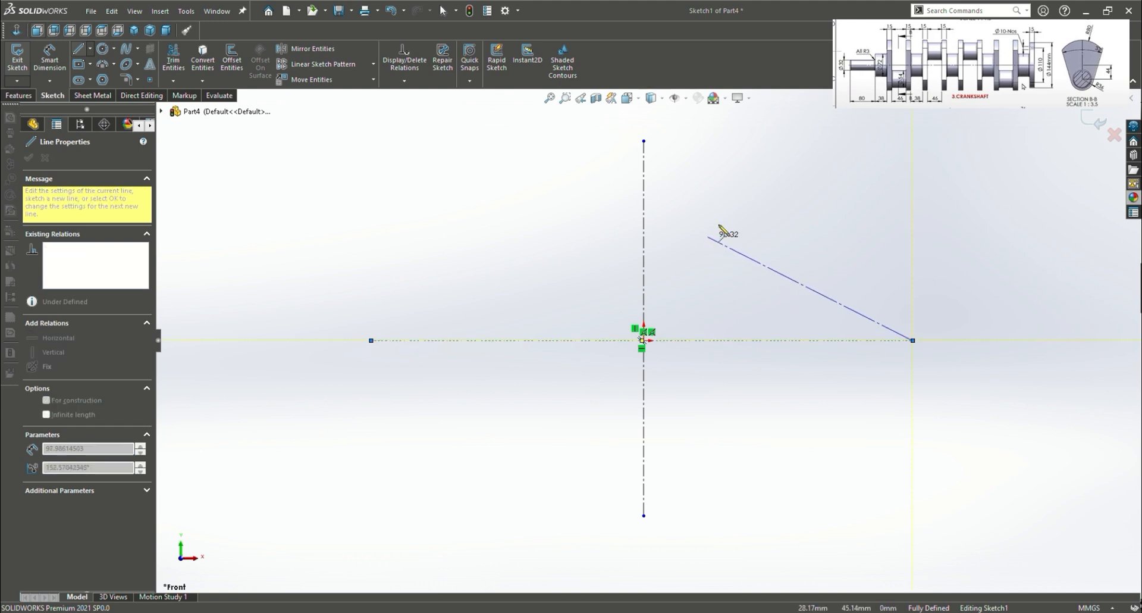
key("Escape")
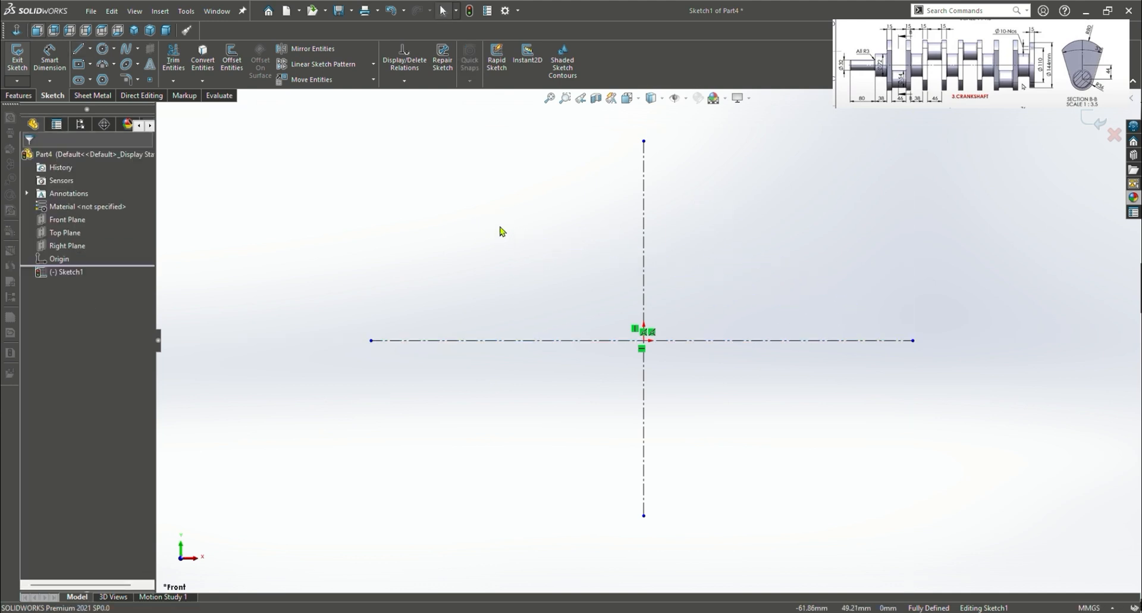
Draw a circle centred on the vertical centerline's lower endpoint and dimension its diameter to 72 mm
left_click(103, 49)
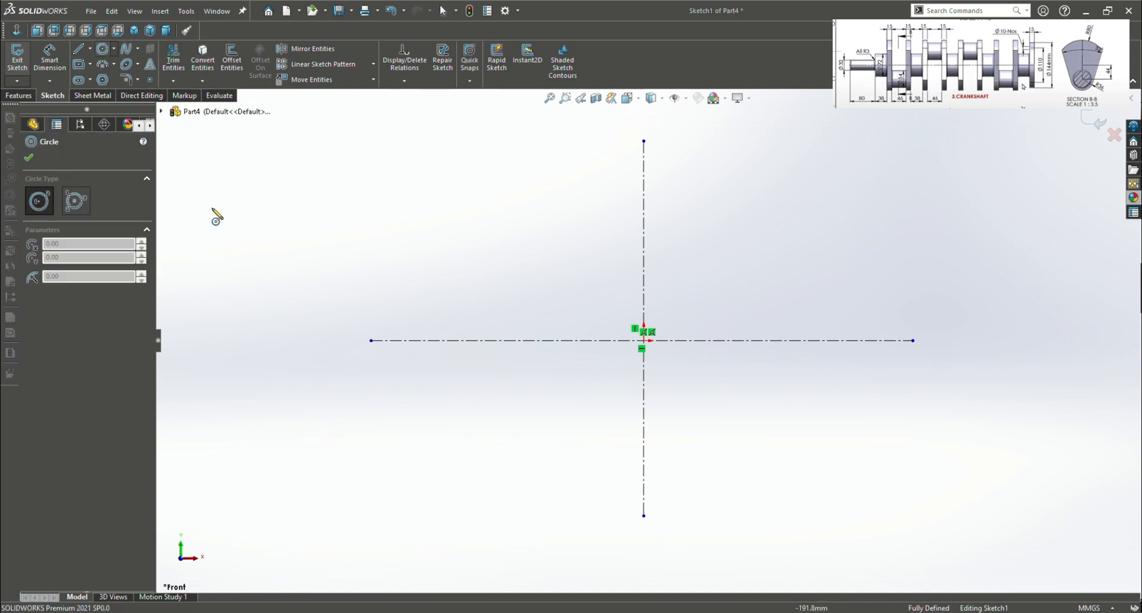
left_click(643, 516)
left_click(714, 507)
key("Escape")
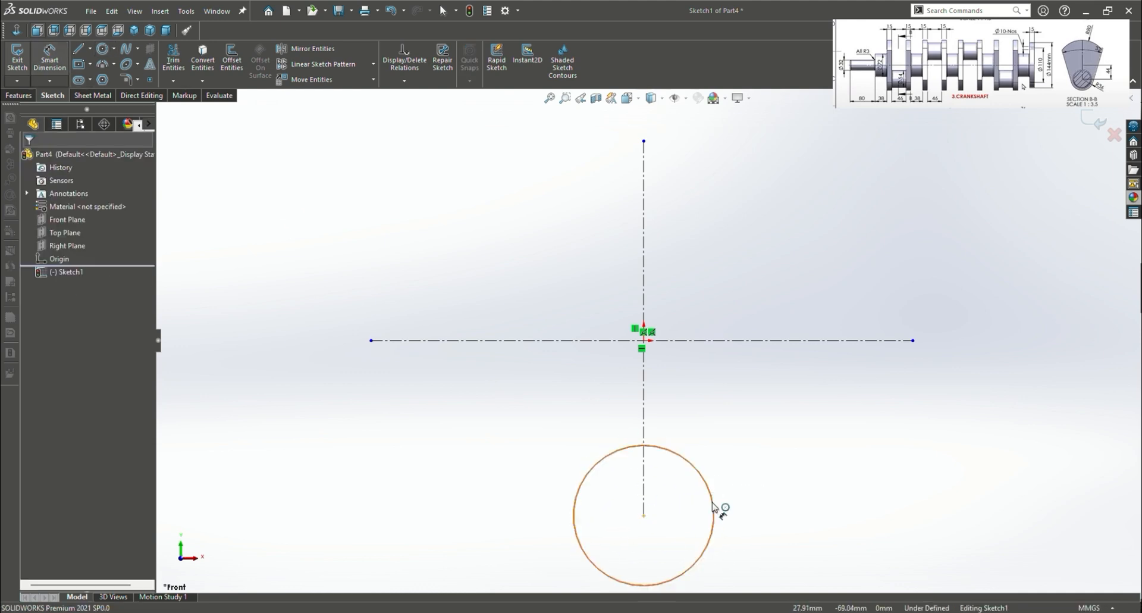
left_click(713, 507)
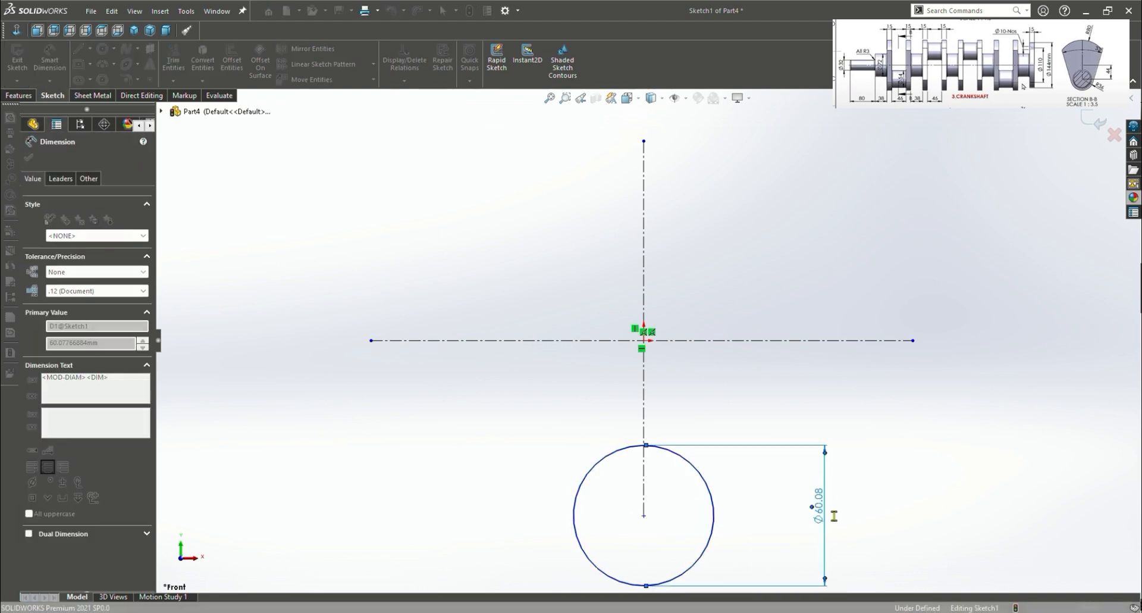
left_click(834, 515)
type("72")
key("Return")
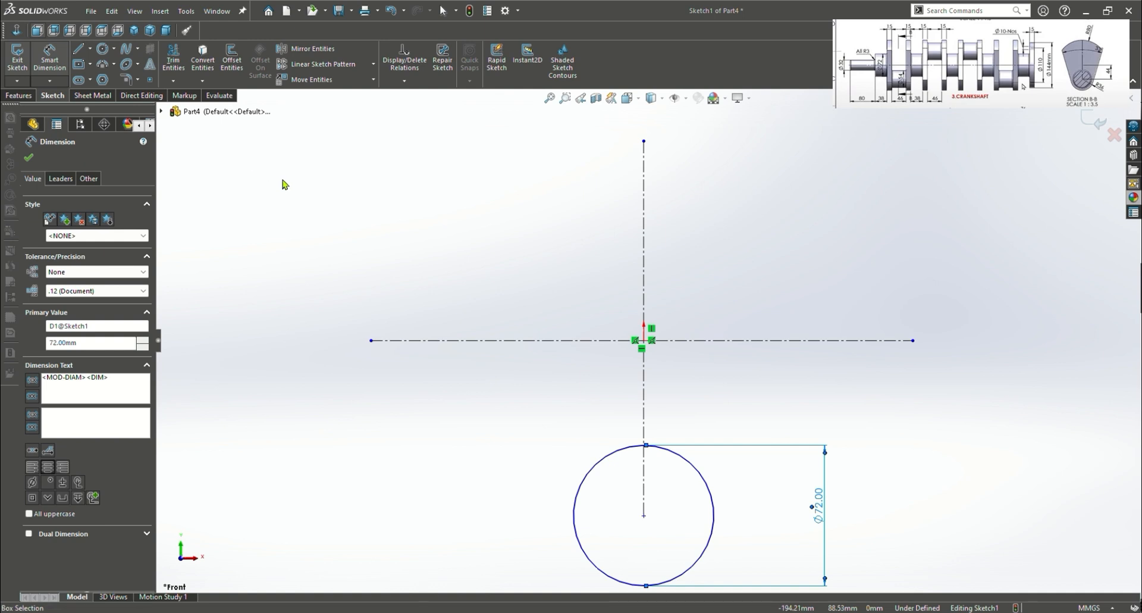
left_click(29, 157)
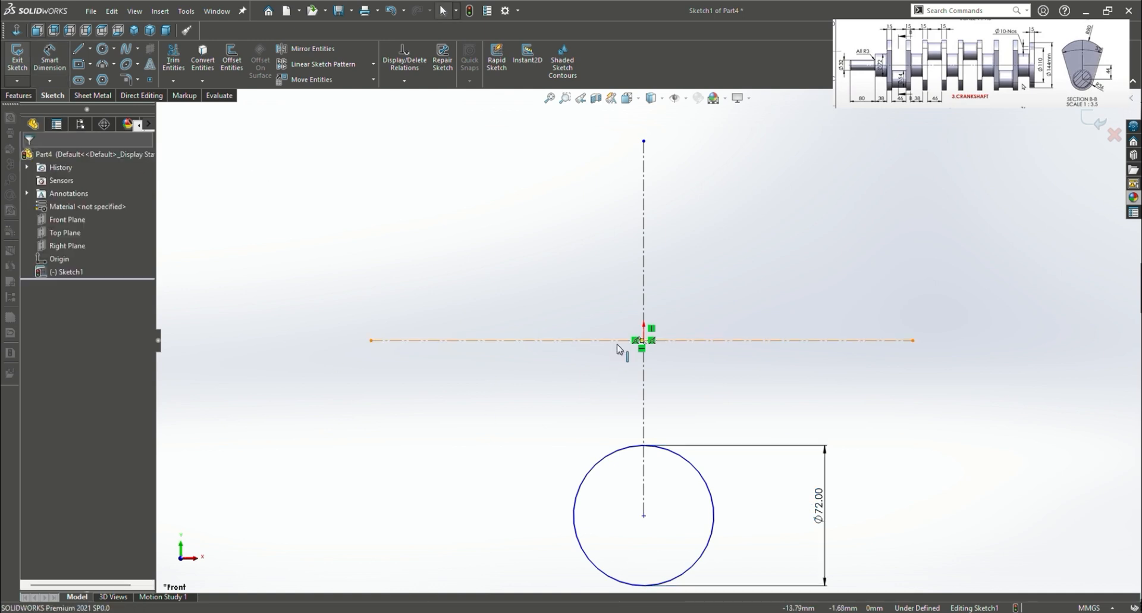
left_click(113, 63)
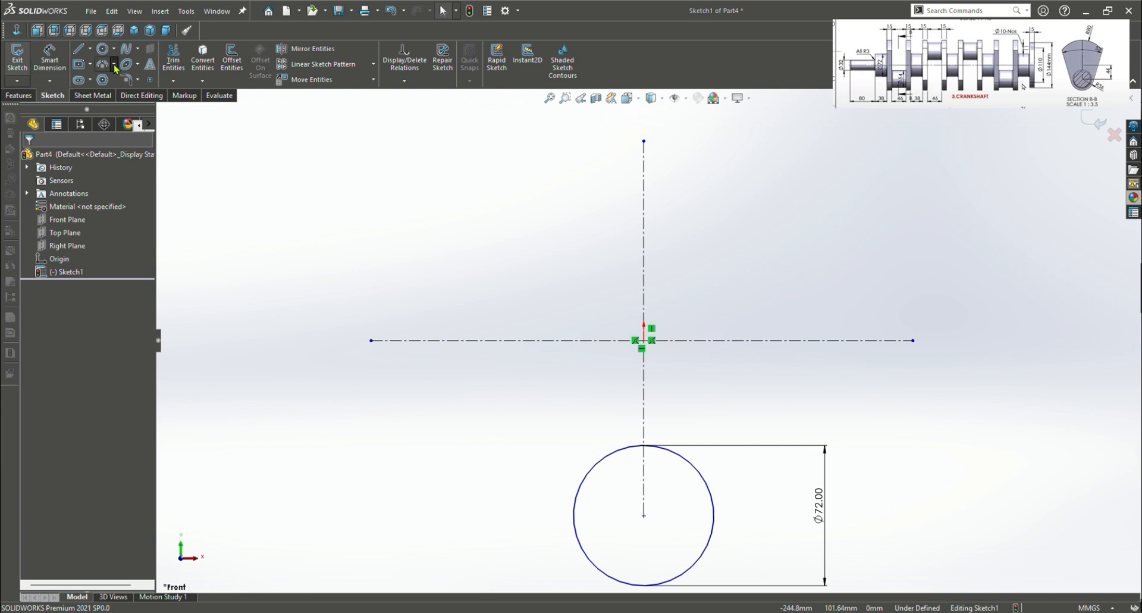
left_click(116, 110)
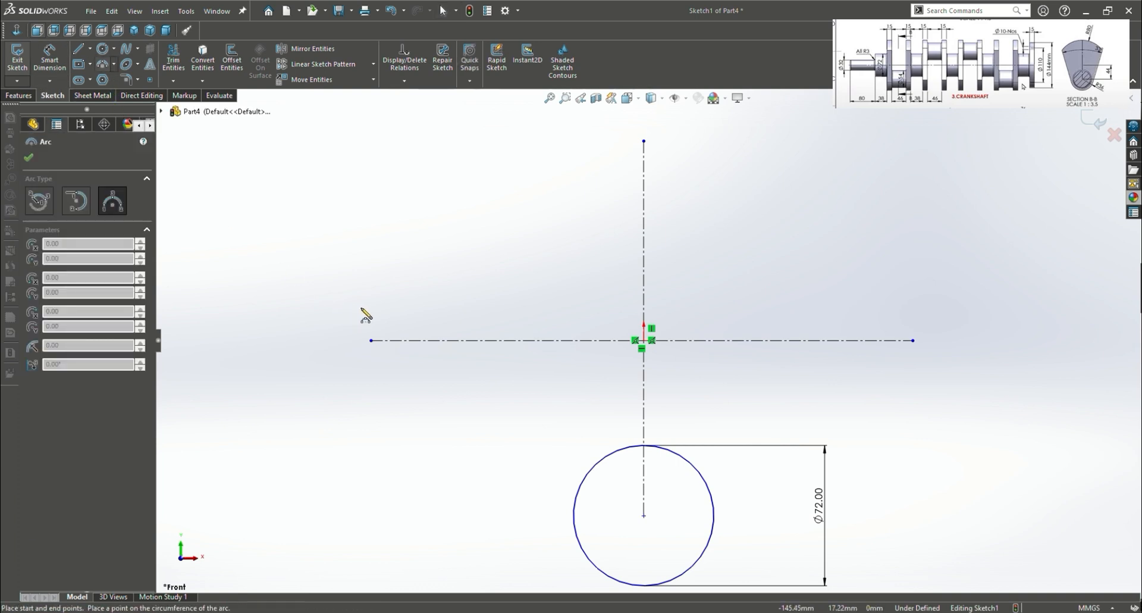
left_click(127, 81)
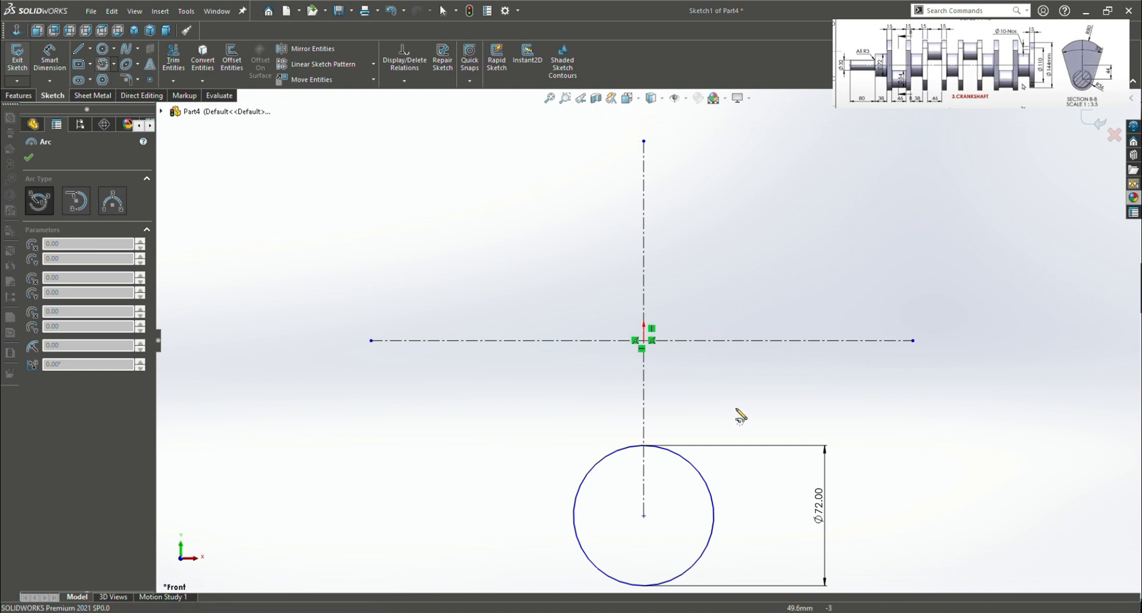
left_click(643, 340)
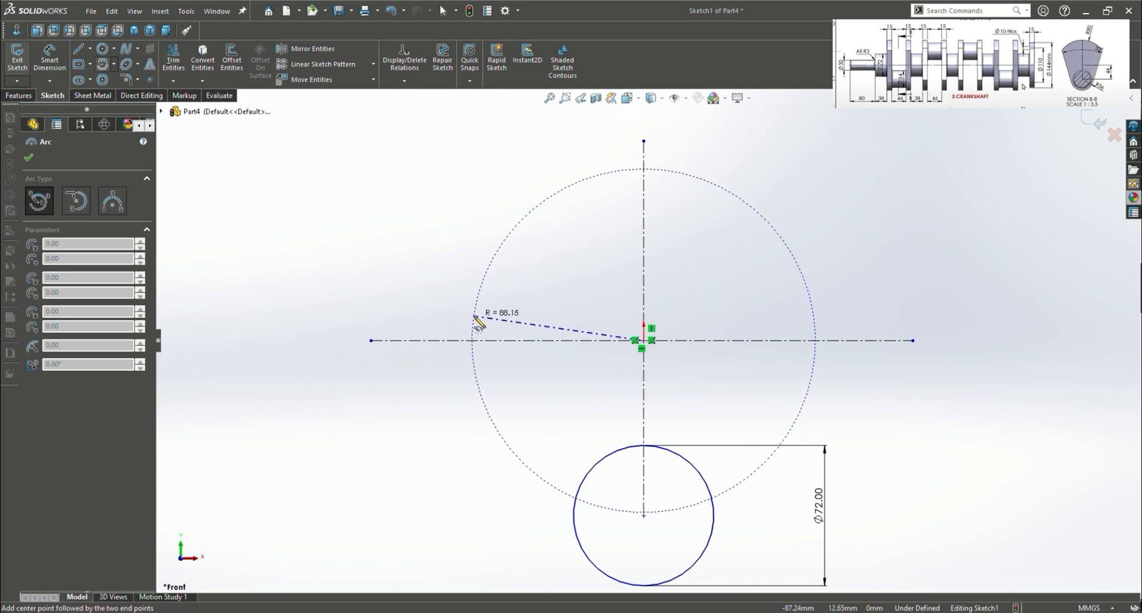
left_click(453, 161)
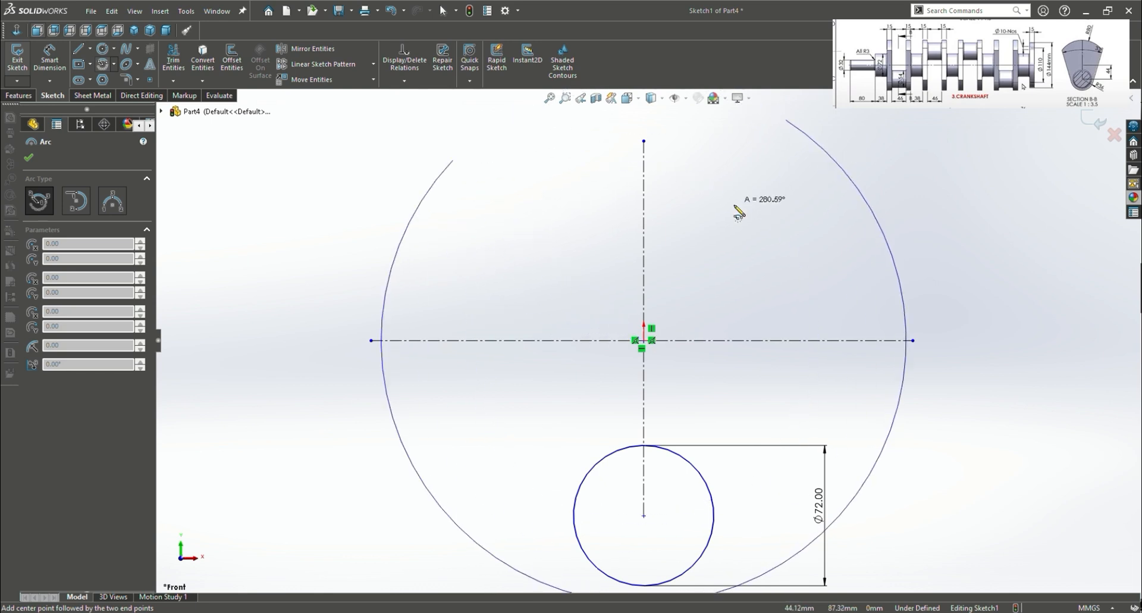
left_click(838, 164)
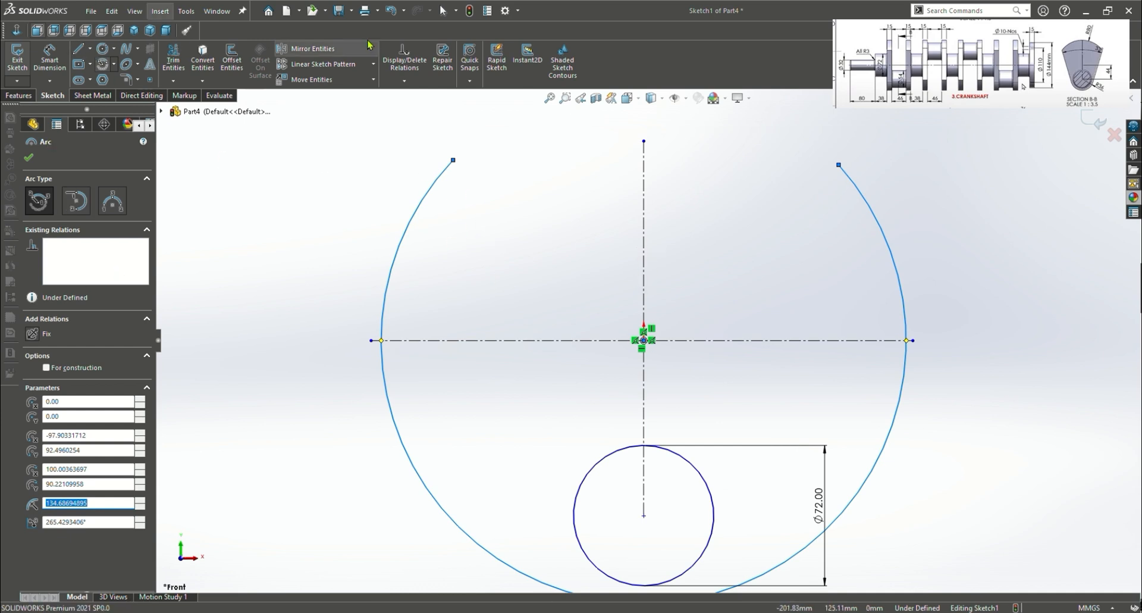
left_click(390, 11)
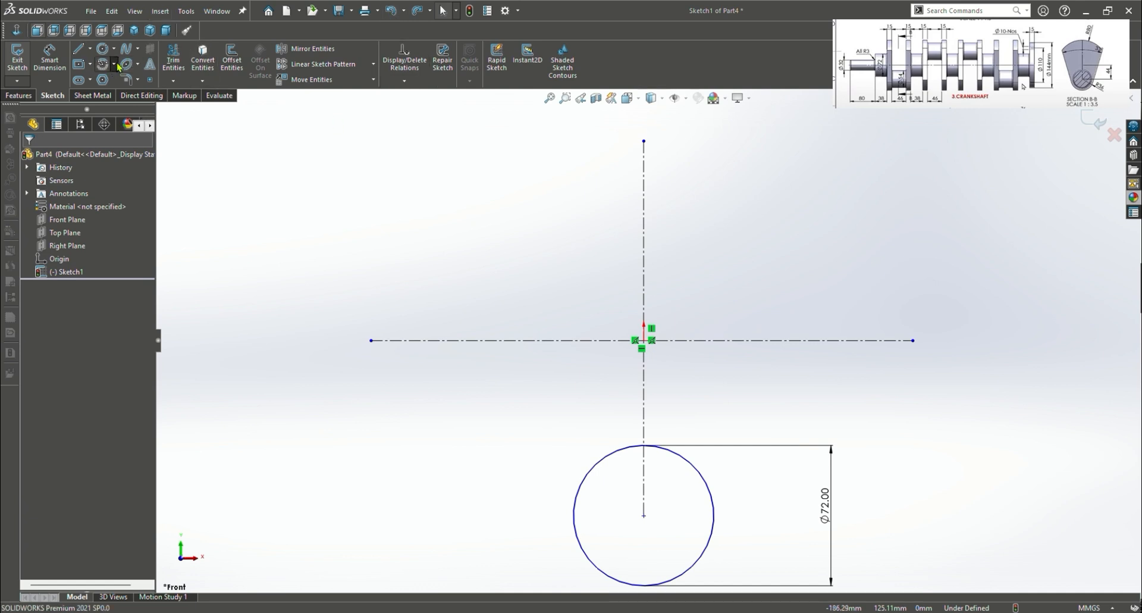
Draw a centerpoint arc centred on the origin above the horizontal construction line, with a radius of about 116 mm
left_click(104, 64)
left_click(644, 340)
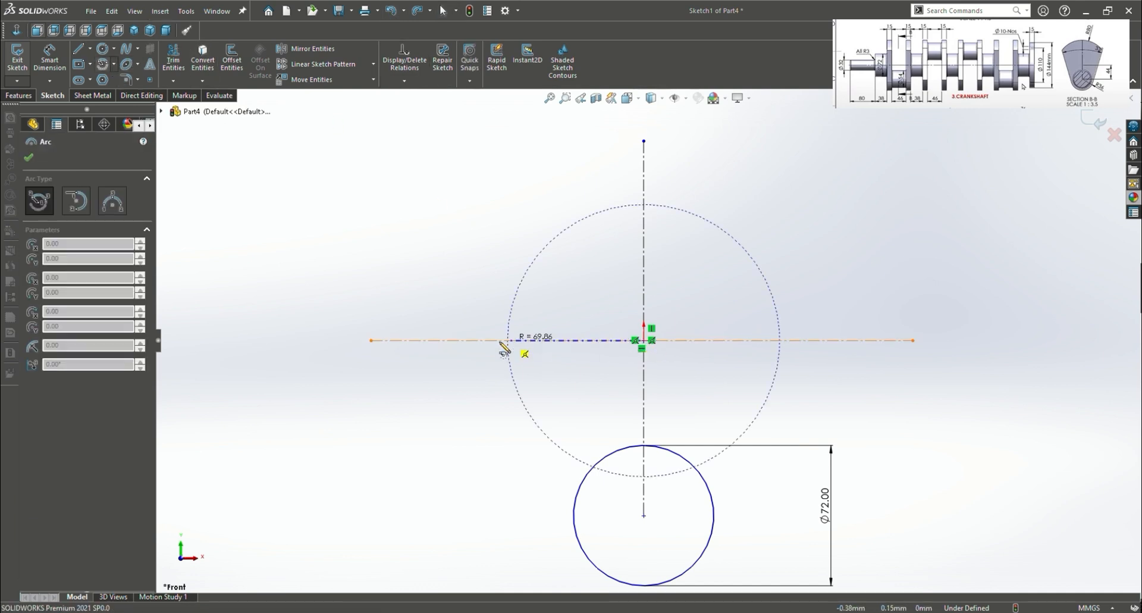
left_click(461, 208)
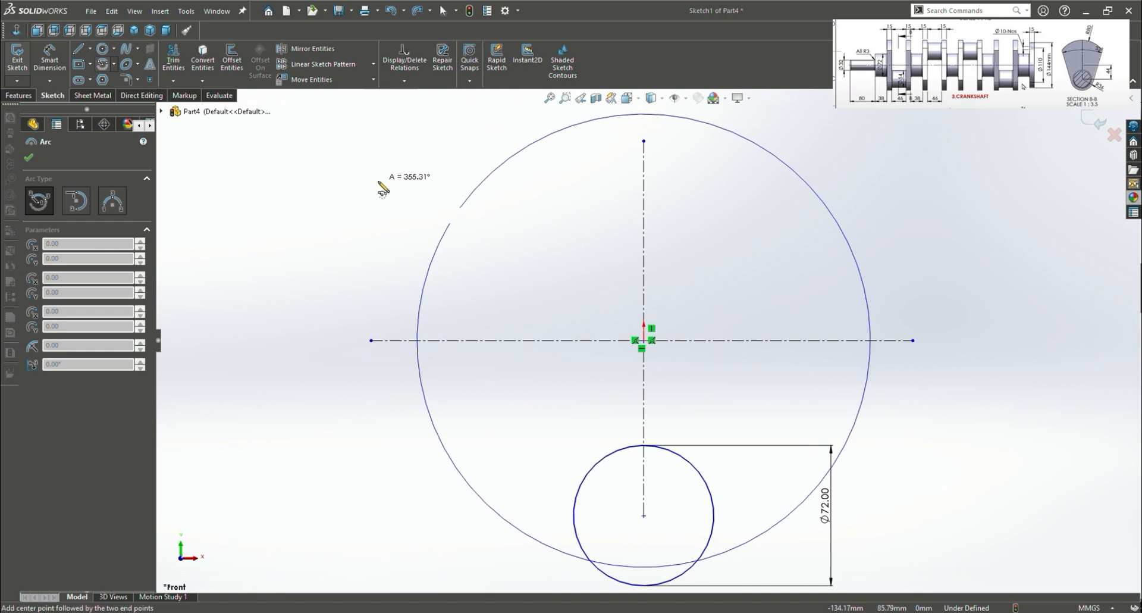
left_click(796, 238)
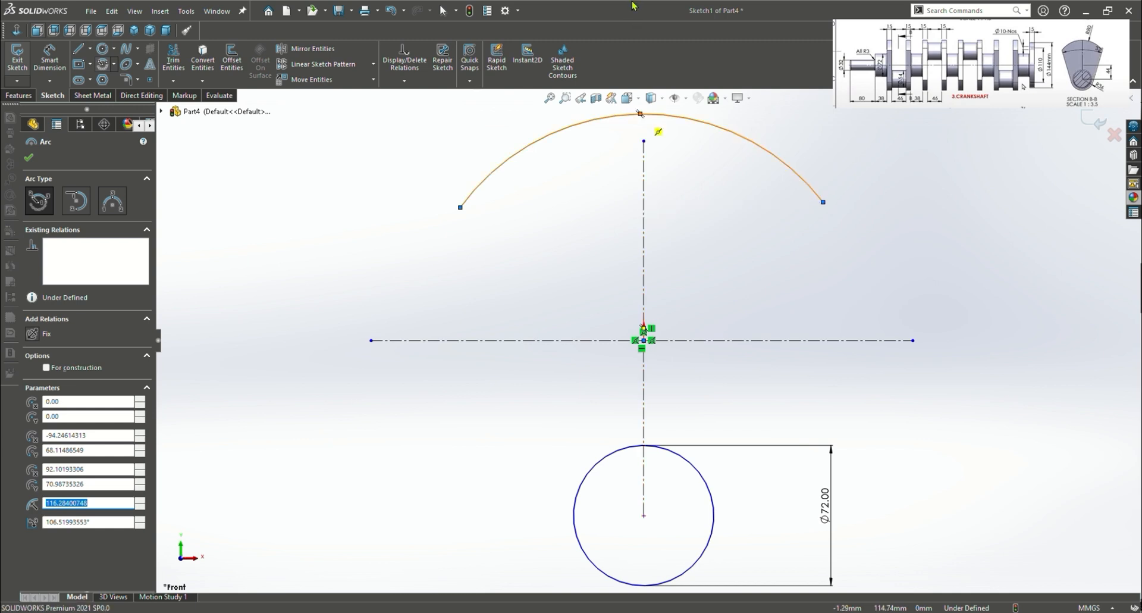
left_click(29, 159)
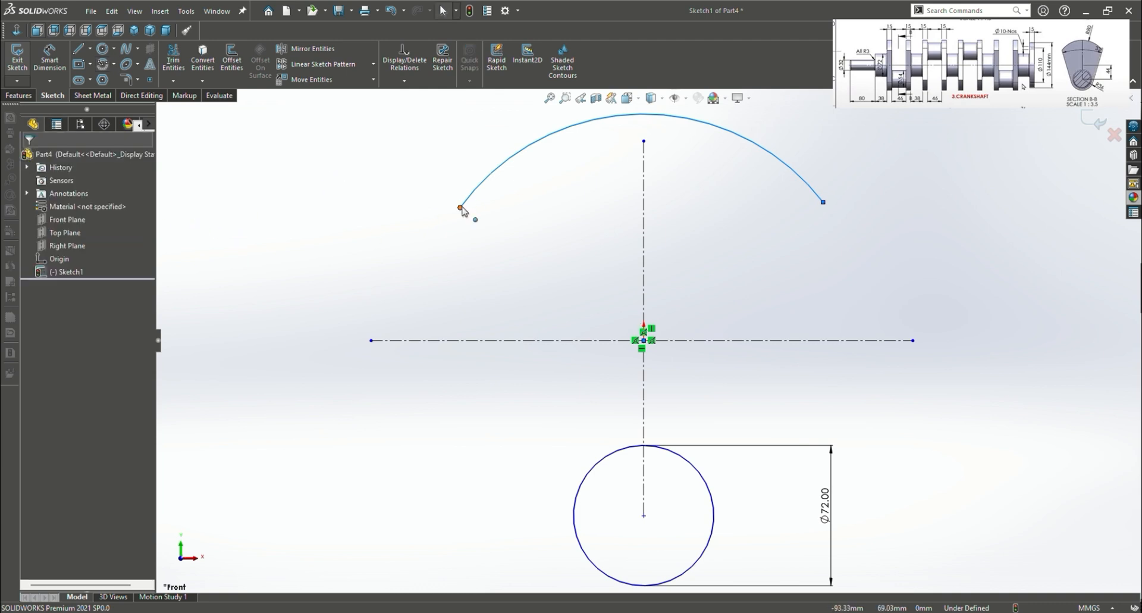
Add a horizontal relation between the two endpoints of the upper arc
left_click(459, 207)
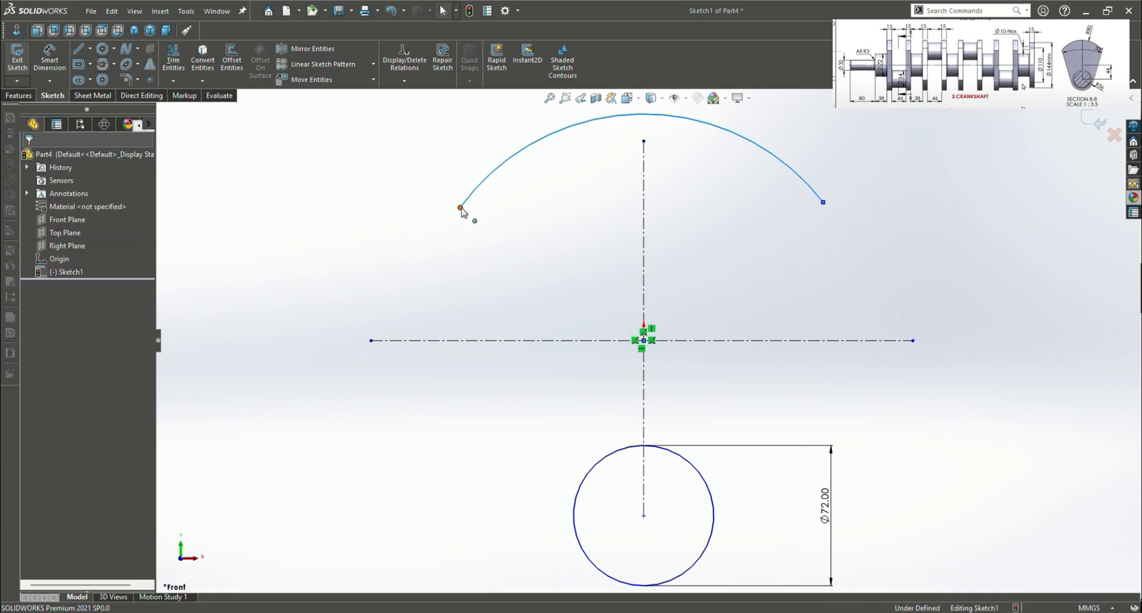
left_click(823, 202, "ctrl")
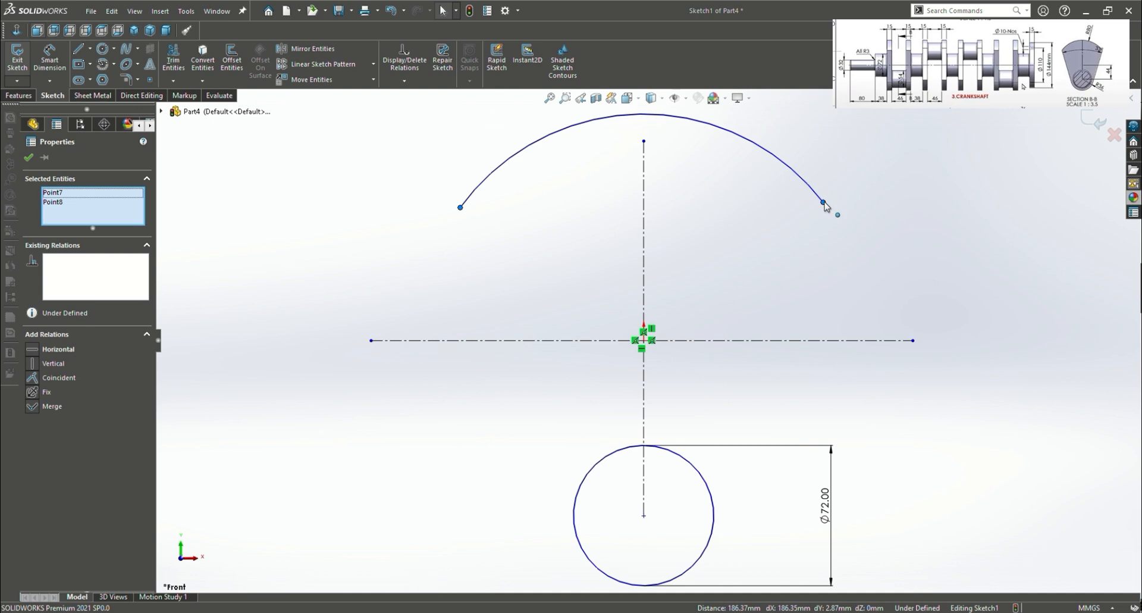
left_click(836, 167)
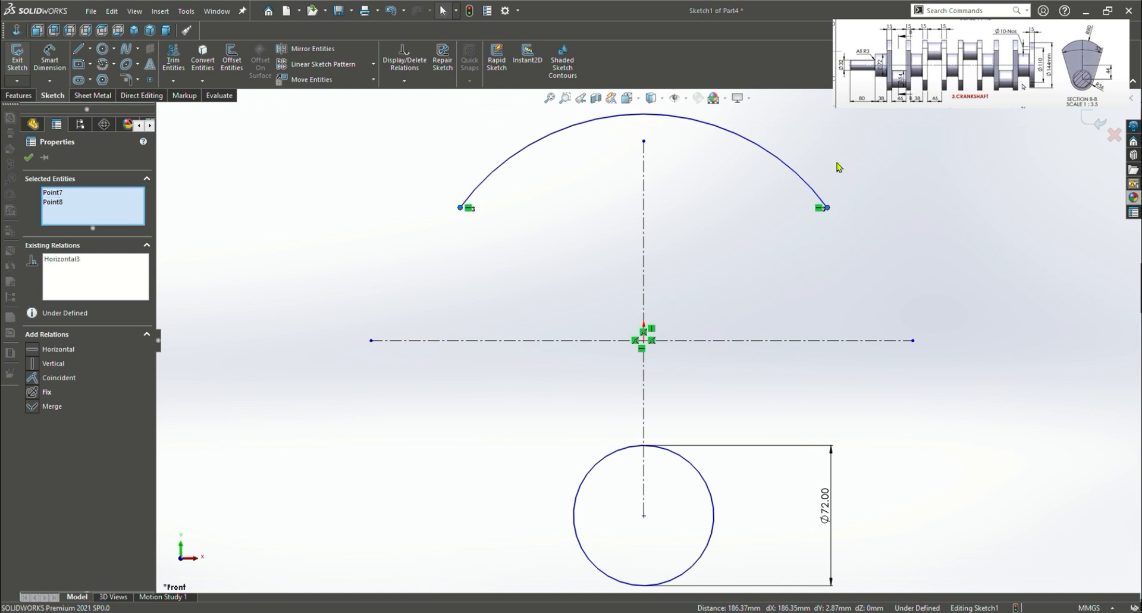
Draw a line from the arc's left endpoint tangent to the 72 mm circle and mirror it about the vertical centerline
left_click(78, 48)
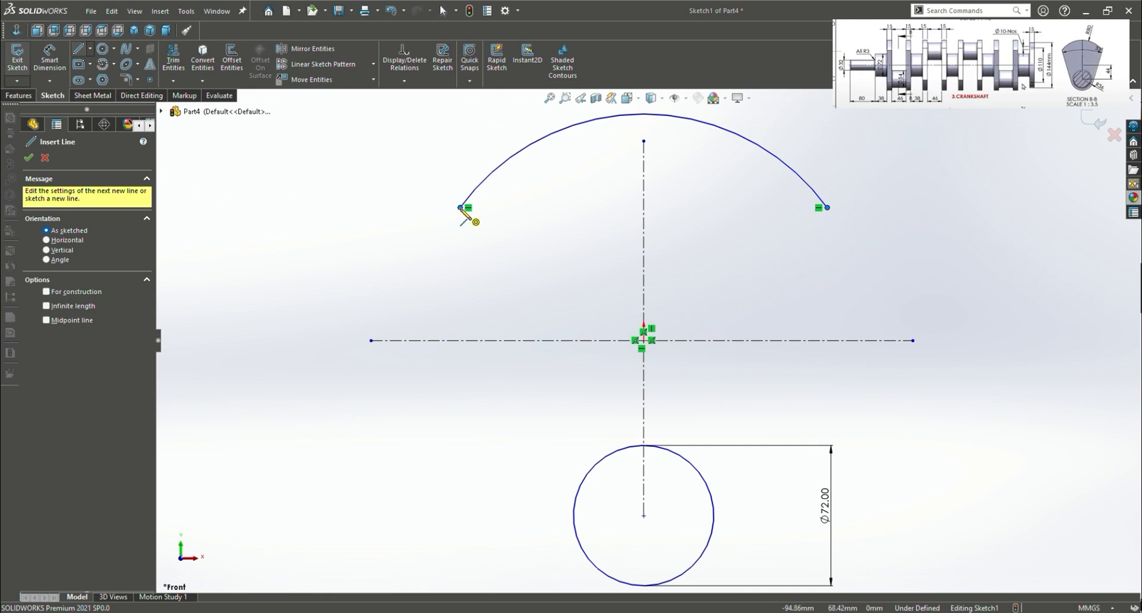
left_click(460, 208)
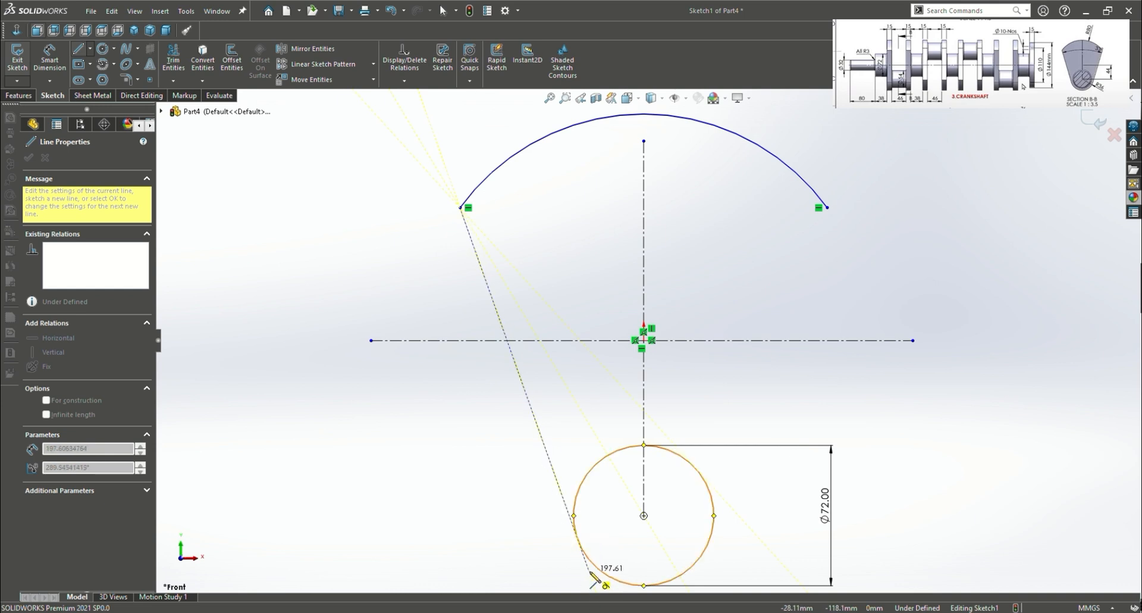
left_click(577, 538)
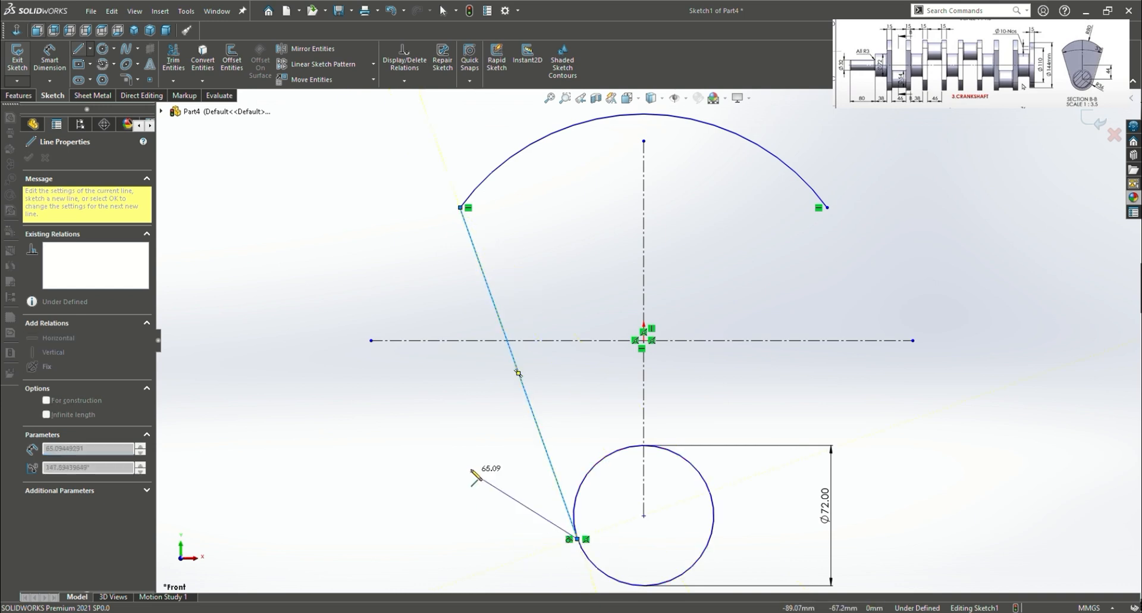
key("Escape")
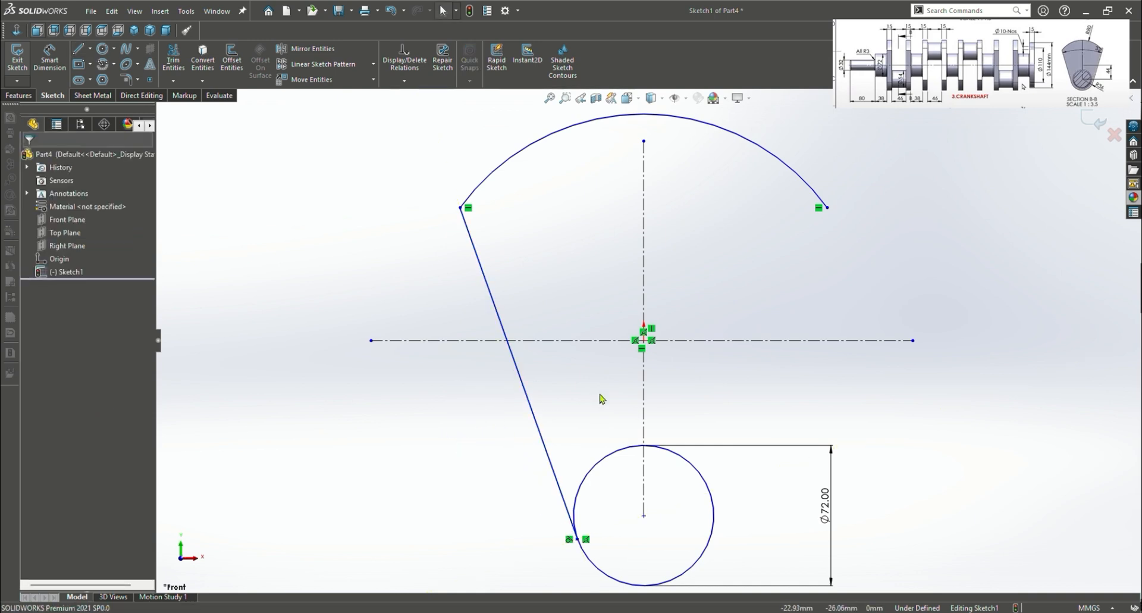
left_click_drag(692, 223, 411, 320)
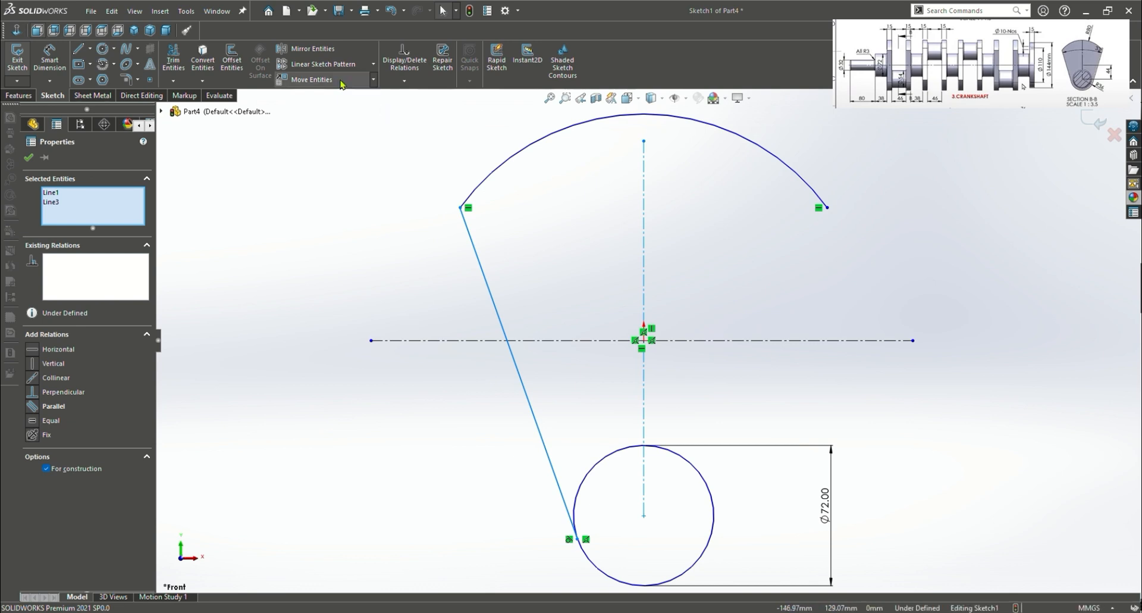
left_click(324, 51)
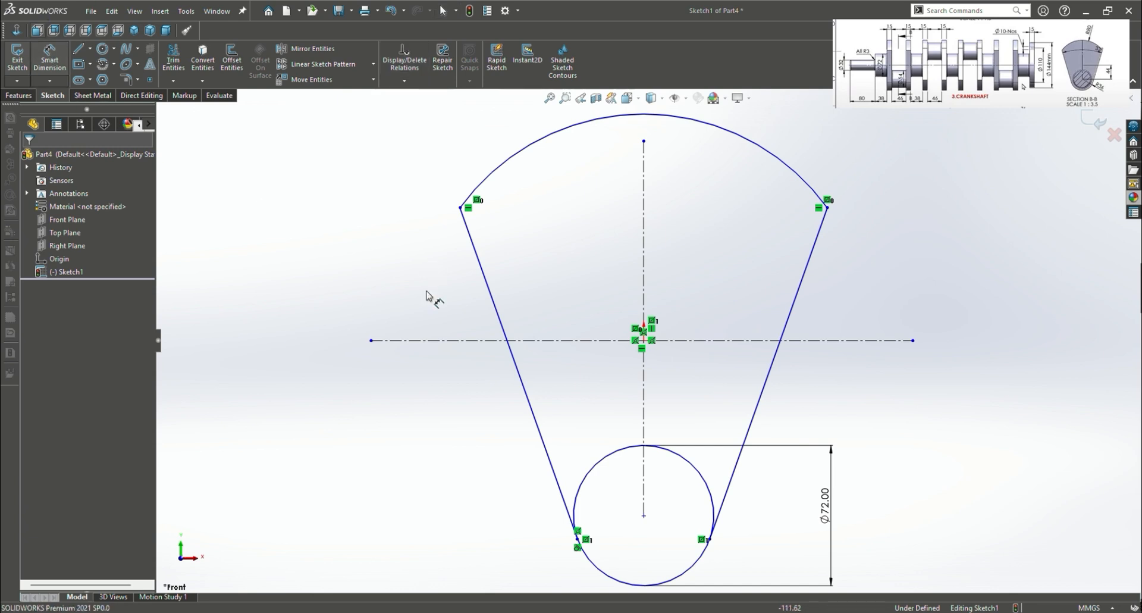
Dimension the angle between the two slanted side lines to 33 degrees
left_click(496, 305)
left_click(795, 301)
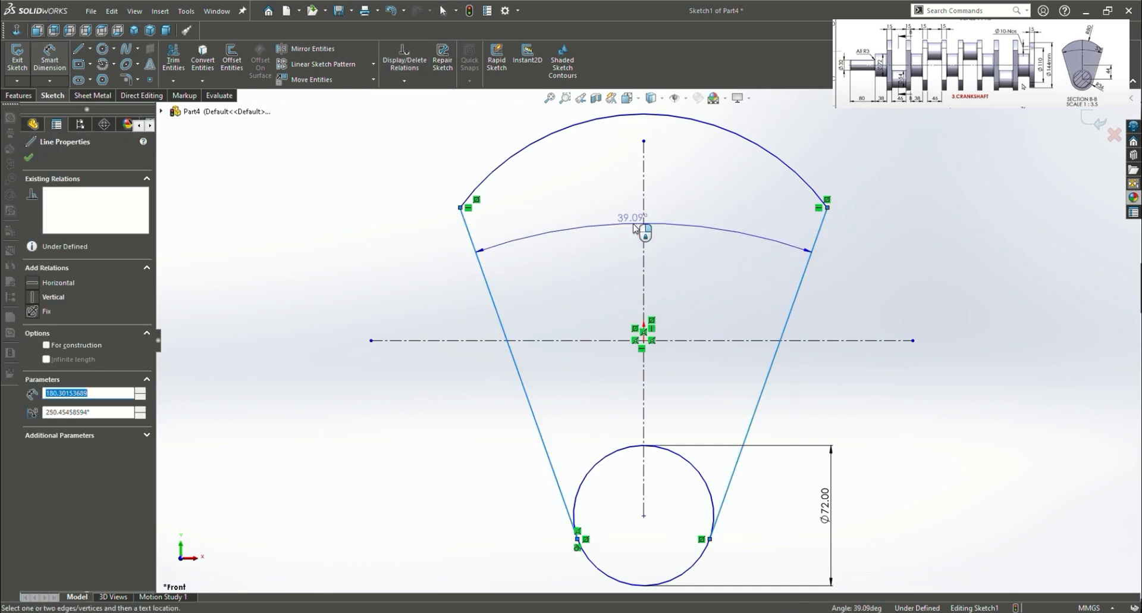
left_click(604, 248)
type("33")
key("Return")
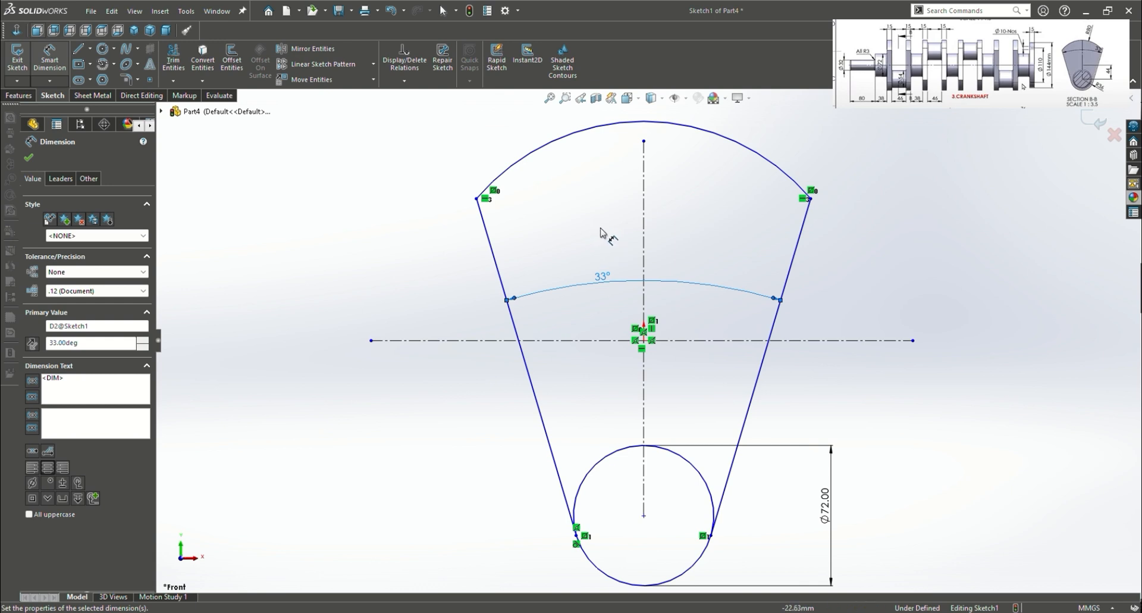
Dimension the upper arc's radius to 80 mm
left_click(768, 164)
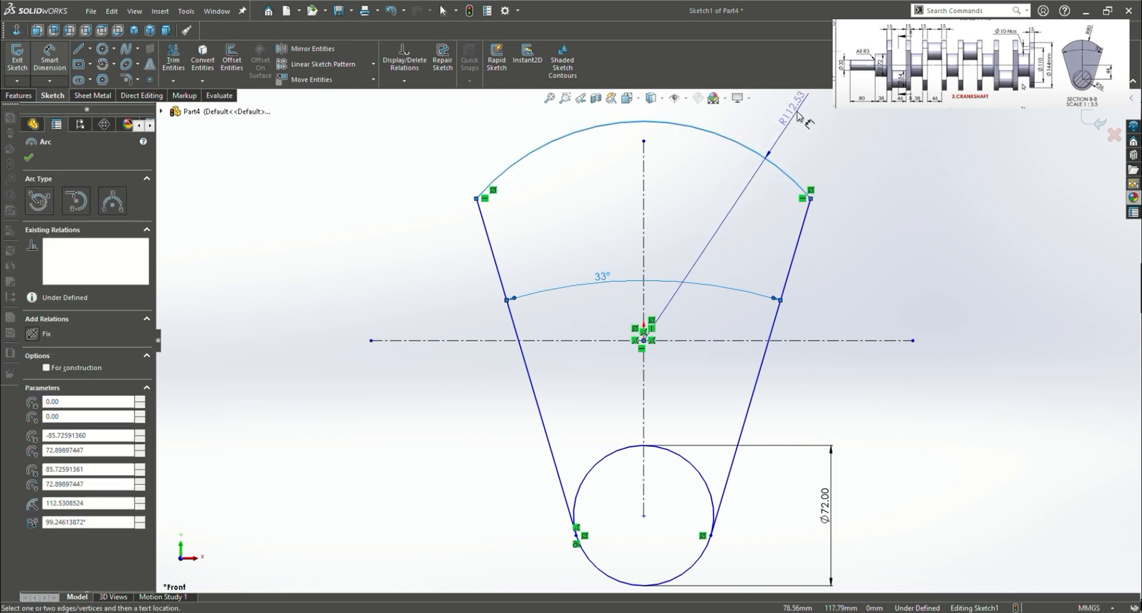
left_click(797, 117)
type("80")
key("Return")
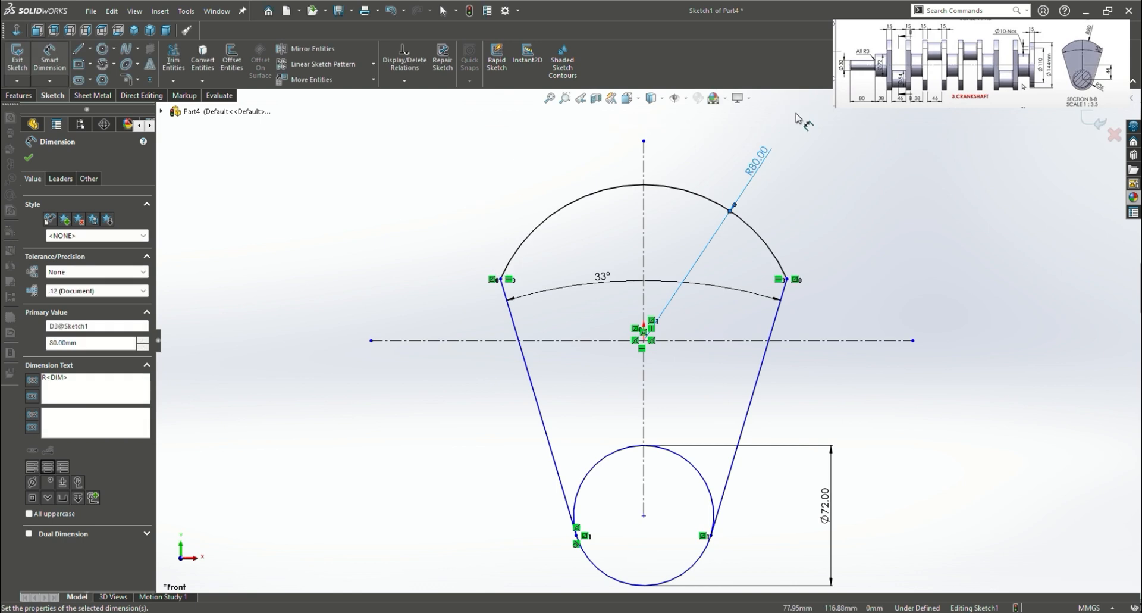
Dimension the vertical distance between the circle's centre and the origin to 44 mm
left_click(643, 515)
left_click(643, 340)
left_click(363, 429)
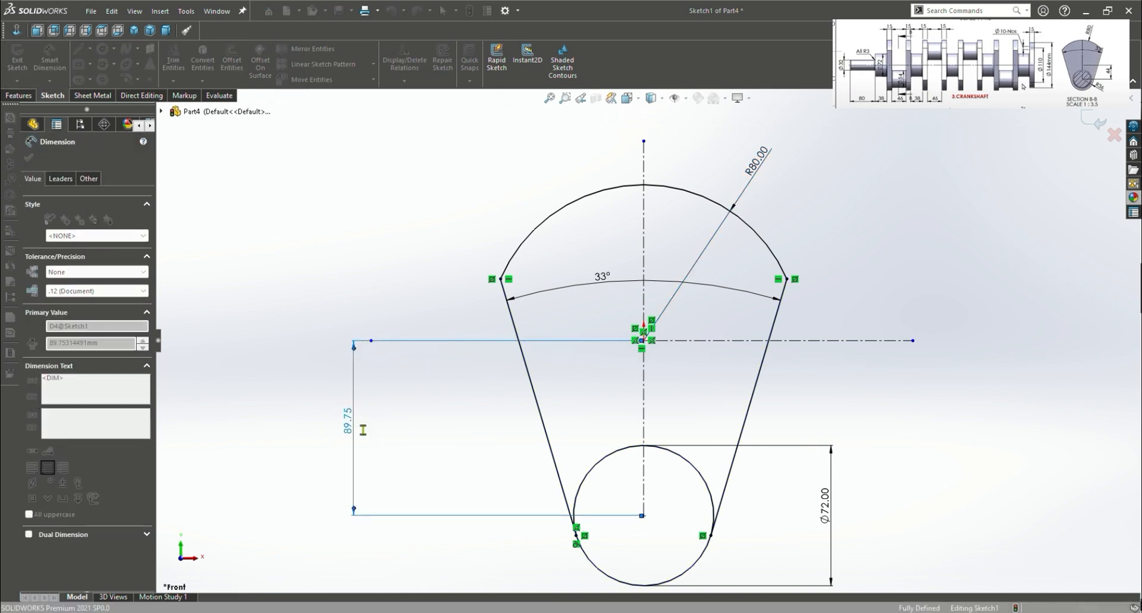
type("44")
key("Return")
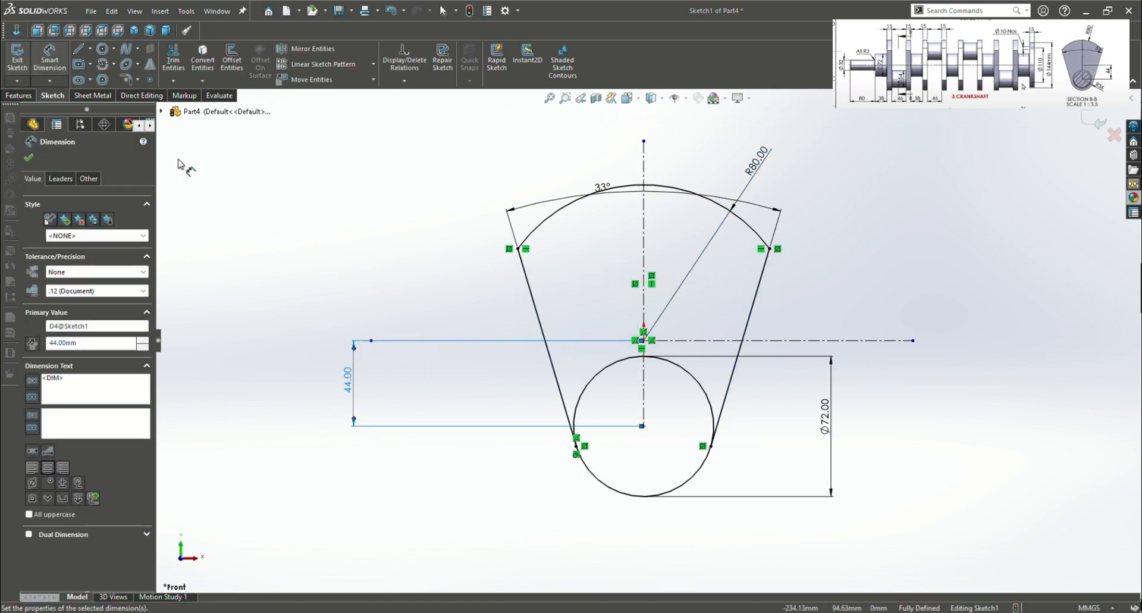
left_click(29, 159)
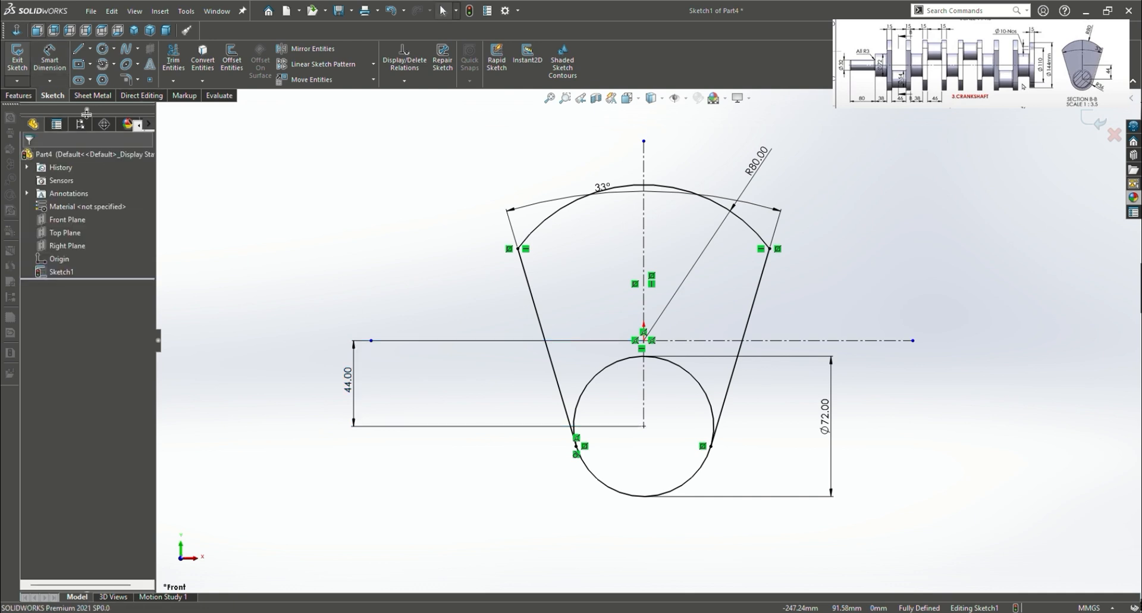
Extrude both the tapered region and the circle region of the web profile as a blind 15 mm boss
left_click(19, 96)
left_click(22, 59)
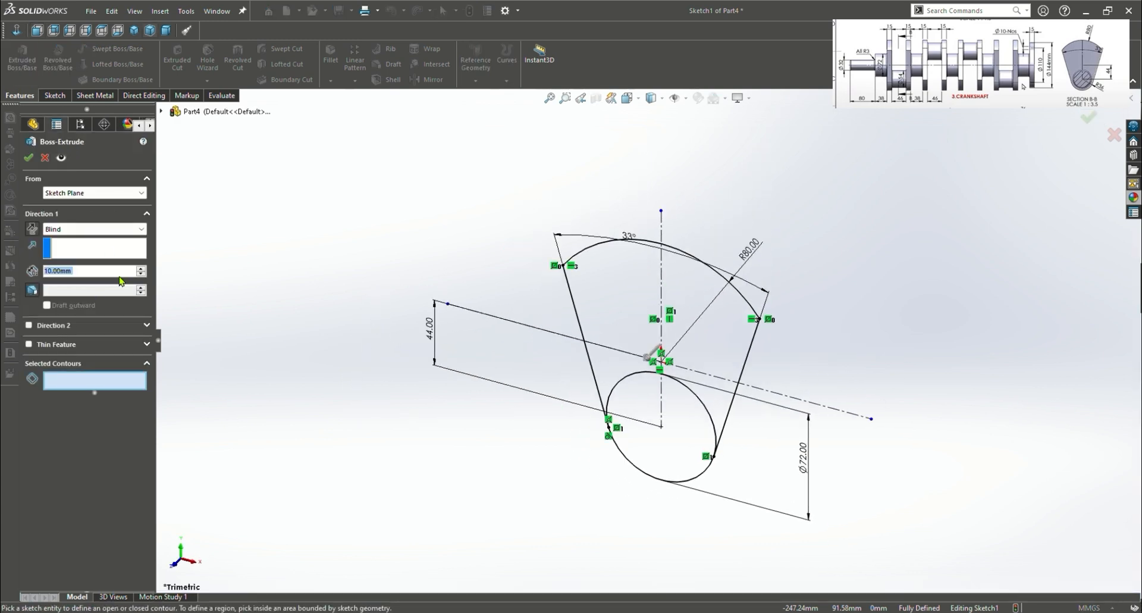
left_click(676, 439)
left_click(674, 452)
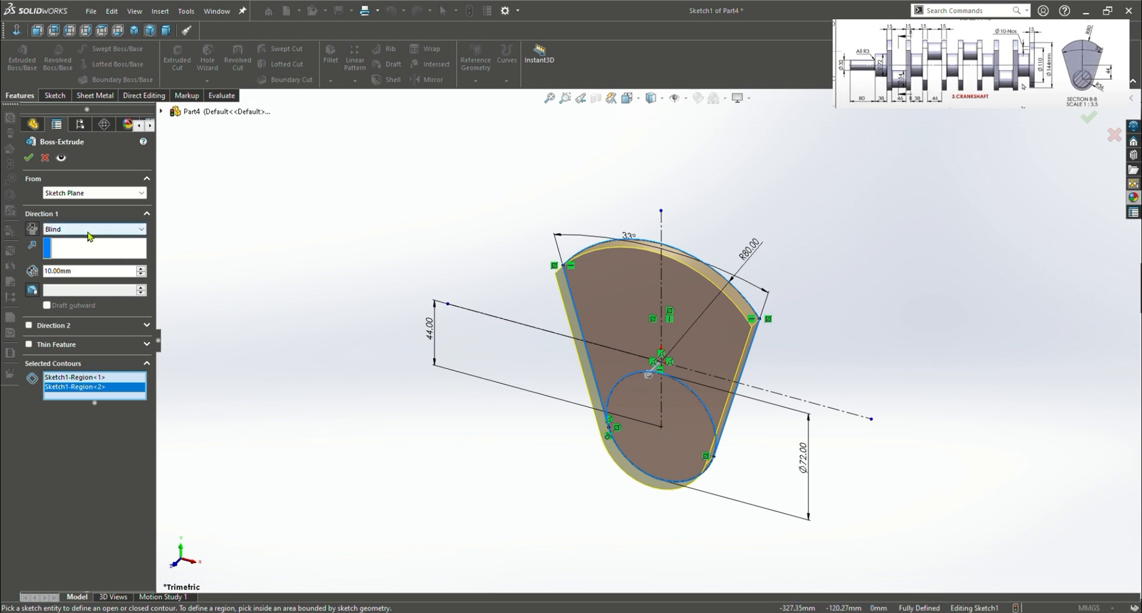
double_click(84, 272)
type("15")
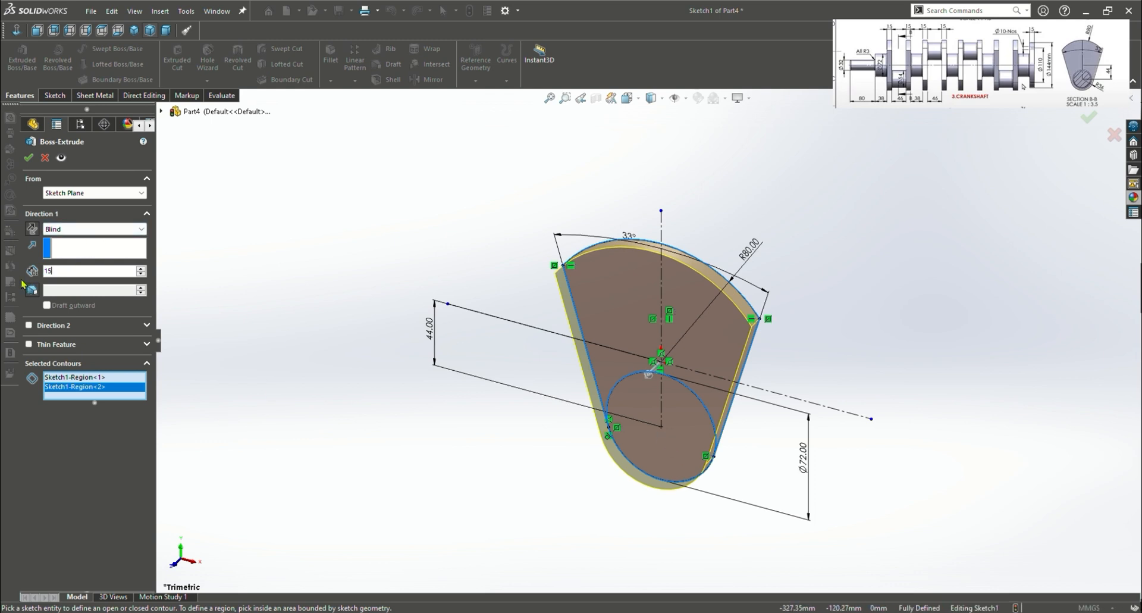
key("Return")
left_click(28, 158)
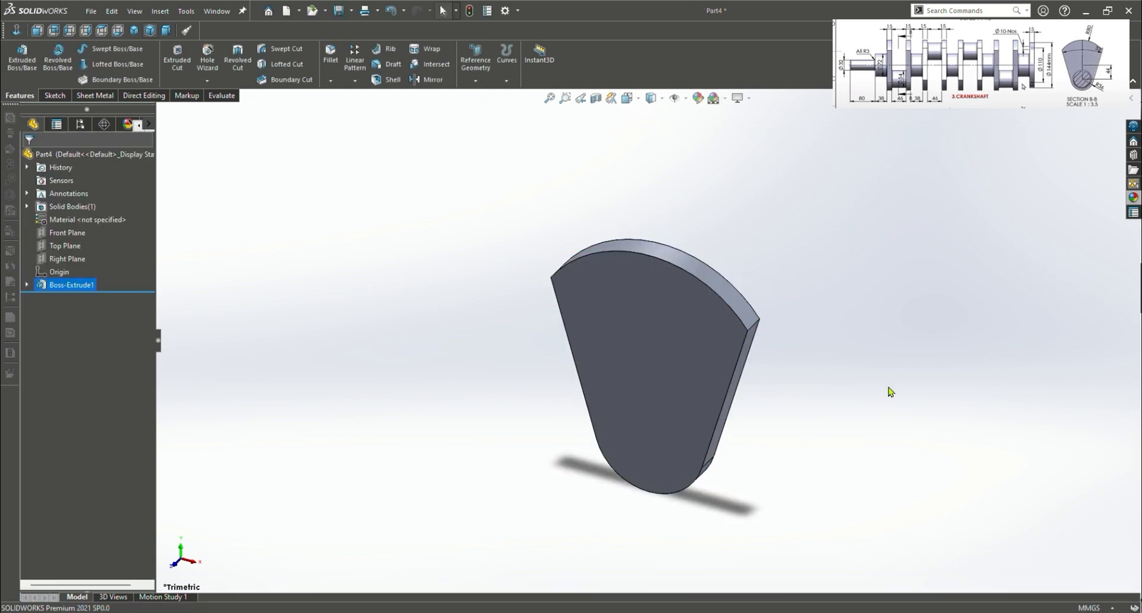
middle_click_drag(890, 403, 651, 343)
left_click(652, 341)
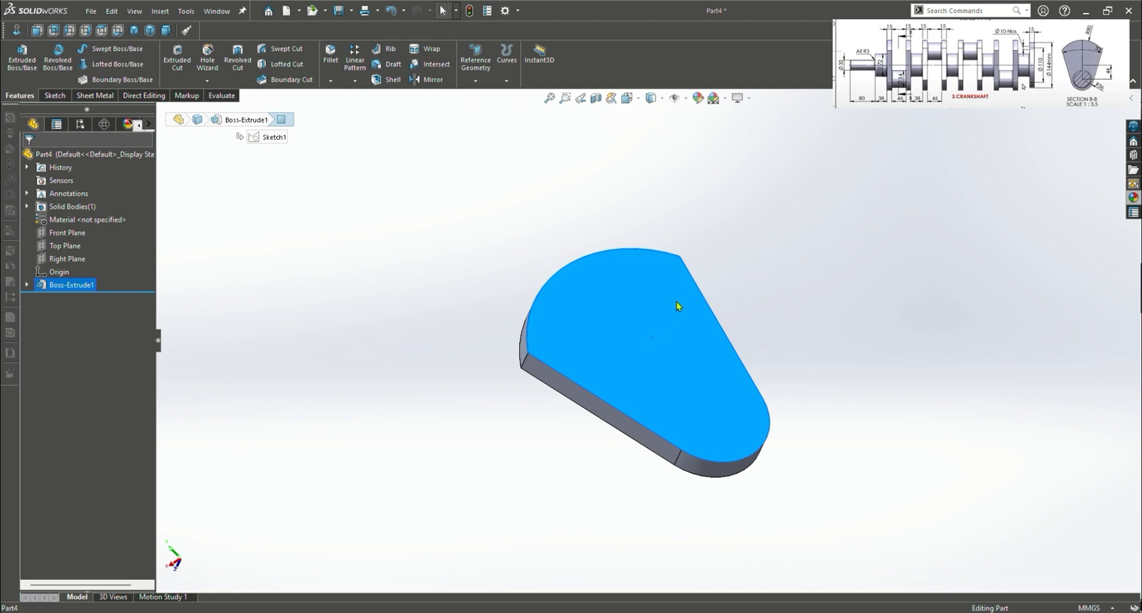
left_click(707, 291)
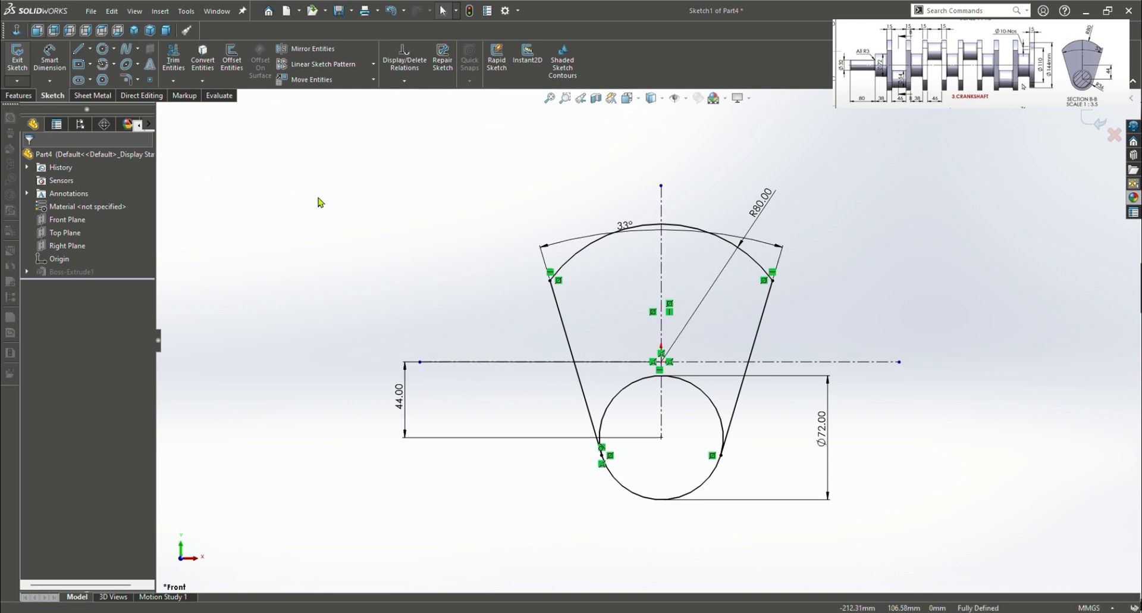
left_click(18, 62)
Review the web's profile sketch and its extrusion settings
mouse_move(391, 344)
middle_mouse_down()
mouse_move(474, 373)
mouse_move(811, 428)
middle_mouse_up()
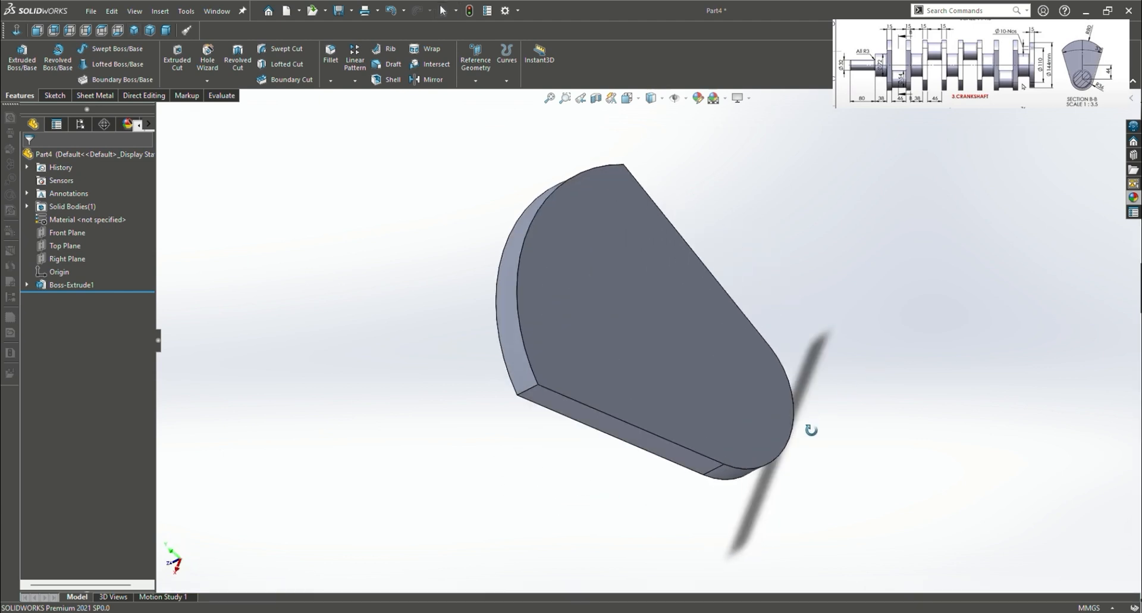
left_click(690, 367)
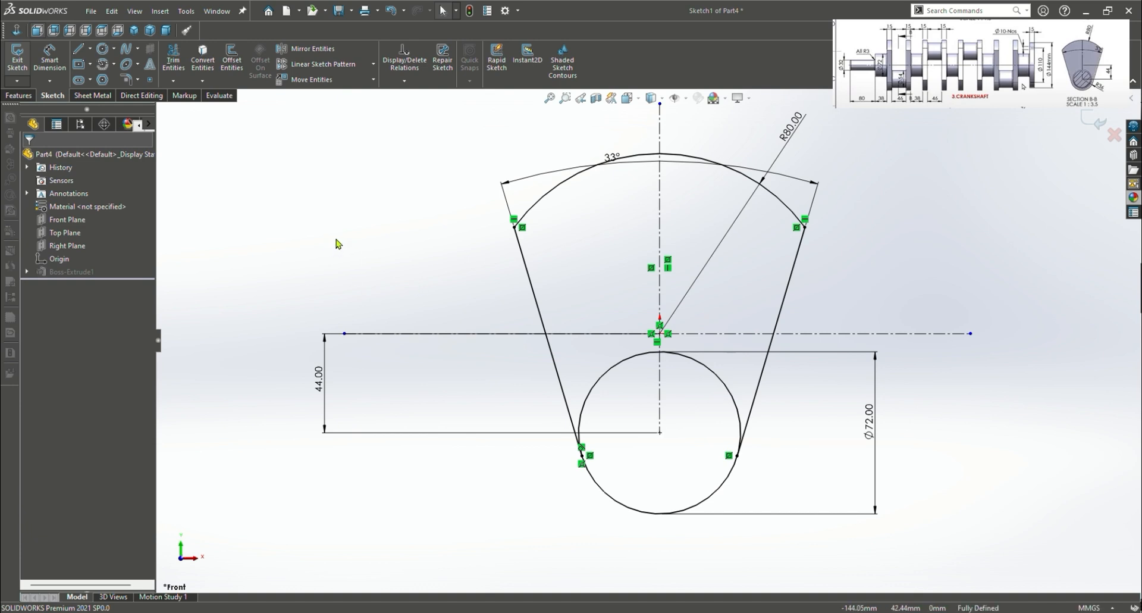
left_click(22, 67)
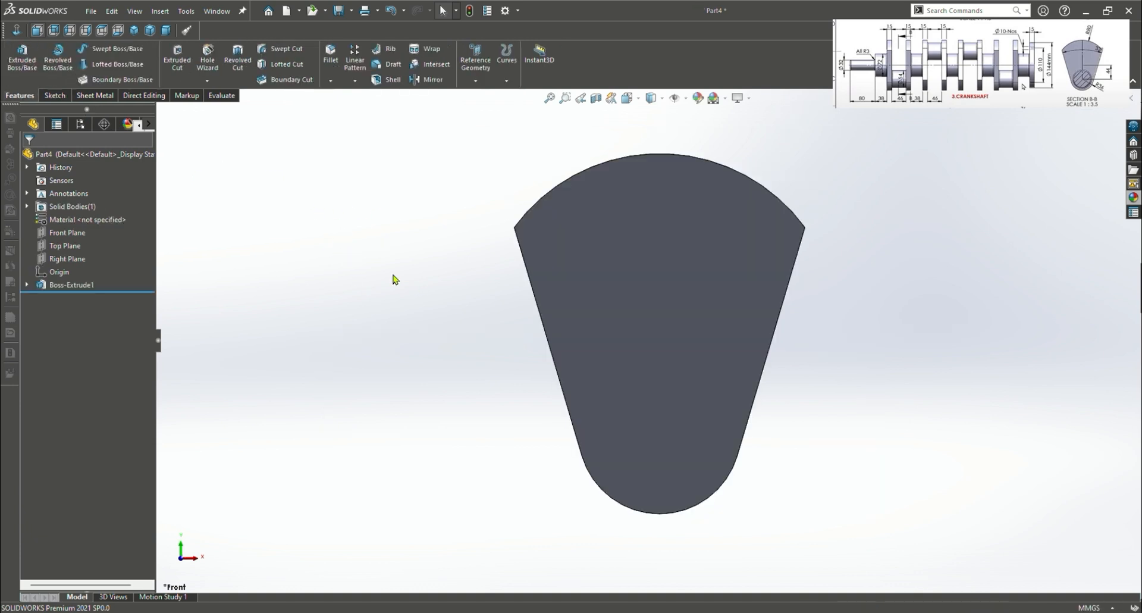
key("ctrl+7")
middle_click_drag(705, 298, 702, 318)
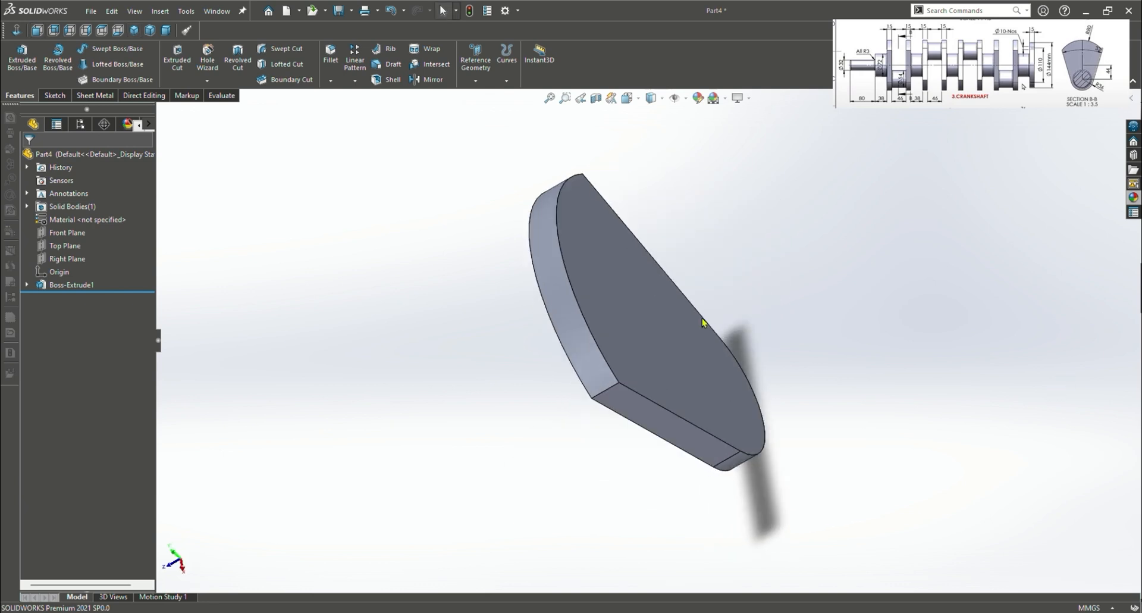
left_click(702, 319)
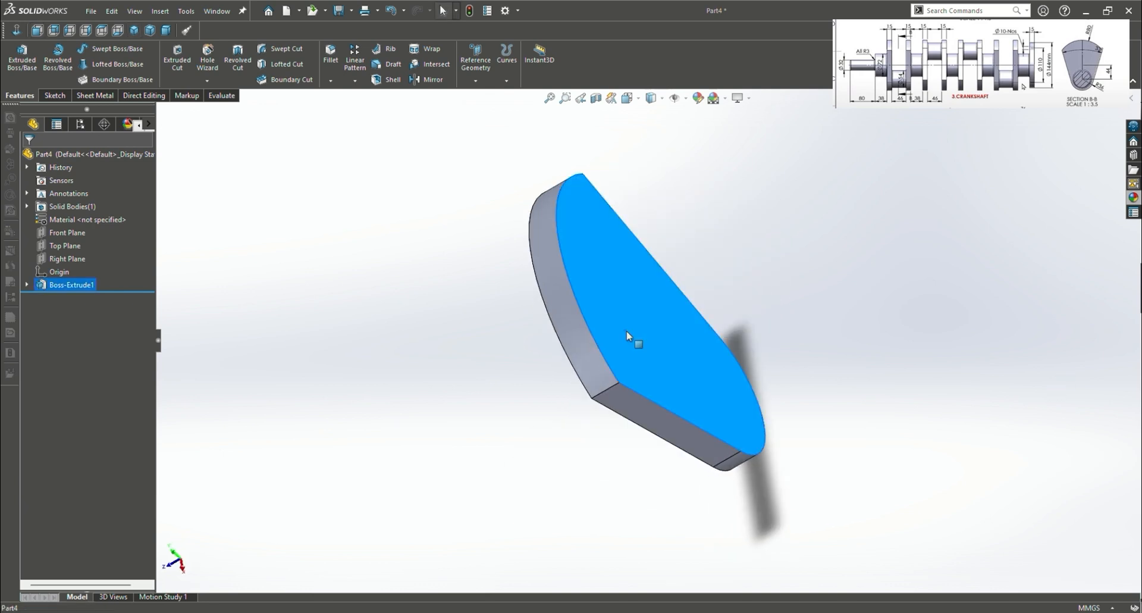
left_click(644, 299)
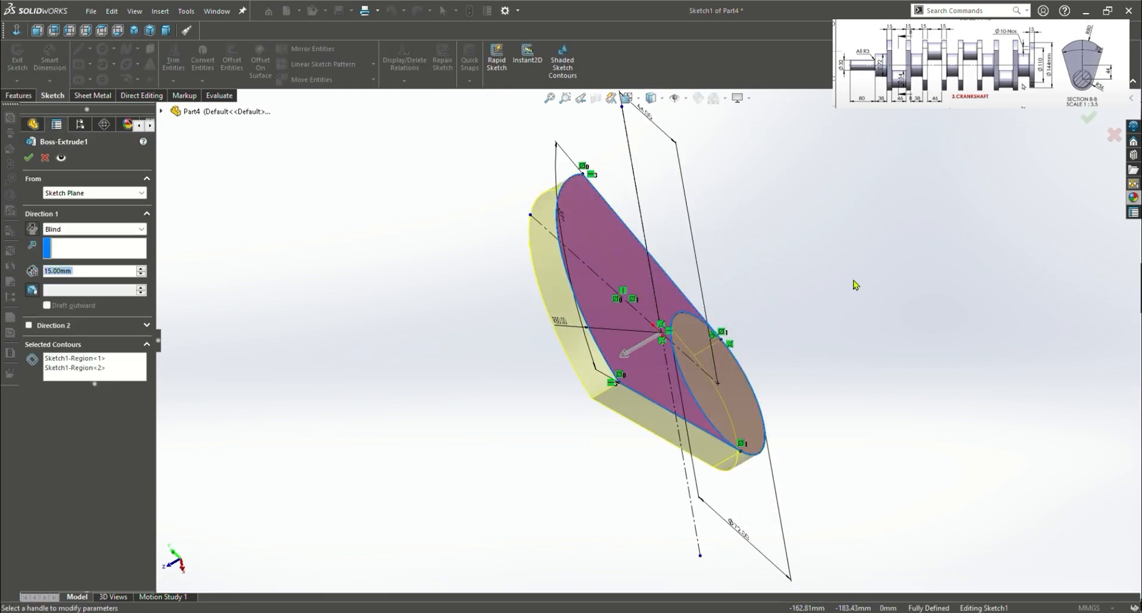
left_click(47, 160)
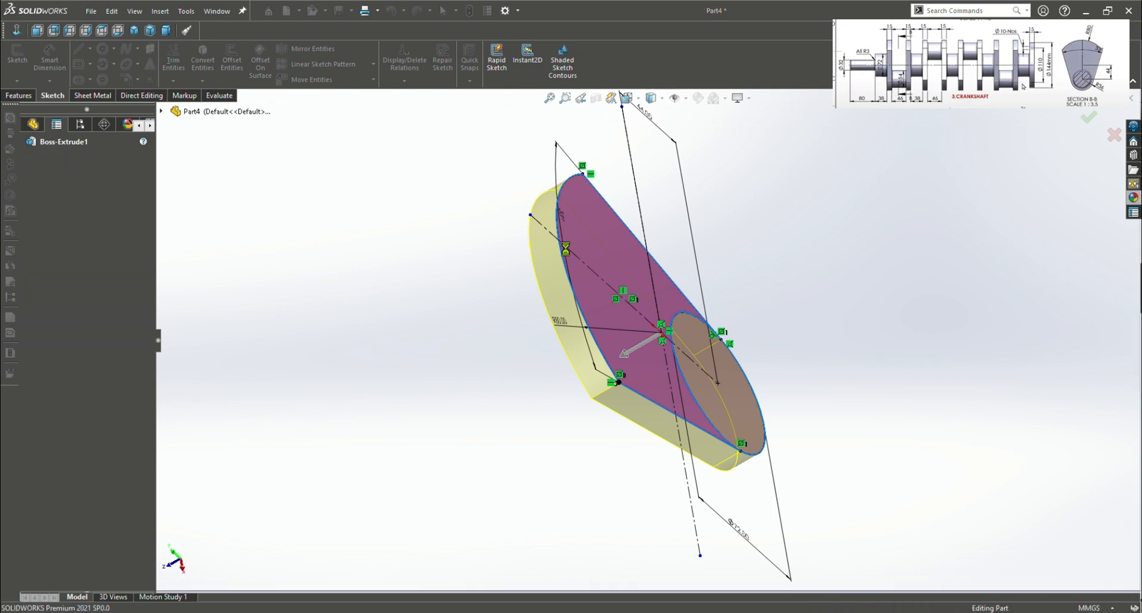
Start a sketch on the back face of the web
left_click(666, 251)
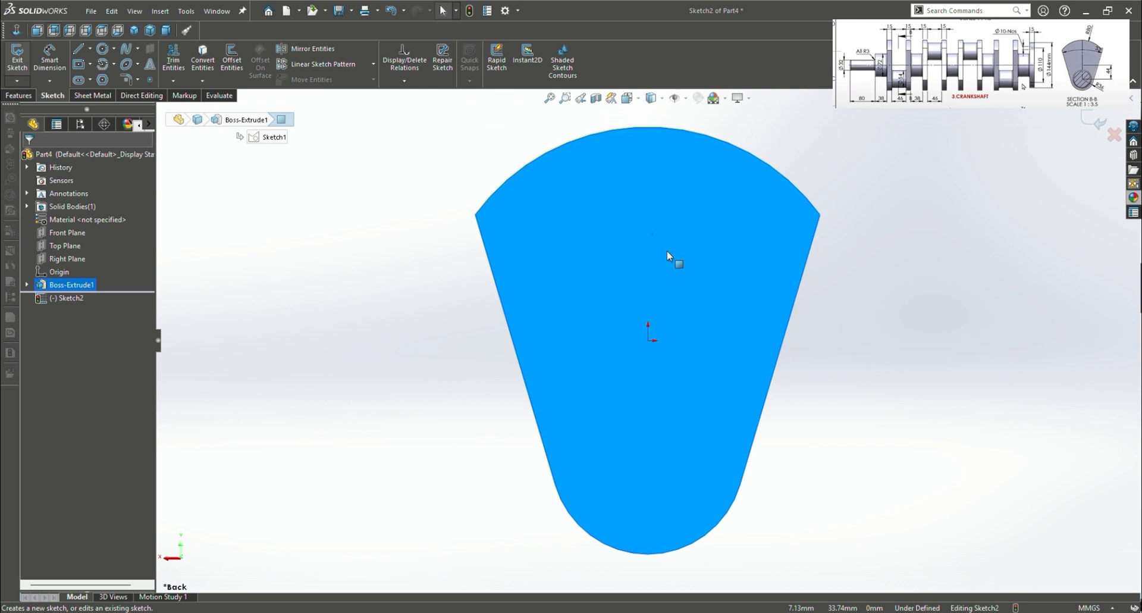
Try to draw a 54 mm diameter circle vertically below the origin near the web's narrow end
left_click(102, 50)
left_click(648, 476)
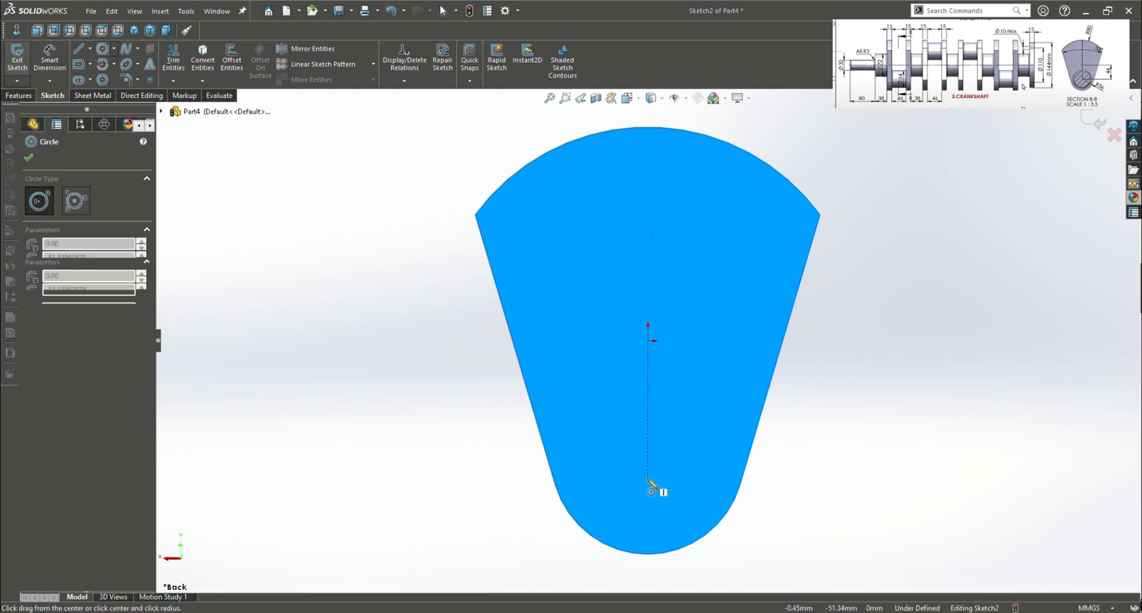
left_click(685, 441)
left_click(50, 56)
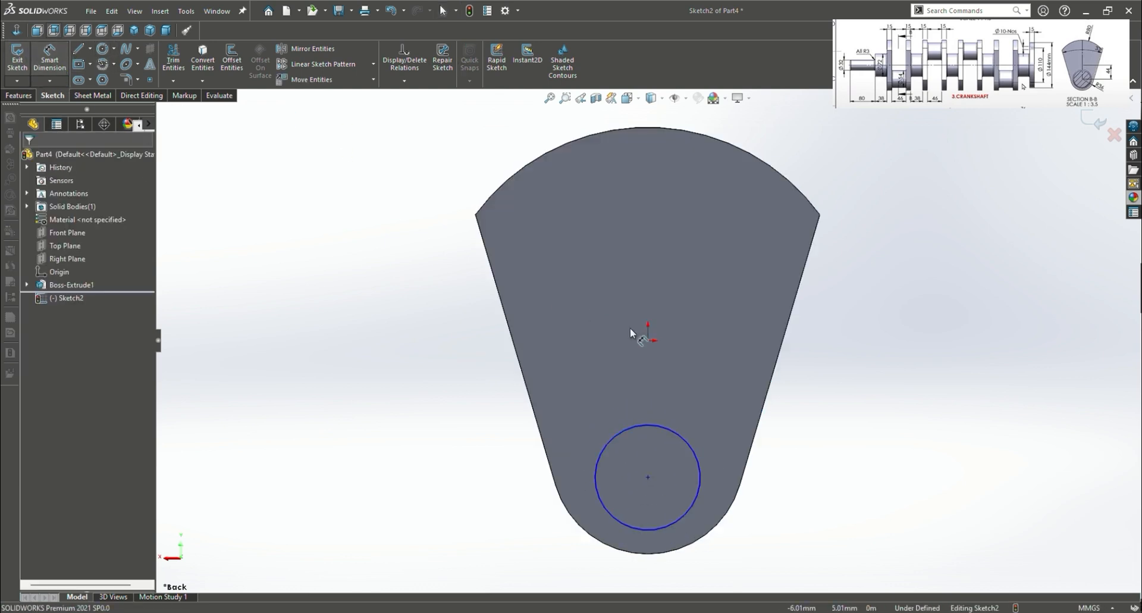
left_click(653, 424)
left_click(890, 460)
type("54")
key("Return")
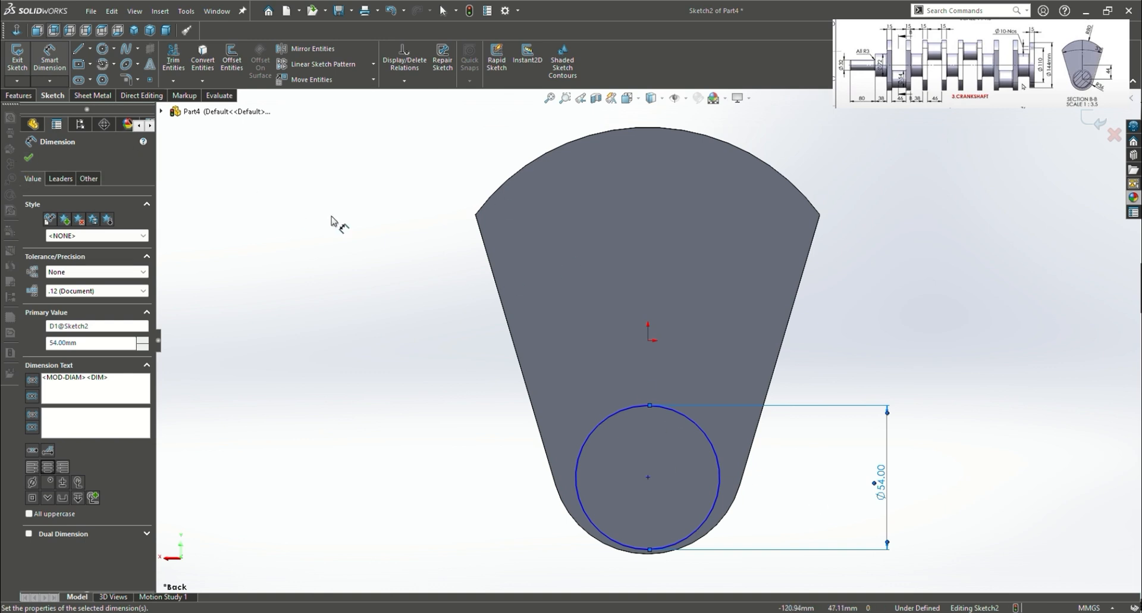
Undo the circle and its diameter dimension in the back-face sketch
left_click(296, 256)
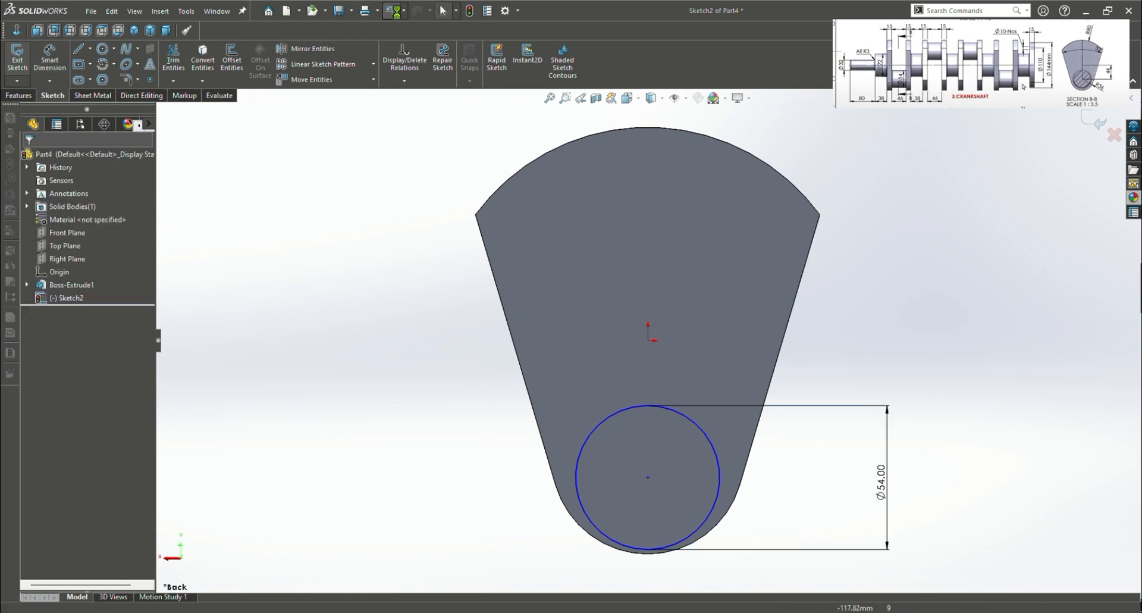
left_click(391, 10)
left_click(391, 10)
left_click(391, 10)
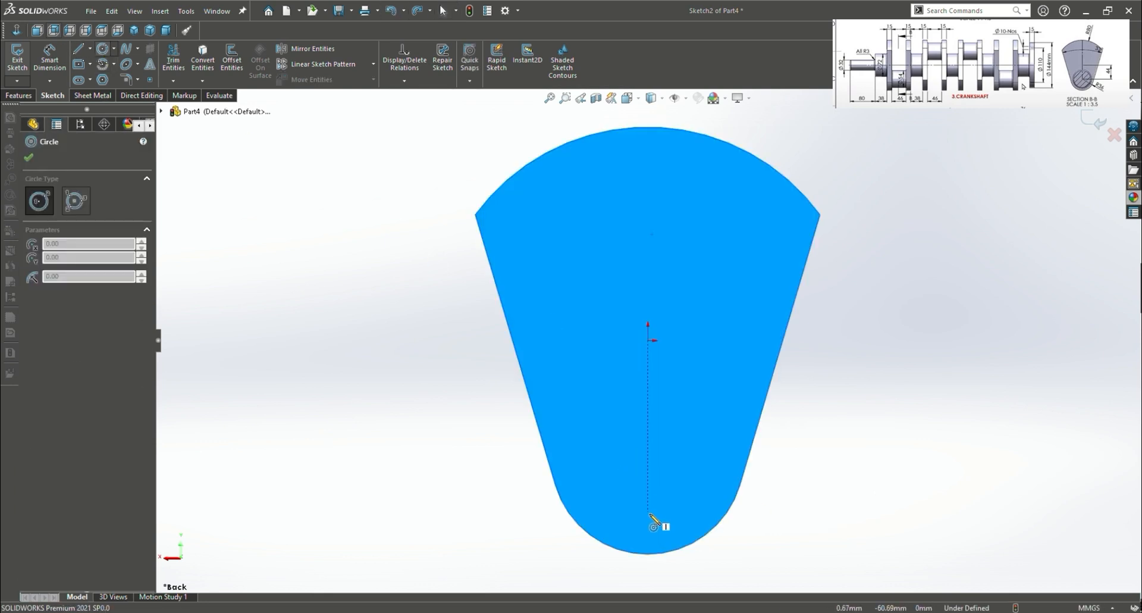
Draw a circle concentric with the web's rounded narrow end and dimension its diameter to 54 mm
left_click_drag(647, 457, 712, 431)
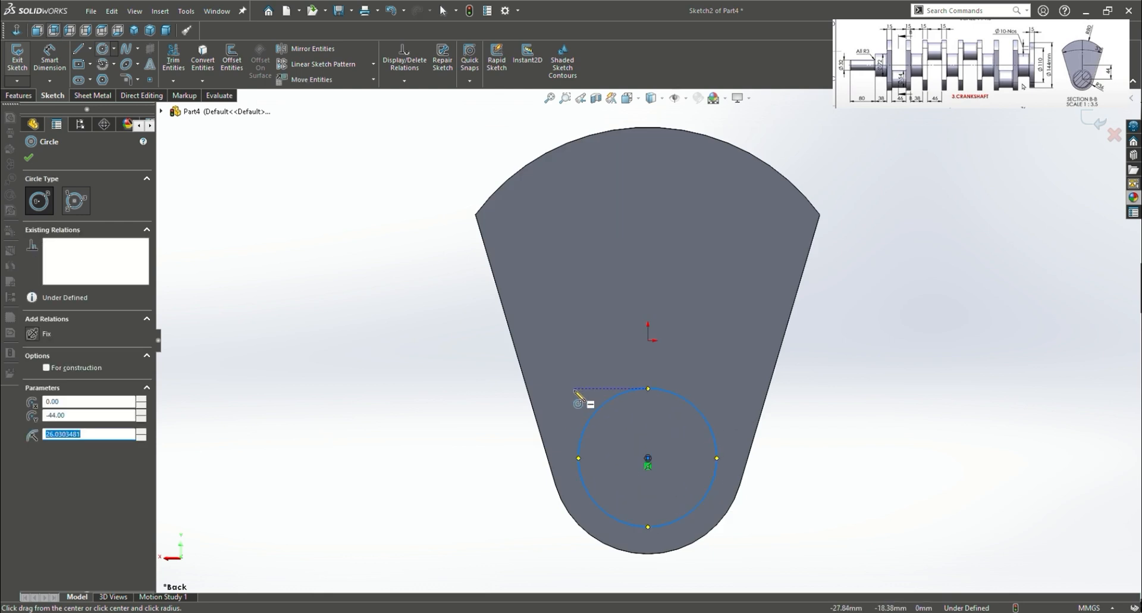
left_click(49, 57)
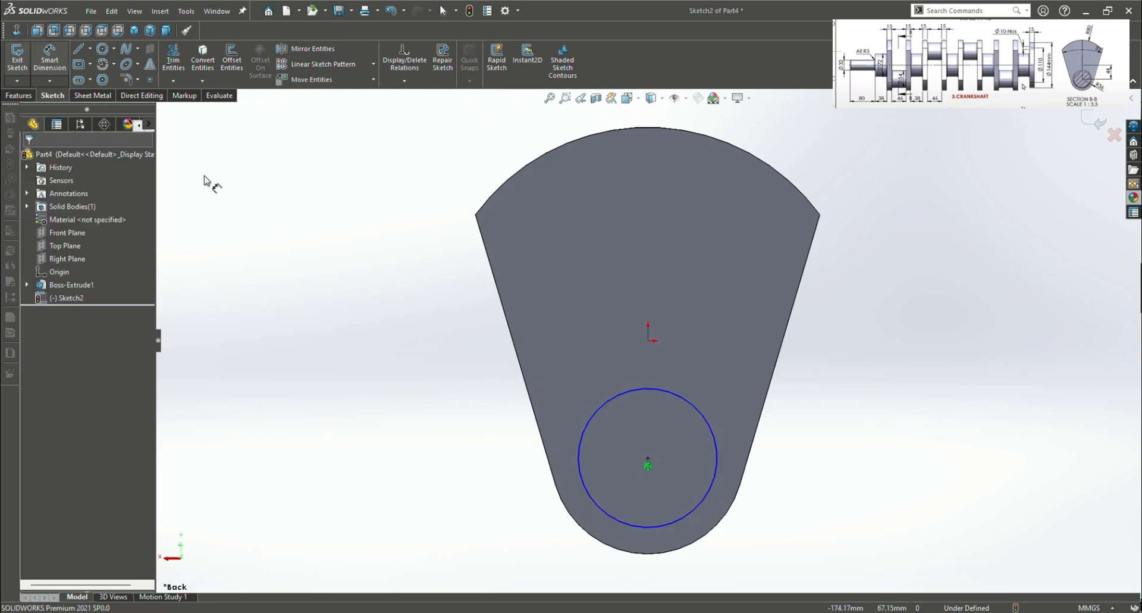
left_click(714, 475)
left_click(879, 453)
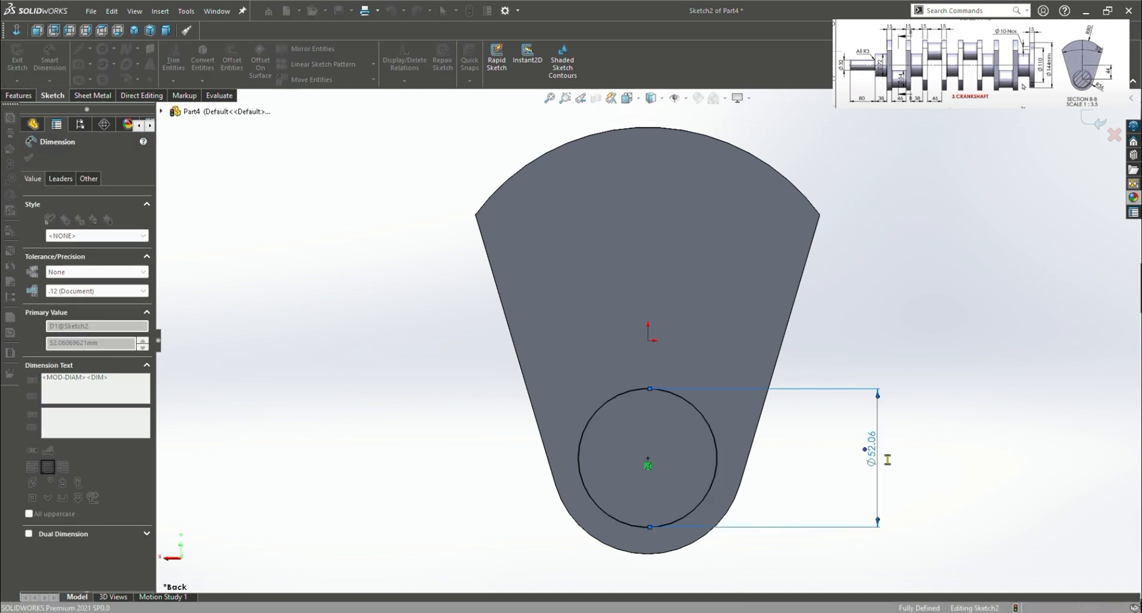
type("54")
key("Return")
Extrude the 54 mm circle as a blind 46 mm boss merged with the web to form the crankpin
left_click(18, 95)
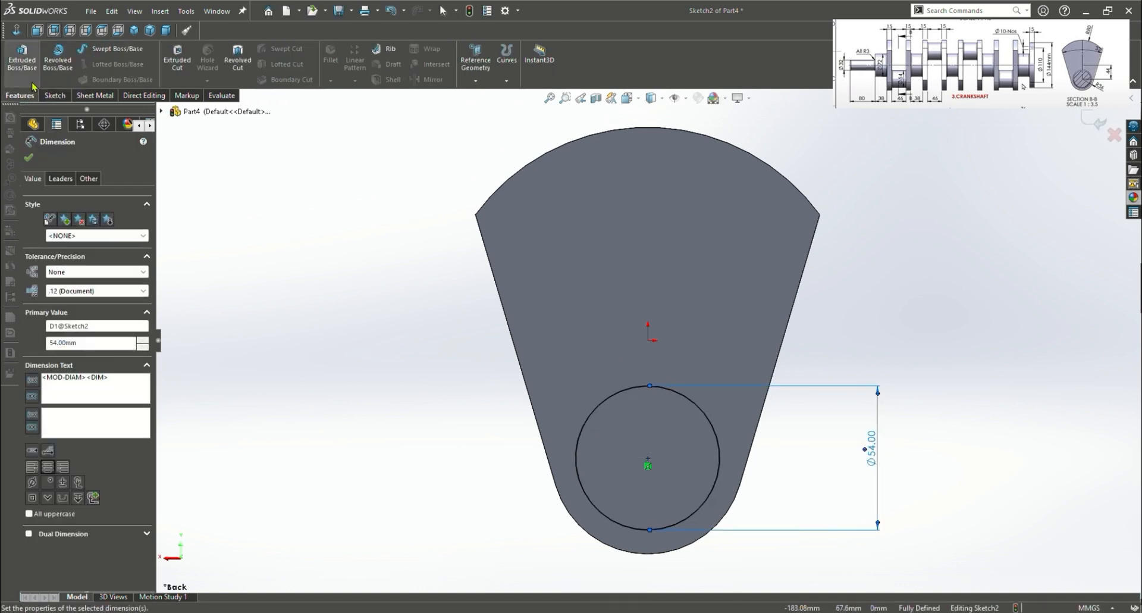
left_click(22, 57)
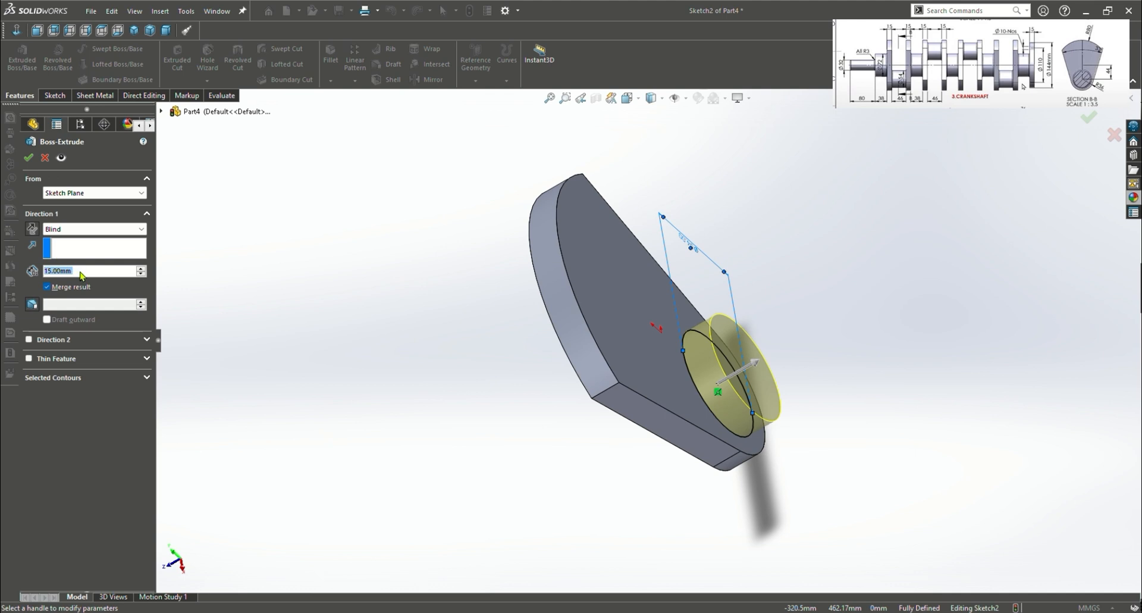
type("46")
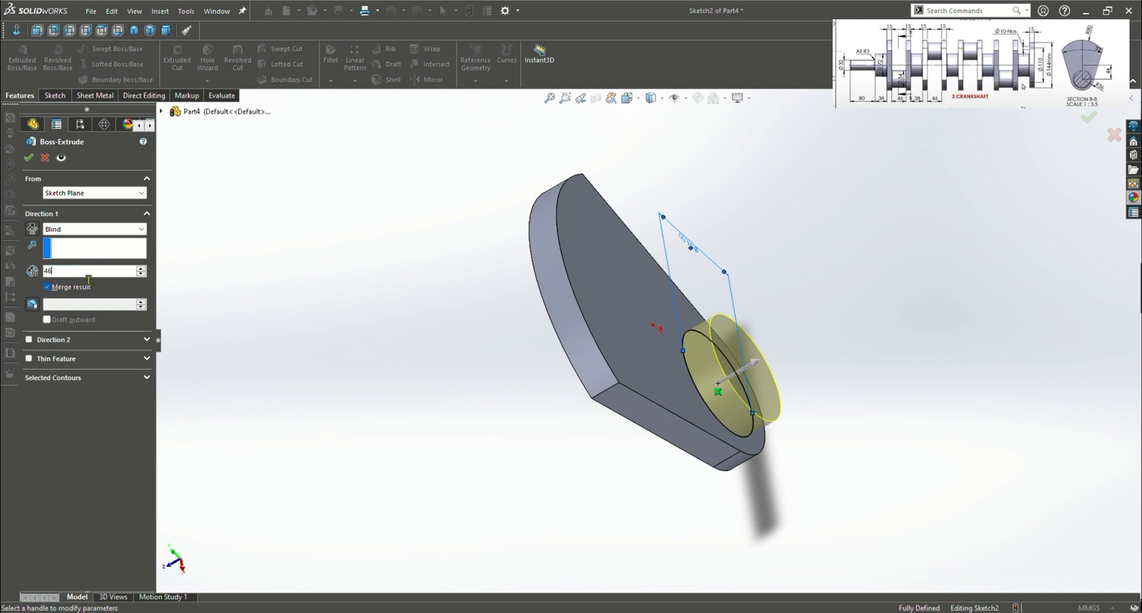
key("Return")
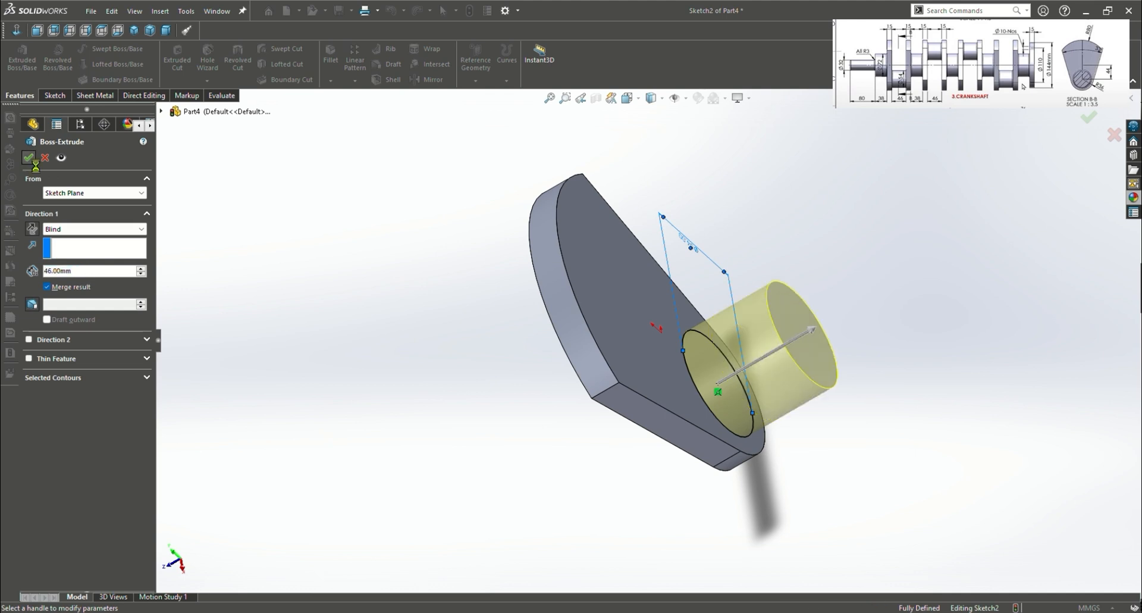
left_click(28, 157)
Start a sketch on the web's front face and draw a circle about 66 mm in diameter centred on the origin
key("ctrl+7")
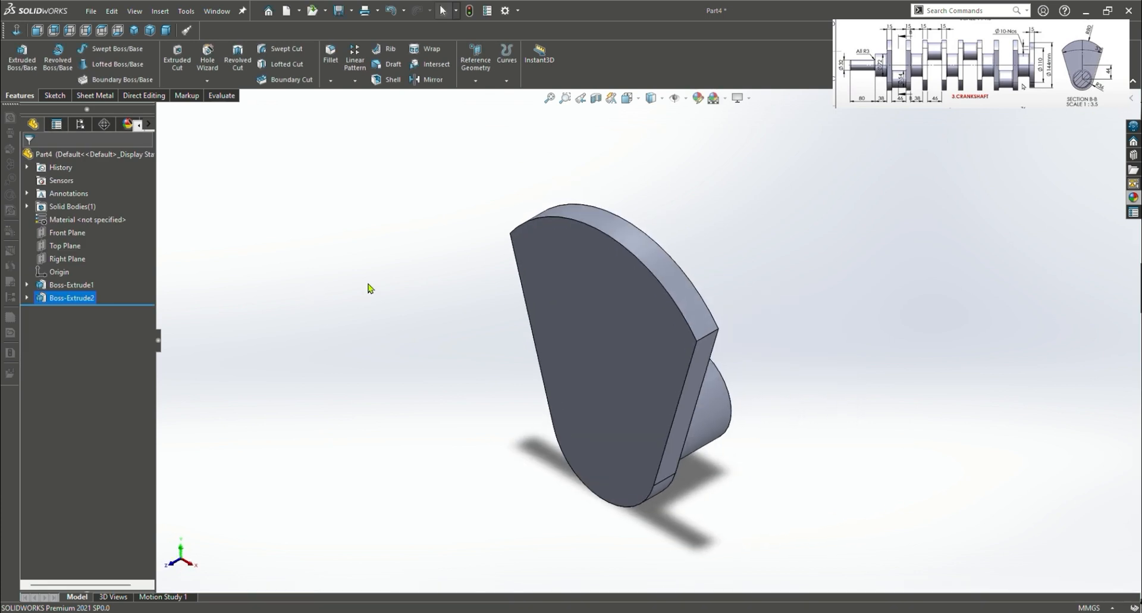
left_click(592, 366)
left_click(646, 340)
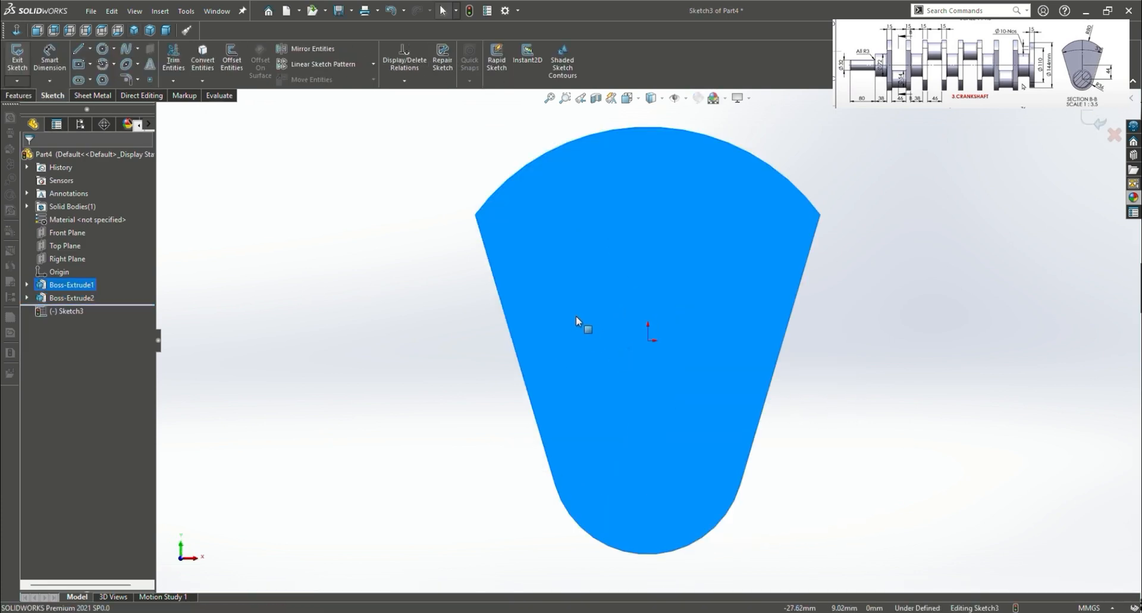
left_click(104, 51)
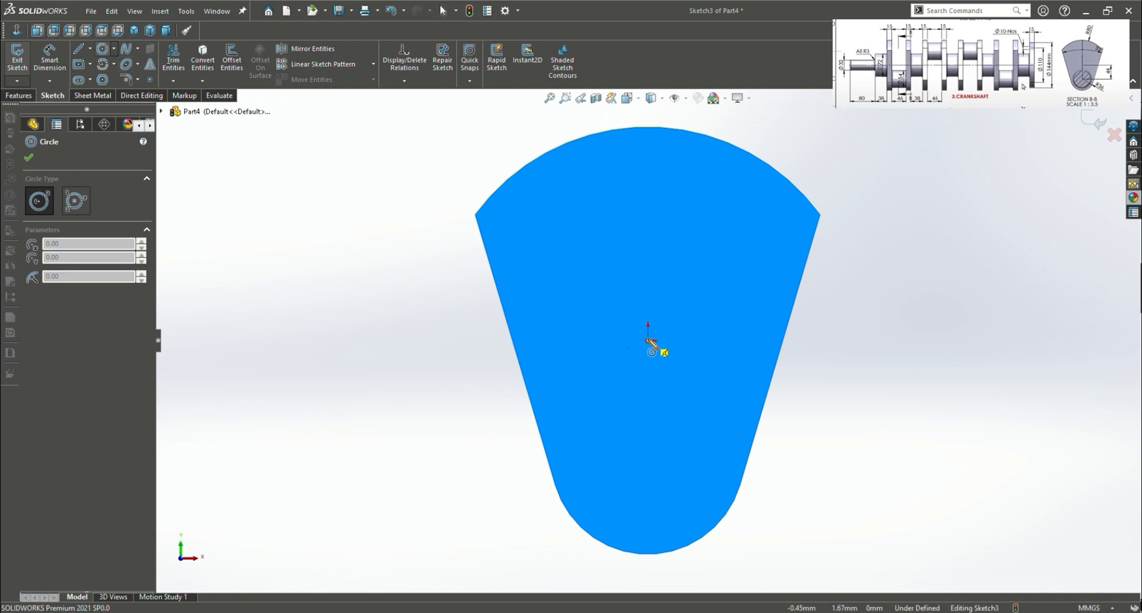
left_click(648, 340)
left_click(731, 312)
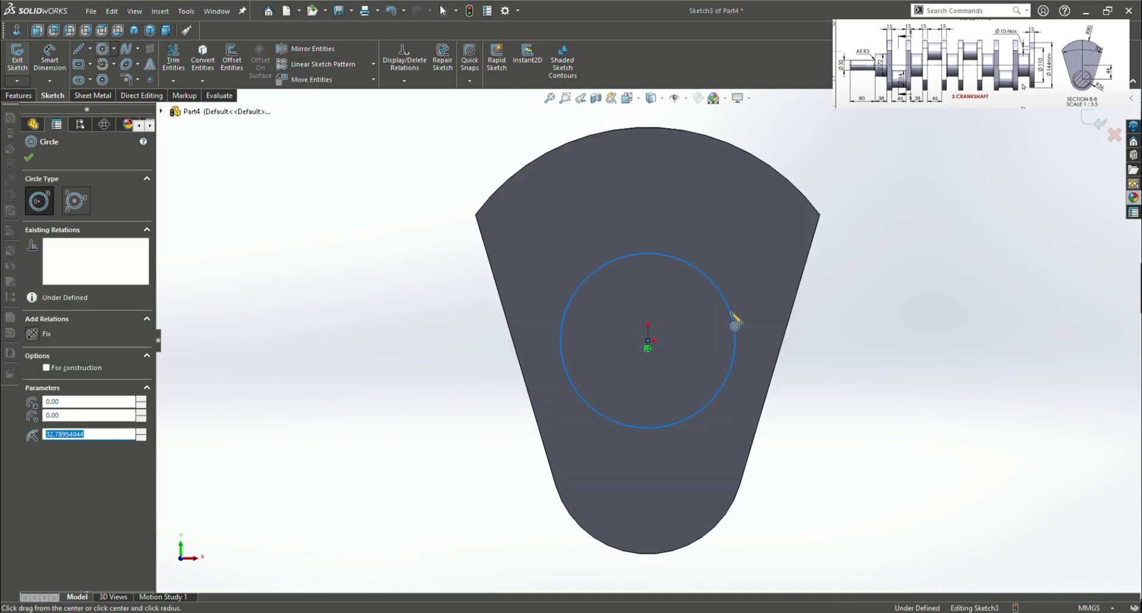
Dimension the diameter of the front-face circle to 72 mm
left_click(50, 57)
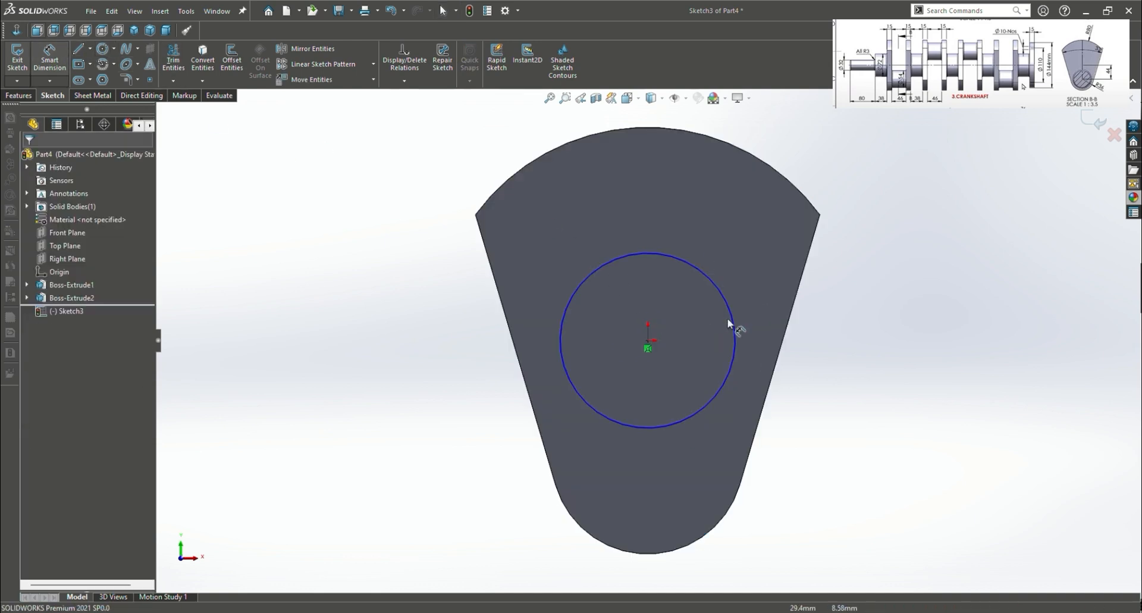
left_click(734, 324)
left_click(964, 336)
type("72")
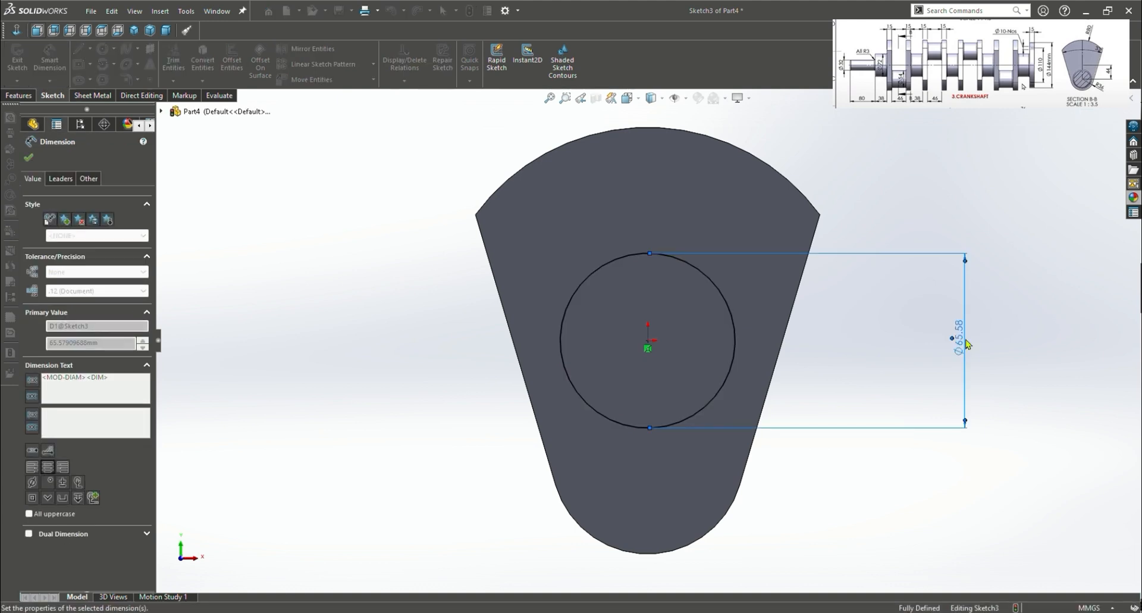
key("Return")
Extrude the 72 mm circle as a blind 38 mm boss merged with the web
left_click(18, 95)
left_click(22, 60)
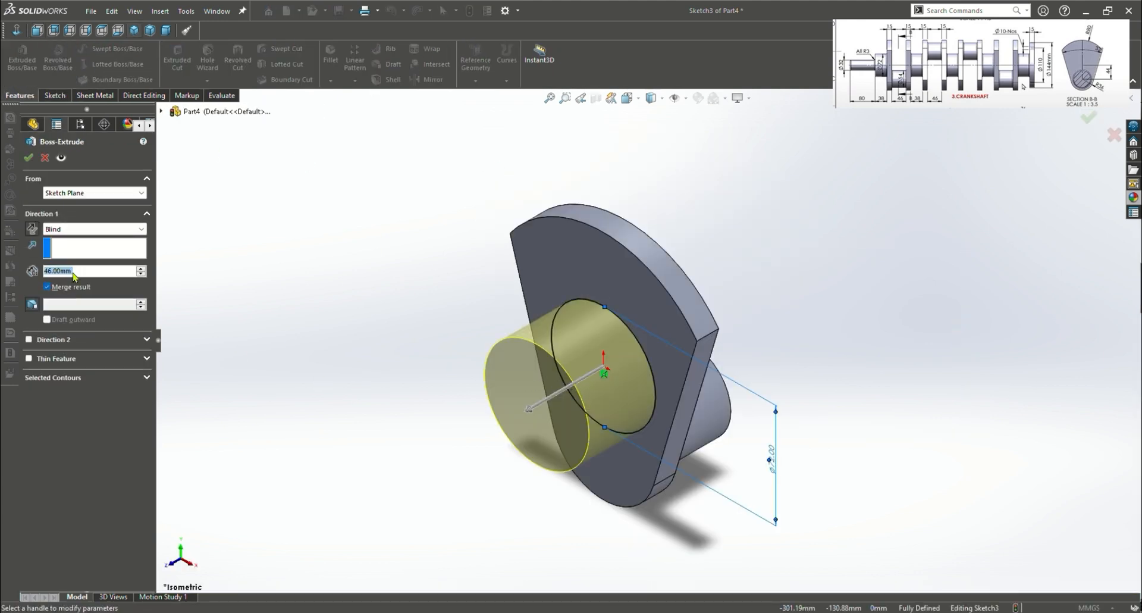
type("38")
key("Return")
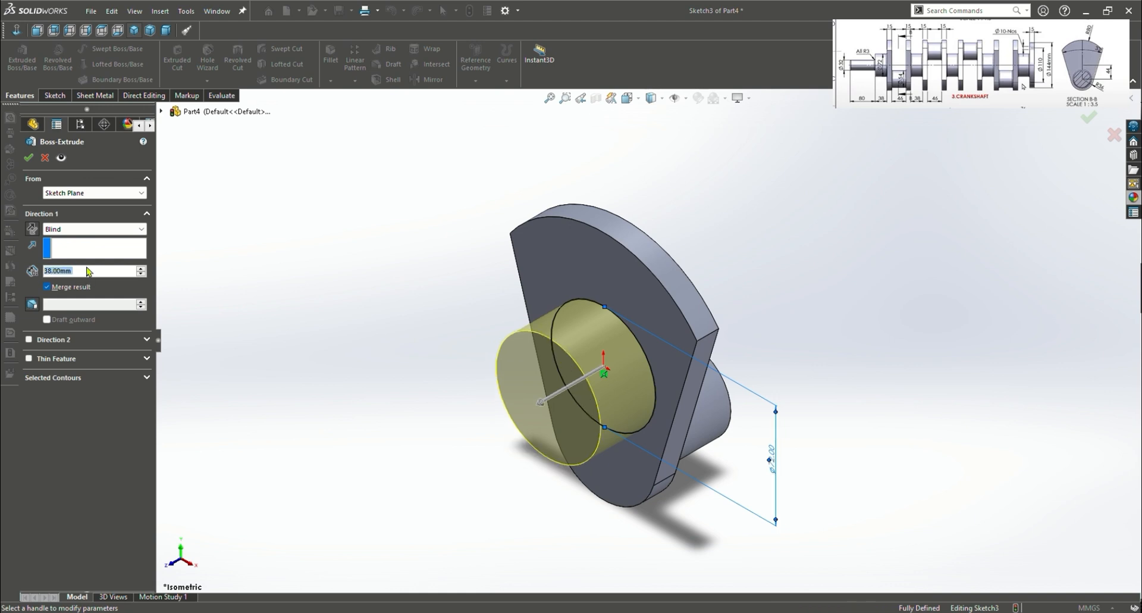
left_click(28, 158)
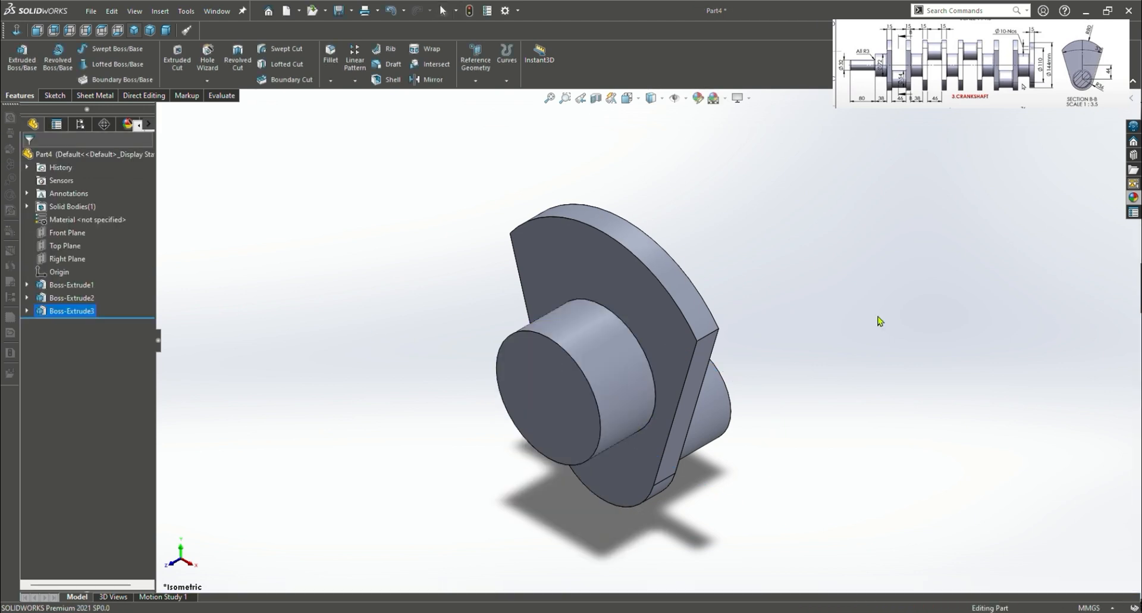
Create a mid reference plane between the crankpin's free end face and the web's back face
middle_click_drag(877, 319, 555, 467)
key("ctrl+7")
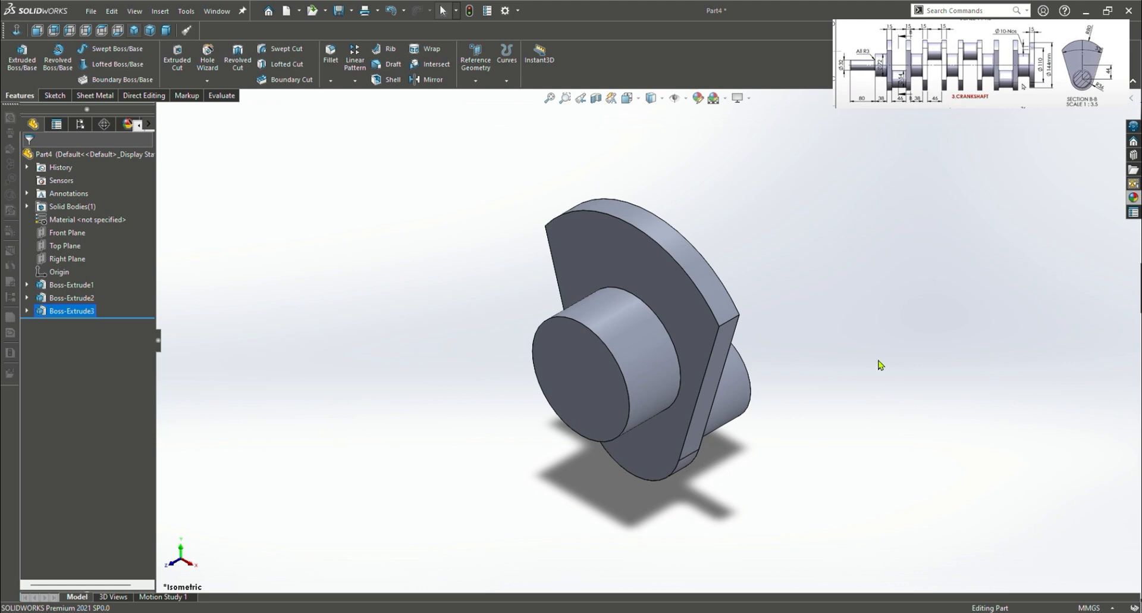
left_click(480, 74)
middle_click_drag(657, 266, 764, 335)
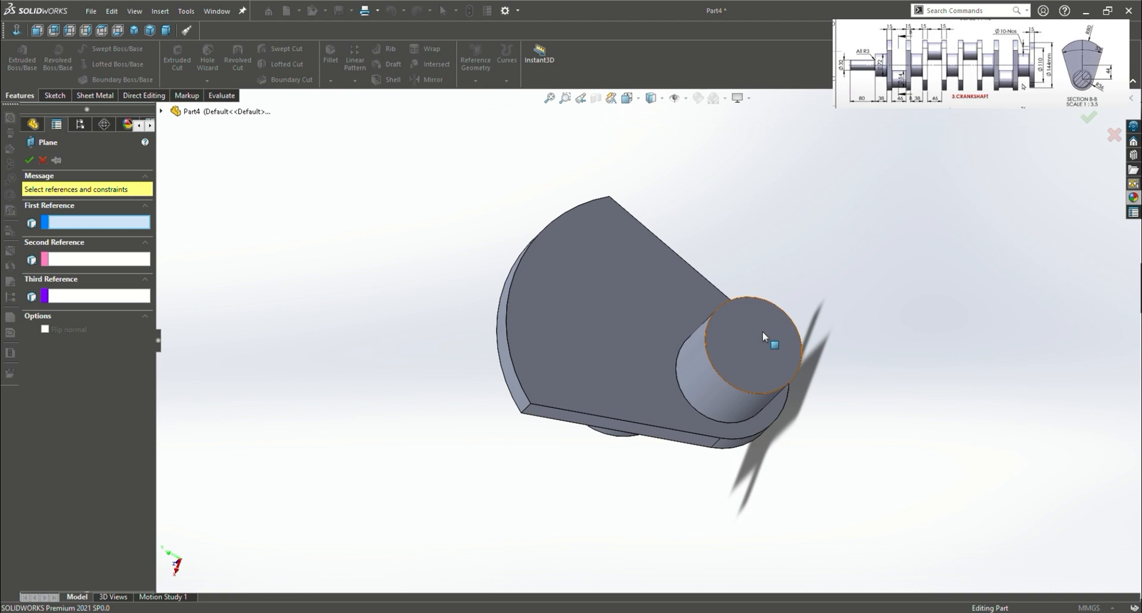
left_click(762, 331)
left_click(657, 326)
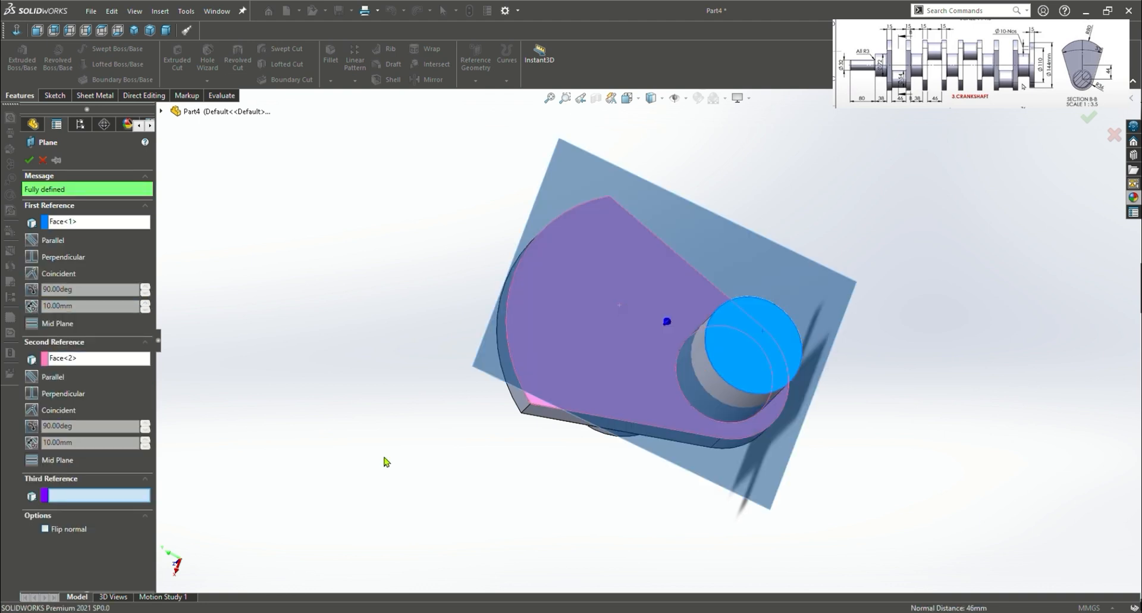
middle_click_drag(387, 461, 394, 357)
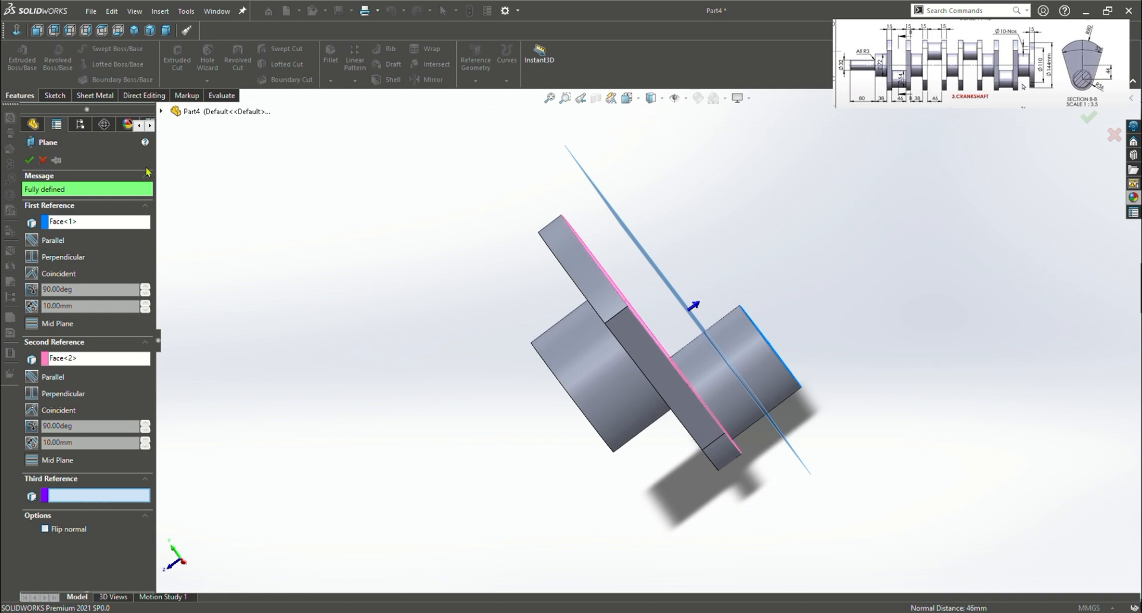
left_click(28, 160)
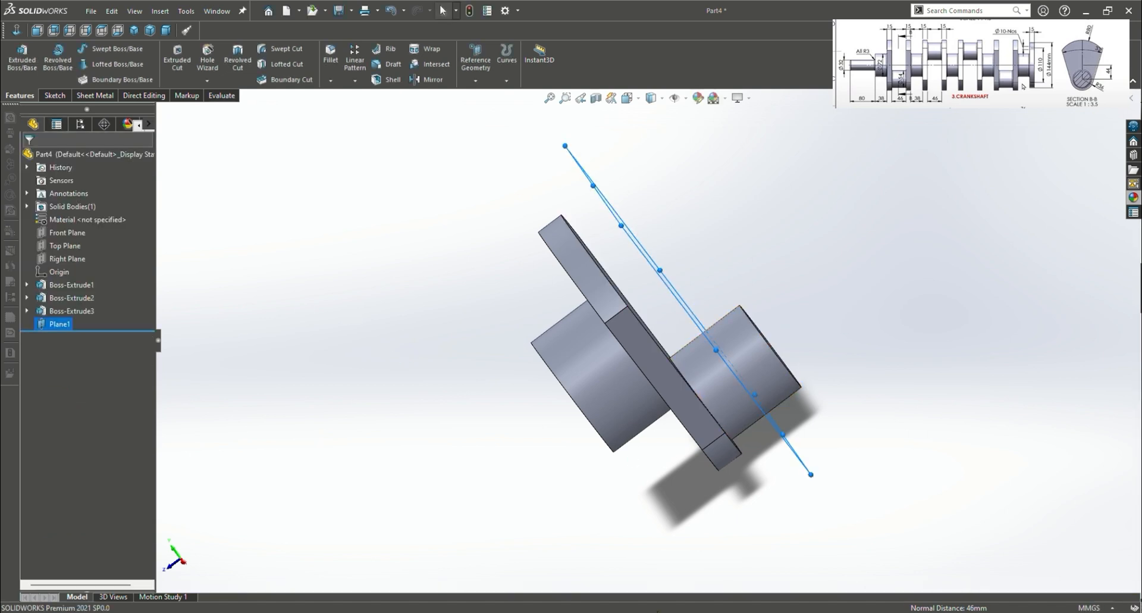
left_click(135, 30)
middle_click_drag(714, 381, 989, 513)
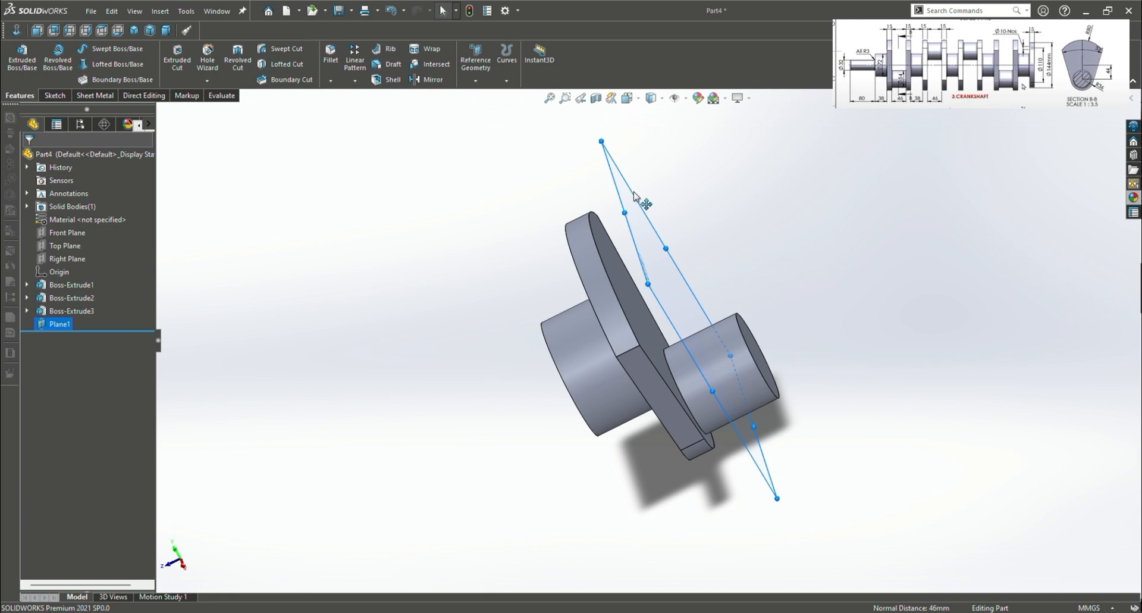
Mirror the 72 mm journal boss and the web about the mid-plane through the crankpin
left_click(426, 79)
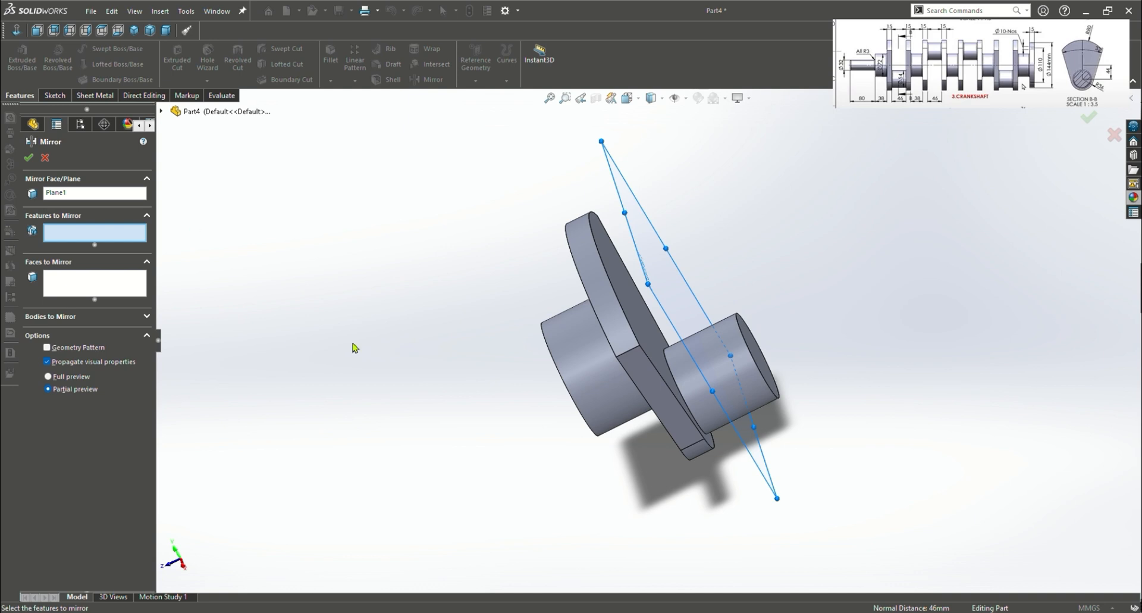
left_click(612, 386)
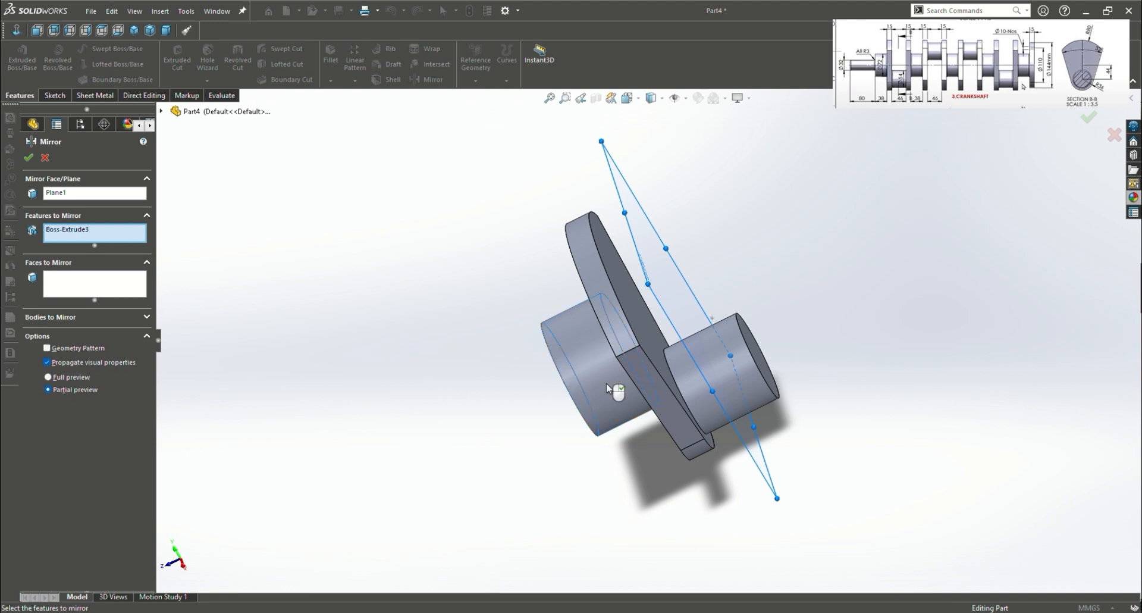
left_click(670, 408)
mouse_move(433, 426)
middle_mouse_down()
mouse_move(446, 333)
mouse_move(273, 410)
mouse_move(464, 416)
mouse_move(440, 420)
middle_mouse_up()
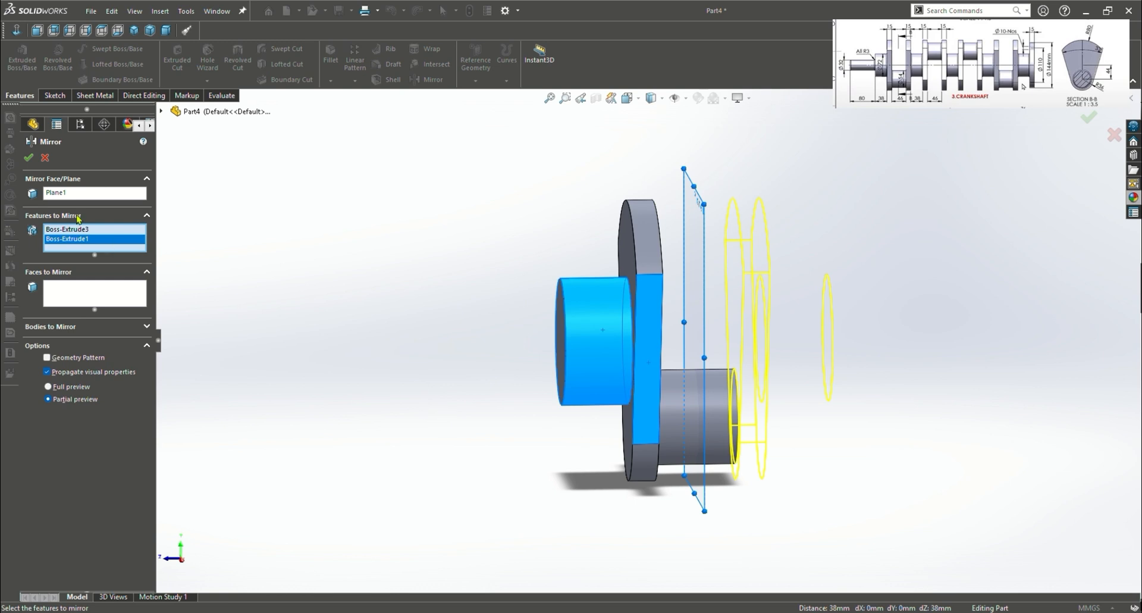
left_click(28, 157)
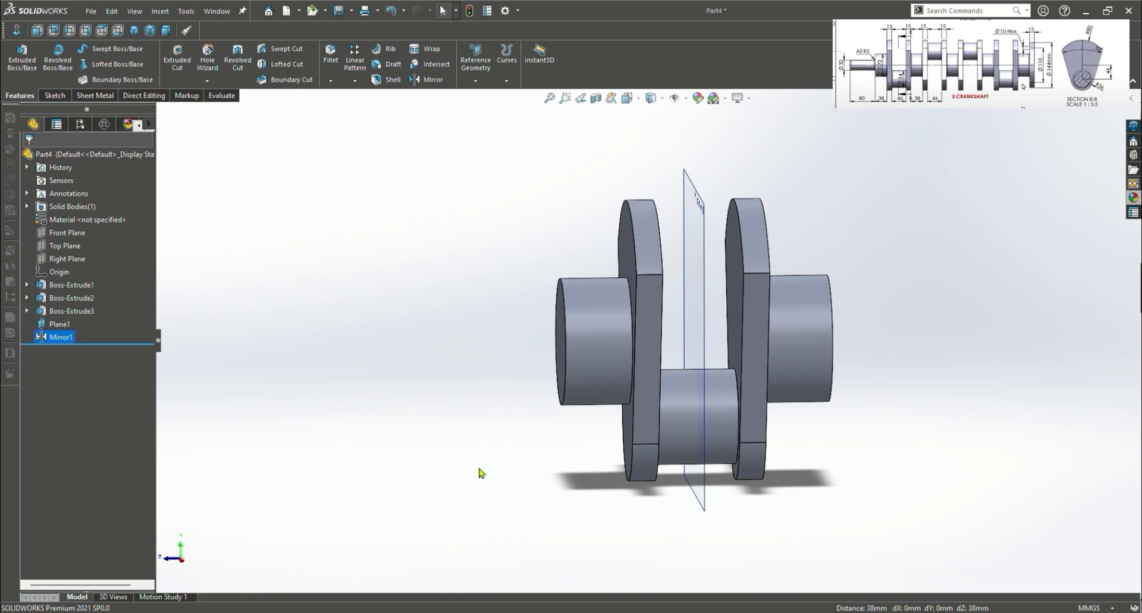
Hide the mid-plane through the crankpin
middle_click_drag(480, 470, 491, 529)
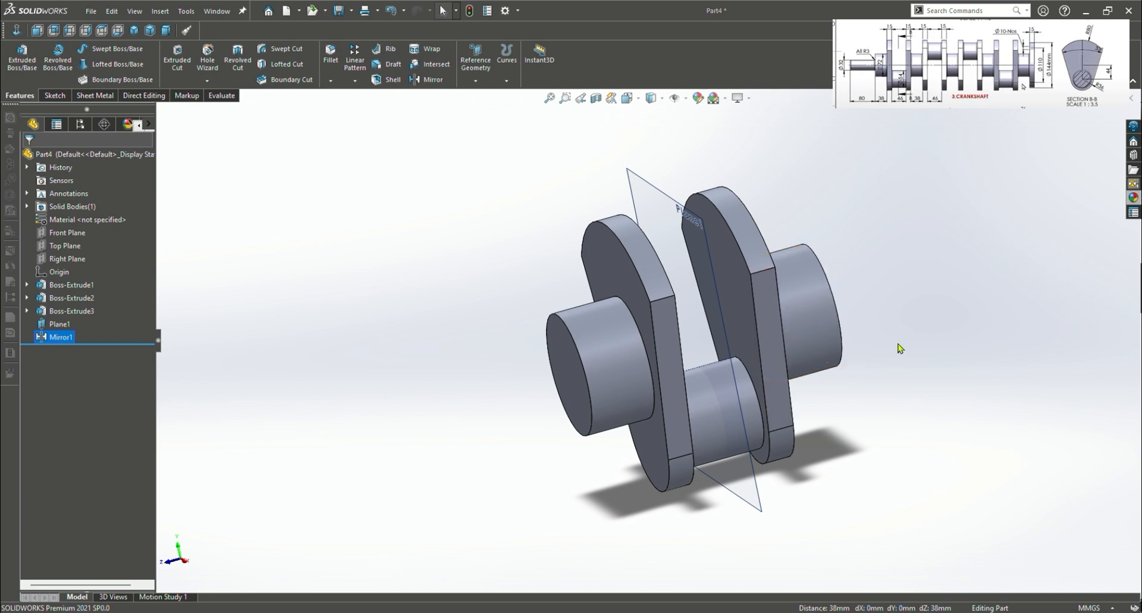
key("ctrl+7")
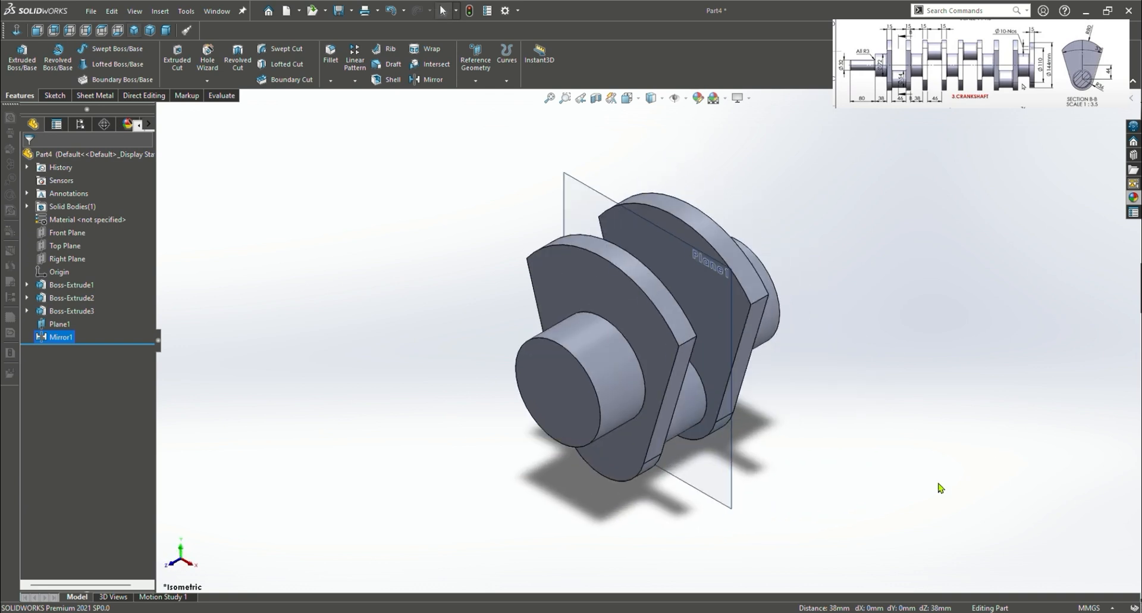
left_click(150, 31)
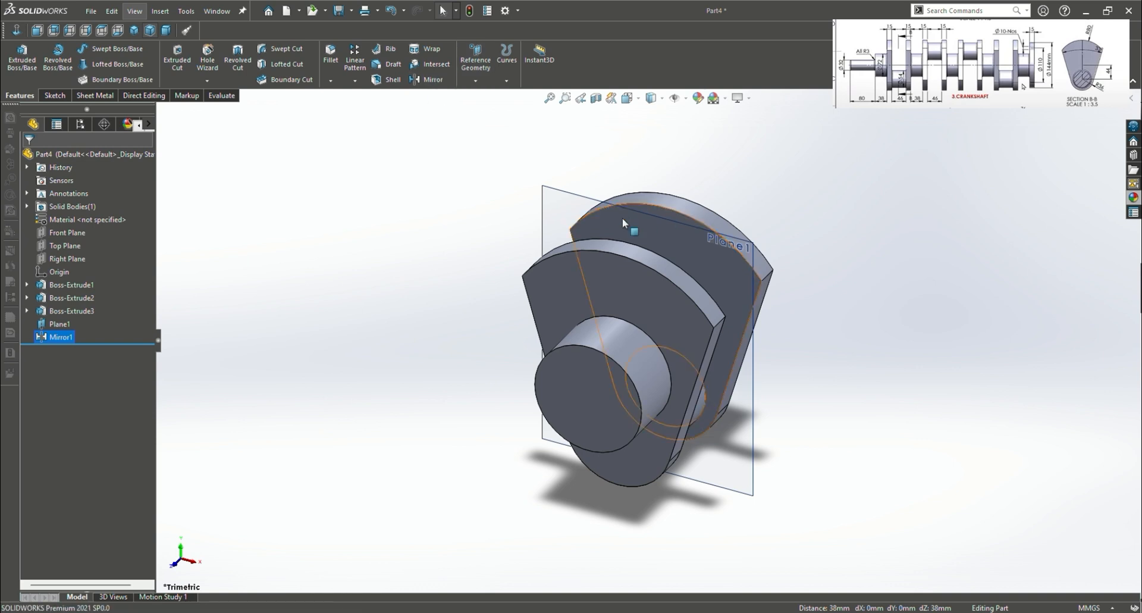
middle_click_drag(1037, 358, 553, 172)
left_click(555, 226)
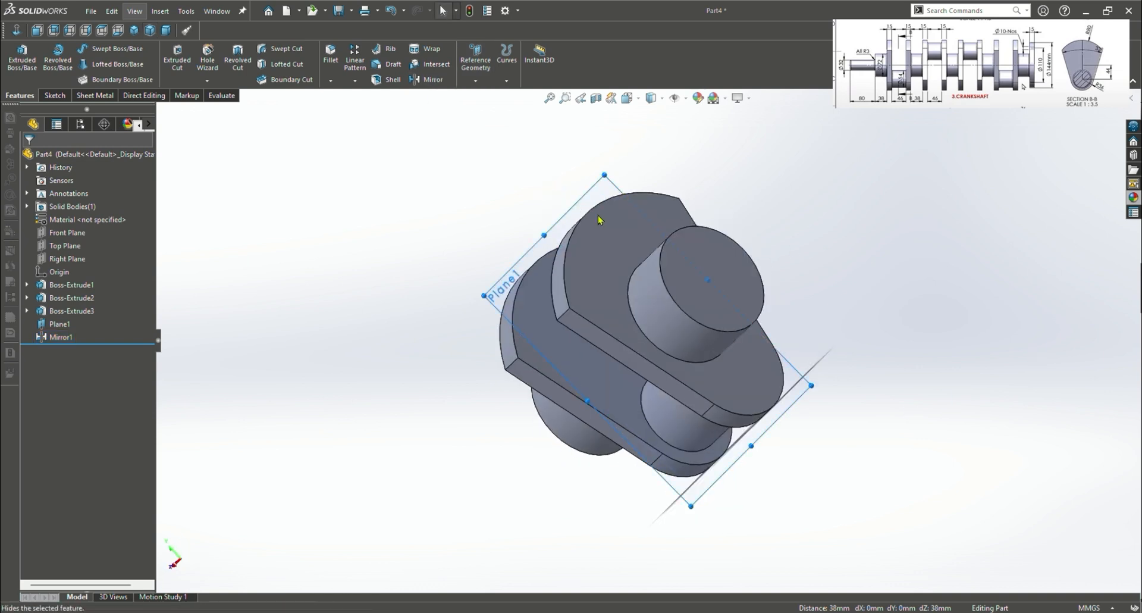
left_click(600, 219)
Create a mid reference plane between the mirrored journal's free end face and the outer face of its web
middle_click_drag(354, 334, 390, 335)
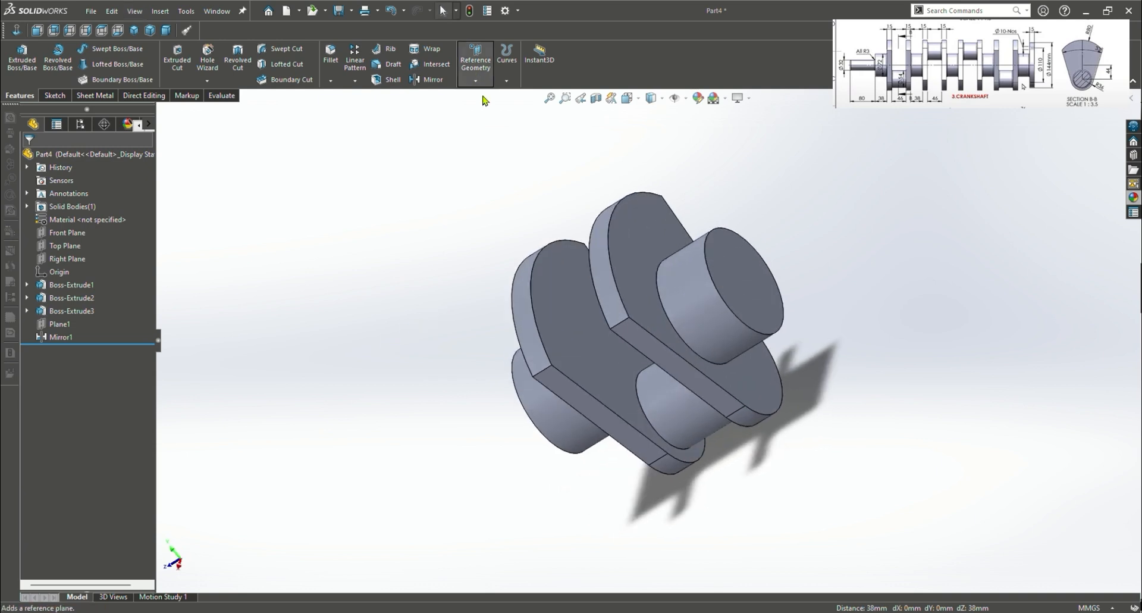
left_click(475, 58)
left_click(741, 272)
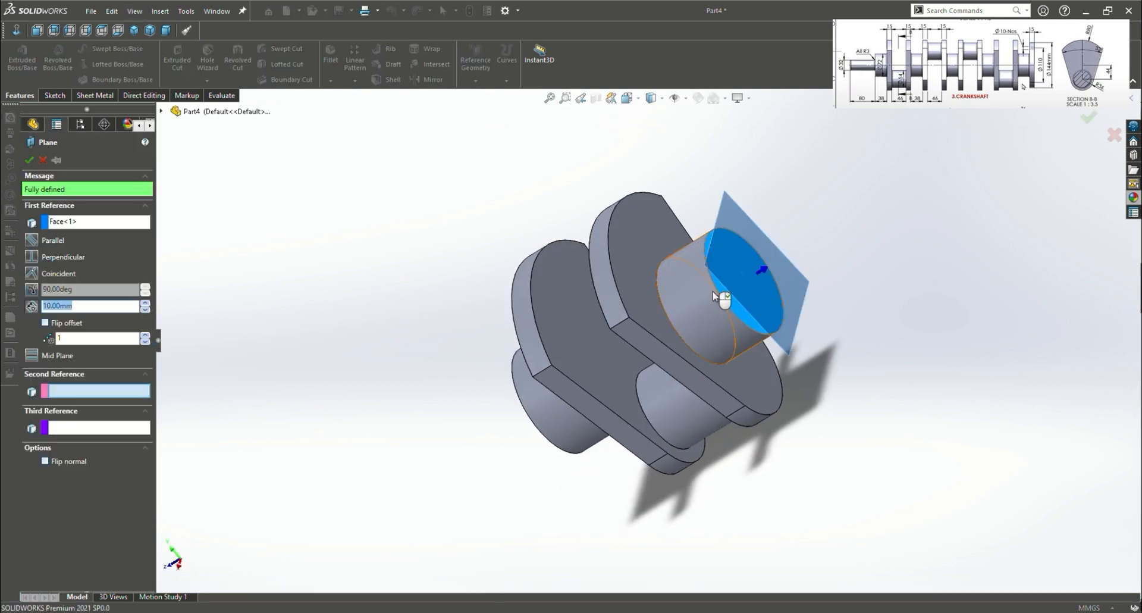
left_click(646, 293)
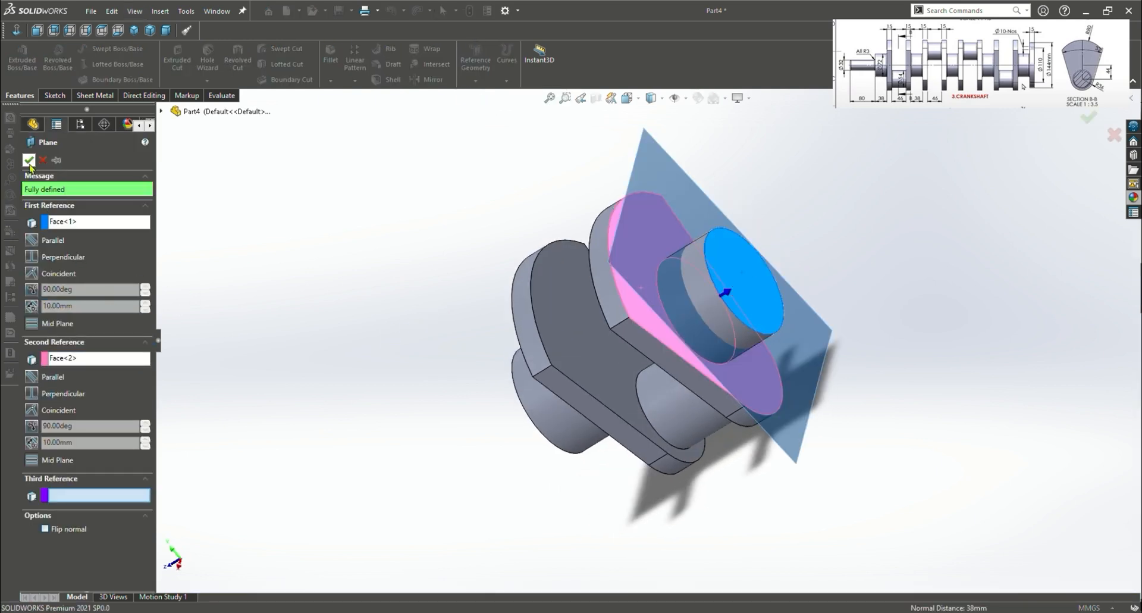
left_click(28, 159)
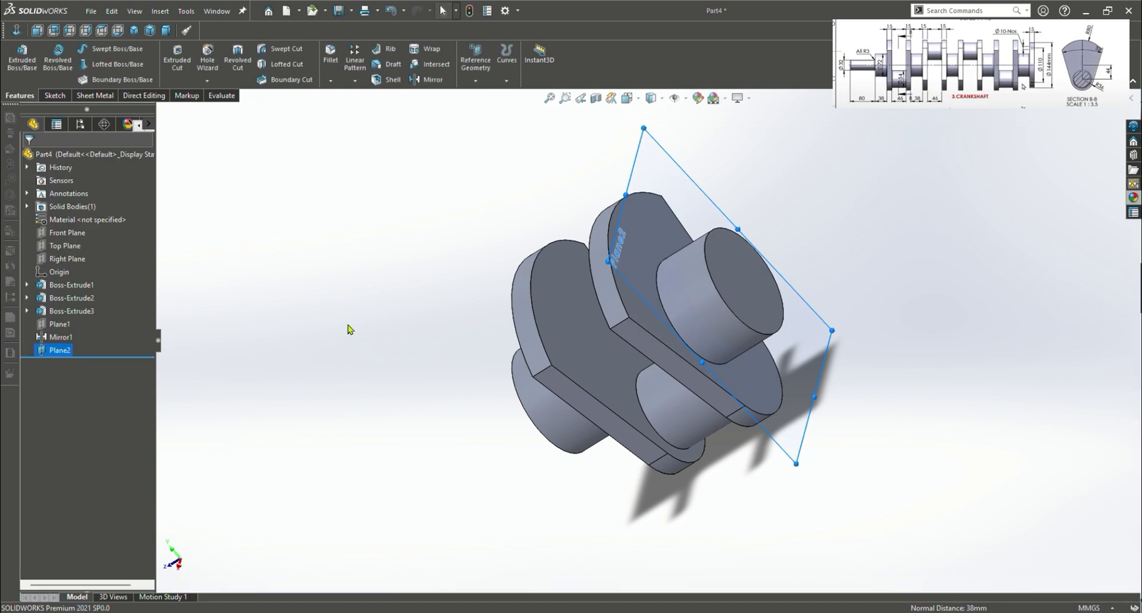
Mirror the whole solid body about the new journal mid-plane with Merge solids turned off
left_click(432, 79)
middle_click_drag(248, 344, 284, 278)
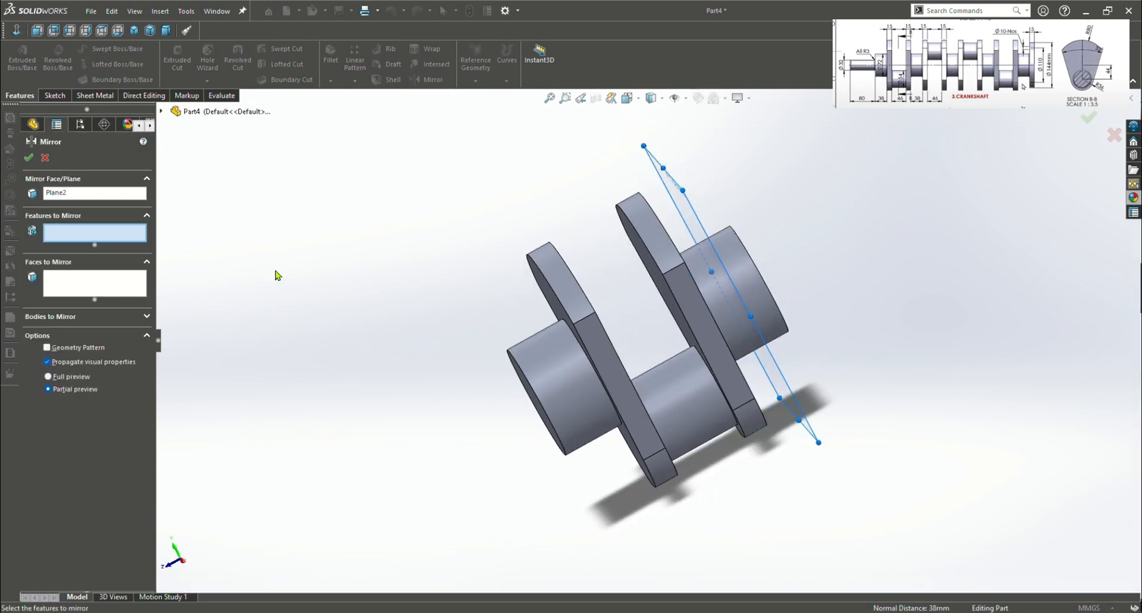
left_click(162, 111)
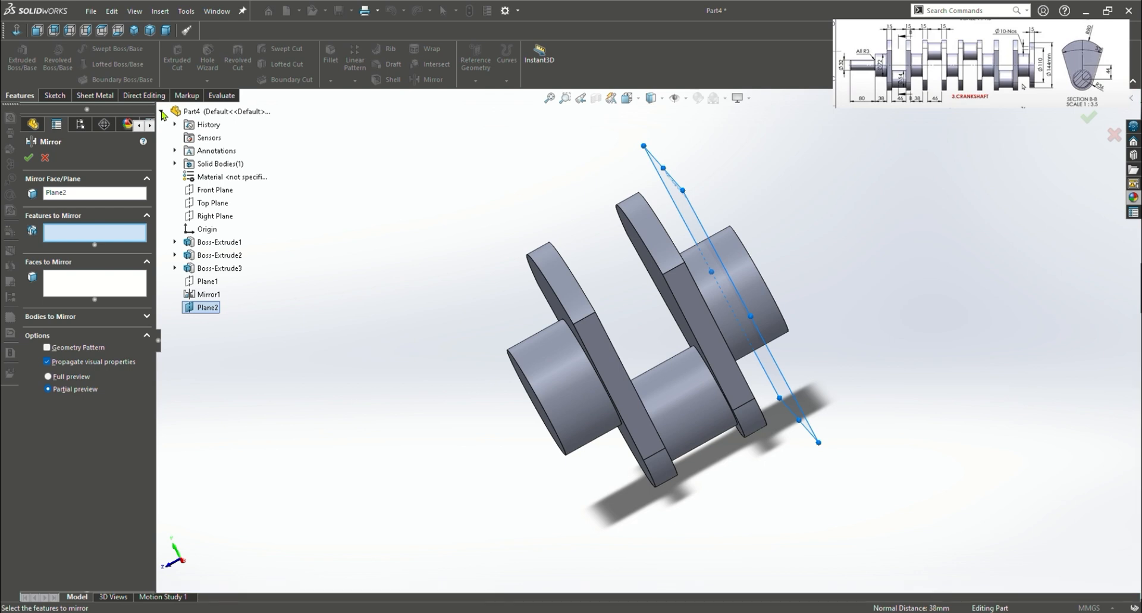
left_click(162, 111)
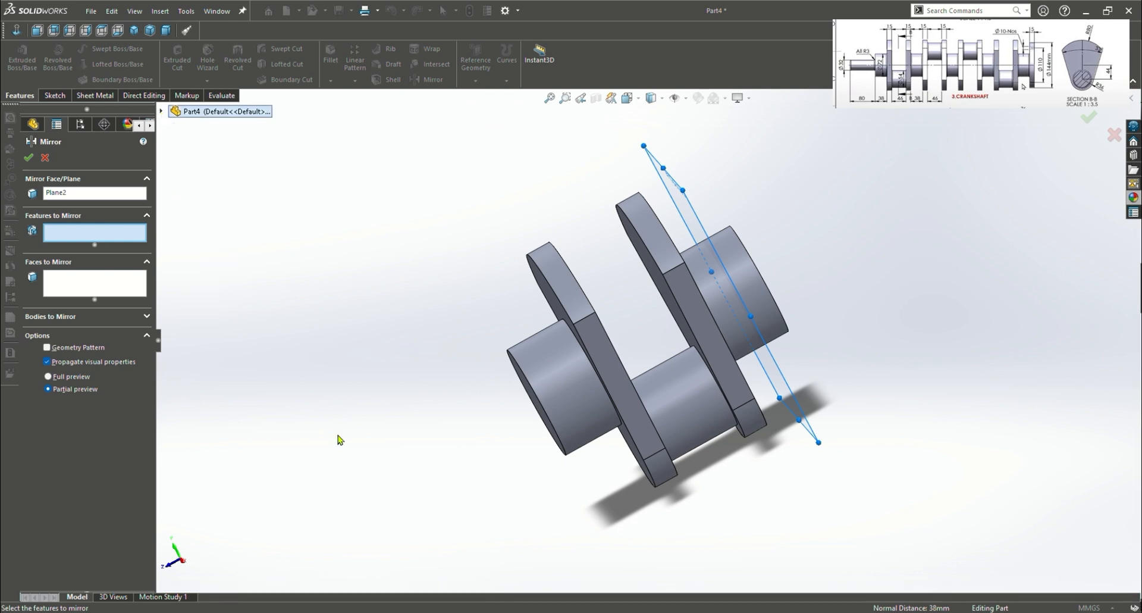
left_click(147, 317)
left_click(550, 389)
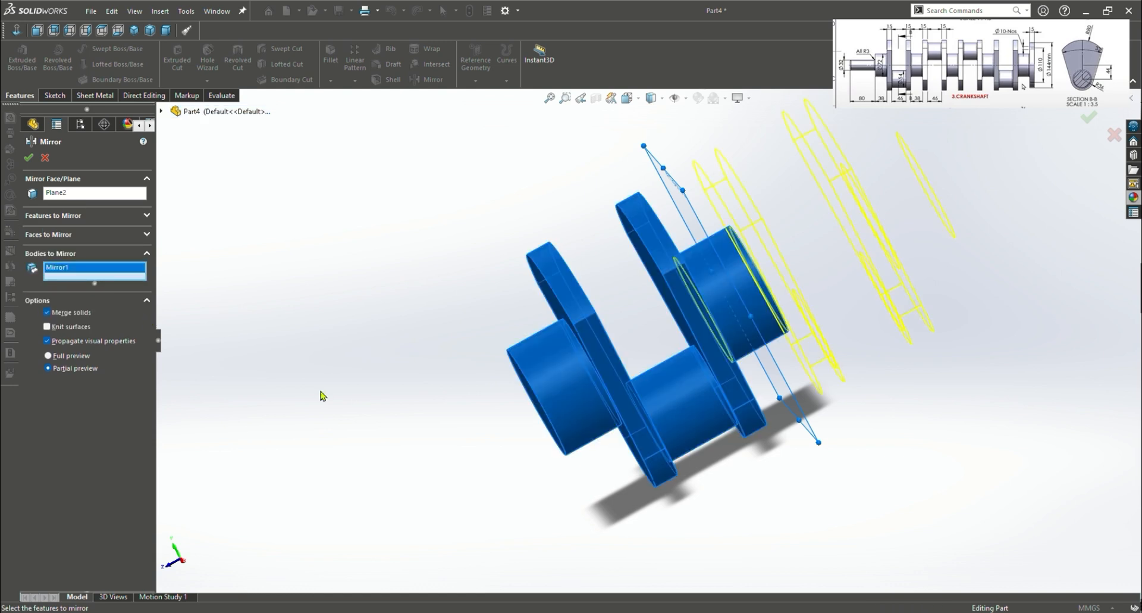
middle_click_drag(322, 395, 352, 355)
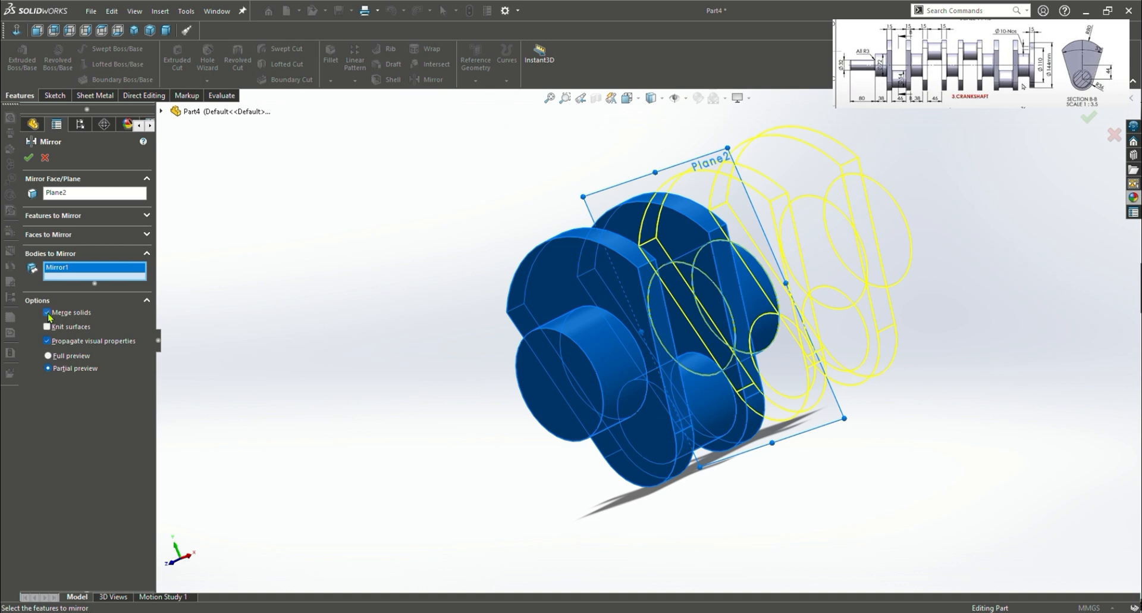
middle_click_drag(513, 459, 282, 445)
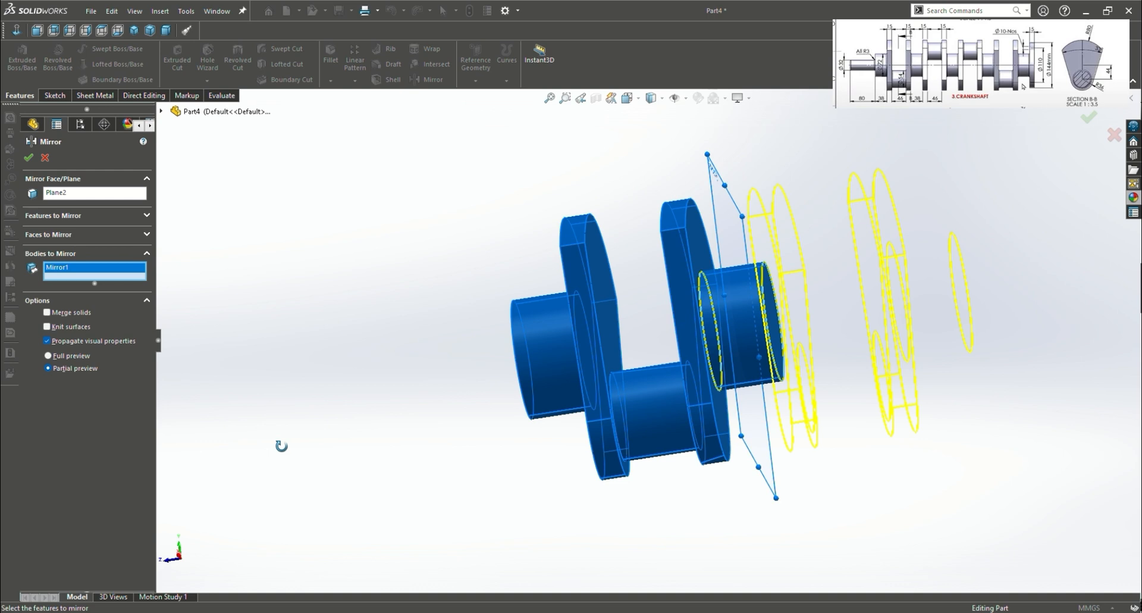
key("Return")
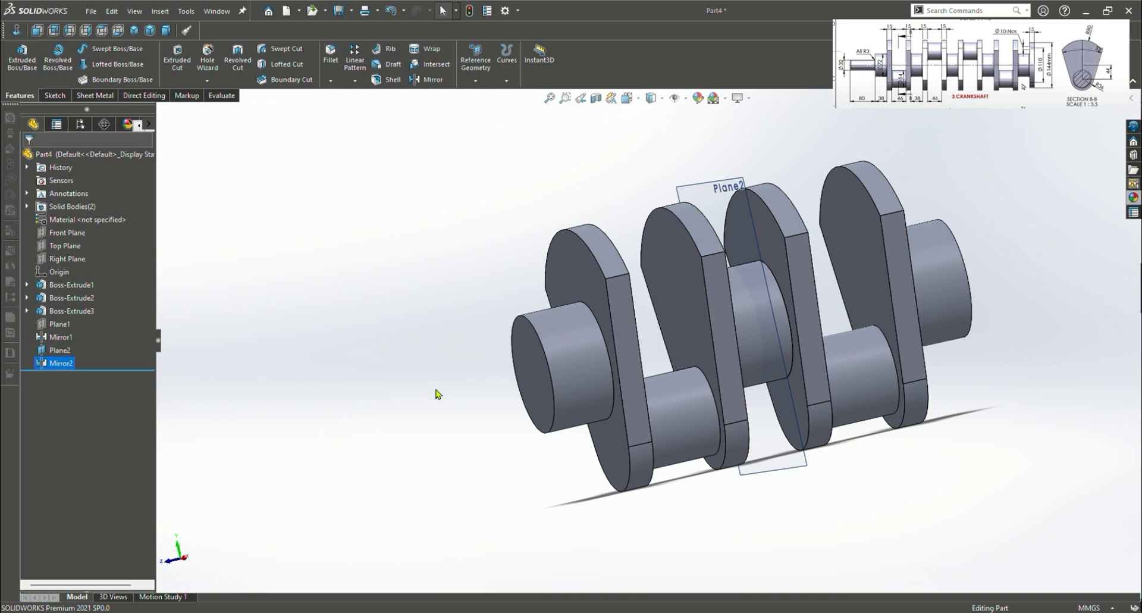
Rotate the newly mirrored solid body 180° about the X axis with Move/Copy Body, without making a copy
left_click(27, 206)
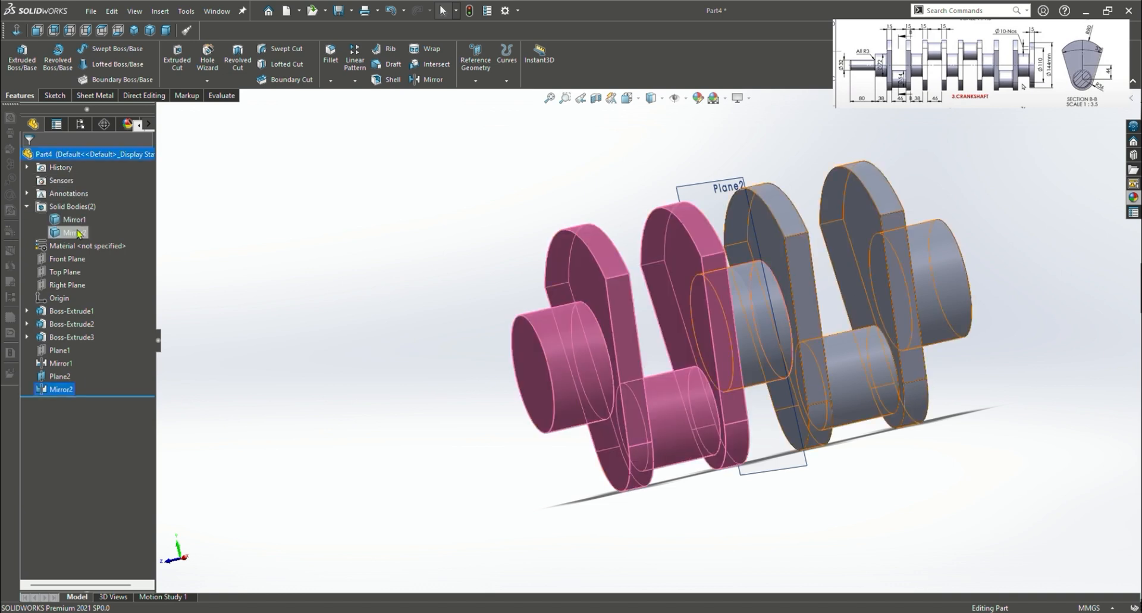
left_click(319, 387)
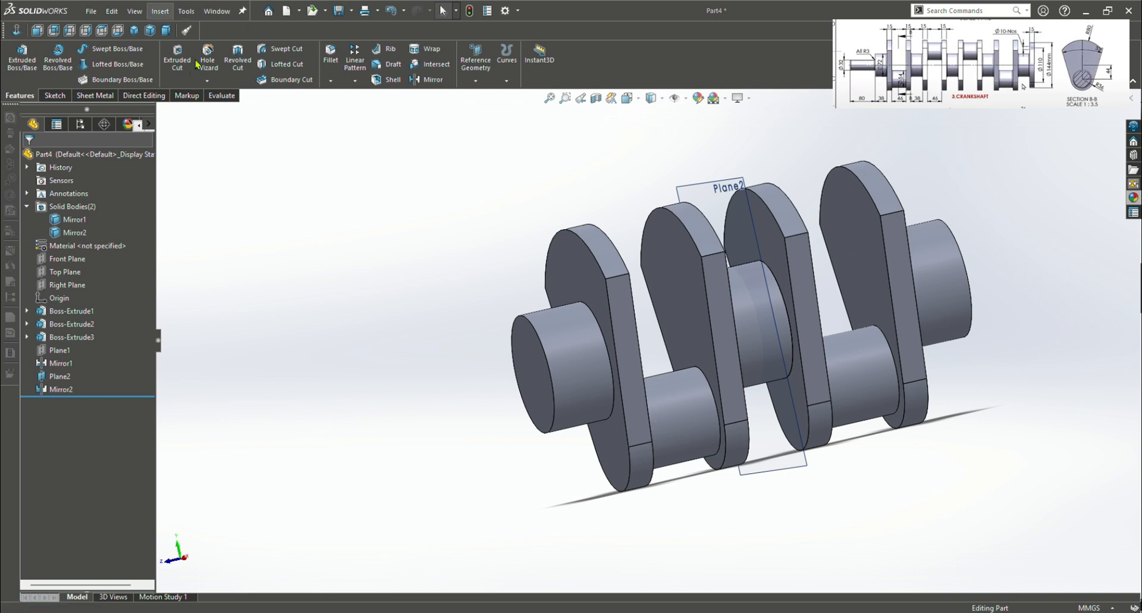
left_click(327, 375)
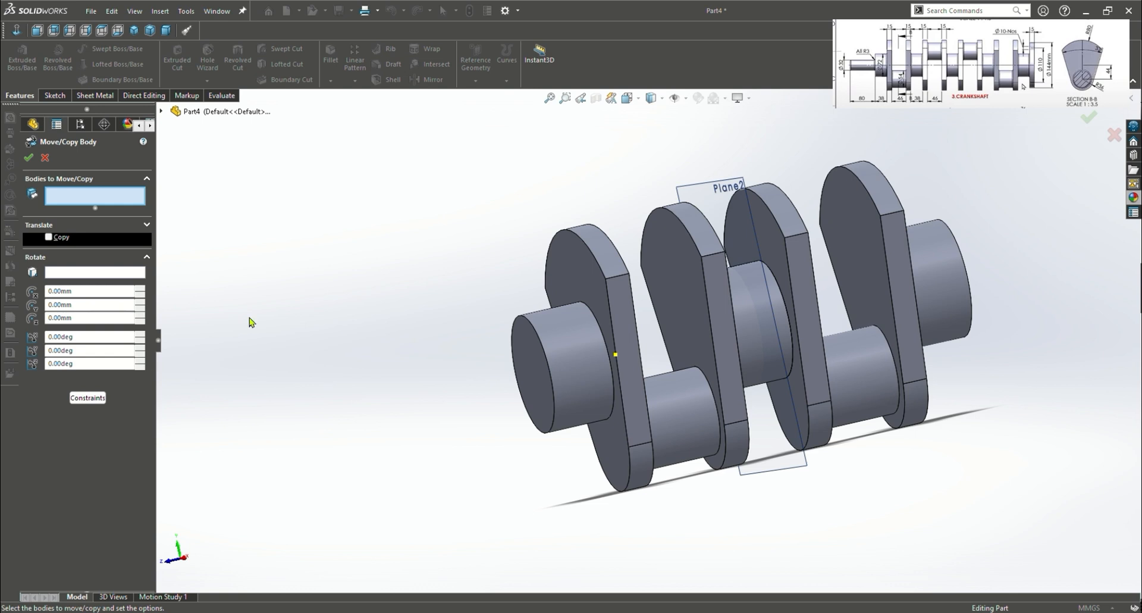
middle_click_drag(299, 342, 331, 394)
key("ctrl+7")
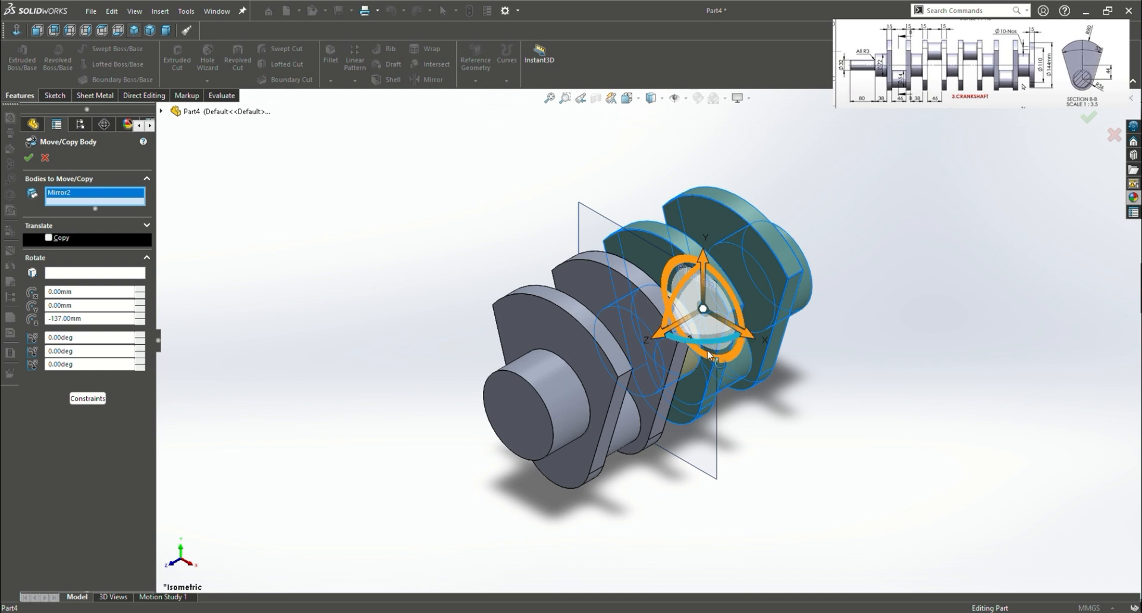
left_click_drag(81, 339, 45, 334)
type("1")
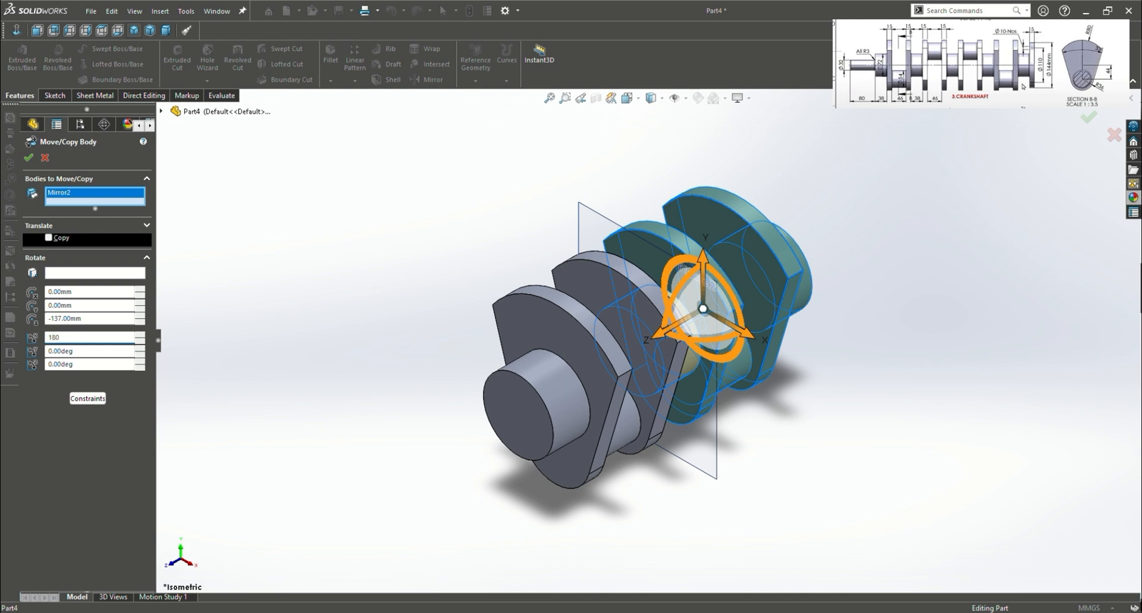
type("80")
key("Return")
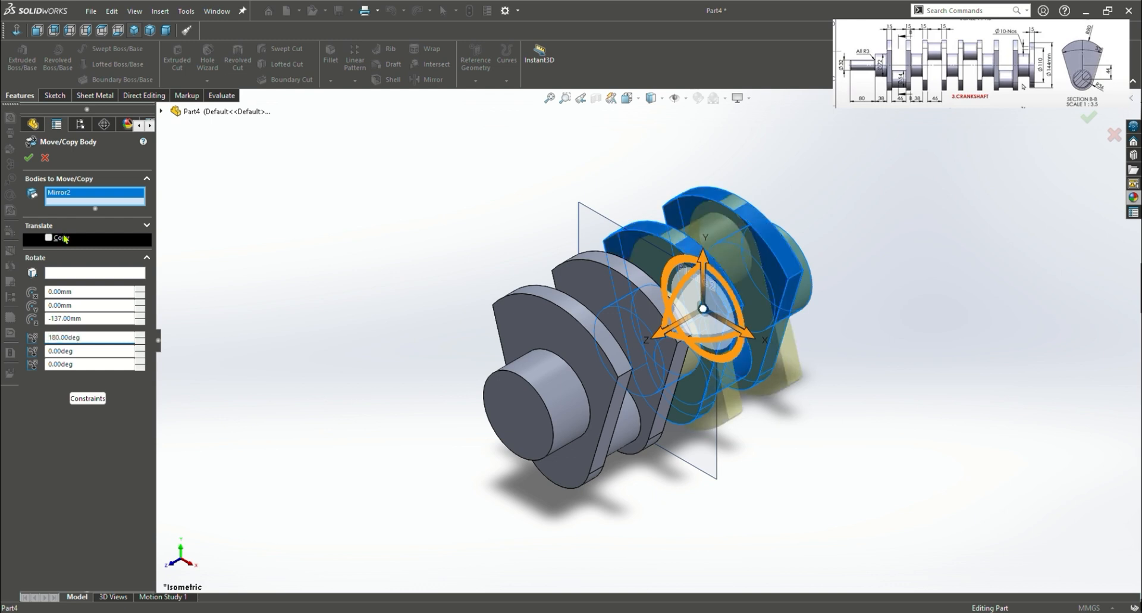
left_click(28, 157)
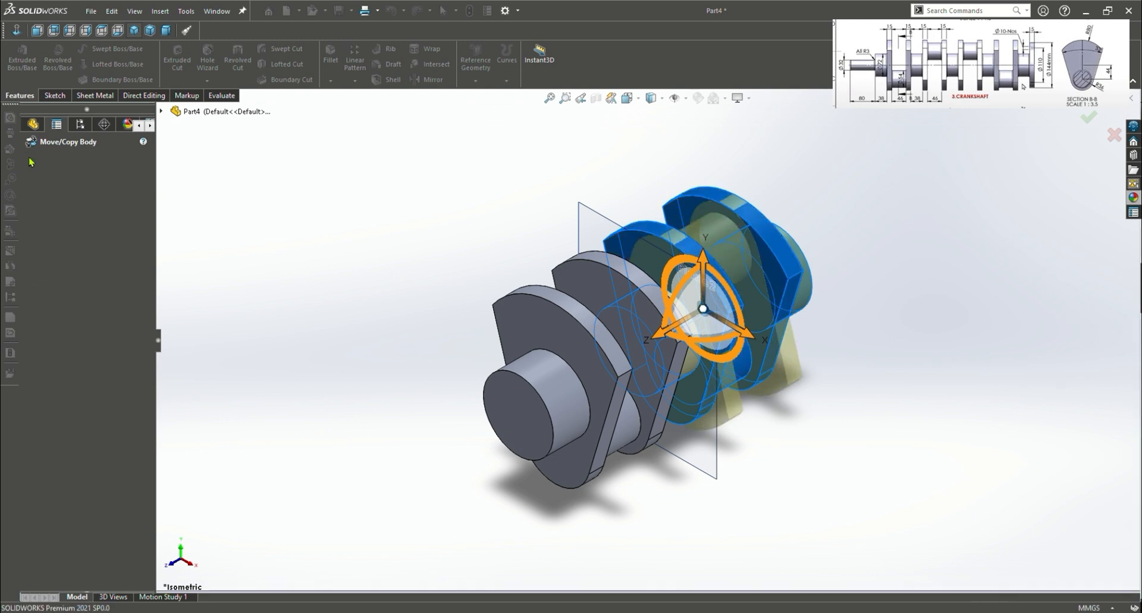
Hide the mid-plane through the journal between the two bodies
middle_click_drag(259, 361, 836, 287)
key("ctrl+7")
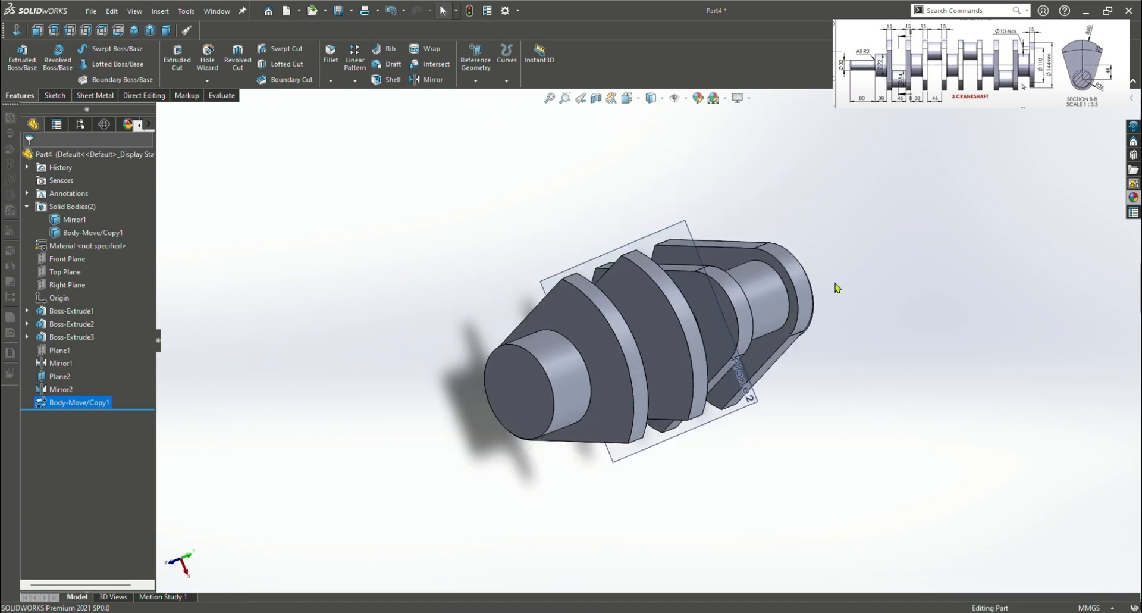
left_click(606, 223)
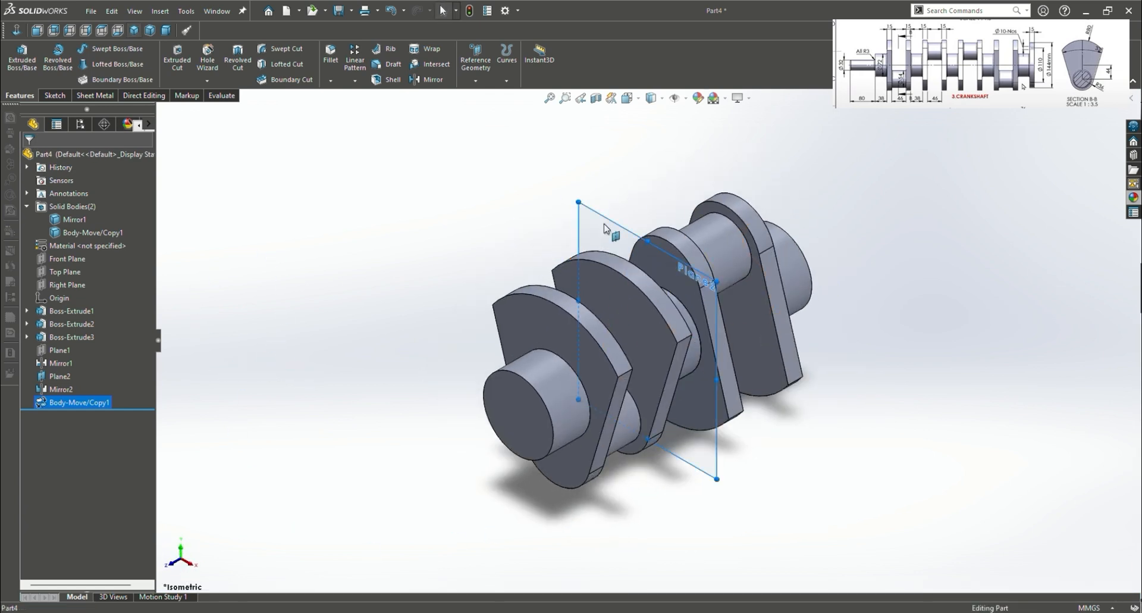
left_click(661, 215)
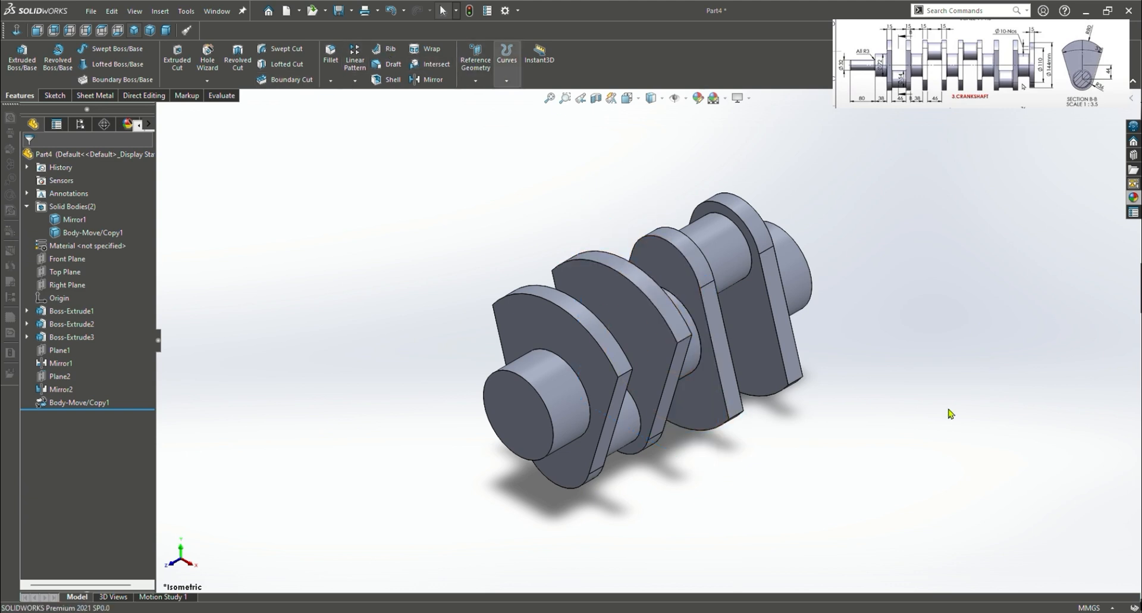
Create a mid reference plane between the rotated body's free journal end face and the adjacent web's outer face
left_click(475, 67)
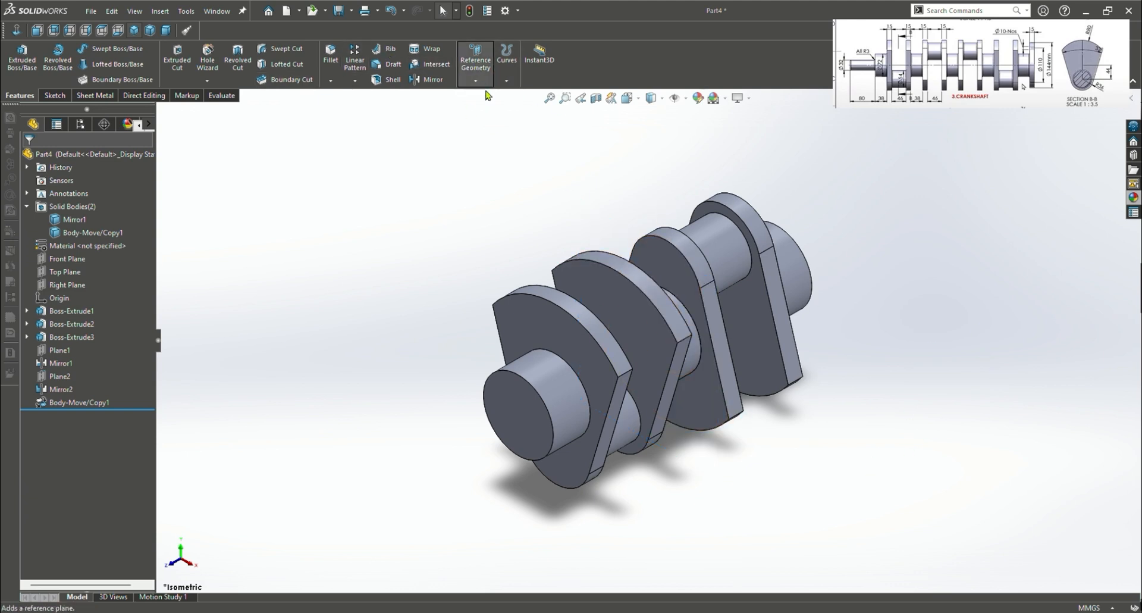
left_click(487, 93)
middle_click_drag(973, 283, 879, 383)
left_click(770, 262)
left_click(666, 267)
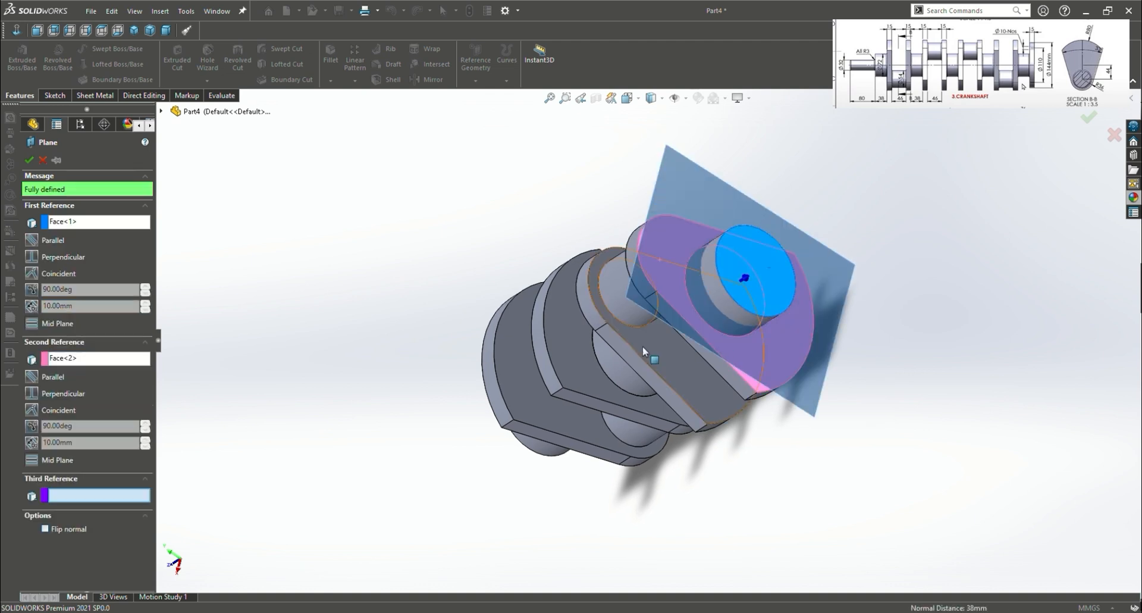
left_click(29, 159)
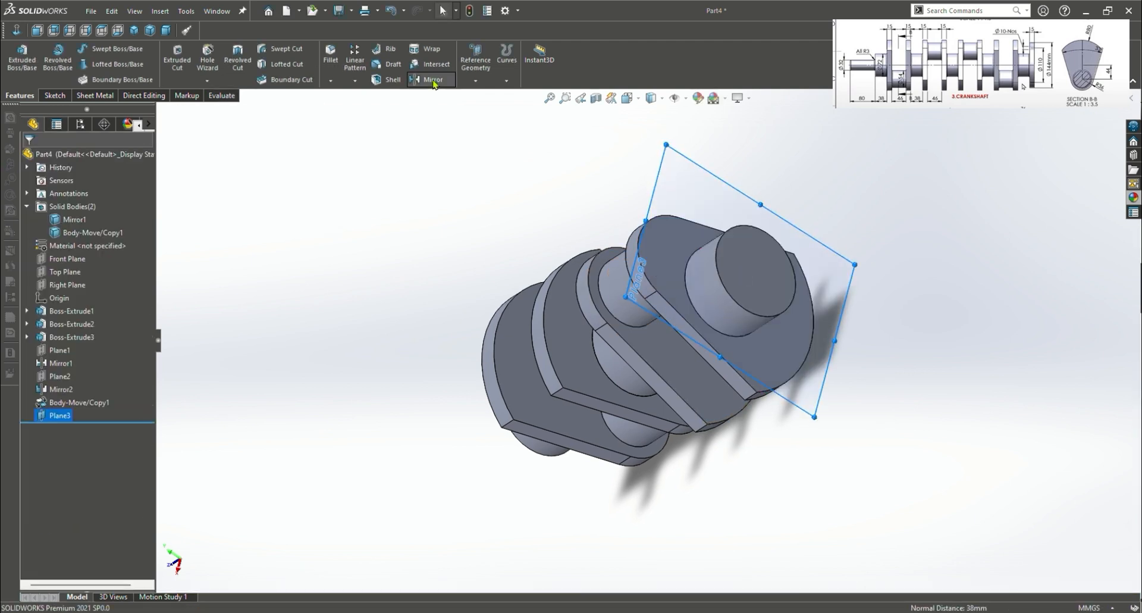
Mirror both crankshaft bodies about the mid-plane through the rotated body's end journal, leaving Merge solids off
left_click(432, 79)
middle_click_drag(250, 347, 341, 239)
left_click(544, 387)
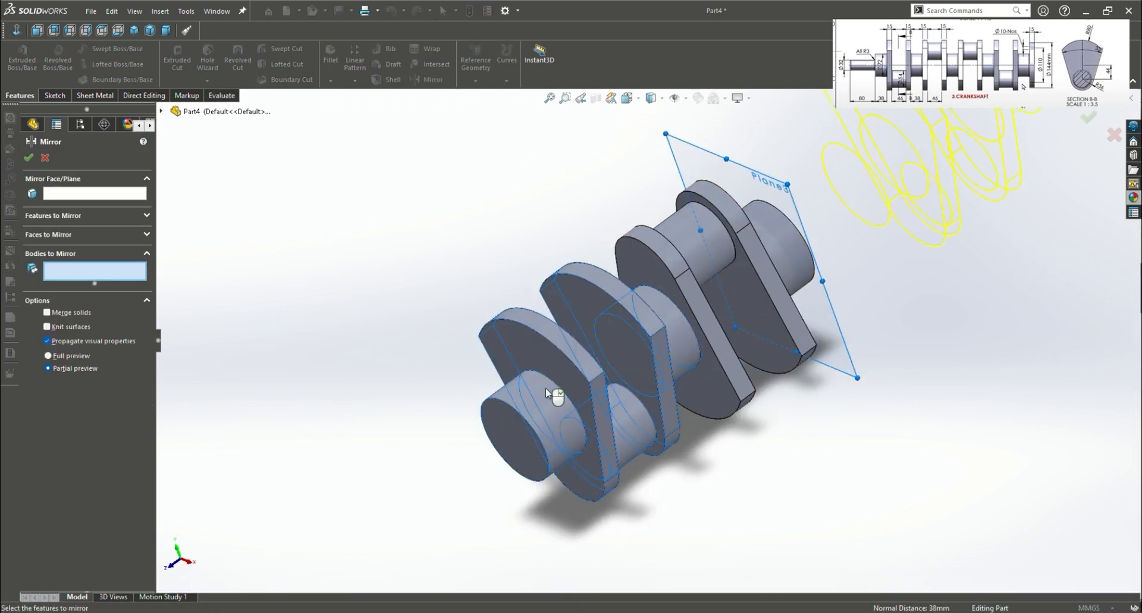
left_click(723, 372)
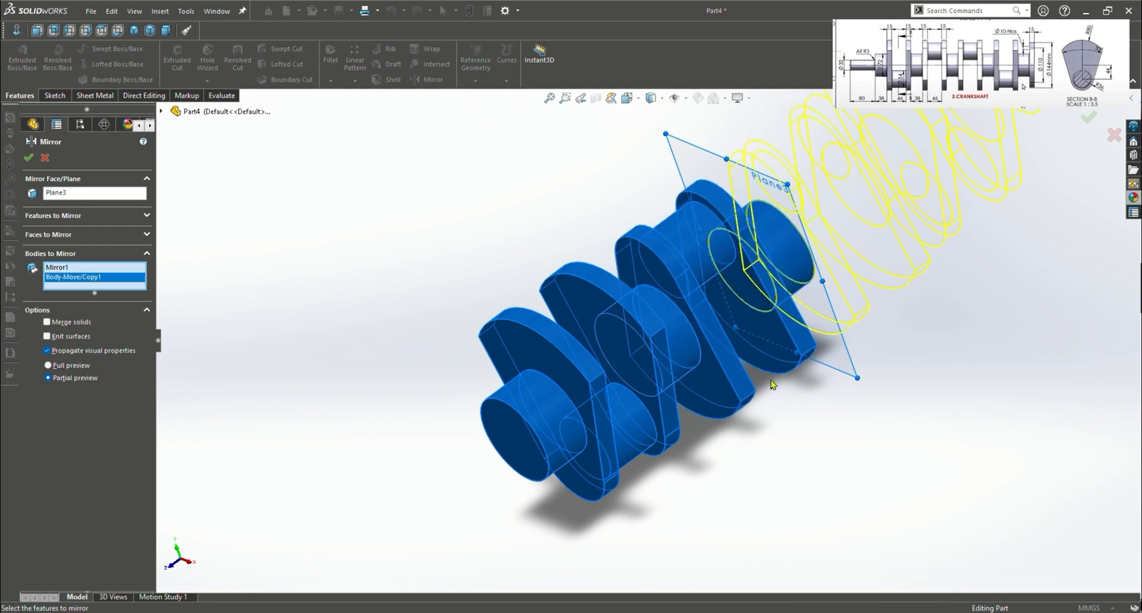
left_click(27, 159)
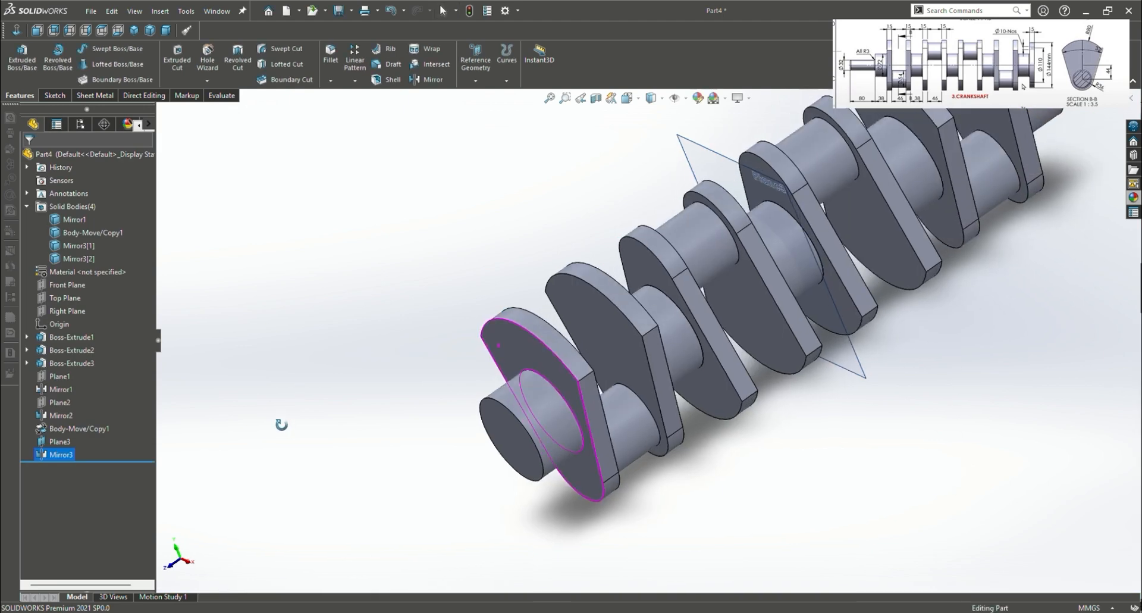
Hide the reference plane used for the last body mirror
left_click(759, 162)
left_click(822, 130)
key("ctrl+7")
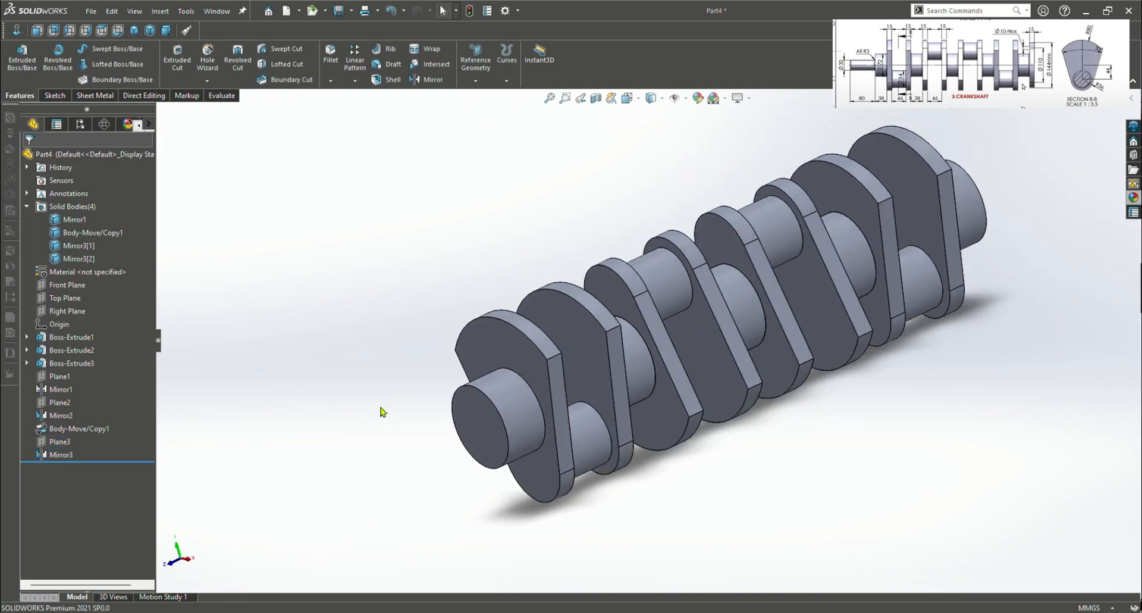
middle_click_drag(798, 414, 319, 462)
key("ctrl+7")
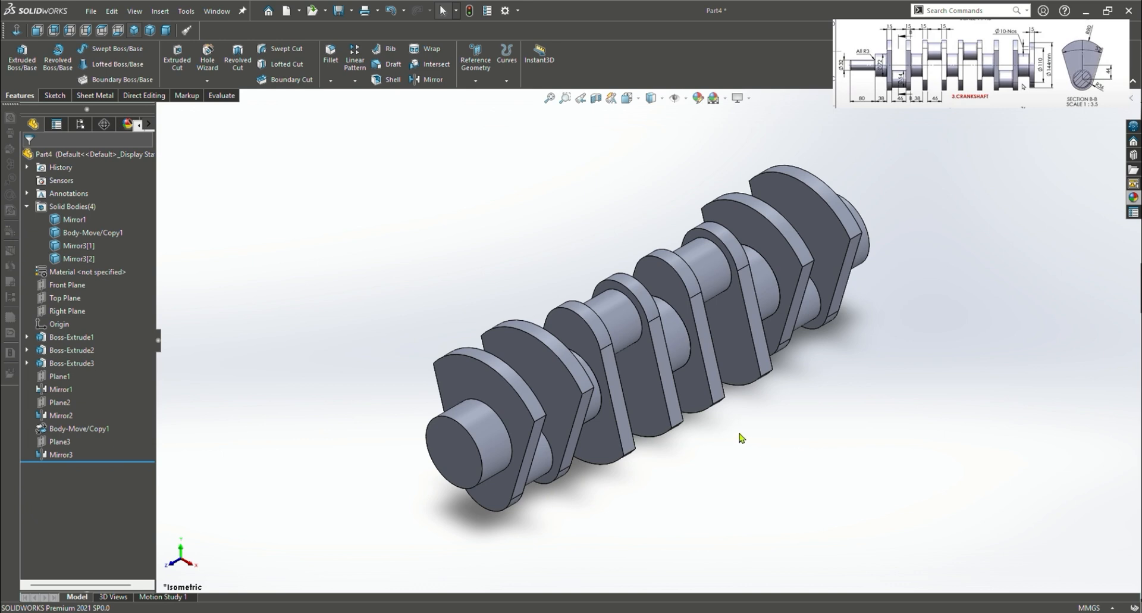
Start a sketch on the front journal's end face and draw a circle about 46 mm in diameter centred on the origin
left_click(450, 446)
left_click(483, 349)
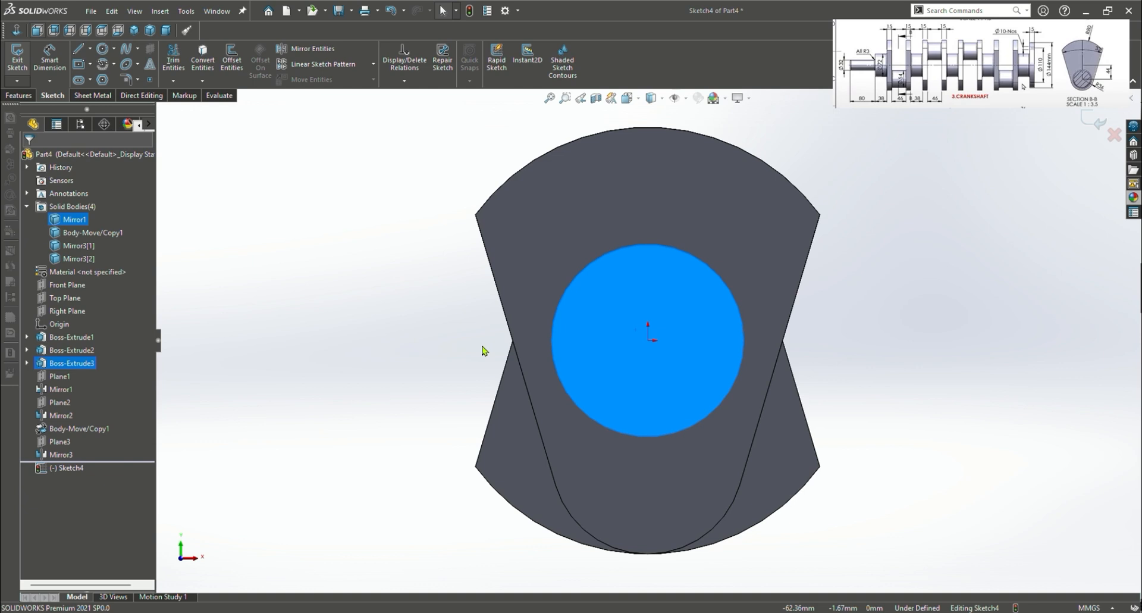
left_click(102, 48)
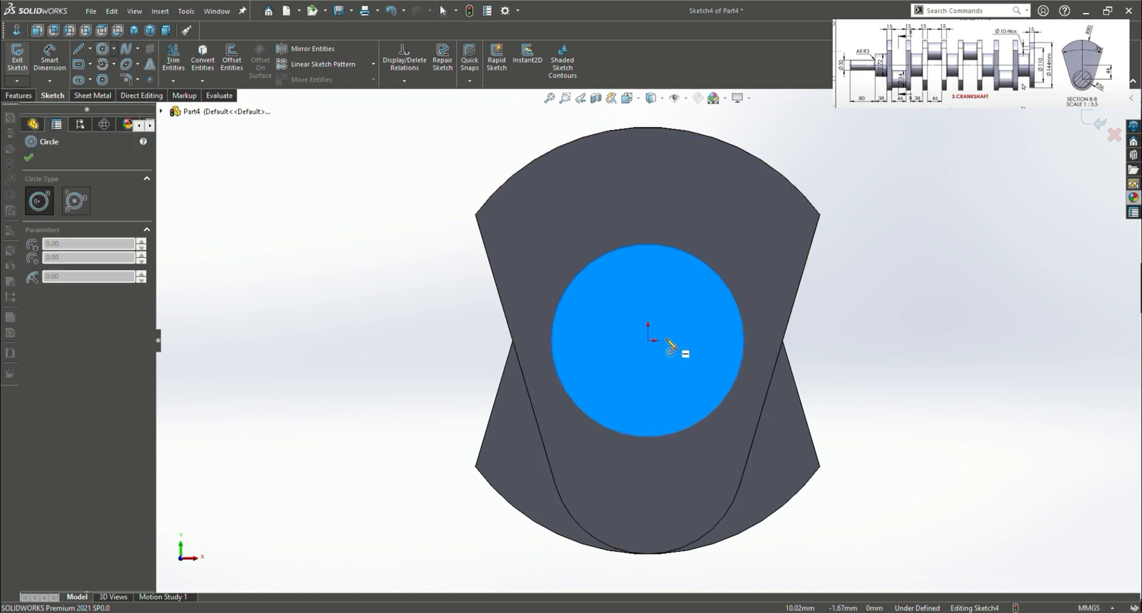
left_click(648, 341)
left_click(701, 372)
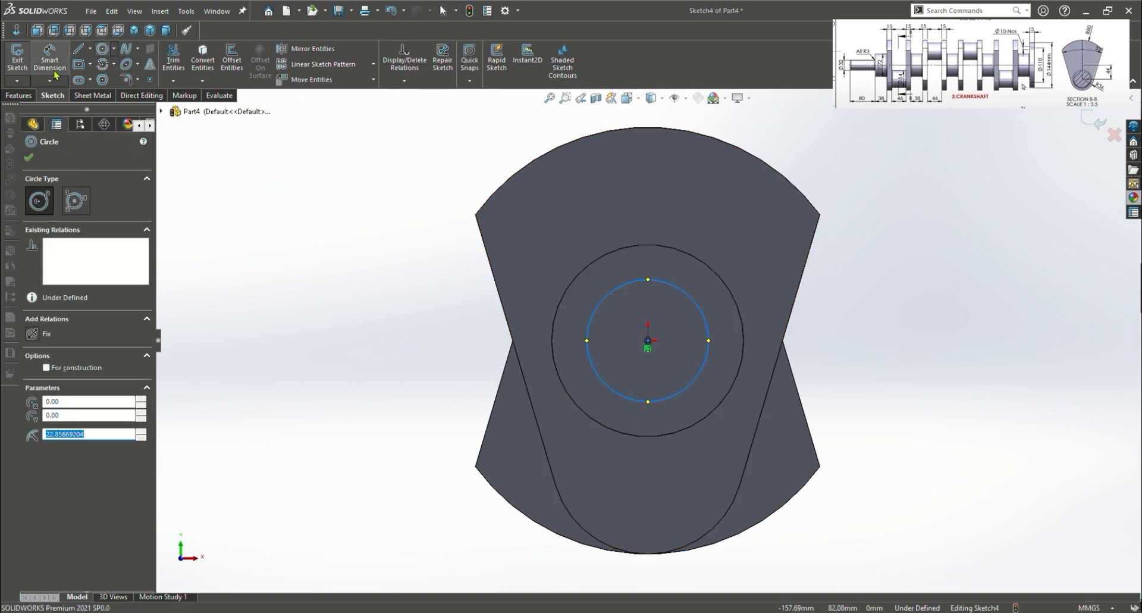
Dimension the circle's diameter as 35 mm
left_click(54, 71)
left_click(707, 324)
left_click(926, 344)
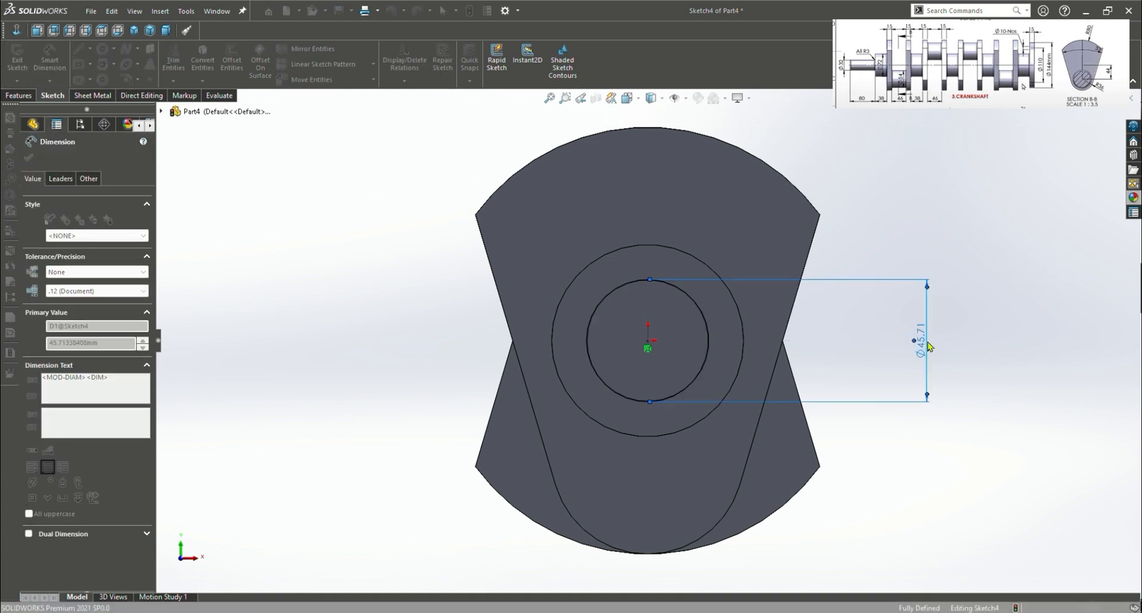
type("35")
key("Return")
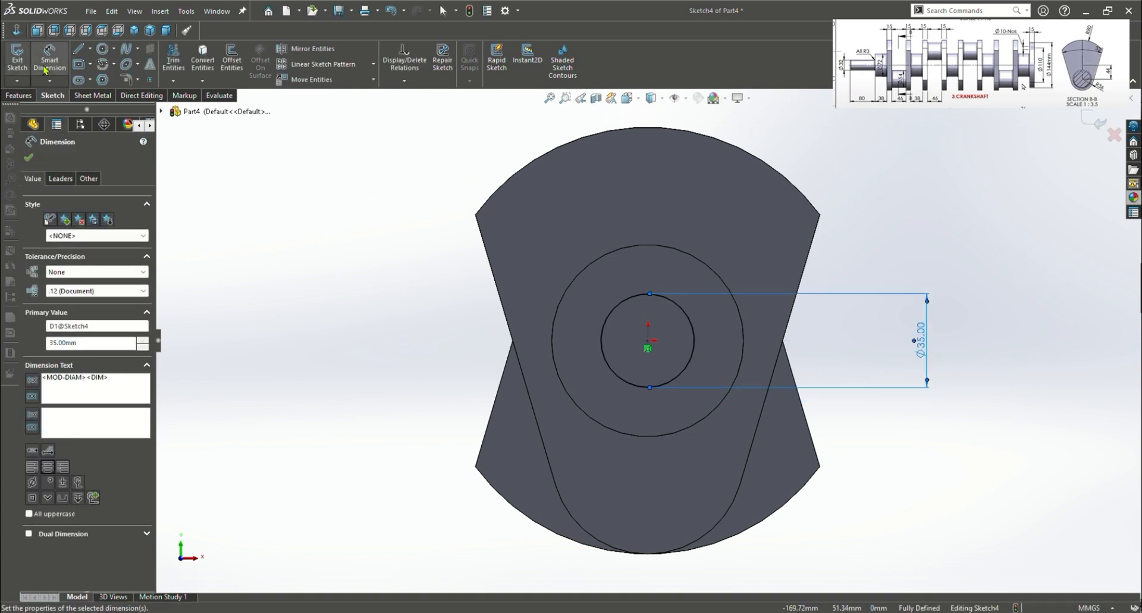
Extrude the circle 80 mm outward from the journal's end face as a blind boss with Merge result on
left_click(19, 95)
left_click(22, 58)
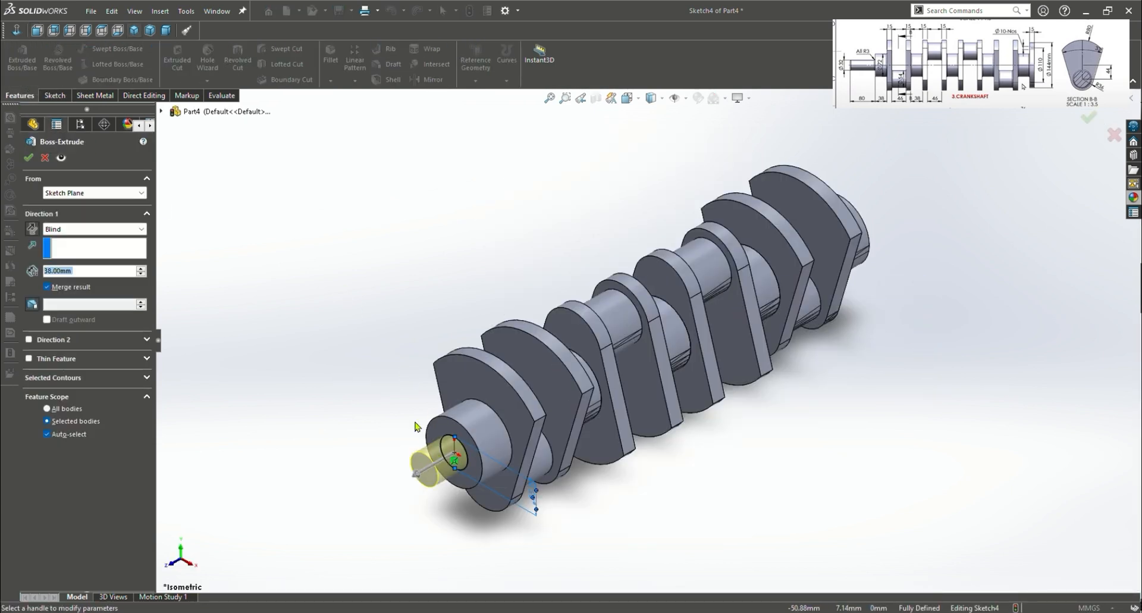
type("80")
key("Return")
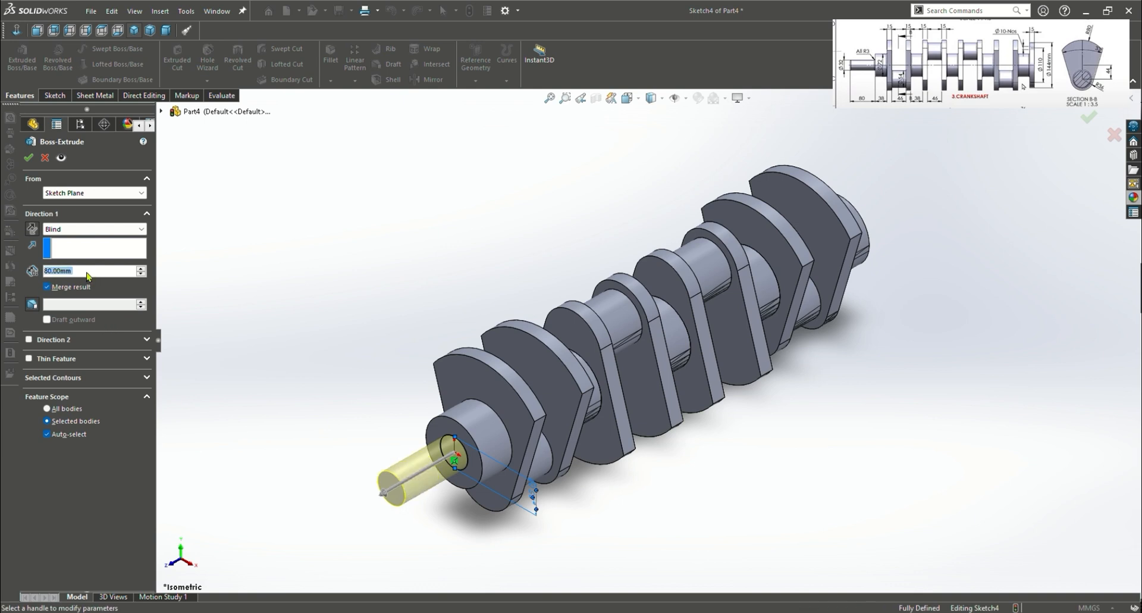
left_click(29, 158)
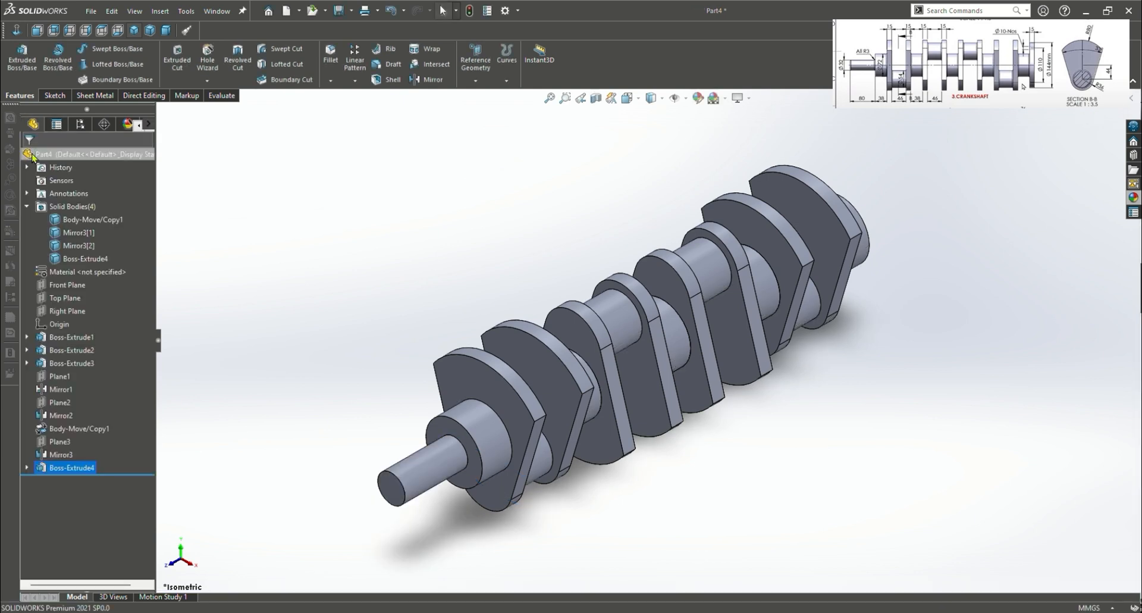
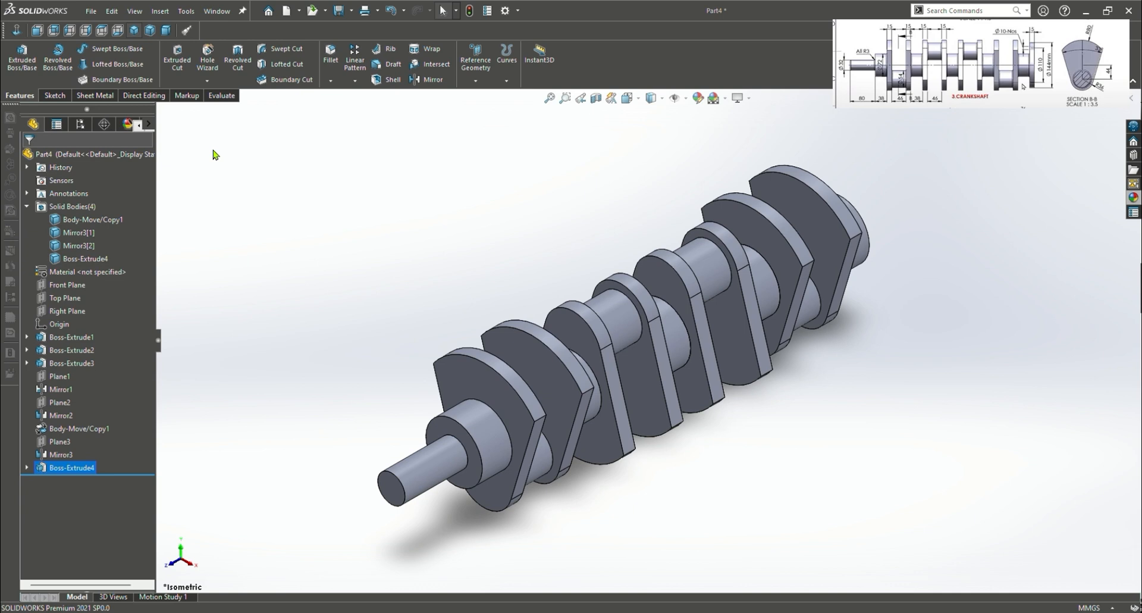
Sketch an origin-centred circle about 158 mm in diameter on the end face of the journal at the opposite end of the crankshaft
middle_click_drag(1012, 439, 643, 255)
middle_click_drag(304, 169, 349, 181)
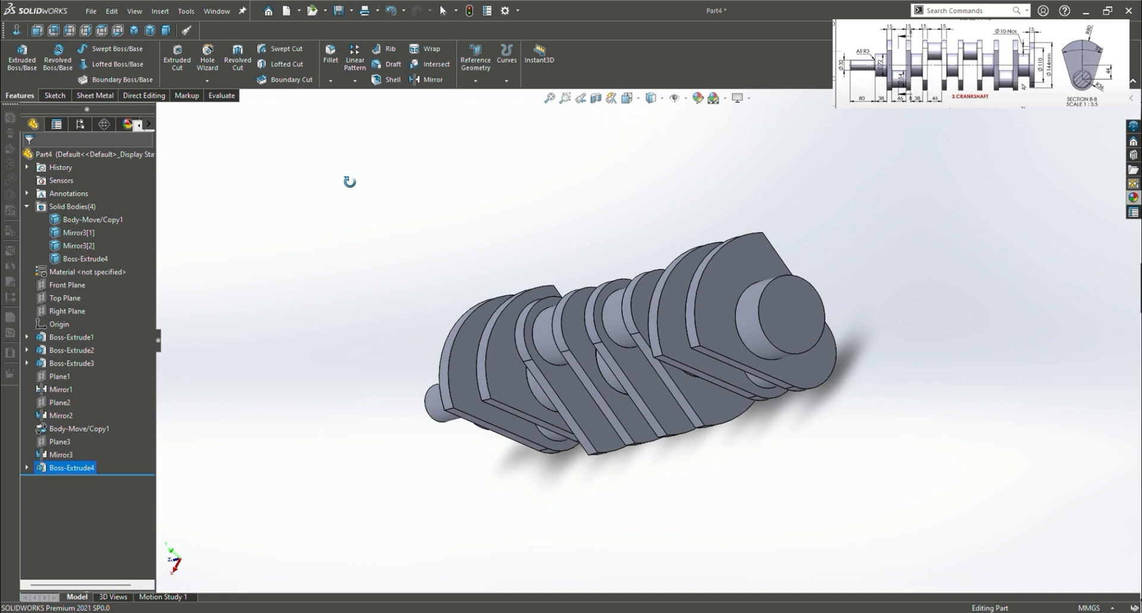
left_click(812, 315)
left_click(840, 300)
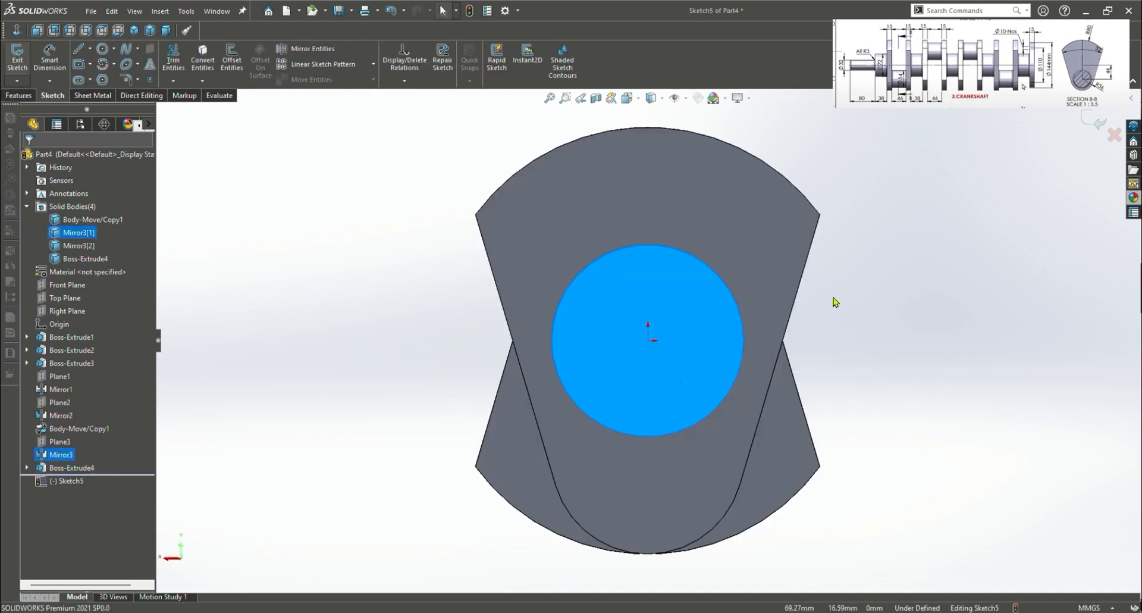
left_click(102, 48)
left_click(648, 339)
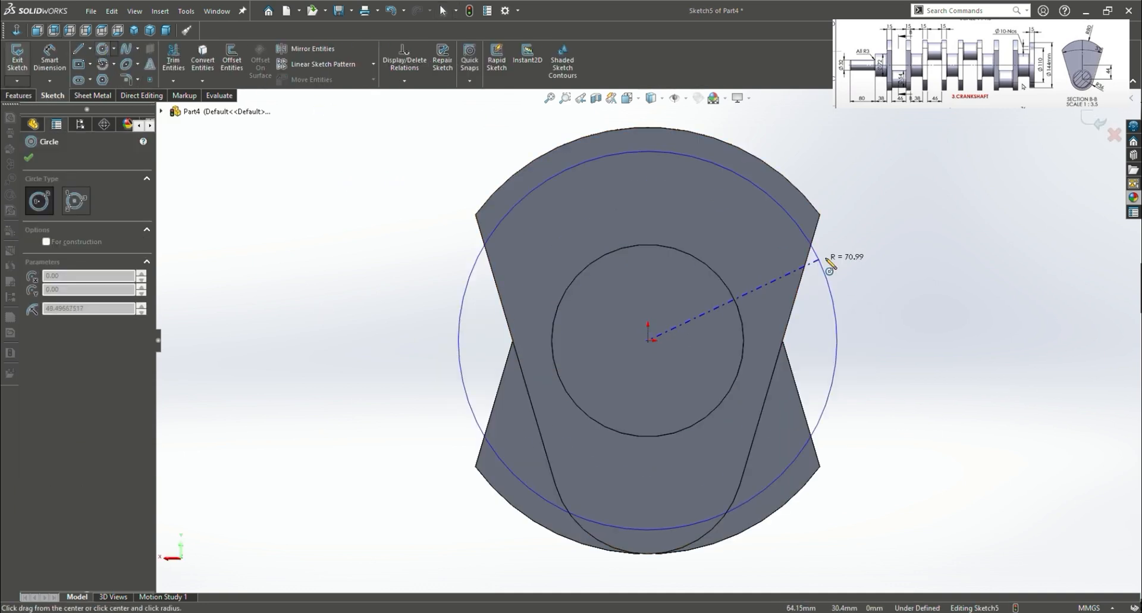
left_click(838, 253)
Dimension the circle's diameter as 114 mm
left_click(49, 57)
left_click(853, 387)
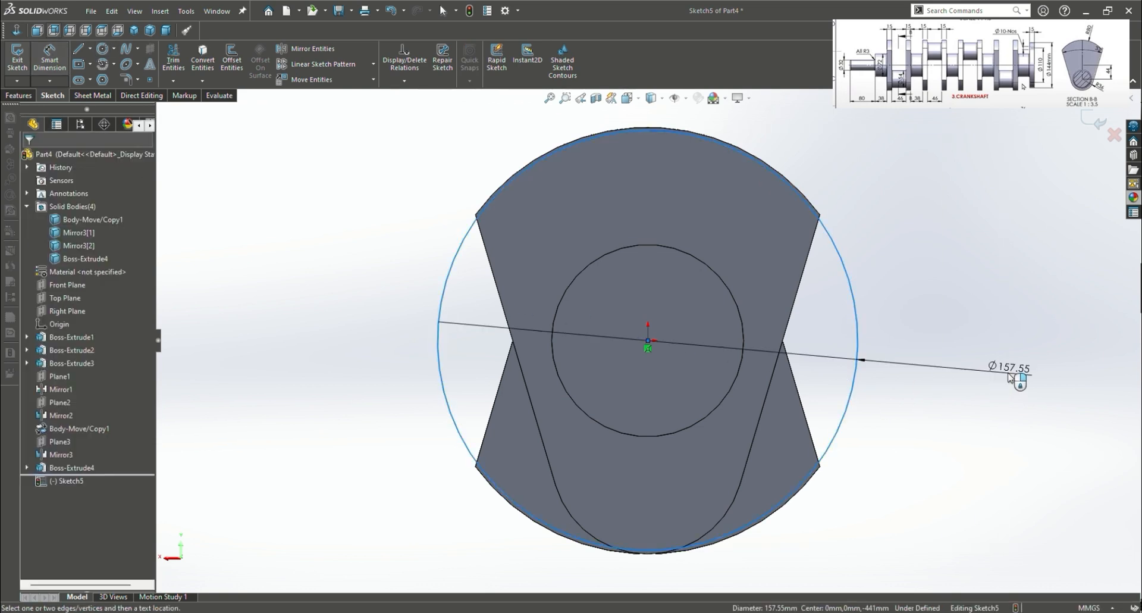
left_click(1009, 376)
type("114")
key("Return")
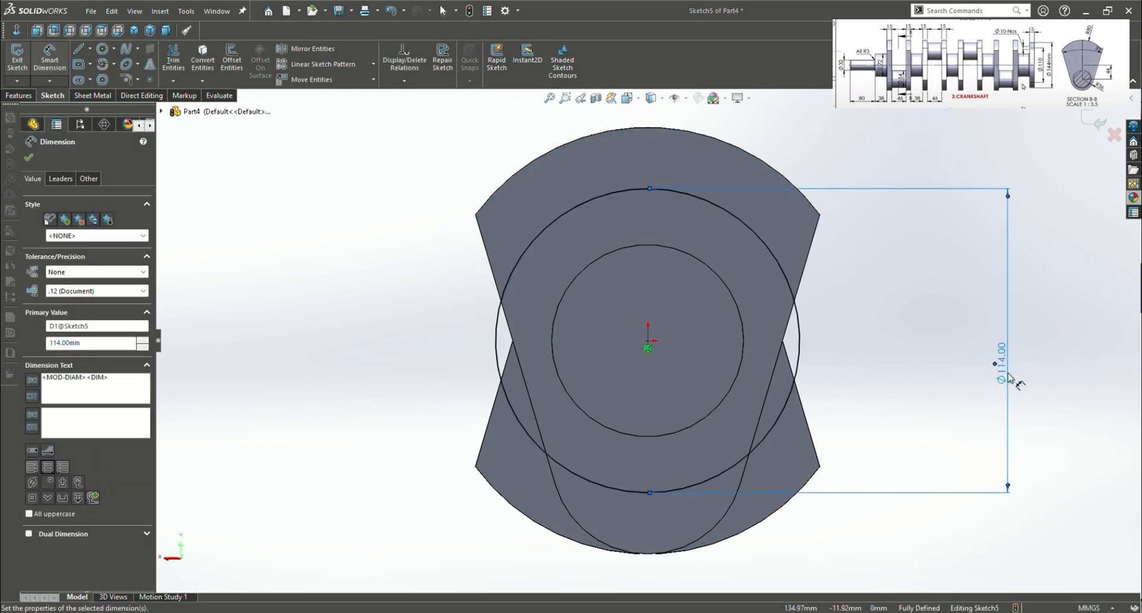
Draw a second circle about 153 mm in diameter, concentric with the first
left_click(103, 49)
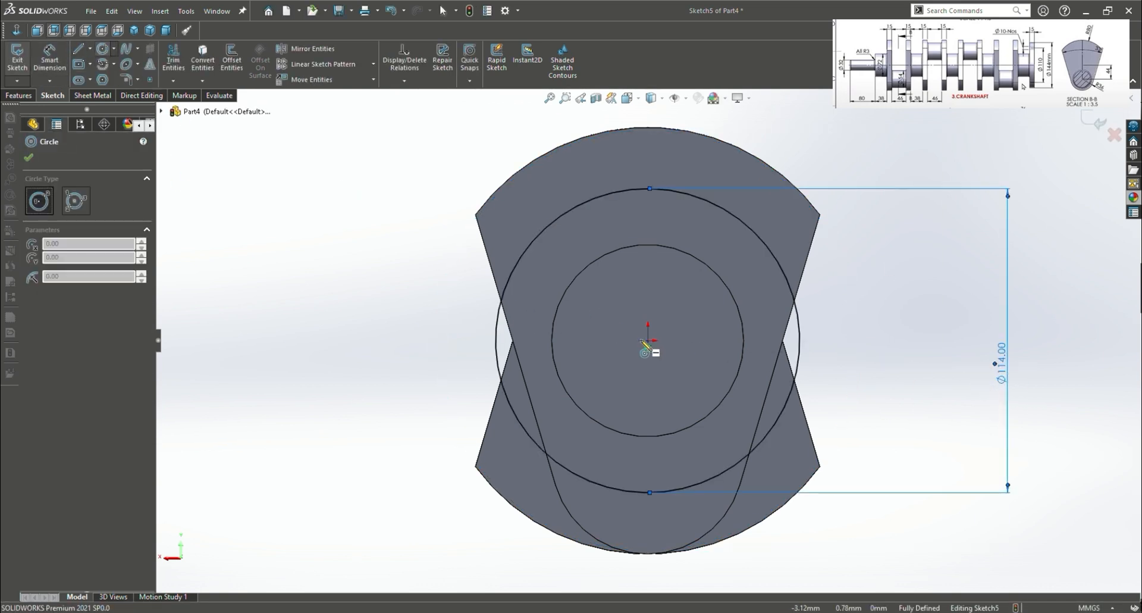
left_click(648, 340)
left_click(835, 250)
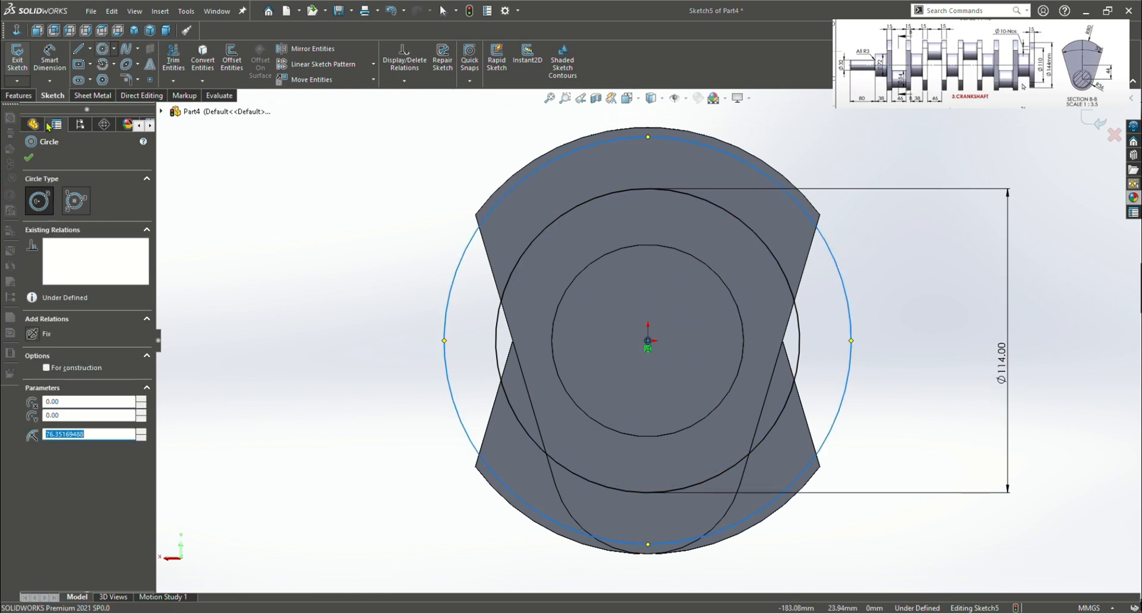
left_click(49, 53)
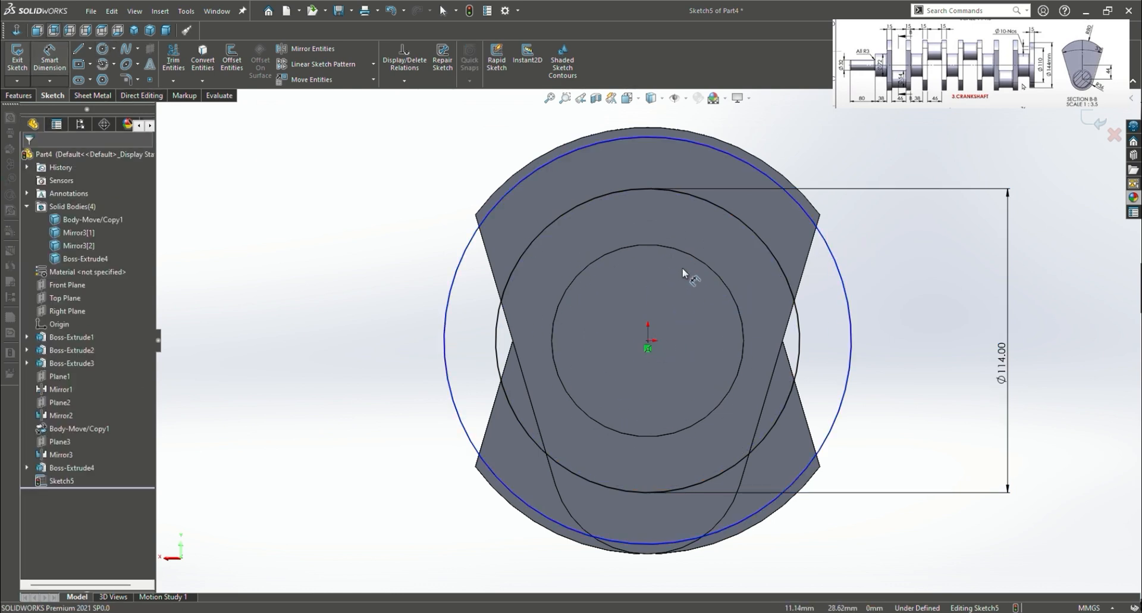
left_click(797, 315)
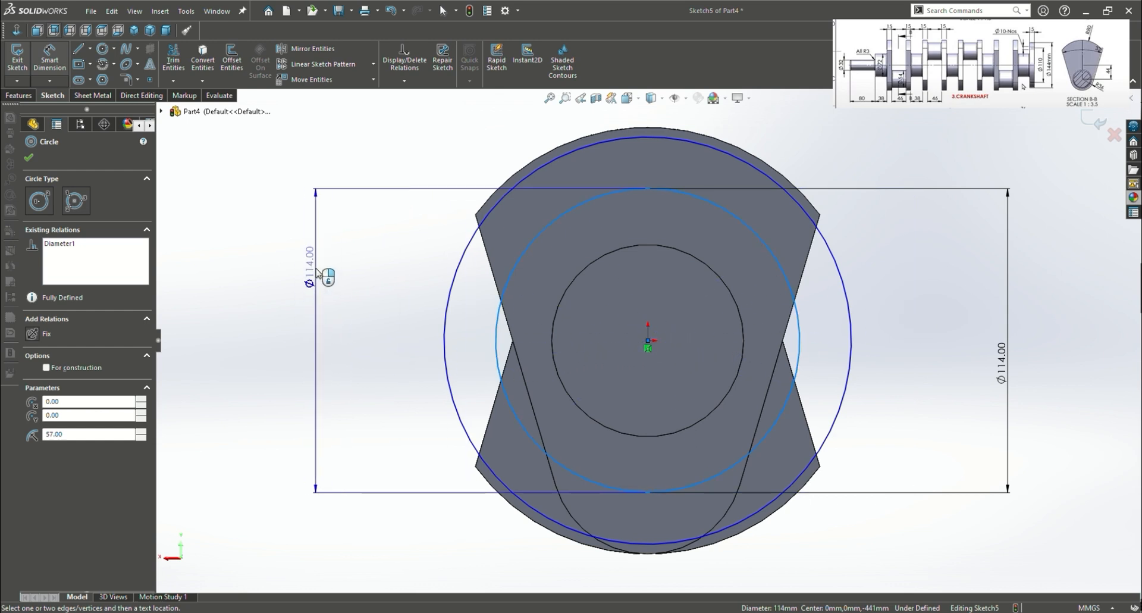
left_click(29, 158)
left_click(316, 210)
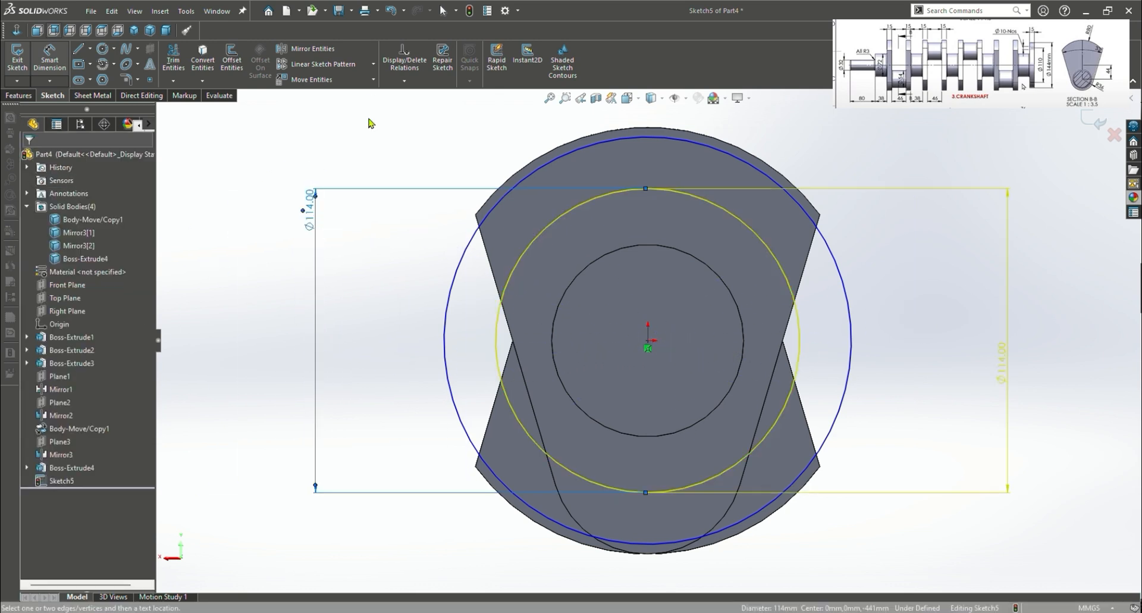
left_click(645, 326)
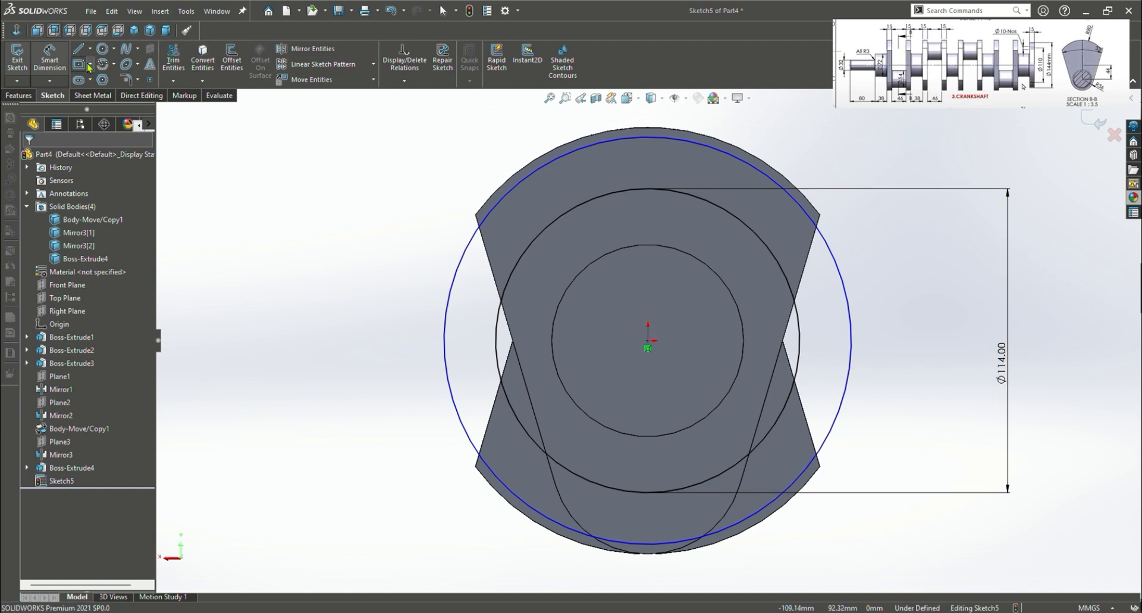
Dimension the second, undimensioned circle's diameter as 110 mm
left_click(494, 215)
left_click(322, 363)
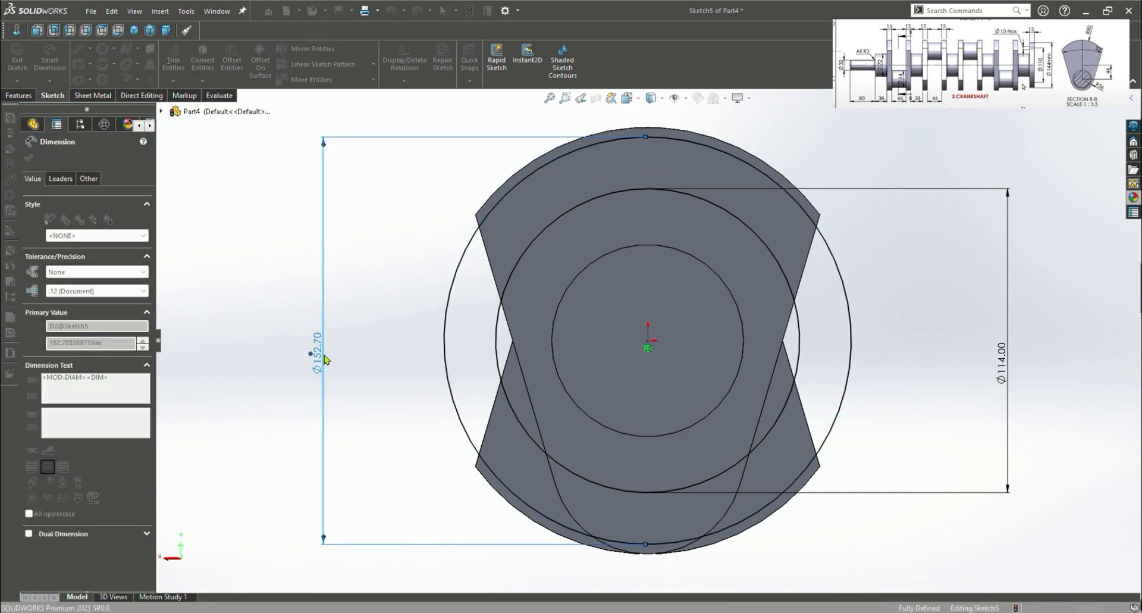
type("110")
key("Return")
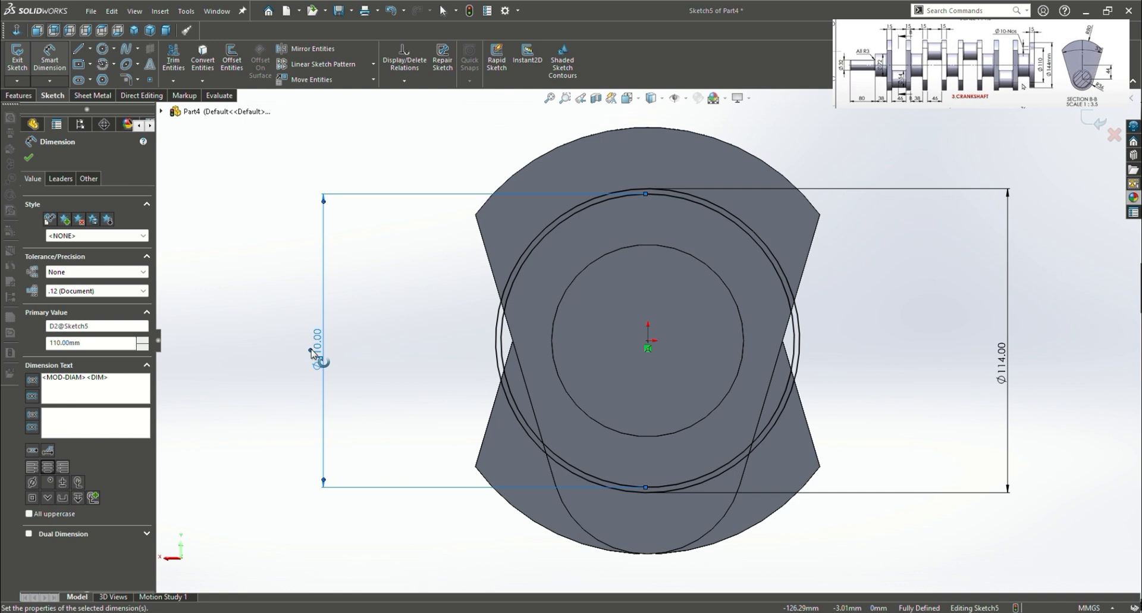
Change the first circle's diameter dimension to 144 mm
left_click(1002, 366)
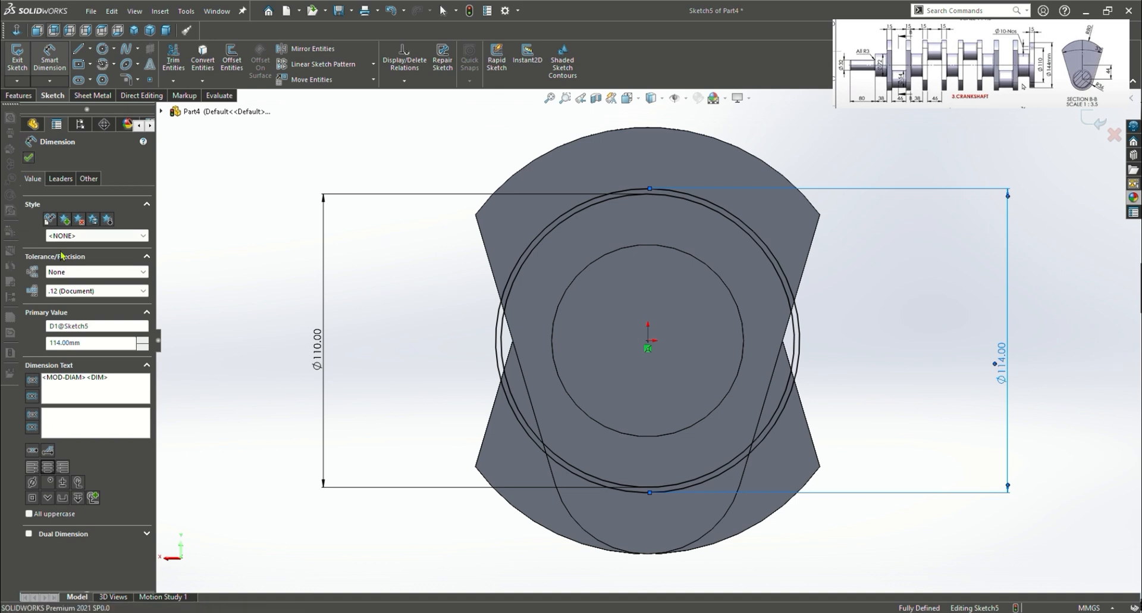
left_click(77, 343)
type("144")
key("Return")
left_click(29, 158)
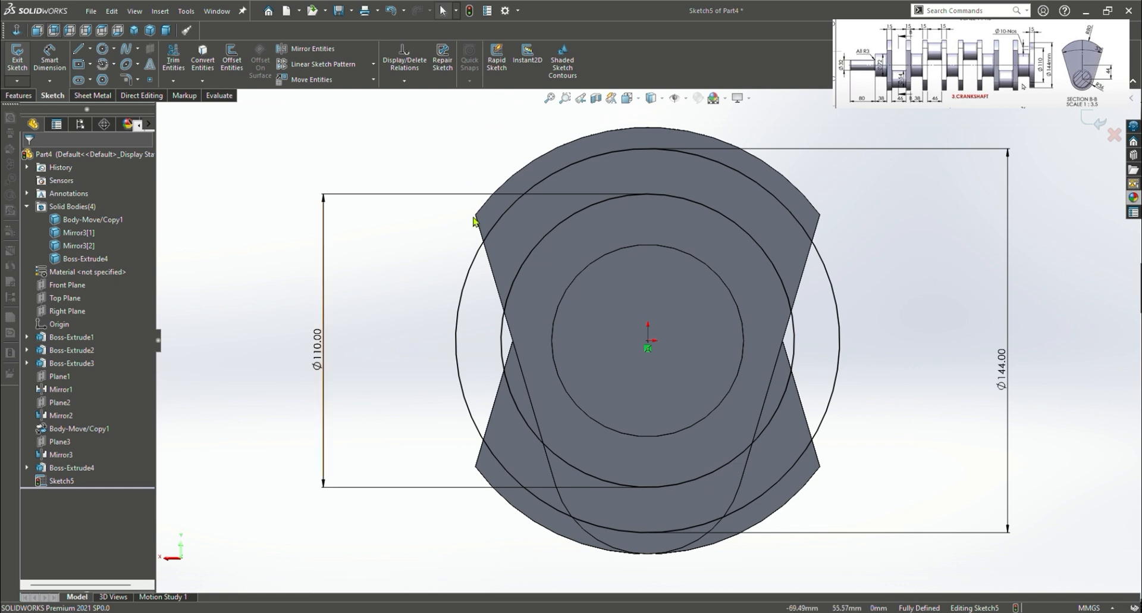
Make the 110 mm circle construction geometry and draw a hole circle about 14 mm in diameter centred on its top quadrant point
left_click(532, 256)
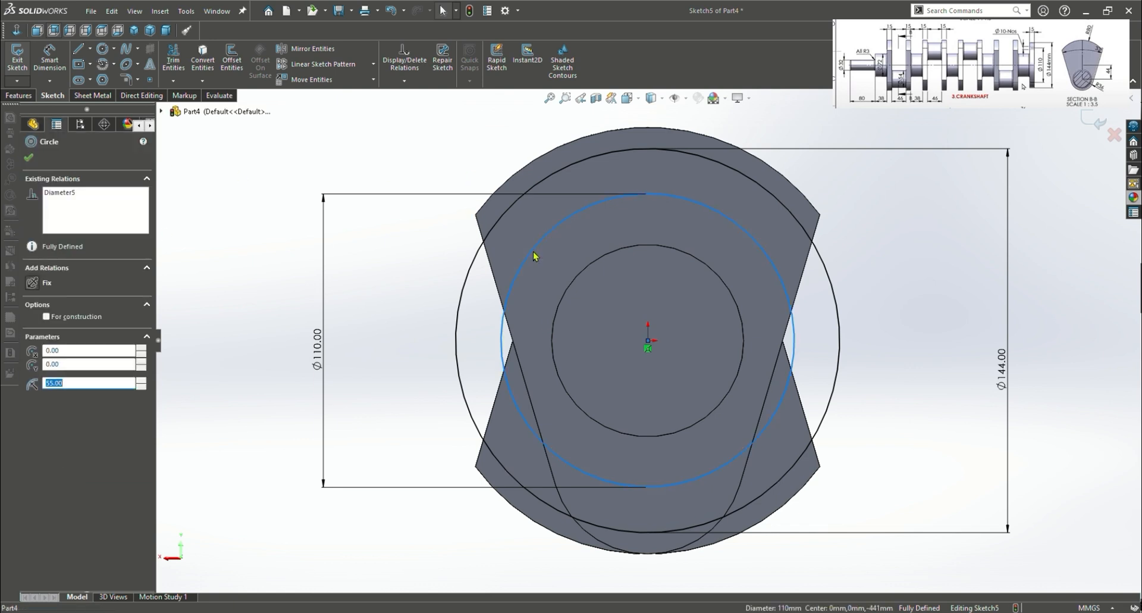
left_click(46, 317)
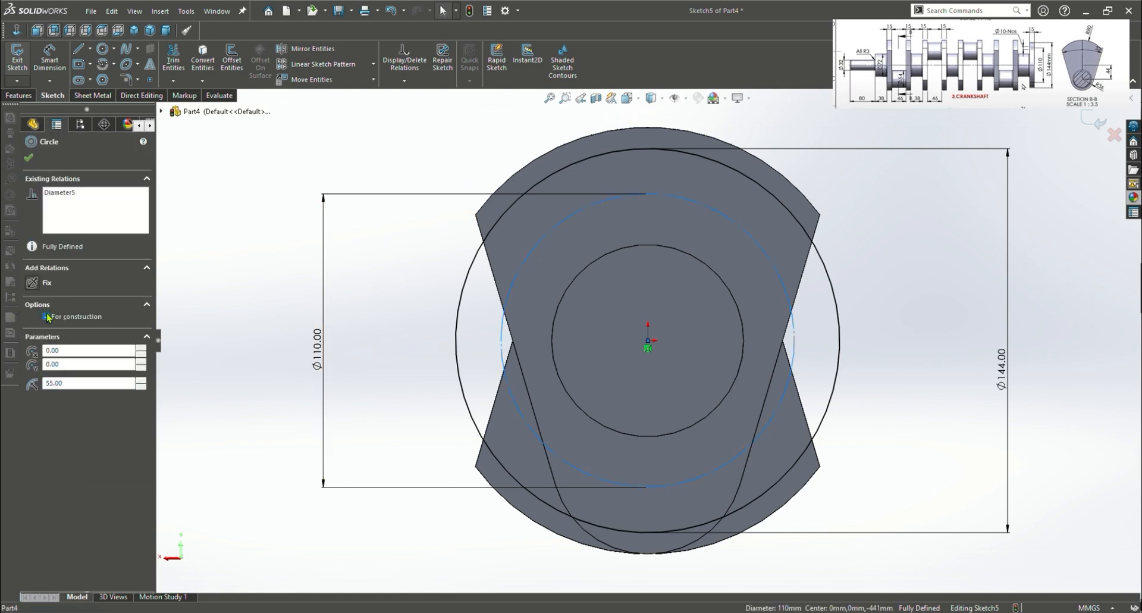
left_click(102, 48)
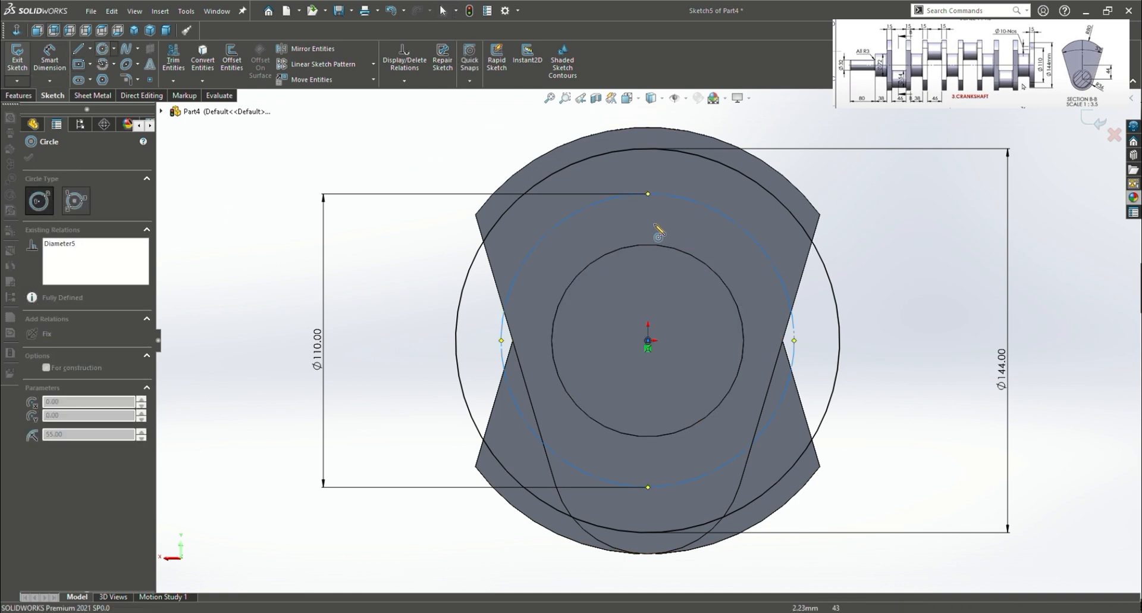
left_click(647, 193)
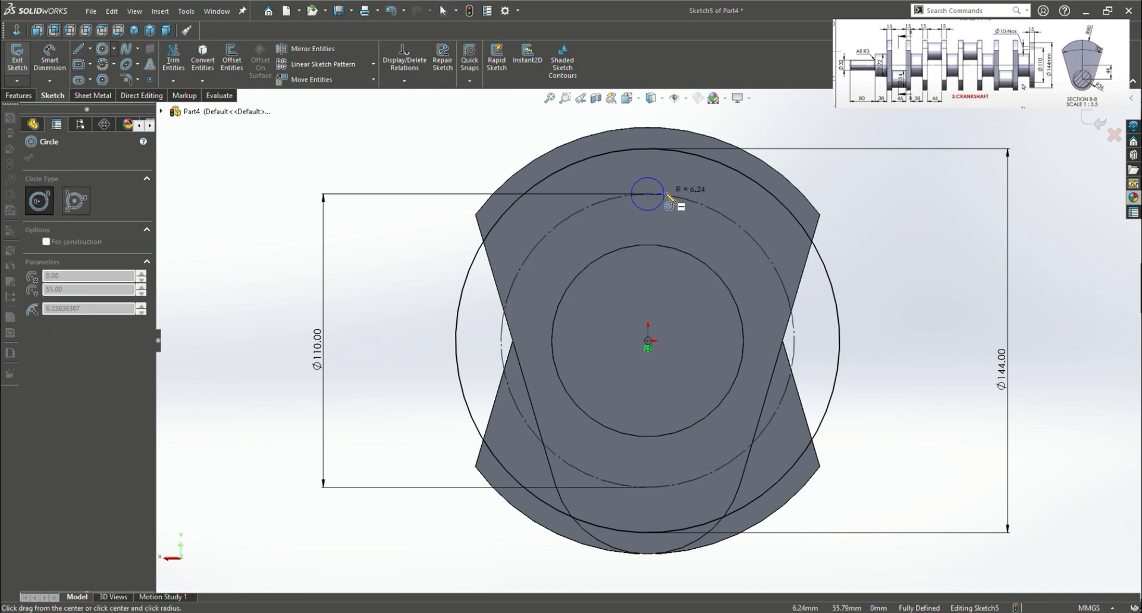
left_click(666, 195)
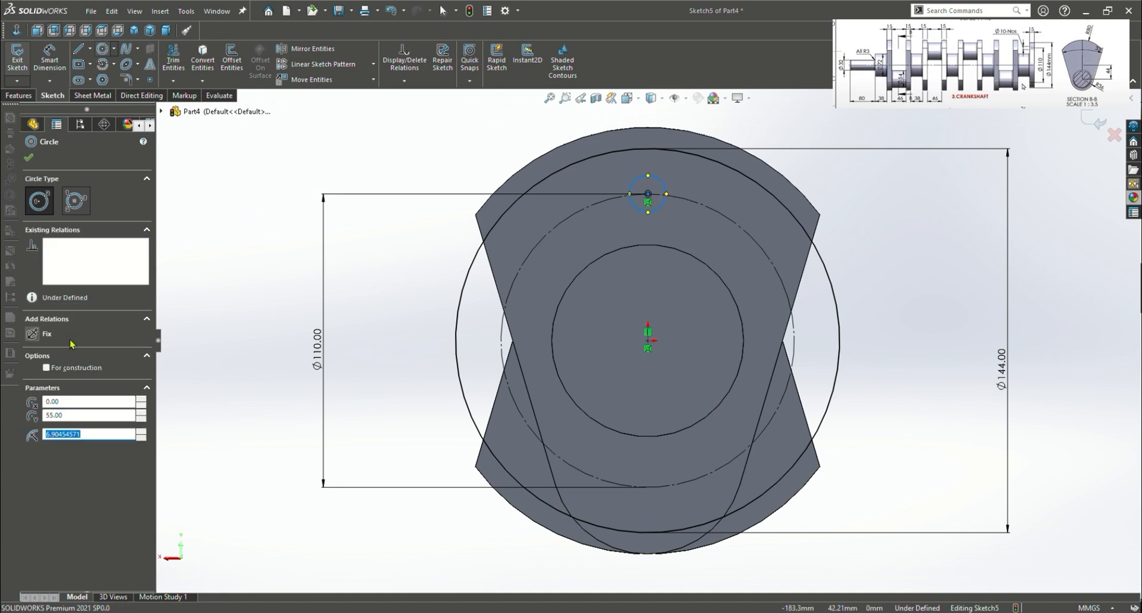
Dimension the small hole circle's diameter as 10 mm
left_click(64, 70)
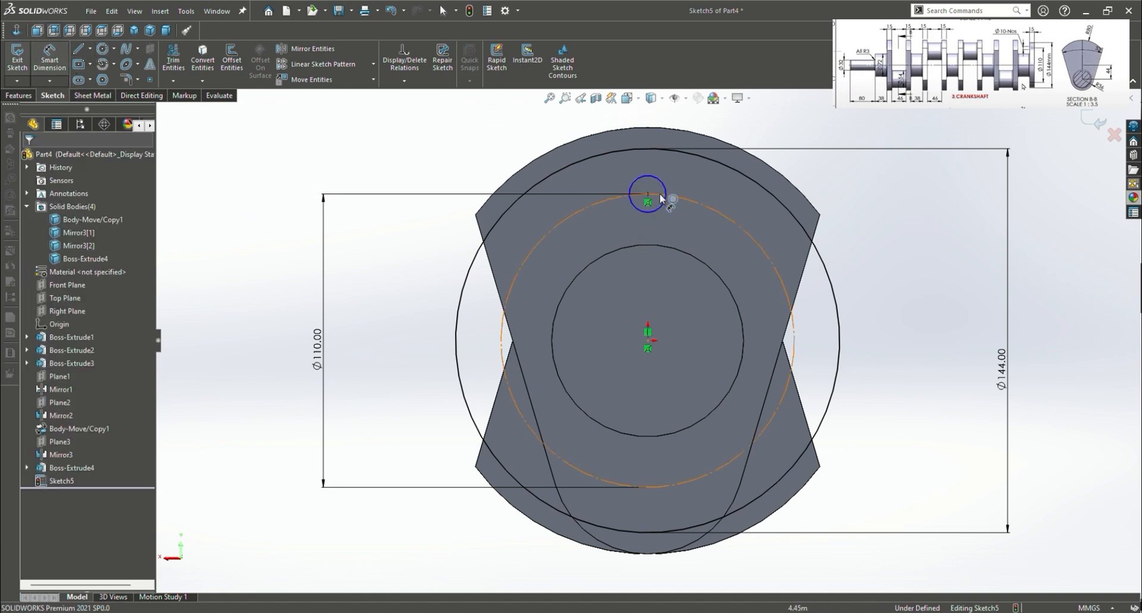
left_click(666, 187)
left_click(706, 202)
type("10")
key("Return")
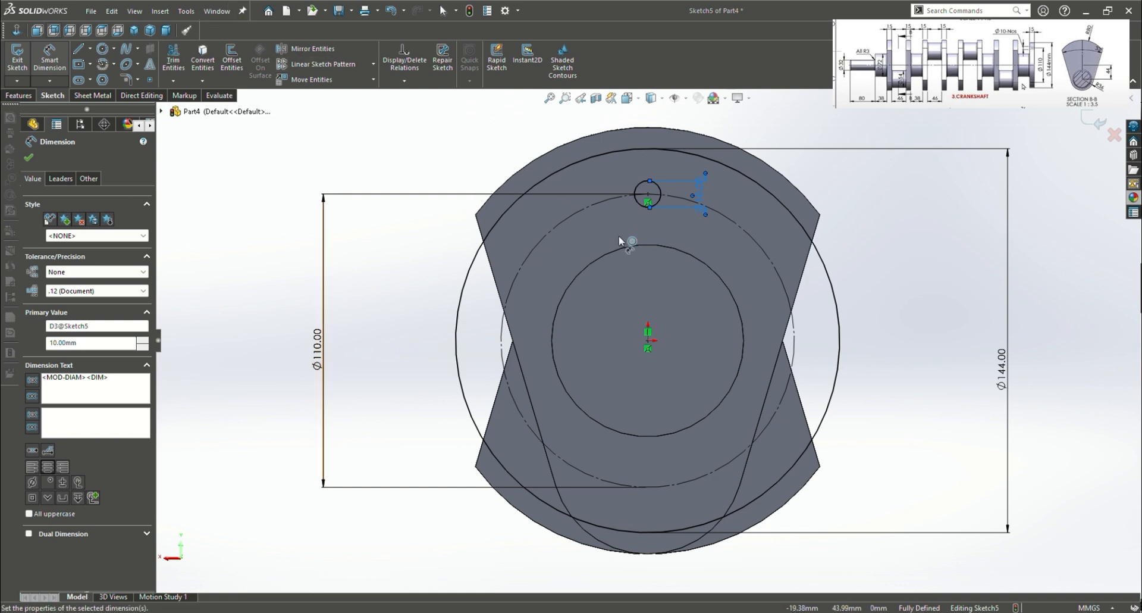
left_click(29, 159)
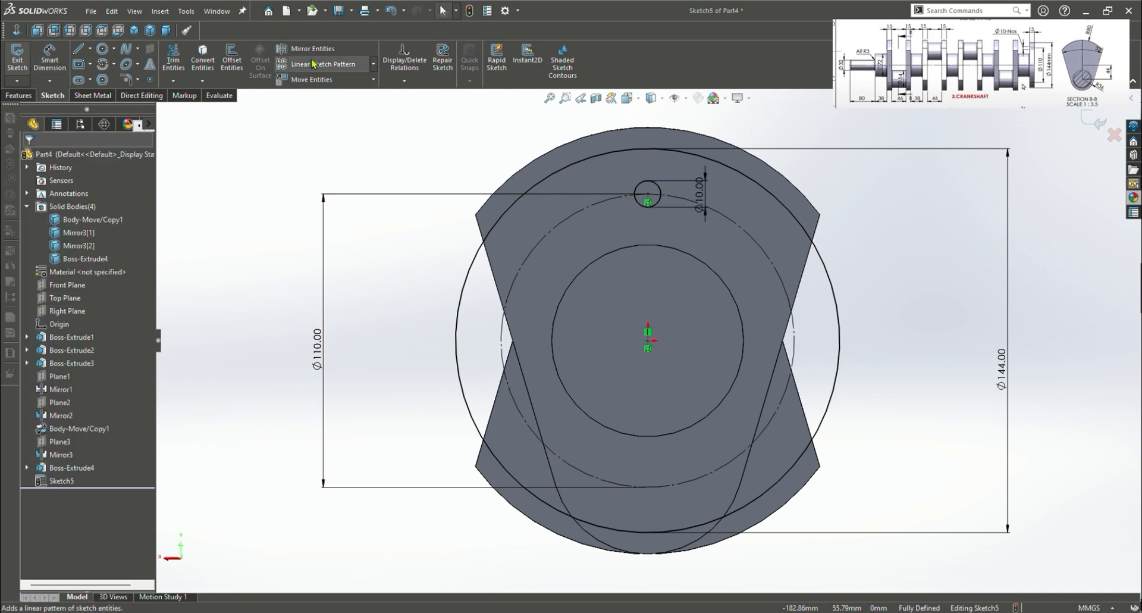
Try a circular sketch pattern of the 110 mm construction circle with 8 instances about the origin and undo it
left_click(373, 64)
left_click(364, 91)
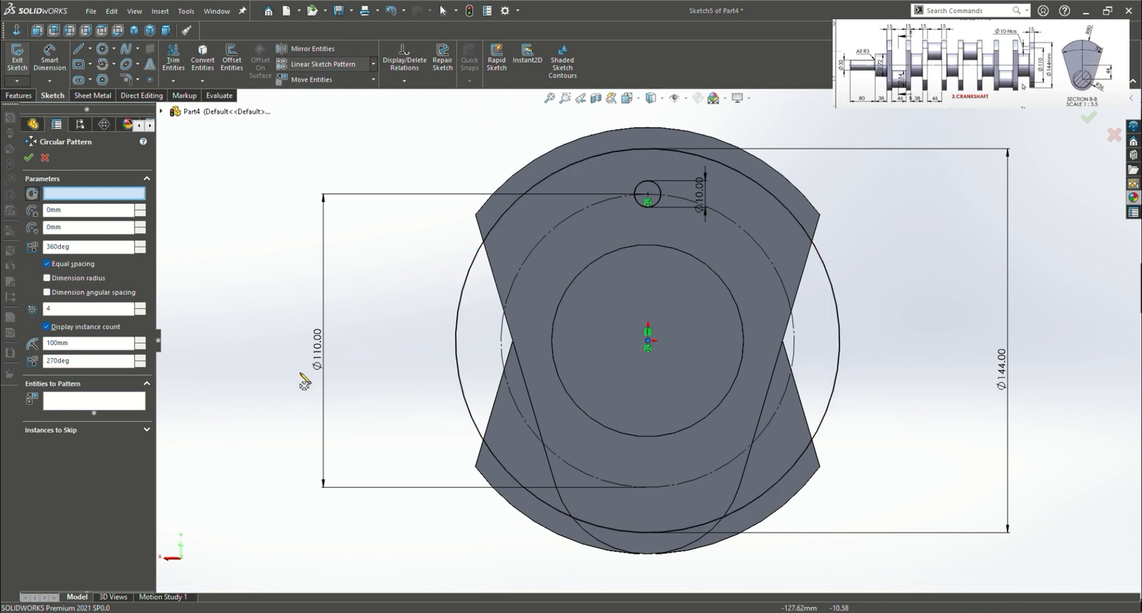
left_click(66, 407)
left_click(500, 355)
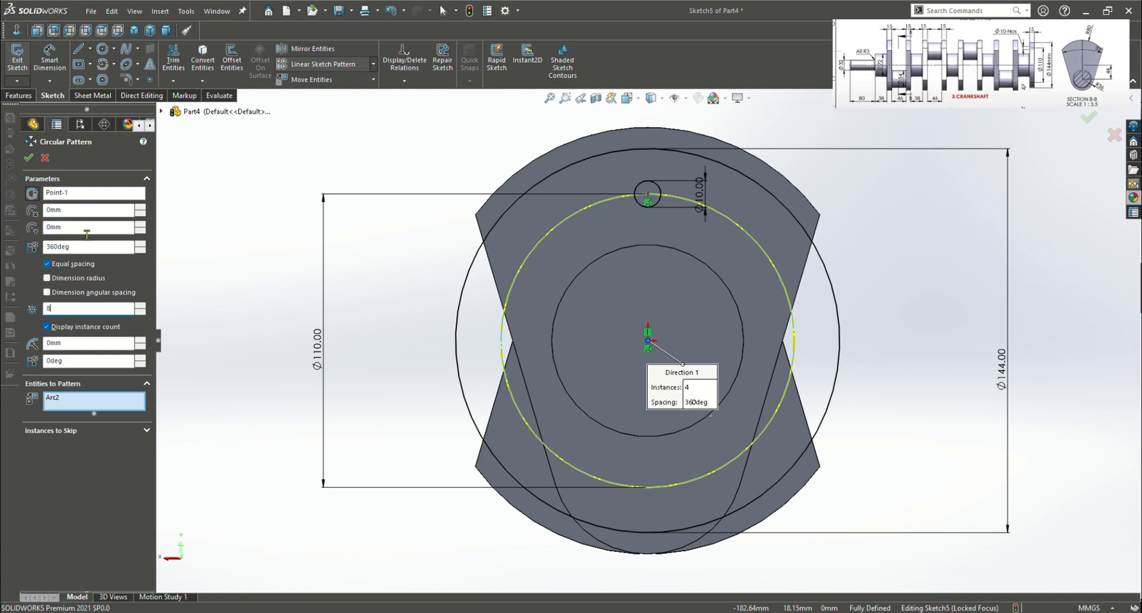
left_click(28, 158)
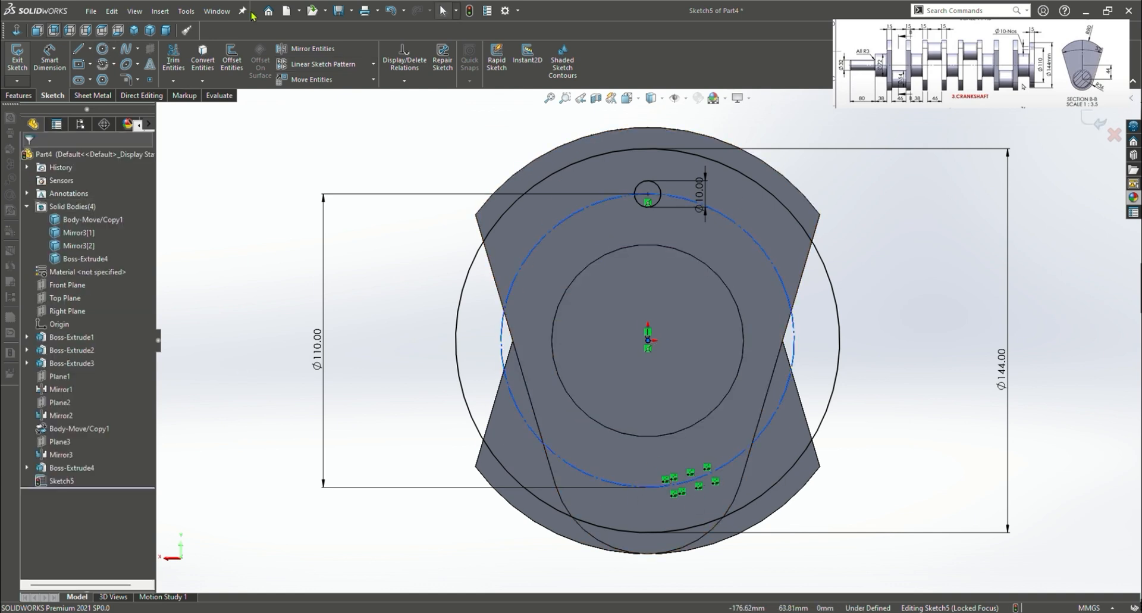
left_click(390, 10)
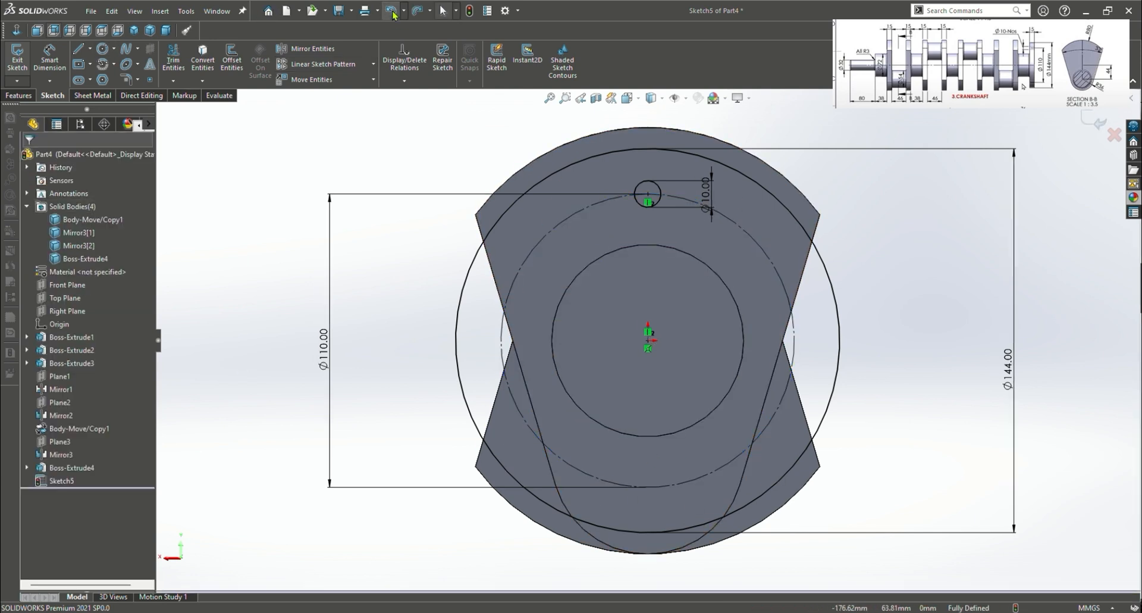
Circular-pattern the 10 mm hole circle about the origin as 8 equally spaced instances over 360 degrees
left_click(646, 182)
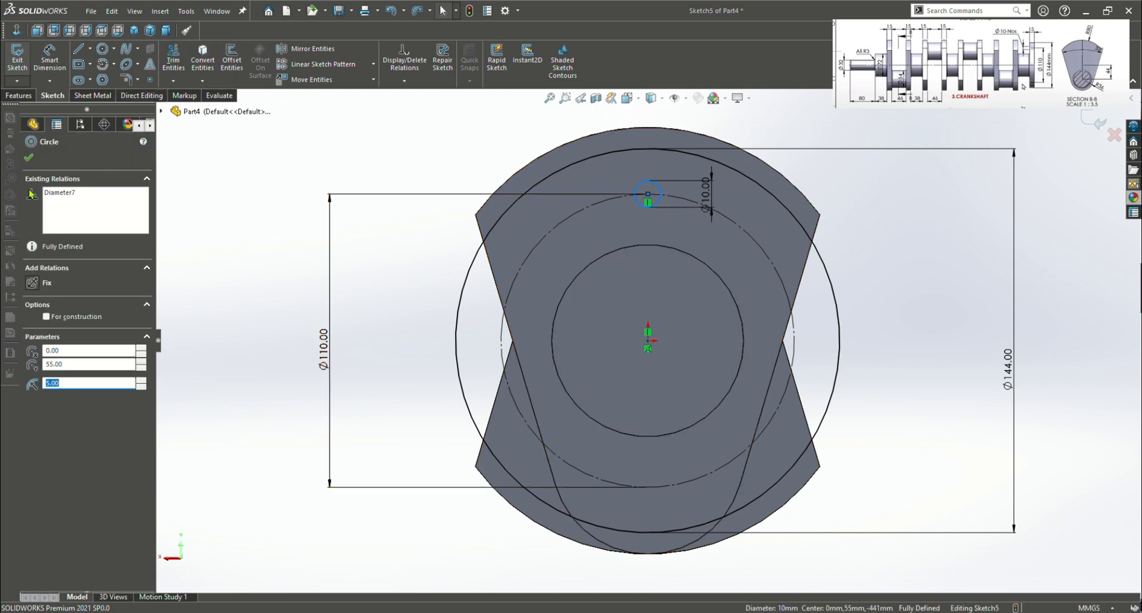
left_click(372, 64)
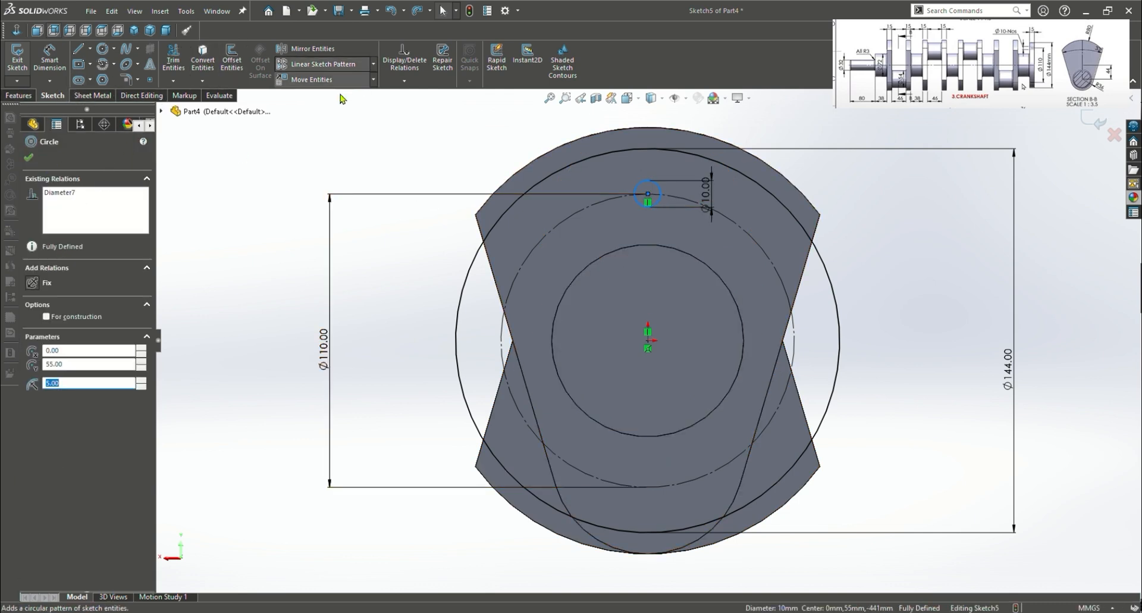
left_click(321, 83)
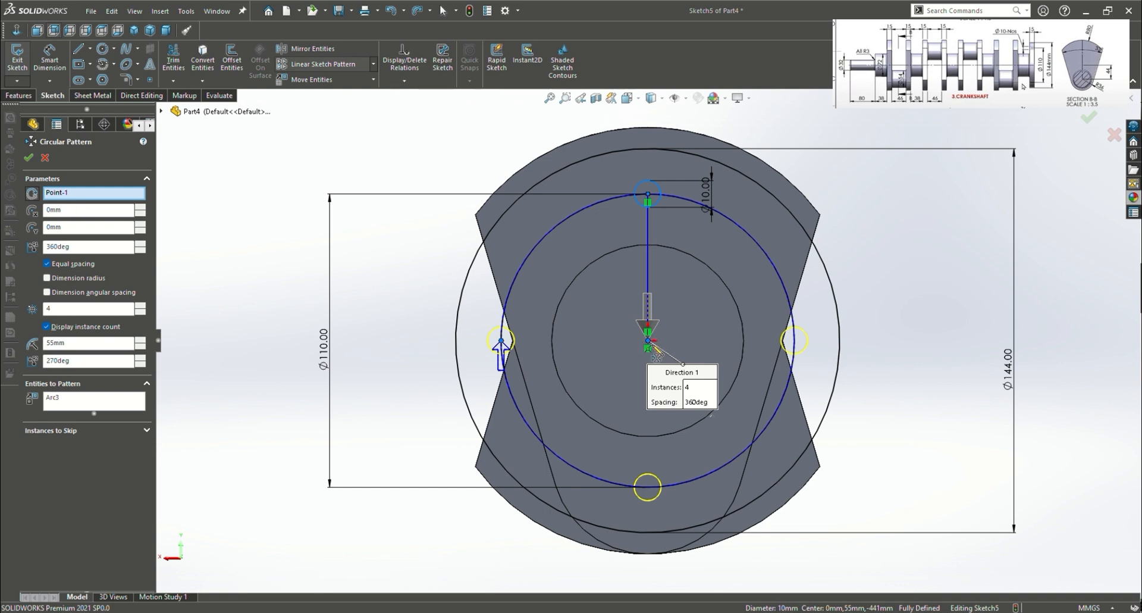
left_click(76, 308)
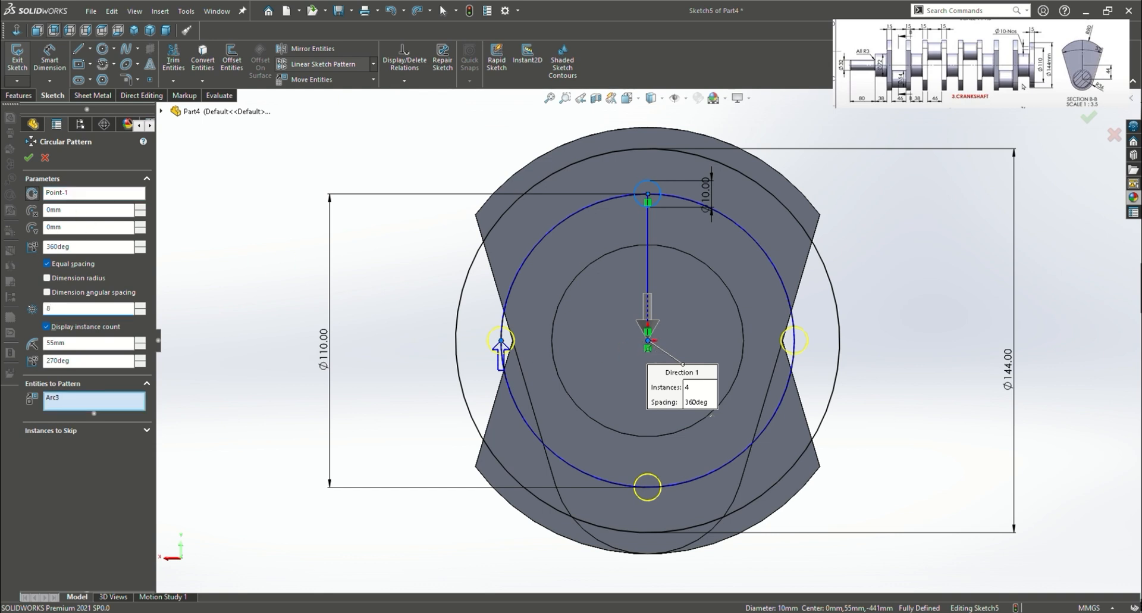
left_click(28, 158)
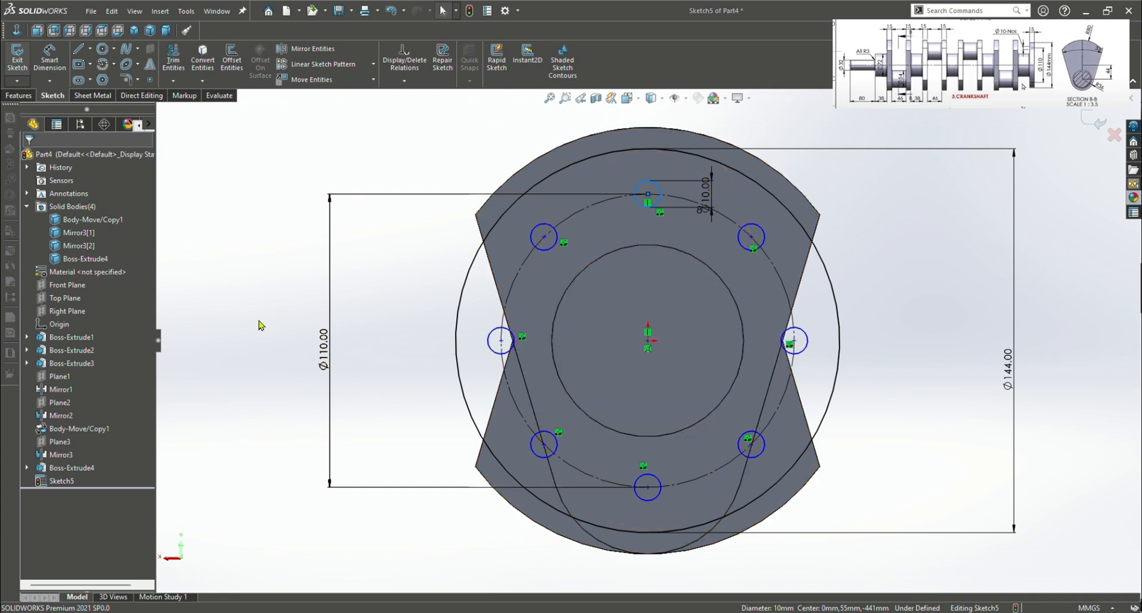
Fully define the flange sketch by calculating relations and dimensions for all entities in the sketch
left_click(404, 80)
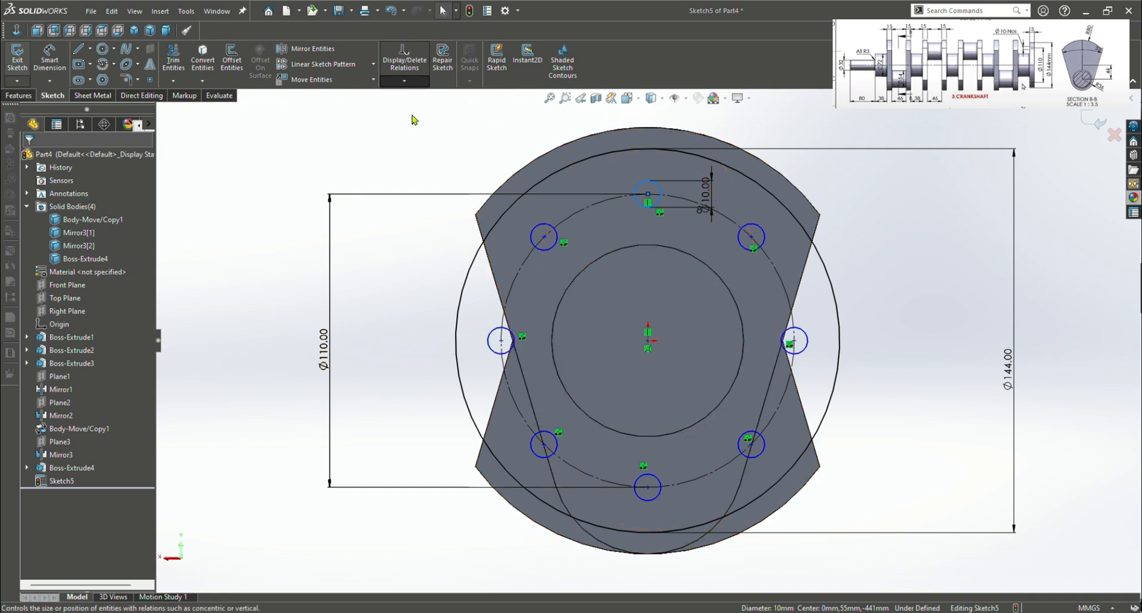
left_click(413, 118)
left_click(75, 223)
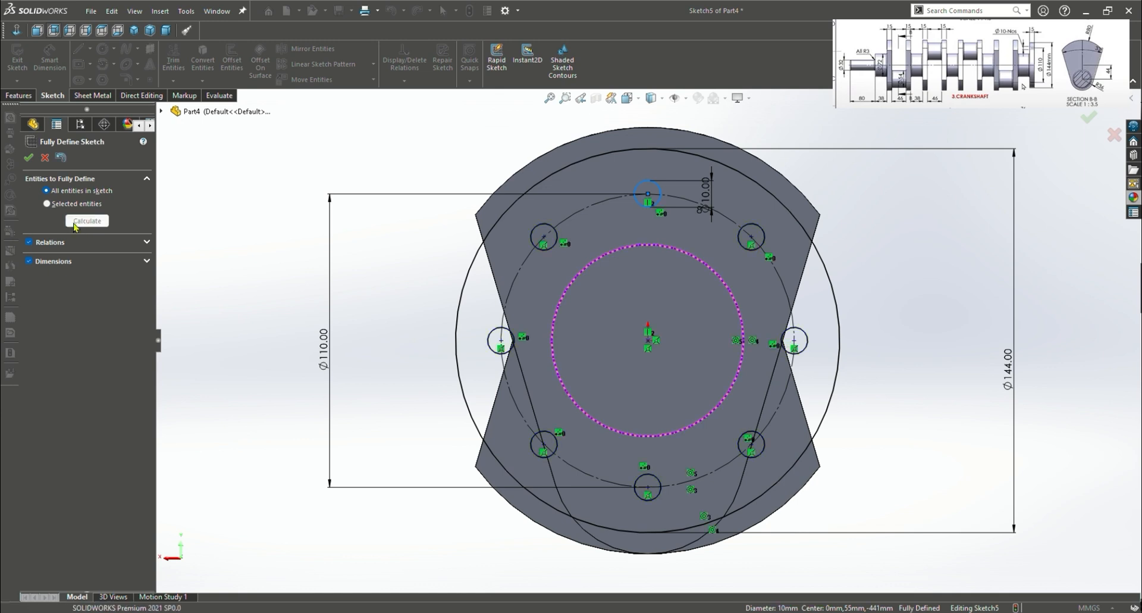
middle_click_drag(388, 319, 367, 375)
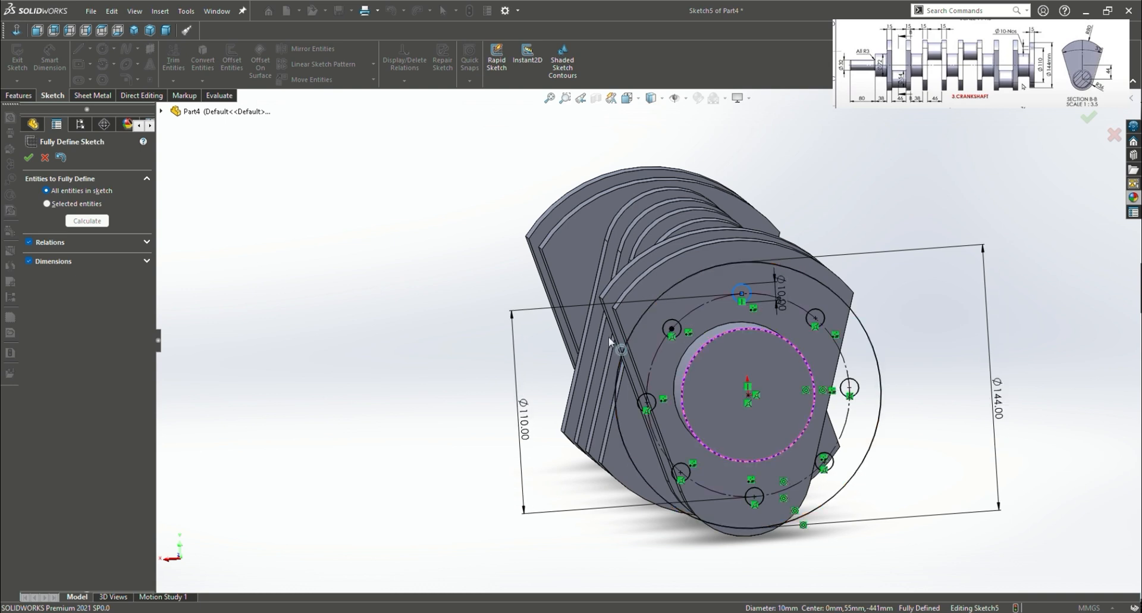
left_click(28, 158)
Extrude the flange sketch as a blind boss 15 mm outward from the crankshaft's end, merging the result
left_click(17, 95)
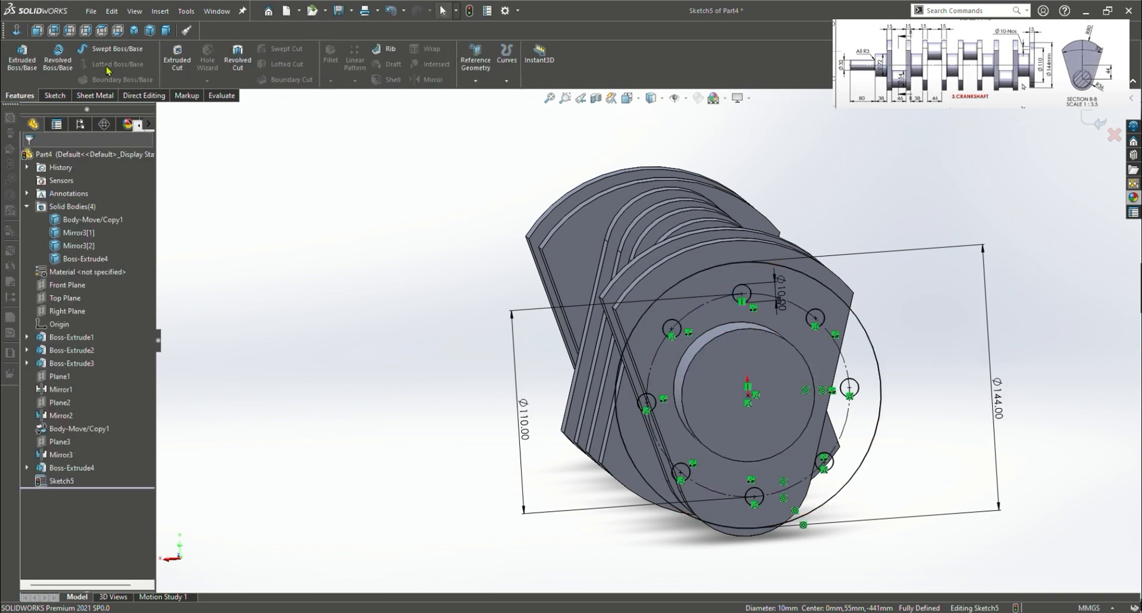
left_click(22, 56)
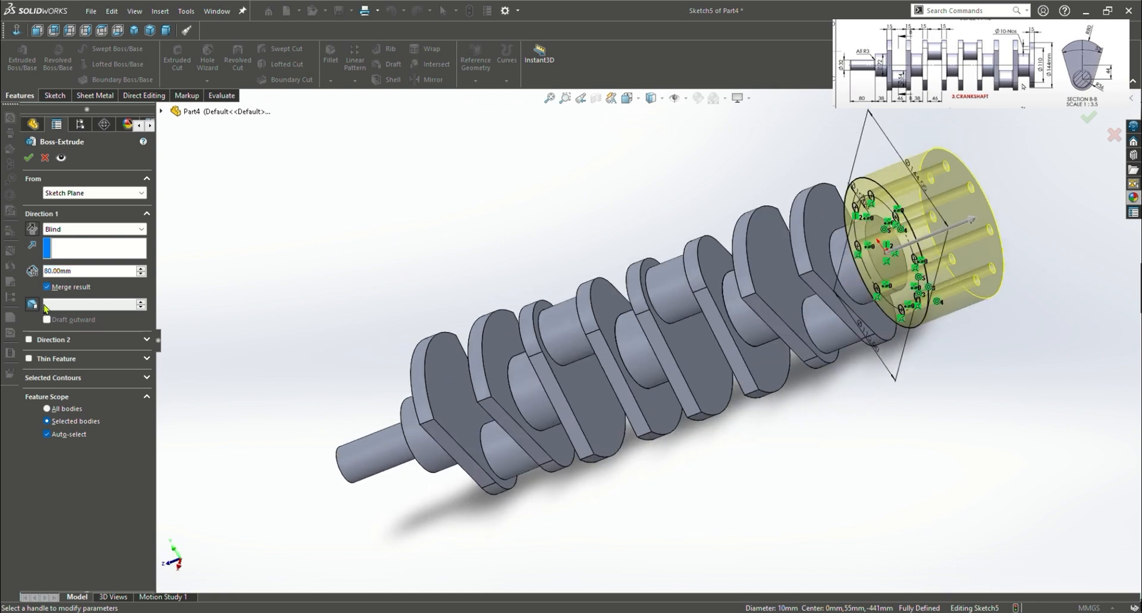
type("15")
key("Return")
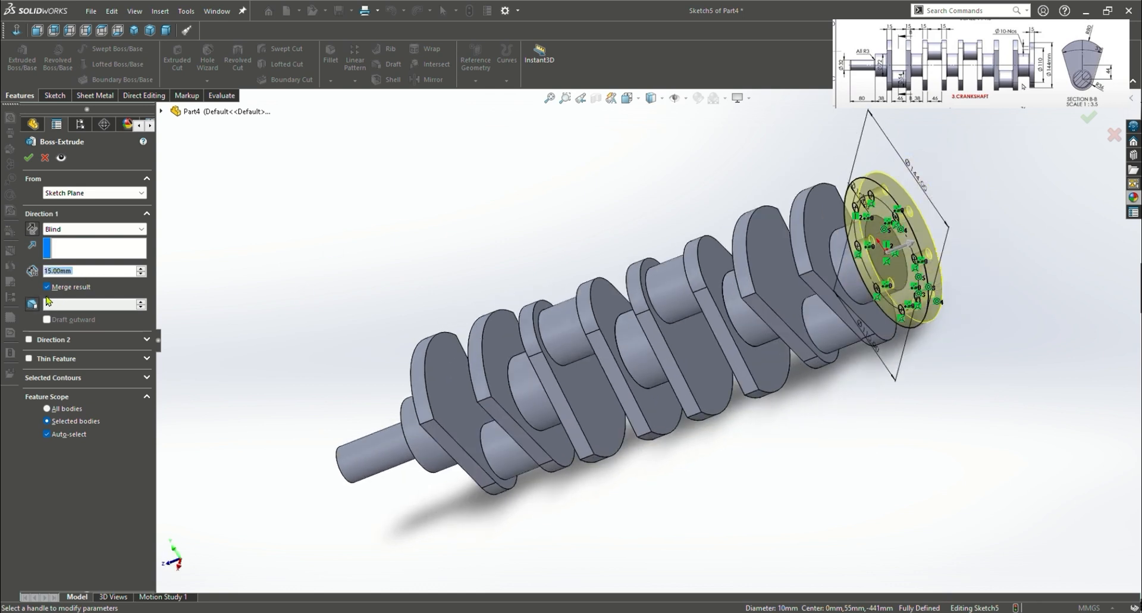
left_click(28, 157)
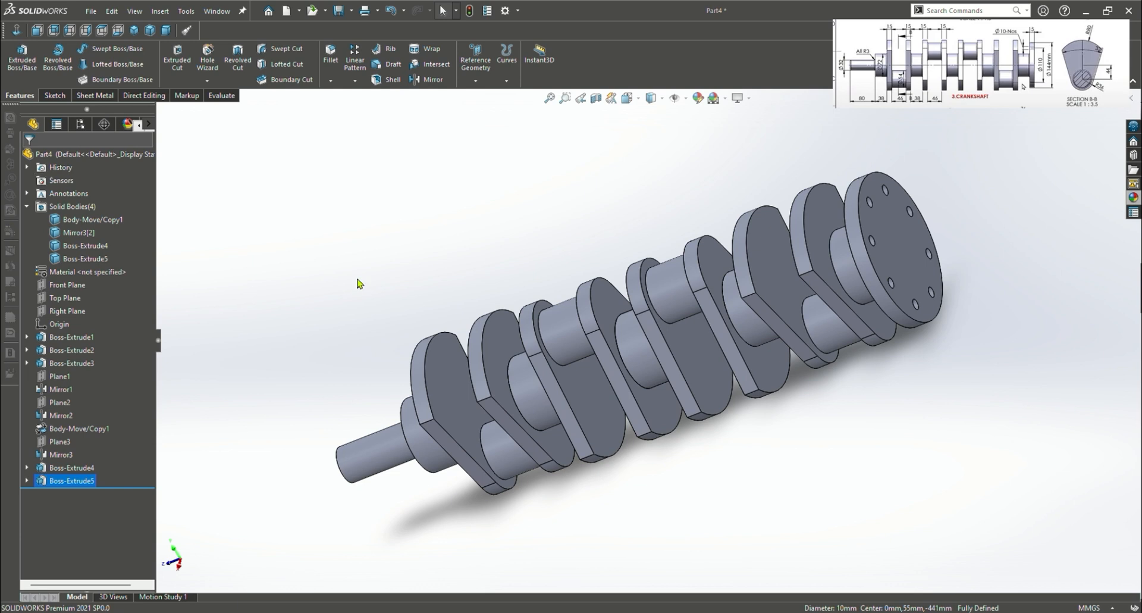
Combine the four crankshaft bodies into a single solid body using the Add operation
middle_click_drag(359, 283, 433, 214)
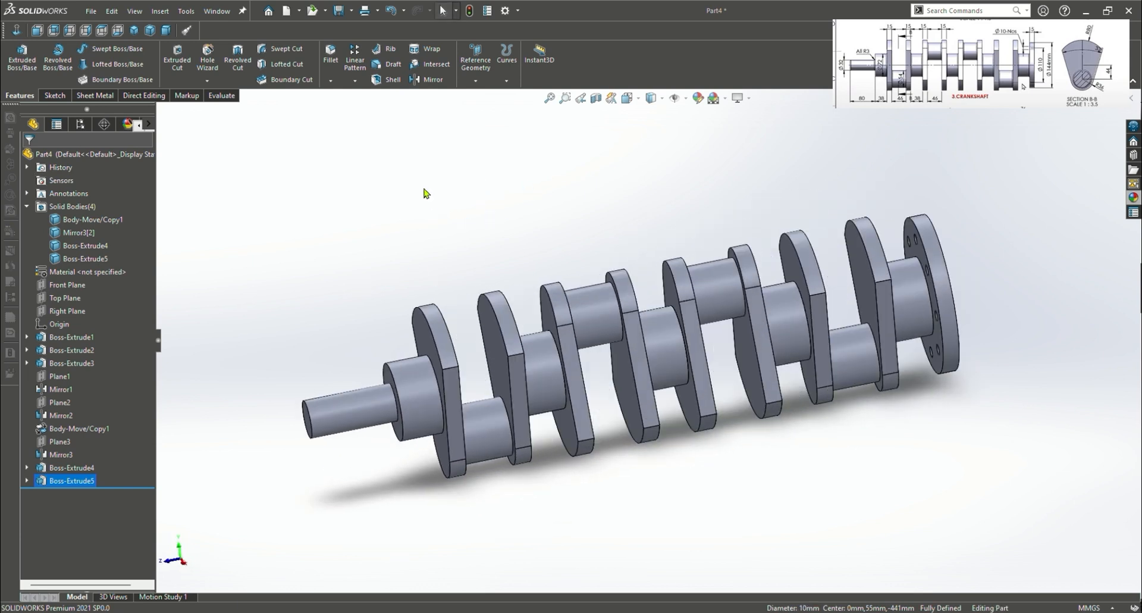
left_click(132, 97)
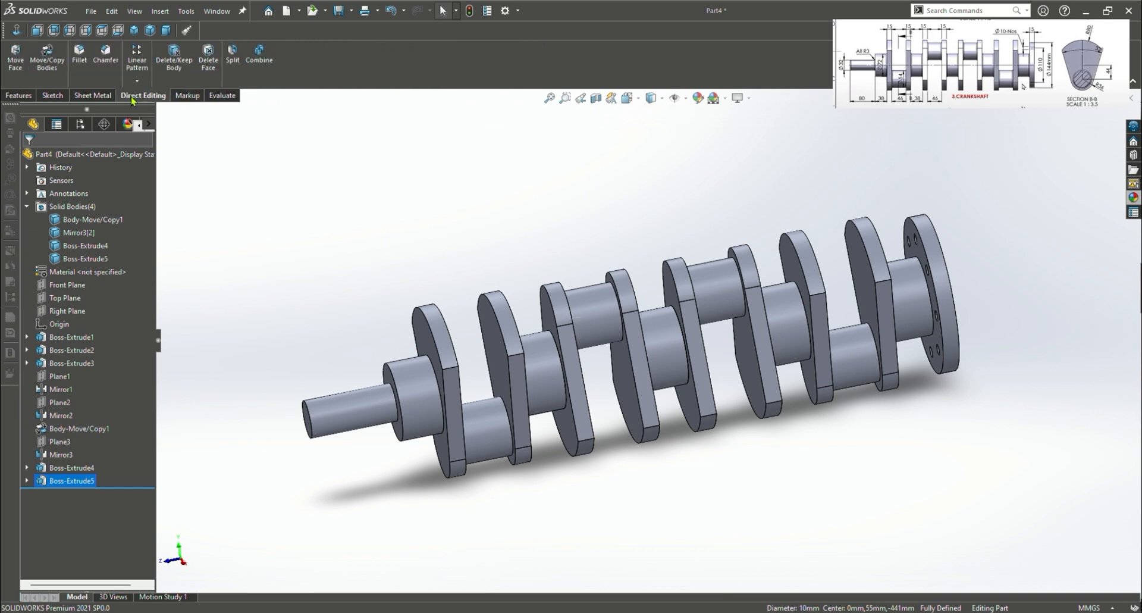
left_click(260, 56)
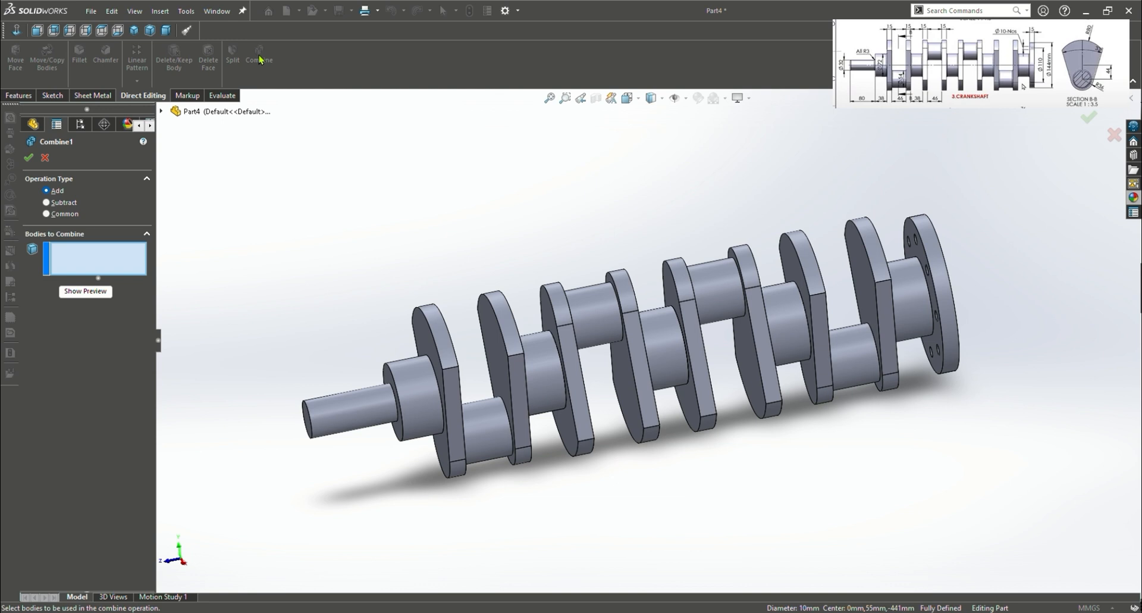
middle_click_drag(334, 257, 369, 266)
left_click(411, 392)
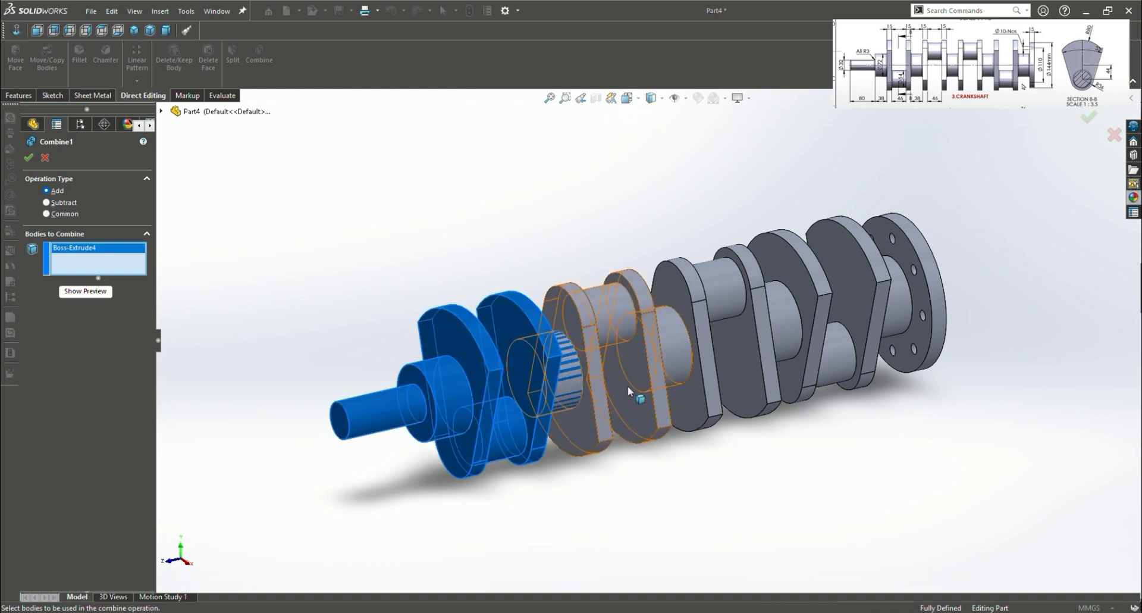
left_click(581, 430)
left_click(704, 400)
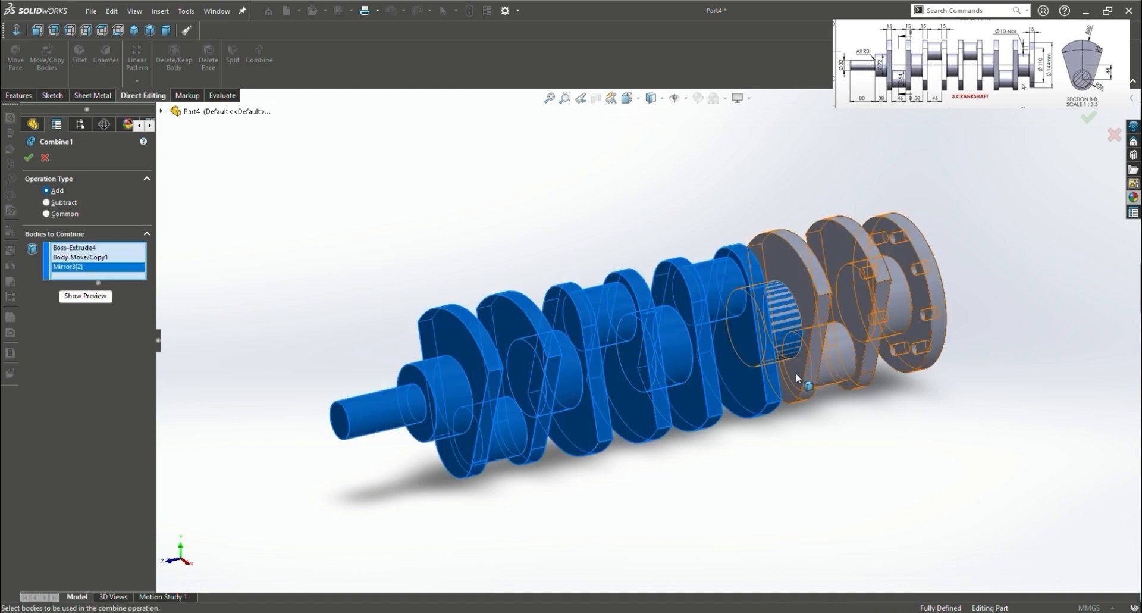
left_click(795, 374)
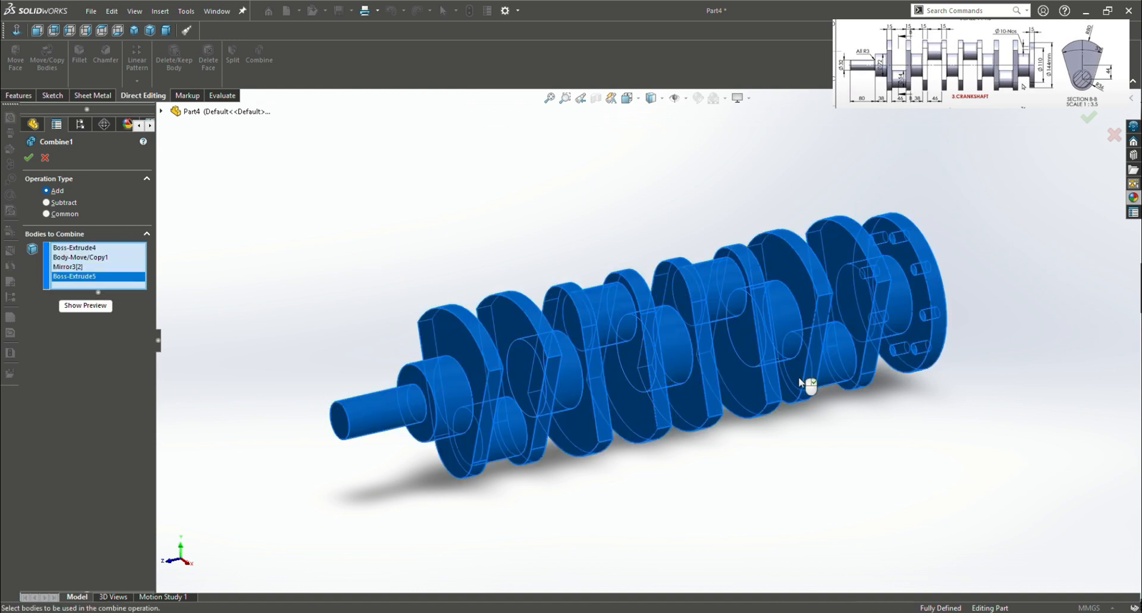
left_click(28, 158)
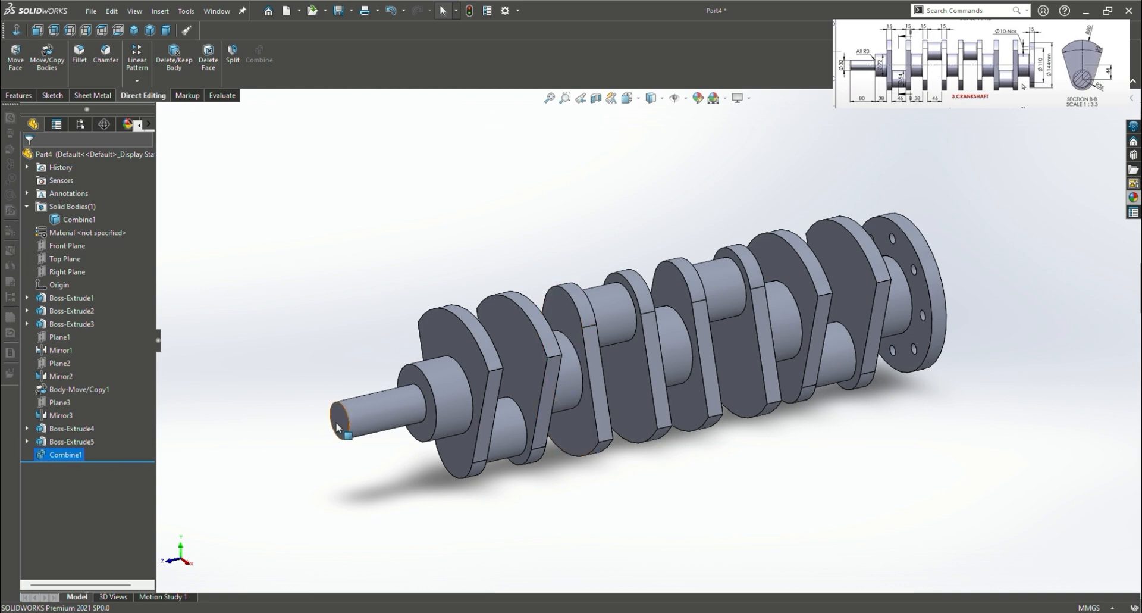
Try a 3 mm fillet on the front shaft's end edge and its base edge at the journal, and undo it
left_click(79, 54)
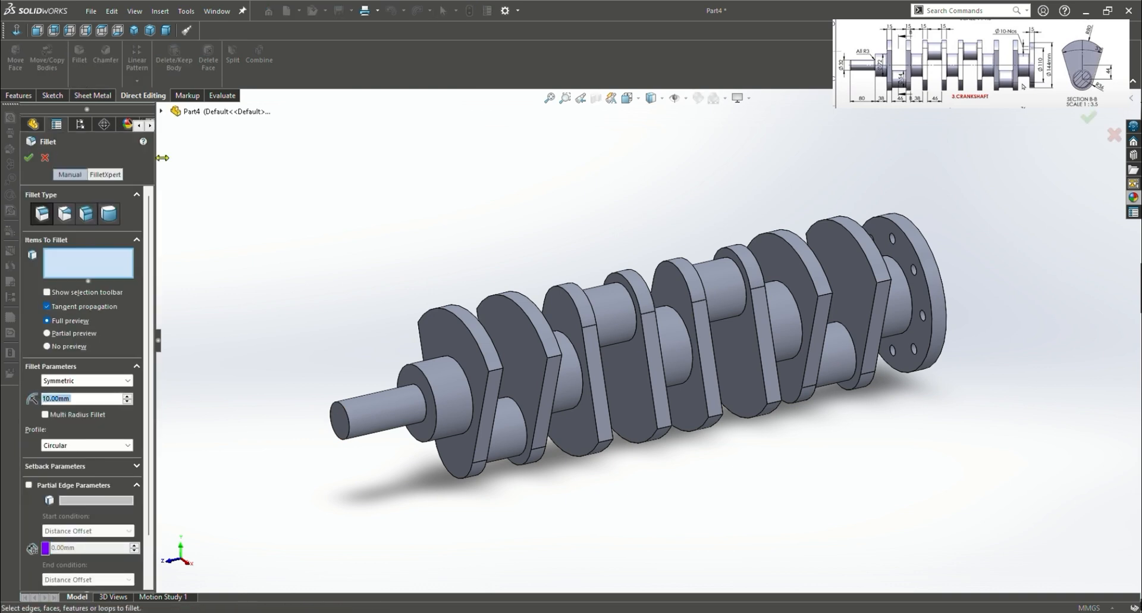
scroll(333, 398, "down", 3)
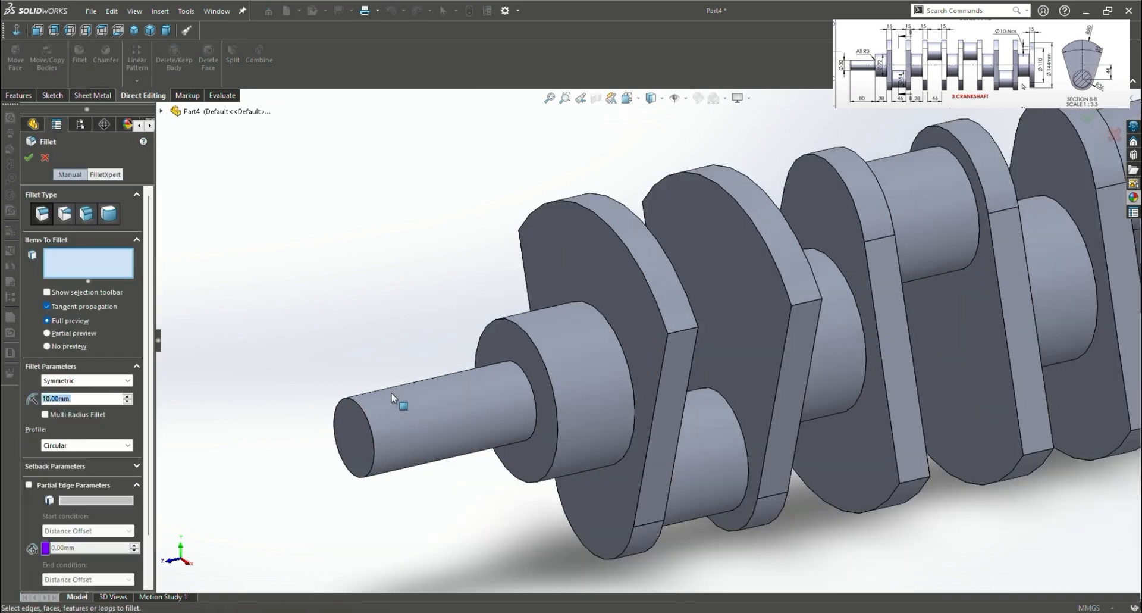
left_click(368, 424)
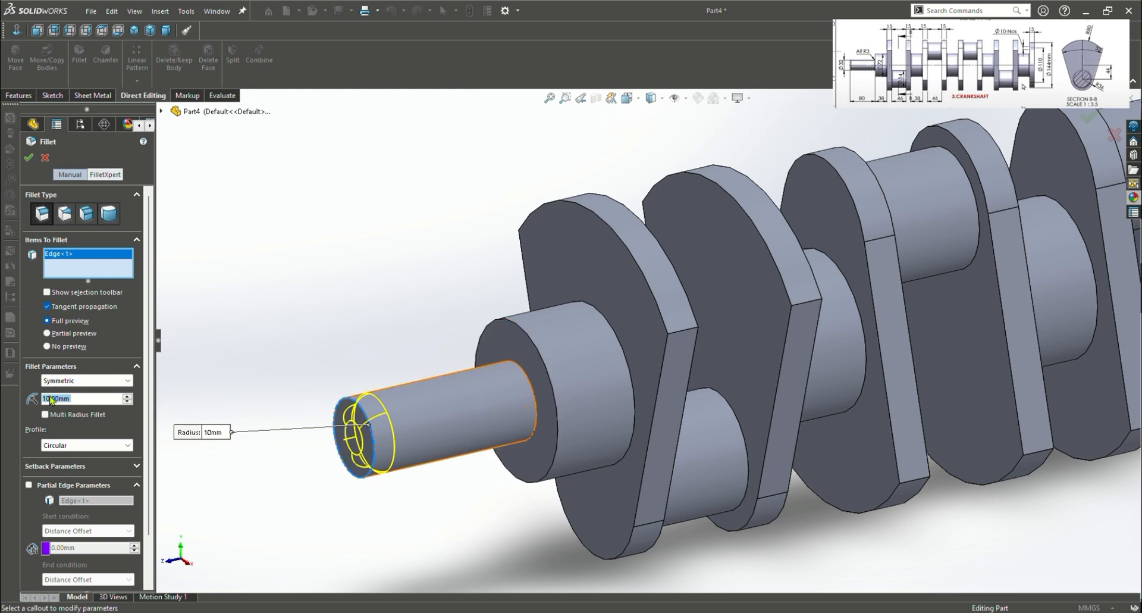
type("3")
key("Return")
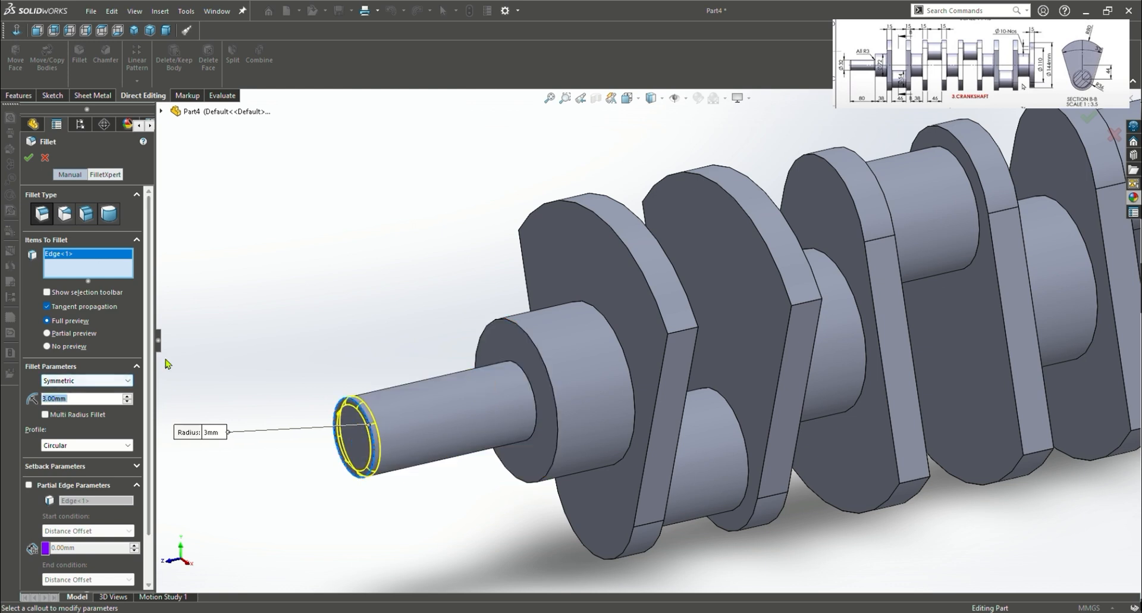
left_click(536, 407)
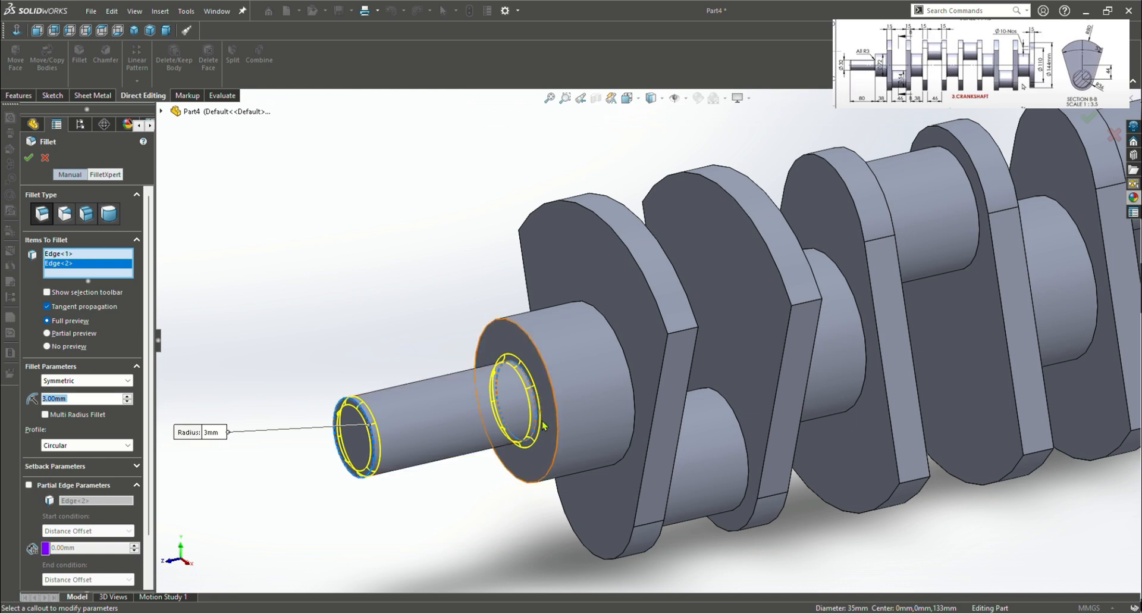
left_click(535, 426)
left_click(536, 429)
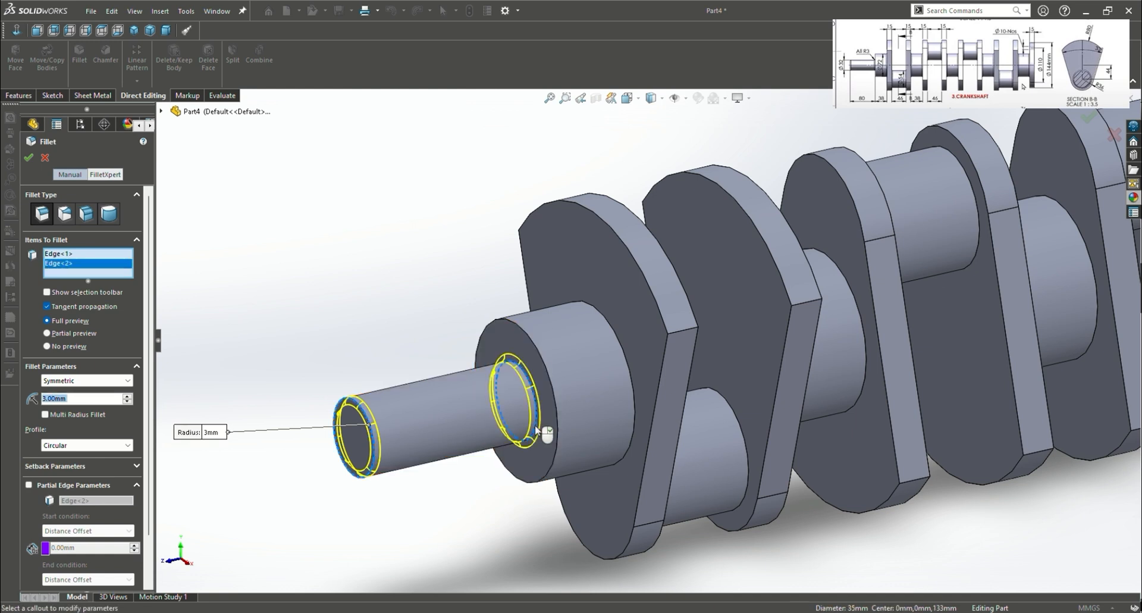
right_click(536, 427)
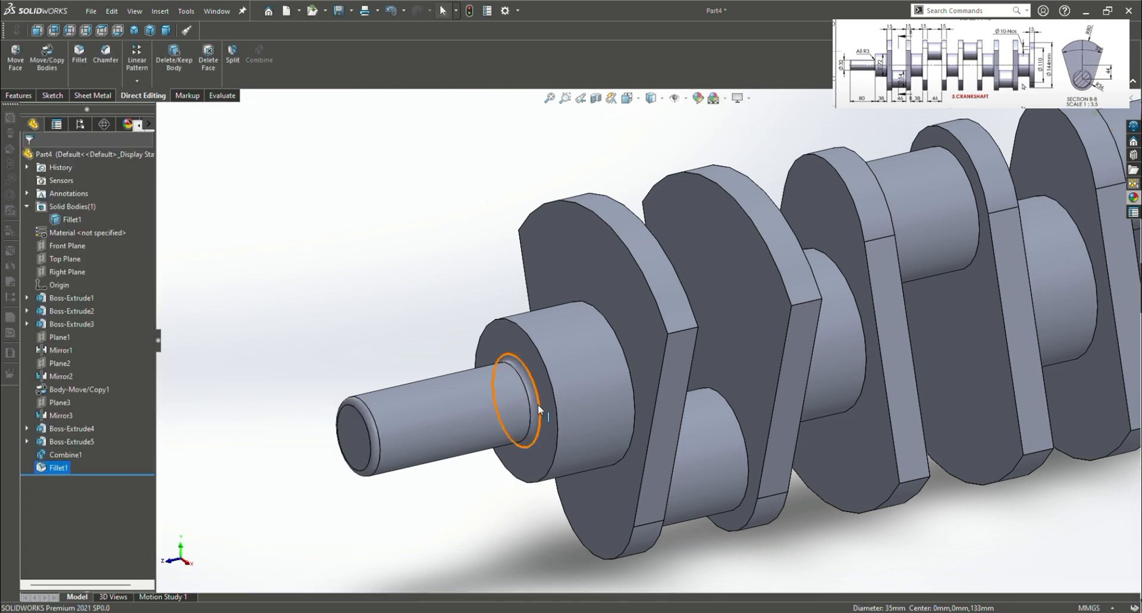
left_click(392, 11)
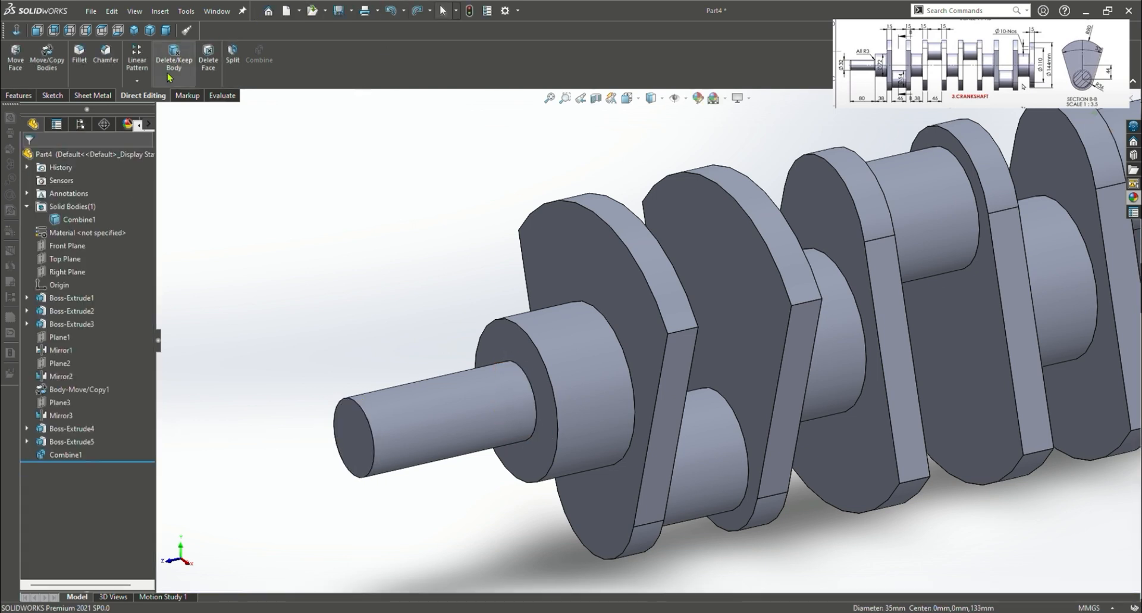
left_click(79, 54)
left_click(367, 420)
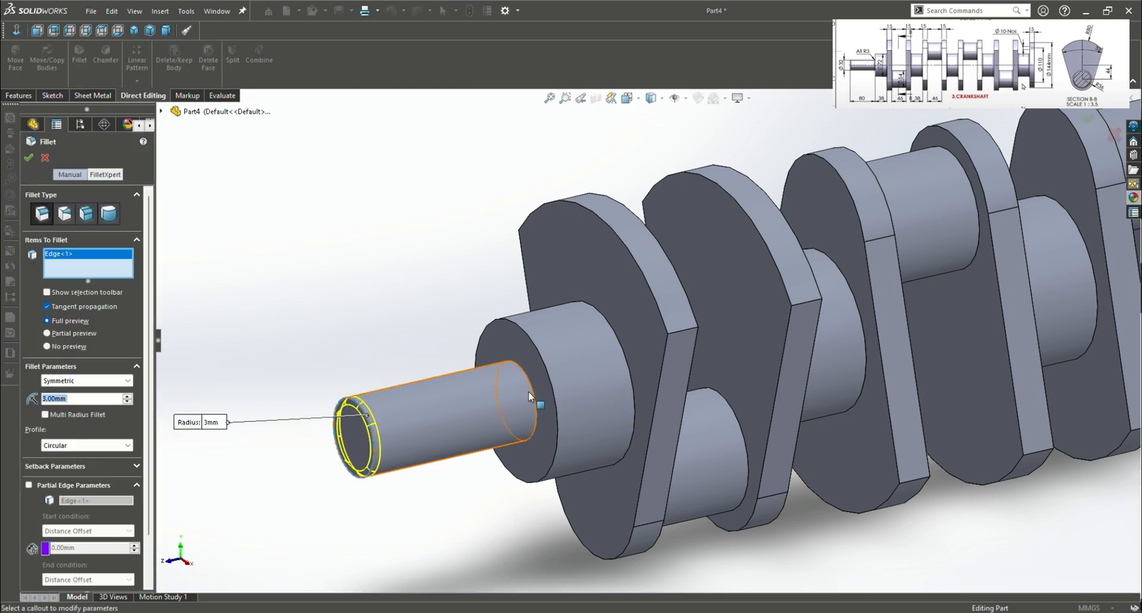
left_click(537, 399)
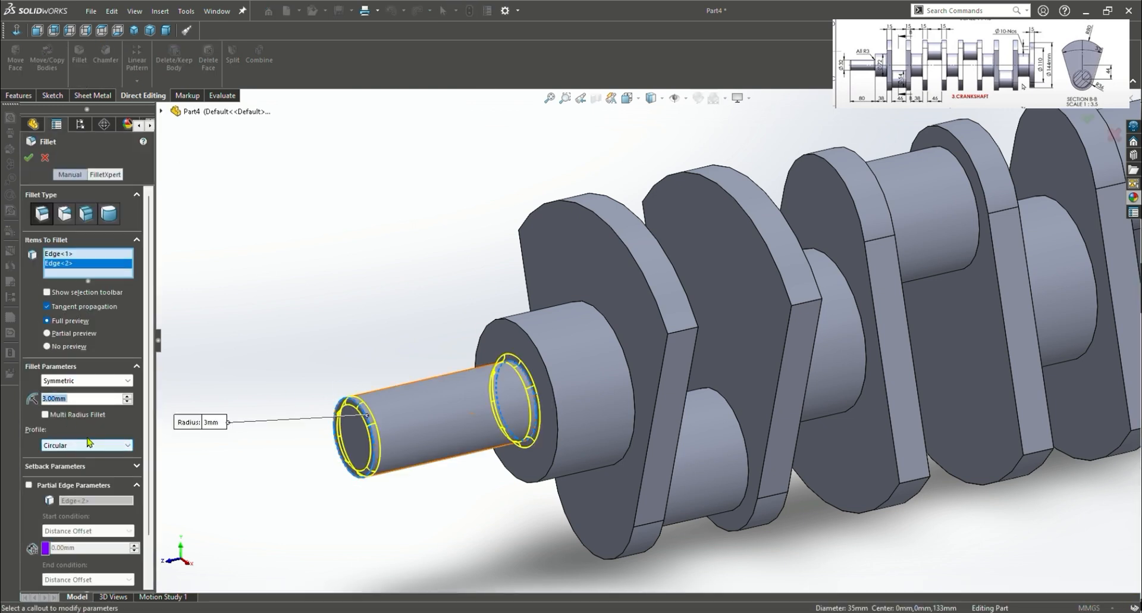
left_click(634, 368)
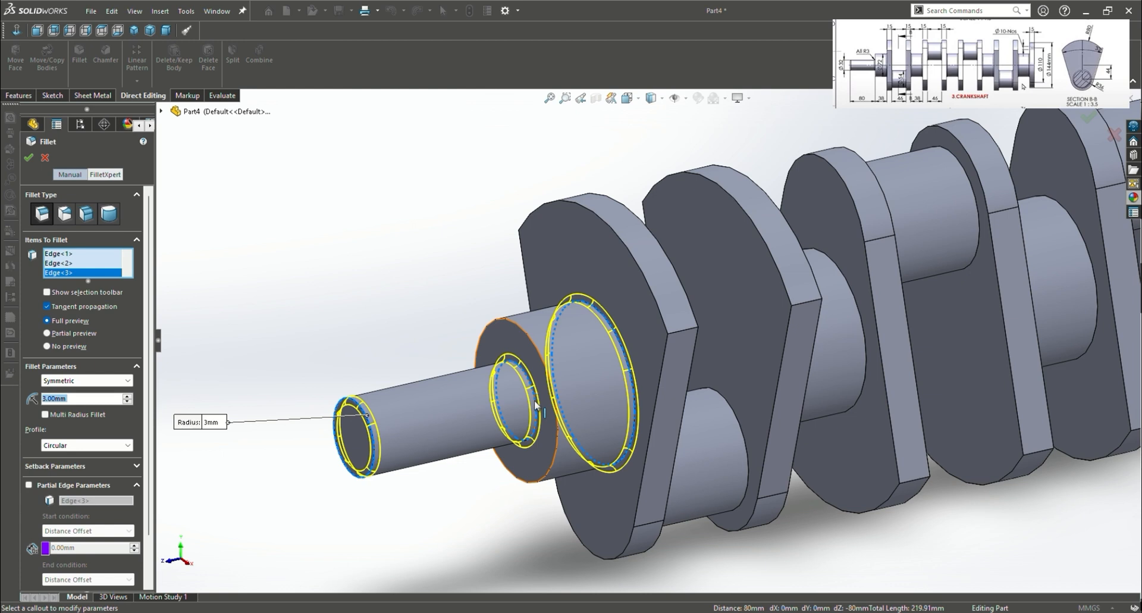
left_click(46, 292)
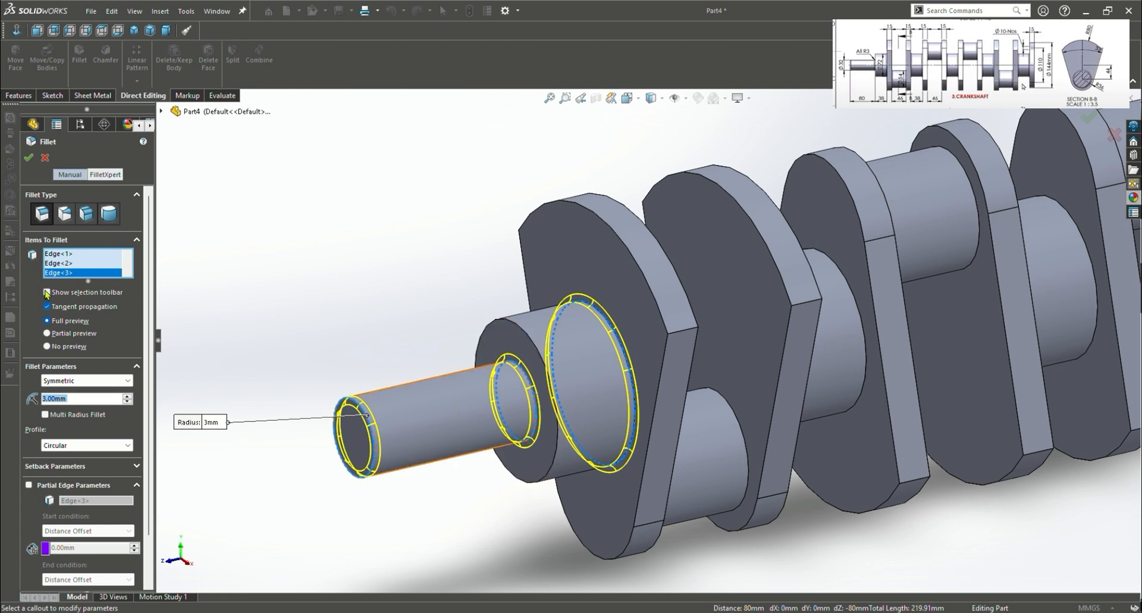
left_click(531, 402)
left_click(531, 402)
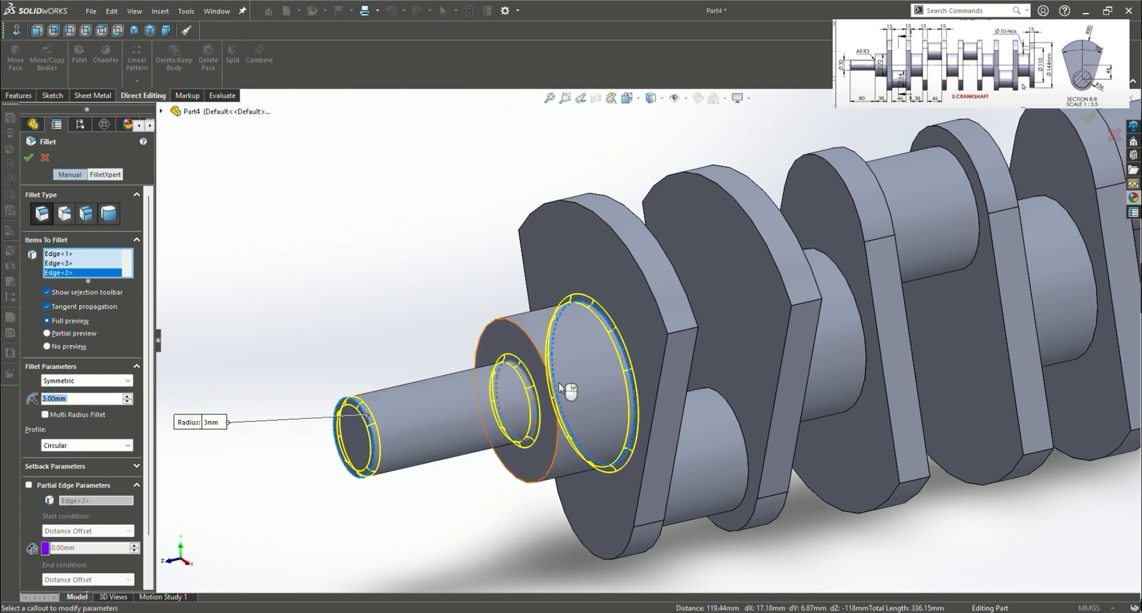
left_click(601, 369)
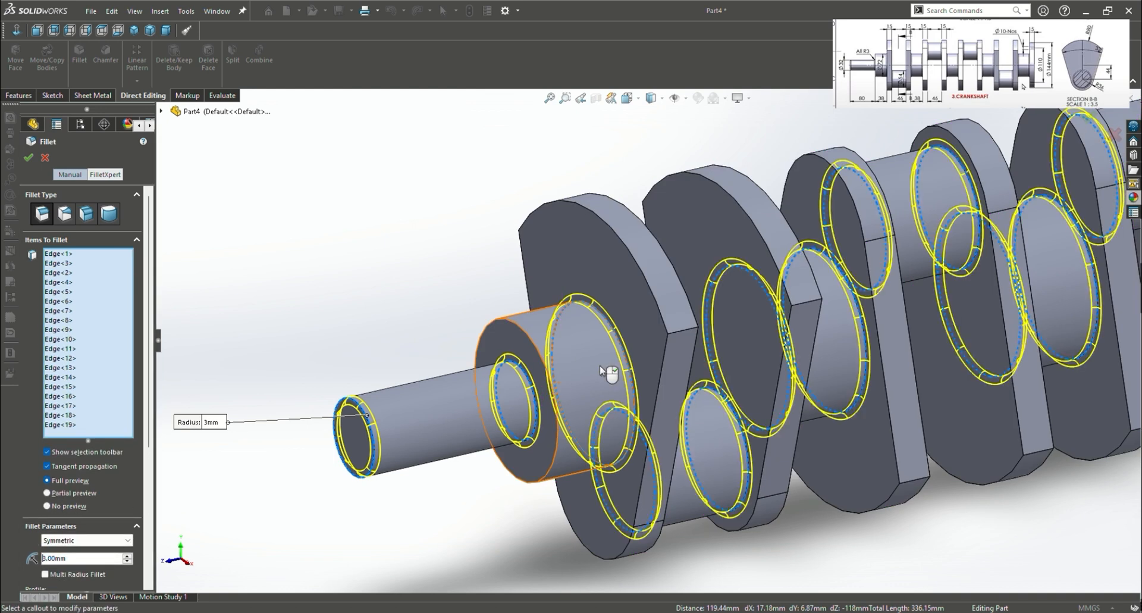
left_click(621, 342)
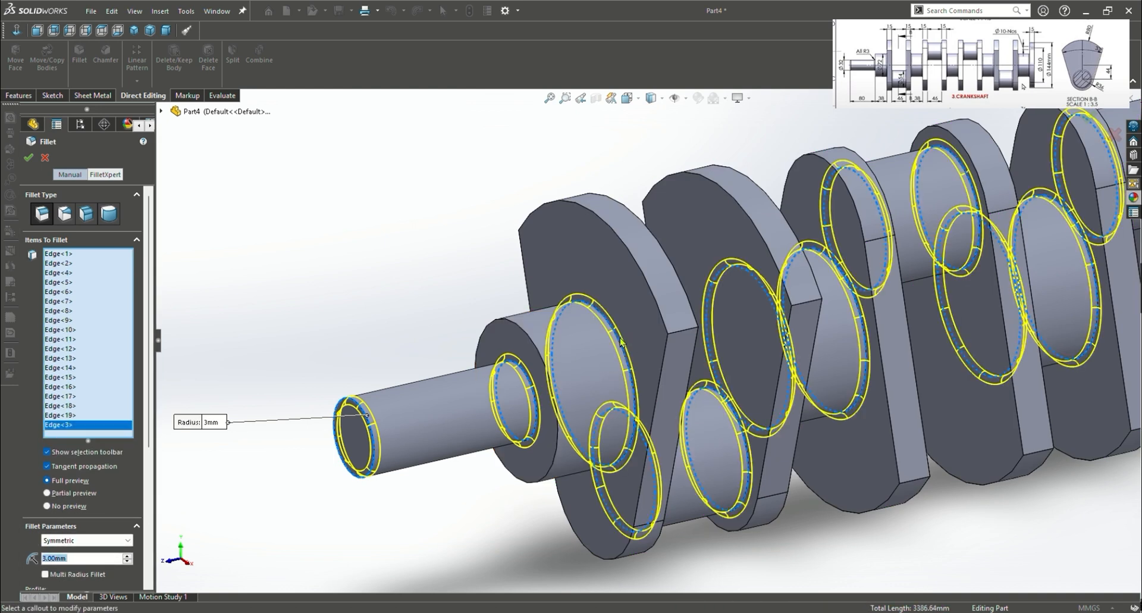
left_click(690, 307)
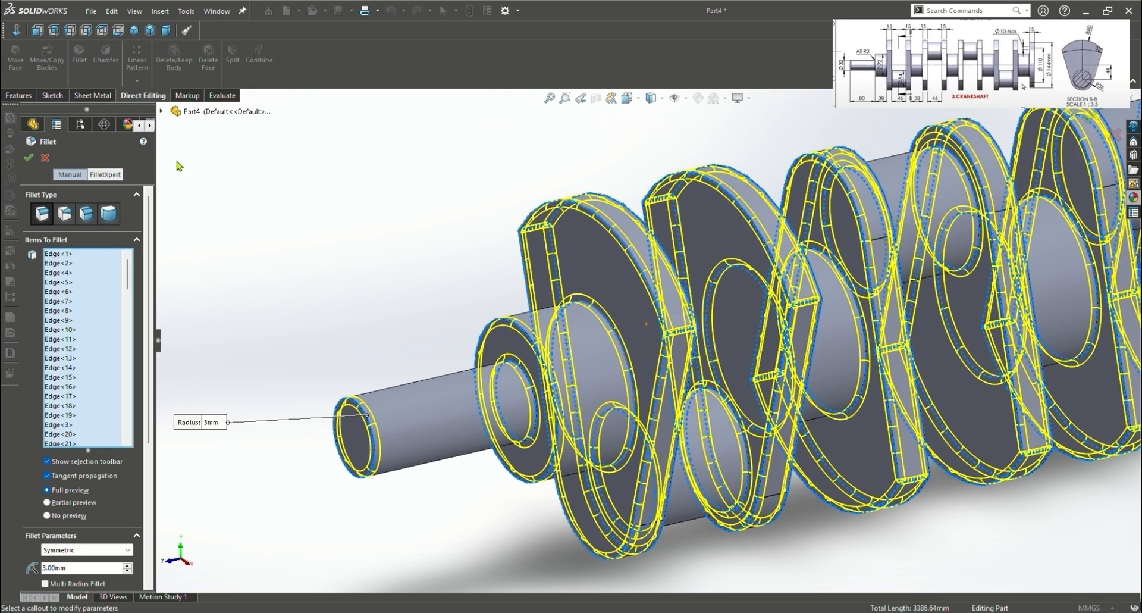
left_click(519, 330)
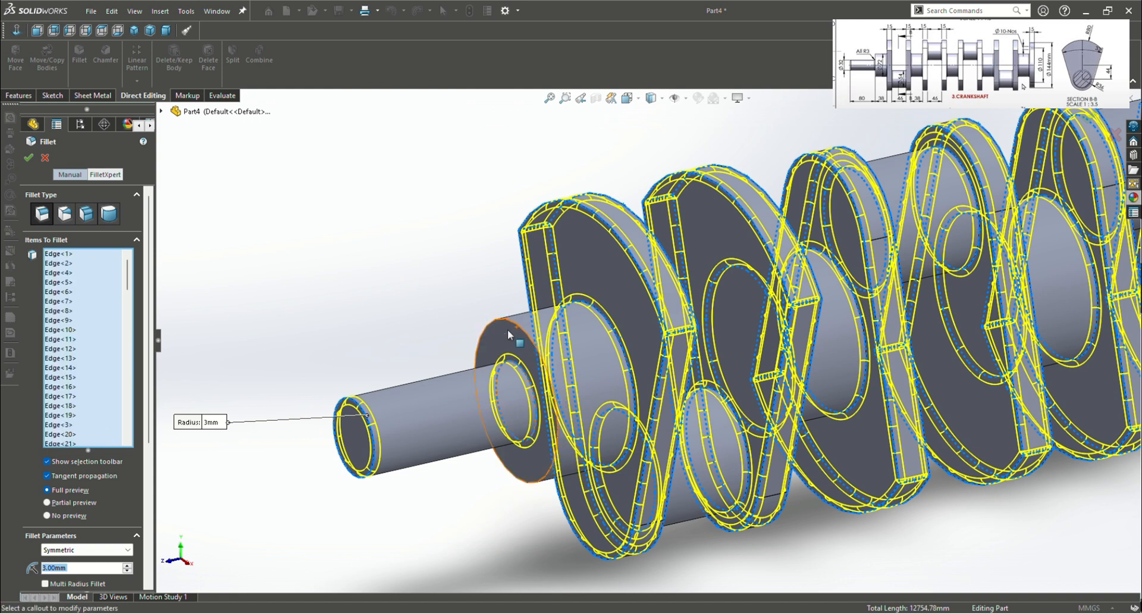
left_click(45, 157)
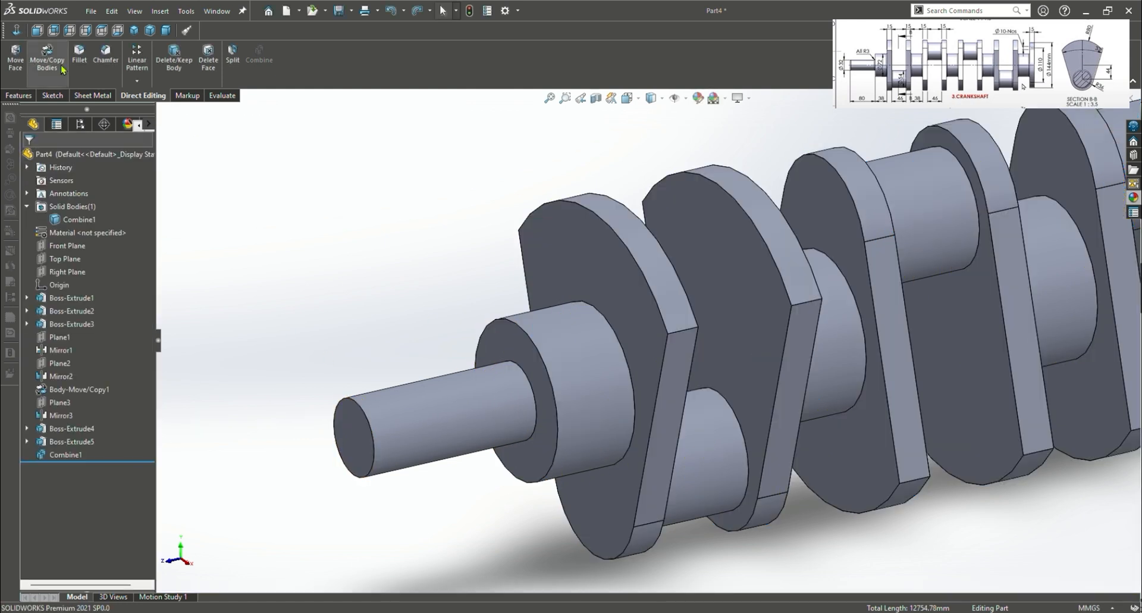
Fillet the front shaft's end edge, its base edge and all circular edges where journals and crankpins meet the webs with a 3 mm radius
left_click(79, 54)
left_click(369, 429)
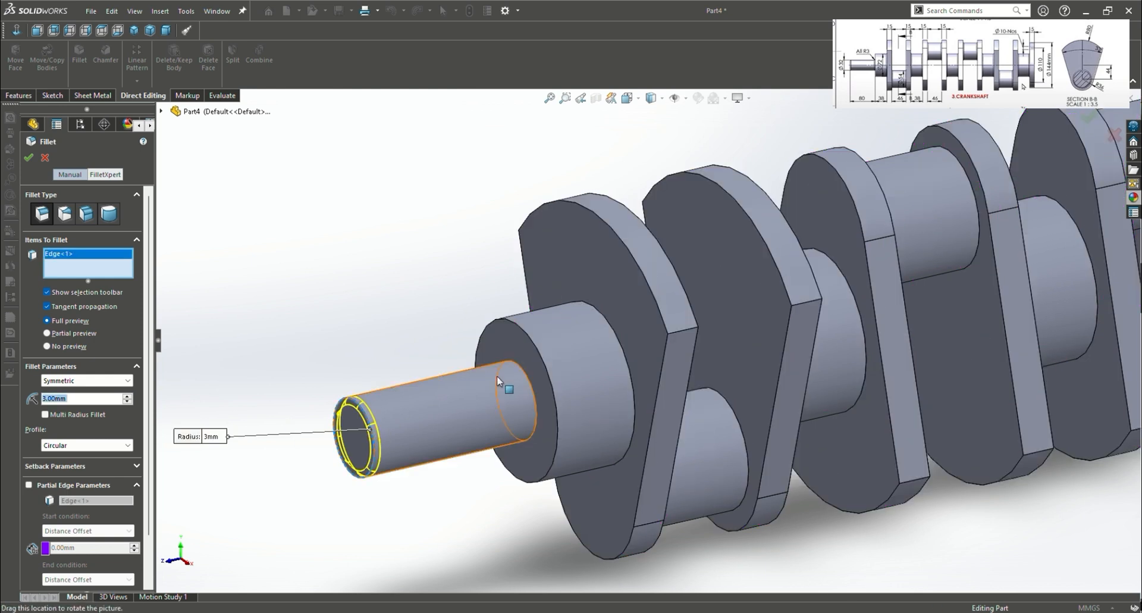
left_click(534, 390)
left_click(621, 355)
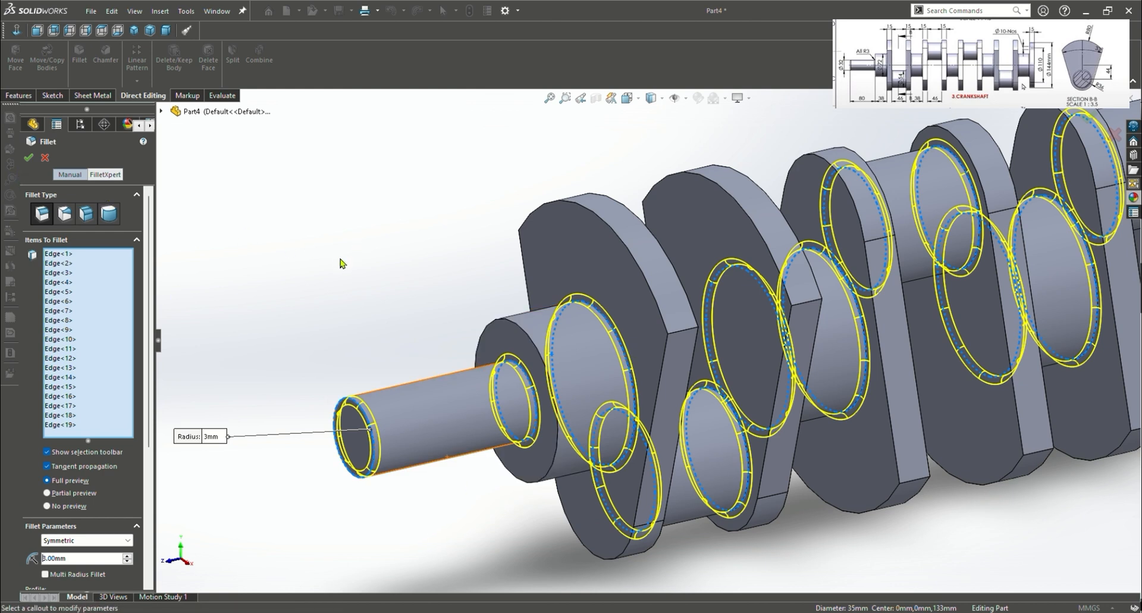
left_click(28, 158)
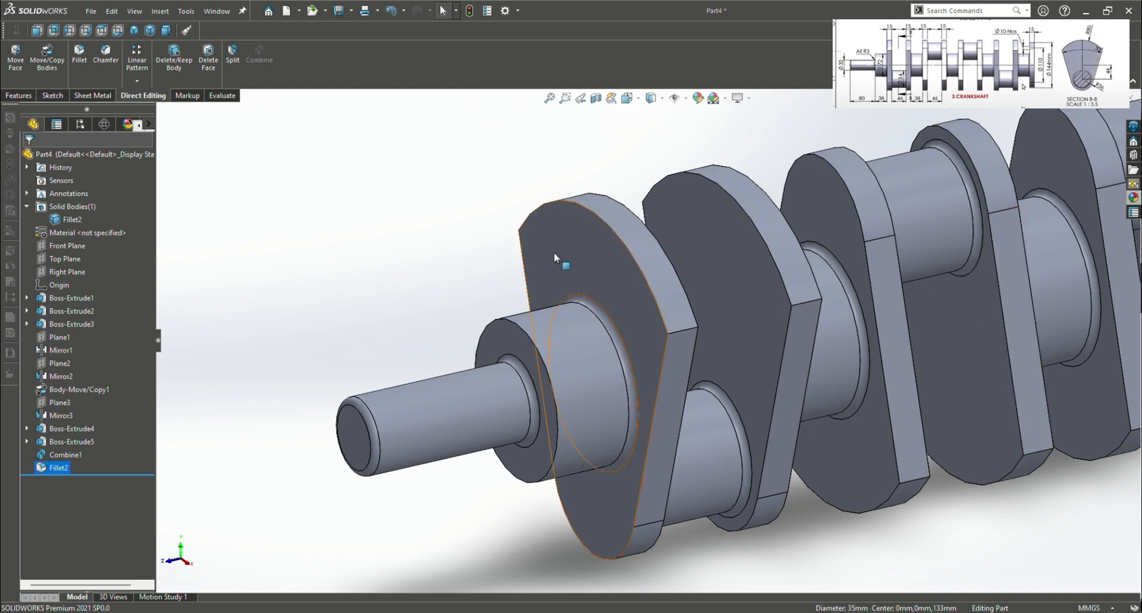
key("ctrl+7")
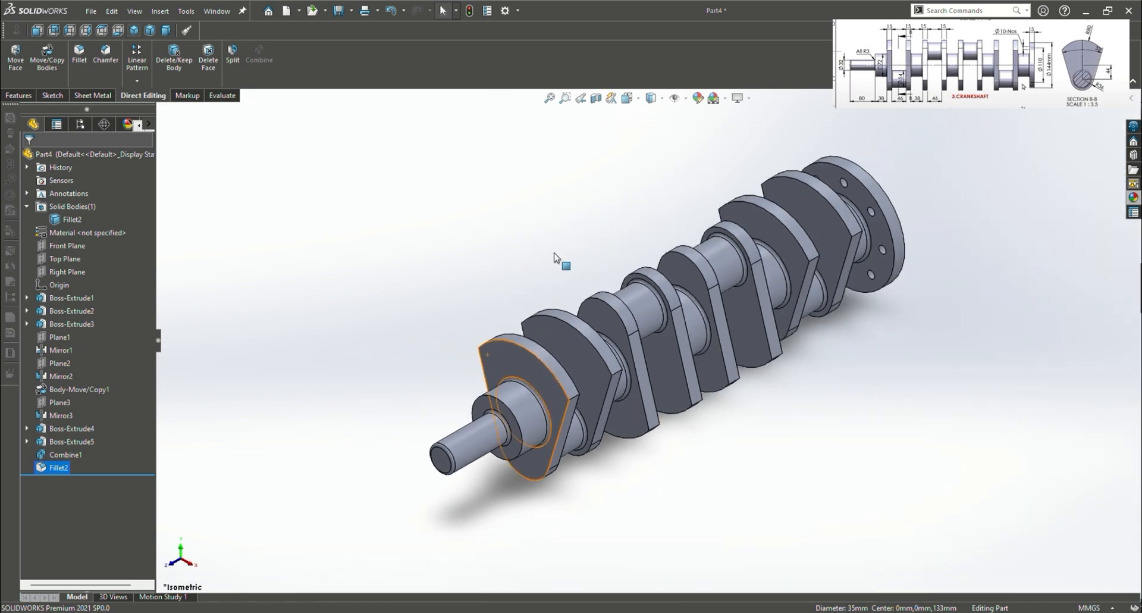
Save the crankshaft part
left_click(339, 10)
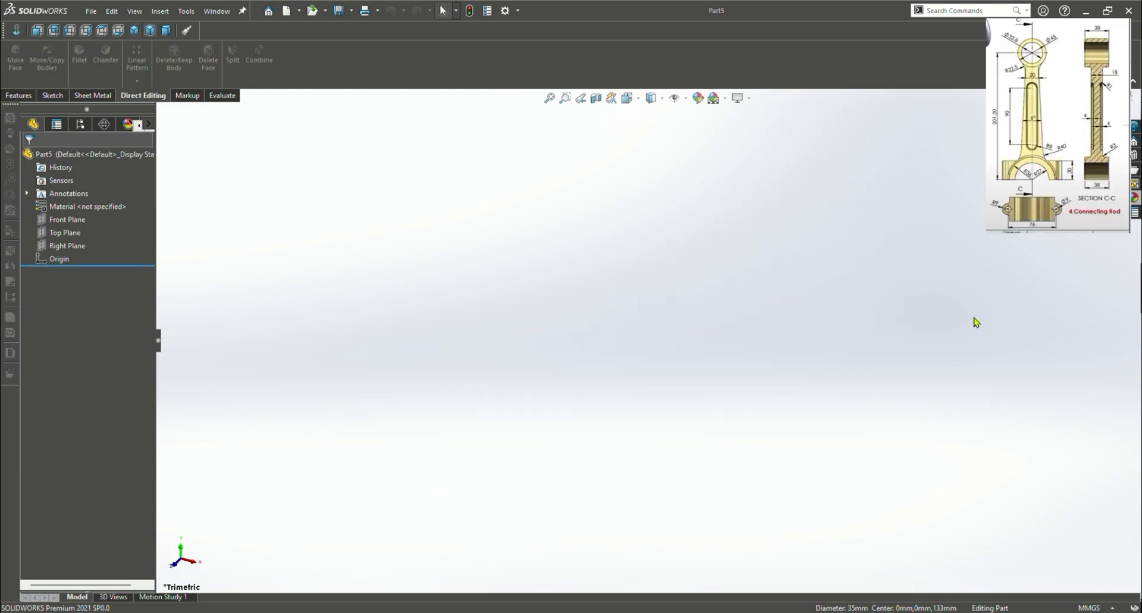
On the Front Plane of the new part, sketch a circle centred on the origin and dimension its diameter to 45 mm
left_click(67, 219)
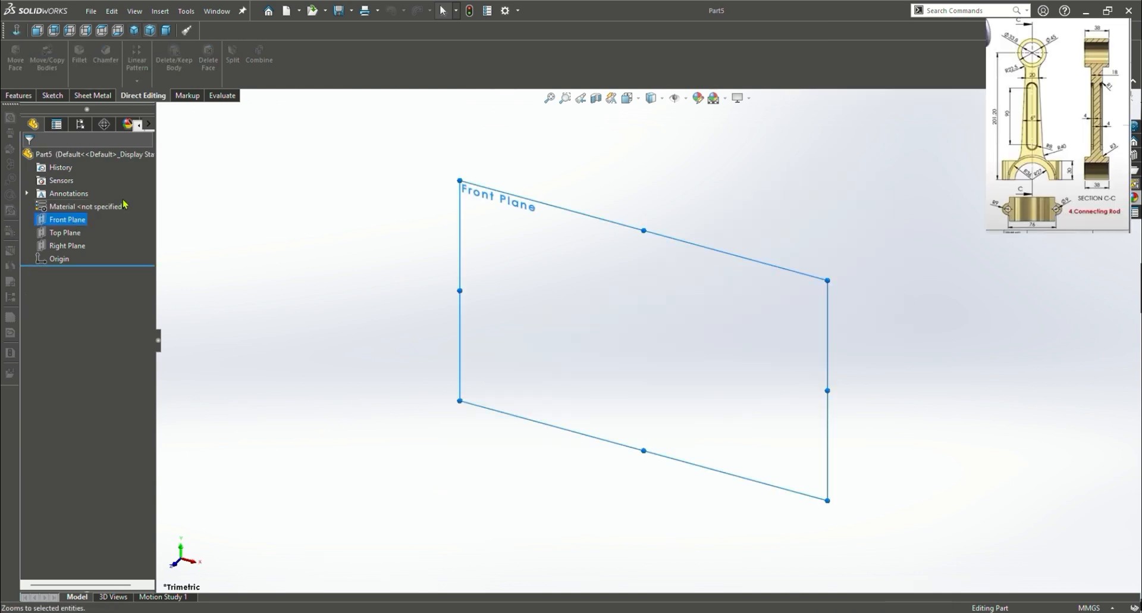
left_click(135, 204)
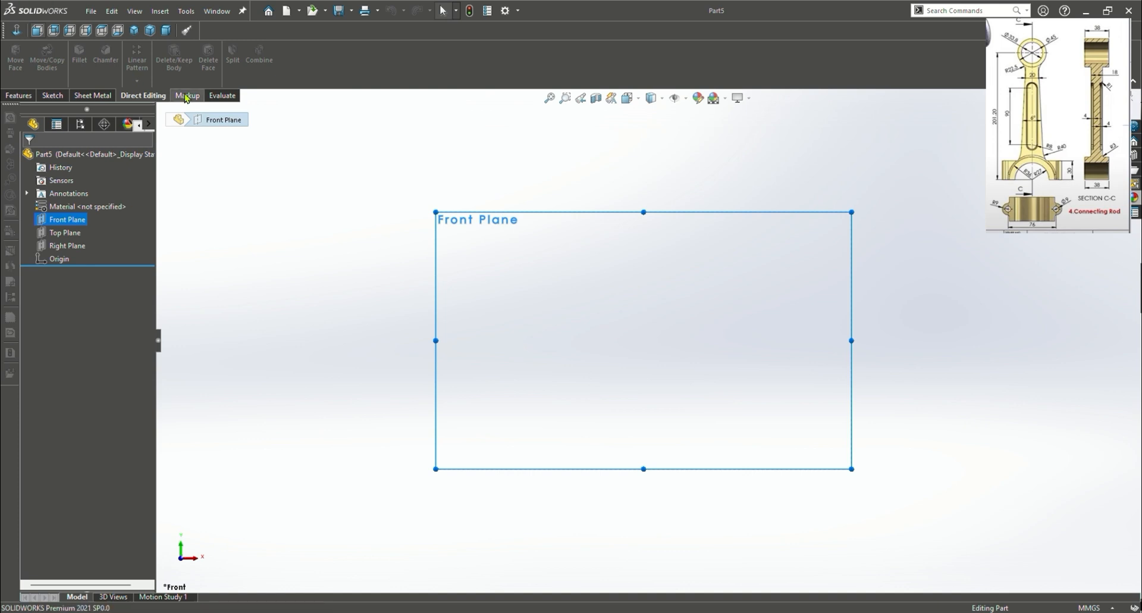
left_click(62, 95)
left_click(102, 49)
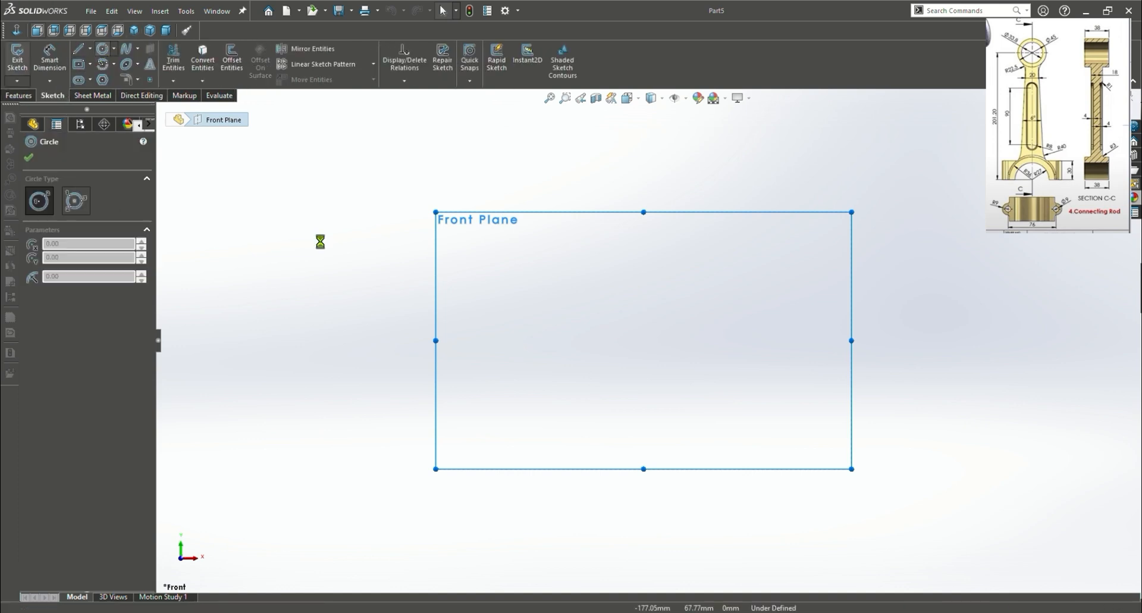
left_click(643, 340)
left_click(745, 294)
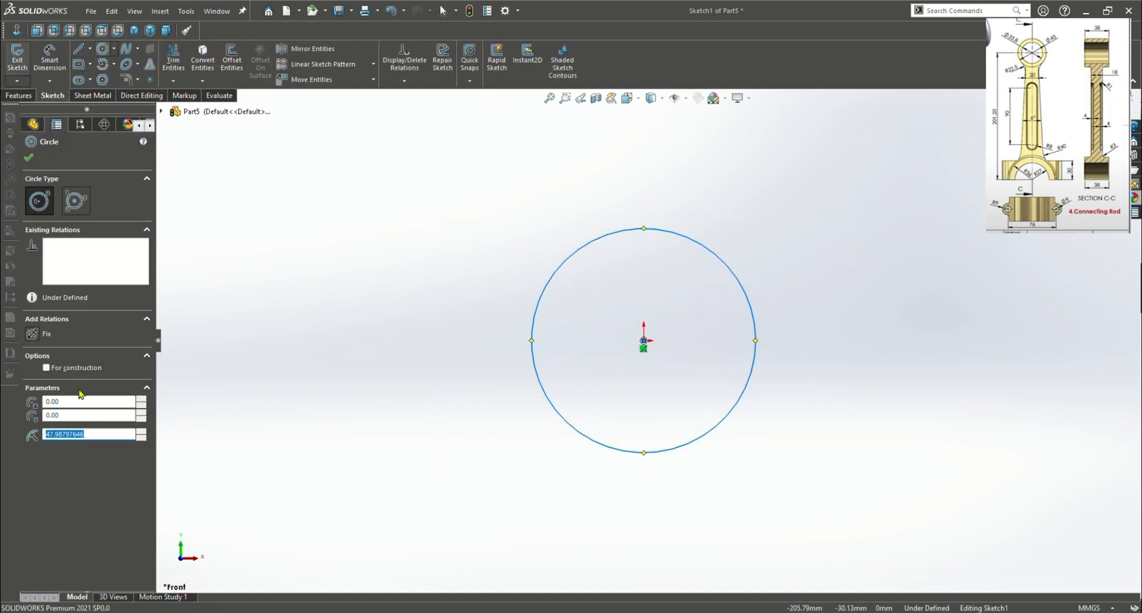
key("Escape")
left_click(754, 327)
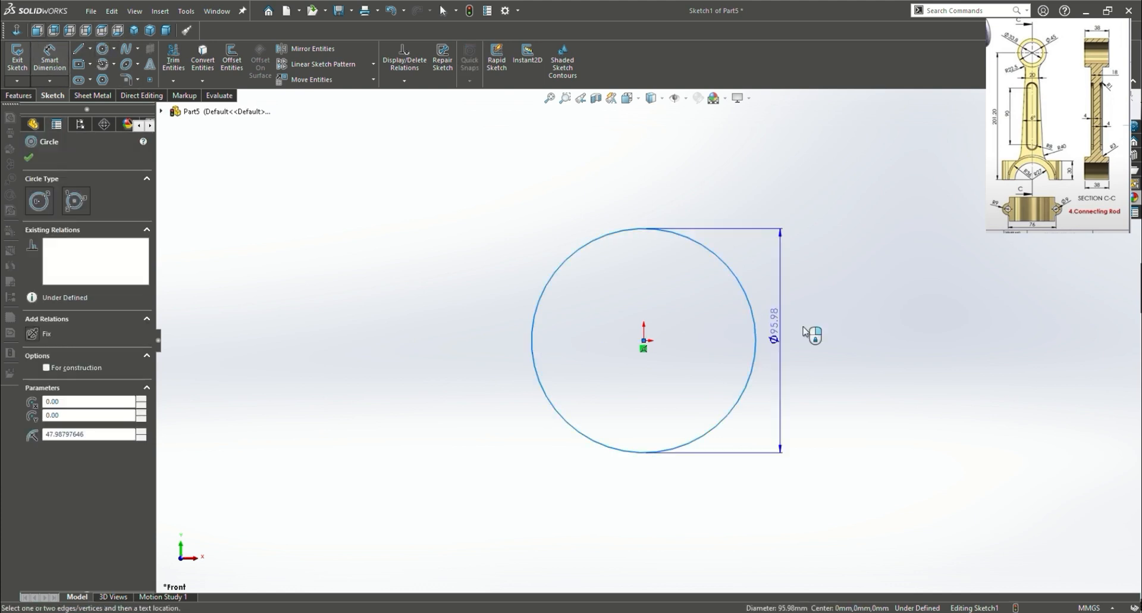
left_click(841, 327)
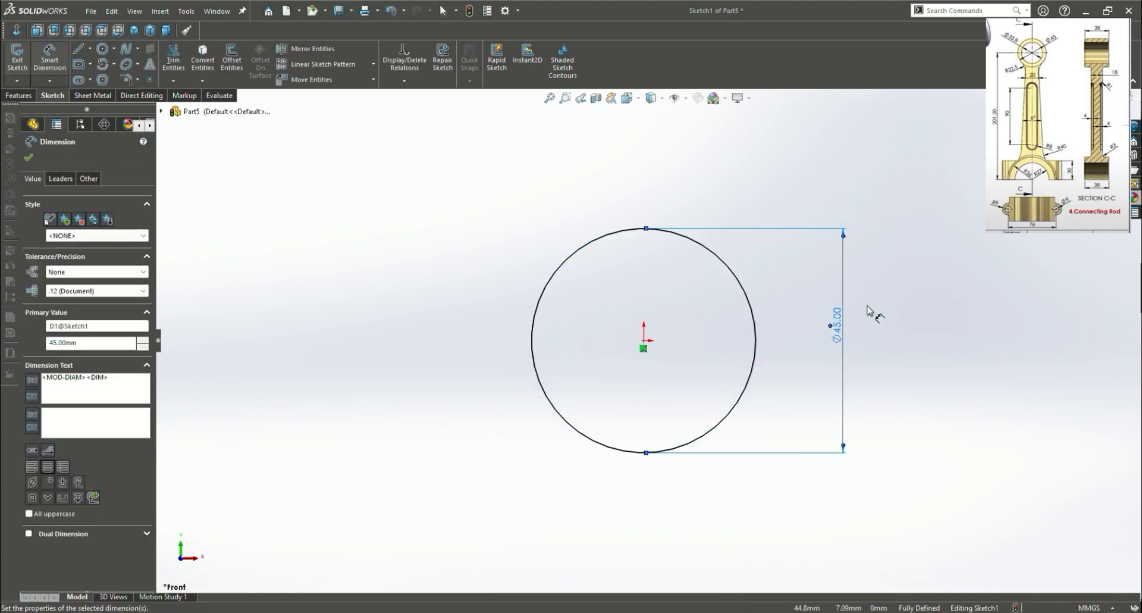
Sketch a concentric circle inside the 45 mm circle and dimension its diameter to 33.8 mm
left_click(102, 52)
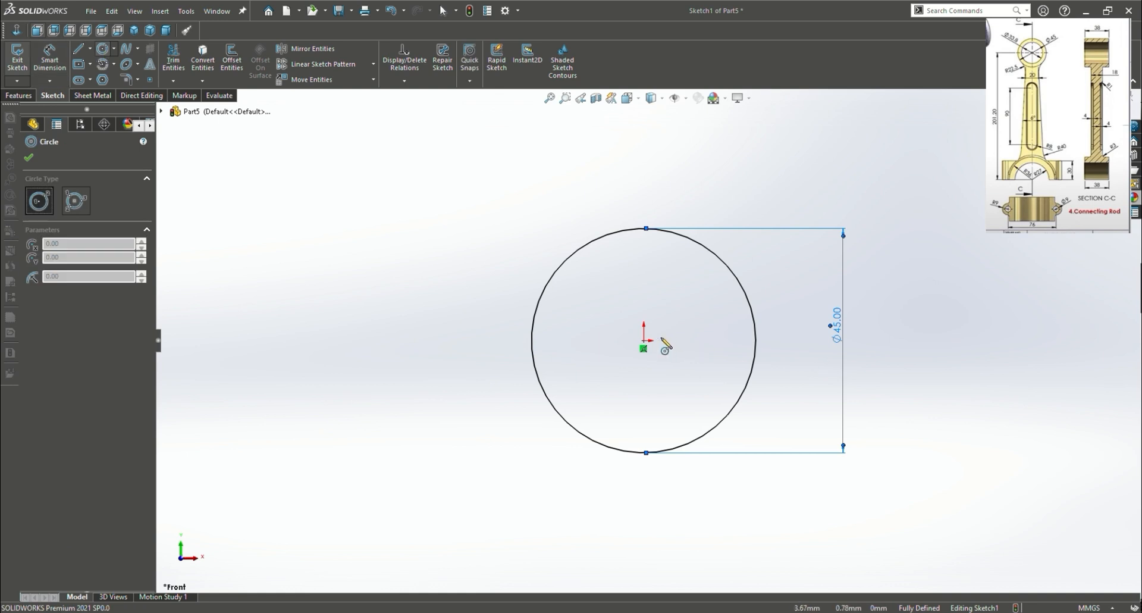
left_click_drag(643, 340, 711, 324)
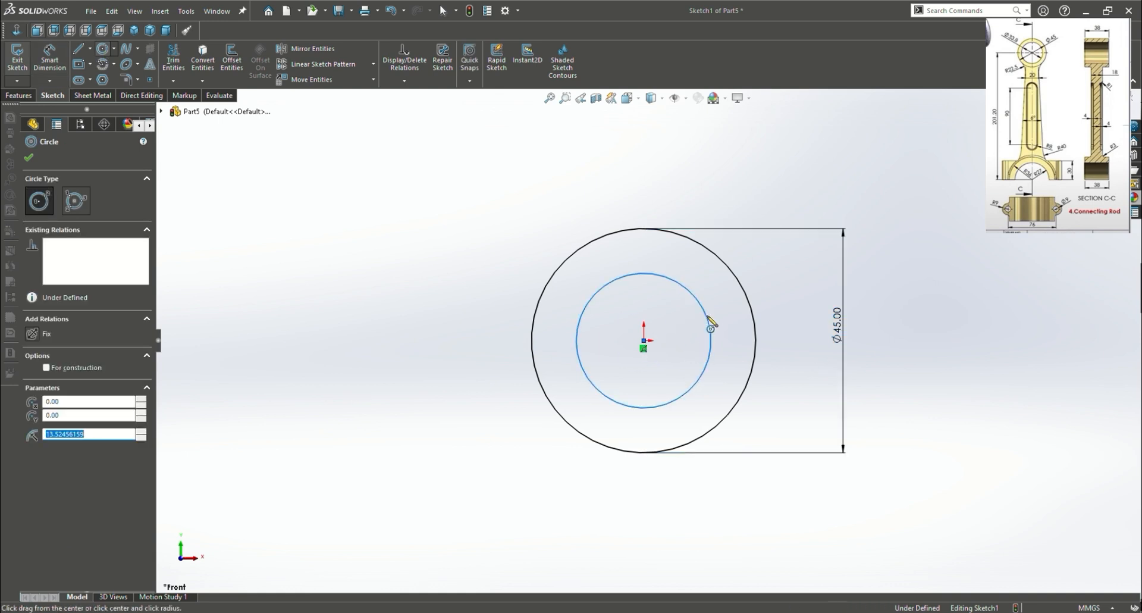
left_click(50, 60)
left_click(711, 344)
left_click(807, 355)
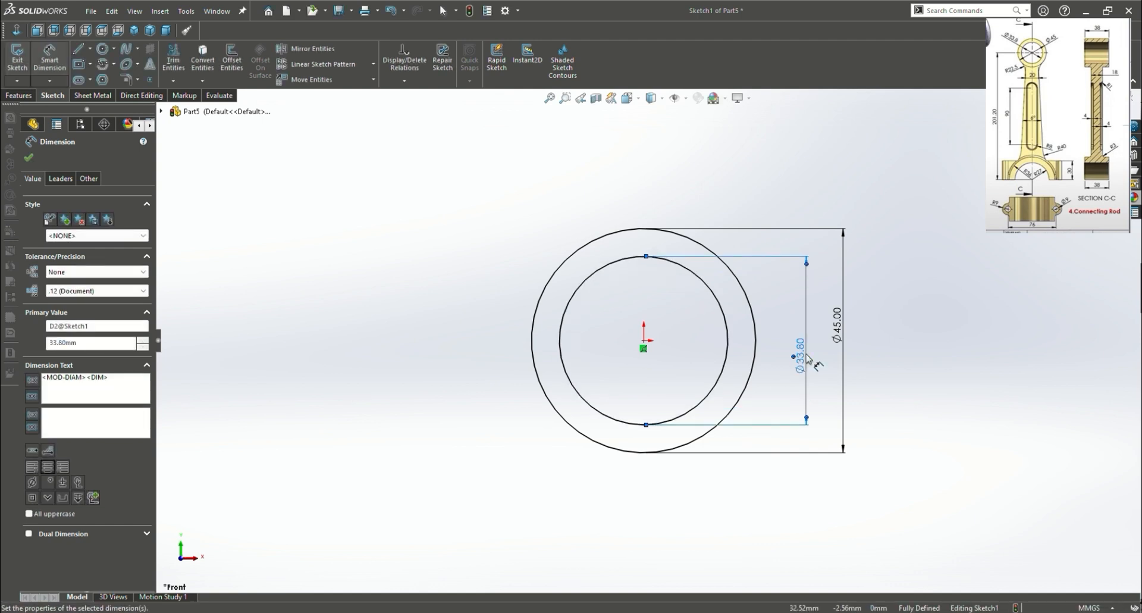
scroll(873, 405, "up", 2)
middle_click_drag(692, 440, 708, 412)
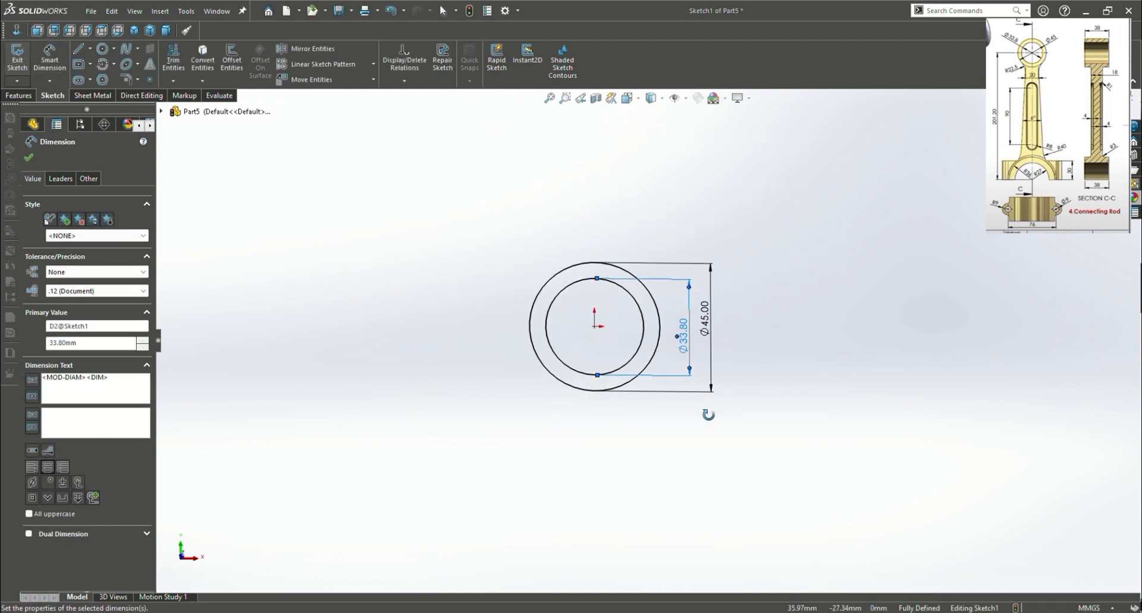
left_click(29, 157)
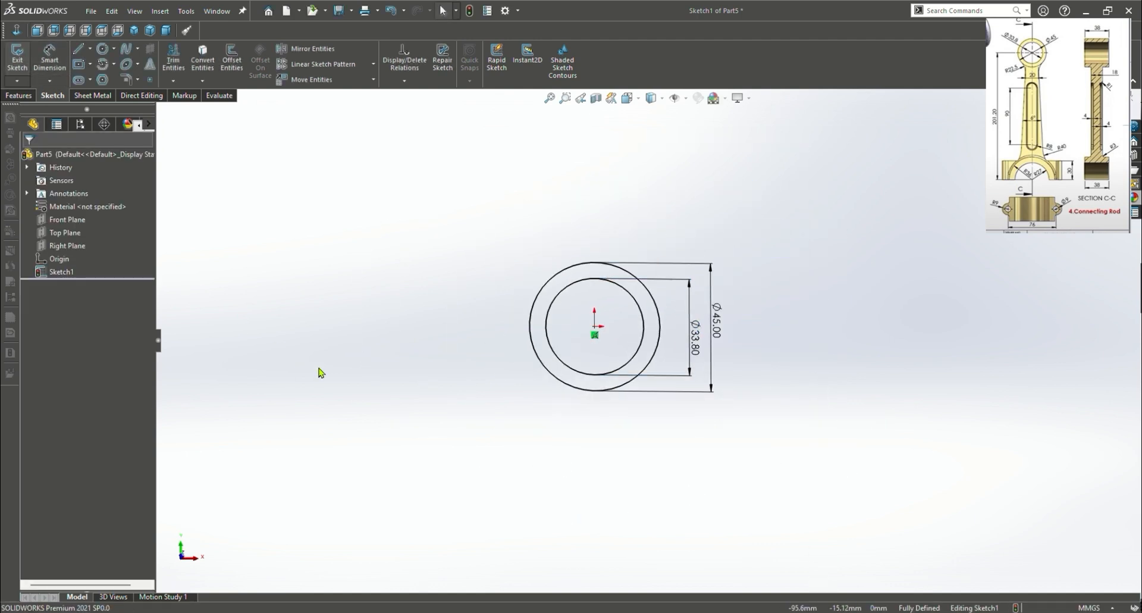
Sketch a separate circle below the two concentric circles and dimension its diameter to 64 mm
left_click(102, 49)
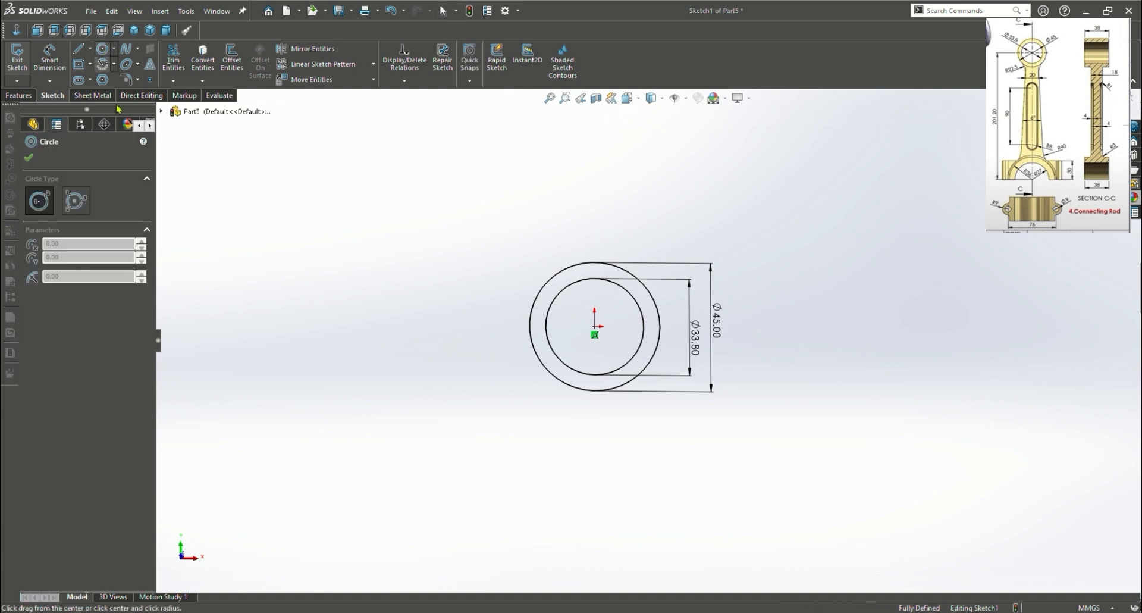
left_click(602, 568)
left_click(668, 525)
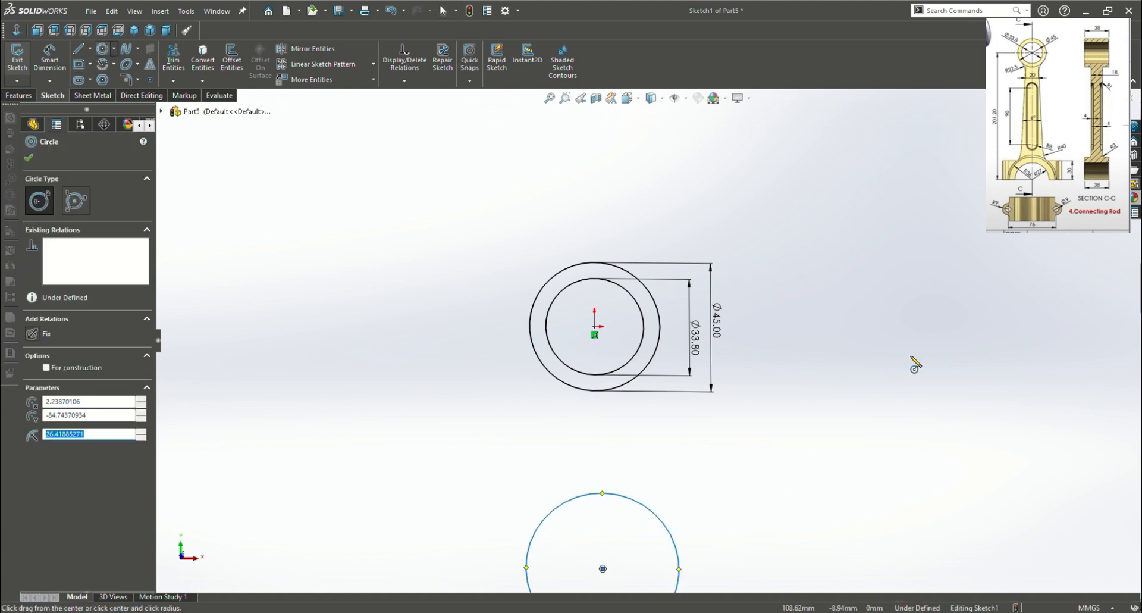
scroll(916, 361, "up", 3)
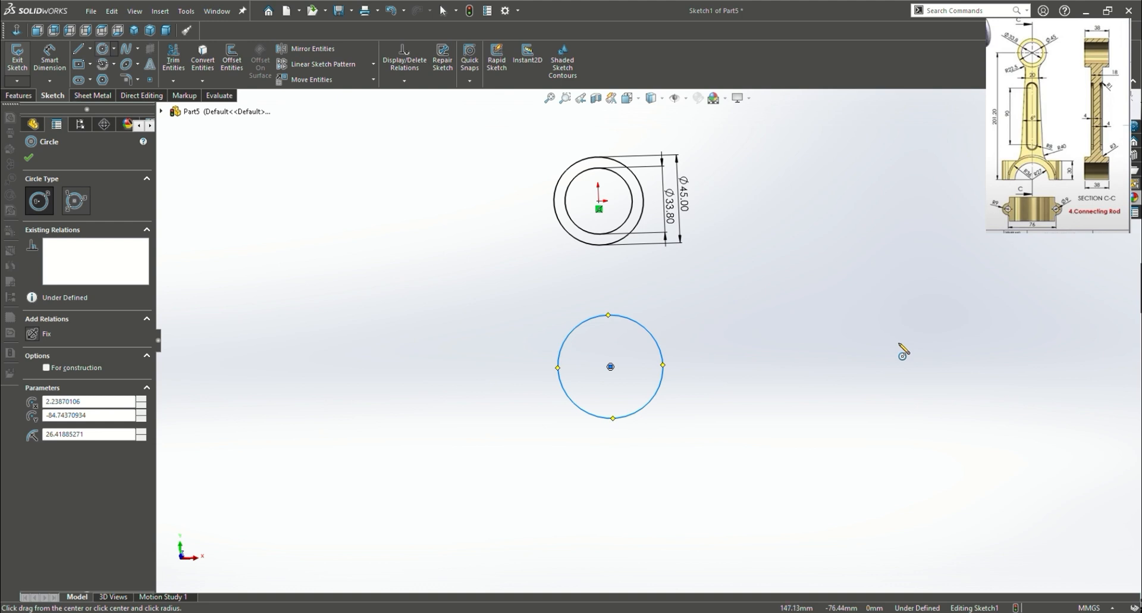
key("d")
left_click(663, 365)
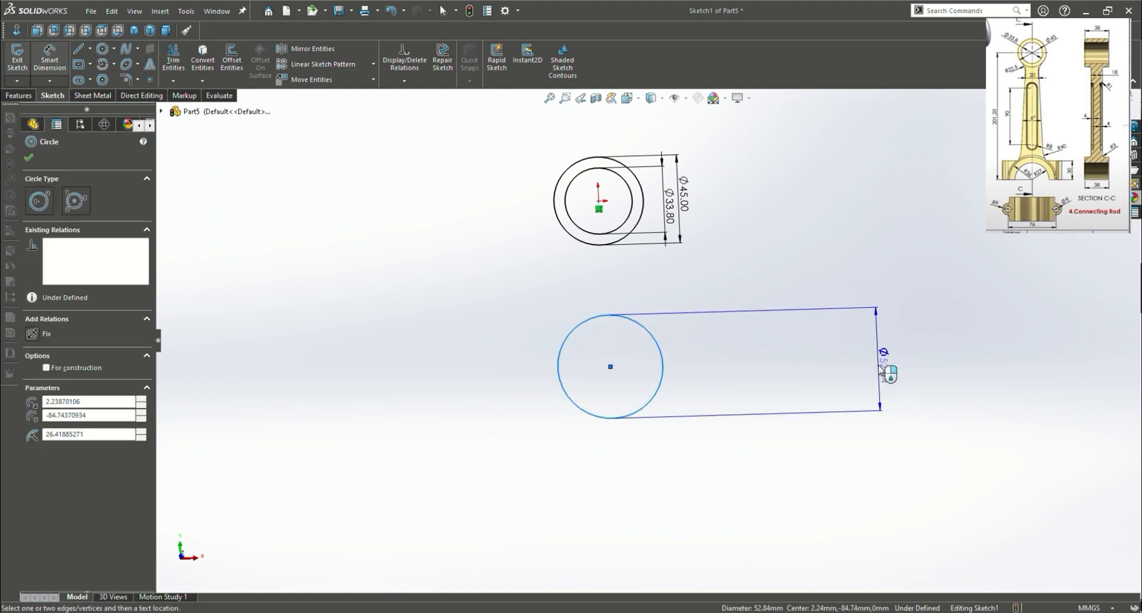
left_click(880, 367)
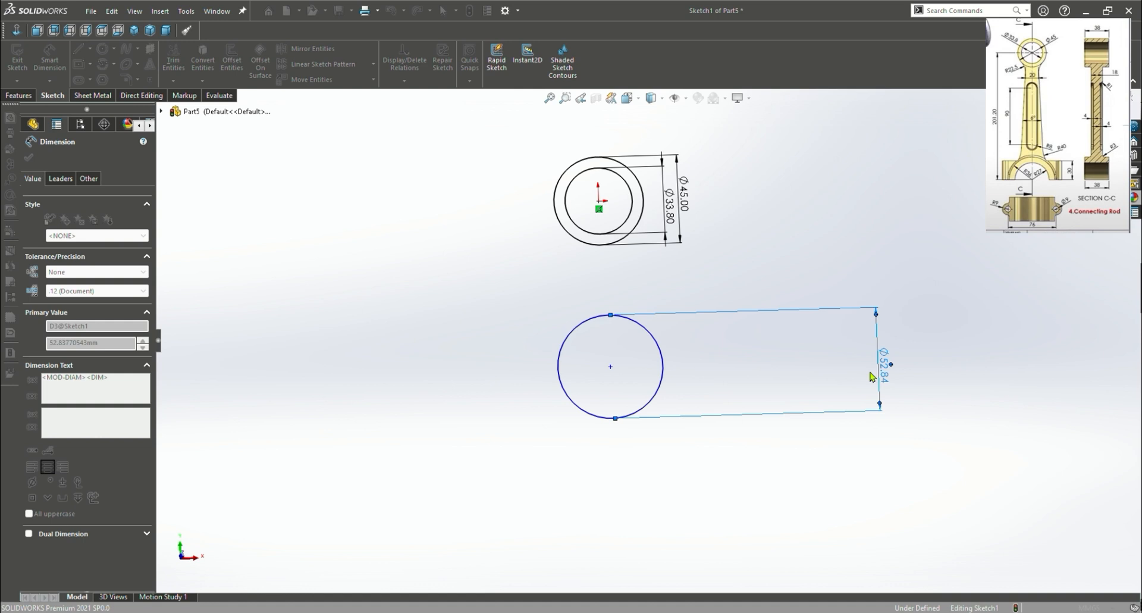
left_click(871, 376)
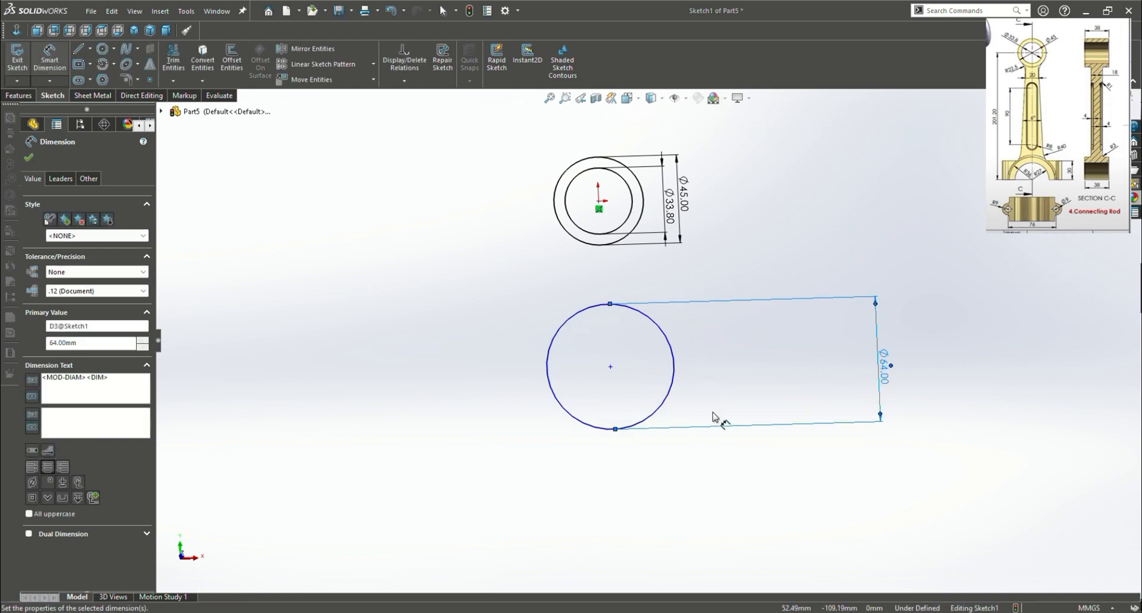
Add a circle concentric with the lower 64 mm circle and set its diameter to 72 mm
left_click(102, 48)
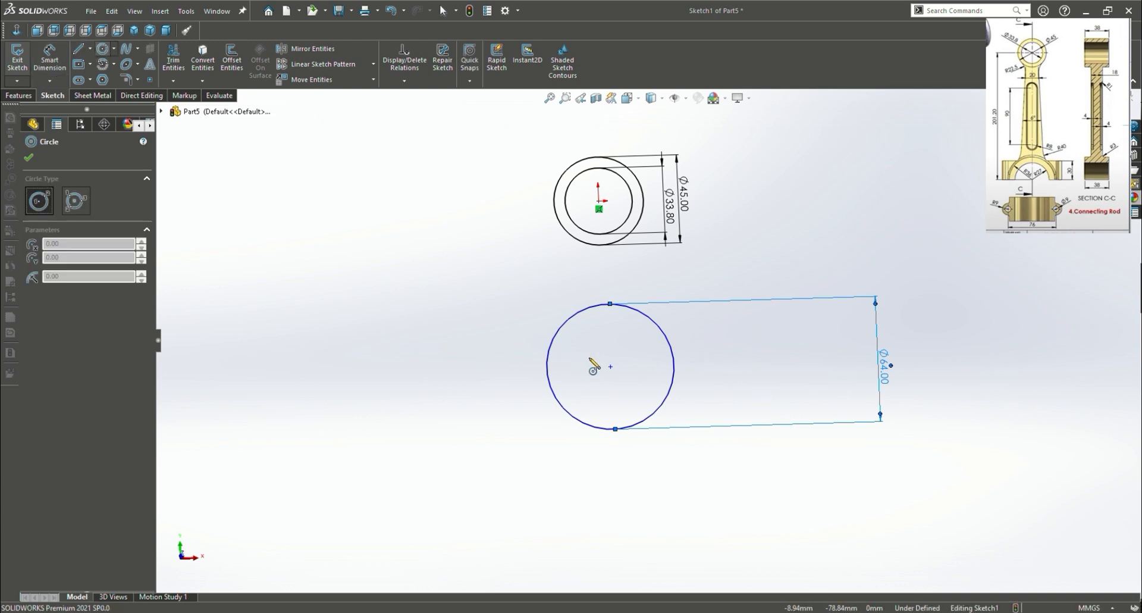
left_click(610, 366)
left_click(635, 355)
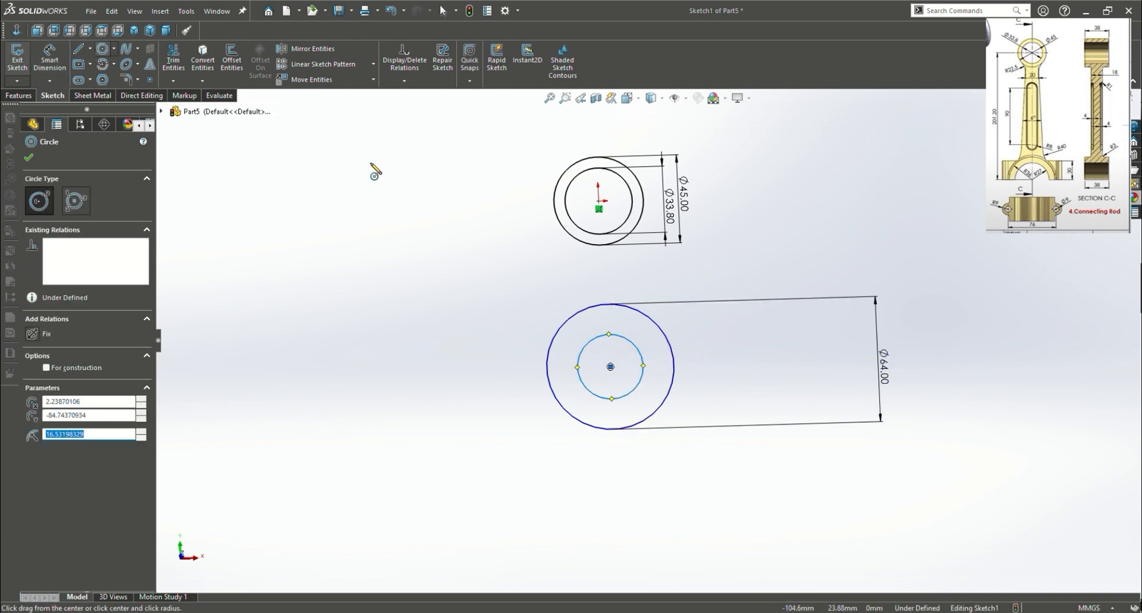
key("Escape")
left_click(641, 361)
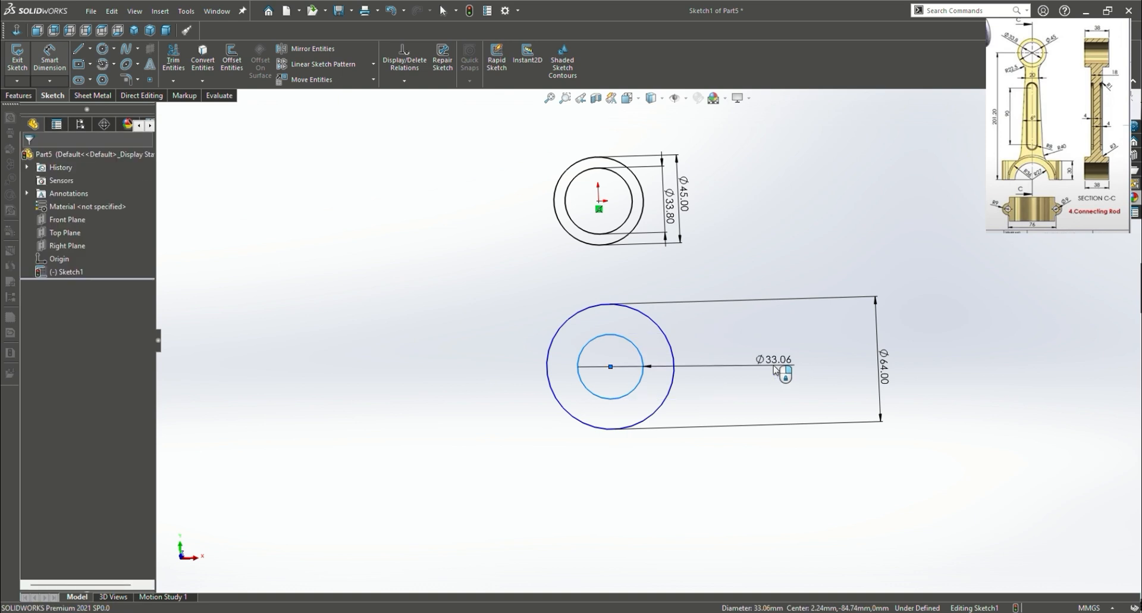
left_click(775, 369)
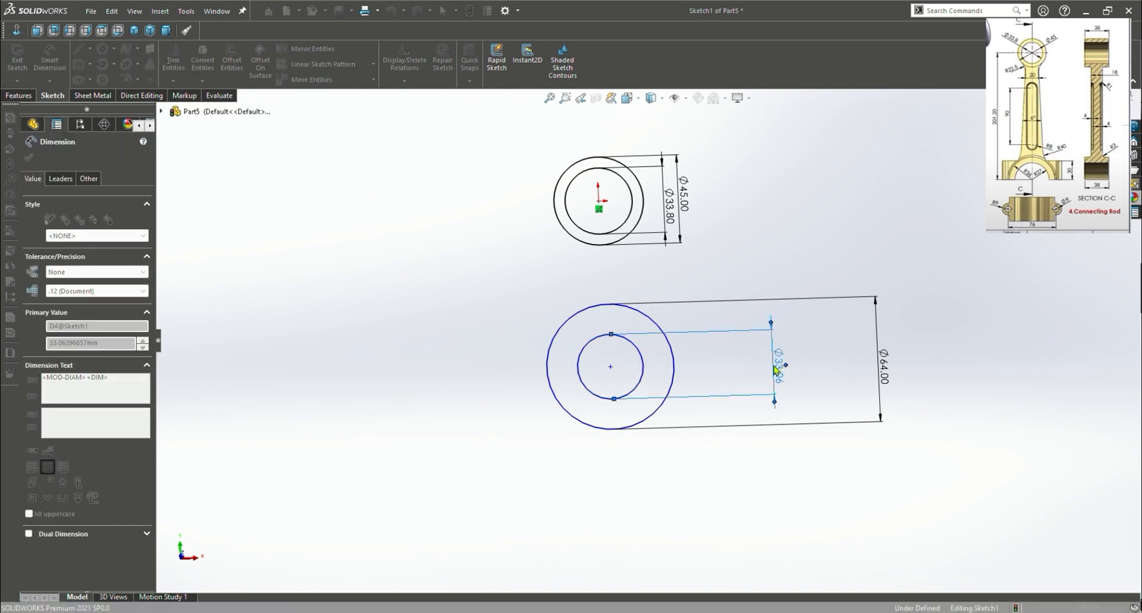
type("72")
key("Return")
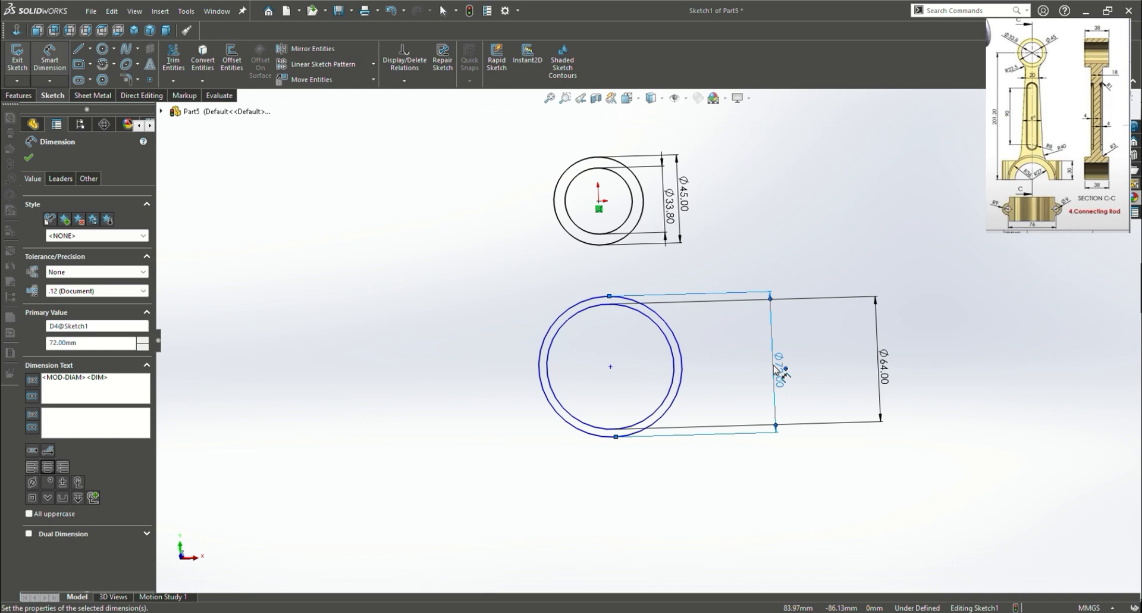
Set the diameter of the 64 mm lower circle to 54 mm
left_click(884, 370)
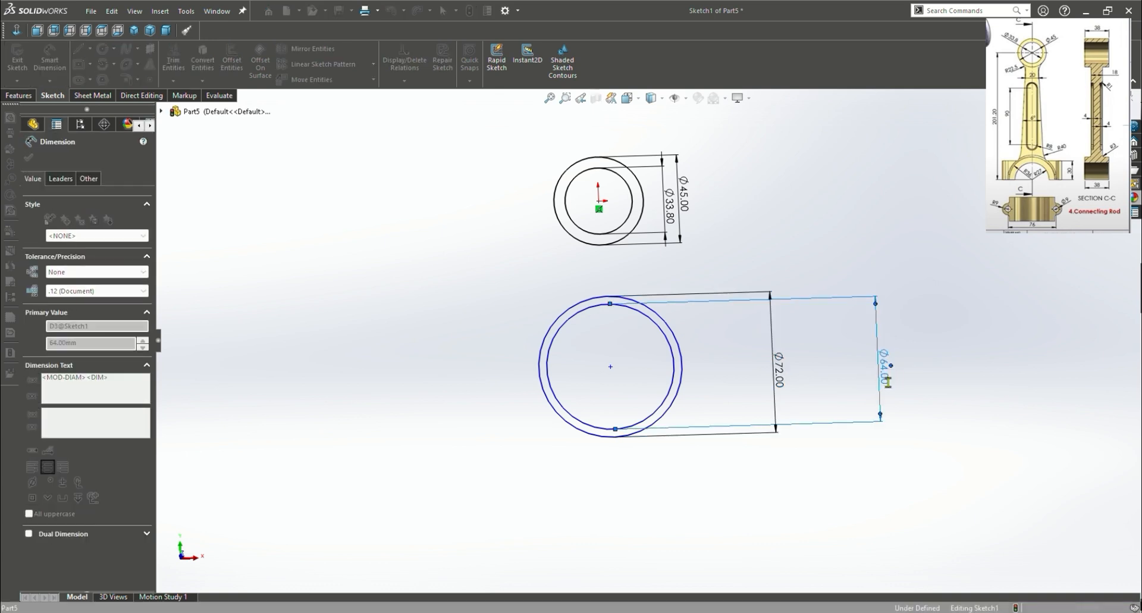
type("54")
key("Return")
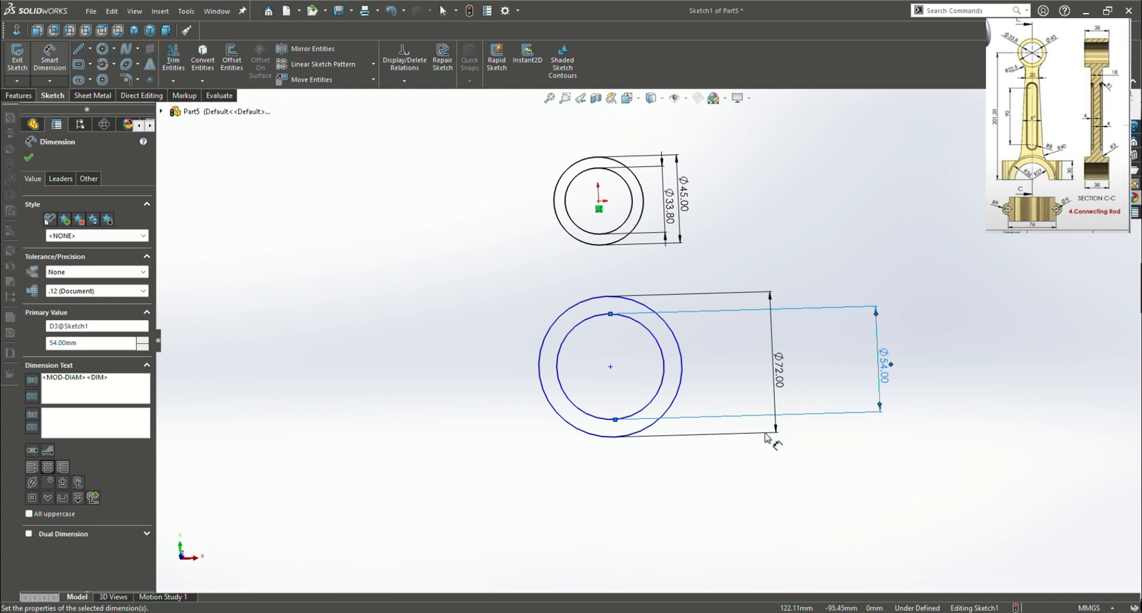
key("Escape")
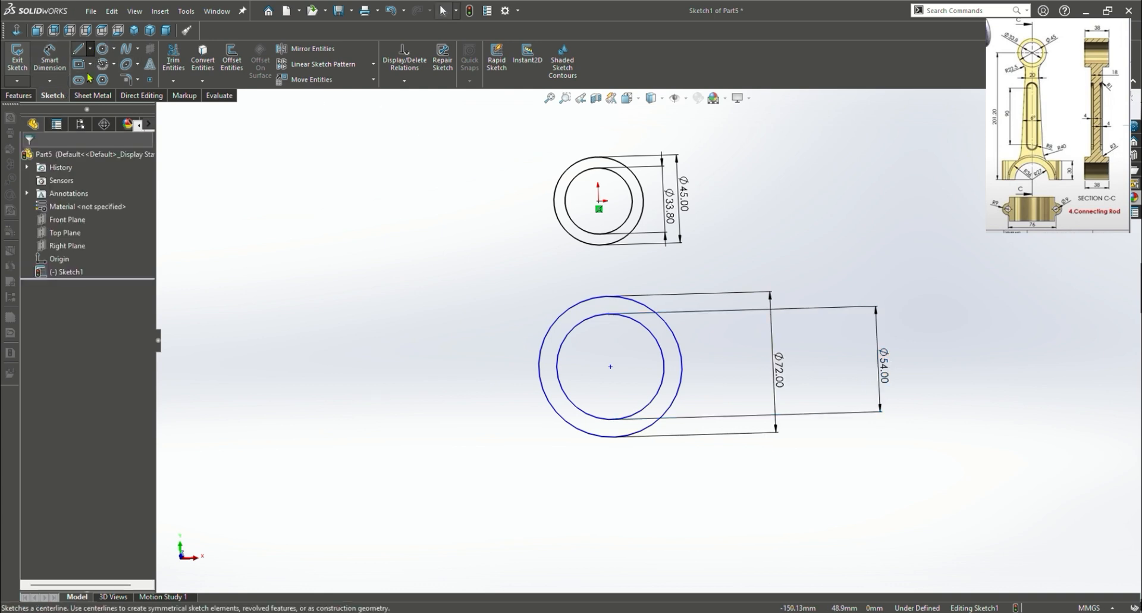
Draw a centerline from the origin to the centre of the lower circles and make it vertical
left_click(78, 49)
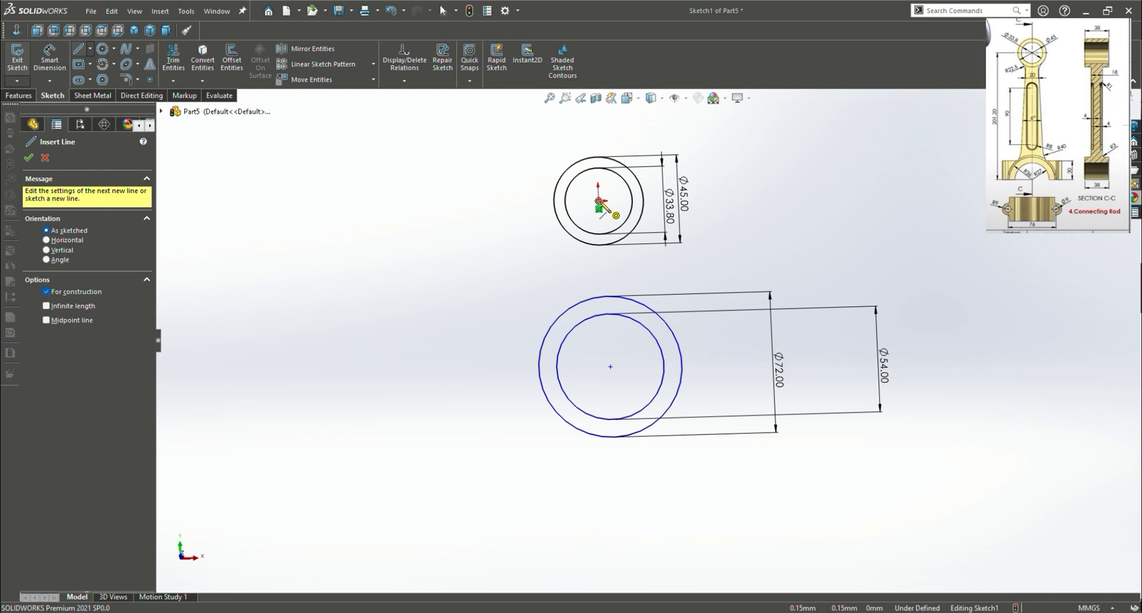
left_click(598, 201)
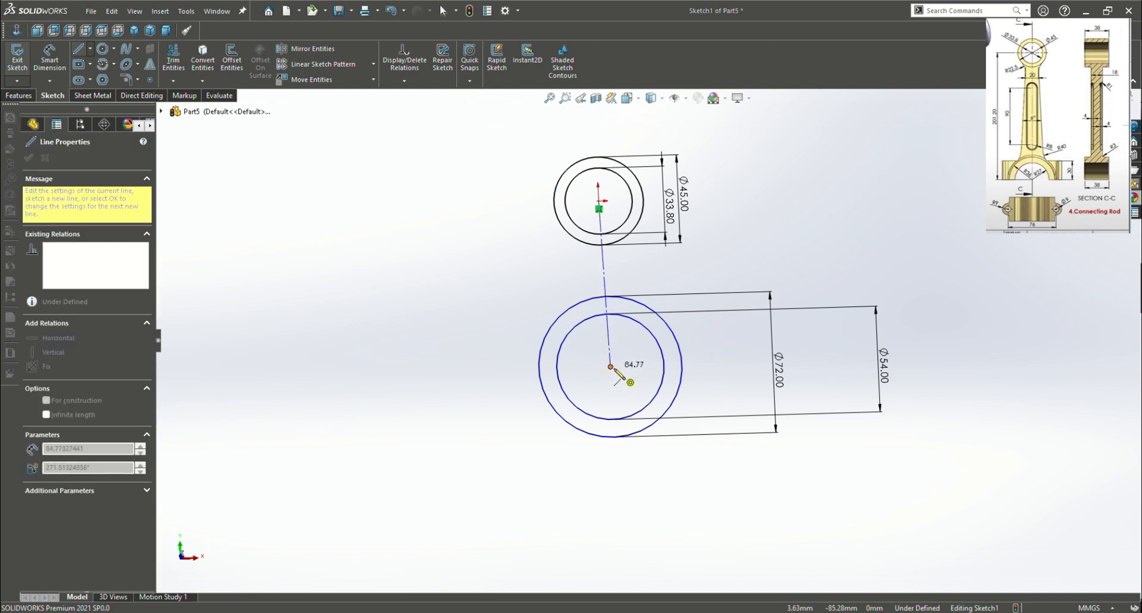
left_click(610, 366)
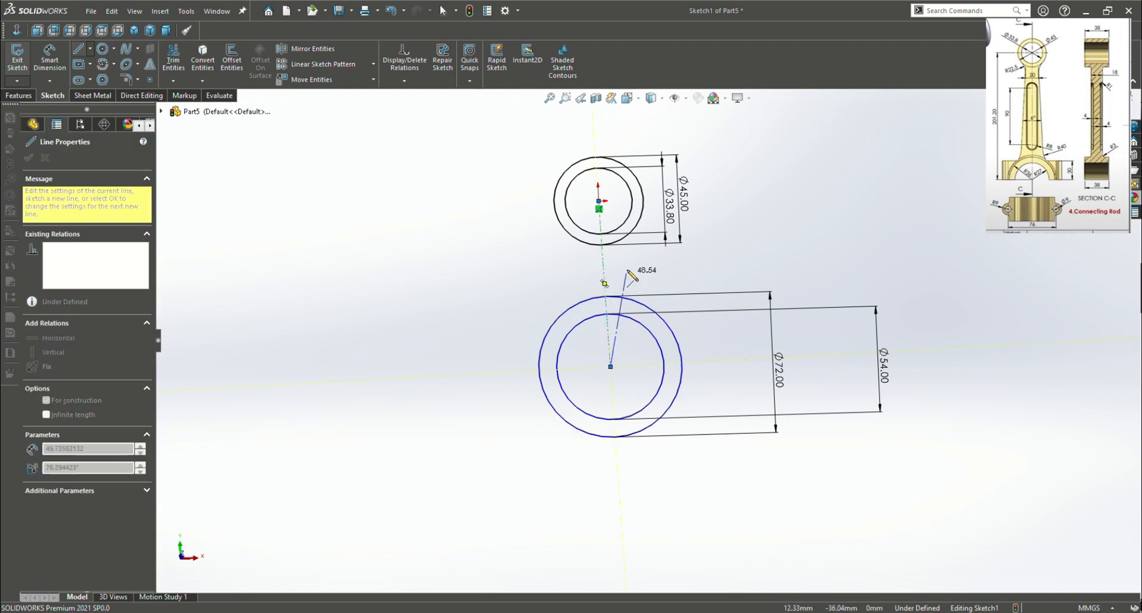
left_click(637, 238)
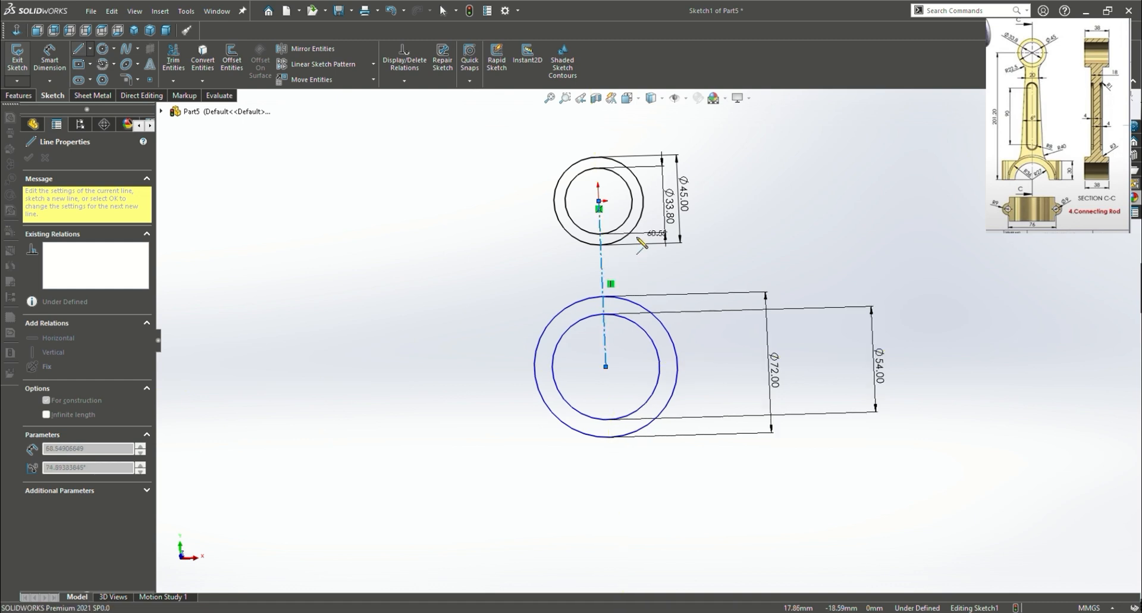
key("Escape")
Dimension the vertical centerline between the upper and lower circle centres to 201.20 mm
left_click(602, 287)
left_click(372, 293)
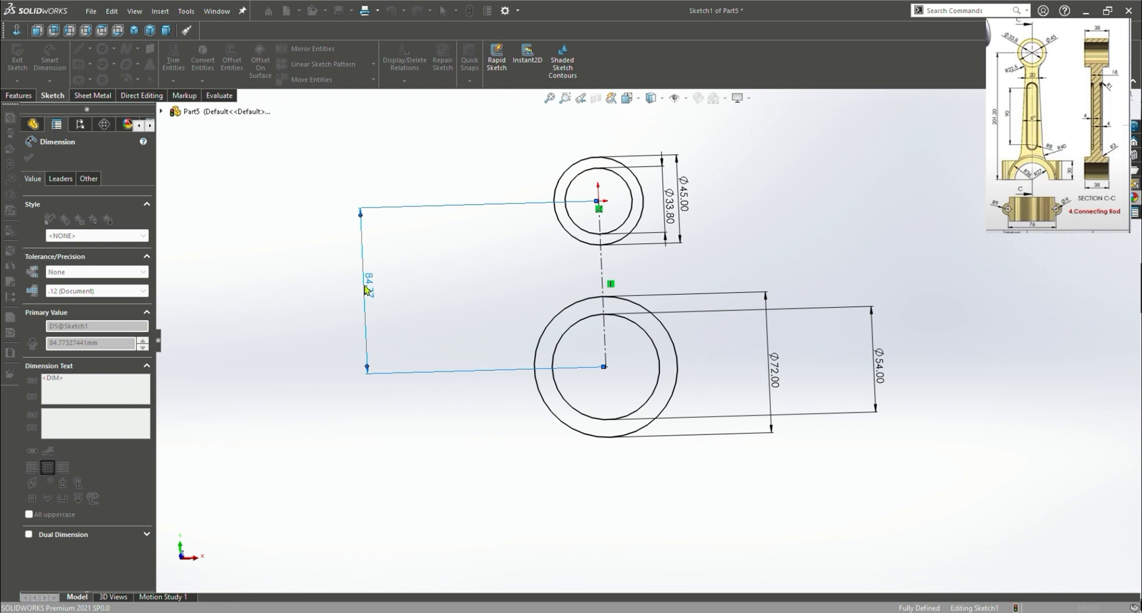
type("201.20")
key("Return")
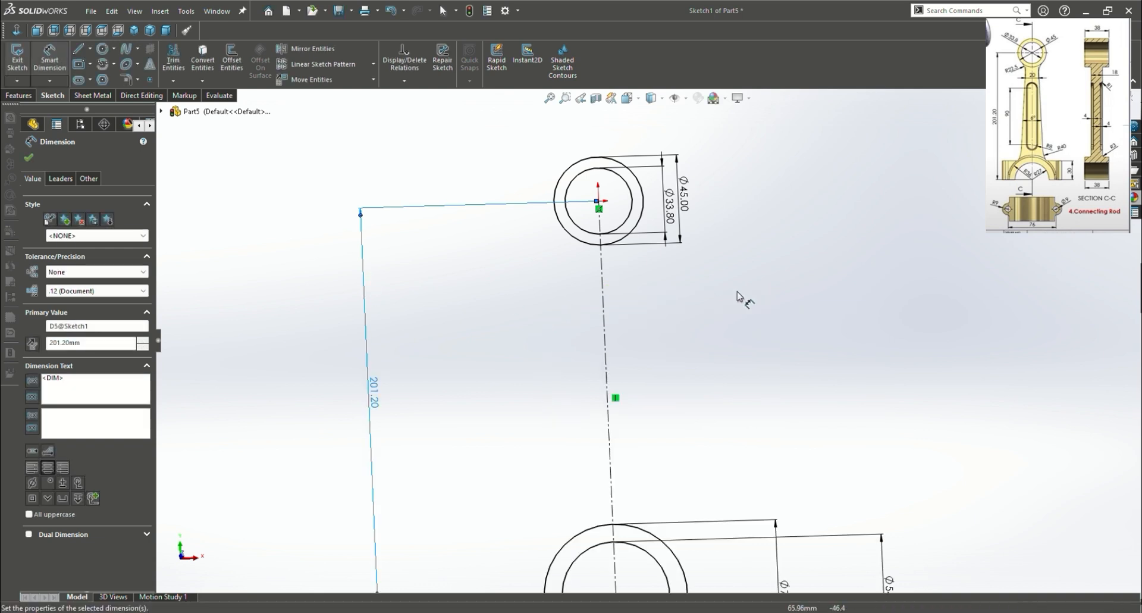
key("f")
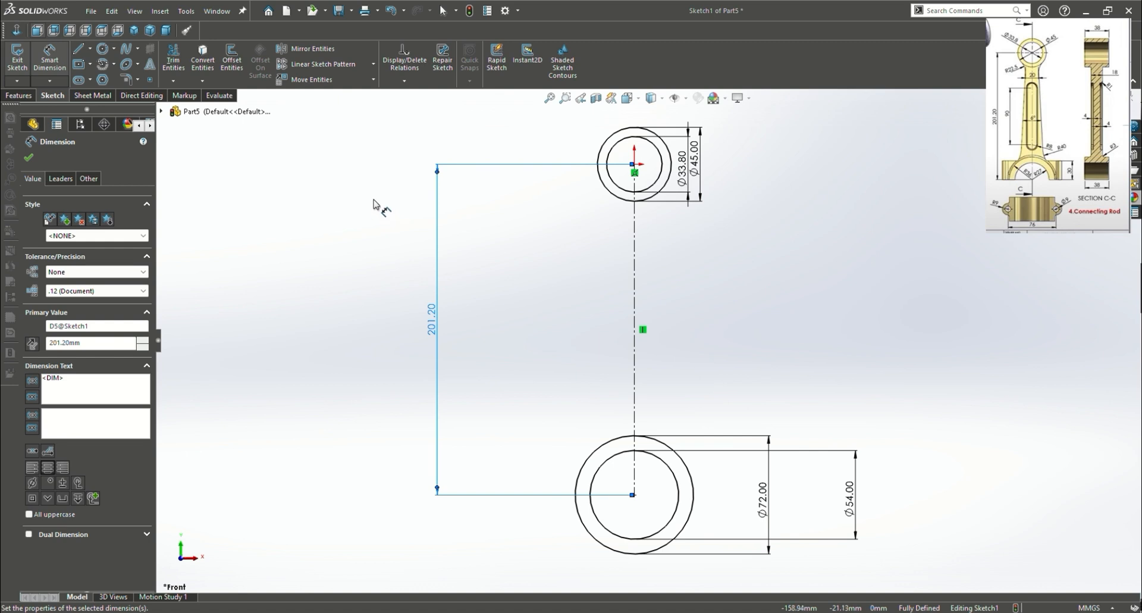
left_click(79, 50)
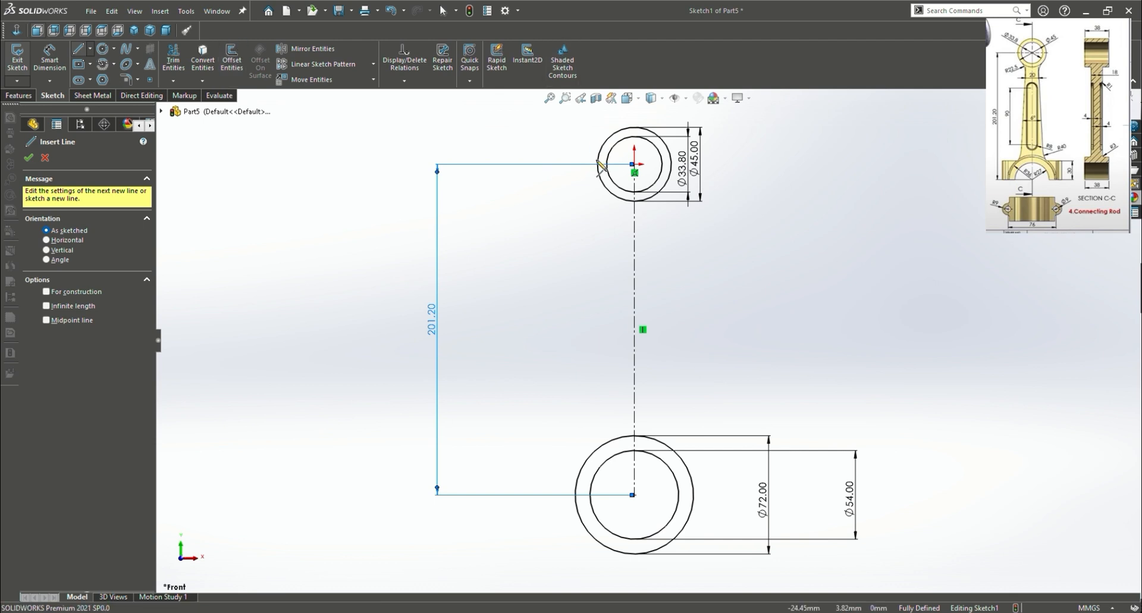
left_click_drag(606, 200, 592, 441)
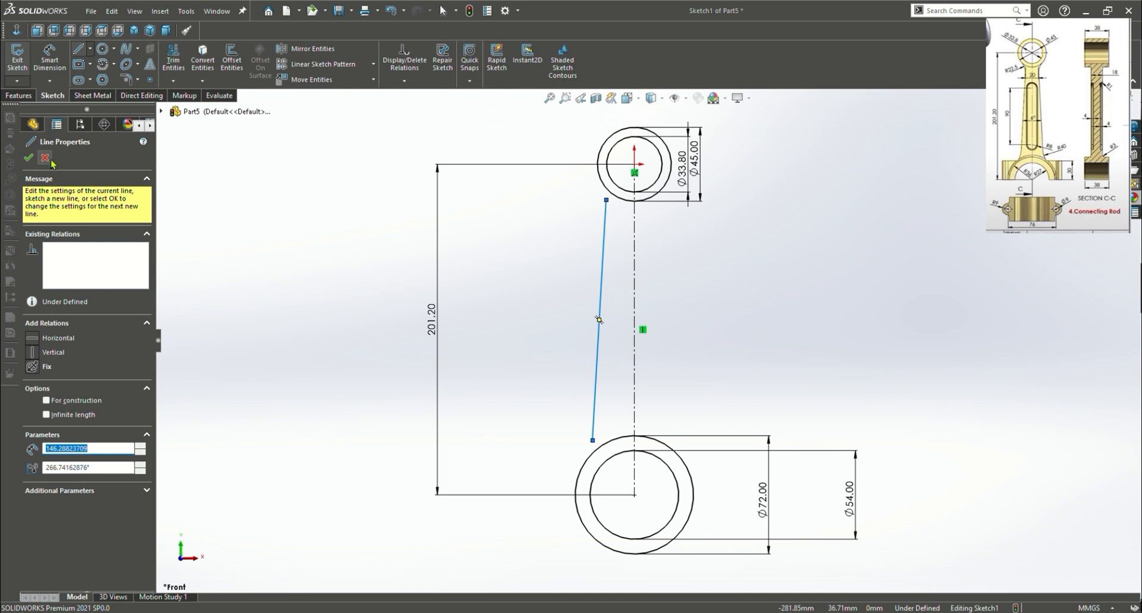
key("Escape")
left_click(80, 50)
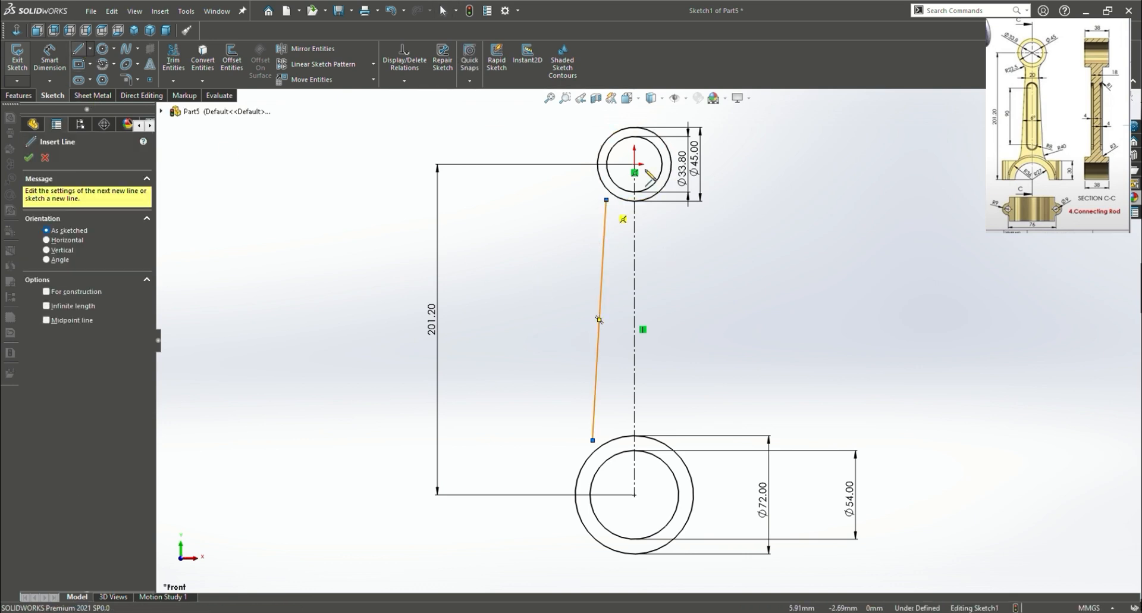
left_click(44, 157)
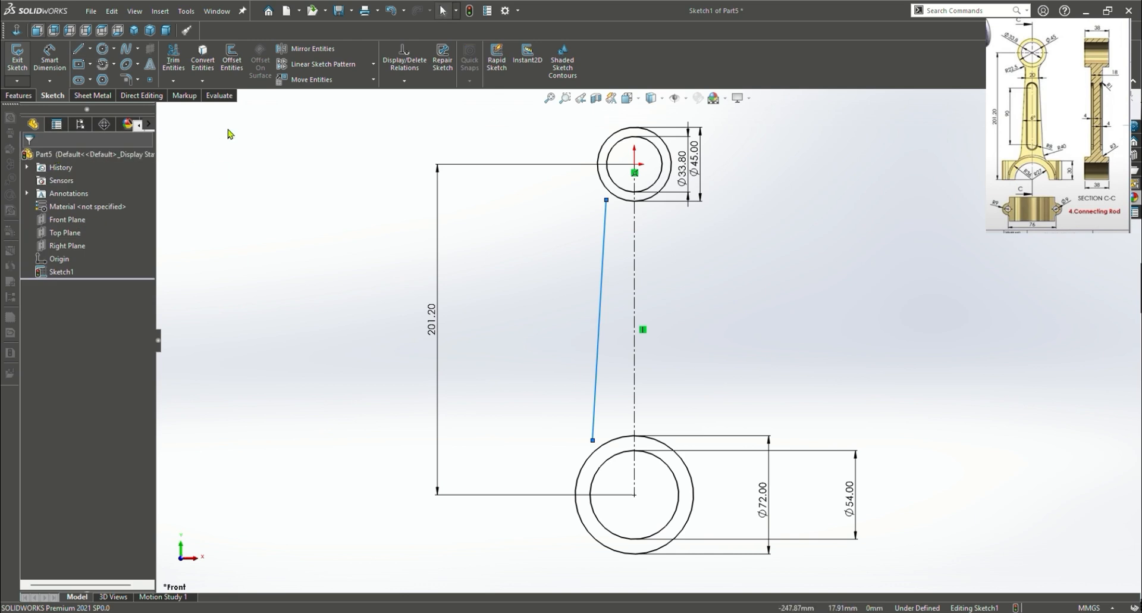
left_click(391, 10)
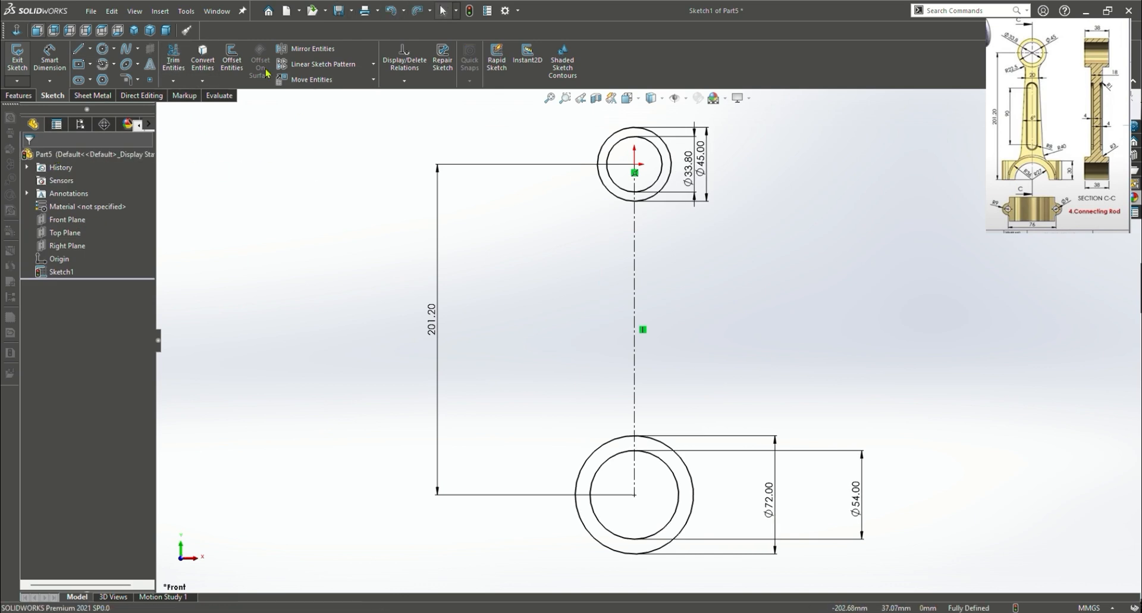
Sketch a slightly inclined shank line about 173 mm long, left of the centerline, from beside the 45 mm circle down to the 72 mm circle
left_click(77, 48)
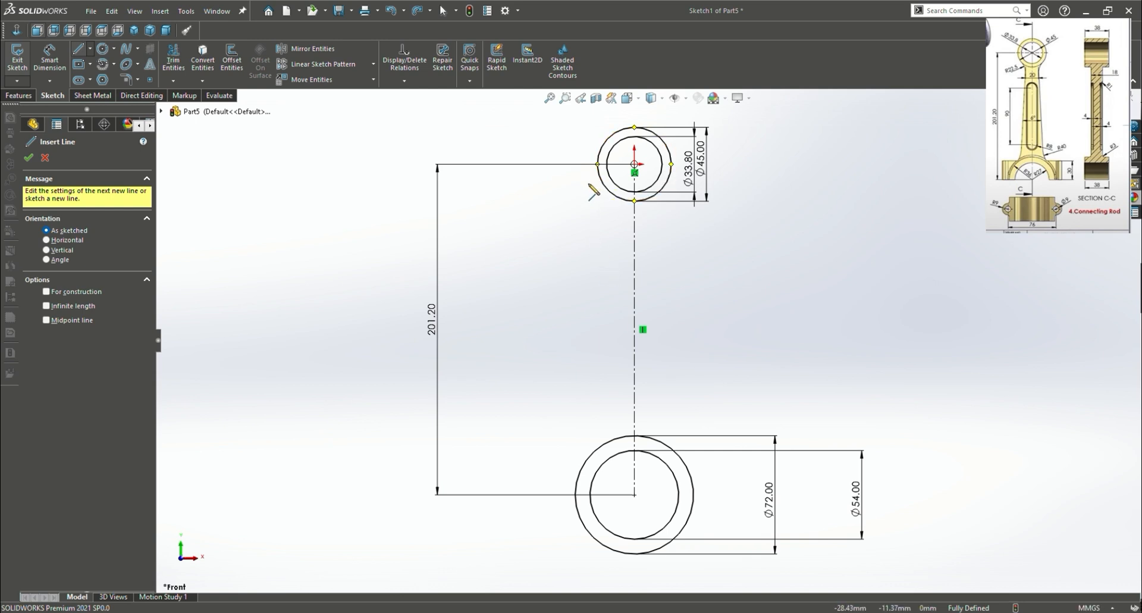
mouse_move(588, 183)
left_mouse_down()
mouse_move(582, 478)
mouse_move(582, 467)
left_mouse_up()
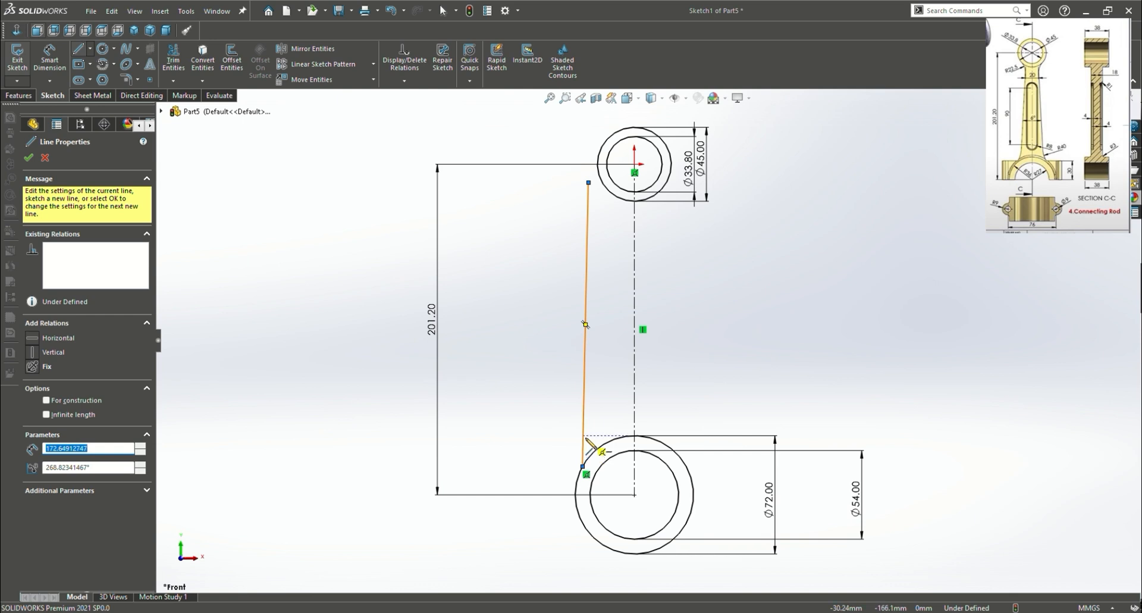
key("Escape")
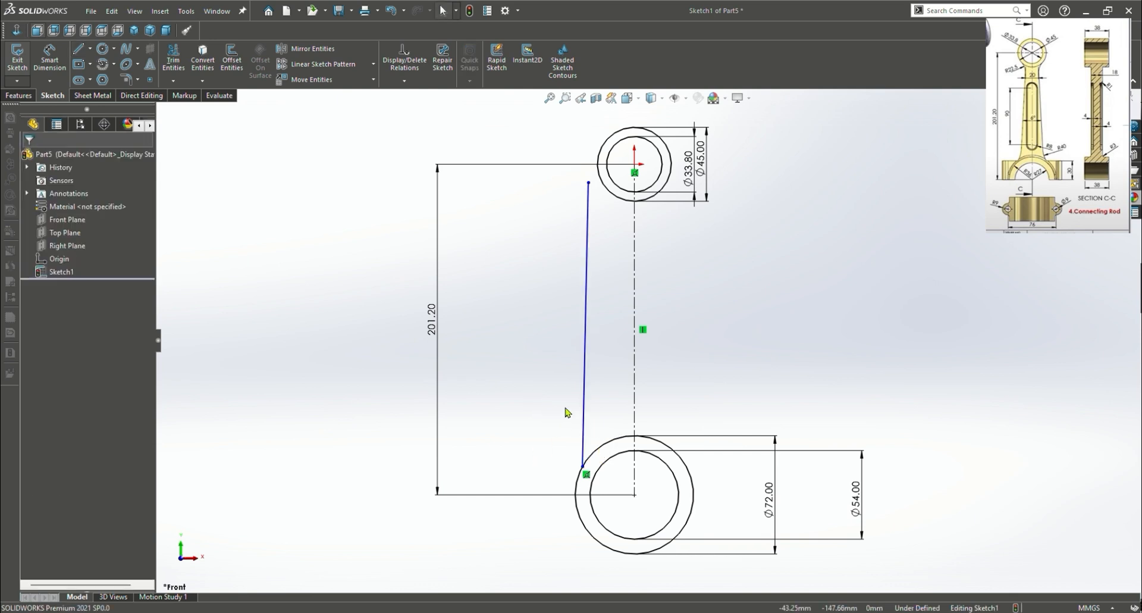
left_click(634, 358, "ctrl")
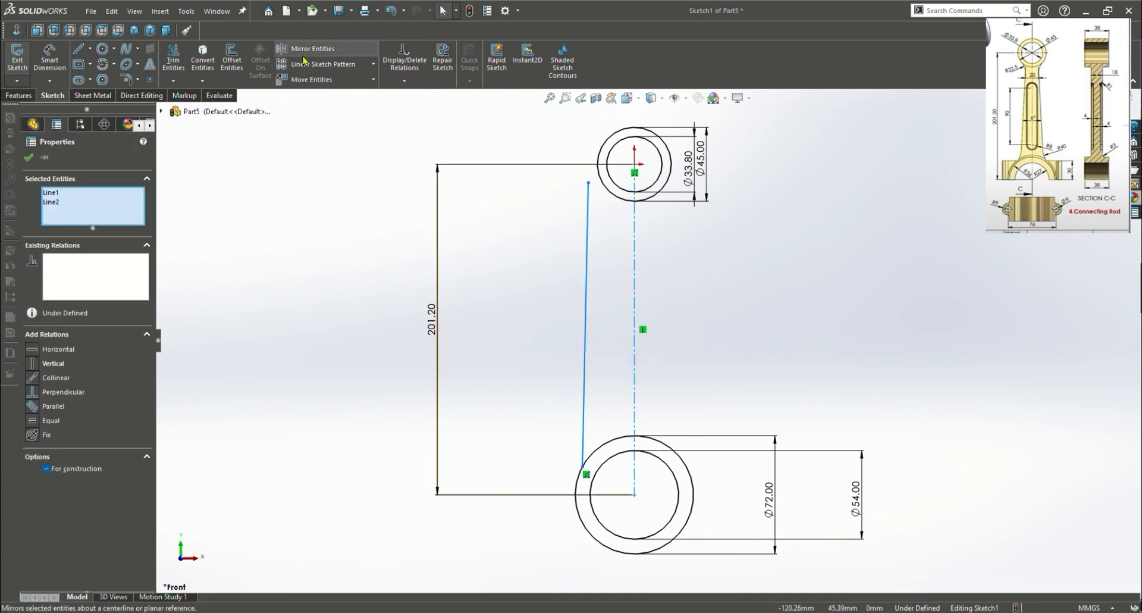
left_click(773, 291)
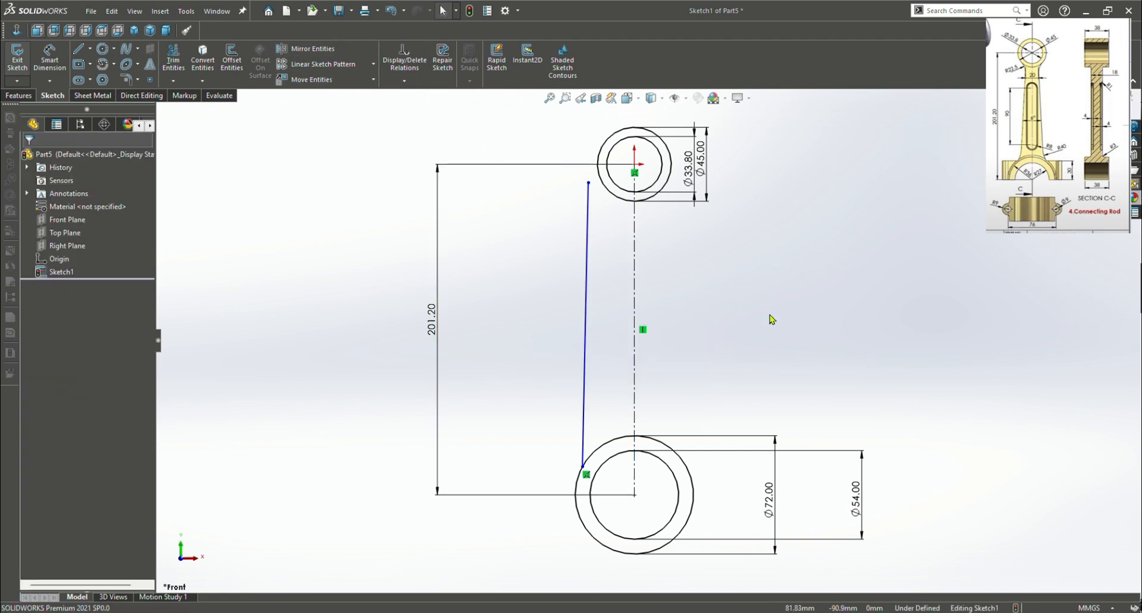
left_click(587, 181)
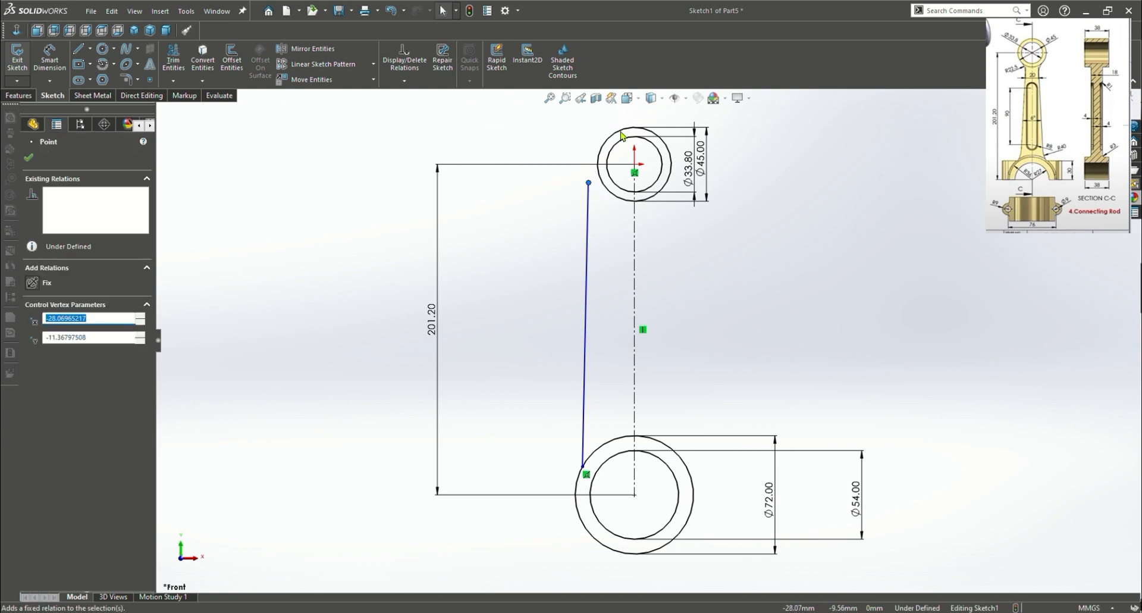
key("Escape")
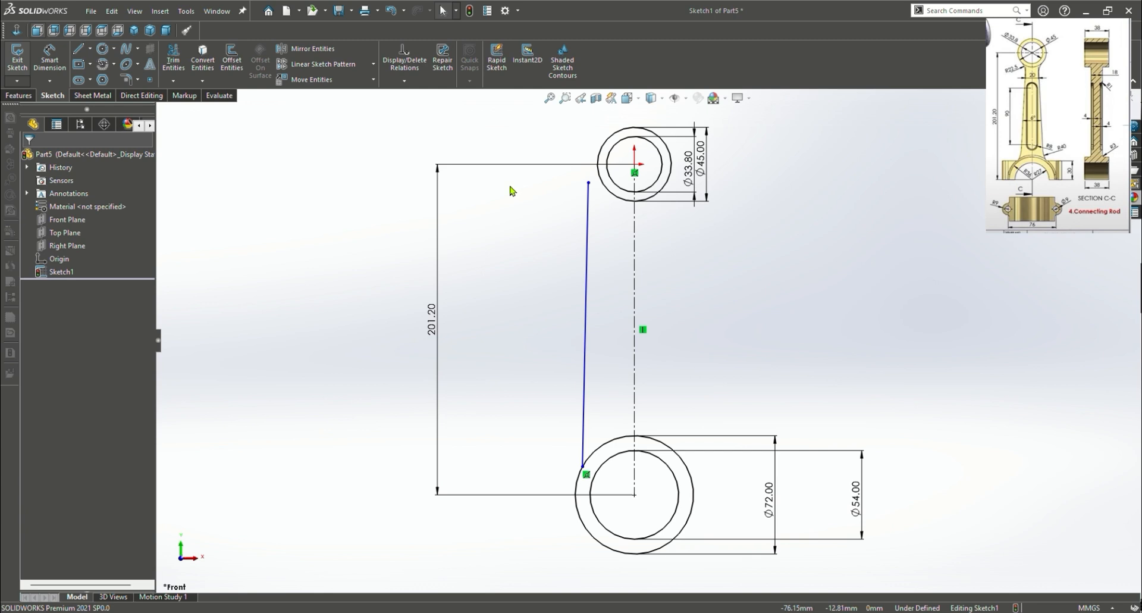
Make the shank line's upper endpoint coincident with the 45 mm circle and mirror the line about the vertical centerline
left_click(609, 191)
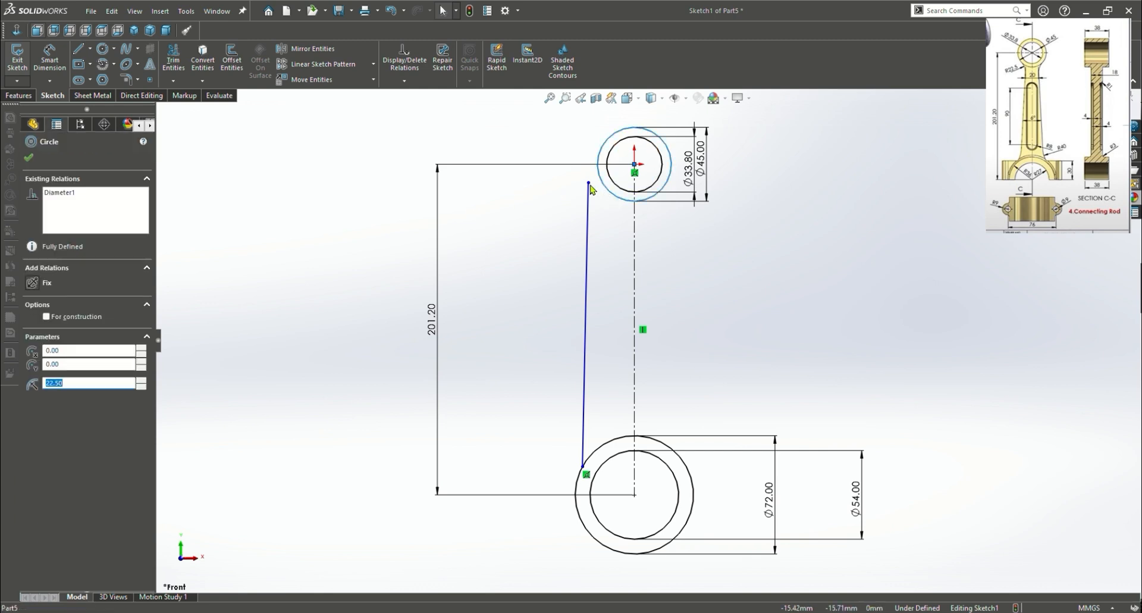
left_click(589, 184, "ctrl")
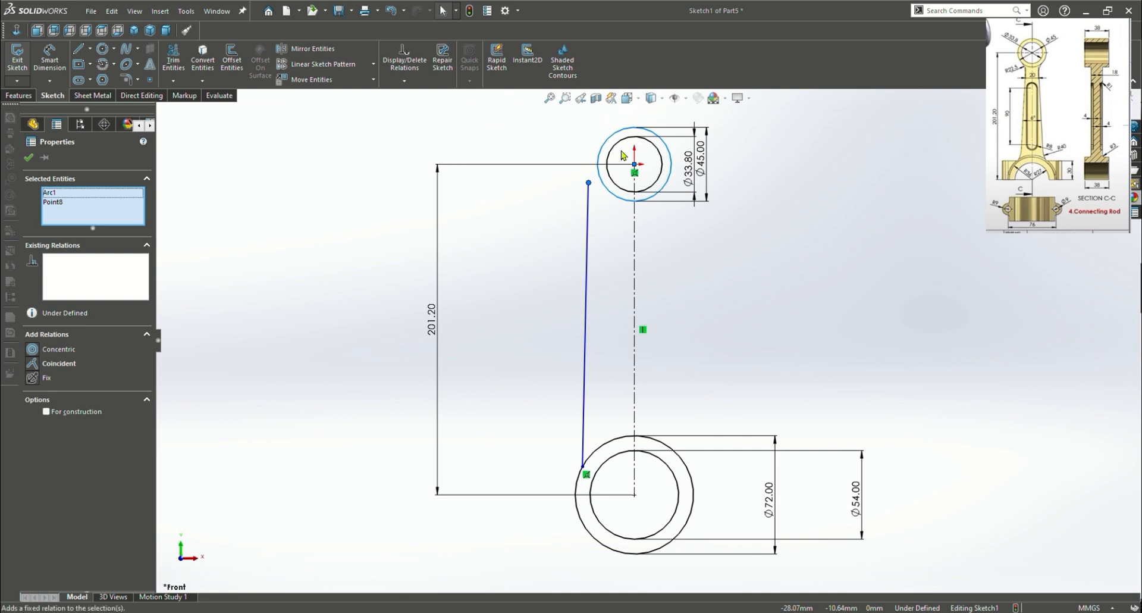
left_click(59, 363)
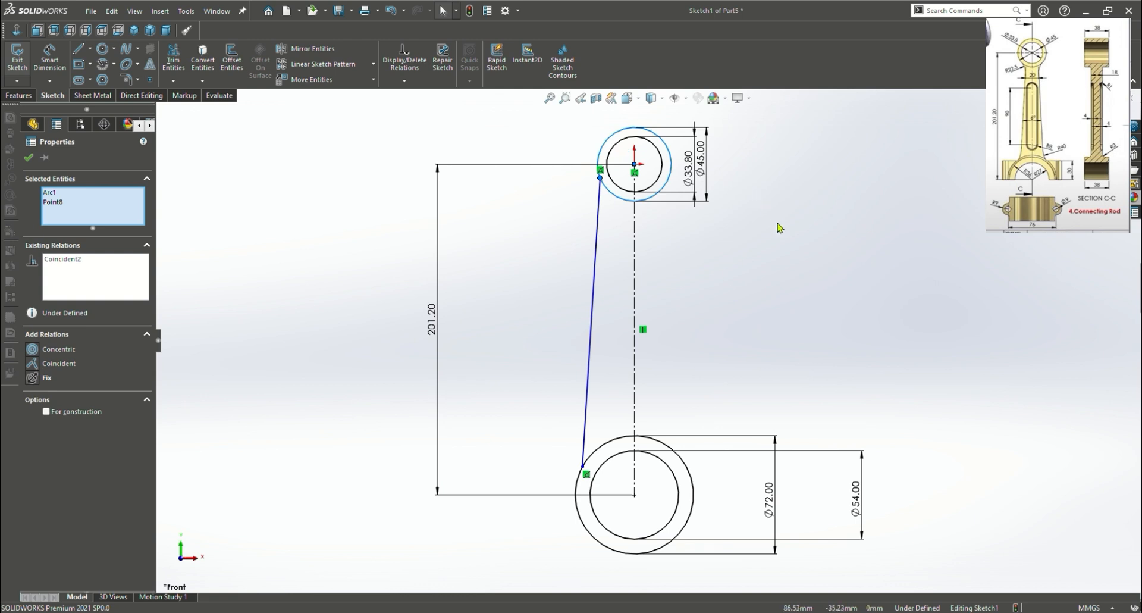
left_click(28, 157)
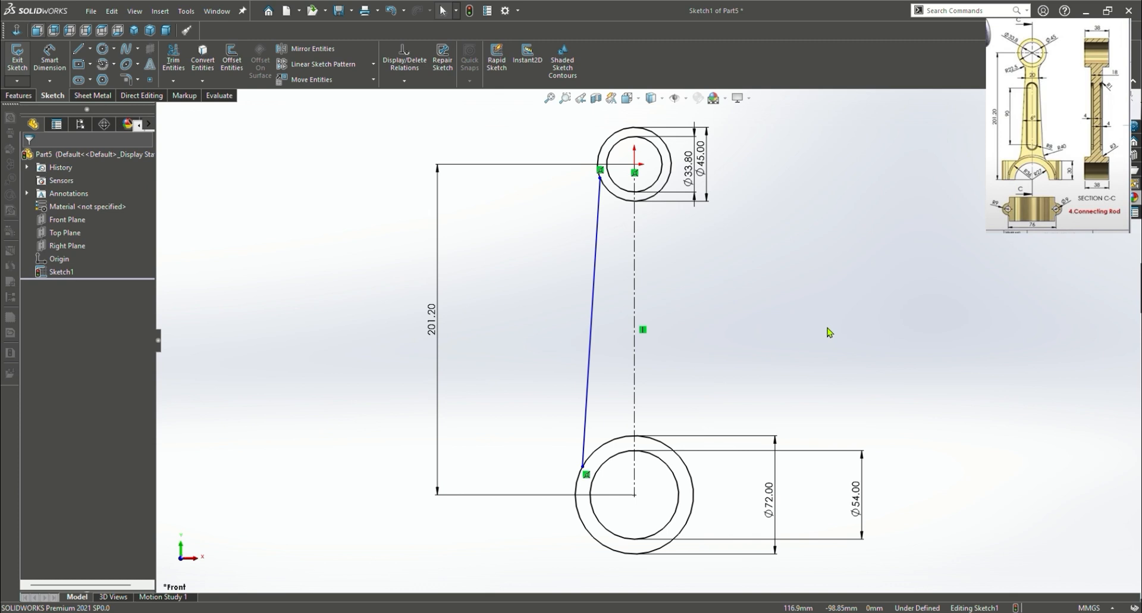
left_click_drag(719, 261, 559, 298)
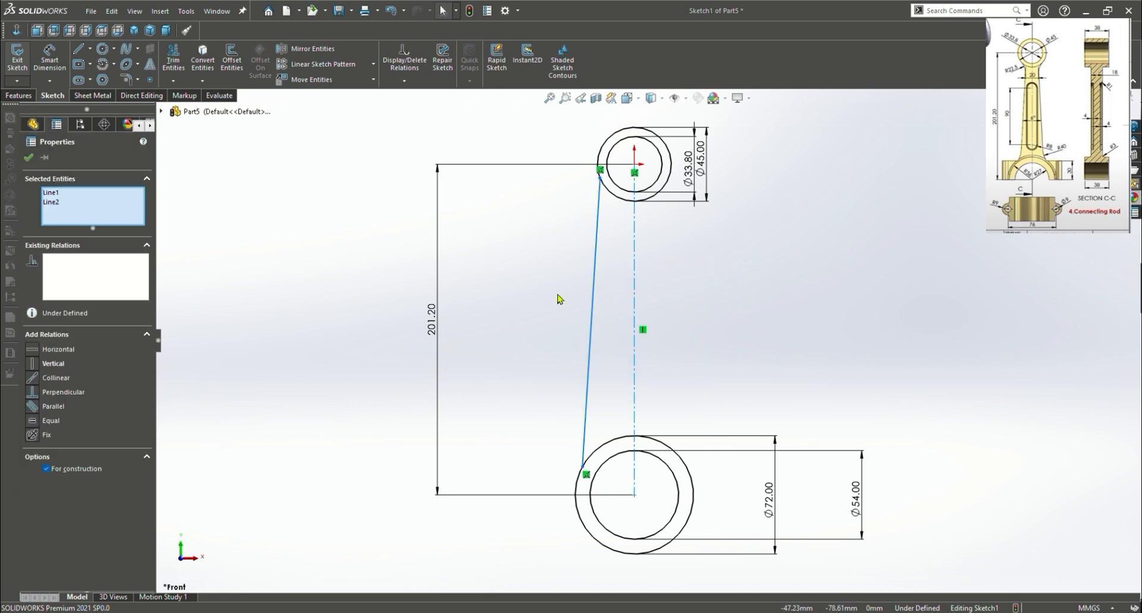
left_click(322, 50)
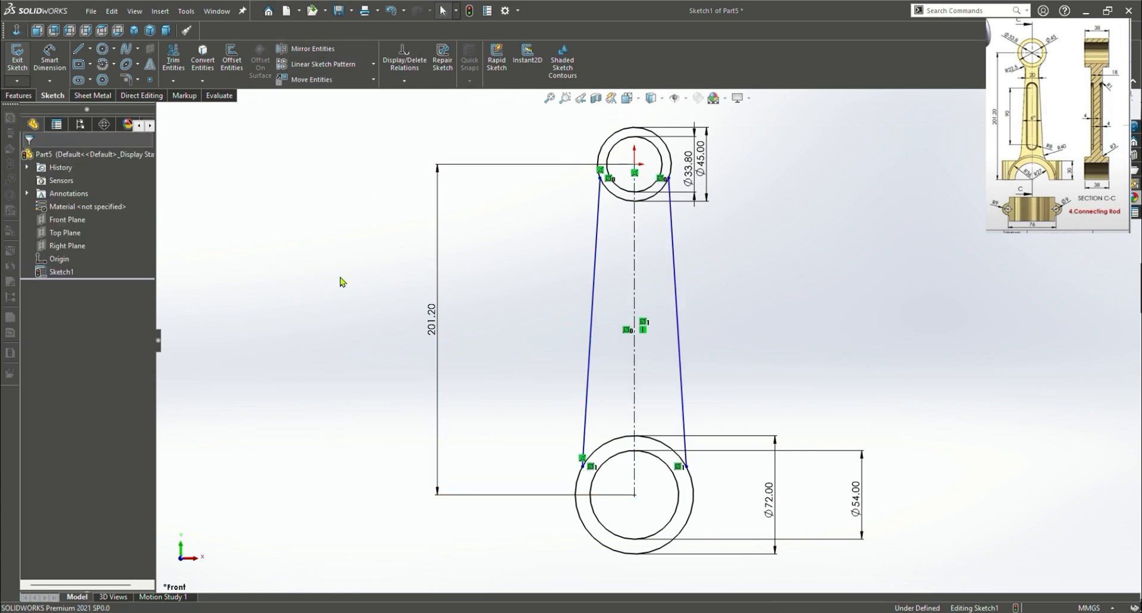
Dimension the horizontal distance between the upper endpoints of the two shank lines to 20 mm
scroll(589, 383, "up", 4)
scroll(736, 283, "down", 6)
scroll(352, 419, "up", 5)
scroll(291, 397, "down", 10)
scroll(543, 331, "down", 2)
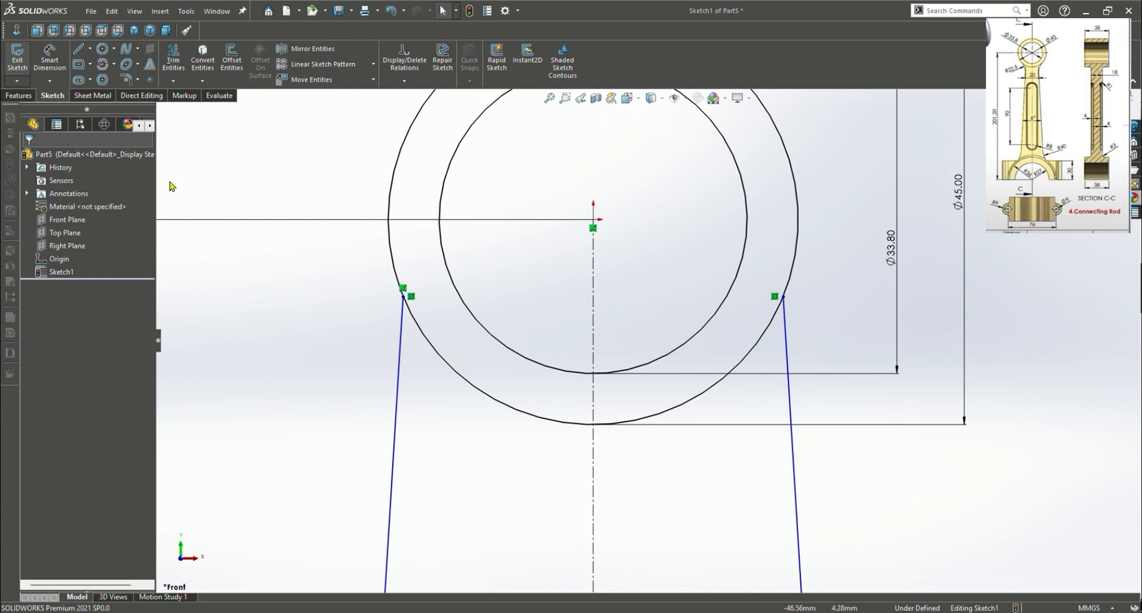
left_click(49, 57)
left_click(404, 296)
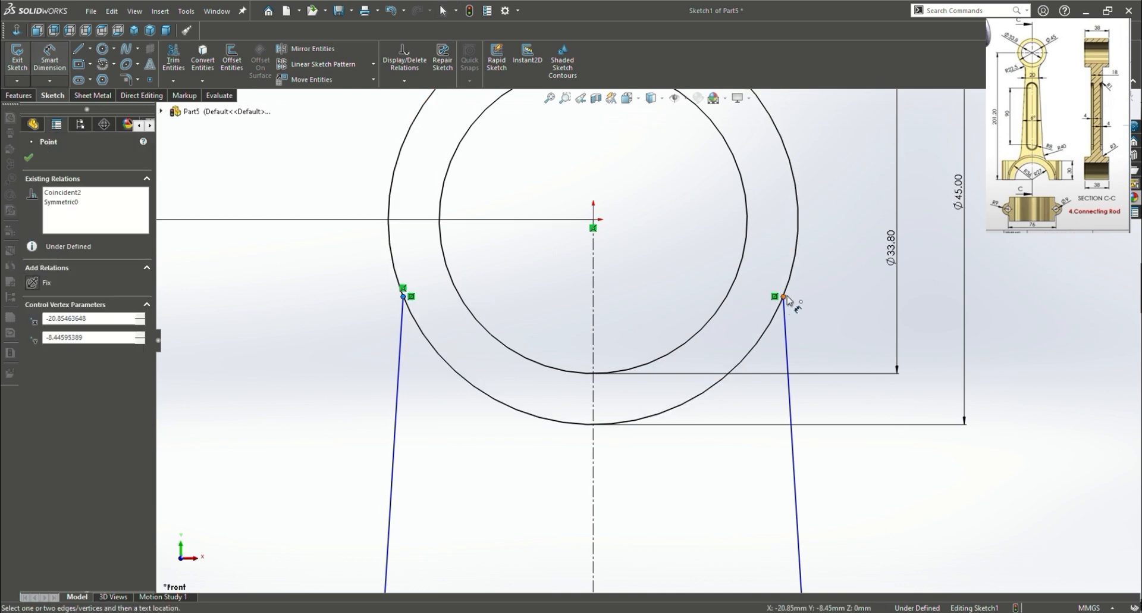
left_click(782, 297)
left_click(597, 502)
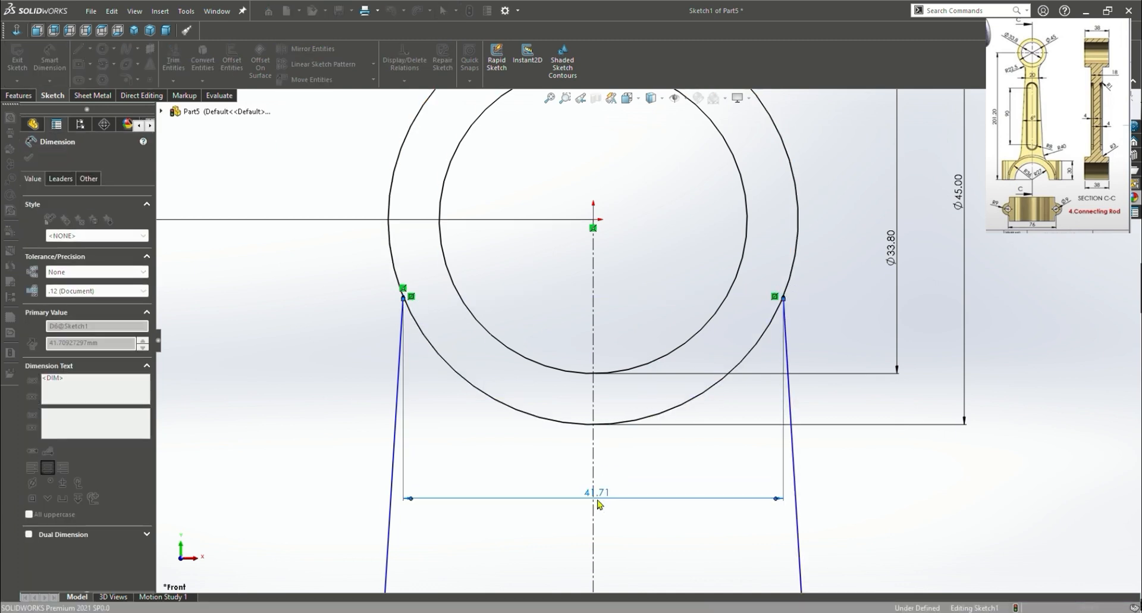
type("20")
key("Return")
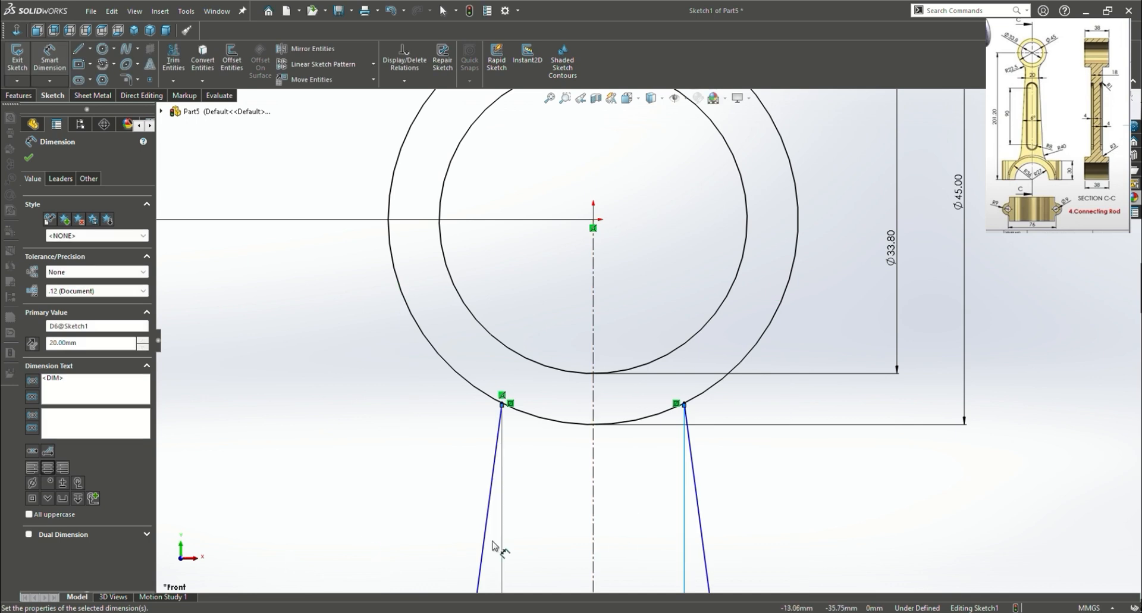
Dimension the angle between the two shank lines to 6° and place its label beside the shank below the 20 mm dimension
left_click(487, 530)
left_click(702, 538)
scroll(610, 541, "up", 2)
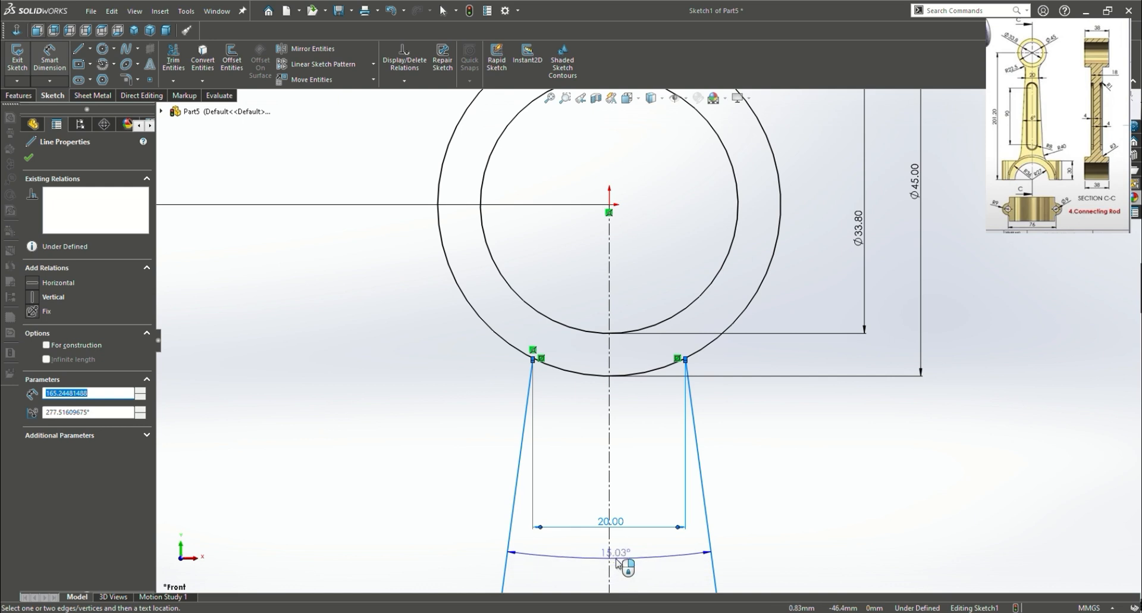
left_click(617, 562)
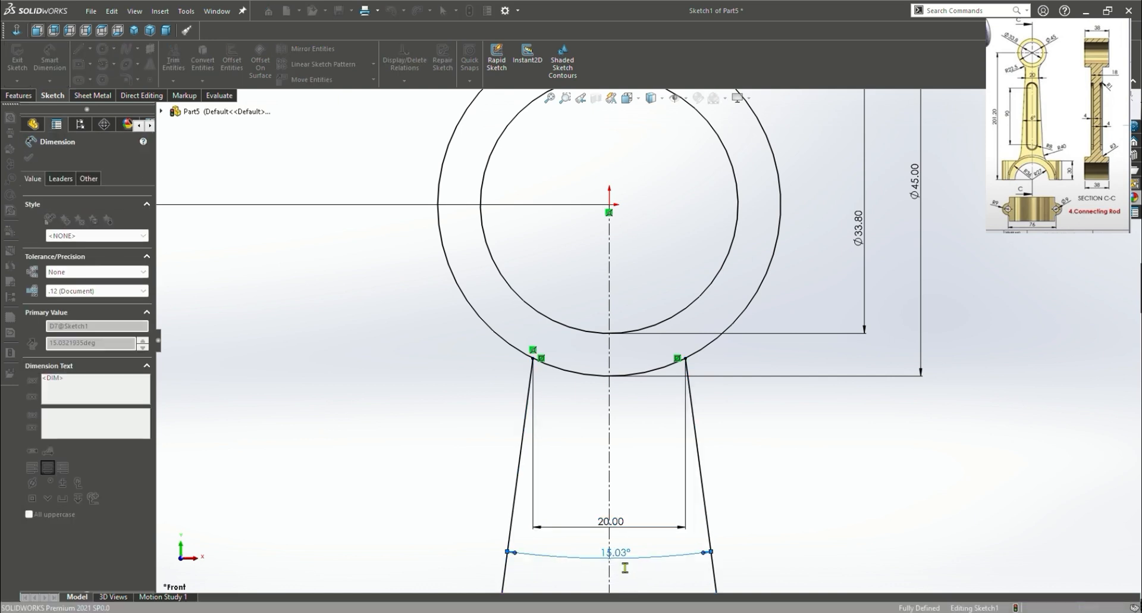
type("6")
key("Return")
scroll(798, 396, "up", 6)
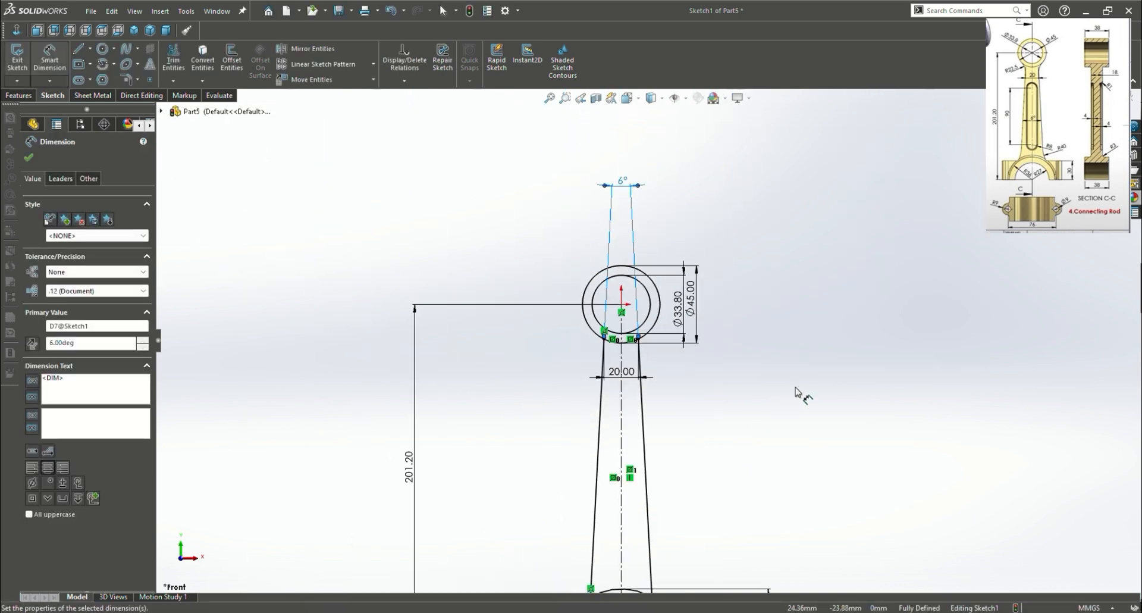
left_click_drag(622, 416, 682, 397)
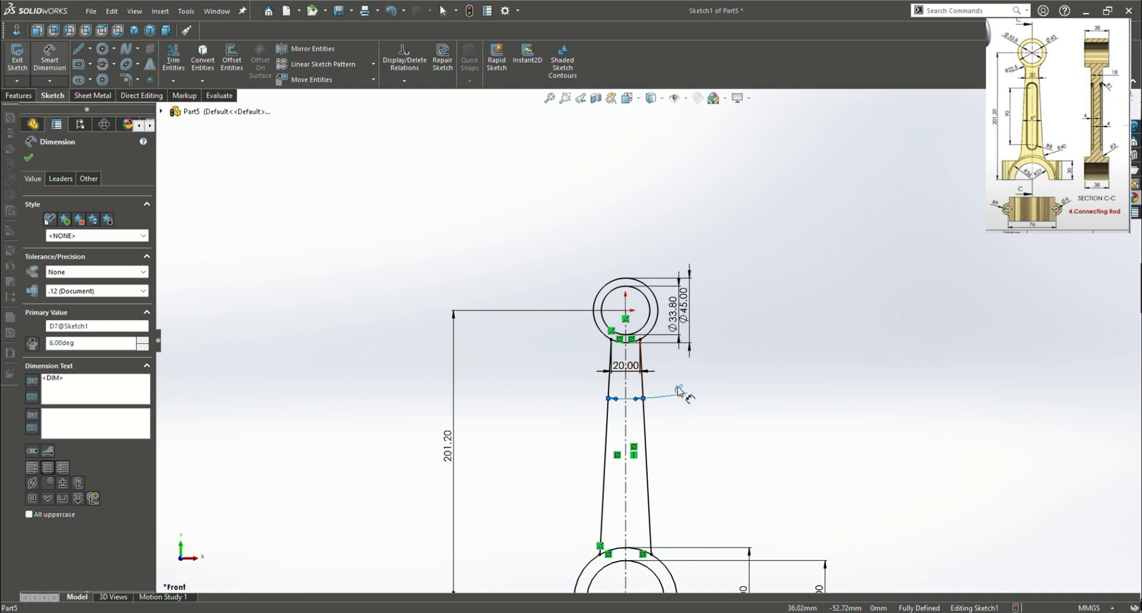
scroll(683, 396, "down", 4)
left_click(29, 157)
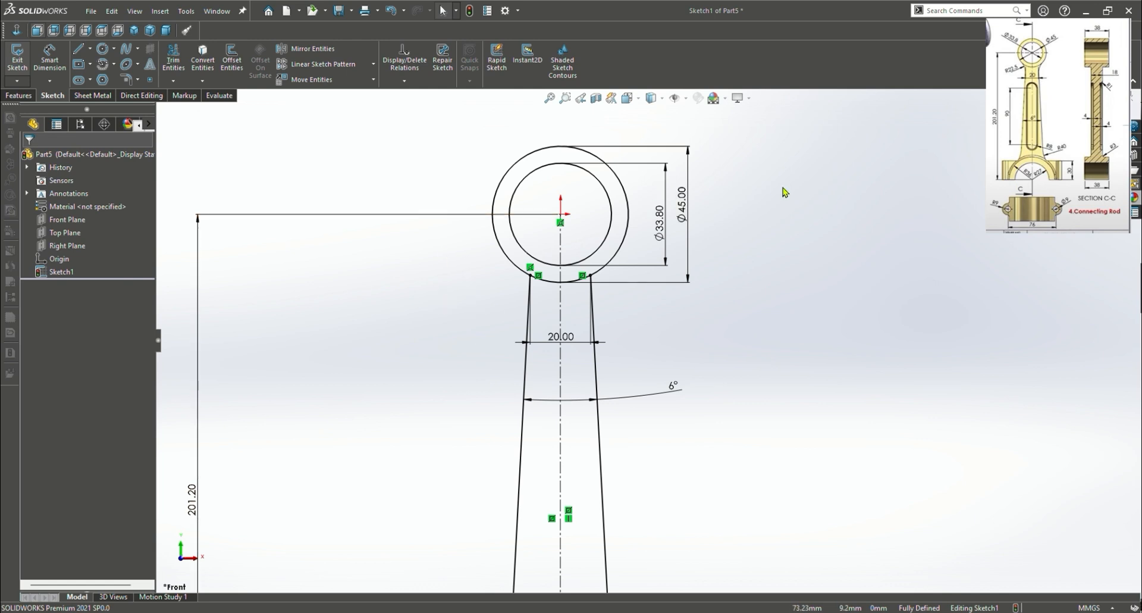
Extrude the upper and lower ring regions of the sketch 38 mm with the Mid Plane end condition
left_click(20, 95)
left_click(22, 60)
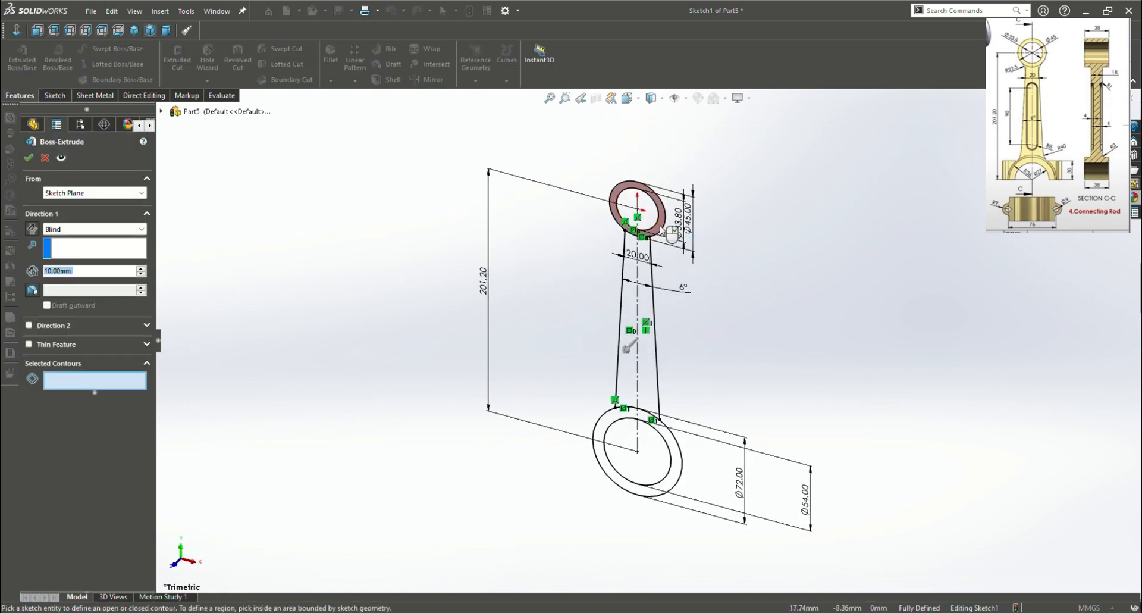
left_click(662, 231)
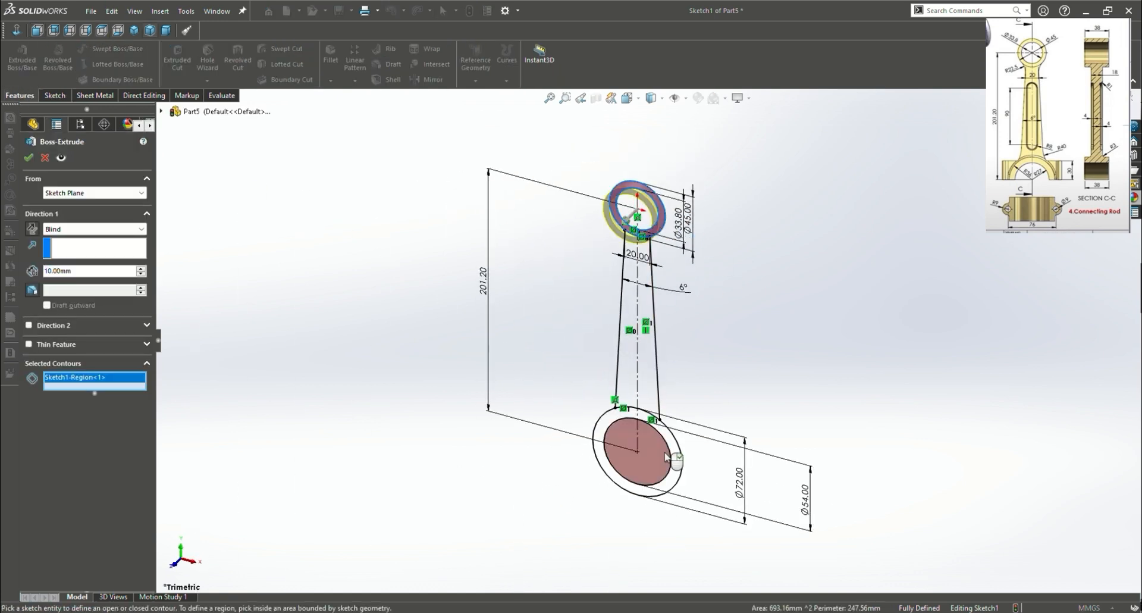
left_click(675, 472)
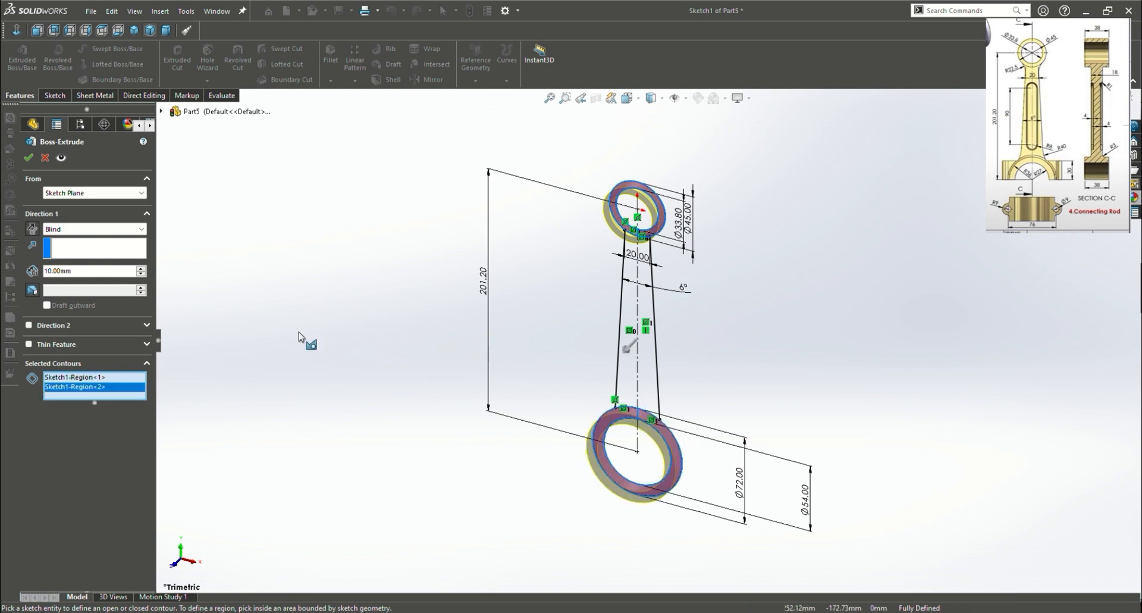
left_click(87, 281)
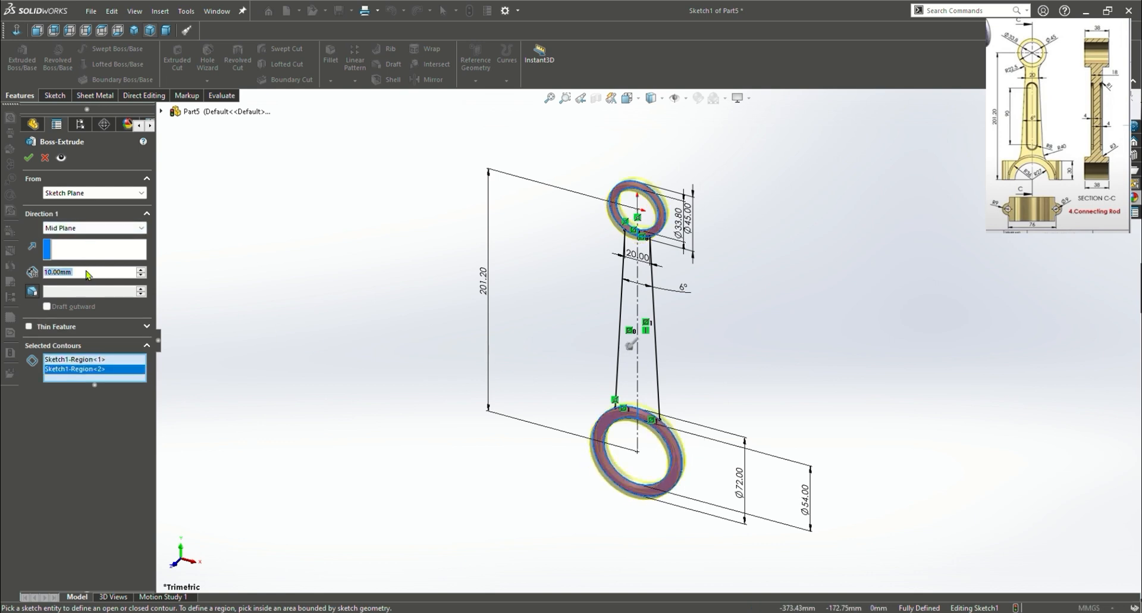
type("38")
key("Return")
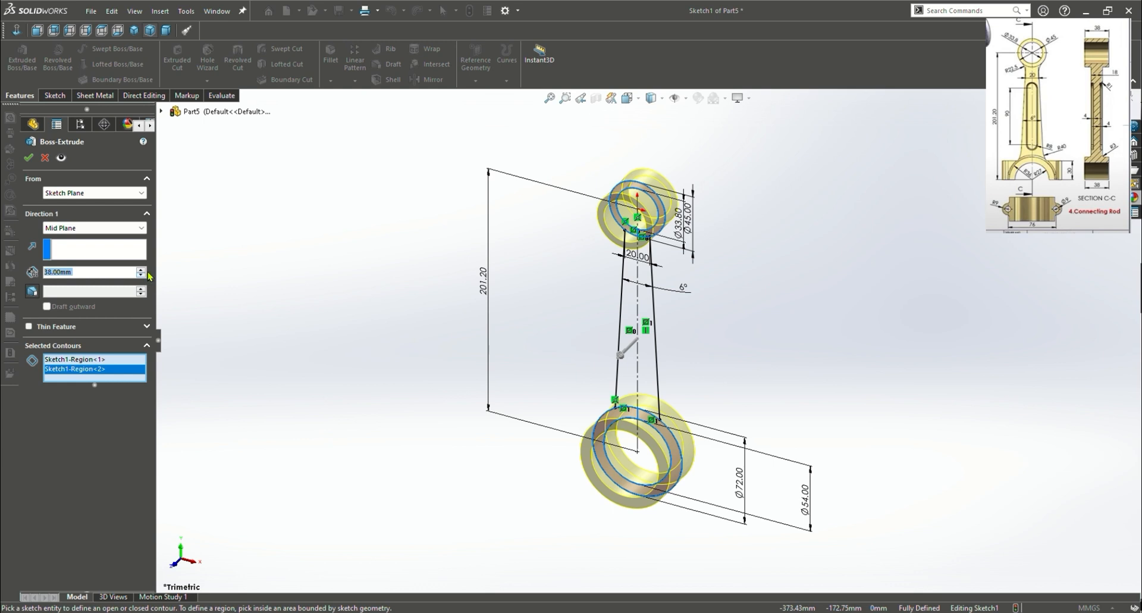
left_click(28, 157)
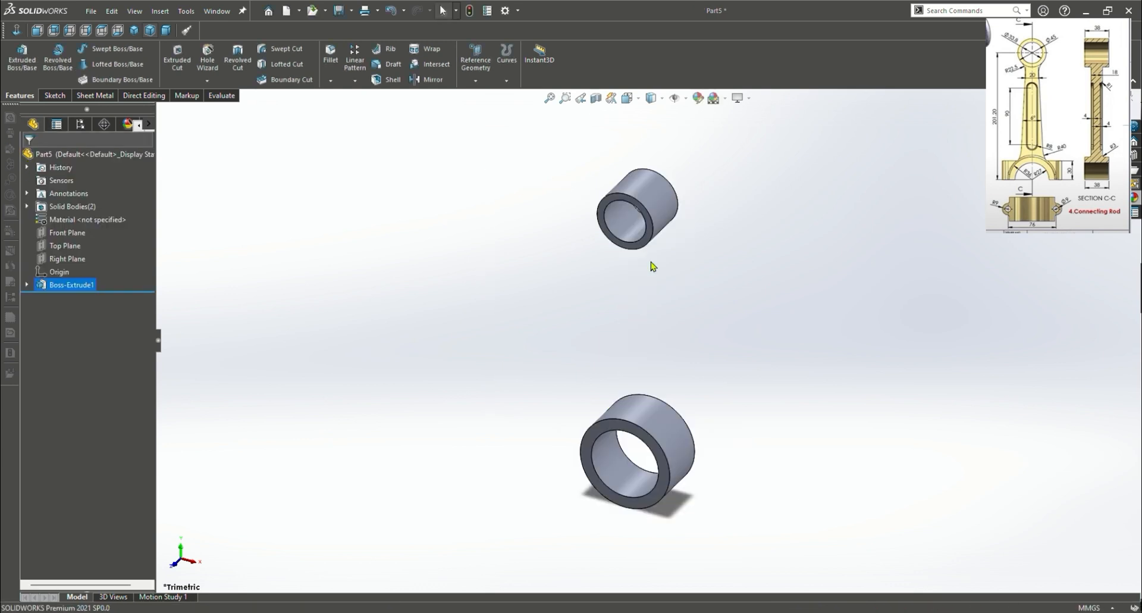
Undo the extrusion of the two rings and return to editing the front-plane sketch
left_click(22, 58)
left_click(29, 158)
left_click(391, 10)
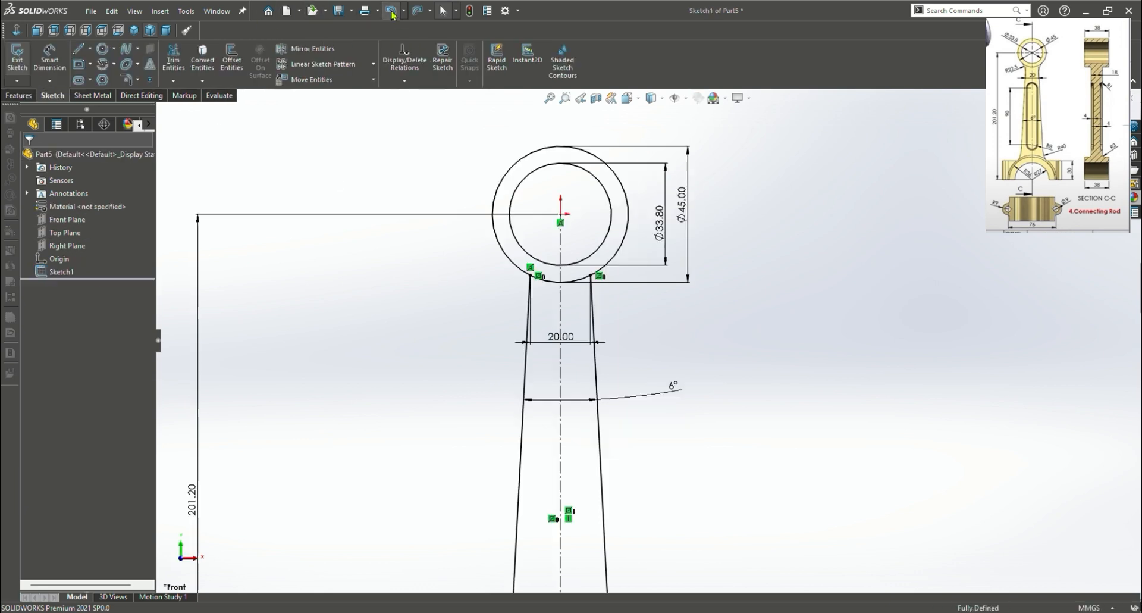
scroll(454, 377, "up", 5)
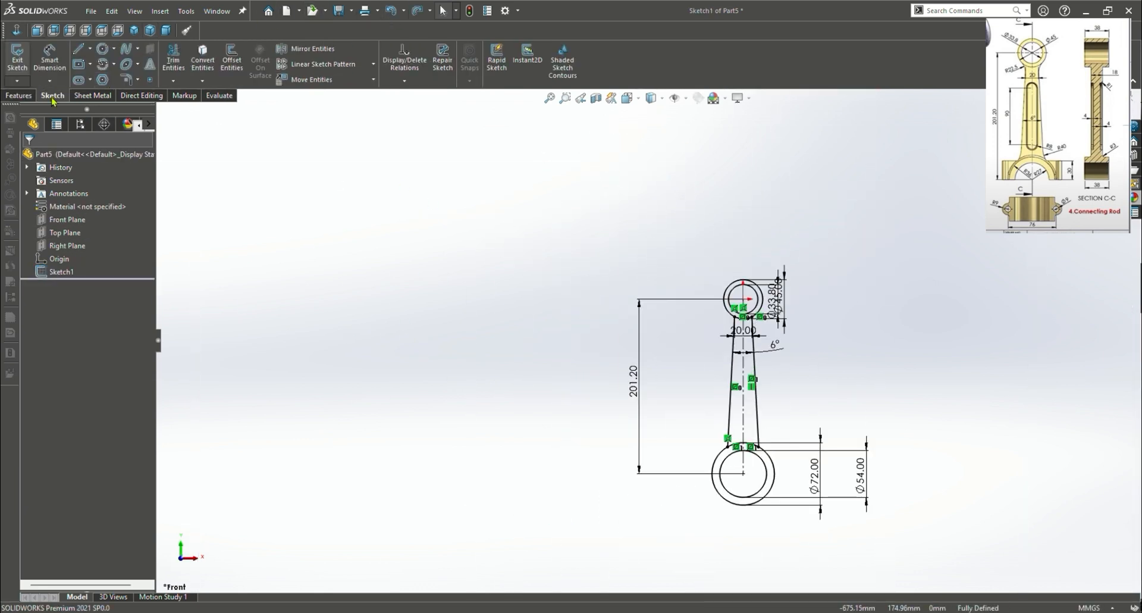
Extrude the upper and lower ring regions of the front-plane sketch 38 mm in total with the Mid Plane end condition
left_click(19, 95)
left_click(31, 68)
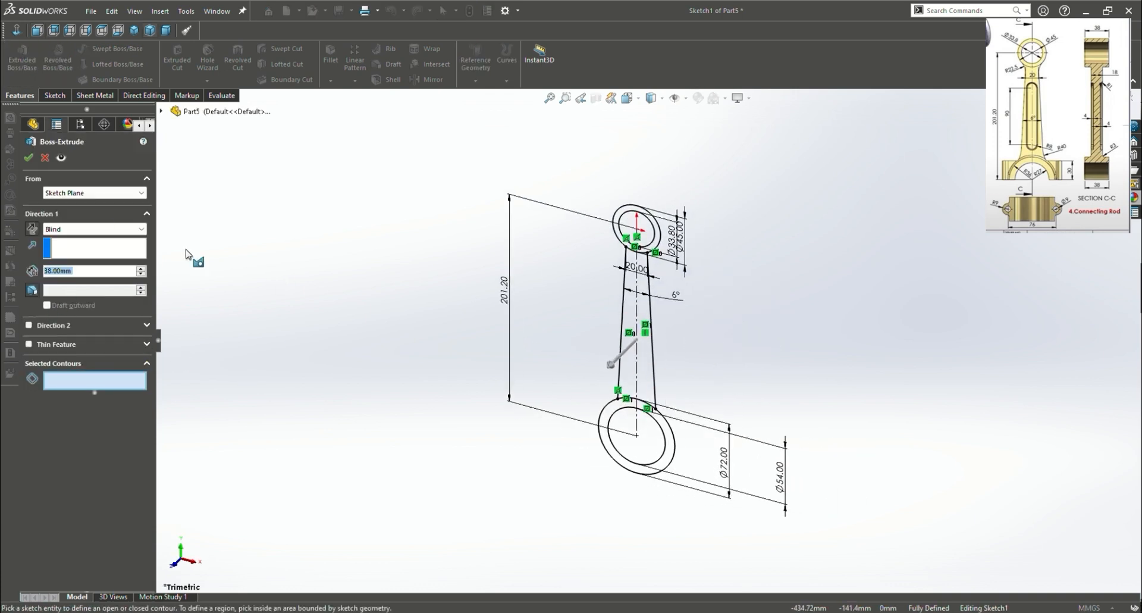
left_click(658, 238)
left_click(665, 459)
left_click(666, 459)
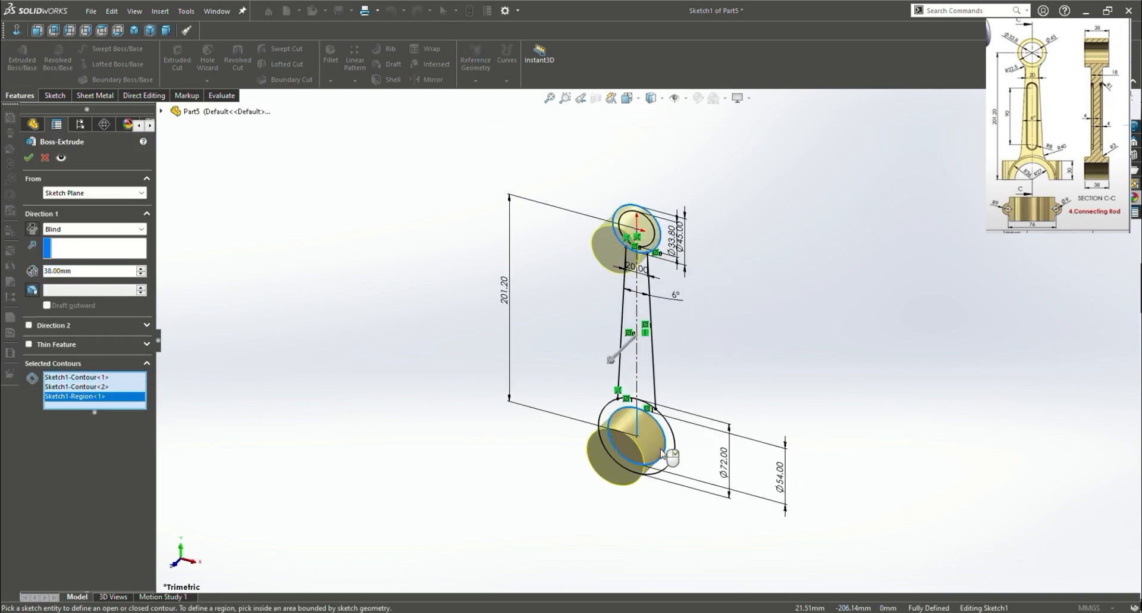
left_click(632, 443)
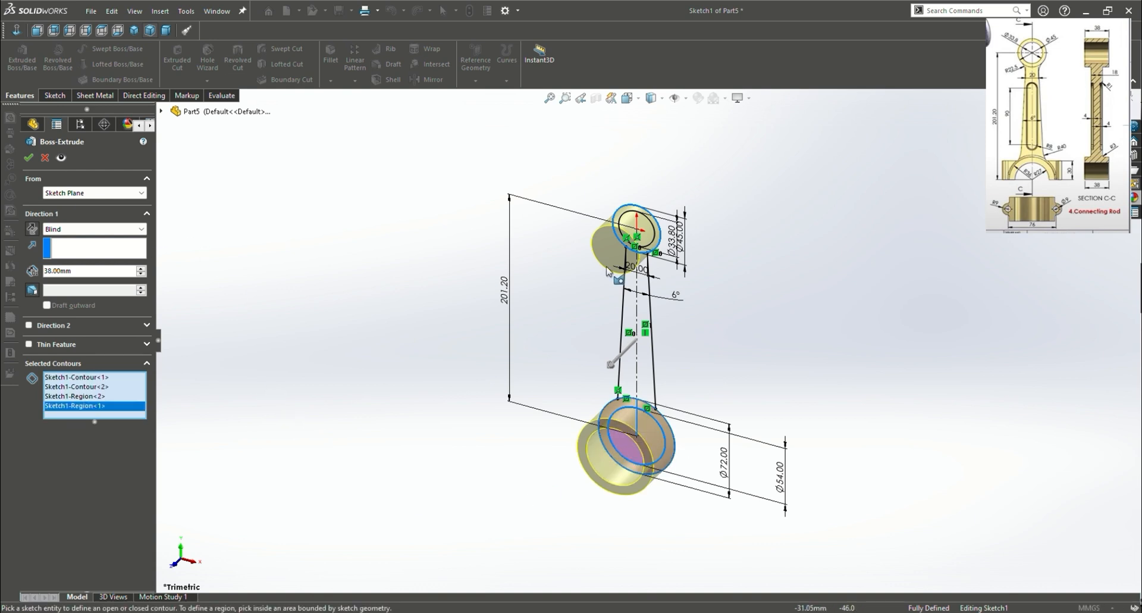
left_click(644, 236)
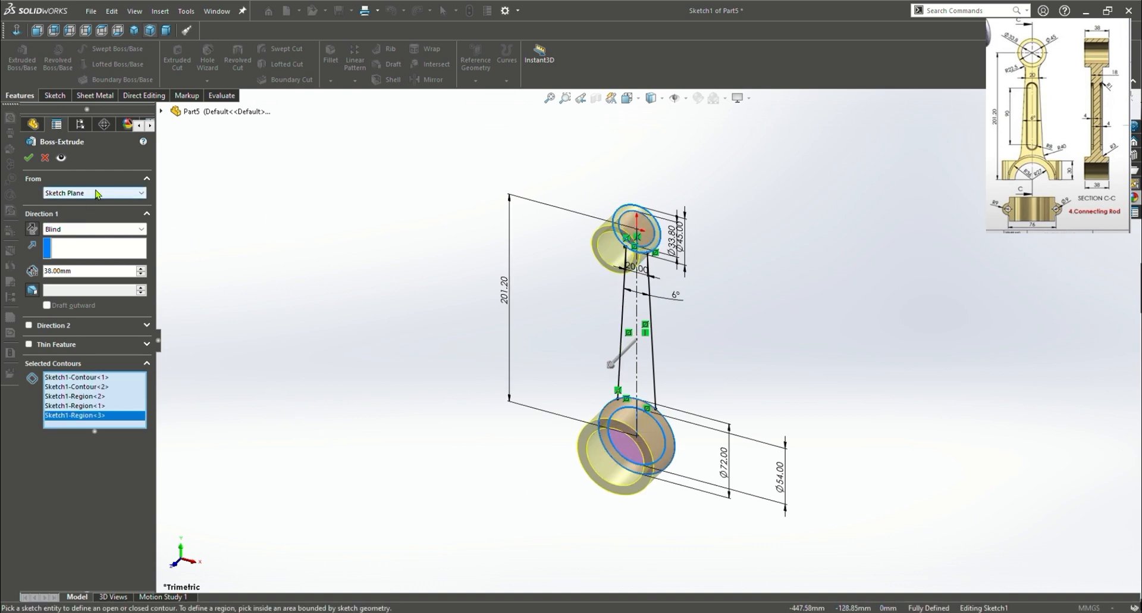
left_click(110, 278)
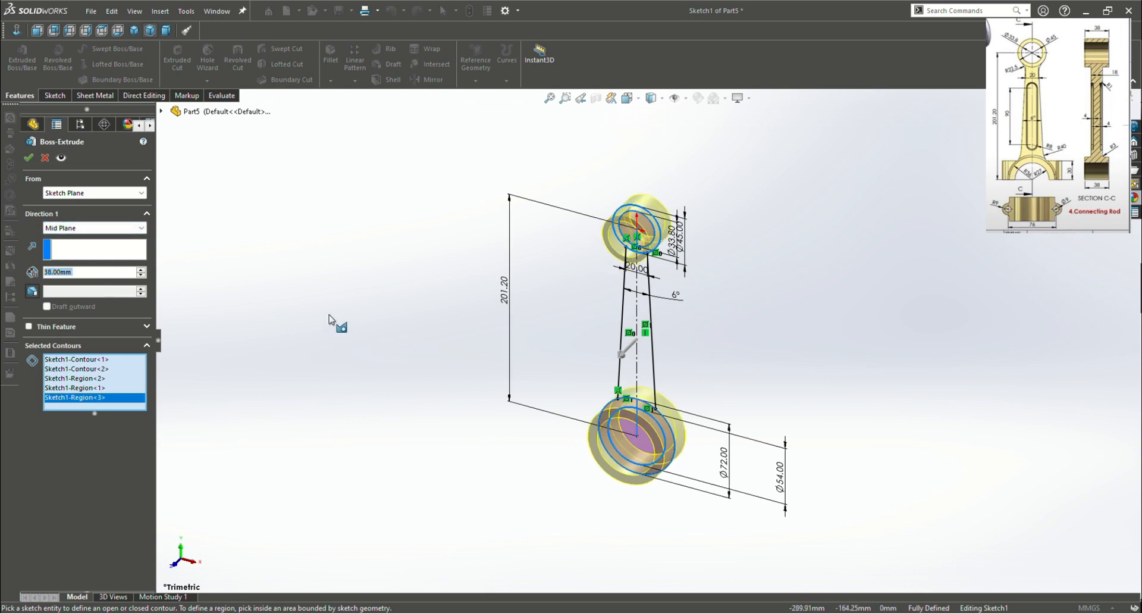
left_click(28, 158)
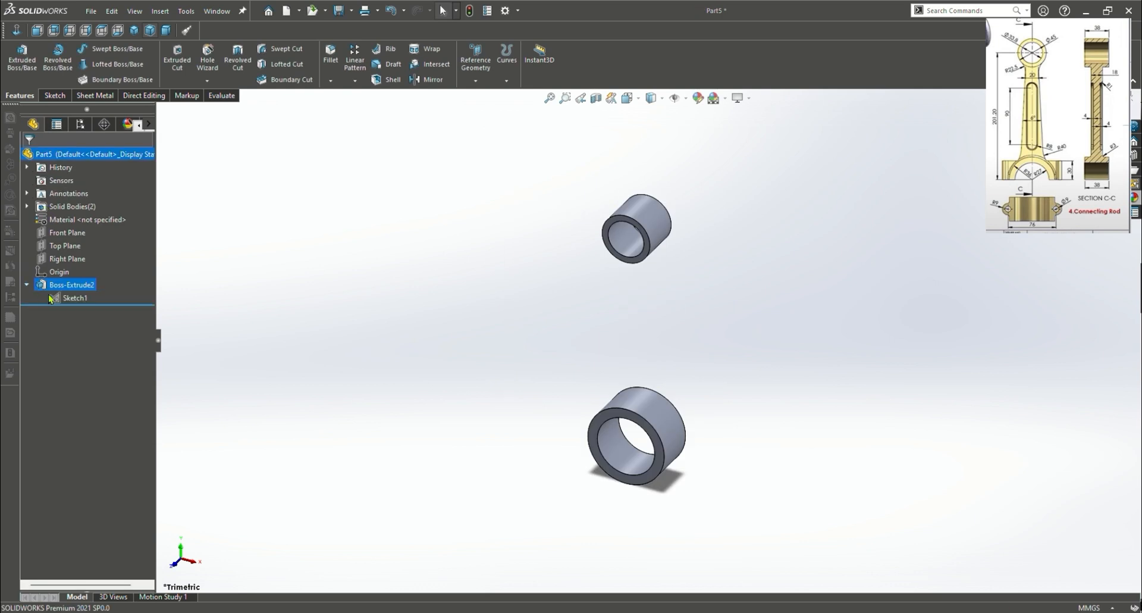
Try to extrude the two tapered shank regions of the ring sketch 18 mm with the Mid Plane end condition
left_click(51, 297)
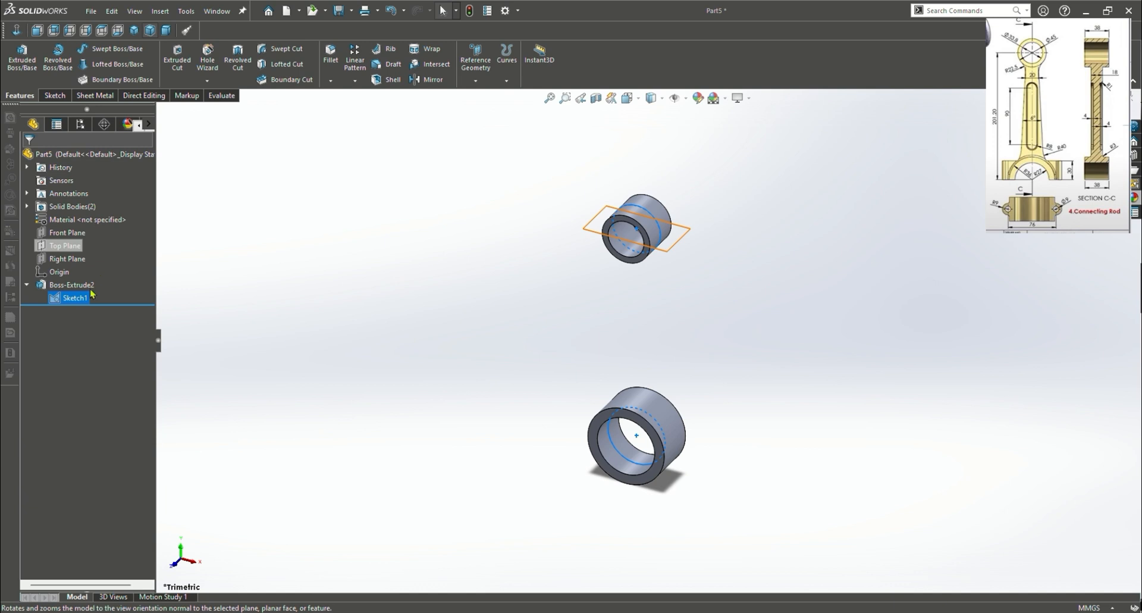
left_click(22, 59)
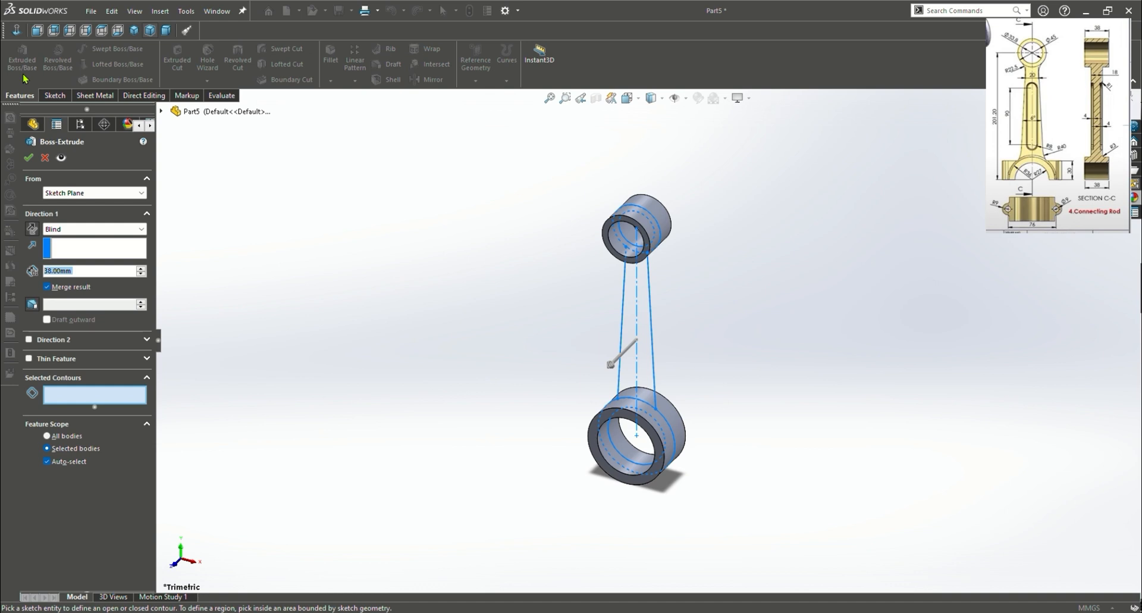
left_click(634, 331)
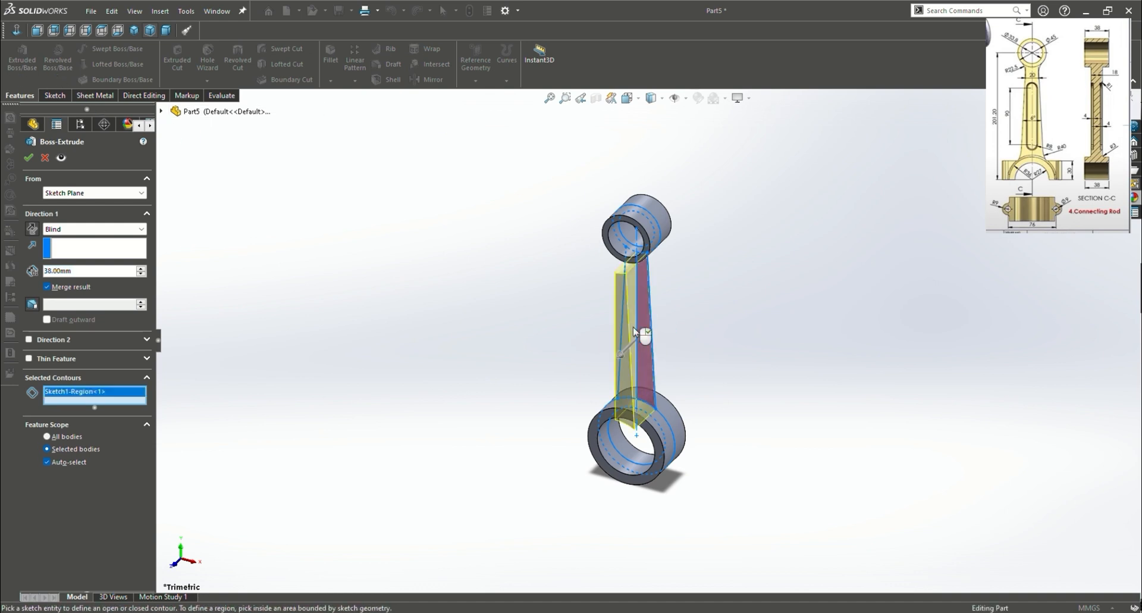
left_click(623, 335)
left_click(627, 370)
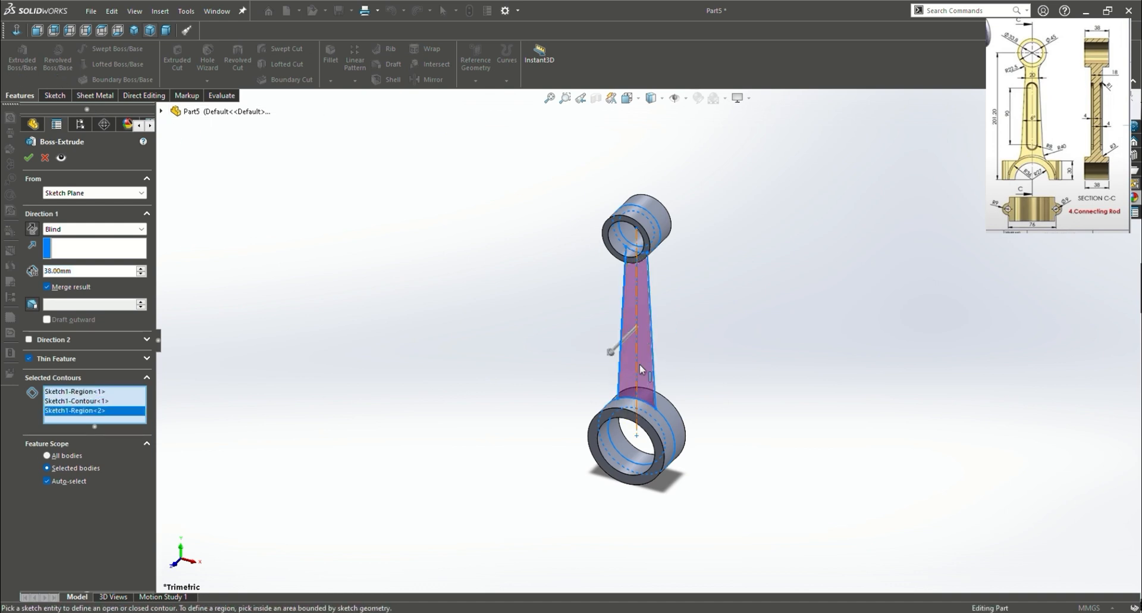
left_click(628, 370)
left_click(647, 370)
left_click(647, 370)
left_click(626, 370)
left_click_drag(79, 276, 37, 281)
type("18")
key("Return")
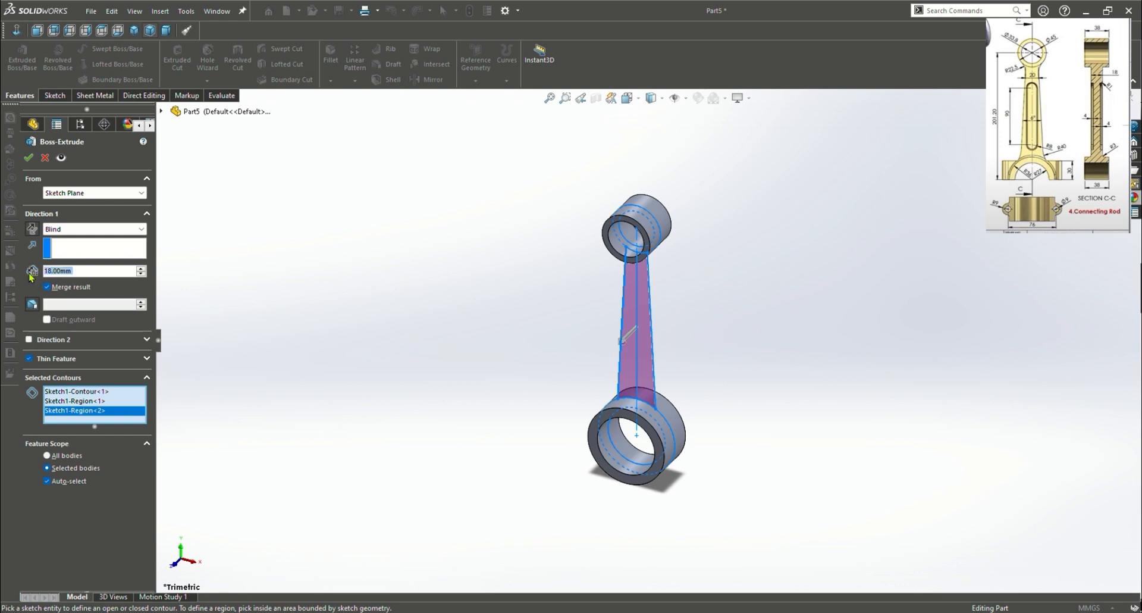
left_click(94, 228)
left_click(93, 291)
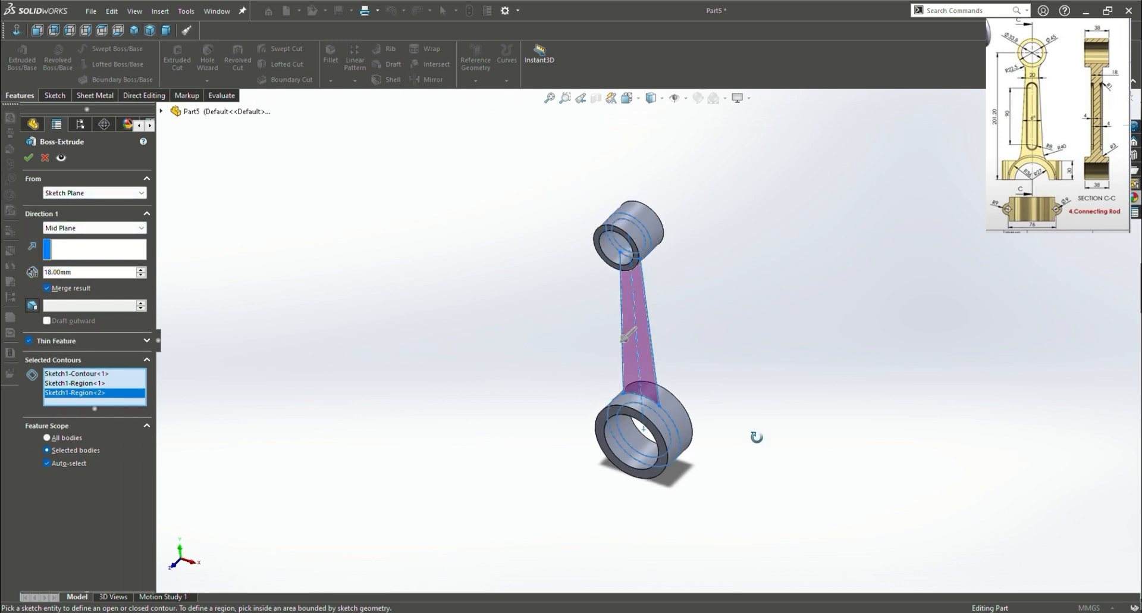
Clear the shank extrusion's selected contours and reselect only the two tapered regions between the rings
middle_click_drag(756, 438, 774, 389)
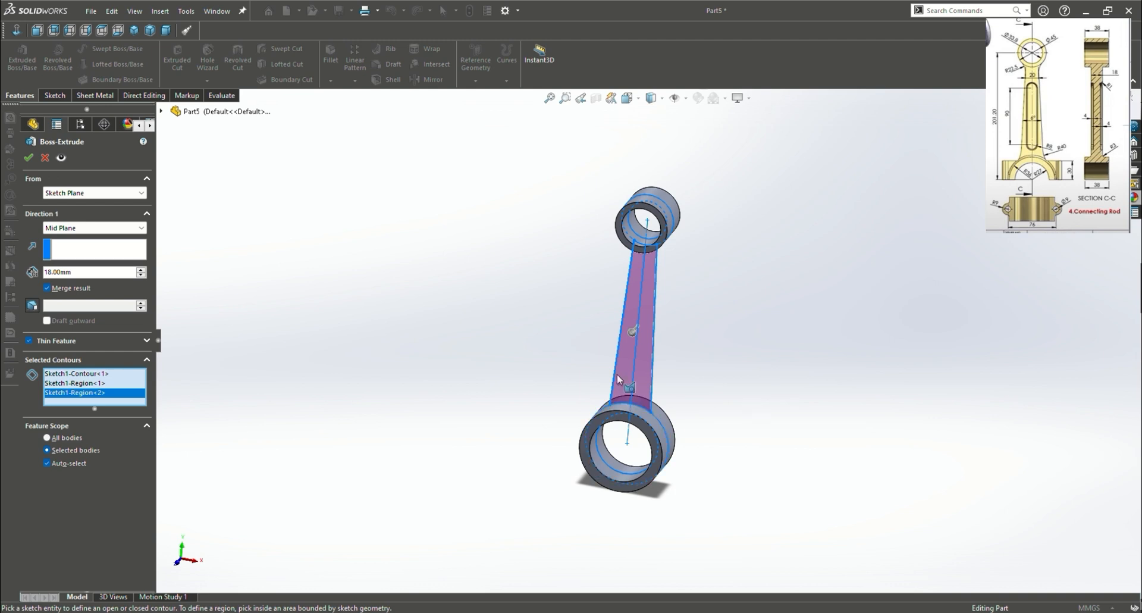
right_click(94, 395)
left_click(137, 400)
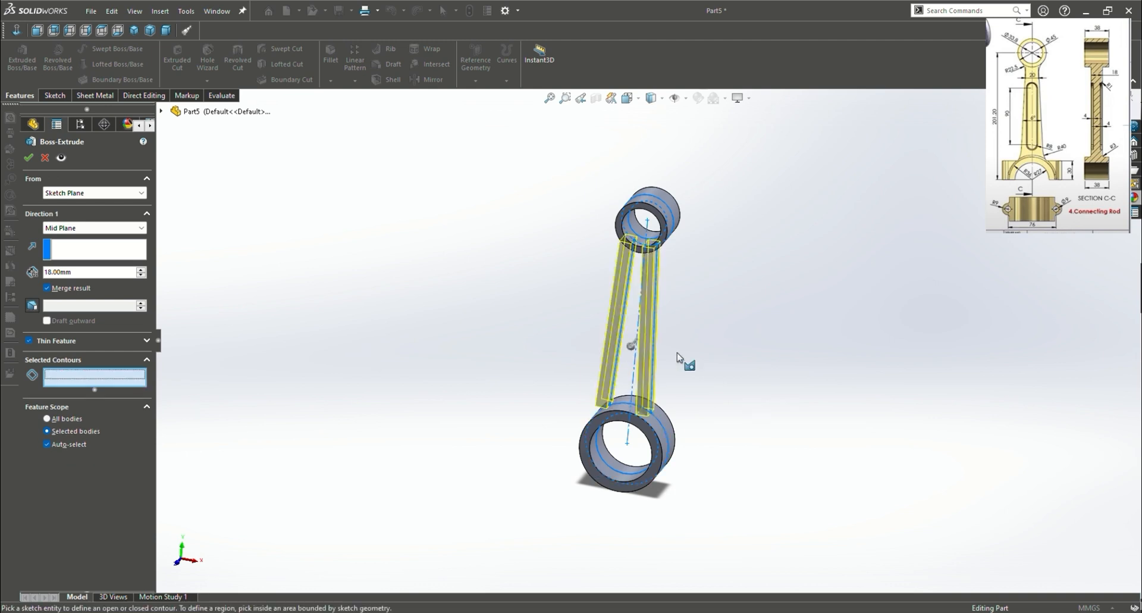
mouse_move(682, 357)
middle_mouse_down()
mouse_move(752, 342)
mouse_move(759, 325)
mouse_move(748, 370)
middle_mouse_up()
left_click(618, 389)
left_click(641, 384)
mouse_move(650, 388)
middle_mouse_down()
mouse_move(716, 391)
mouse_move(769, 375)
middle_mouse_up()
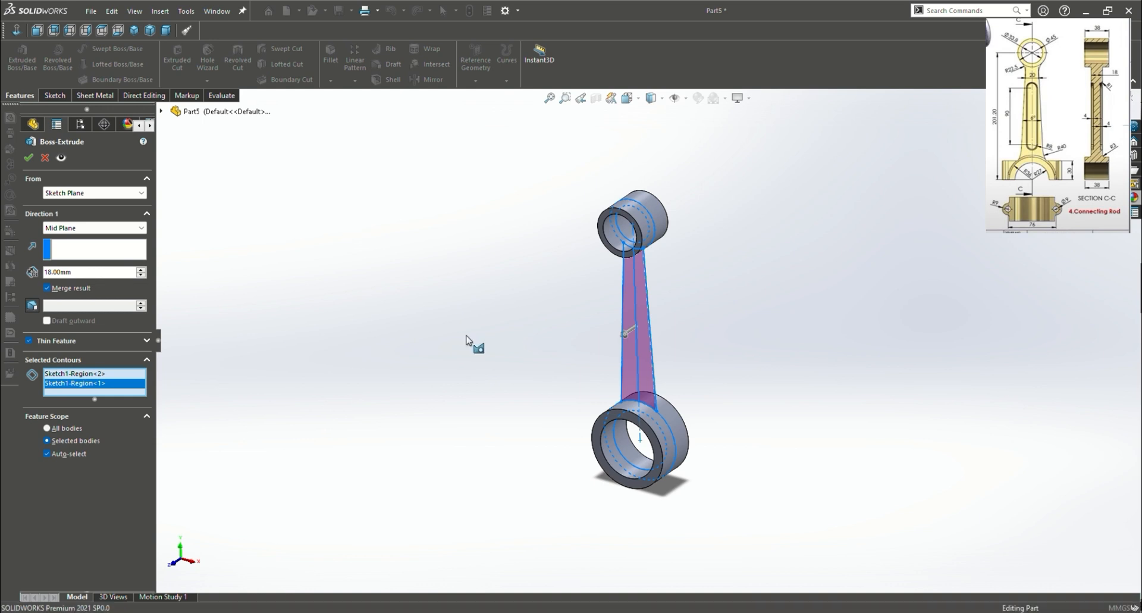
Pull the shank extrusion's depth handle outward to 150 mm and reset the depth to 18 mm
middle_click_drag(471, 340, 500, 339)
left_click(635, 333)
middle_click_drag(642, 336, 776, 370)
left_click(562, 351)
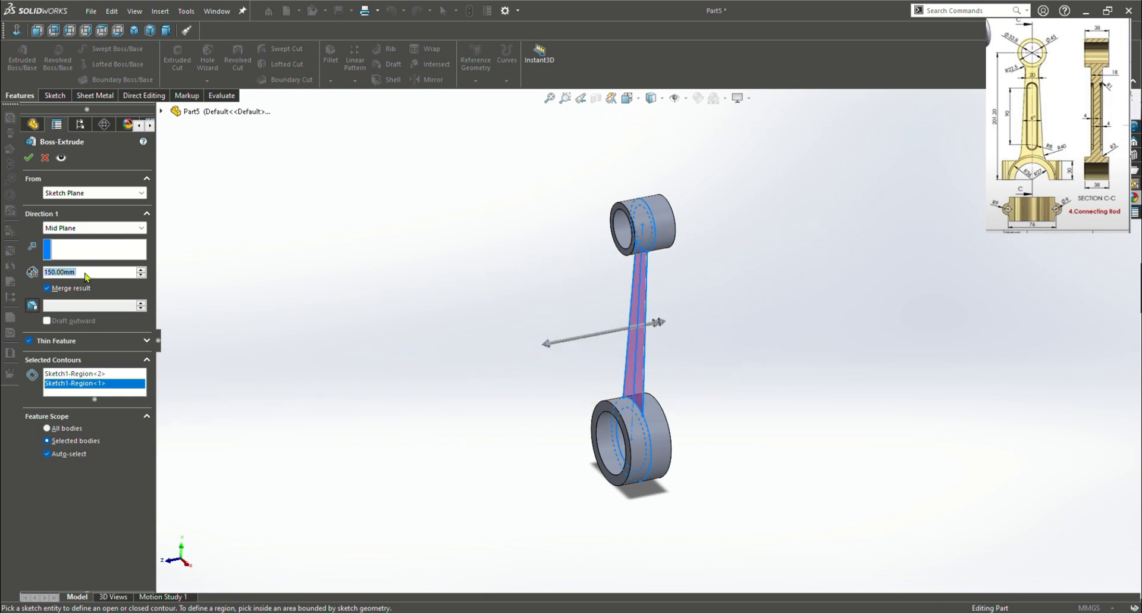
double_click(46, 272)
type("18")
key("Return")
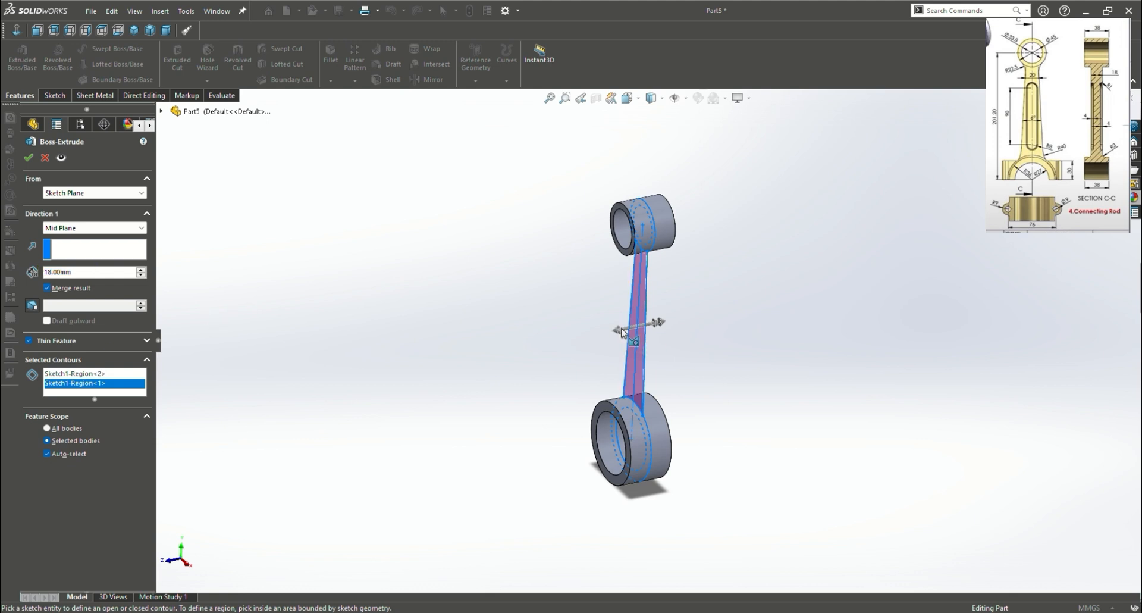
left_click(657, 325)
left_click(656, 327)
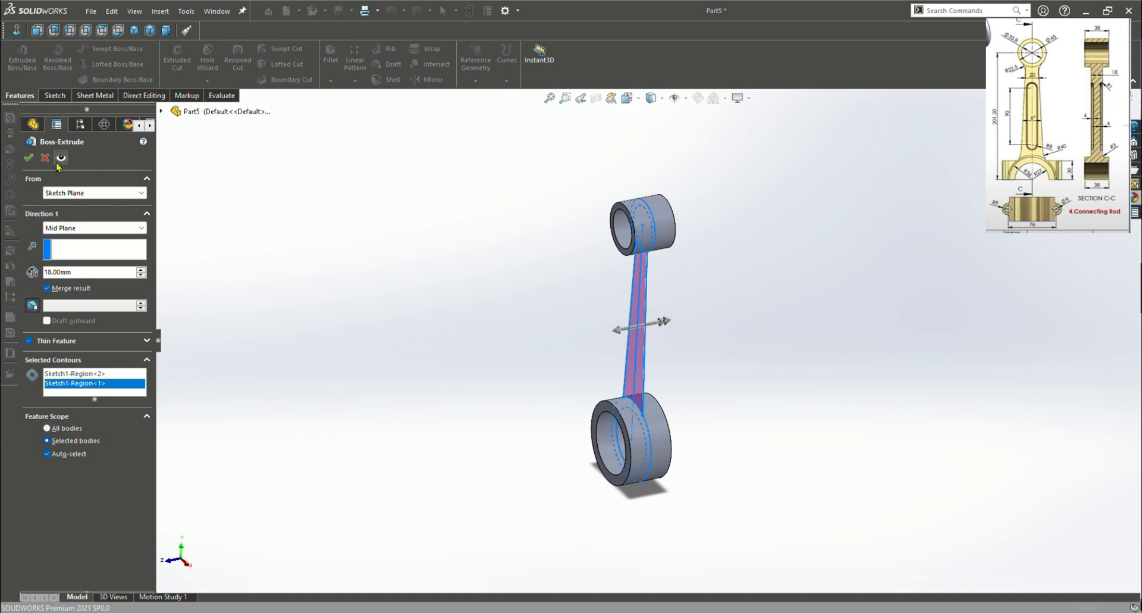
Try to extrude the shank regions with the depth pulled to 22 mm
mouse_move(371, 357)
middle_mouse_down()
mouse_move(405, 348)
mouse_move(385, 369)
middle_mouse_up()
left_click(621, 326)
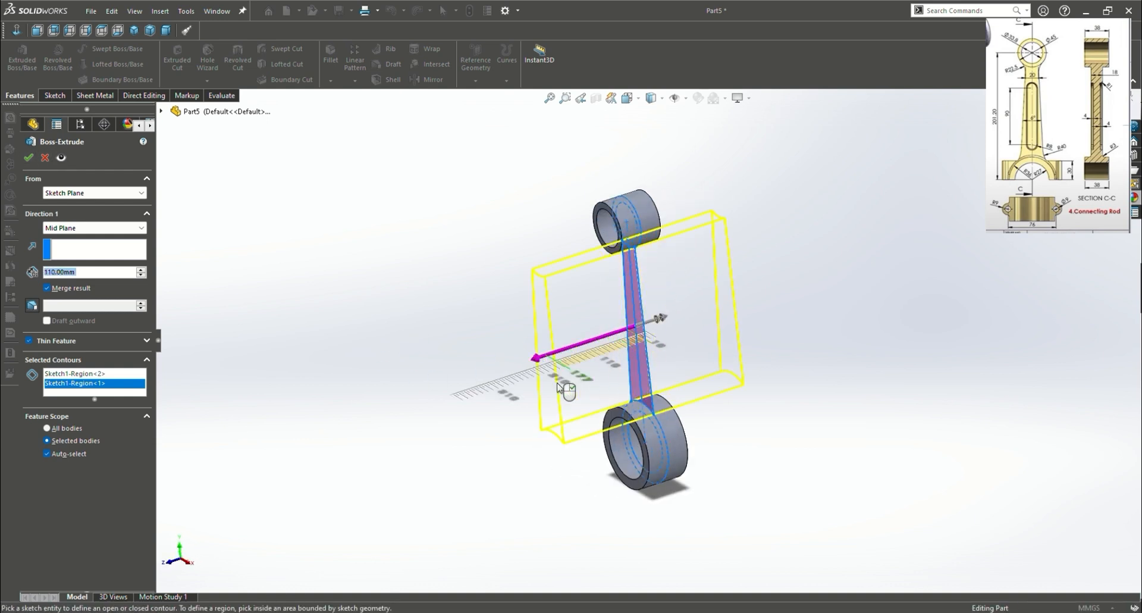
left_click_drag(641, 364, 618, 331)
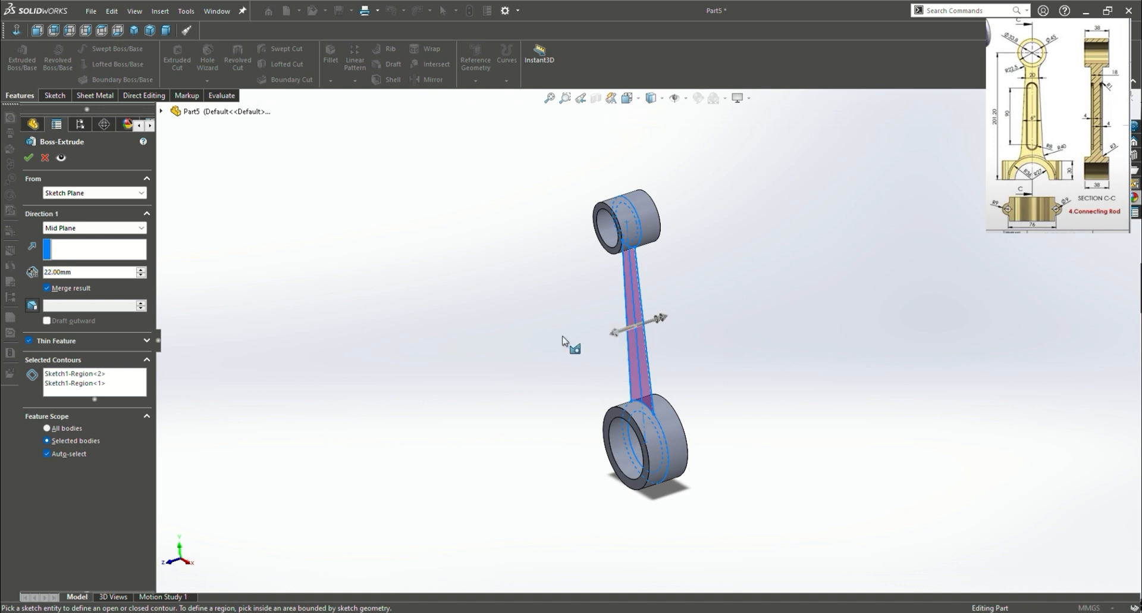
middle_click_drag(571, 345, 292, 272)
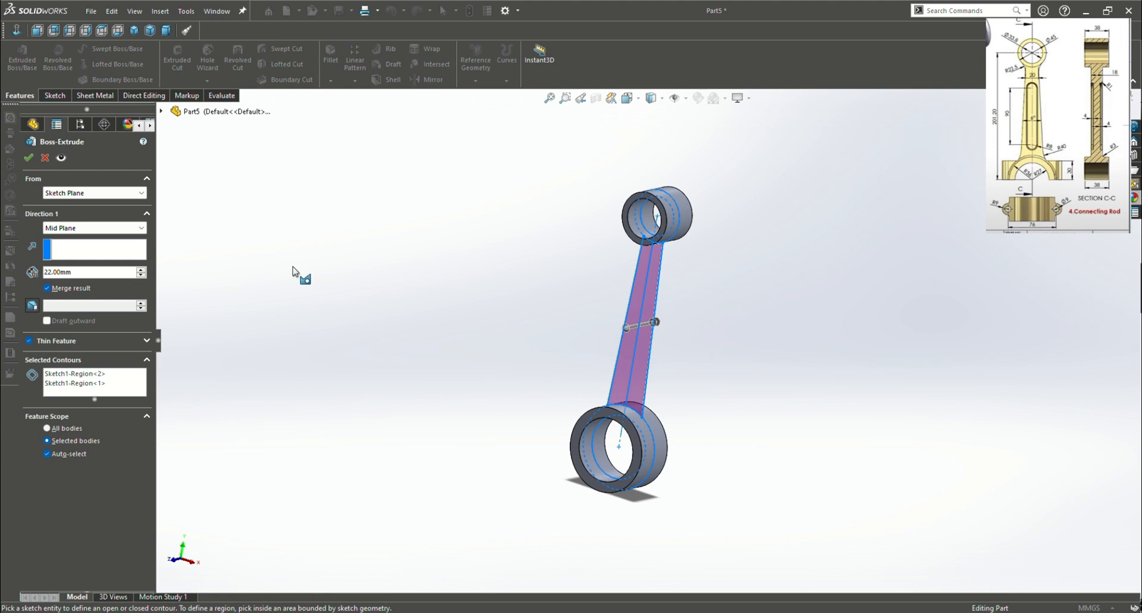
left_click(28, 158)
Extrude the two tapered shank regions 18 mm with the Mid Plane end condition, merging them with the rings and leaving Thin Feature off
mouse_move(454, 326)
middle_mouse_down()
mouse_move(555, 311)
mouse_move(503, 338)
mouse_move(534, 321)
middle_mouse_up()
left_click(18, 53)
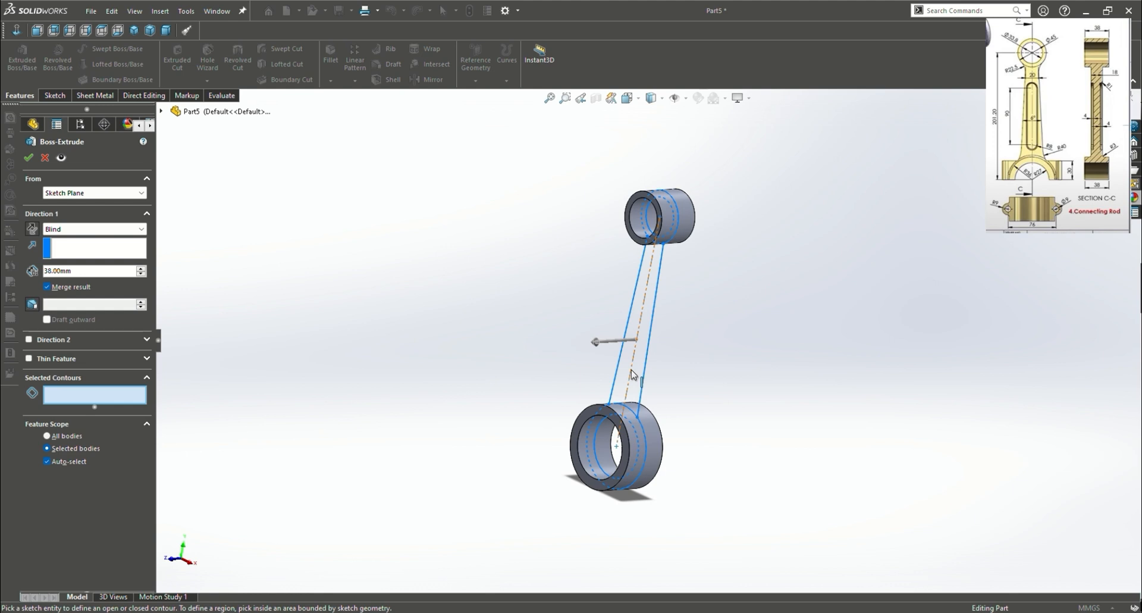
left_click(94, 229)
left_click(80, 257)
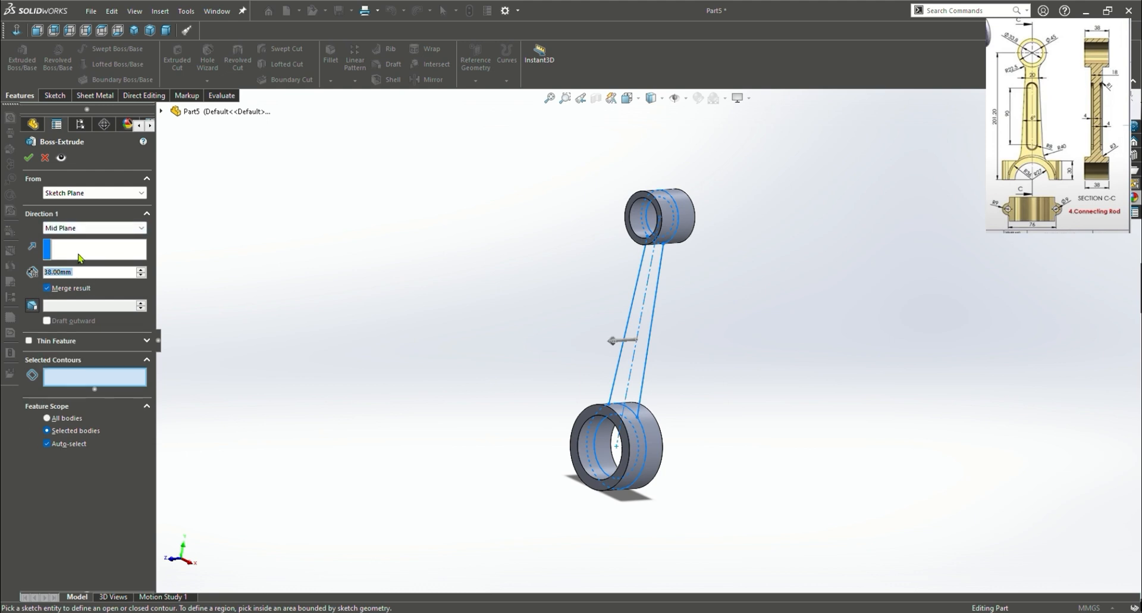
type("18")
key("Return")
scroll(204, 299, "up", 1)
left_click(630, 360)
left_click(639, 377)
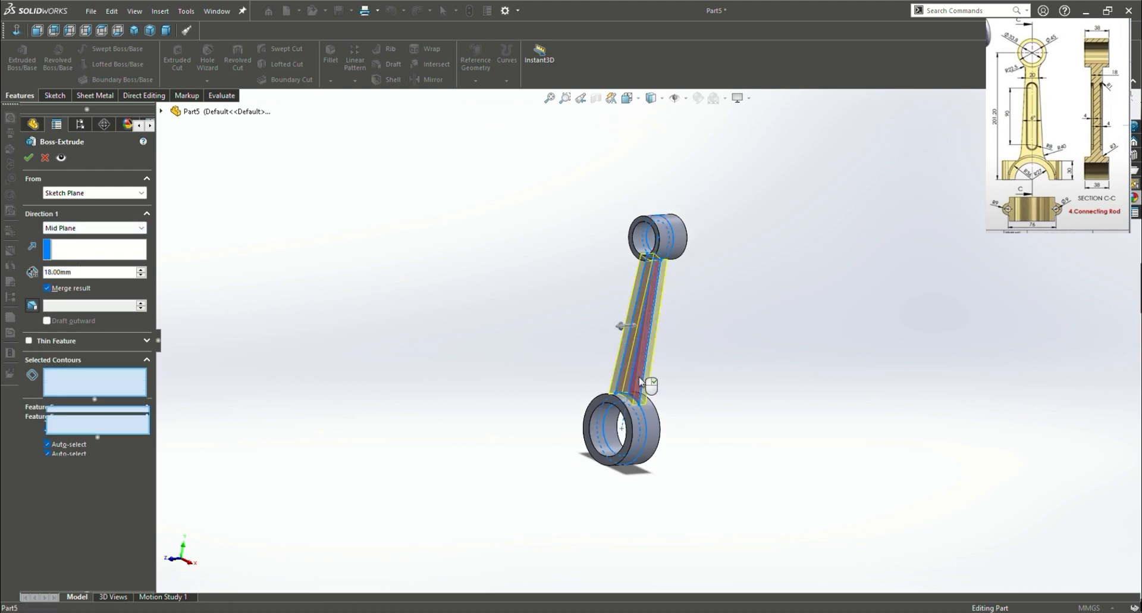
middle_click_drag(639, 381, 455, 411)
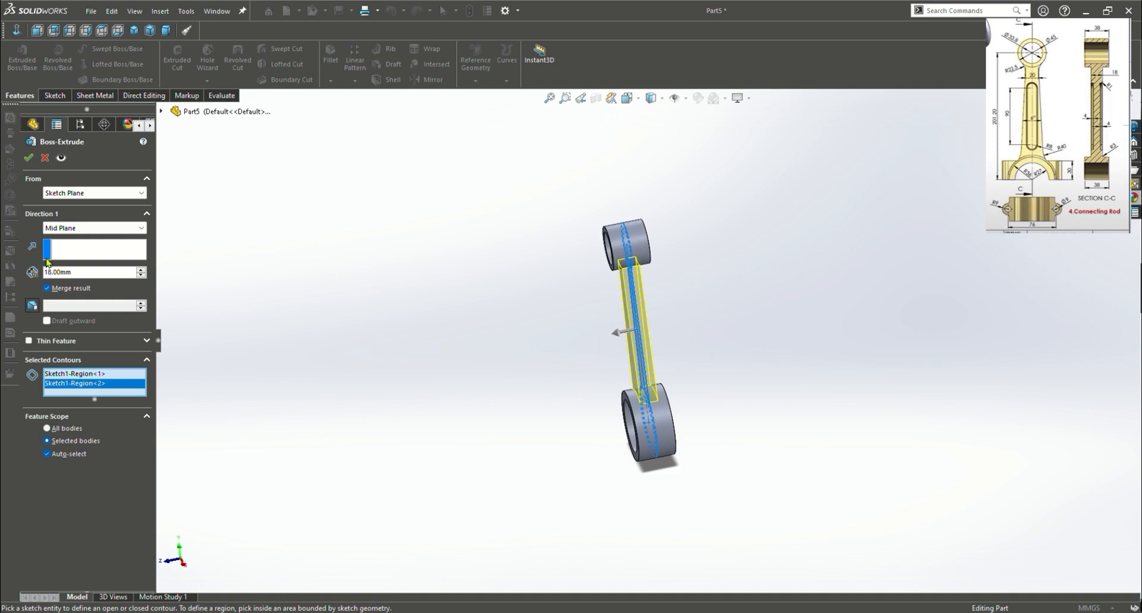
left_click(27, 157)
Start a sketch on the shank's front face and draw a vertical centerline from the upper ring's centre to the lower ring's centre
key("ctrl+1")
key("f")
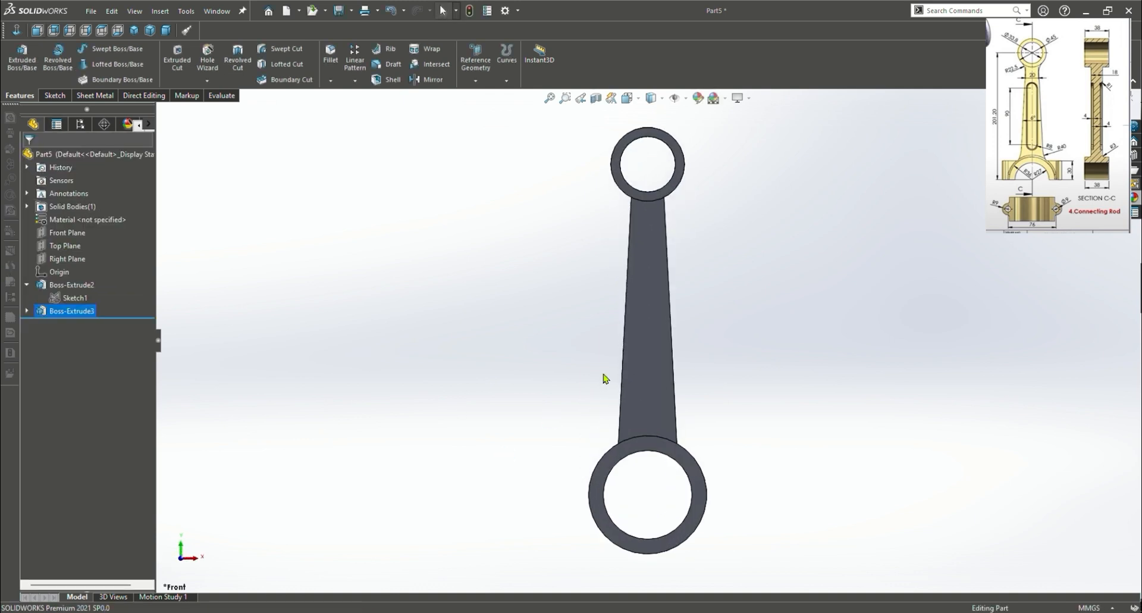
key("ctrl+7")
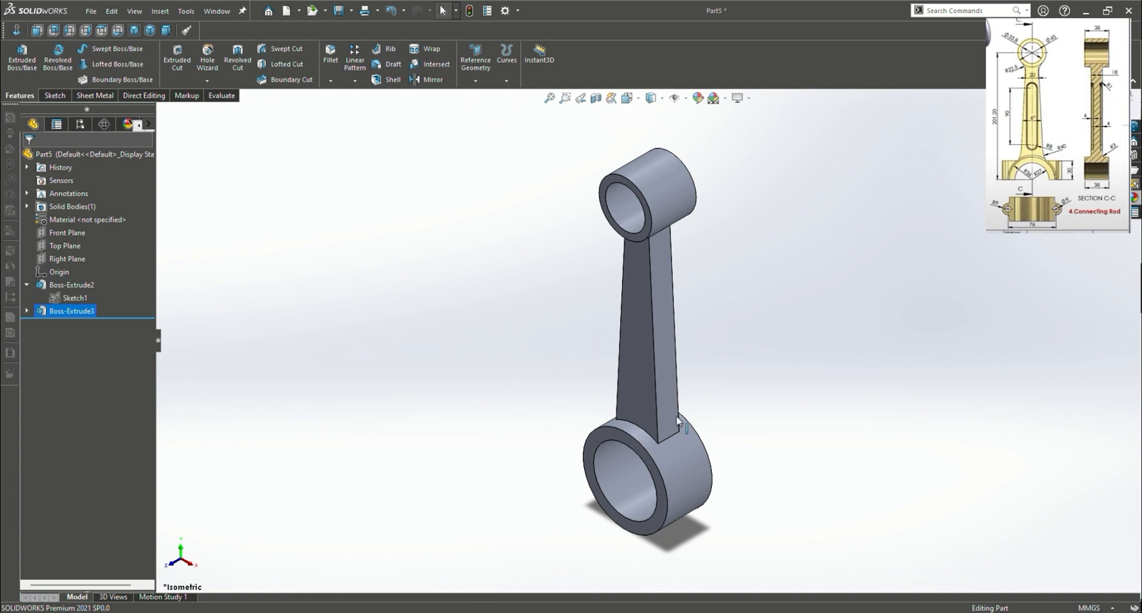
key("ctrl+1")
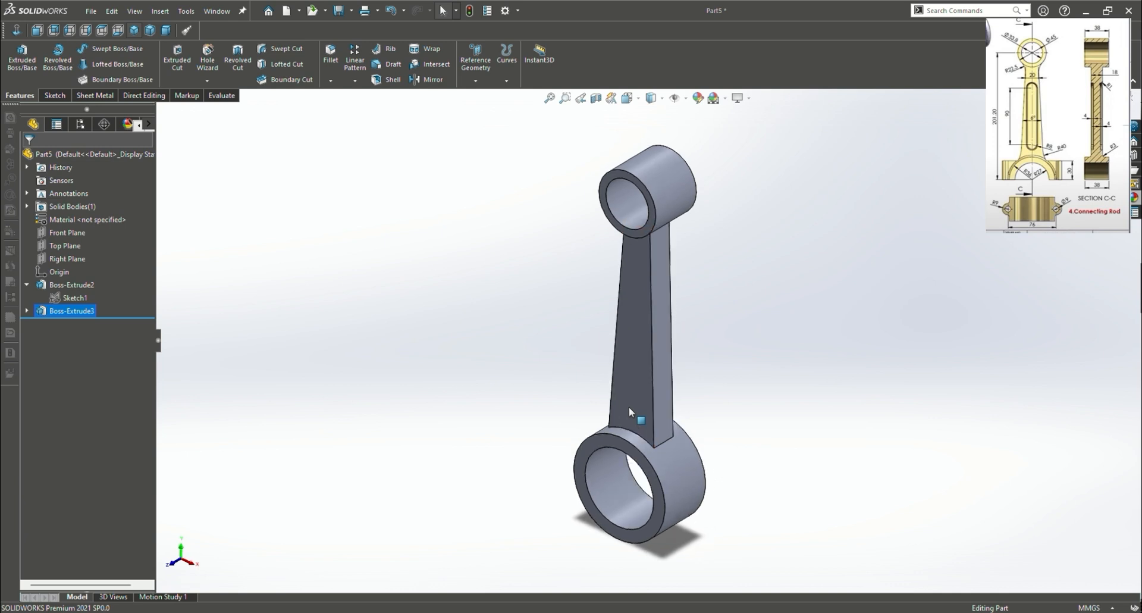
left_click(653, 394)
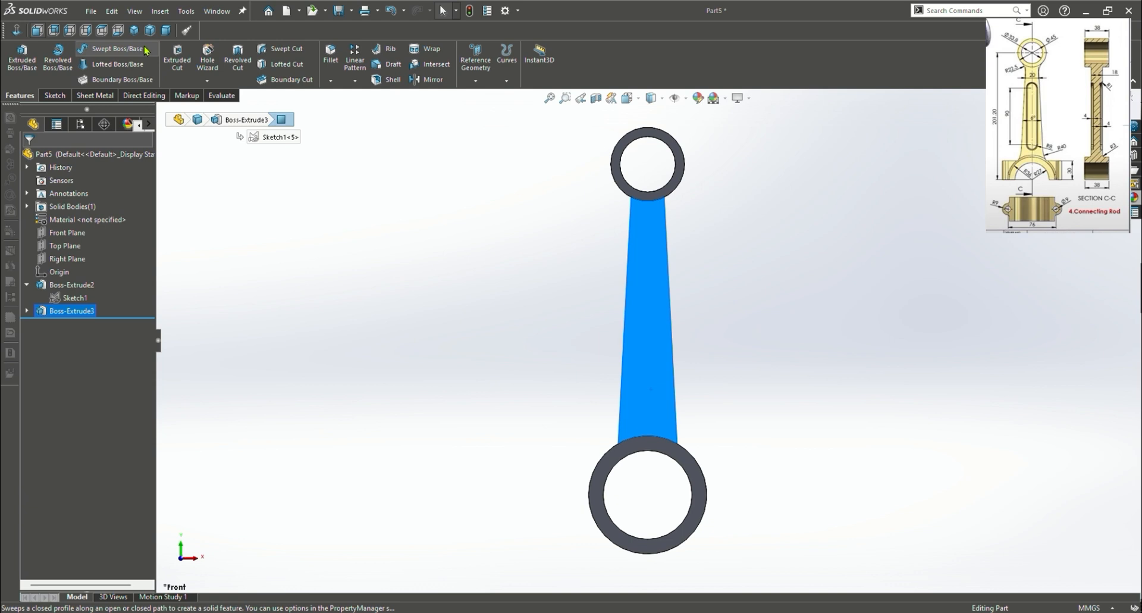
left_click(54, 95)
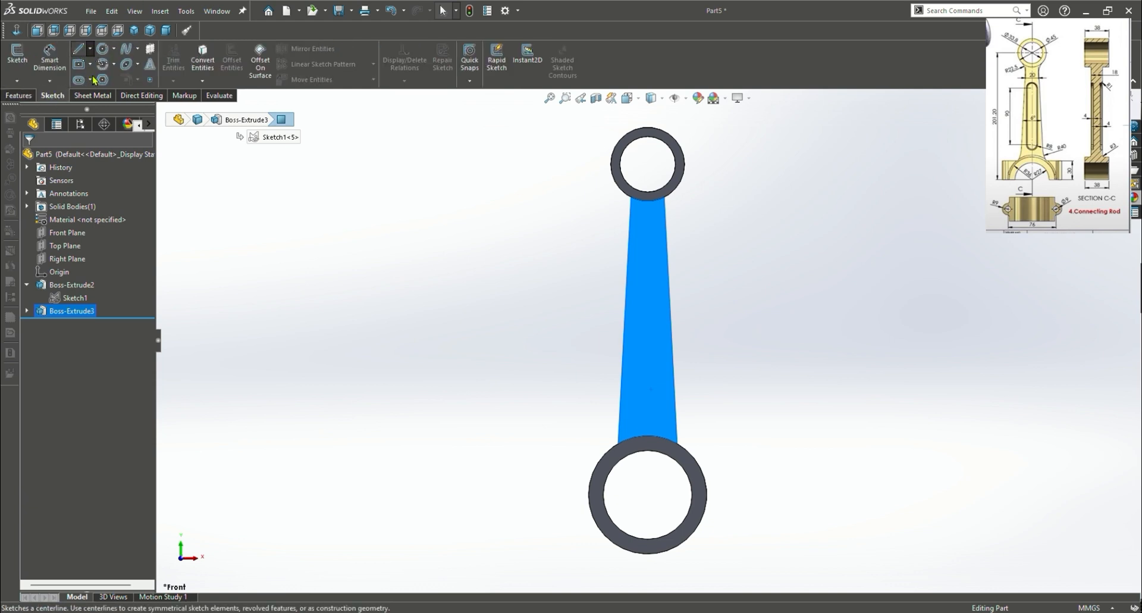
left_click(79, 49)
left_click(648, 163)
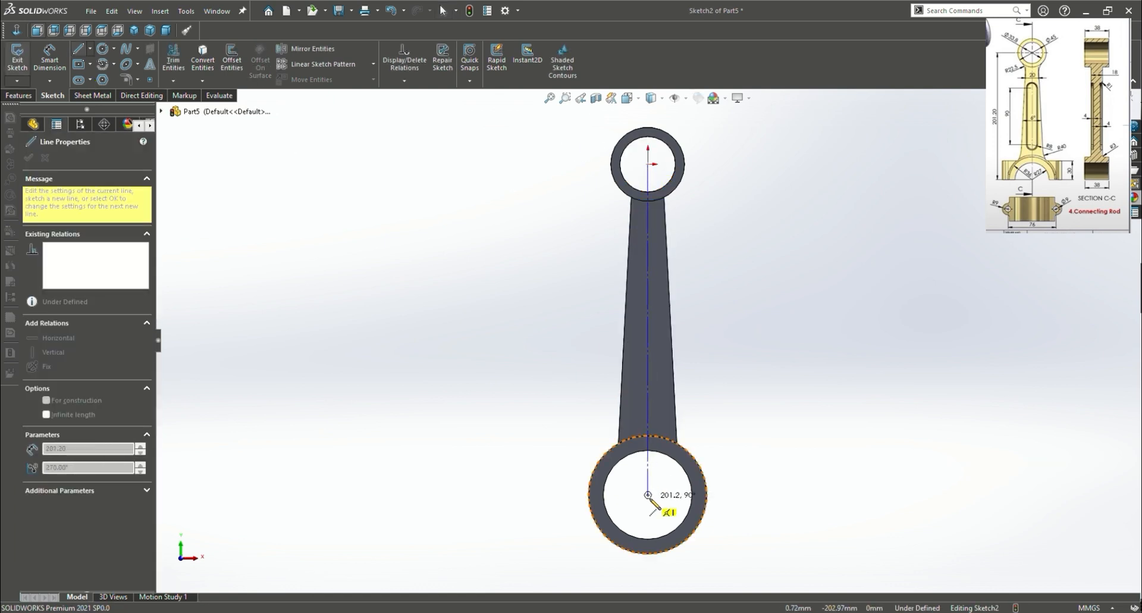
left_click(648, 496)
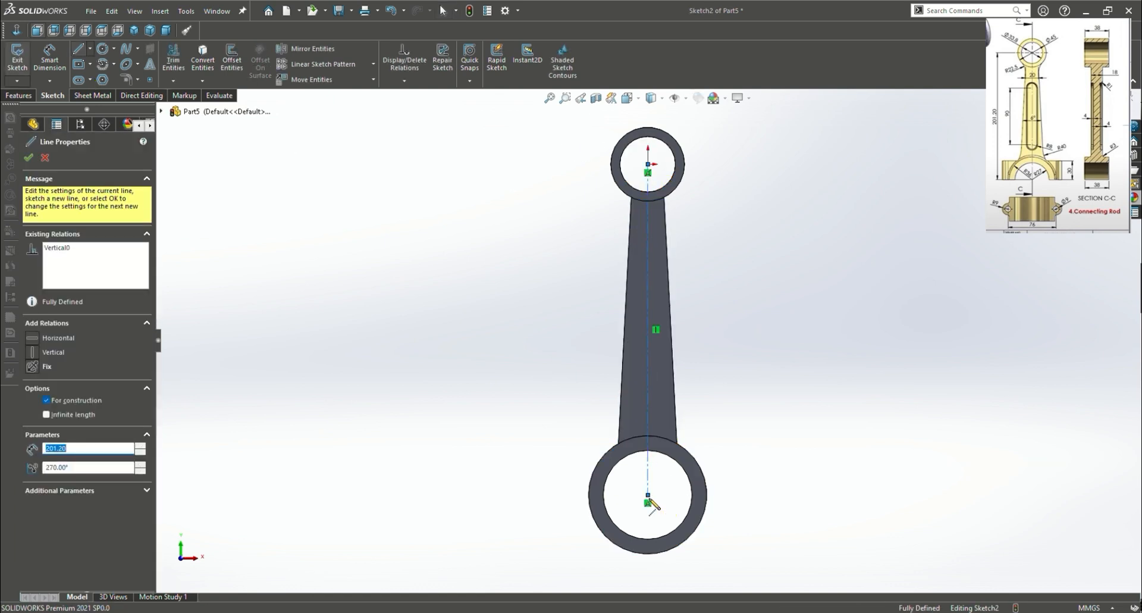
key("Escape")
key("Escape")
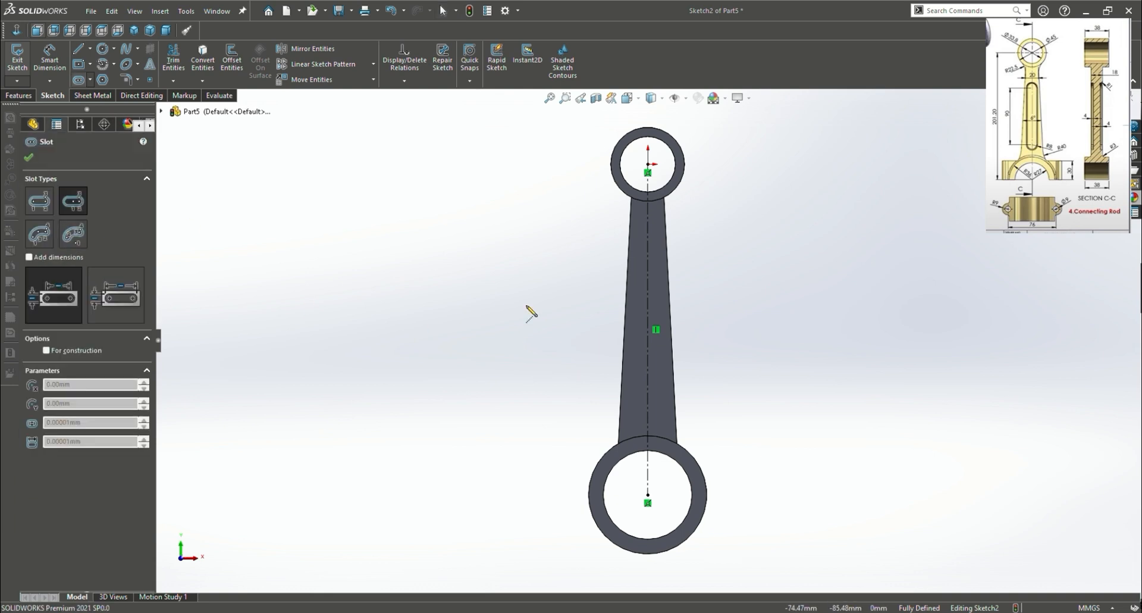
Sketch a vertical centerpoint slot from the centerline's midpoint, about 108 mm between arc centres and 19 mm wide
left_click(648, 329)
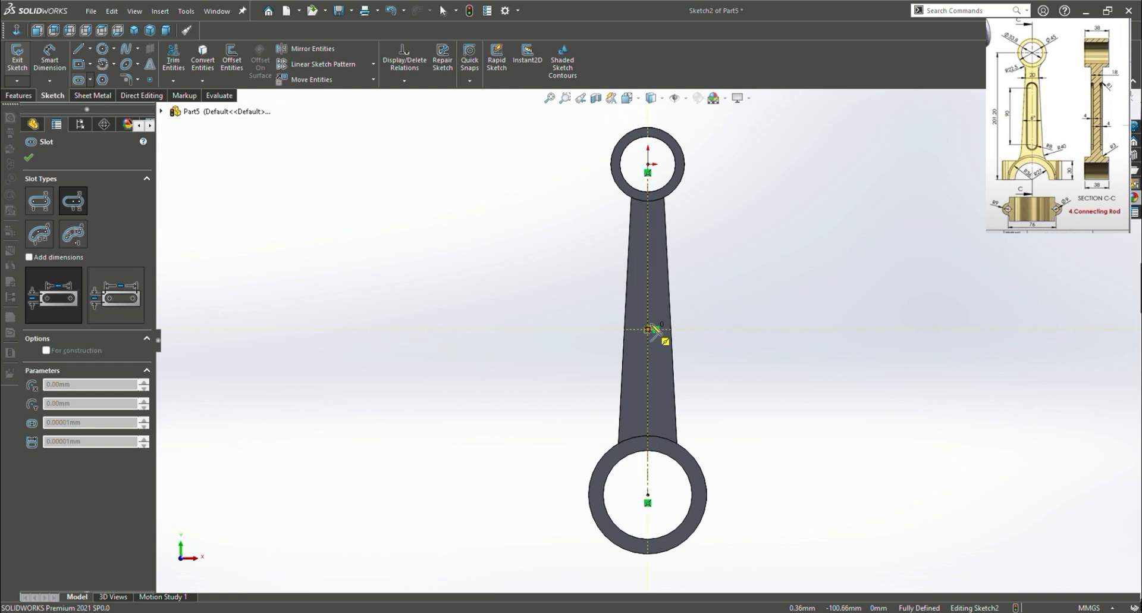
left_click(651, 241)
left_click(664, 241)
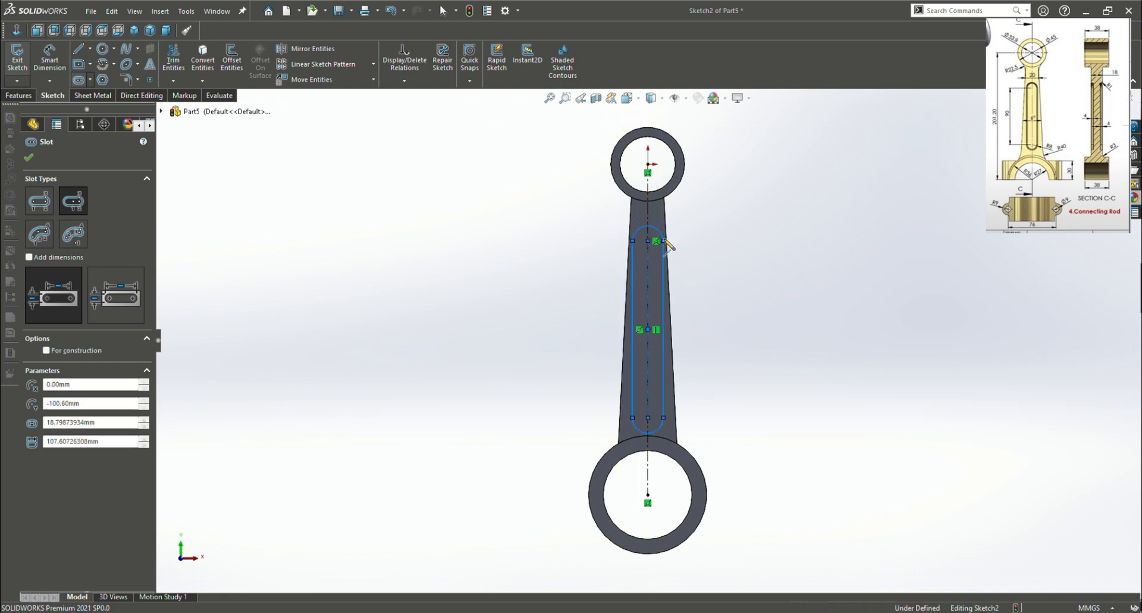
Dimension the straight length of the slot between its arc ends at 90 mm
scroll(716, 323, "up", 3)
scroll(717, 323, "down", 6)
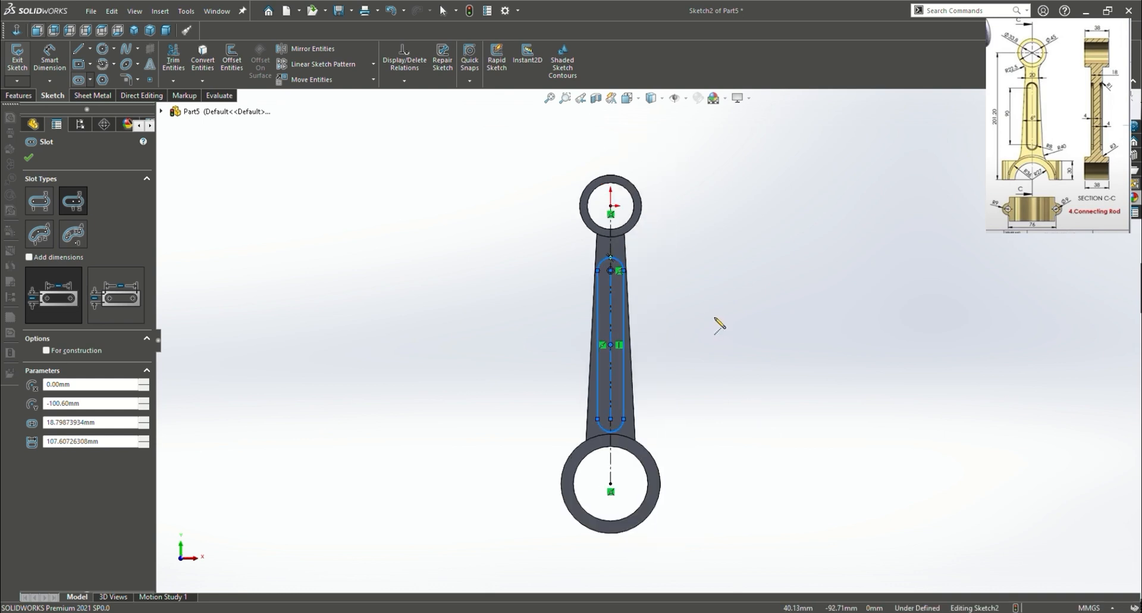
left_click(50, 57)
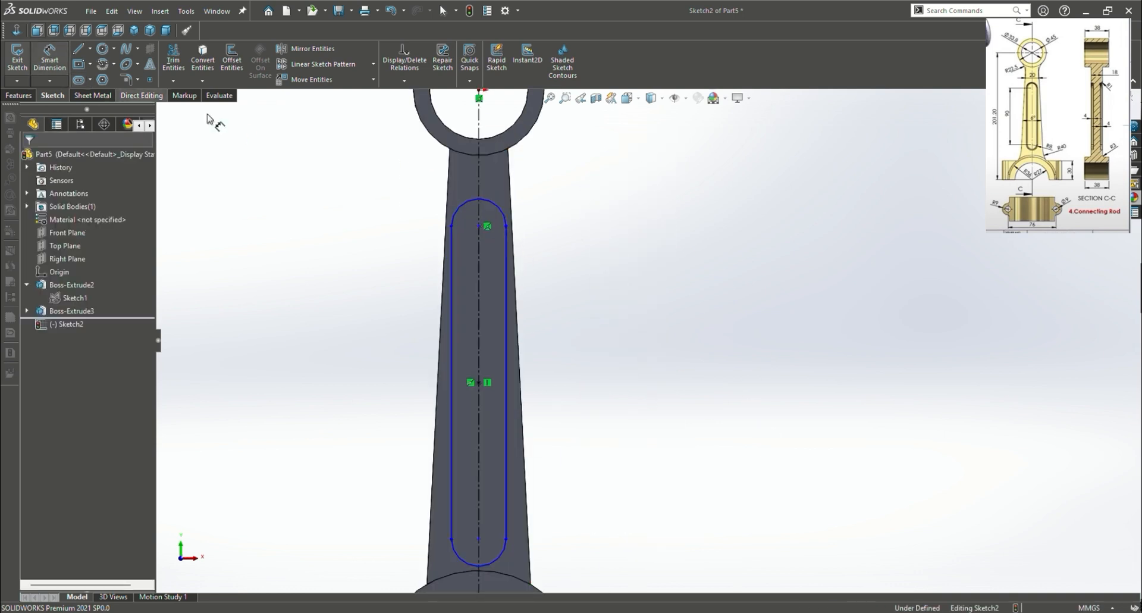
left_click(505, 226)
left_click(505, 538)
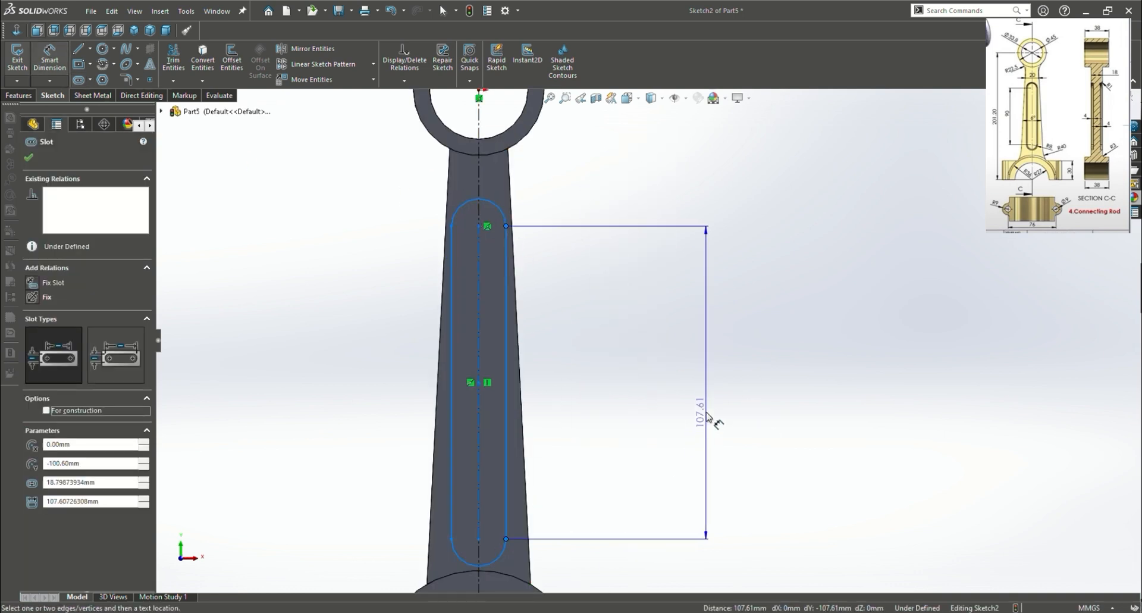
left_click(711, 417)
type("90")
key("Return")
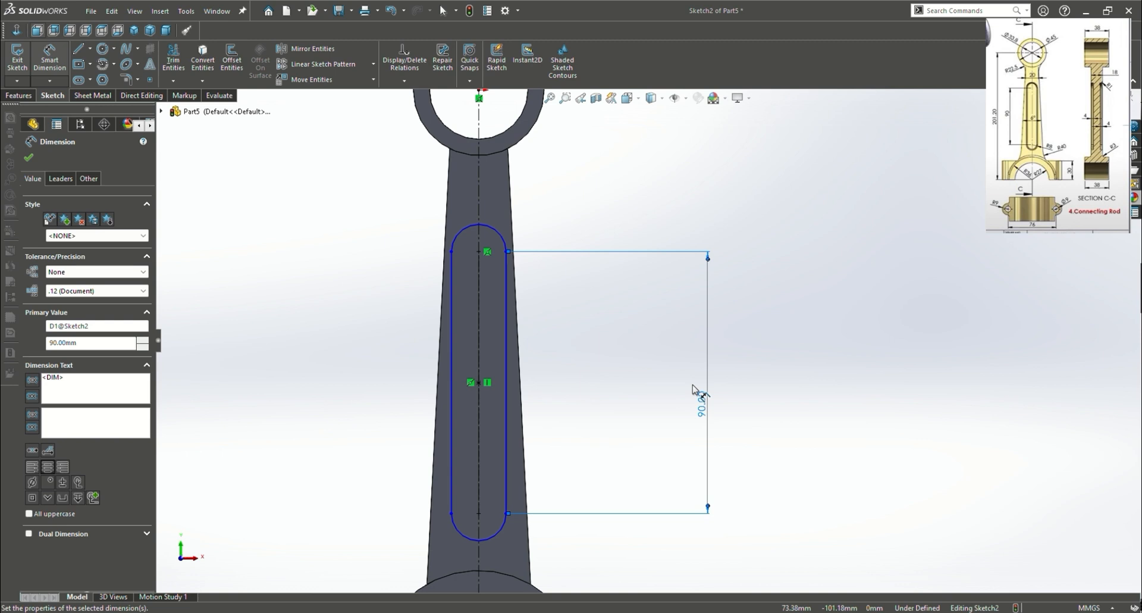
Dimension the slot's upper end arc to a radius of 8 mm
left_click(507, 241)
left_click(580, 200)
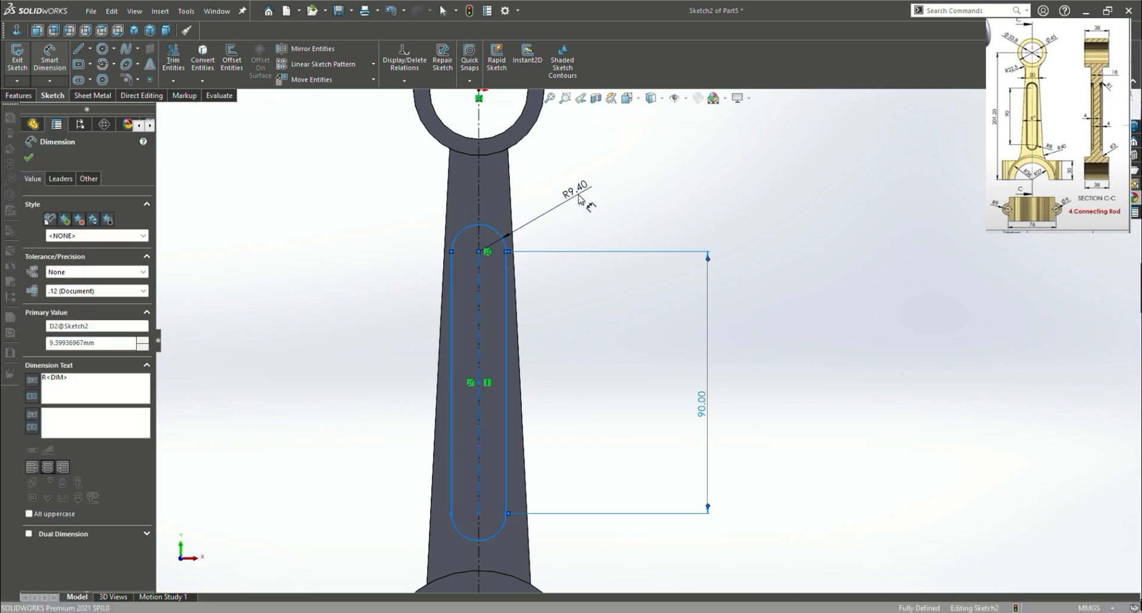
type("8")
key("Return")
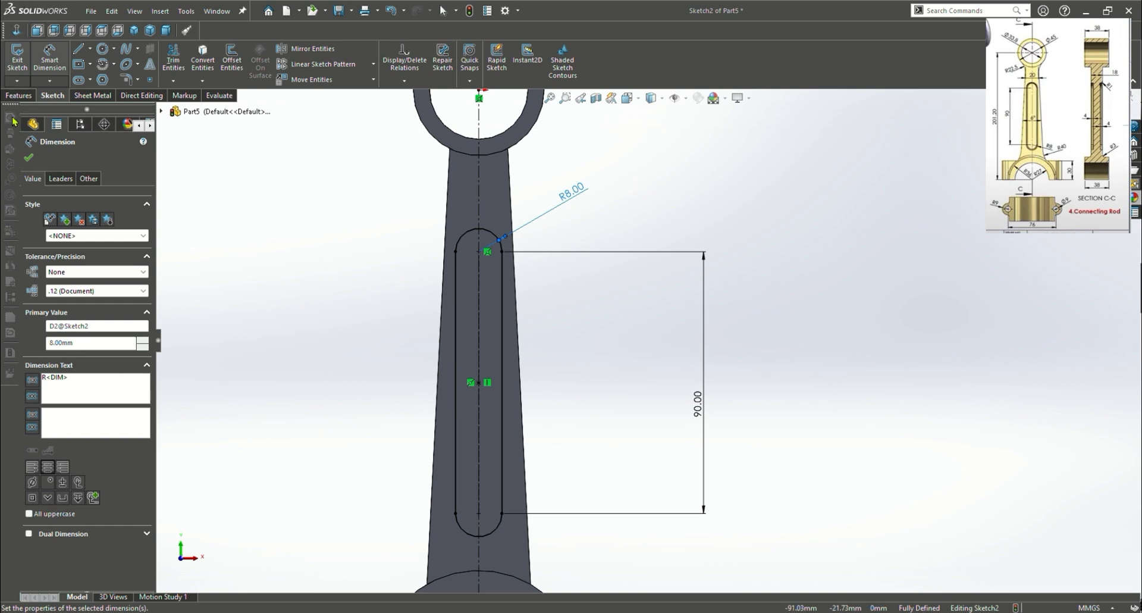
Extrude-cut the slot sketch 4 mm deep into the shank face with a Blind end condition
left_click(19, 95)
left_click(177, 60)
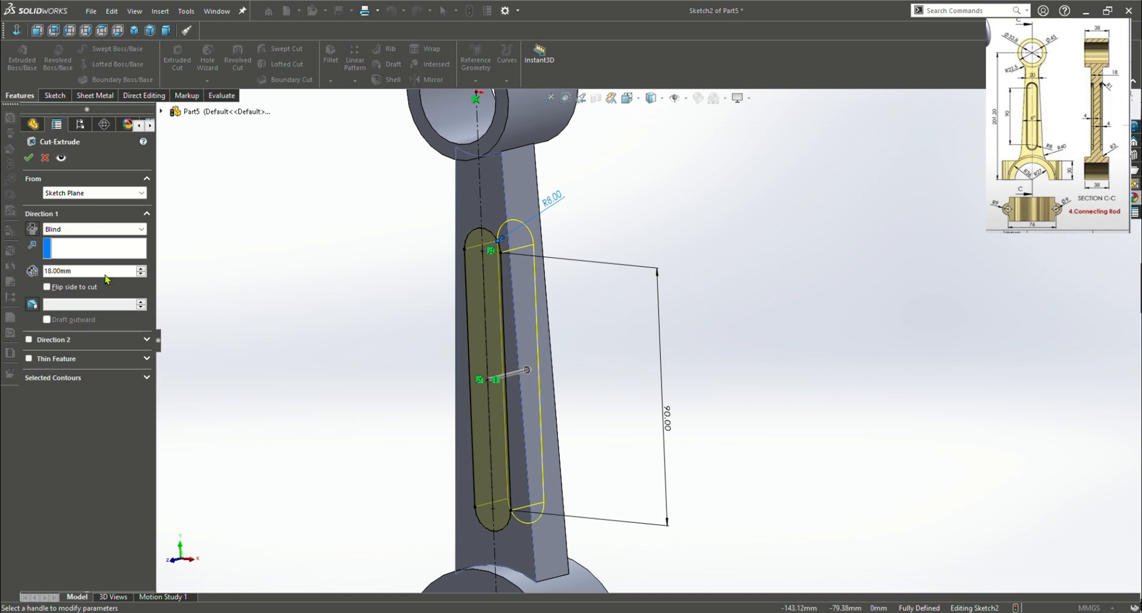
left_click(84, 272)
left_click_drag(89, 273, 44, 270)
type("4")
key("Return")
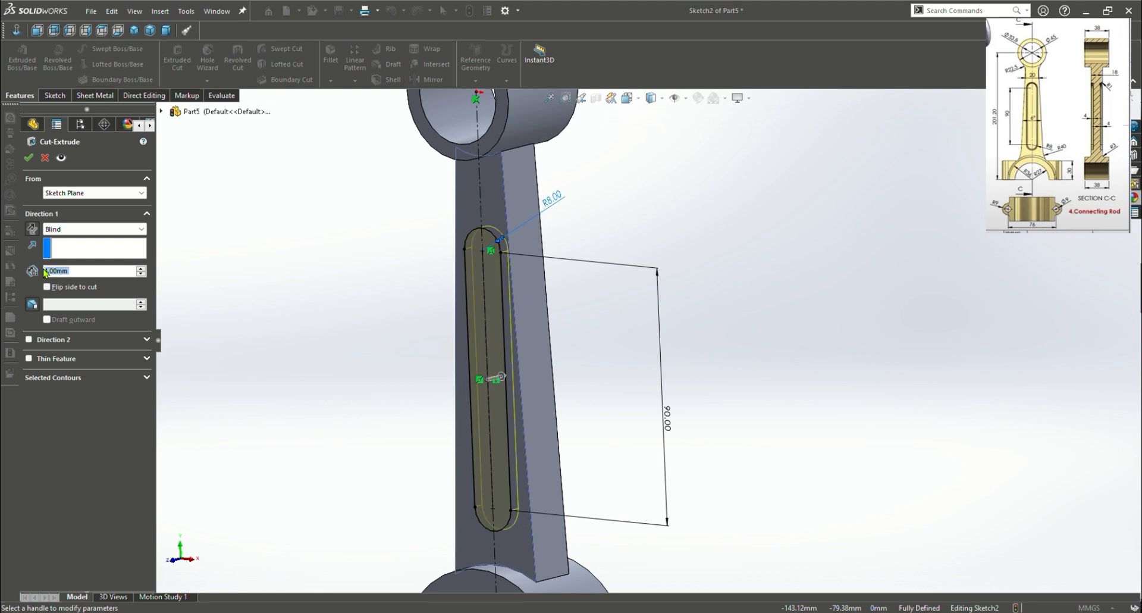
left_click(28, 158)
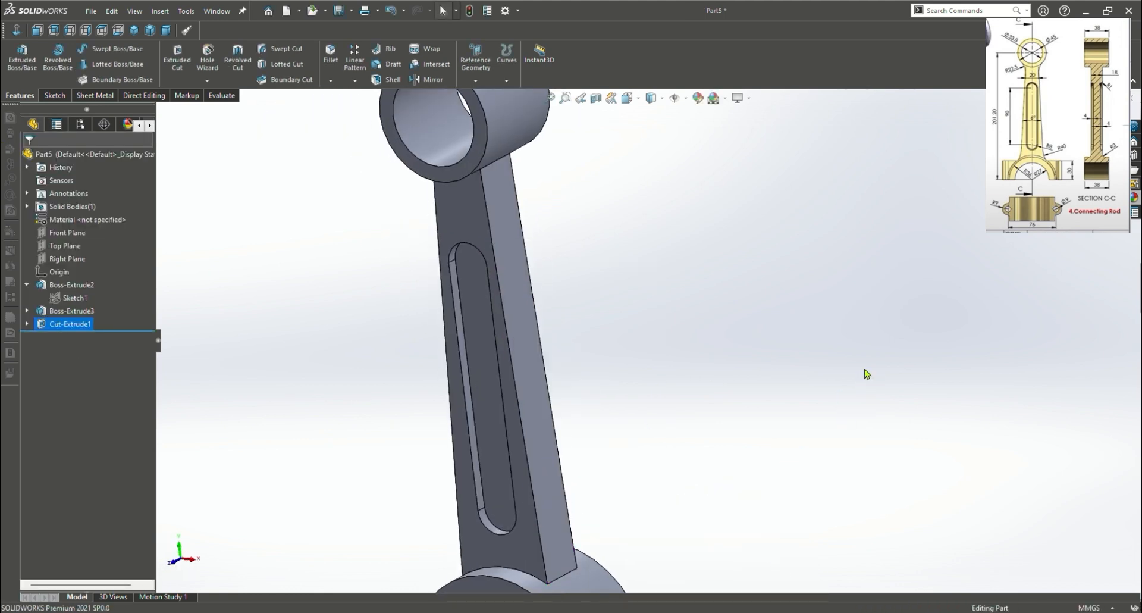
Mirror the slot recess about the Front Plane onto the opposite face of the shank
left_click(429, 82)
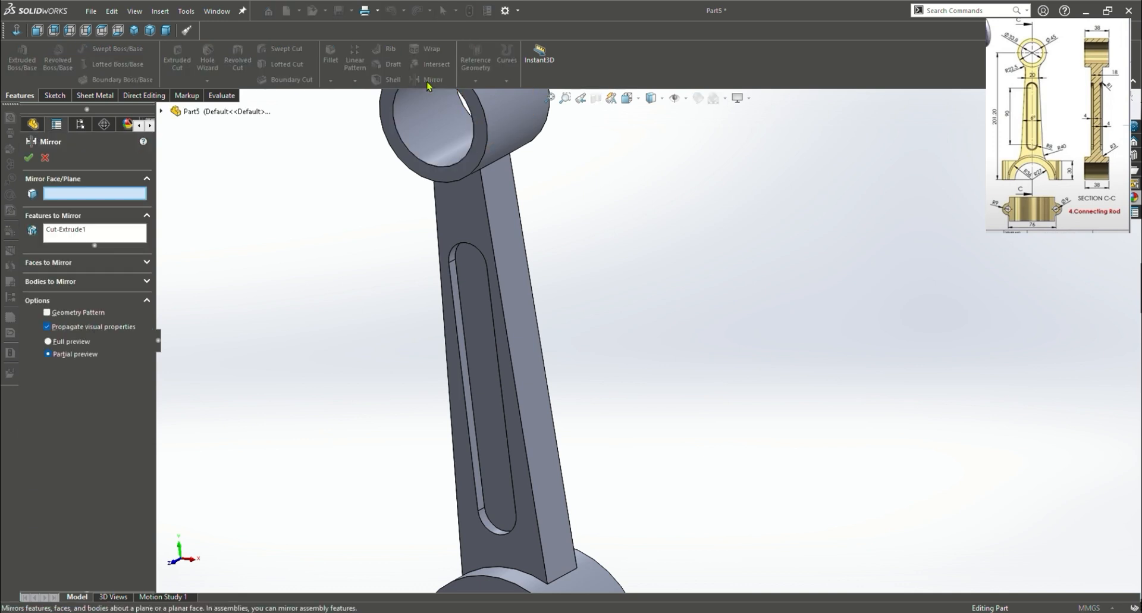
left_click(161, 111)
left_click(215, 191)
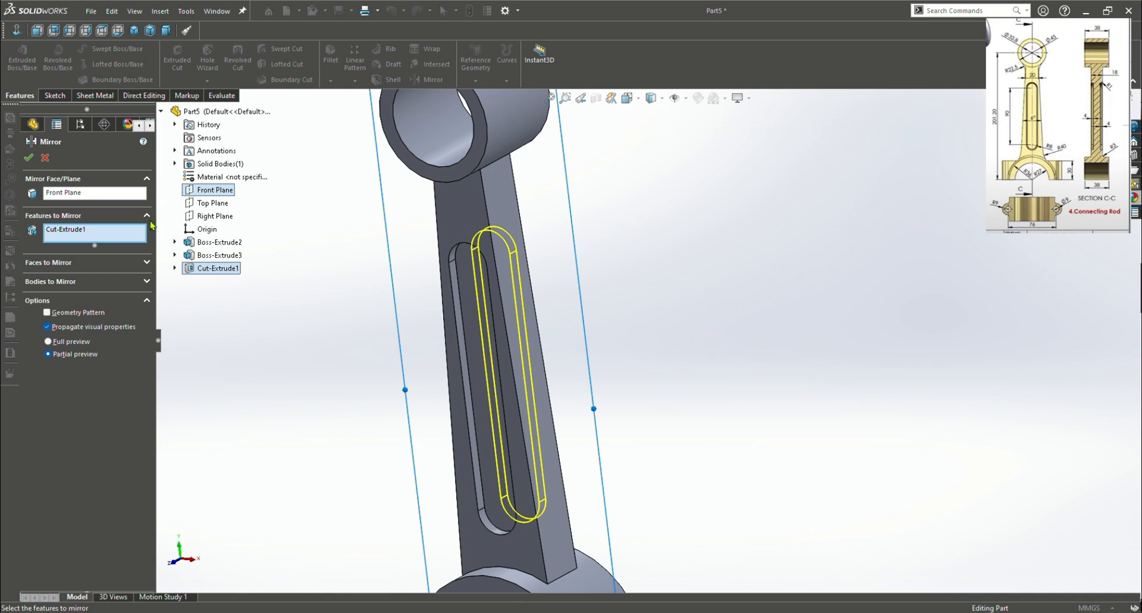
left_click(29, 158)
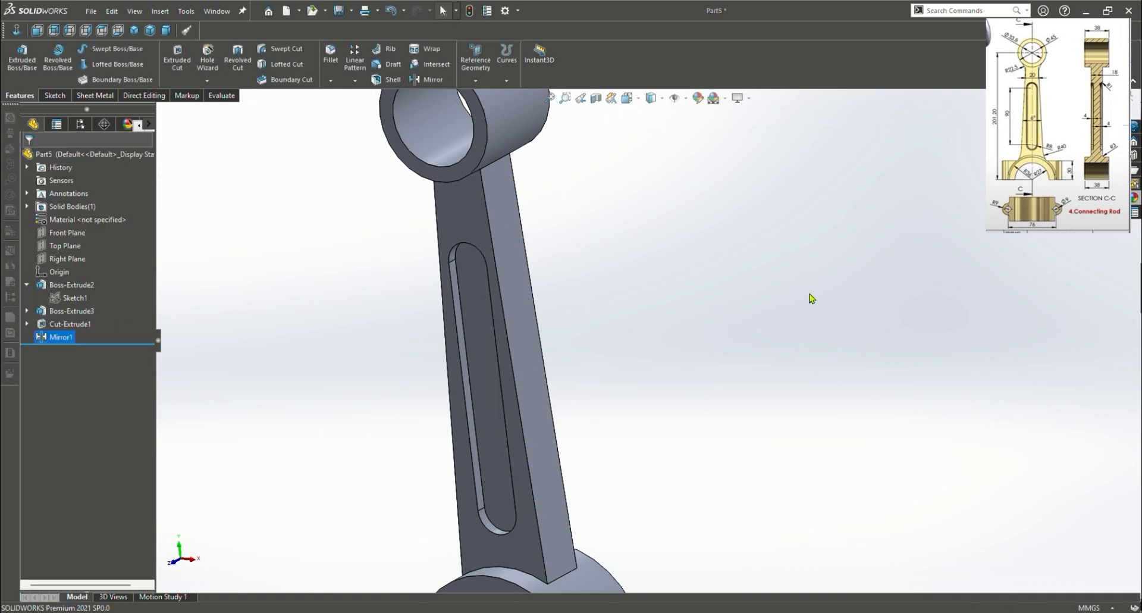
middle_click_drag(811, 295, 773, 280)
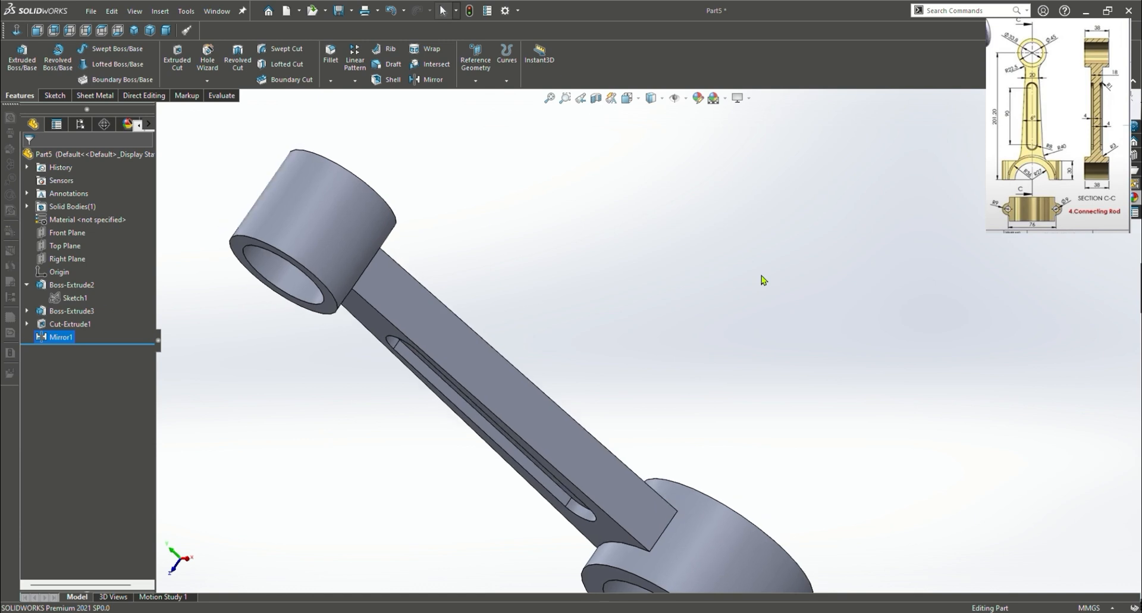
Fillet the floor edges of both slot recesses with a symmetric 1 mm radius
key("ctrl+7")
left_click(330, 54)
scroll(634, 352, "down", 5)
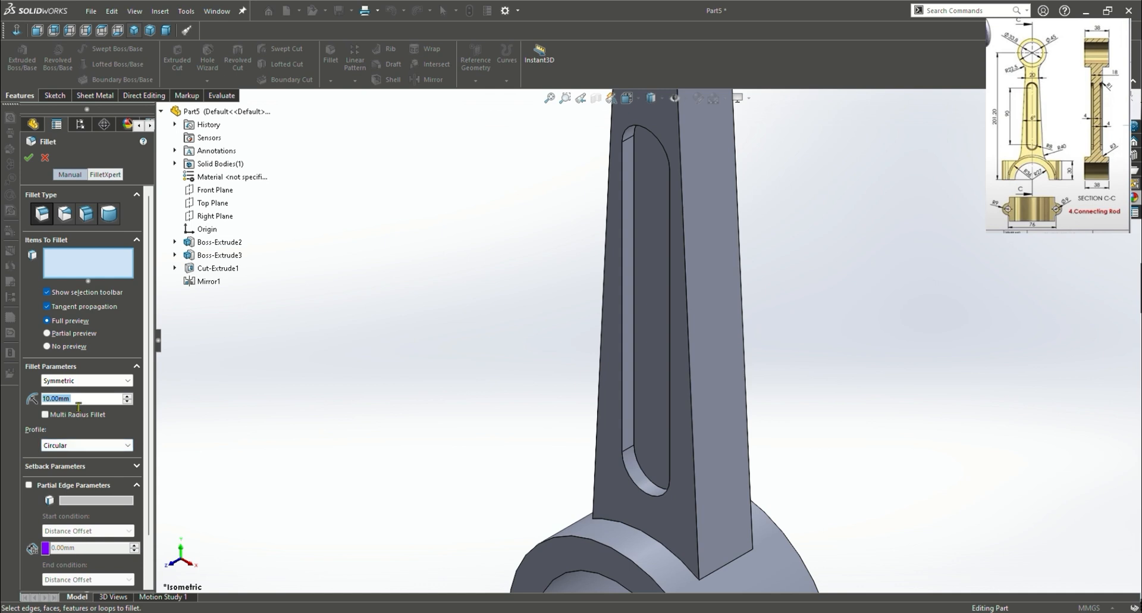
type("1")
key("Return")
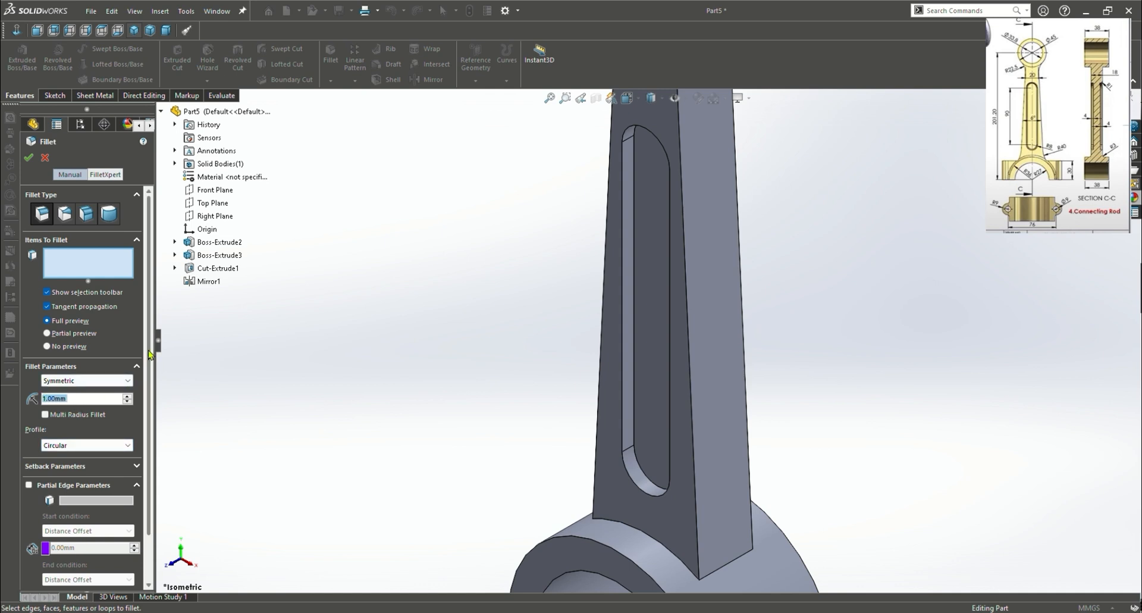
left_click(634, 385)
middle_click_drag(847, 410, 701, 477)
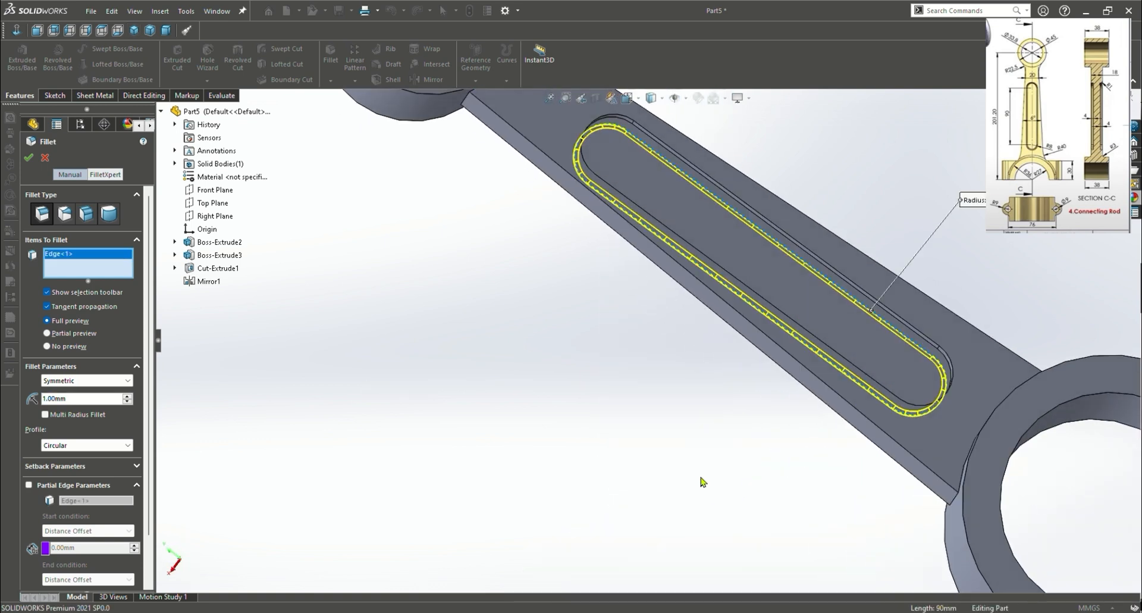
middle_click_drag(786, 326, 614, 505)
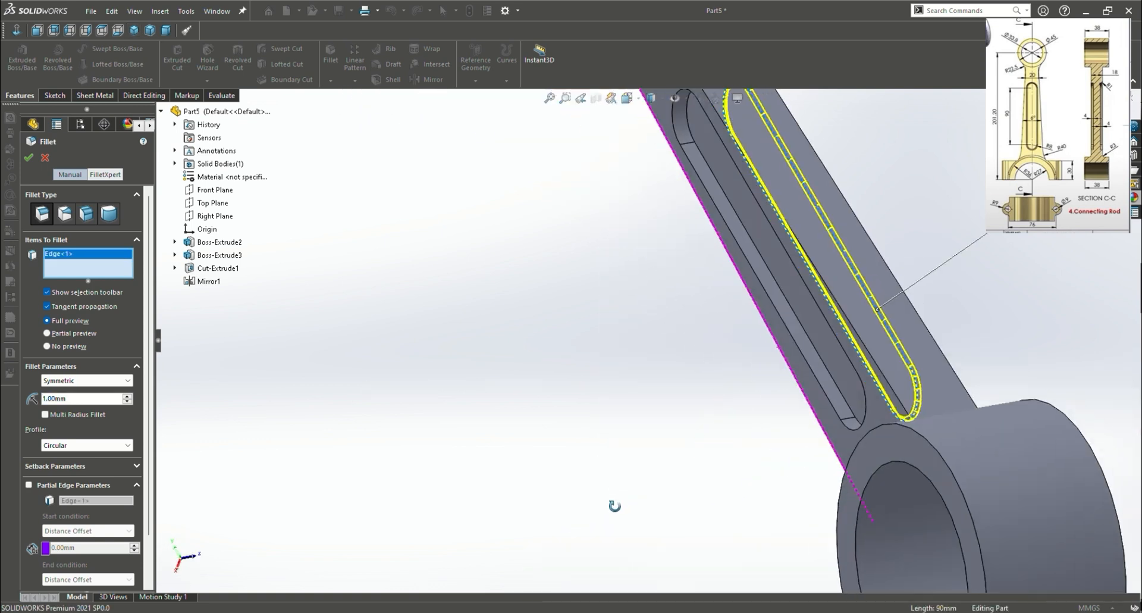
left_click(822, 360)
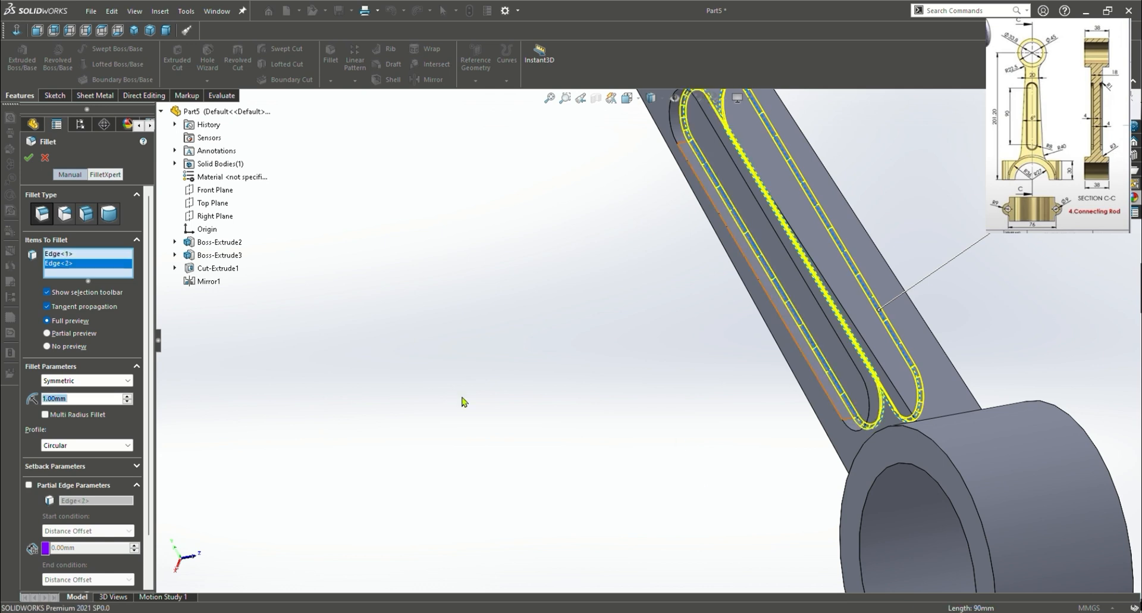
middle_click_drag(462, 398, 537, 332)
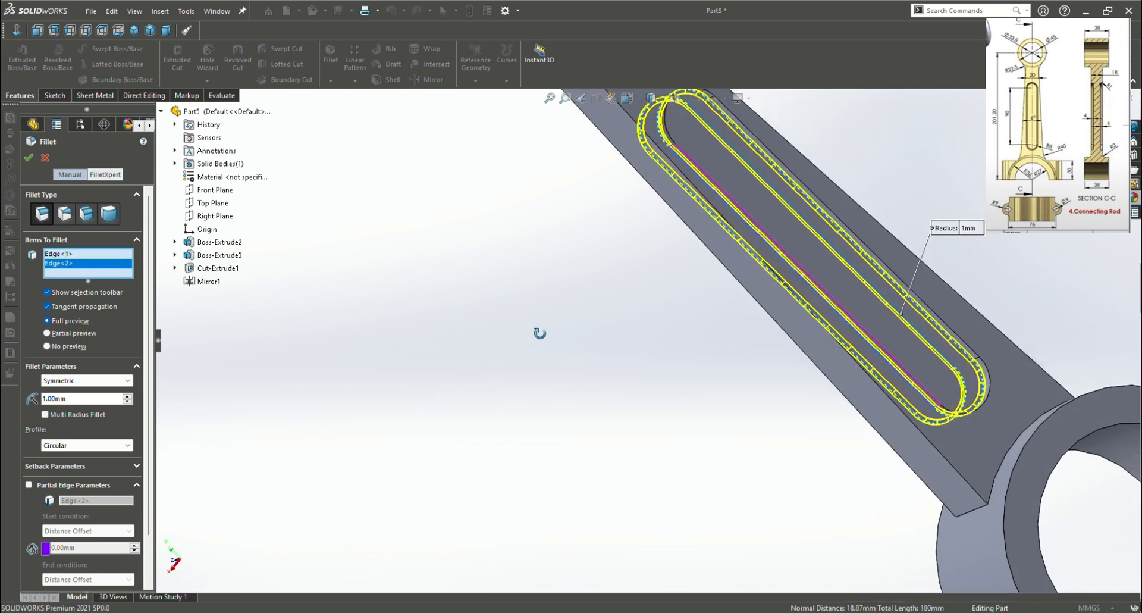
left_click(28, 157)
middle_click_drag(748, 390, 439, 444)
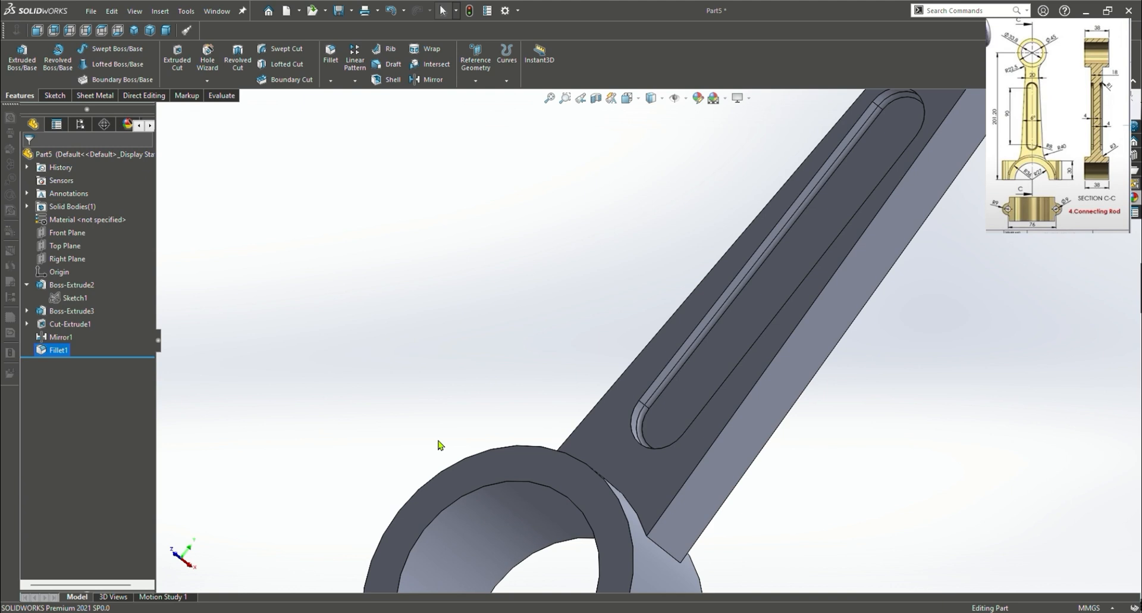
Fillet the outer rim edges of both slot recesses with a 1 mm radius
left_click(330, 55)
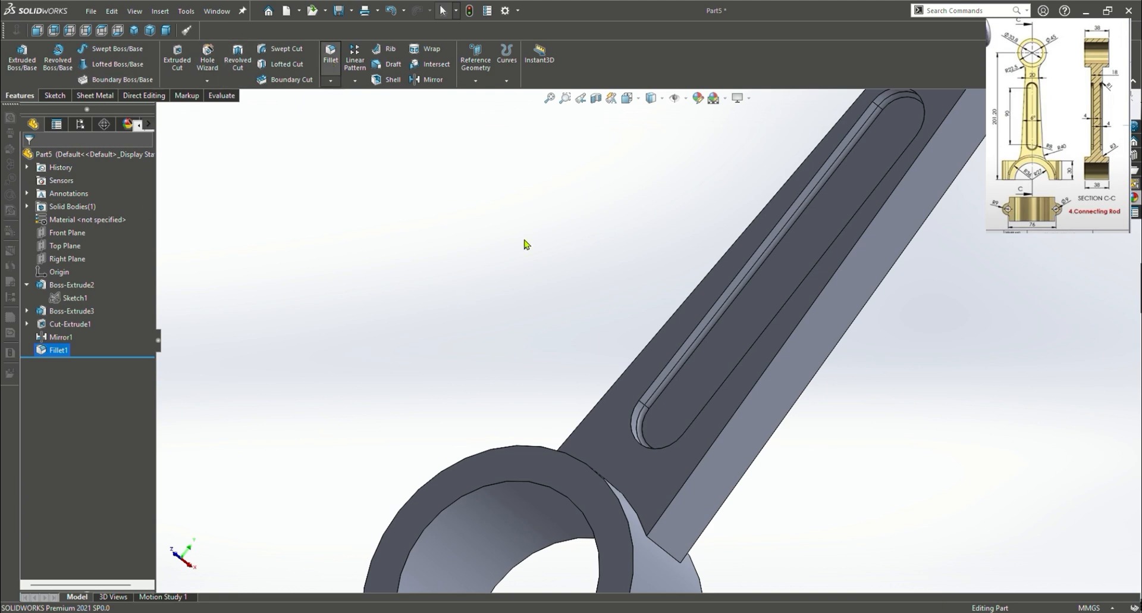
left_click(749, 256)
middle_click_drag(607, 320, 775, 293)
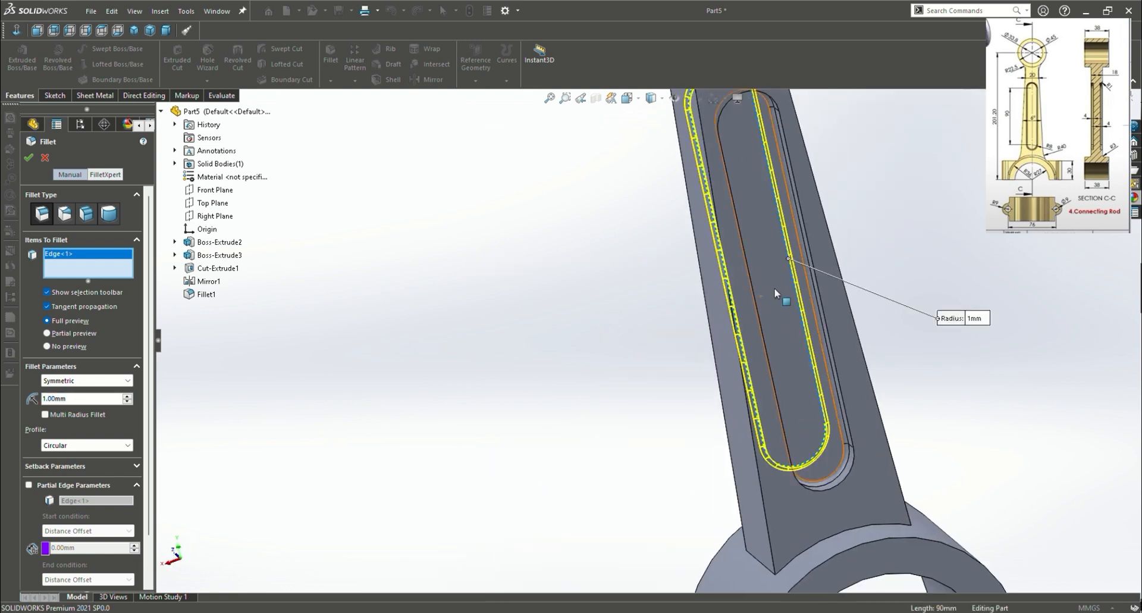
left_click(850, 426)
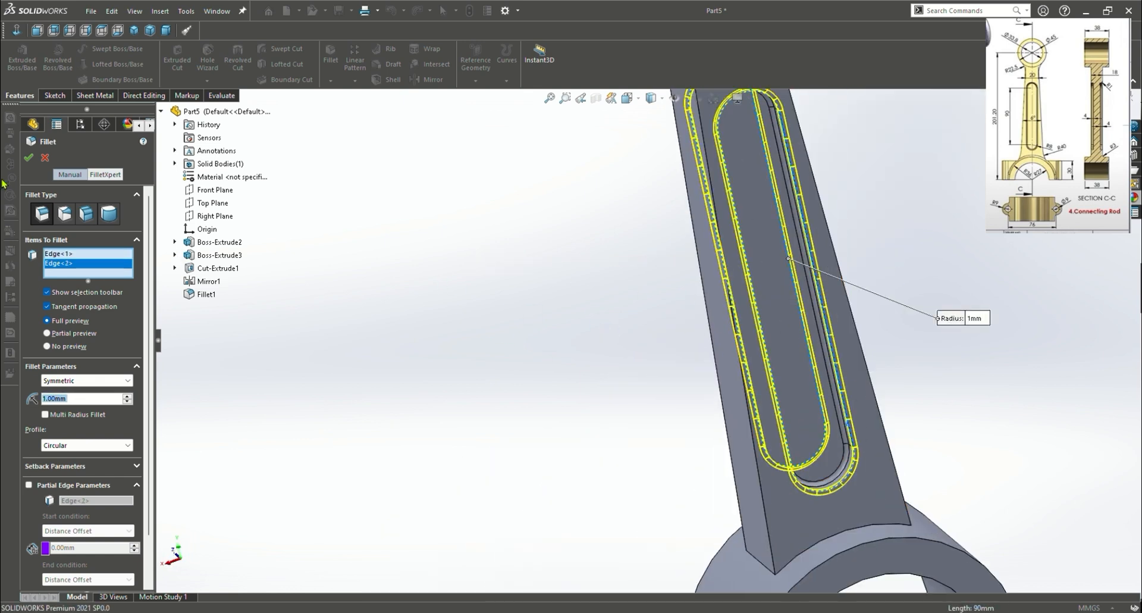
key("Return")
middle_click_drag(624, 356, 363, 458)
key("ctrl+7")
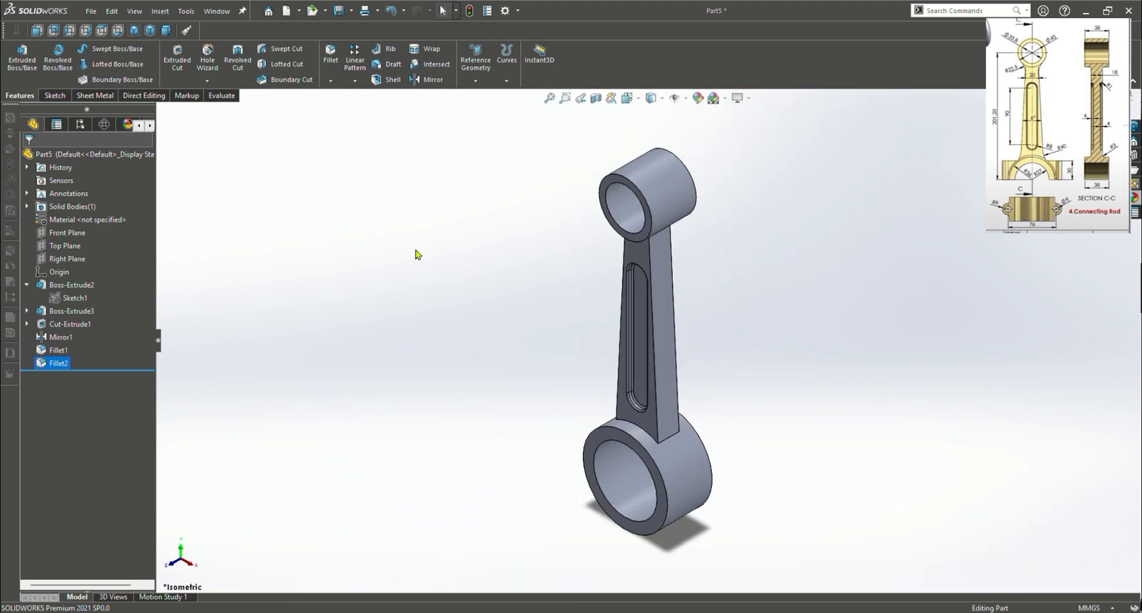
Edit the base sketch of the rings and draw a horizontal line through the lower ring's centre, spanning its outer circle
left_click(75, 298)
left_click(120, 289)
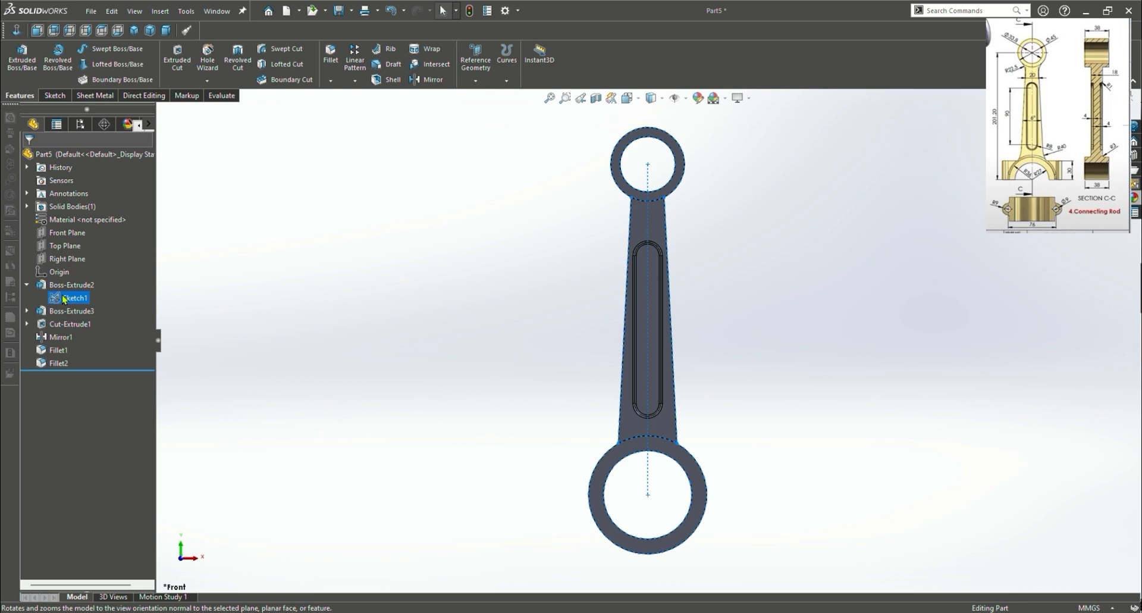
left_click(72, 265)
scroll(690, 540, "down", 2)
scroll(690, 541, "down", 3)
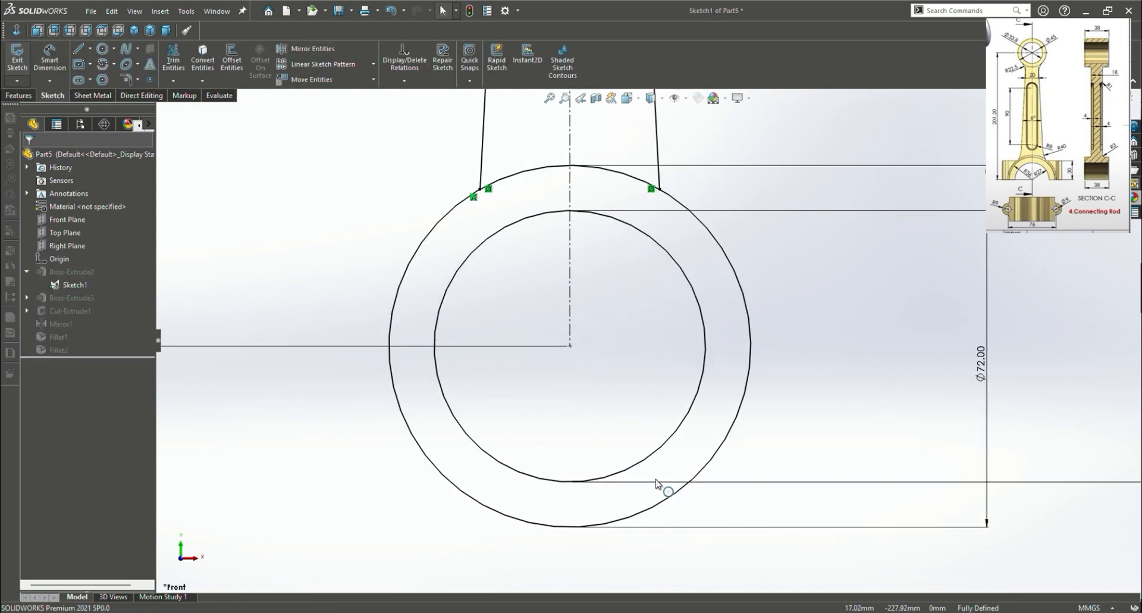
key("l")
left_click(389, 345)
left_click(751, 346)
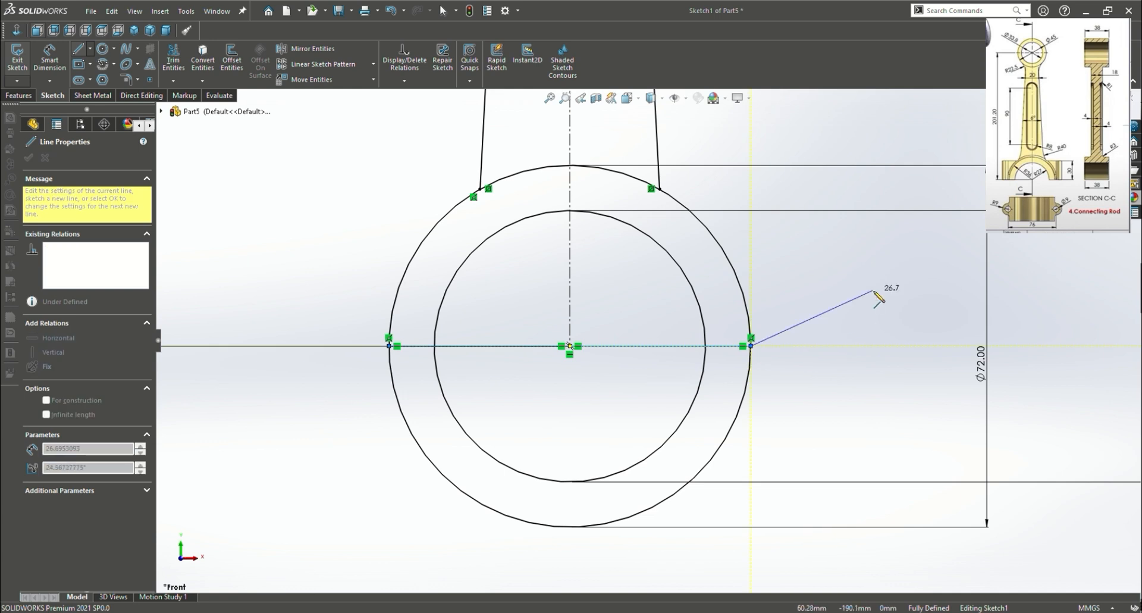
key("Escape")
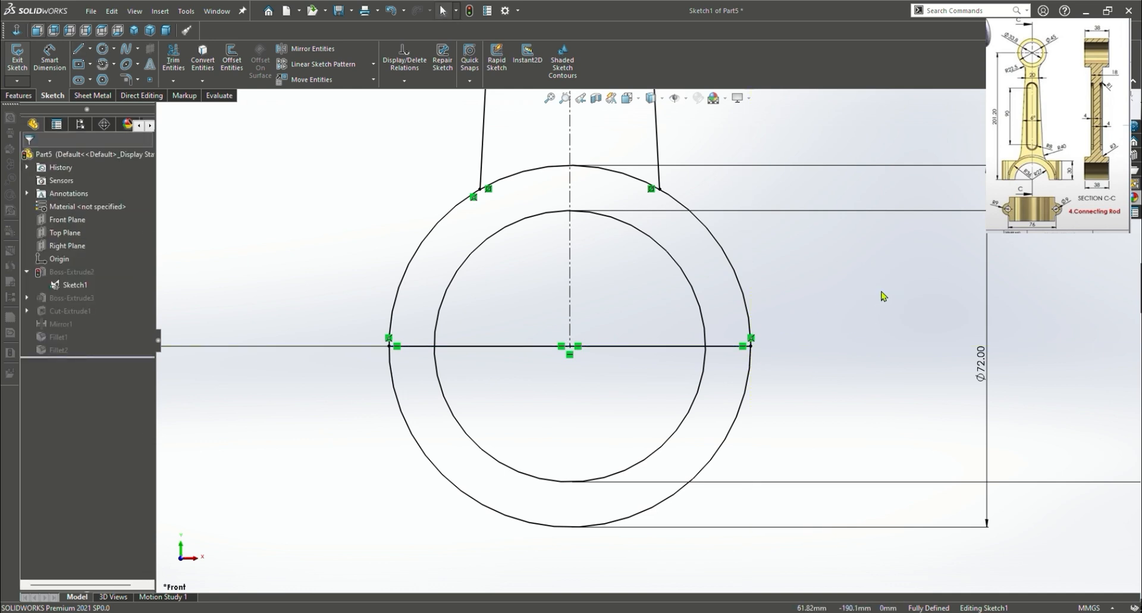
Power-trim the lower halves of the big-end circles and the line segment across the bore, and exit the sketch to rebuild the part
left_click(173, 59)
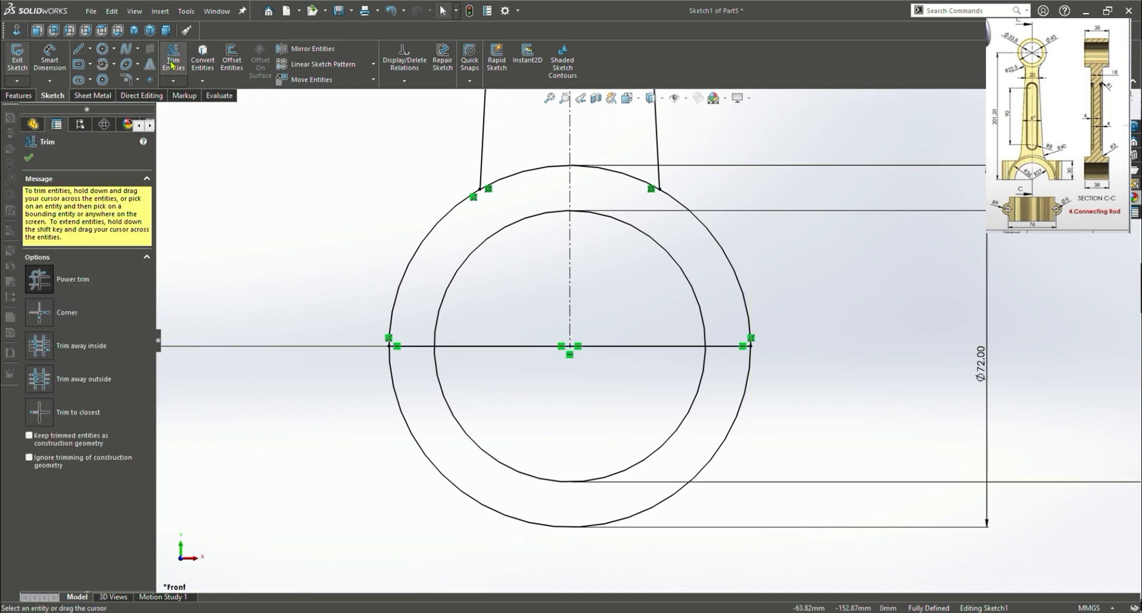
mouse_move(419, 478)
left_mouse_down()
mouse_move(502, 436)
mouse_move(550, 335)
mouse_move(637, 354)
left_mouse_up()
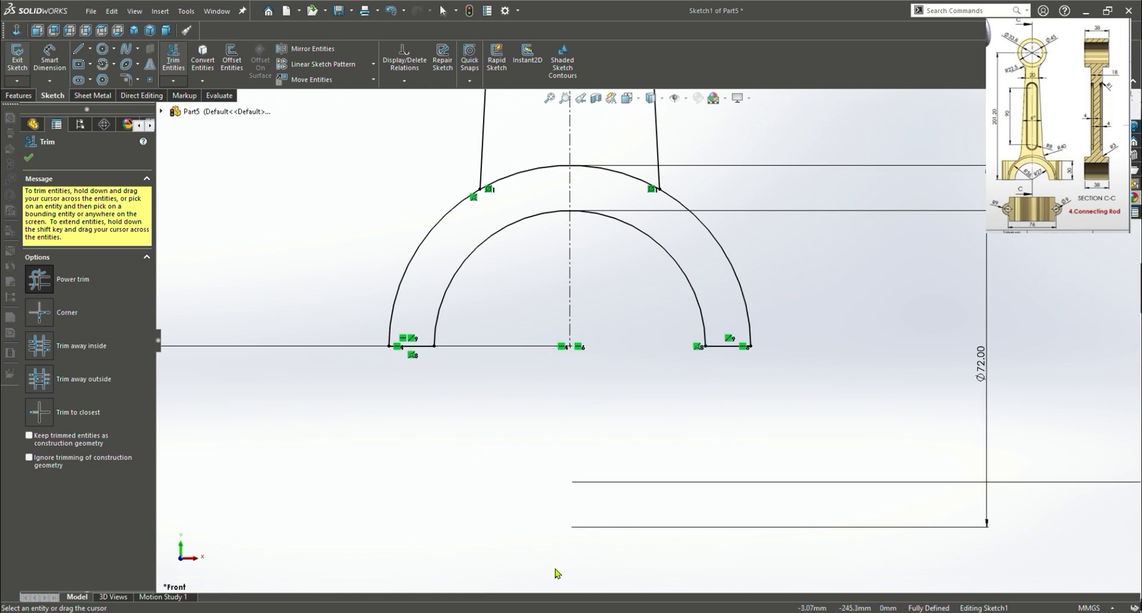
left_click(30, 158)
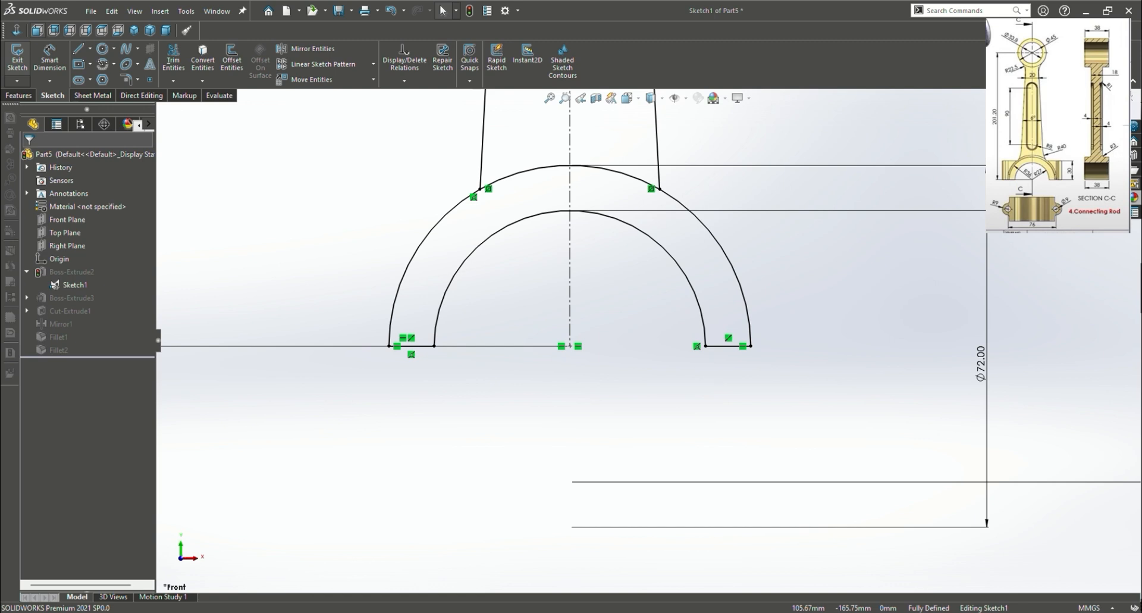
scroll(1088, 193, "down", 3)
scroll(1059, 196, "up", 6)
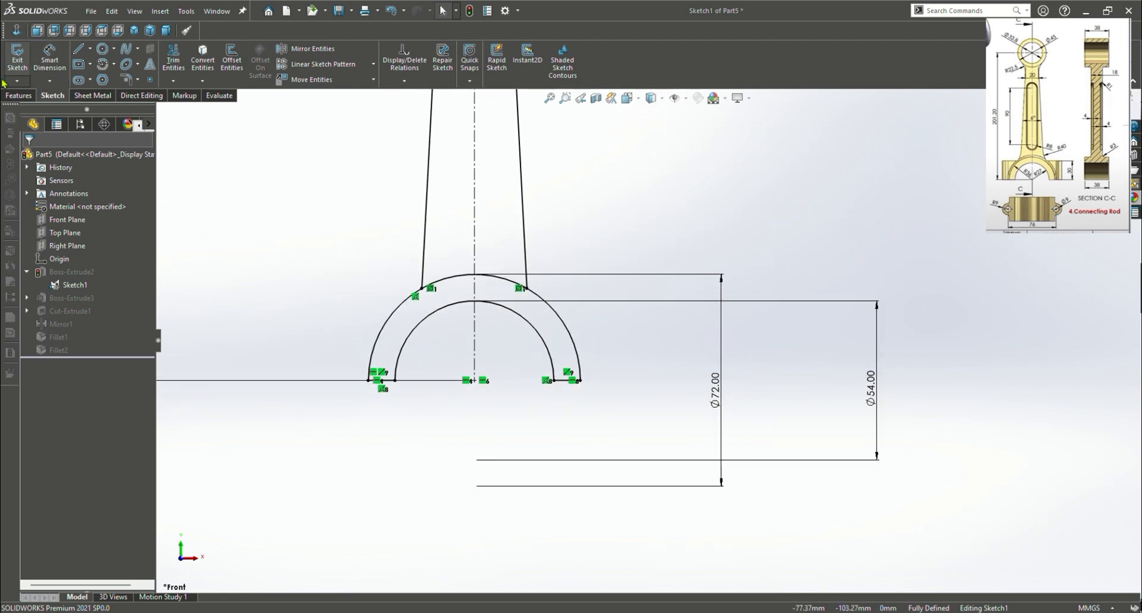
left_click(16, 56)
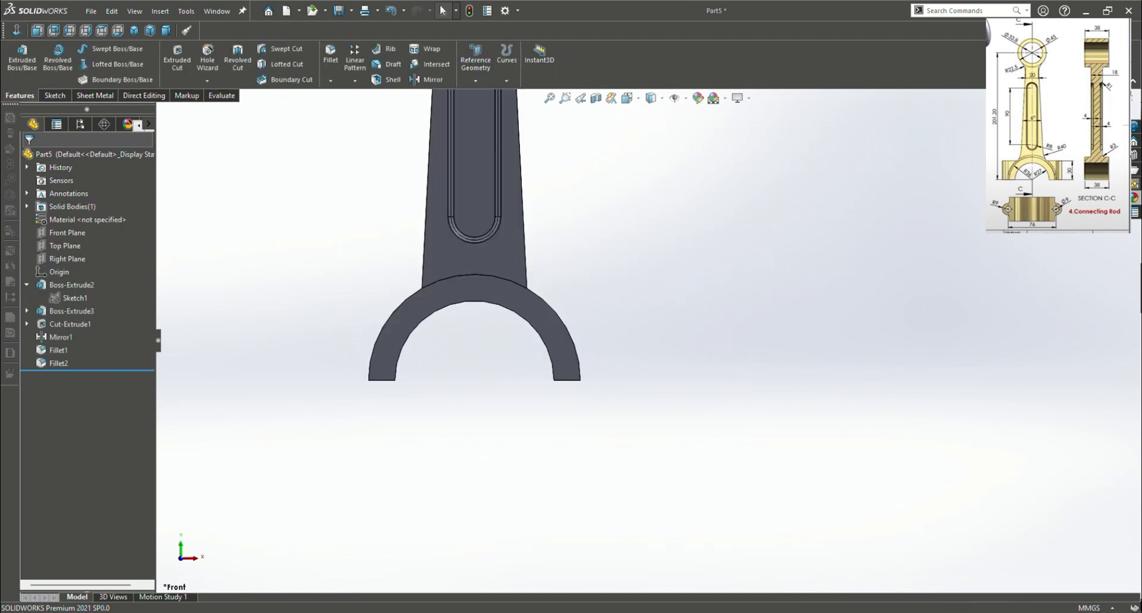
scroll(727, 297, "down", 3)
scroll(727, 297, "up", 6)
key("ctrl+7")
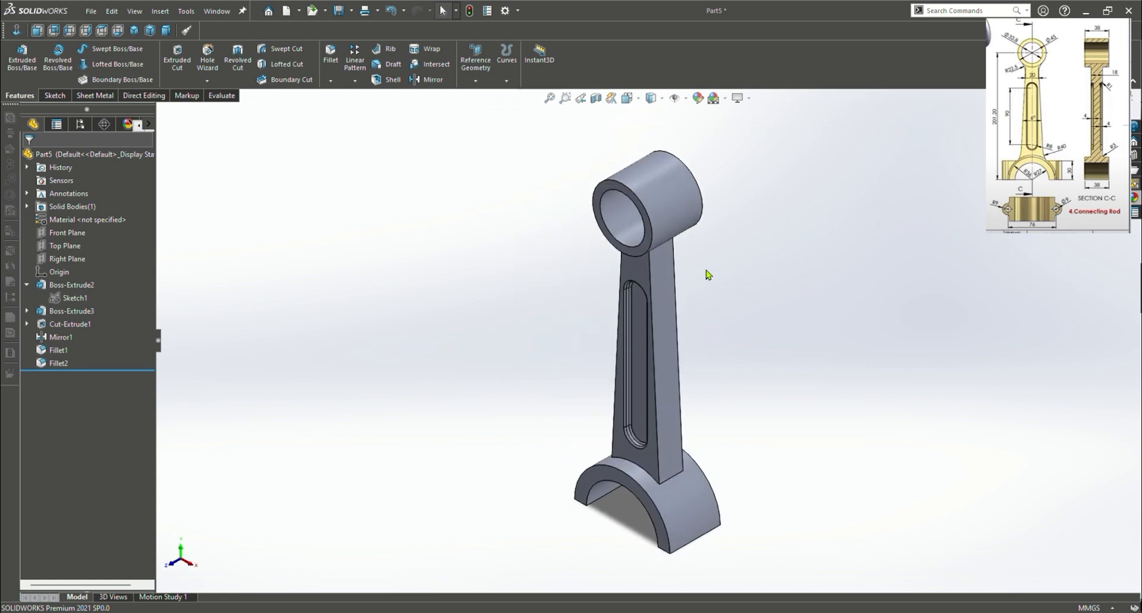
scroll(683, 466, "down", 2)
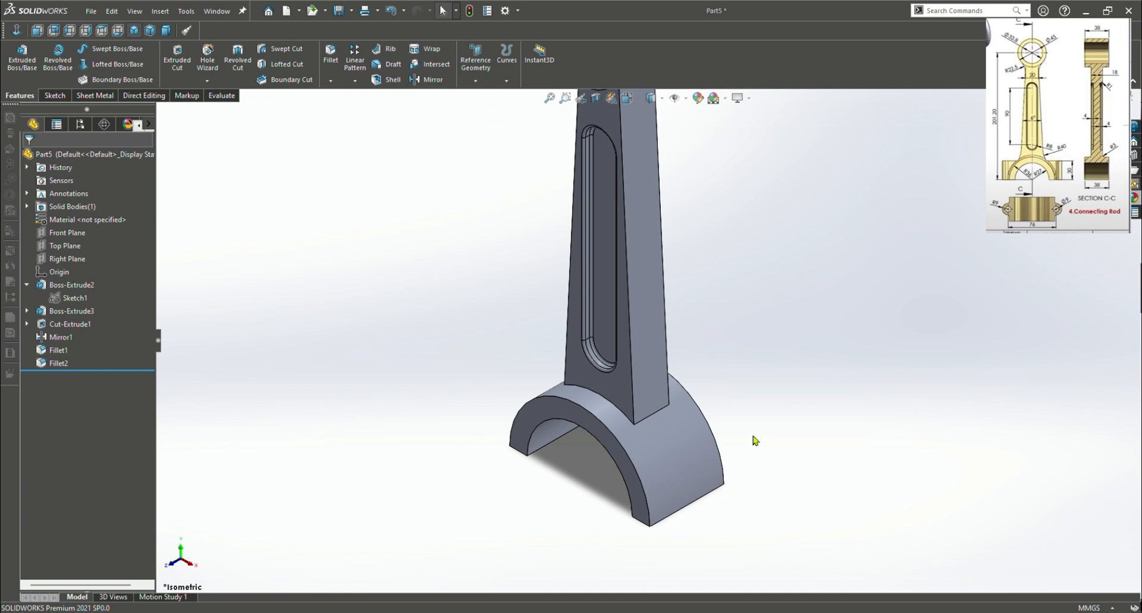
Create a reference plane offset 30 mm from the half ring's flat end face, with the offset flipped upward toward the shank
middle_click_drag(754, 439, 772, 173)
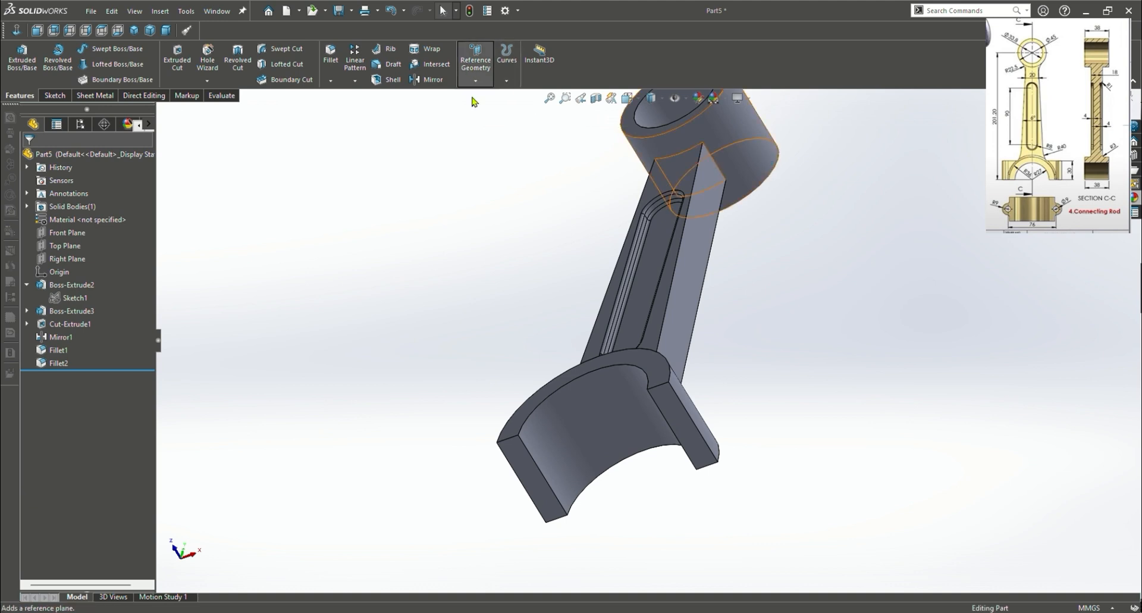
left_click(475, 60)
left_click(700, 431)
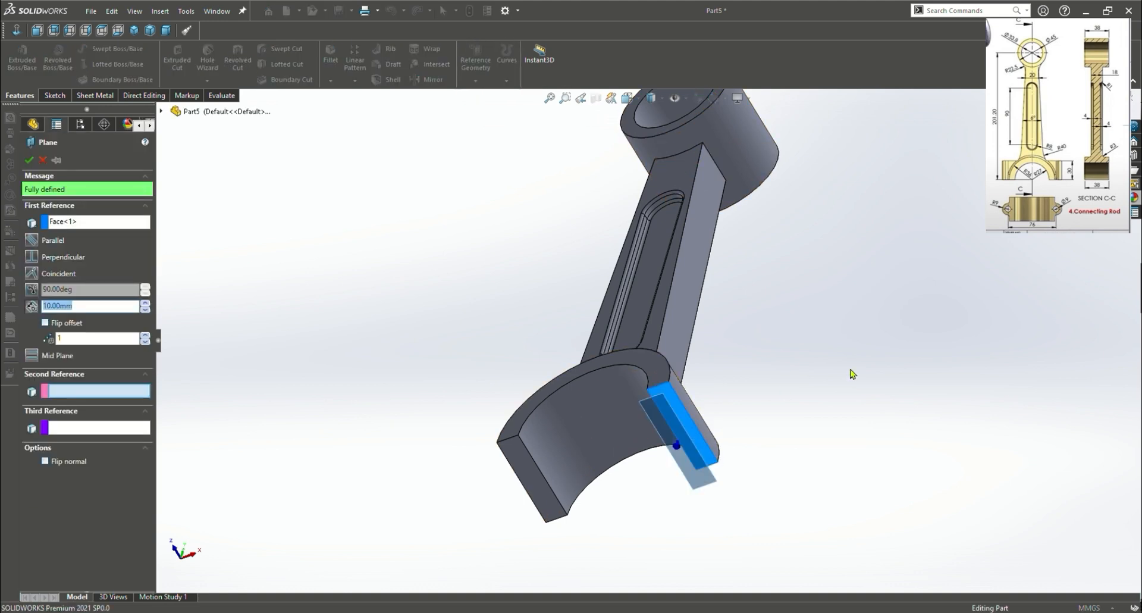
type("30")
key("Return")
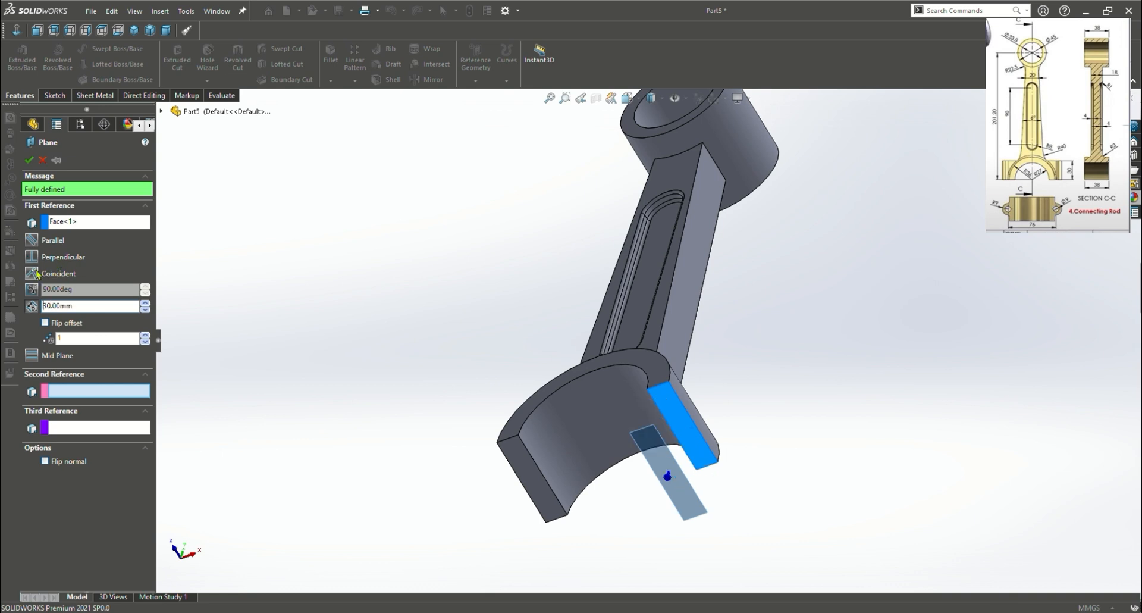
left_click(45, 323)
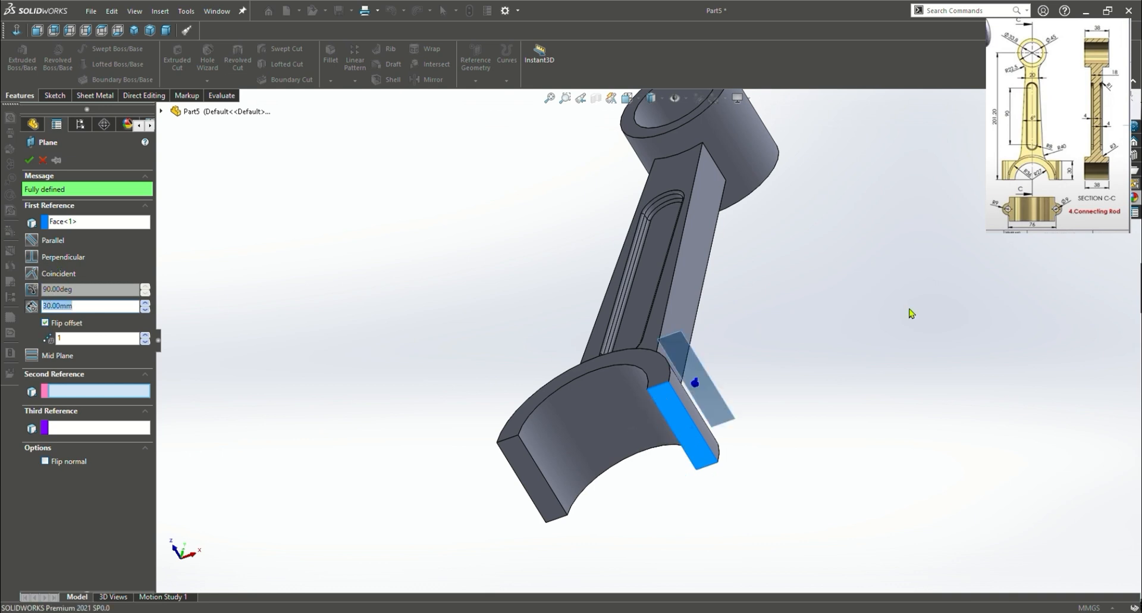
middle_click_drag(910, 311, 916, 519)
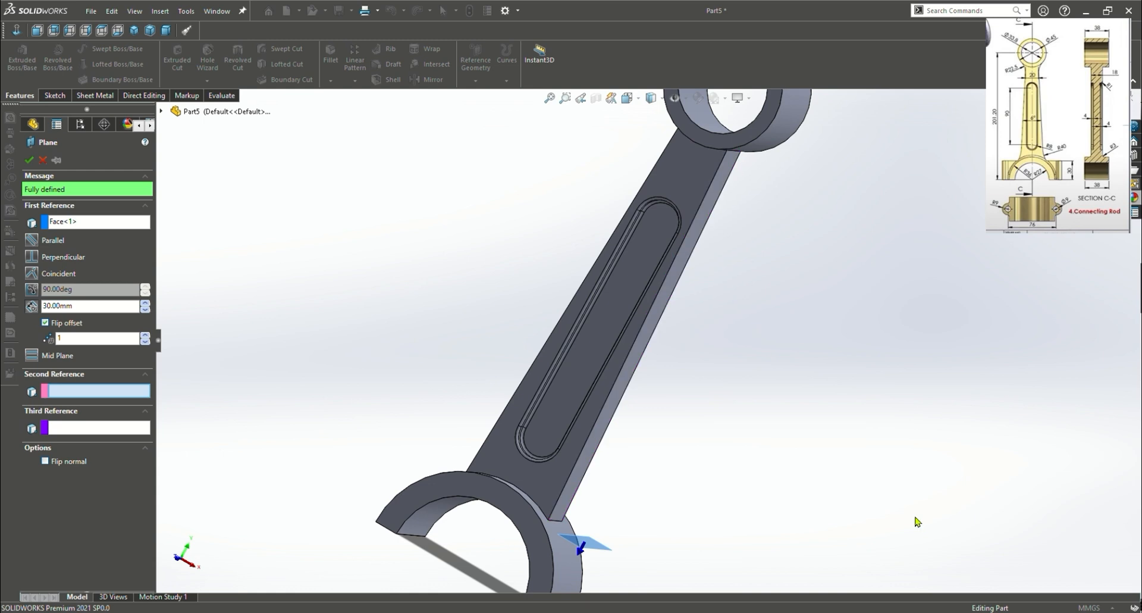
left_click(28, 159)
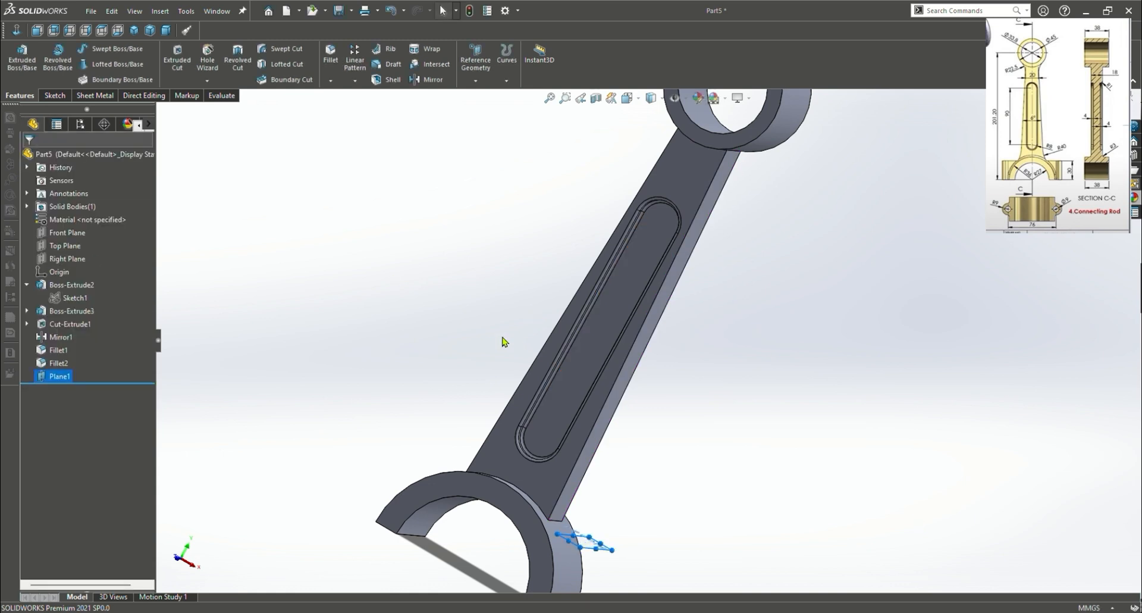
Examine the new offset plane's position on the big end in the right, bottom, front and top views
key("ctrl+4")
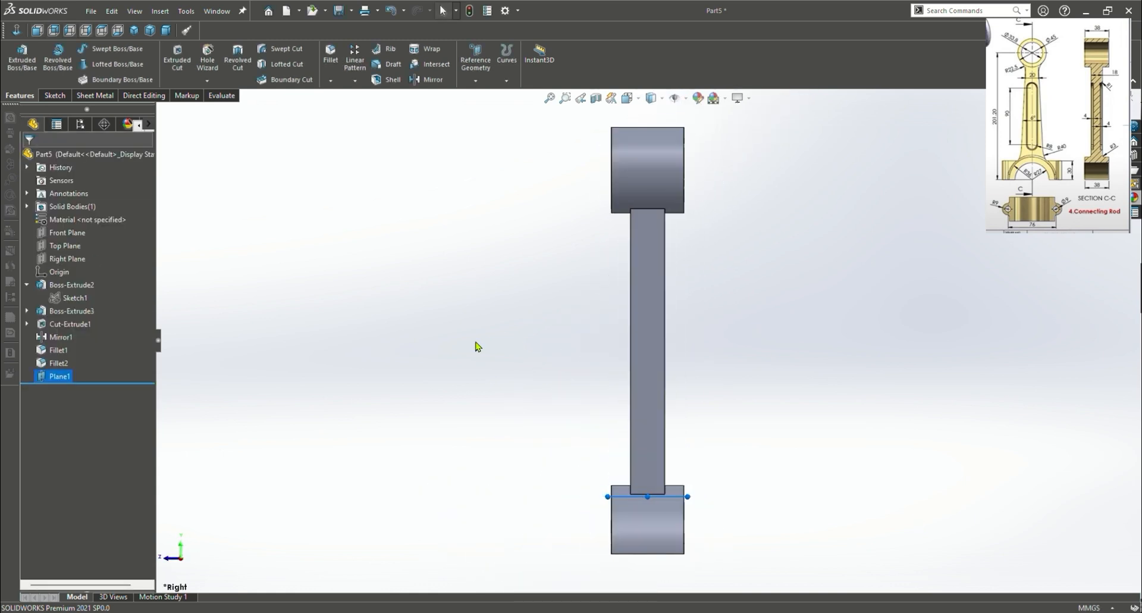
key("ctrl+6")
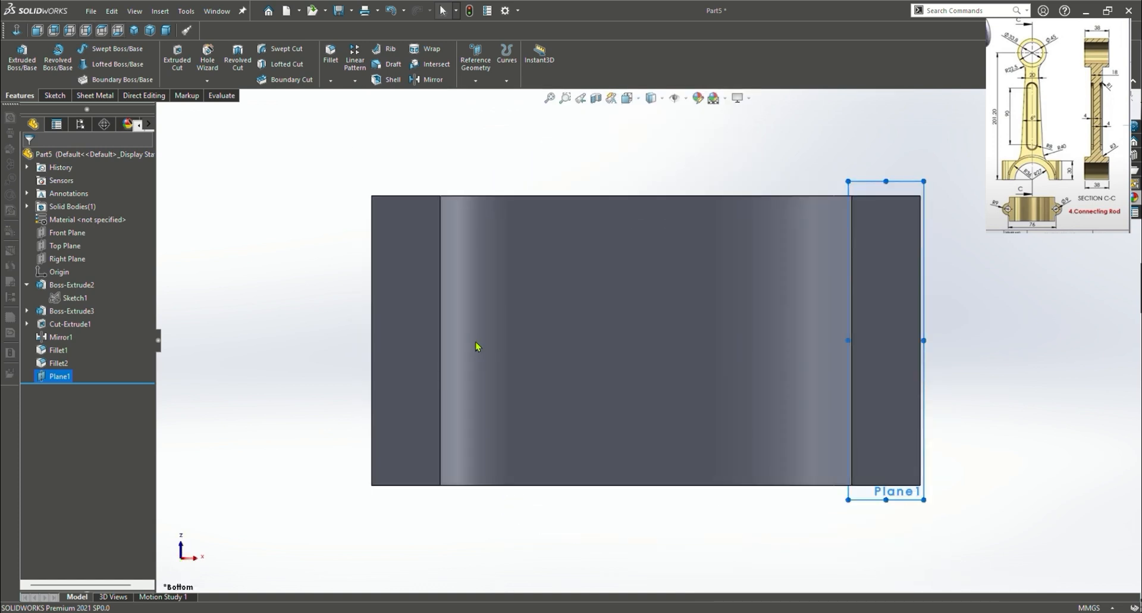
left_click(52, 95)
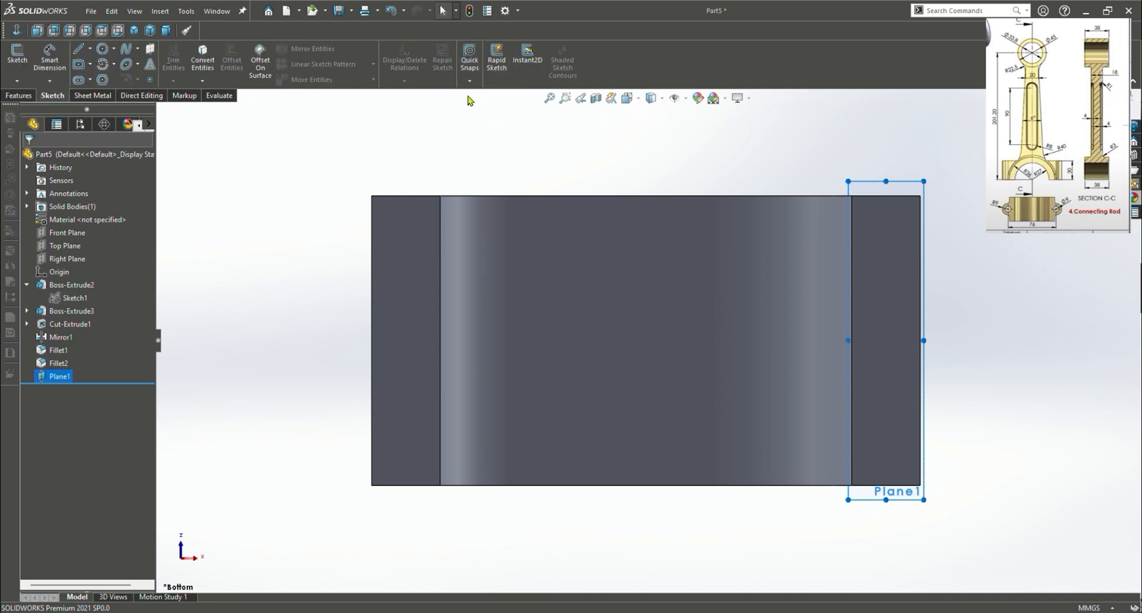
left_click(18, 95)
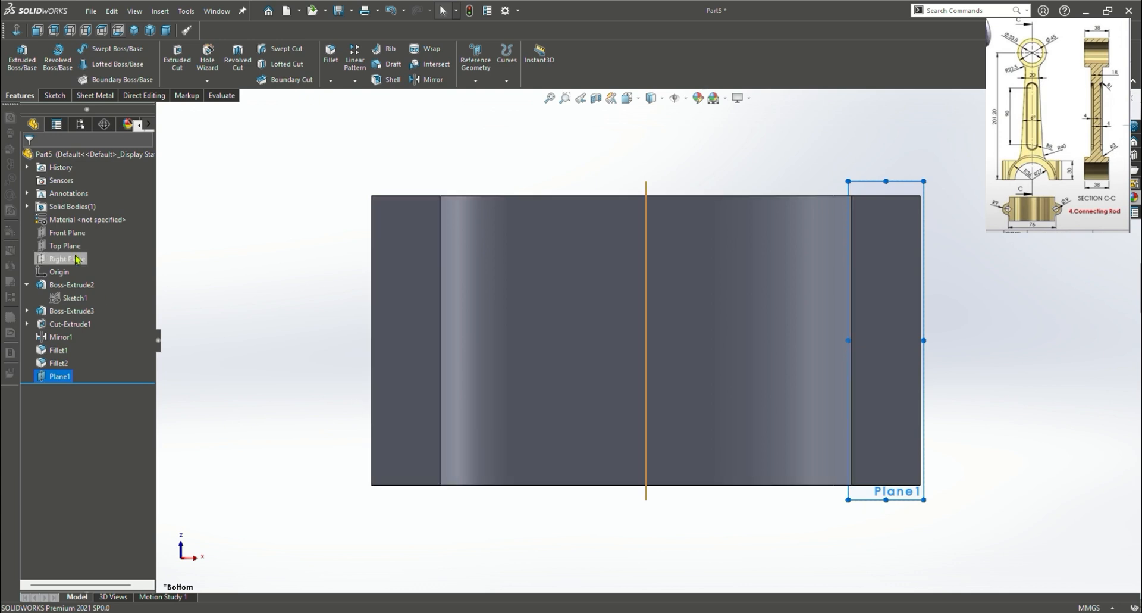
left_click(78, 234)
key("ctrl+8")
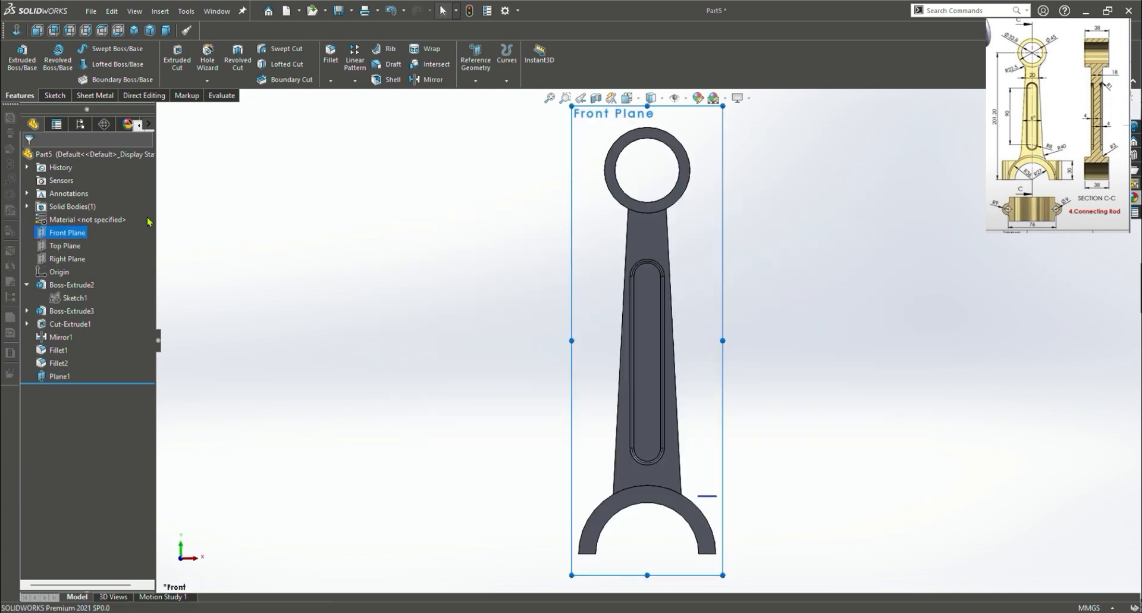
left_click(65, 246)
key("ctrl+8")
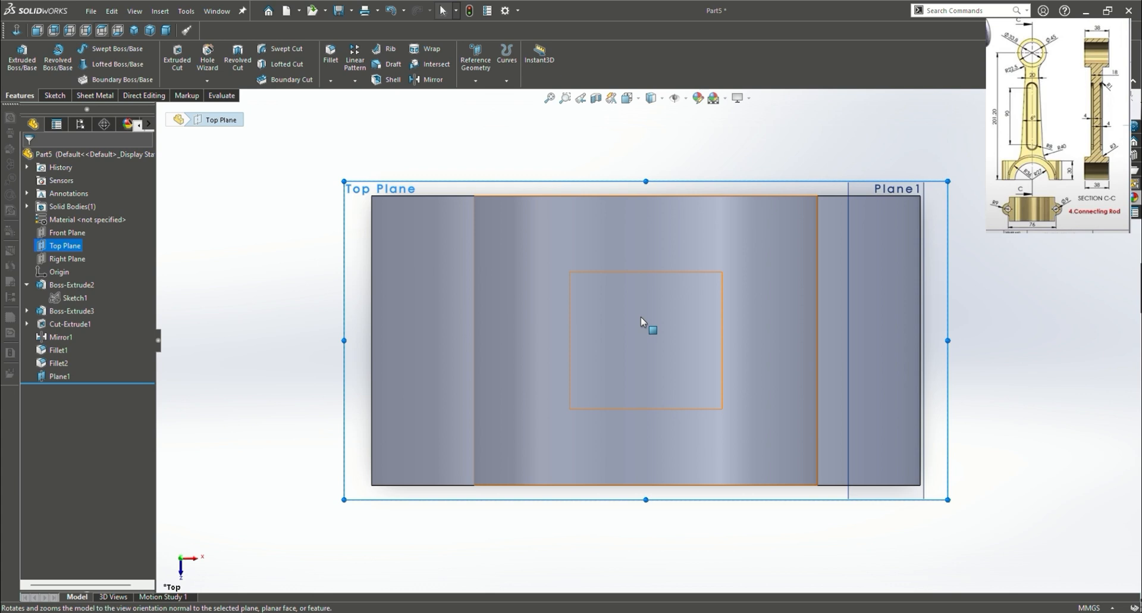
left_click(853, 299)
left_click(942, 247)
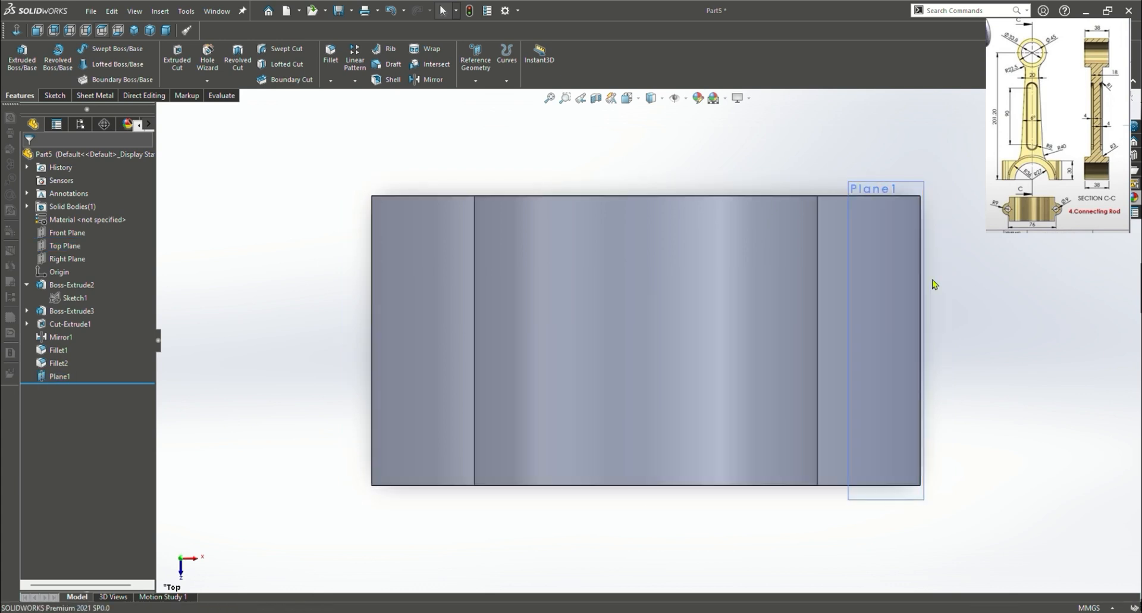
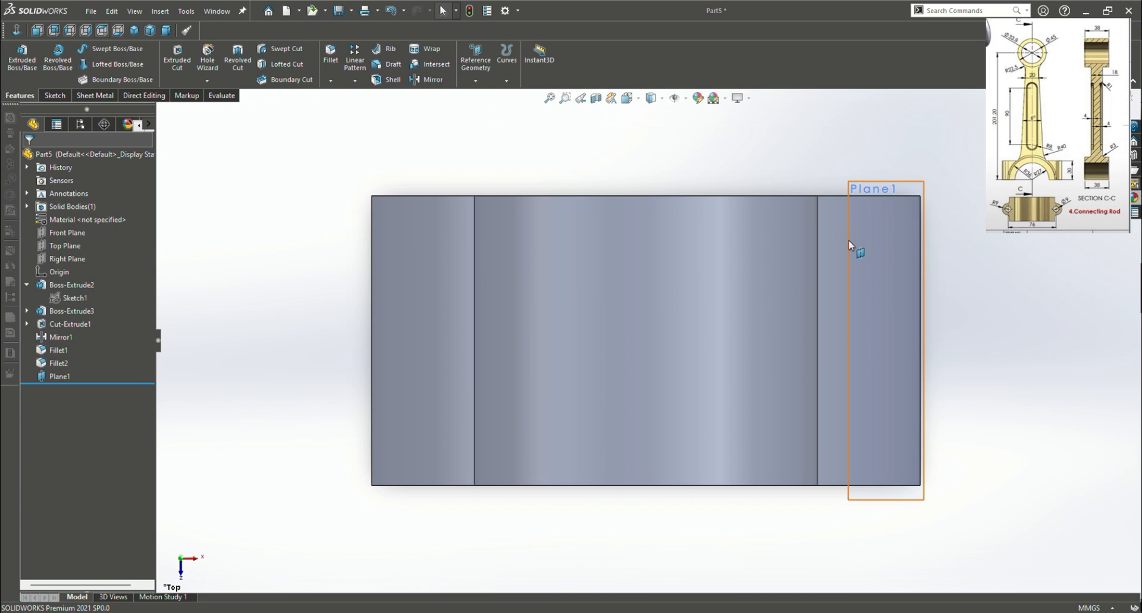
left_click(856, 190)
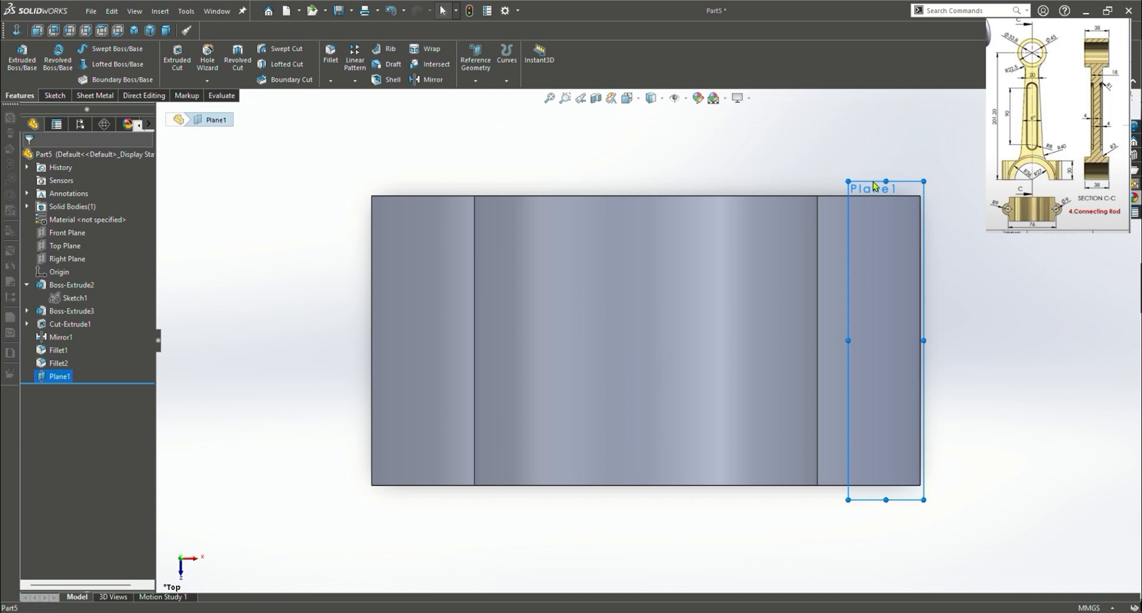
left_click(951, 130)
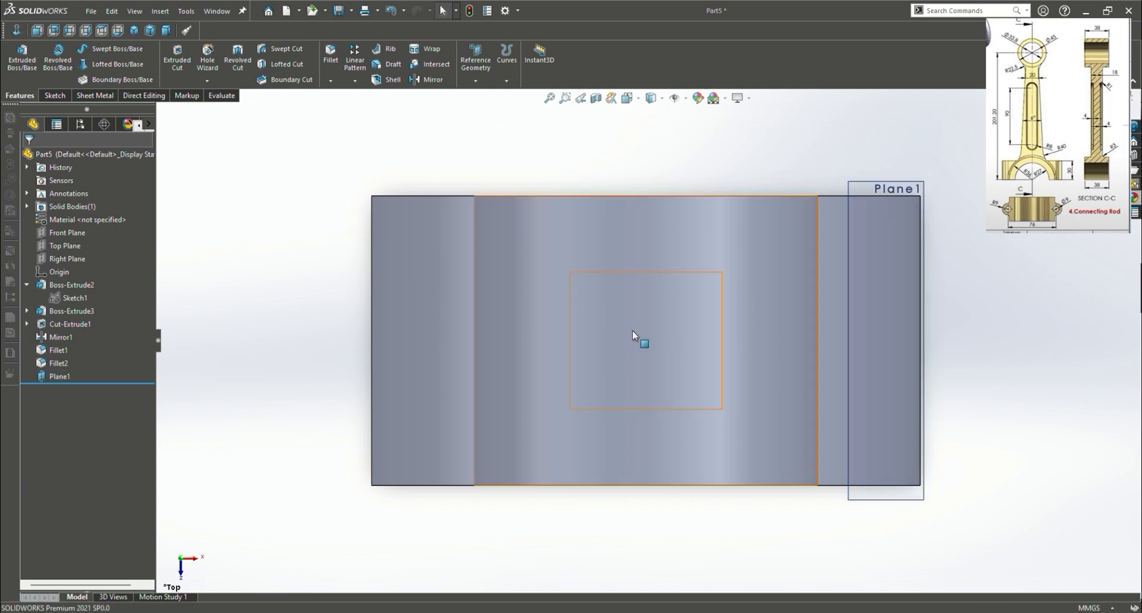
left_click(55, 95)
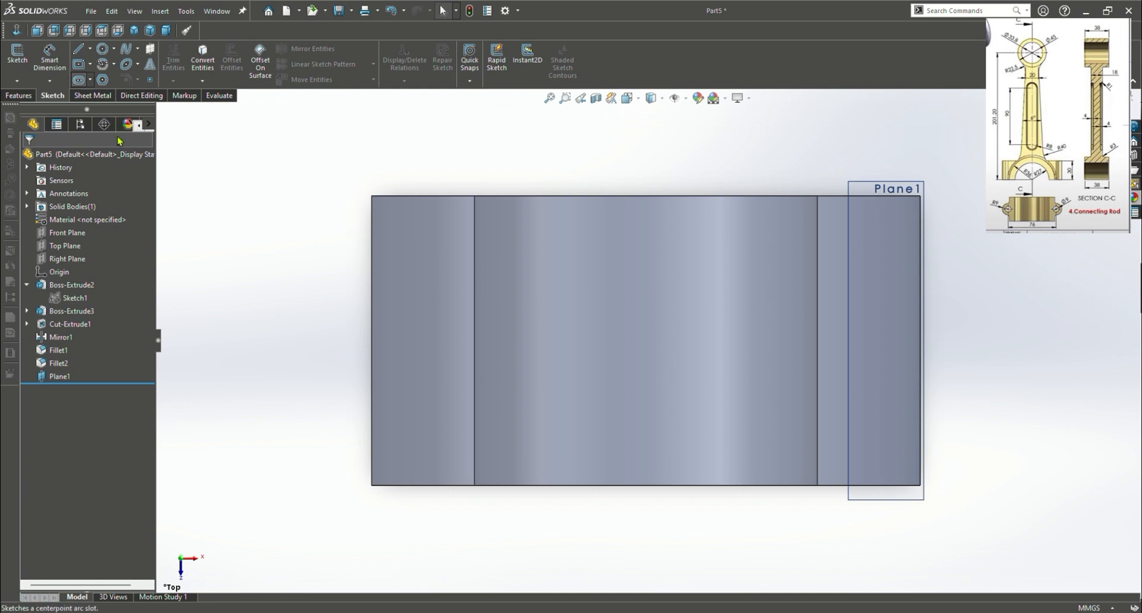
left_click(891, 354)
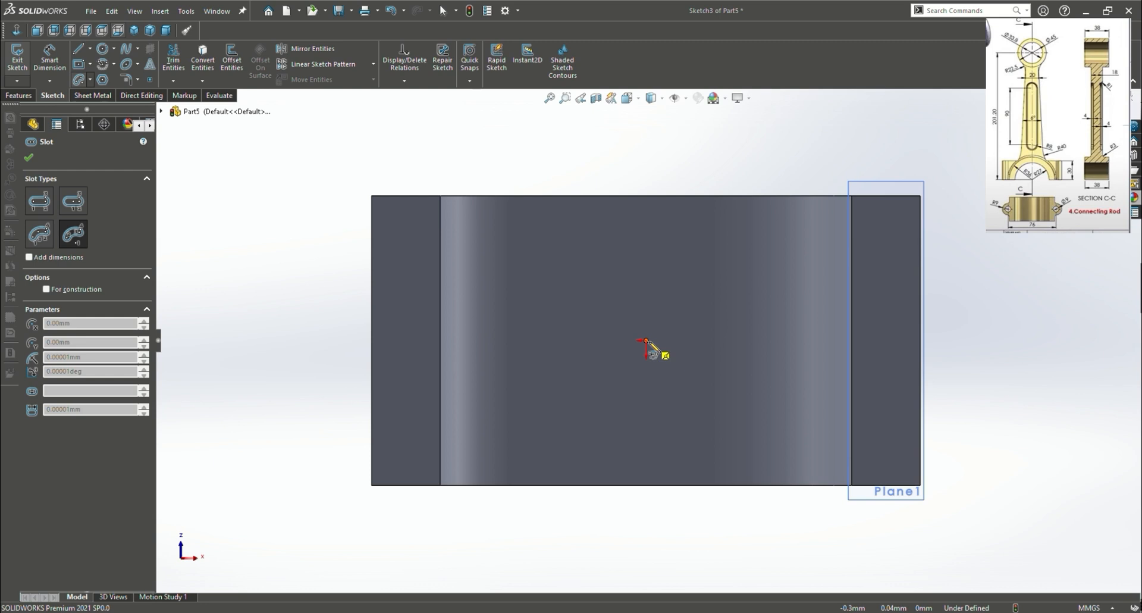
left_click(646, 341)
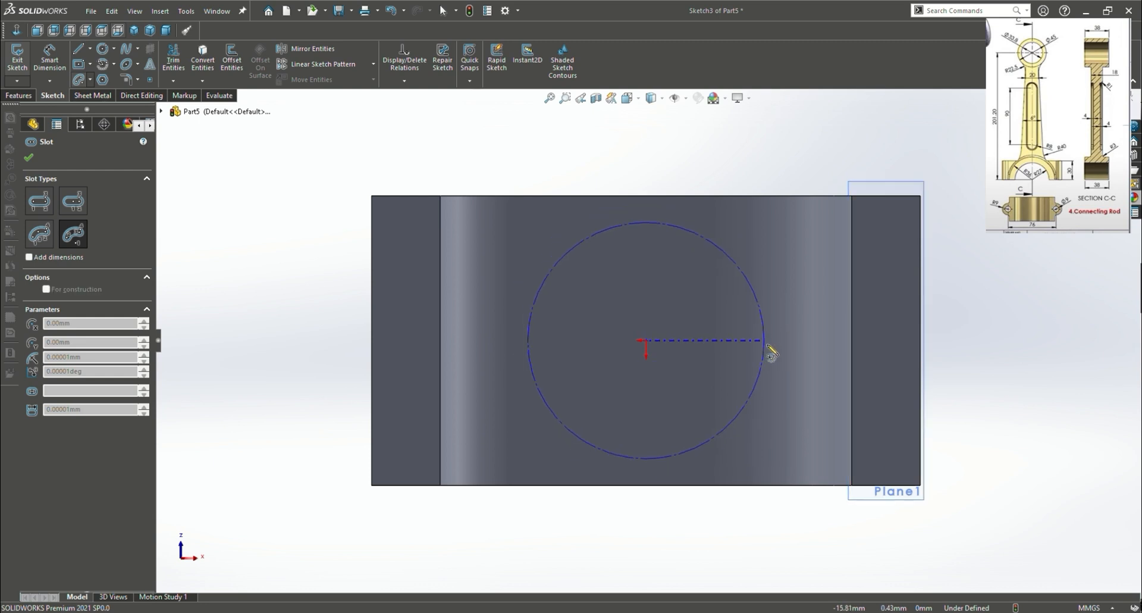
left_click(767, 345)
left_click(29, 158)
left_click(390, 10)
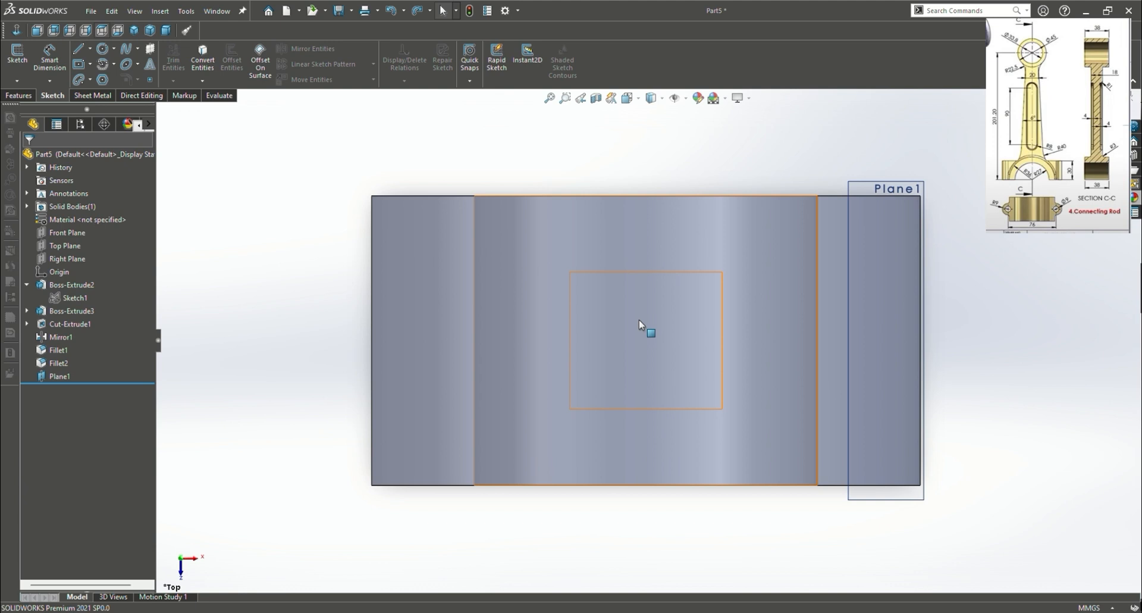
Sketch a horizontal centerpoint straight slot on the offset plane, centred on the origin, about 42 mm between arc centres and 14 mm wide
left_click(874, 188)
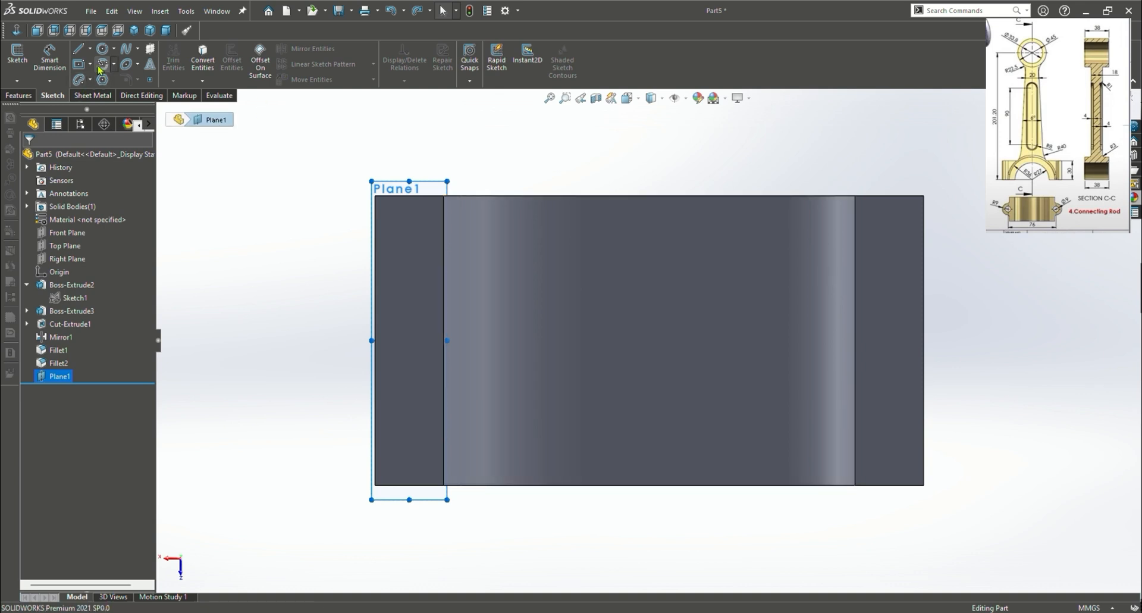
left_click(79, 79)
left_click(648, 341)
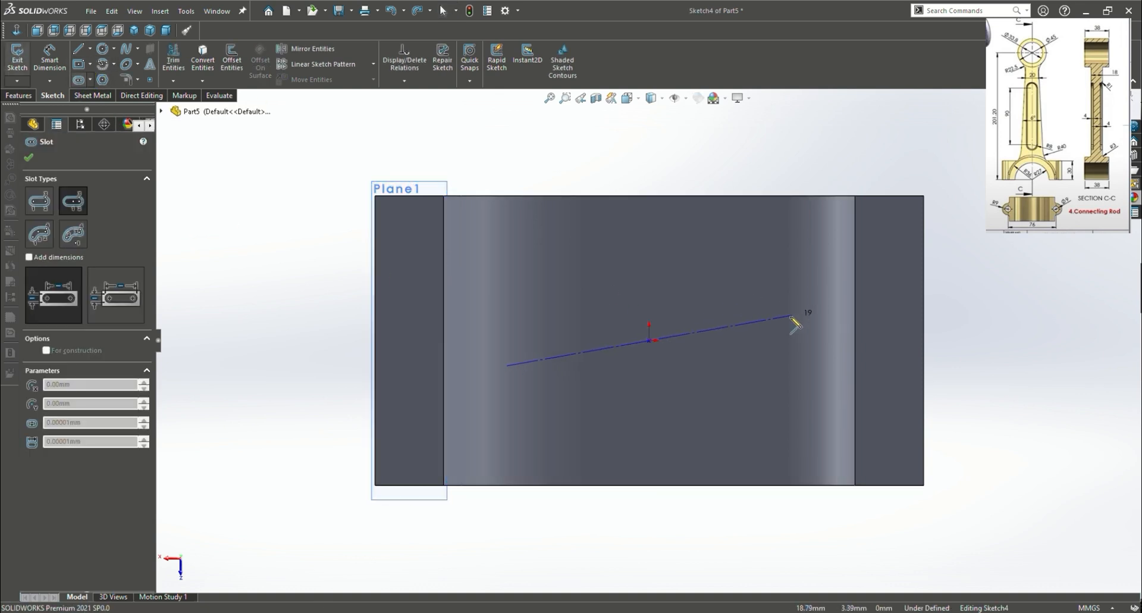
left_click(807, 340)
left_click(816, 310)
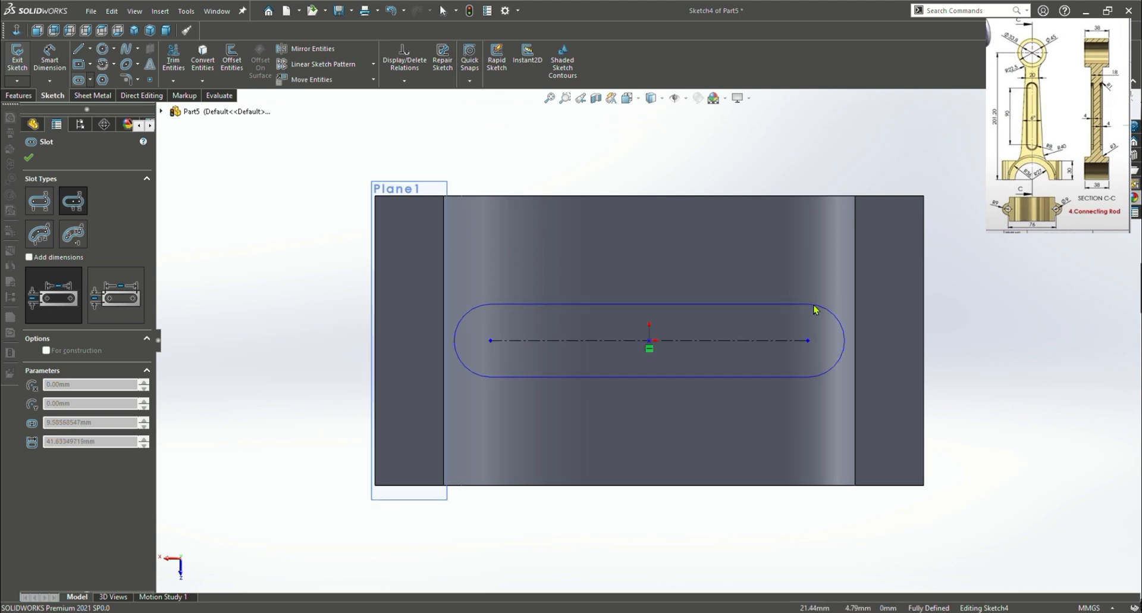
left_click(941, 290)
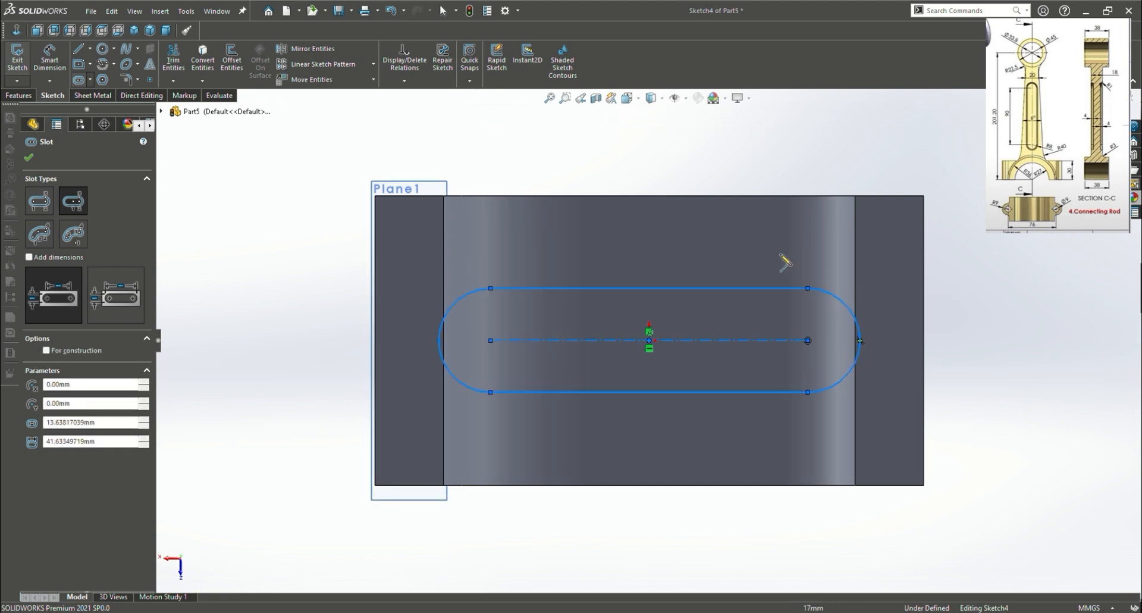
Dimension the slot with 76 mm between its arc centres and a 9 mm end radius
left_click(50, 63)
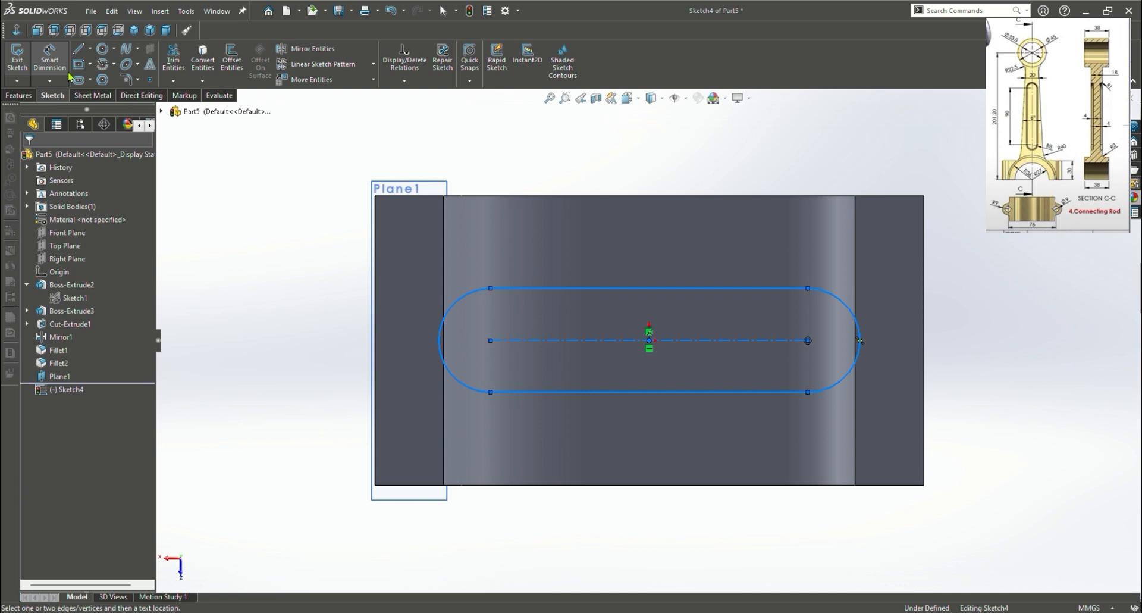
left_click(670, 289)
left_click(659, 154)
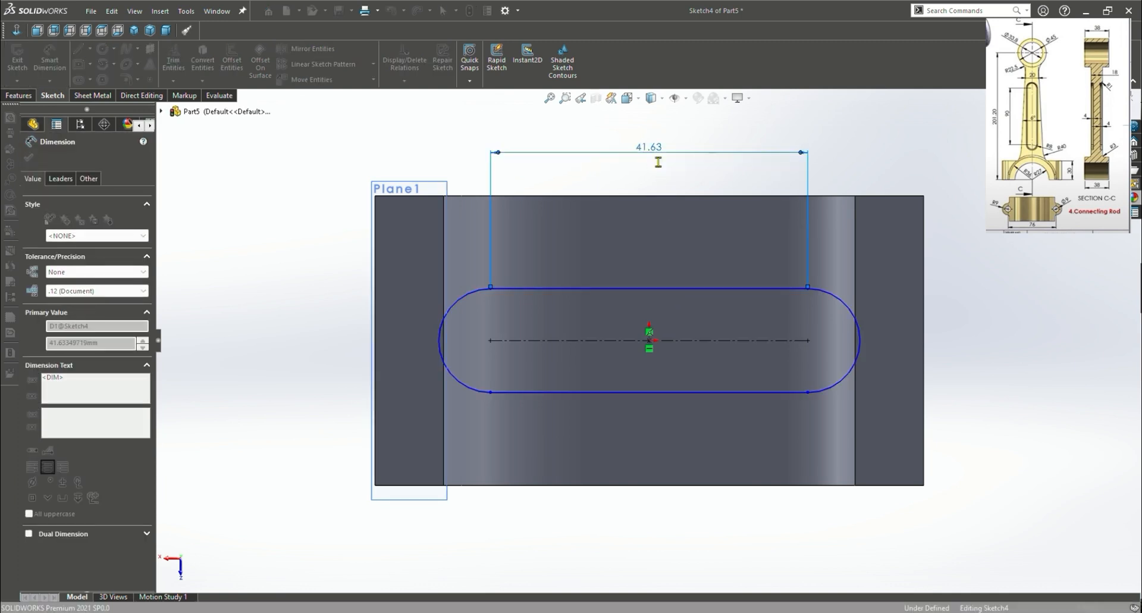
type("76")
key("Return")
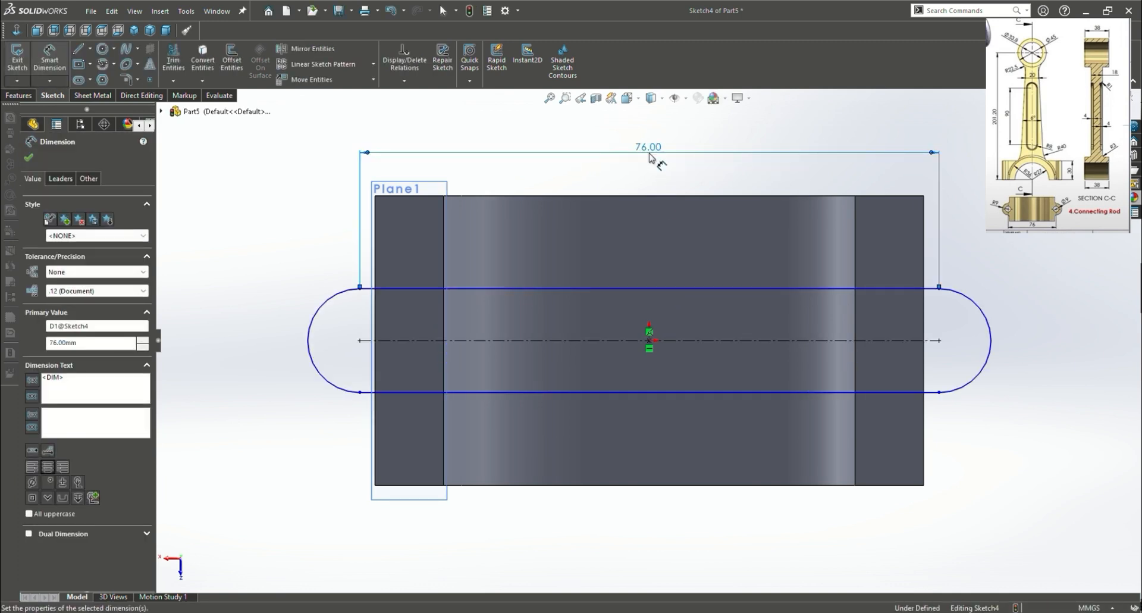
left_click(989, 321)
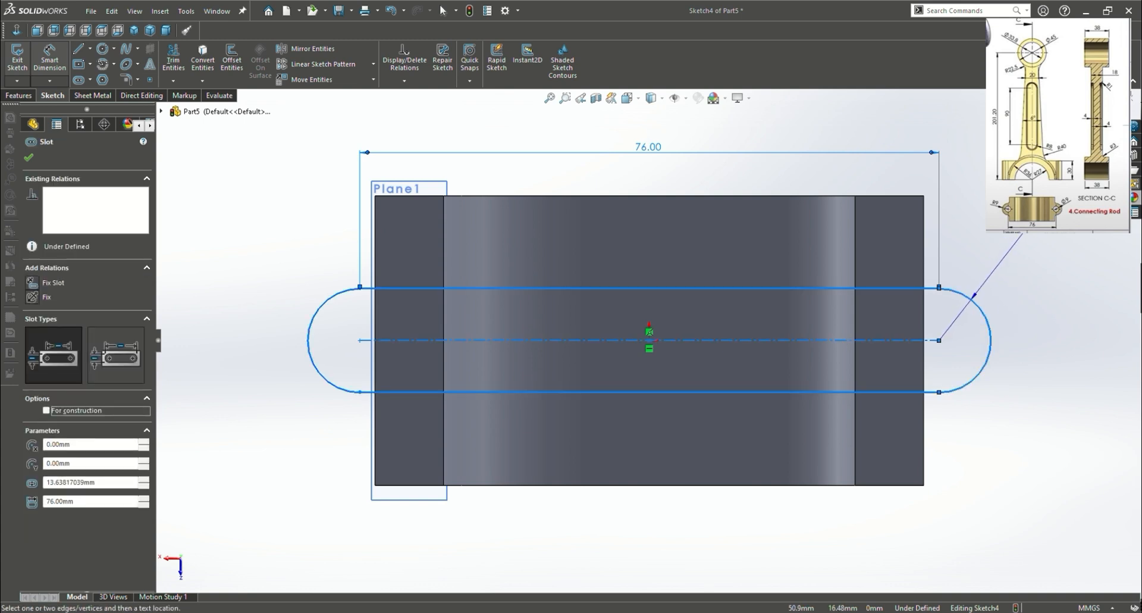
left_click(1020, 235)
type("9.00mm")
key("Return")
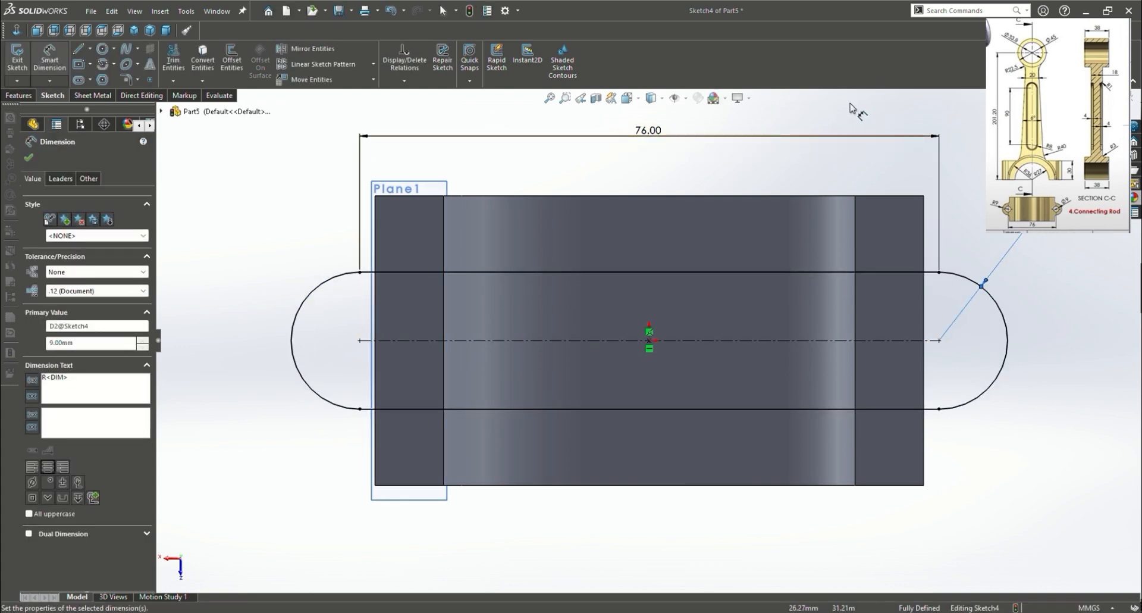
left_click(29, 157)
Extrude the slot sketch as a merged boss using Up To Surface, ending at the half ring's flat end face
middle_click_drag(247, 225, 238, 370)
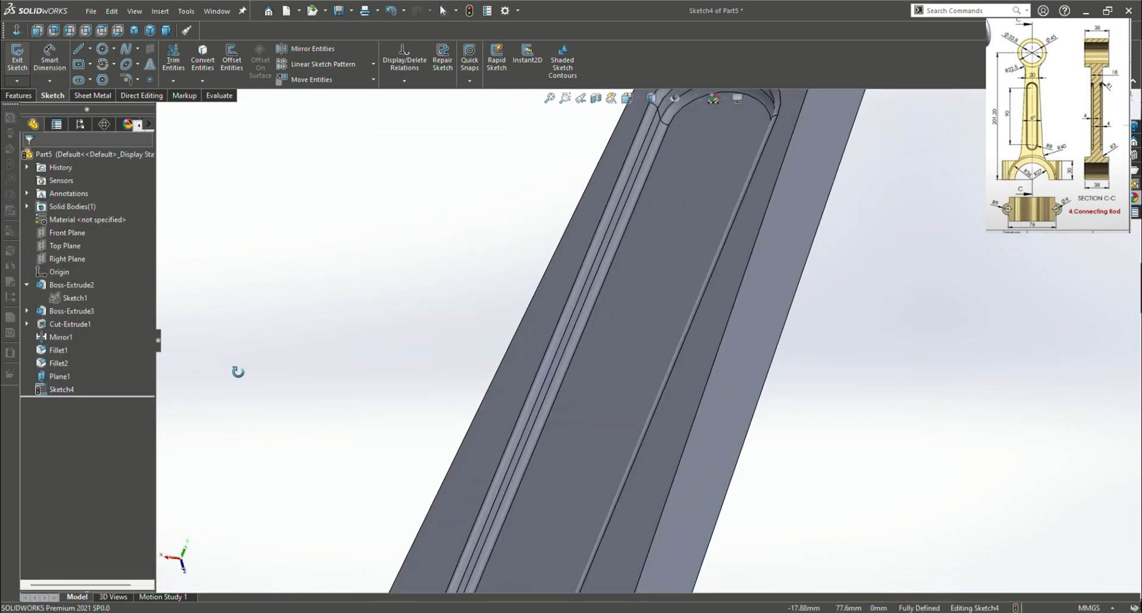
scroll(333, 342, "down", 4)
scroll(357, 340, "up", 10)
mouse_move(866, 337)
middle_mouse_down()
mouse_move(851, 461)
mouse_move(864, 492)
middle_mouse_up()
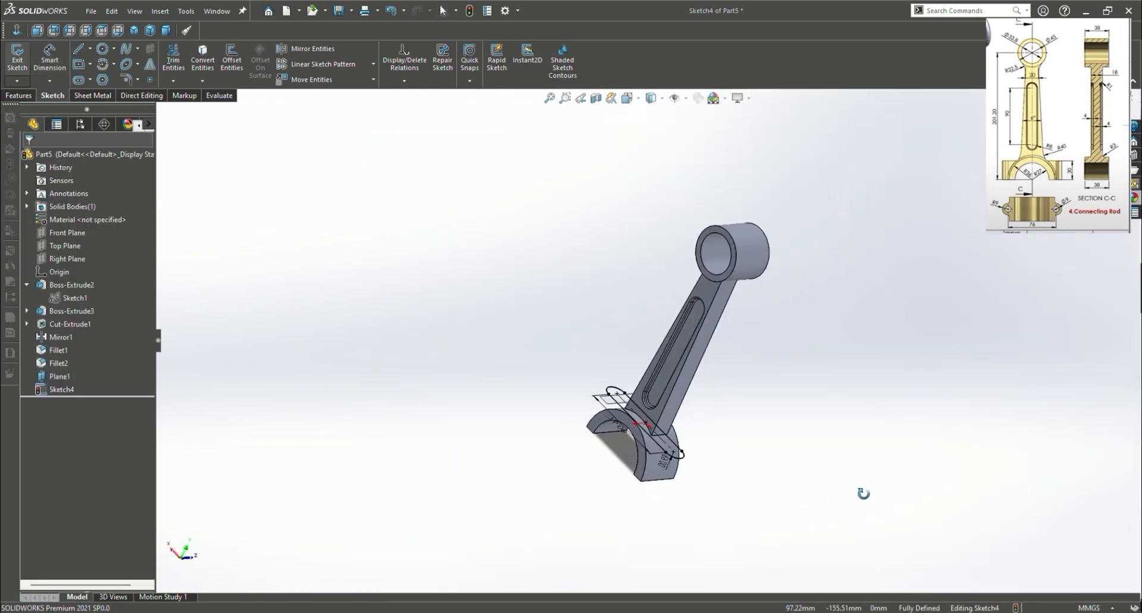
left_click(18, 95)
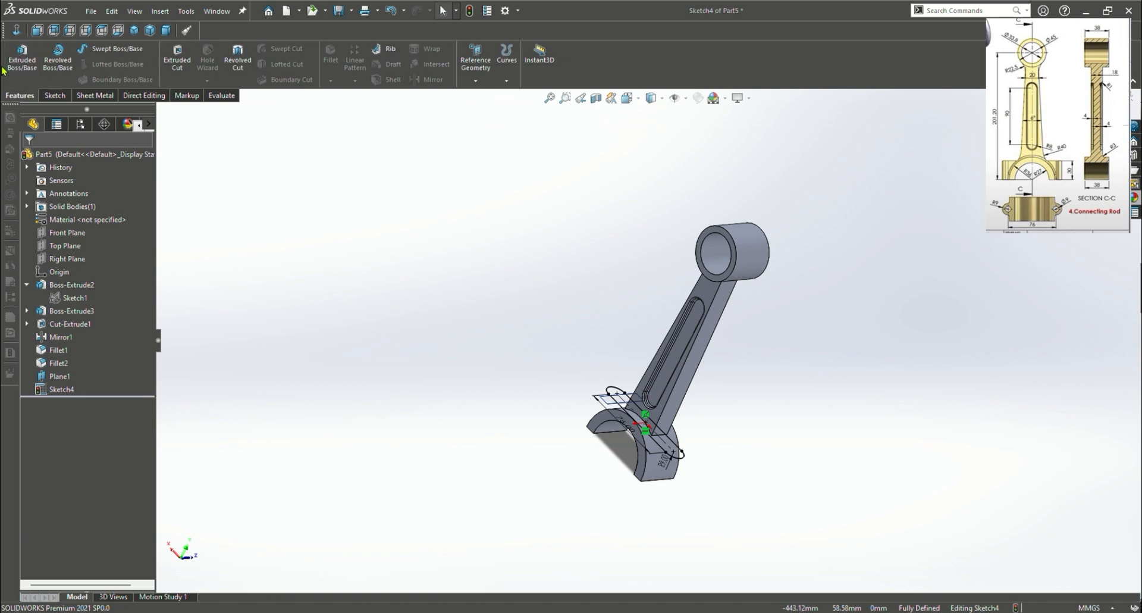
left_click(22, 57)
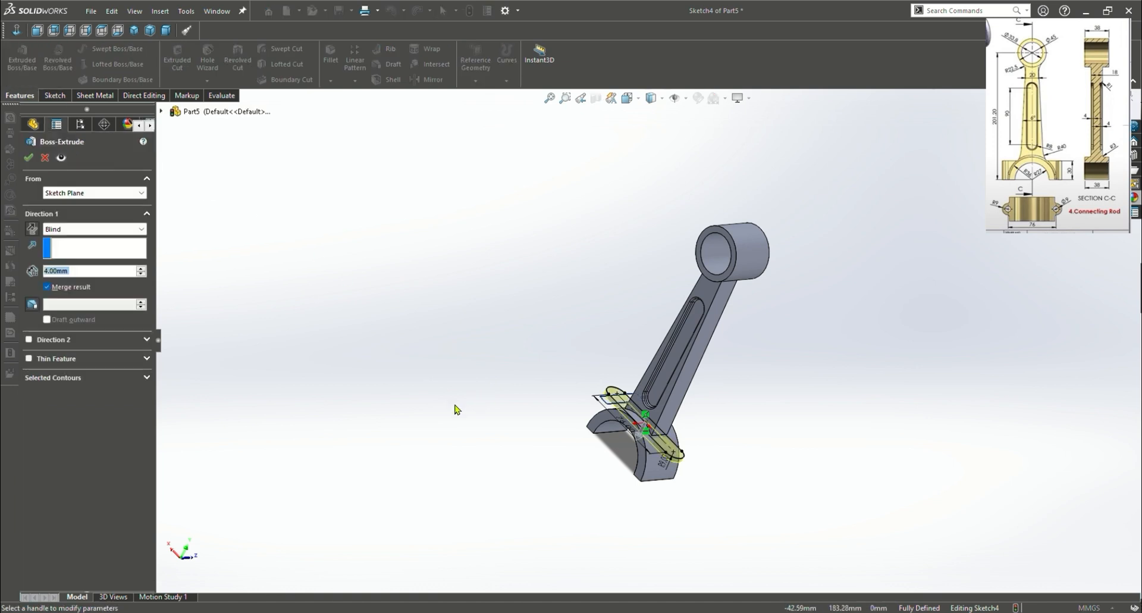
left_click(88, 232)
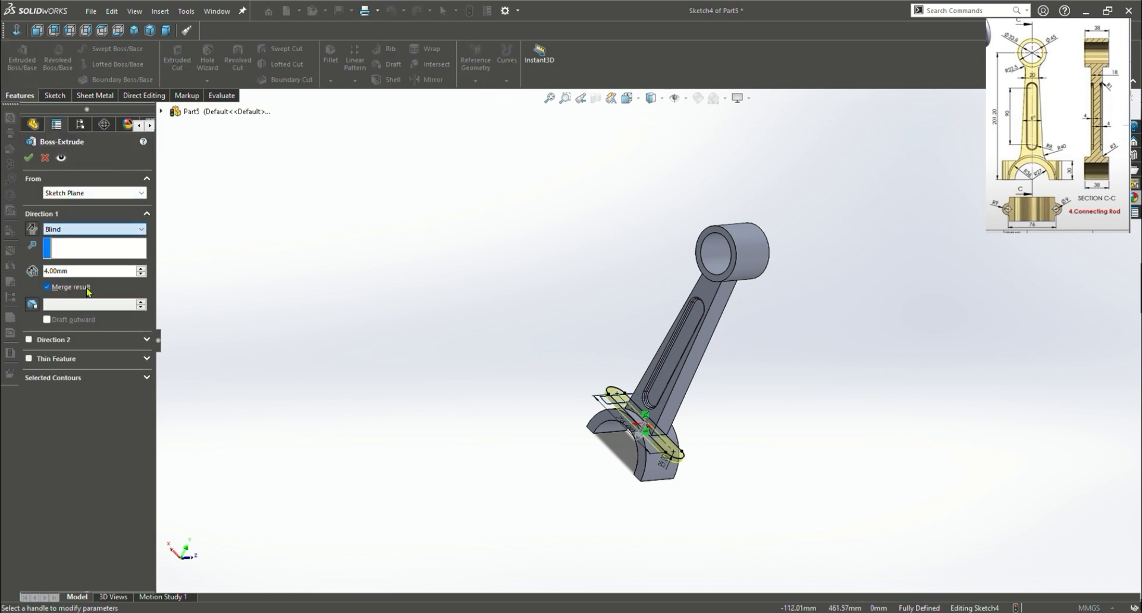
left_click(94, 273)
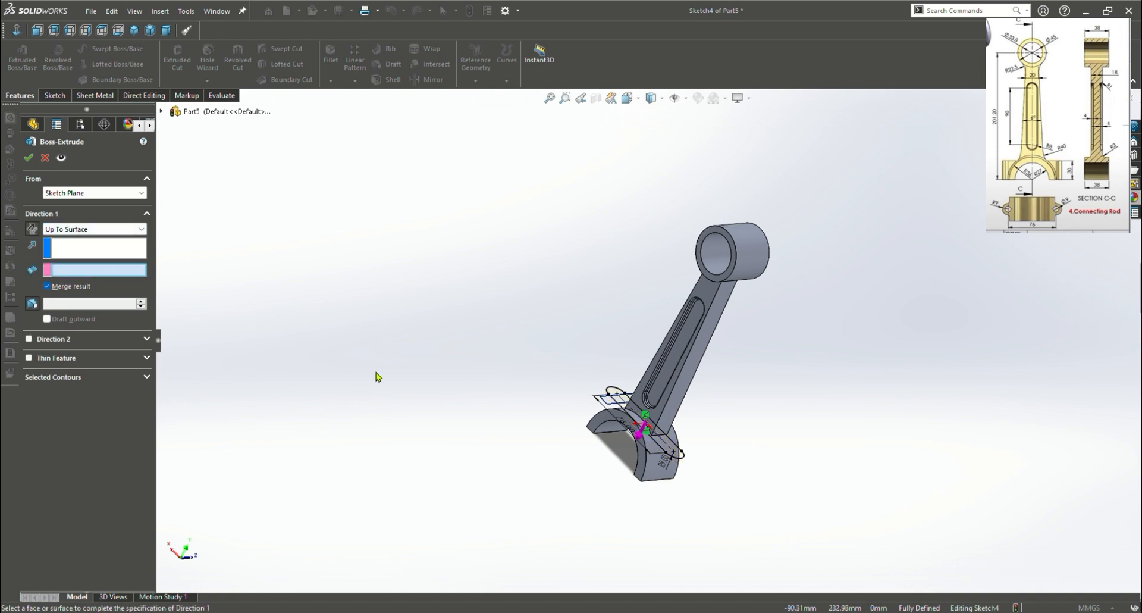
middle_click_drag(376, 372, 463, 236)
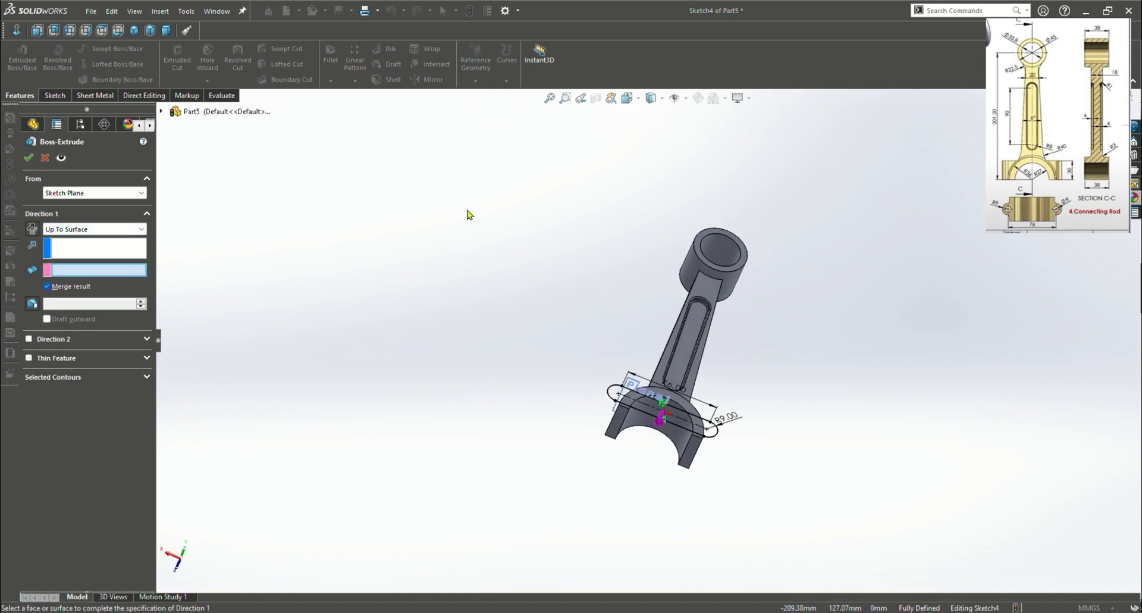
left_click(620, 429)
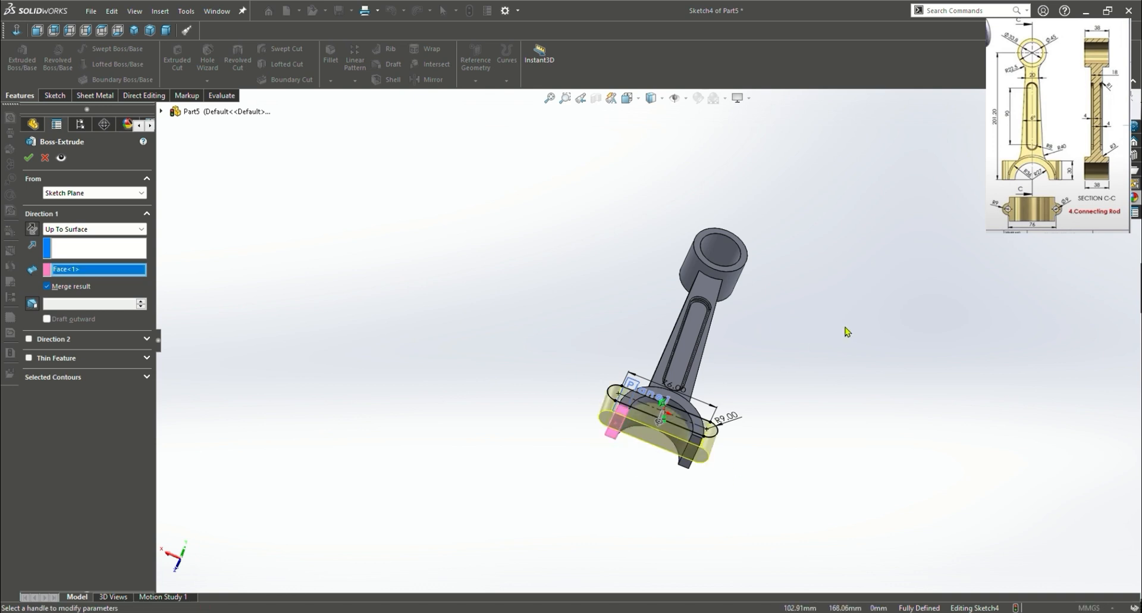
middle_click_drag(846, 327, 747, 443)
scroll(702, 458, "down", 5)
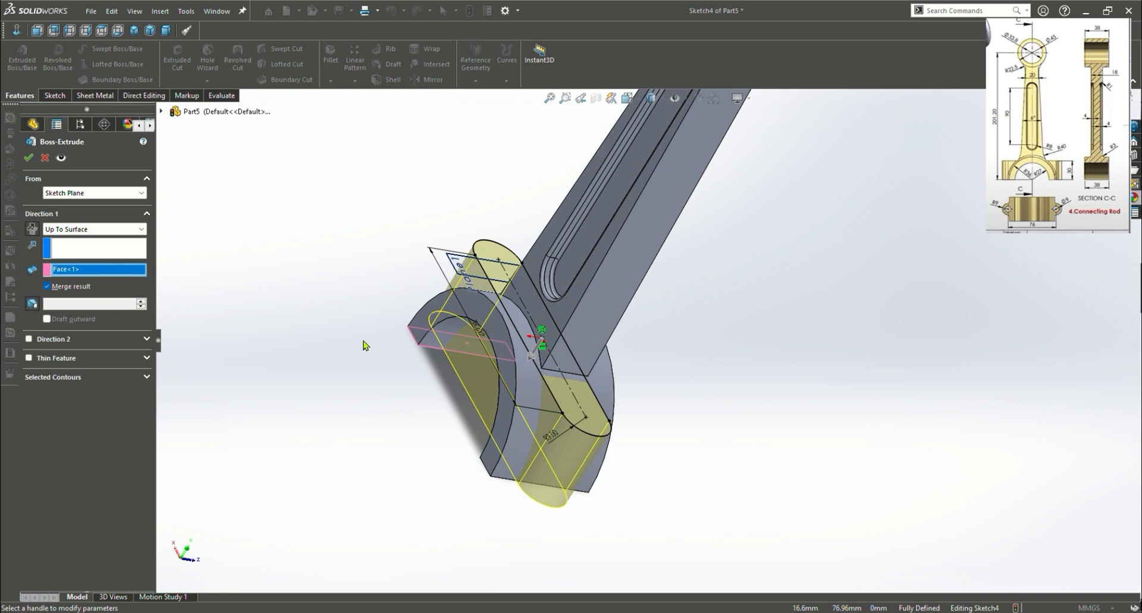
left_click(28, 158)
Open a sketch on the semicircular face of the extrusion that blocks the big-end bore
middle_click_drag(240, 298, 375, 334)
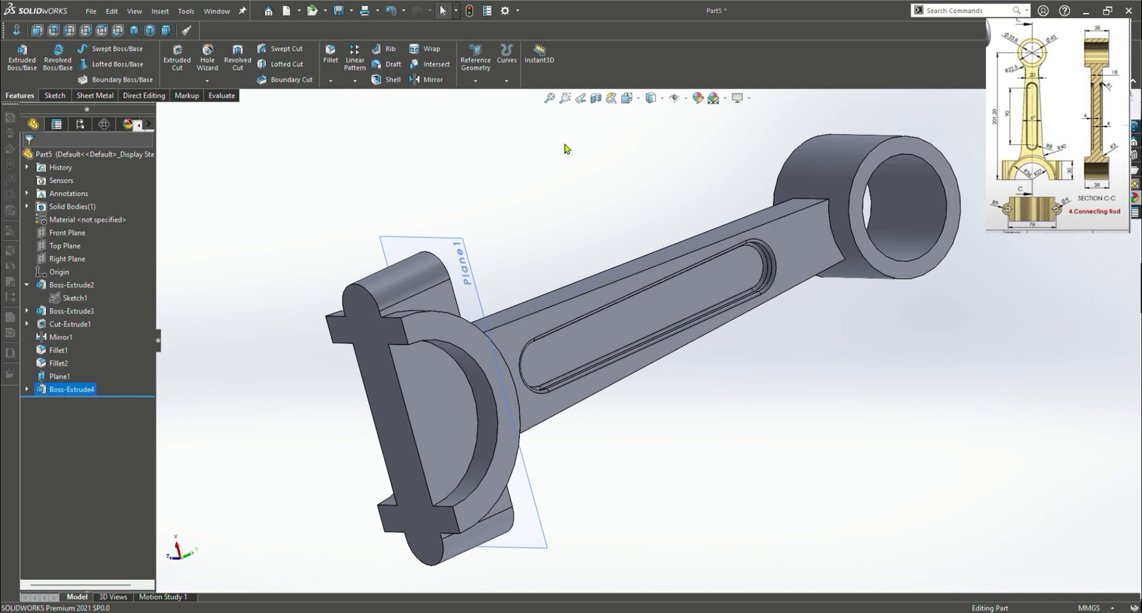
key("ctrl+7")
scroll(754, 449, "down", 4)
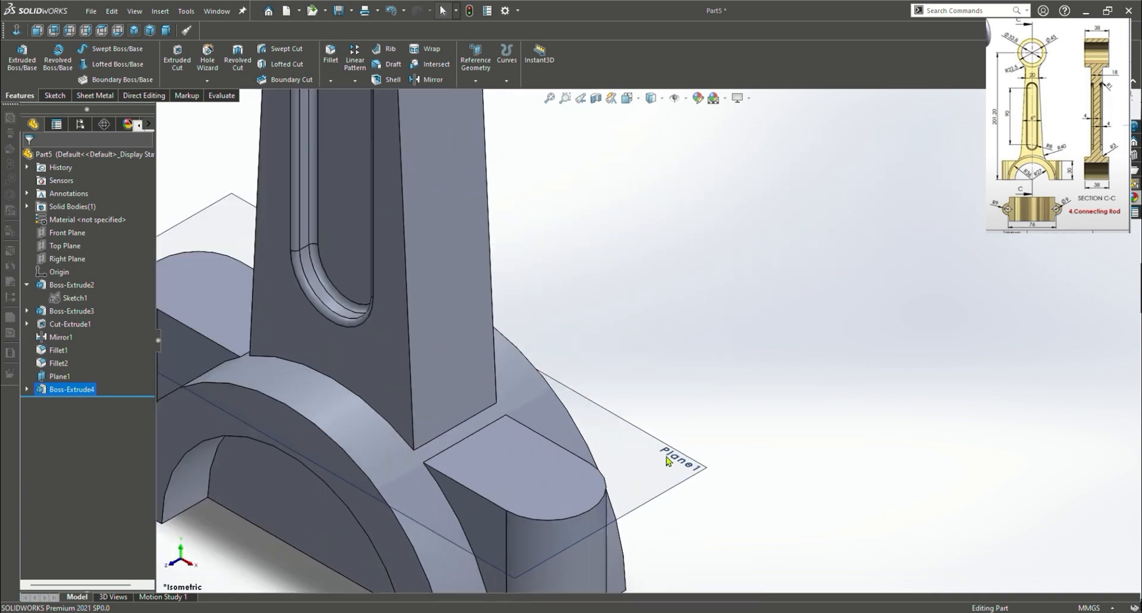
scroll(701, 438, "up", 1)
scroll(708, 483, "down", 1)
key("ctrl+1")
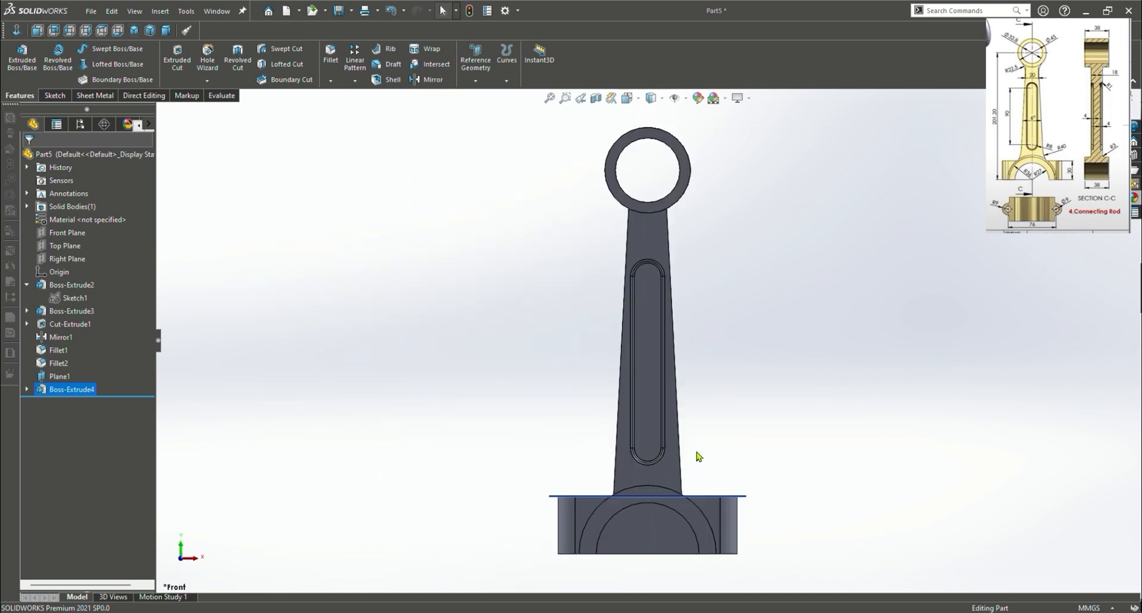
left_click(666, 537)
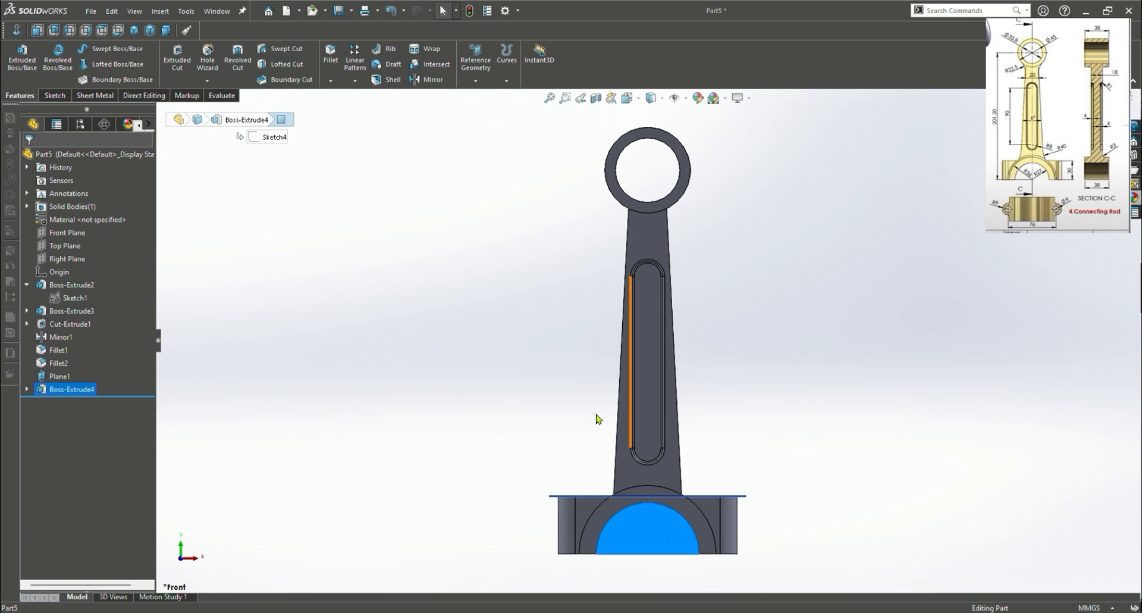
left_click(147, 96)
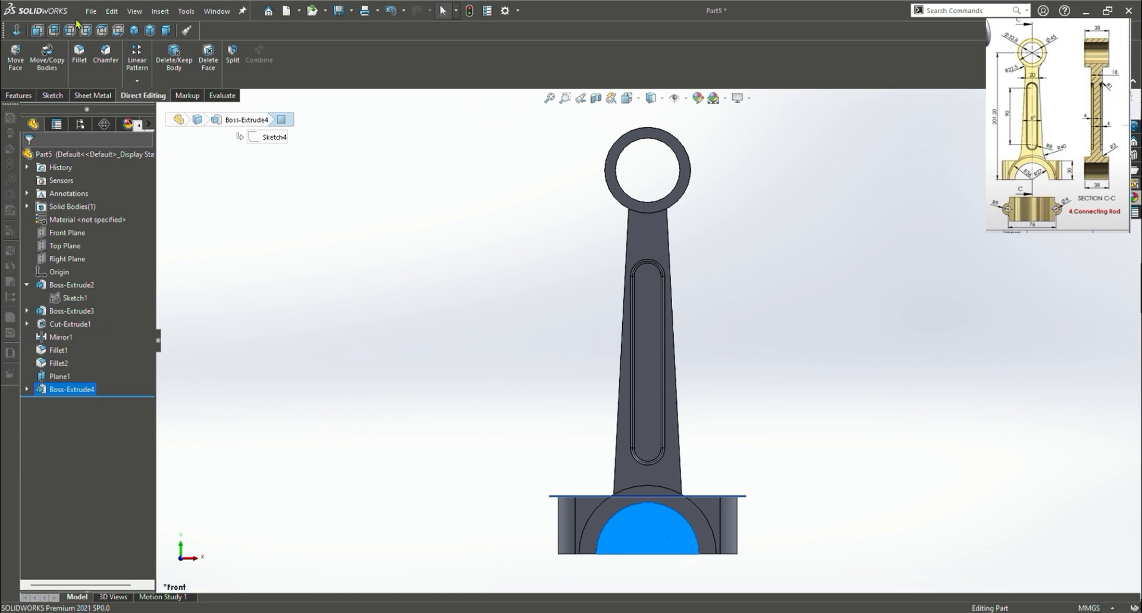
left_click(19, 95)
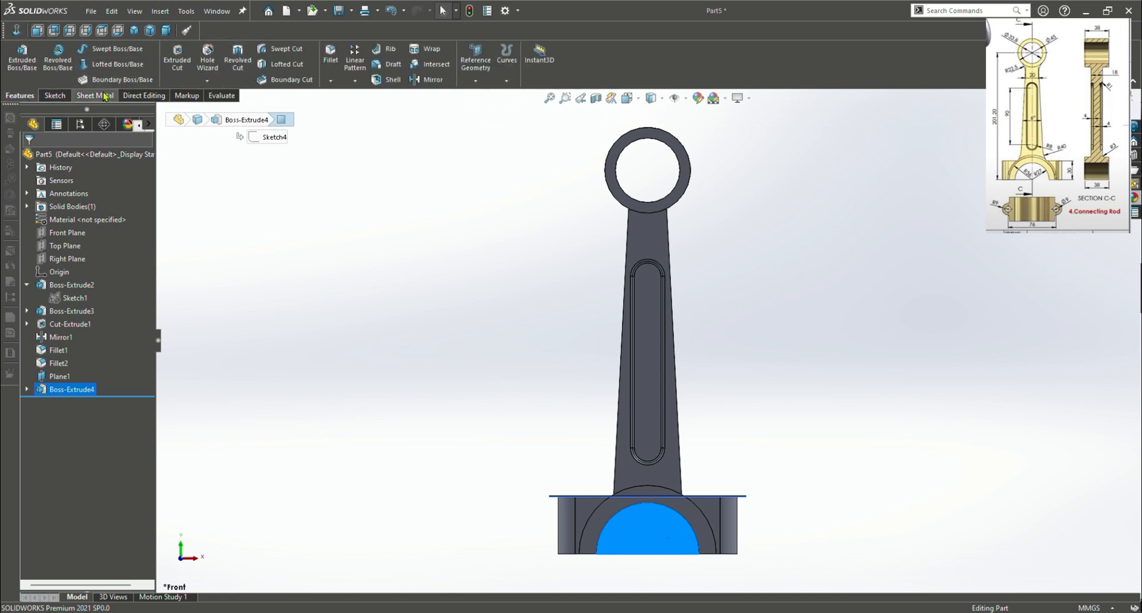
left_click(54, 95)
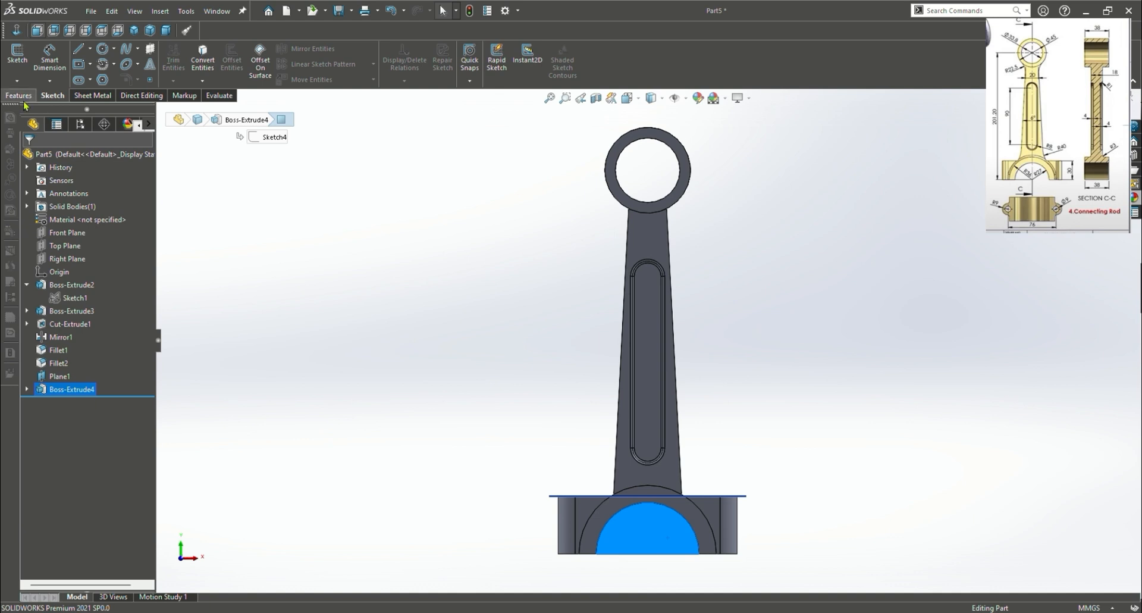
left_click(18, 56)
Convert the boundary edges of the semicircular face into sketch entities
middle_click_drag(479, 497, 502, 433)
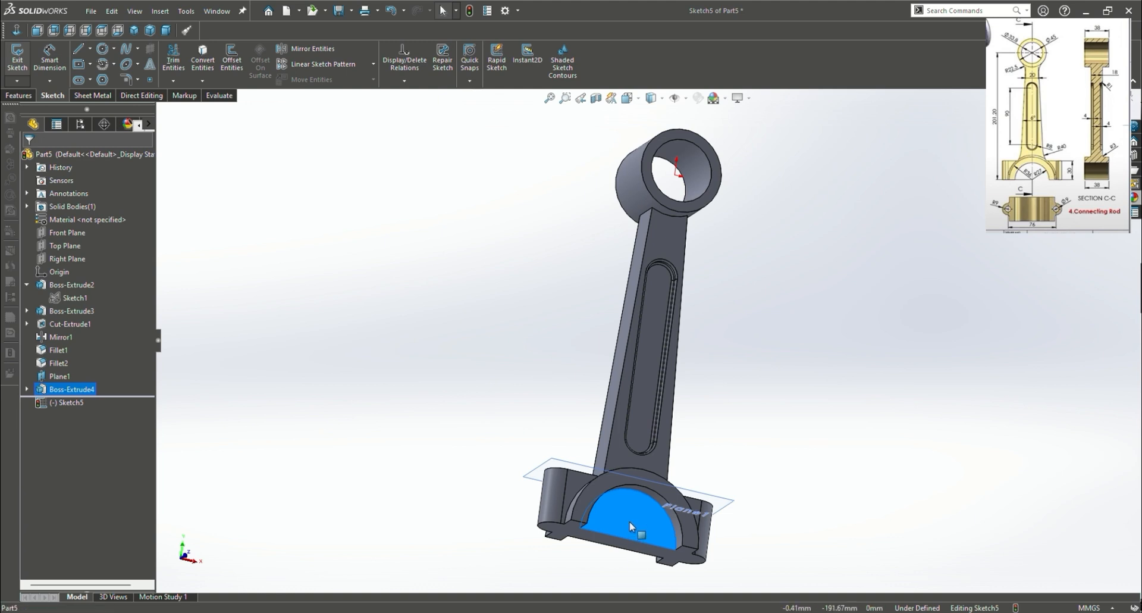
left_click(18, 95)
left_click(55, 95)
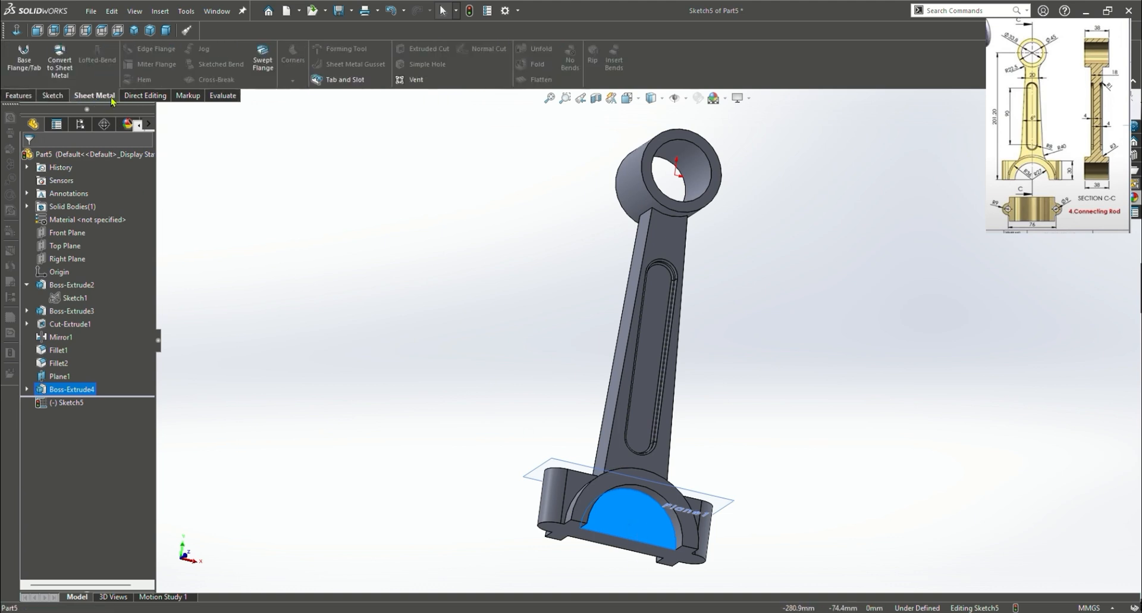
left_click(202, 59)
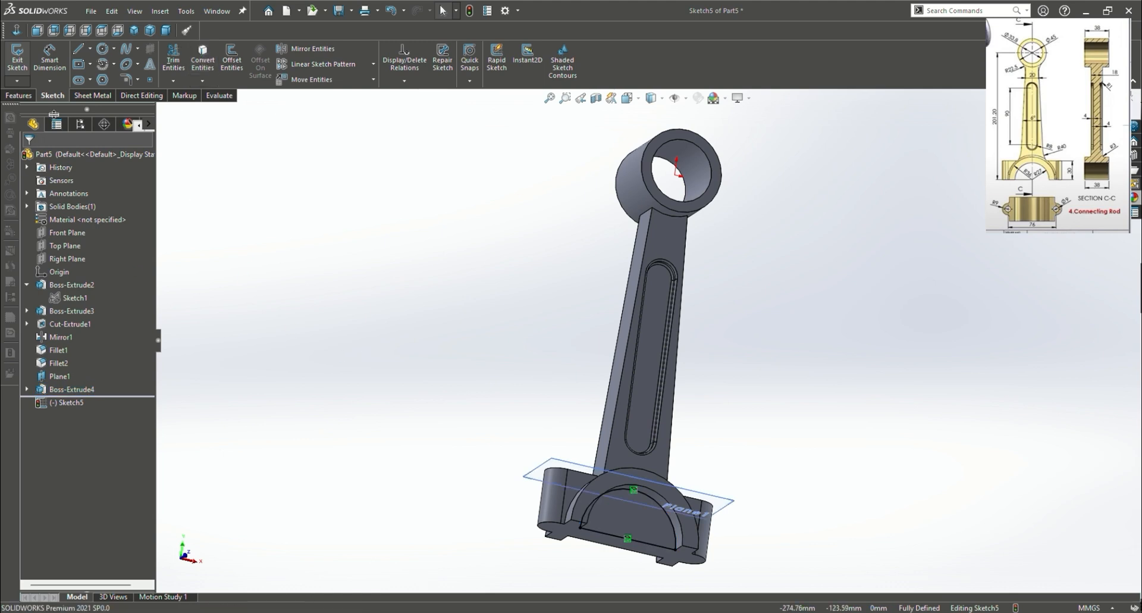
Cut the converted semicircular profile Through All to clear the material from the big-end bore
left_click(18, 96)
left_click(188, 72)
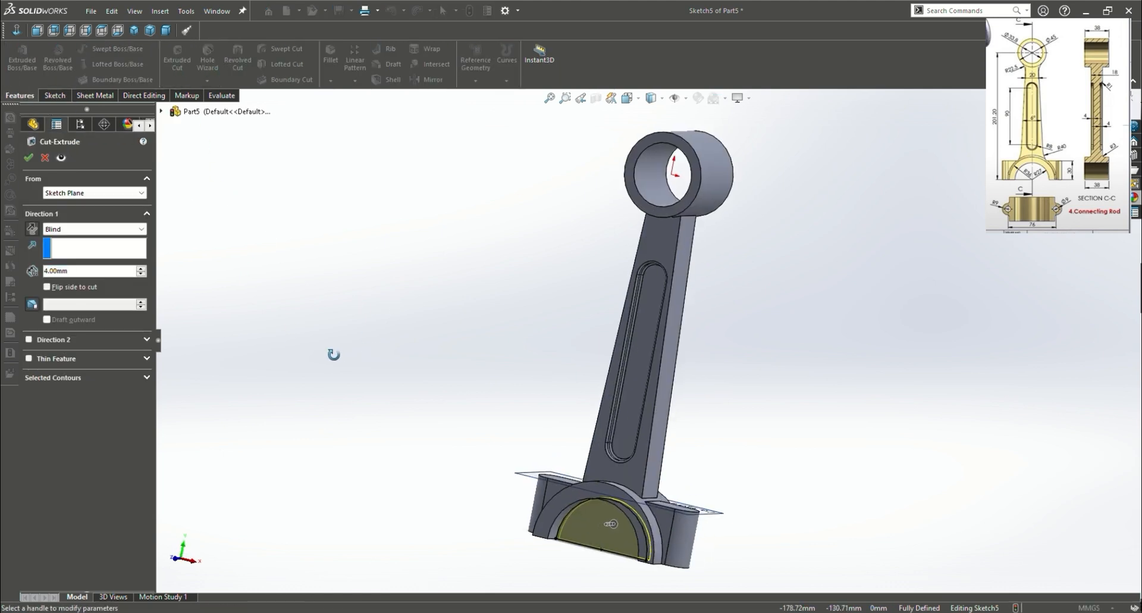
left_click(94, 252)
middle_click_drag(551, 384, 697, 440)
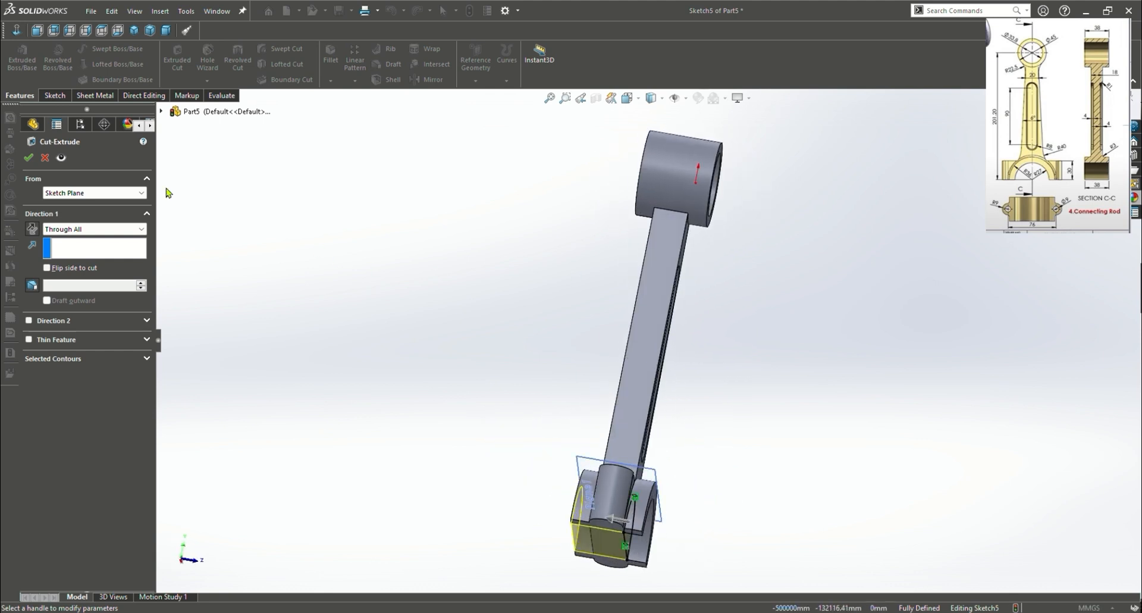
left_click(29, 157)
middle_click_drag(797, 346, 905, 436)
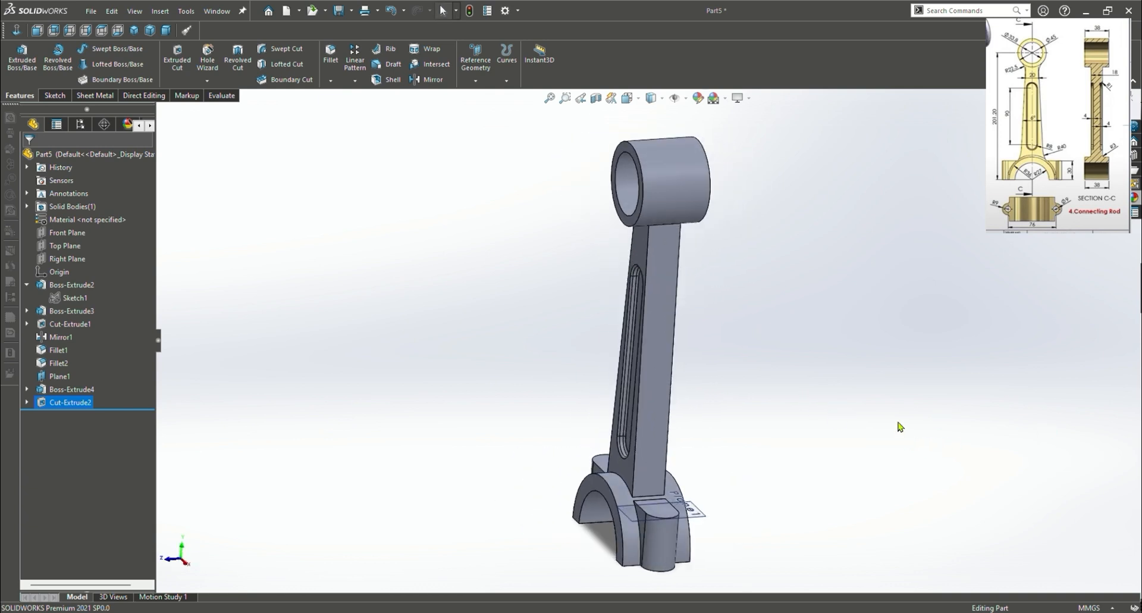
Hide the offset reference plane and show the rod in isometric view
left_click(752, 454)
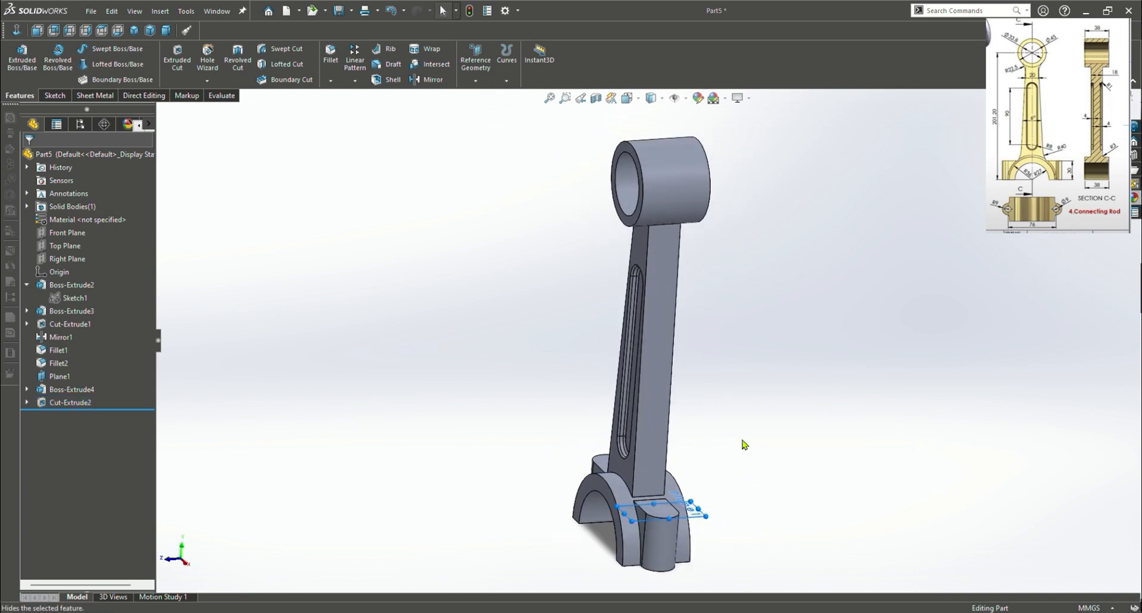
middle_click_drag(360, 466, 404, 584)
key("ctrl+7")
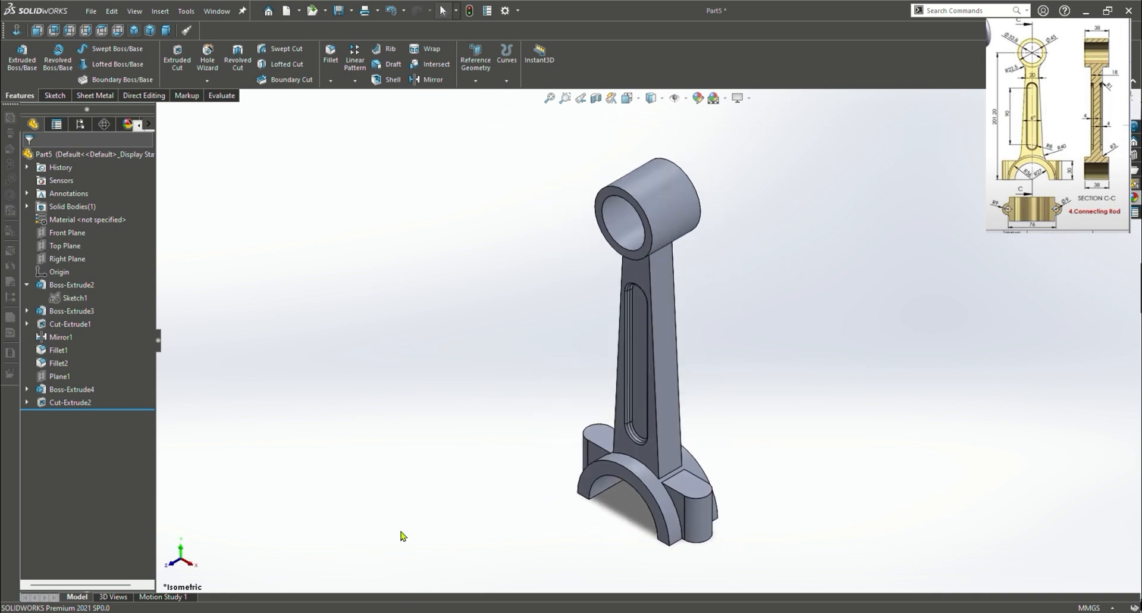
Start a sketch on the flat upper face of one bolt lug, viewed normal to it
left_click(684, 485)
right_click(683, 482)
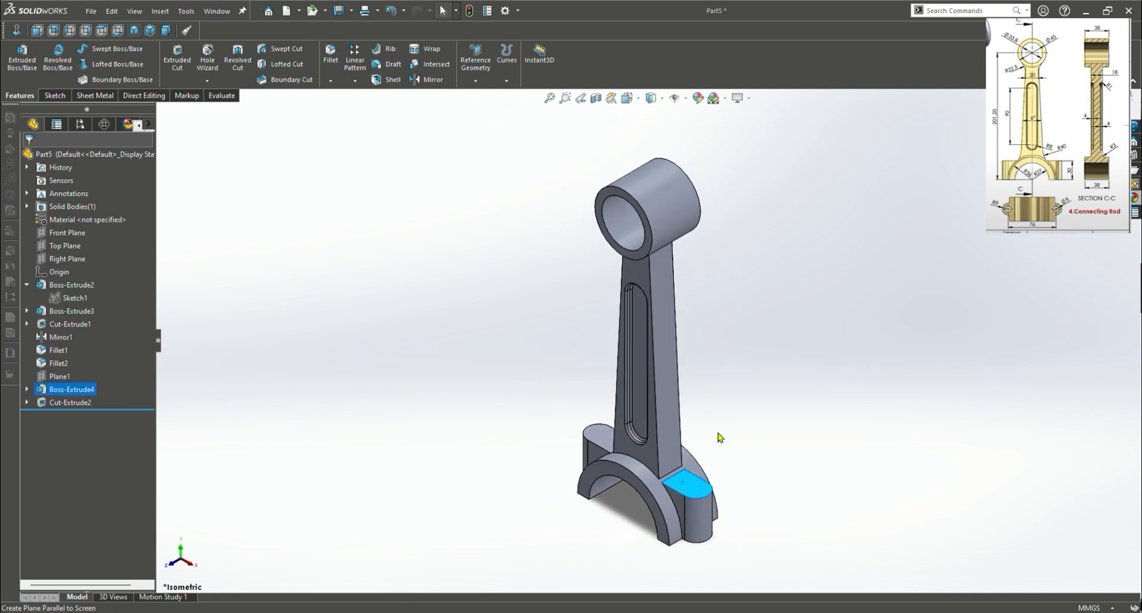
left_click(713, 338)
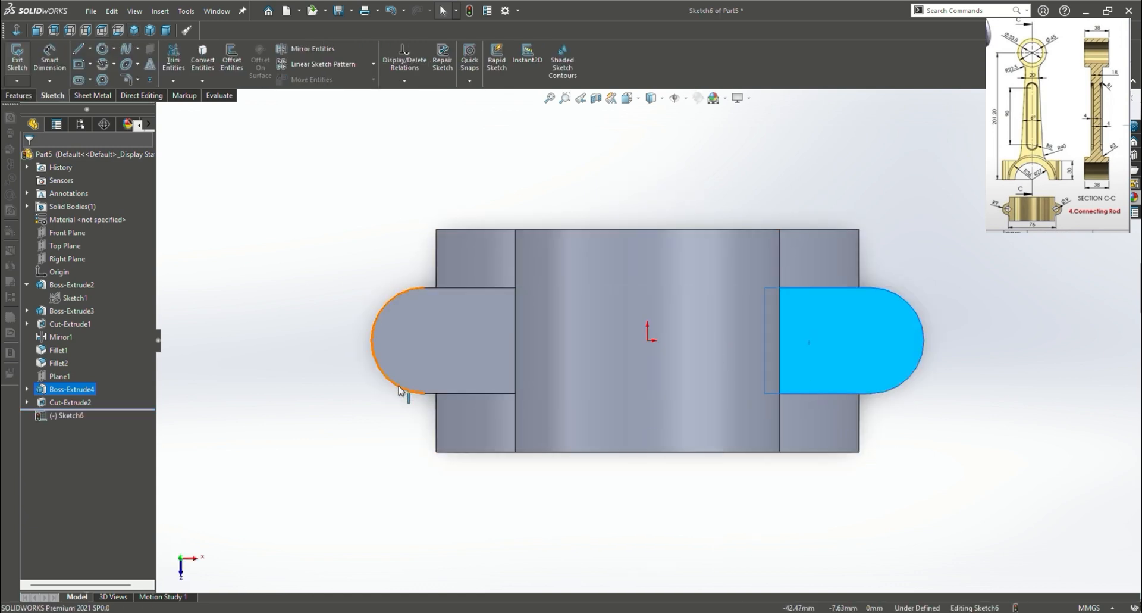
key("Escape")
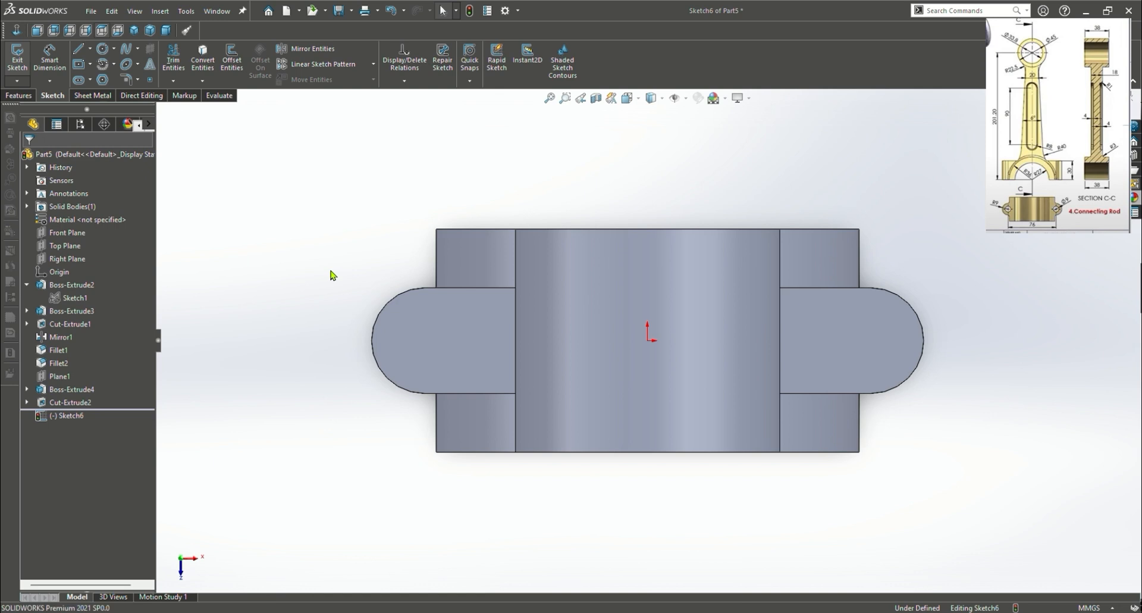
left_click(102, 49)
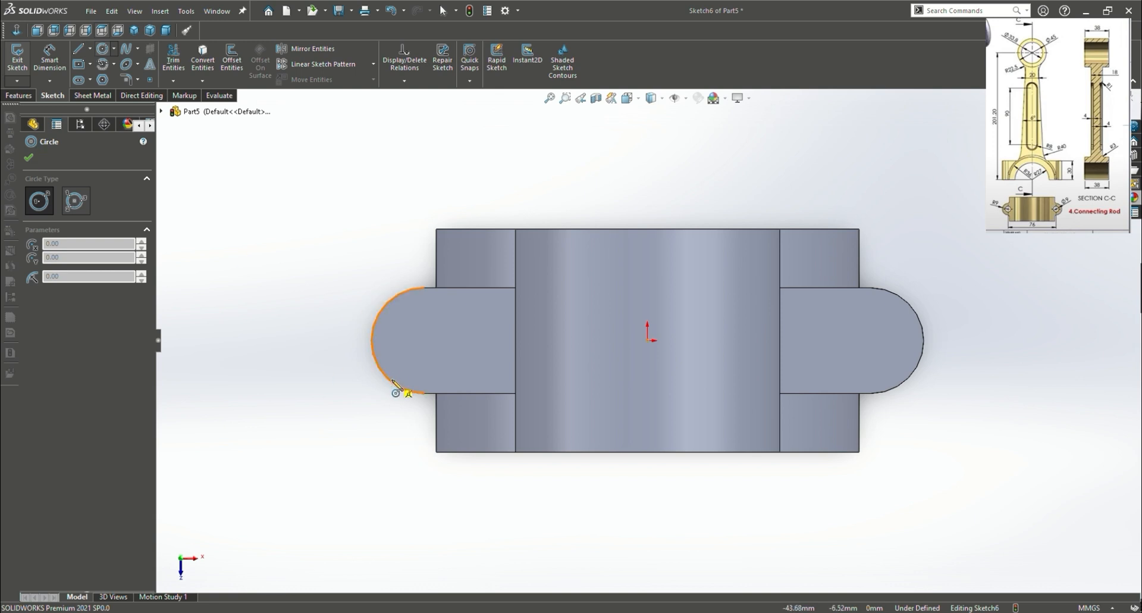
left_click(389, 380)
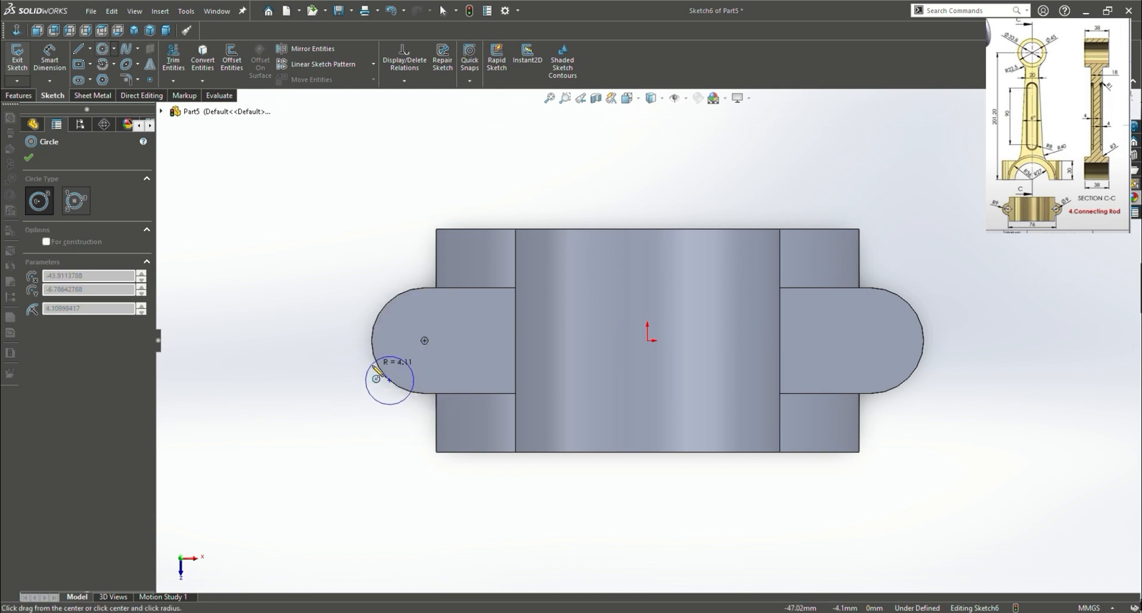
left_click(297, 278)
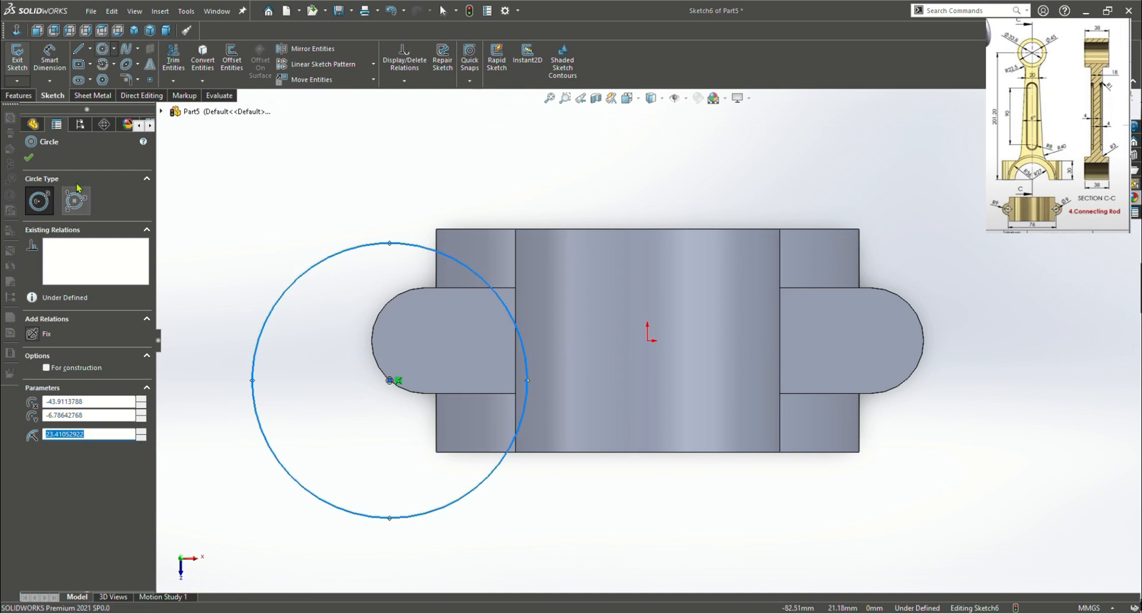
key("Escape")
key("ctrl+z")
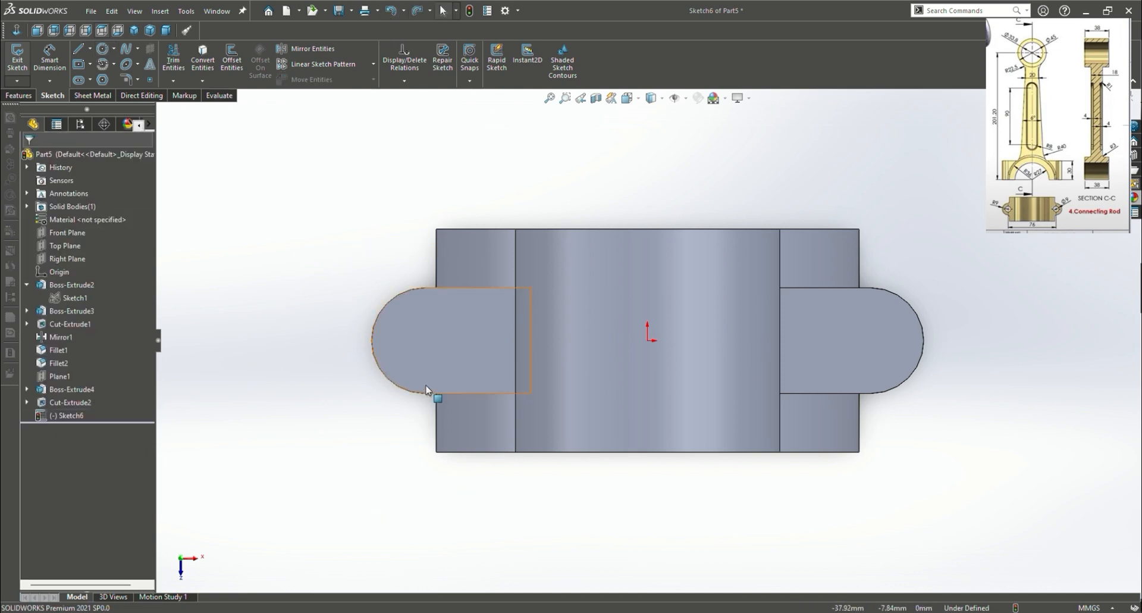
Draw a bolt-hole circle of about 4.5 mm radius at each lug's arc centre, concentric with the rounded ends
left_click(429, 342)
left_click(102, 49)
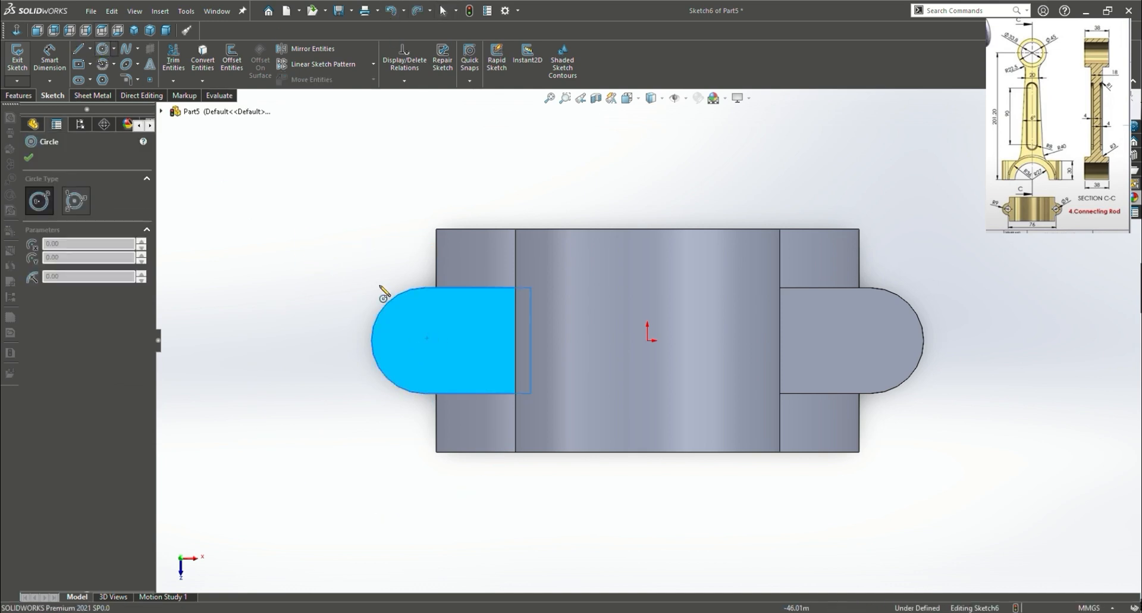
left_click(424, 339)
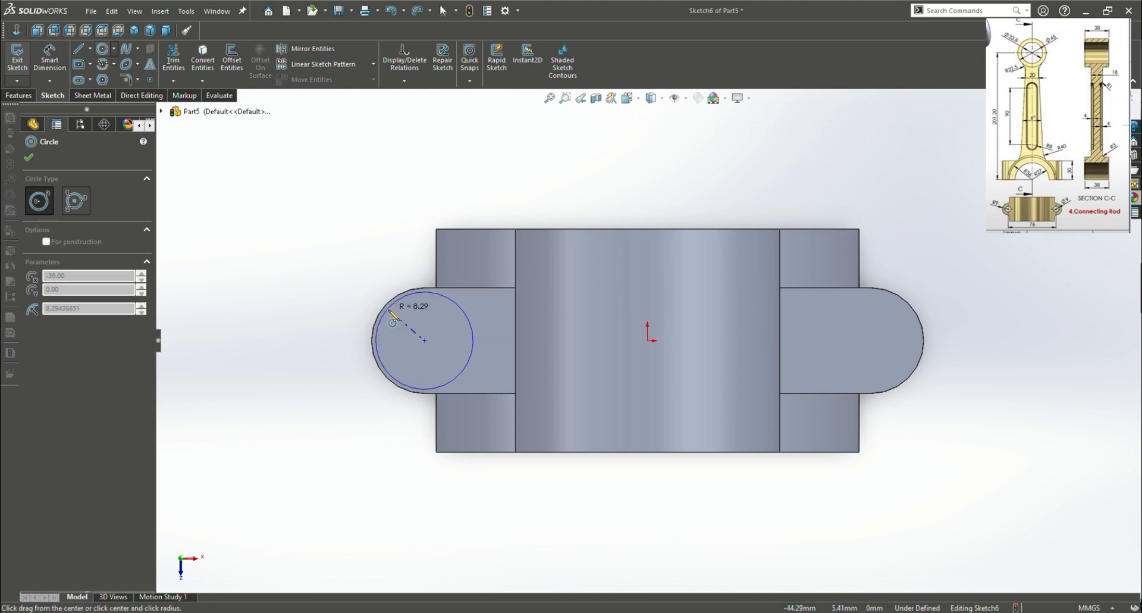
left_click(407, 325)
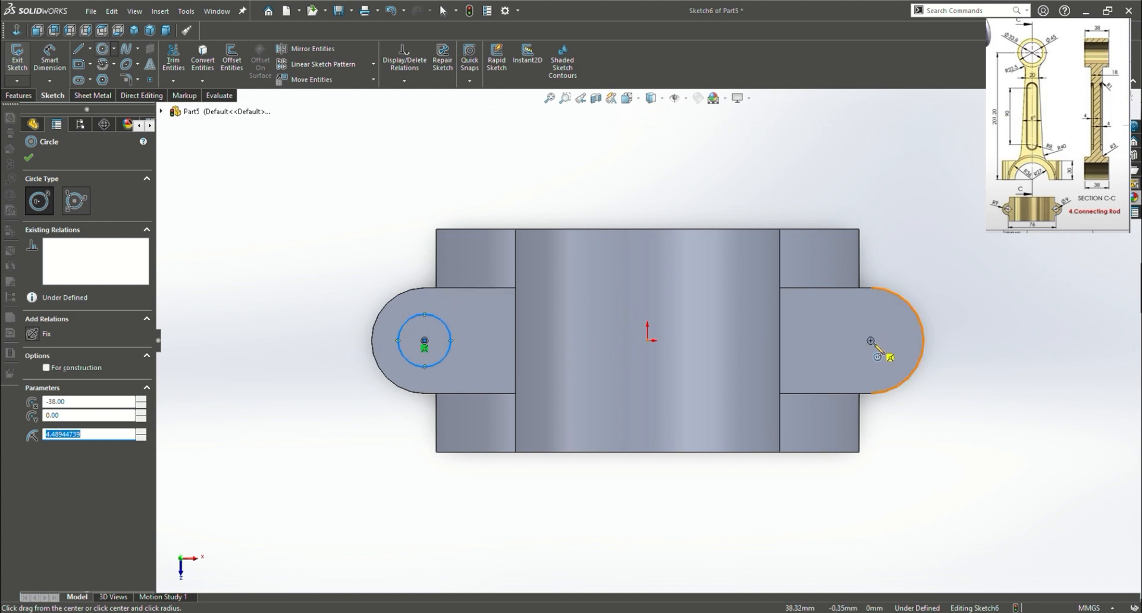
left_click(870, 340)
left_click(895, 336)
left_click(54, 56)
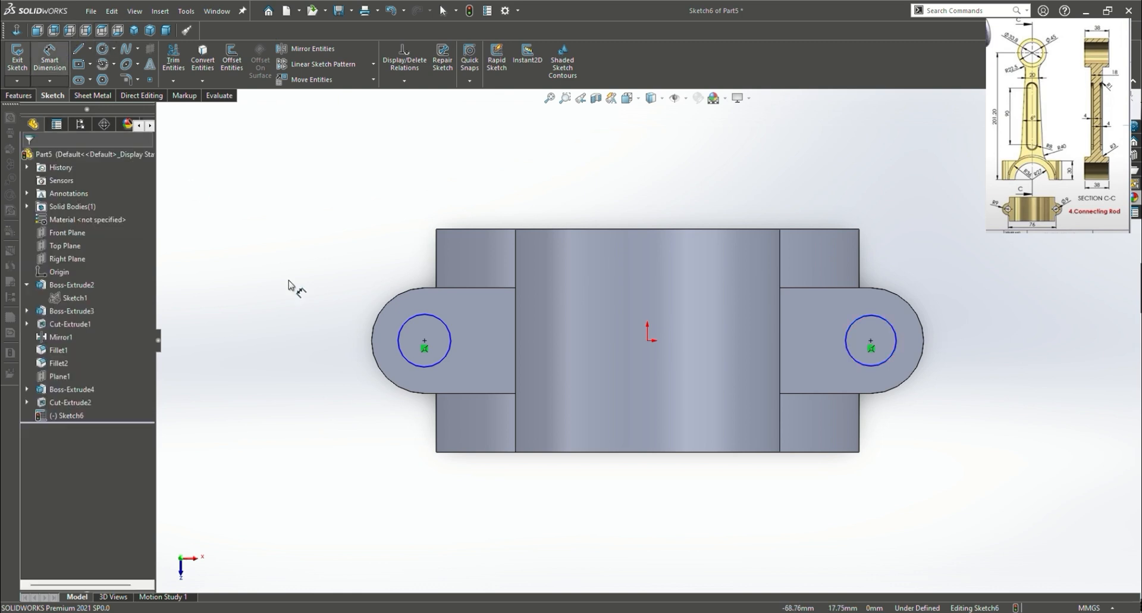
Dimension both bolt-hole circles on the lugs to a diameter of 9 mm
left_click(427, 314)
left_click(433, 163)
type("97889479mm")
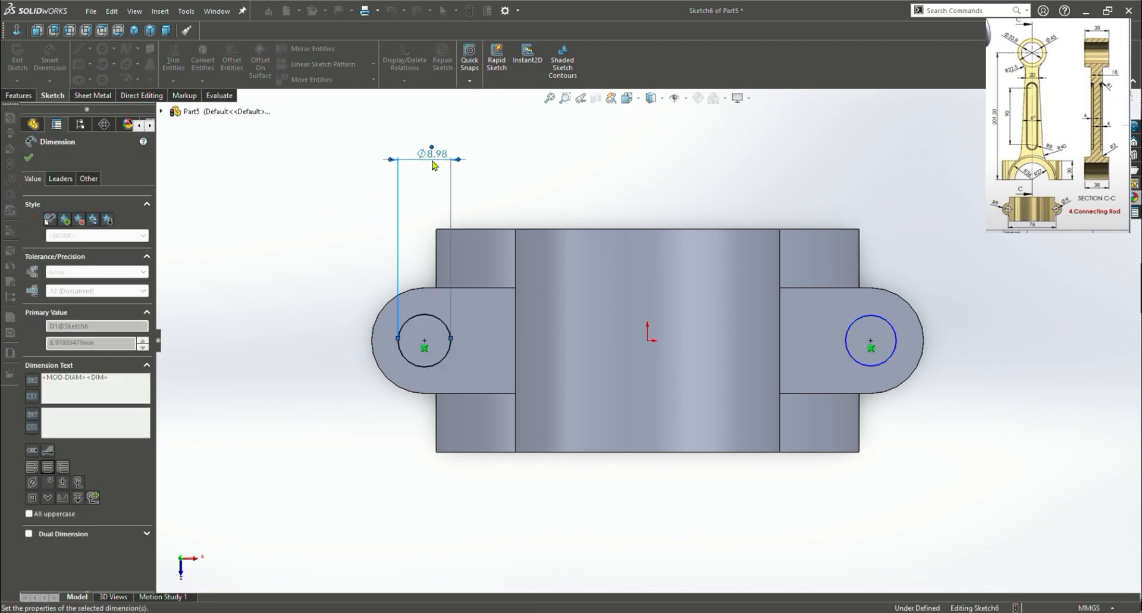
key("Return")
left_click(877, 316)
left_click(869, 173)
type("9")
key("Return")
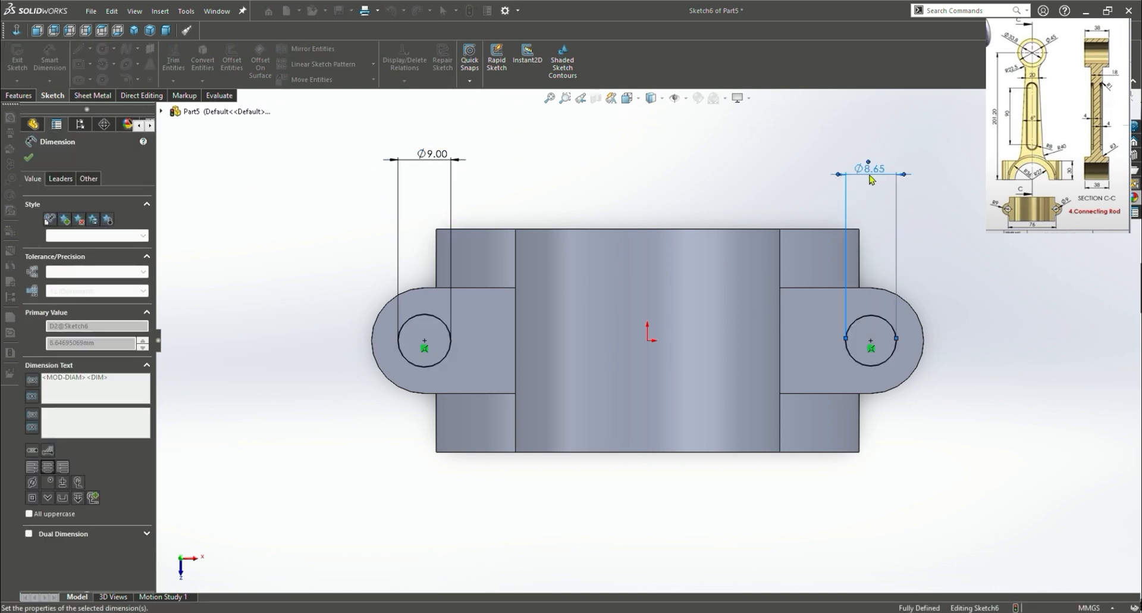
Cut the two bolt-hole circles Through All to form the holes in the lugs
left_click(18, 96)
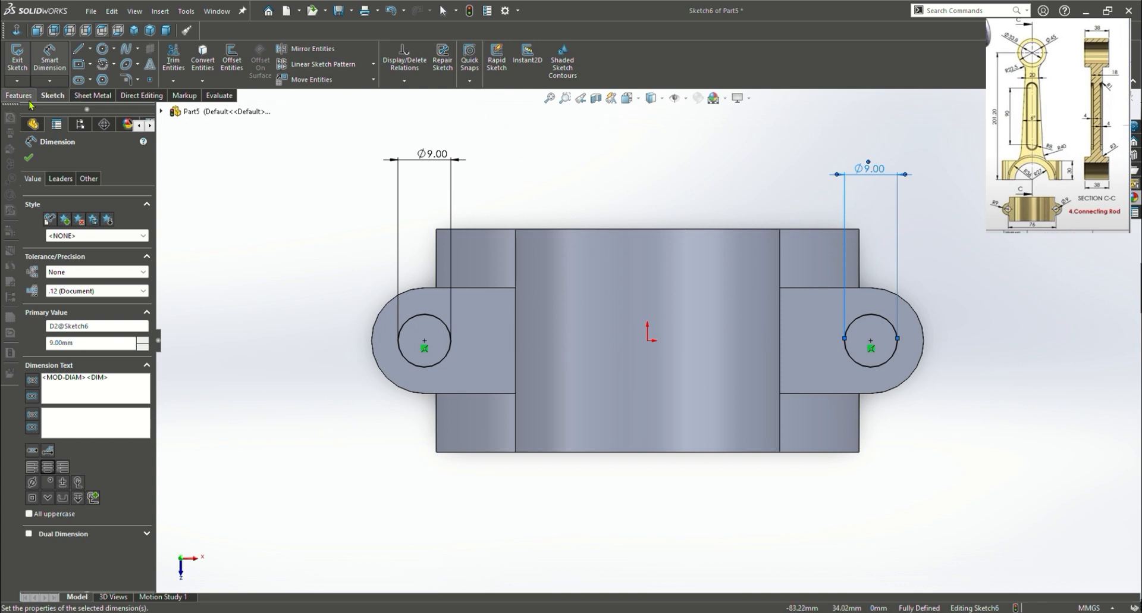
left_click(177, 57)
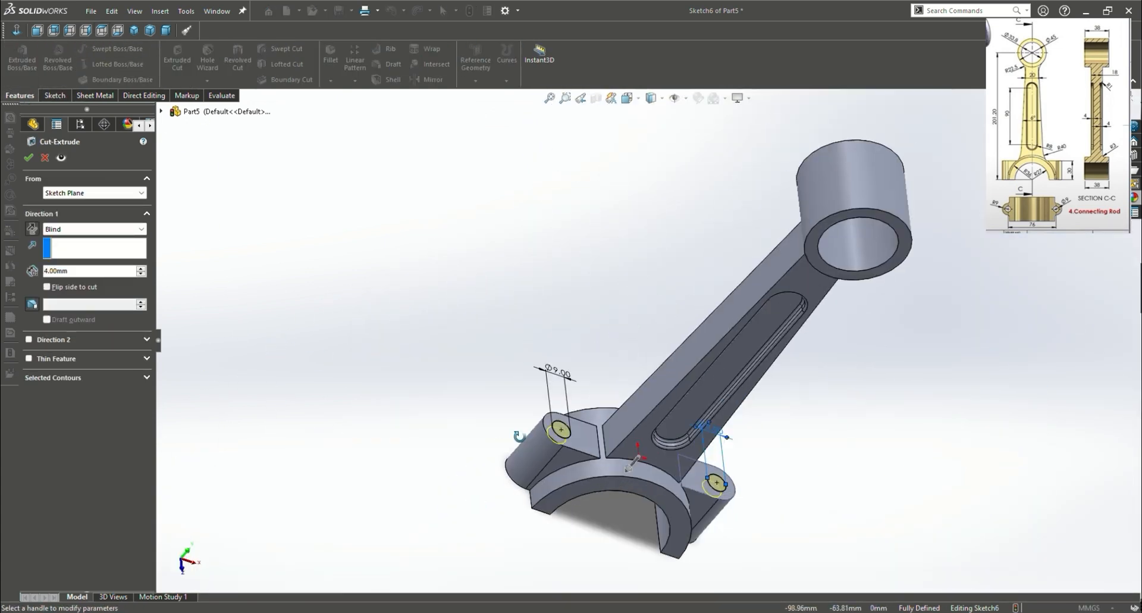
left_click(102, 232)
left_click(66, 246)
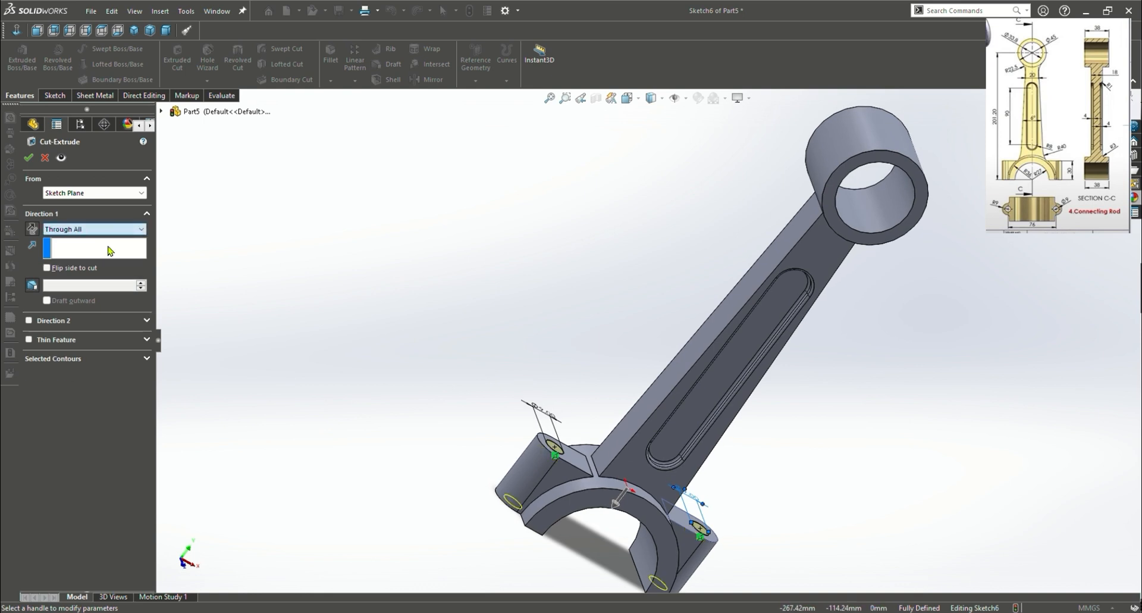
left_click(28, 157)
middle_click_drag(497, 301, 487, 339)
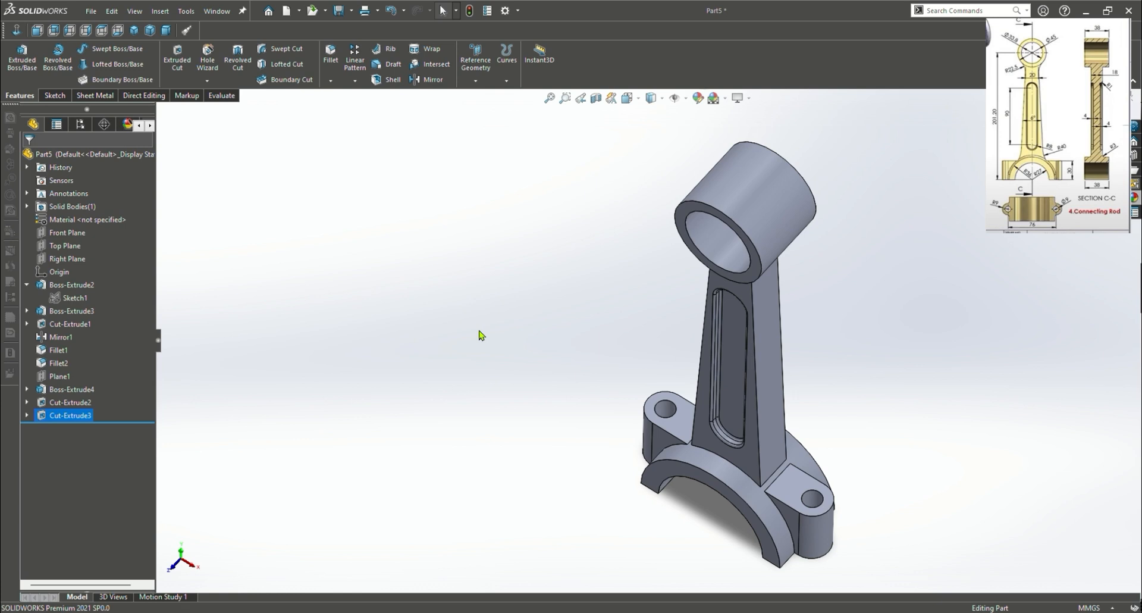
left_click(331, 70)
scroll(841, 454, "down", 5)
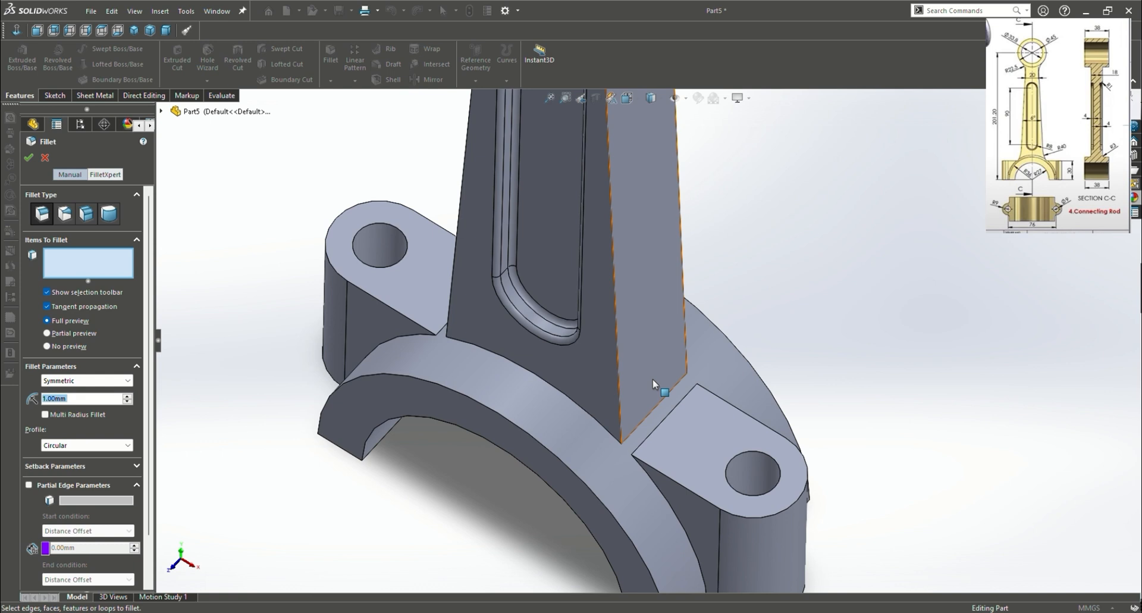
key("Escape")
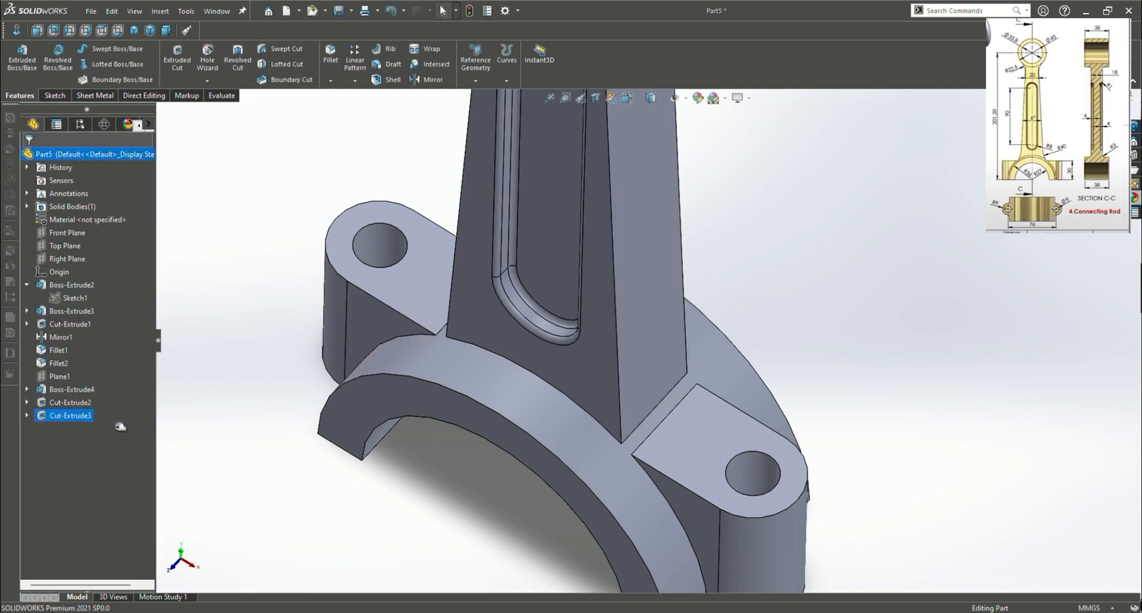
Roll the model back to just before Plane1 and select the two side edges where the shank meets the big end for a fillet
left_click_drag(120, 427, 126, 377)
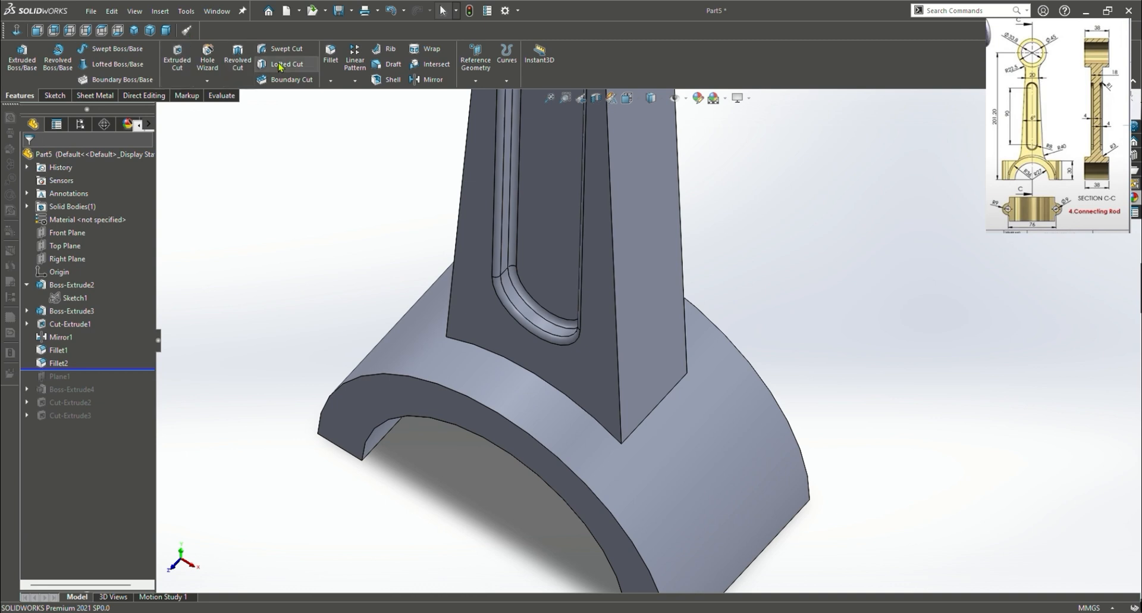
left_click(331, 56)
left_click(665, 403)
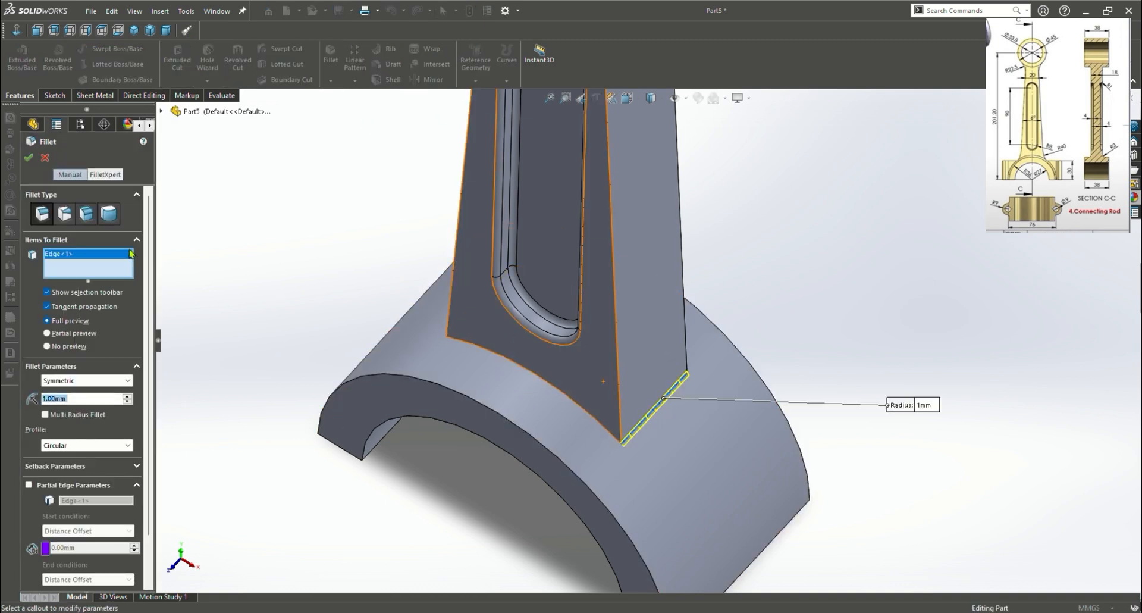
middle_click_drag(207, 273, 298, 368)
scroll(256, 319, "up", 2)
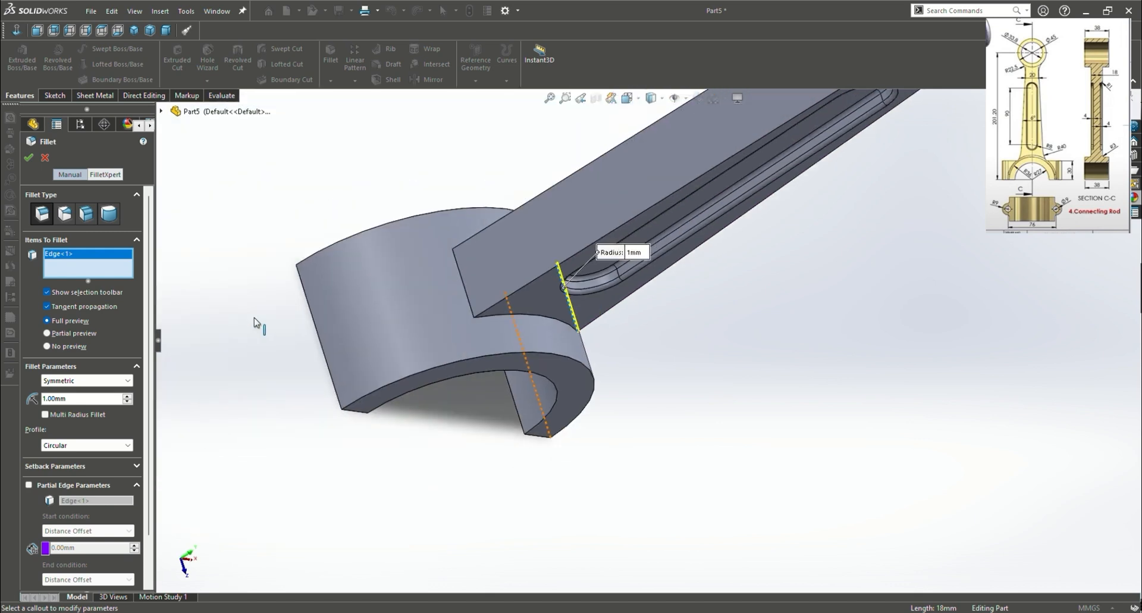
left_click(463, 283)
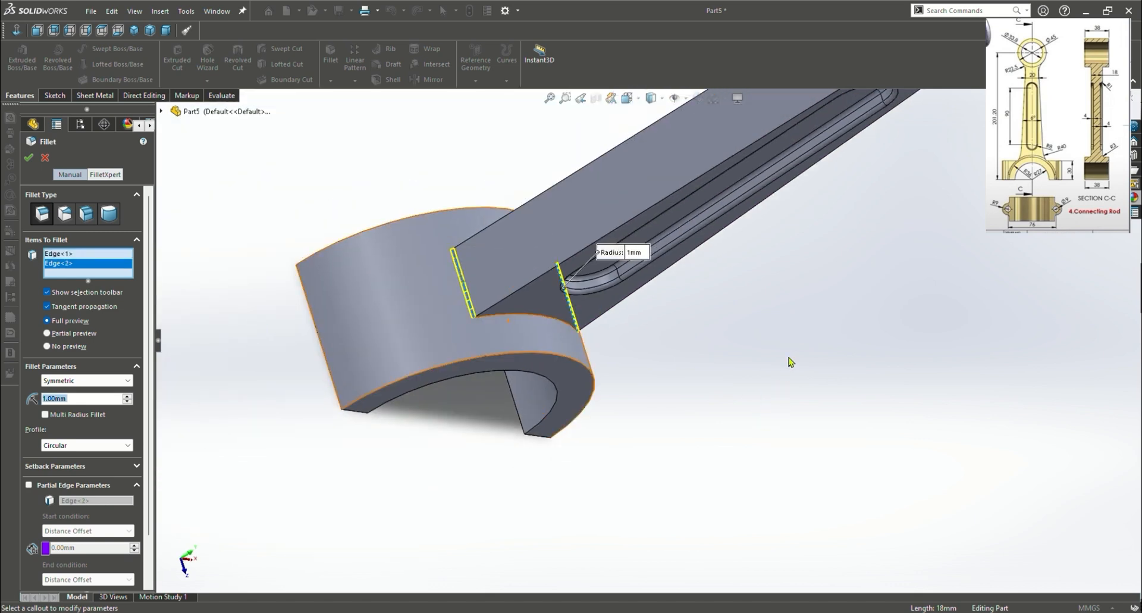
Add the two shank edges at the small end and fillet all four edges with a 22.5 mm radius
scroll(790, 360, "up", 2)
scroll(791, 215, "up", 2)
scroll(793, 218, "down", 4)
middle_click_drag(706, 172, 564, 180)
scroll(776, 198, "down", 2)
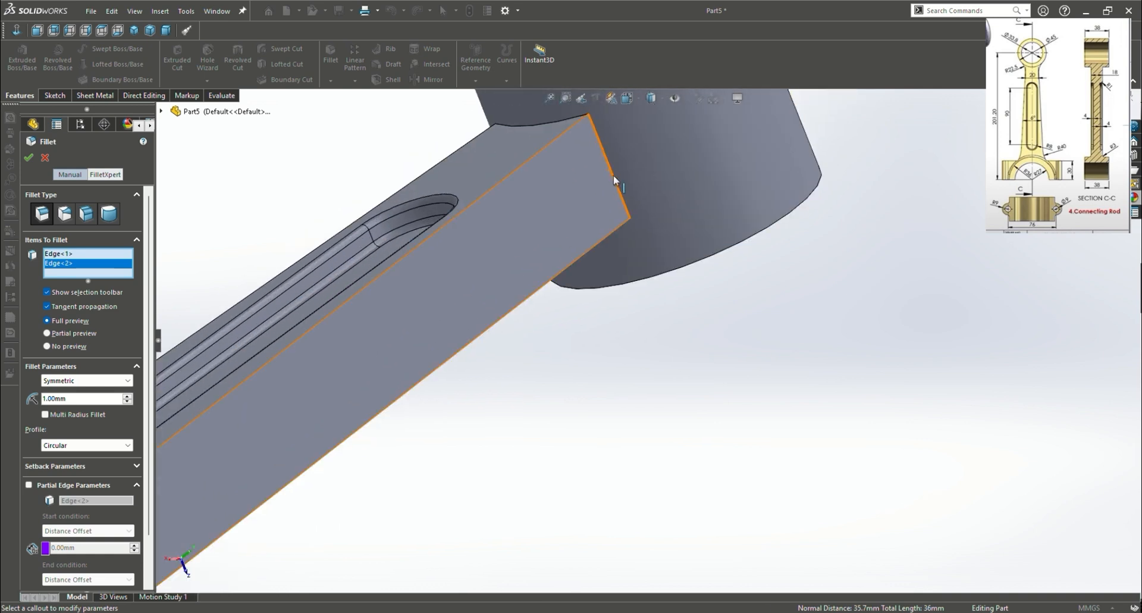
left_click(615, 181)
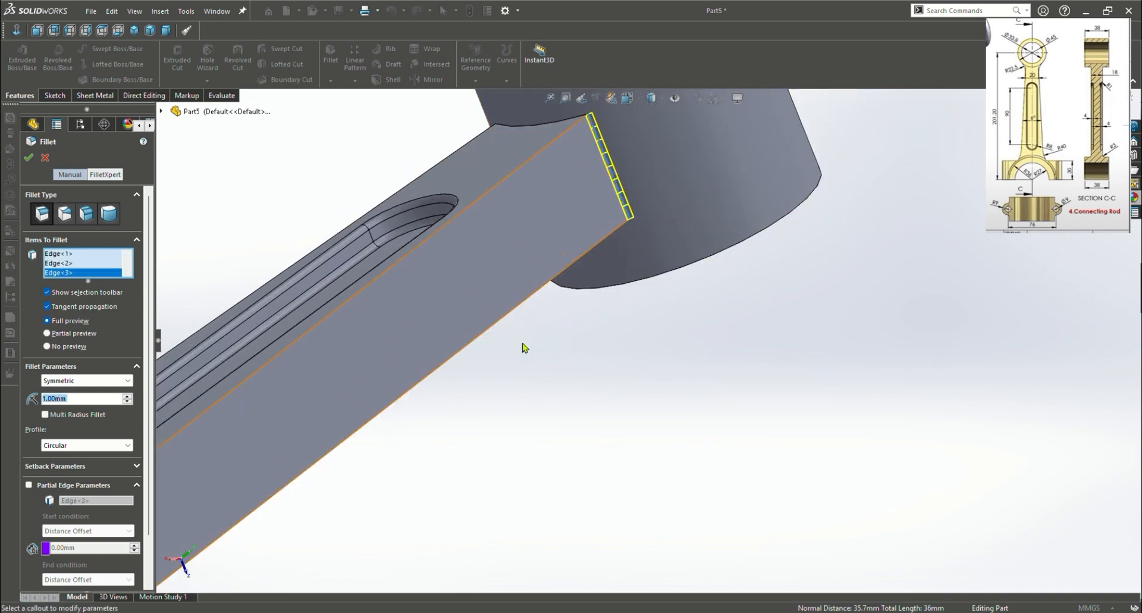
middle_click_drag(523, 347, 268, 160)
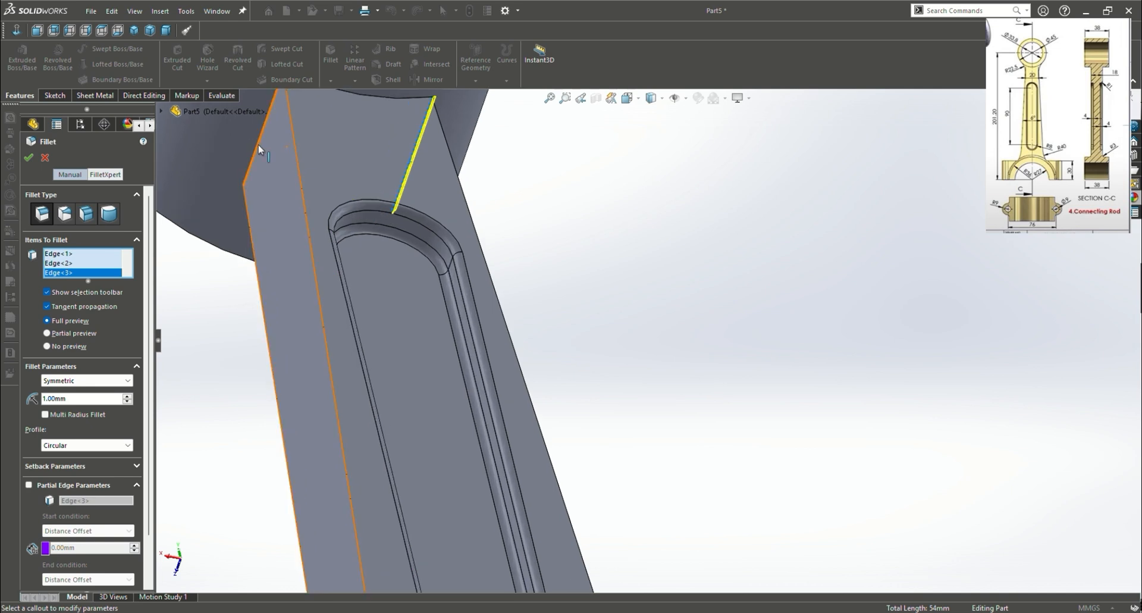
left_click(254, 150)
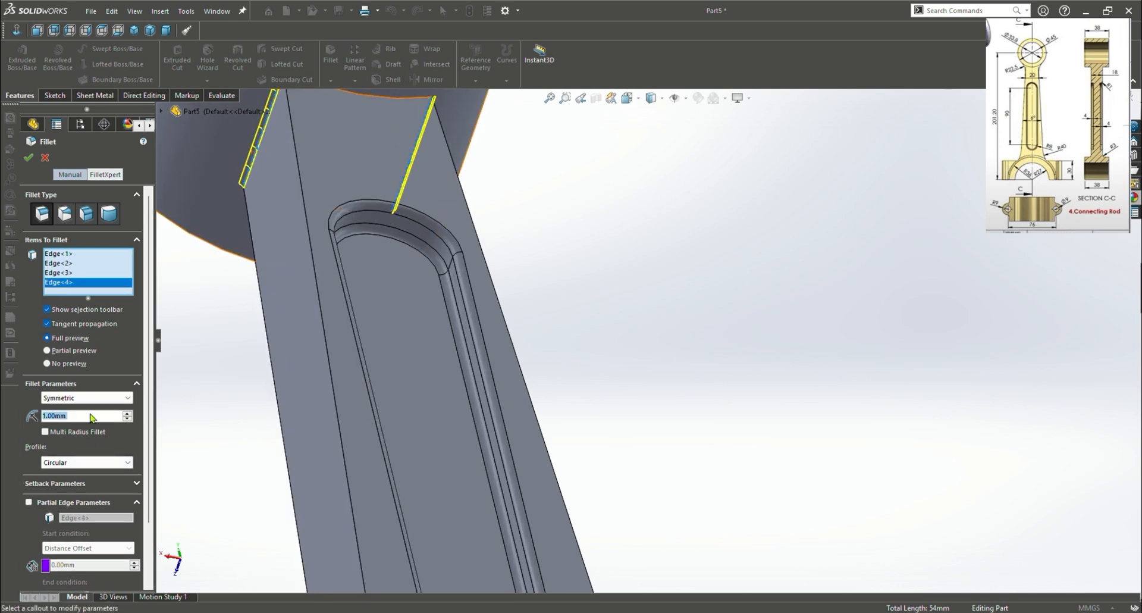
type("22.5")
key("Return")
scroll(726, 523, "down", 5)
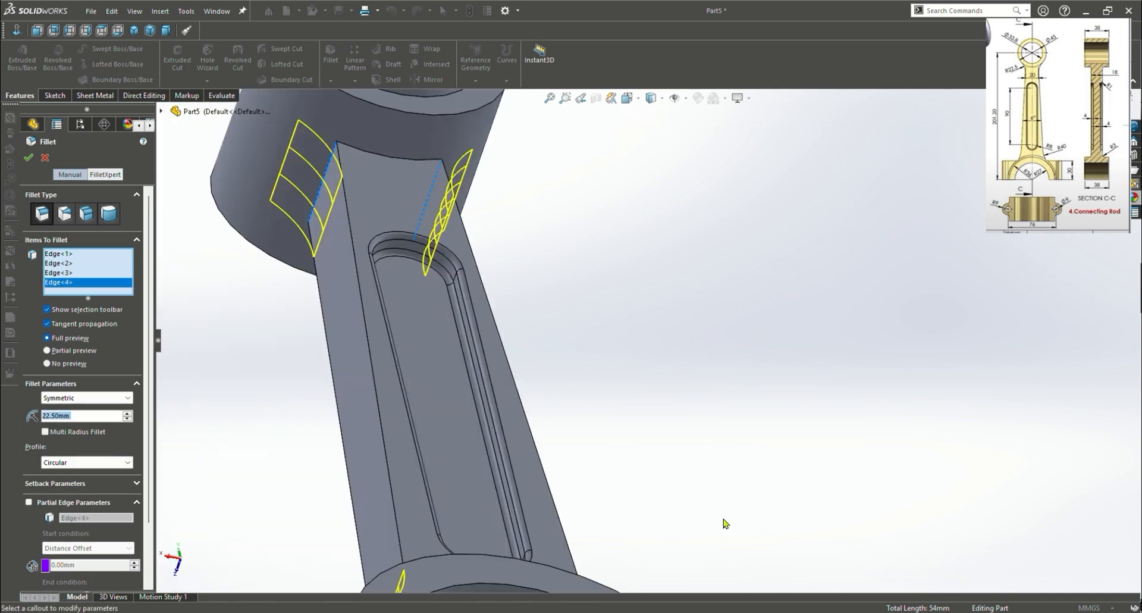
middle_click_drag(737, 293, 633, 439)
left_click(28, 158)
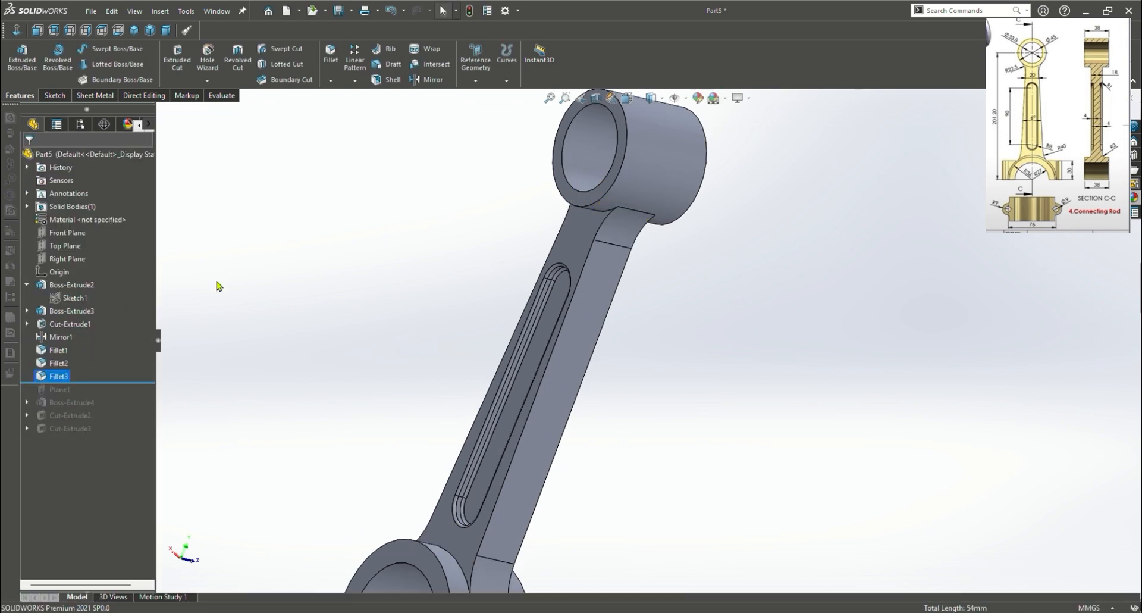
Roll the feature history forward past the last bolt-hole cut and show the whole rod in isometric view
left_click_drag(79, 384, 88, 433)
scroll(605, 540, "up", 2)
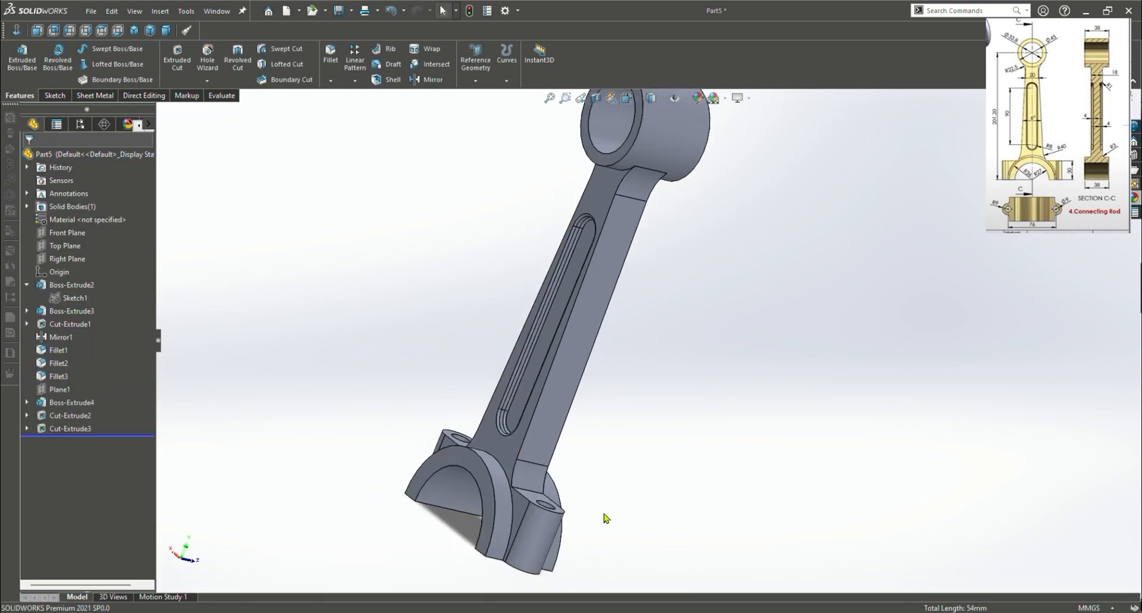
key("ctrl+7")
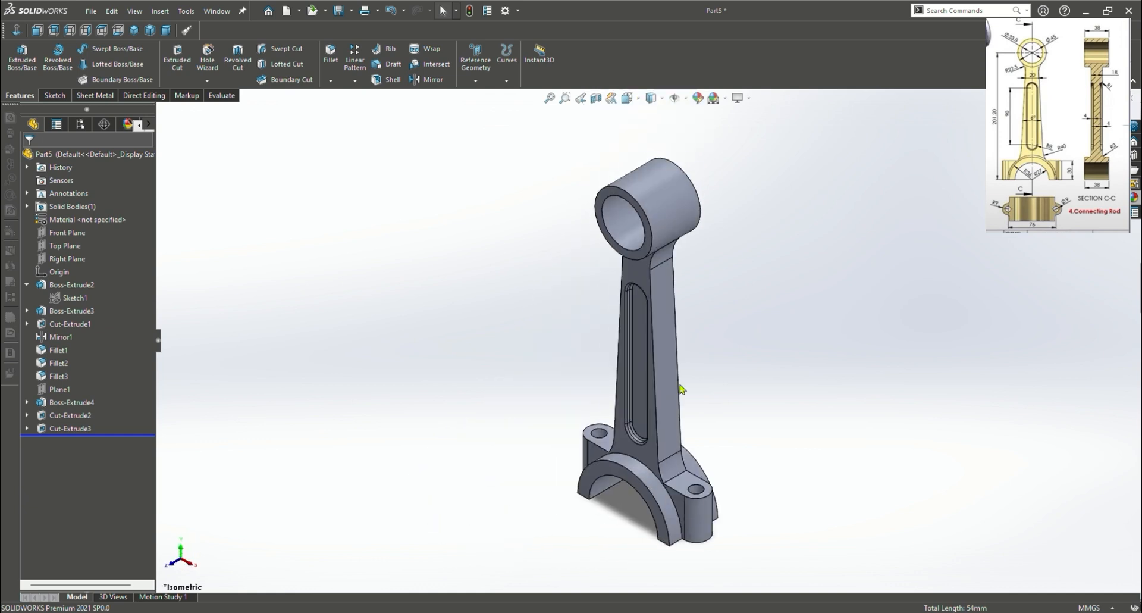
Fillet the two curved edges on either side of the big end's half ring with a 3 mm radius
left_click(330, 55)
scroll(627, 499, "down", 5)
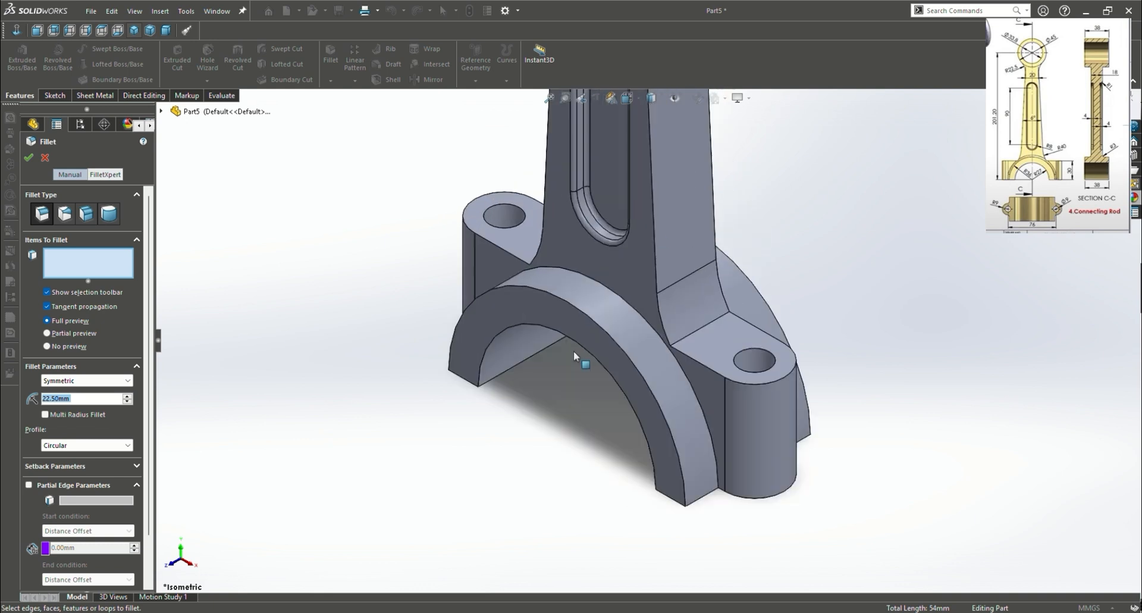
left_click(605, 286)
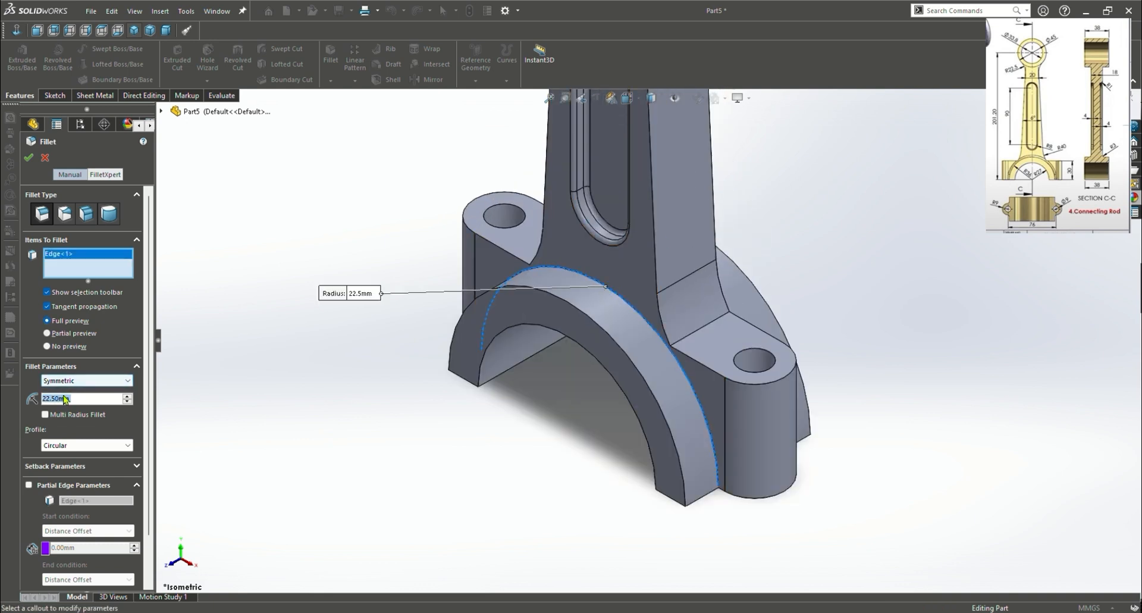
type("3")
key("Return")
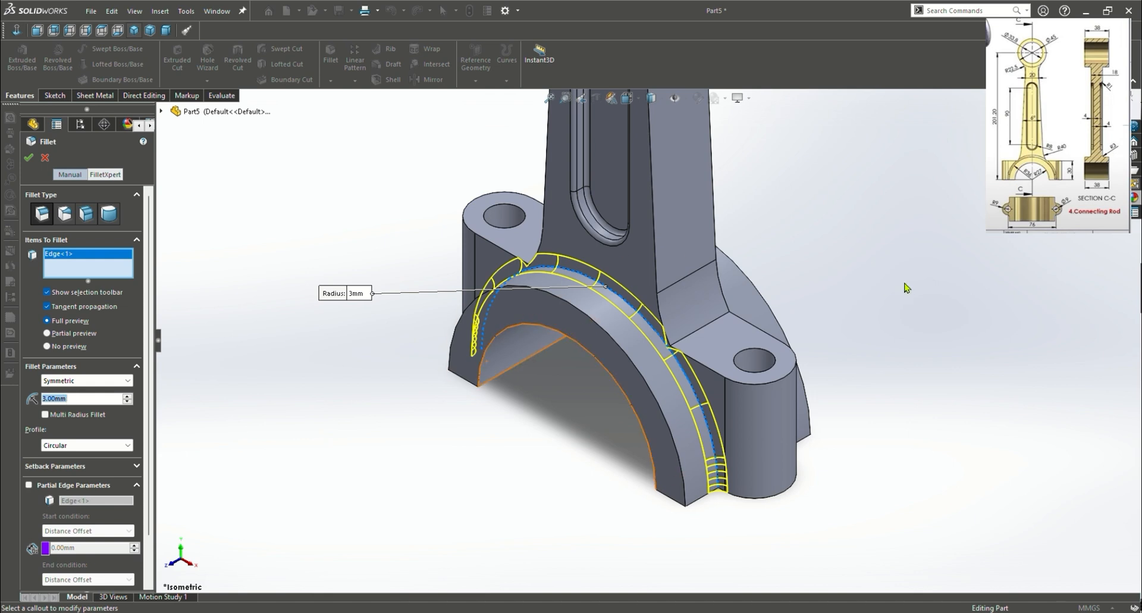
middle_click_drag(904, 288, 793, 349)
left_click(860, 246)
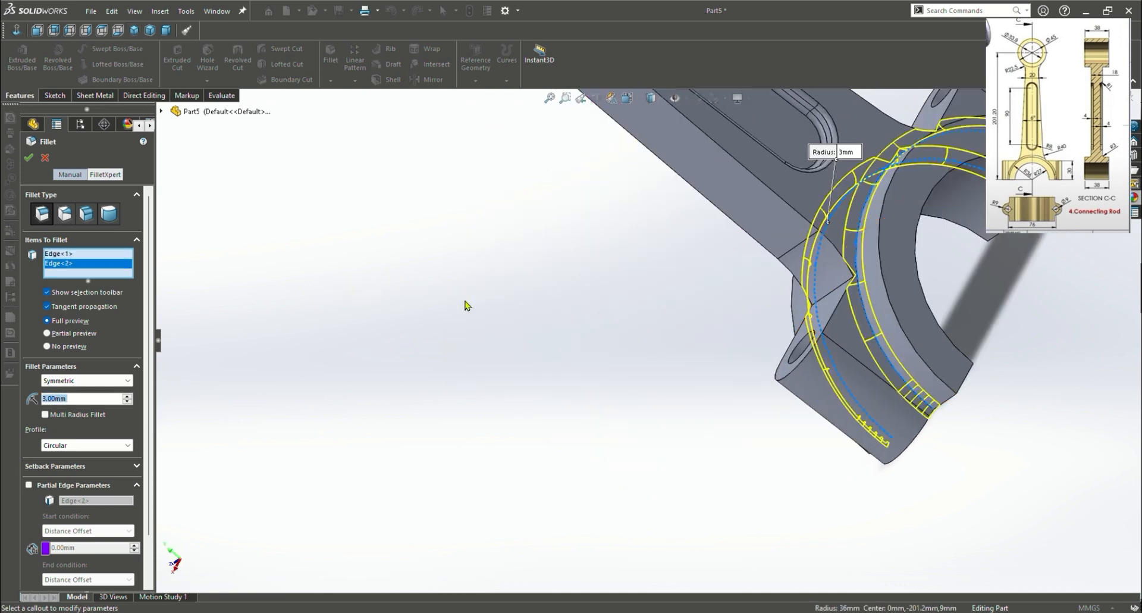
middle_click_drag(466, 303, 614, 200)
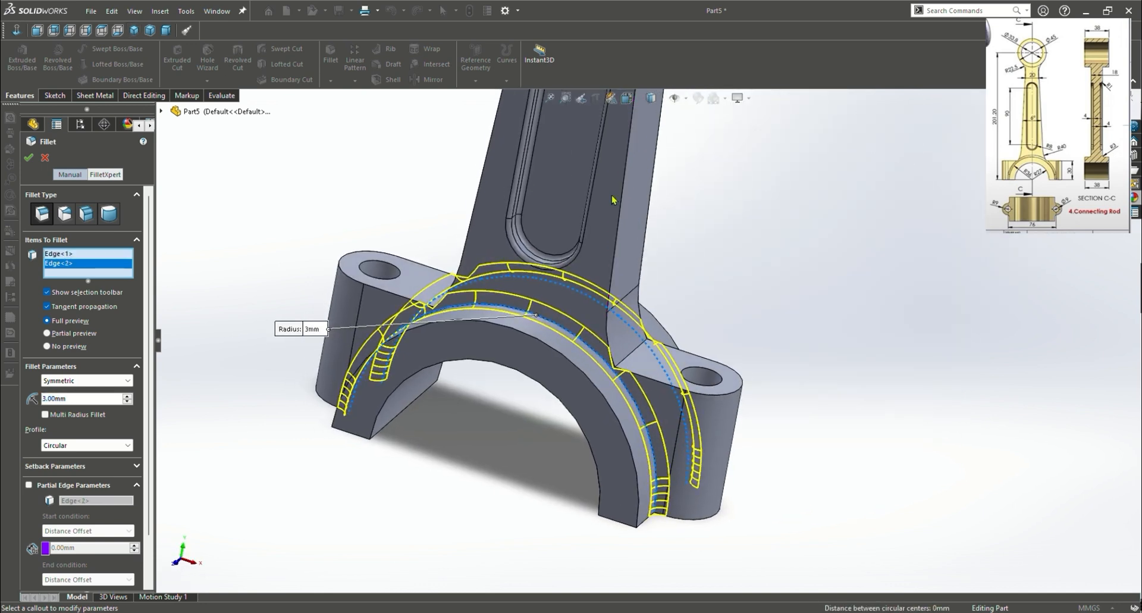
key("Return")
middle_click_drag(808, 358, 850, 278)
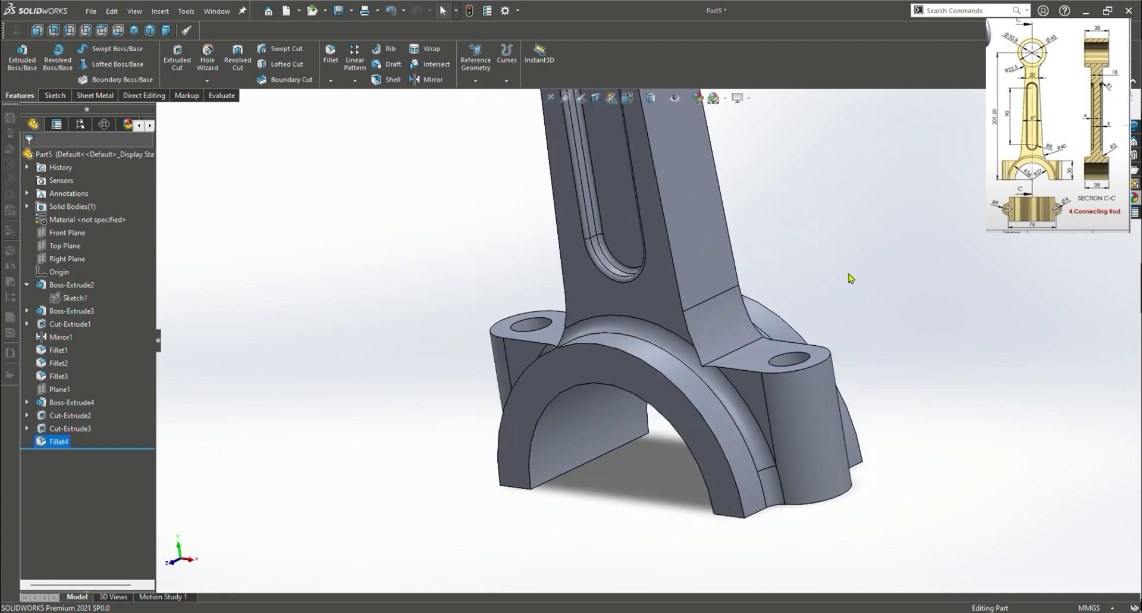
Apply the burnished chrome appearance to the connecting rod
scroll(727, 229, "up", 5)
scroll(701, 191, "down", 2)
scroll(639, 166, "up", 3)
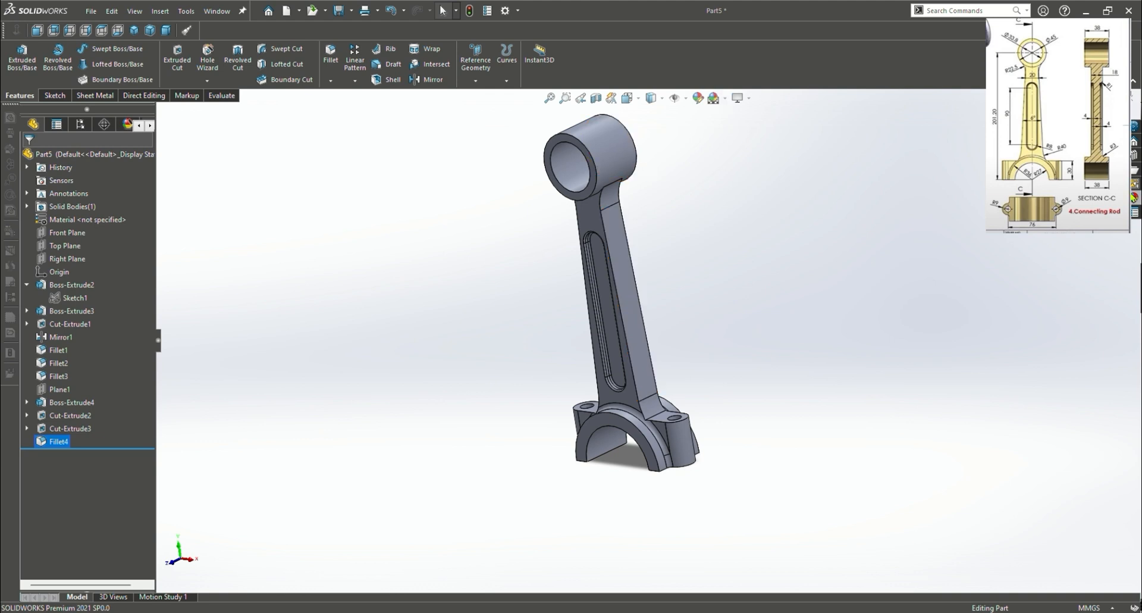
left_click(1135, 197)
scroll(1032, 393, "down", 2)
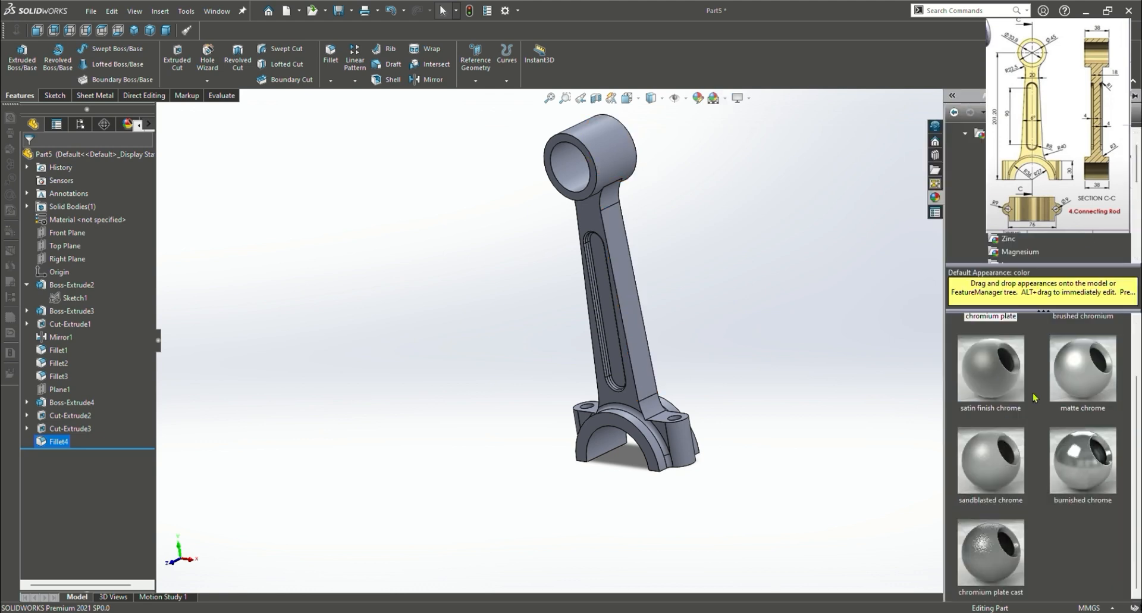
left_click_drag(1087, 478, 651, 340)
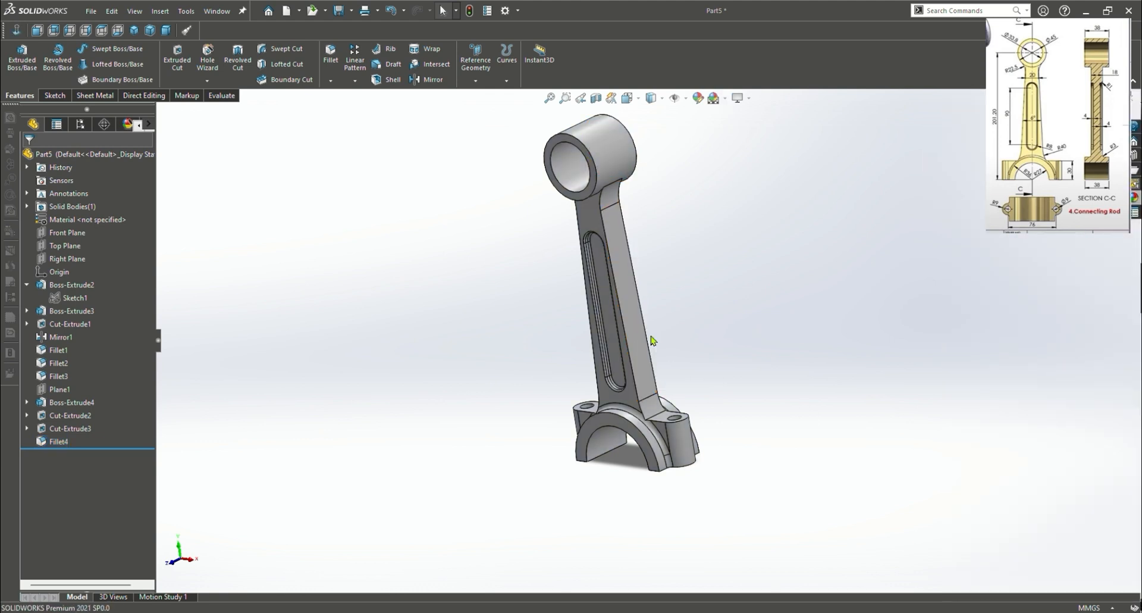
Apply a golden-brown metal appearance to the connecting rod and save the part from its isometric view
left_click(1134, 200)
scroll(1020, 190, "down", 3)
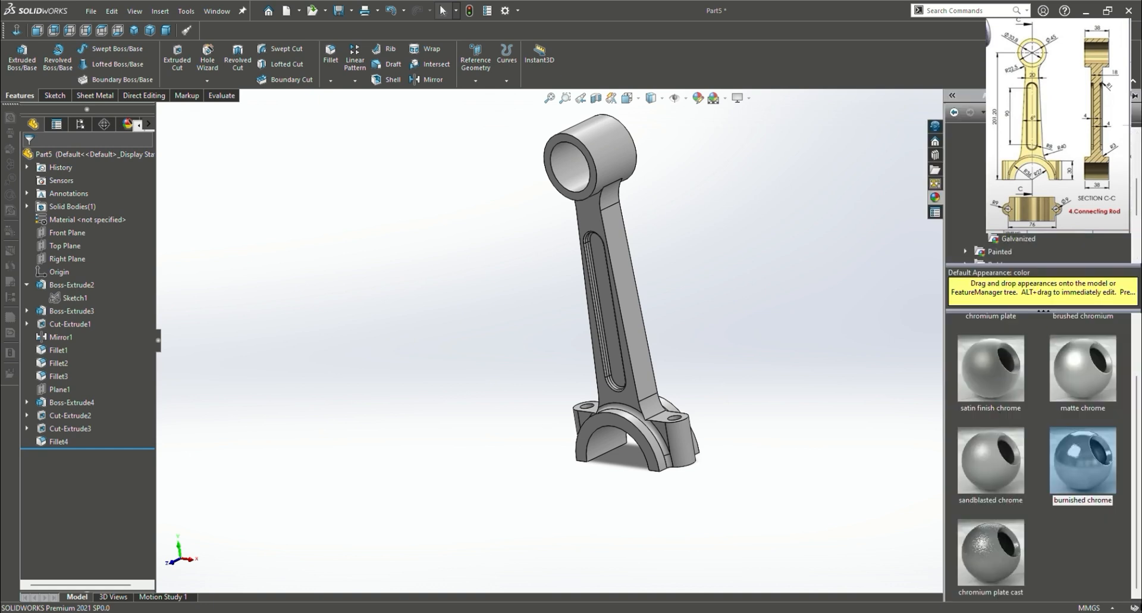
left_click(1009, 187)
left_click_drag(983, 355, 662, 382)
middle_click_drag(415, 318, 434, 291)
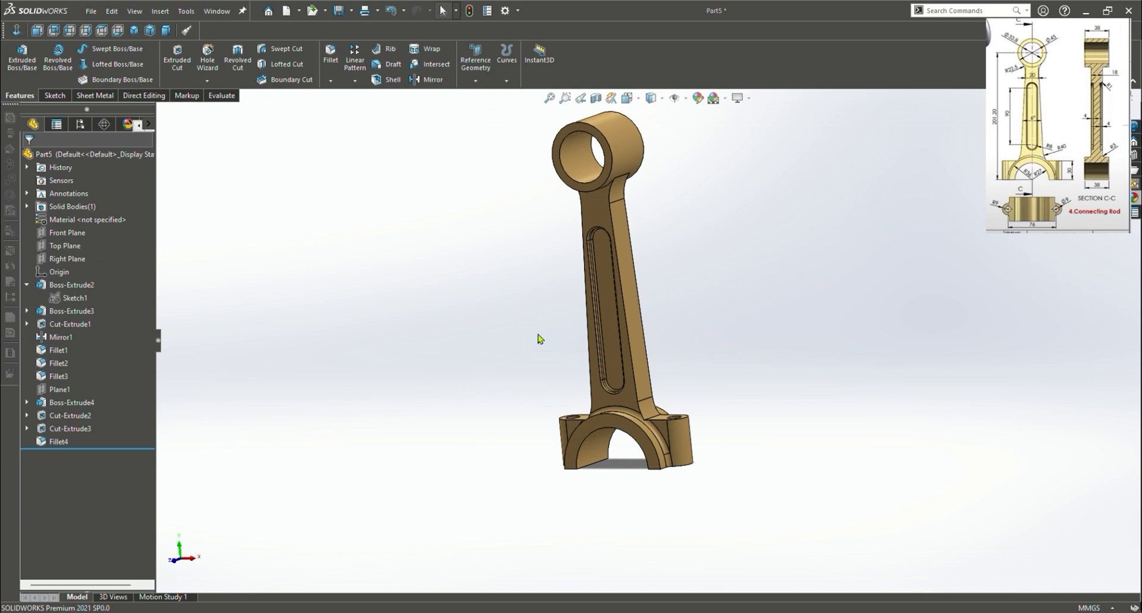
key("ctrl+7")
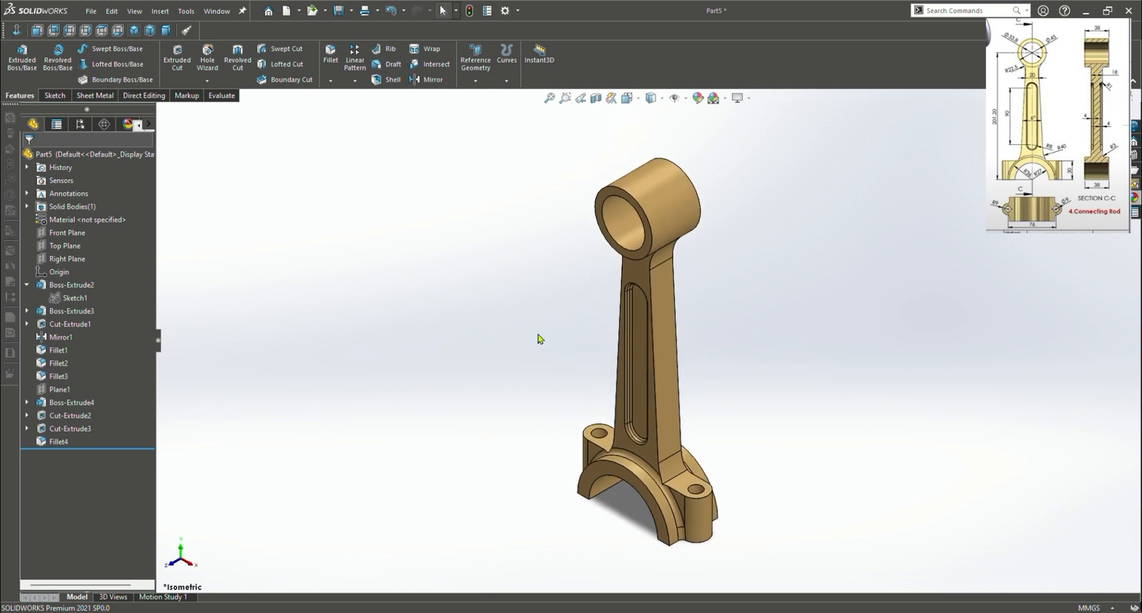
left_click(336, 11)
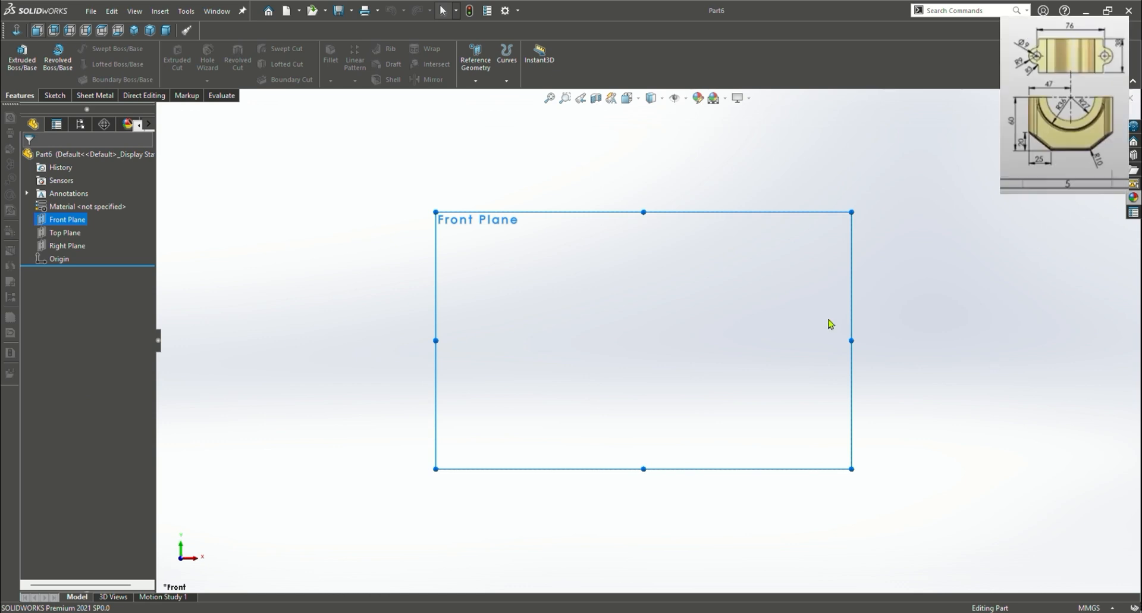
Sketch two concentric circles centred on the origin of the Front Plane, the outer about 133 mm in diameter
left_click(55, 95)
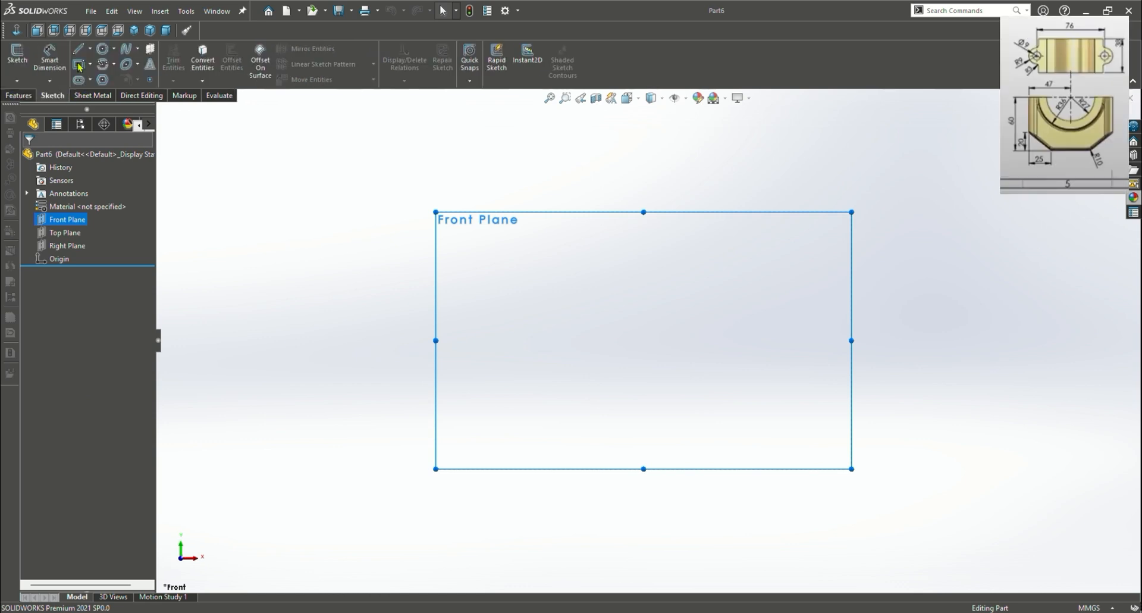
left_click(103, 49)
left_click(643, 340)
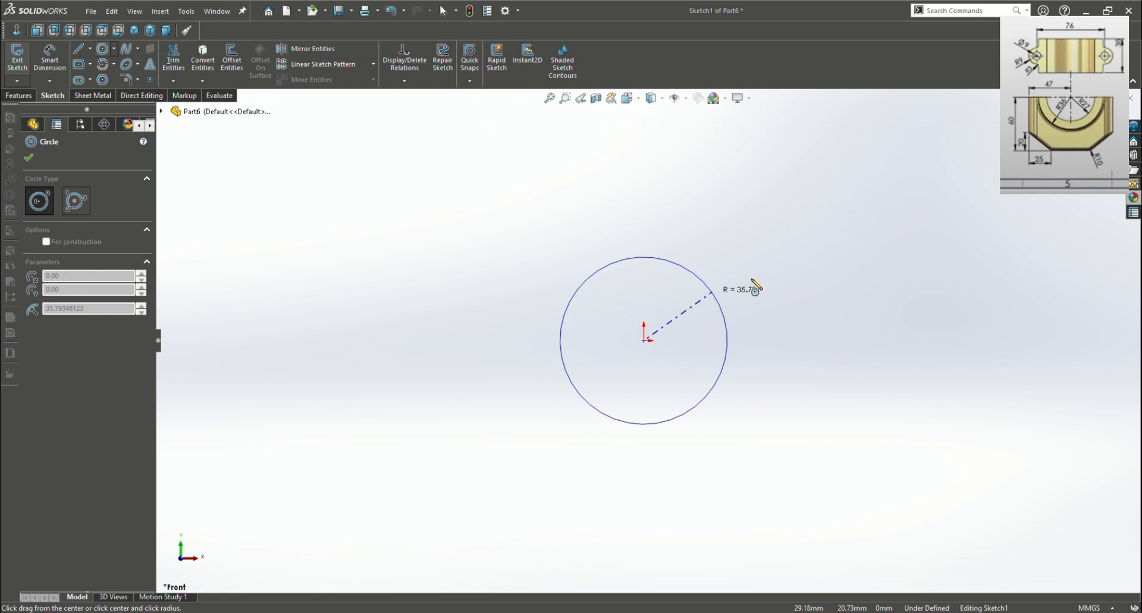
left_click(786, 274)
key("Escape")
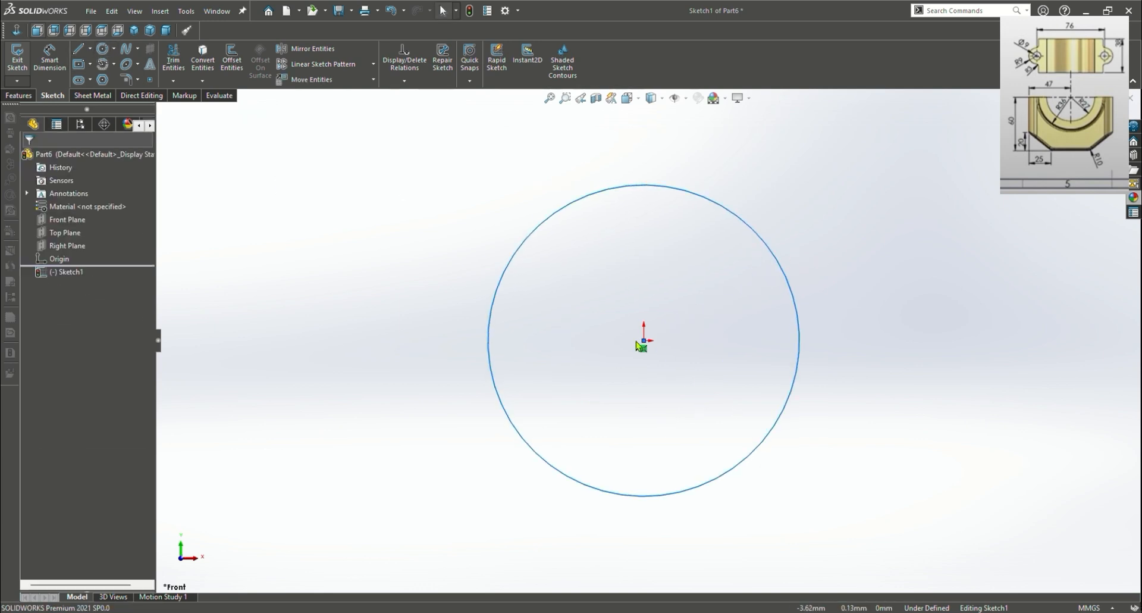
left_click(644, 340)
left_click(102, 48)
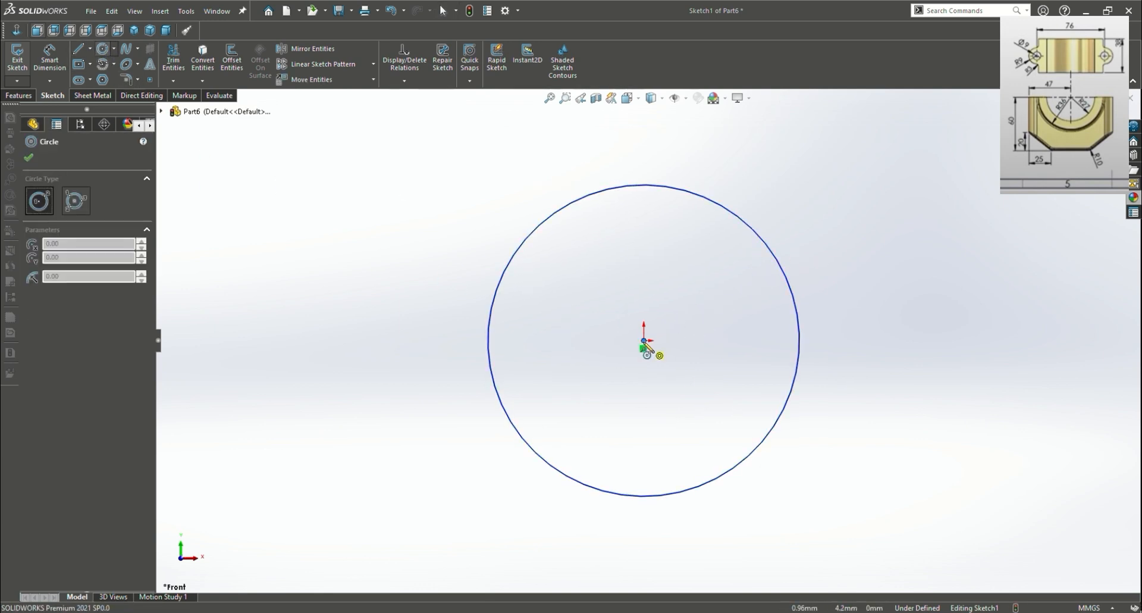
left_click(644, 340)
left_click(725, 312)
key("Escape")
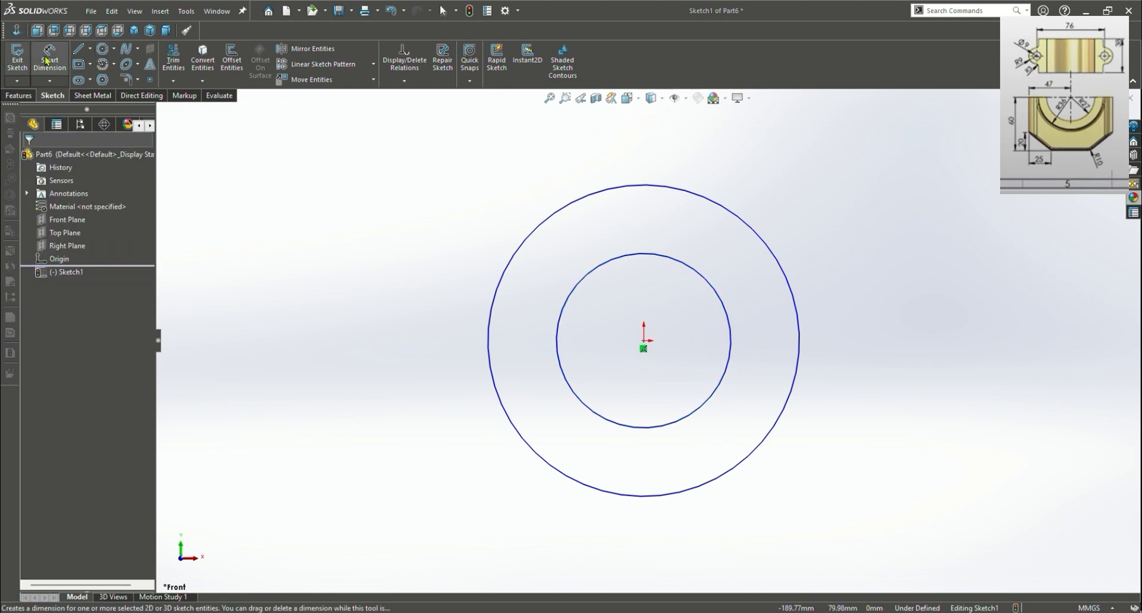
Dimension the two concentric circles with diameters of 54 mm and 72 mm
left_click(48, 60)
left_click(781, 268)
left_click(966, 298)
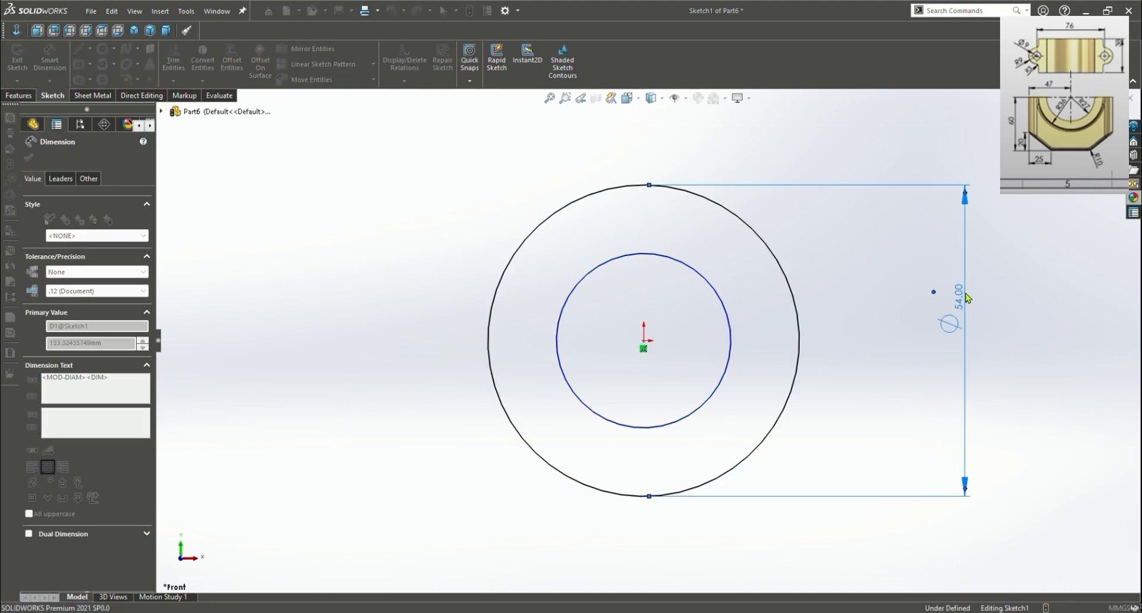
left_click(730, 350)
left_click(921, 345)
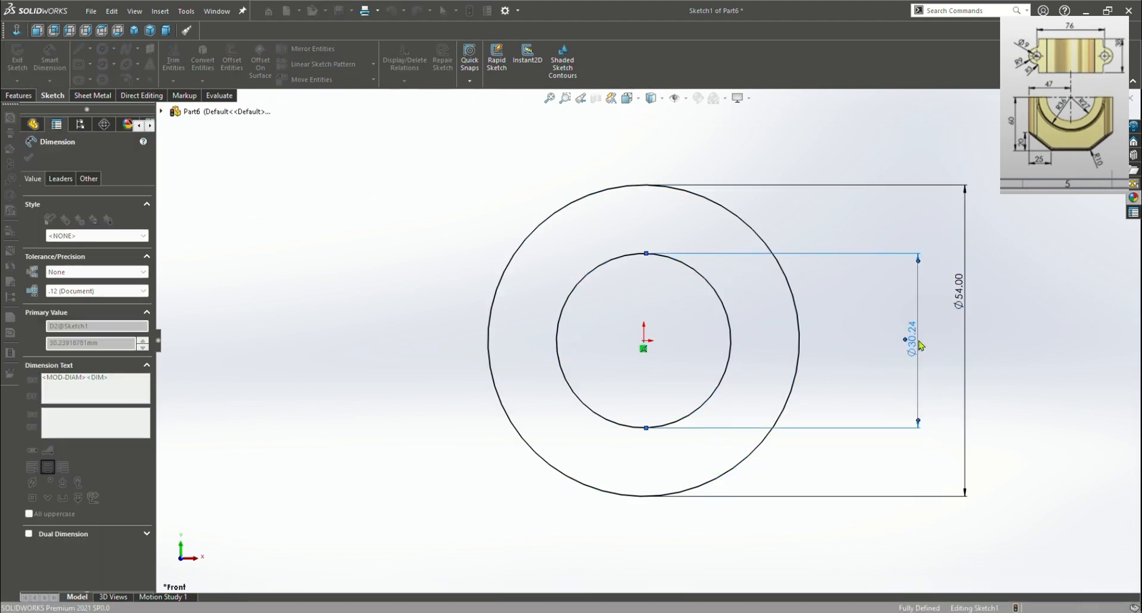
type("72")
key("Return")
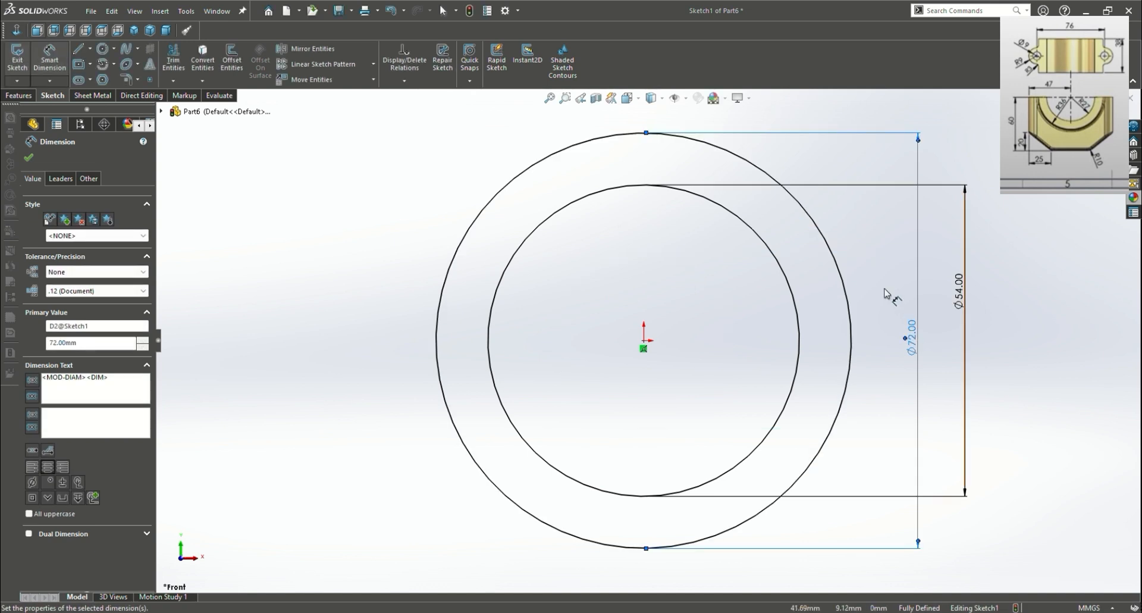
Draw a 72 mm horizontal line through the origin, spanning the full width of the larger circle
left_click(173, 55)
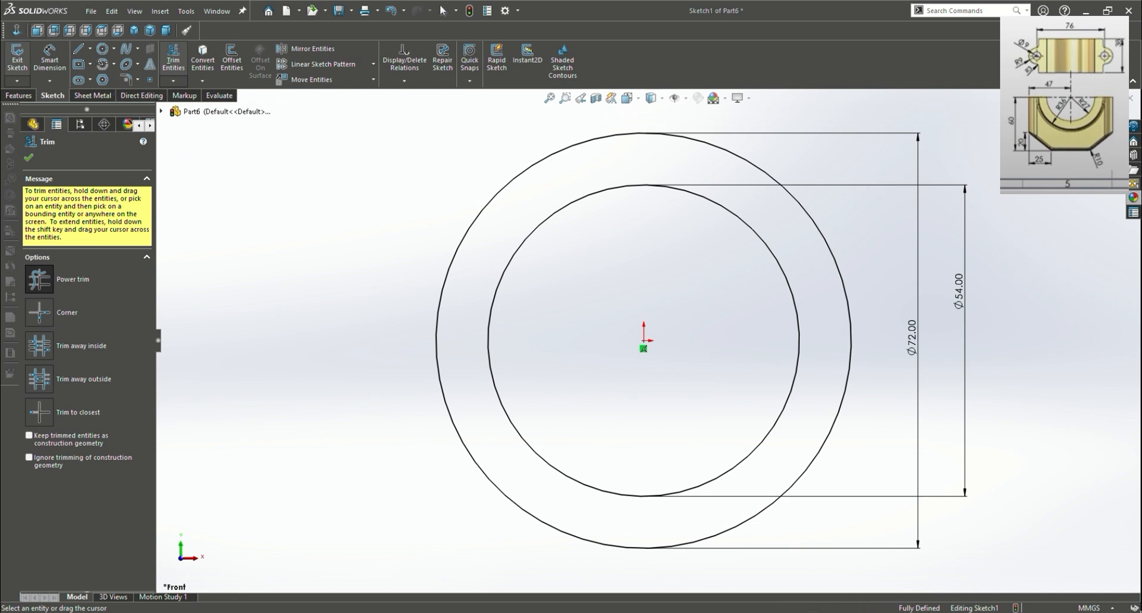
key("Escape")
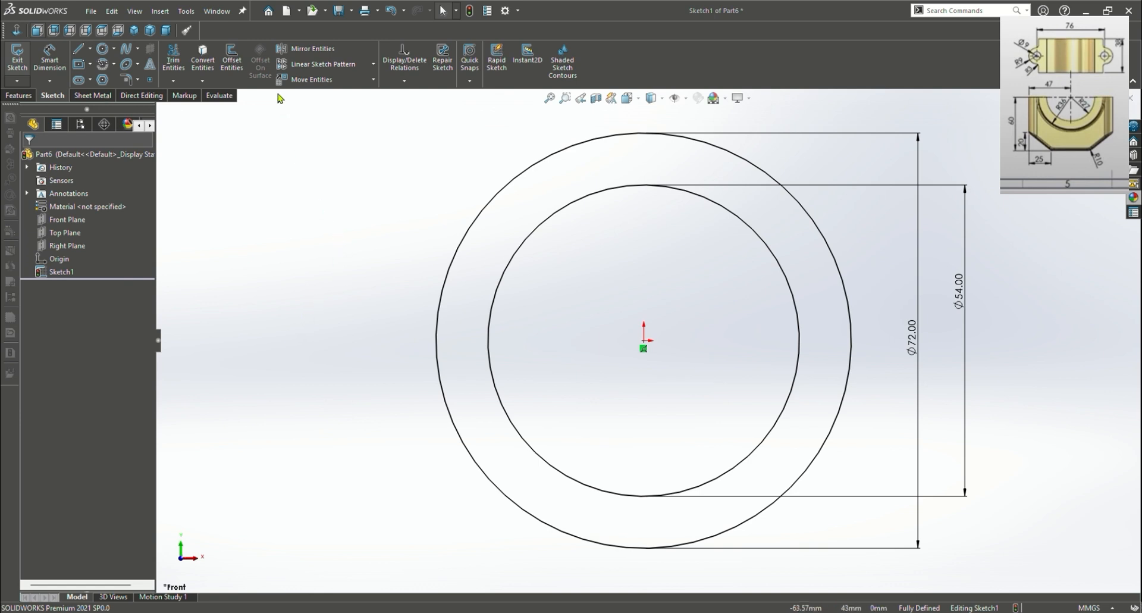
left_click(78, 48)
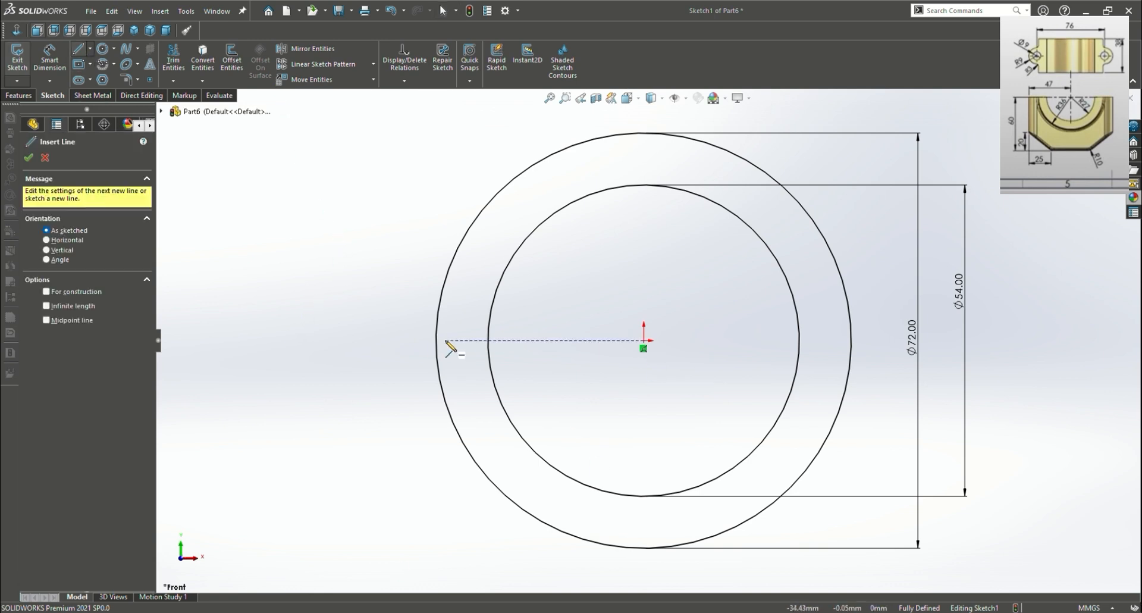
mouse_move(435, 340)
left_mouse_down()
mouse_move(519, 357)
mouse_move(851, 340)
left_mouse_up()
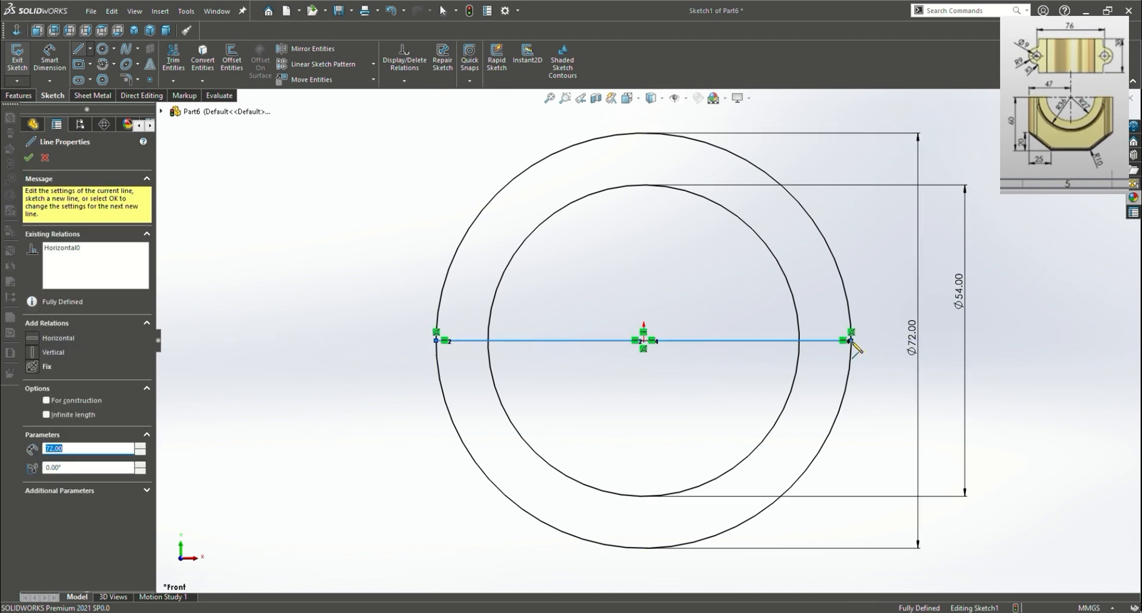
key("Escape")
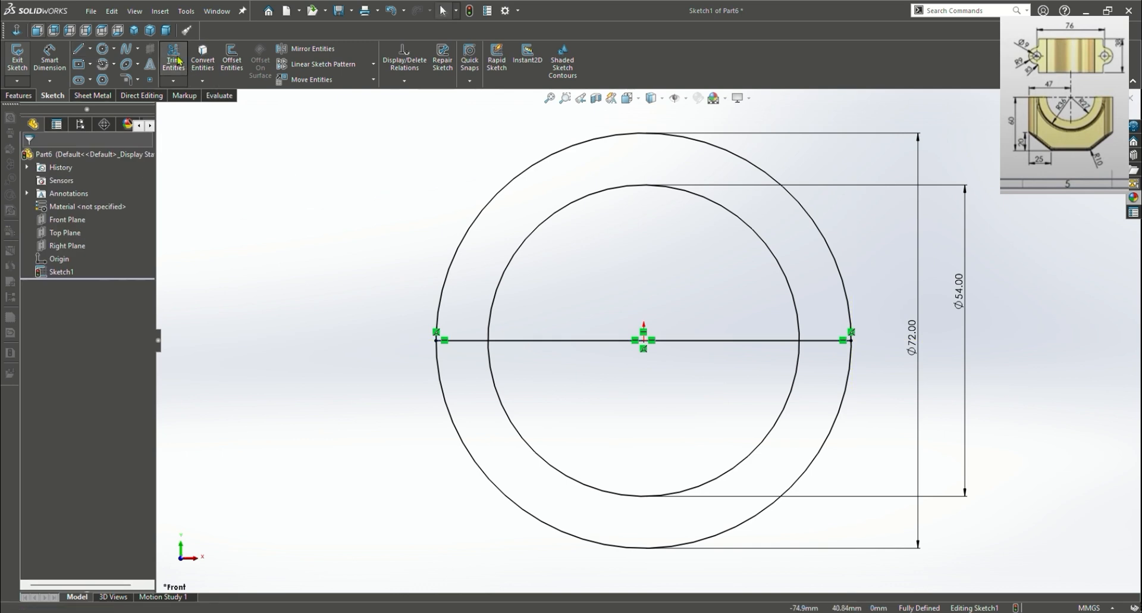
Trim away the lower half circles and the line inside the inner circle, and delete both diameter dimensions
left_click(178, 60)
mouse_move(476, 505)
left_mouse_down()
mouse_move(533, 463)
mouse_move(567, 329)
left_mouse_up()
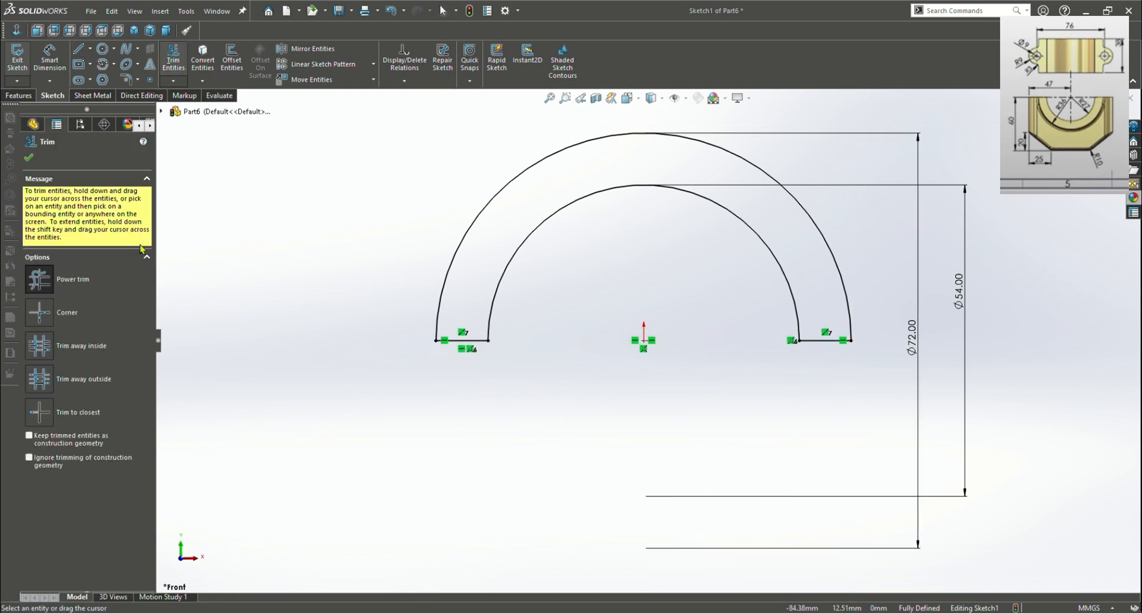
left_click(27, 157)
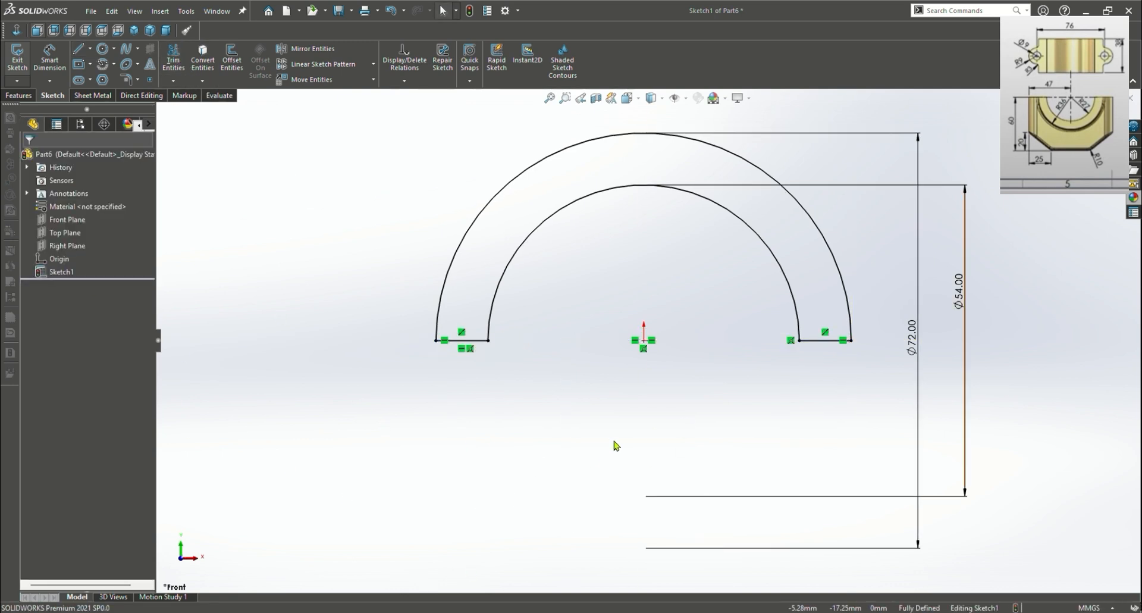
left_click(920, 434)
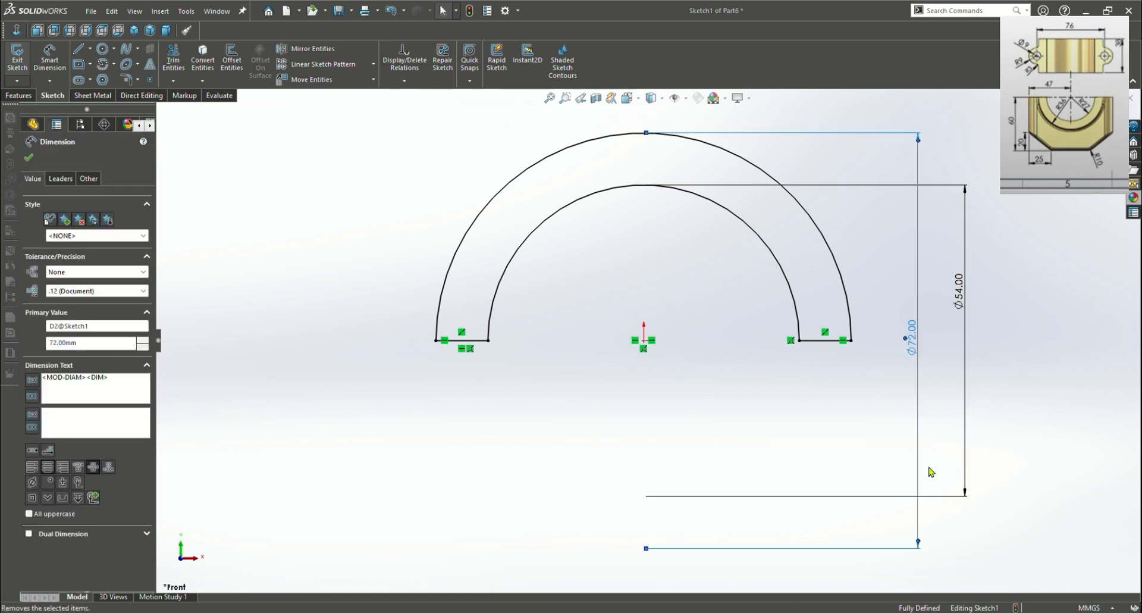
key("Delete")
left_click(967, 472)
key("Delete")
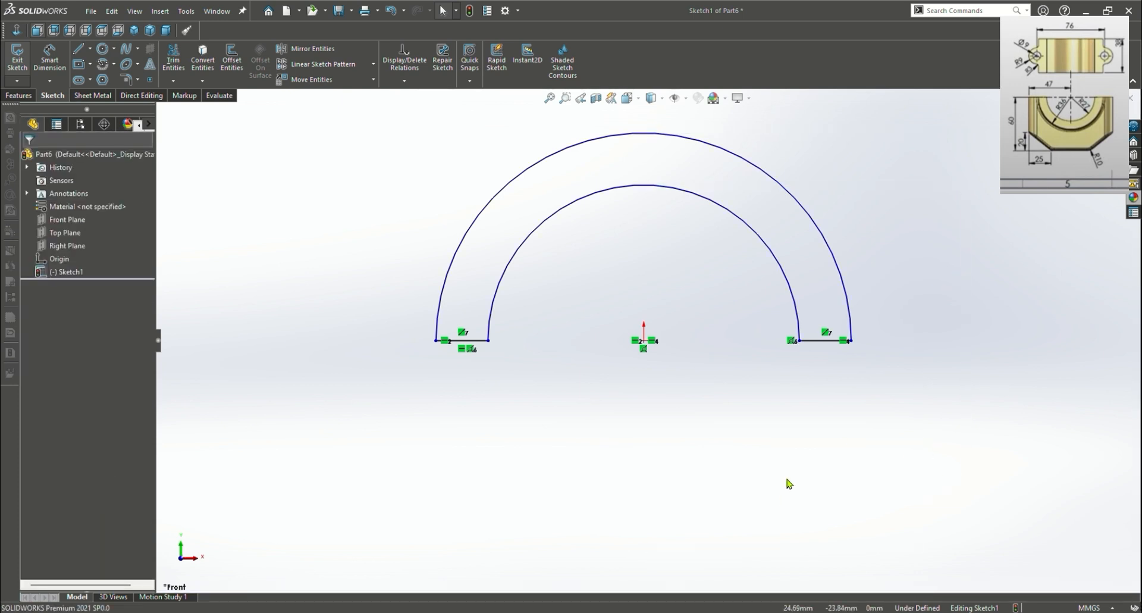
Extrude the half-ring profile 38 mm using the Mid Plane end condition
left_click(27, 95)
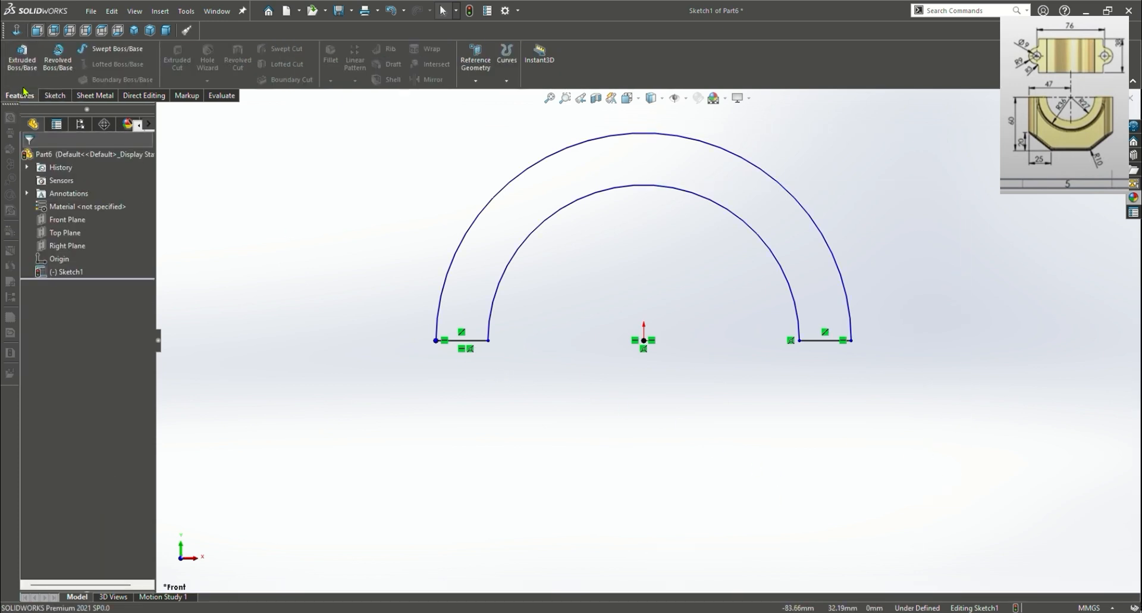
left_click(34, 64)
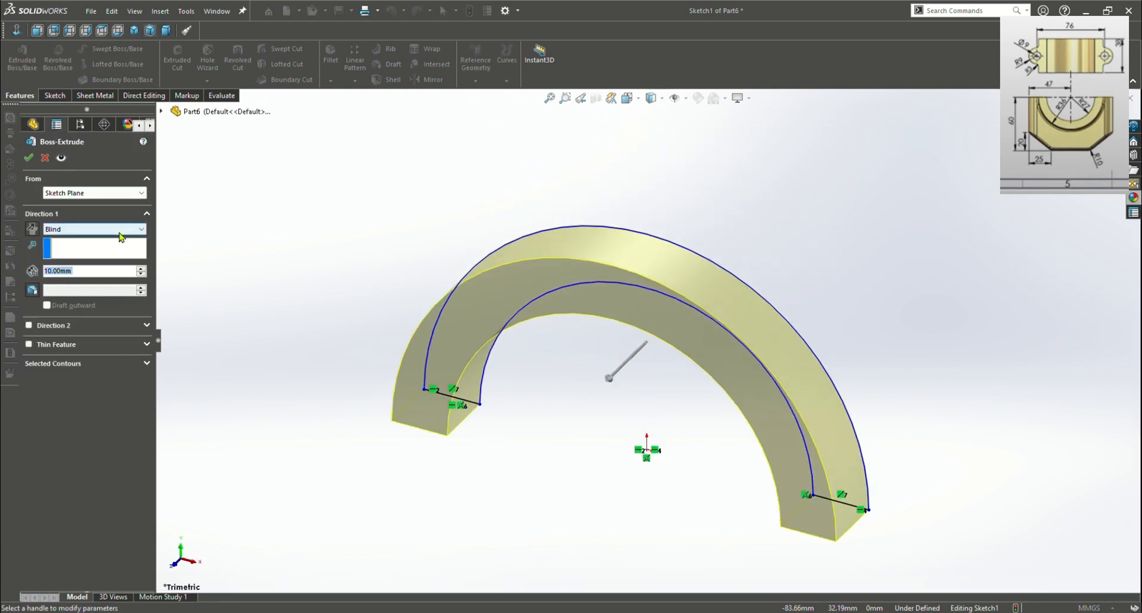
left_click(118, 278)
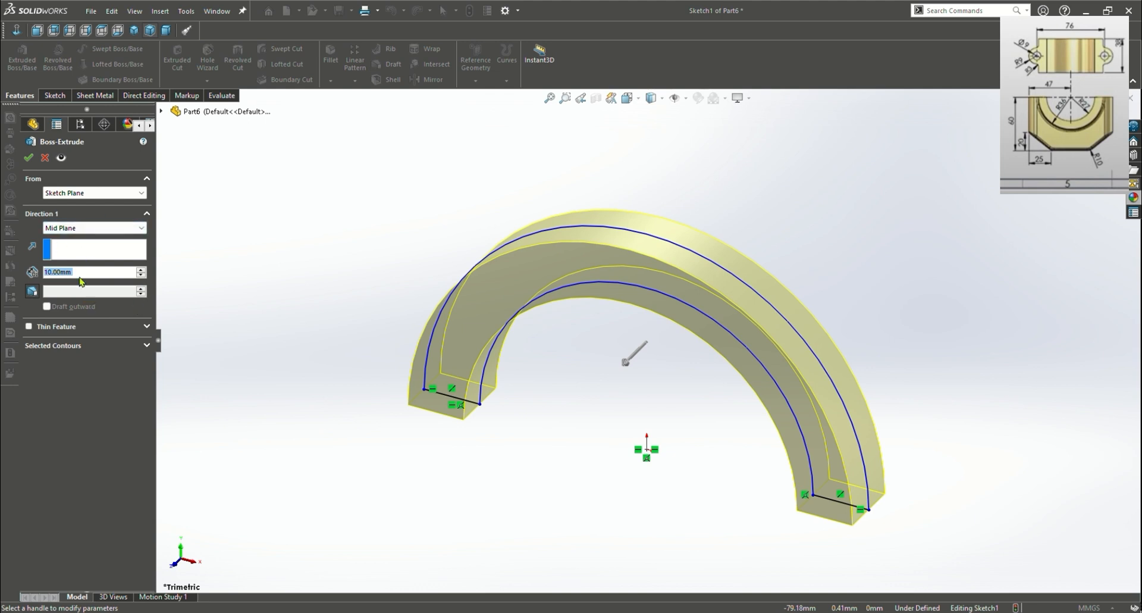
type("38")
key("Return")
left_click(29, 157)
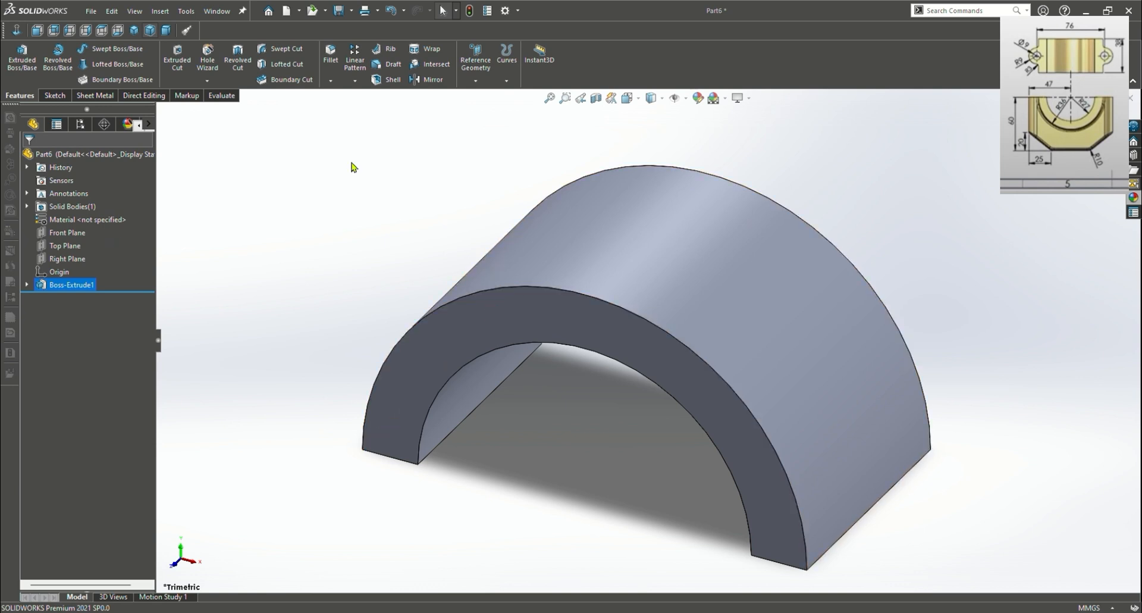
key("f")
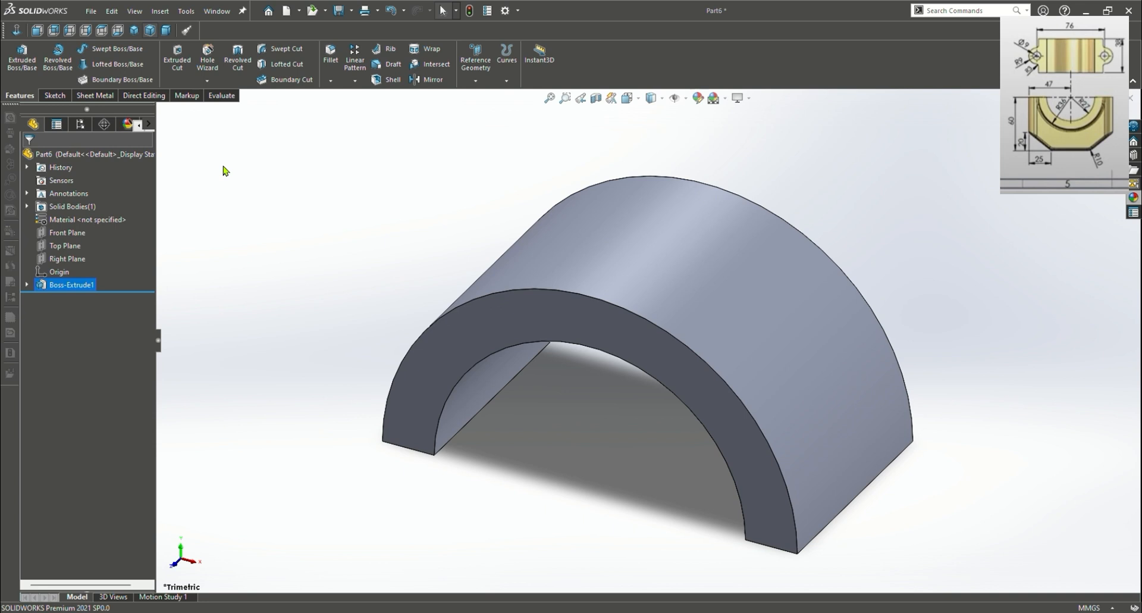
Create a reference plane offset 60 mm from the half ring's flat end face, flipped to lie above the arch
left_click(476, 57)
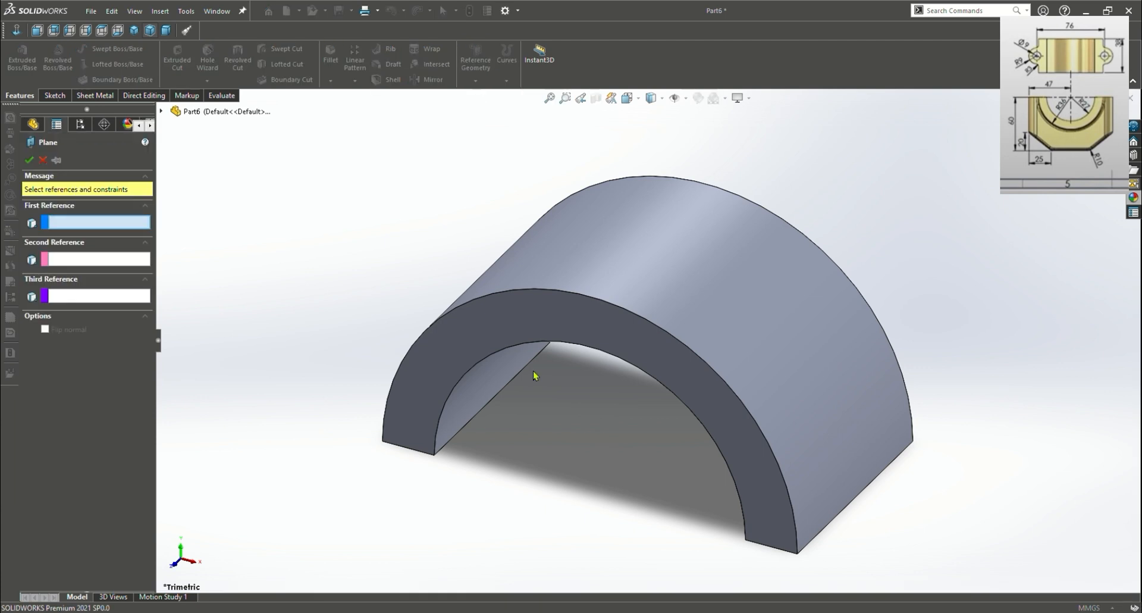
middle_click_drag(537, 499, 558, 383)
left_click(470, 458)
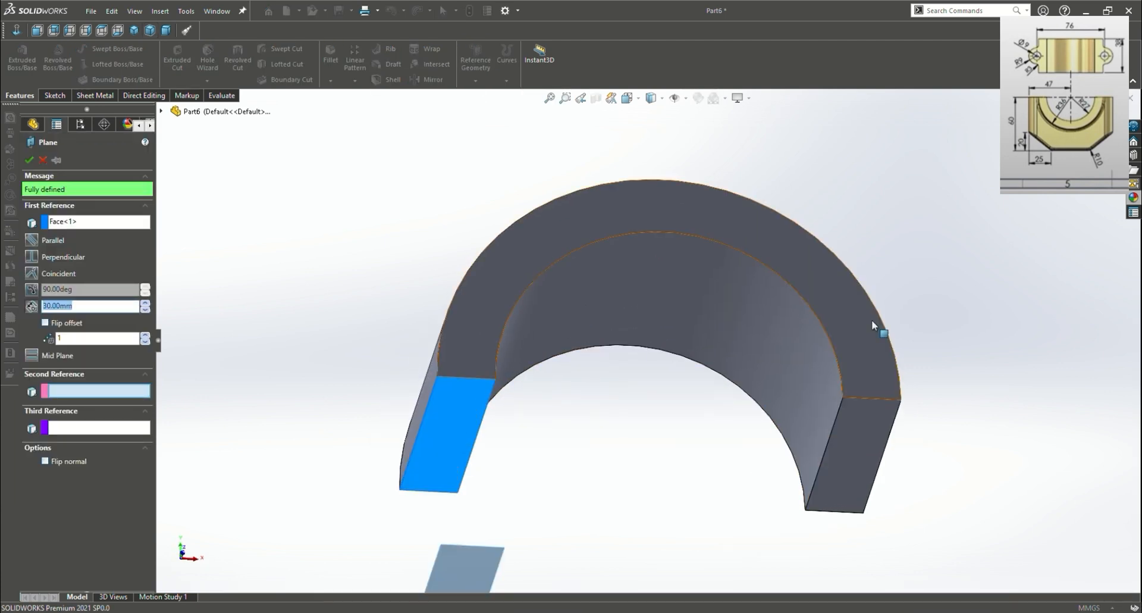
middle_click_drag(875, 324, 913, 439)
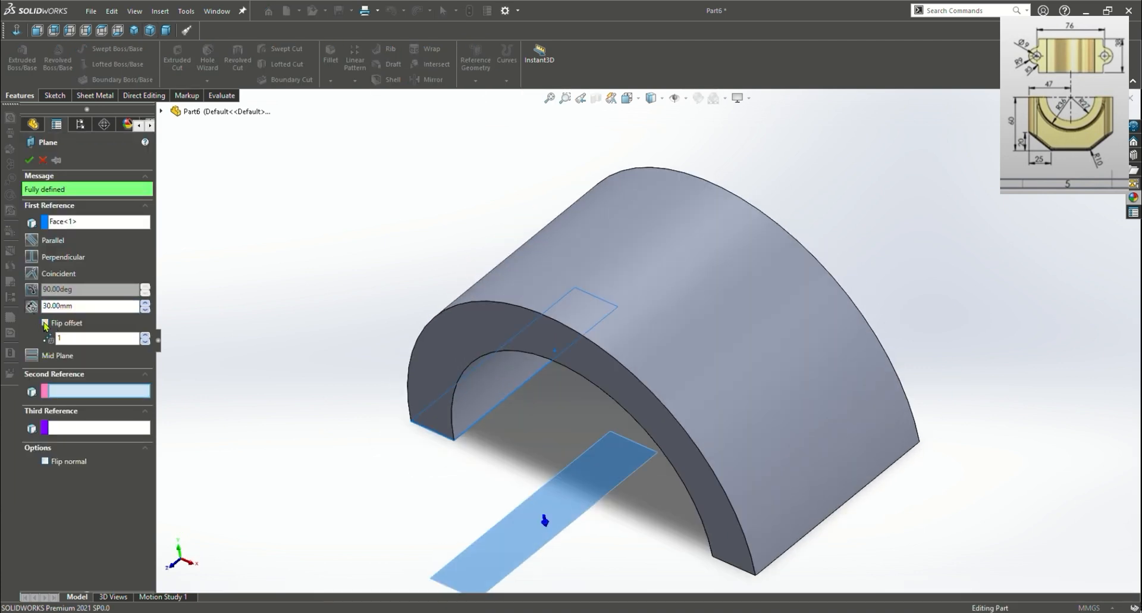
left_click(45, 323)
type("16")
key("Return")
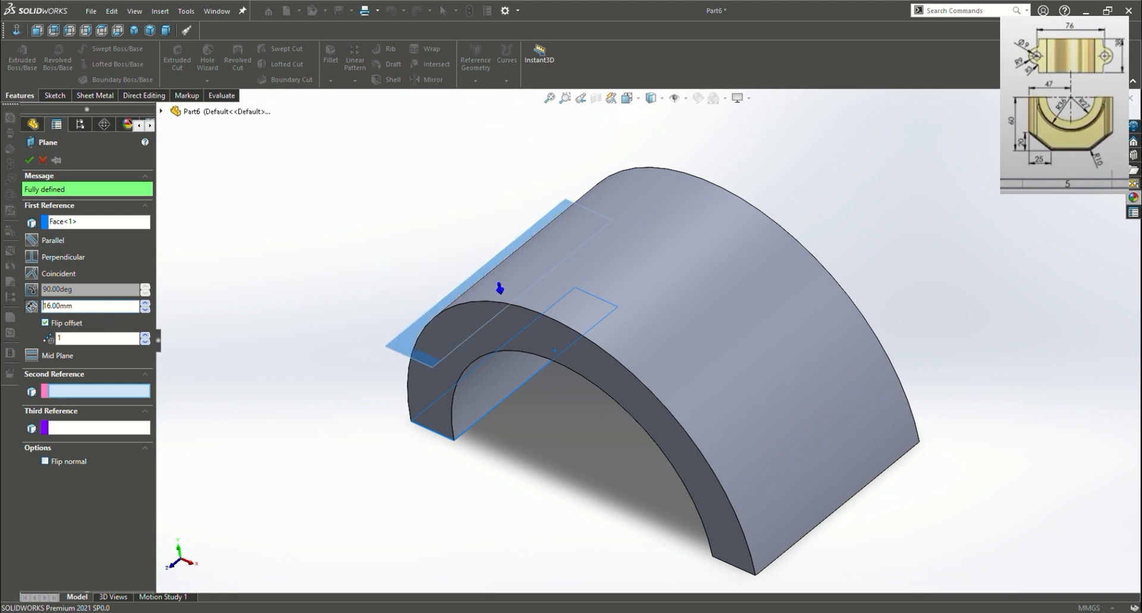
left_click_drag(81, 307, 40, 307)
type("60")
key("Return")
middle_click_drag(317, 499, 322, 473)
scroll(382, 362, "up", 3)
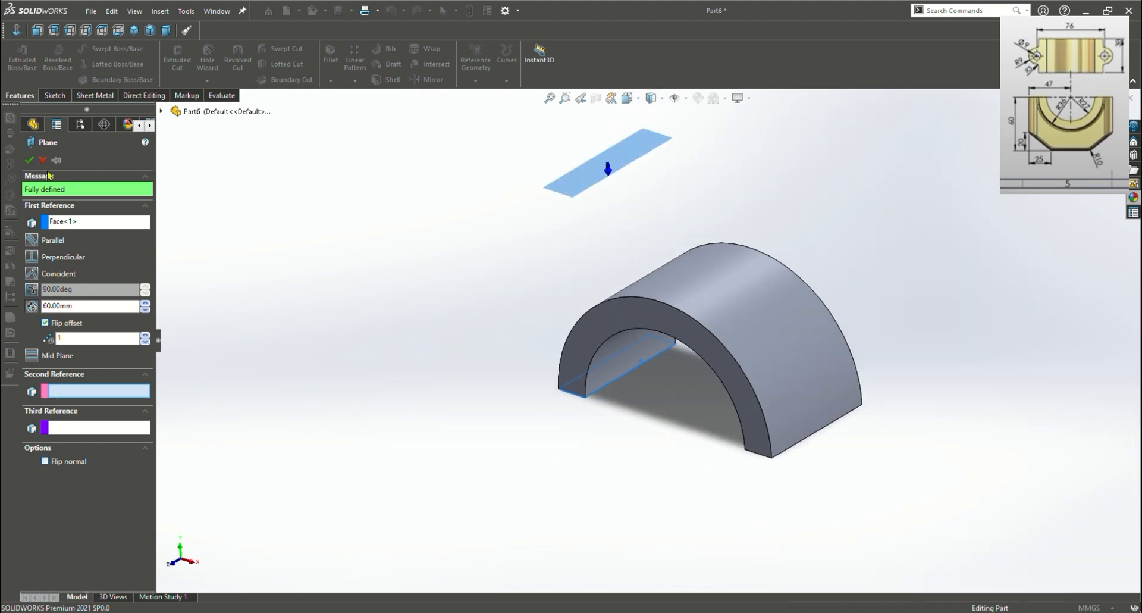
left_click(29, 160)
left_click(582, 182)
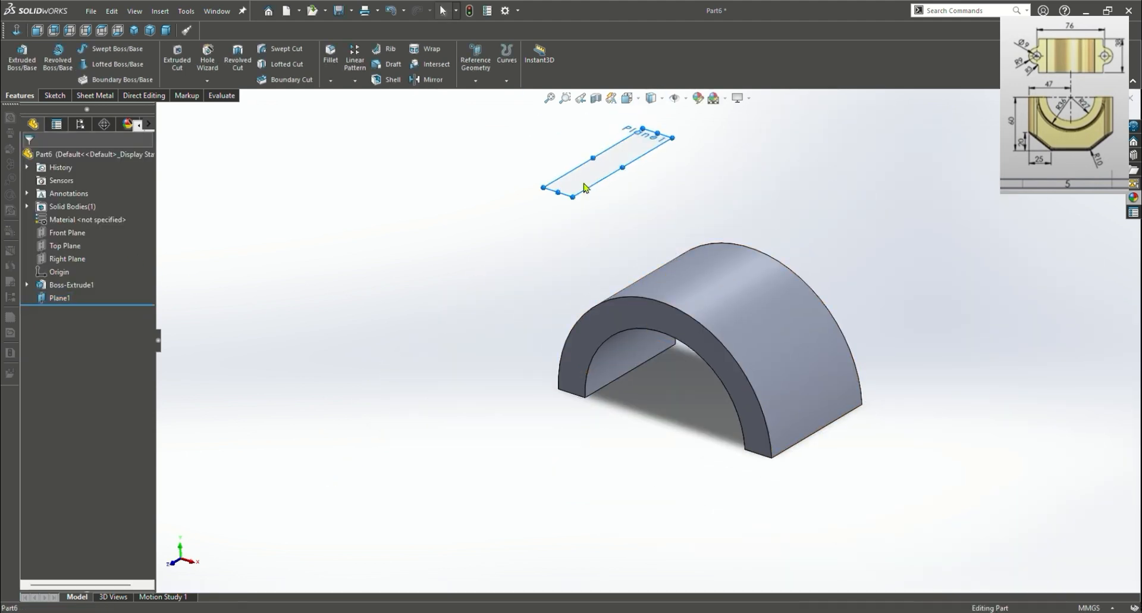
left_click(612, 171)
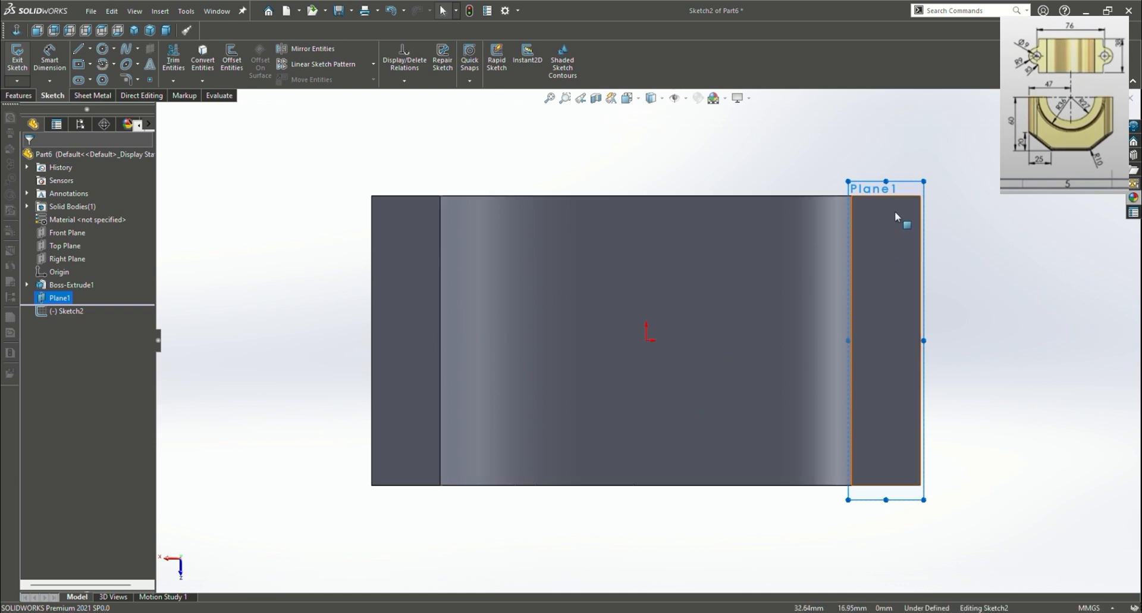
right_click(908, 182)
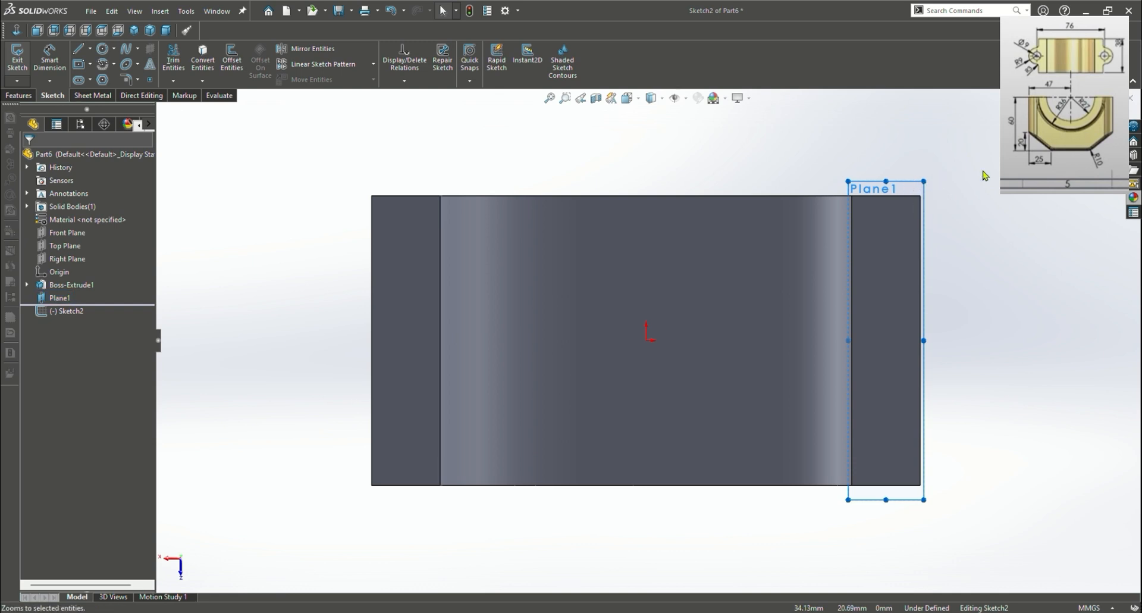
left_click(879, 186)
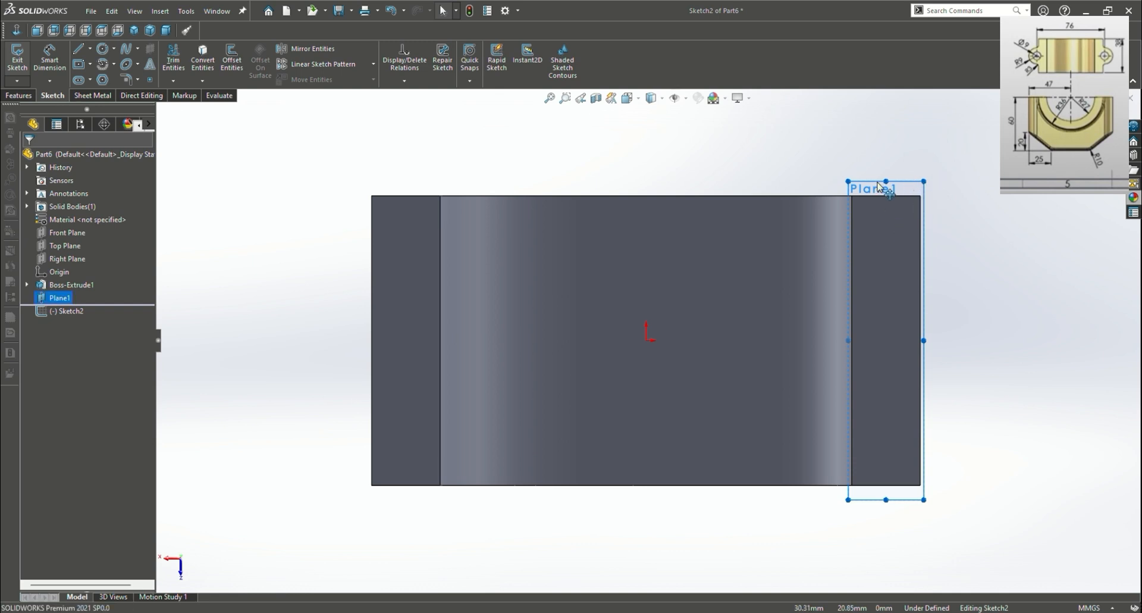
left_click(751, 259)
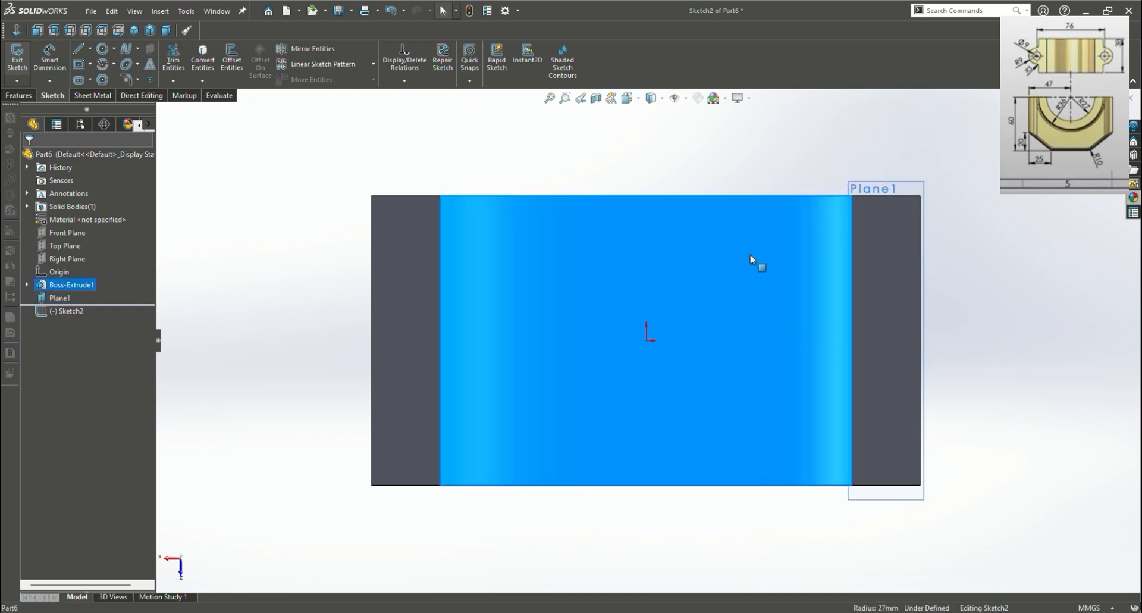
left_click(597, 188)
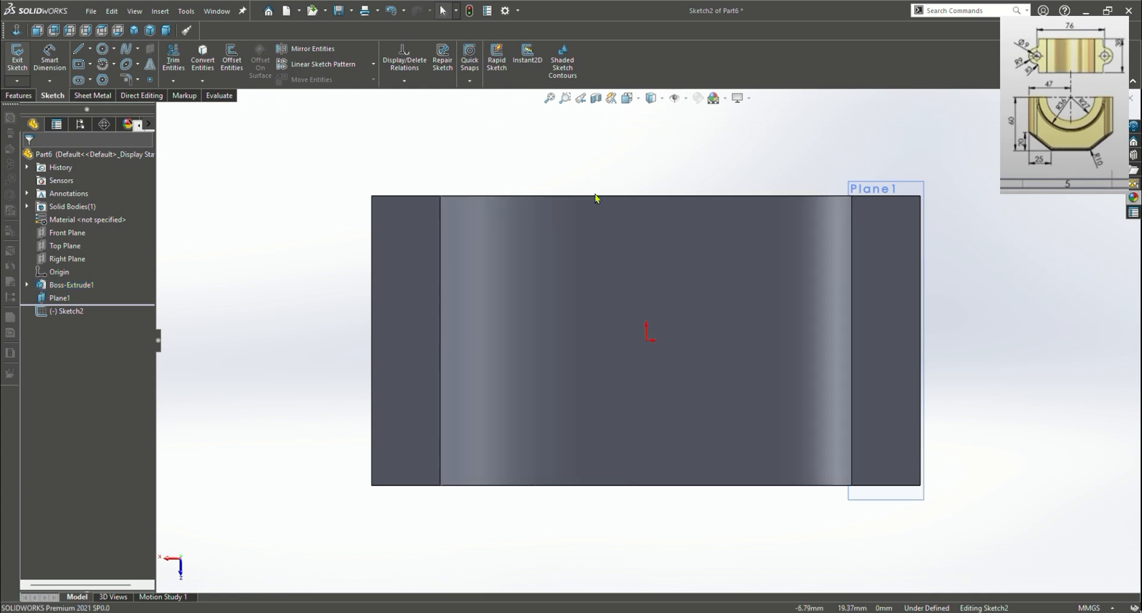
mouse_move(1103, 286)
middle_mouse_down()
mouse_move(1081, 335)
mouse_move(1071, 333)
middle_mouse_up()
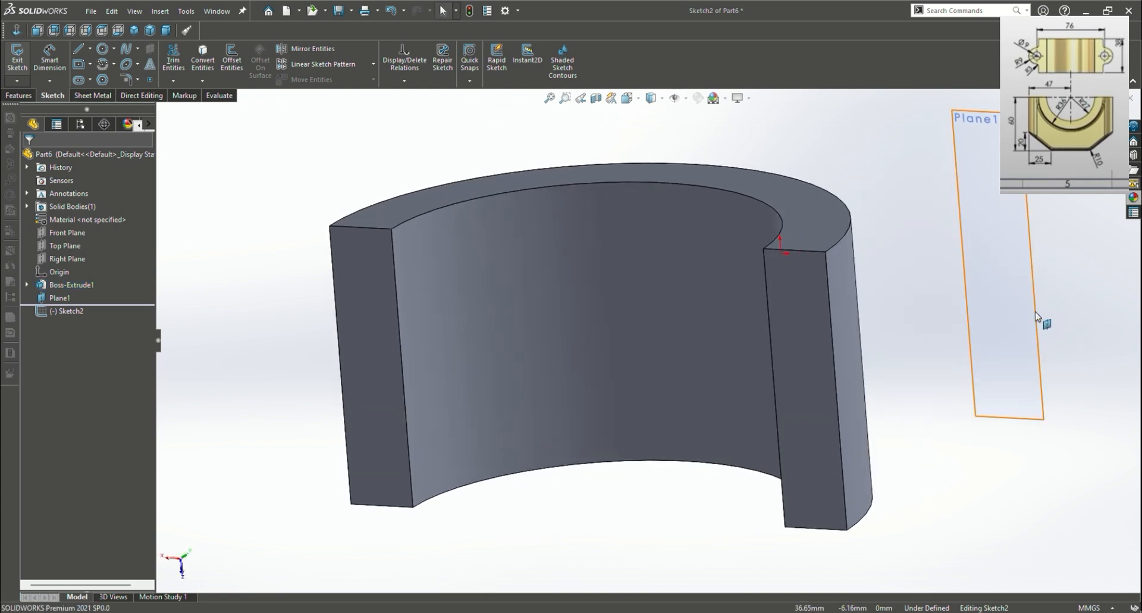
left_click(1011, 310)
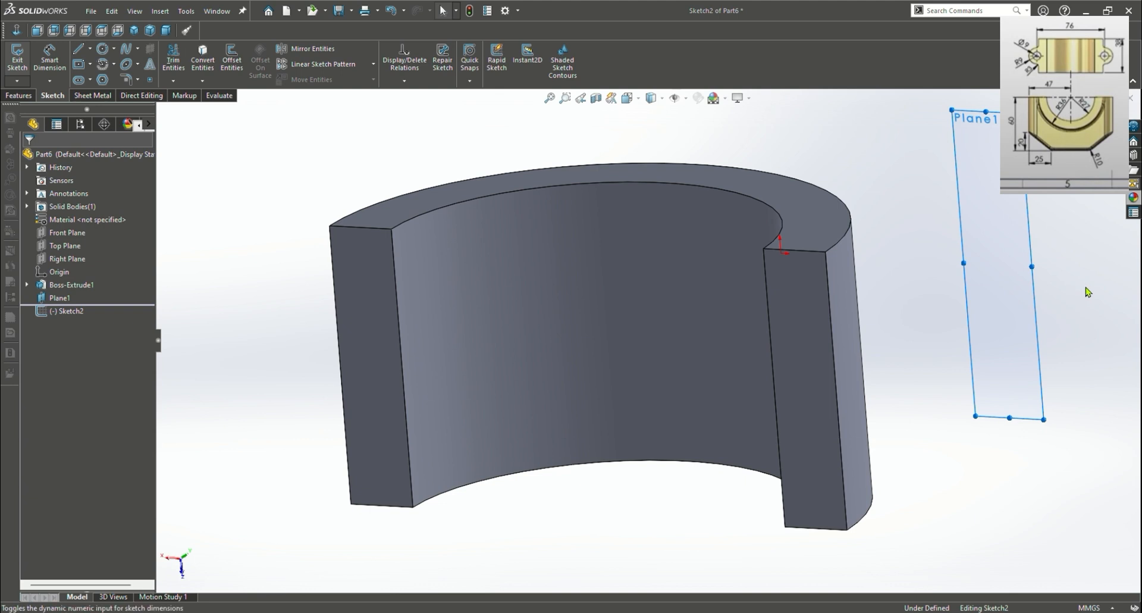
left_click(17, 66)
Sketch a horizontal centerpoint slot on the offset plane, centred on the origin, about 45 mm between arc centres with about 8 mm end radius
left_click(1013, 285)
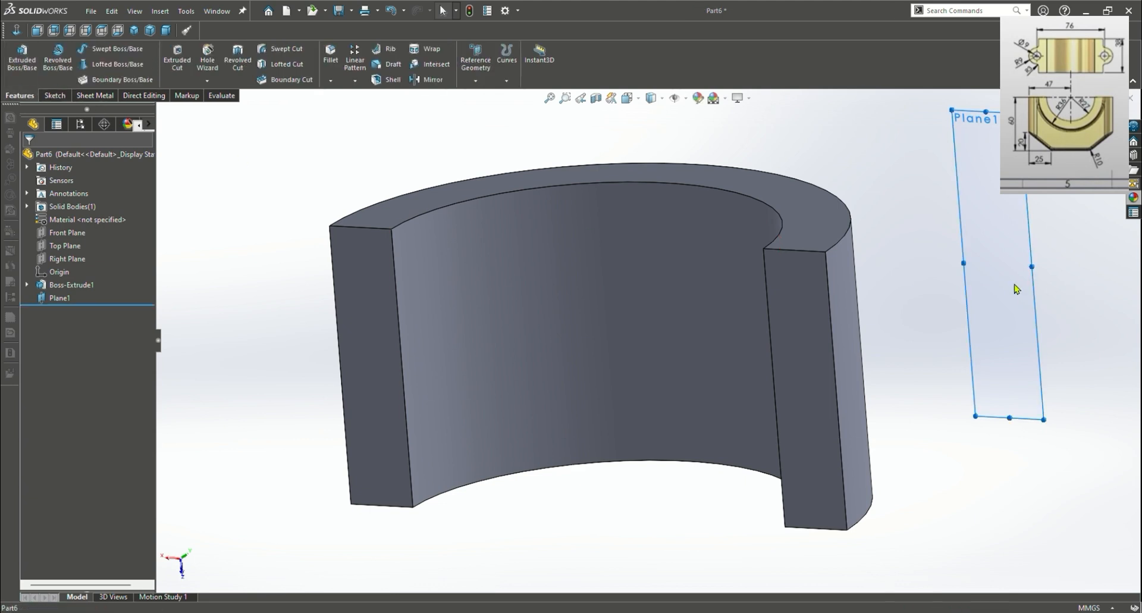
left_click(1096, 266)
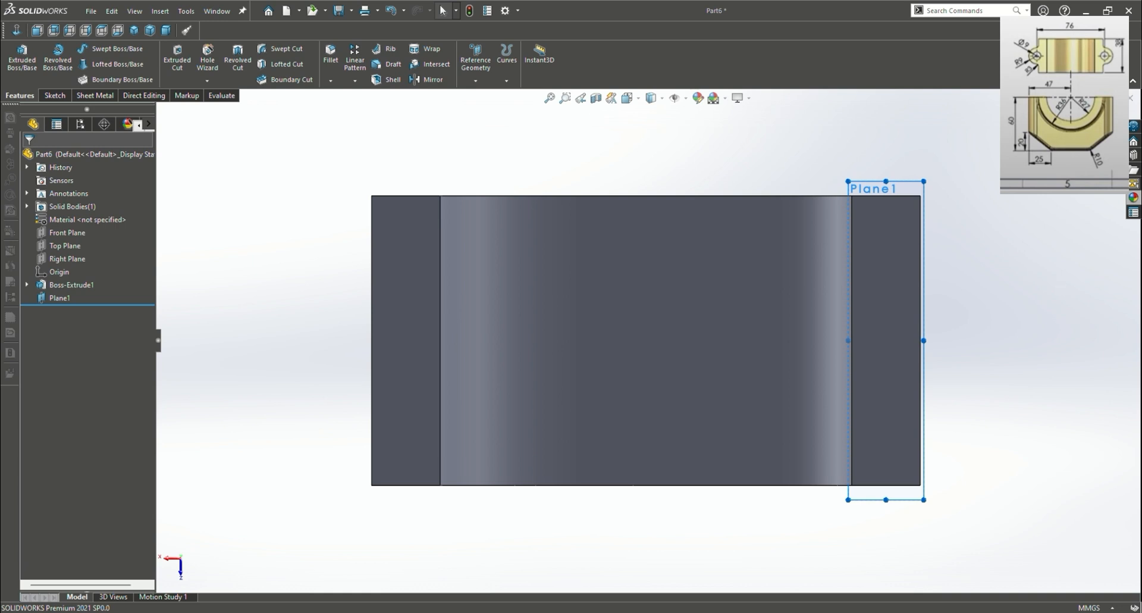
left_click(62, 95)
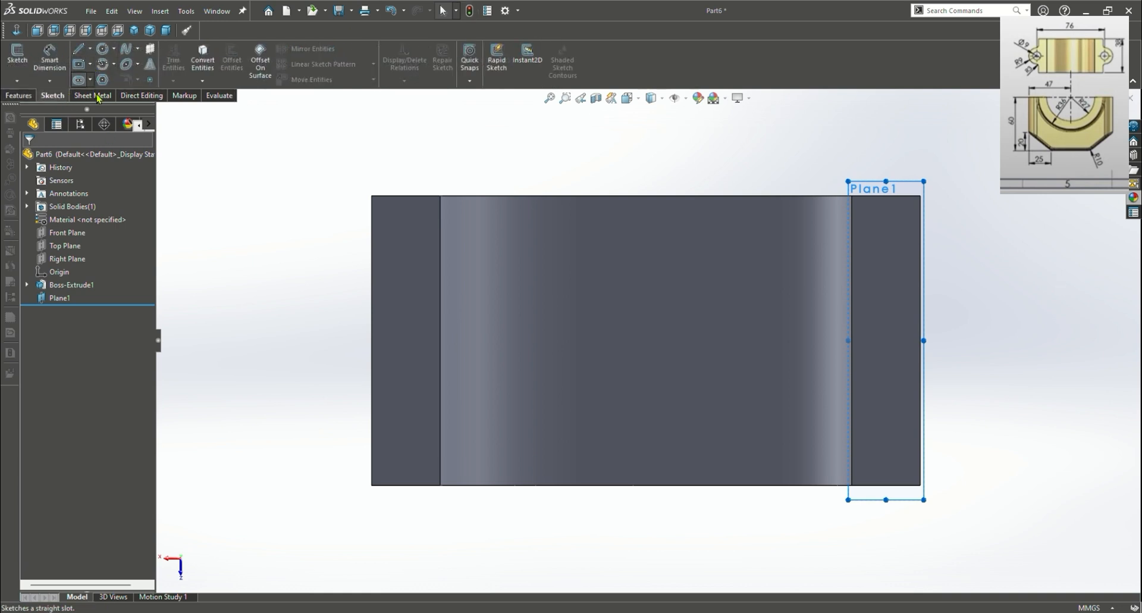
left_click(79, 79)
left_click(647, 340)
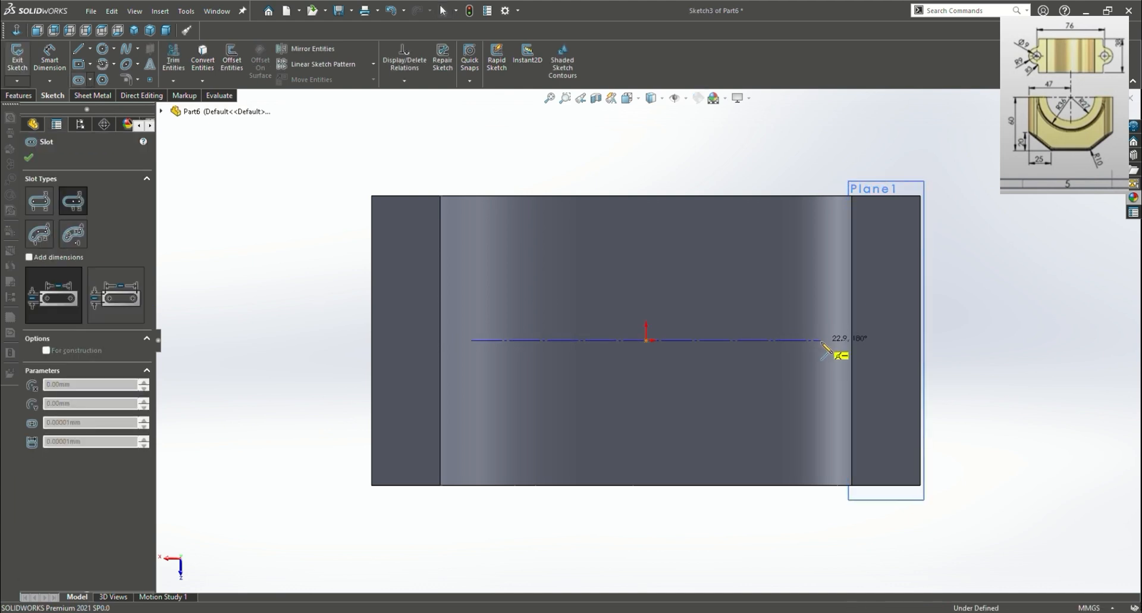
left_click(819, 340)
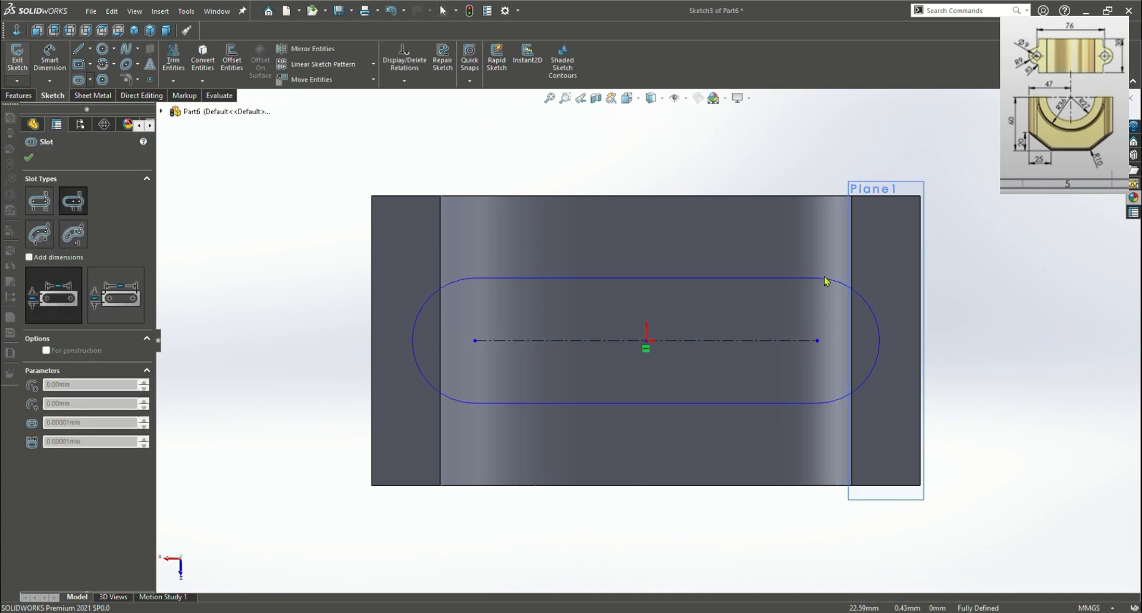
left_click(909, 280)
Dimension the slot to 76 mm between arc centres and set its end radius to 9 mm
left_click(49, 57)
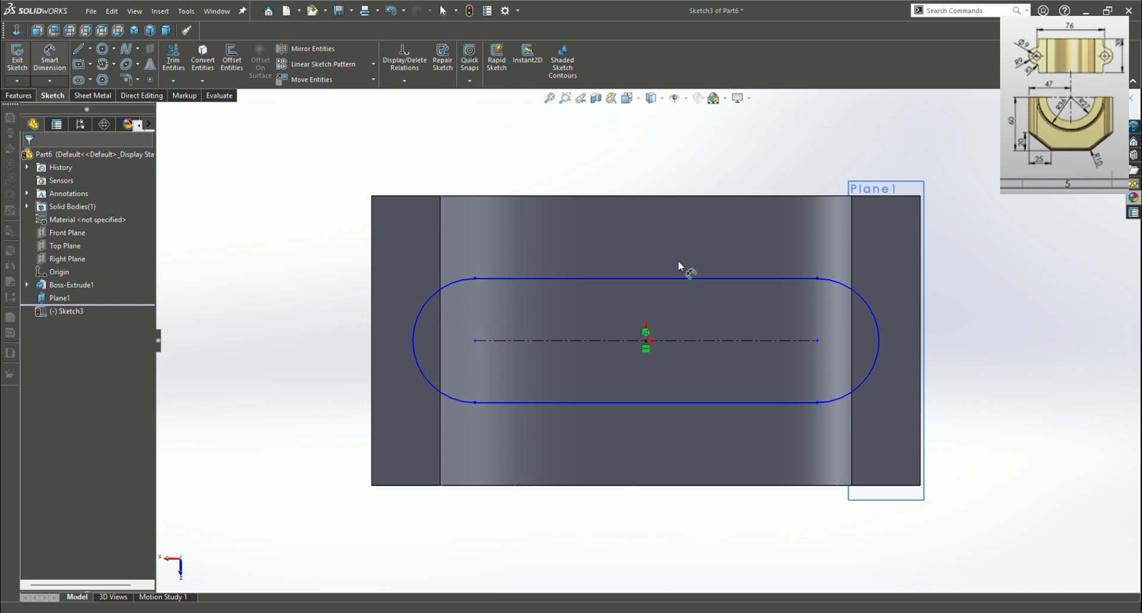
left_click(744, 278)
left_click(654, 151)
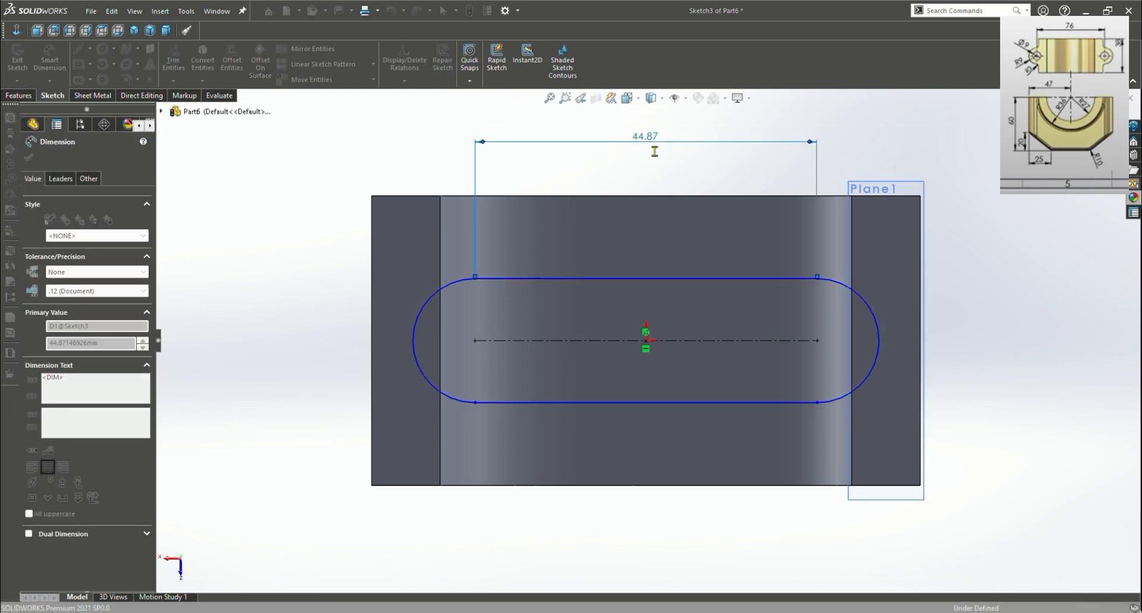
type("76")
key("Return")
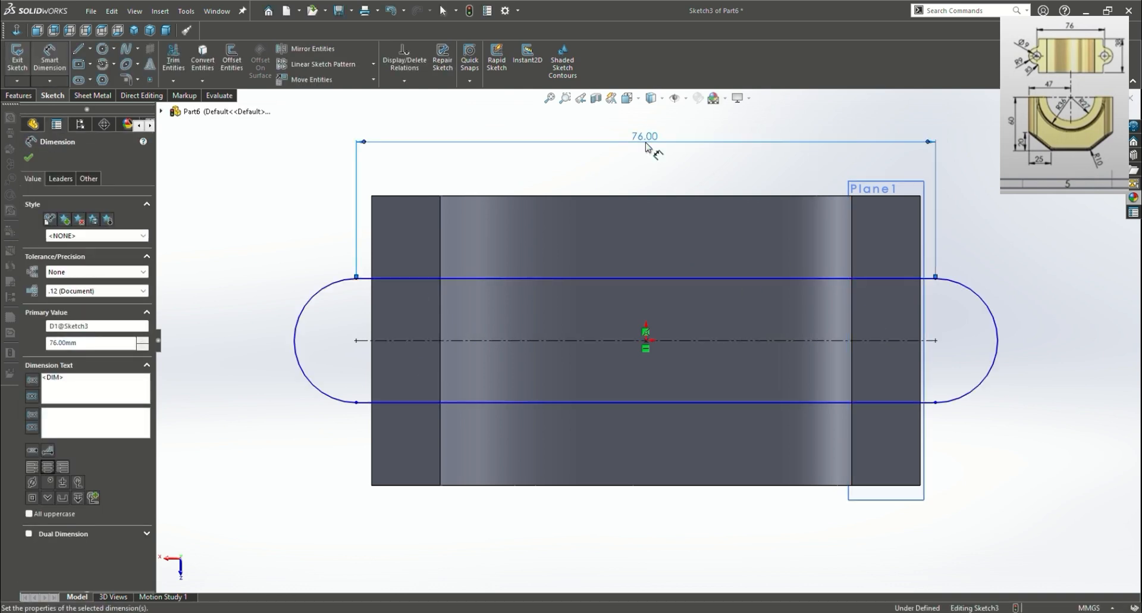
left_click(307, 301)
left_click(248, 193)
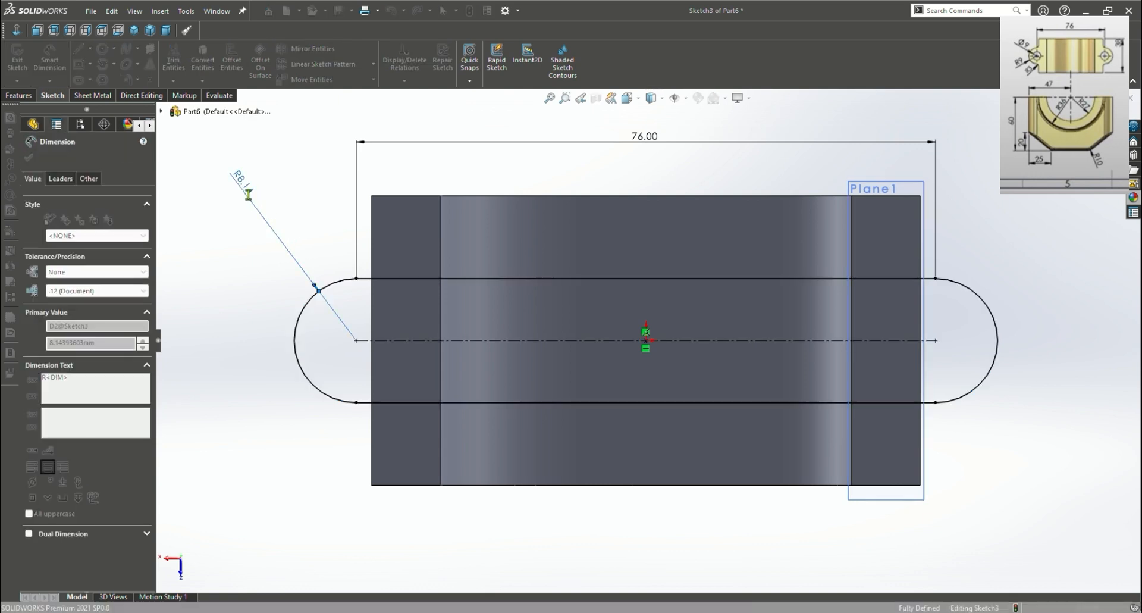
type("9")
key("Return")
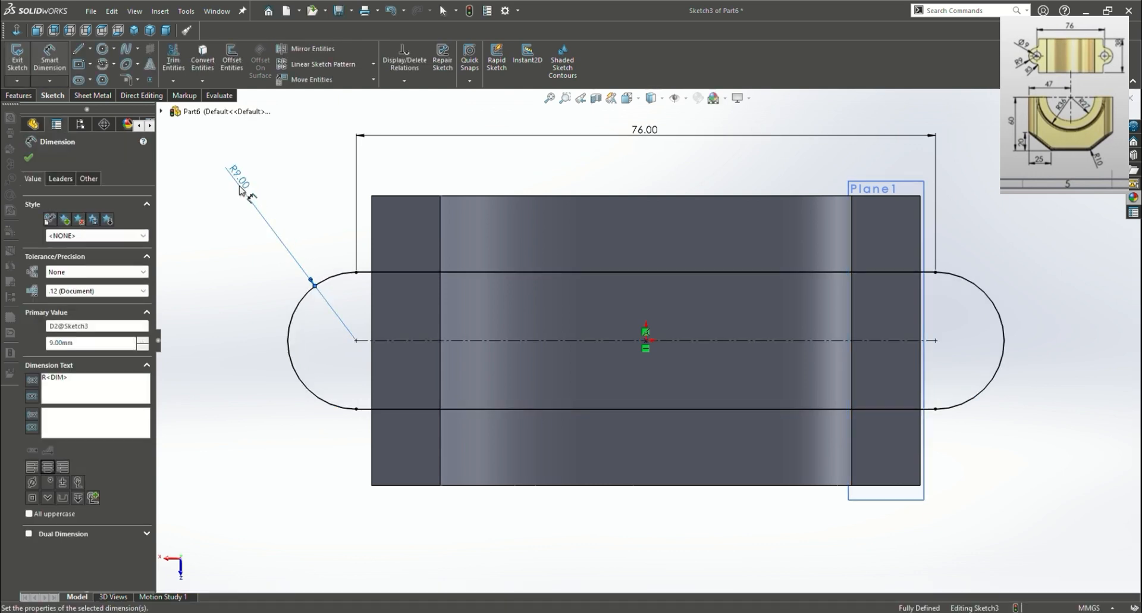
Extrude the slot profile with the Up To Surface end condition, ending at the half ring's flat end face
middle_click_drag(1027, 385, 1009, 458)
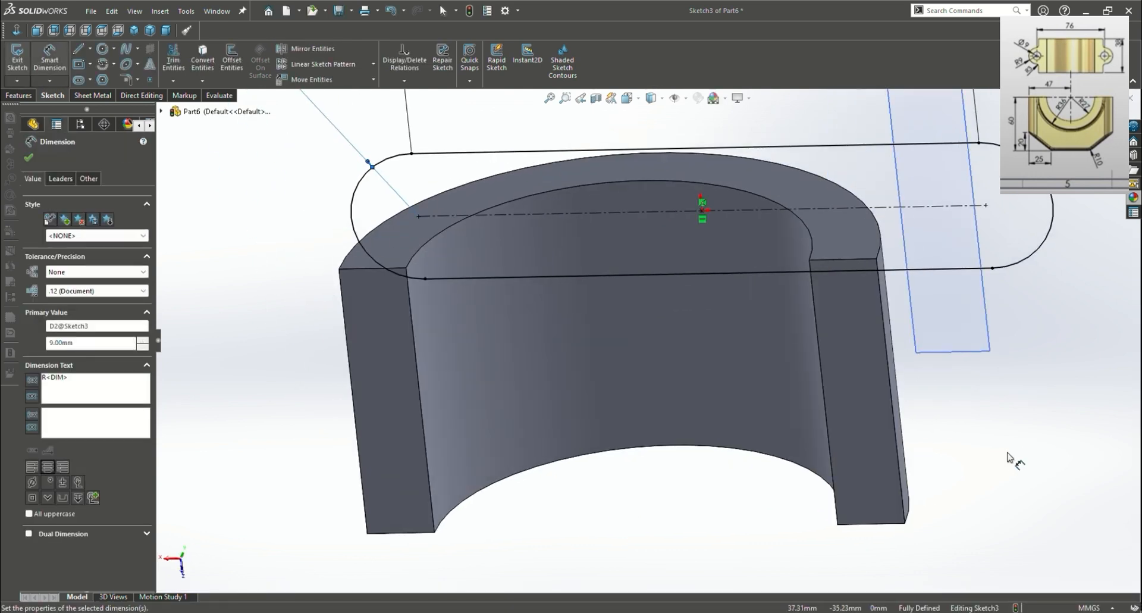
key("Escape")
left_click(150, 29)
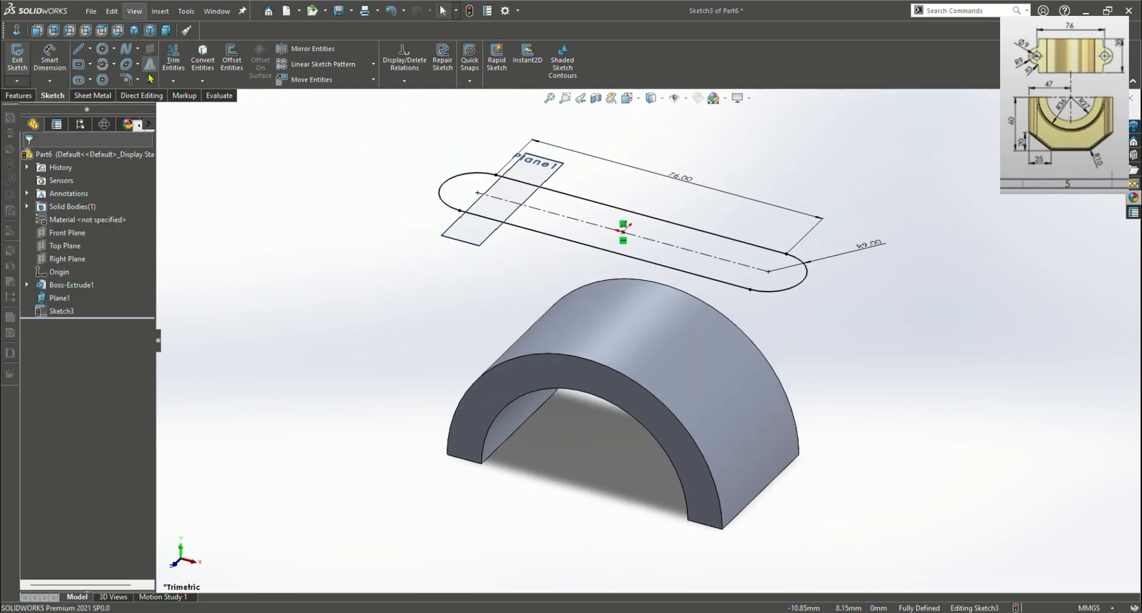
left_click(17, 95)
left_click(22, 56)
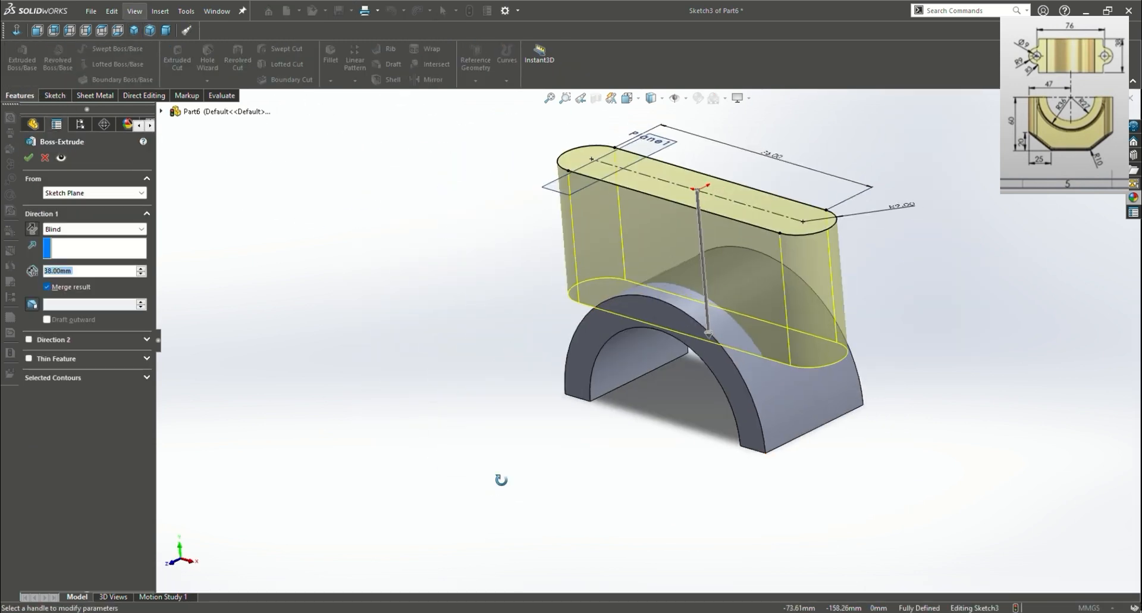
middle_click_drag(501, 479, 602, 418)
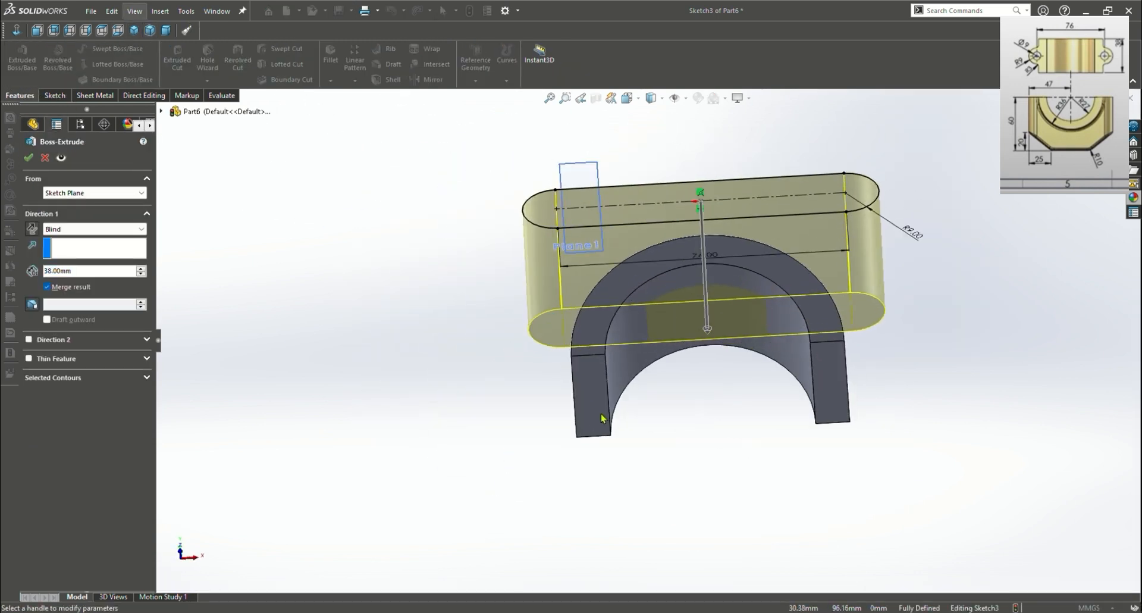
left_click(100, 268)
left_click(590, 391)
middle_click_drag(966, 396, 937, 497)
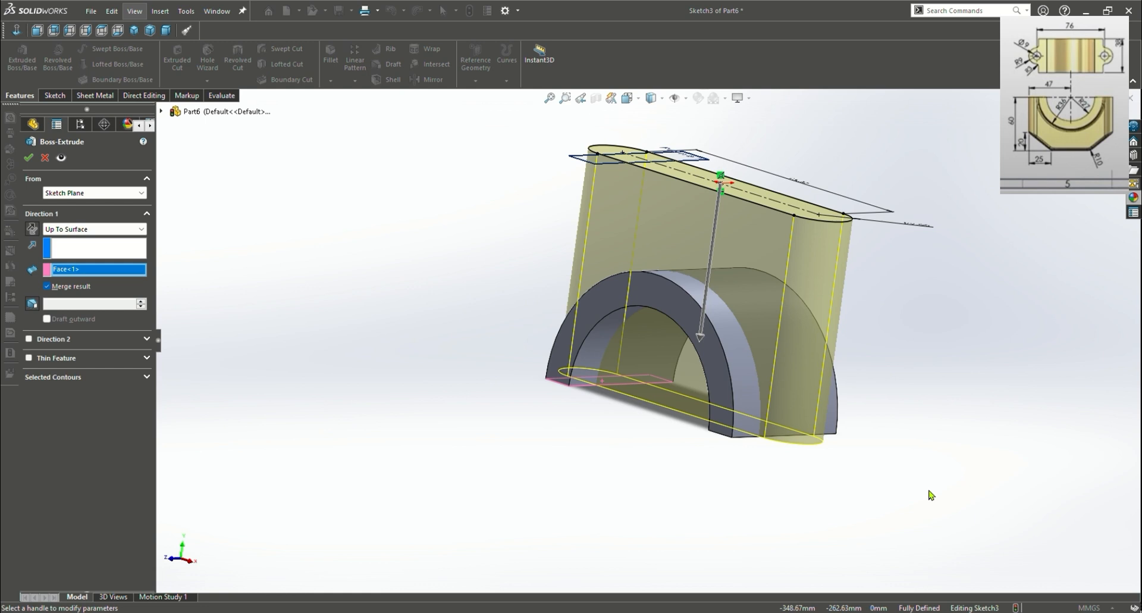
left_click(28, 159)
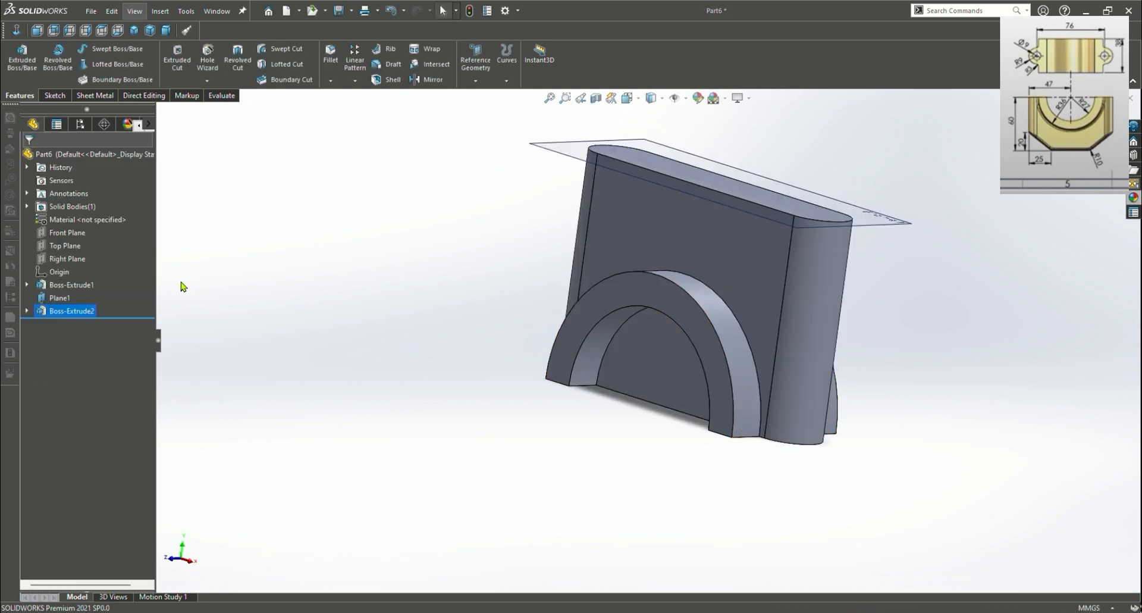
Start a sketch on the flat face blocking the half ring's bore and convert that face's outline into sketch entities
left_click(654, 354)
left_click(53, 96)
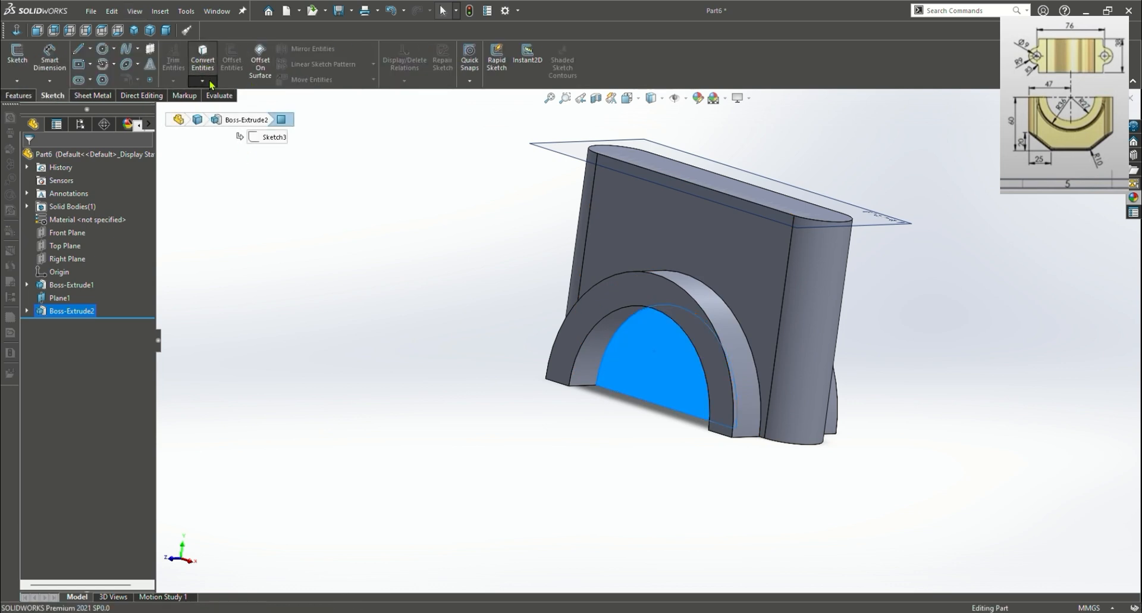
key("ctrl+8")
left_click(19, 95)
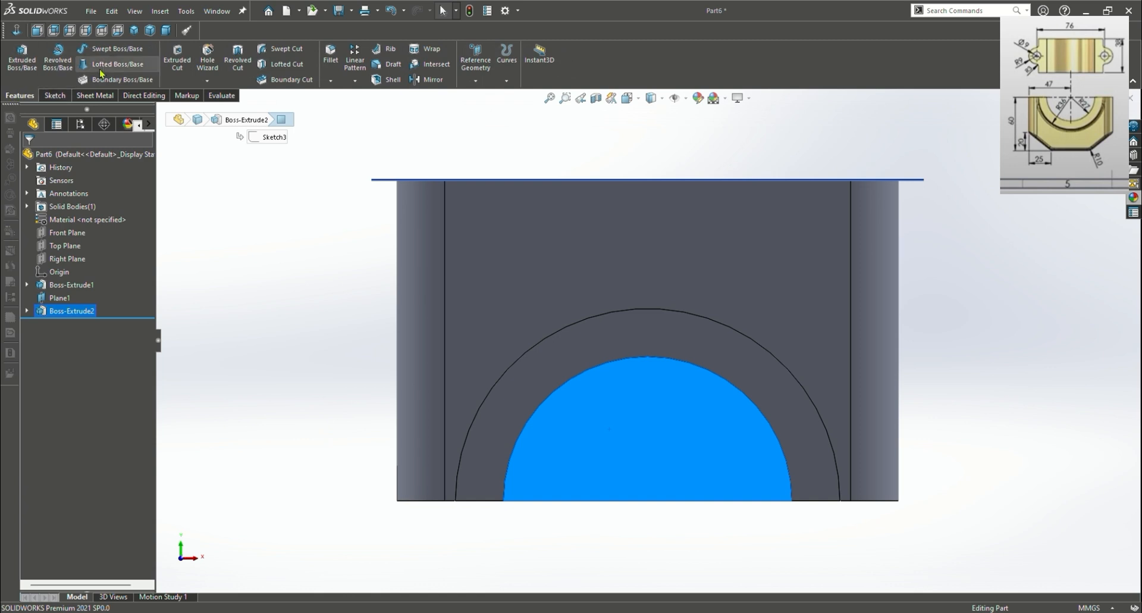
left_click(177, 60)
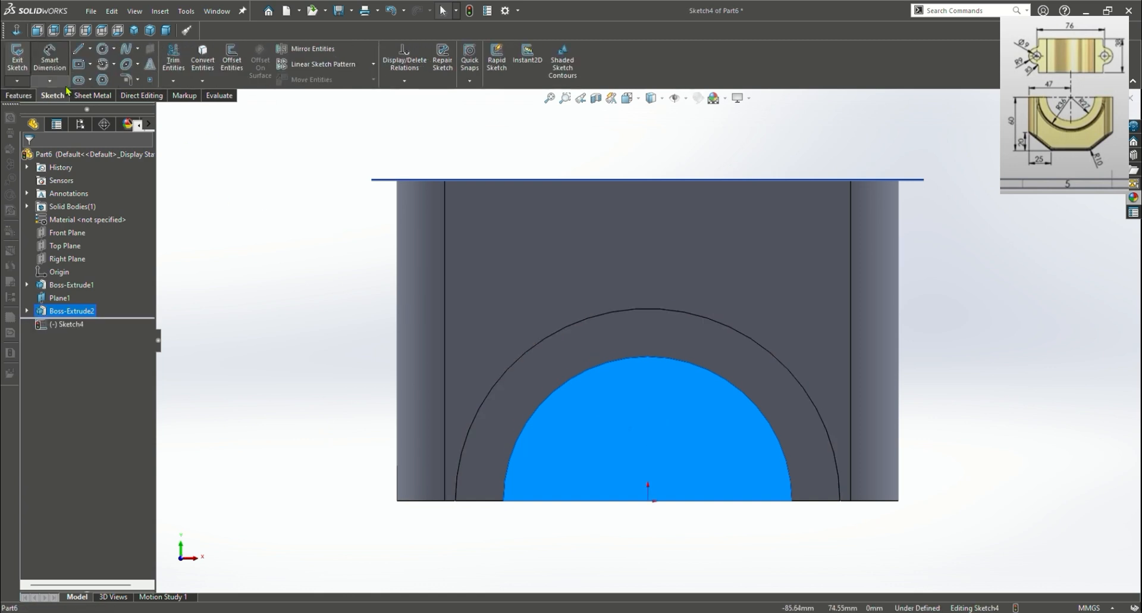
left_click(201, 56)
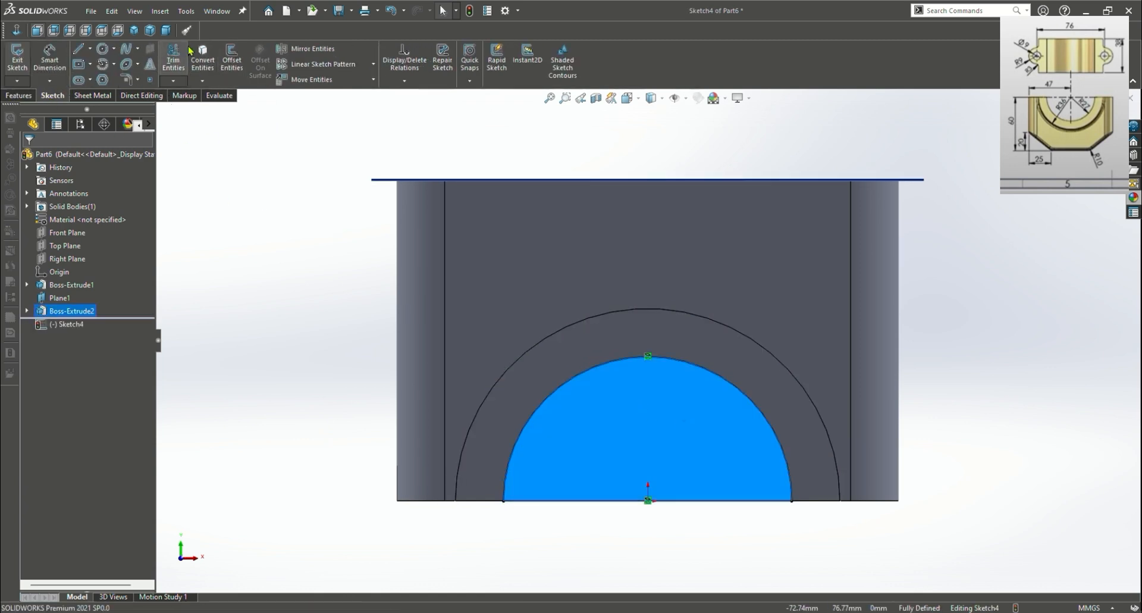
Extrude-cut the converted half-circle profile through the slot-shaped body to open the bore
left_click(20, 95)
left_click(177, 60)
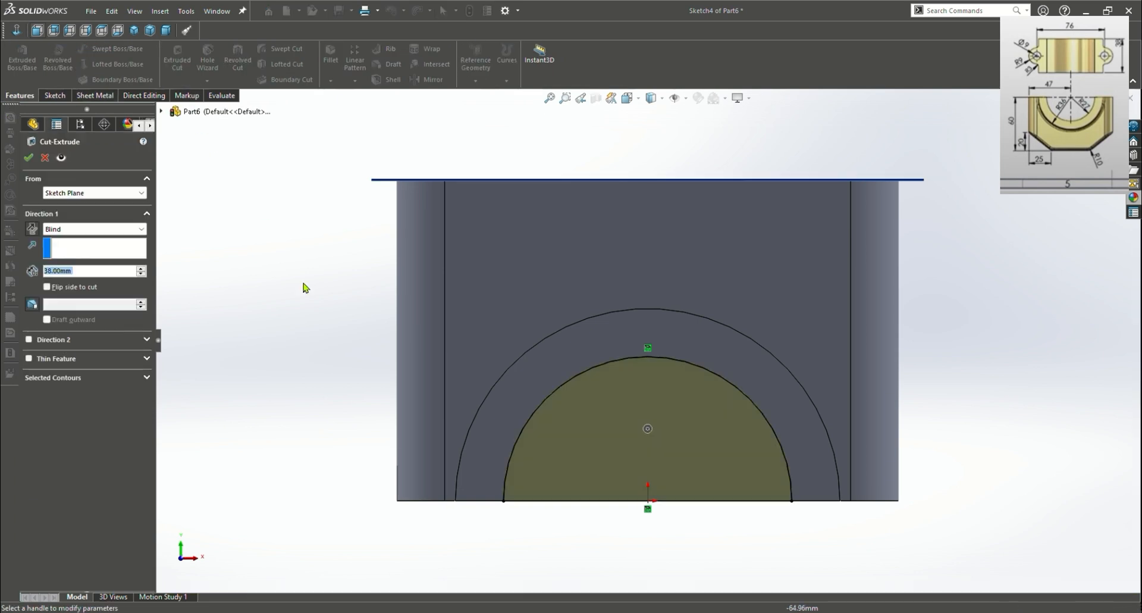
left_click(94, 228)
left_click(97, 246)
left_click(28, 158)
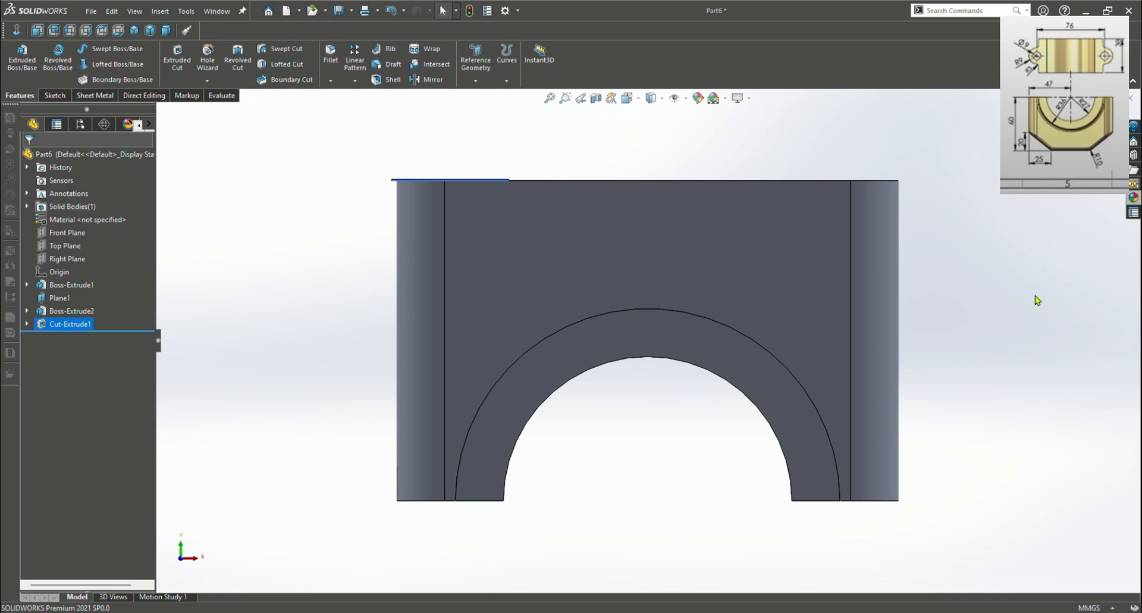
Hide the offset reference plane and check the rounded side lug's edge on the underside of the part
key("ctrl+7")
left_click(702, 165)
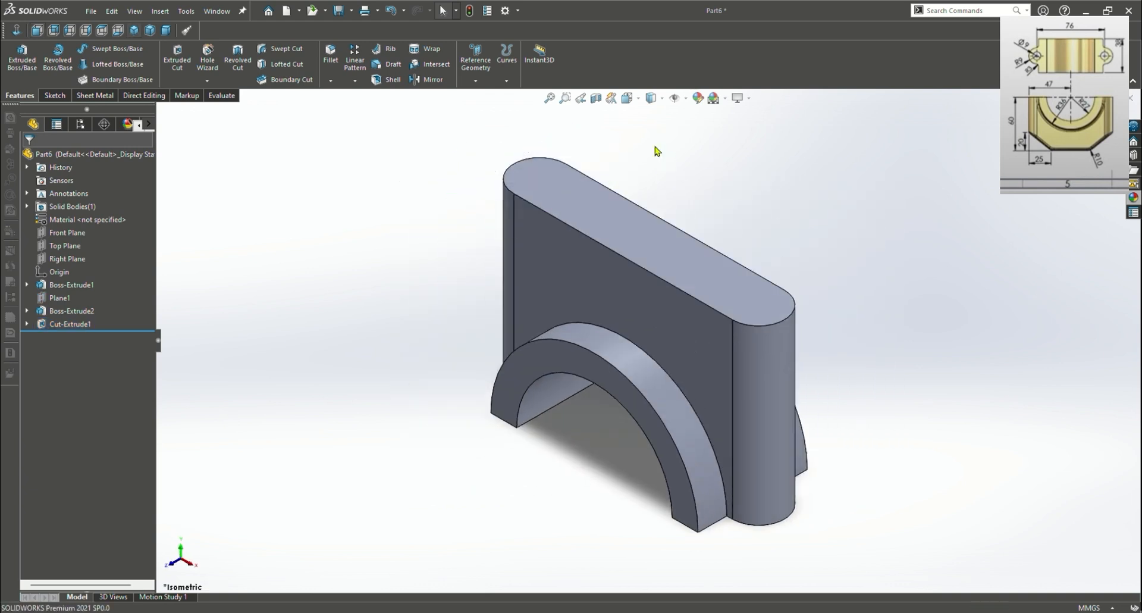
key("ctrl+1")
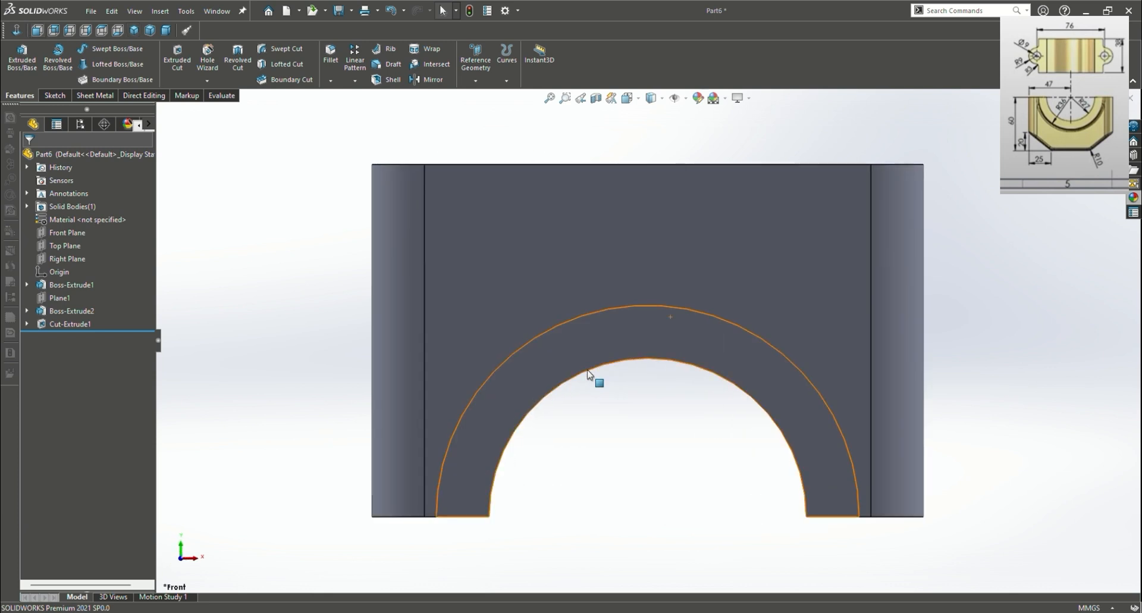
key("ctrl+6")
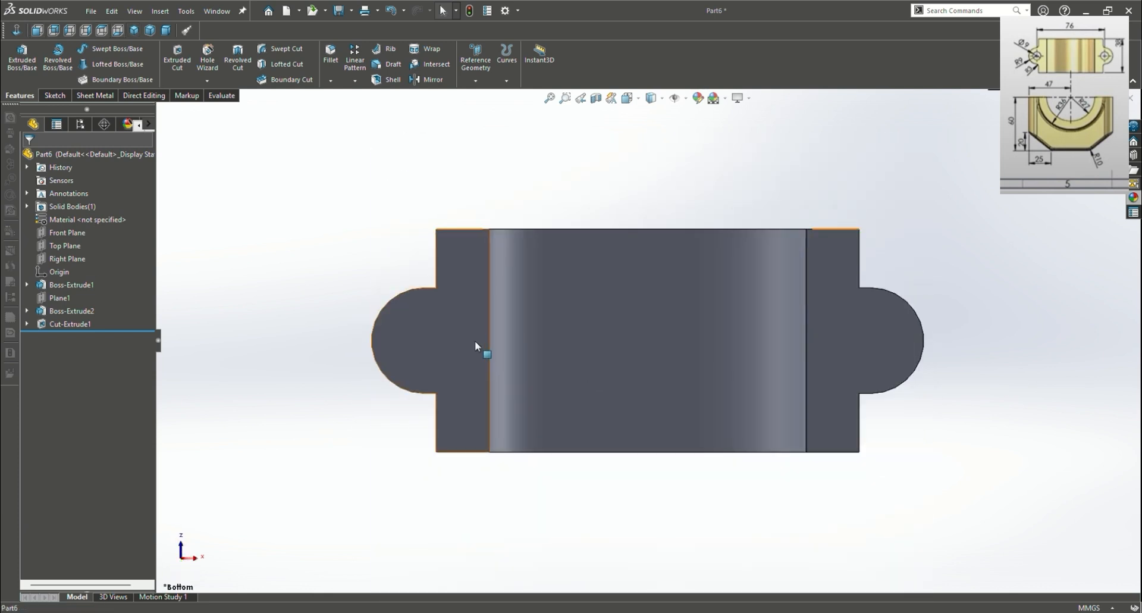
left_click(476, 343)
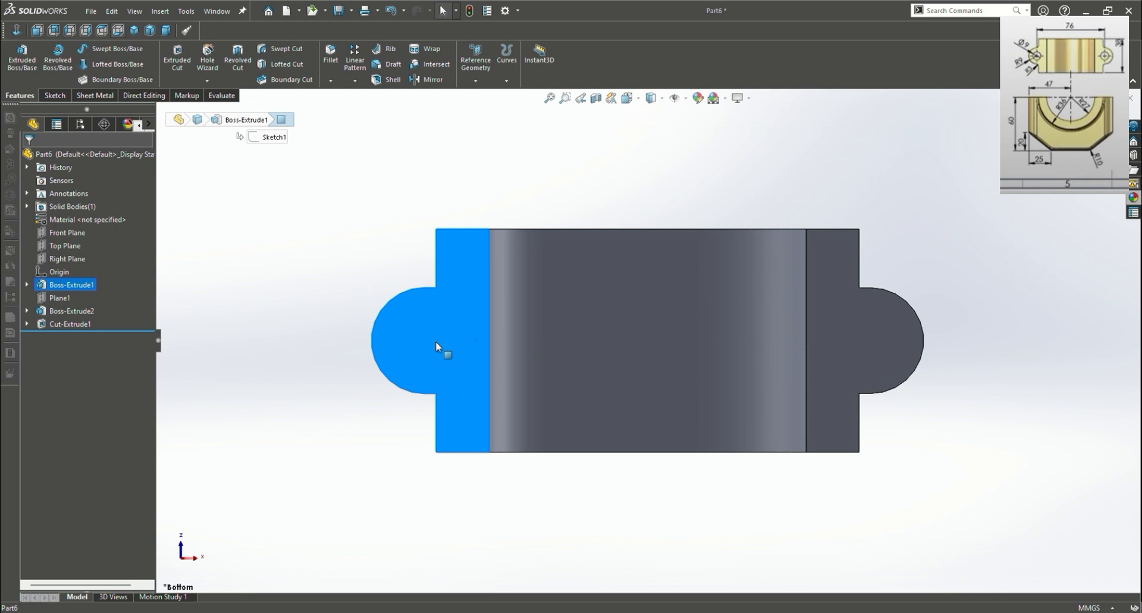
left_click(374, 342)
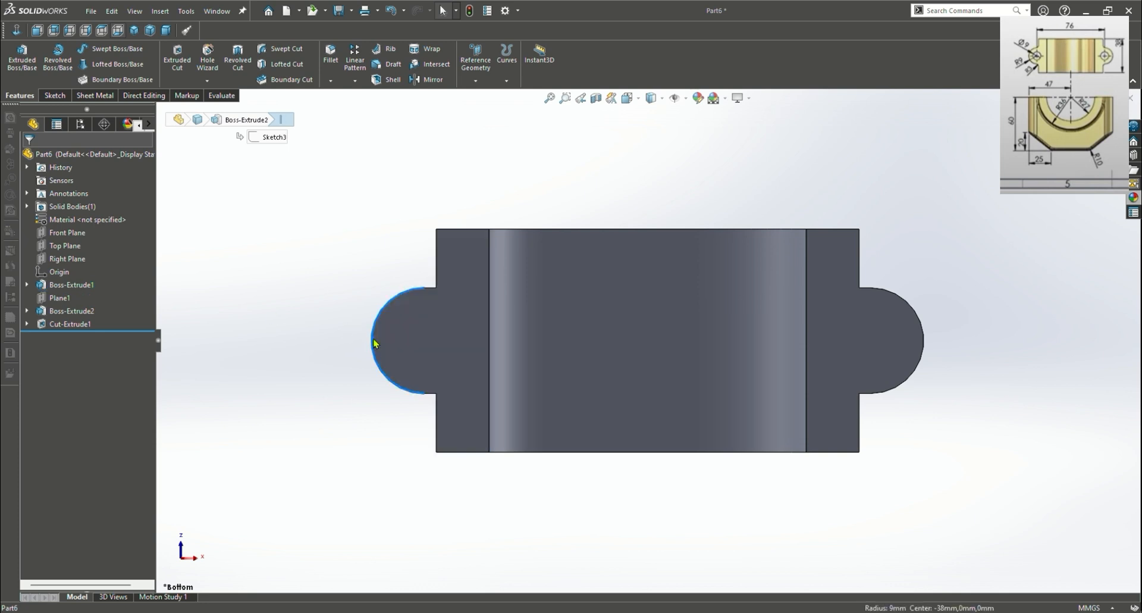
Start a sketch on the half ring's flat underside face that includes the rounded side lug on the negative X side
left_click(432, 345)
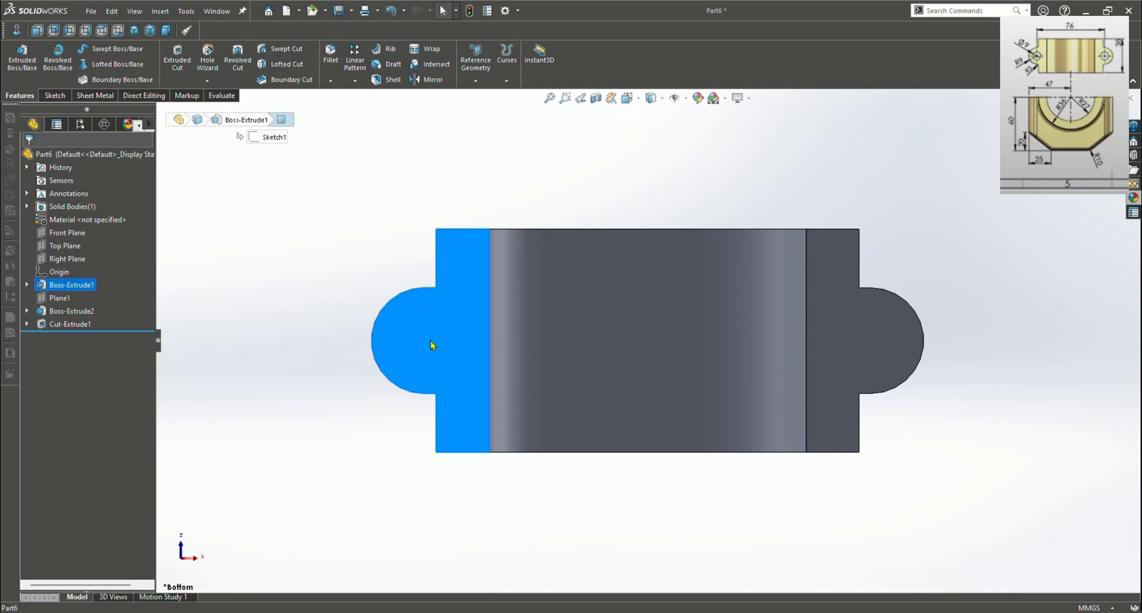
left_click(51, 95)
left_click(17, 61)
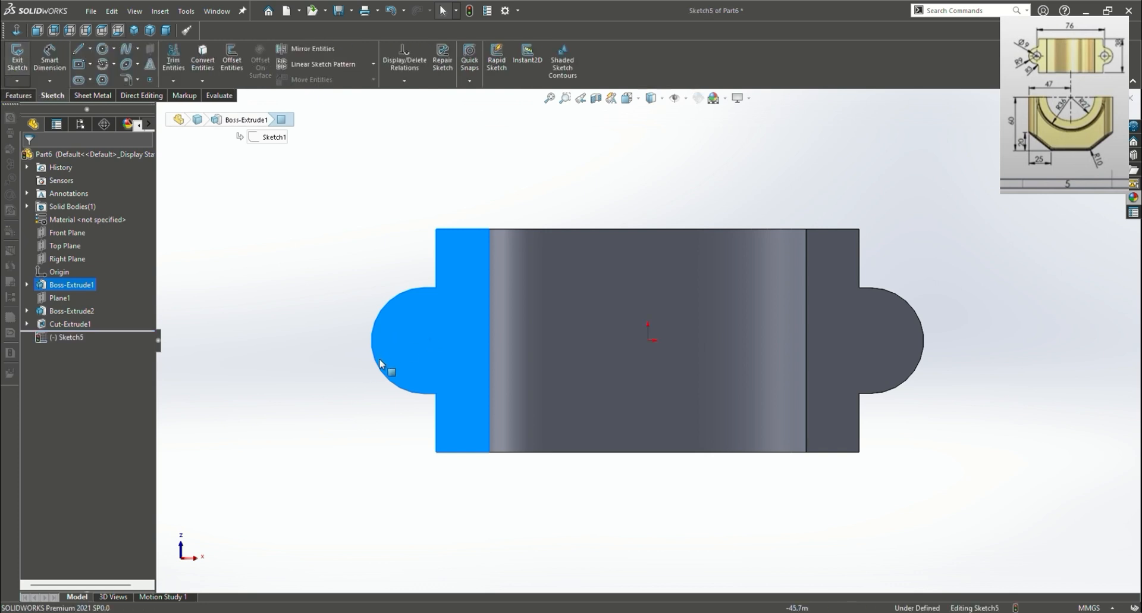
left_click(378, 360)
left_click(425, 350)
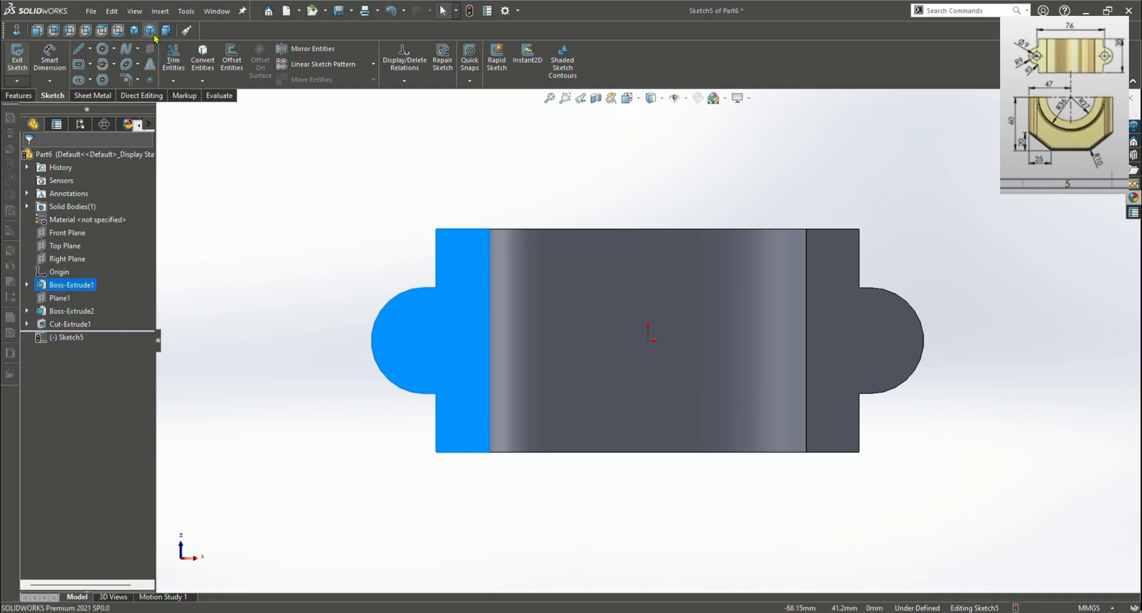
left_click(102, 49)
left_click(424, 341)
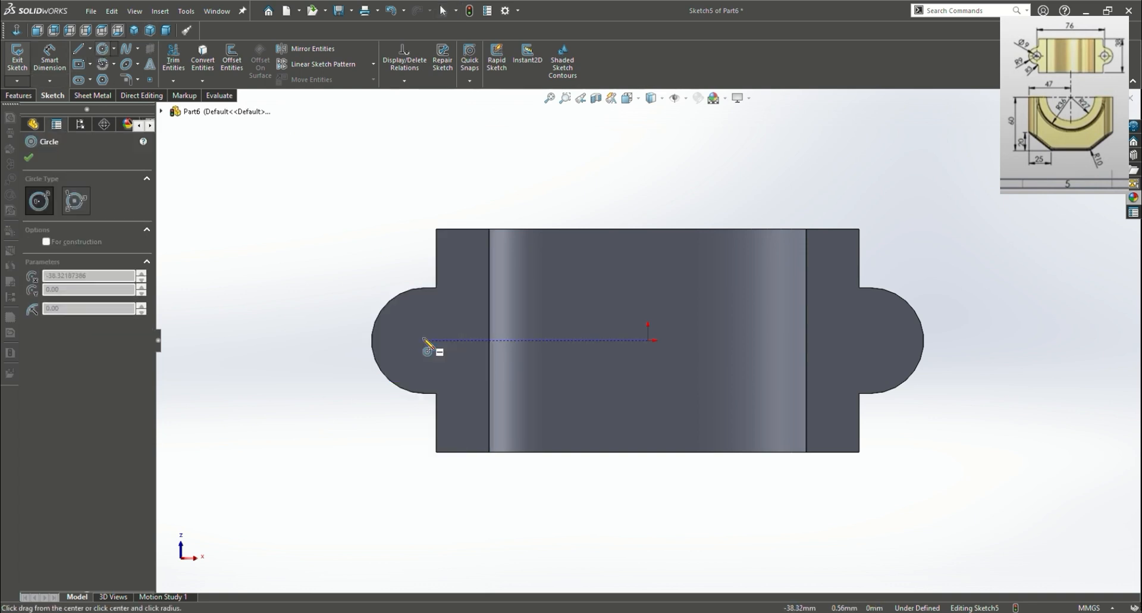
left_click(409, 368)
key("Escape")
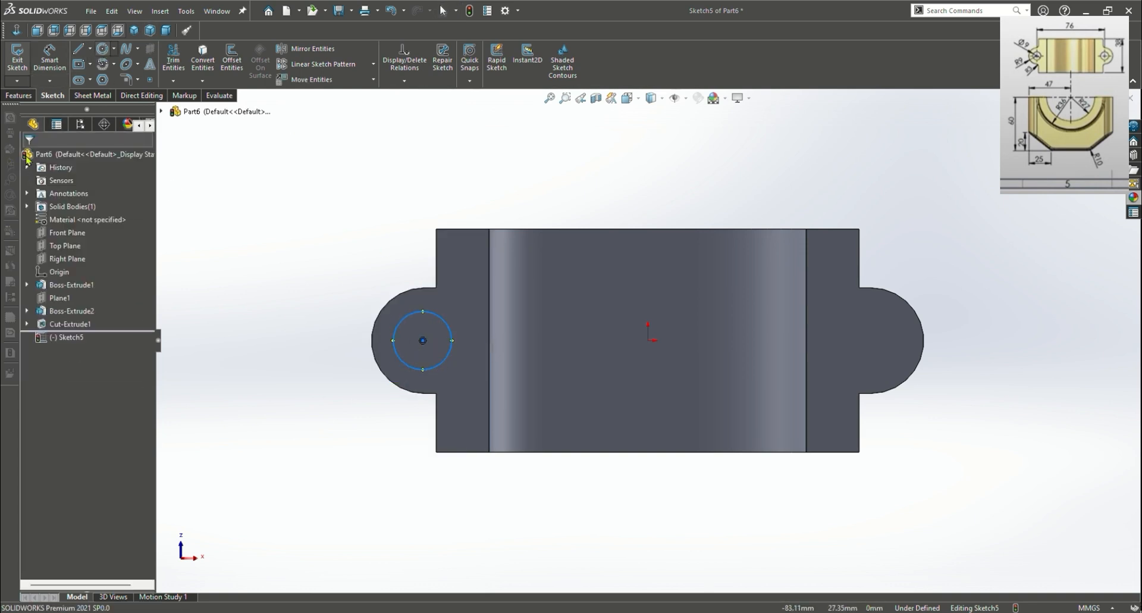
left_click(427, 333)
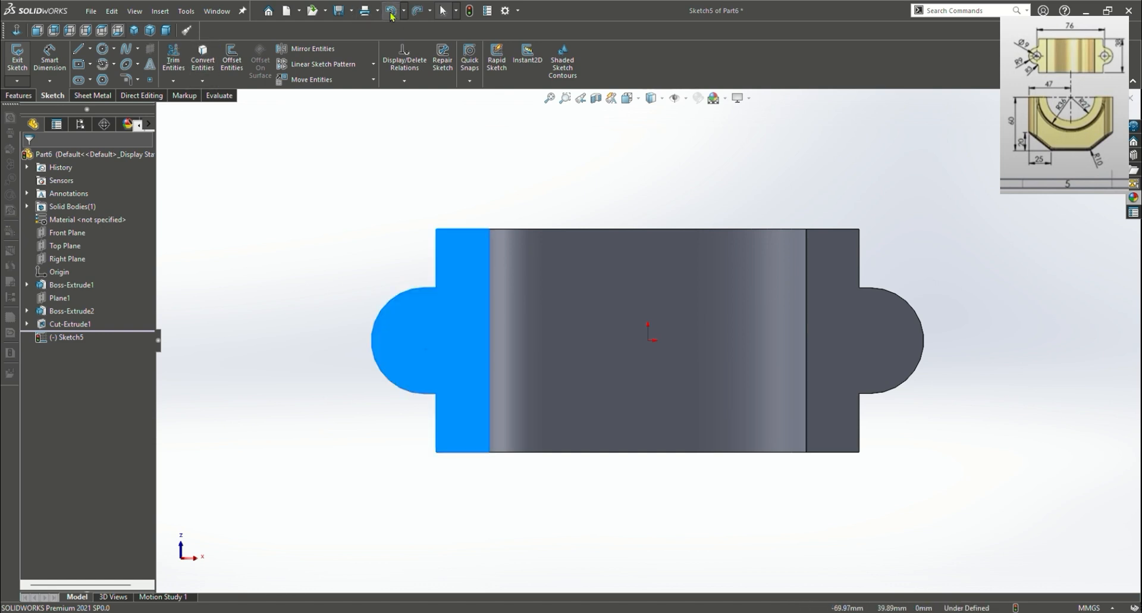
Sketch a circle about 9 mm in diameter, centred on the arc centre of the rounded lug on the negative X side
left_click(414, 289)
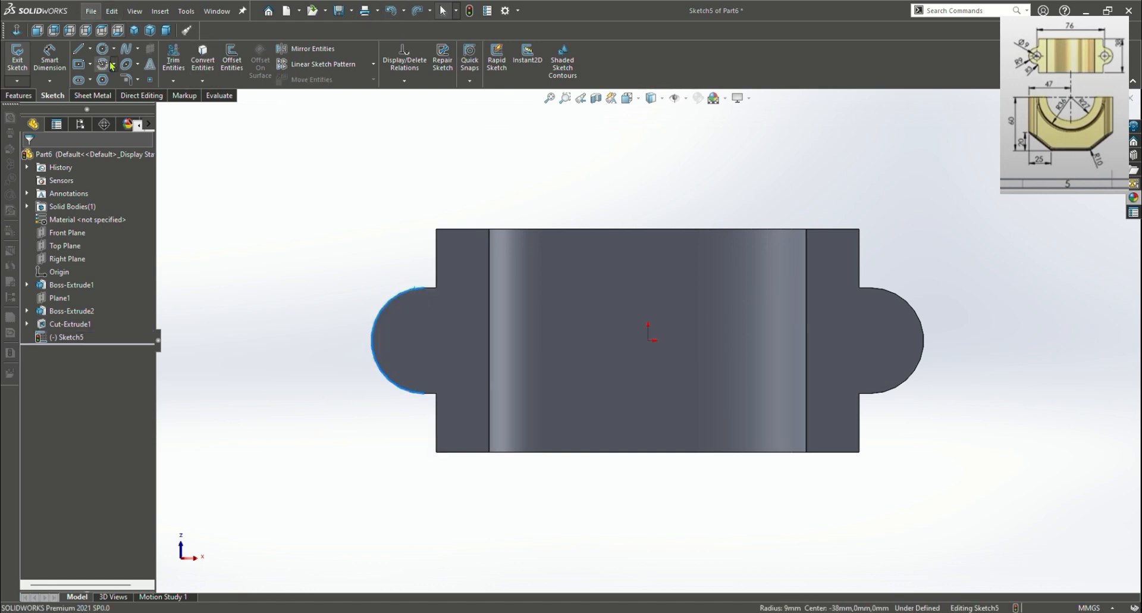
left_click(103, 50)
left_click(424, 340)
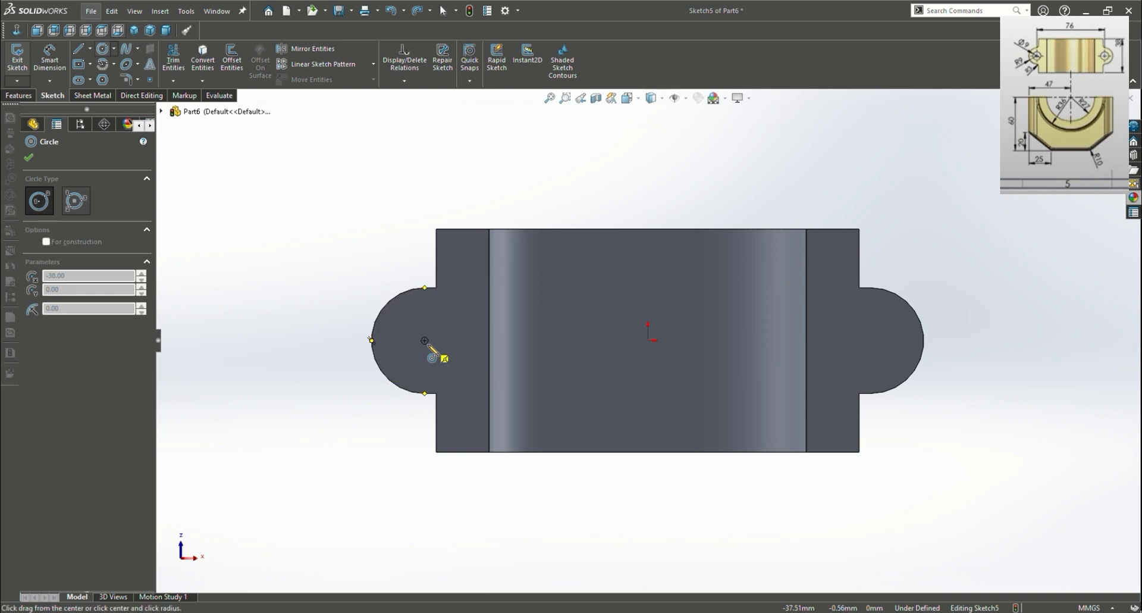
left_click(399, 337)
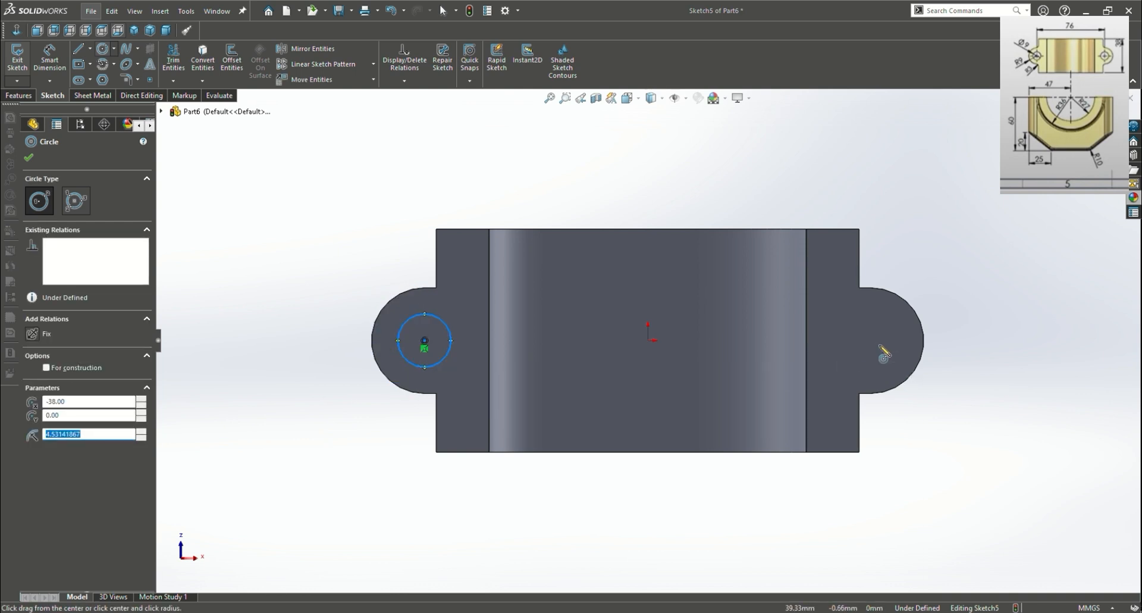
left_click(905, 300)
left_click(899, 343)
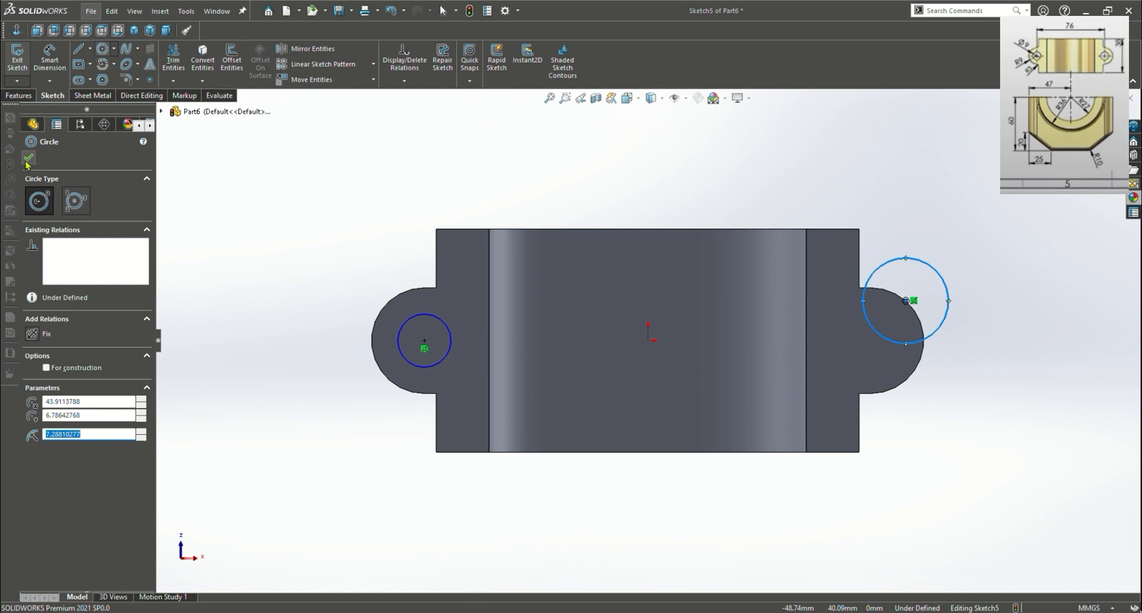
left_click(391, 11)
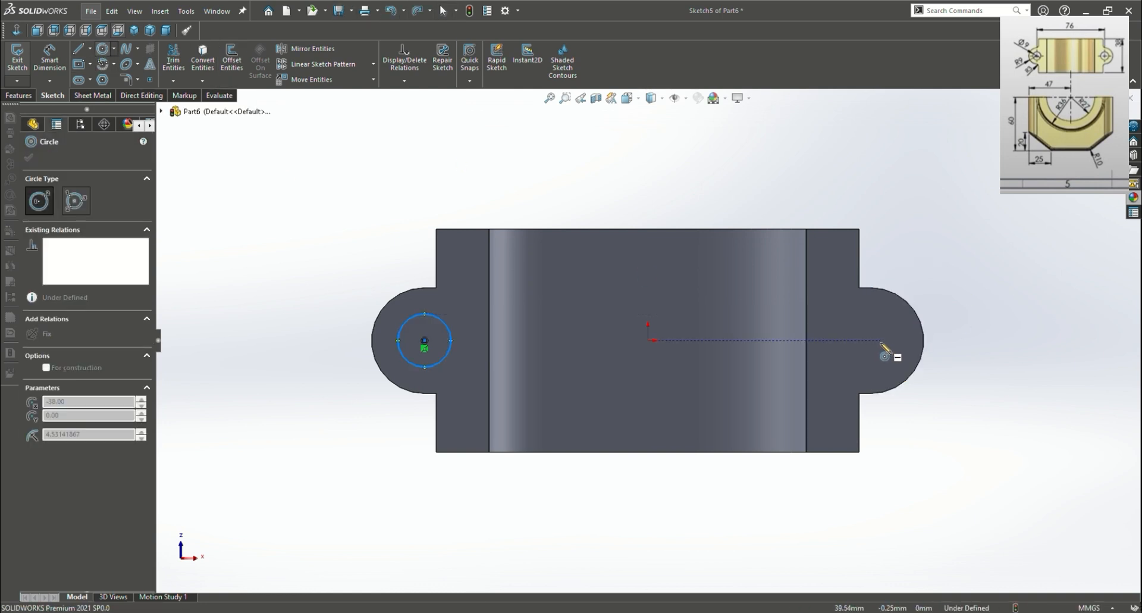
Sketch a circle centred on the opposite lug's arc centre and dimension both lug circles to 9 mm diameter
left_click_drag(871, 341, 892, 324)
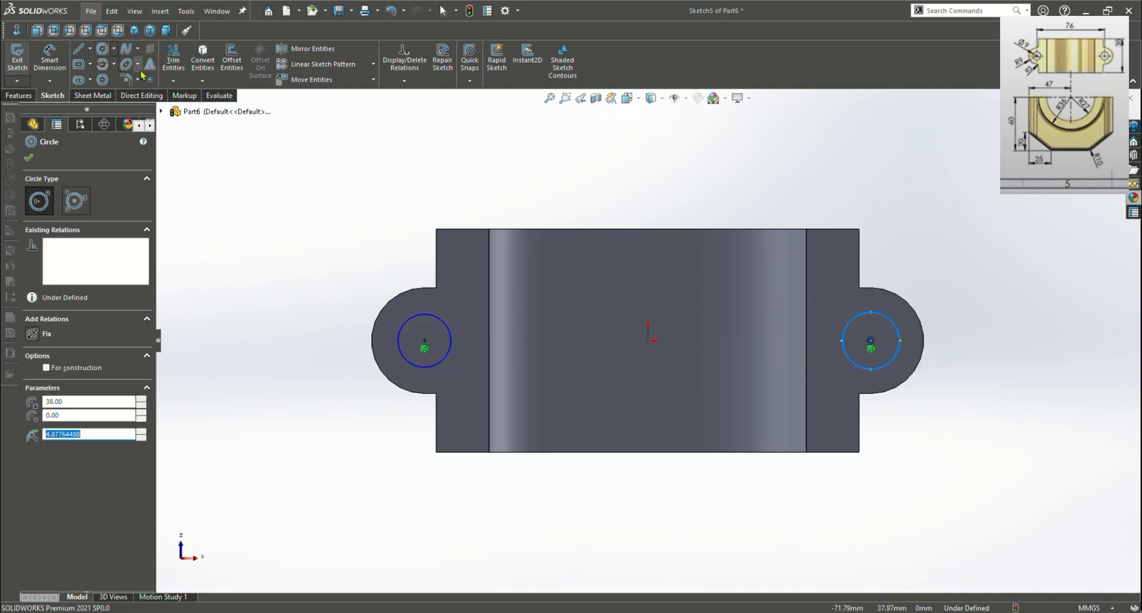
key("Escape")
left_click(446, 325)
left_click(427, 161)
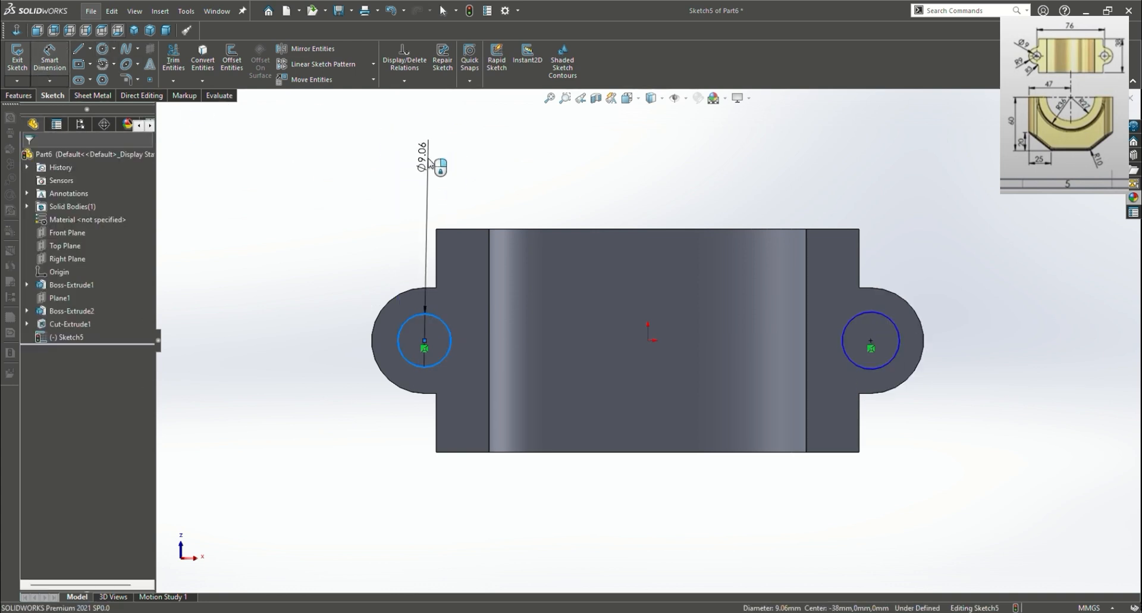
type("9")
key("Return")
left_click(870, 314)
left_click(867, 176)
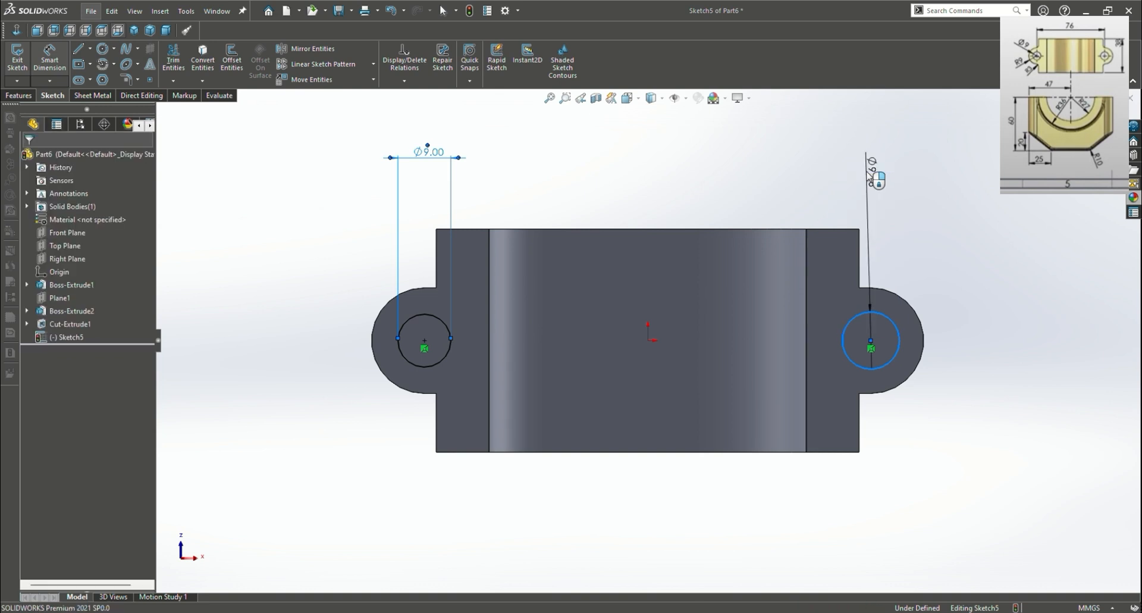
type("9.00mm")
key("Return")
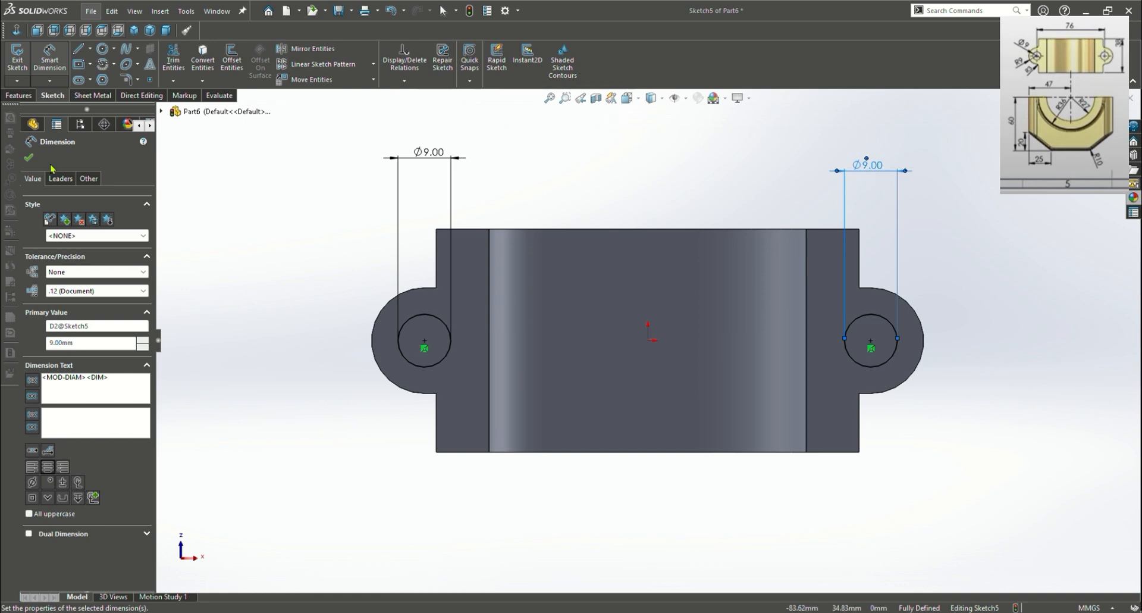
left_click(28, 157)
Extrude-cut the two lug circles with the Through All end condition to make bolt holes through the body
left_click(19, 95)
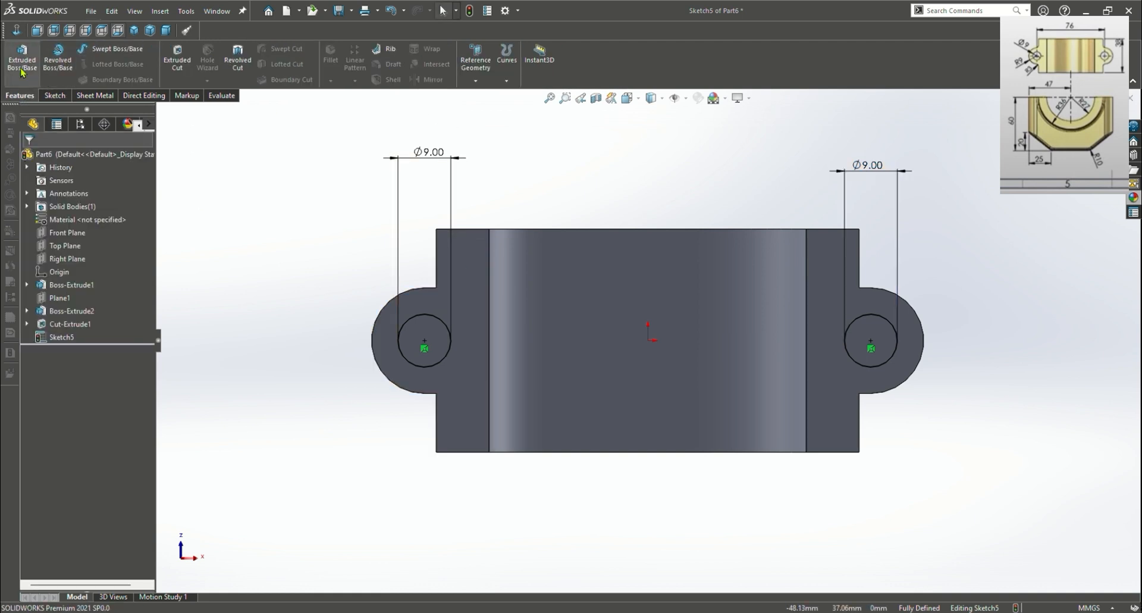
left_click(177, 57)
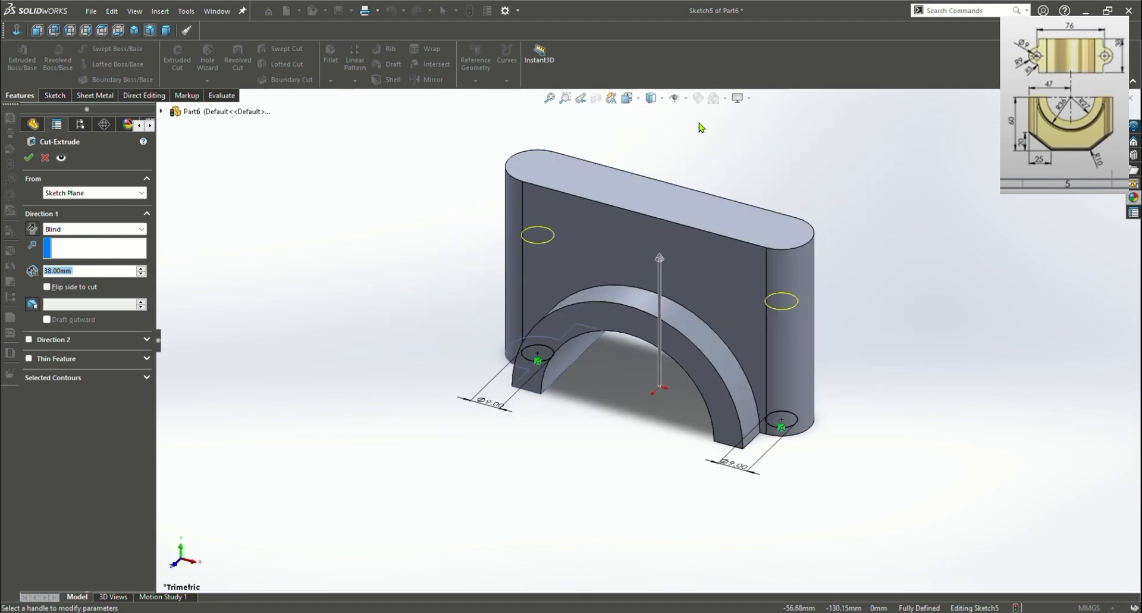
left_click(93, 229)
left_click(66, 248)
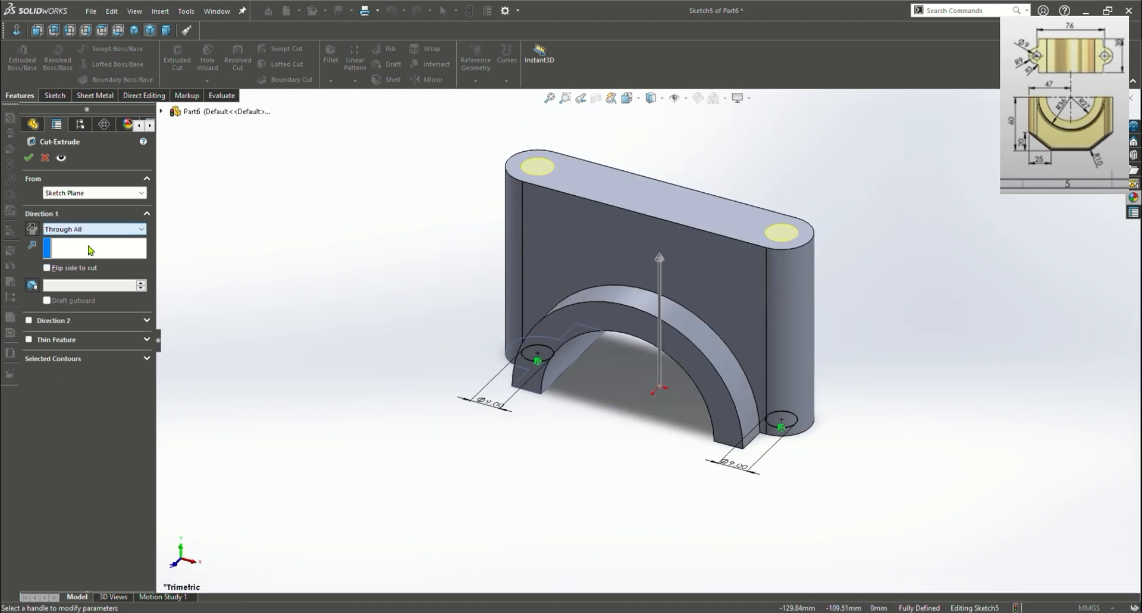
left_click(28, 158)
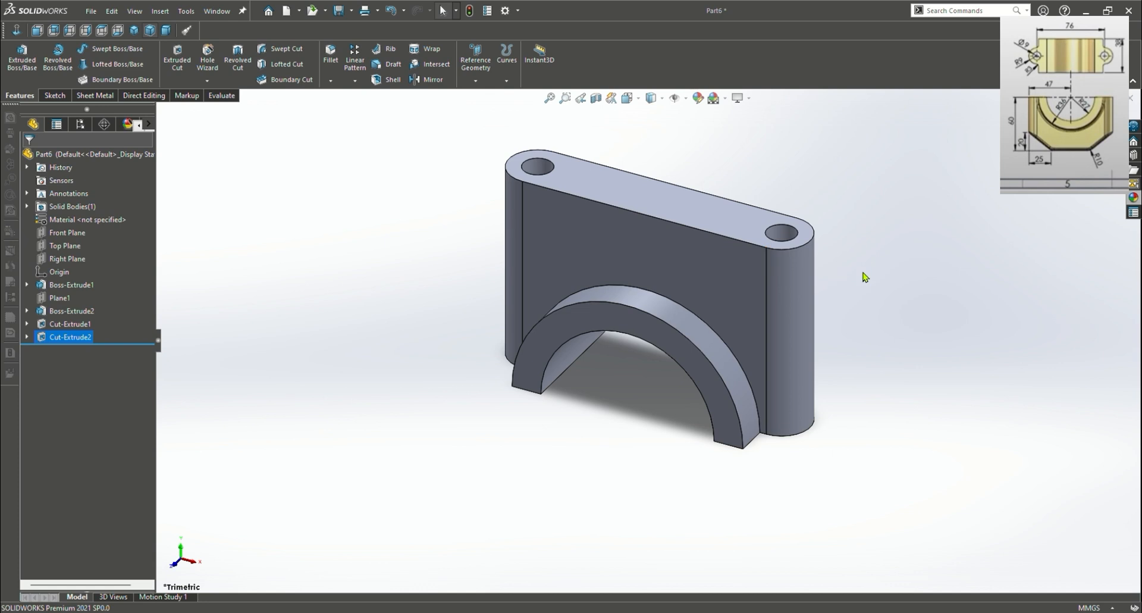
Sketch a closed right triangle about 22 mm wide and 19 mm high on the Front Plane at the body's upper left corner
left_click(67, 233)
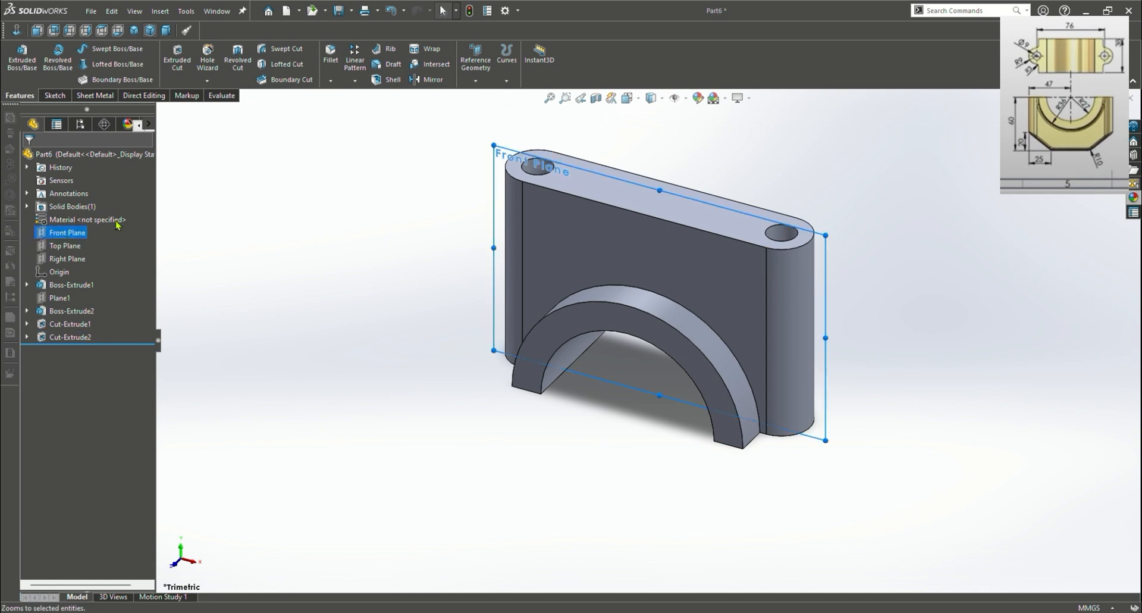
key("ctrl+8")
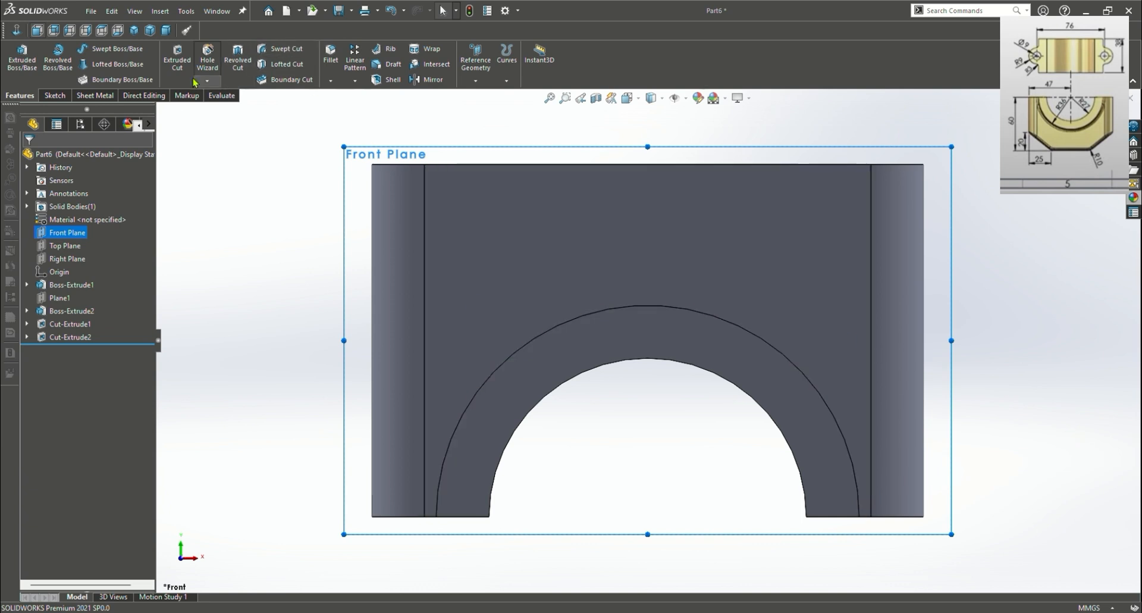
left_click(54, 95)
left_click(80, 52)
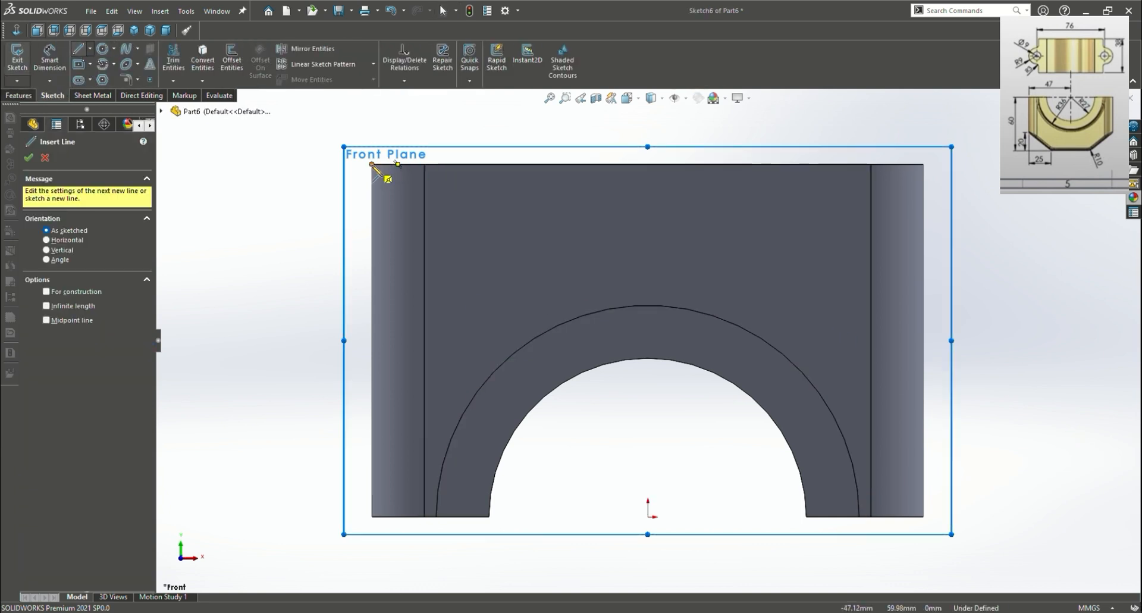
left_click(372, 166)
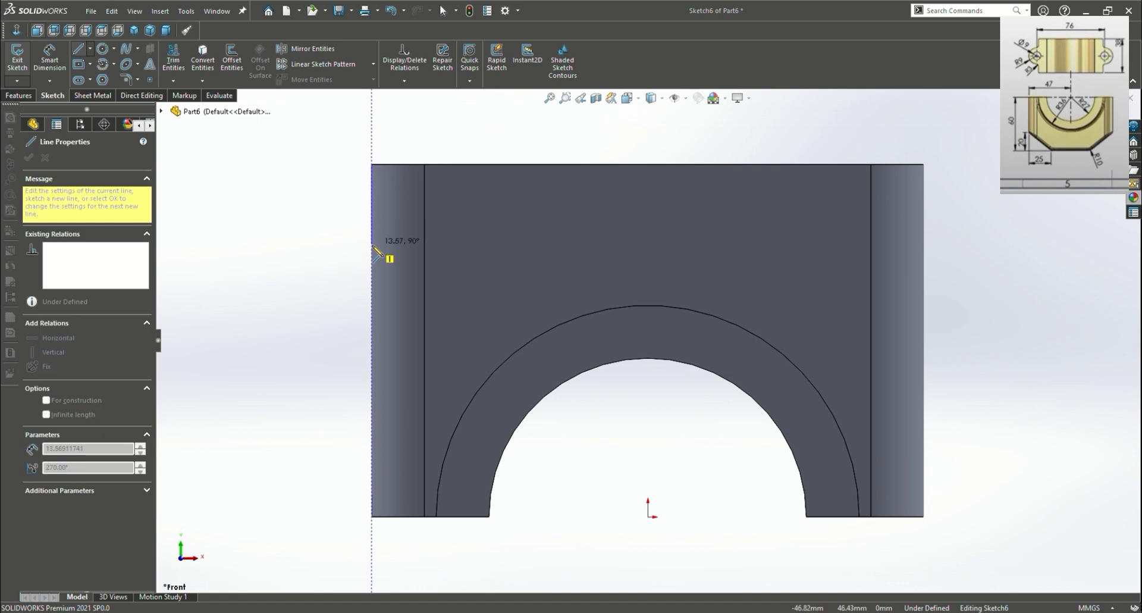
left_click(373, 276)
left_click(502, 164)
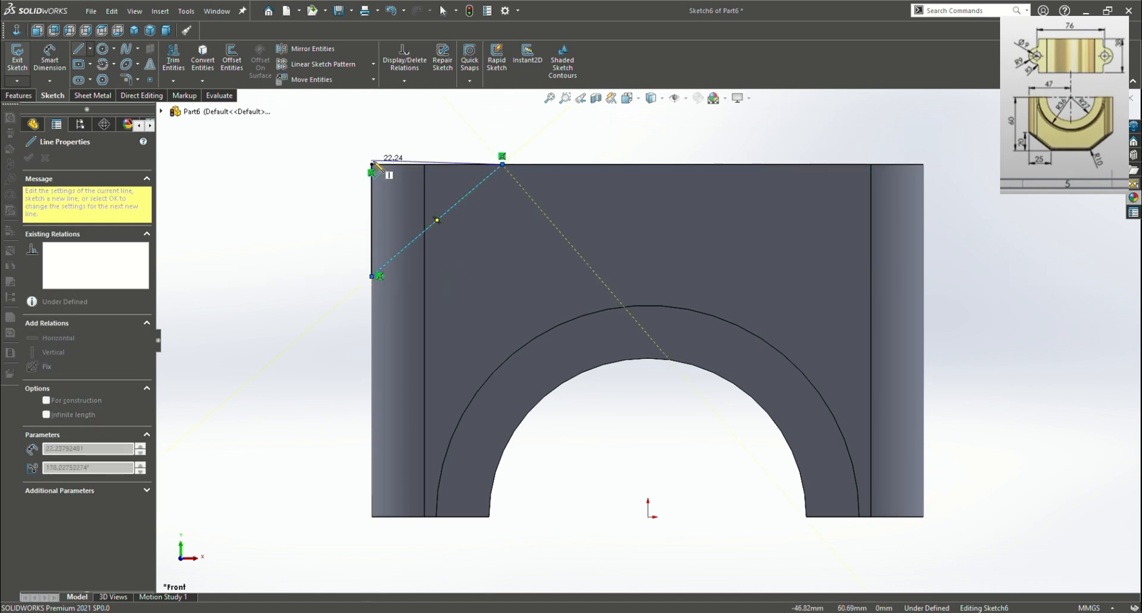
left_click(372, 164)
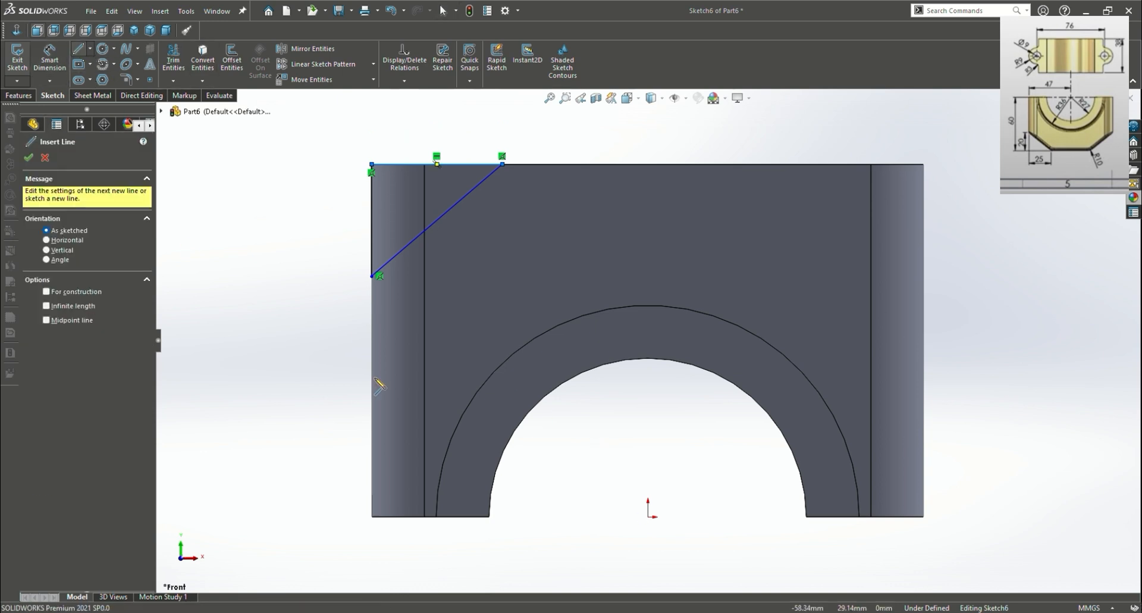
Draw a vertical line about 32 mm long upward from the origin and convert it to construction geometry
left_click(648, 516)
left_click(648, 328)
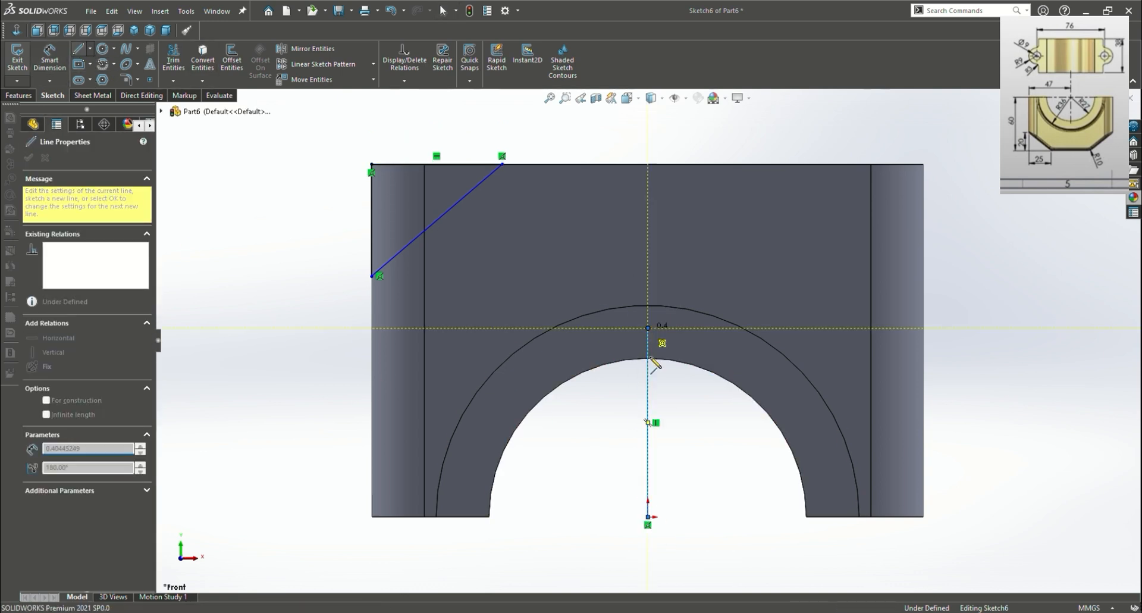
key("Escape")
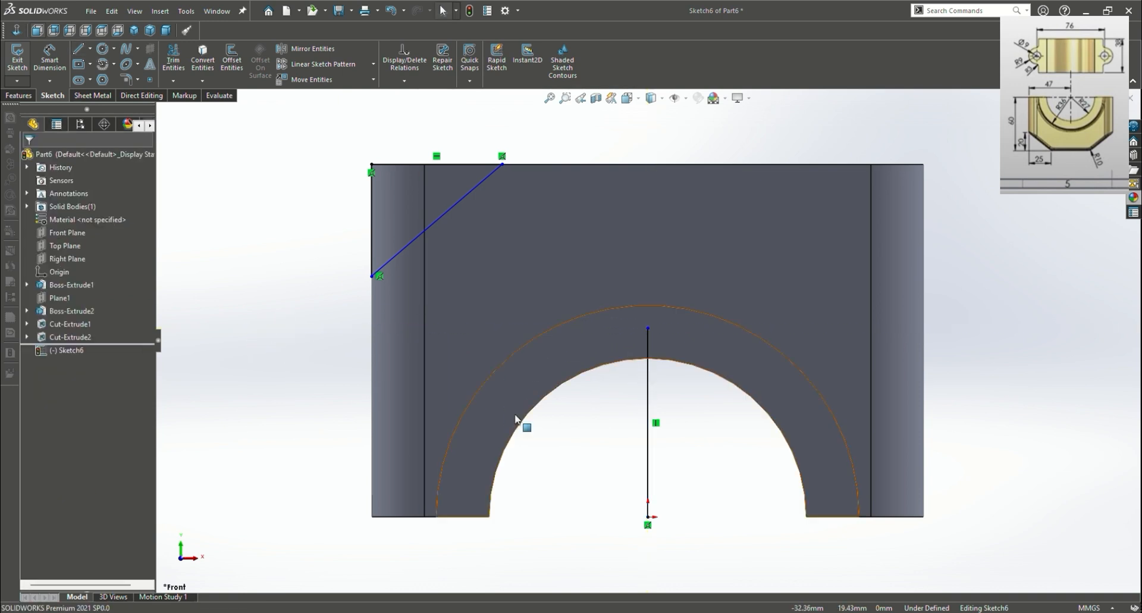
left_click(648, 433)
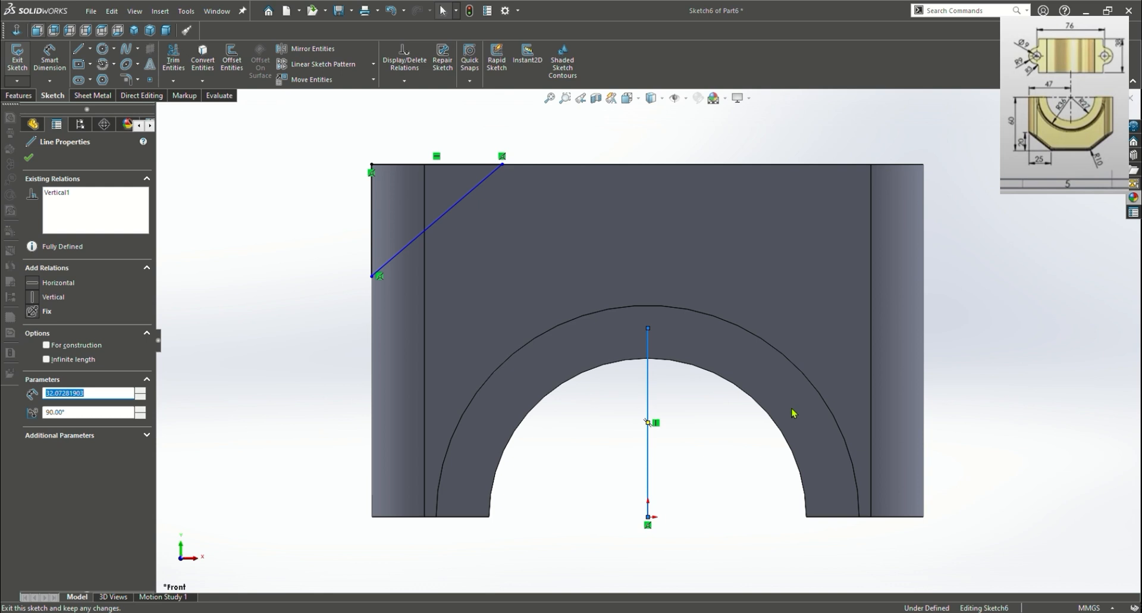
left_click(677, 402)
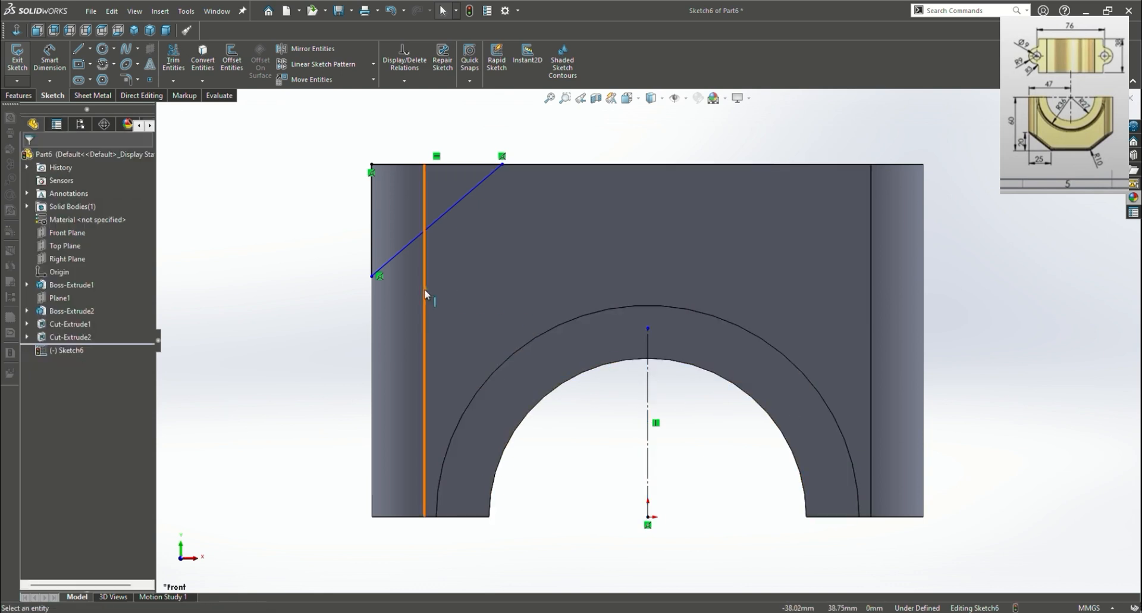
Dimension the corner triangle's vertical side to 20 mm and its horizontal side to 25 mm
left_click(57, 66)
left_click(372, 241)
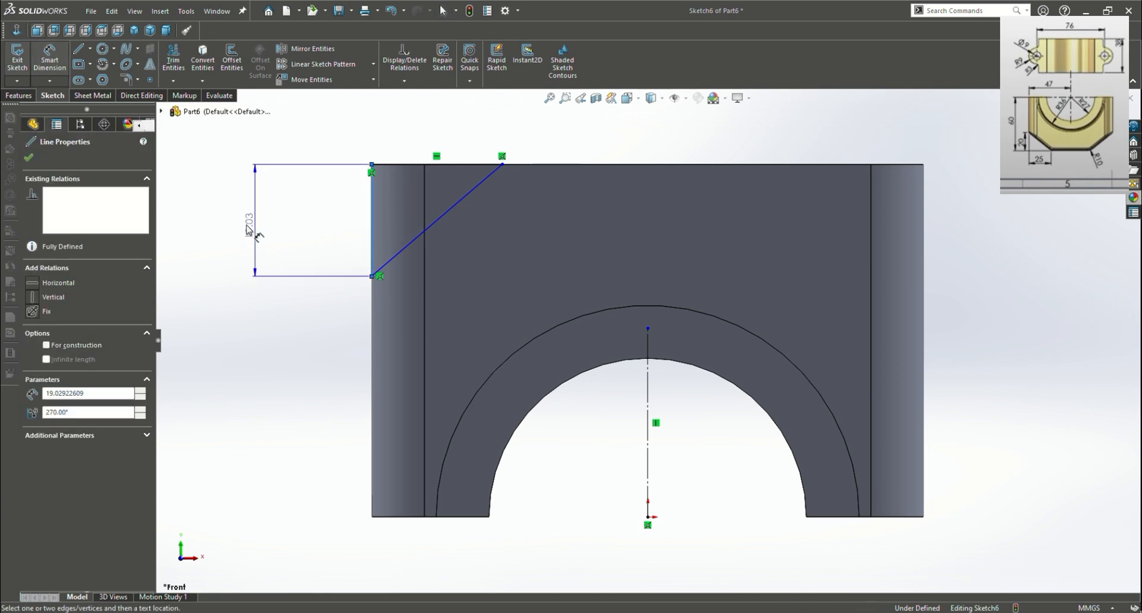
left_click(254, 233)
type("20")
key("Return")
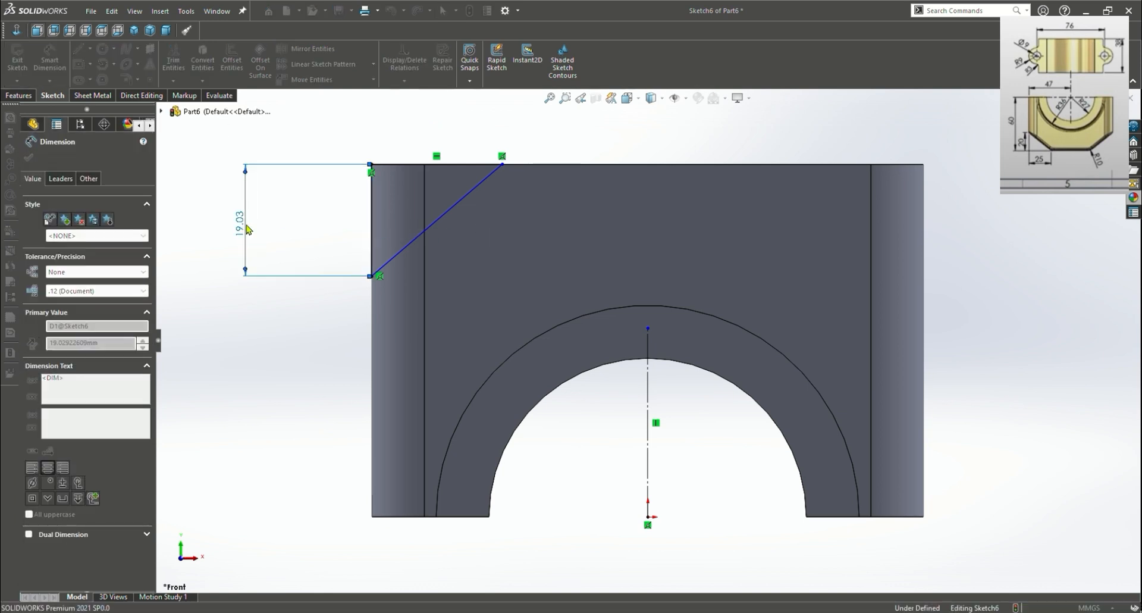
left_click(458, 165)
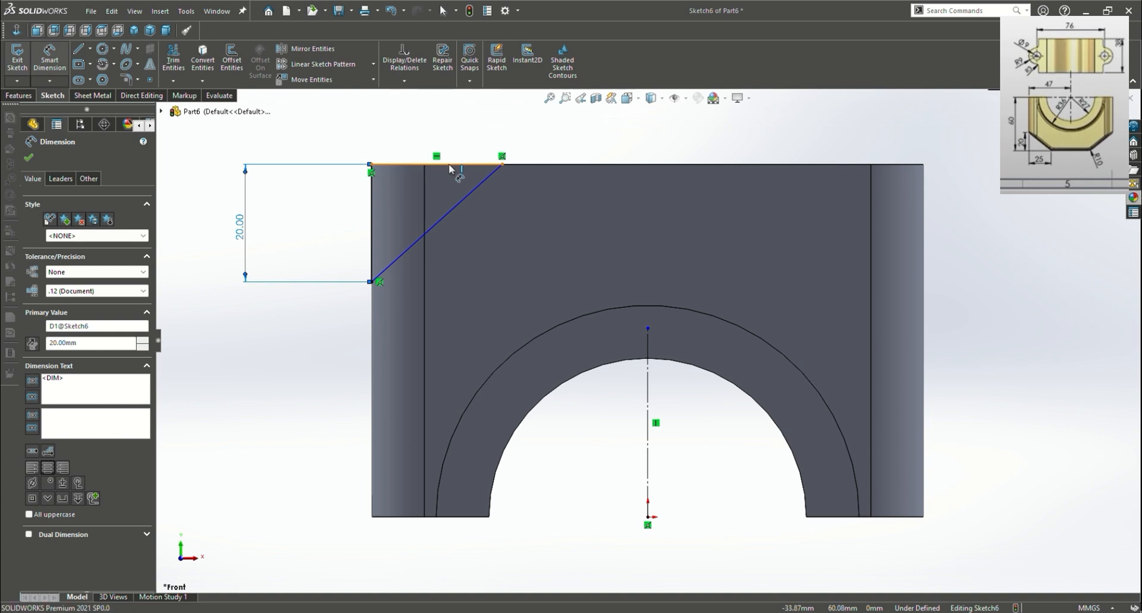
left_click(439, 123)
type("25")
key("Return")
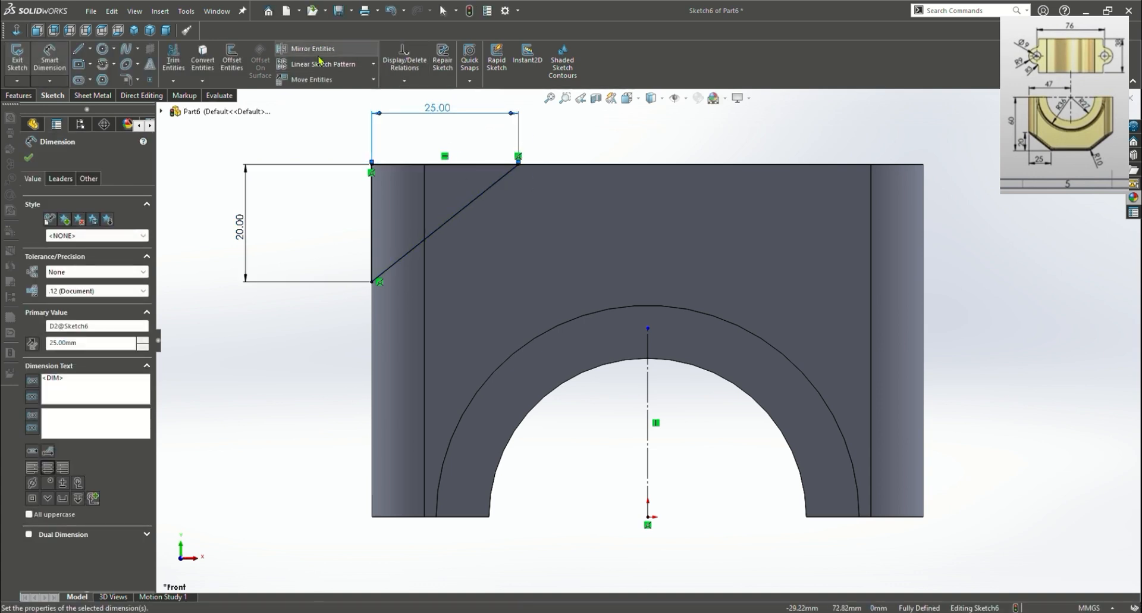
key("Escape")
left_click_drag(304, 366, 533, 139)
left_click(312, 79)
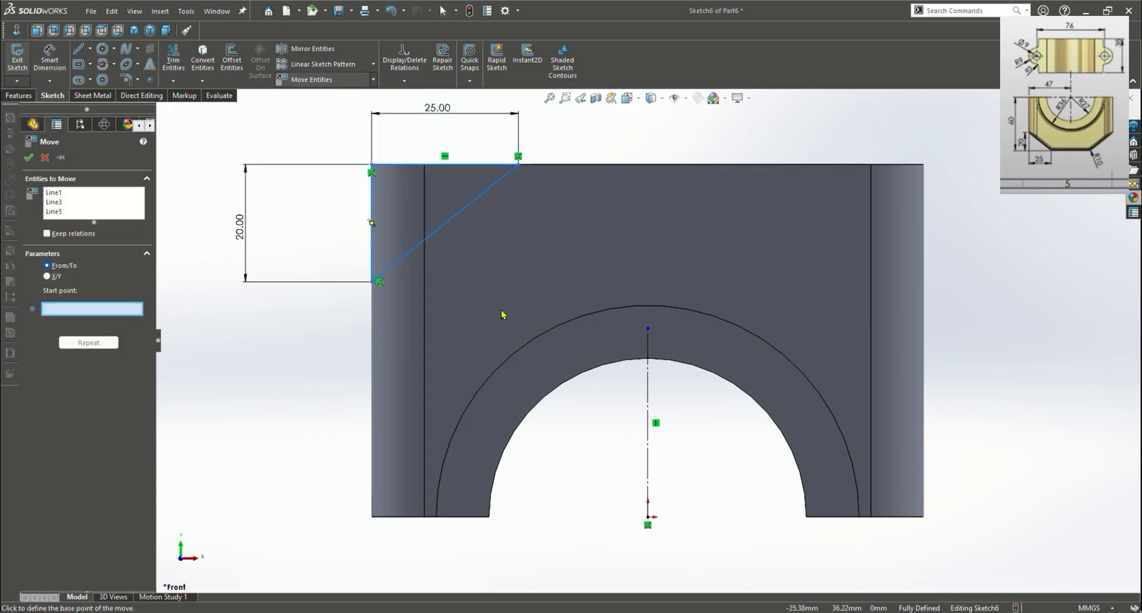
left_click(655, 428)
left_click(654, 440)
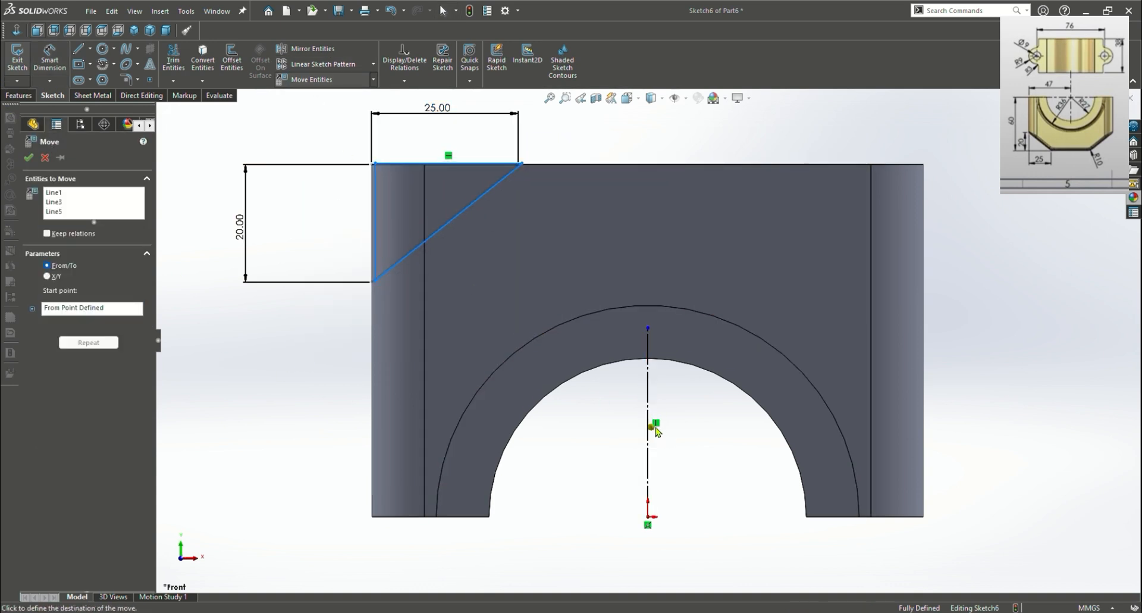
left_click(391, 10)
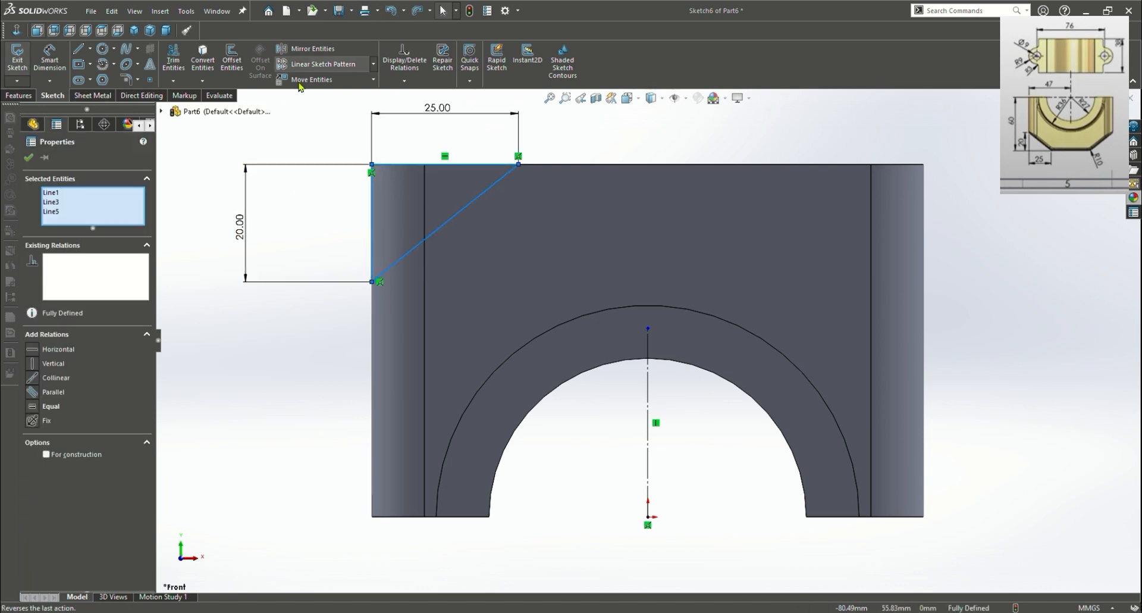
left_click(390, 11)
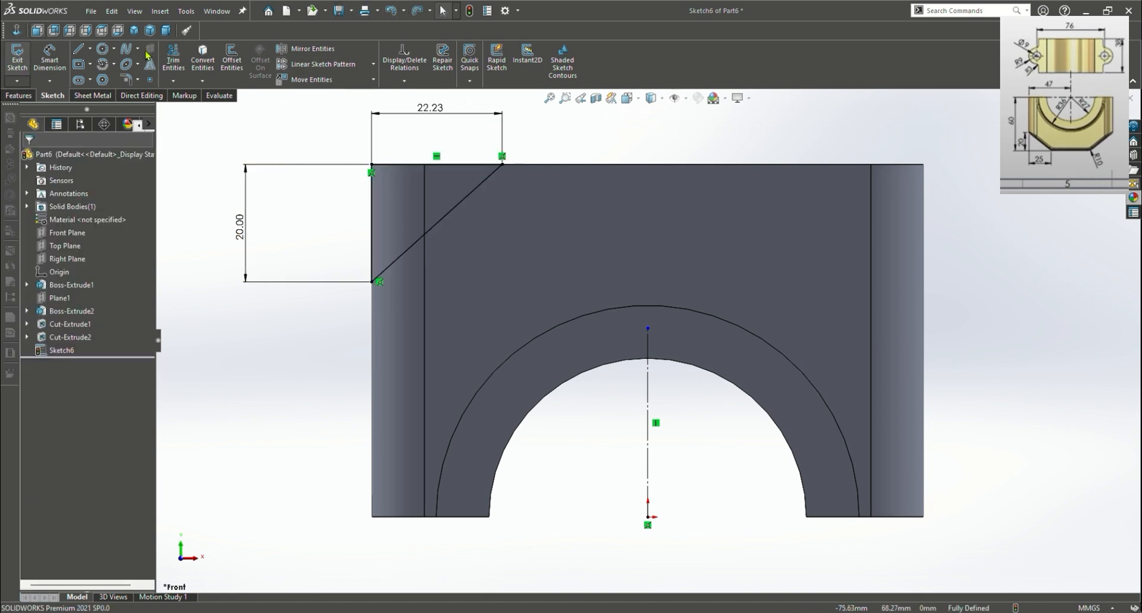
Set the corner triangle's horizontal side to 25 mm and mirror the triangle about the vertical construction line
left_click(461, 114)
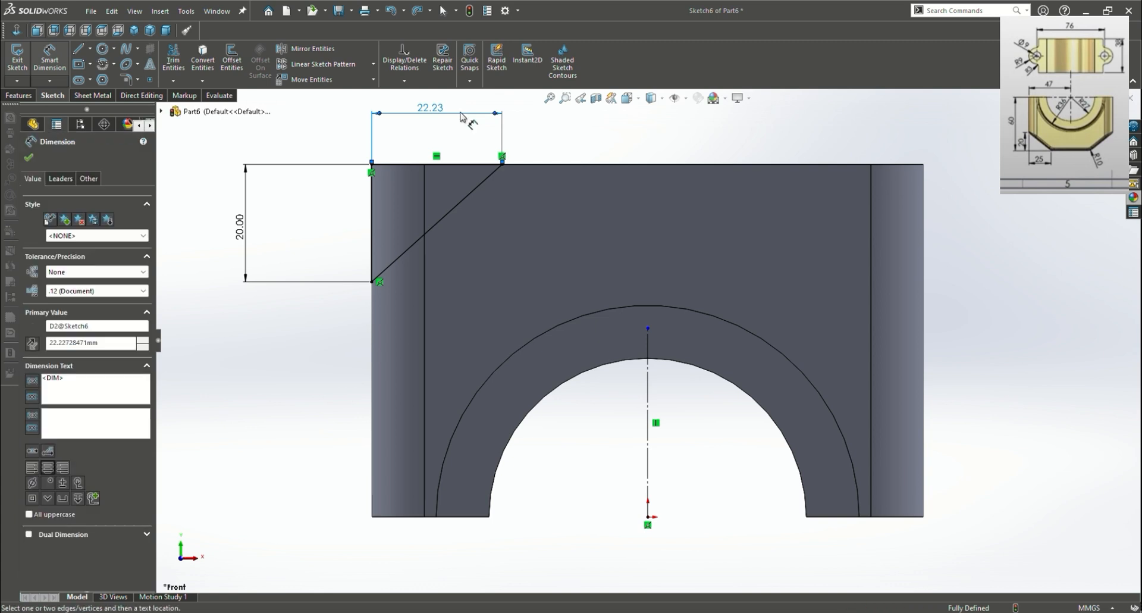
left_click_drag(111, 343, 3, 342)
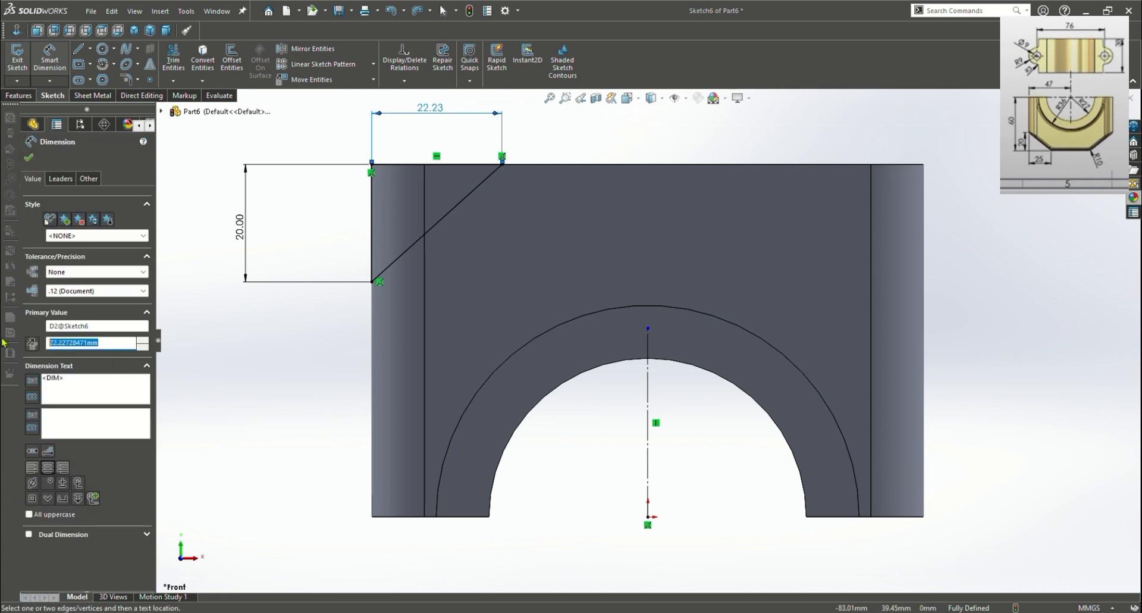
type("25")
key("Return")
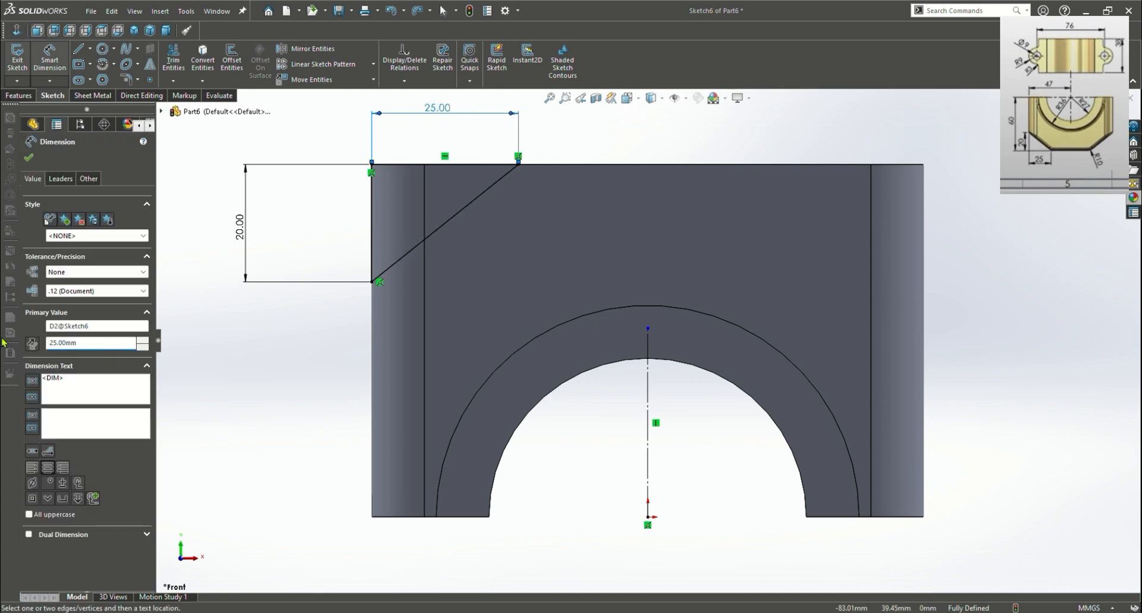
left_click(34, 163)
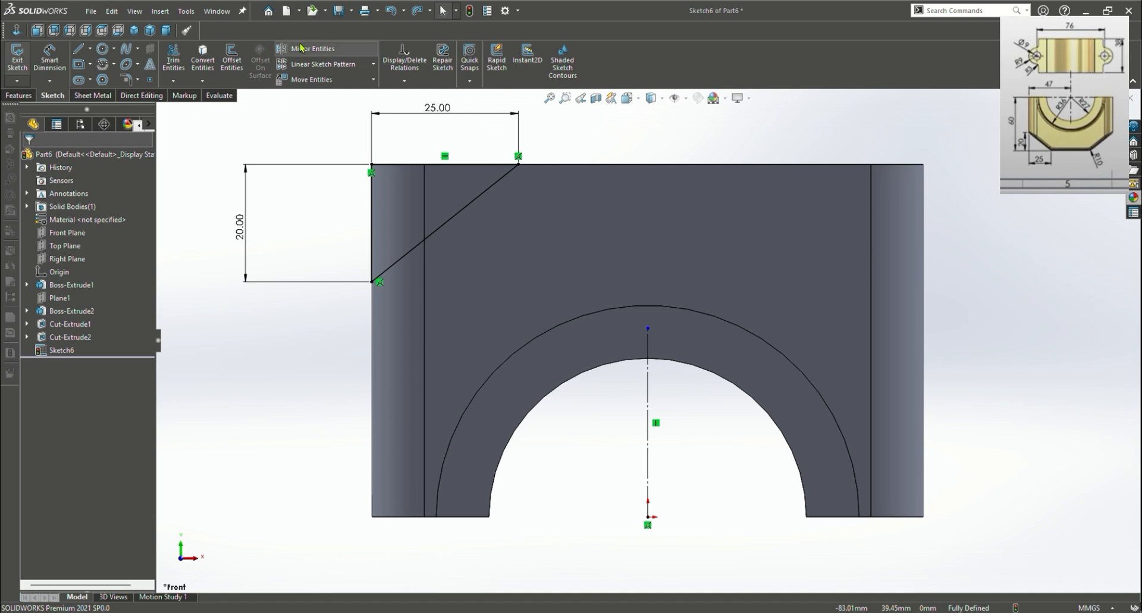
left_click_drag(723, 581, 157, 93)
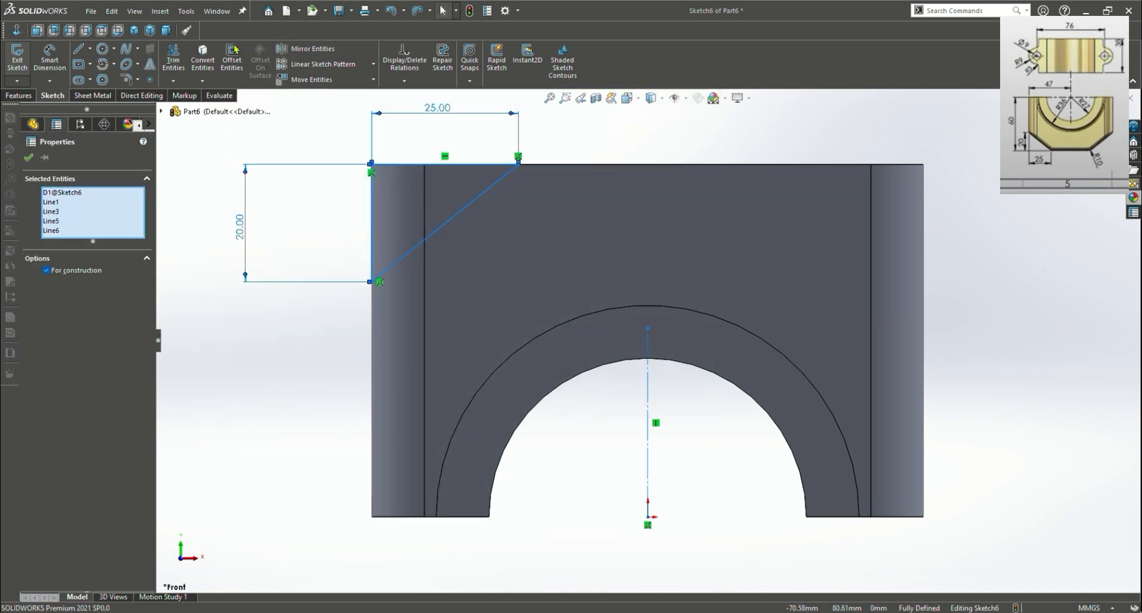
left_click(298, 51)
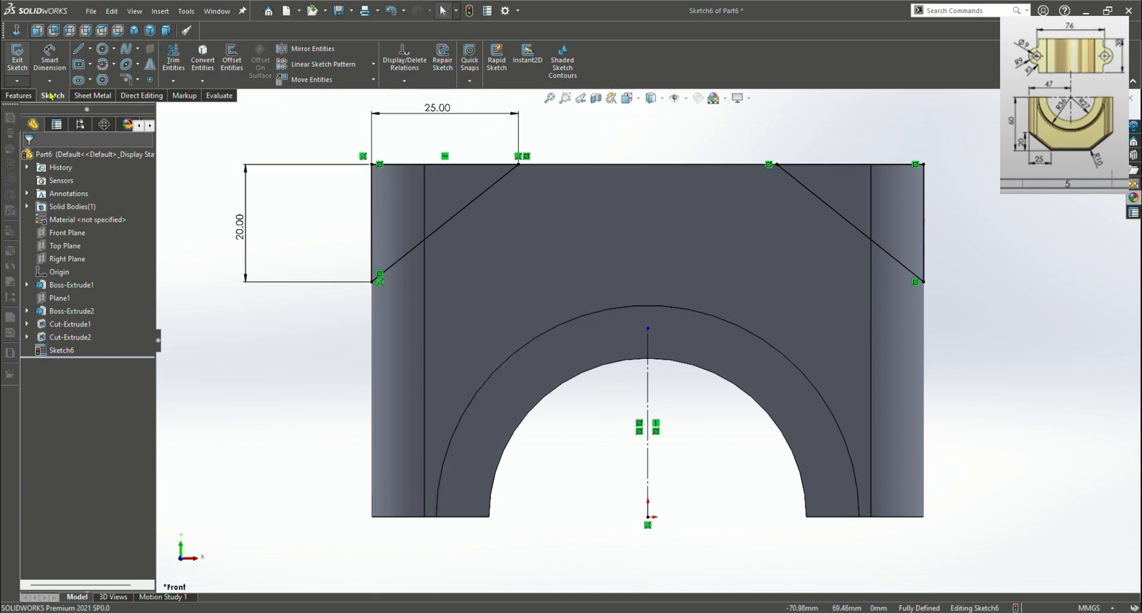
Extrude-cut both corner triangles through the body 38 mm deep with the Mid Plane end condition
left_click(19, 95)
left_click(177, 59)
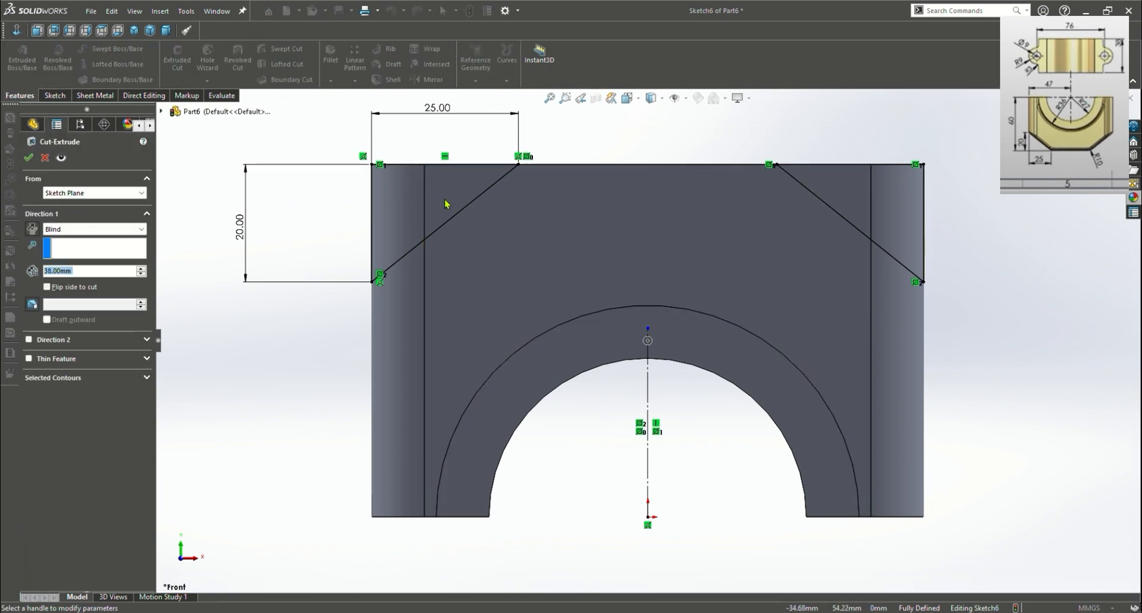
scroll(946, 321, "up", 2)
middle_click_drag(946, 321, 882, 386)
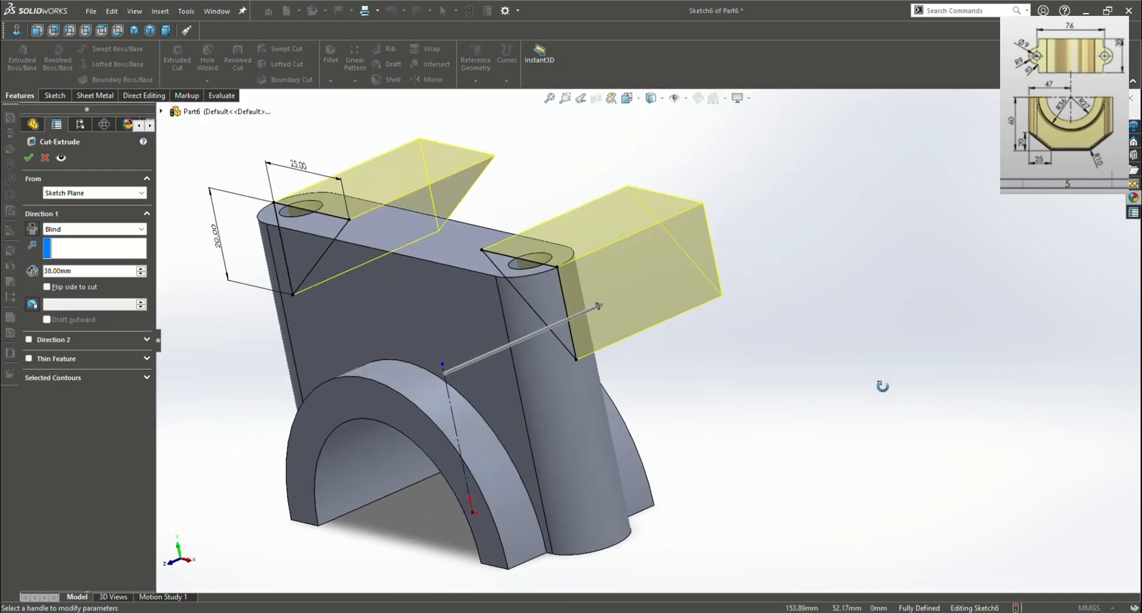
left_click(84, 279)
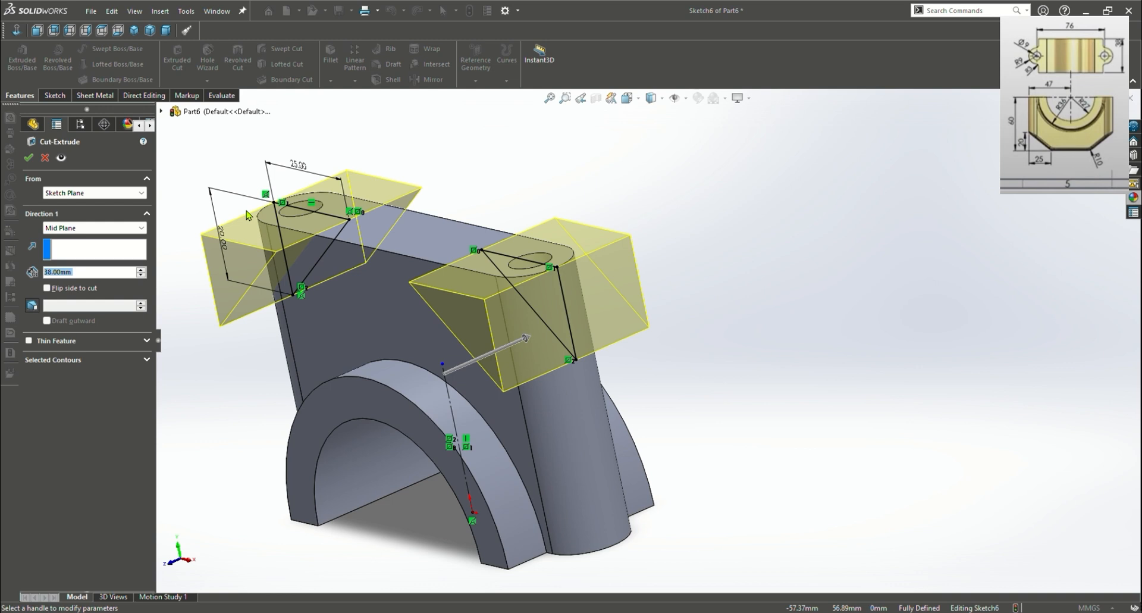
left_click(94, 228)
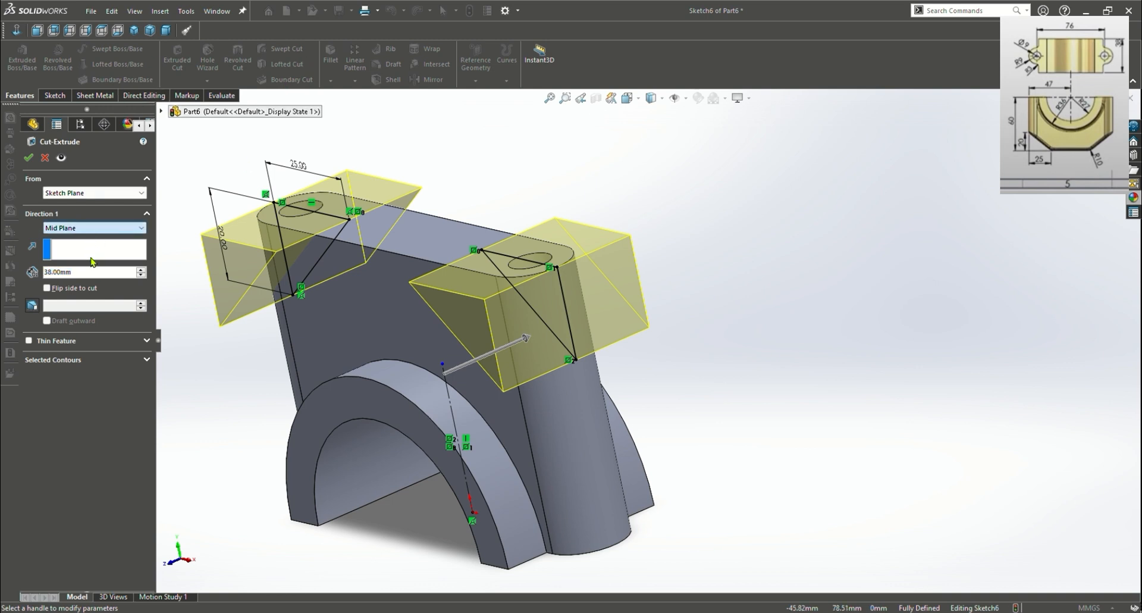
left_click(92, 259)
left_click(94, 228)
left_click(95, 301)
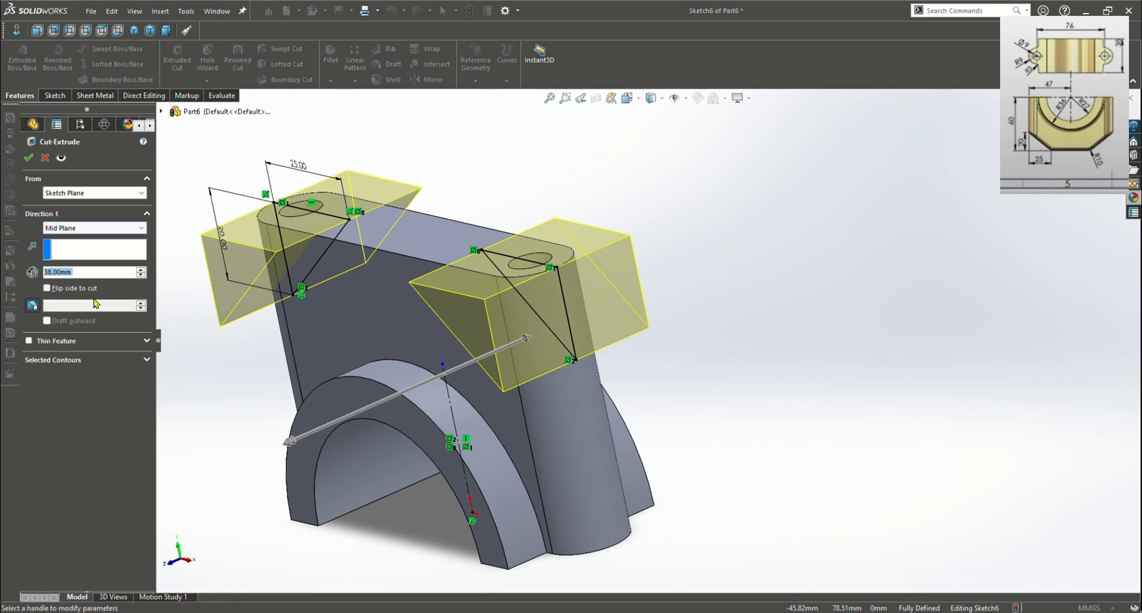
left_click(29, 158)
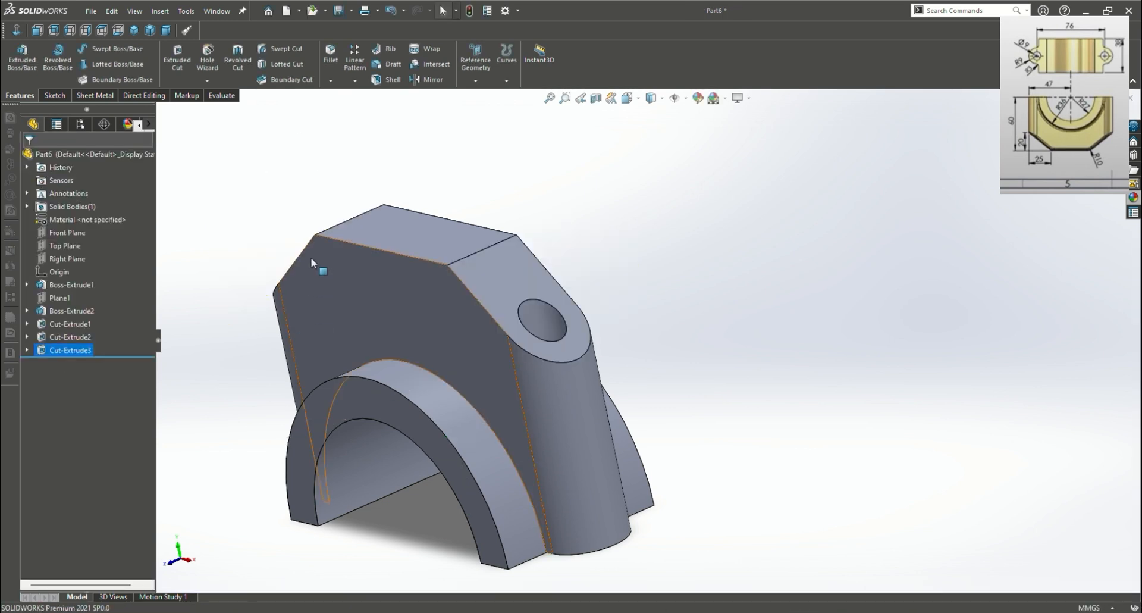
Fillet the two edges between the body's flat top and the angled corner faces with a 10 mm radius
left_click(330, 54)
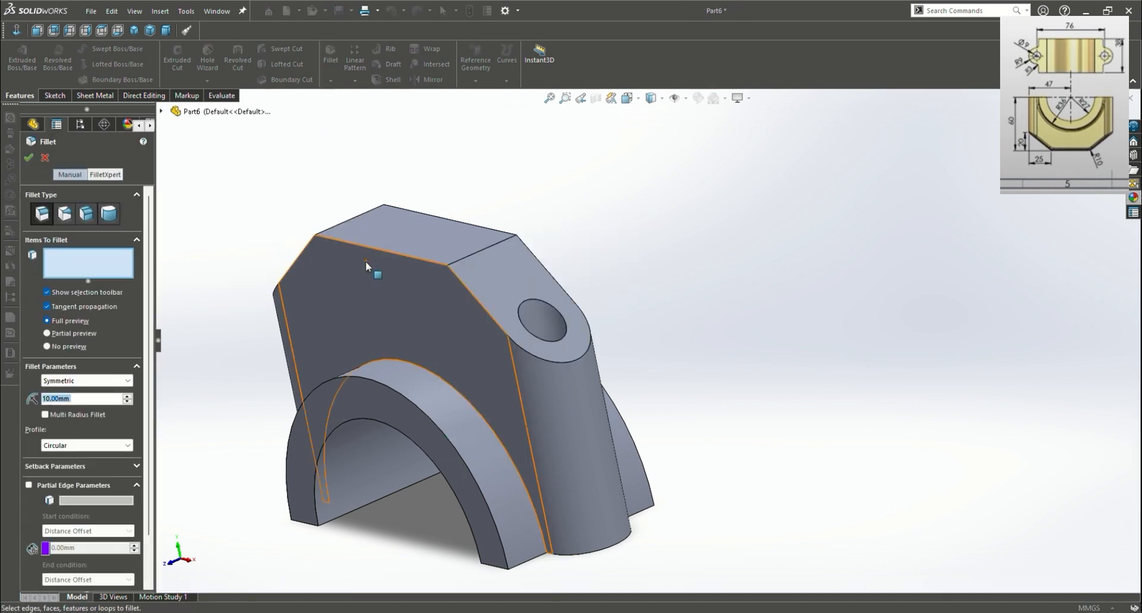
left_click(484, 249)
mouse_move(484, 249)
middle_mouse_down()
mouse_move(476, 208)
mouse_move(440, 280)
middle_mouse_up()
left_click(439, 278)
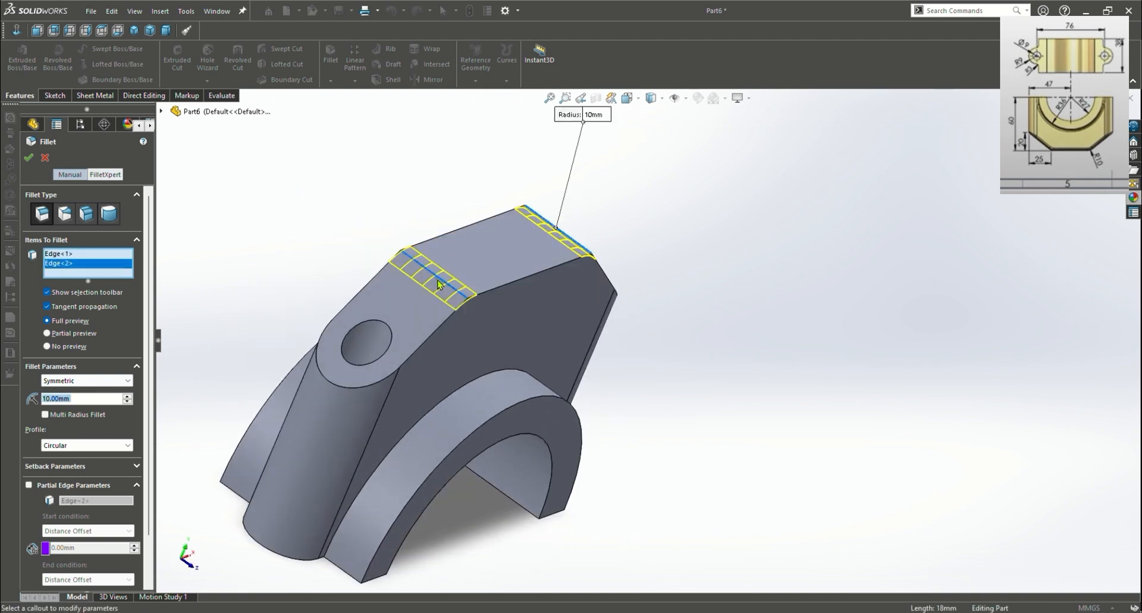
left_click(29, 158)
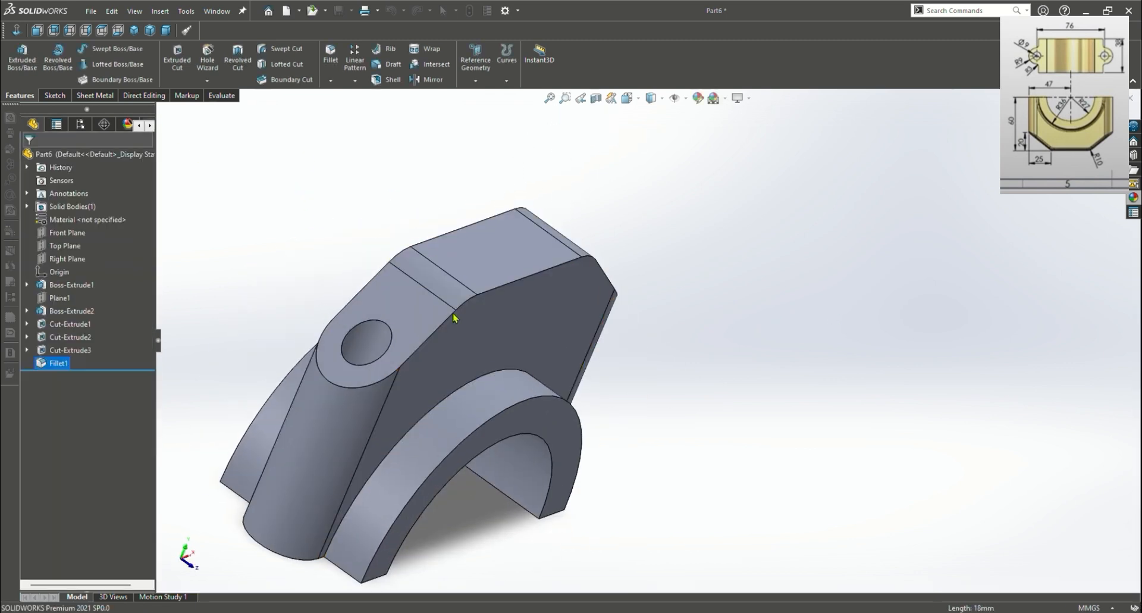
Fillet the arc edges where the half-ring meets both body faces and the outline edges of the upper faces with a 3 mm radius
middle_click_drag(454, 319, 730, 384)
left_click(330, 54)
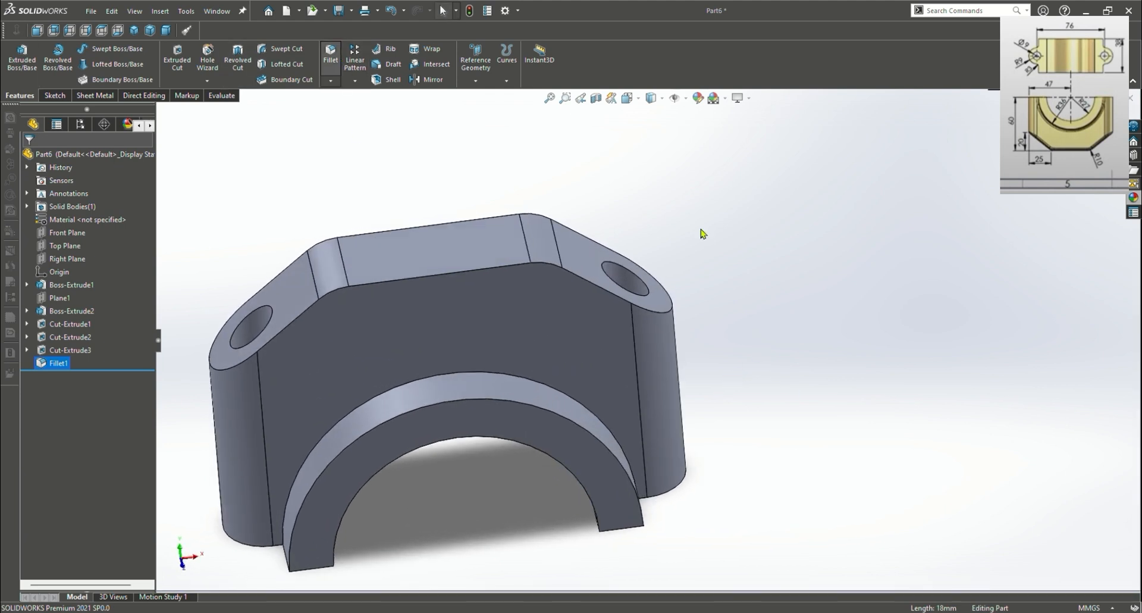
middle_click_drag(701, 235, 800, 402)
left_click(432, 393)
middle_click_drag(432, 393, 493, 392)
left_click(493, 391)
double_click(70, 396)
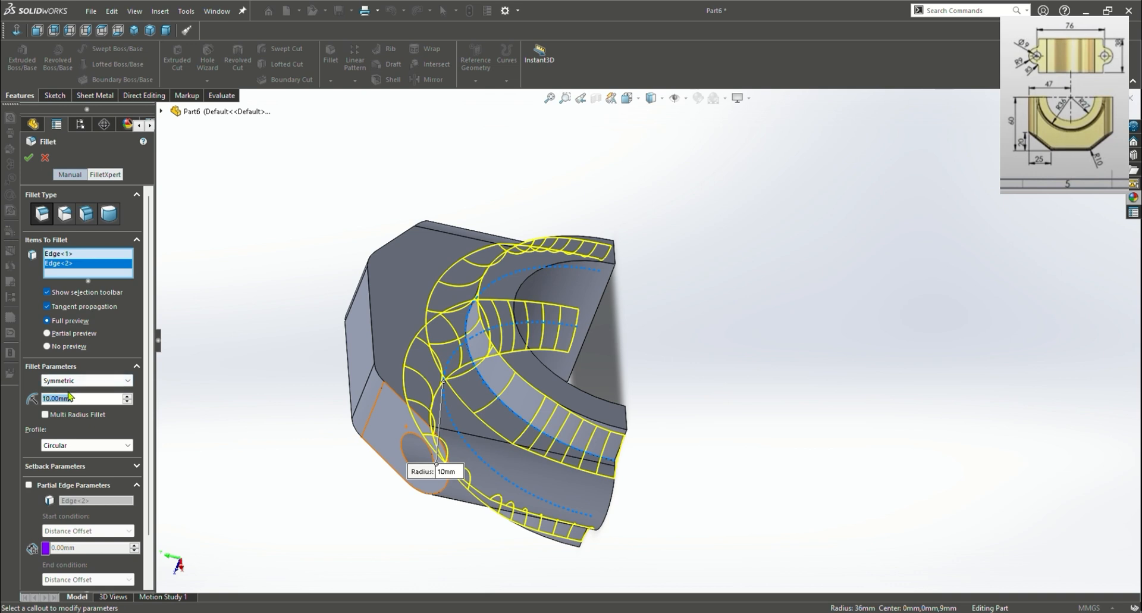
type("3")
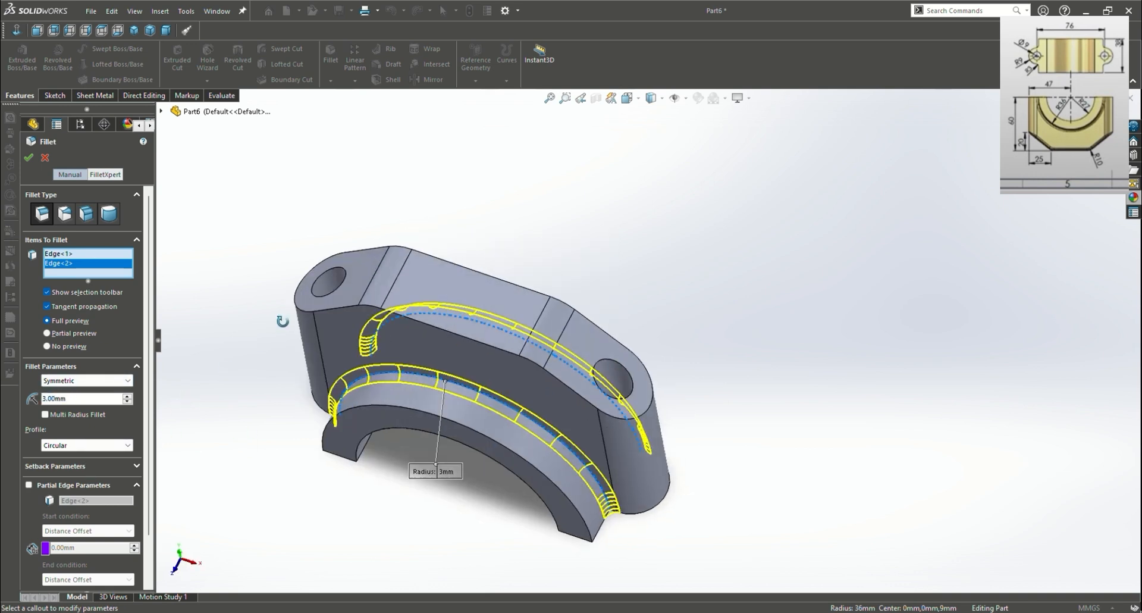
middle_click_drag(280, 319, 444, 277)
left_click(30, 158)
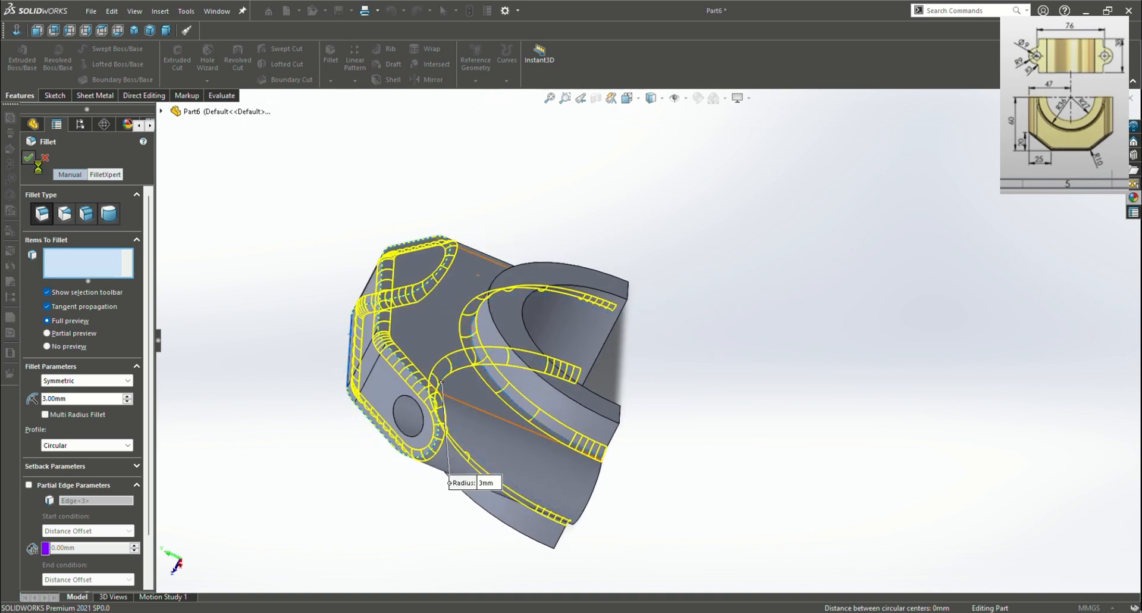
Inspect the filleted cap from above and below, and set it to the Trimetric view
middle_click_drag(278, 314, 373, 229)
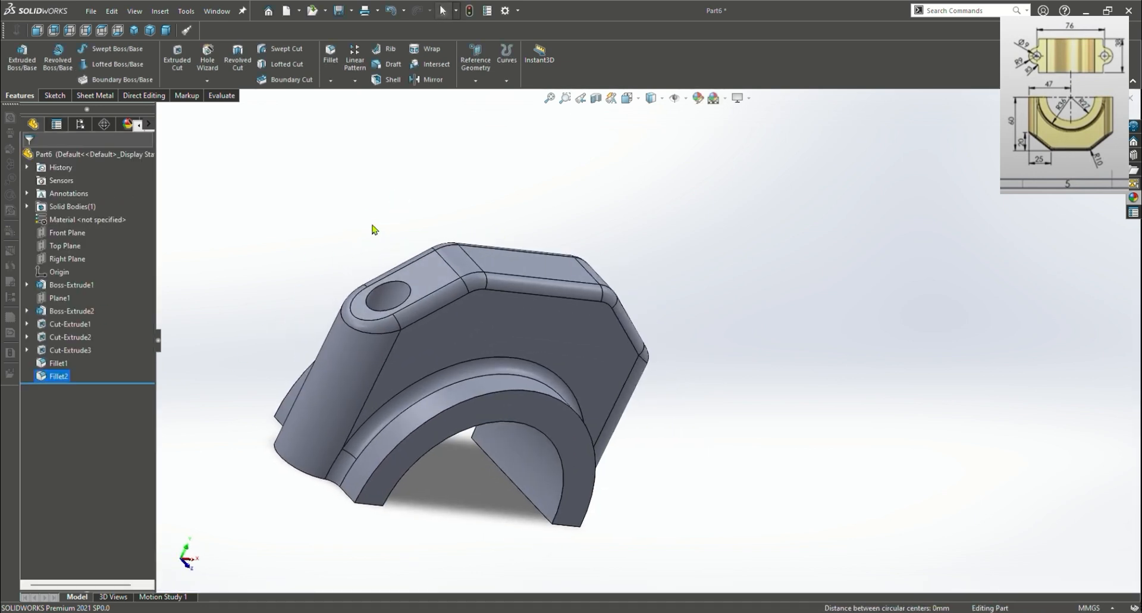
middle_click_drag(599, 274, 588, 296)
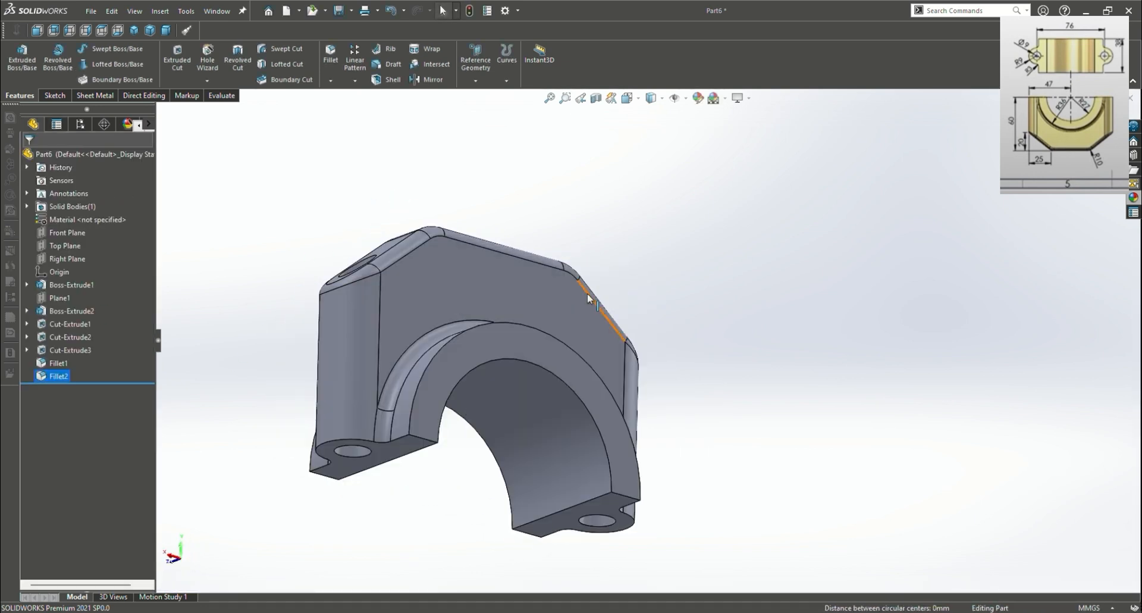
left_click(150, 30)
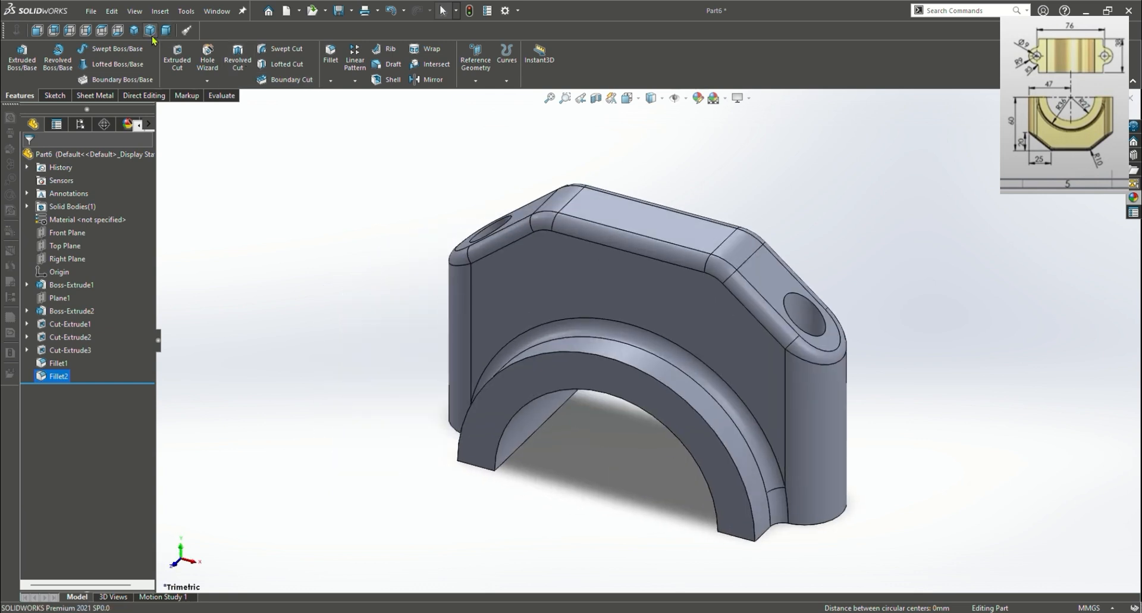
Apply a gold appearance to the connecting rod cap
left_click(1132, 198)
left_click_drag(979, 379, 749, 361)
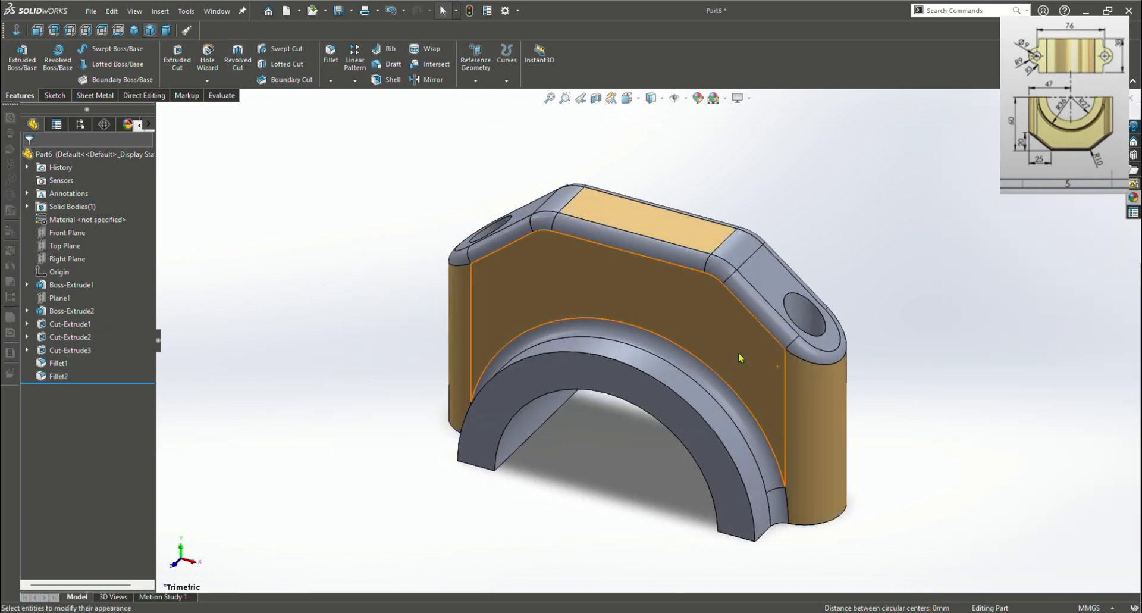
left_click(749, 374)
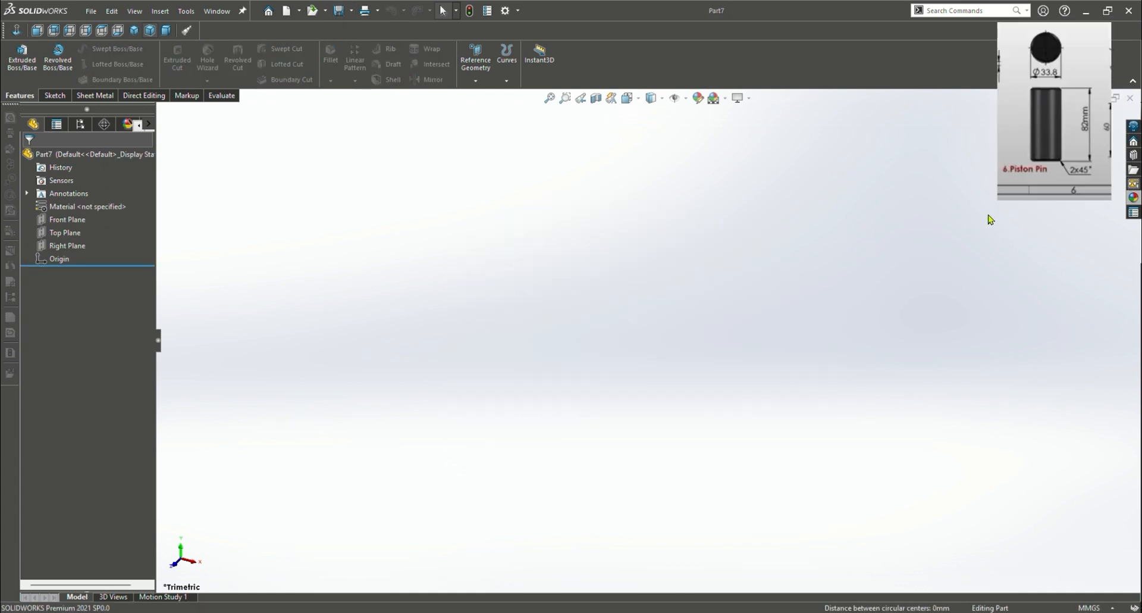
Sketch a circle about 49 mm in radius centred on the origin of the Front Plane
left_click(81, 219)
left_click(141, 206)
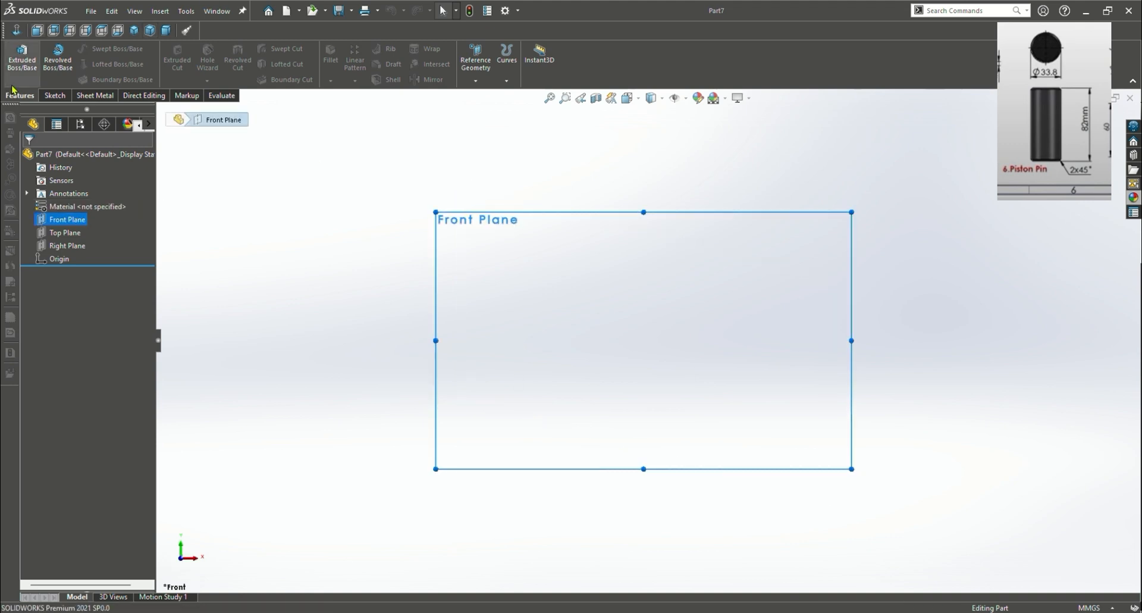
left_click(54, 95)
left_click(102, 49)
left_click_drag(644, 340, 737, 275)
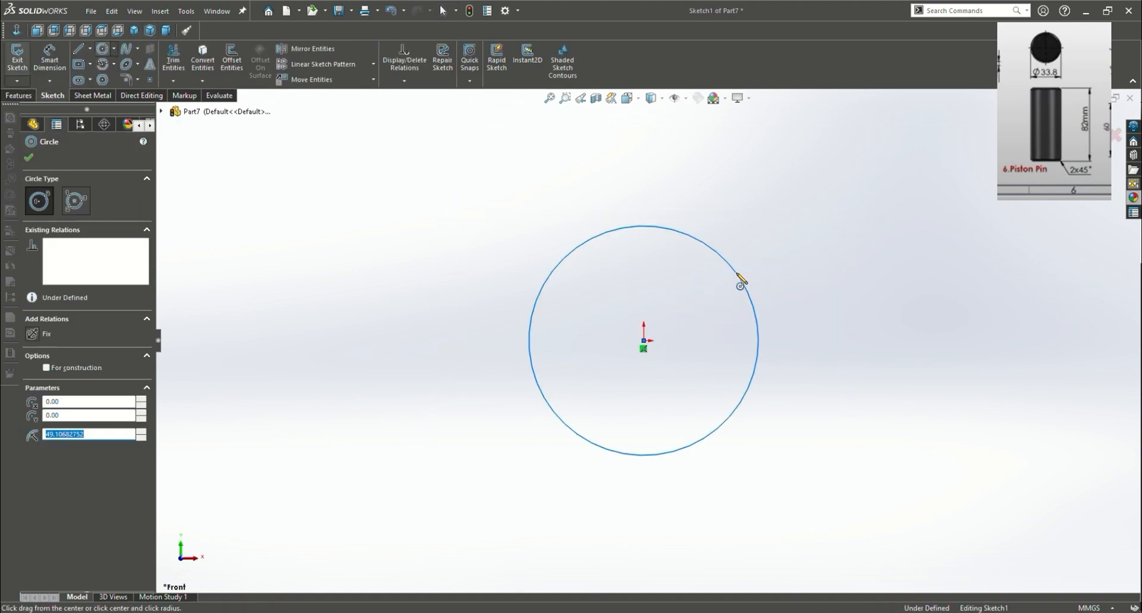
Dimension the circle's diameter and set it to 33.8 mm
left_click(49, 59)
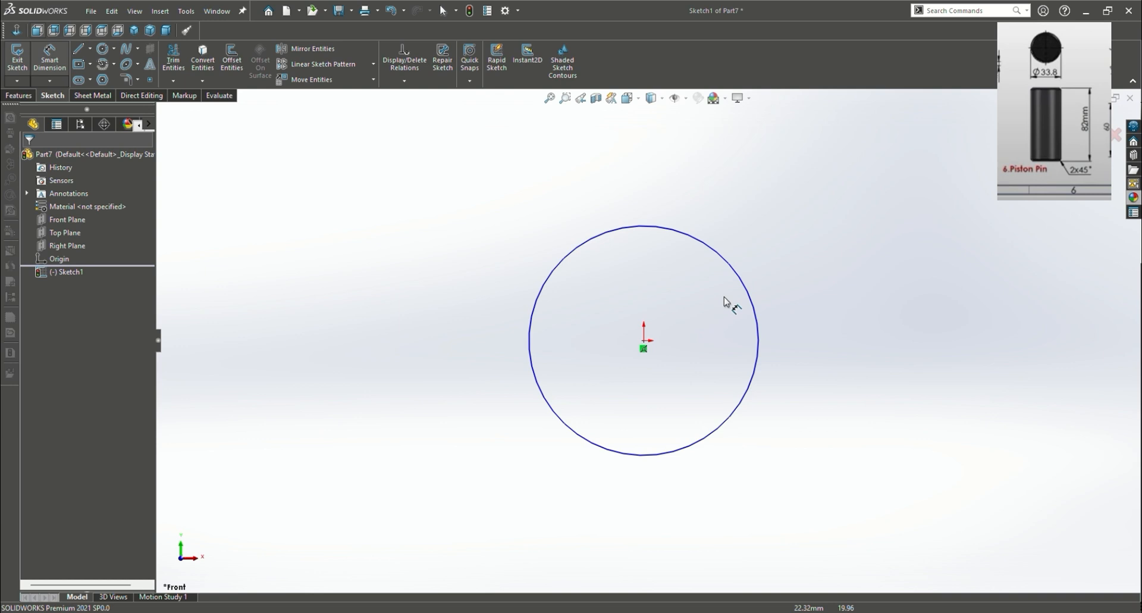
left_click(758, 326)
left_click(853, 328)
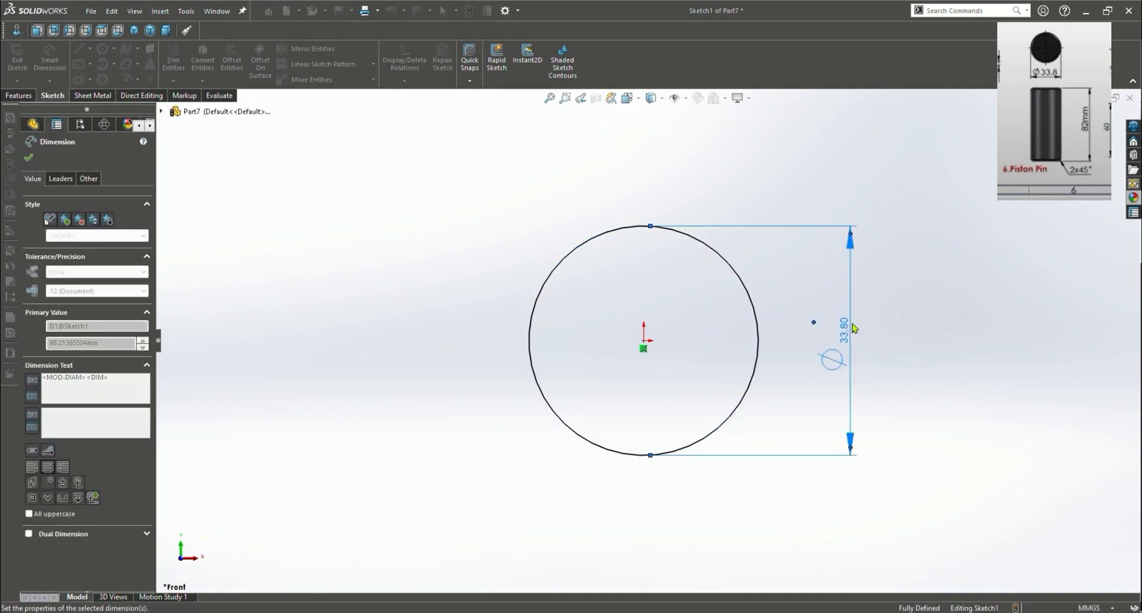
type("33.8")
key("Return")
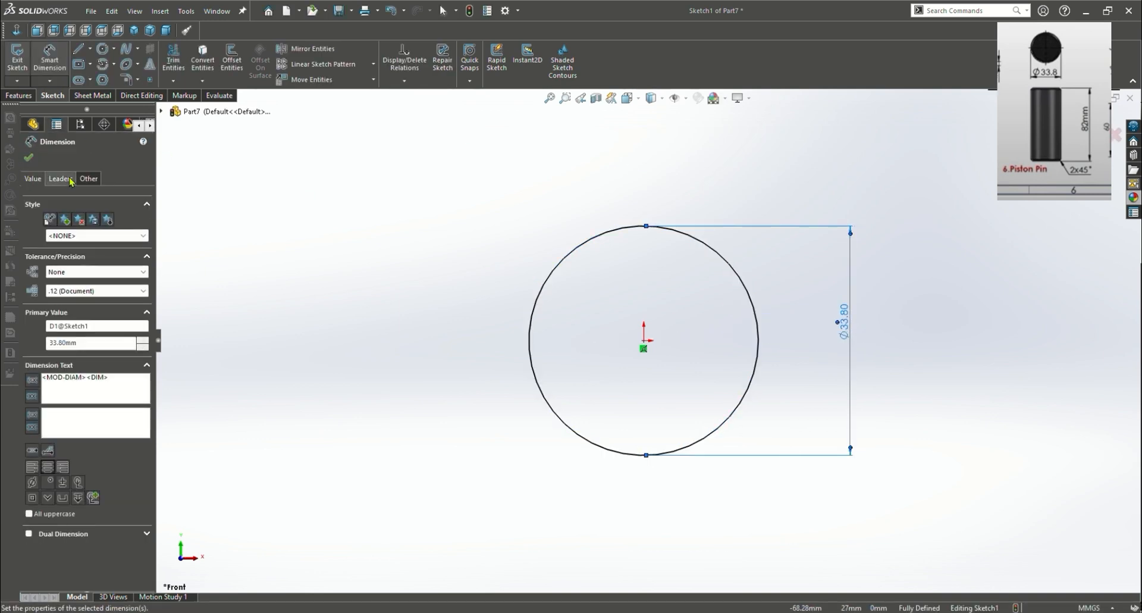
Extrude the circle 82 mm with the Mid Plane end condition to form the piston pin body
left_click(20, 95)
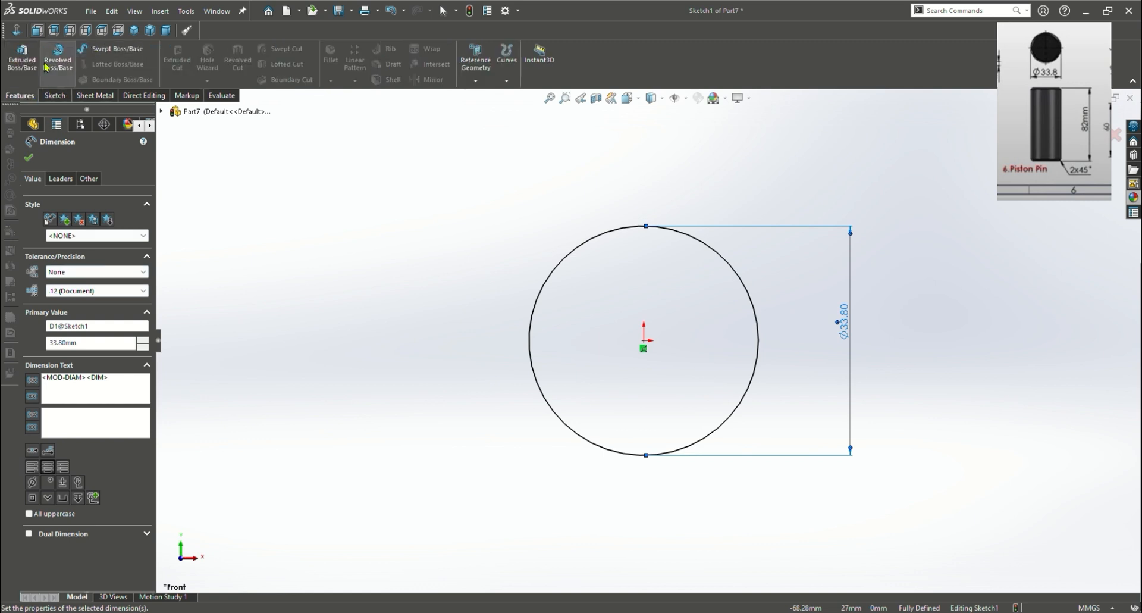
left_click(22, 57)
left_click(121, 229)
left_click(86, 273)
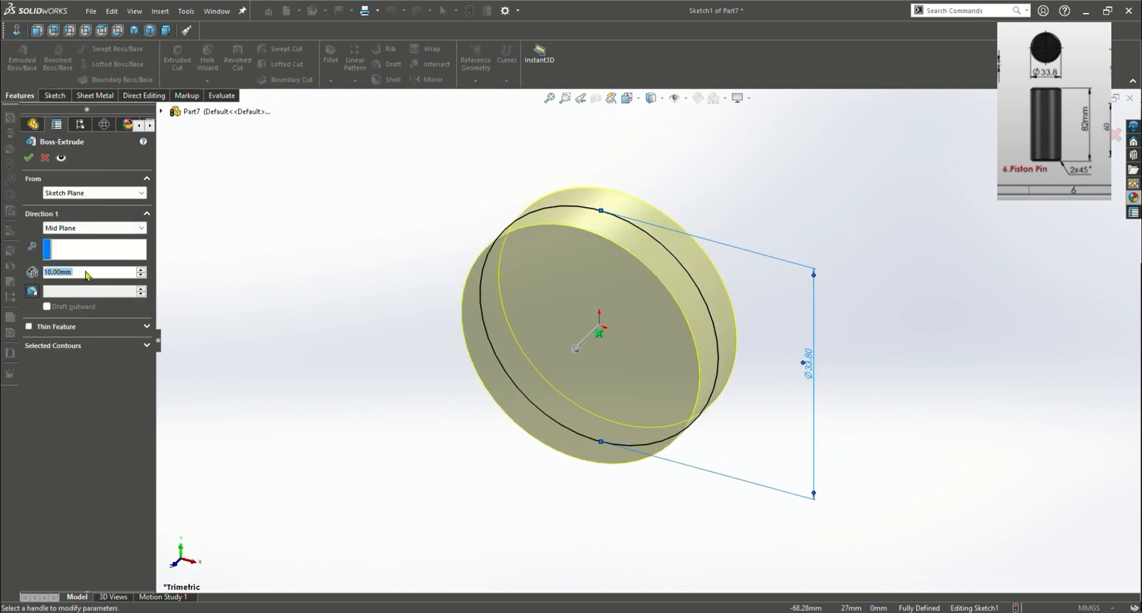
type("82")
key("Return")
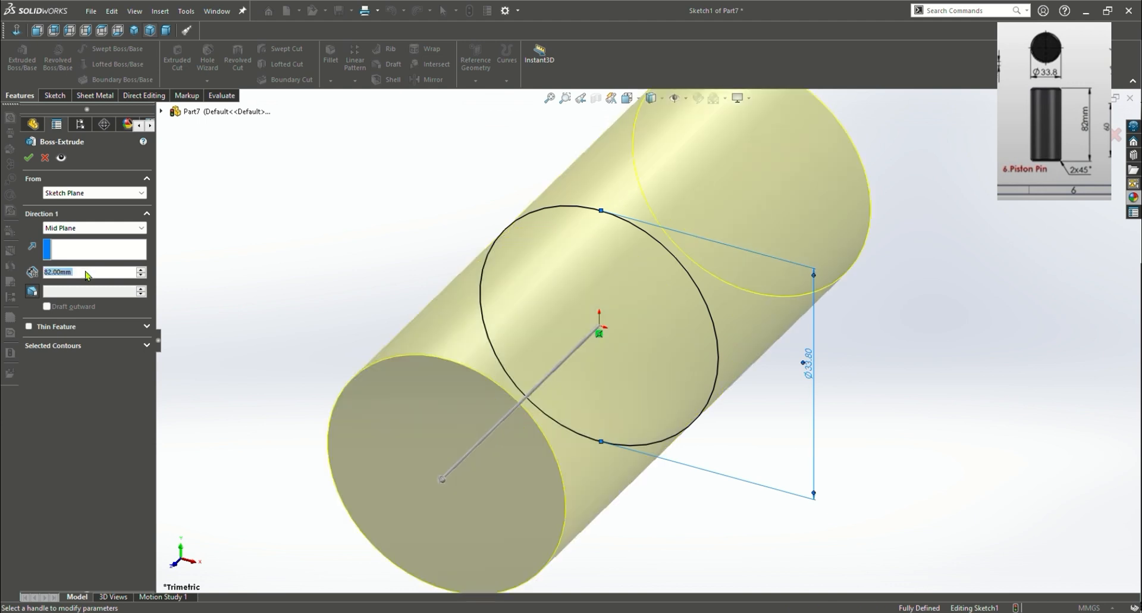
left_click(29, 159)
scroll(725, 396, "up", 1)
scroll(724, 395, "down", 3)
middle_click_drag(241, 307, 367, 239)
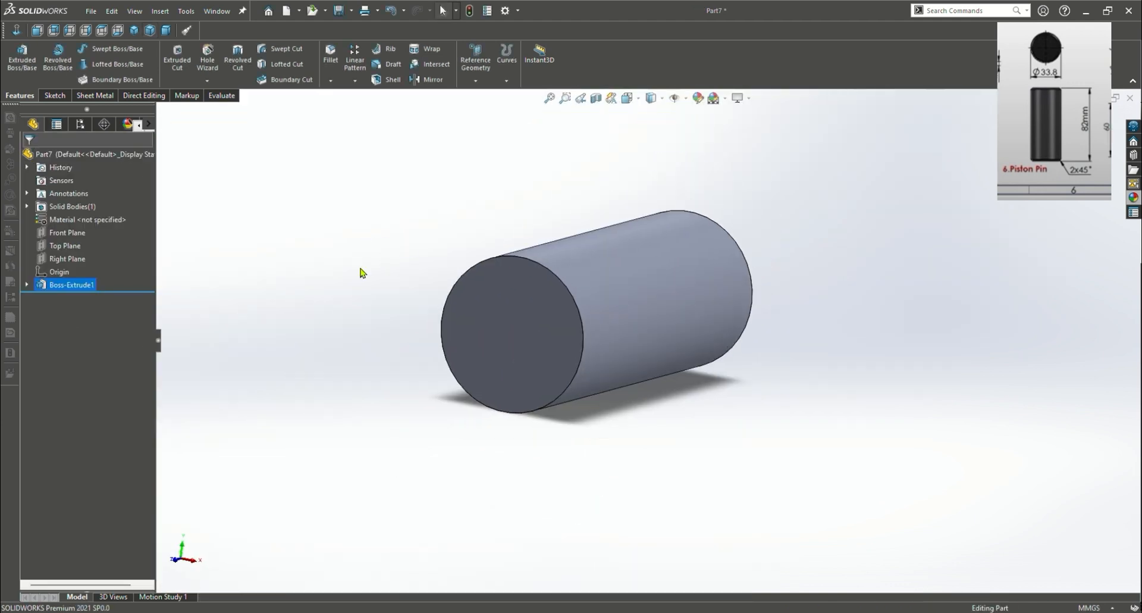
left_click(562, 289)
right_click_drag(666, 251, 505, 334)
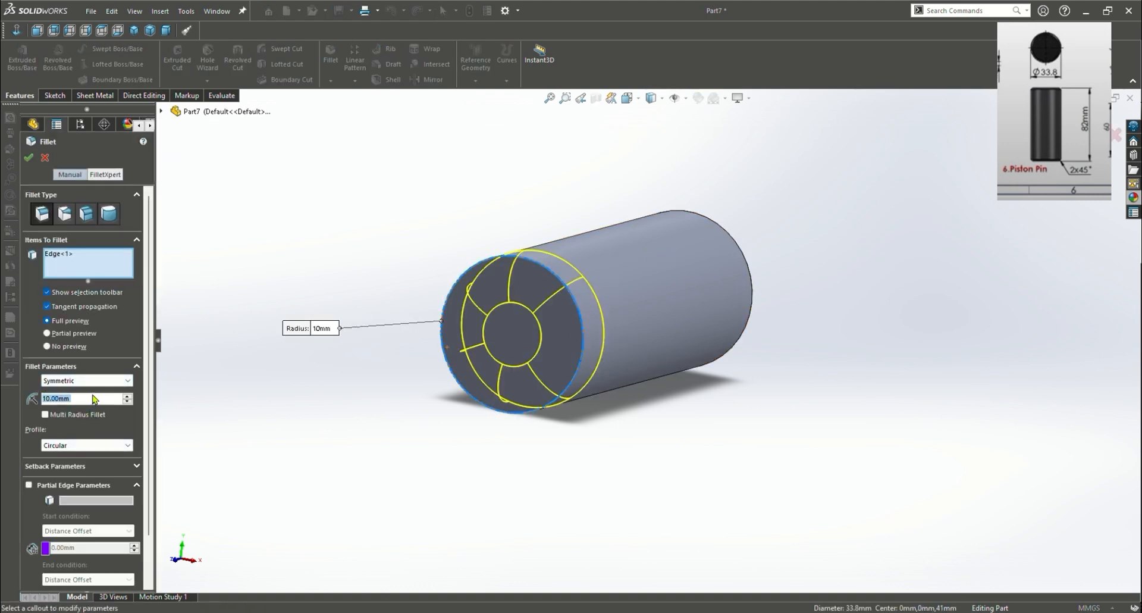
key("Return")
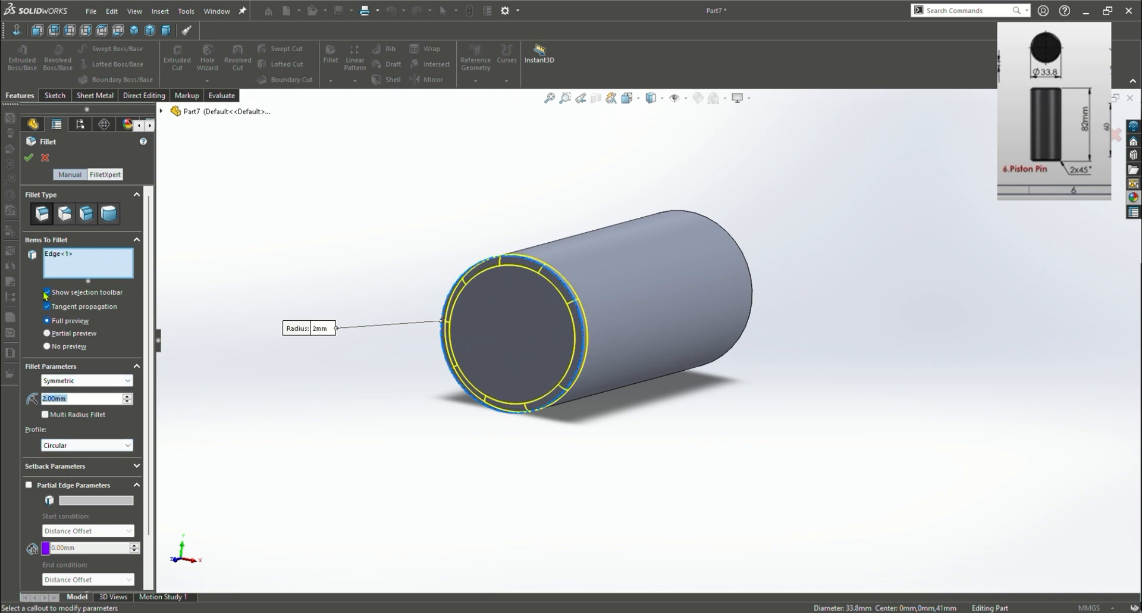
key("Escape")
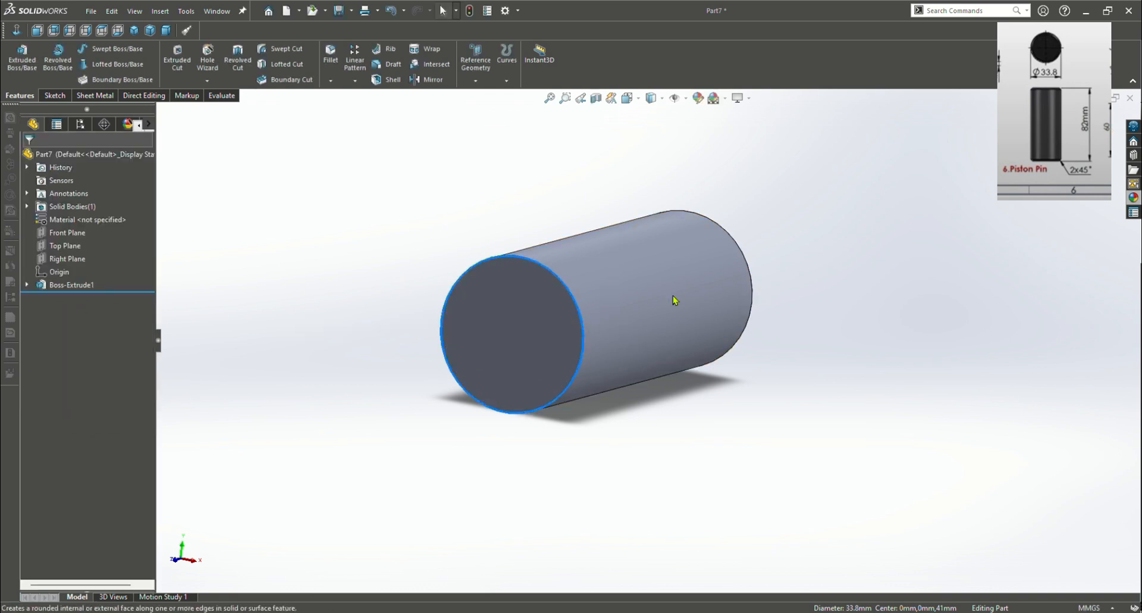
Chamfer both circular end edges of the pin with a 2 mm distance at 45 degrees
key("c")
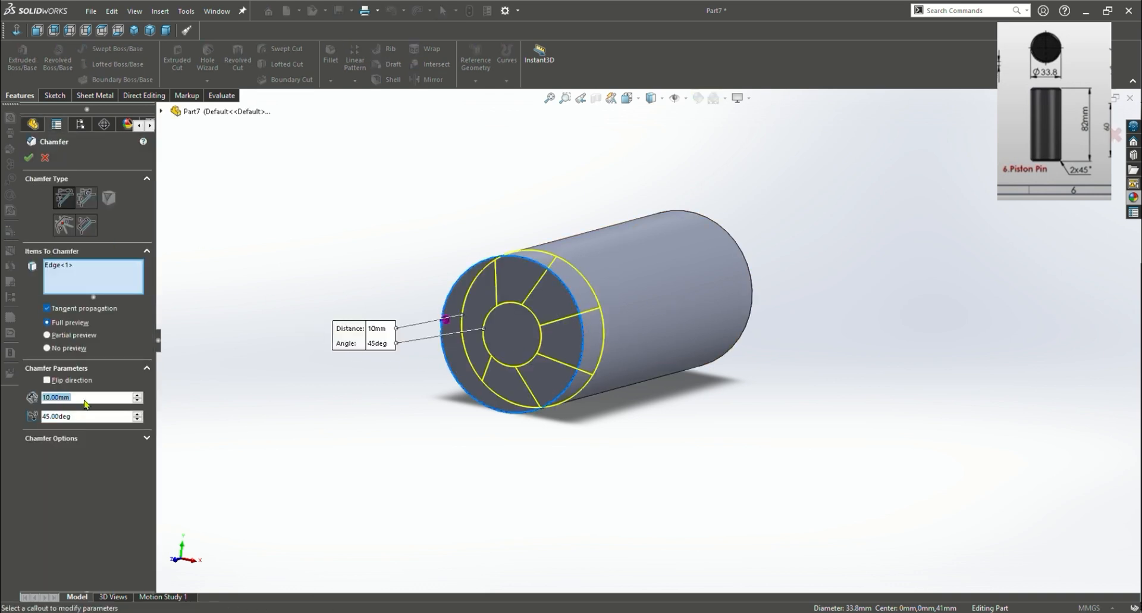
type("2")
key("Return")
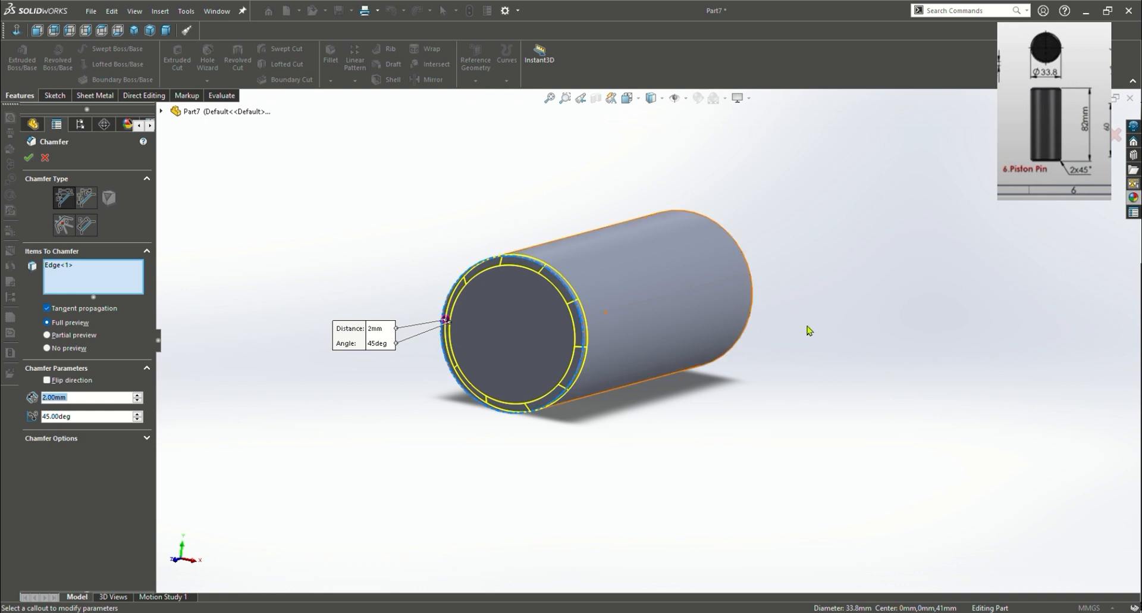
middle_click_drag(843, 328, 720, 376)
left_click(711, 317)
middle_click_drag(297, 334, 457, 352)
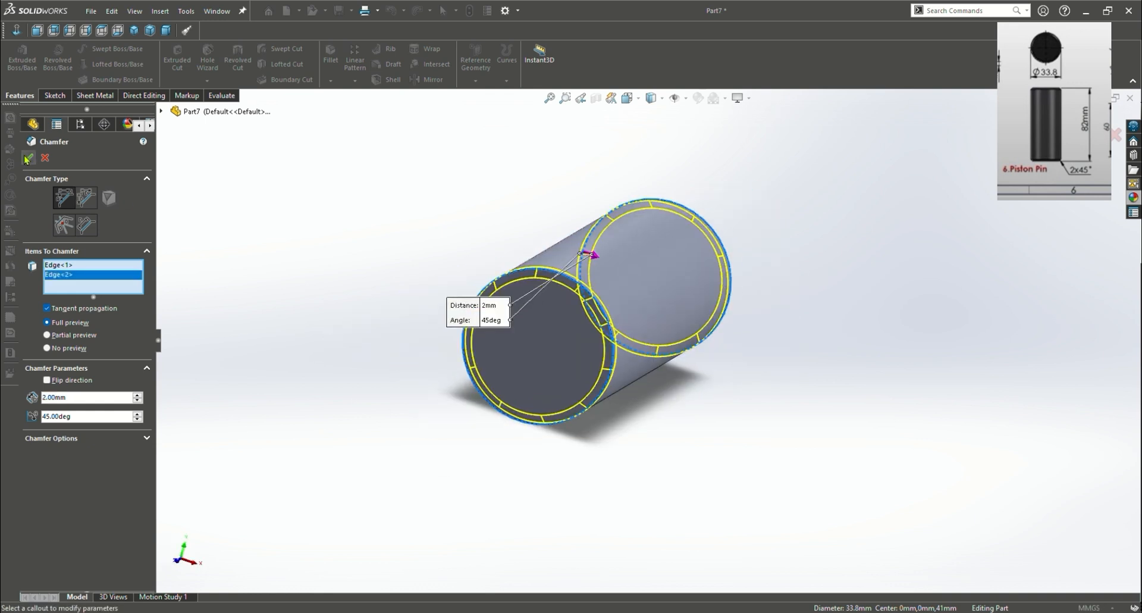
left_click(28, 158)
Apply a black metallic appearance to the piston pin
left_click(1133, 198)
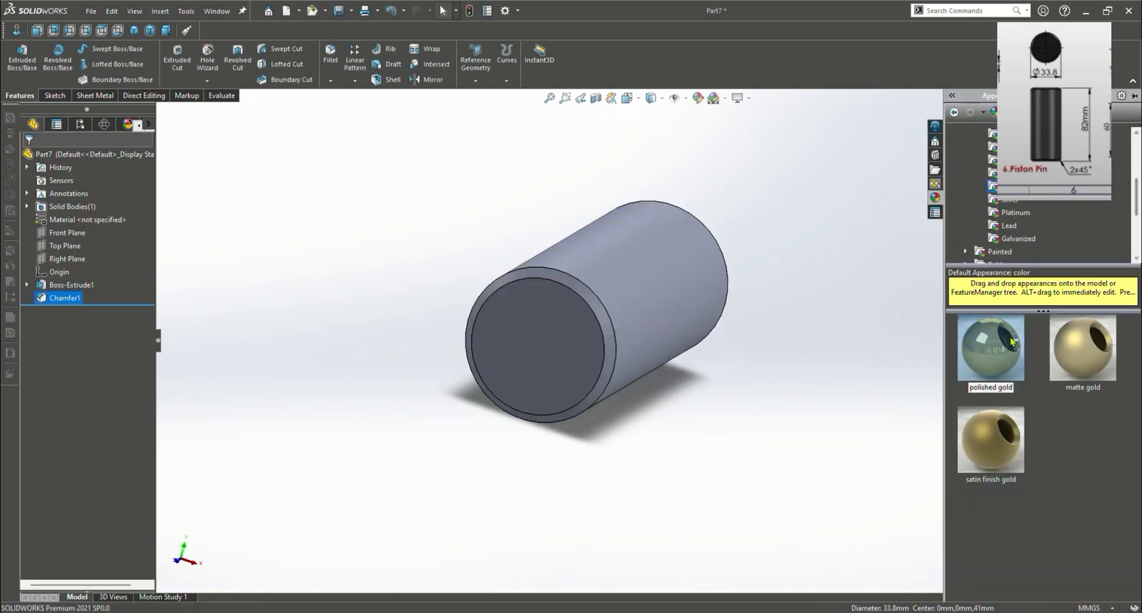
left_click(1014, 160)
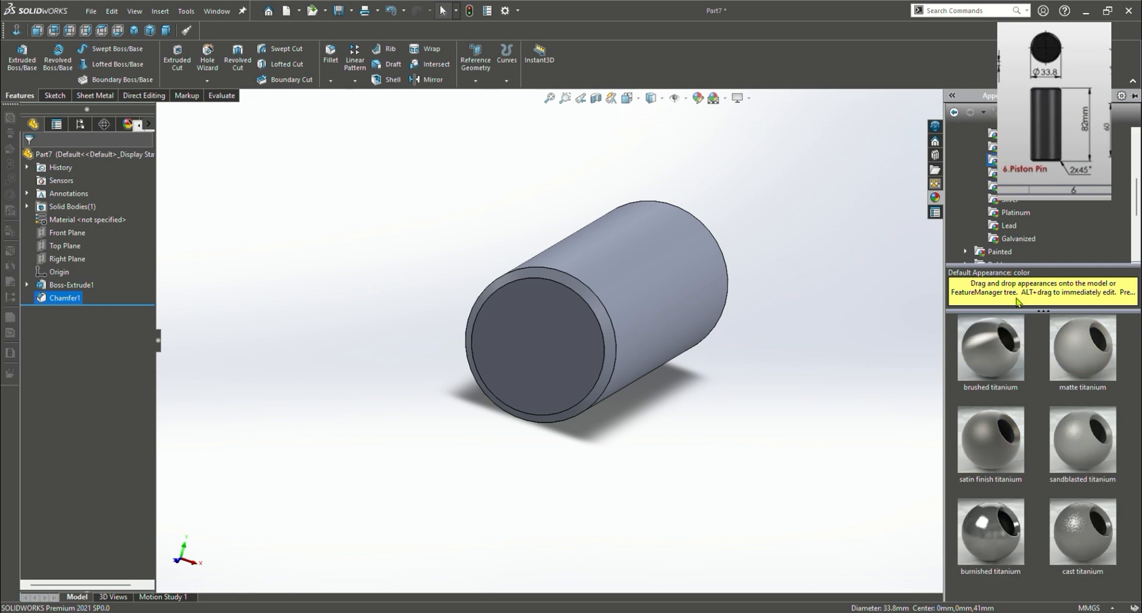
scroll(1009, 231, "down", 2)
mouse_move(1082, 439)
left_mouse_down()
mouse_move(754, 339)
mouse_move(683, 331)
left_mouse_up()
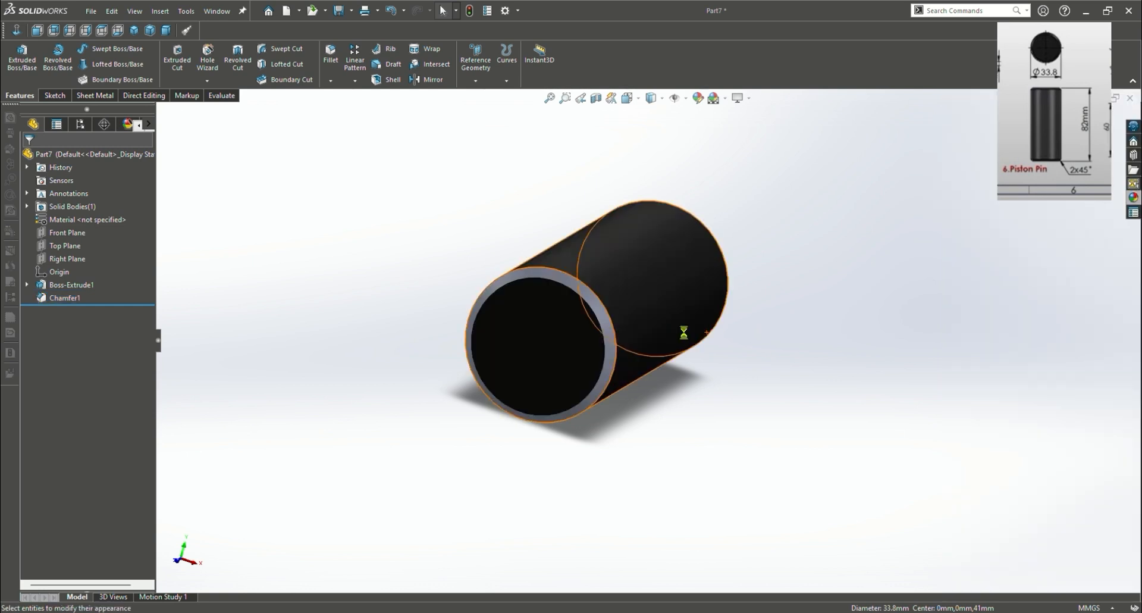
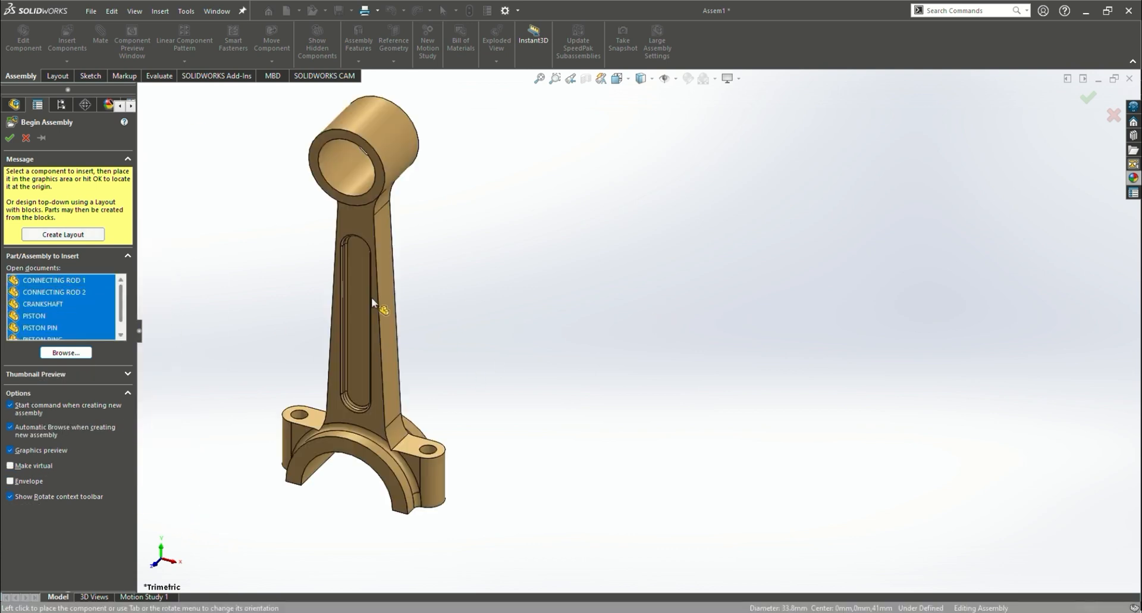
Place connecting rods 1 and 2, the crankshaft, the piston, the piston pin and the piston ring spread apart in the new assembly
left_click(437, 299)
left_click(452, 322)
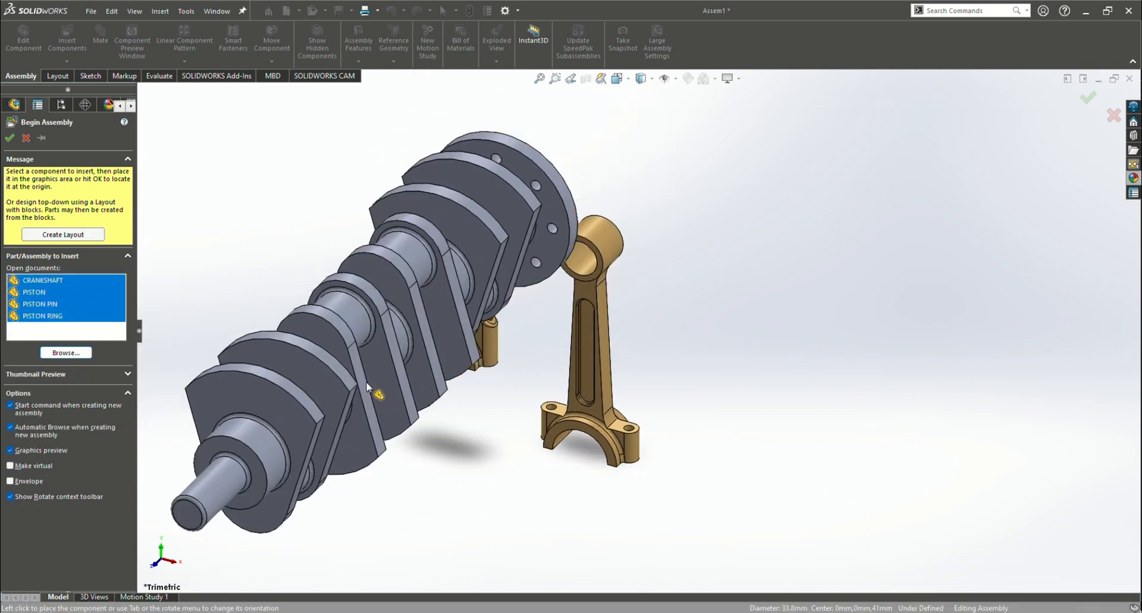
left_click(851, 396)
left_click(386, 189)
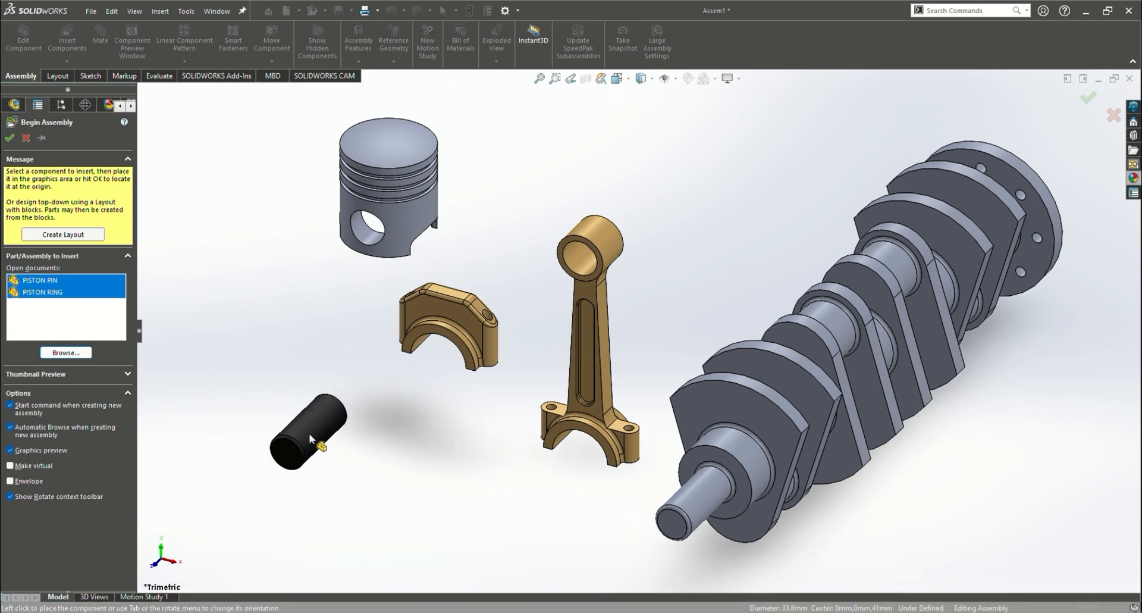
left_click(311, 442)
left_click(681, 138)
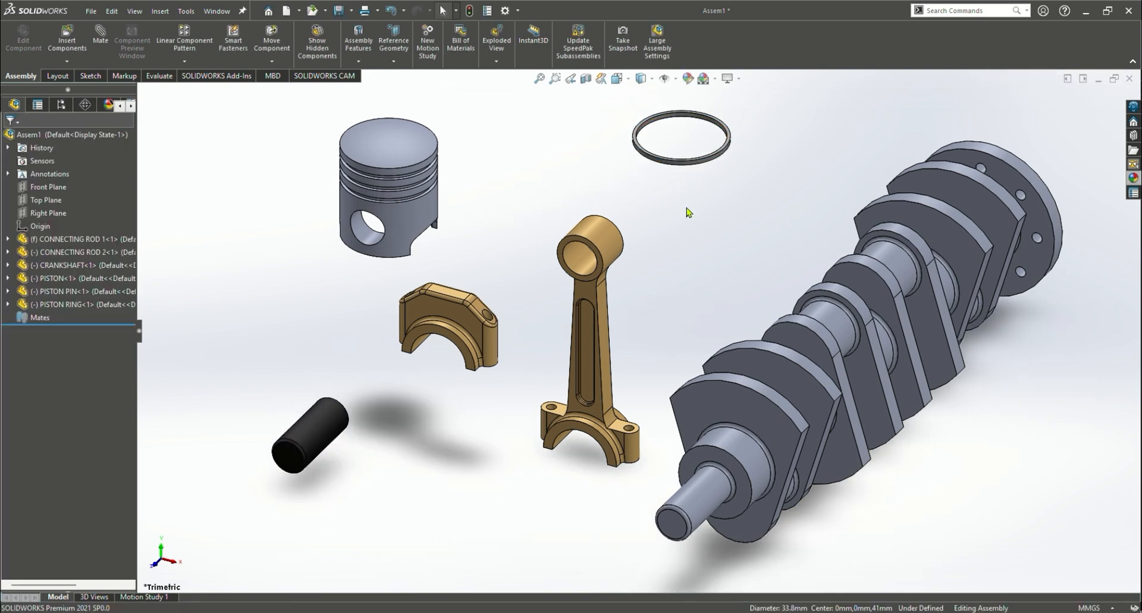
Move the crankshaft farther away from the connecting rod to leave free space between them
scroll(1068, 545, "up", 2)
scroll(1068, 546, "down", 2)
scroll(807, 343, "up", 3)
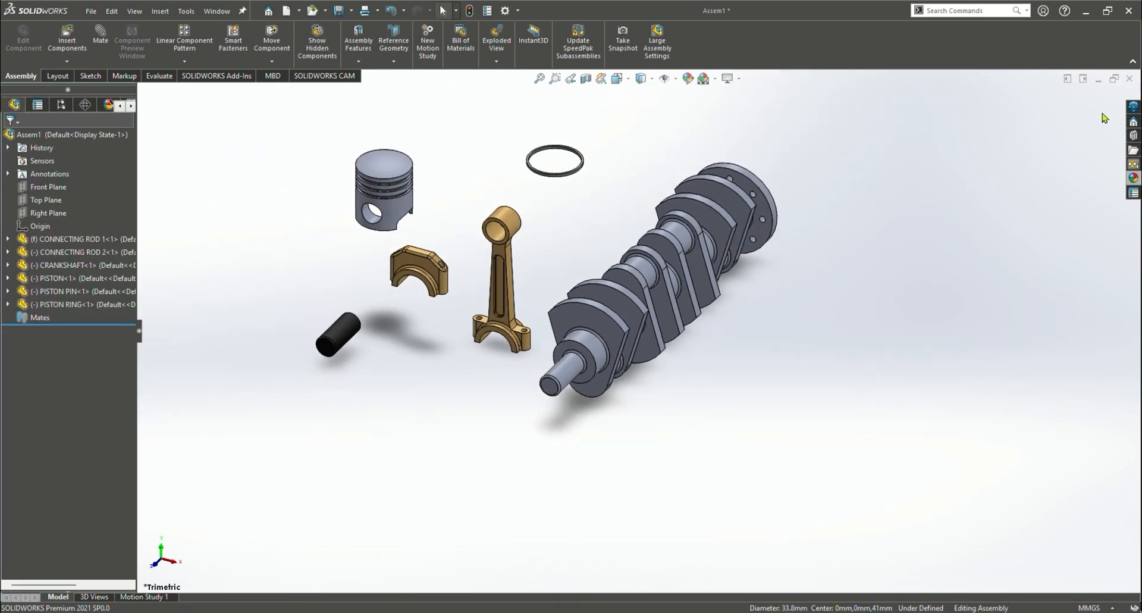
scroll(766, 233, "down", 3)
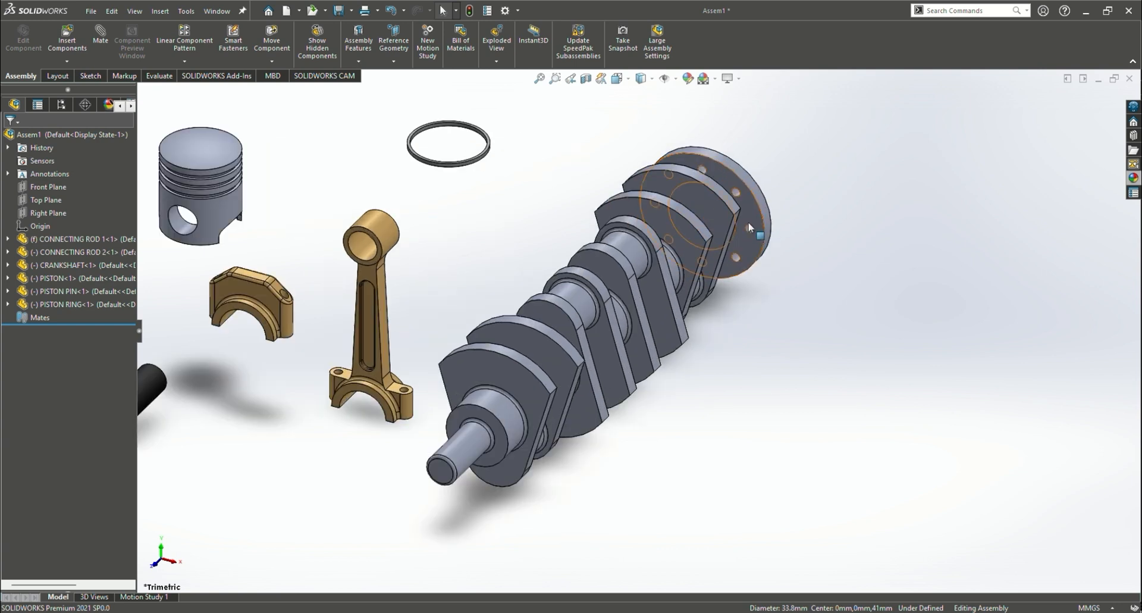
left_click(658, 315)
left_click(916, 371)
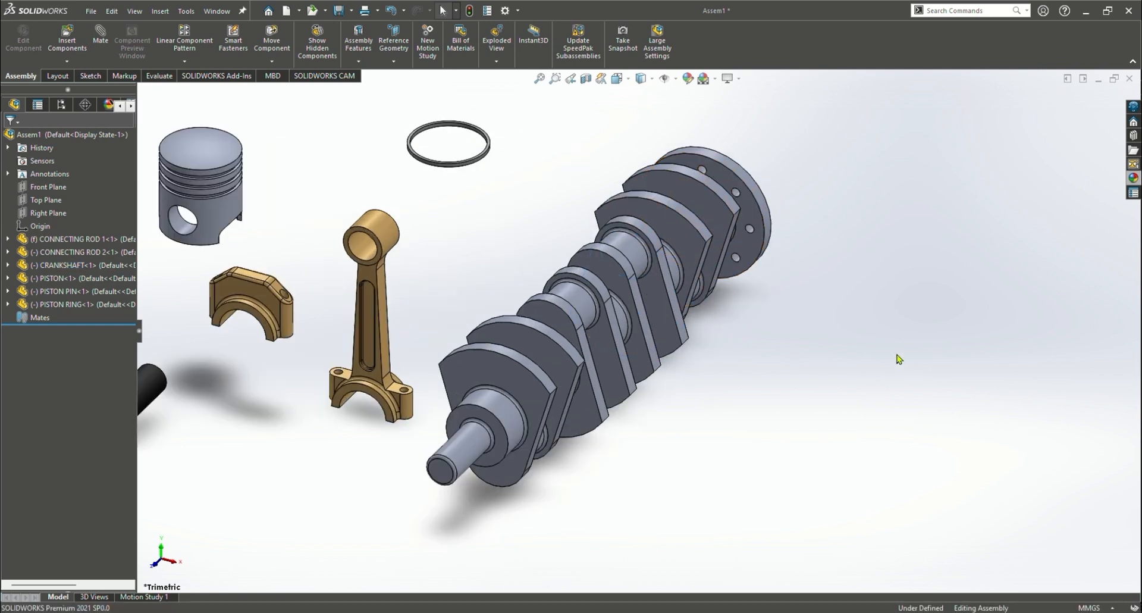
left_click_drag(640, 292, 699, 325)
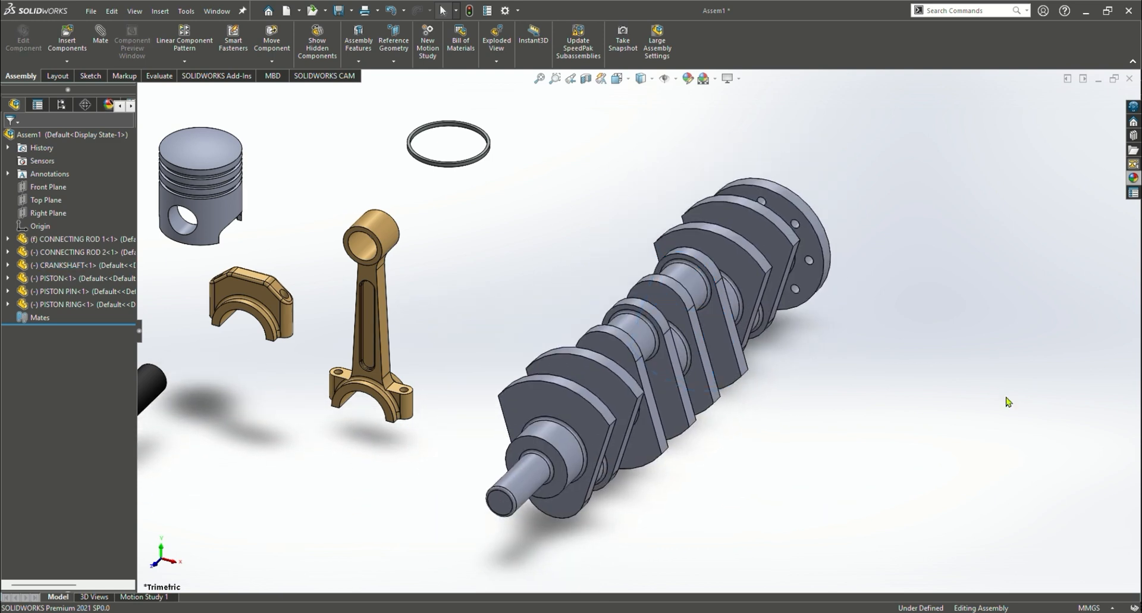
left_click(734, 270)
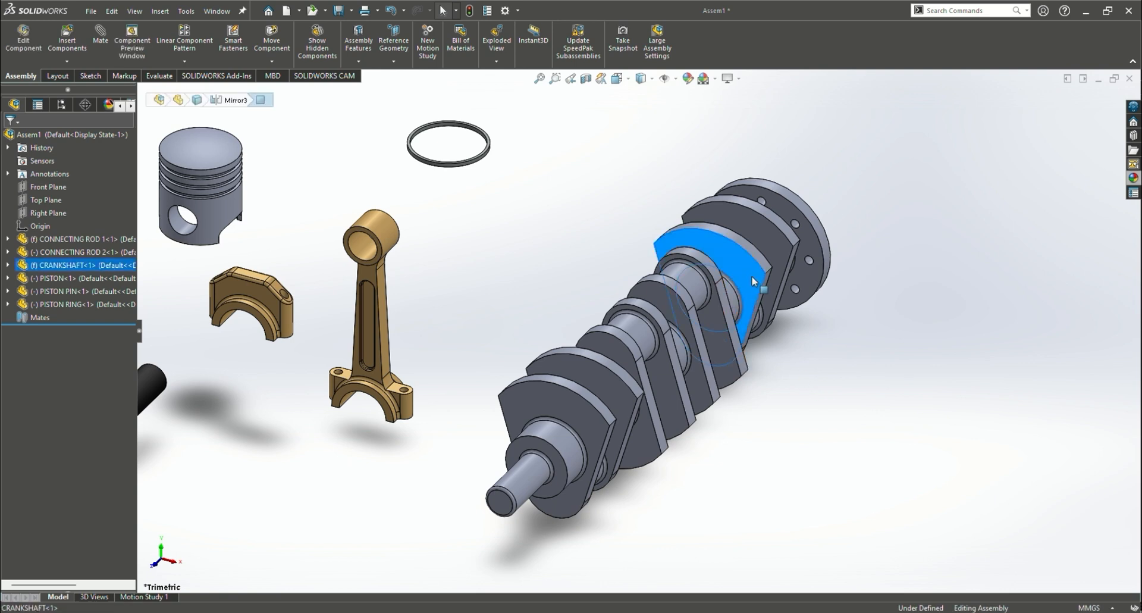
left_click(846, 327)
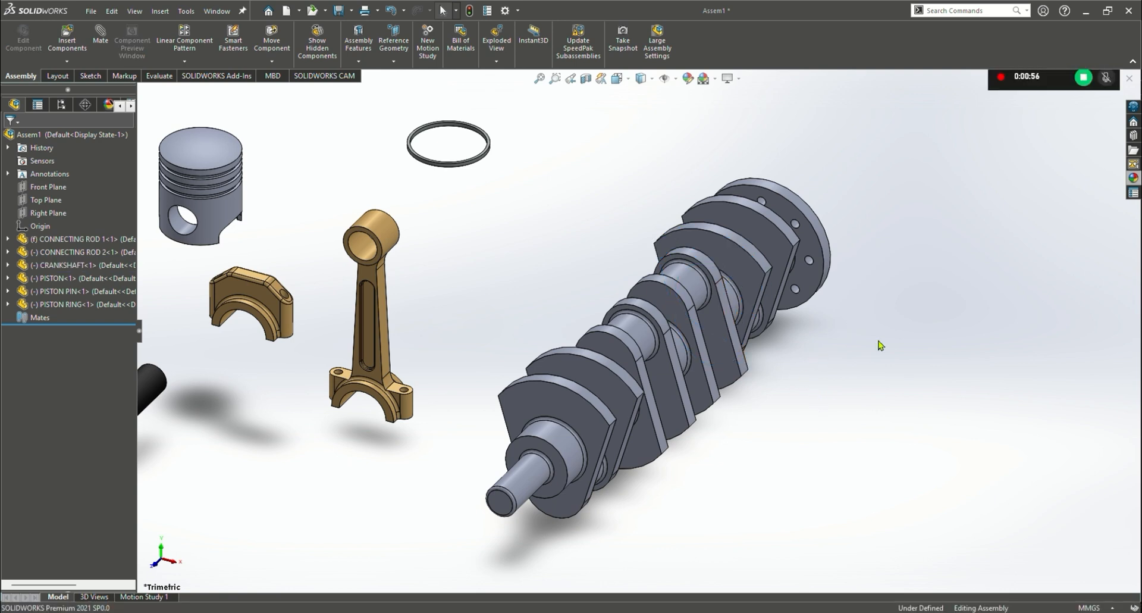
Orient the view normal to the Right Plane and move the crankshaft upward relative to the other parts
left_click(45, 214)
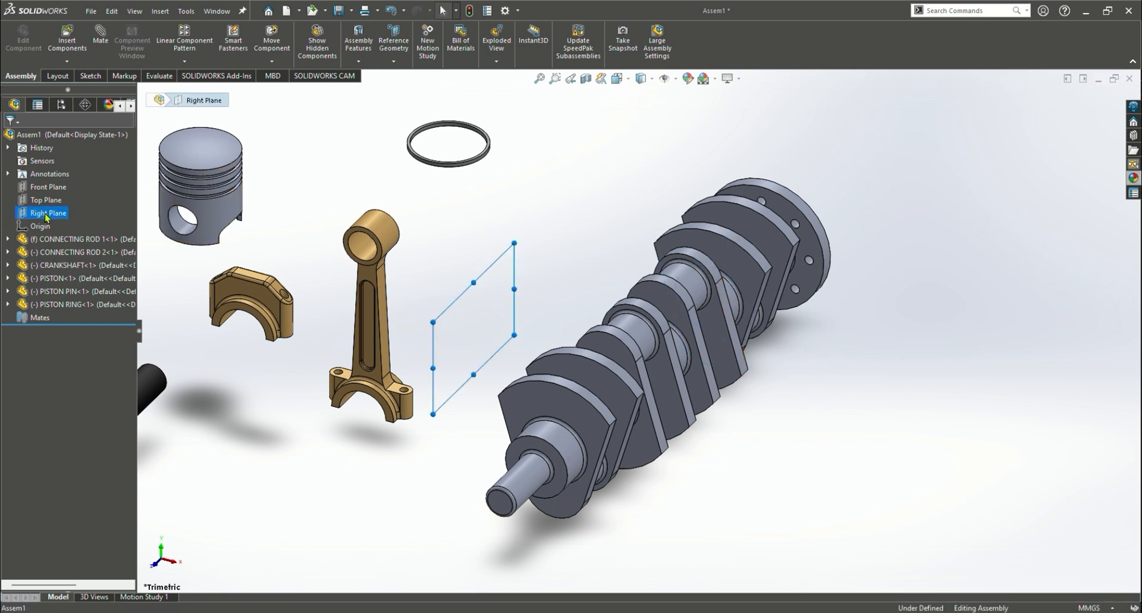
left_click(110, 191)
left_click_drag(626, 342, 653, 142)
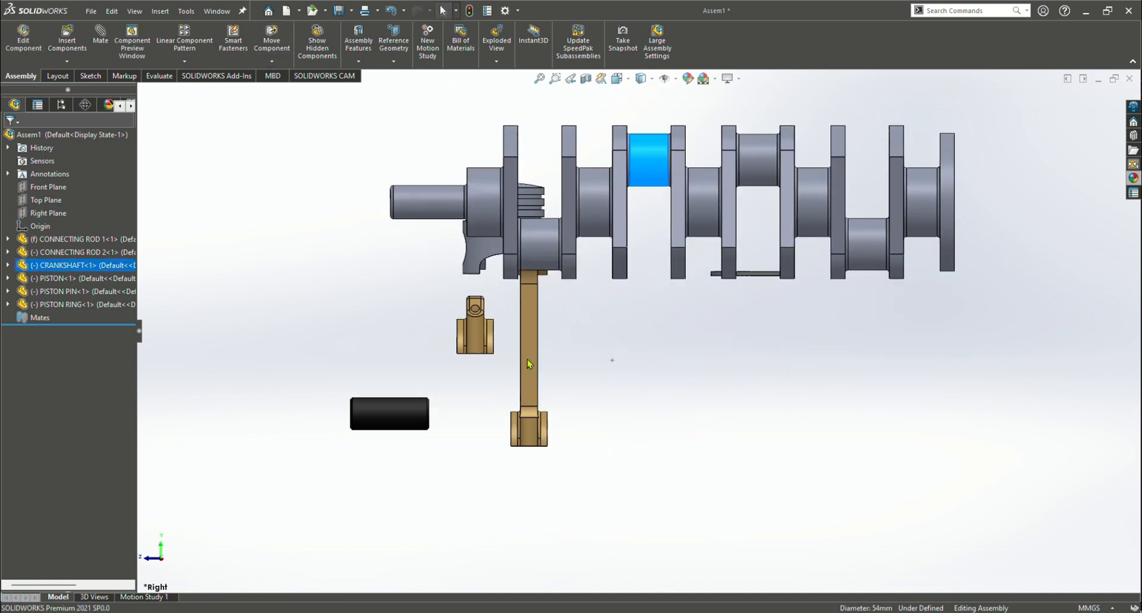
left_click(48, 213)
left_click(114, 233)
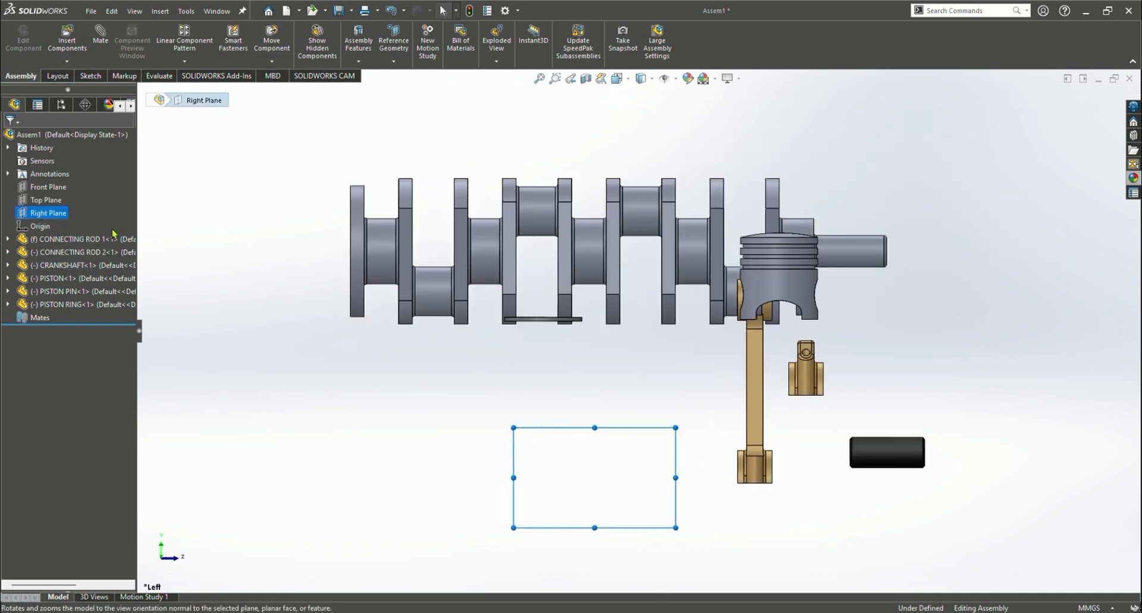
left_click(63, 212)
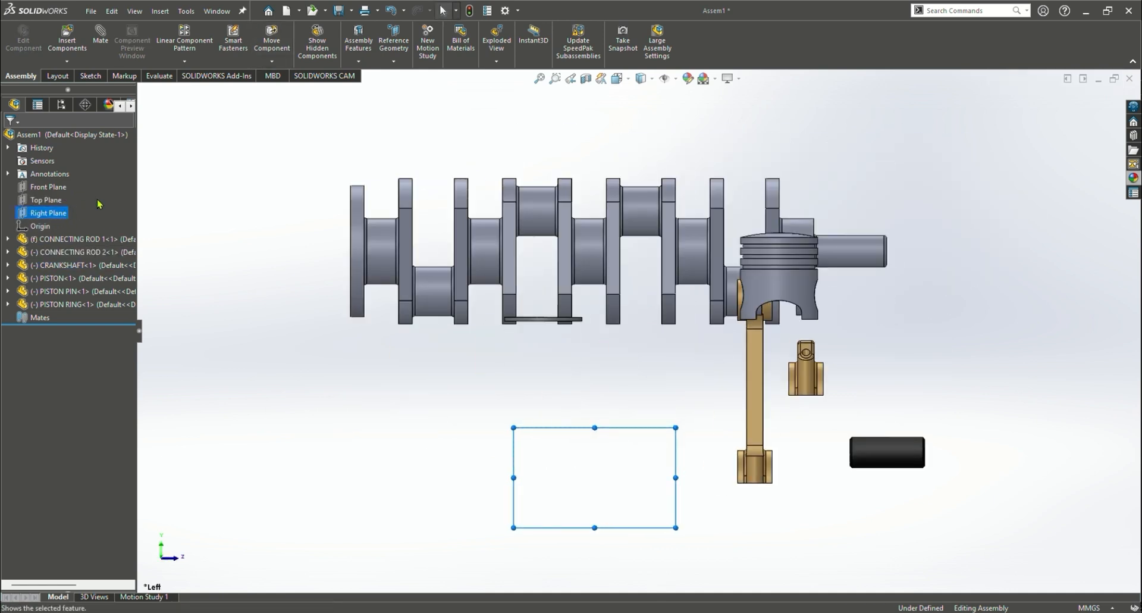
left_click(66, 213)
left_click(75, 215)
left_click(142, 197)
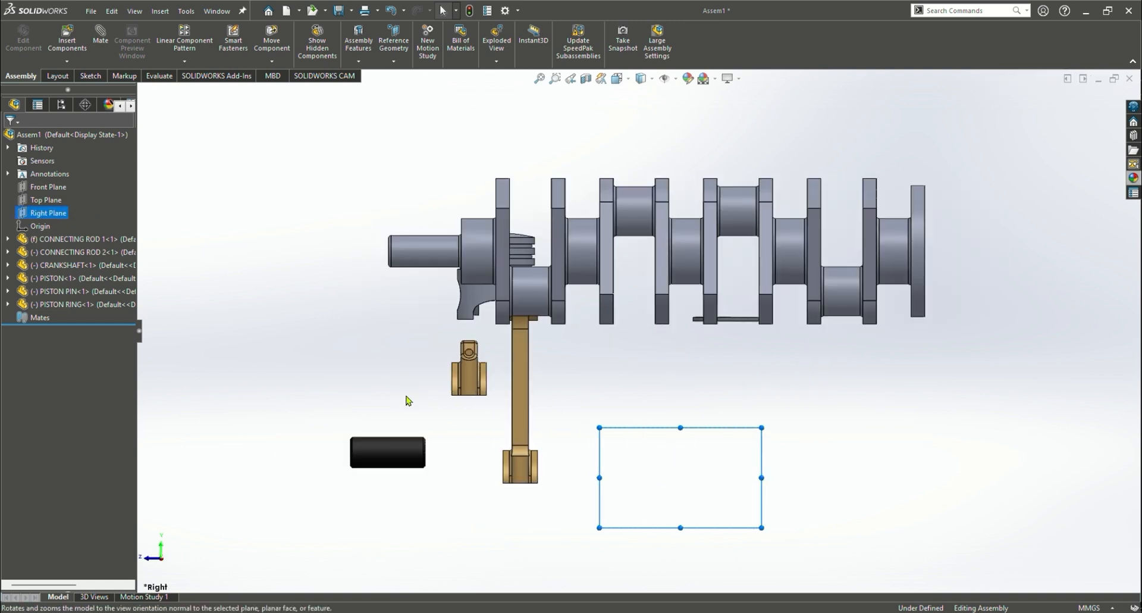
Start a sketch on the Right Plane and draw a horizontal baseline through the origin, beneath the crankshaft
scroll(654, 488, "down", 5)
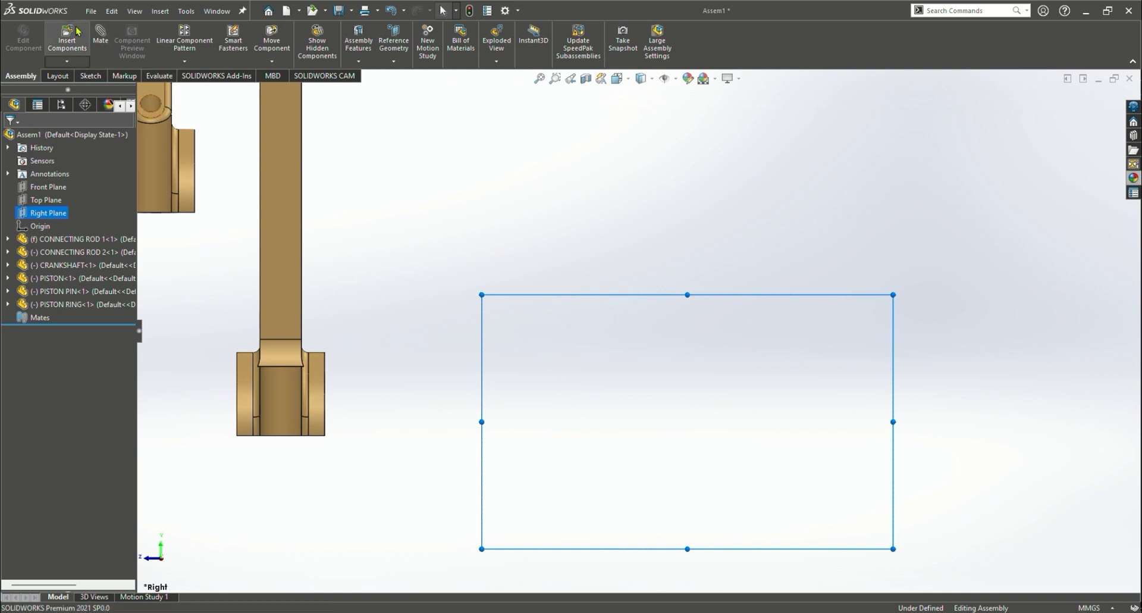
left_click(62, 78)
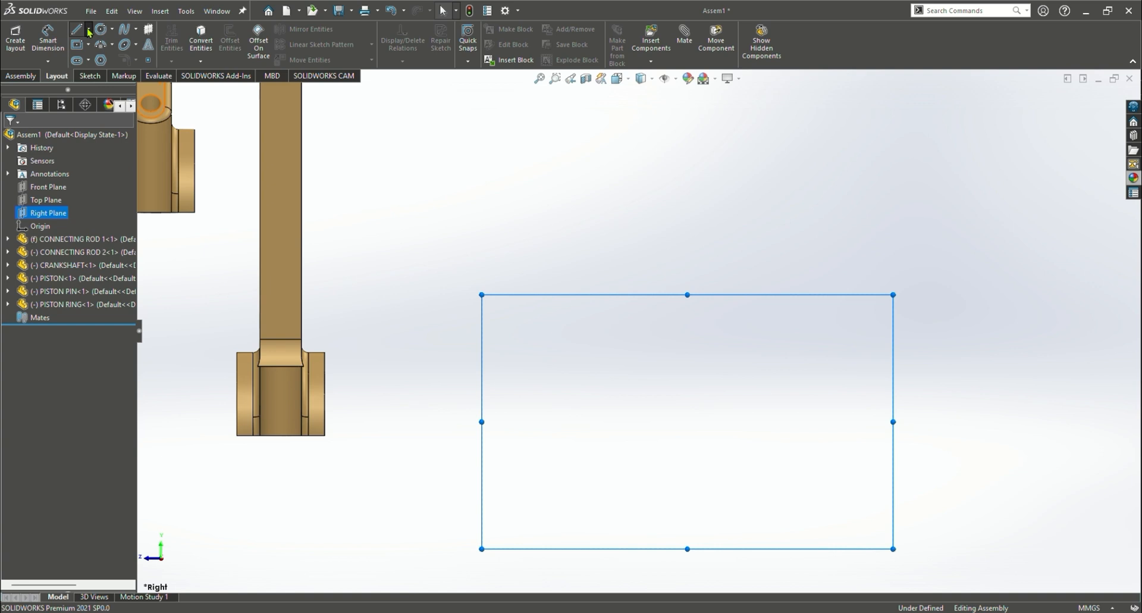
left_click(78, 29)
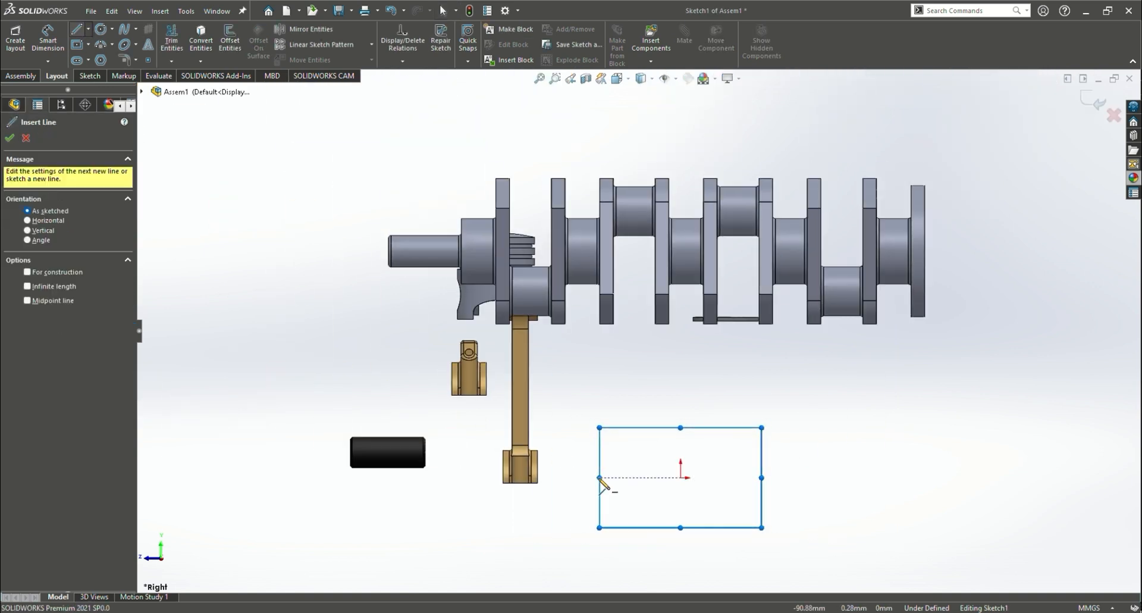
left_click(482, 477)
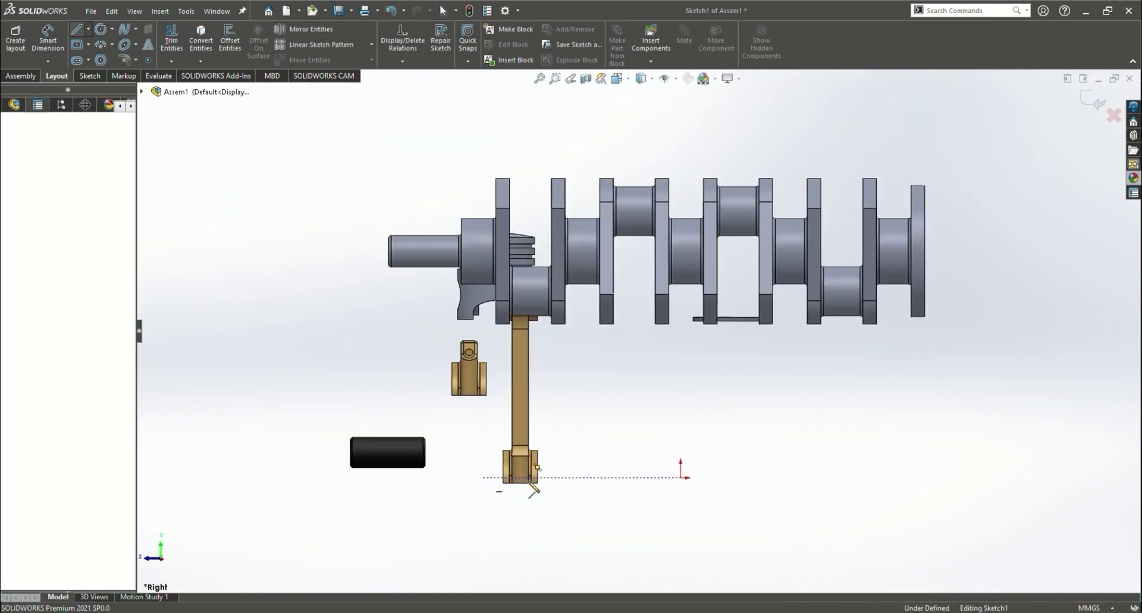
left_click(887, 477)
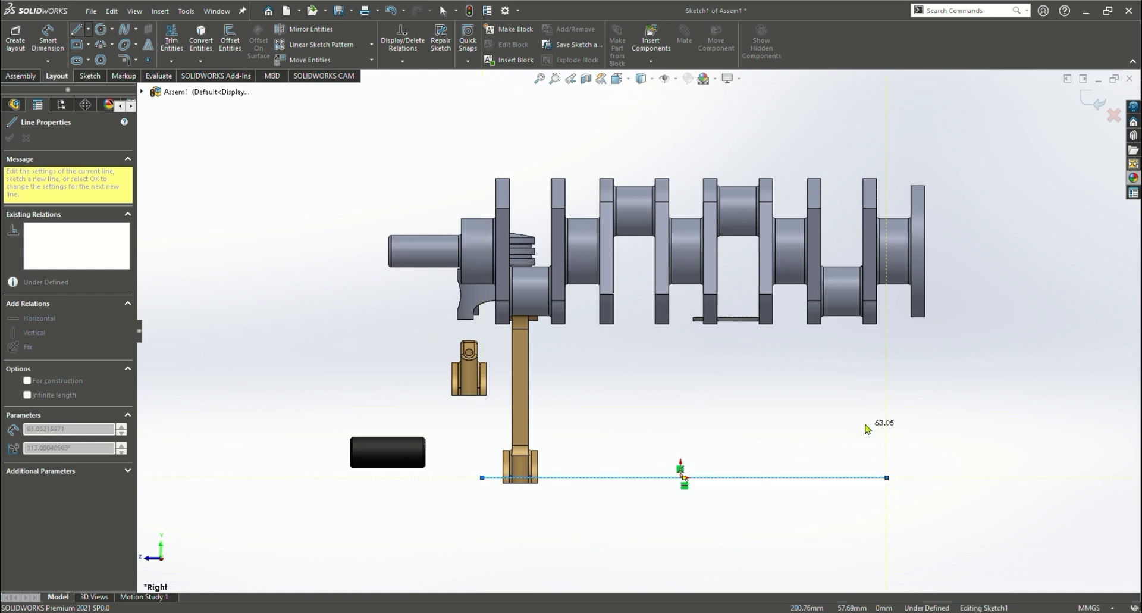
key("Escape")
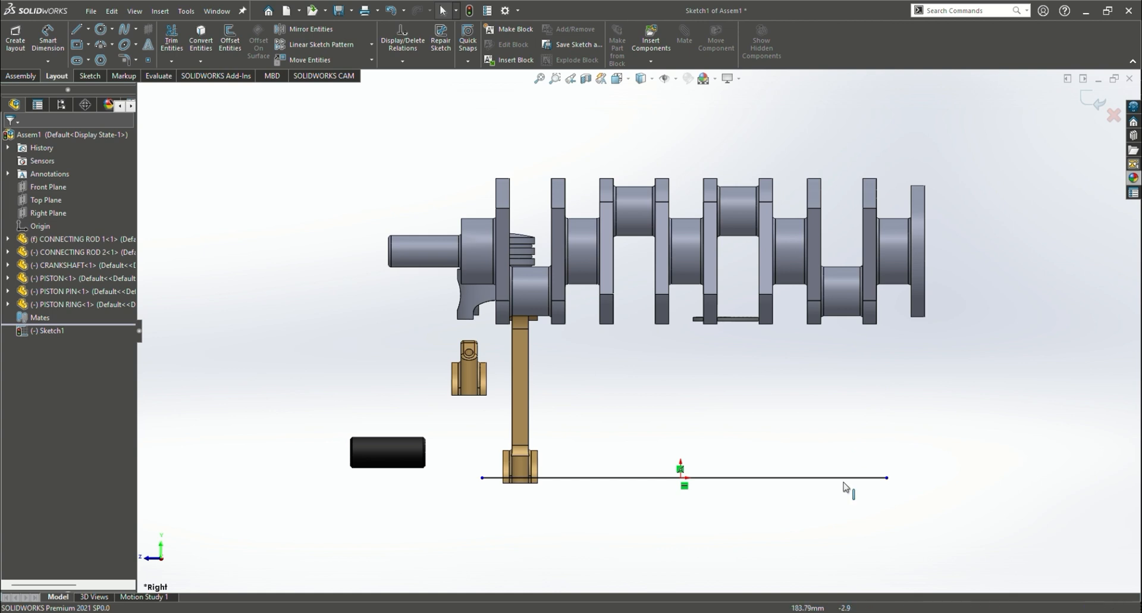
Sketch a vertical line rising from the baseline's left endpoint, beside the connecting rod
scroll(849, 487, "down", 3)
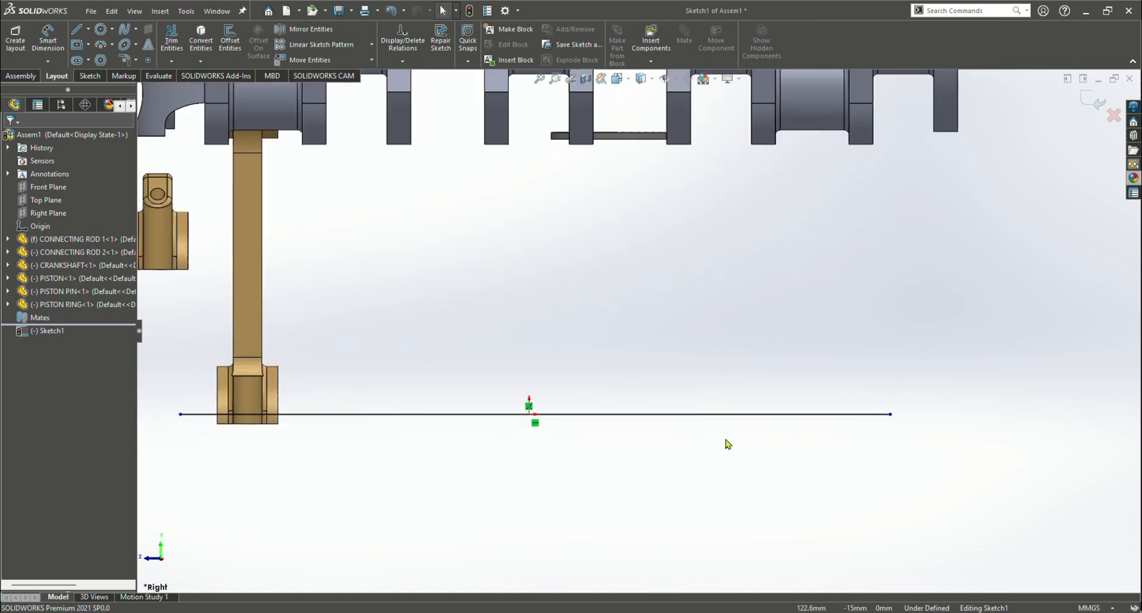
scroll(634, 331, "up", 2)
left_click(76, 29)
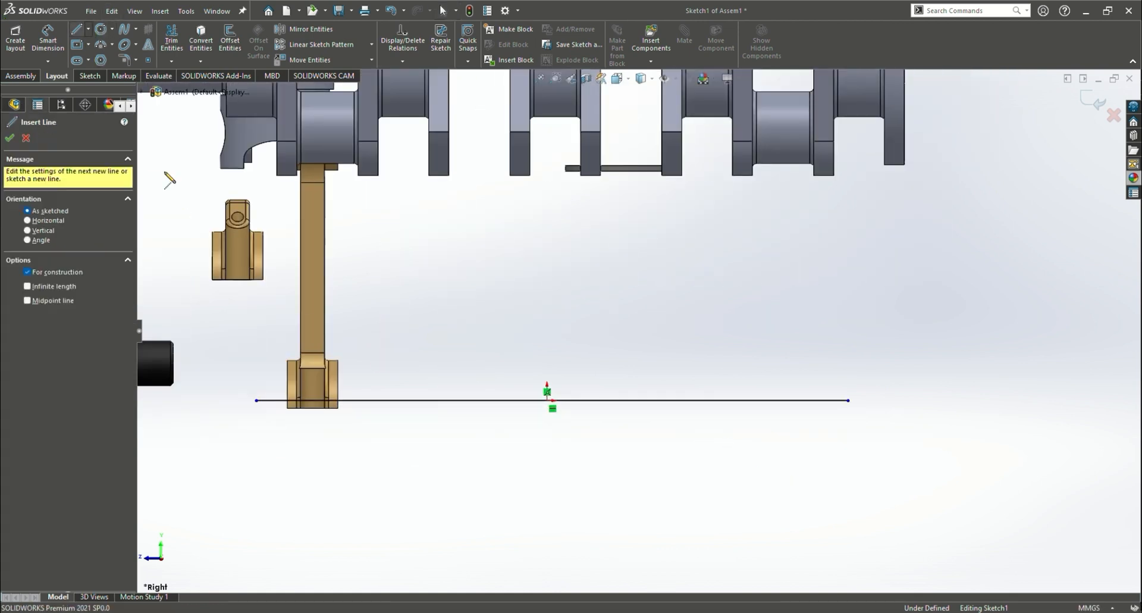
left_click(77, 29)
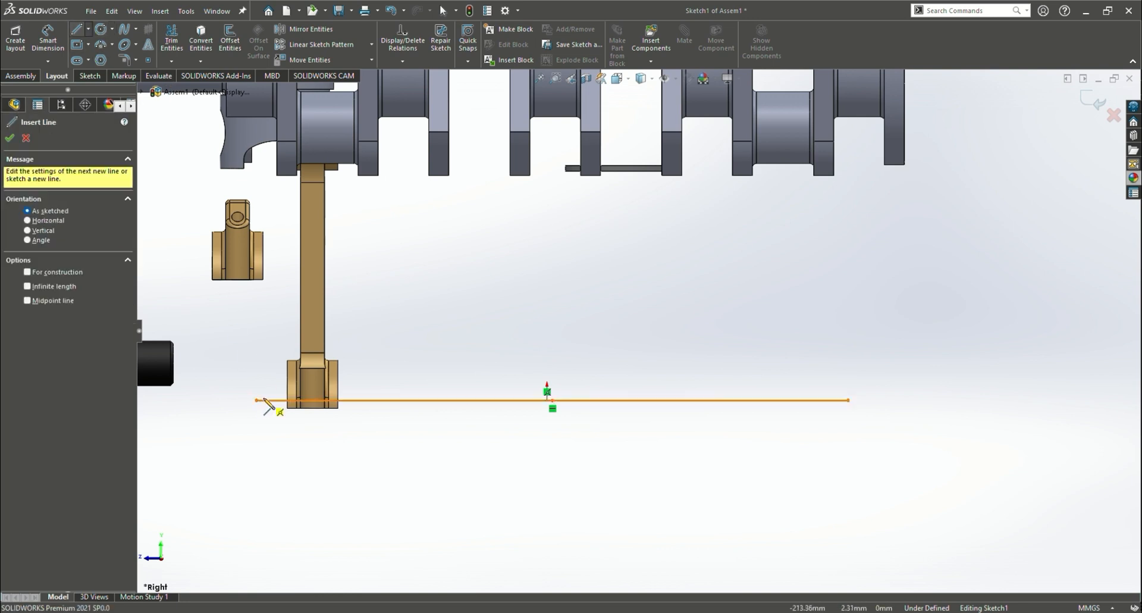
left_click(258, 399)
left_click(256, 303)
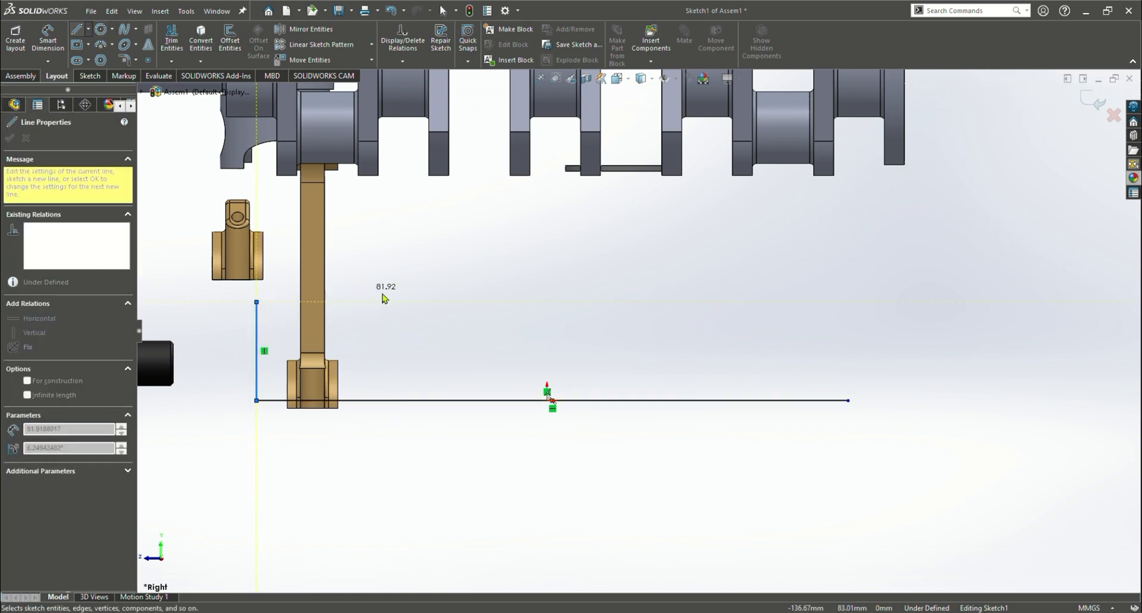
key("Escape")
Sketch two separate vertical lines rising from the baseline between the long connecting rod and the origin
left_click(85, 31)
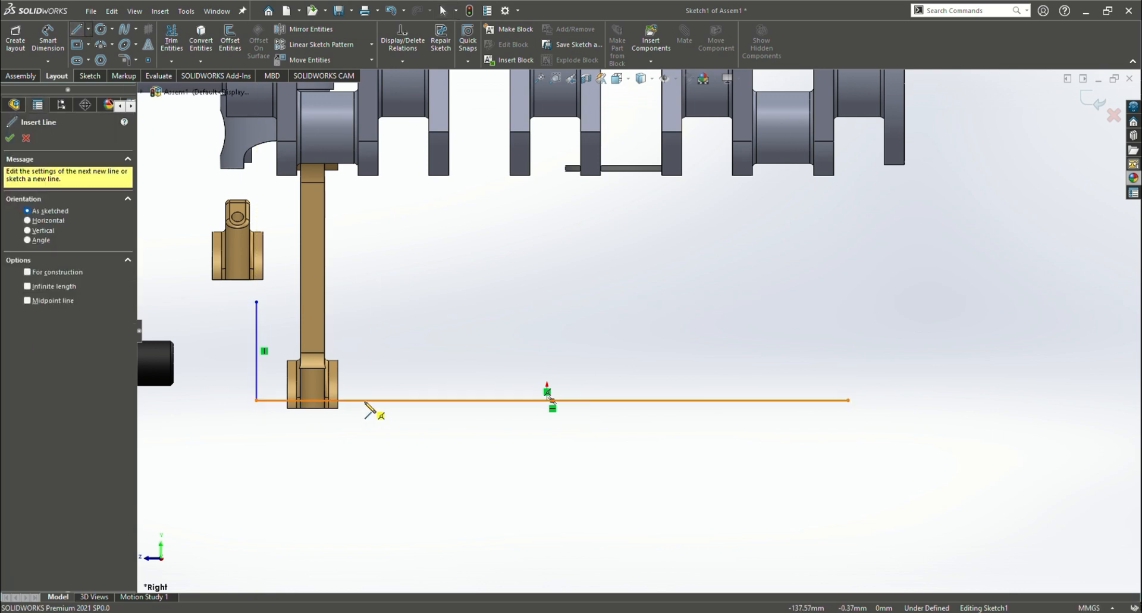
left_click(364, 400)
left_click(363, 297)
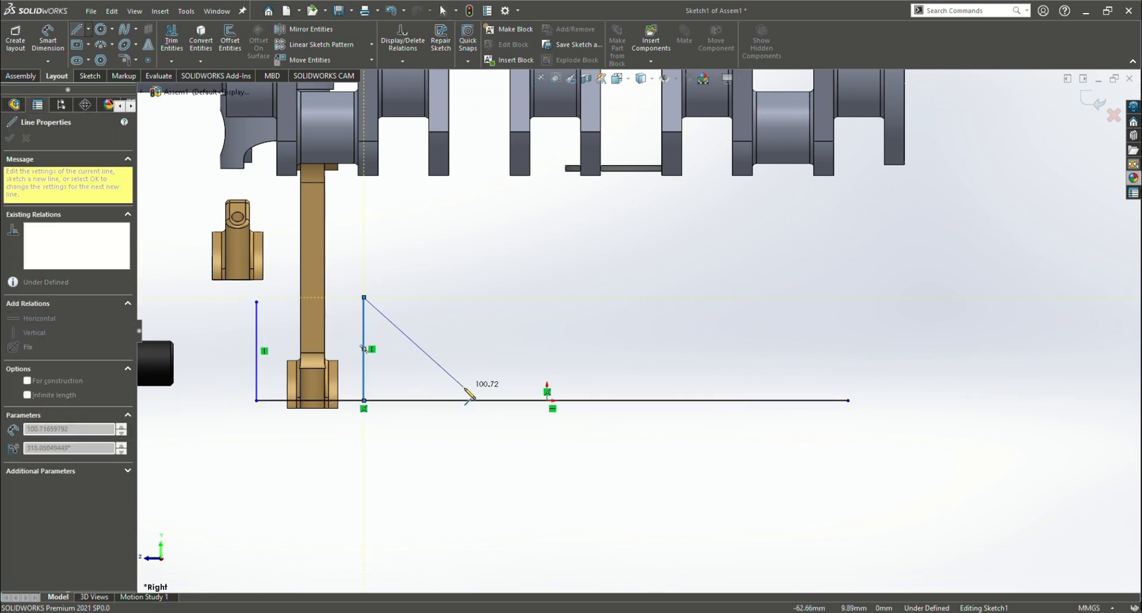
key("Escape")
key("l")
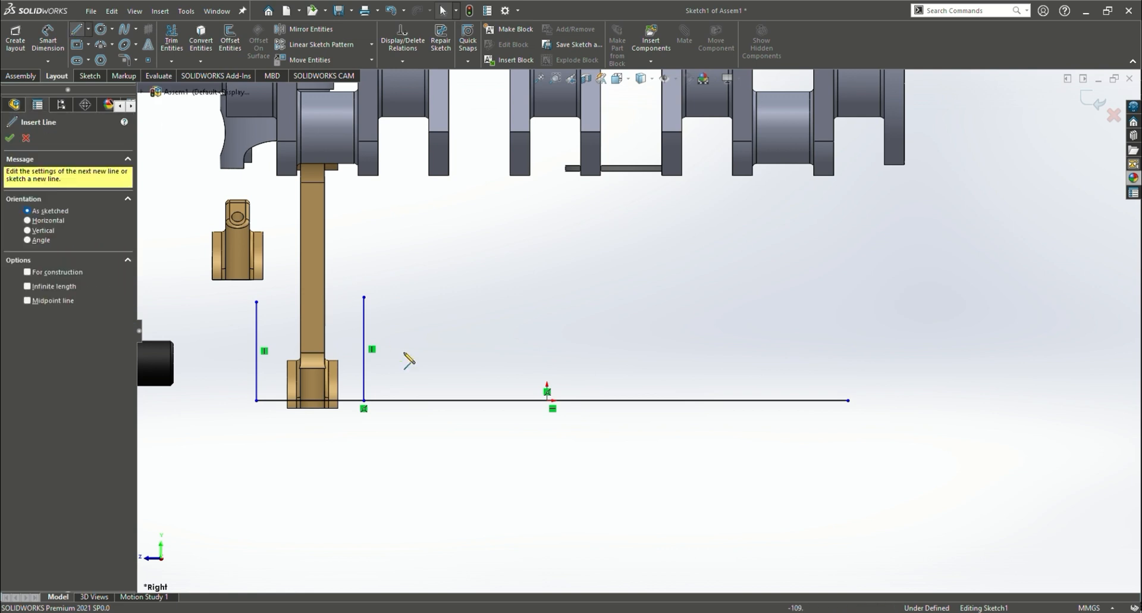
left_click(455, 400)
left_click(455, 291)
key("Escape")
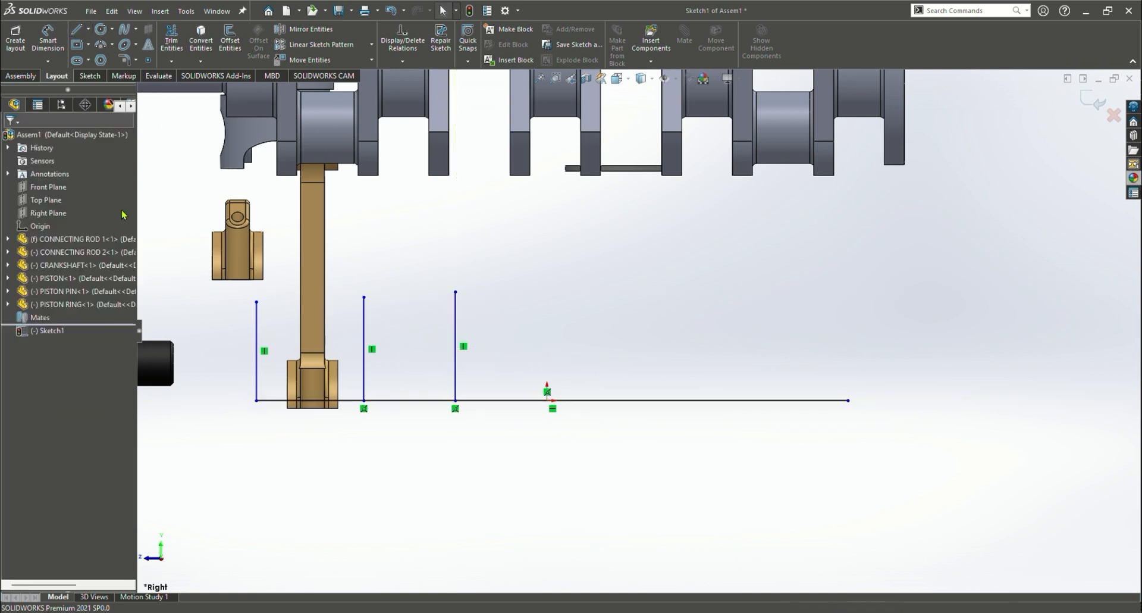
Sketch two more vertical lines from the baseline, one just left of the origin about 81 mm tall and one right of it about 87 mm tall
key("l")
left_click(526, 400)
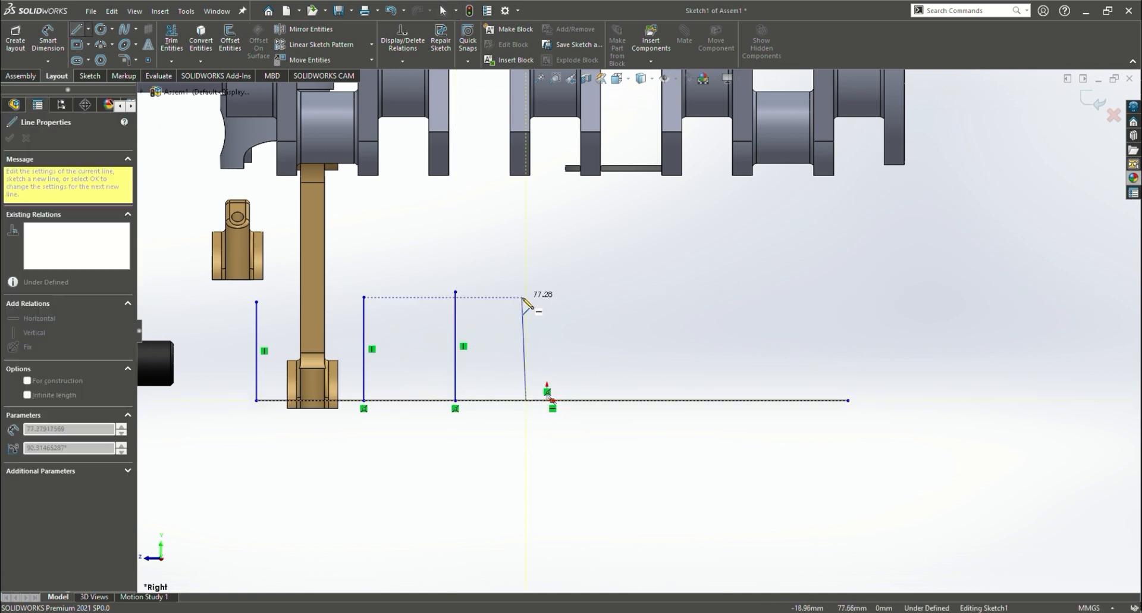
left_click(526, 291)
key("Escape")
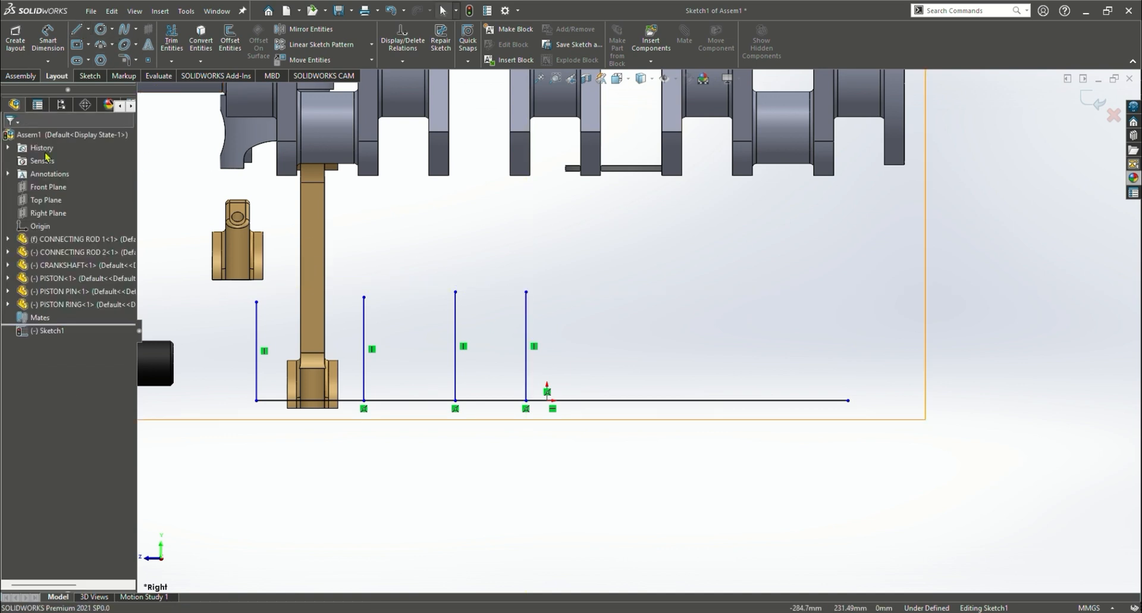
left_click(76, 29)
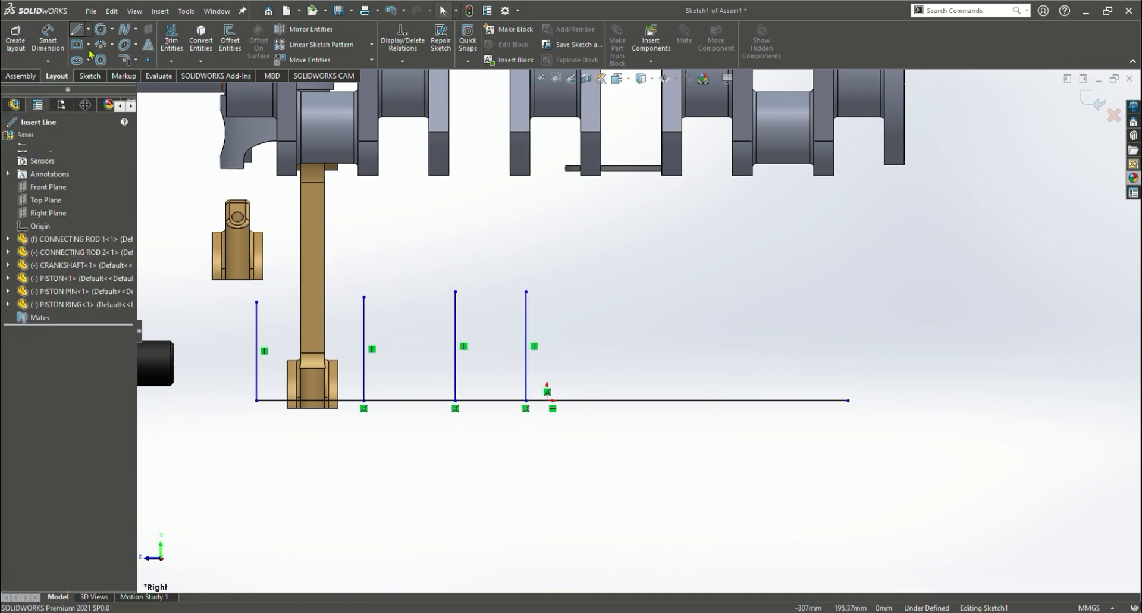
left_click(624, 399)
left_click(624, 284)
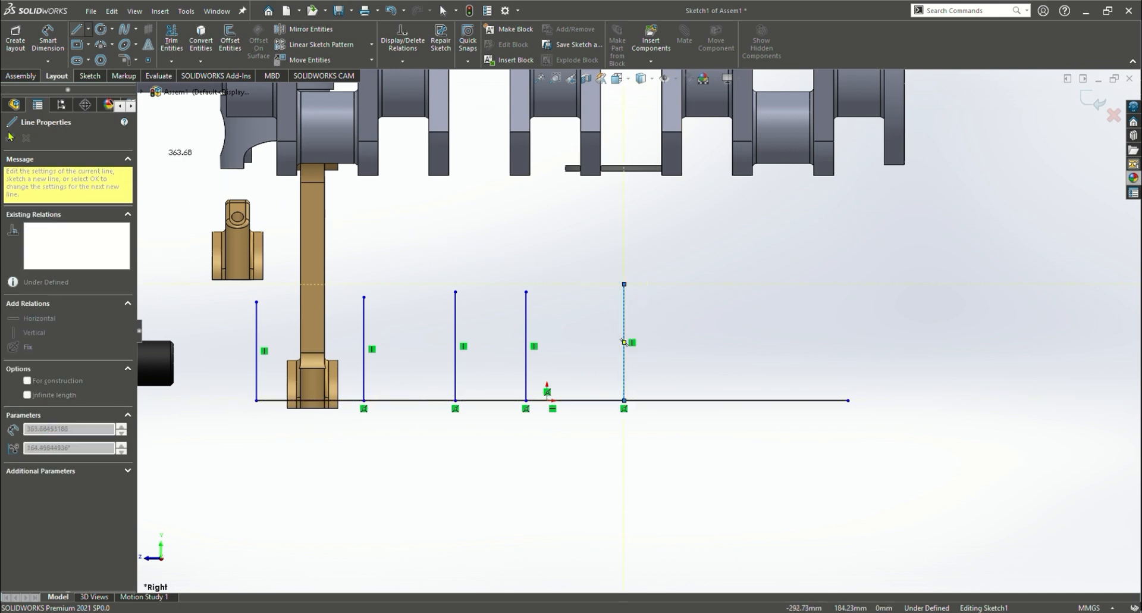
key("Escape")
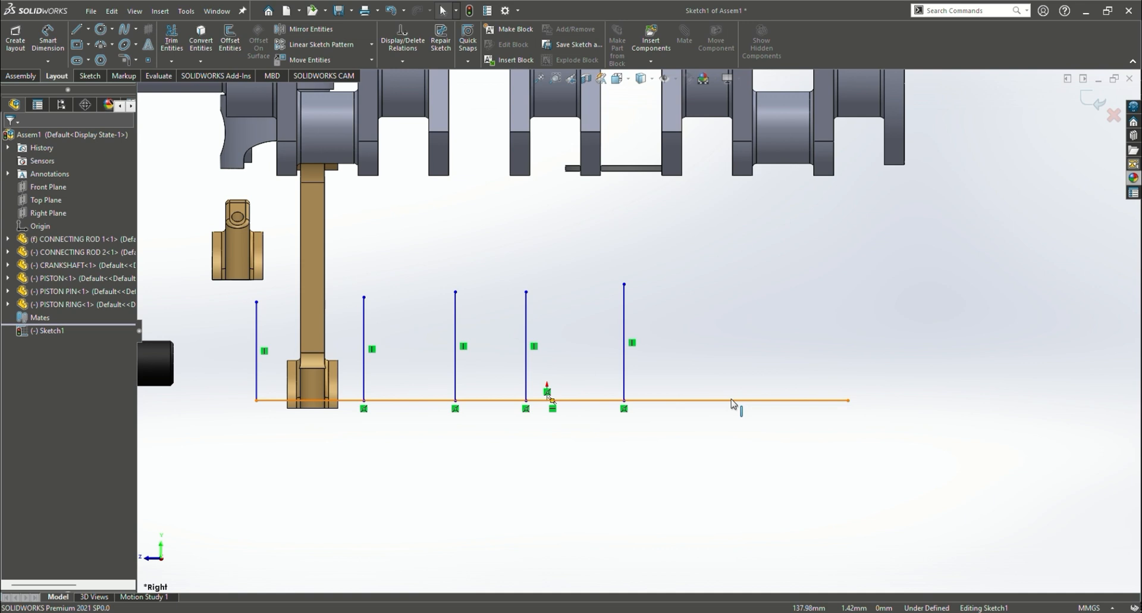
Convert the four vertical lines right of the connecting rod to construction geometry and dimension the first two 114 mm apart
left_click_drag(724, 286, 337, 333)
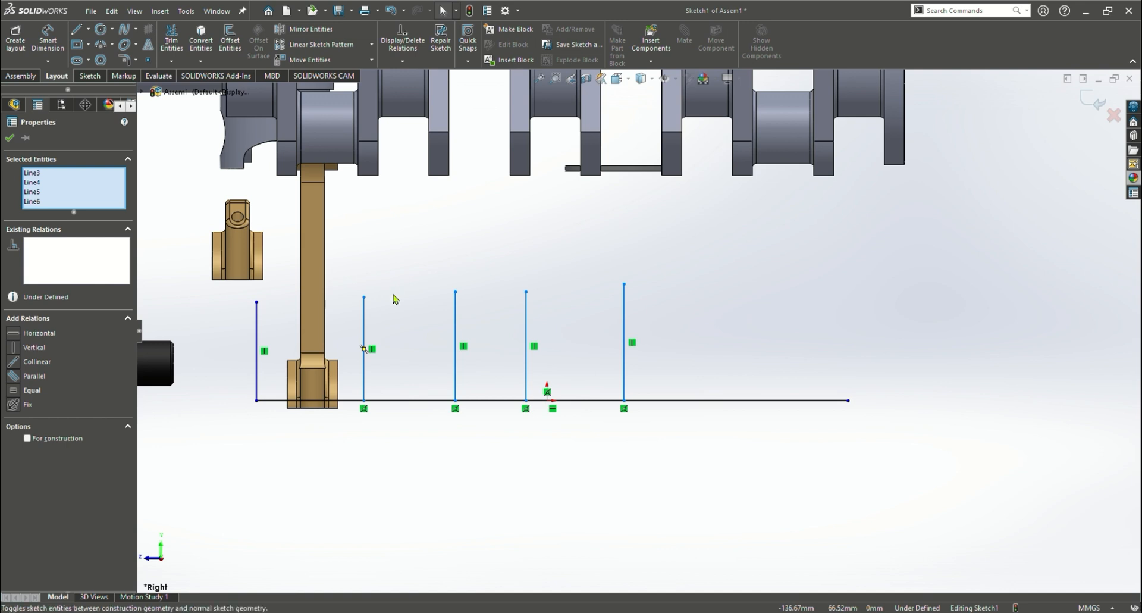
left_click(393, 303)
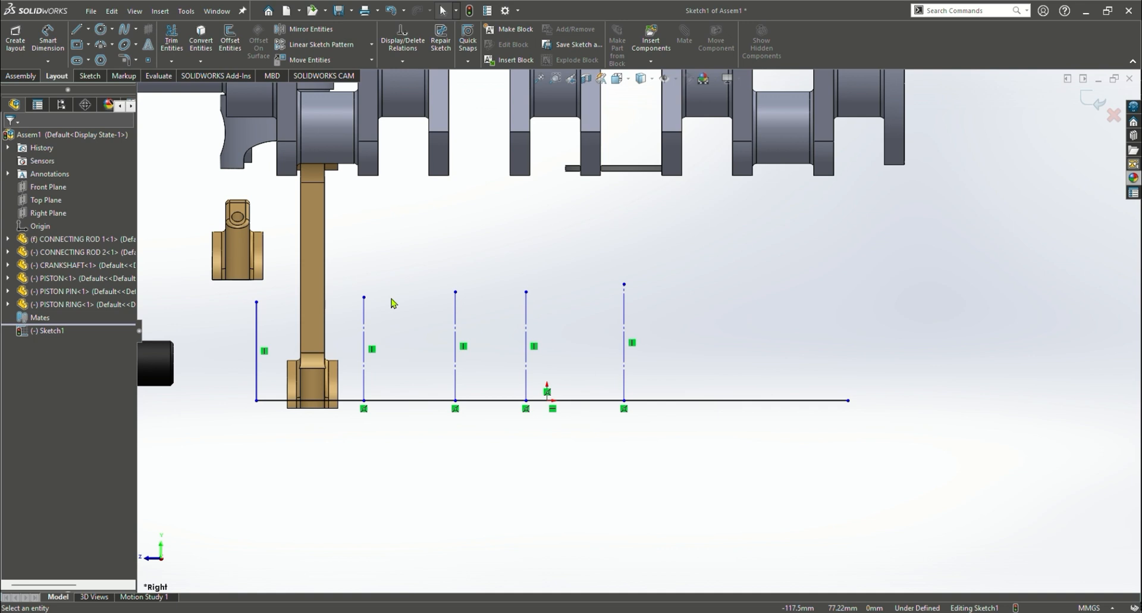
left_click(47, 41)
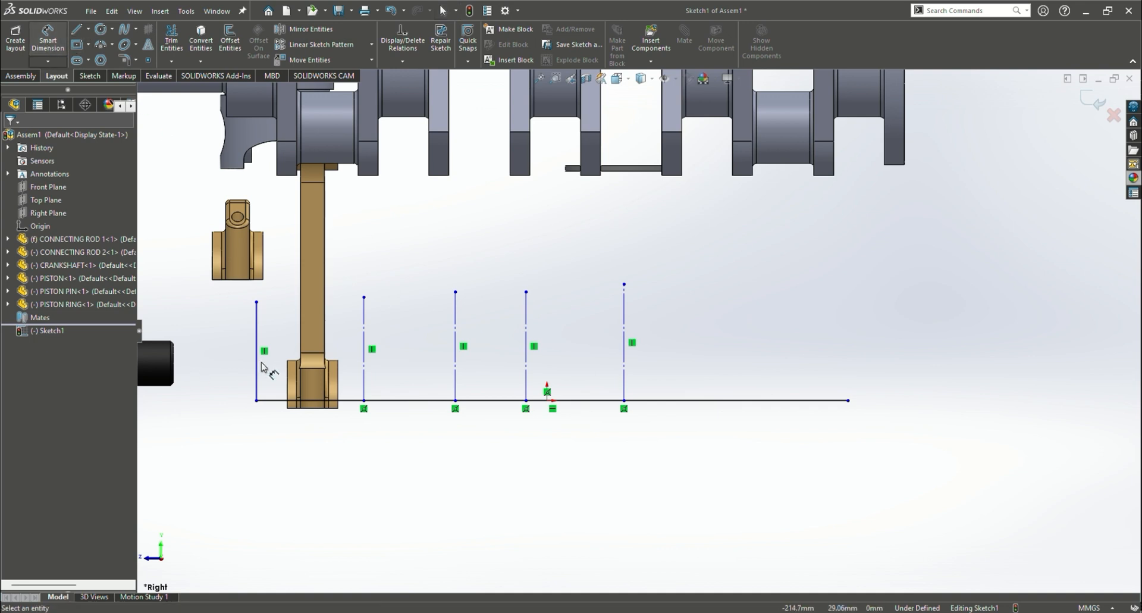
left_click(364, 325)
left_click(455, 325)
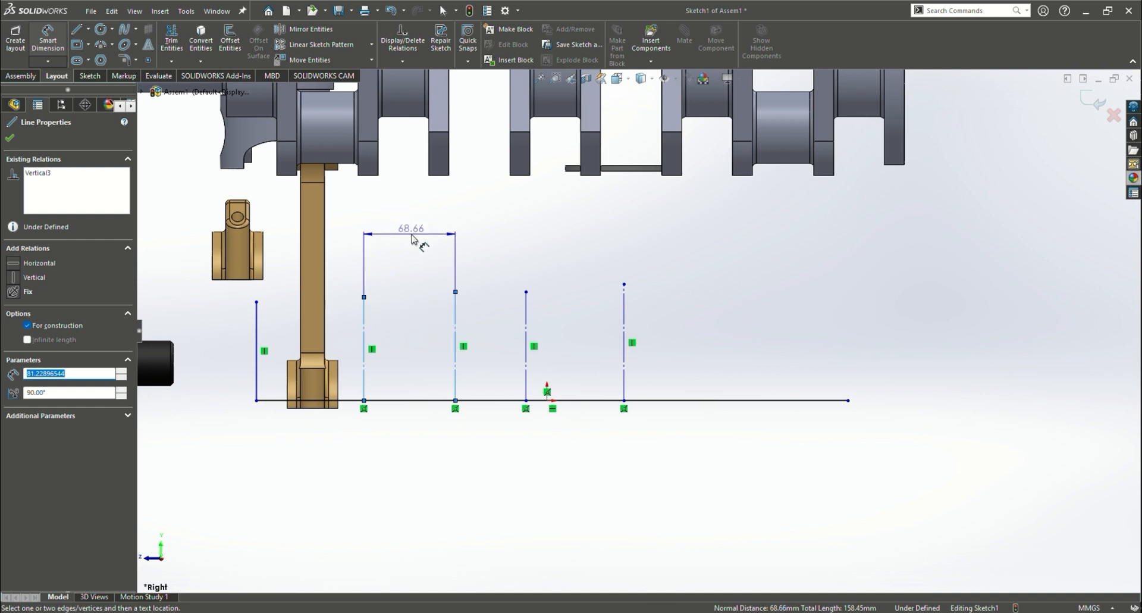
left_click(421, 243)
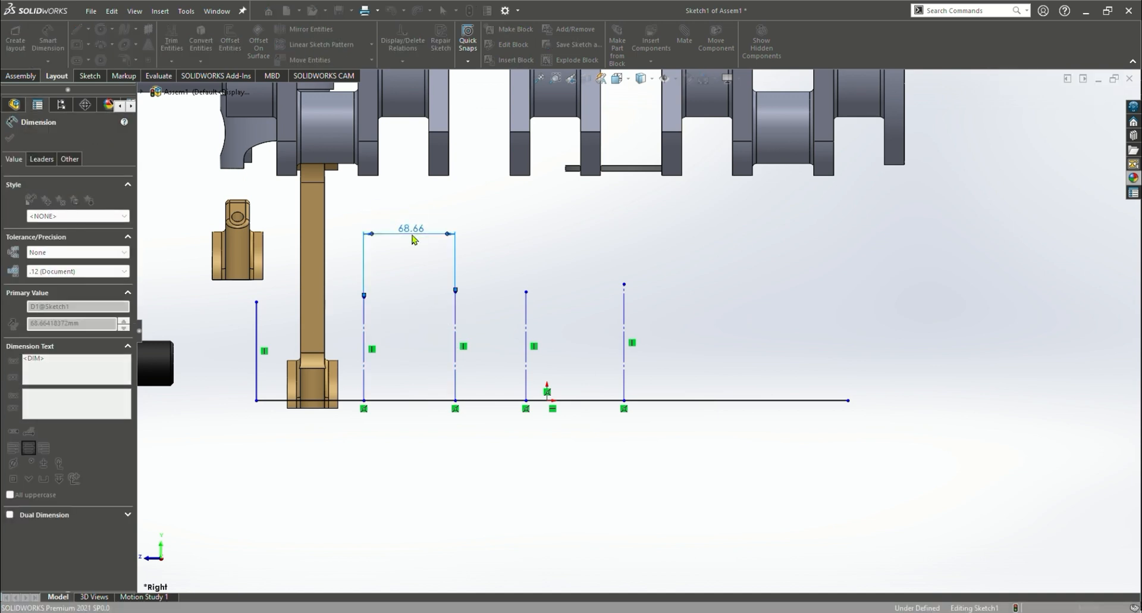
type("114")
key("Return")
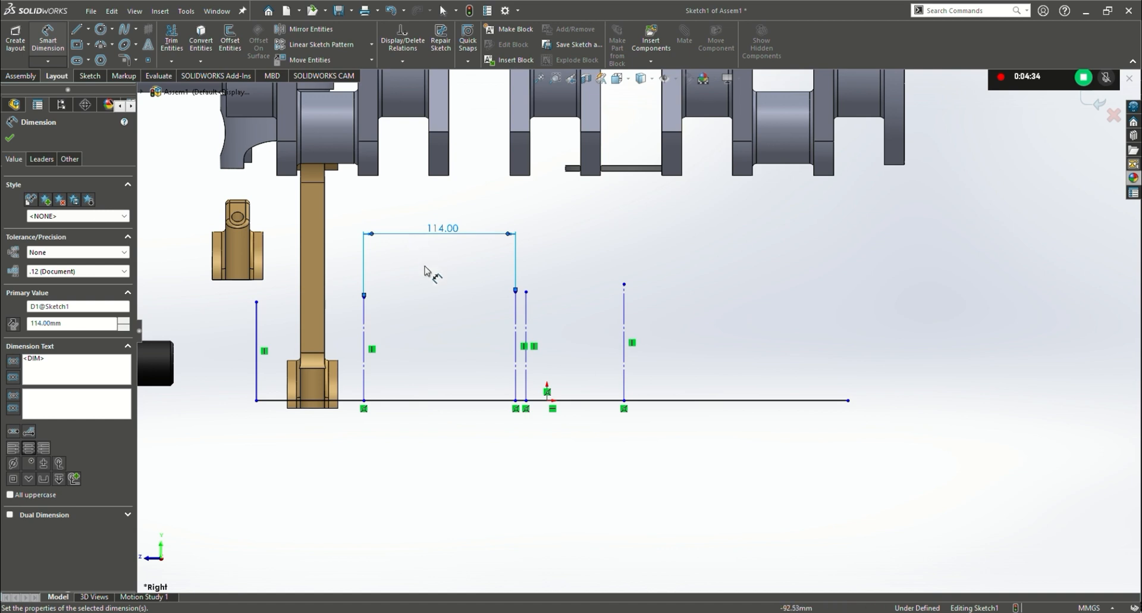
Dimension the spacing between the second and third construction lines as 114 mm
left_click(515, 327)
left_click(525, 328)
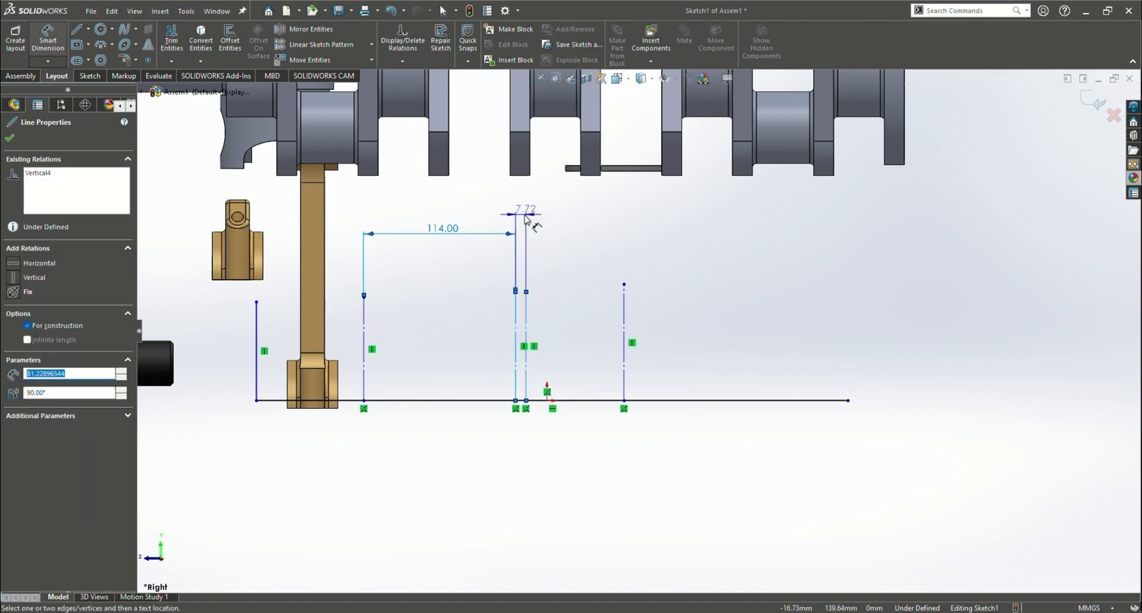
left_click(546, 223)
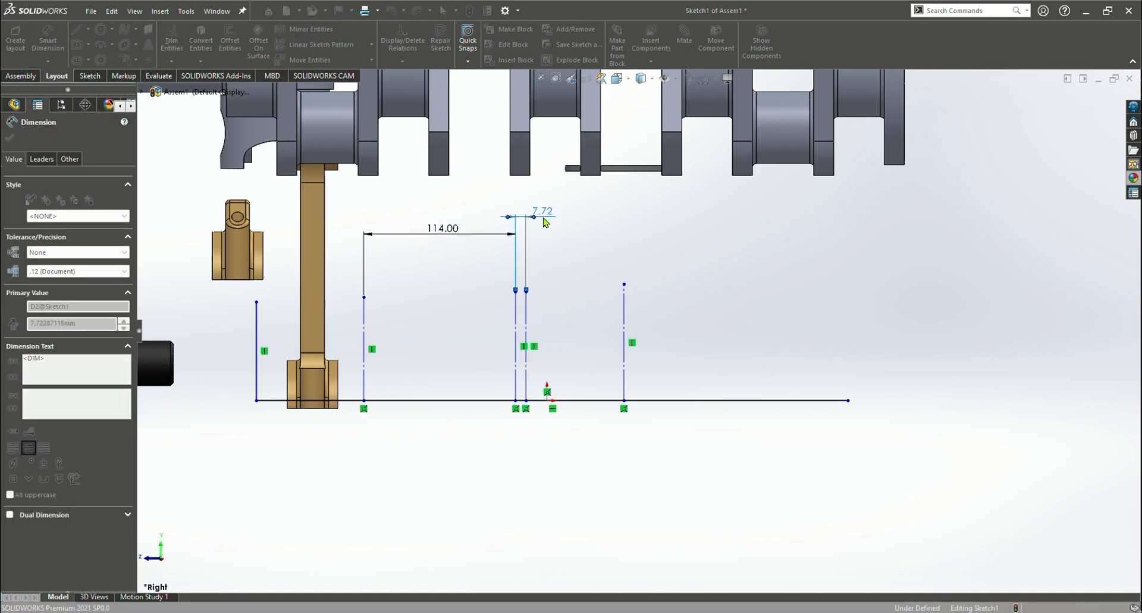
type("114")
key("Return")
Try to dimension the remaining construction line 114 mm from the line just moved to its right
left_click(624, 312)
left_click(667, 315)
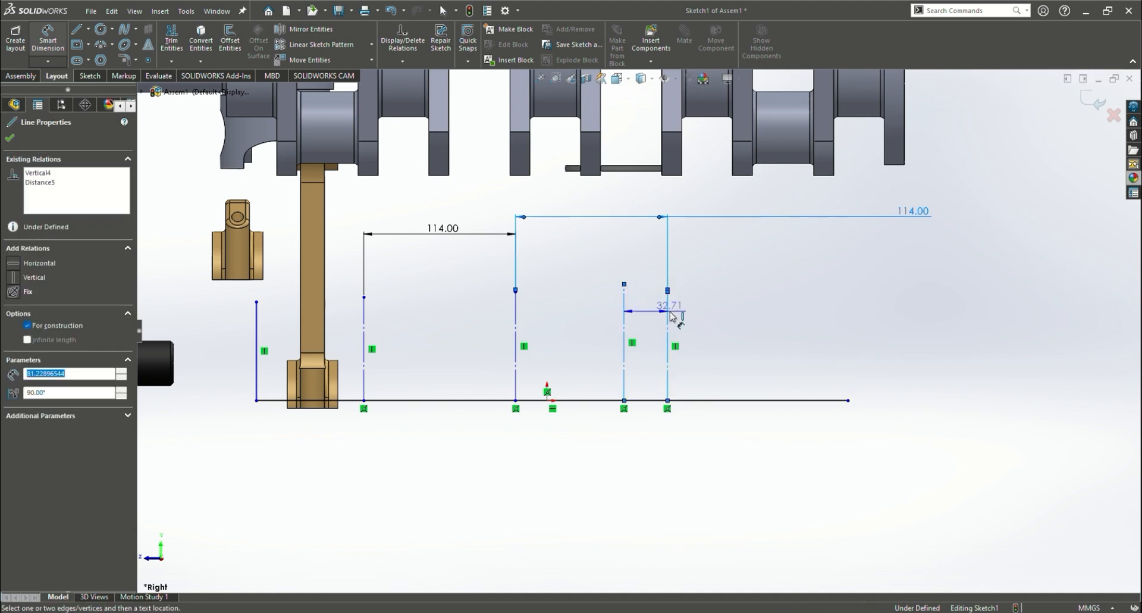
left_click(802, 317)
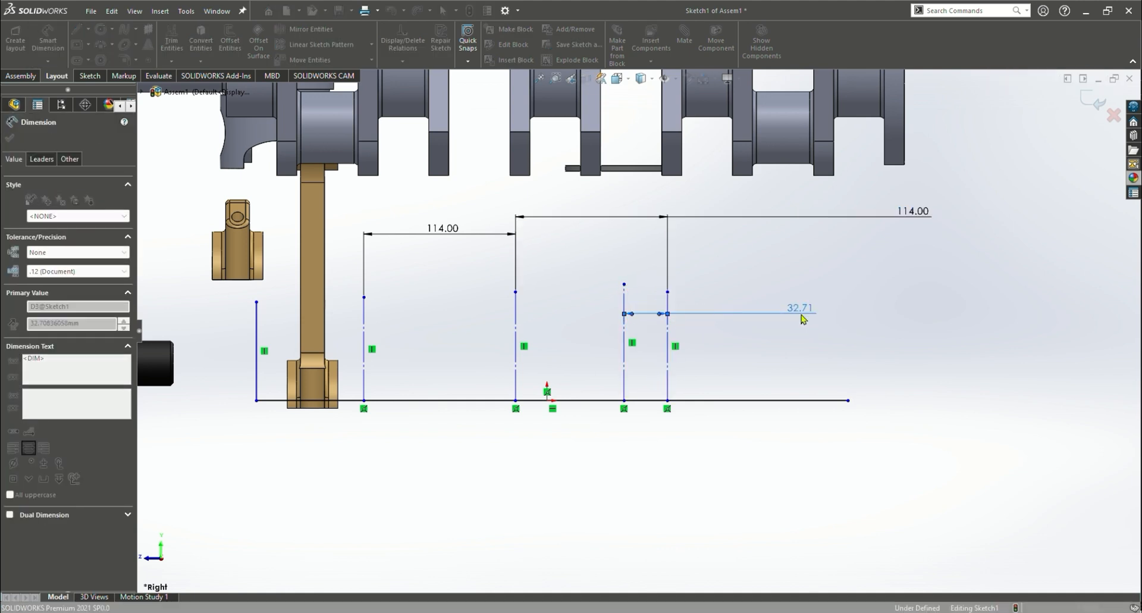
type("114")
key("Return")
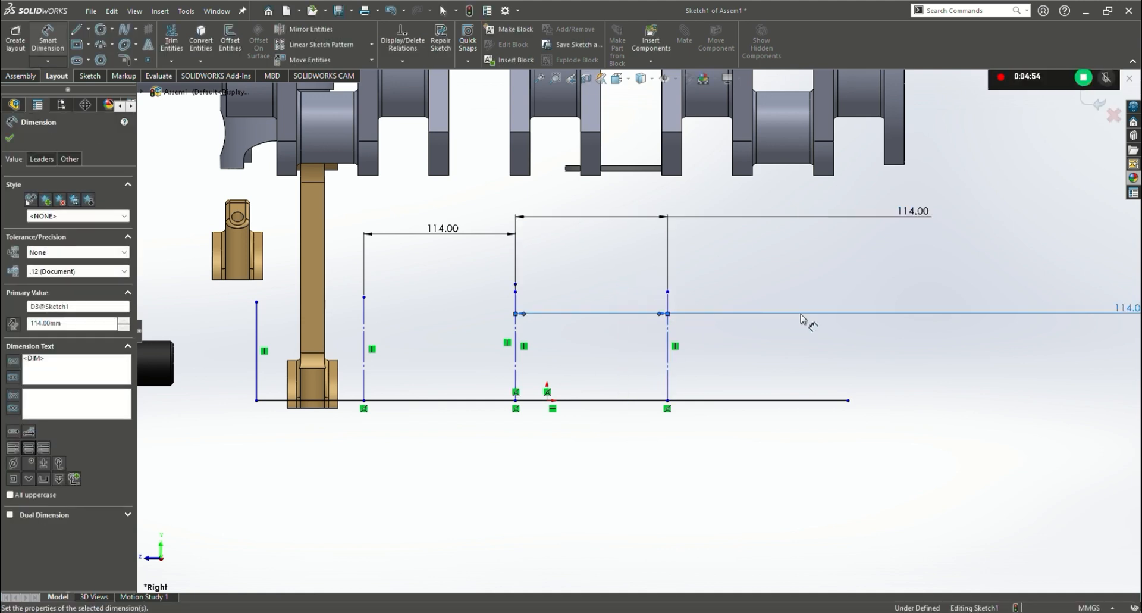
Undo the last spacing dimension and the 114 mm value of the spacing before it
key("ctrl+z")
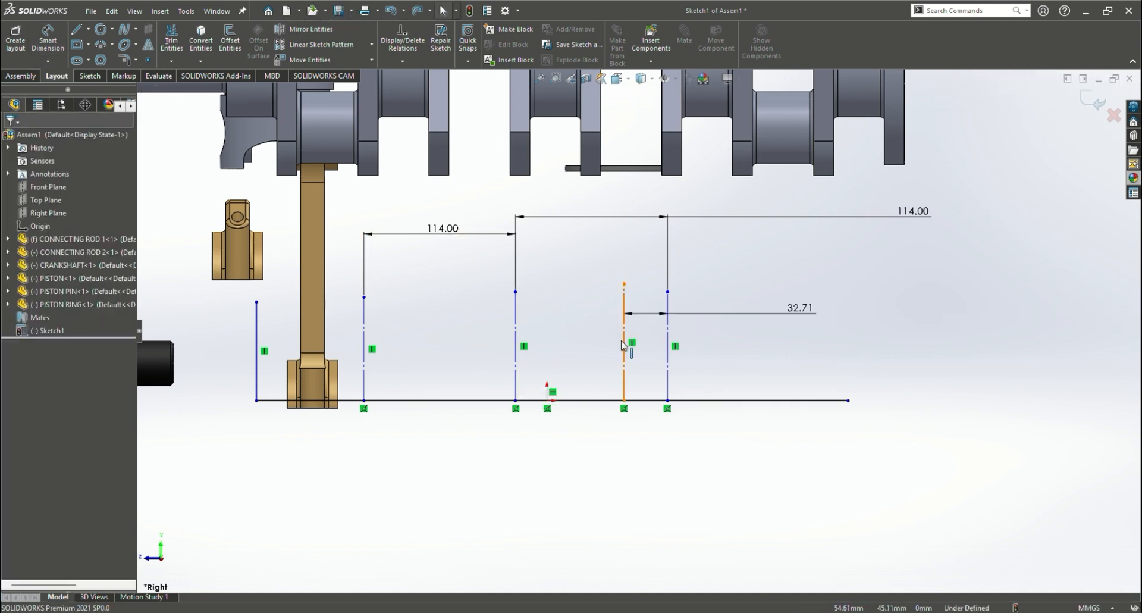
left_click(622, 345)
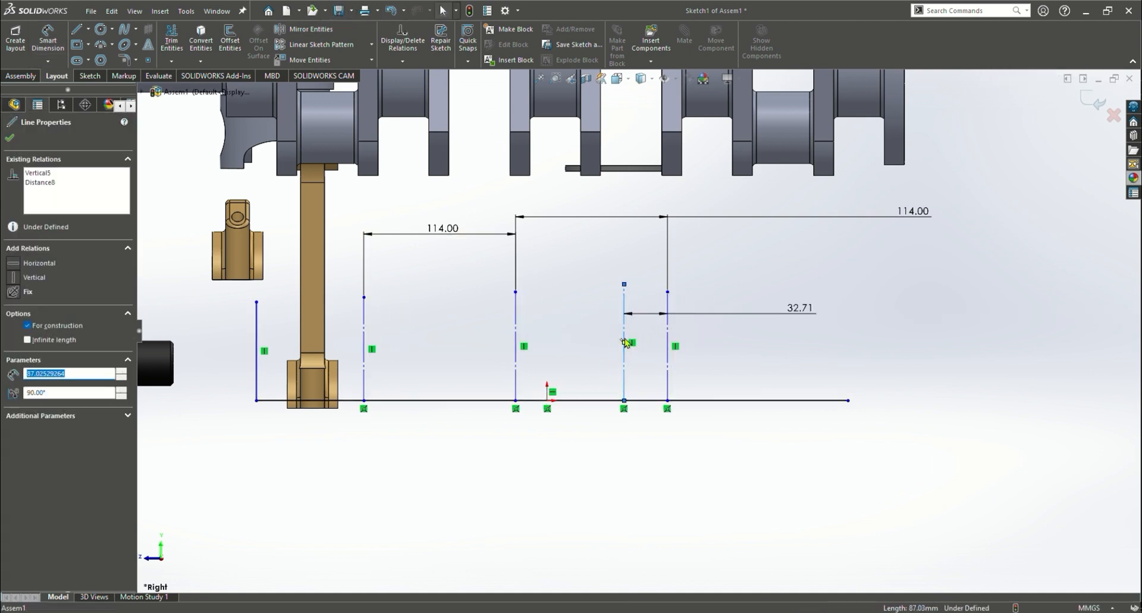
key("ctrl+z")
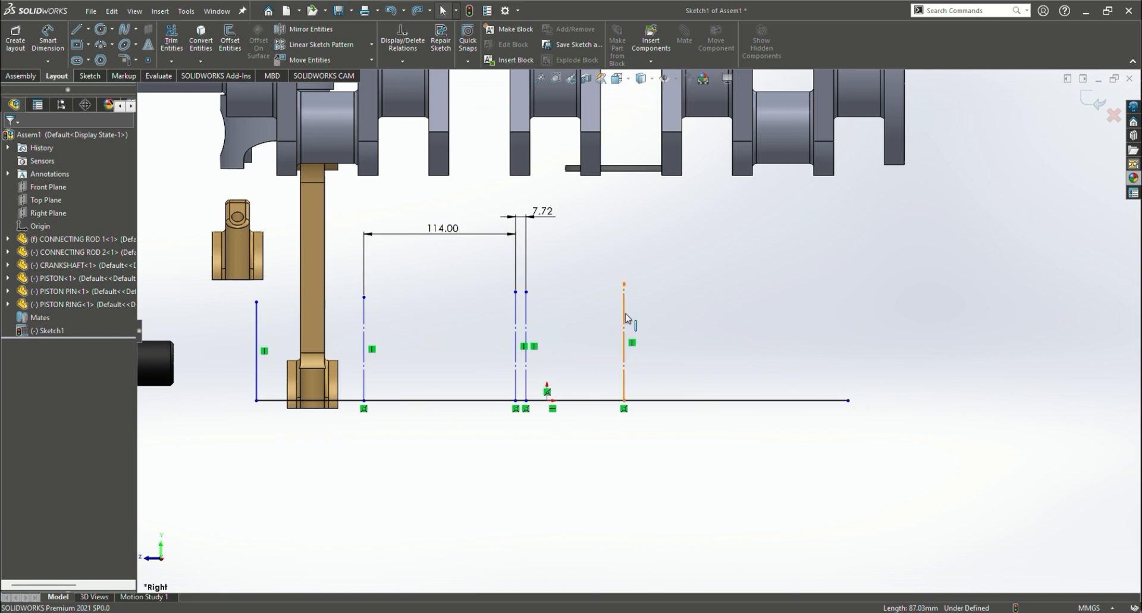
Move the last construction line further from the third and set the spacing between the second and third construction lines to 114 mm
left_click_drag(624, 324, 766, 325)
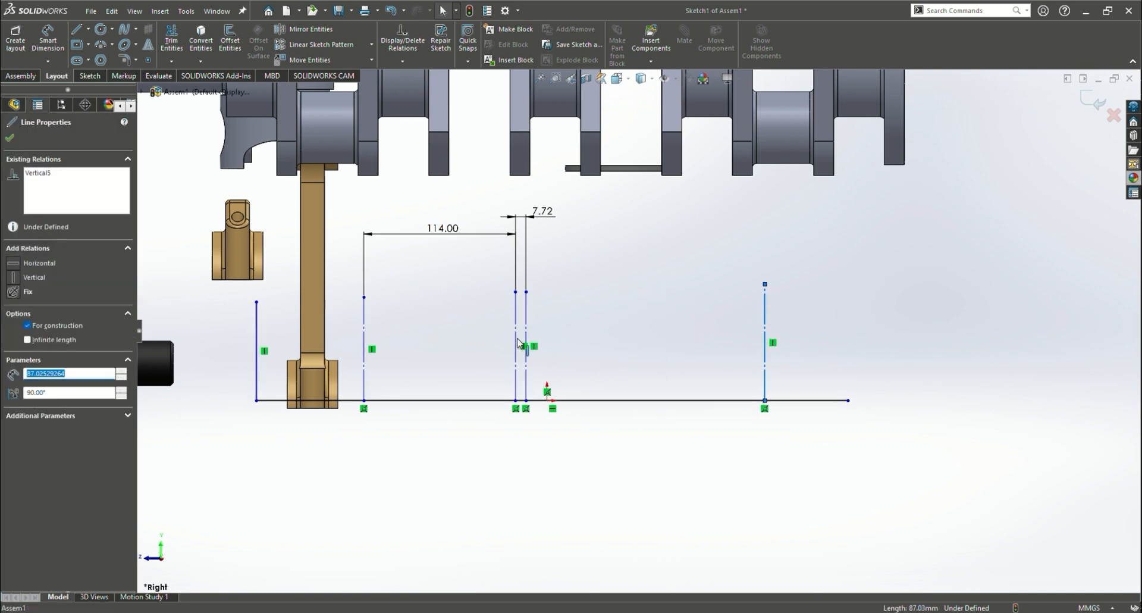
double_click(530, 214)
type("114")
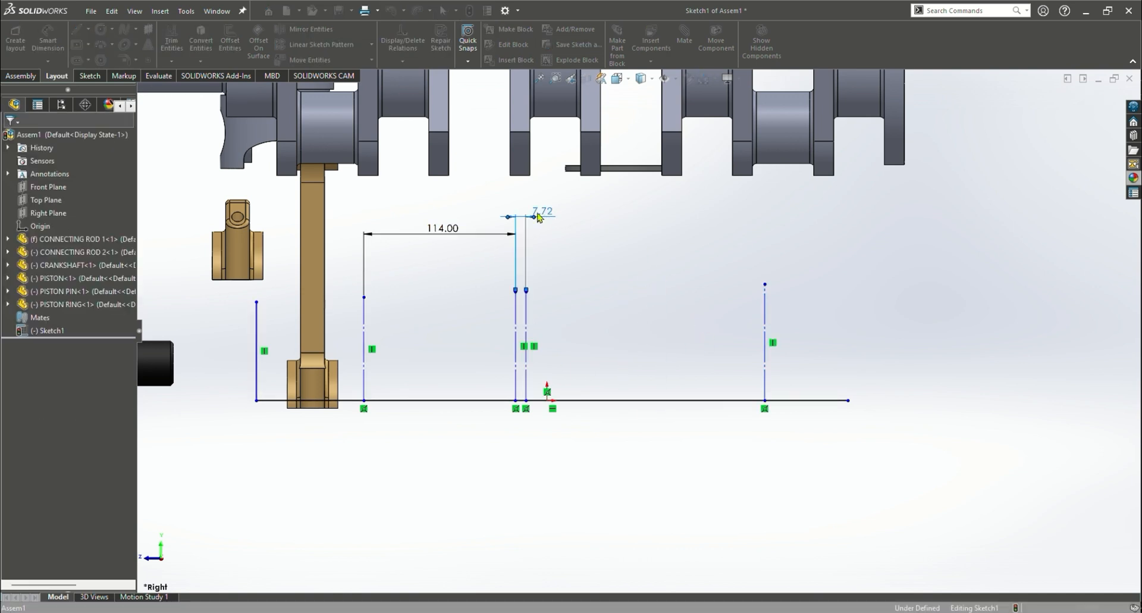
key("Return")
left_click(667, 329)
Dimension the spacing between the third and fourth construction lines as 114 mm and center the previous spacing dimension between its extension lines
left_click(765, 349)
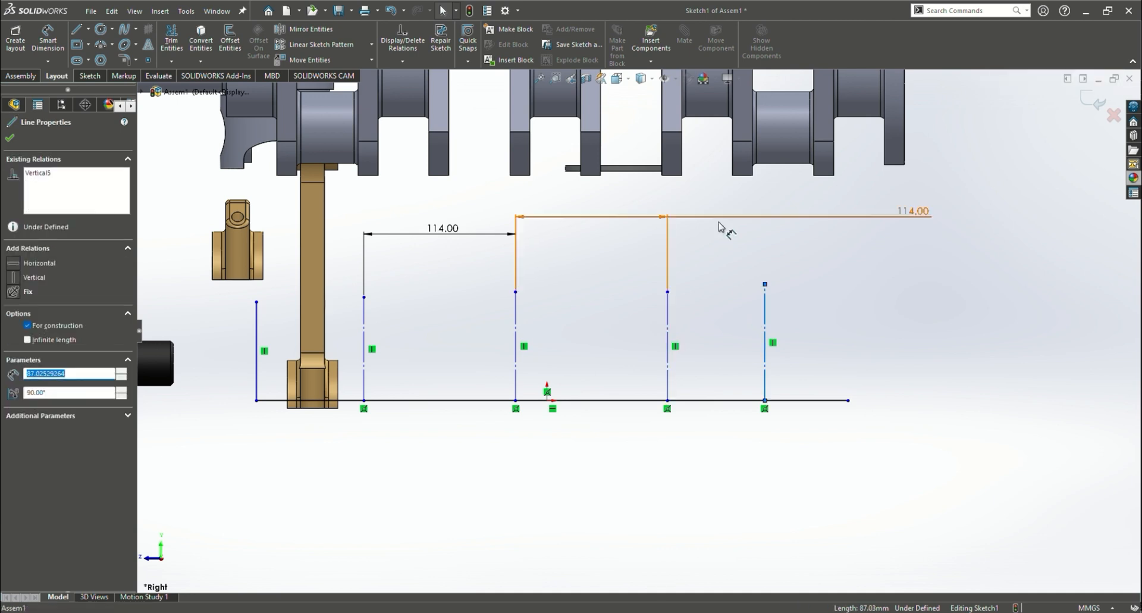
left_click(50, 40)
left_click(669, 327)
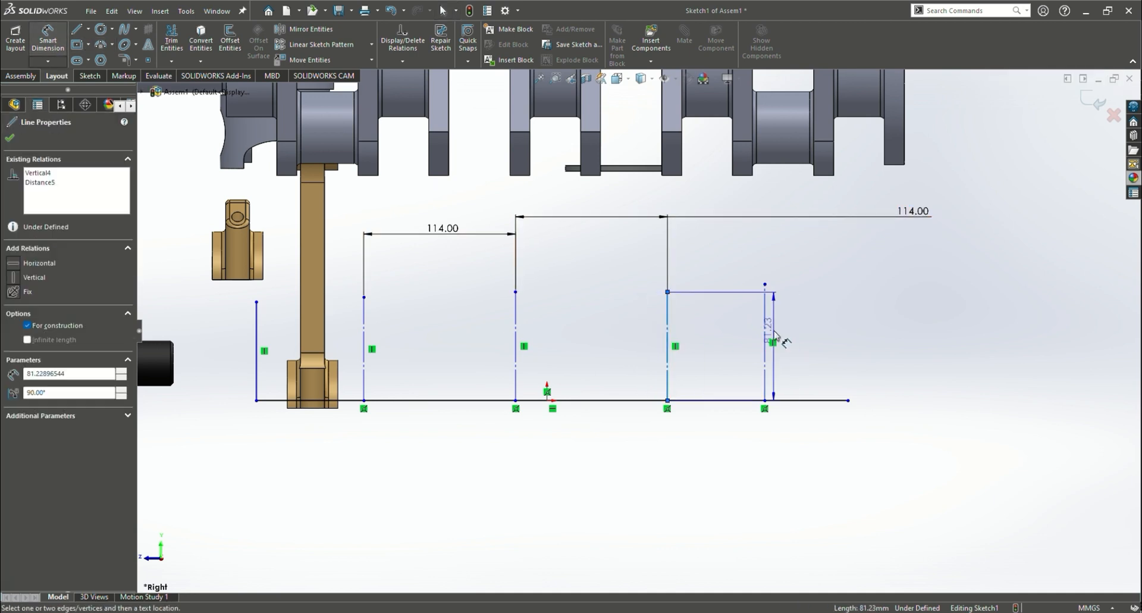
left_click(767, 332)
left_click(753, 256)
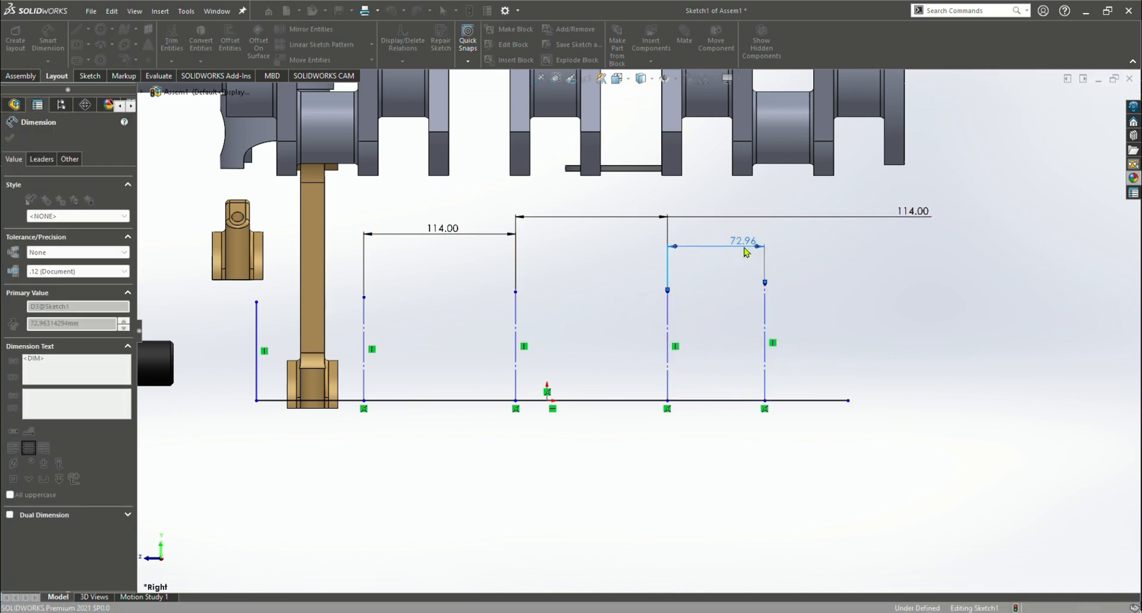
type("114.00mm")
key("Return")
left_click_drag(571, 217, 507, 224)
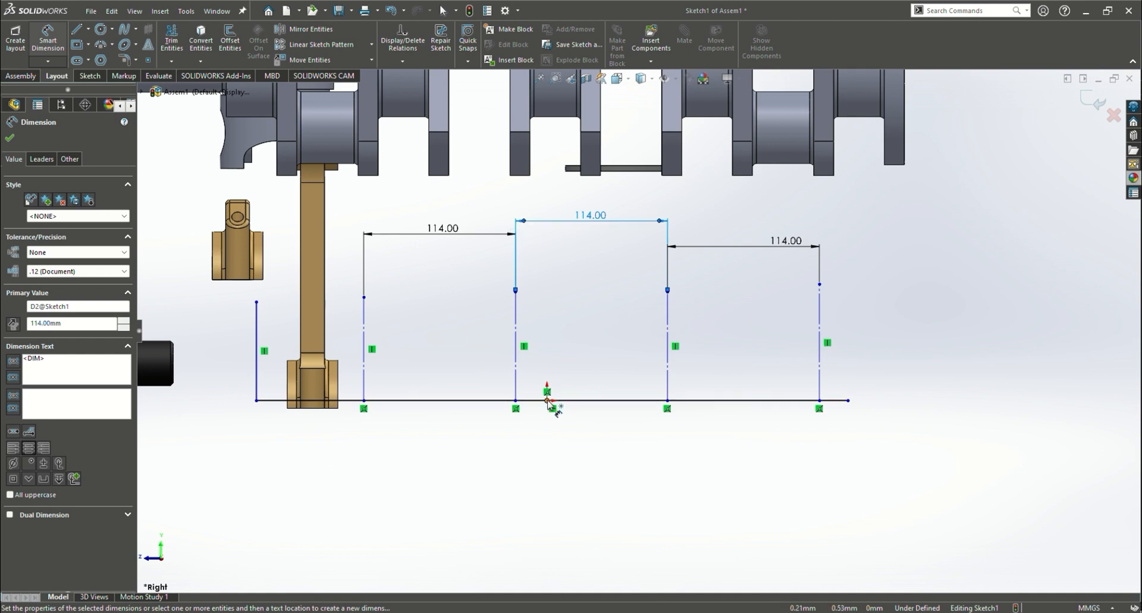
left_click(929, 287)
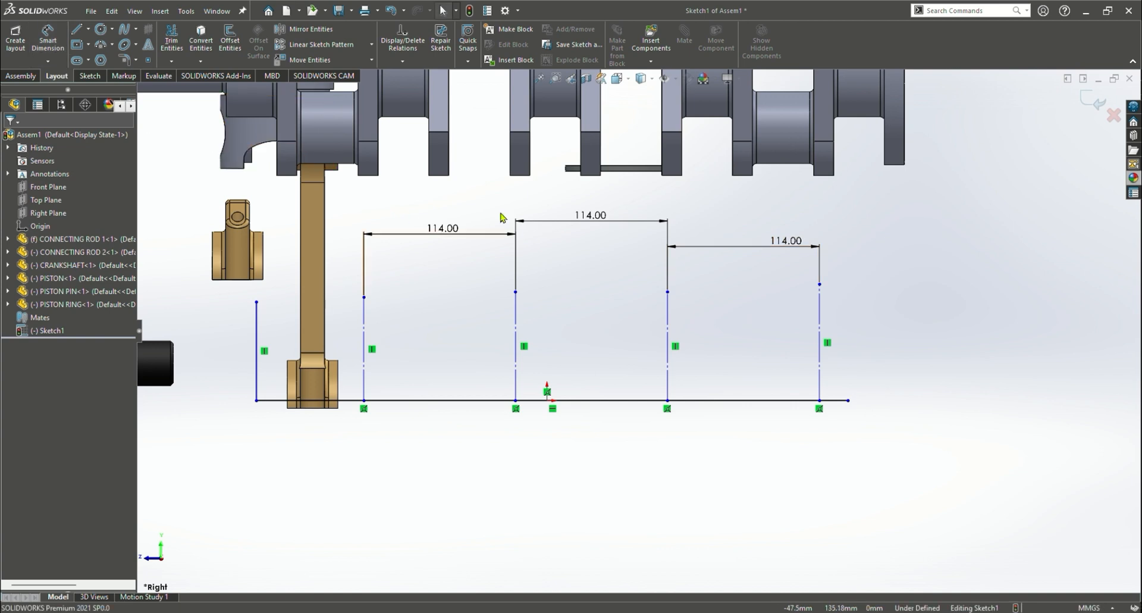
Shift the dimensioned group of vertical lines along the baseline until the fourth construction line lies on the connecting rod side of the origin
left_click_drag(937, 268, 180, 327)
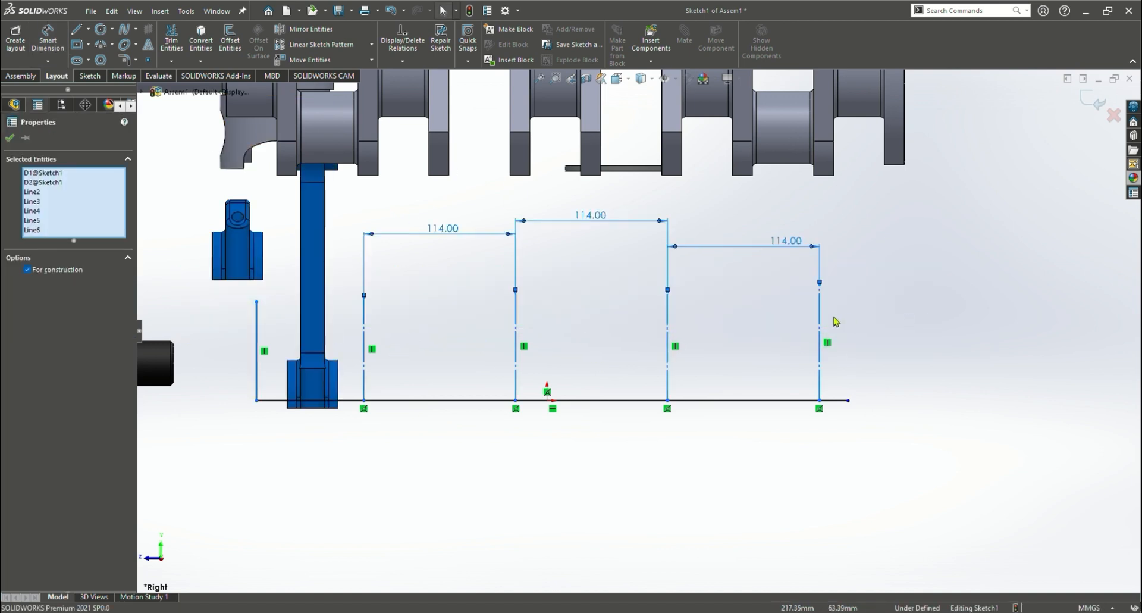
left_click_drag(820, 324, 452, 317)
left_click(400, 477)
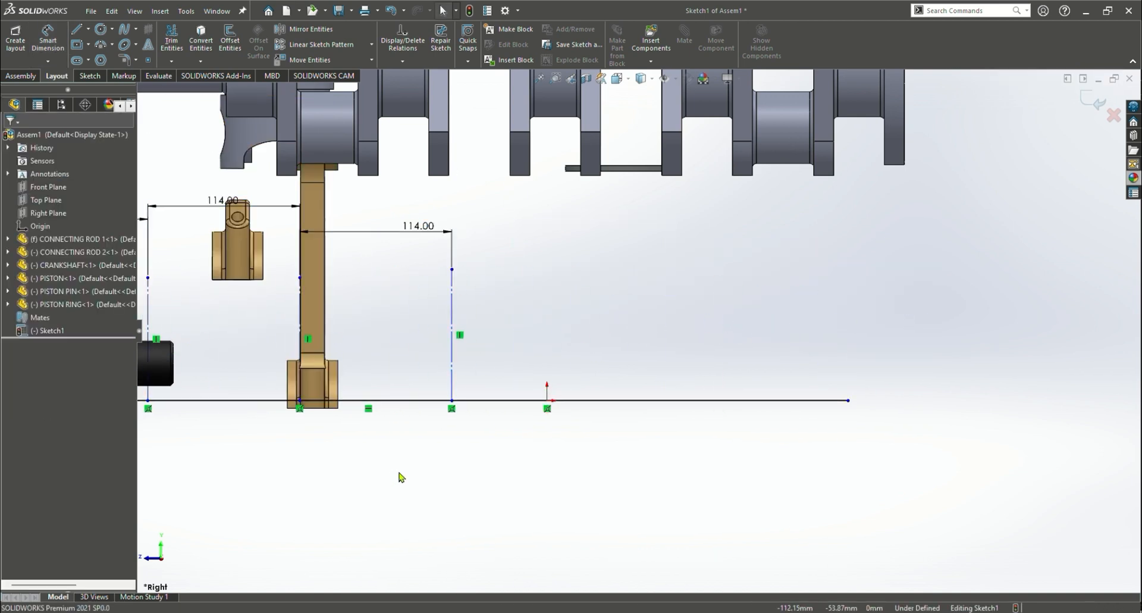
mouse_move(331, 469)
middle_mouse_down()
mouse_move(405, 472)
mouse_move(327, 466)
middle_mouse_up()
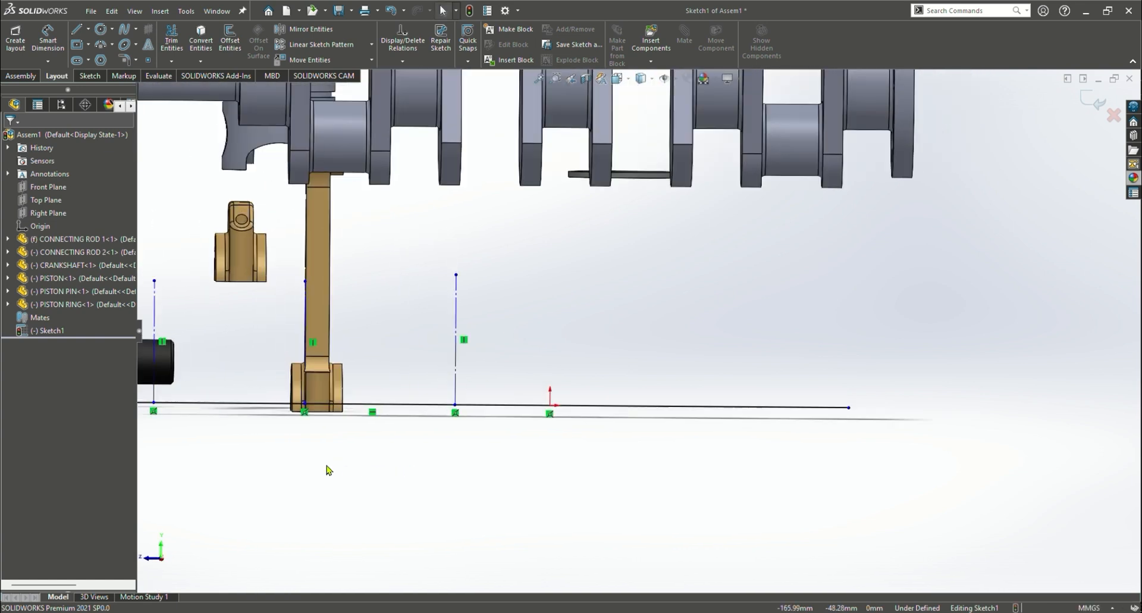
key("ctrl+4")
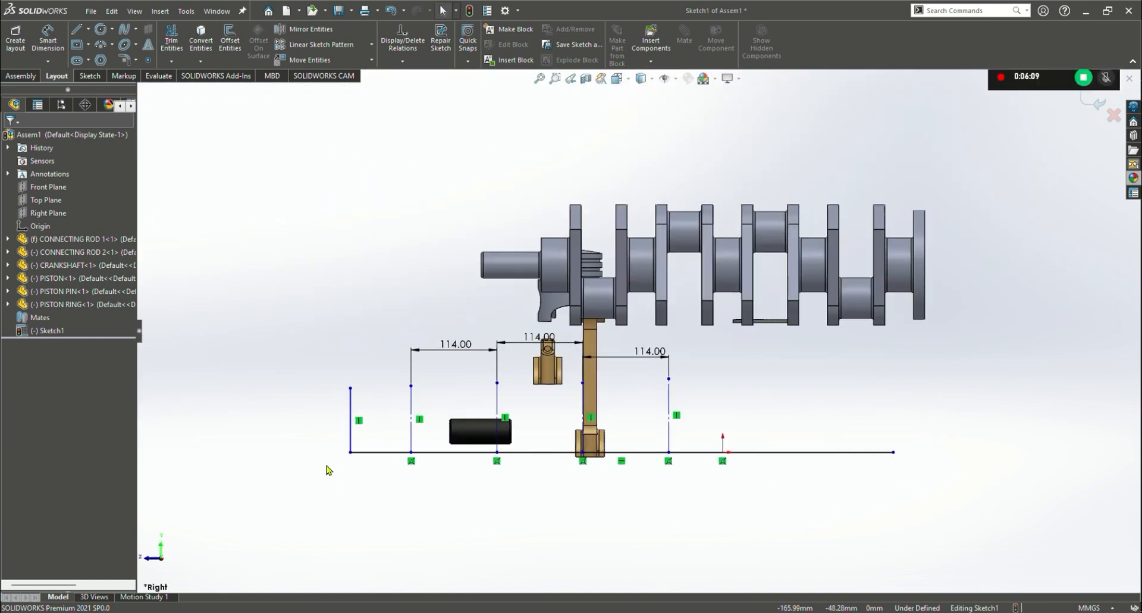
Dimension the spacing between the solid vertical end line and the first construction line as 91 mm
scroll(502, 502, "up", 3)
scroll(535, 485, "down", 7)
scroll(857, 204, "up", 6)
scroll(813, 227, "down", 6)
scroll(773, 238, "up", 1)
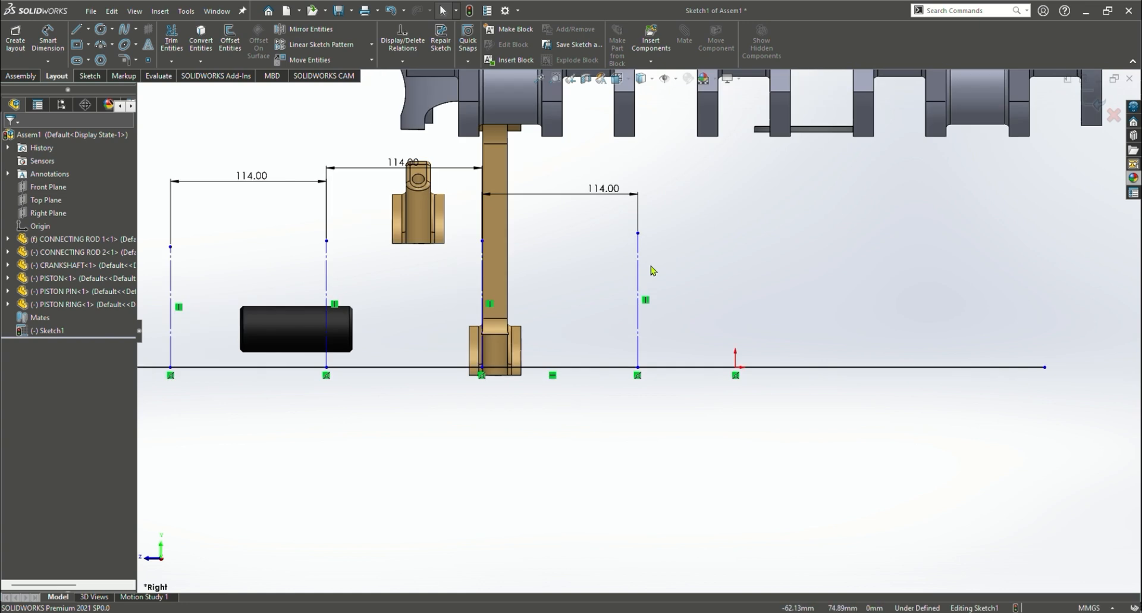
scroll(652, 270, "up", 1)
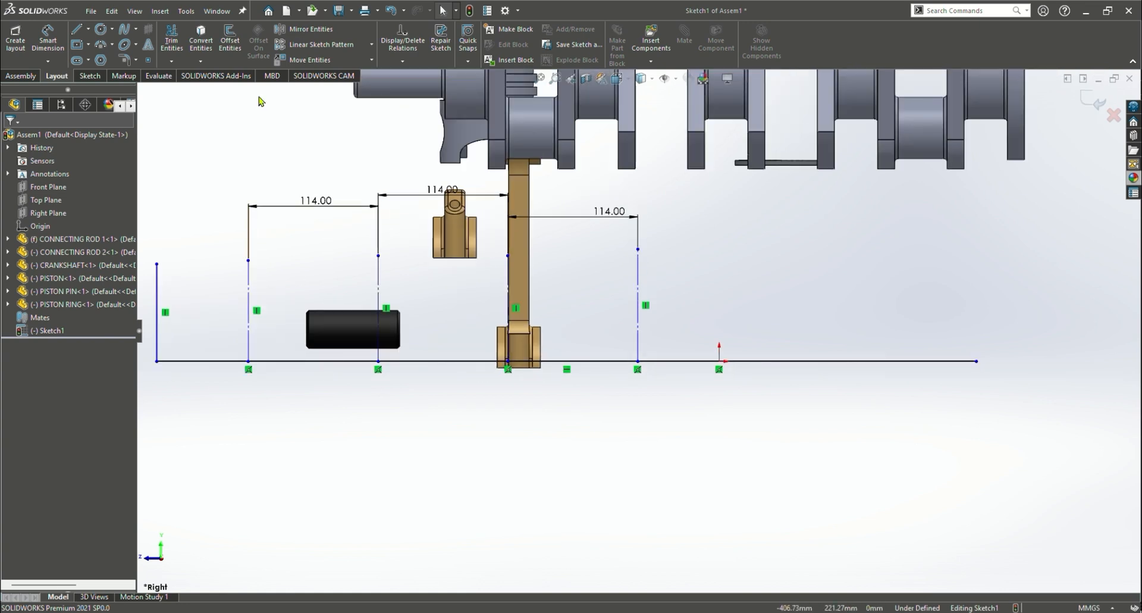
left_click(47, 39)
left_click(157, 291)
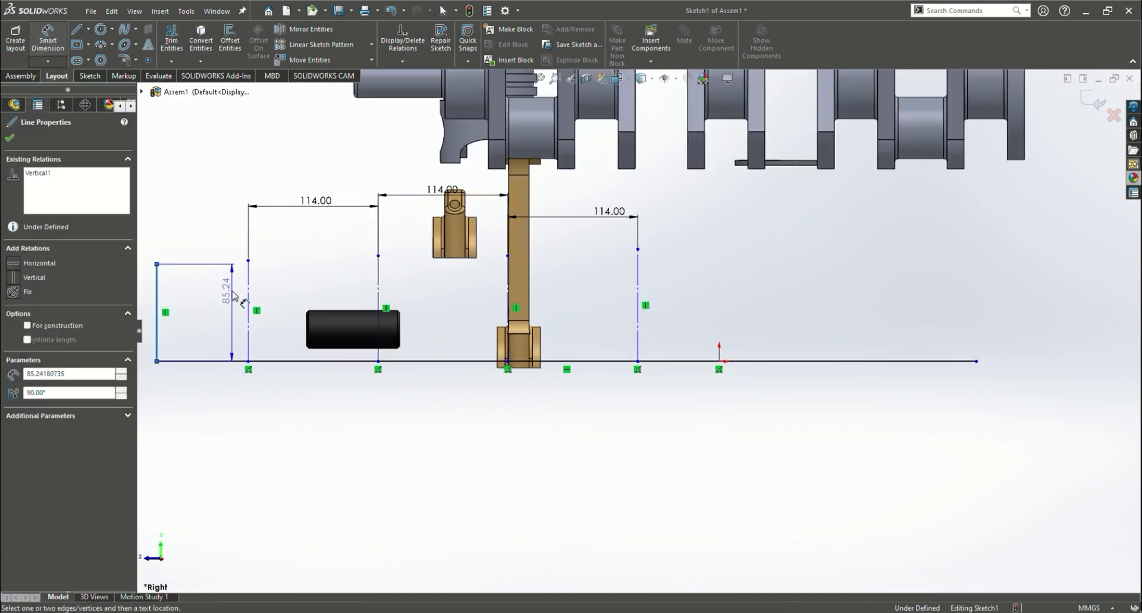
left_click(248, 293)
left_click(206, 224)
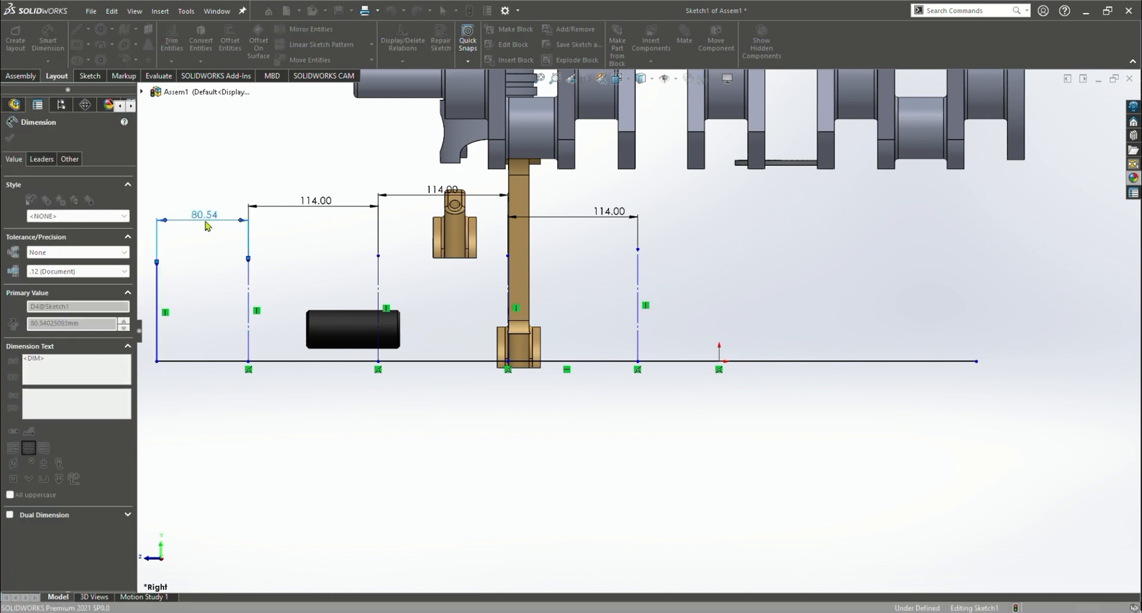
type("91")
key("Return")
Dimension the distance from the fourth construction line's lower endpoint to the origin as 91 mm
left_click(650, 361)
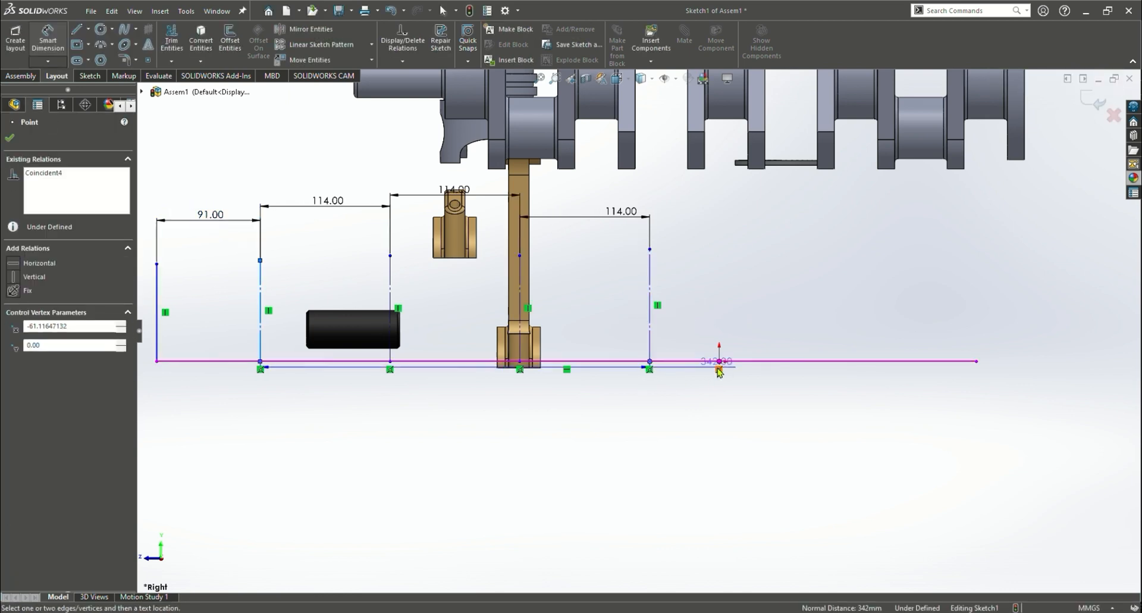
left_click(719, 361)
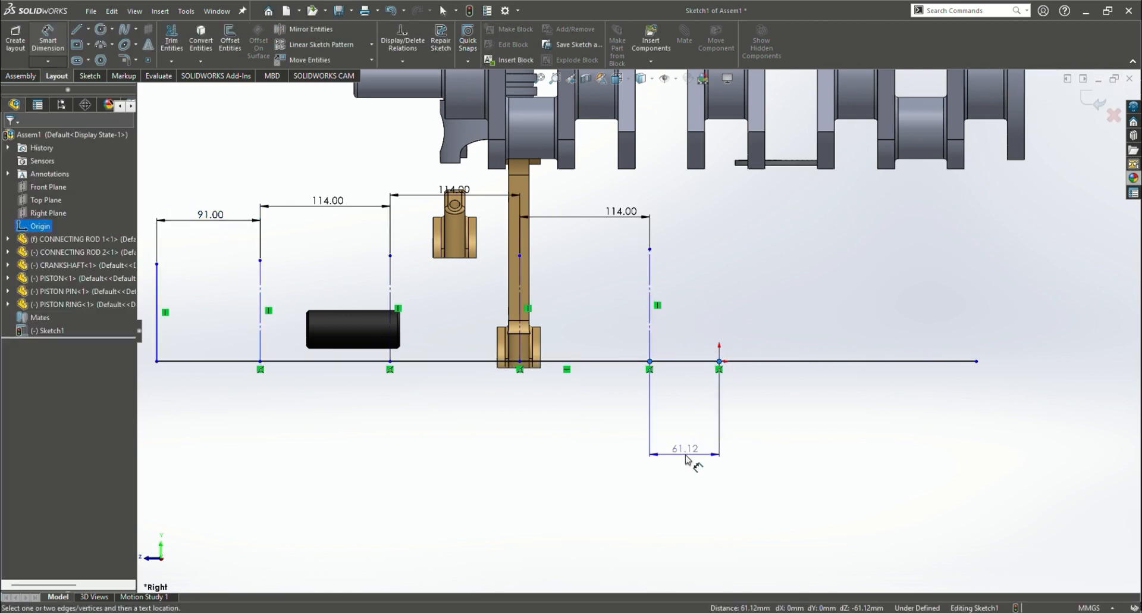
left_click(694, 464)
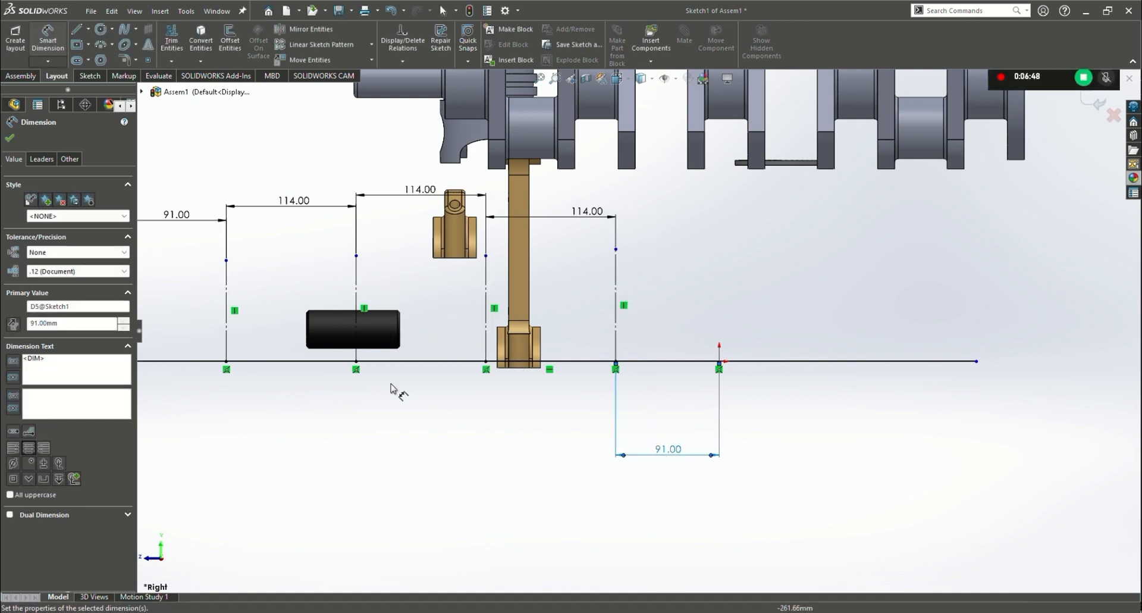
Set the spacing between the solid end line and the first construction line to 156 mm and move the origin dimension above the baseline
left_click(175, 215)
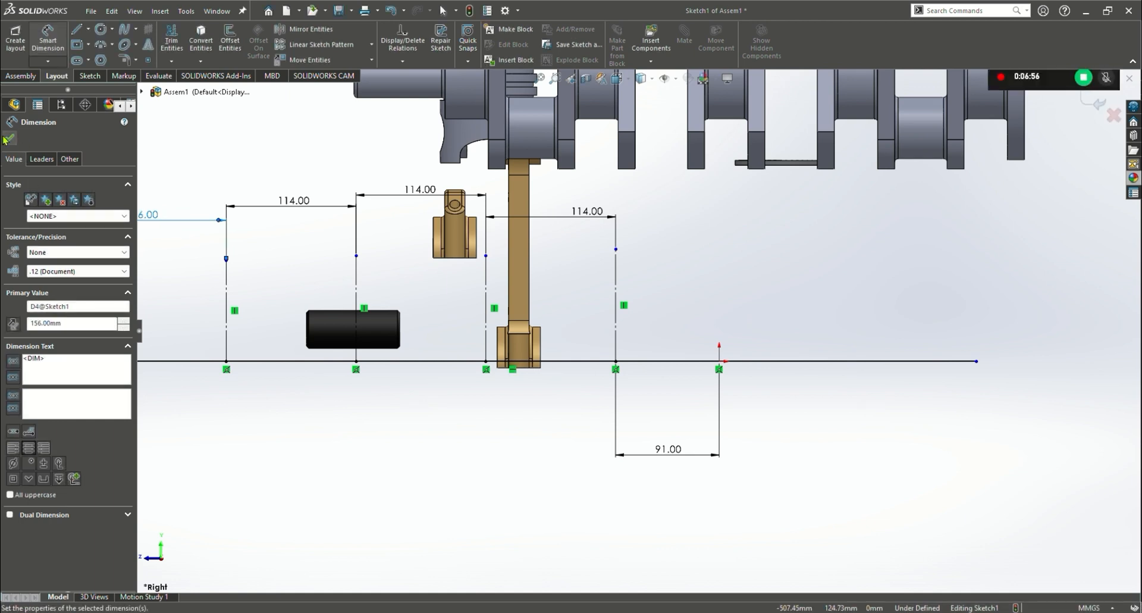
left_click(8, 138)
scroll(344, 331, "down", 2)
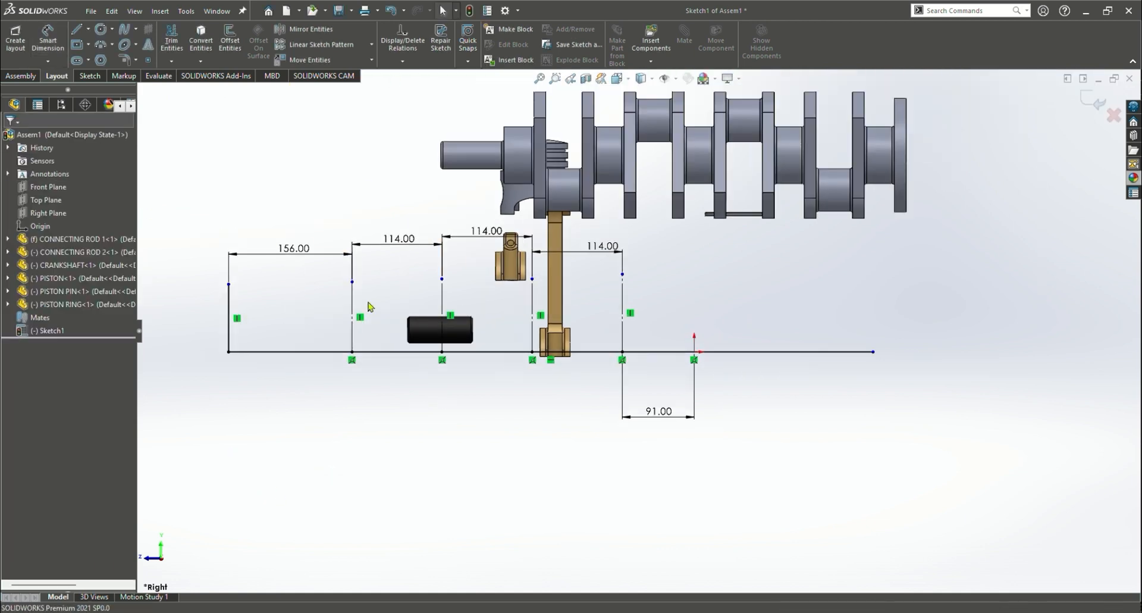
left_click_drag(663, 412, 664, 273)
Show the assembly in isometric view and exit the layout sketch
left_click(25, 76)
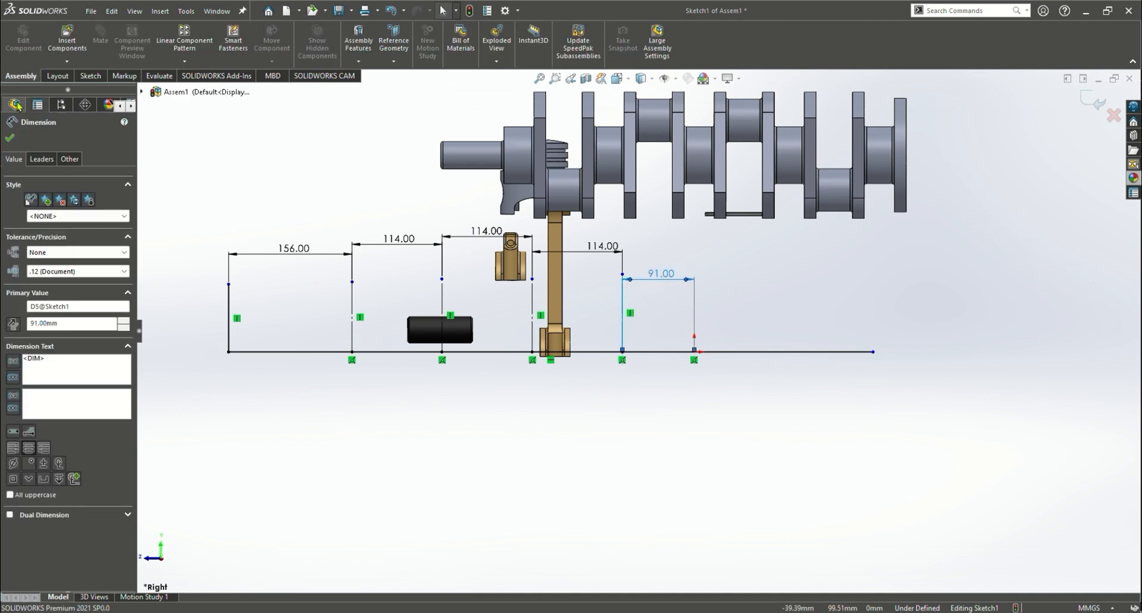
left_click(17, 105)
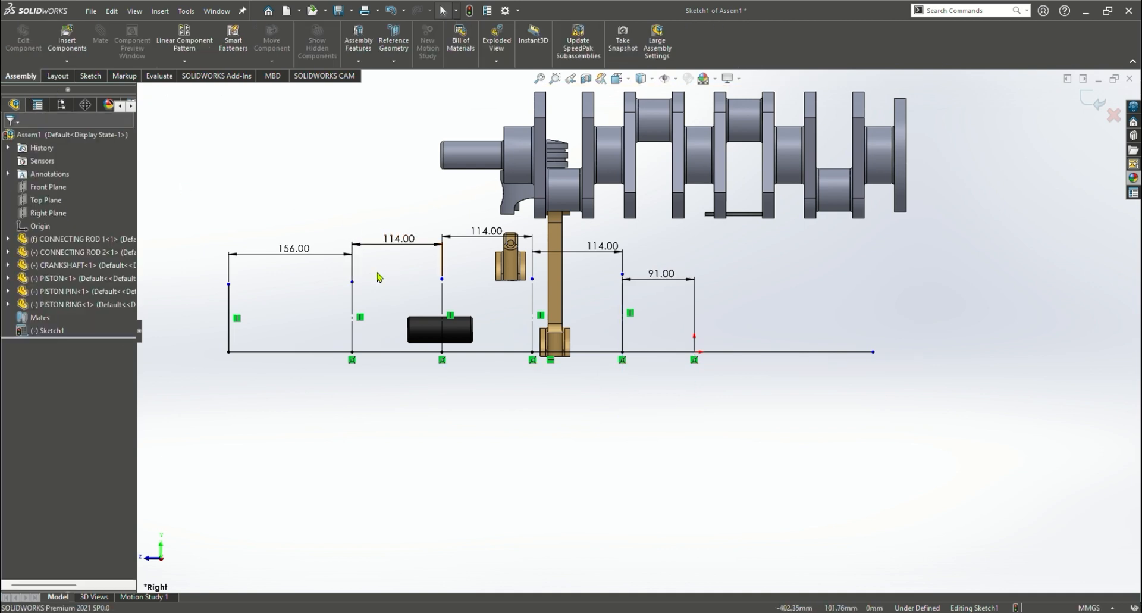
key("ctrl+7")
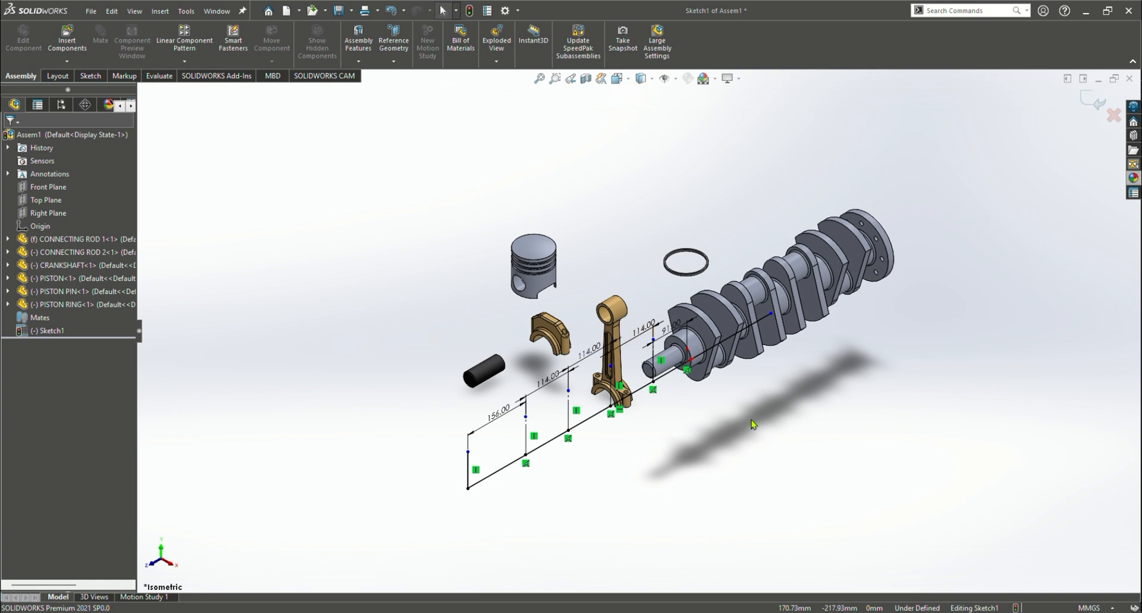
left_click(90, 76)
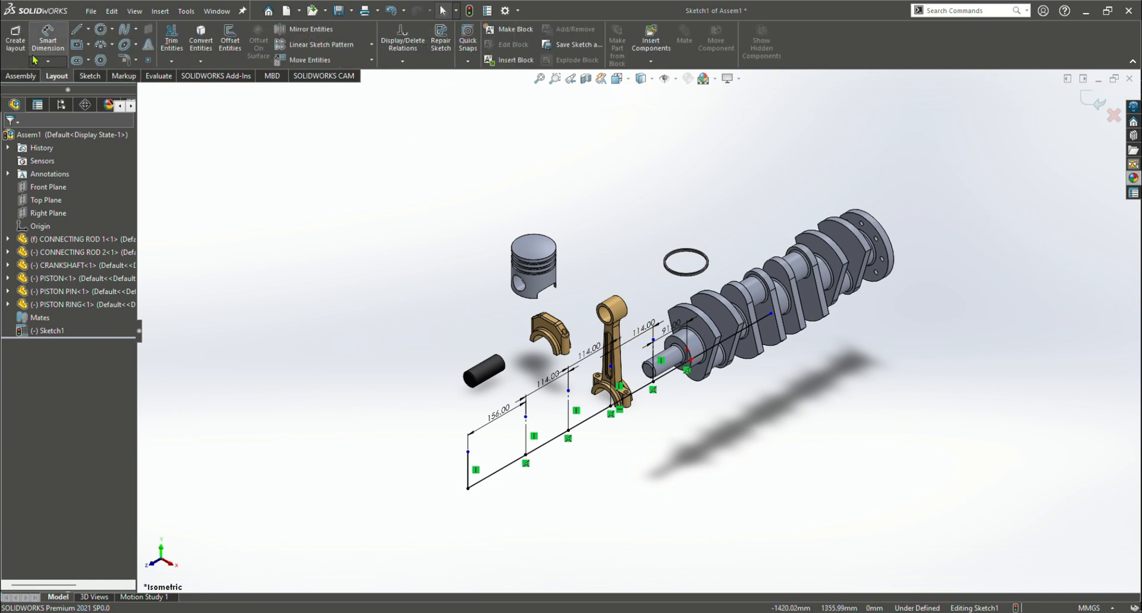
left_click(15, 37)
left_click(21, 76)
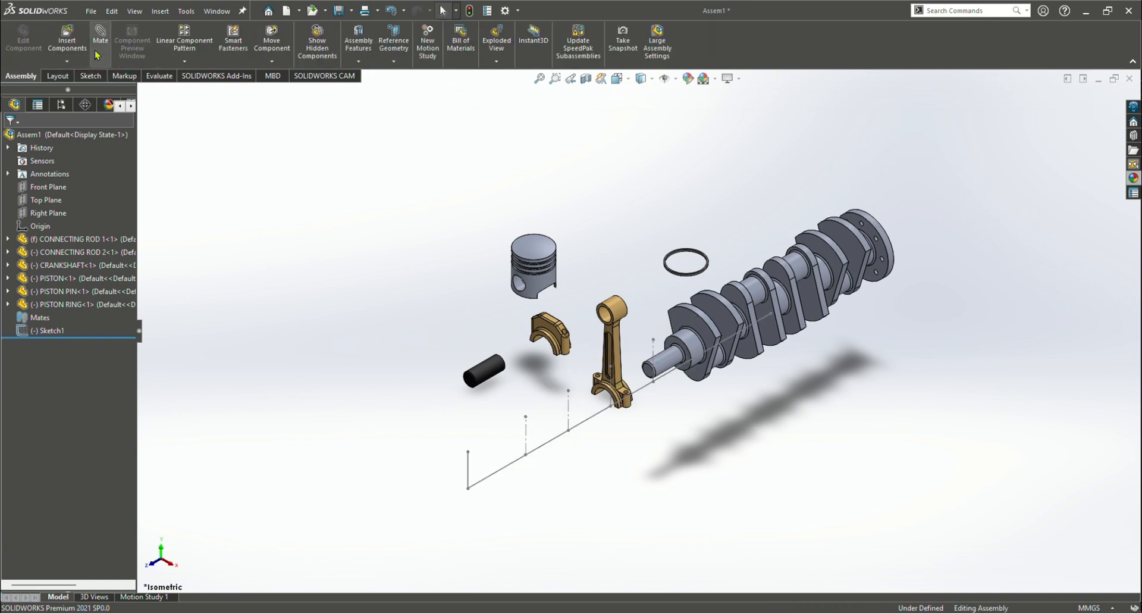
Add a coincident mate between the crankshaft's narrow front shaft face and the long sketch baseline
left_click(101, 36)
left_click(665, 364)
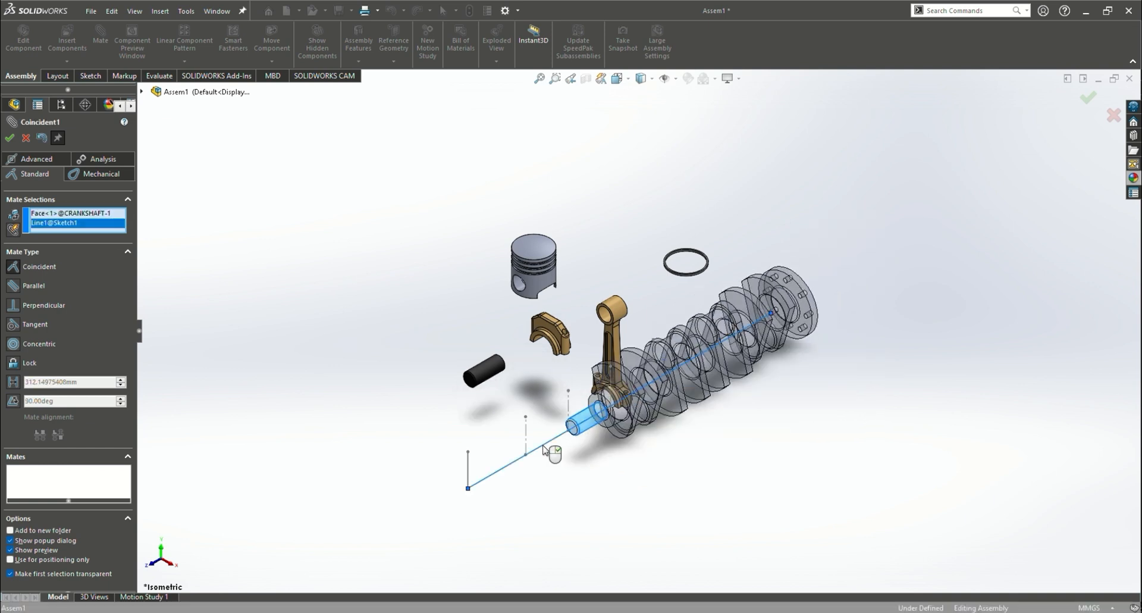
right_click(524, 466)
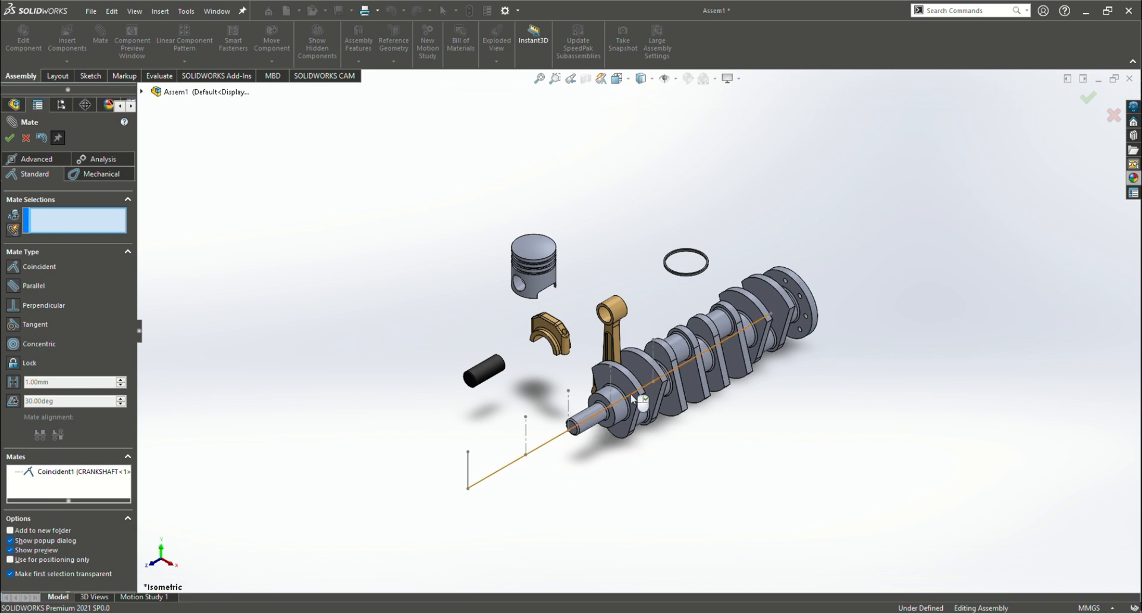
Slide the crankshaft along the baseline toward the vertical end line, close the mate command and undo the last change
left_click_drag(622, 389, 550, 452)
left_click(25, 138)
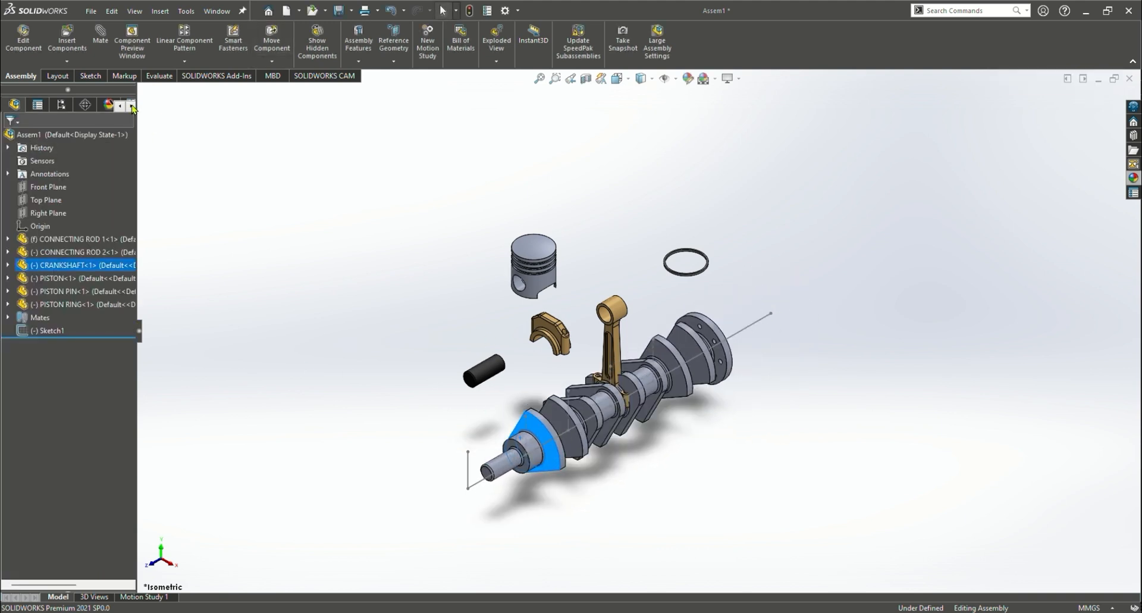
left_click(390, 10)
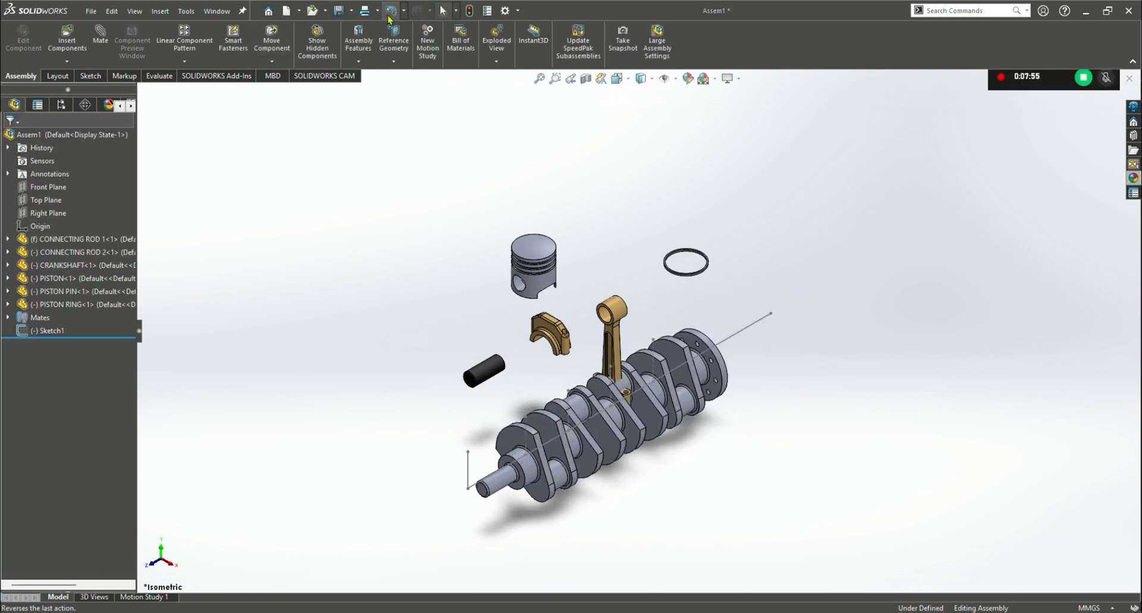
scroll(537, 355, "up", 4)
scroll(553, 361, "down", 10)
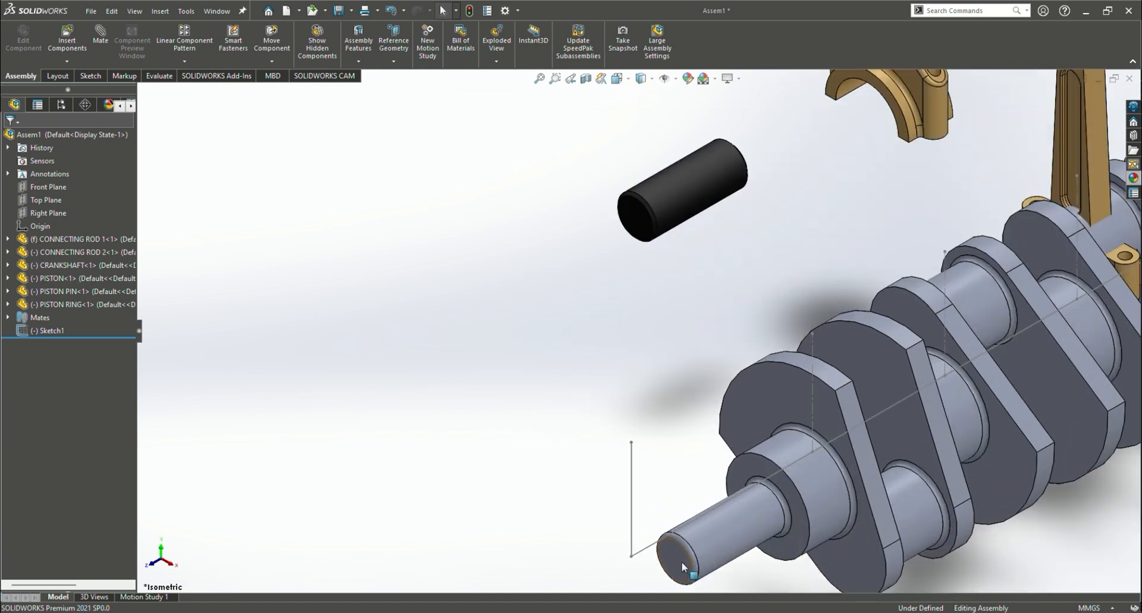
left_click(101, 36)
left_click(680, 554)
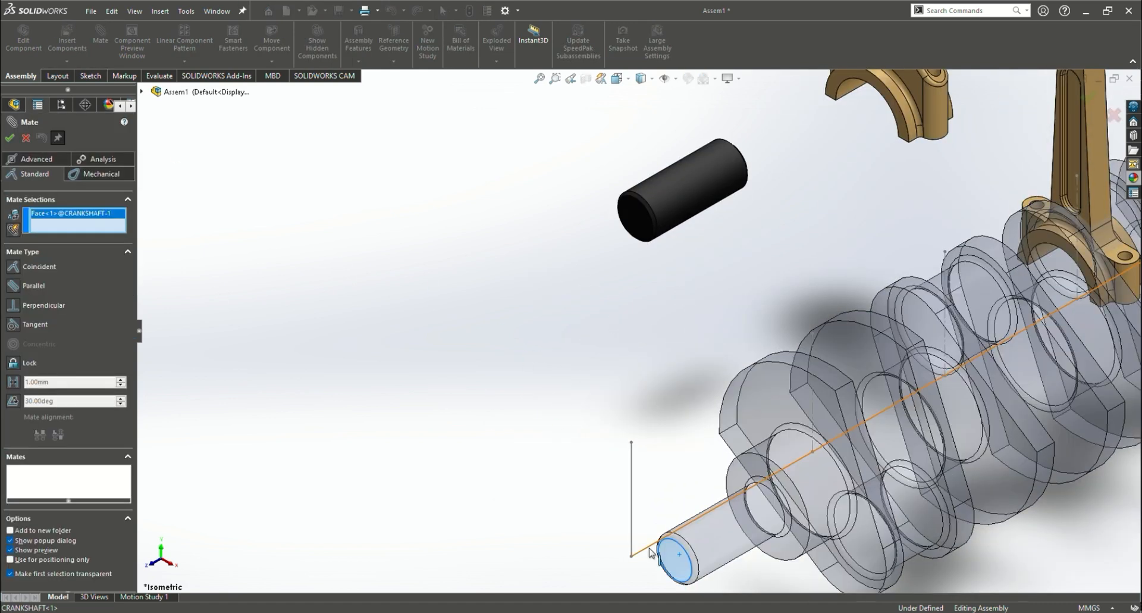
left_click(649, 550)
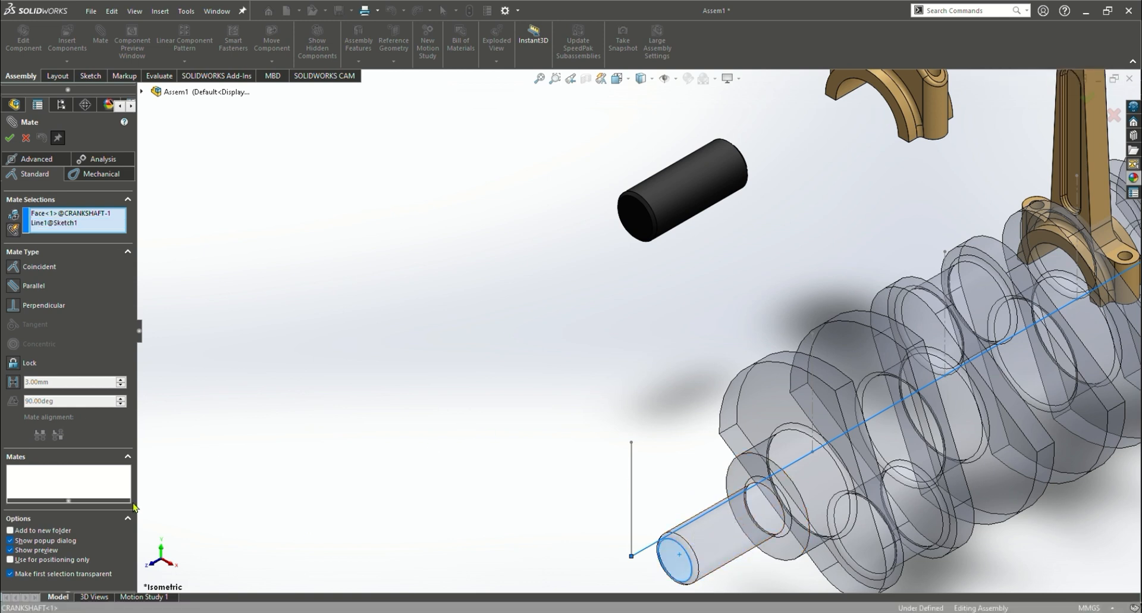
left_click(26, 138)
Try to add a concentric mate between the crankshaft's narrow front shaft face and the long sketch baseline, and reposition the crankshaft
scroll(596, 526, "down", 1)
scroll(601, 523, "up", 2)
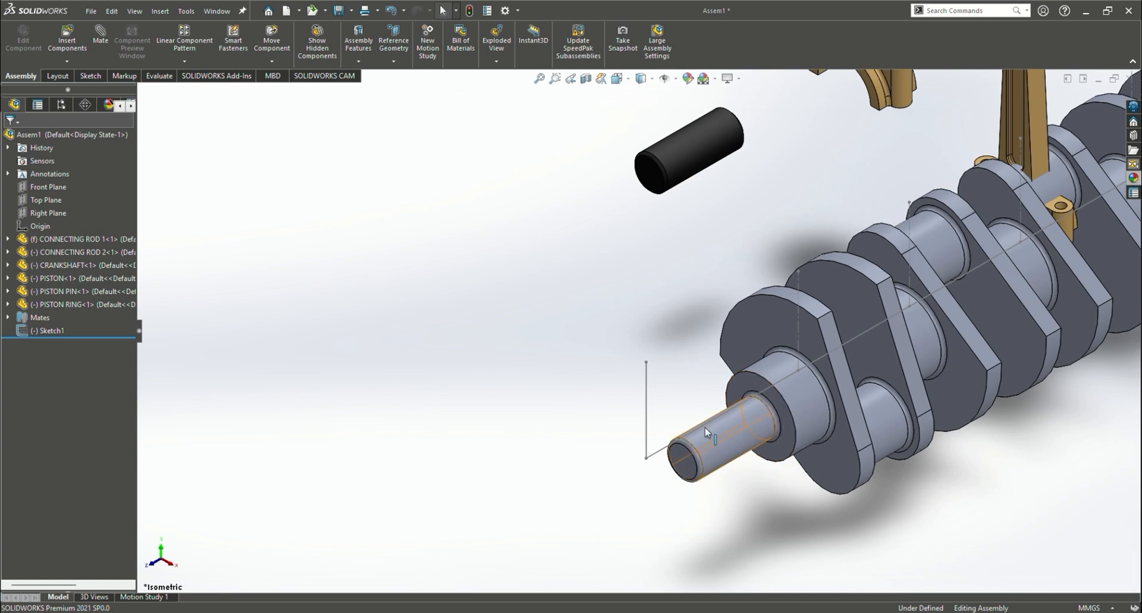
left_click(100, 35)
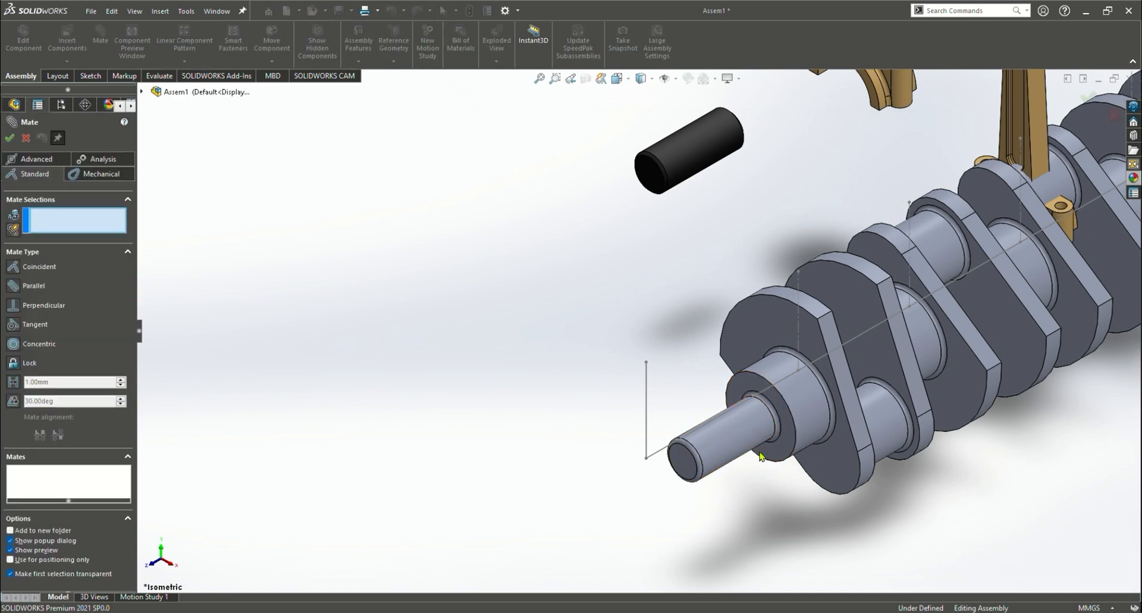
left_click(650, 457)
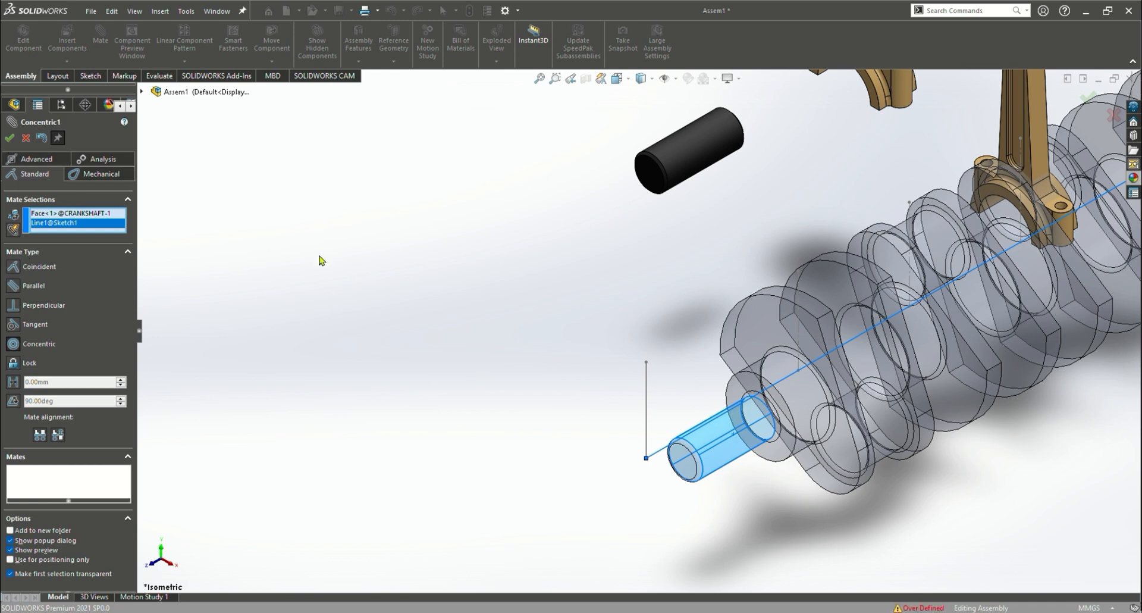
key("Escape")
mouse_move(839, 431)
left_mouse_down()
mouse_move(833, 389)
mouse_move(834, 411)
left_mouse_up()
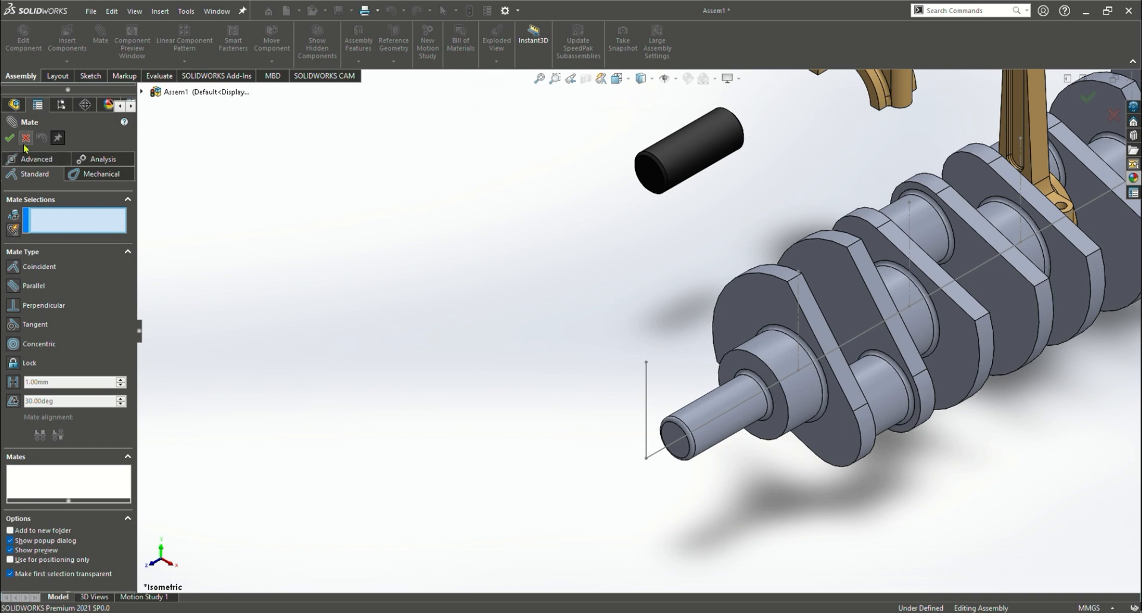
Add a coincident mate between the crankshaft's narrow front shaft face and the sketch baseline, and test it by rotating the crankshaft
left_click(712, 415)
left_click(647, 443)
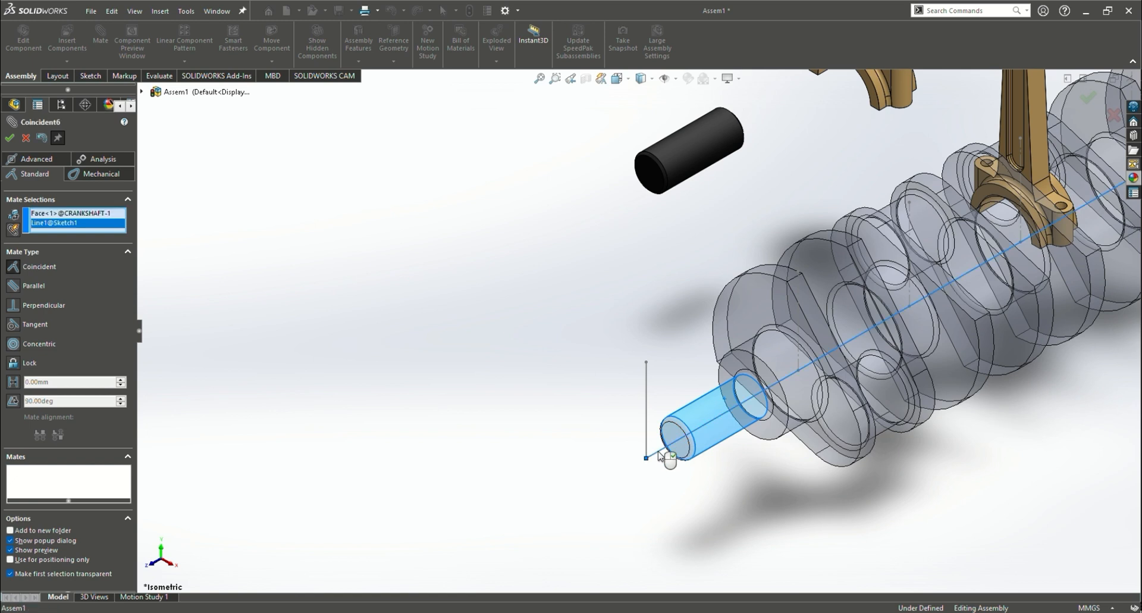
left_click(9, 139)
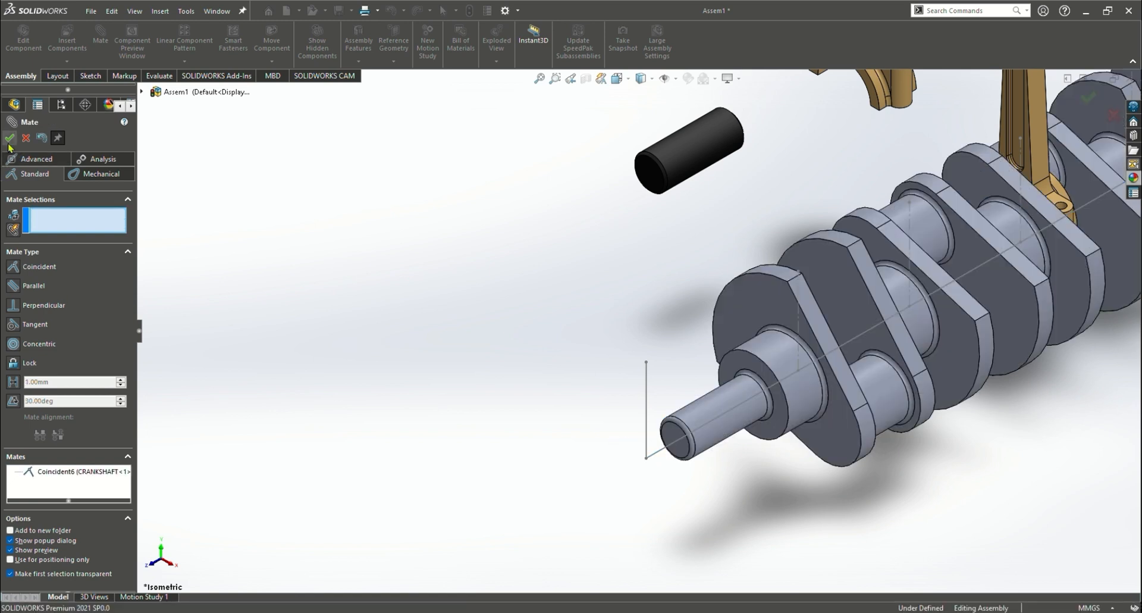
left_click(26, 140)
left_click_drag(860, 442, 875, 411)
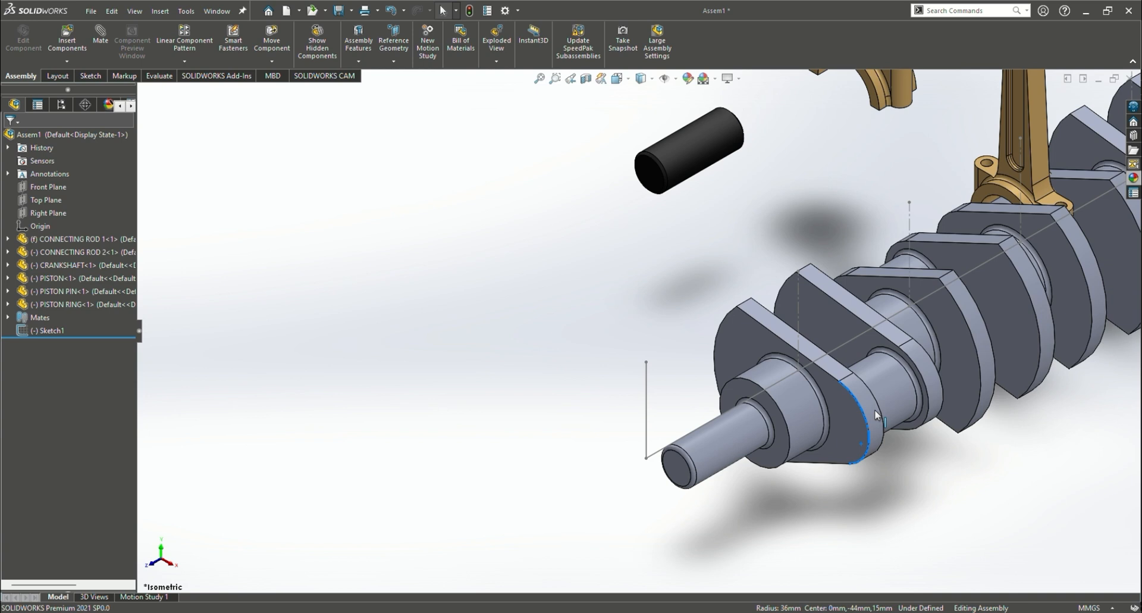
Undo the crankshaft's moves and coincident mates back to the layout sketch, and redo the exit from the sketch
left_click(391, 10)
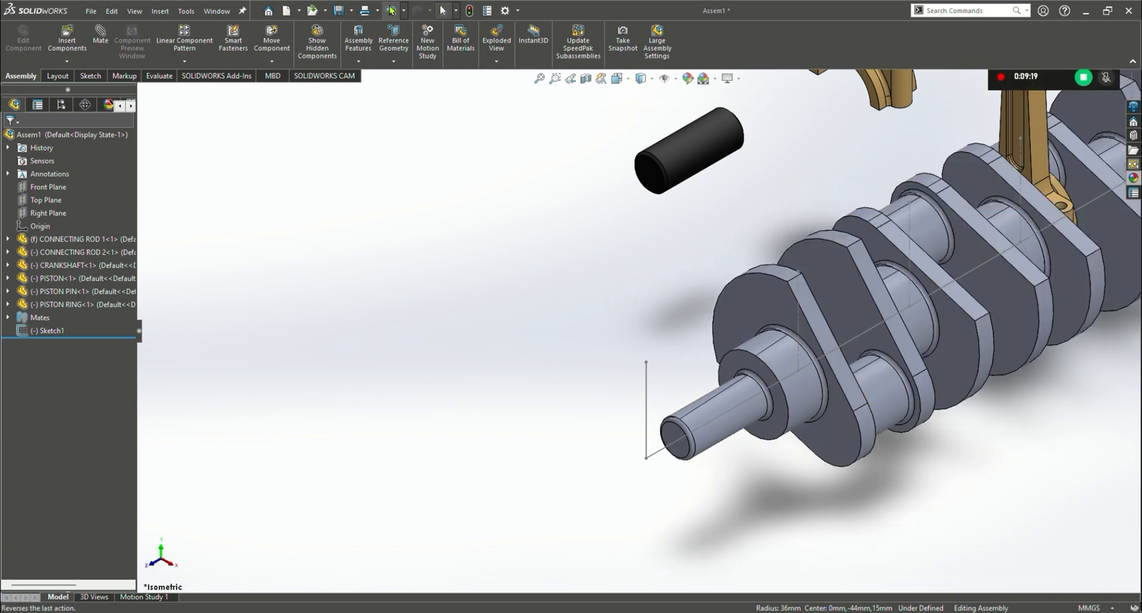
left_click(391, 10)
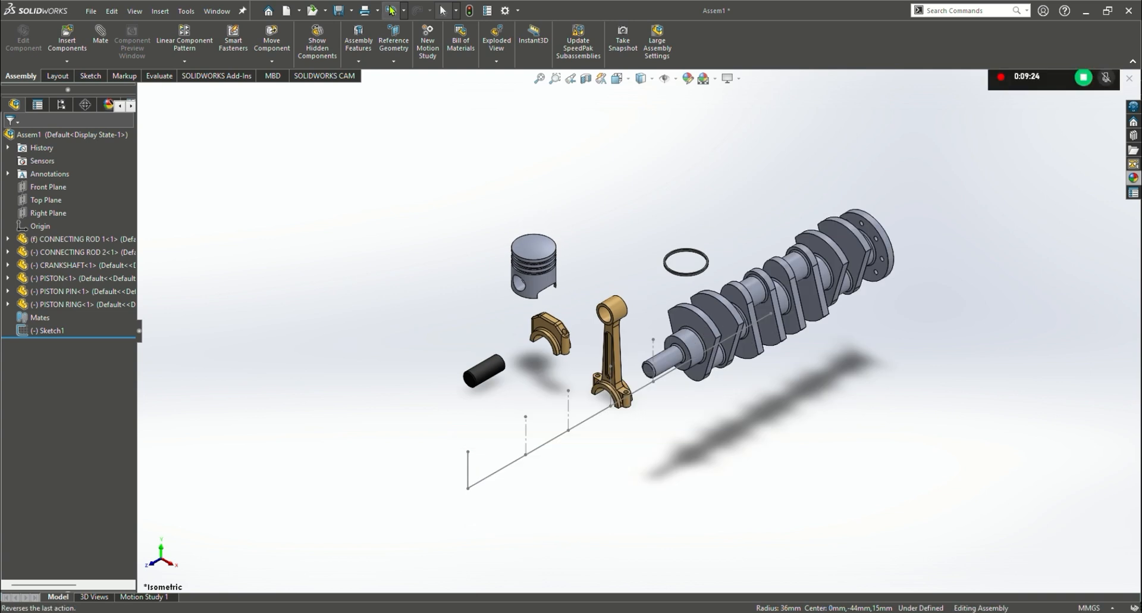
left_click(392, 10)
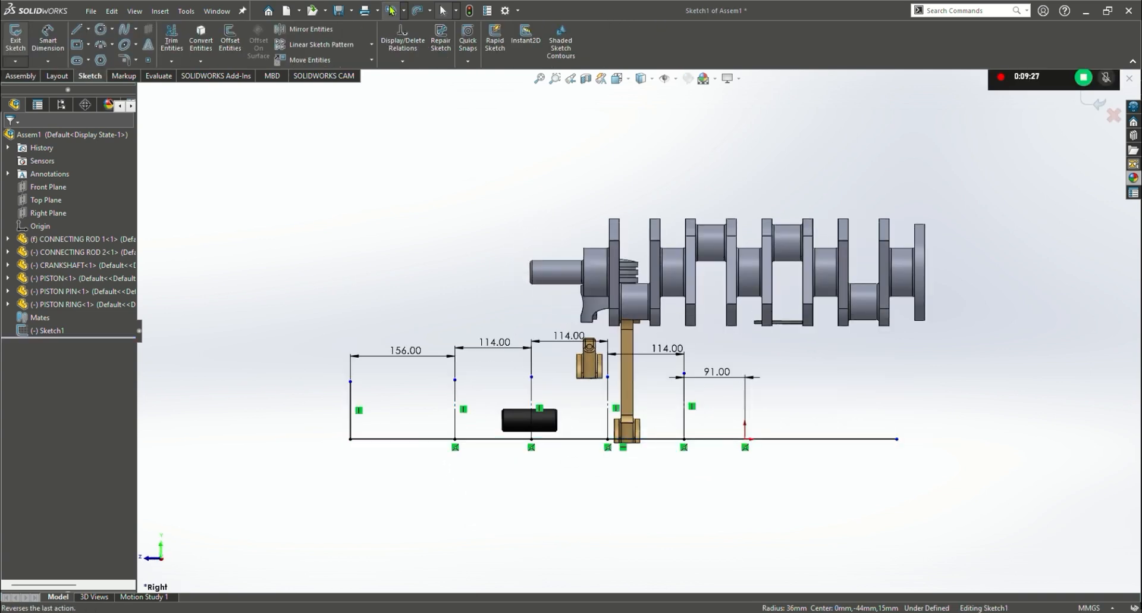
left_click(418, 12)
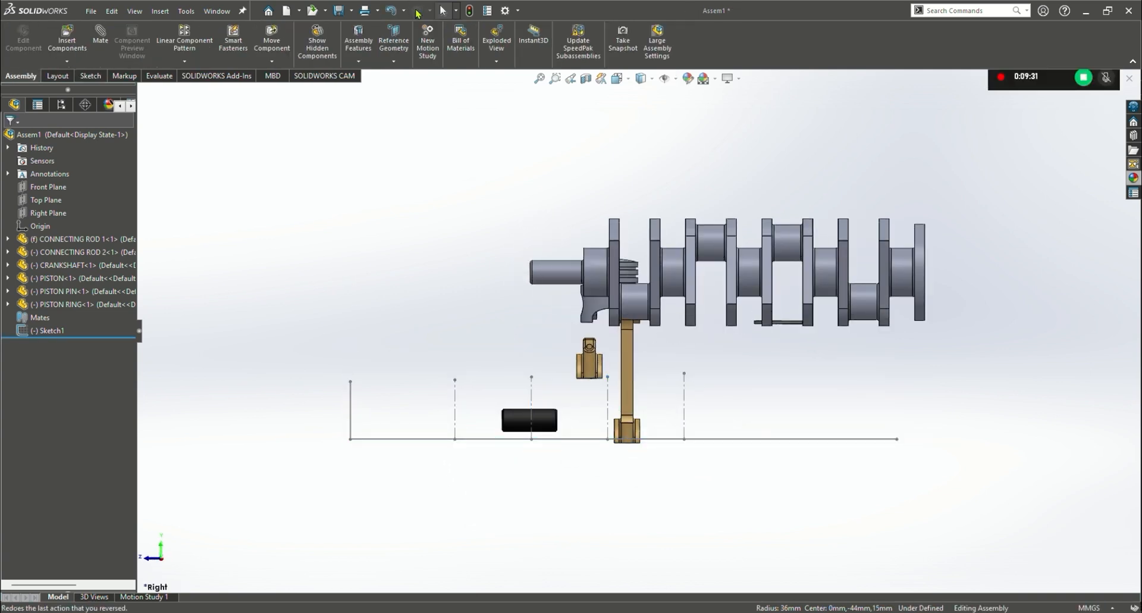
middle_click_drag(315, 269, 357, 280)
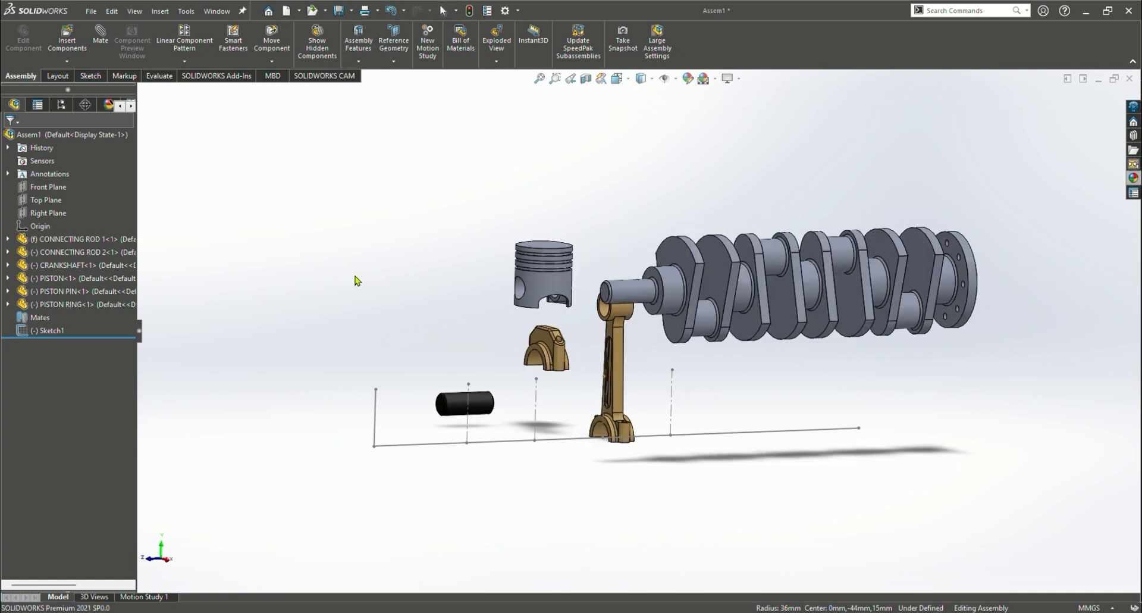
left_click(33, 324)
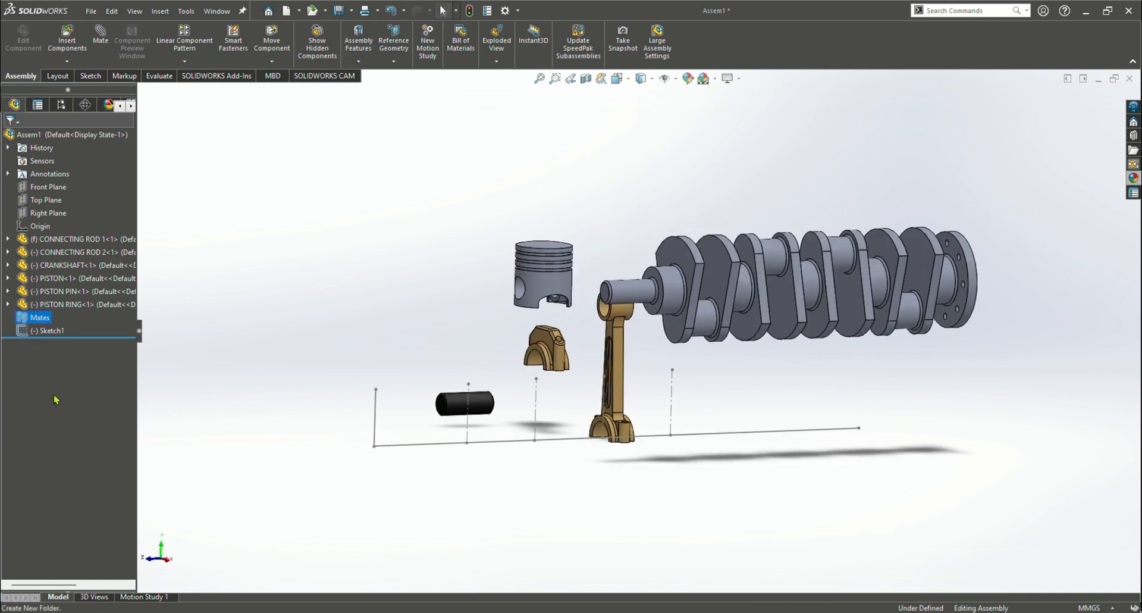
left_click(29, 334)
key("ctrl+4")
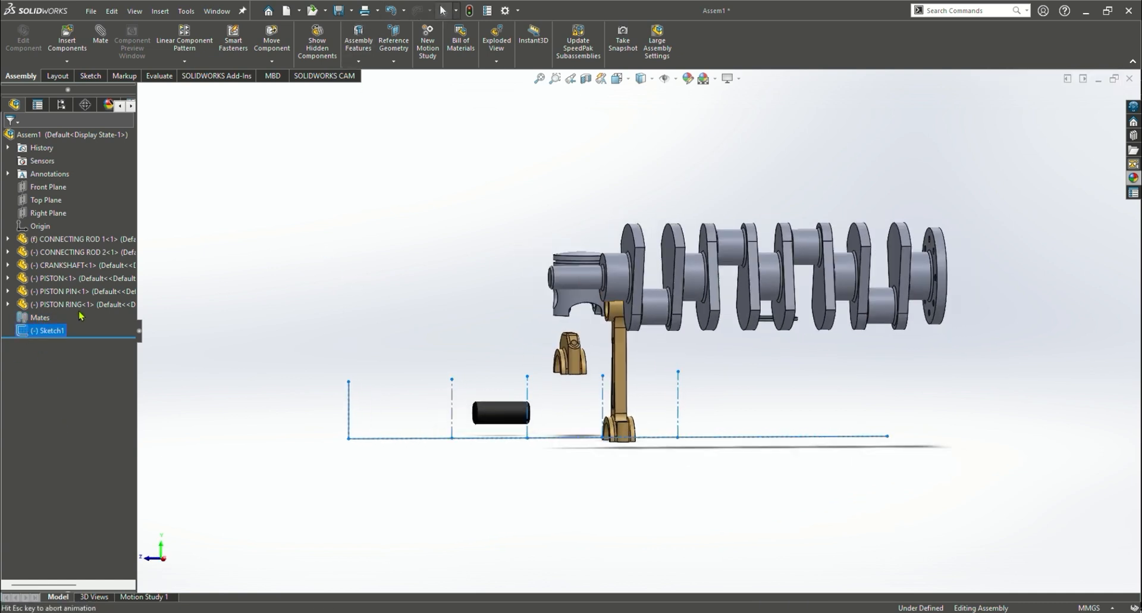
left_click(37, 317)
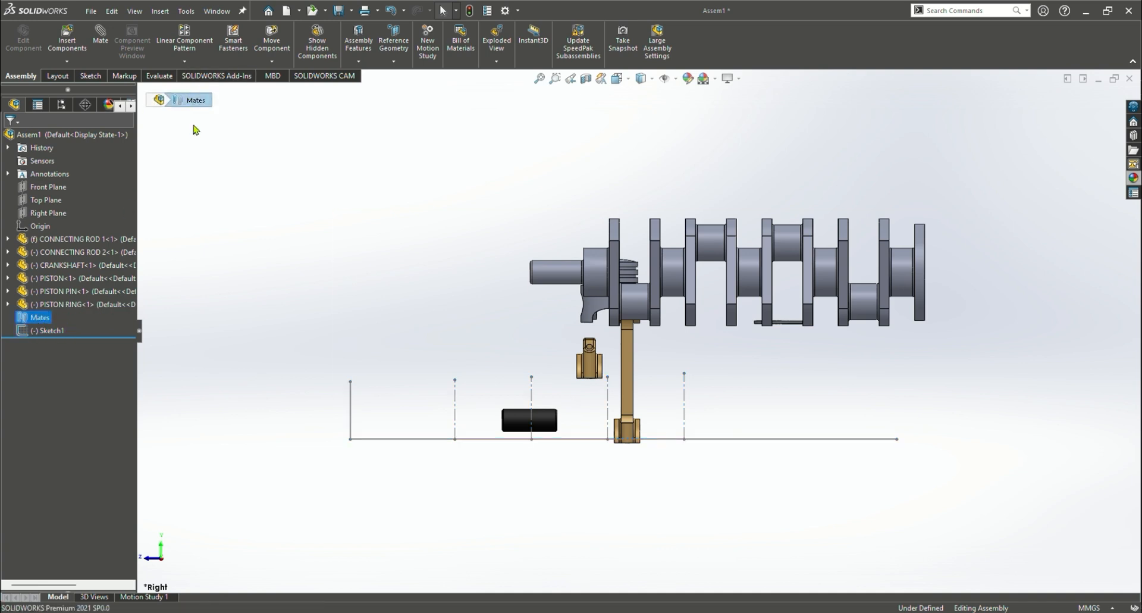
Add a concentric mate between the crankshaft's narrow front shaft face and the long sketch baseline, and close the mate command
key("ctrl+7")
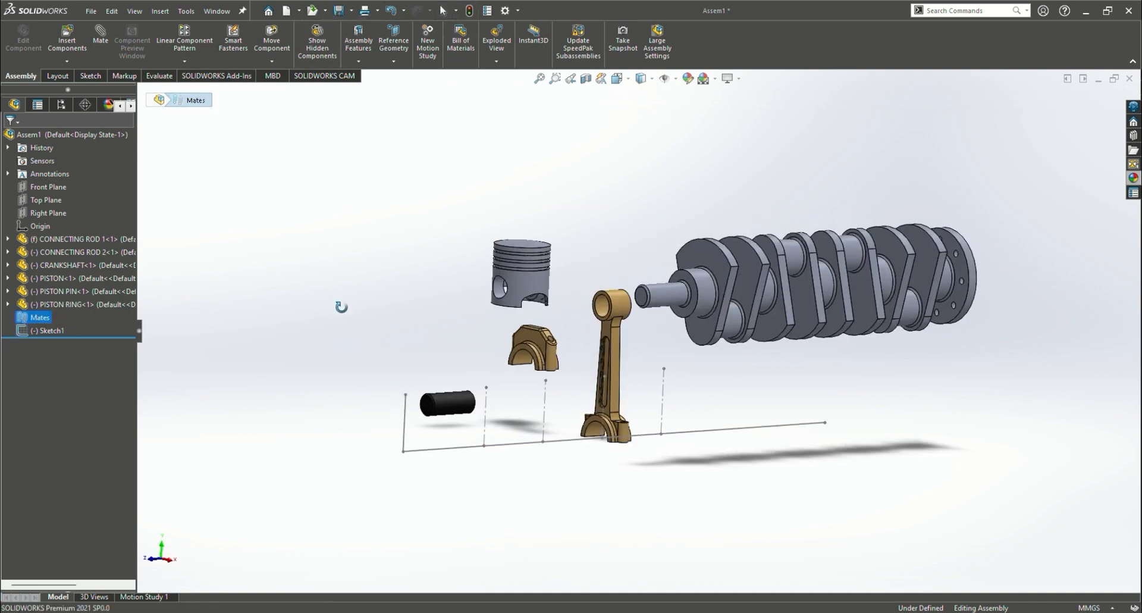
left_click(101, 36)
left_click(662, 302)
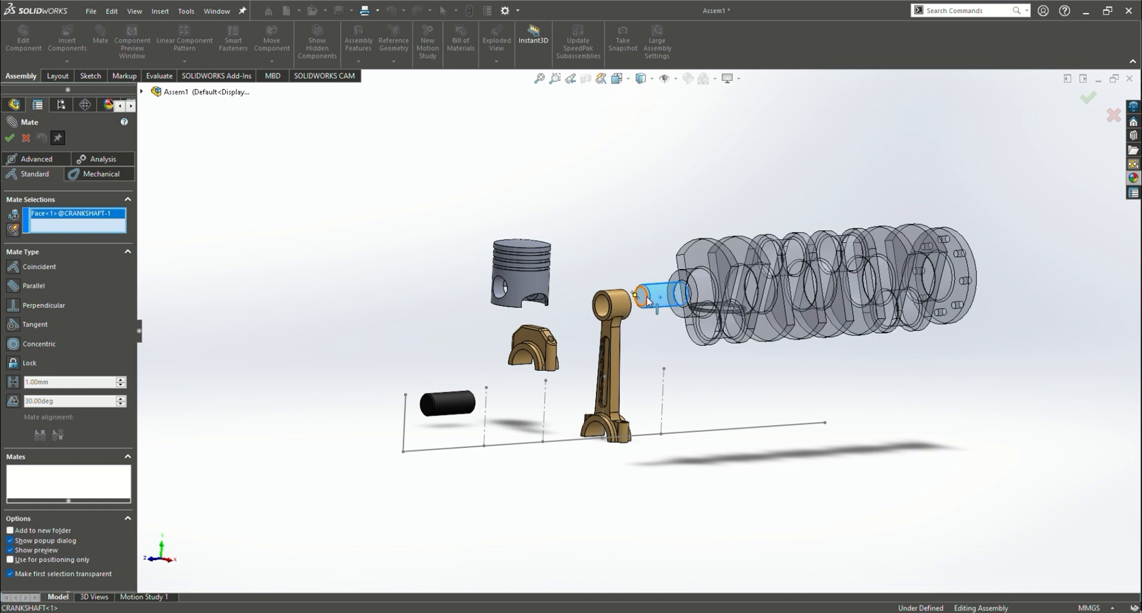
left_click(441, 451)
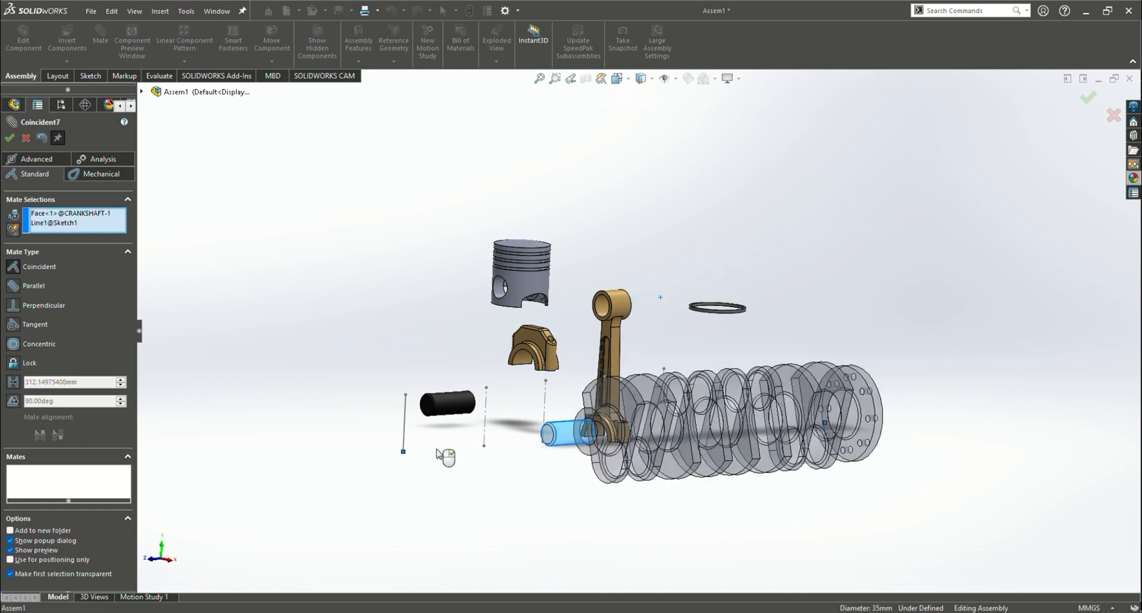
middle_click_drag(554, 500, 480, 523)
left_click(63, 341)
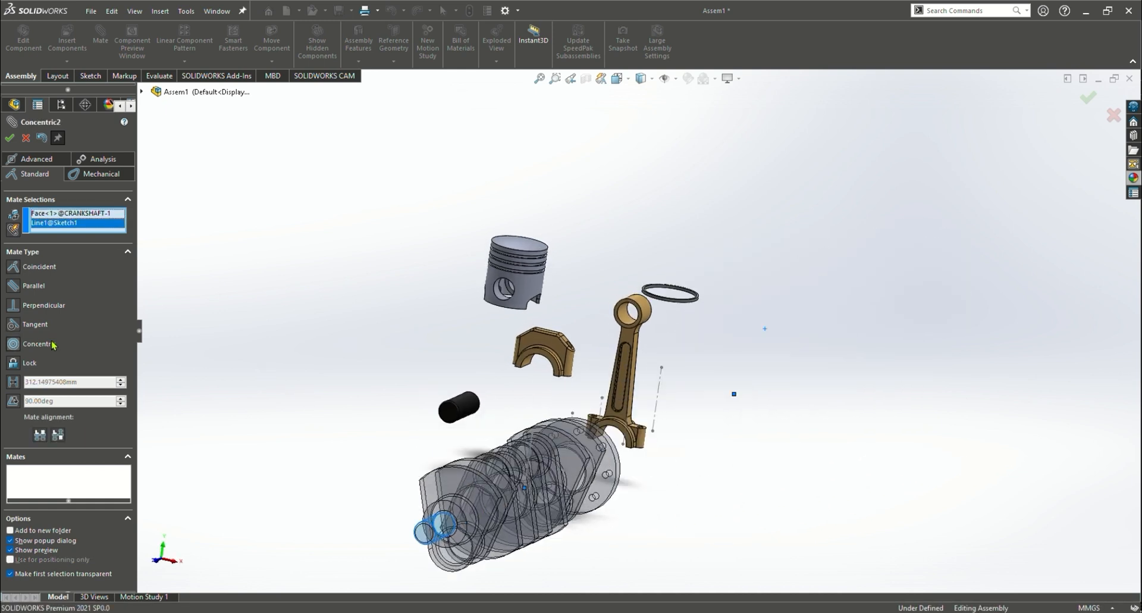
mouse_move(726, 479)
middle_mouse_down()
mouse_move(747, 522)
mouse_move(800, 521)
middle_mouse_up()
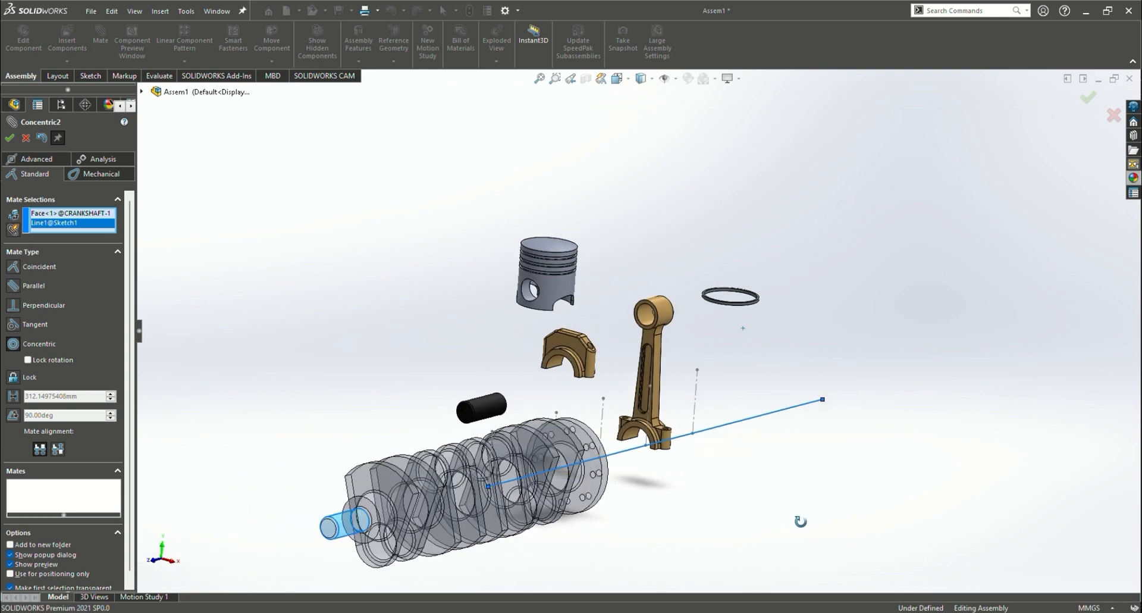
left_click(9, 138)
left_click(26, 138)
Slide the crankshaft along the baseline so that it lies over the sketched cylinder layout
mouse_move(394, 484)
left_mouse_down()
mouse_move(700, 425)
mouse_move(700, 465)
mouse_move(604, 411)
left_mouse_up()
scroll(841, 404, "down", 2)
scroll(821, 434, "up", 1)
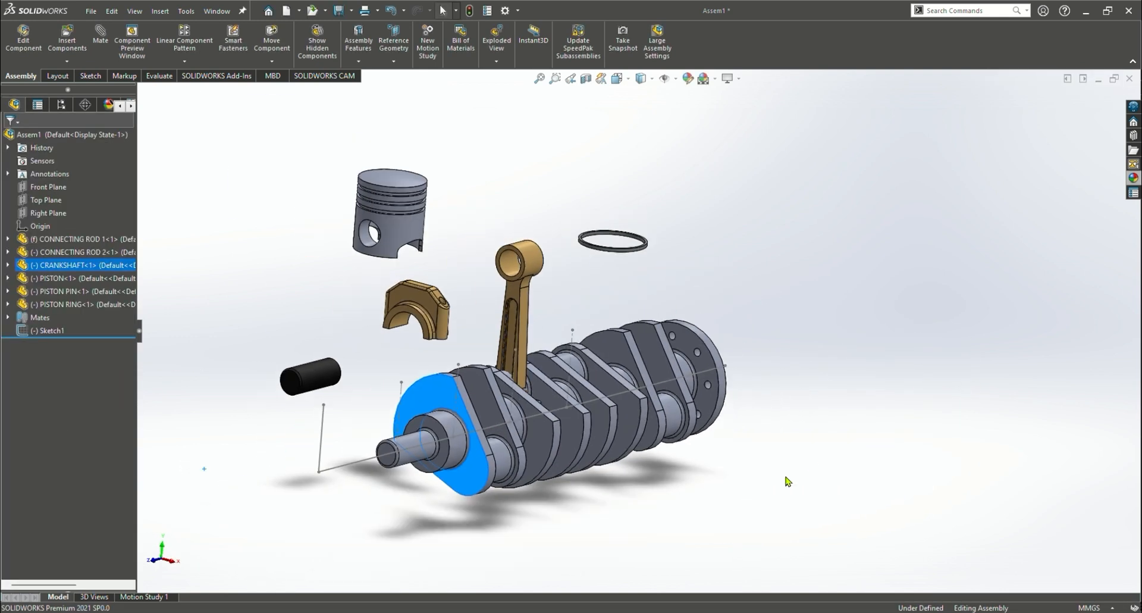
Float the fixed CONNECTING ROD 1 and move it clear of the crankshaft, beyond the flange end
middle_click_drag(892, 319, 876, 344)
left_click(507, 276)
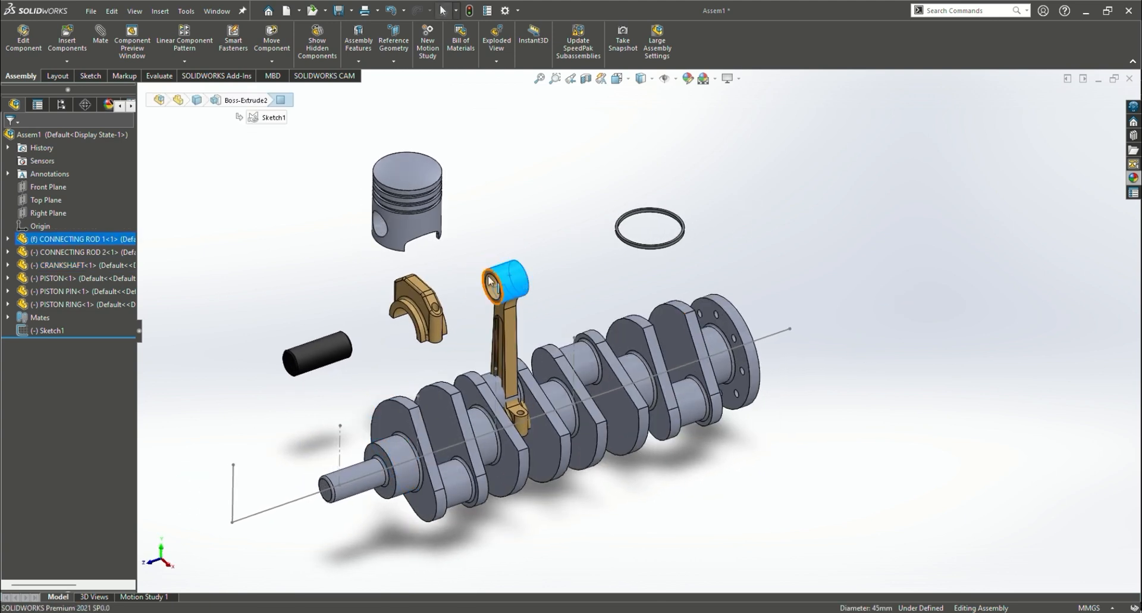
left_click(511, 349)
middle_click_drag(511, 337, 499, 317)
left_click(502, 284)
left_click(559, 158)
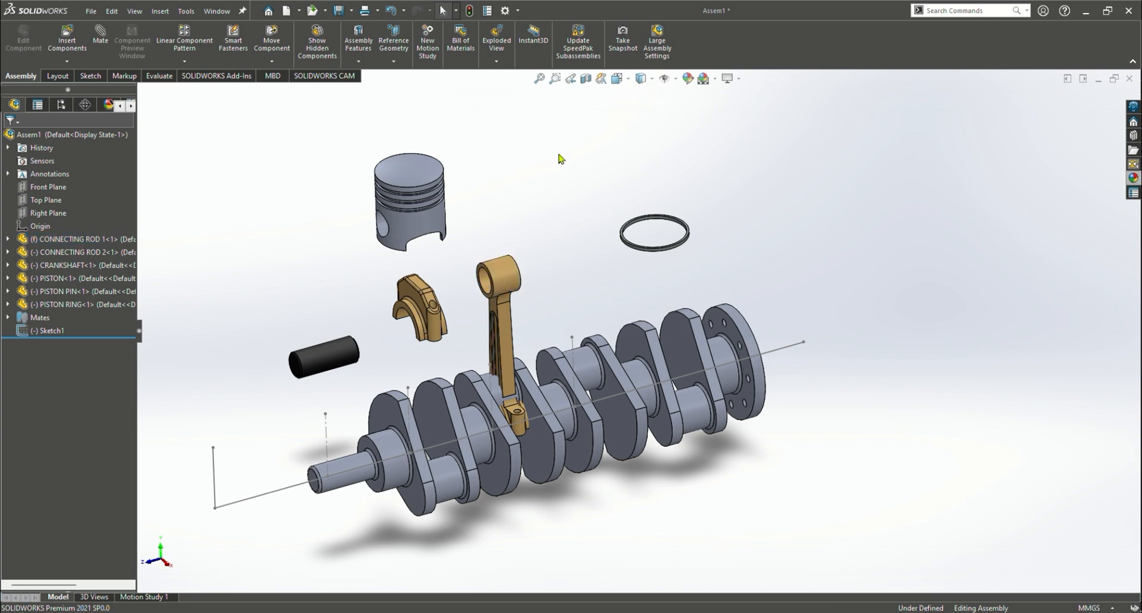
left_click(504, 270)
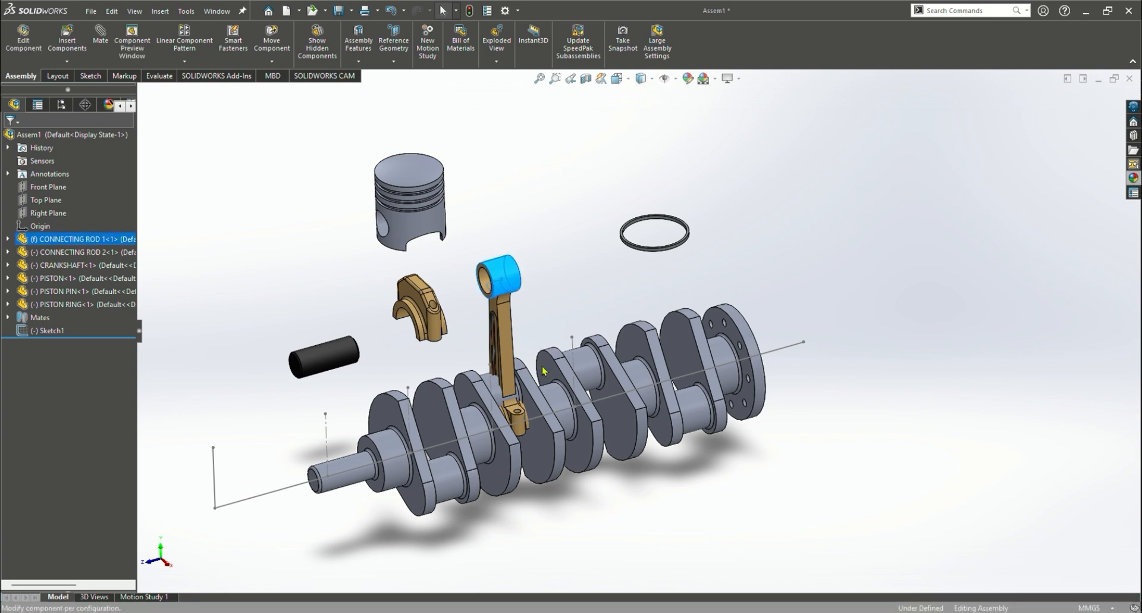
left_click_drag(505, 271, 869, 173)
Move the piston, CONNECTING ROD 2 and the piston pin into free space above the crankshaft
left_click_drag(409, 172, 549, 130)
left_click(466, 248)
left_click(410, 299)
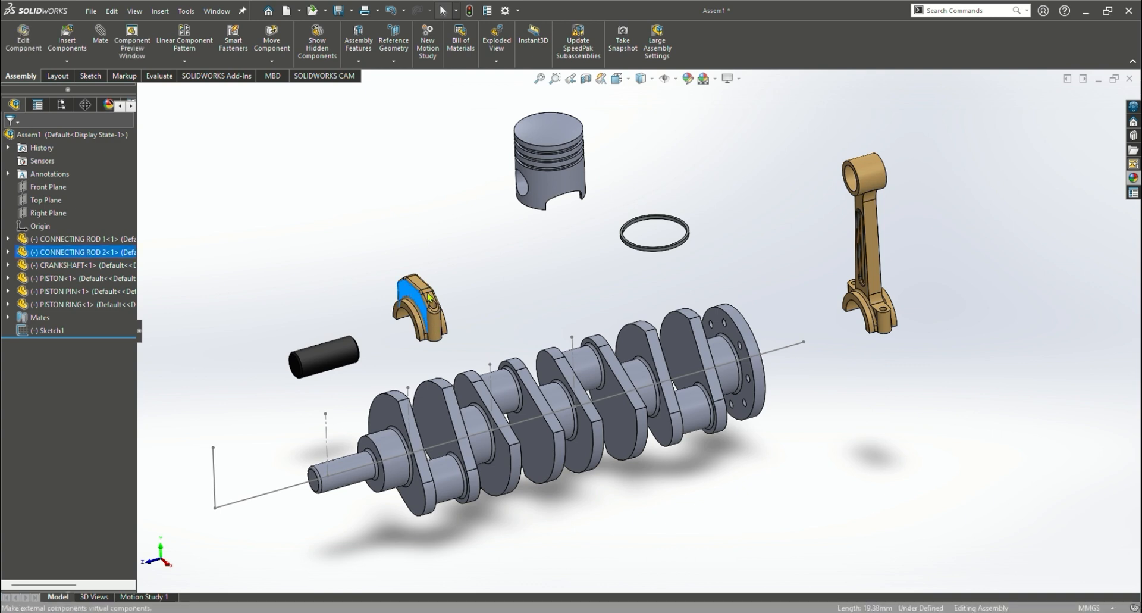
left_click_drag(410, 299, 467, 179)
left_click(333, 356)
left_click_drag(333, 356, 354, 217)
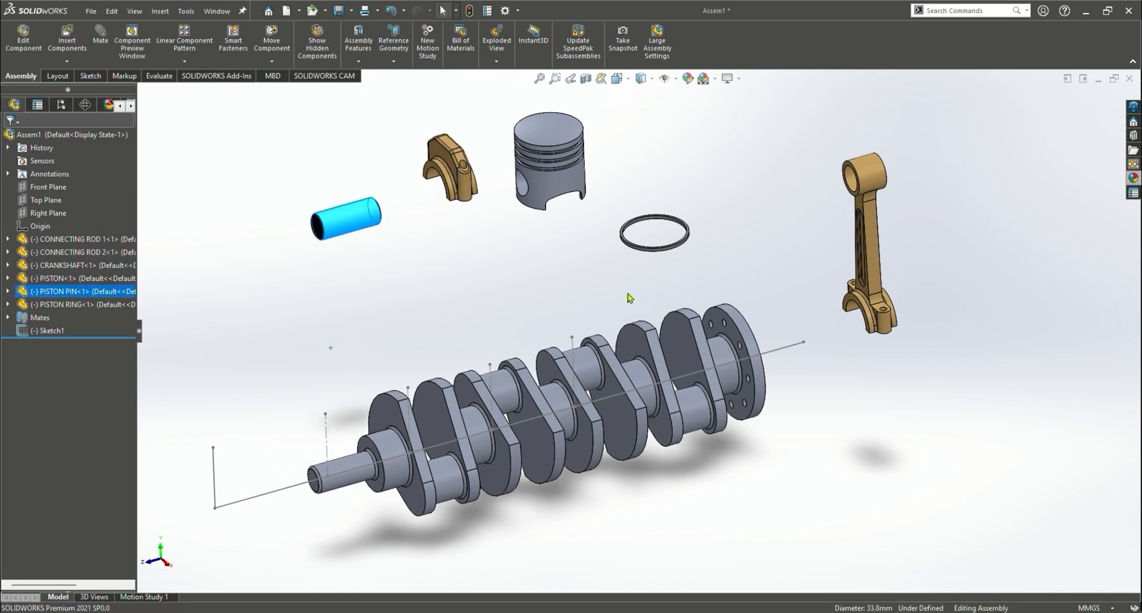
Slide the crankshaft along the baseline closer to the vertical end line
left_click(466, 434)
left_click_drag(465, 434, 430, 447)
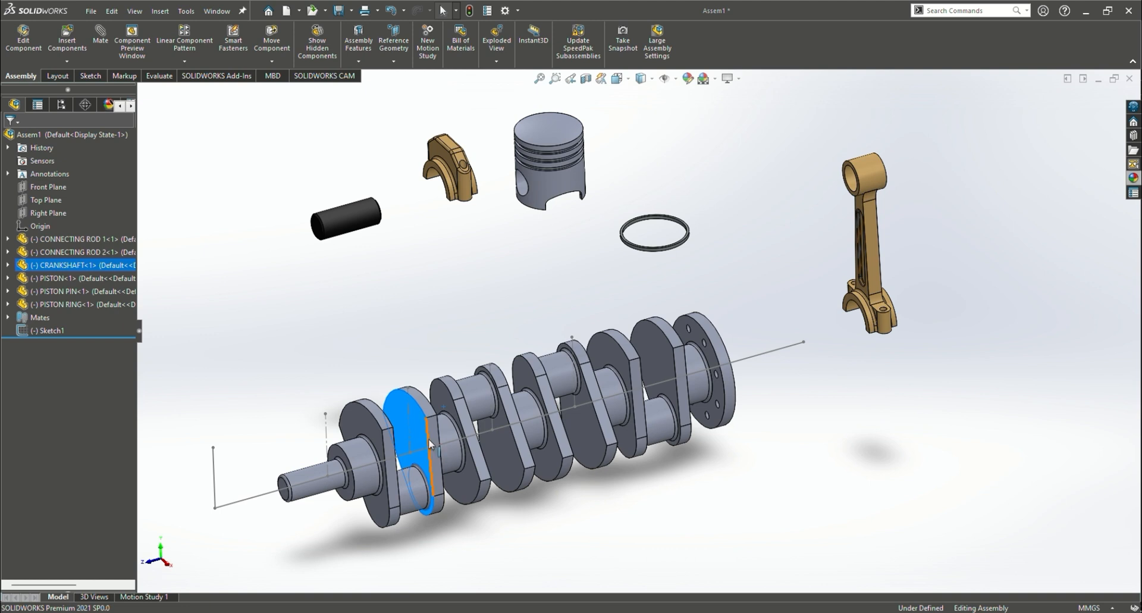
middle_click_drag(250, 342, 272, 382)
scroll(275, 385, "up", 2)
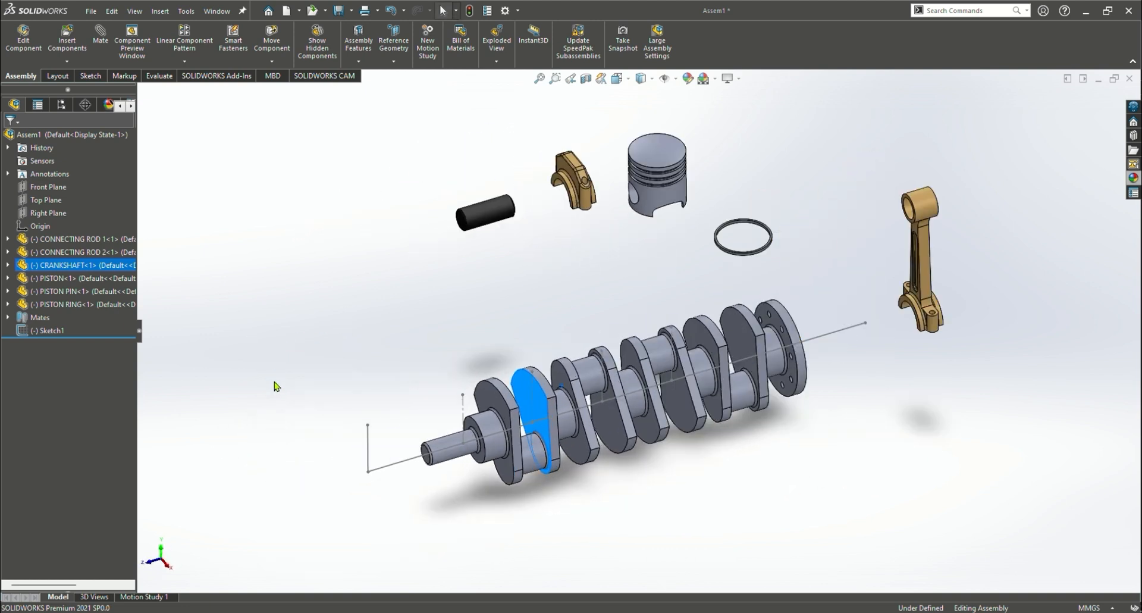
scroll(275, 385, "down", 2)
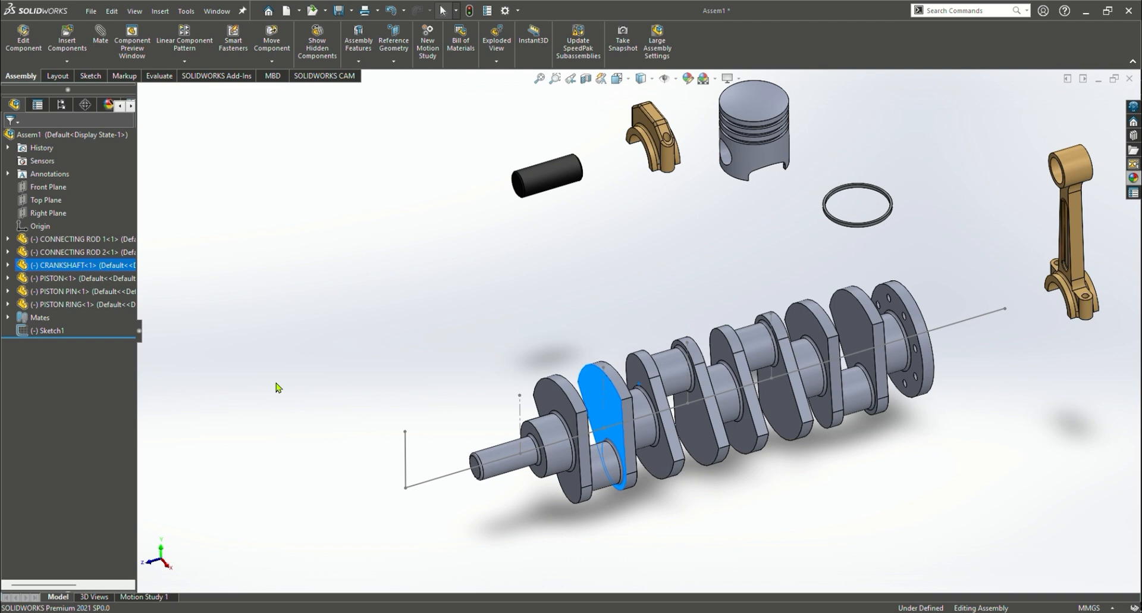
middle_click_drag(278, 388, 333, 357)
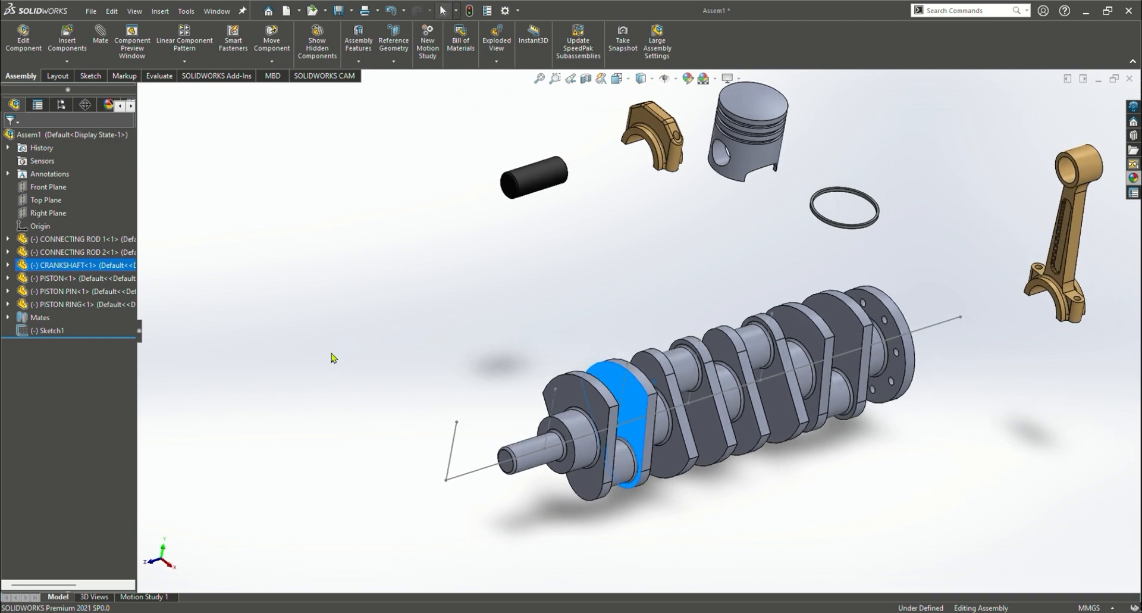
scroll(505, 459, "down", 5)
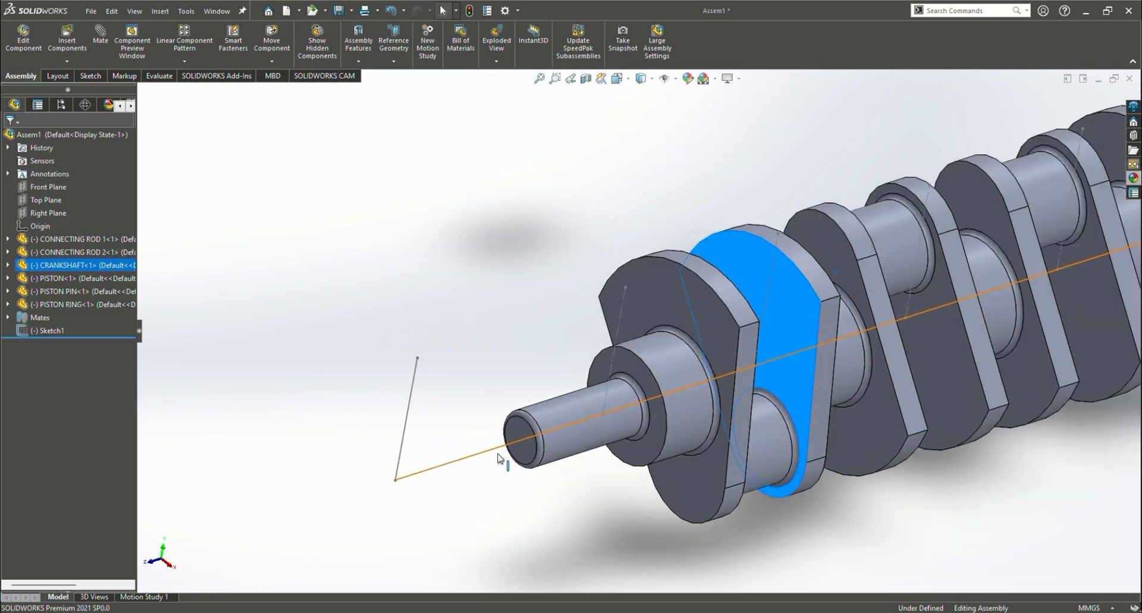
left_click(100, 34)
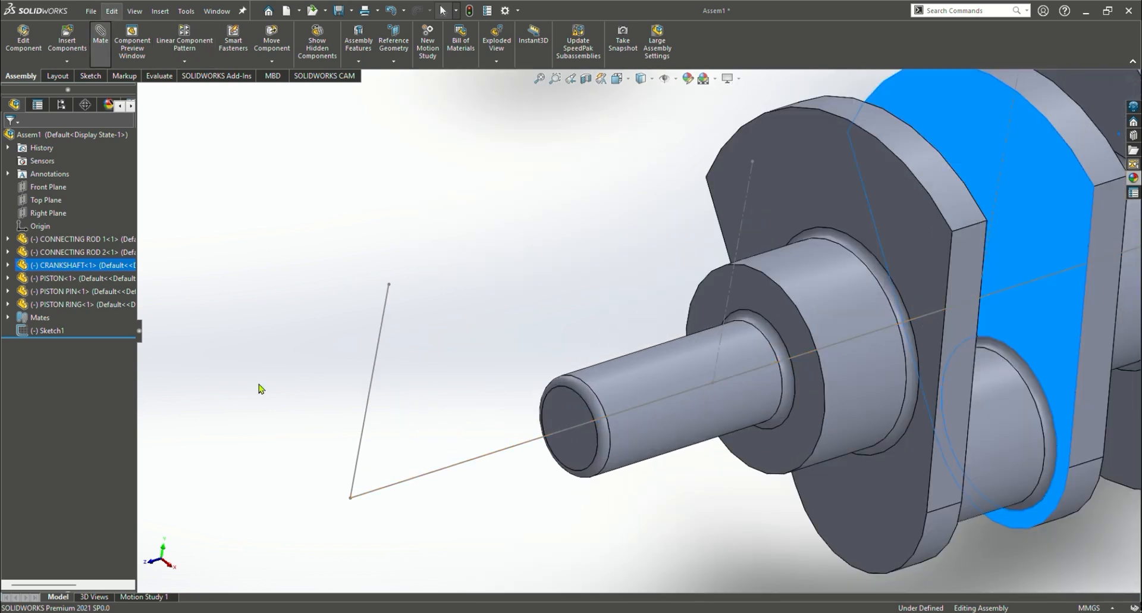
left_click(575, 458)
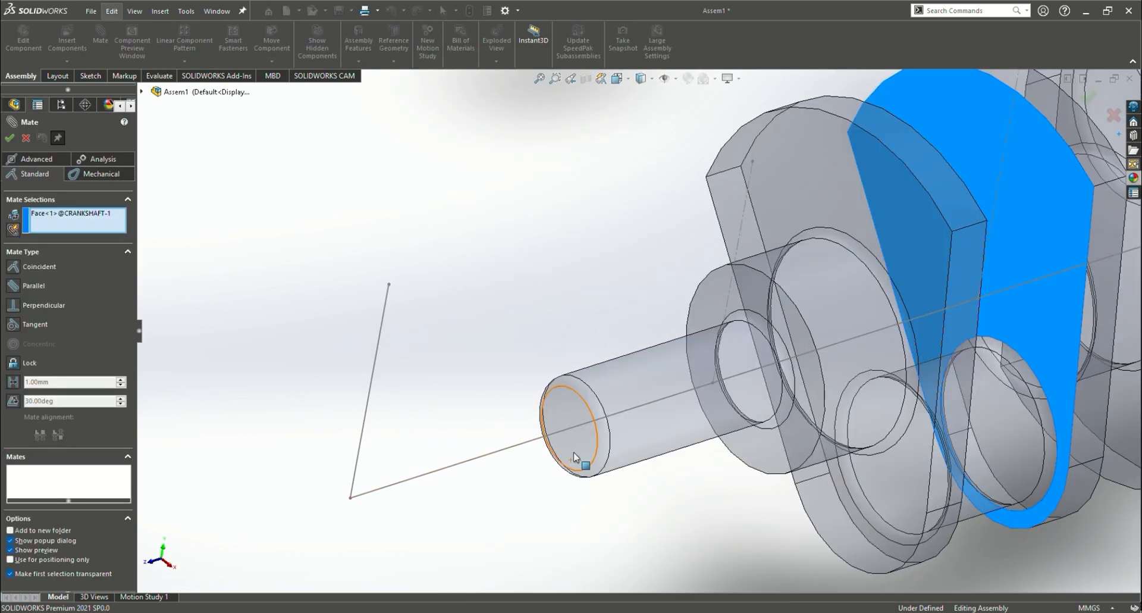
left_click(350, 498)
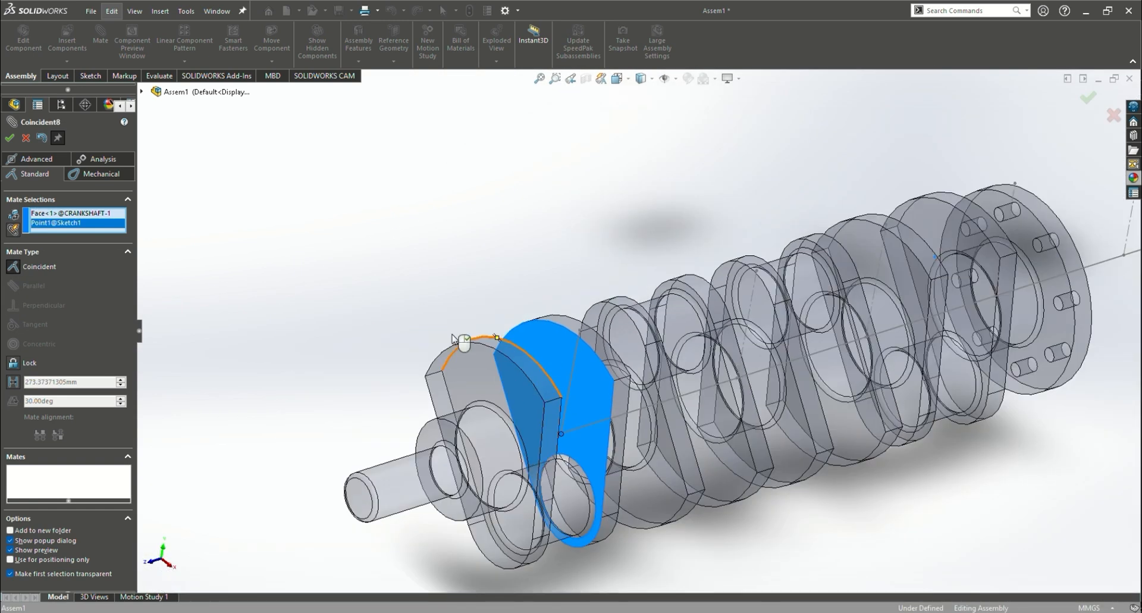
left_click(25, 138)
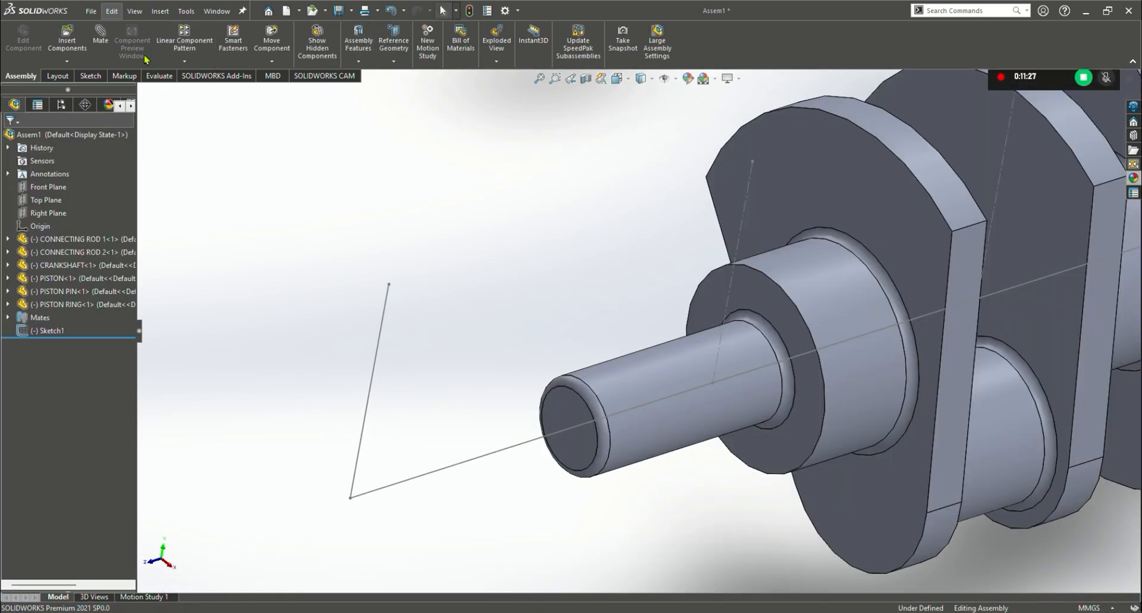
Add a coincident mate between the corner point where the sketched baseline meets the vertical end line and the crankshaft's shaft-end face
left_click(101, 36)
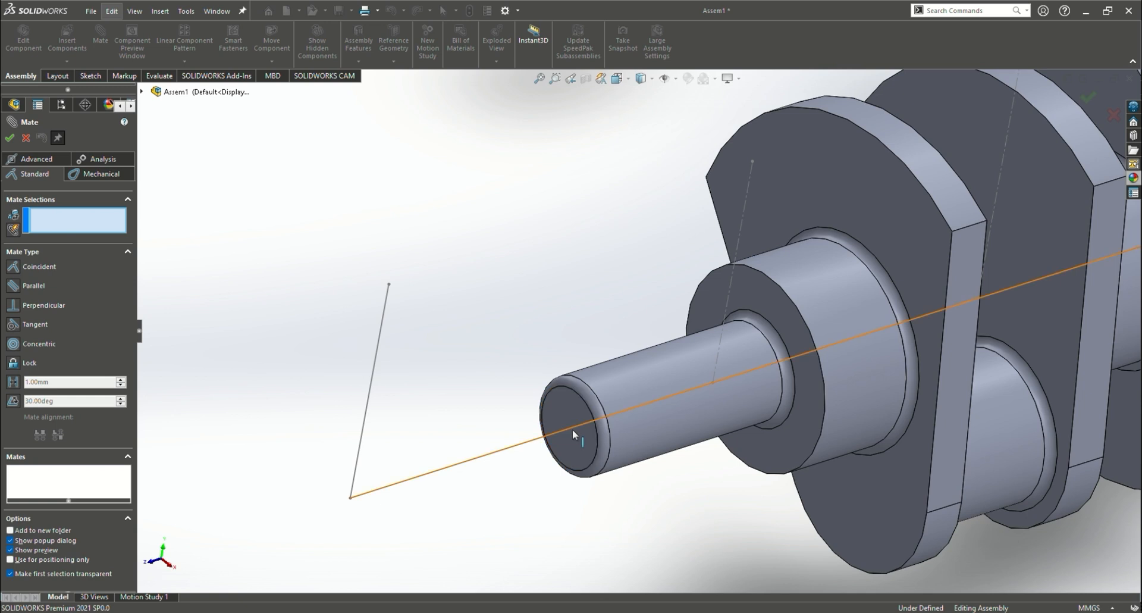
left_click(350, 498)
left_click(572, 467)
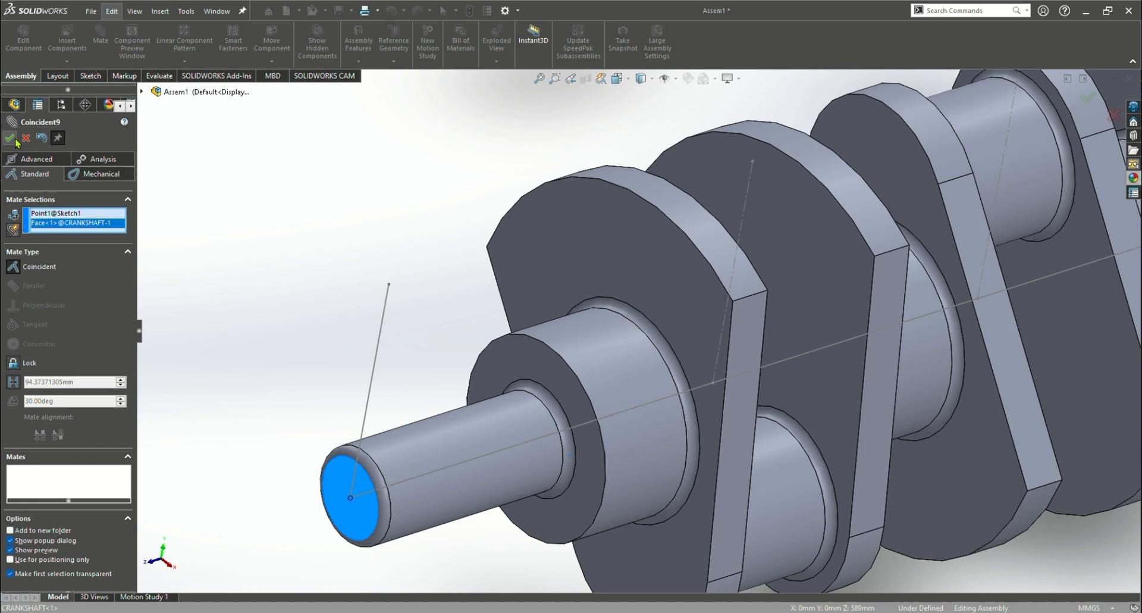
right_click(560, 479)
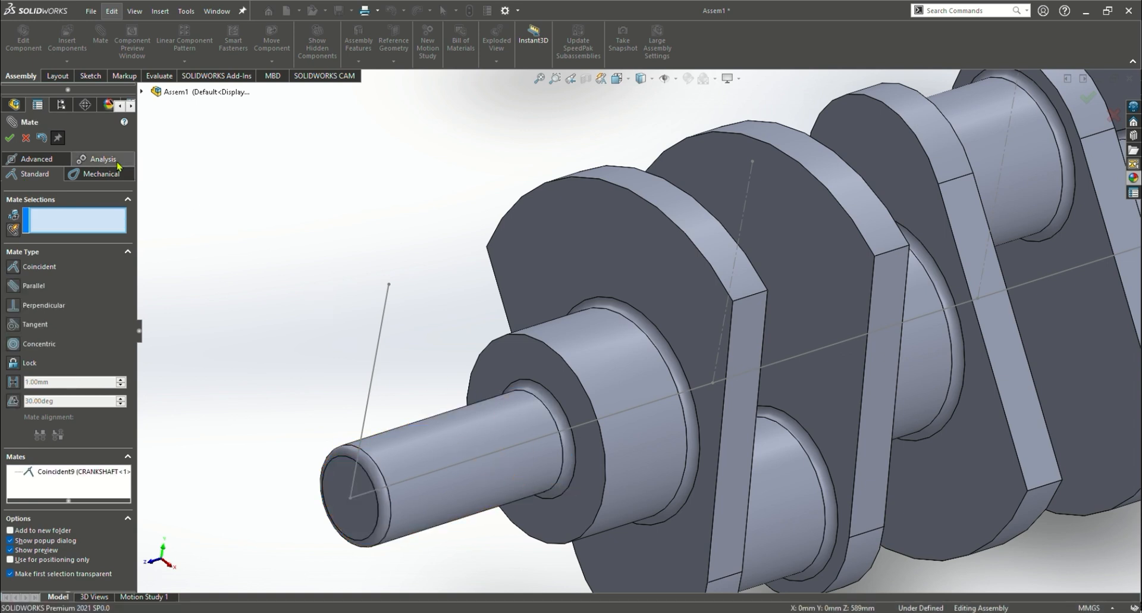
left_click(26, 138)
Try to turn the crankshaft about its axis and look over its position on the baseline and the loose parts
scroll(337, 254, "up", 4)
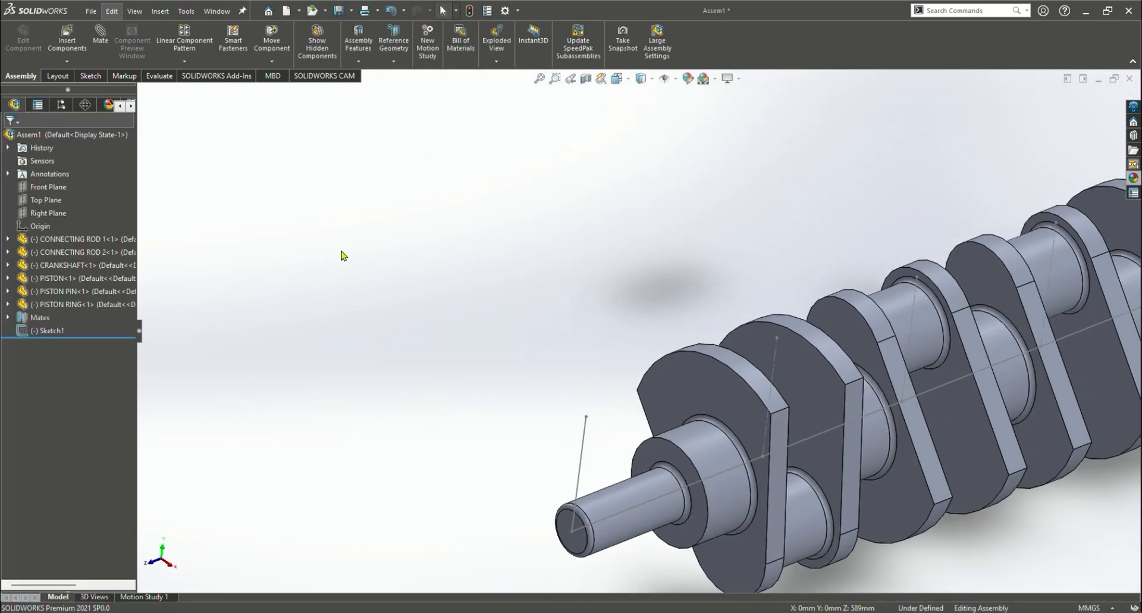
scroll(342, 254, "up", 5)
scroll(551, 414, "down", 6)
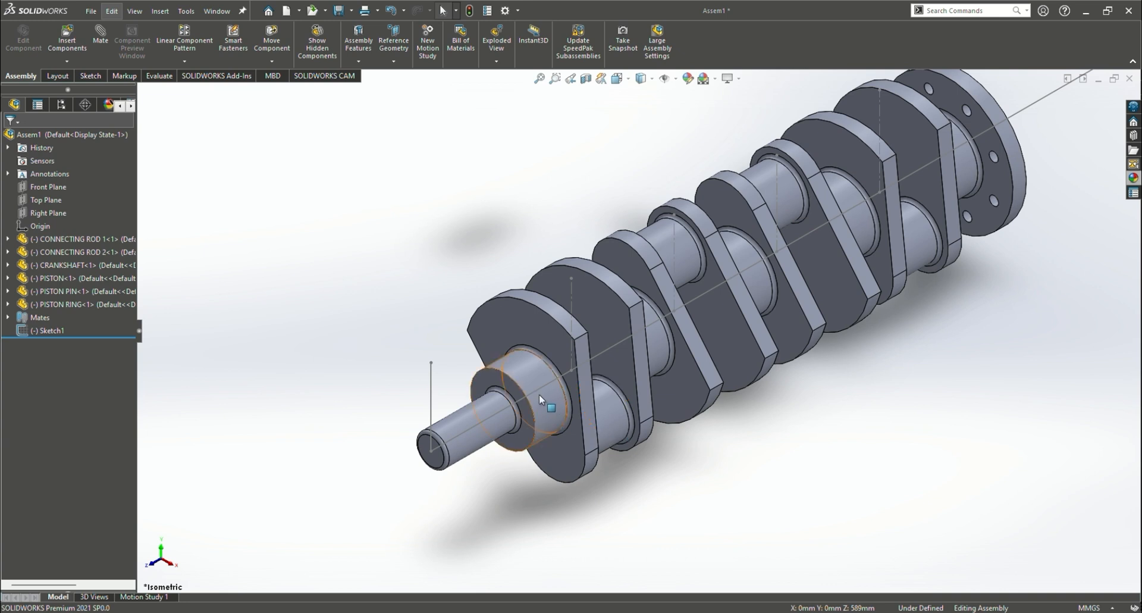
left_click_drag(539, 394, 552, 353)
scroll(1061, 384, "down", 3)
scroll(841, 234, "up", 4)
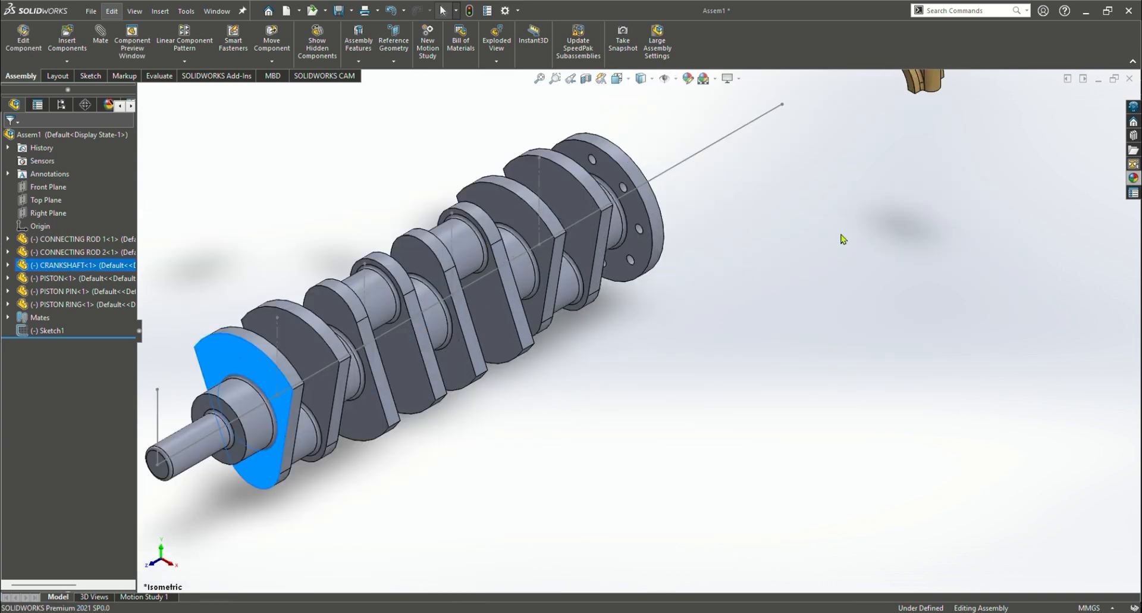
scroll(841, 238, "up", 3)
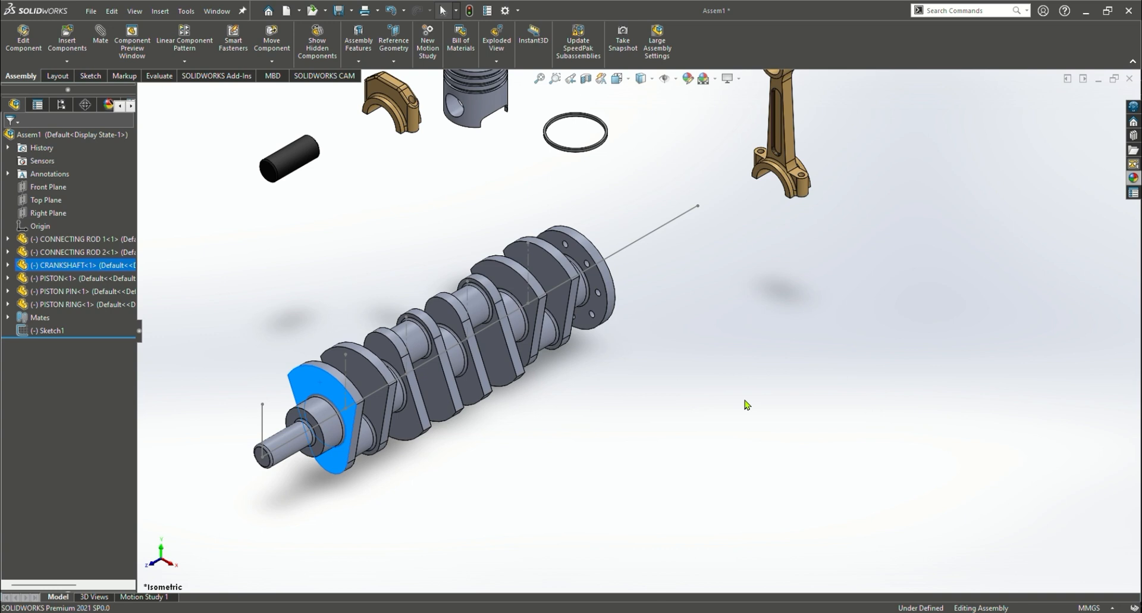
left_click(100, 35)
scroll(428, 183, "down", 3)
scroll(509, 184, "up", 2)
scroll(766, 457, "down", 4)
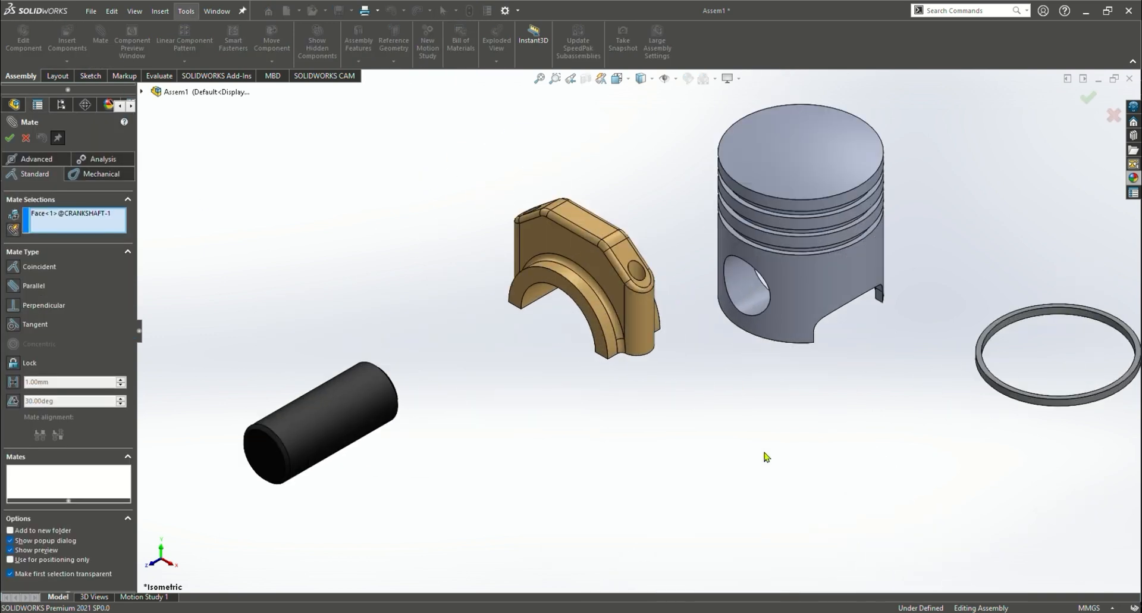
scroll(766, 457, "up", 2)
scroll(765, 451, "down", 2)
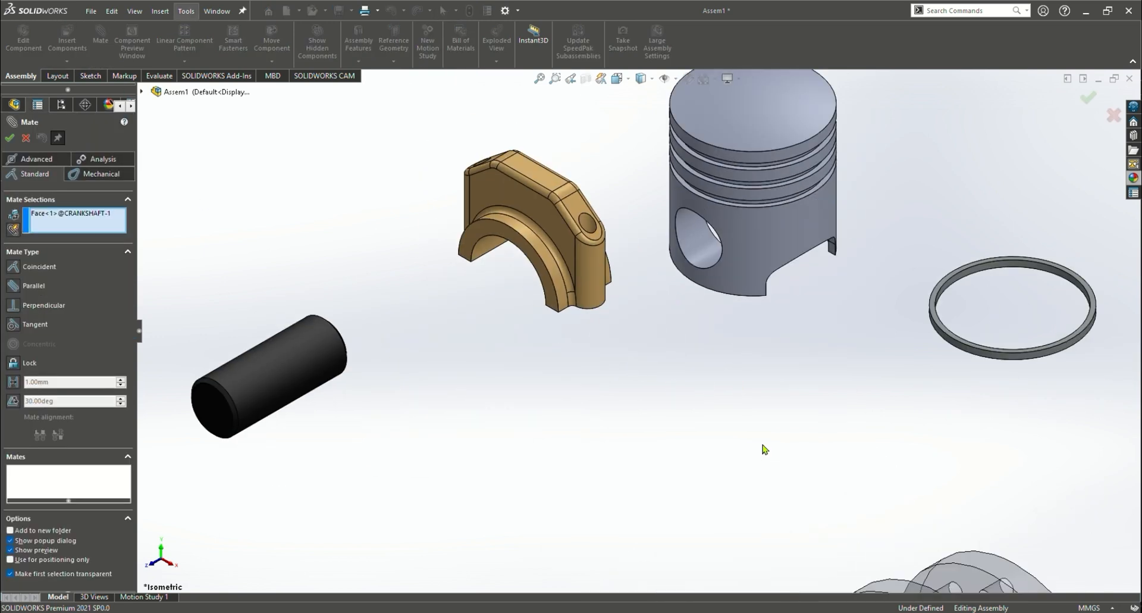
left_click(143, 91)
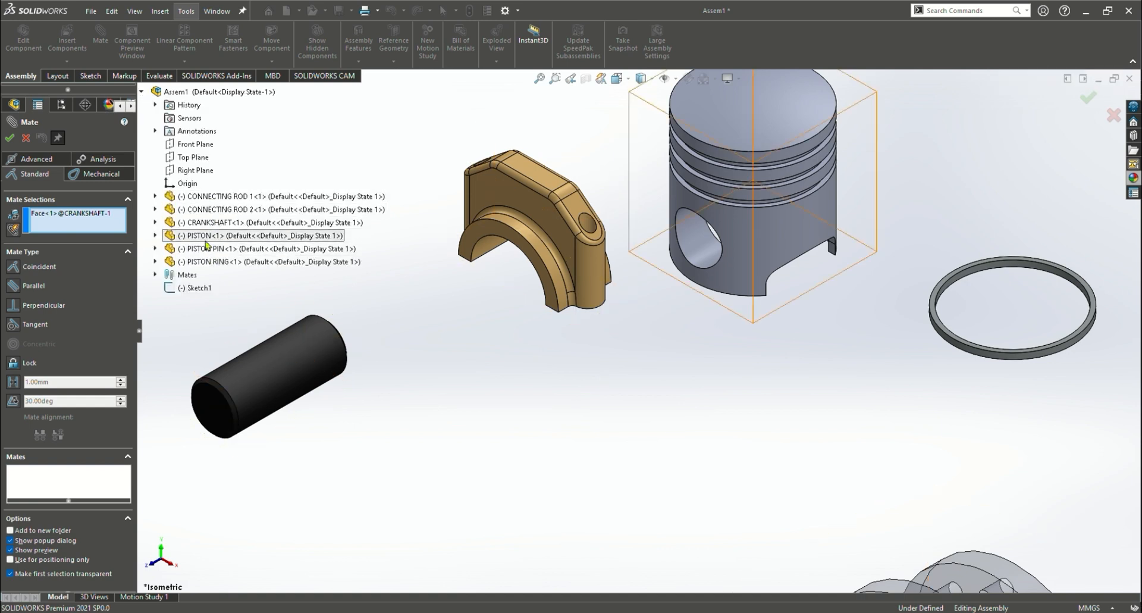
left_click(155, 236)
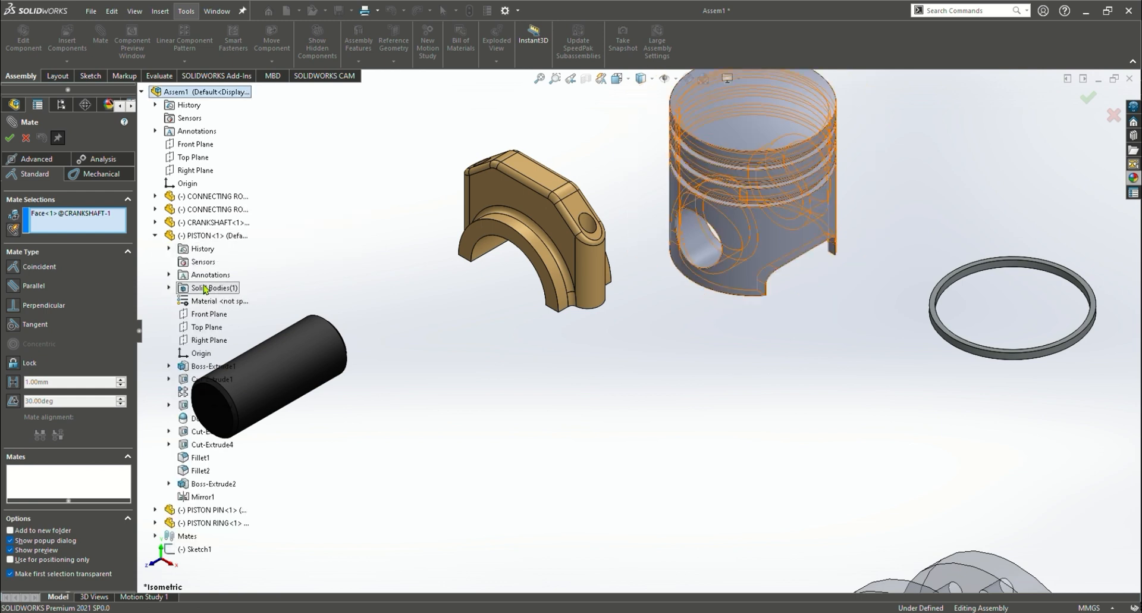
left_click(206, 313)
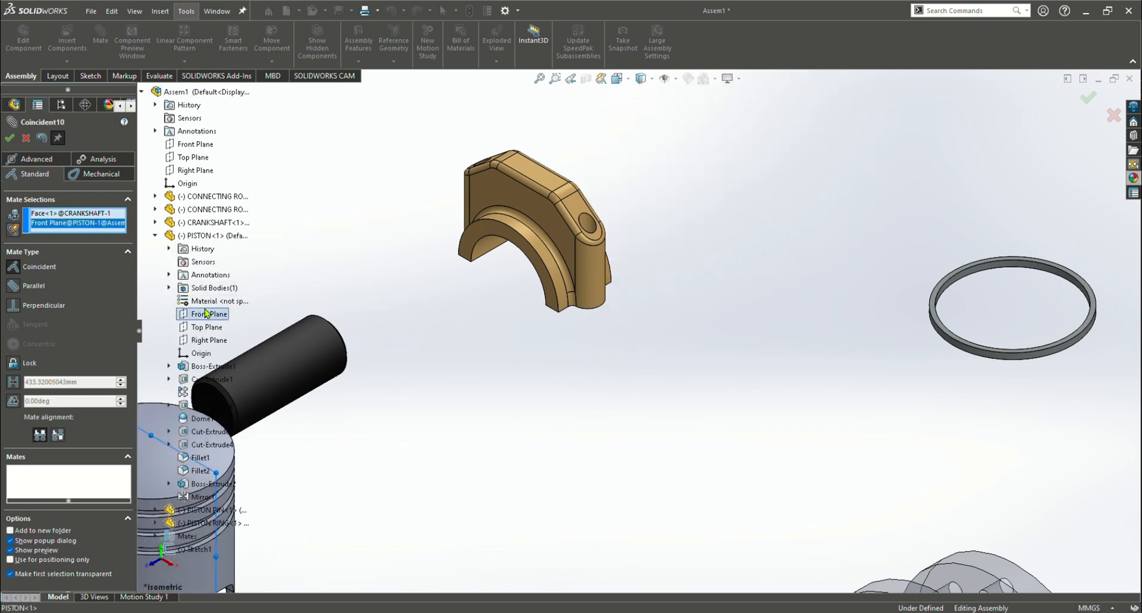
scroll(368, 367, "down", 1)
scroll(425, 369, "up", 5)
scroll(594, 437, "down", 3)
scroll(607, 430, "up", 2)
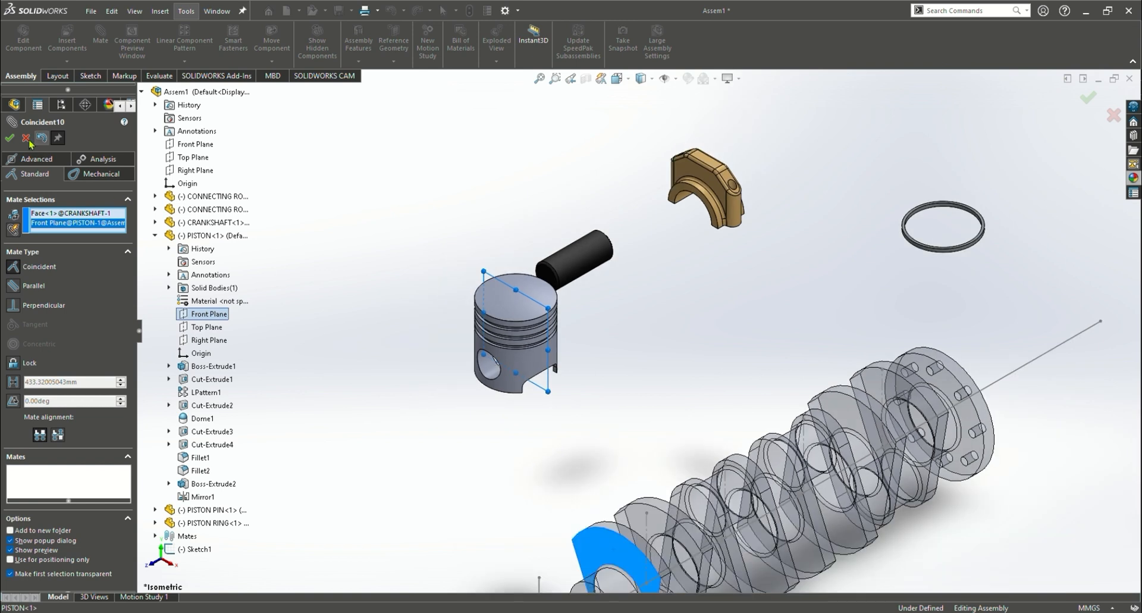
left_click(26, 137)
left_click(257, 344)
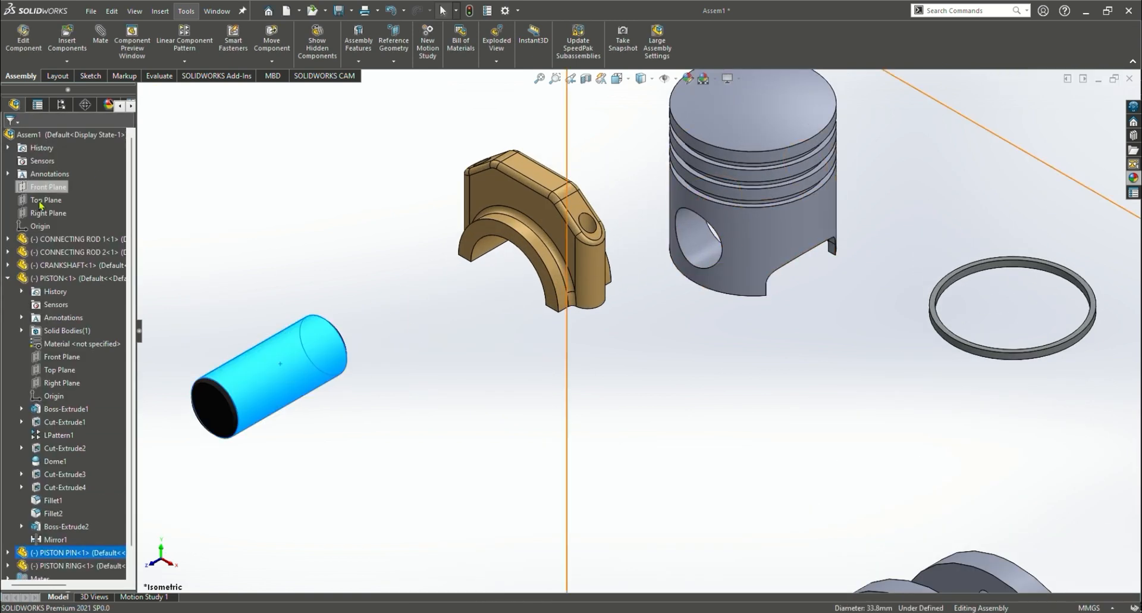
key("Escape")
Add a coincident mate between the Front Plane of the piston and the Front Plane of the piston pin
left_click(107, 42)
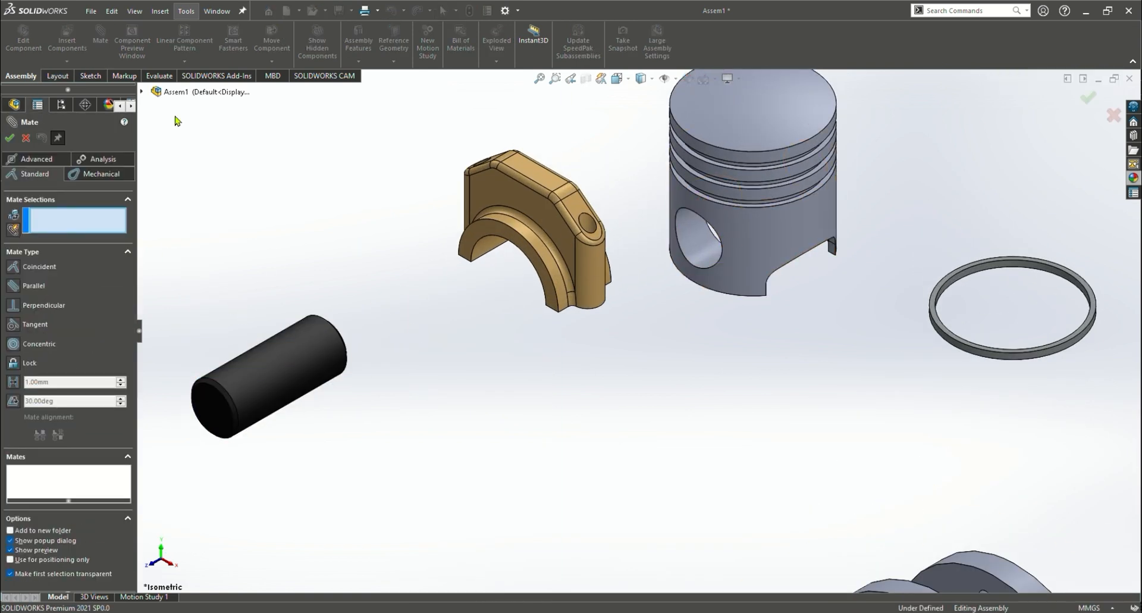
left_click(142, 91)
left_click(209, 314)
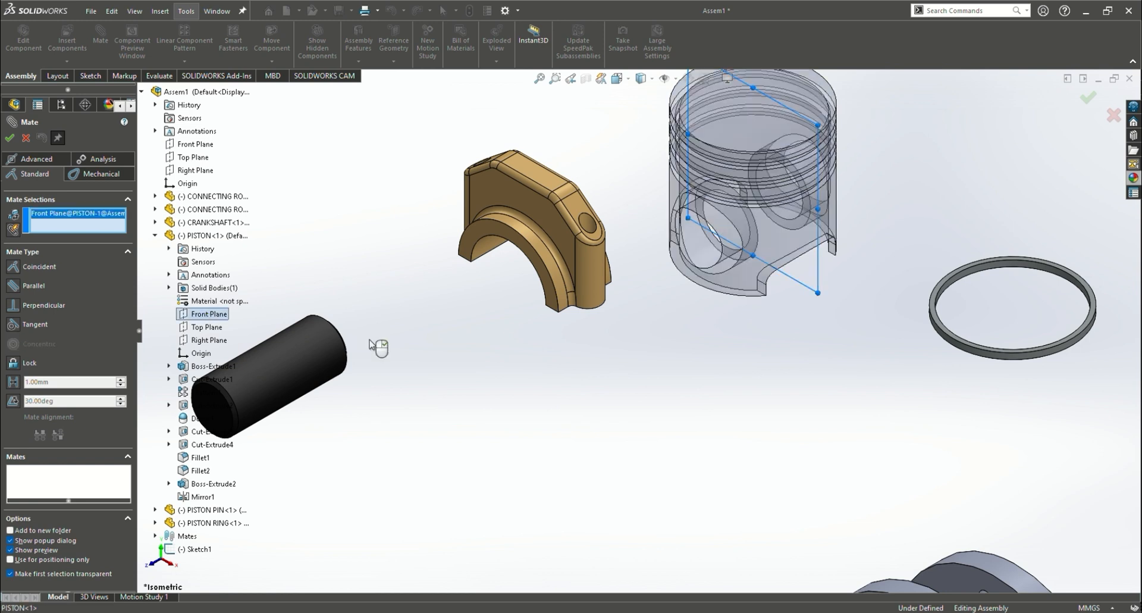
scroll(271, 386, "down", 2)
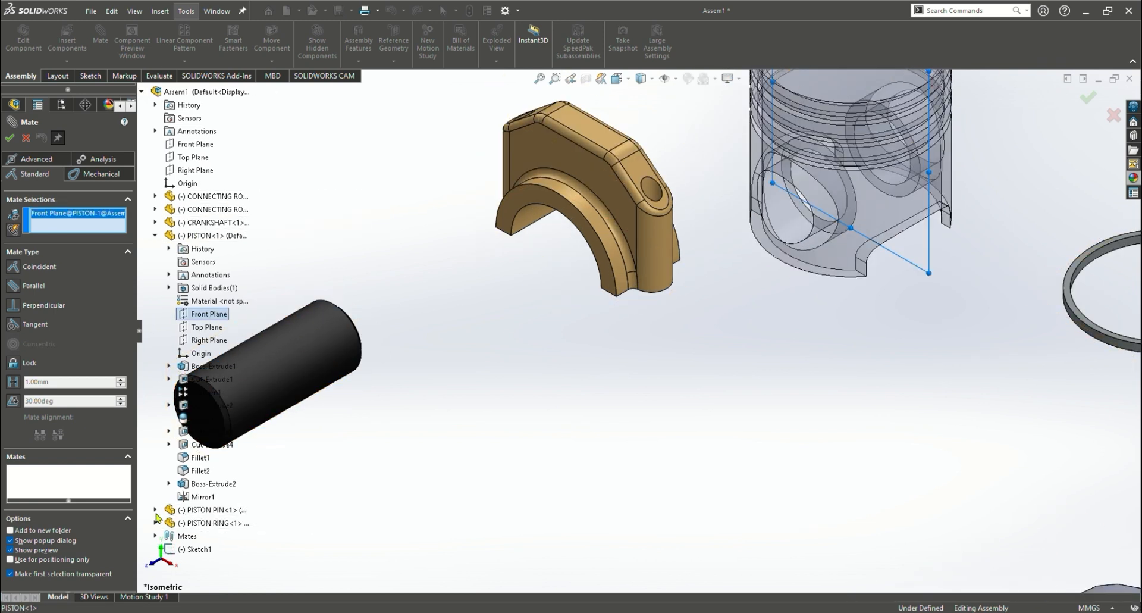
left_click(155, 510)
left_click(219, 510)
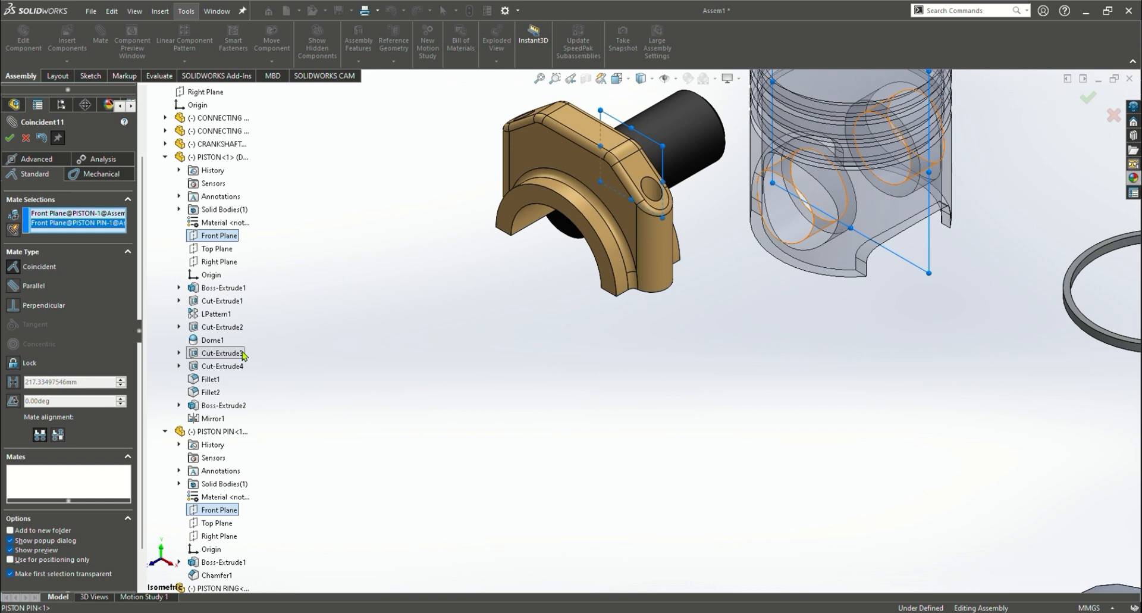
middle_click_drag(917, 458, 956, 457)
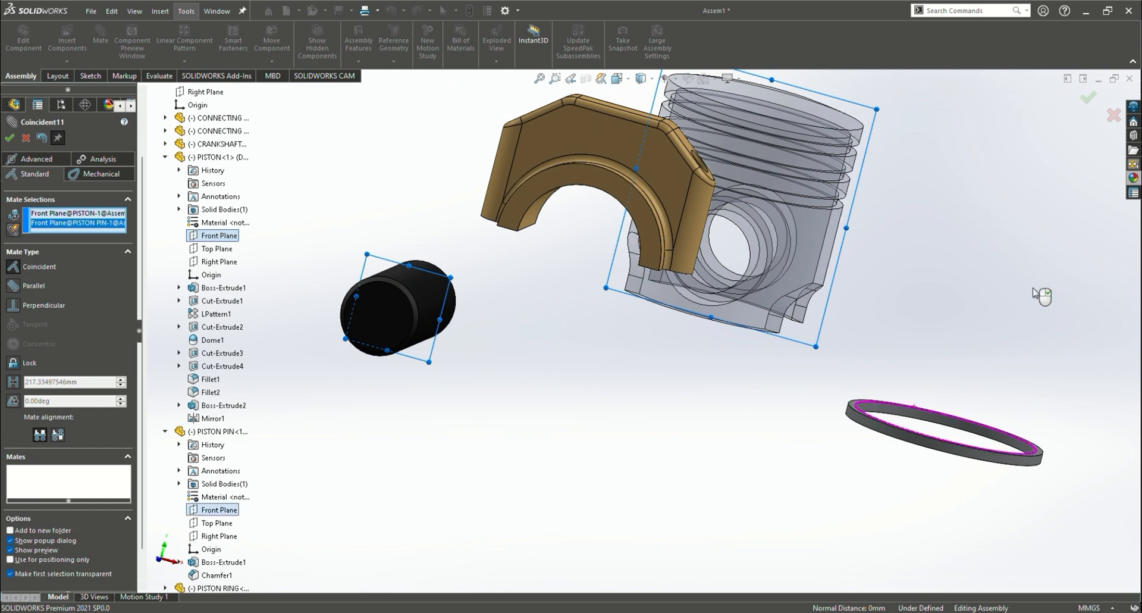
middle_click_drag(1040, 293, 922, 283)
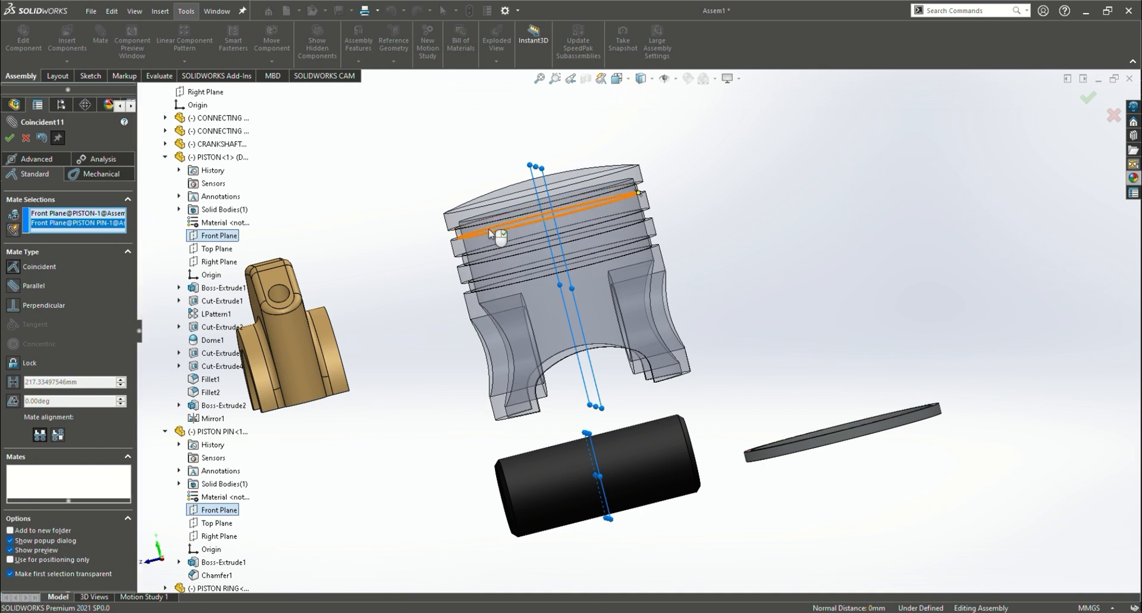
left_click(8, 138)
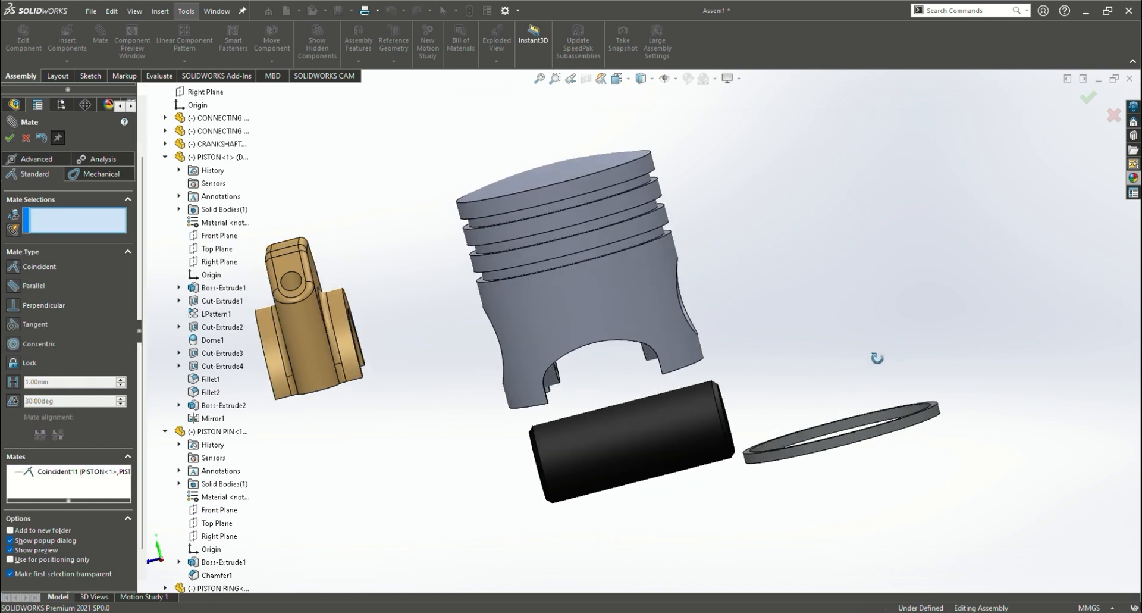
Move the piston pin clear of the connecting rod and mate its cylindrical face concentric with the piston's pin hole
middle_click_drag(833, 357, 957, 429)
left_click_drag(305, 384, 474, 502)
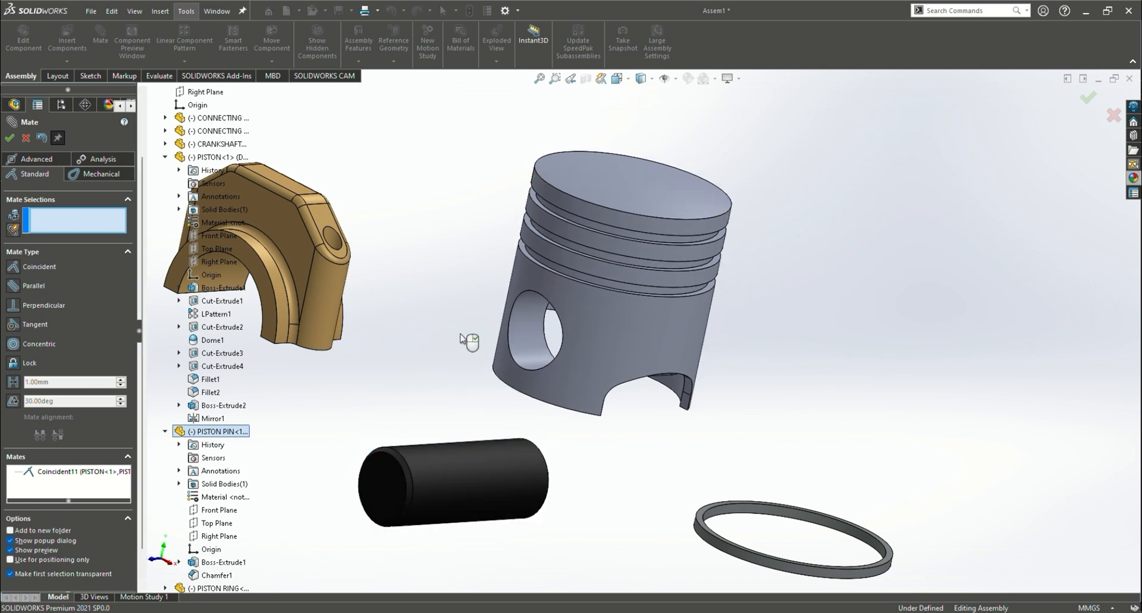
left_click(546, 333)
left_click(405, 470)
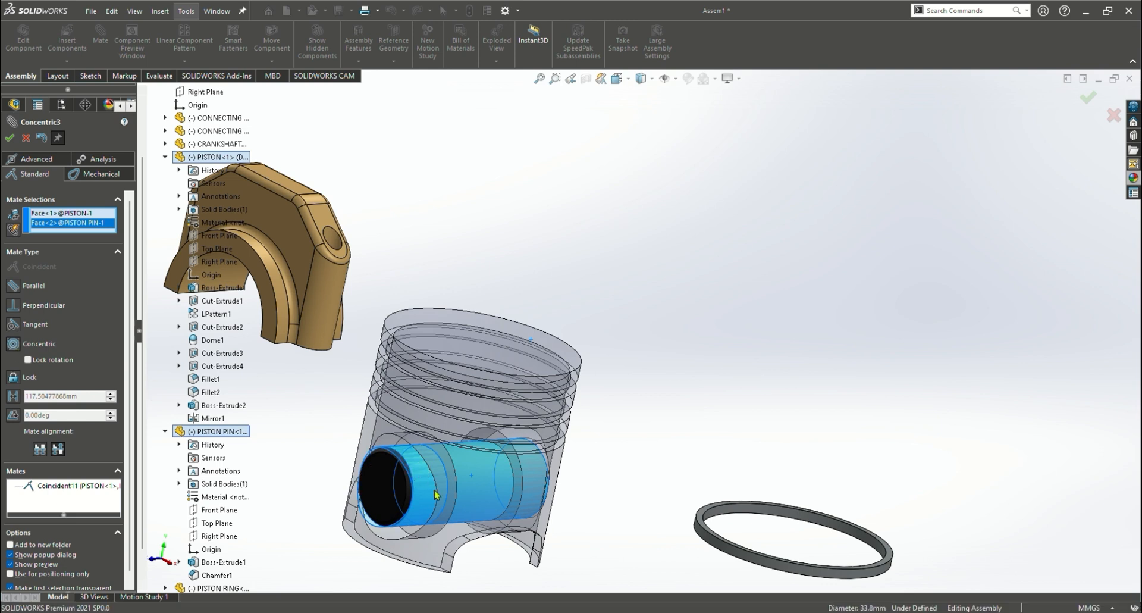
middle_click_drag(797, 270, 672, 380)
key("Escape")
left_click(598, 423)
left_click(588, 393)
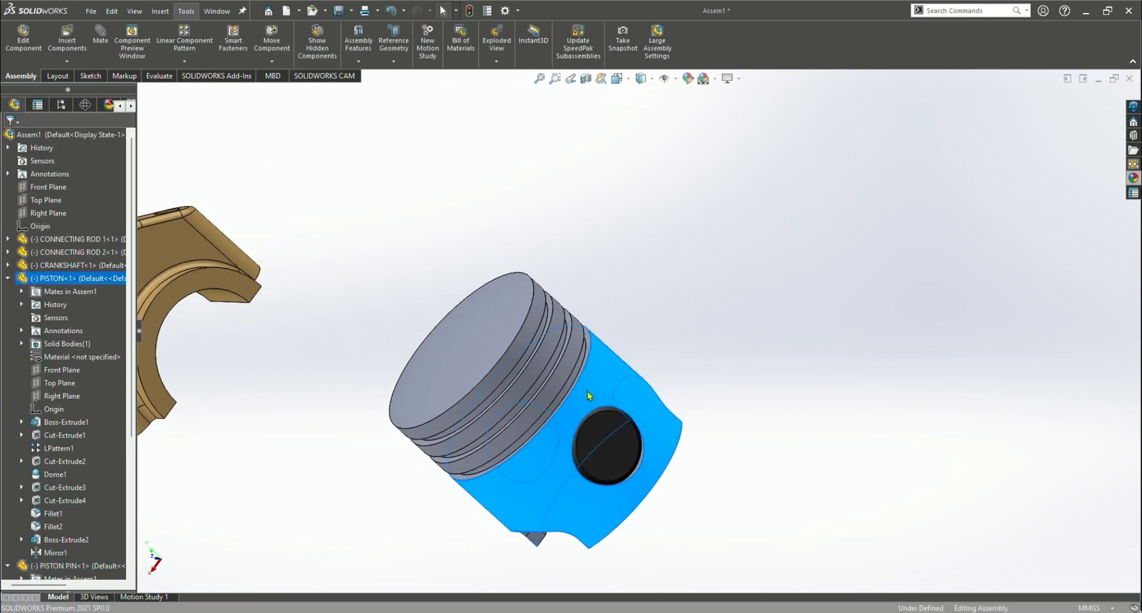
left_click(614, 446)
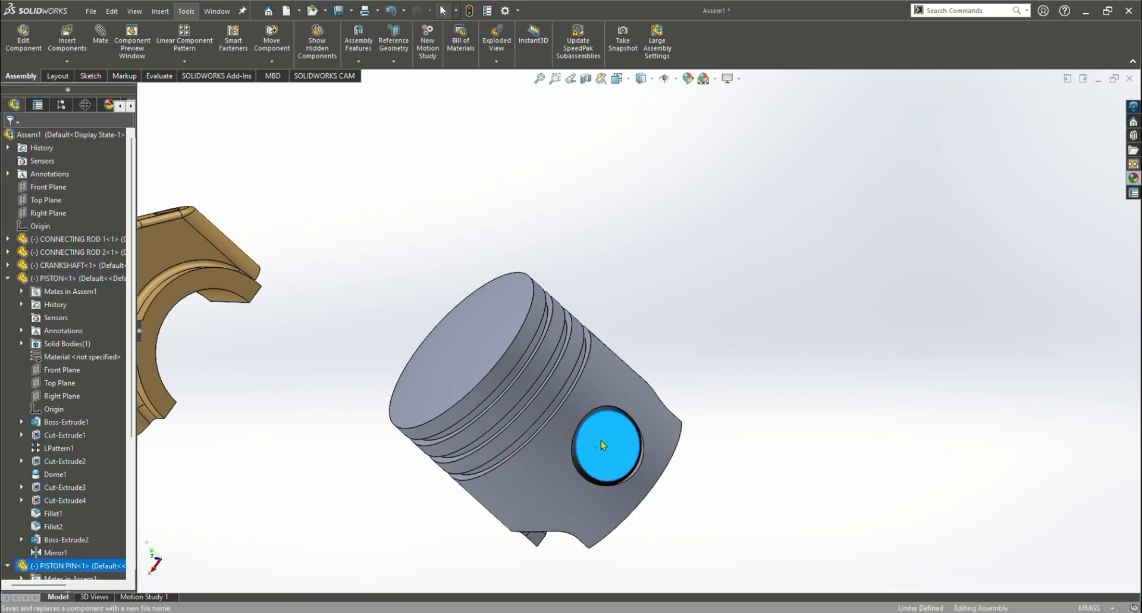
left_click(934, 424)
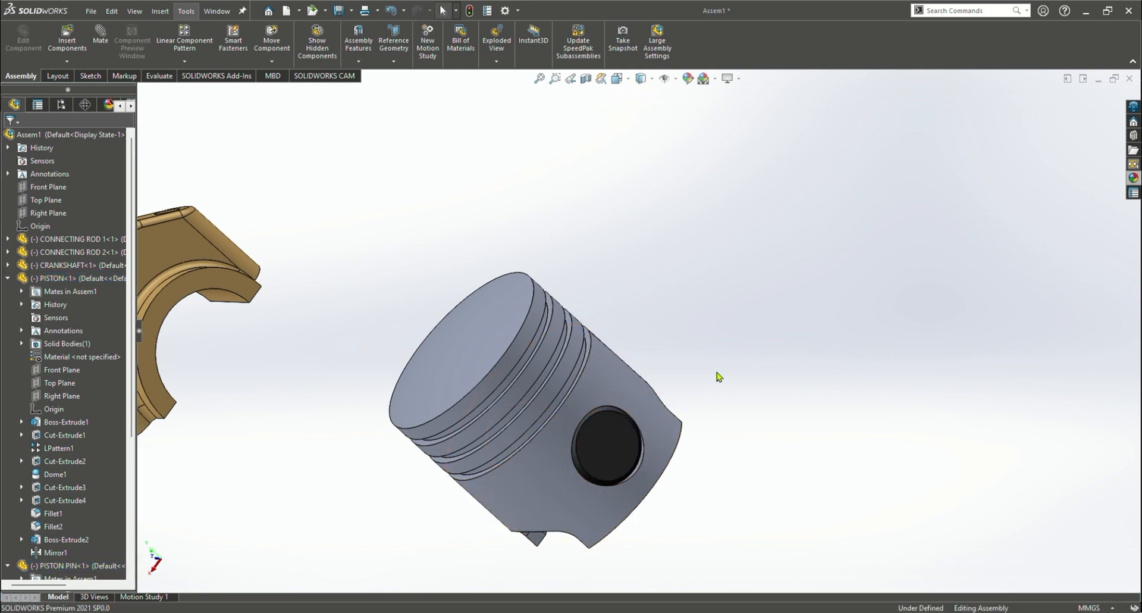
Mate the piston ring's inner face concentric with the piston's uppermost groove and slide the ring above the piston crown
key("ctrl+7")
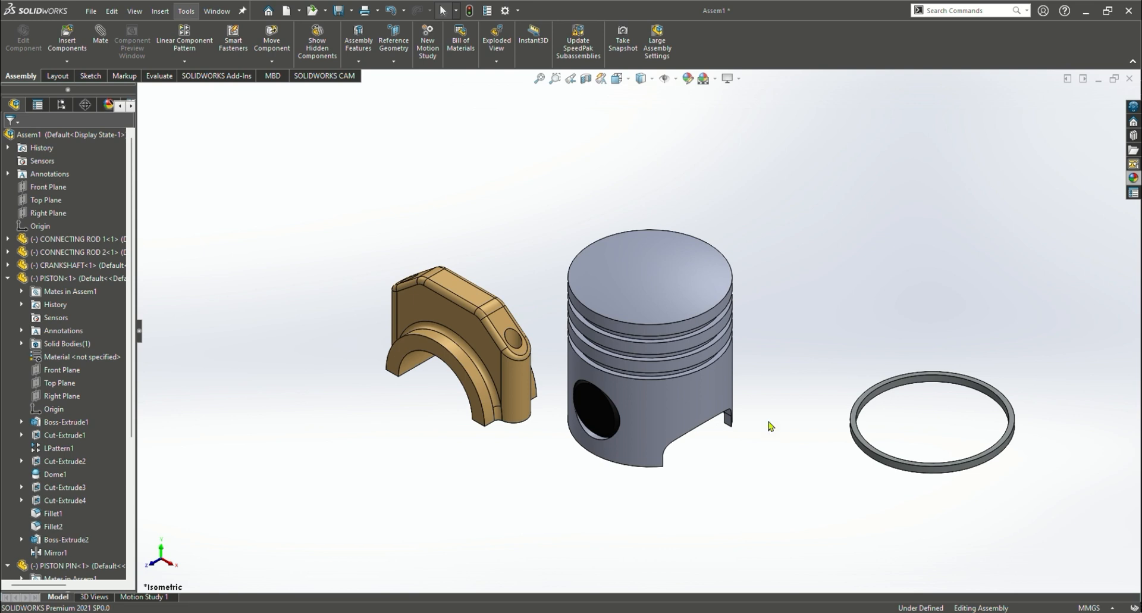
scroll(868, 394, "down", 6)
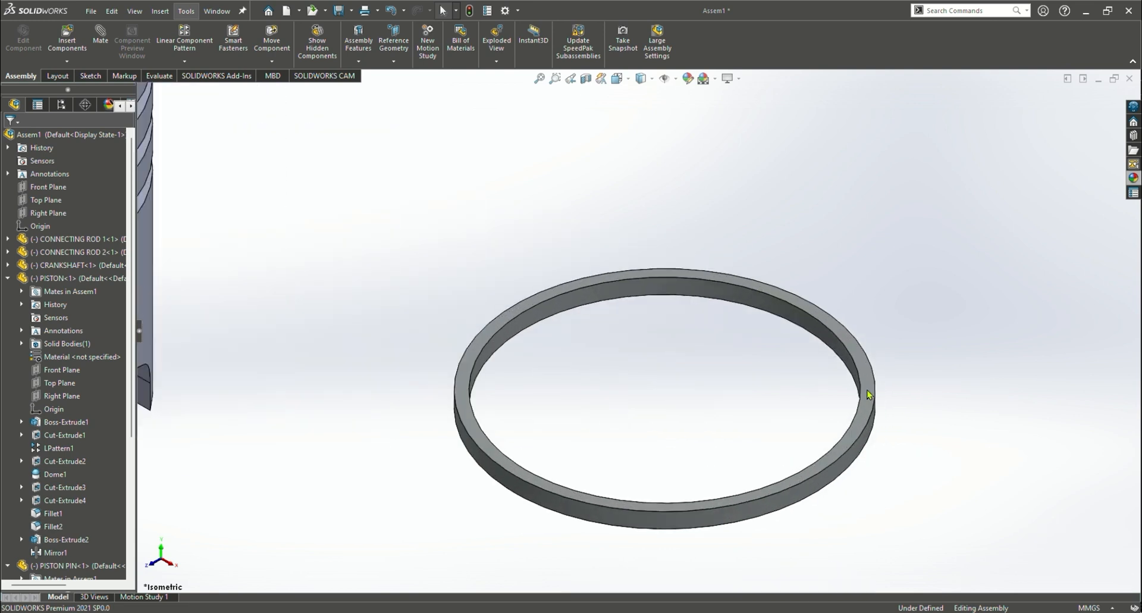
left_click(103, 41)
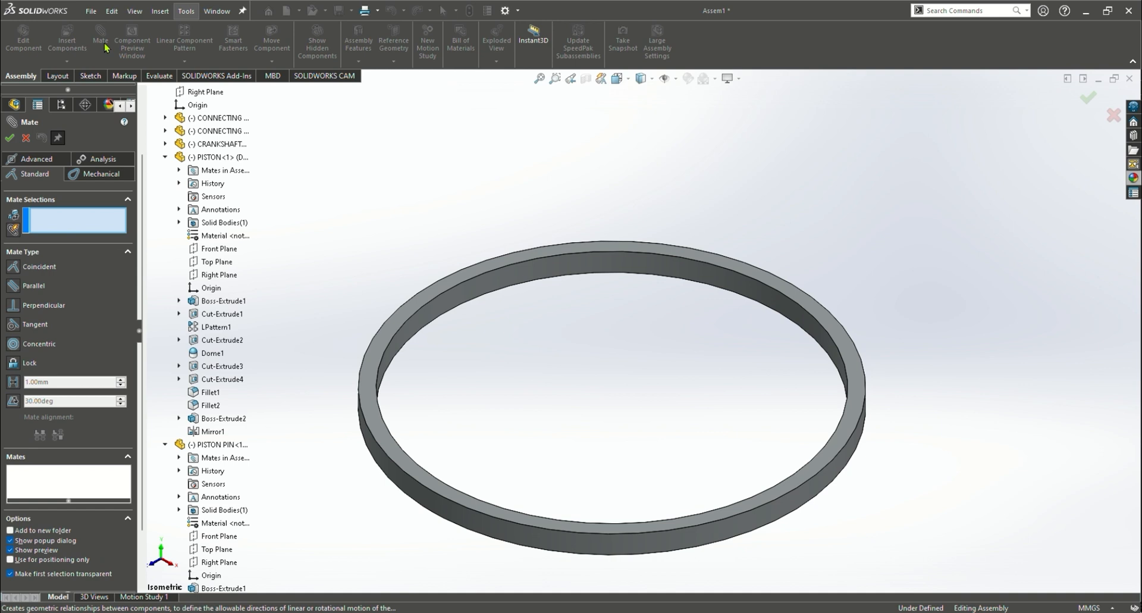
left_click(473, 298)
scroll(448, 321, "up", 3)
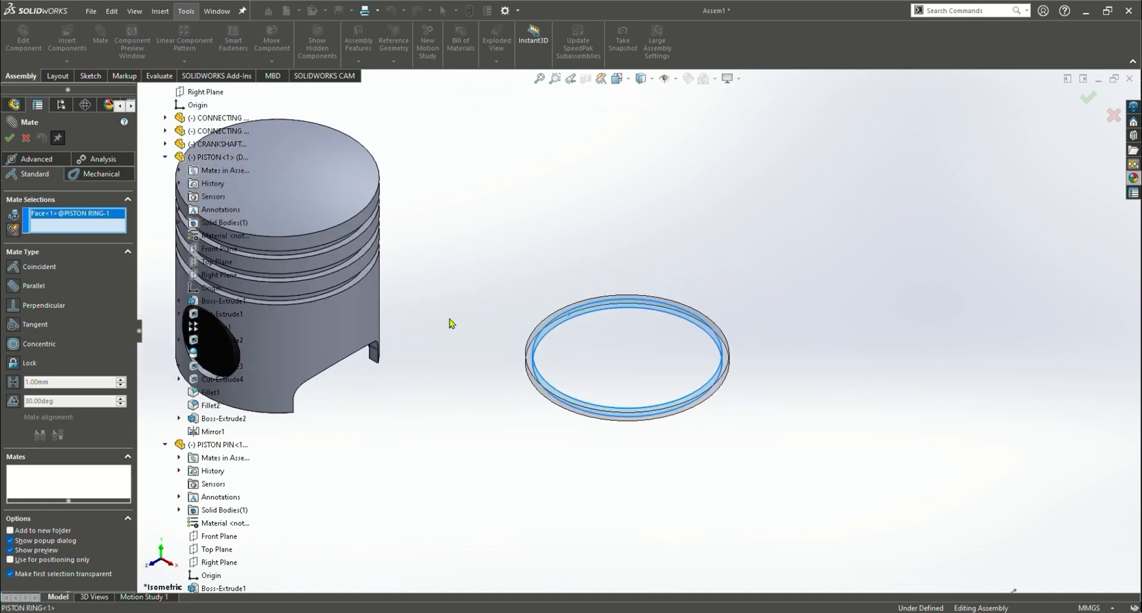
scroll(297, 238, "down", 6)
left_click(390, 297)
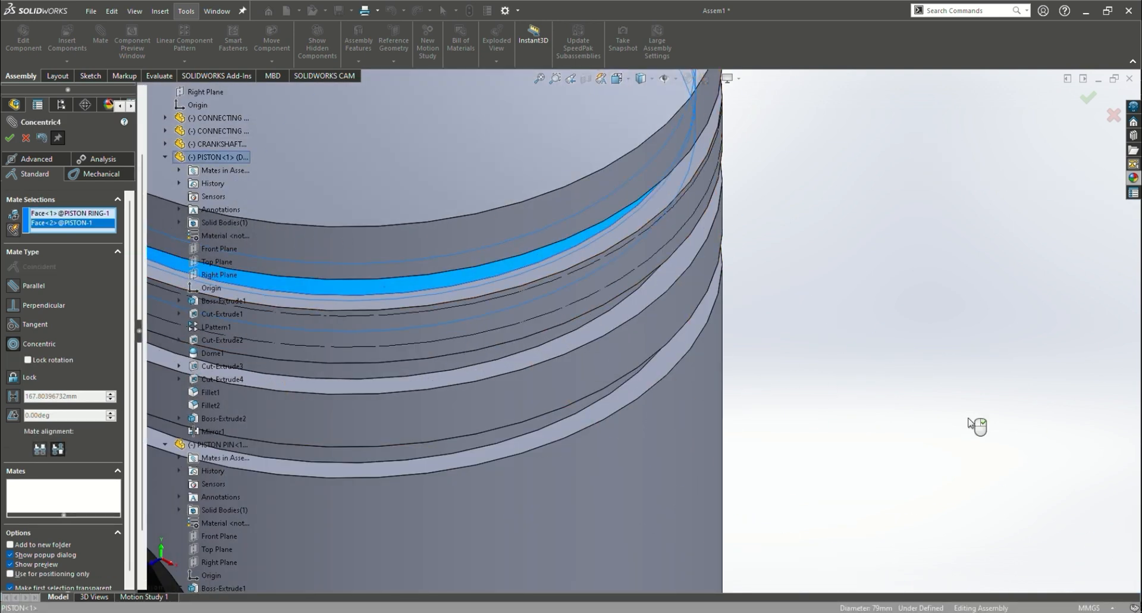
scroll(975, 425, "up", 5)
right_click(507, 315)
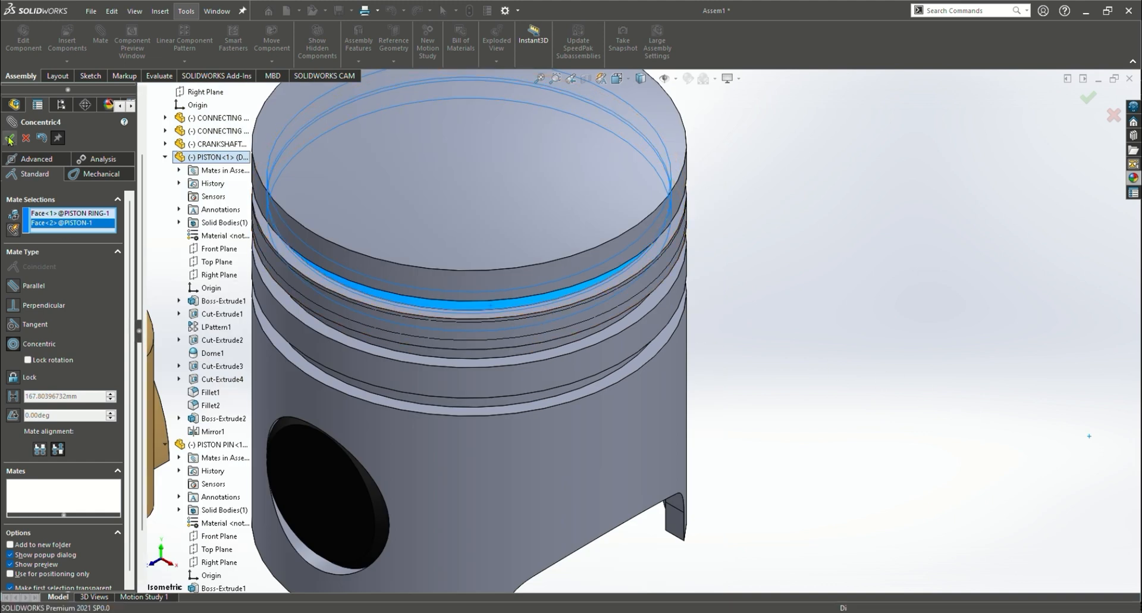
middle_click_drag(510, 334, 862, 201)
scroll(862, 201, "up", 3)
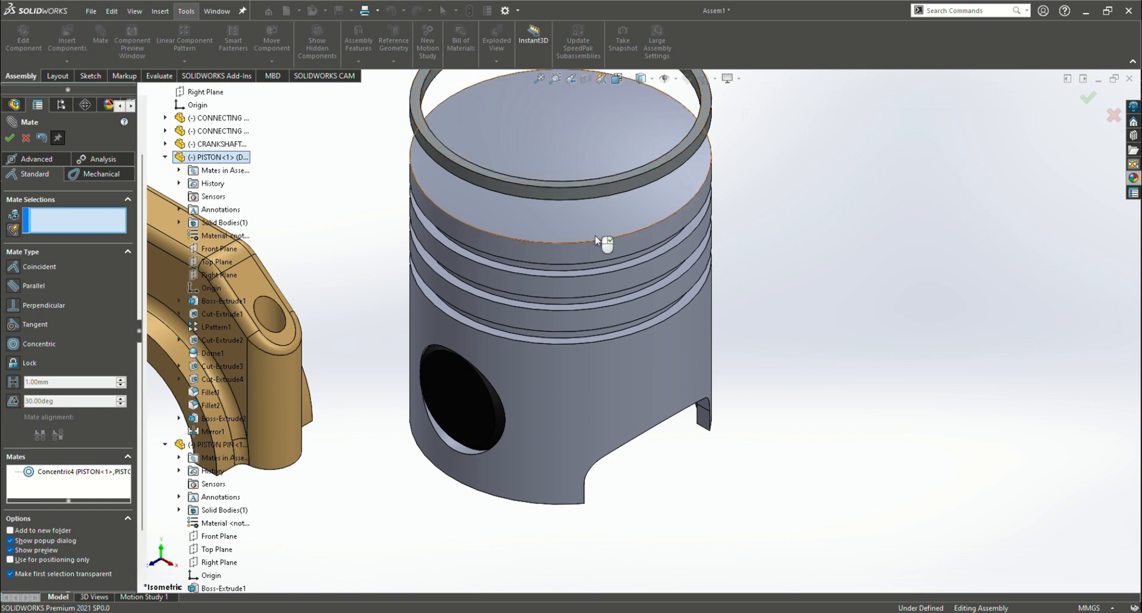
Add a coincident mate between the piston ring's lower face and the lower wall of the piston's uppermost groove, and finish mating
middle_click_drag(856, 466, 912, 285)
scroll(871, 398, "down", 3)
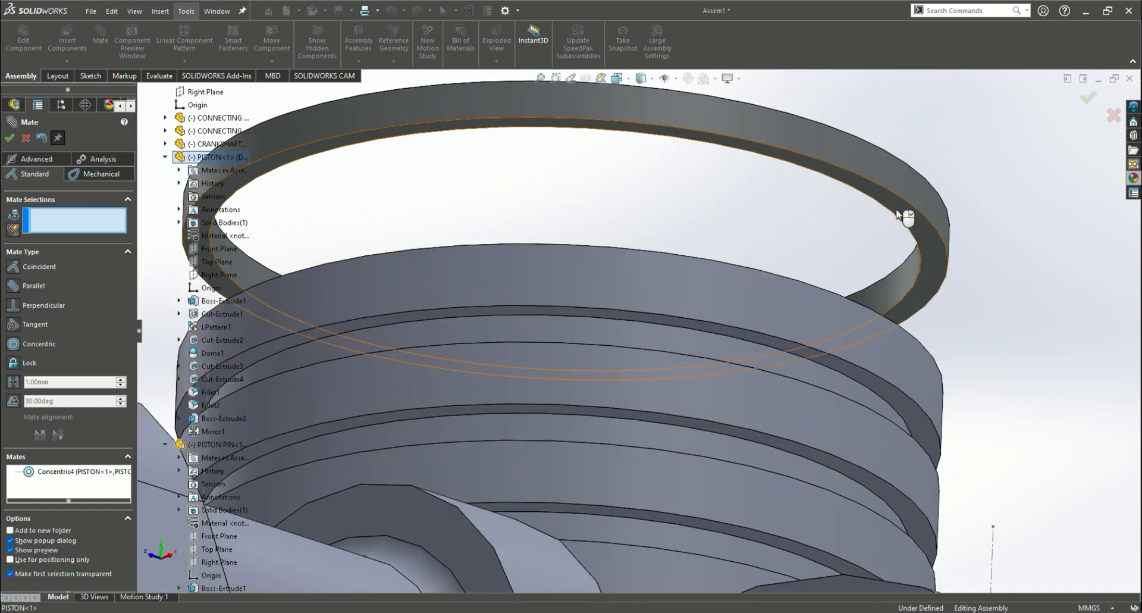
left_click(913, 281)
middle_click_drag(1004, 239, 996, 352)
scroll(945, 460, "up", 2)
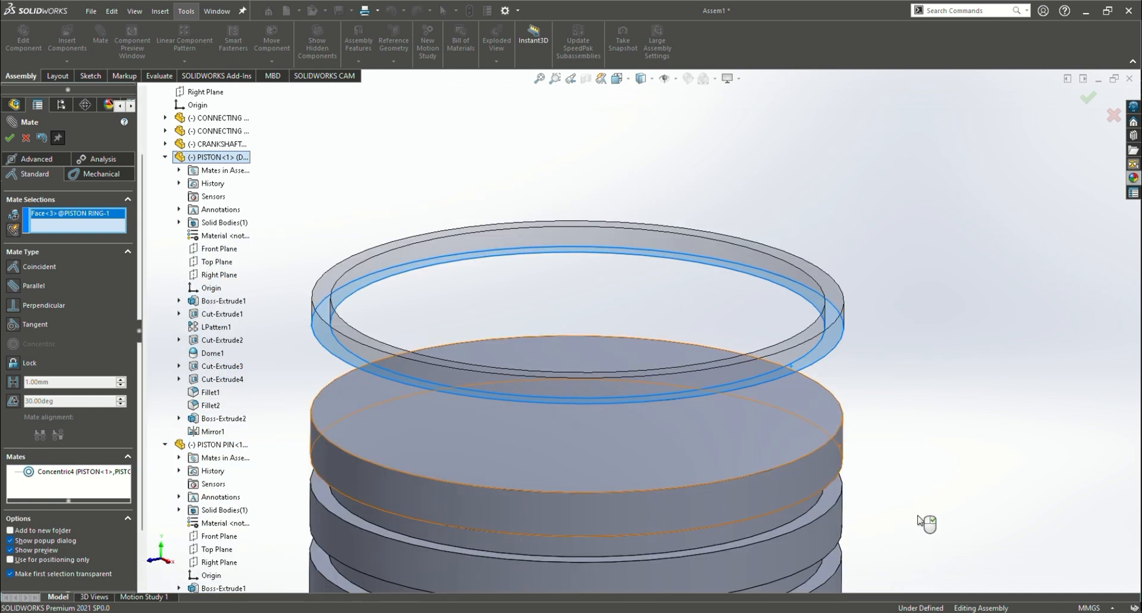
left_click(801, 531)
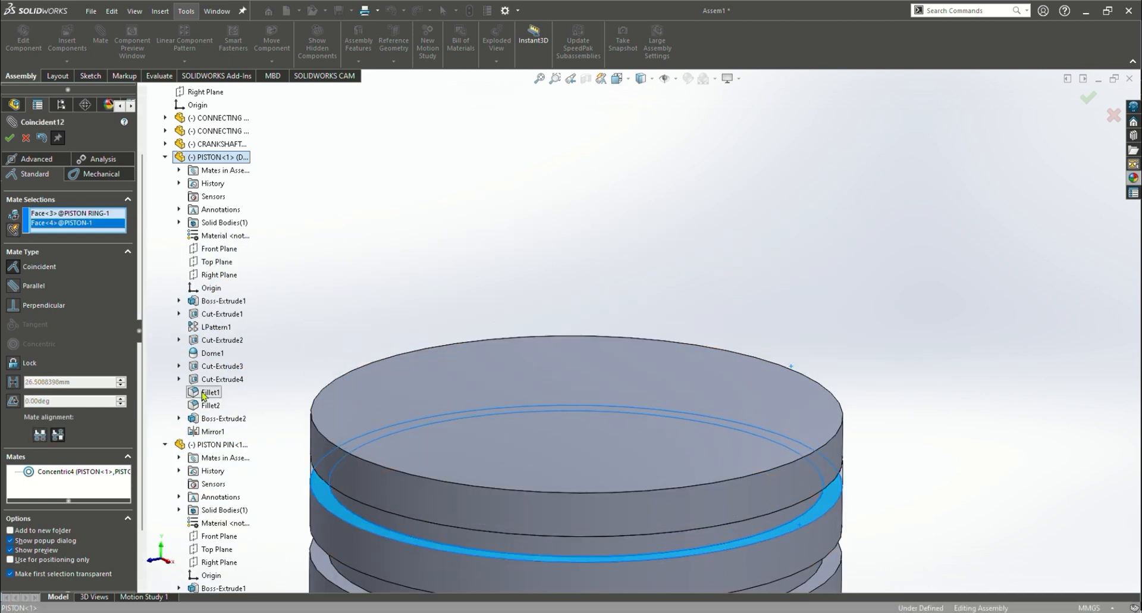
right_click(886, 574)
middle_click_drag(897, 559, 967, 529)
scroll(966, 530, "down", 2)
scroll(840, 570, "up", 5)
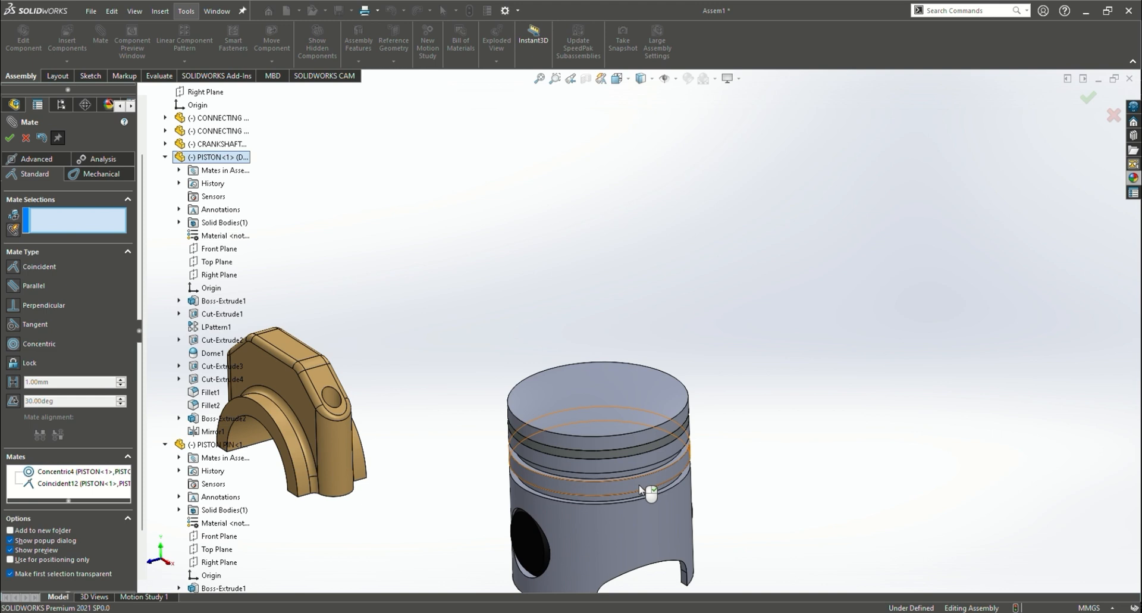
left_click(9, 137)
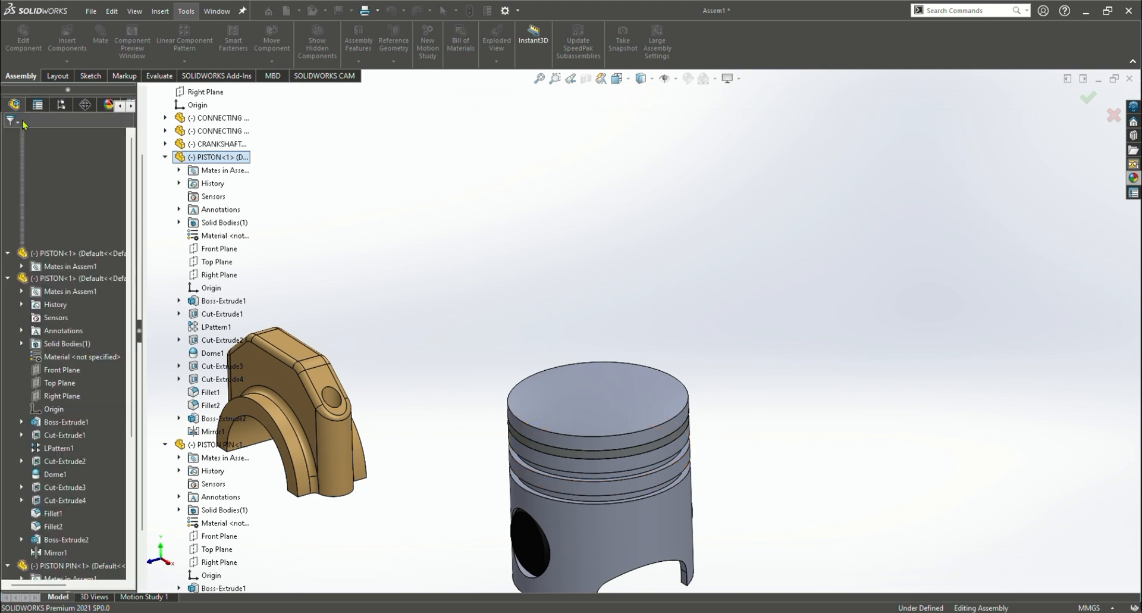
Copy the piston ring with its mates, using only the concentric mate on the piston's groove face and leaving the coincident mate off
left_click(67, 62)
left_click(79, 116)
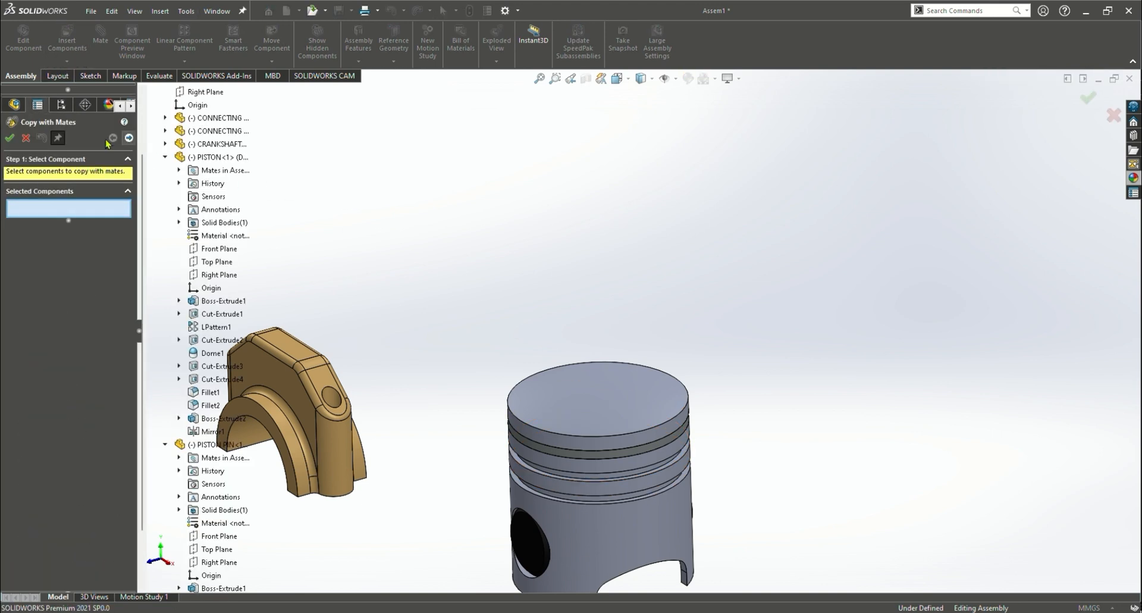
left_click(591, 457)
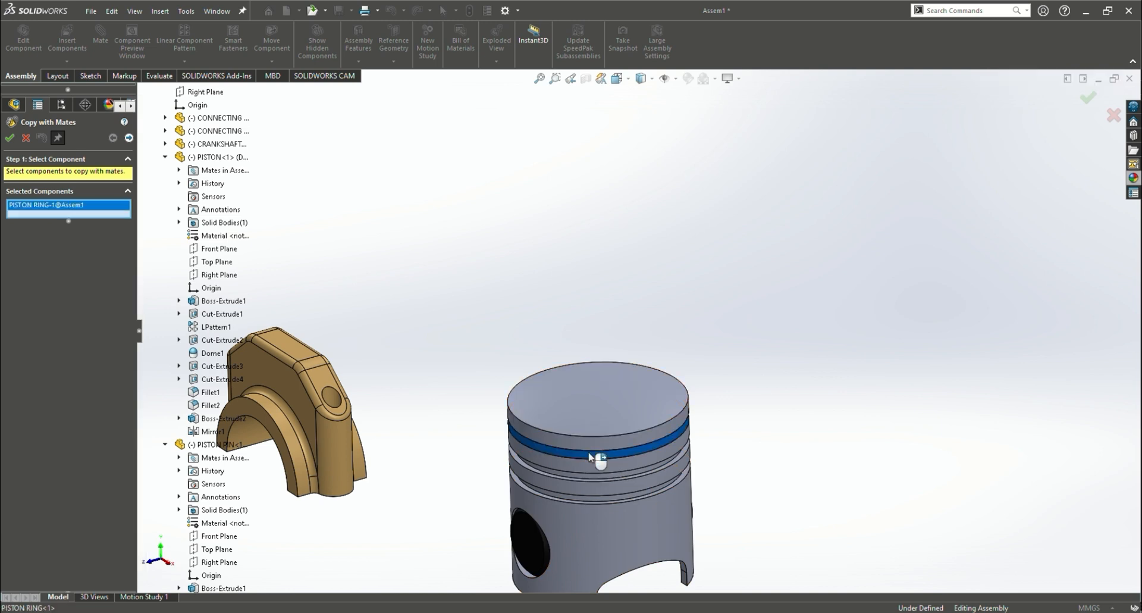
scroll(659, 460, "up", 4)
scroll(659, 476, "down", 5)
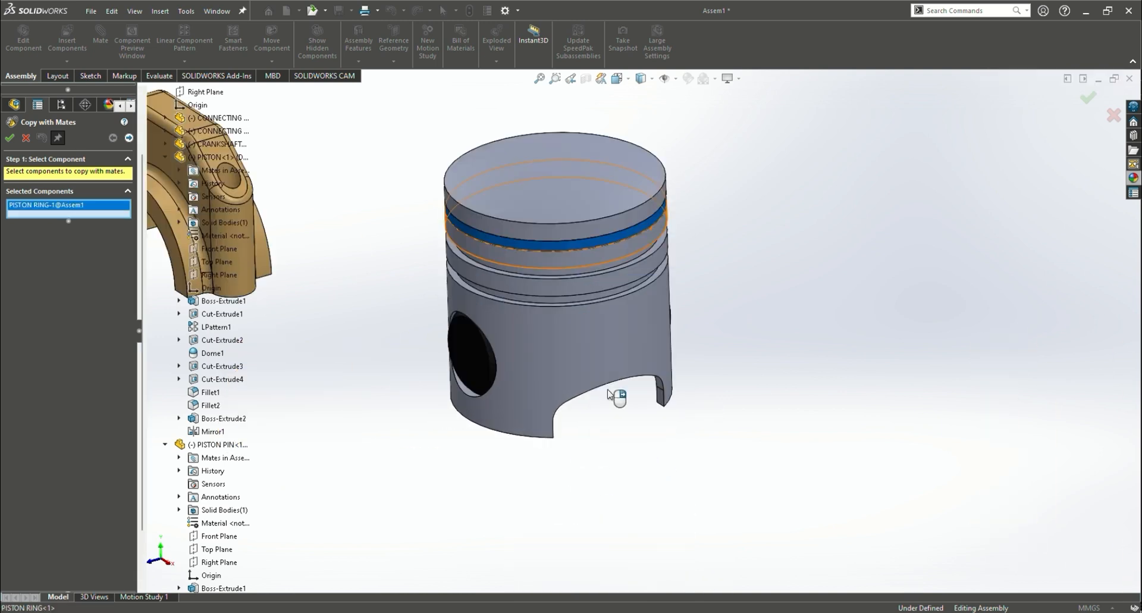
scroll(583, 237, "down", 4)
scroll(576, 205, "up", 2)
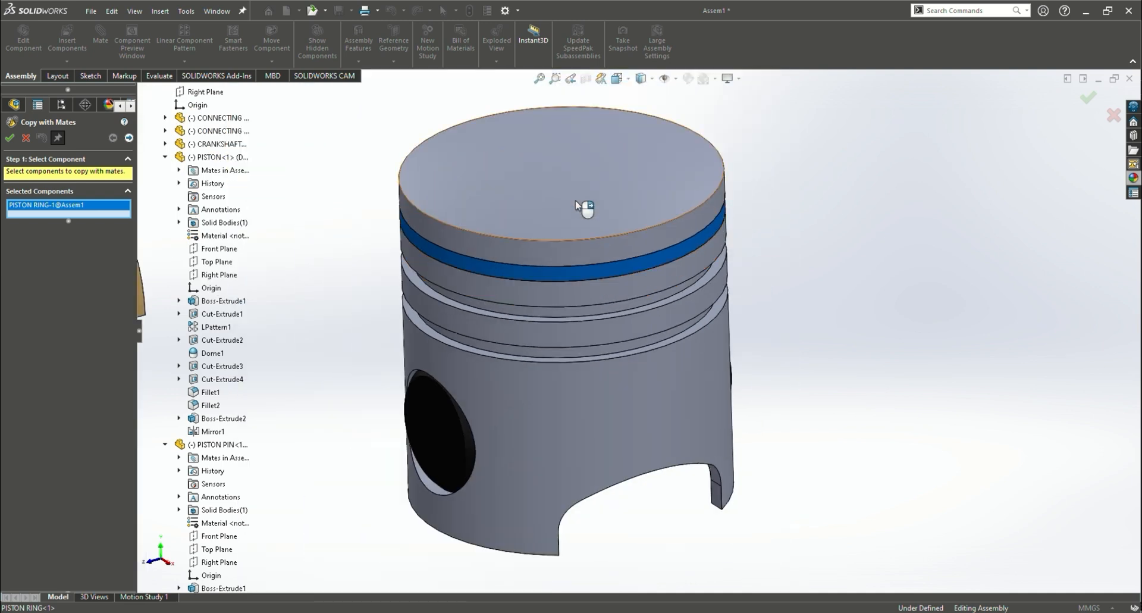
left_click(128, 138)
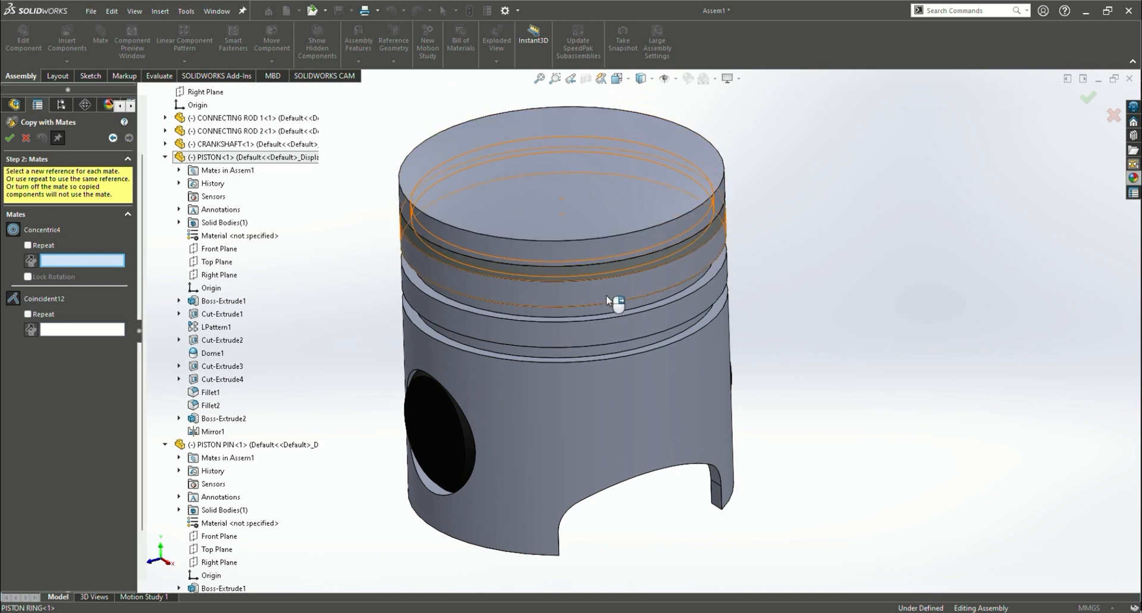
left_click(616, 311)
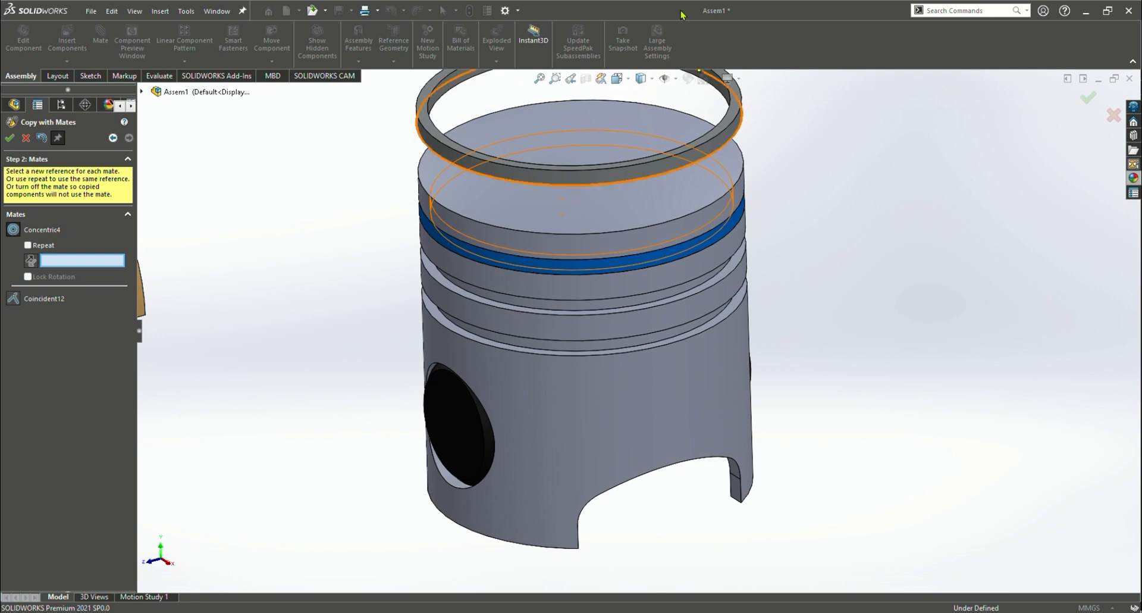
Place further piston ring copies by repeating the same concentric reference, and end the copying
left_click(28, 246)
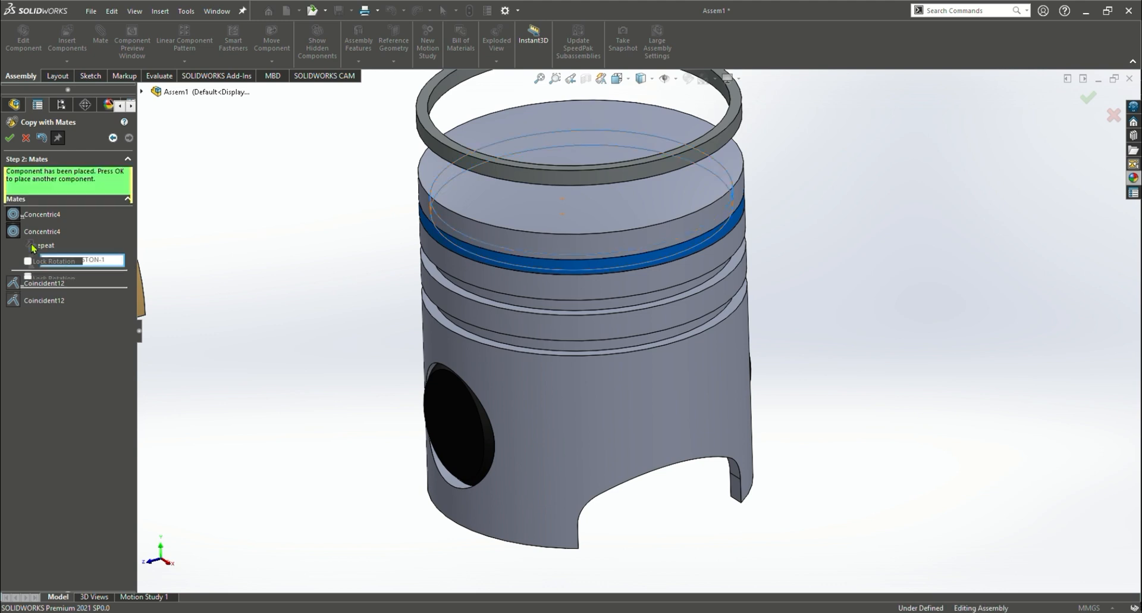
left_click(28, 232)
left_click(28, 231)
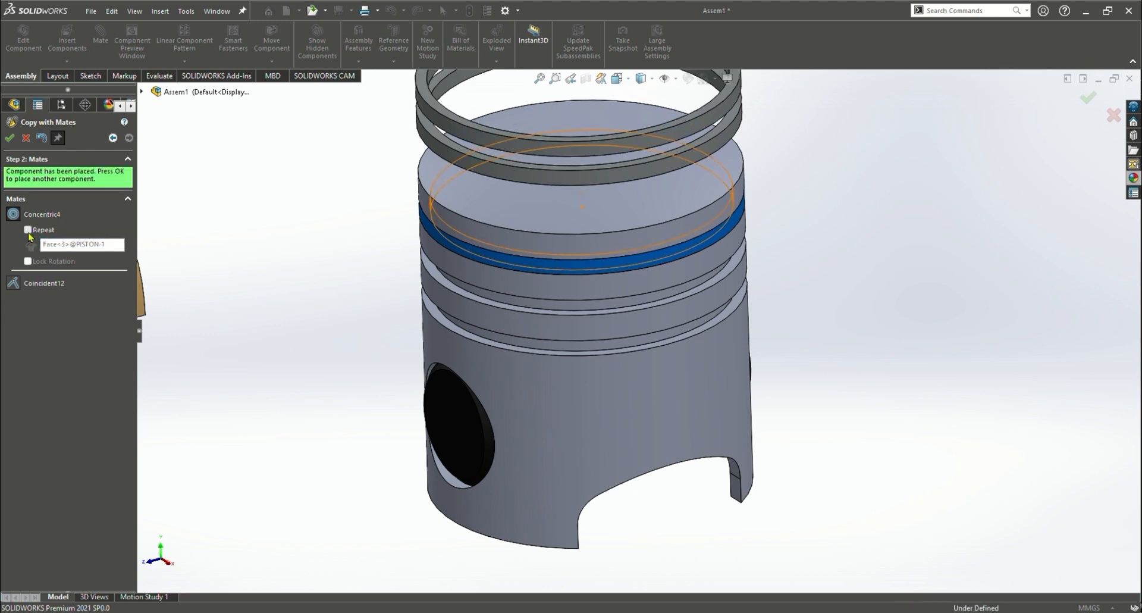
left_click_drag(505, 166, 512, 326)
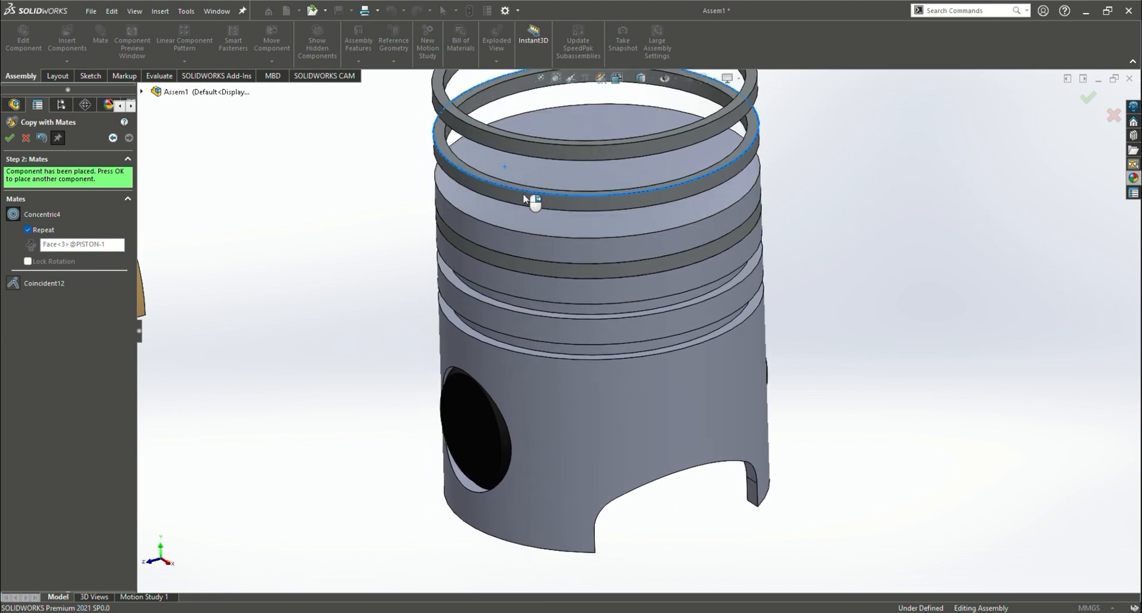
left_click(113, 138)
left_click(130, 139)
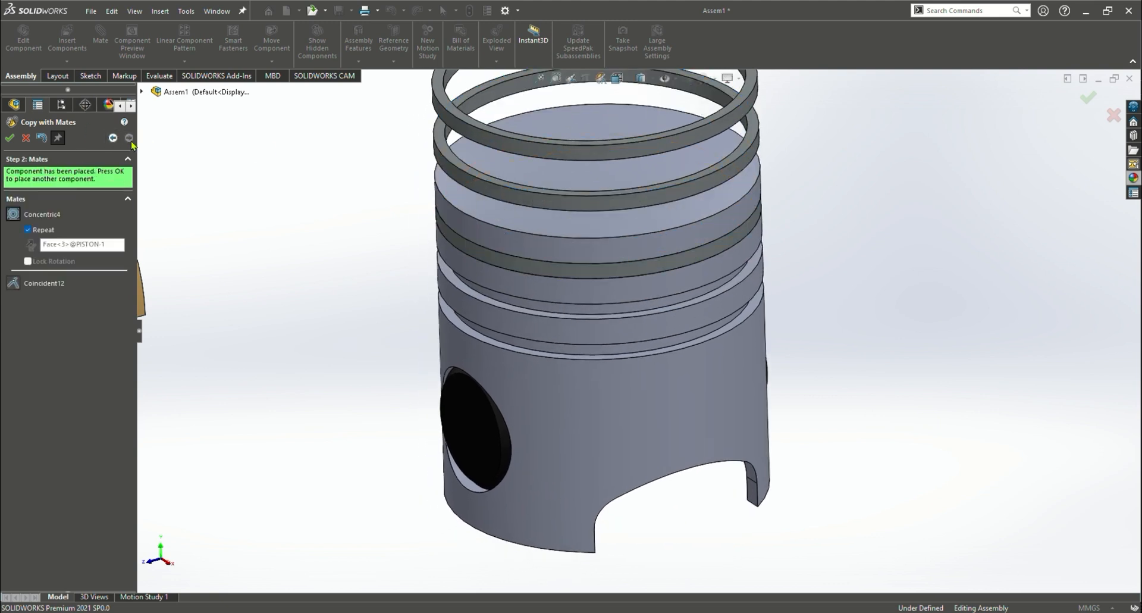
left_click(9, 139)
scroll(678, 306, "up", 3)
scroll(840, 346, "down", 2)
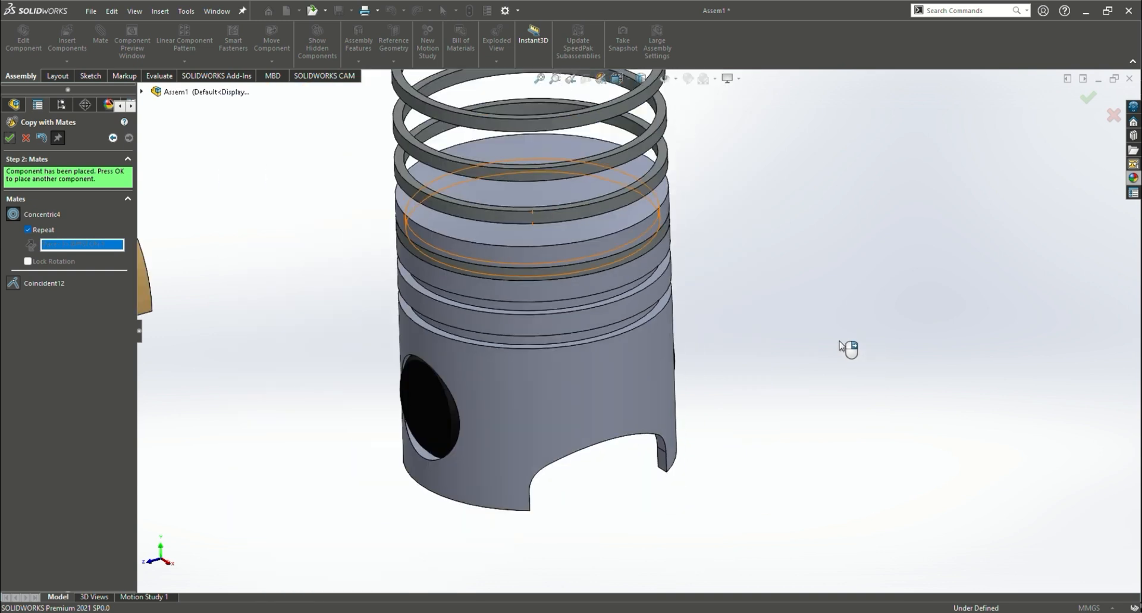
left_click(26, 138)
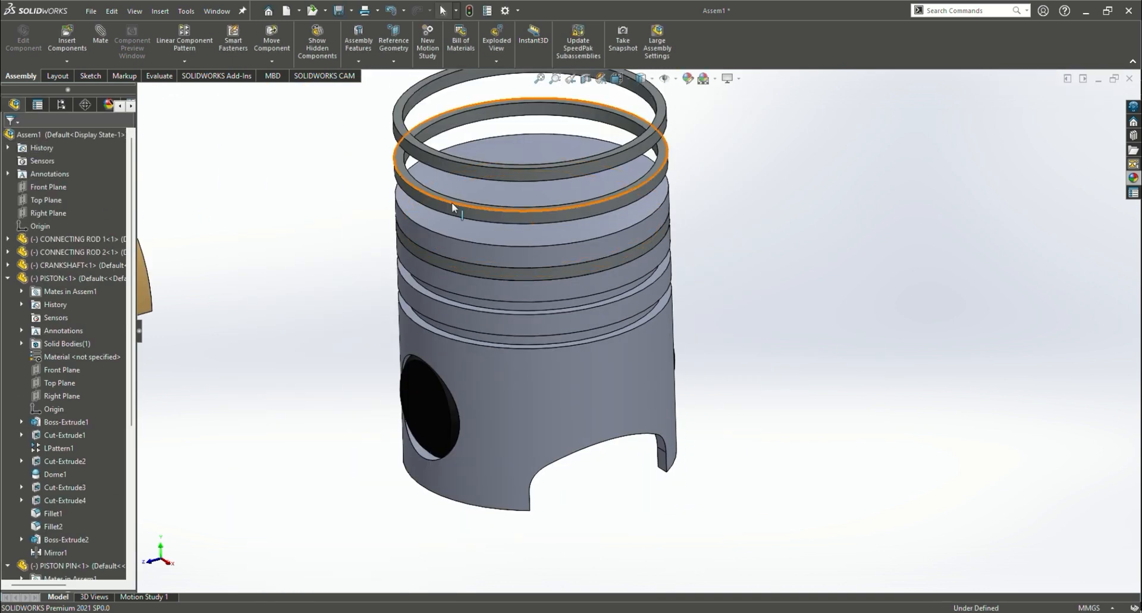
Add a coincident mate between the flat face of the lower loose ring and the side wall of the piston's middle groove
left_click(511, 208)
left_click(106, 45)
middle_click_drag(794, 372, 738, 267)
left_click(504, 209)
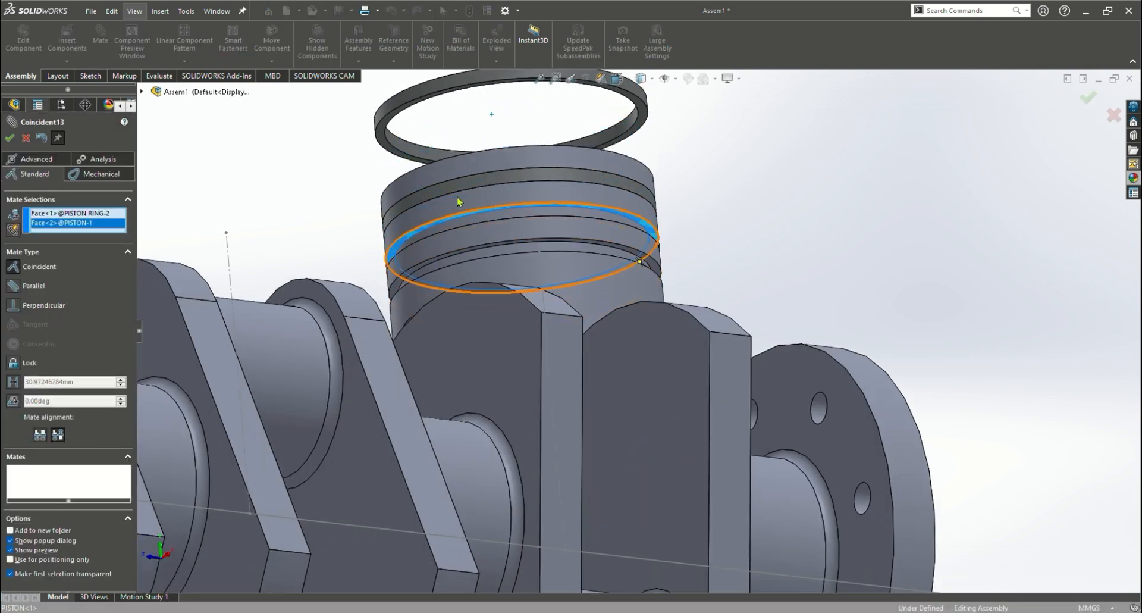
left_click(491, 196)
Add a coincident mate between the remaining ring's lower face and the lower wall of the piston's lowest ring groove, and finish mating
left_click(492, 92)
middle_click_drag(491, 92, 619, 152)
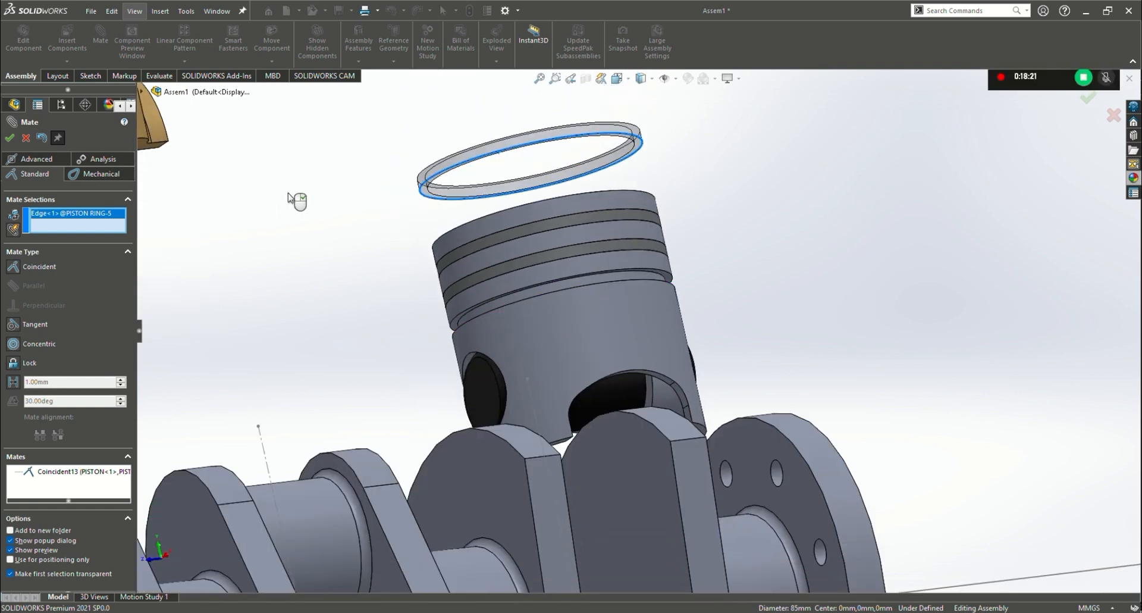
right_click(107, 222)
left_click(128, 230)
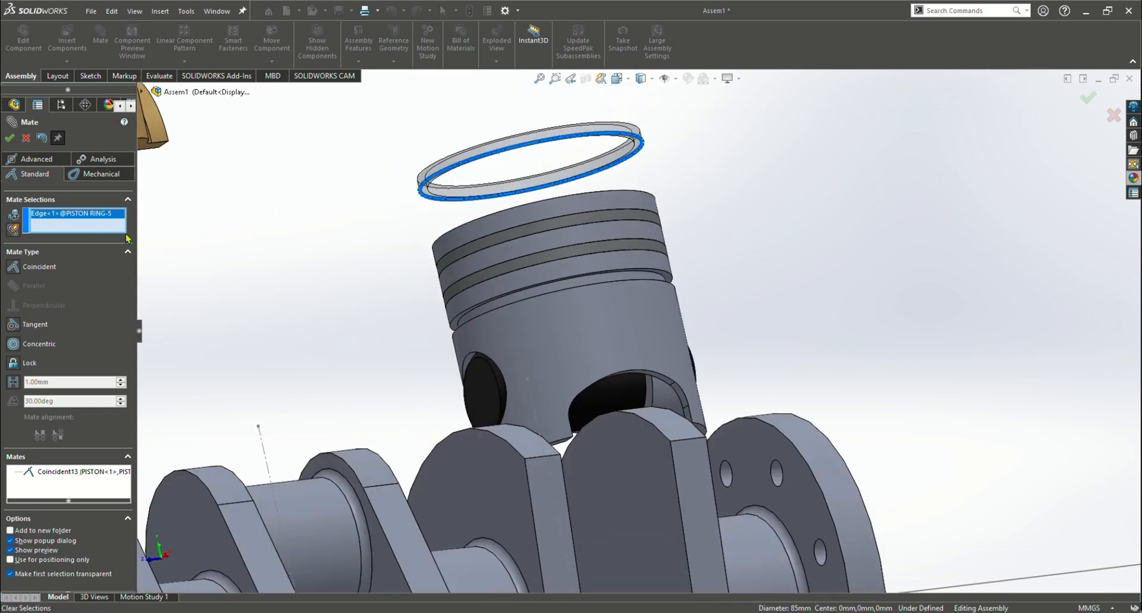
left_click(437, 199)
mouse_move(683, 286)
middle_mouse_down()
mouse_move(795, 413)
mouse_move(672, 298)
middle_mouse_up()
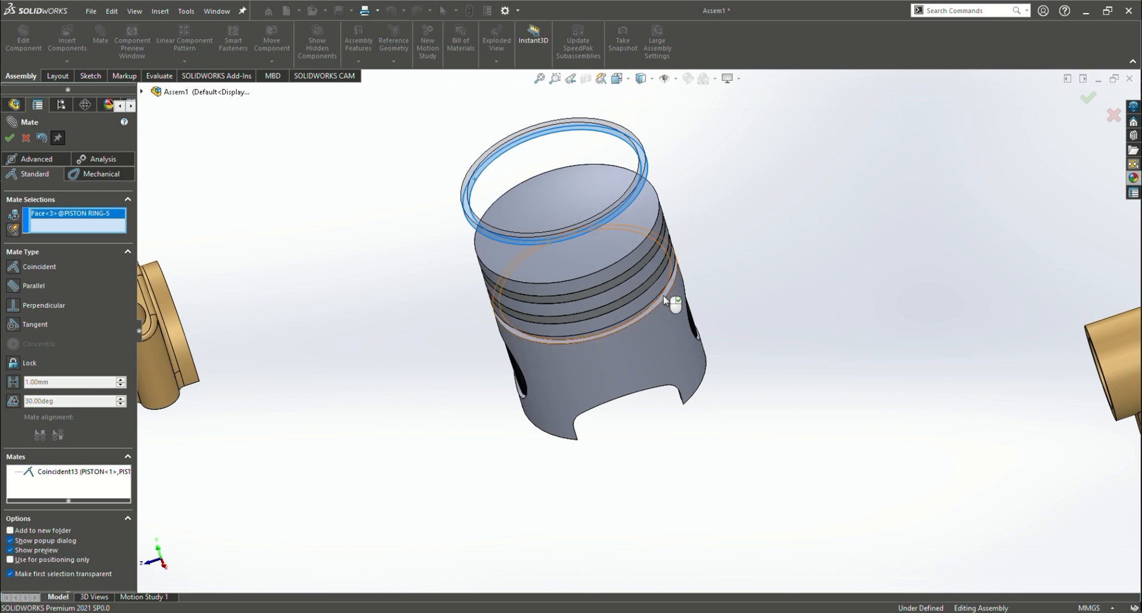
left_click(663, 297)
right_click(791, 302)
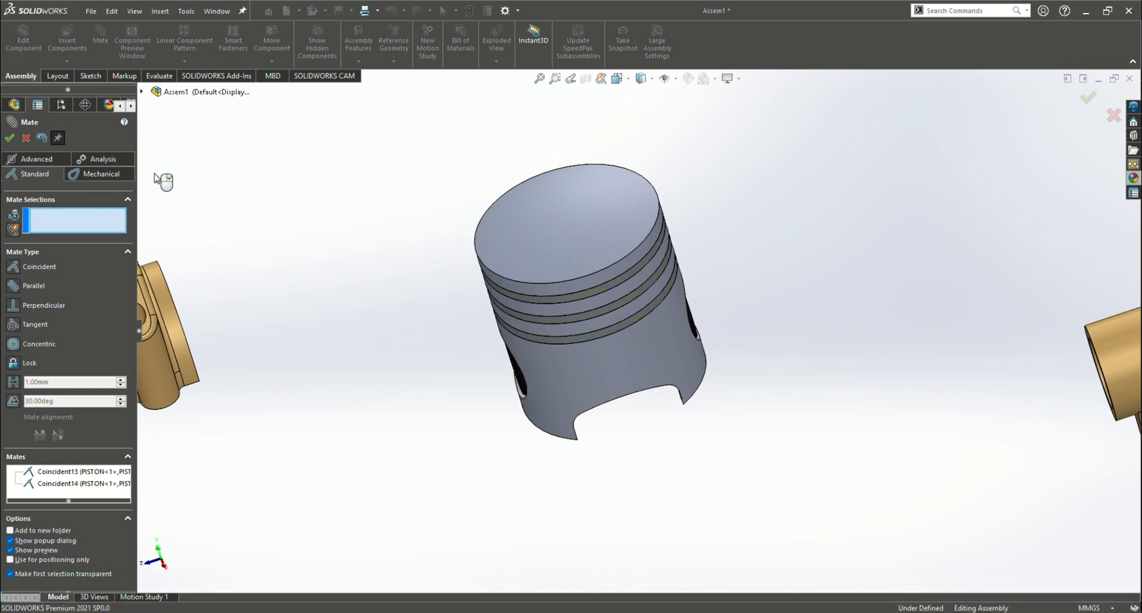
left_click(25, 138)
Shift the piston with its rings slightly, and move the connecting rod next to the piston in an isometric view
left_click_drag(668, 377, 786, 444)
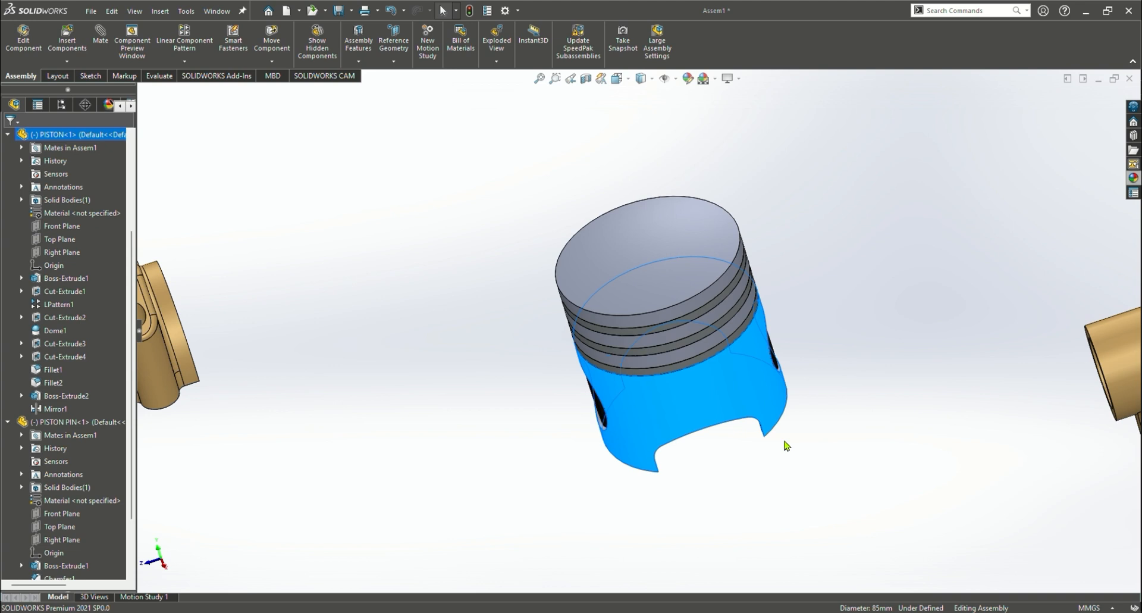
key("ctrl+7")
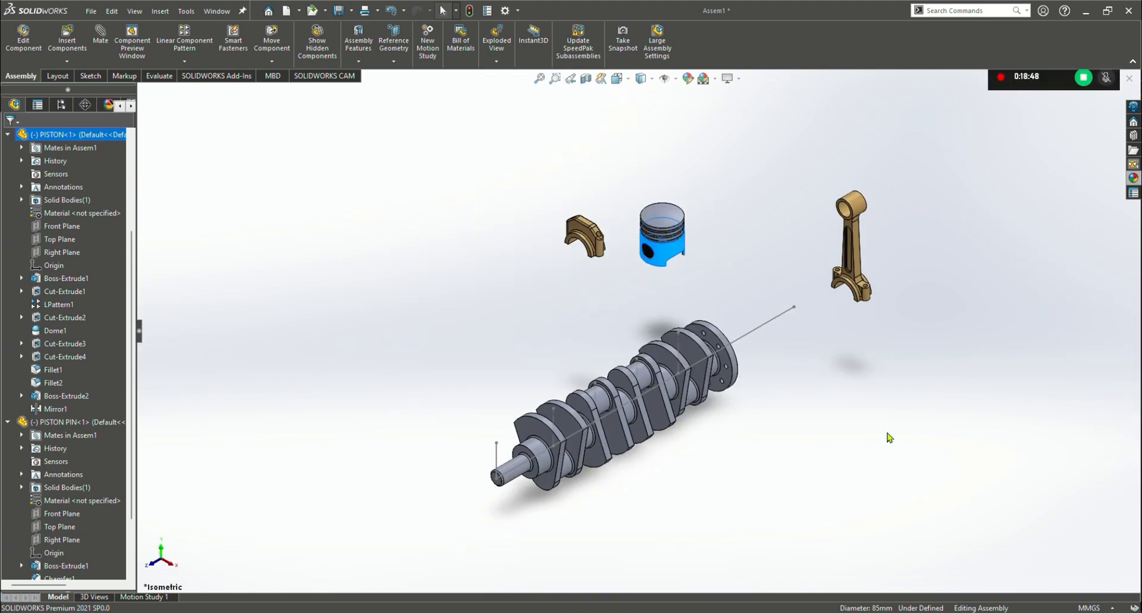
left_click_drag(851, 249, 692, 217)
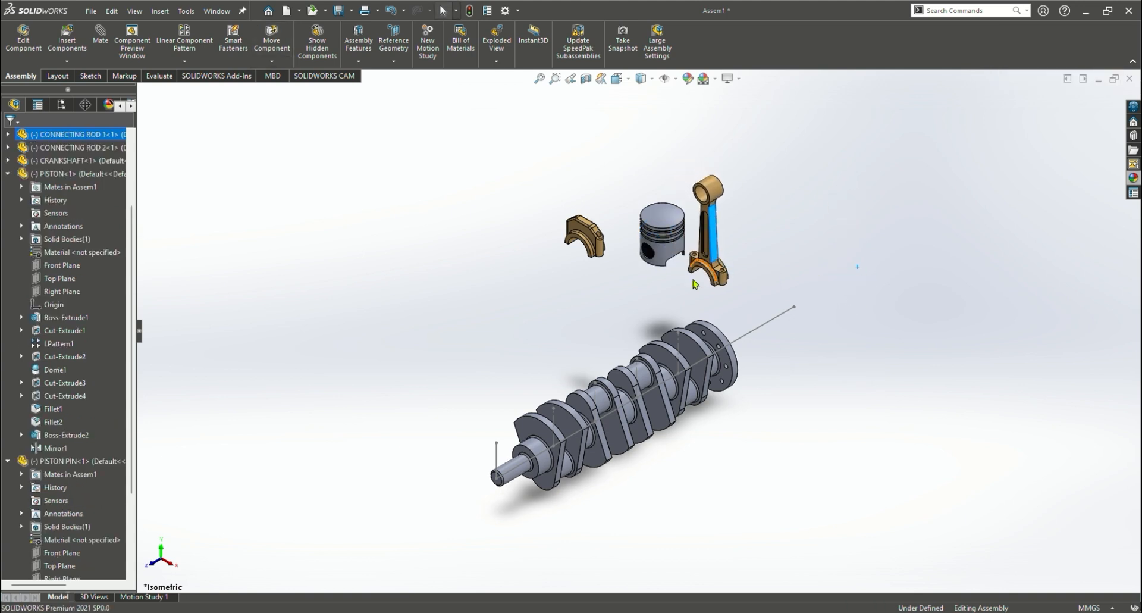
scroll(692, 217, "down", 7)
scroll(700, 152, "up", 2)
scroll(701, 156, "down", 4)
scroll(684, 190, "up", 2)
scroll(553, 381, "down", 2)
scroll(536, 443, "up", 2)
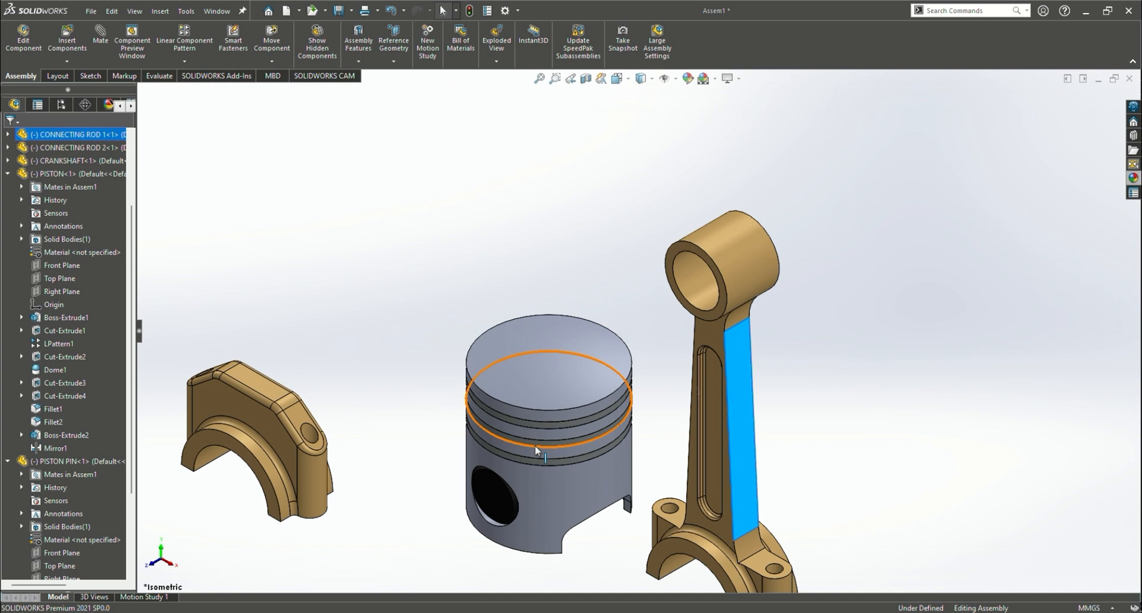
Add a coincident mate between the Front Plane of CONNECTING ROD 1 and the Front Plane of the piston
left_click(7, 173)
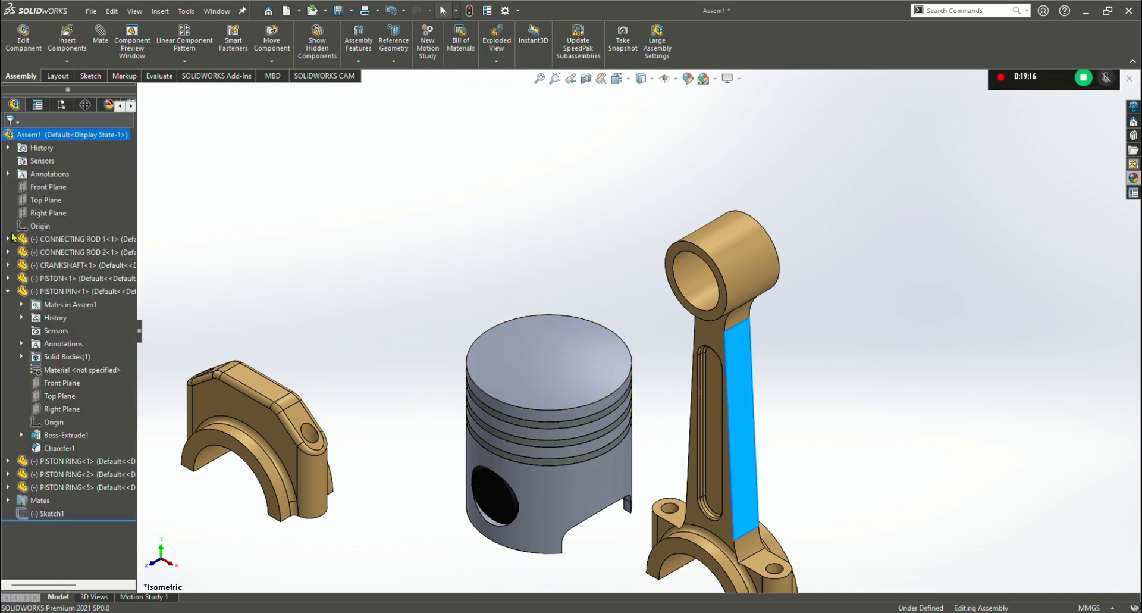
left_click(7, 291)
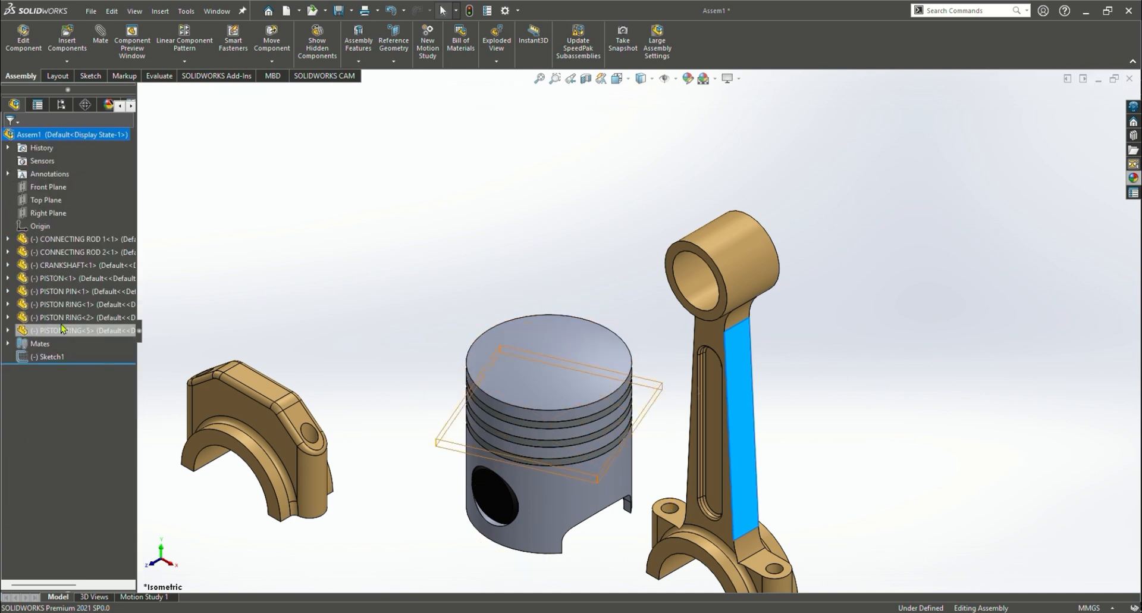
left_click(72, 238)
left_click(7, 239)
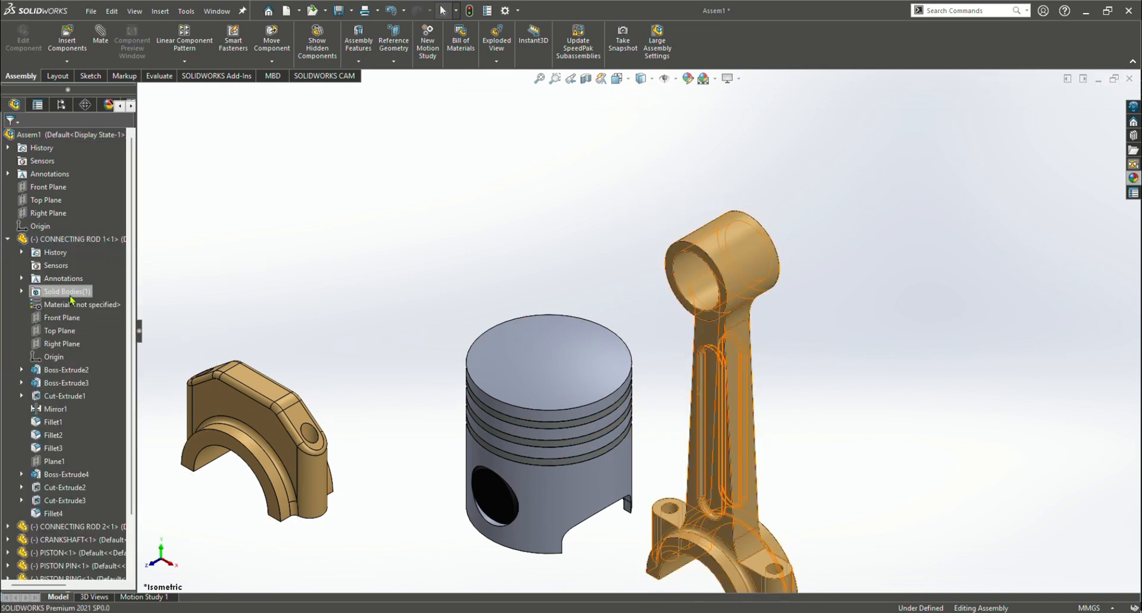
left_click(63, 317)
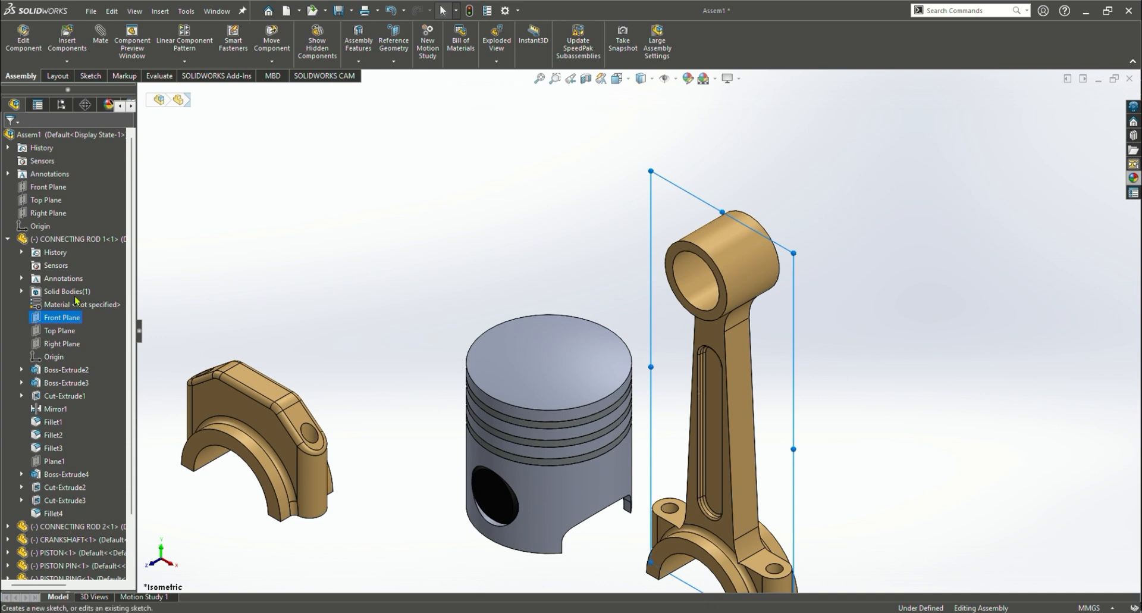
key("m")
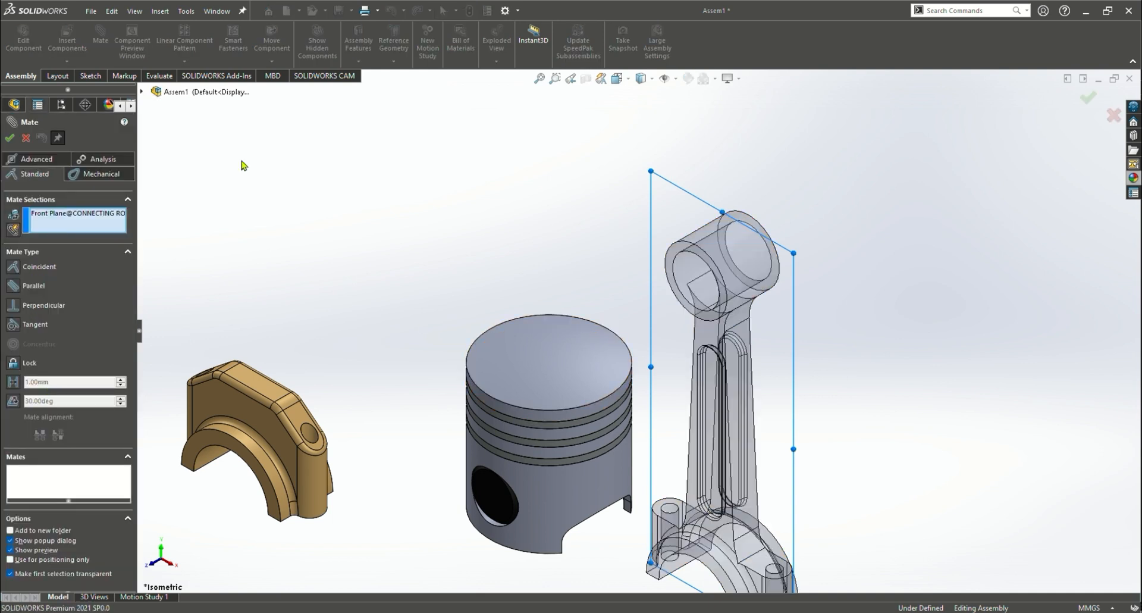
left_click(143, 92)
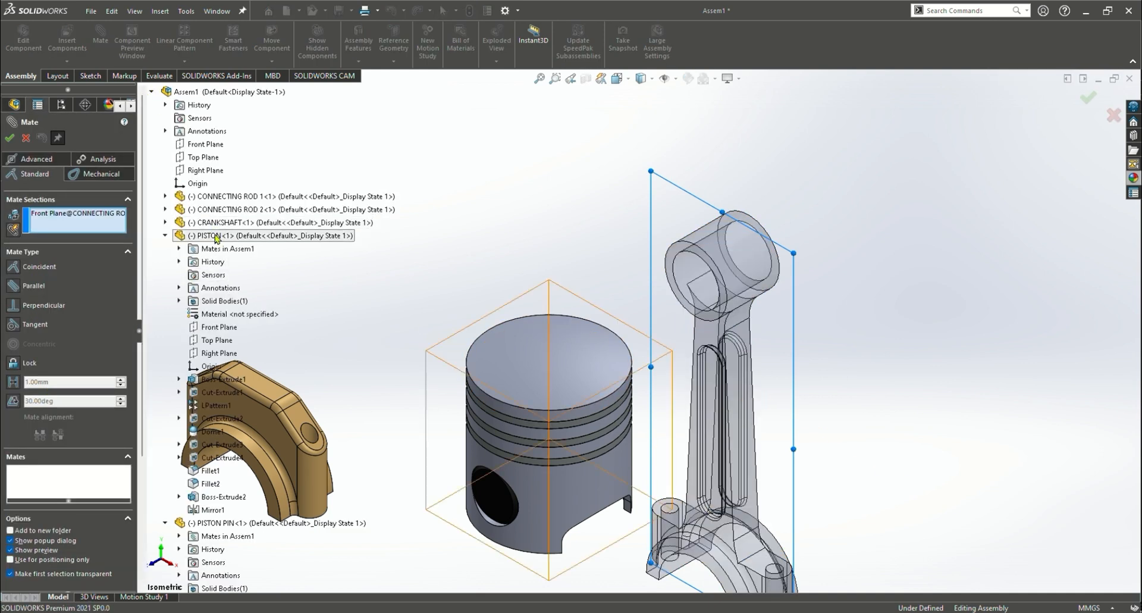
left_click(209, 329)
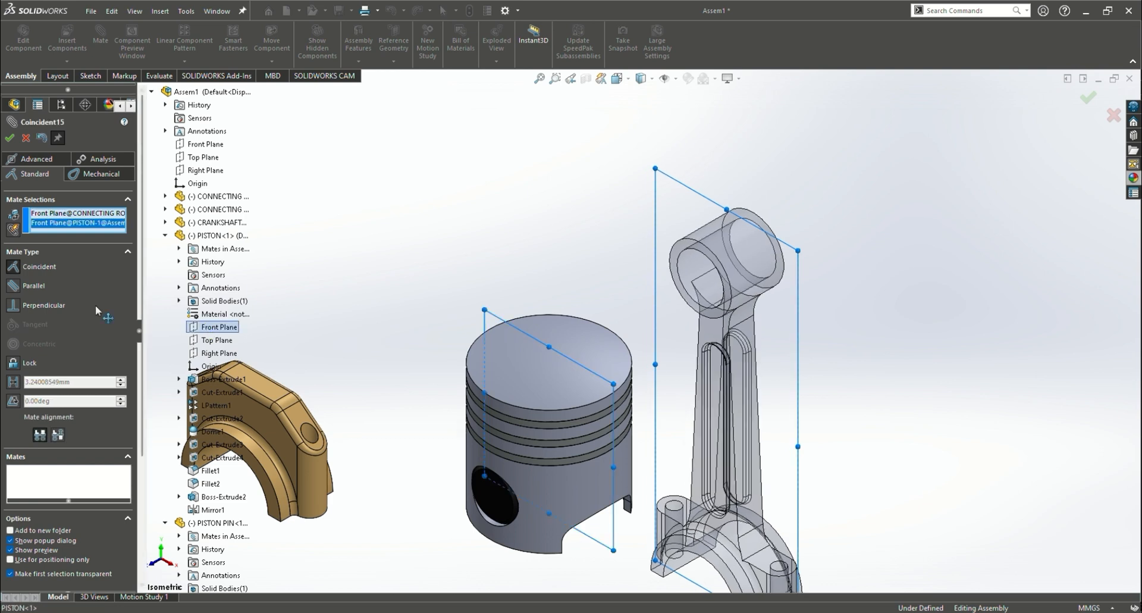
right_click(195, 317)
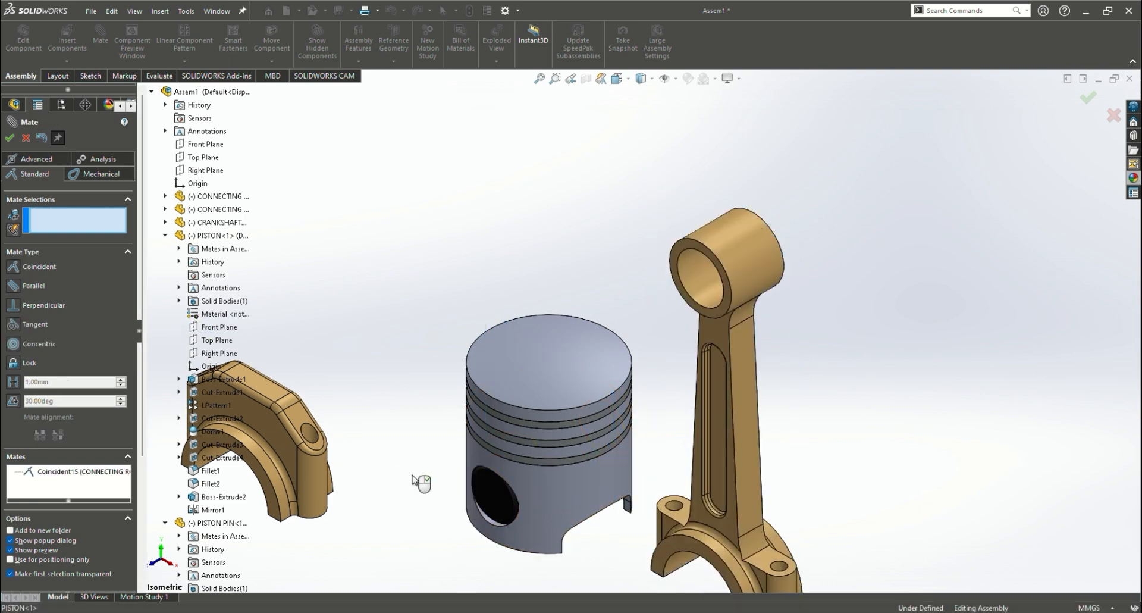
Add a concentric mate between the connecting rod's small-end bore and the piston pin inside the piston, and finish mating
left_click(693, 265)
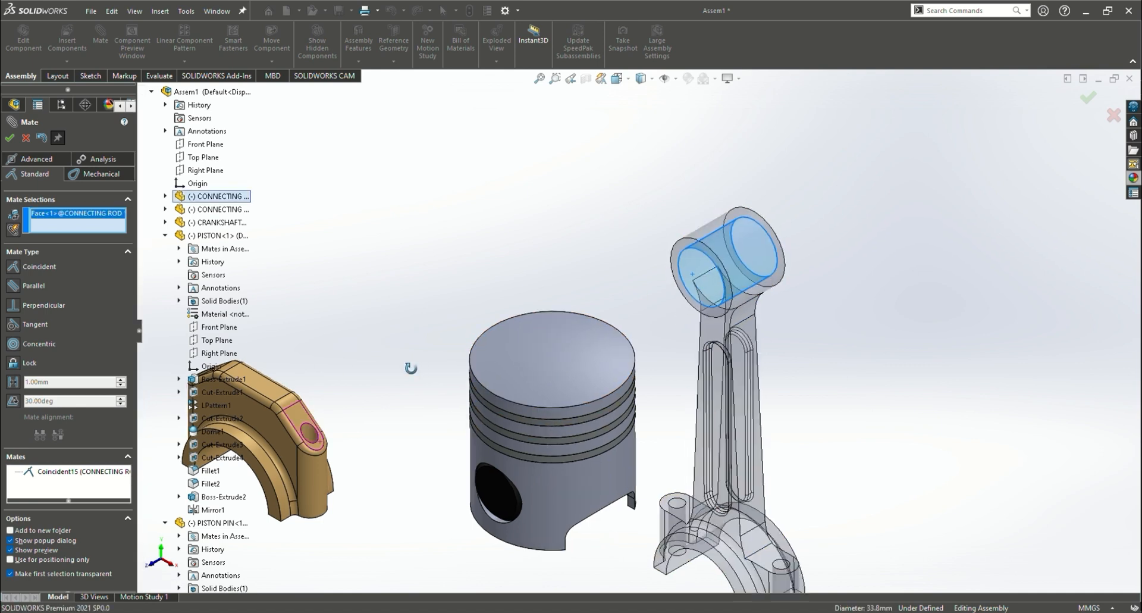
middle_click_drag(408, 364, 468, 462)
scroll(466, 470, "up", 2)
scroll(574, 502, "up", 4)
scroll(547, 476, "down", 2)
scroll(493, 464, "down", 6)
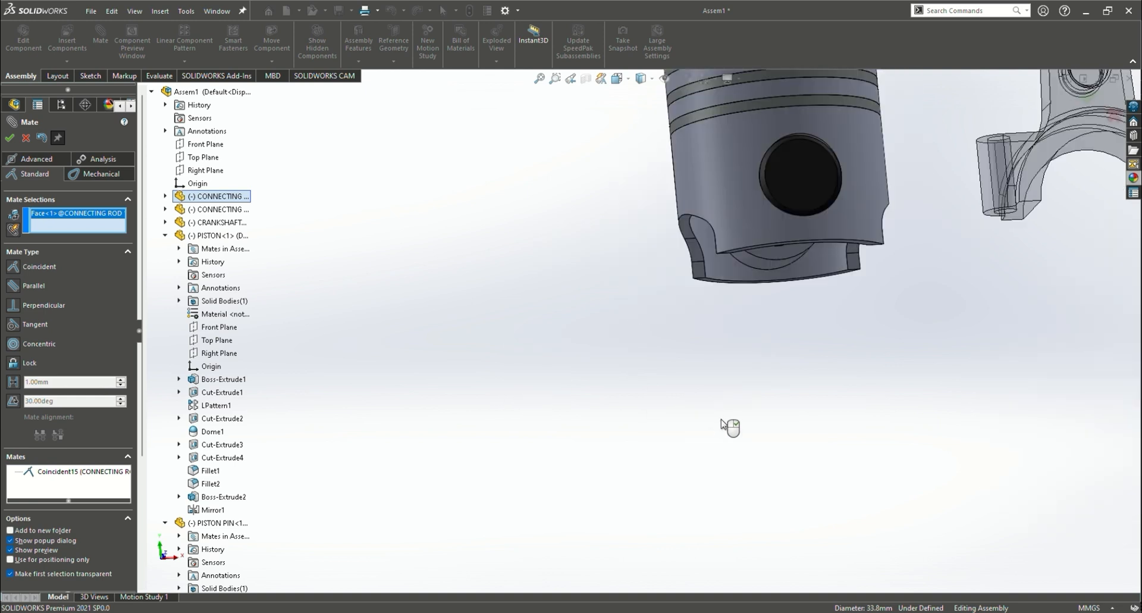
middle_click_drag(729, 428, 798, 316)
left_click(827, 178)
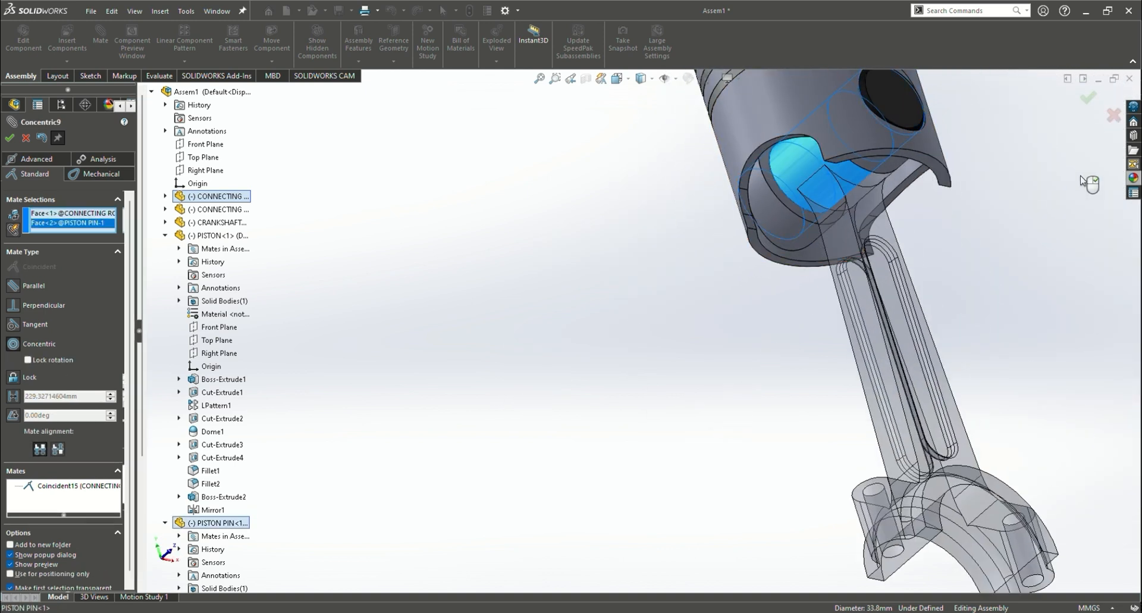
right_click(985, 207)
middle_click_drag(730, 266, 567, 353)
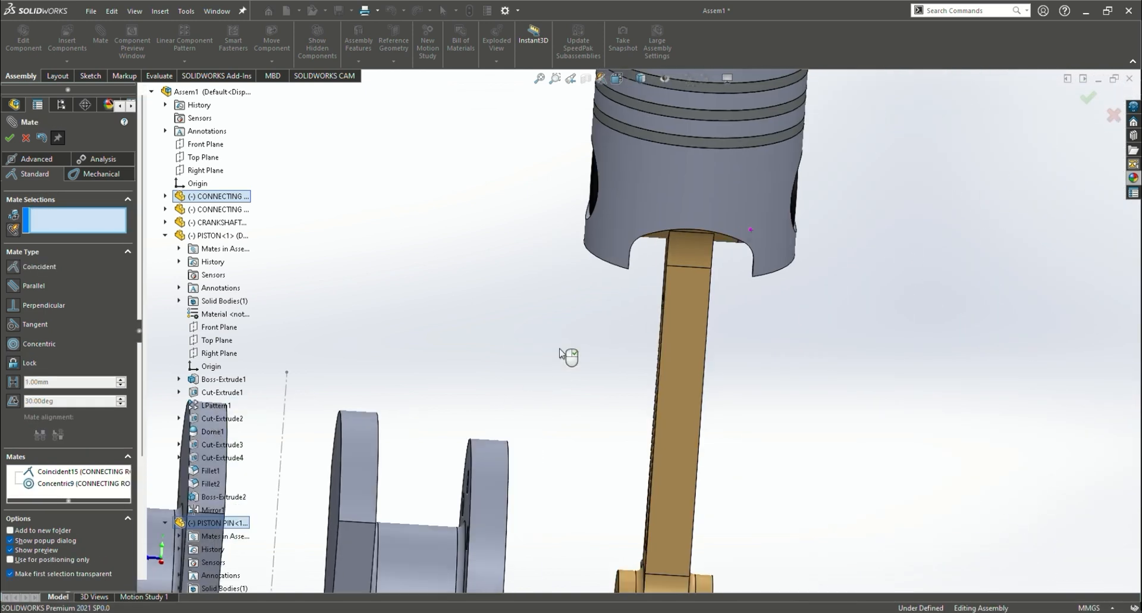
scroll(614, 313, "up", 6)
left_click(11, 141)
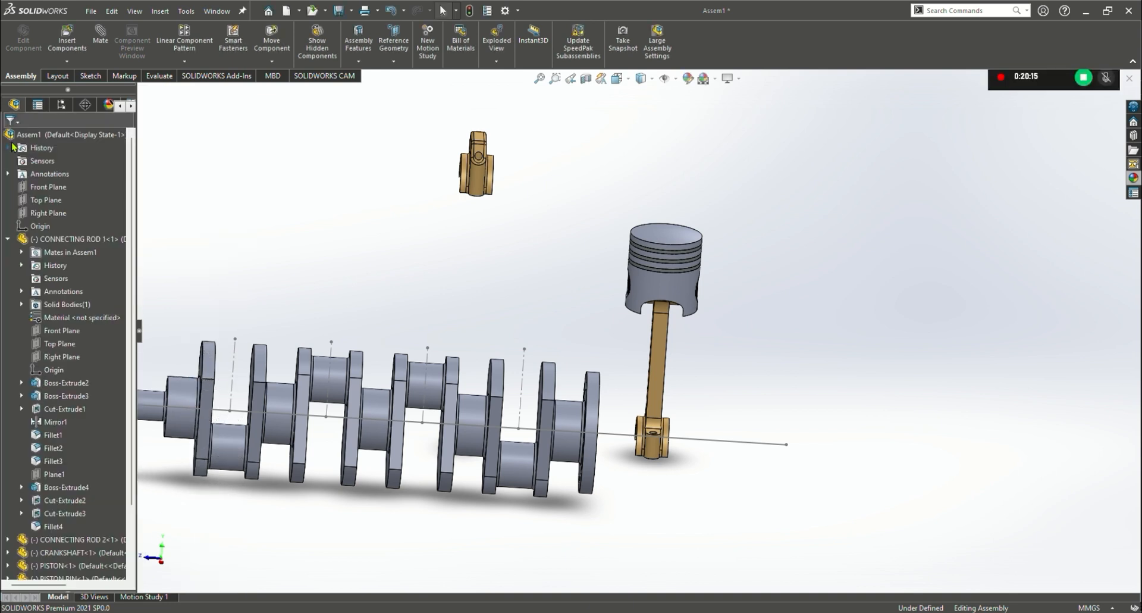
Rotate the CONNECTING ROD 2 cap freely until its half-bore opens upward, facing the big end of the connecting rod
key("ctrl+7")
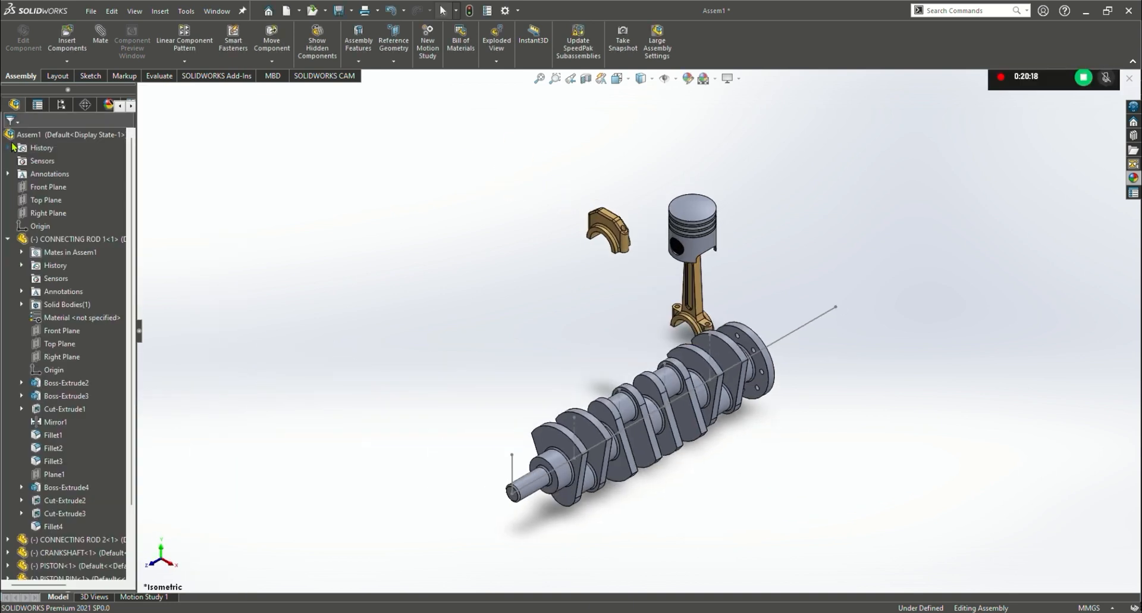
scroll(674, 280, "up", 6)
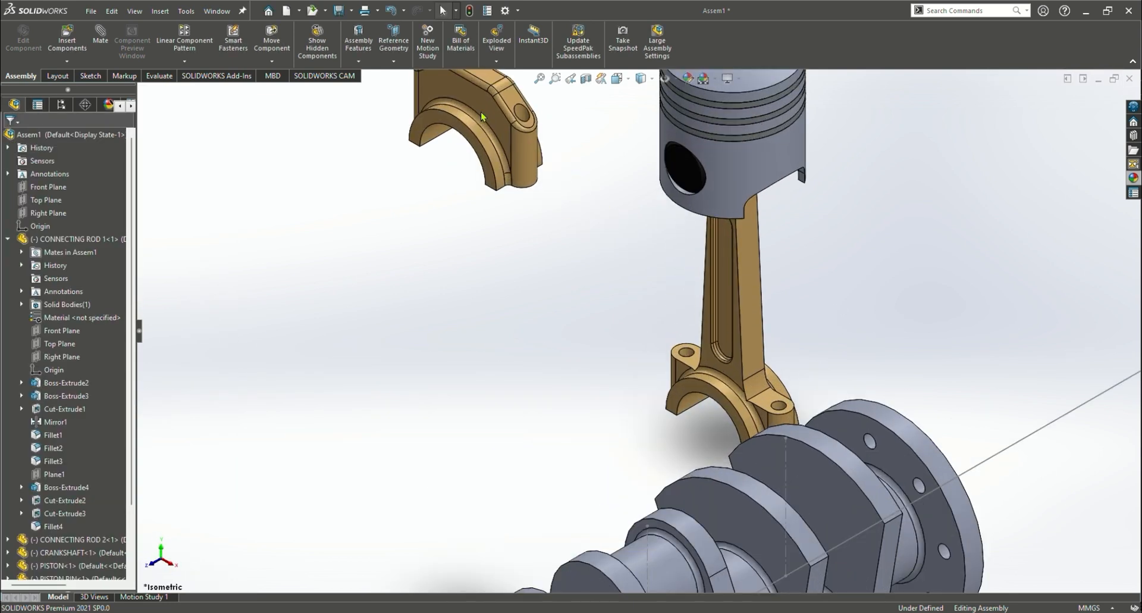
left_click(492, 111)
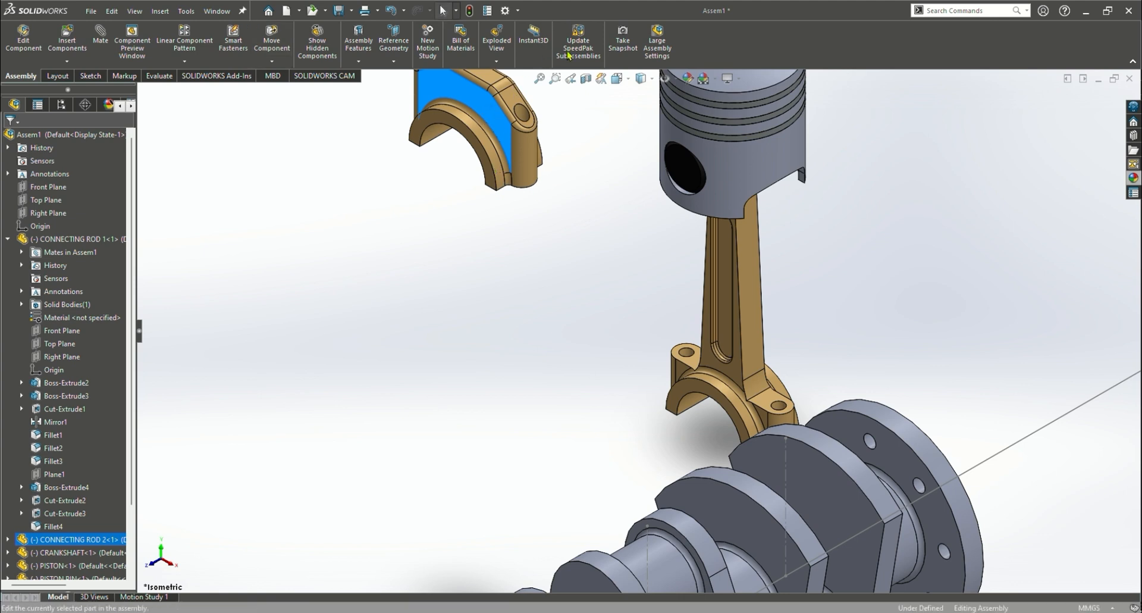
left_click(518, 199)
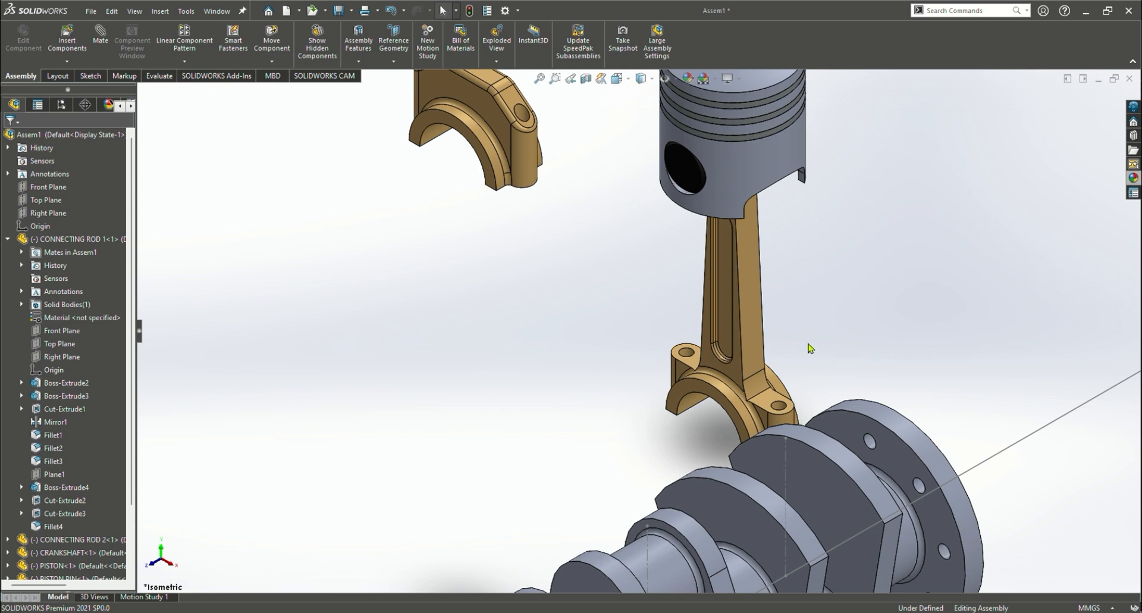
middle_click_drag(809, 348, 433, 359)
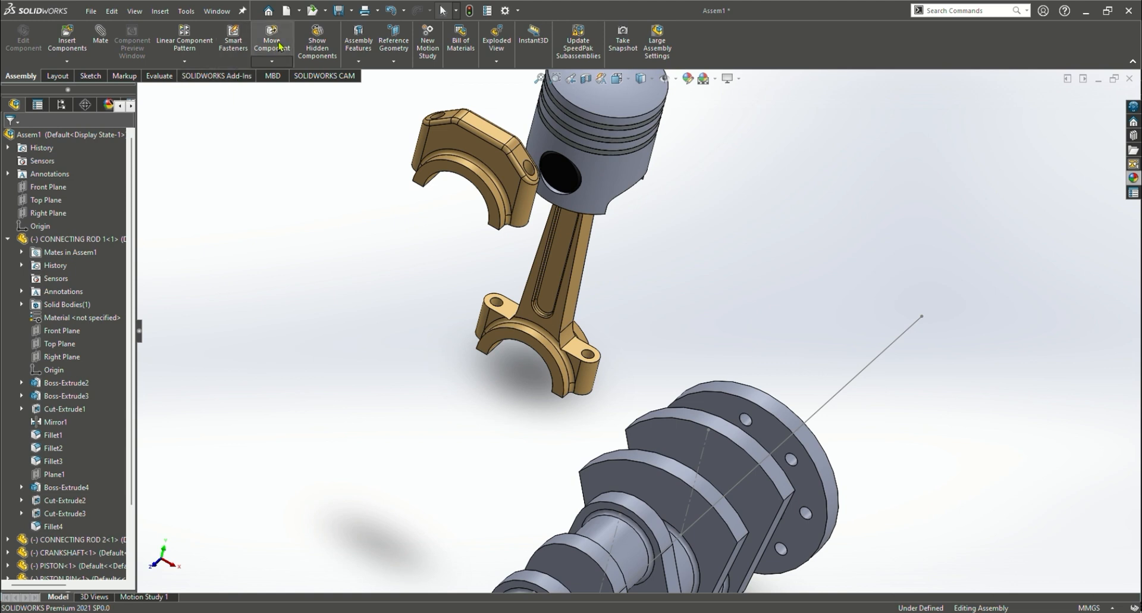
left_click(272, 61)
left_click(286, 89)
left_click_drag(419, 412, 446, 457)
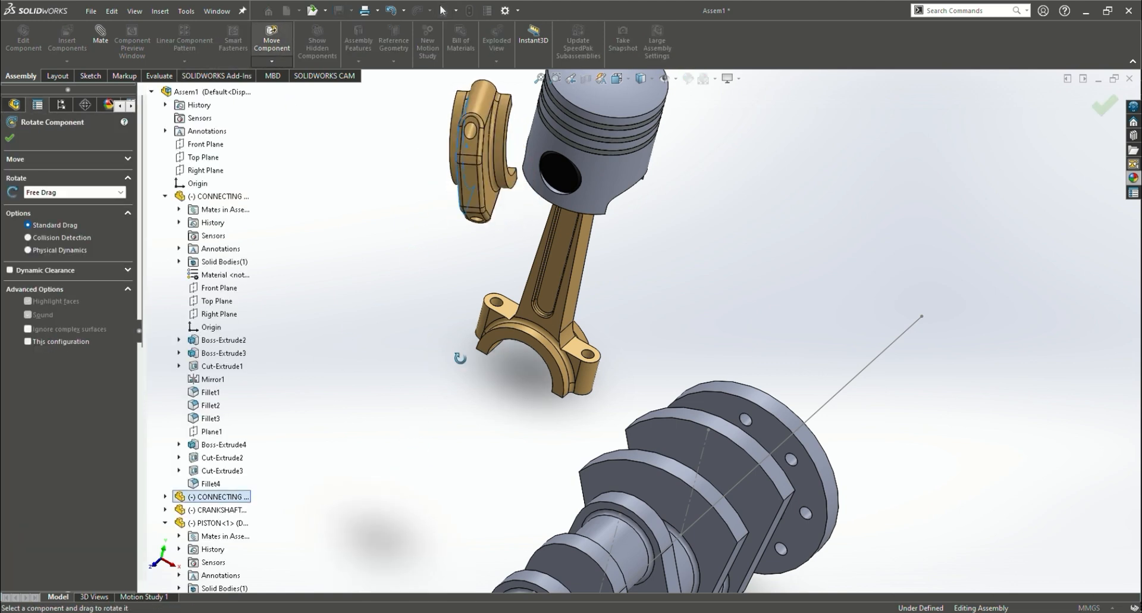
left_click_drag(496, 159, 355, 192)
left_click_drag(530, 198, 513, 172)
left_click(271, 52)
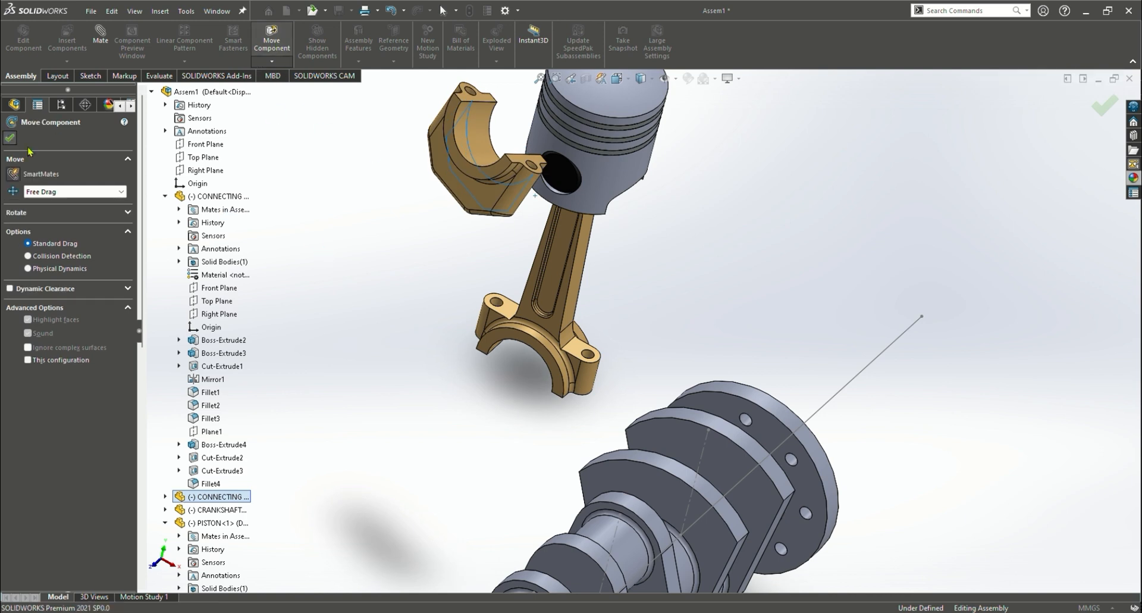
key("Escape")
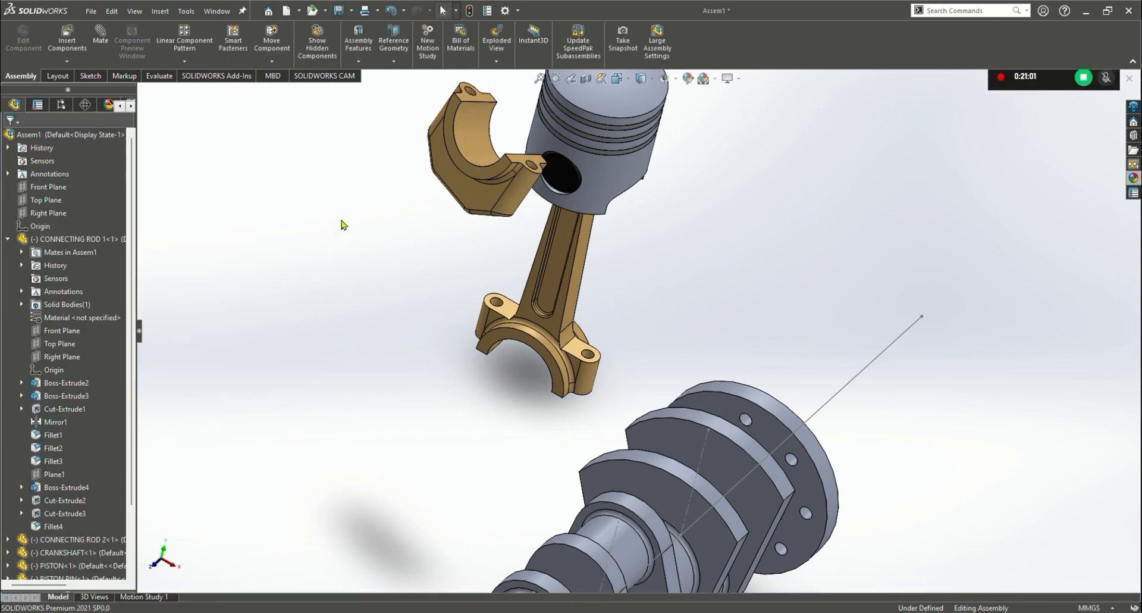
Add a coincident mate between one bolt hole's inner face on CONNECTING ROD 1 and the matching bolt hole edge on the CONNECTING ROD 2 cap
left_click(100, 40)
middle_click_drag(780, 252, 720, 233)
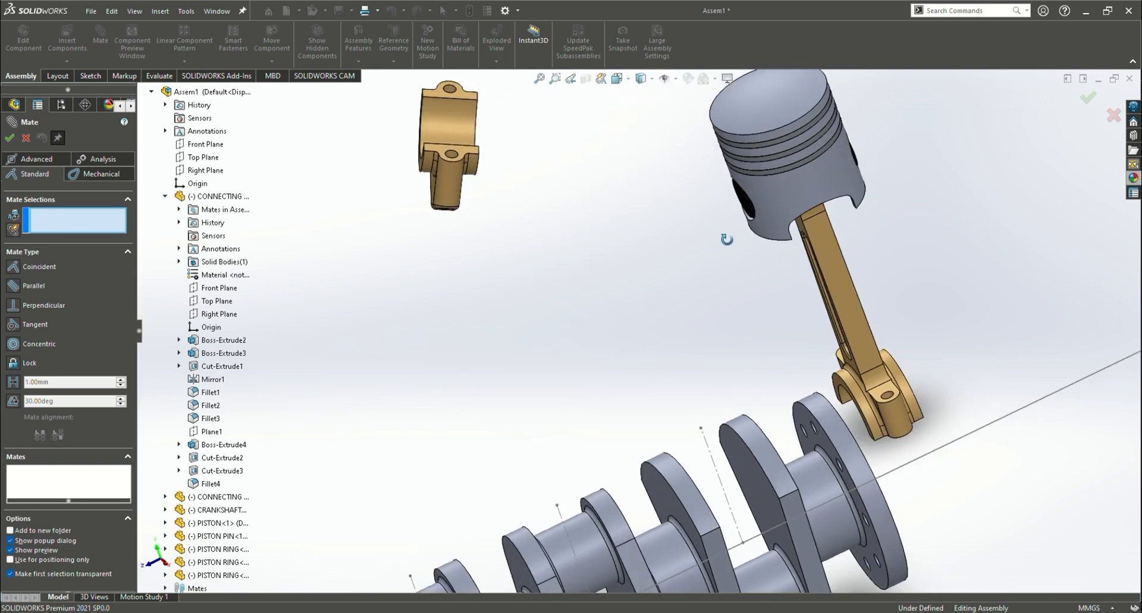
left_click(887, 400)
left_click(454, 156)
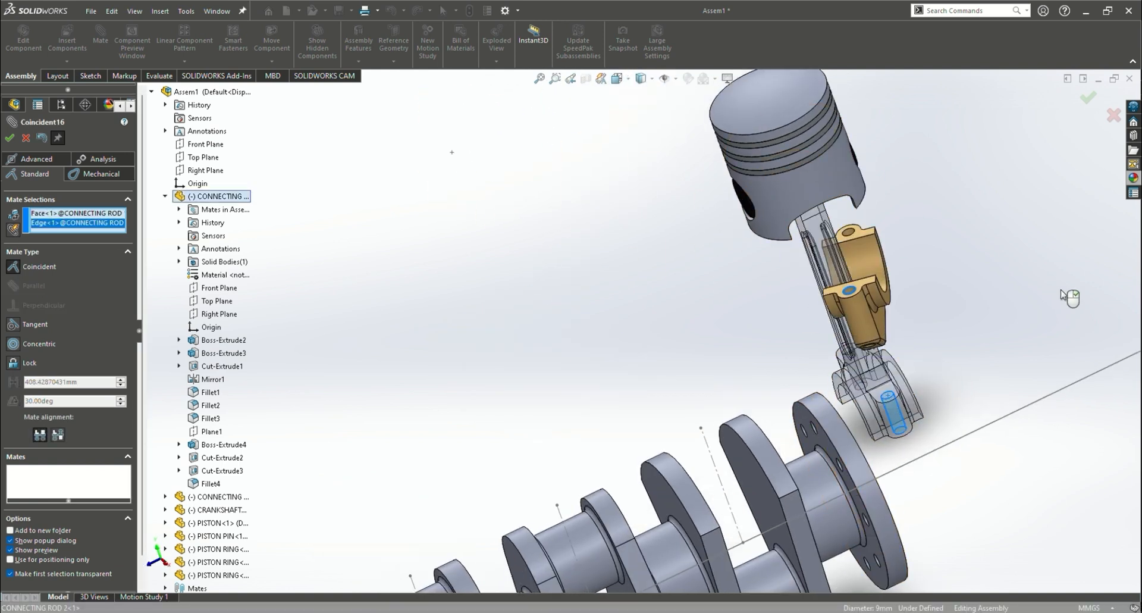
scroll(982, 282, "down", 5)
scroll(981, 283, "up", 5)
scroll(746, 216, "down", 2)
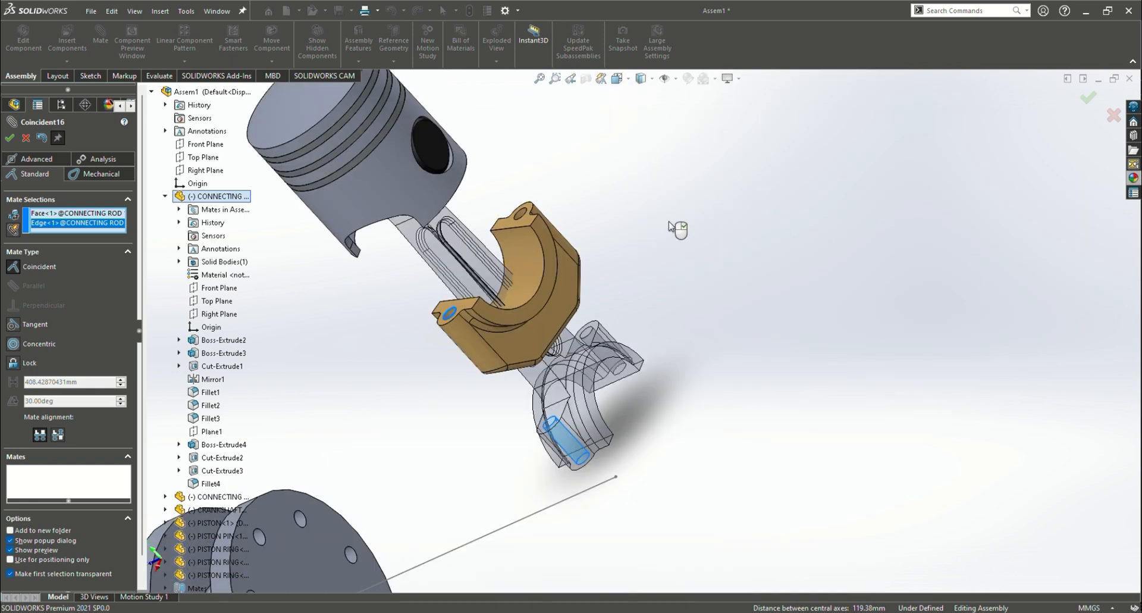
middle_click_drag(678, 226, 654, 454)
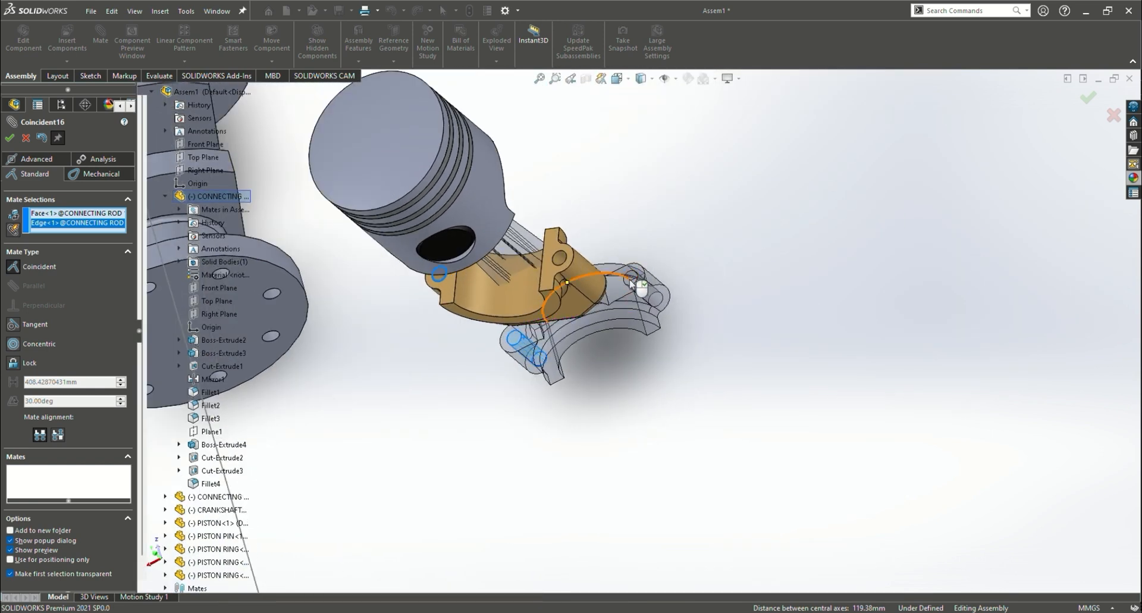
scroll(619, 308, "down", 10)
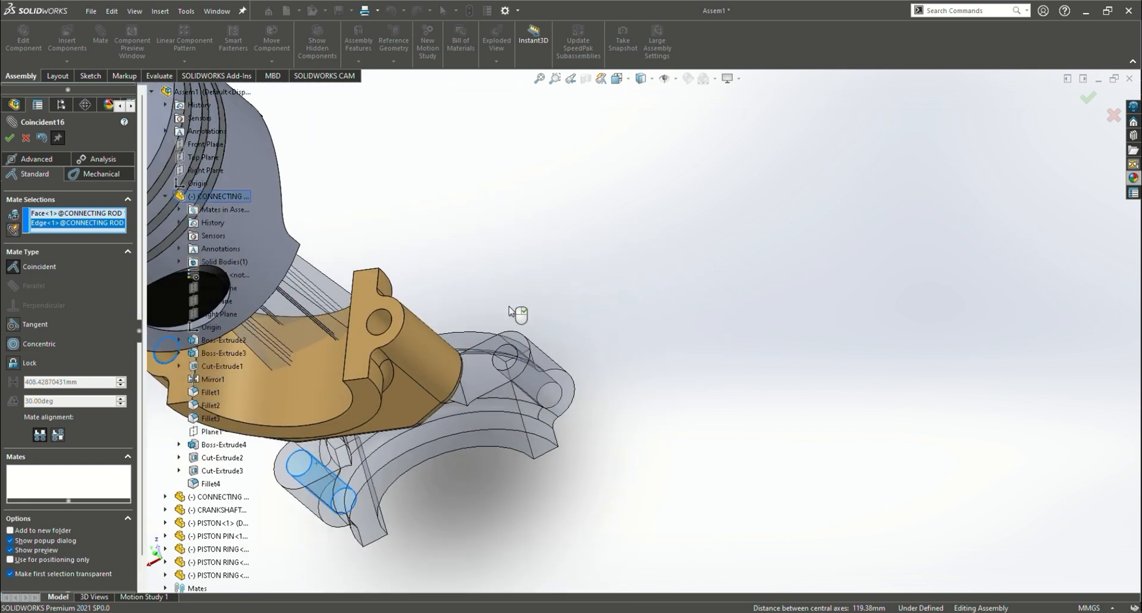
middle_click_drag(616, 326, 618, 385)
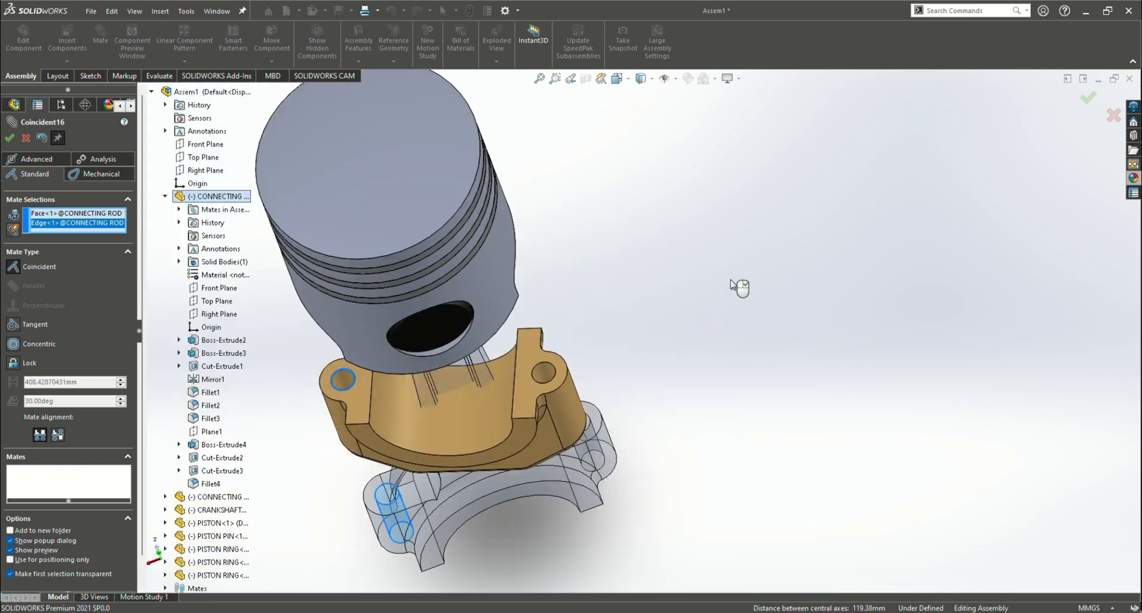
middle_click_drag(733, 282, 518, 425)
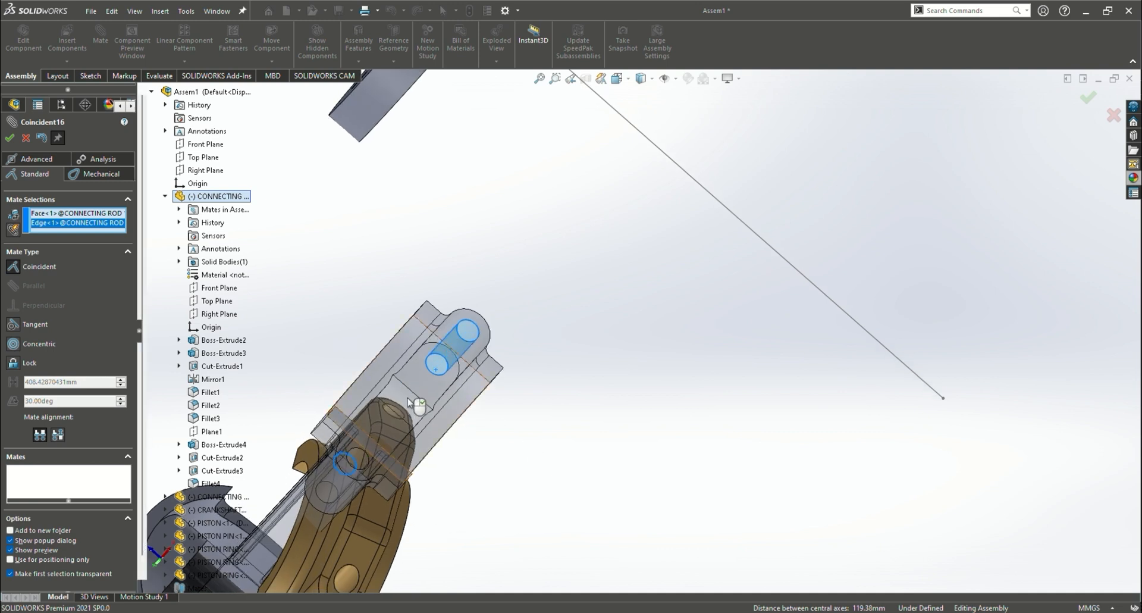
scroll(434, 418, "down", 3)
scroll(478, 398, "up", 4)
middle_click_drag(566, 197, 449, 476)
middle_click_drag(356, 559, 345, 396)
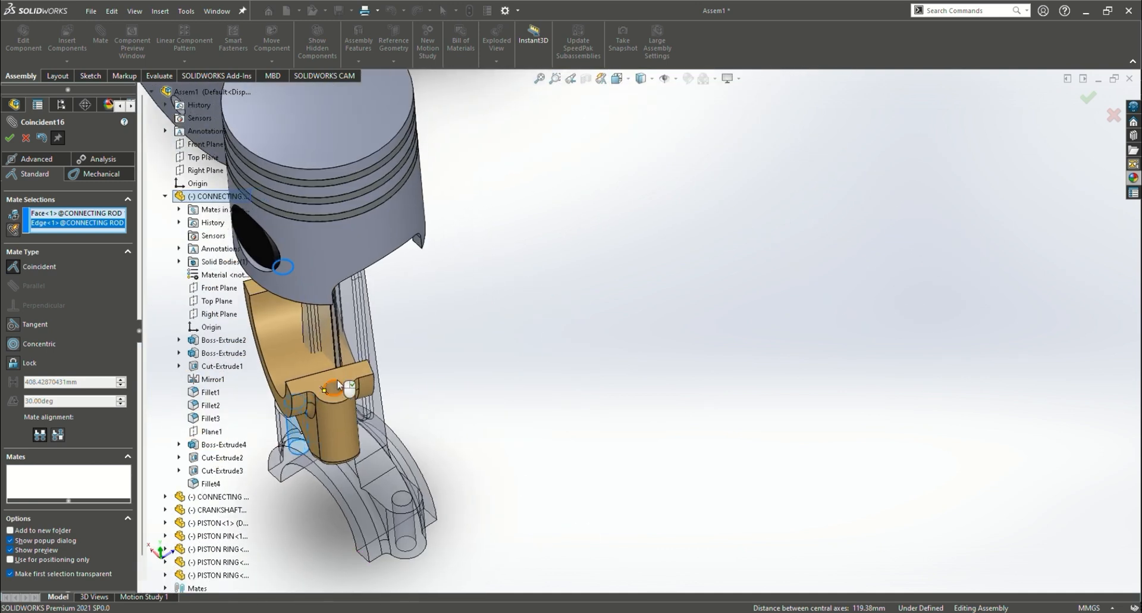
left_click(25, 139)
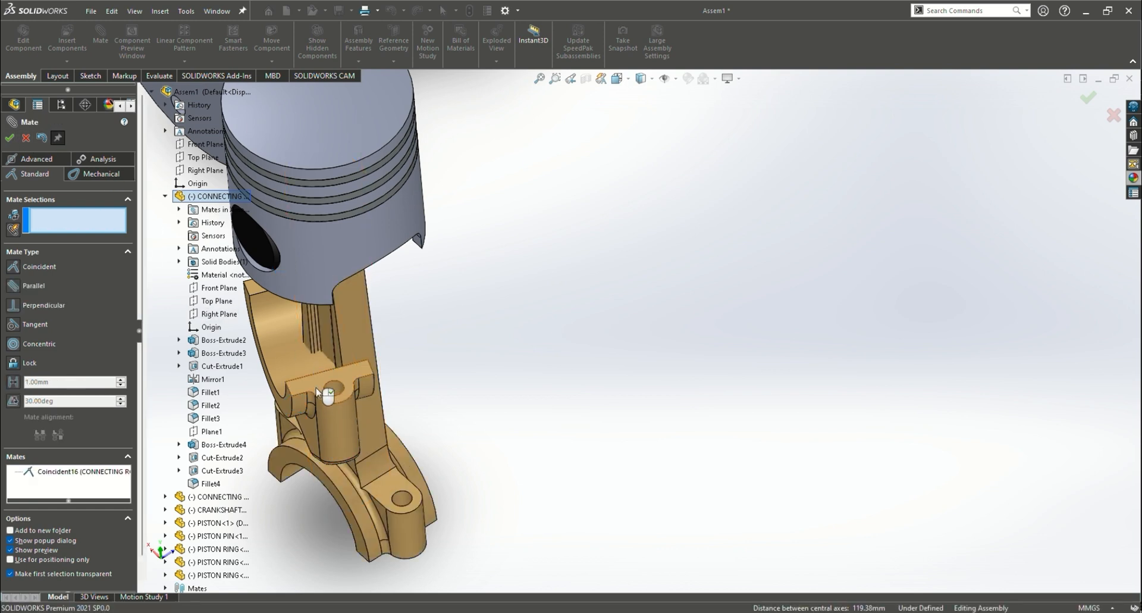
Add a concentric mate between the second bolt hole of the cap and the opposite bolt hole of the connecting rod
left_click(335, 396)
left_click(399, 496)
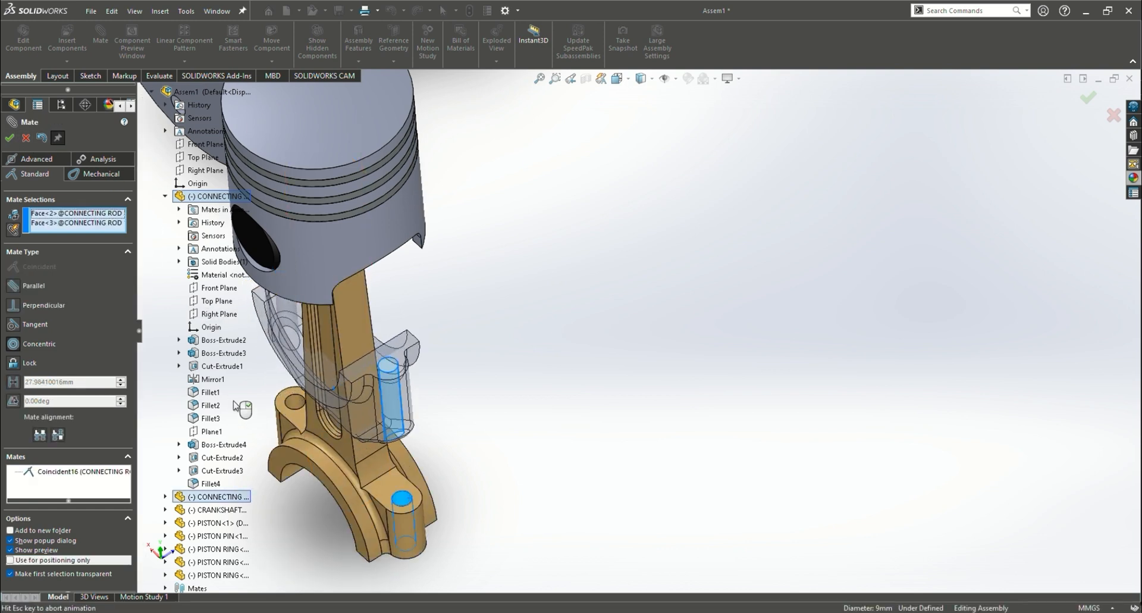
left_click(9, 140)
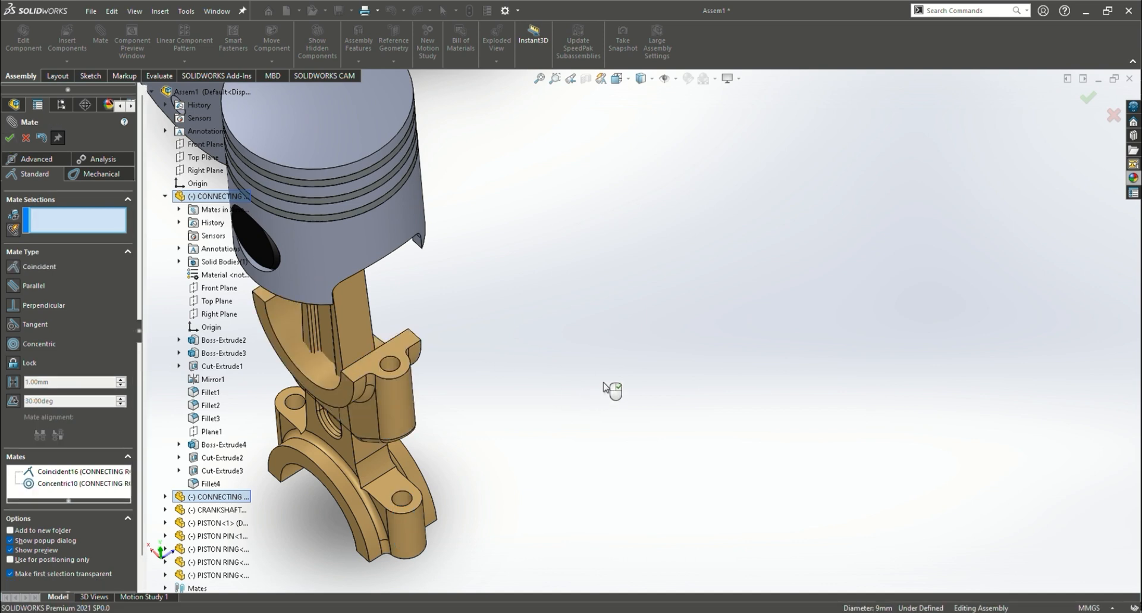
left_click(395, 343)
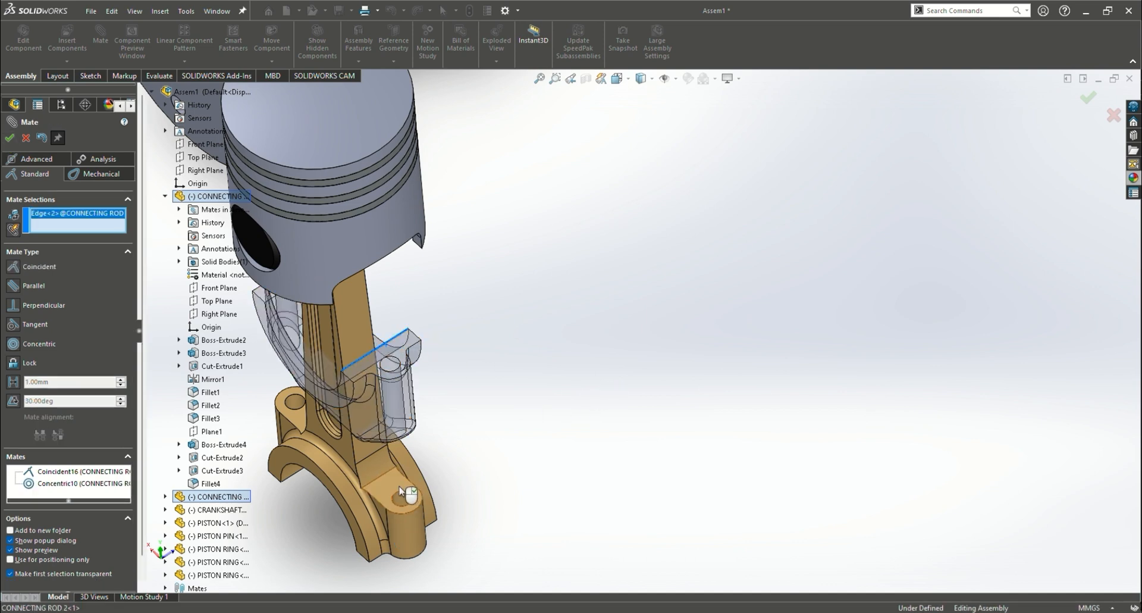
mouse_move(578, 507)
middle_mouse_down()
mouse_move(578, 443)
mouse_move(565, 509)
middle_mouse_up()
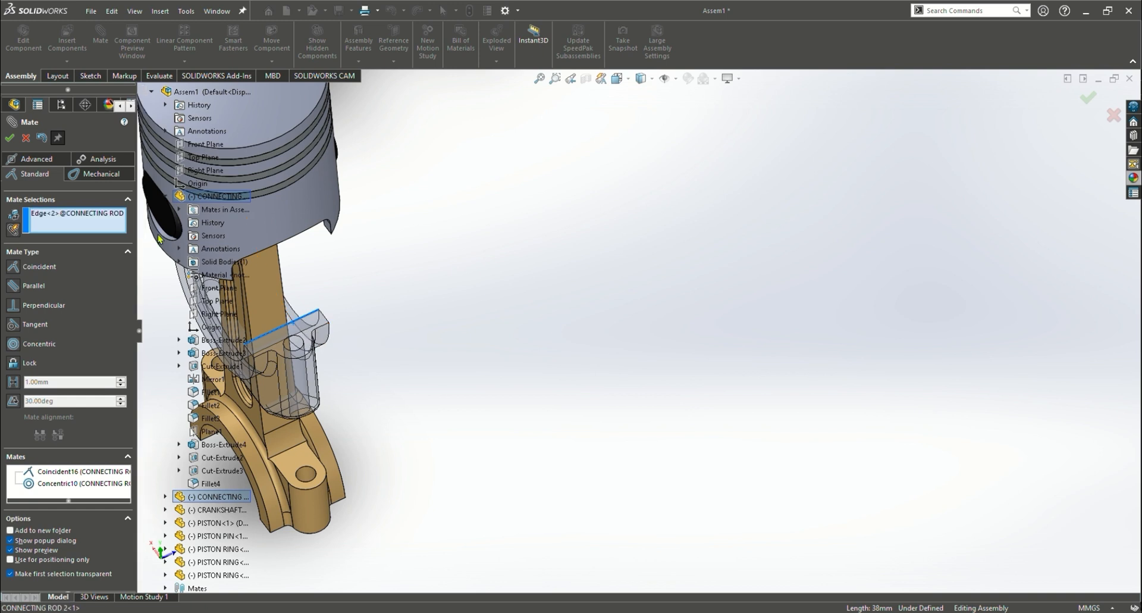
left_click(26, 138)
Add a coincident mate between the cap's flat parting face and the matching parting face of the connecting rod's big end
left_click(101, 40)
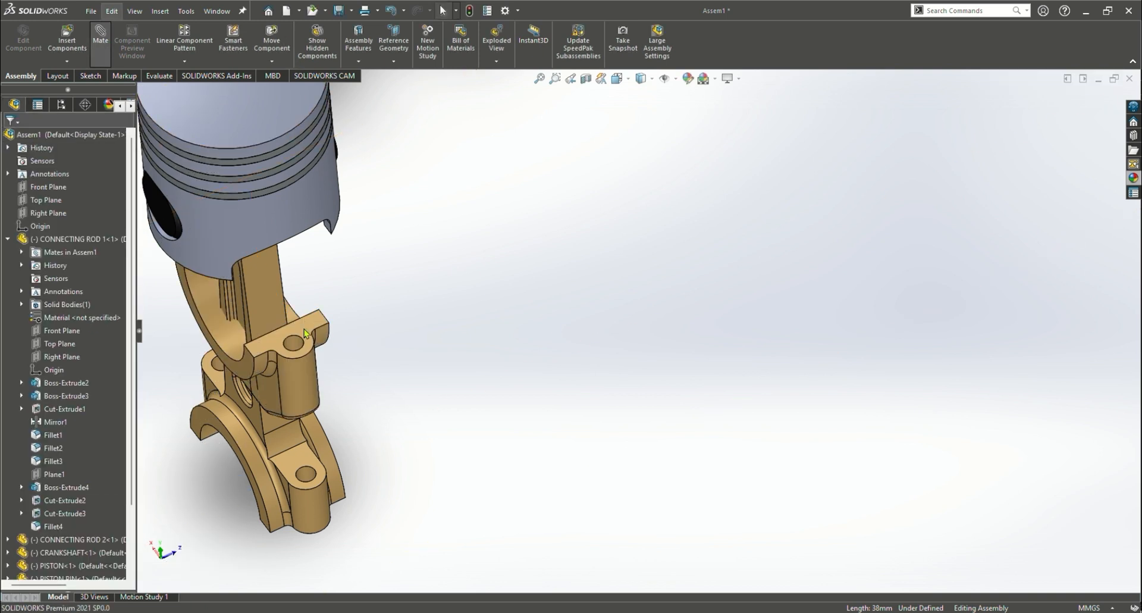
left_click(302, 335)
middle_click_drag(302, 335, 537, 165)
scroll(583, 145, "up", 5)
middle_click_drag(676, 321, 637, 313)
scroll(742, 66, "down", 4)
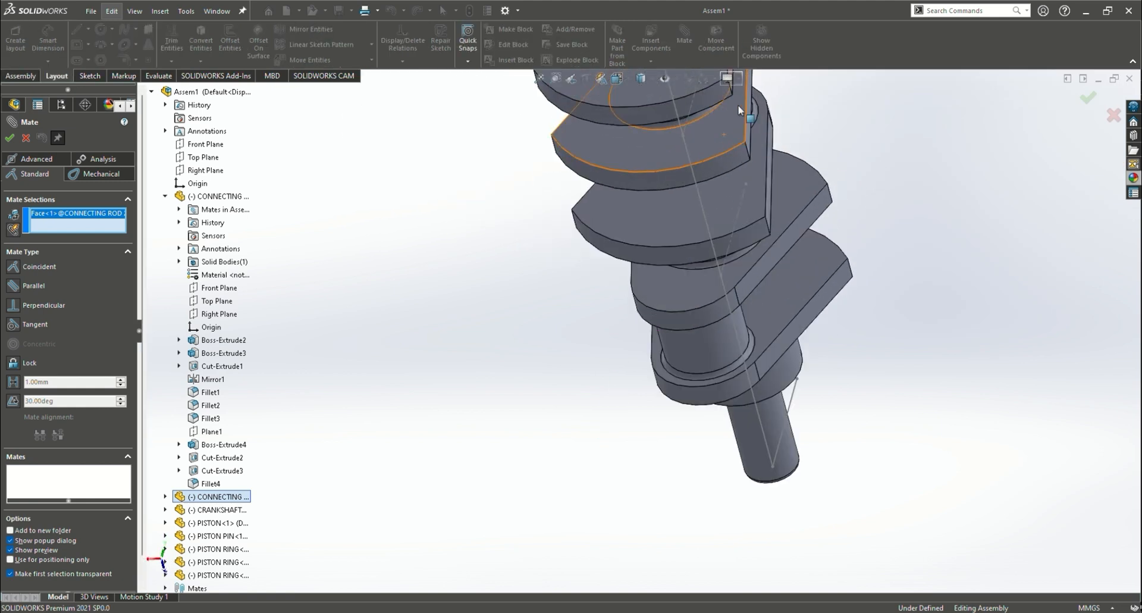
scroll(733, 141, "up", 2)
scroll(732, 141, "up", 5)
scroll(672, 187, "down", 5)
scroll(621, 406, "down", 2)
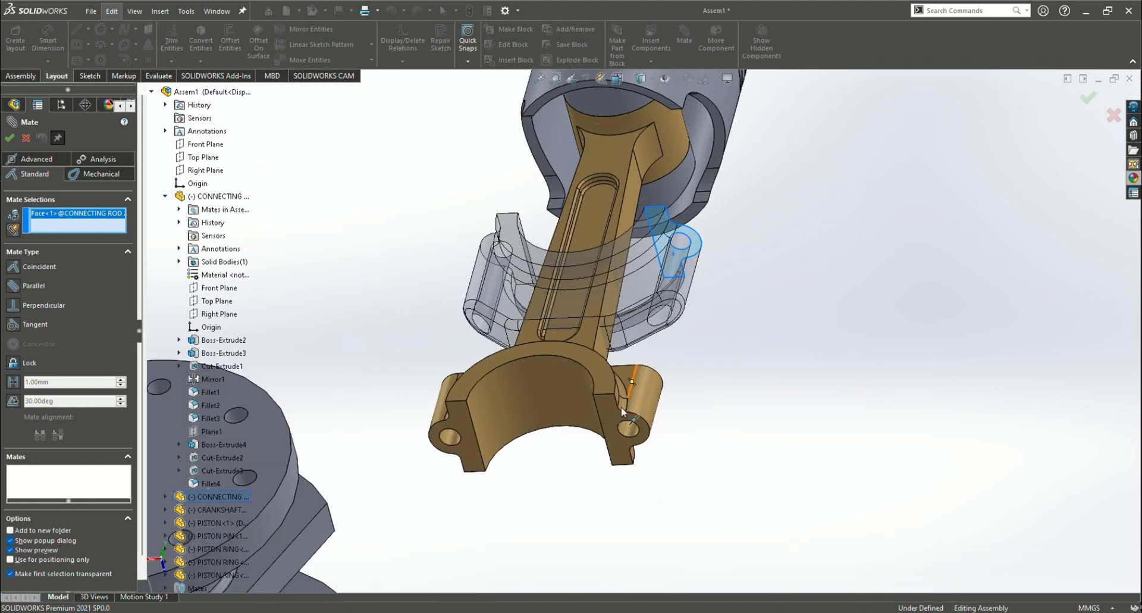
left_click(606, 419)
left_click(9, 138)
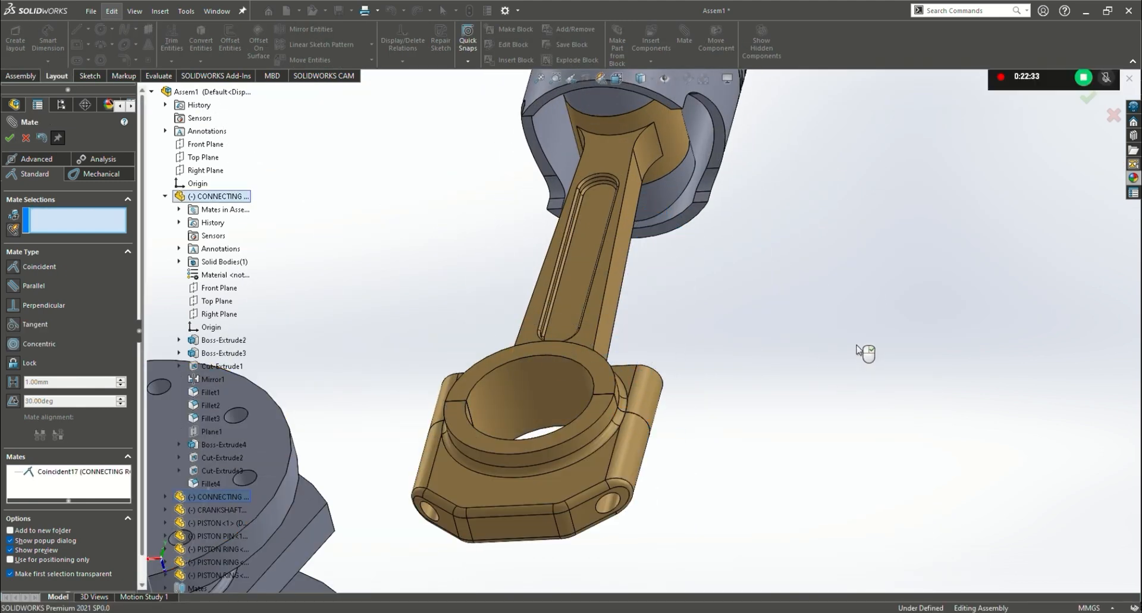
Set up a centered width mate using the two facing web faces beside the crankshaft's first crankpin as width references
middle_click_drag(856, 345, 592, 461)
scroll(480, 452, "up", 5)
middle_click_drag(345, 509, 406, 588)
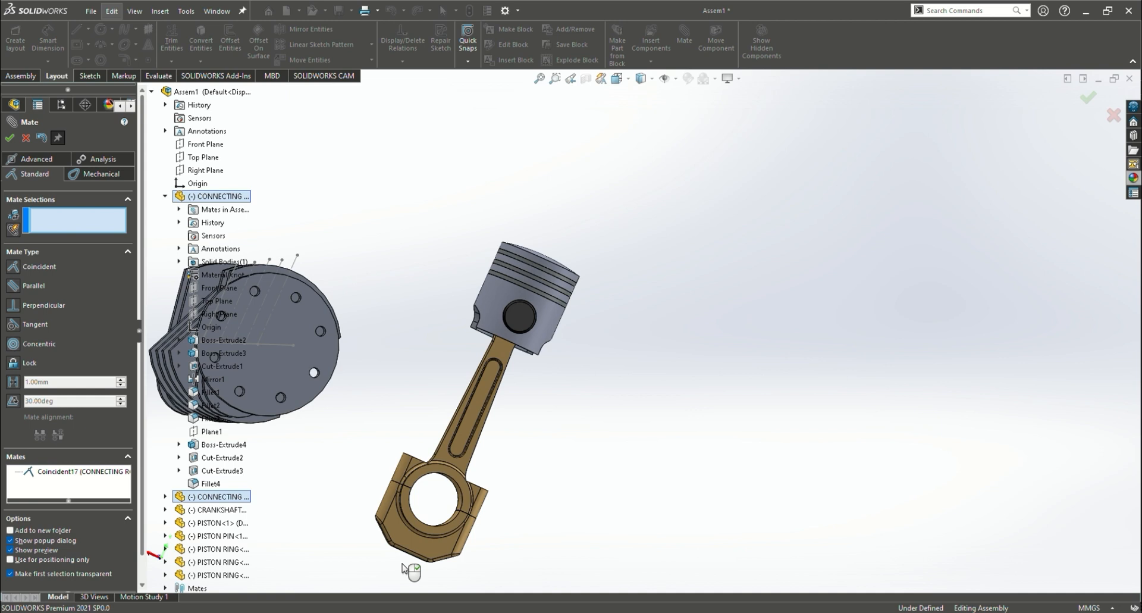
left_click(37, 160)
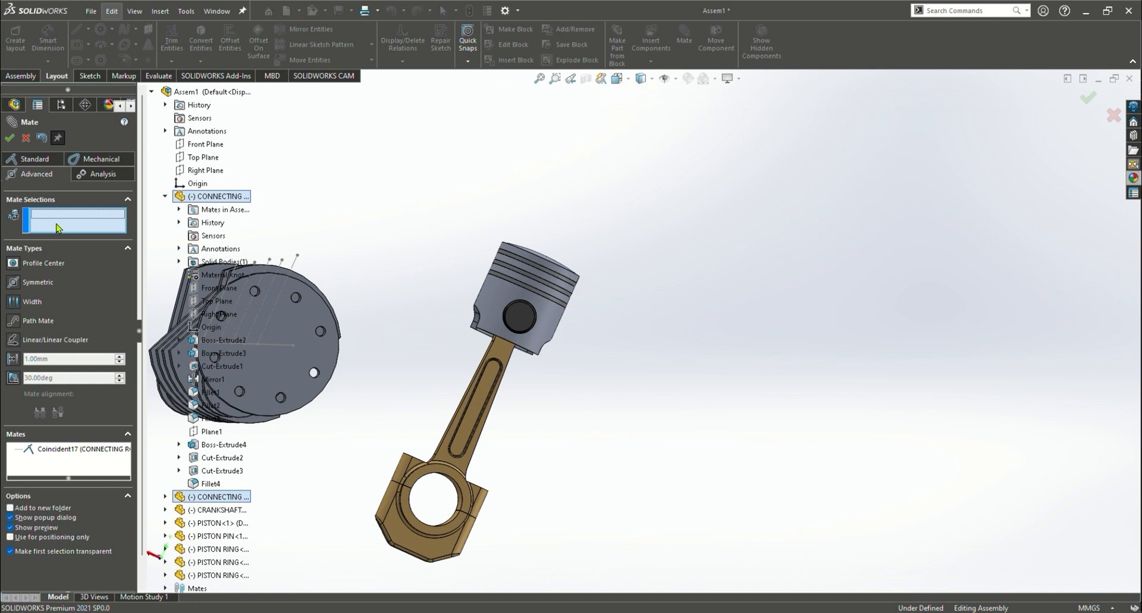
left_click(14, 302)
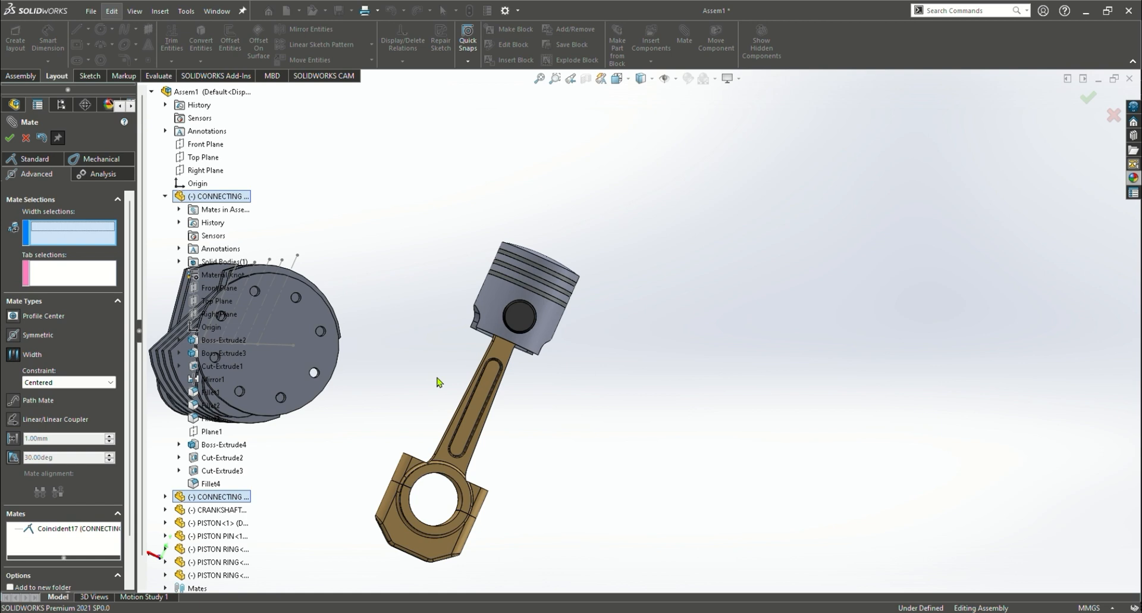
key("ctrl+7")
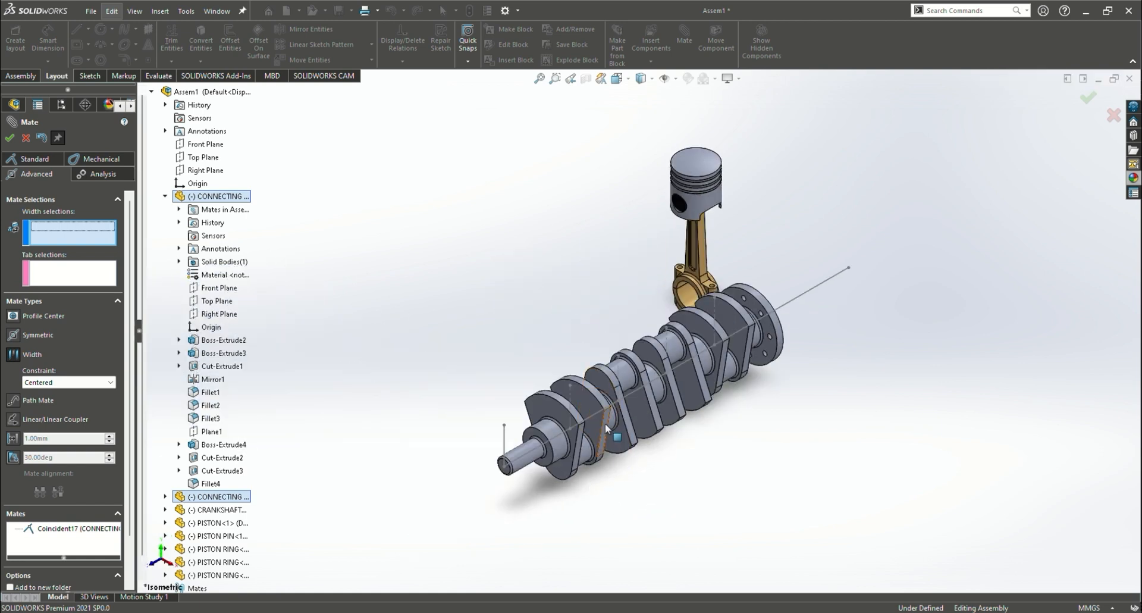
scroll(606, 427, "down", 5)
scroll(581, 410, "up", 2)
left_click(577, 300)
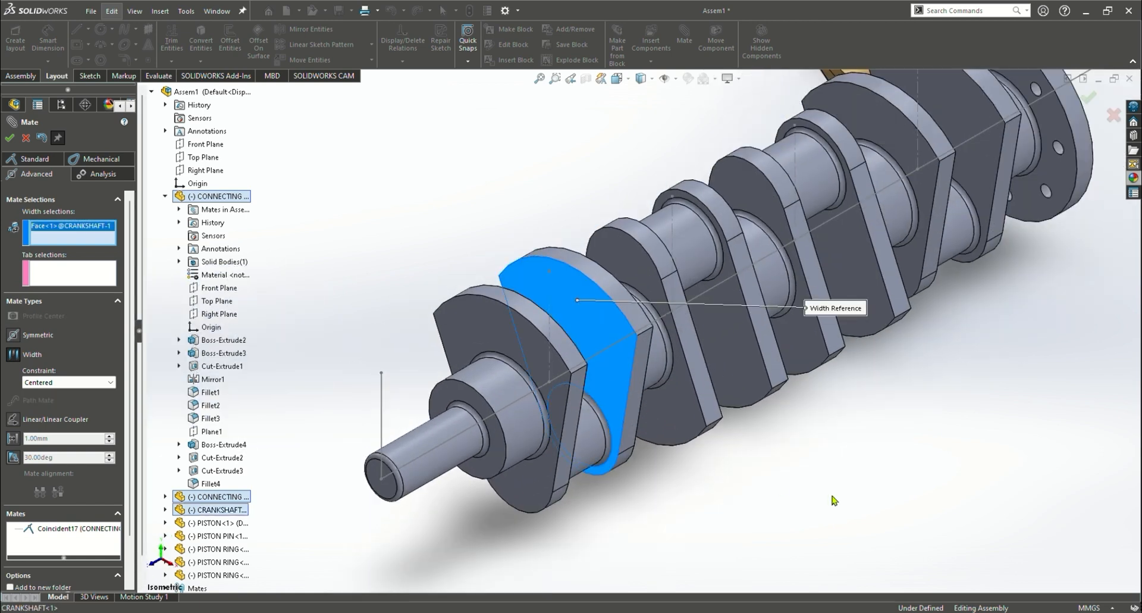
middle_click_drag(835, 500, 751, 536)
left_click(444, 373)
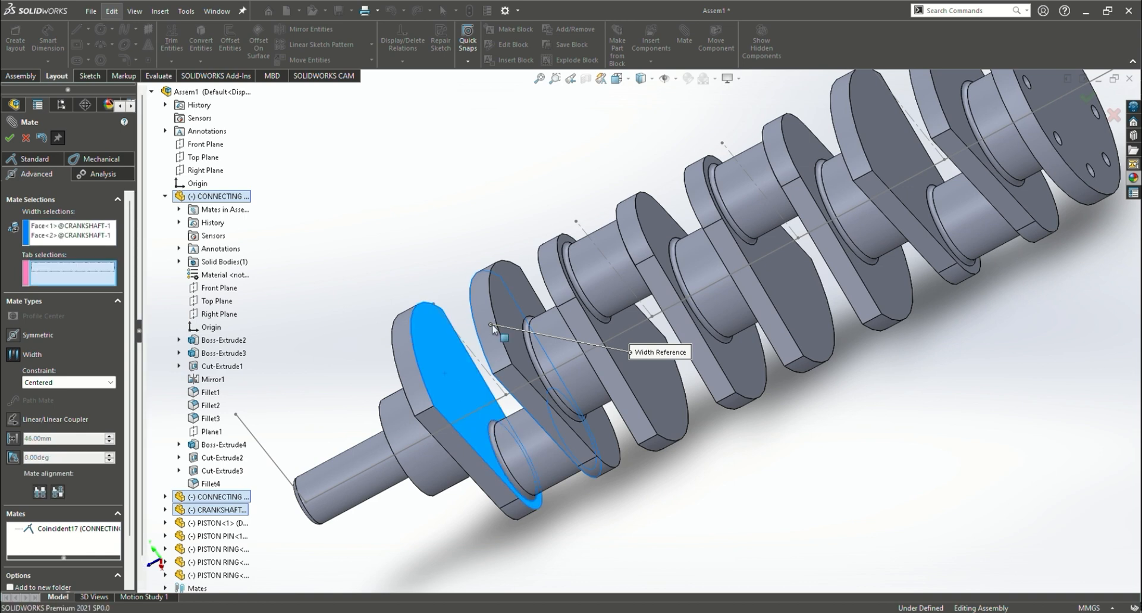
Set the connecting rod's two opposite side faces as tab references and complete the centered width mate
scroll(533, 250, "up", 1)
scroll(535, 251, "down", 2)
scroll(736, 156, "up", 3)
scroll(856, 173, "down", 3)
scroll(981, 177, "up", 4)
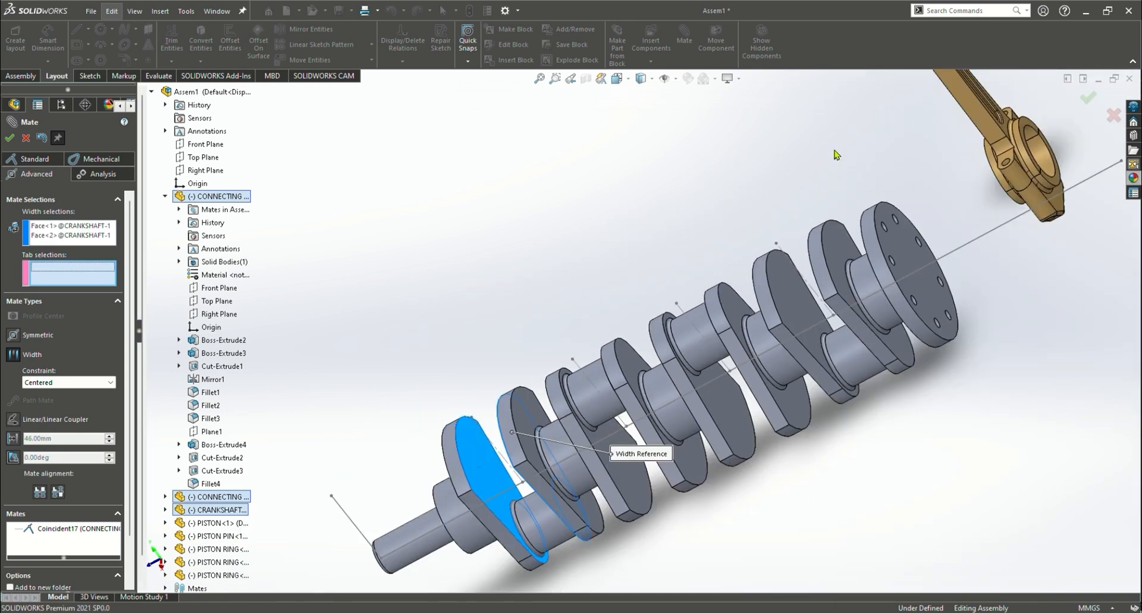
middle_click_drag(874, 138, 863, 176)
left_click(840, 228)
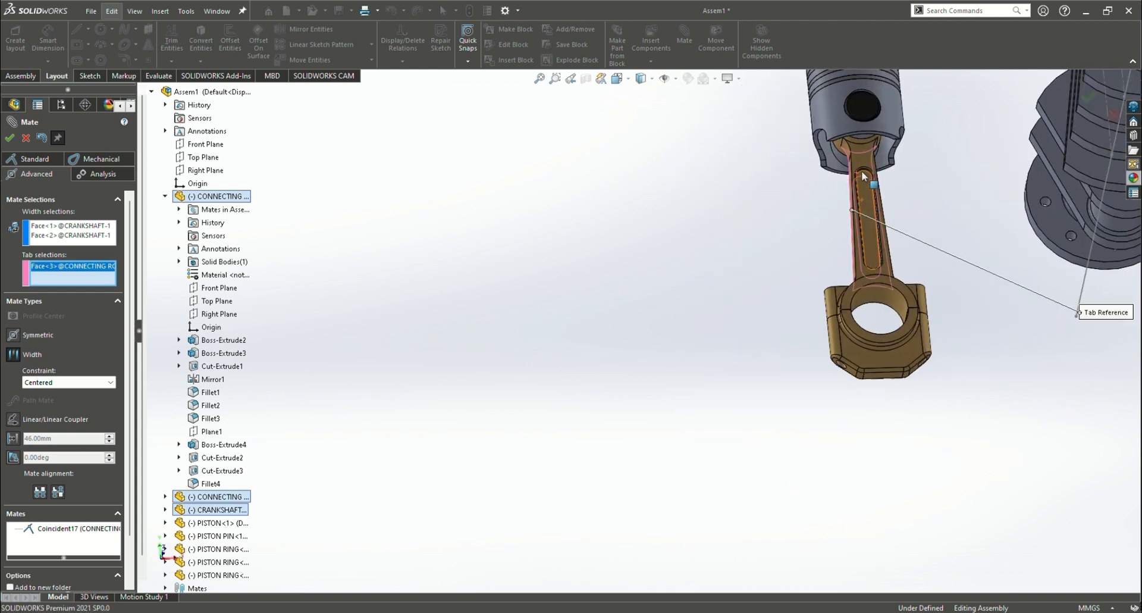
left_click(864, 175)
middle_click_drag(675, 263, 849, 217)
scroll(851, 212, "up", 5)
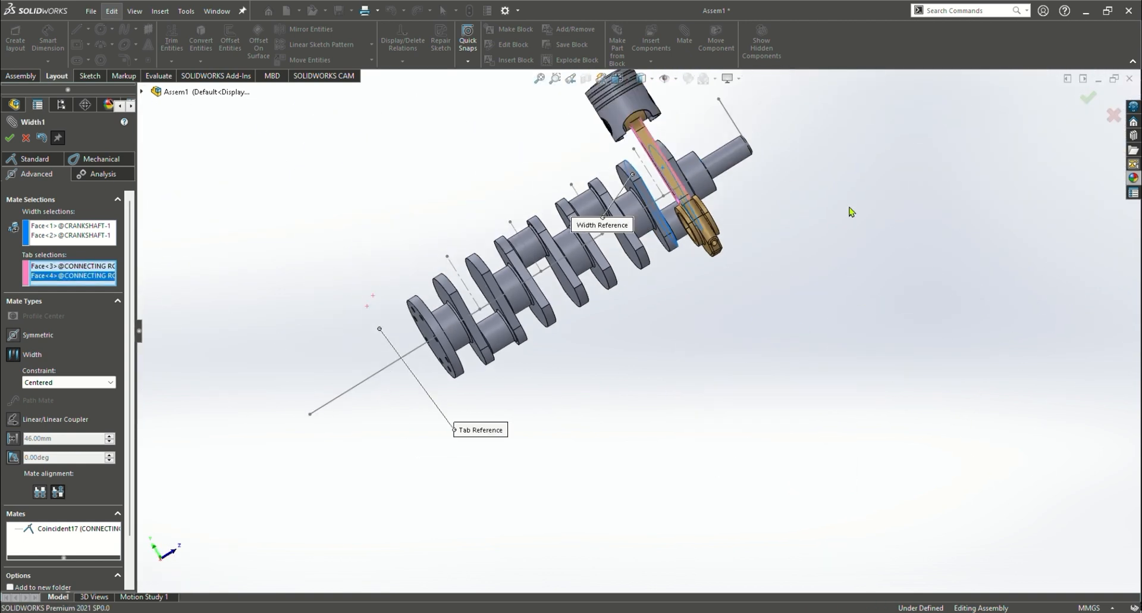
scroll(851, 212, "down", 2)
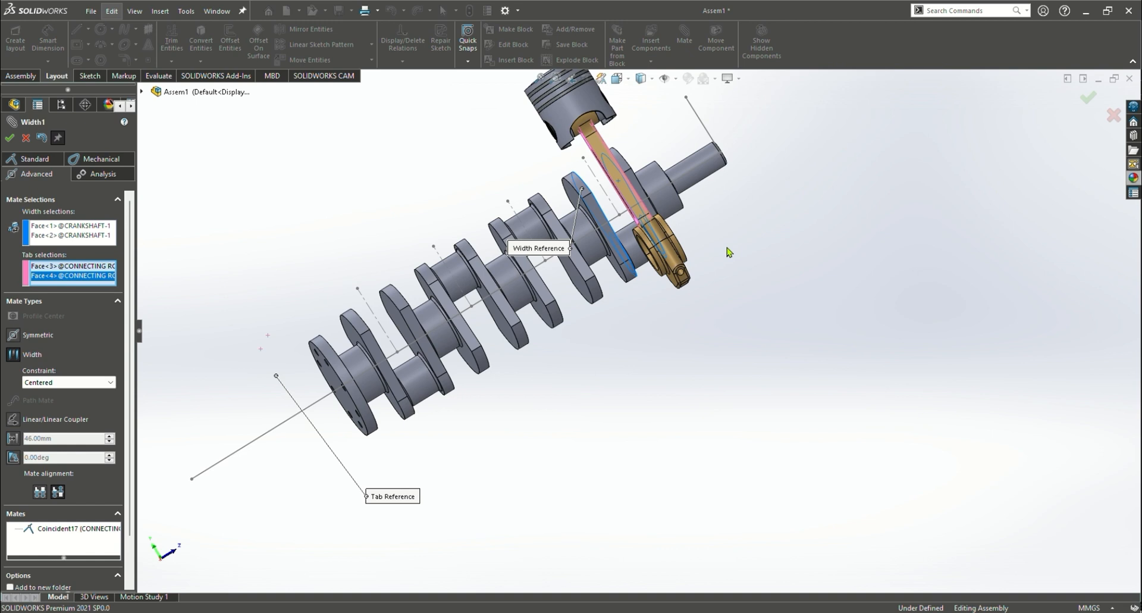
key("Return")
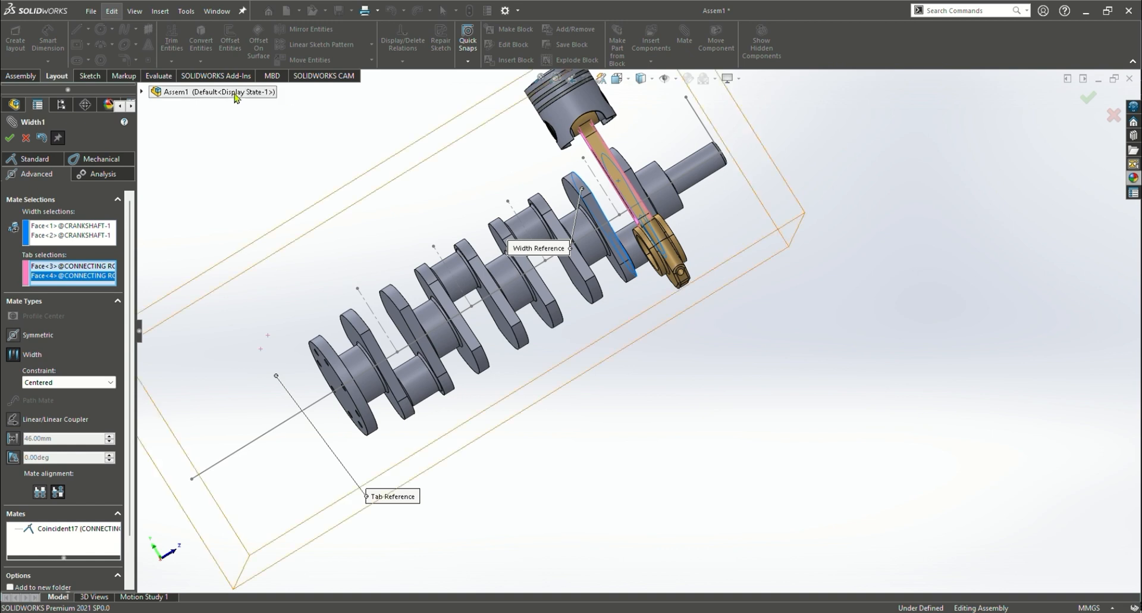
Add a concentric mate between the big-end bore of the CONNECTING ROD 2 cap and the crankshaft's first crankpin
middle_click_drag(464, 276, 637, 341)
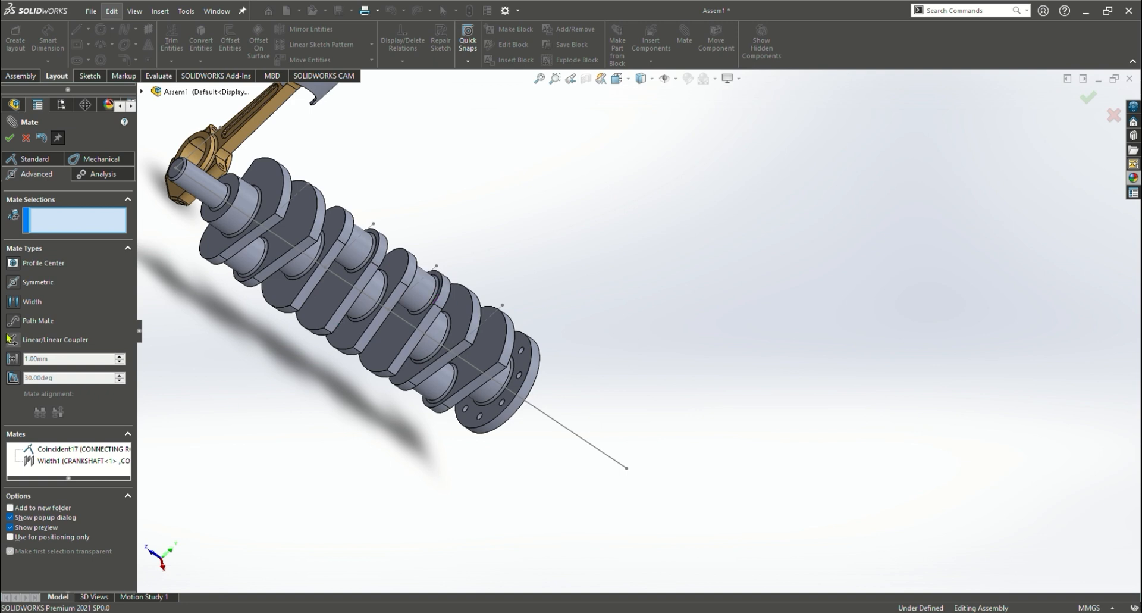
left_click(34, 159)
middle_click_drag(179, 360, 219, 387)
left_click(221, 141)
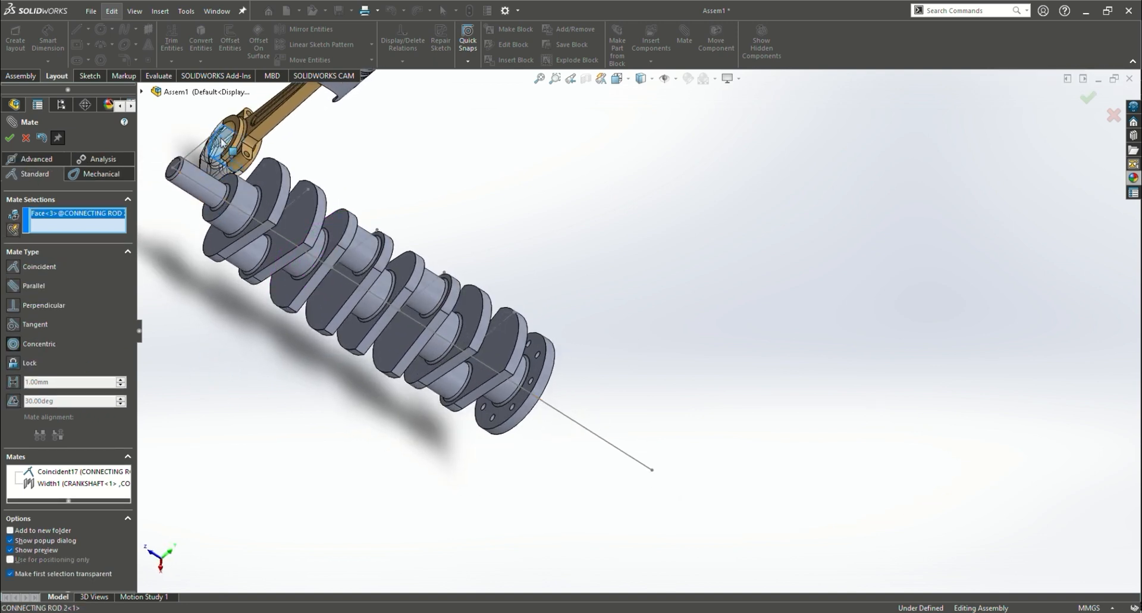
left_click(250, 254)
left_click(199, 367)
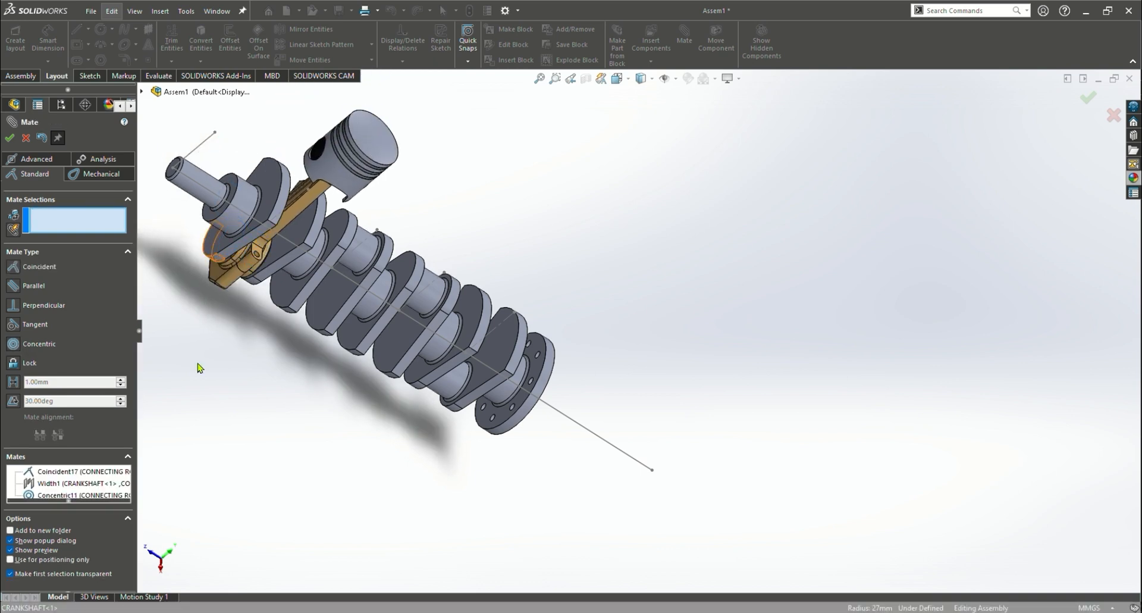
Swing the piston and rod assembly around the crankpin, end mating, and move the piston upright above the crankshaft
middle_click_drag(200, 367, 217, 467)
left_click(219, 384)
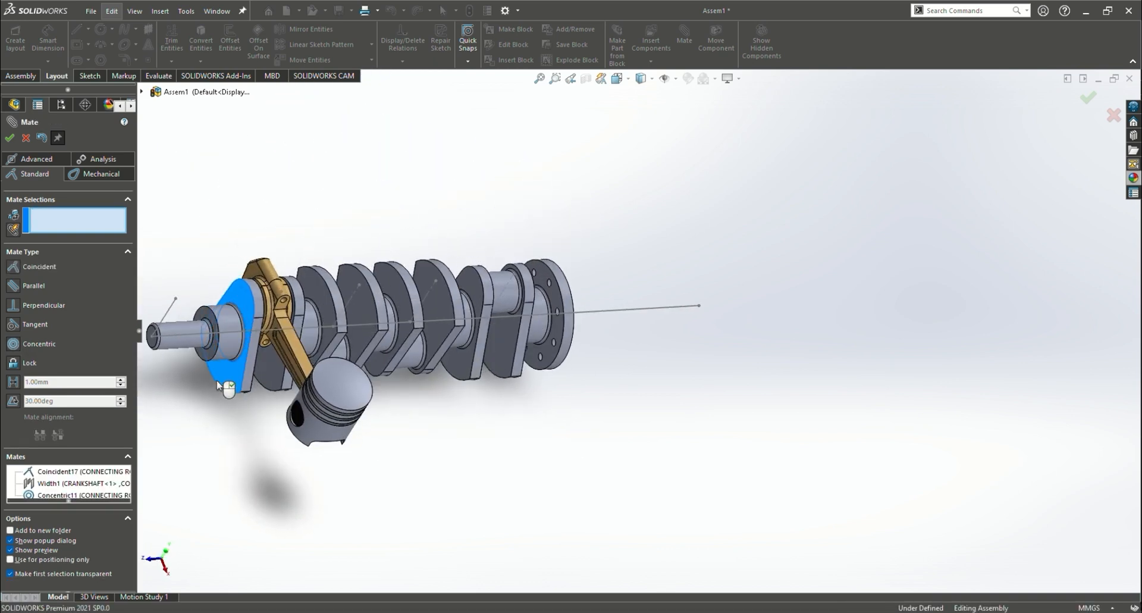
left_click_drag(217, 382, 297, 409)
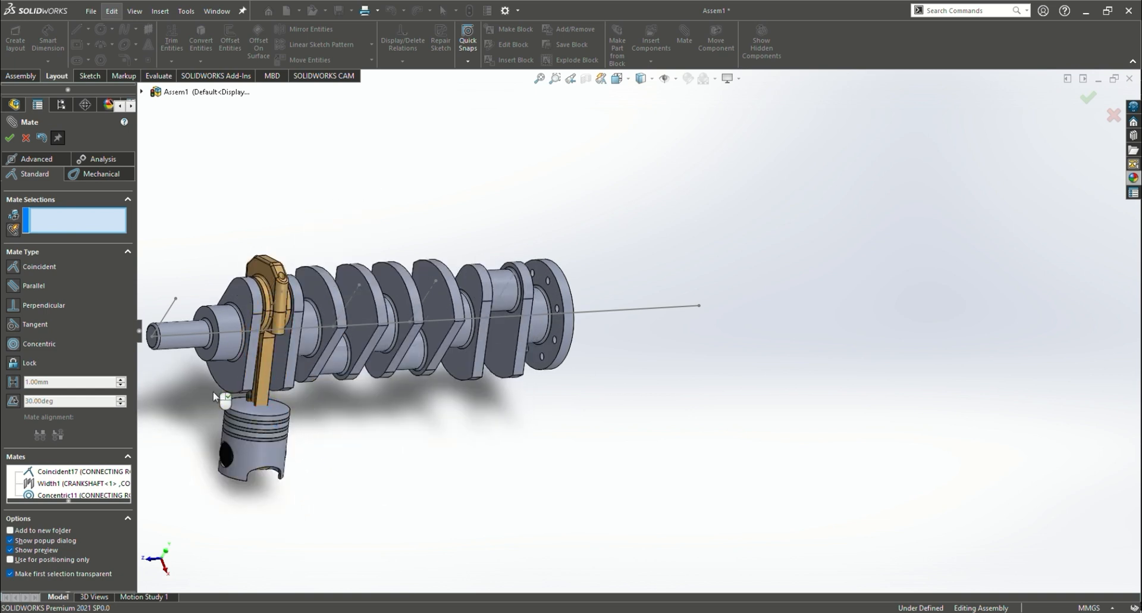
left_click(25, 137)
key("f")
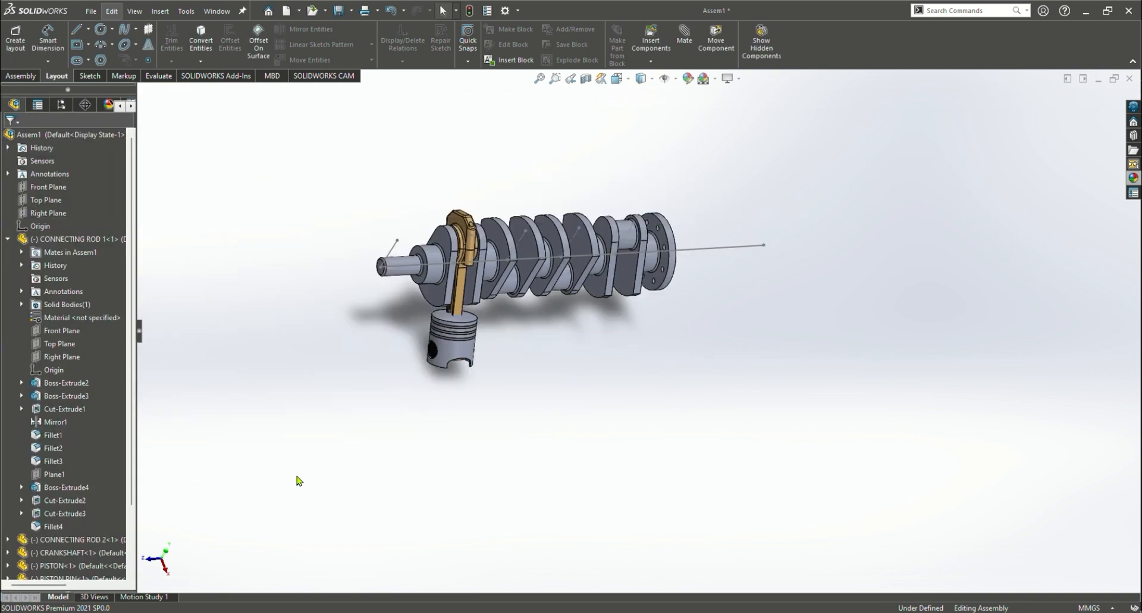
key("ctrl+7")
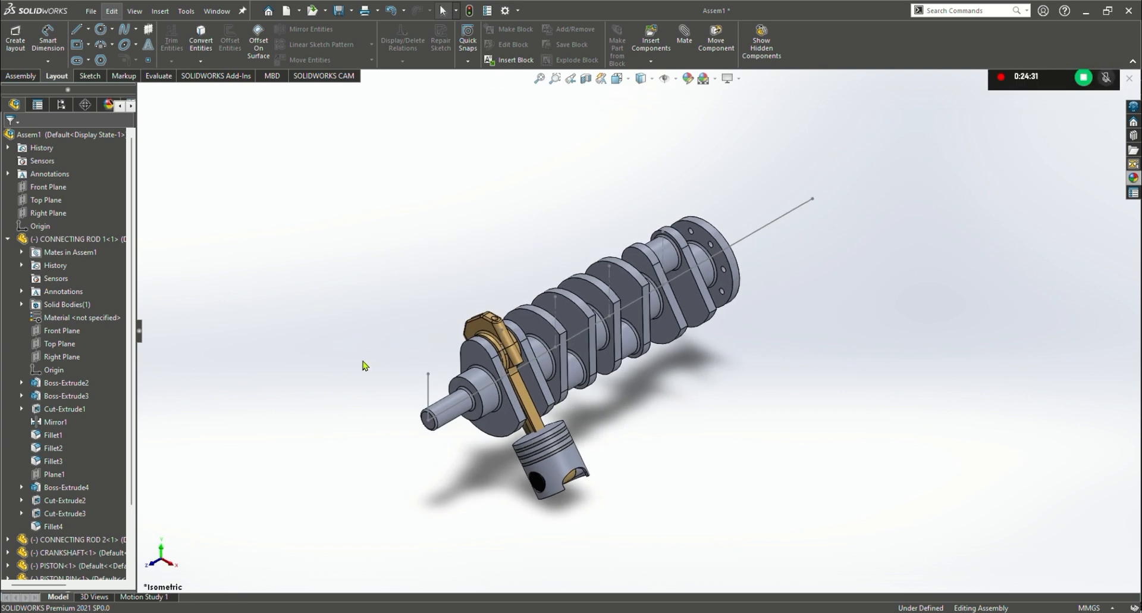
left_click_drag(539, 440, 560, 151)
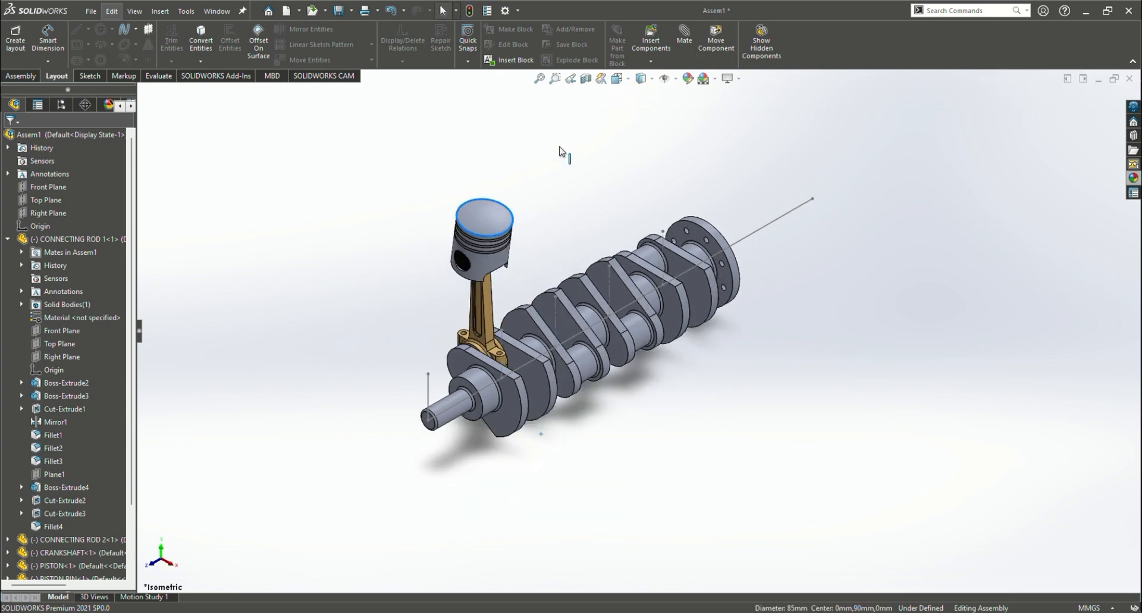
Add a concentric mate between the piston's cylindrical outer face and the first cylinder's vertical layout sketch line, then turn the crankshaft to test it
left_click(479, 284)
left_click(20, 76)
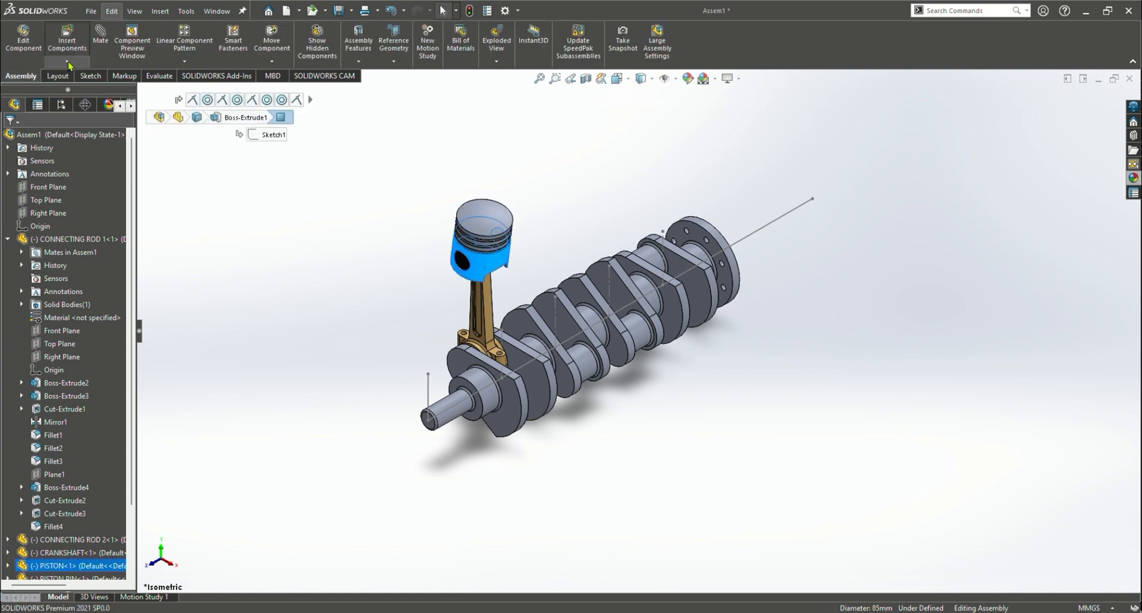
left_click(96, 40)
left_click(501, 354)
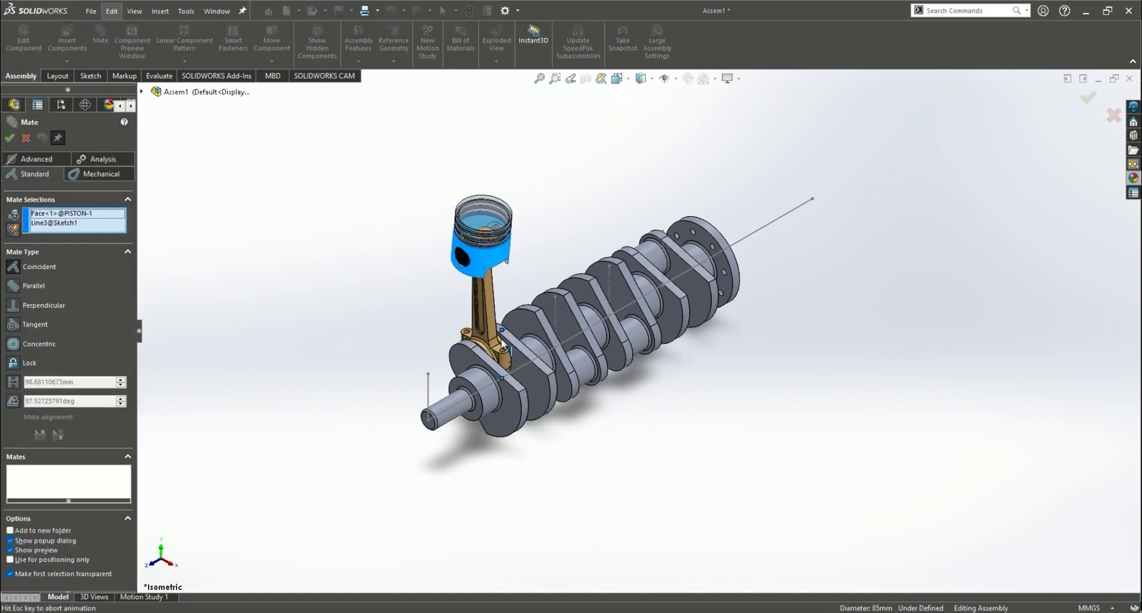
left_click(13, 345)
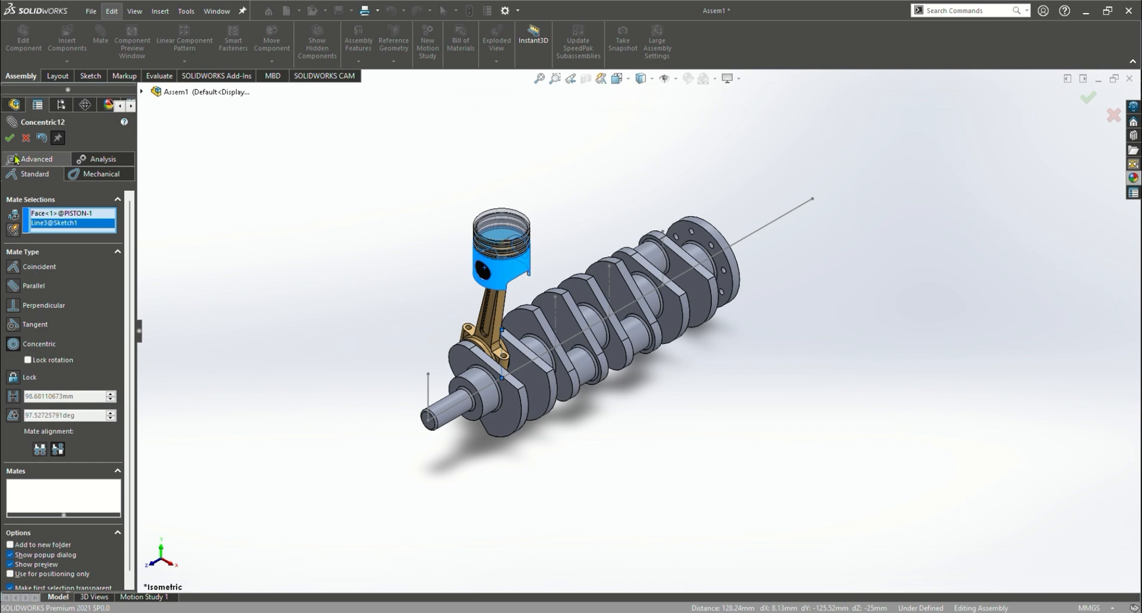
left_click(10, 138)
left_click_drag(487, 420, 133, 287)
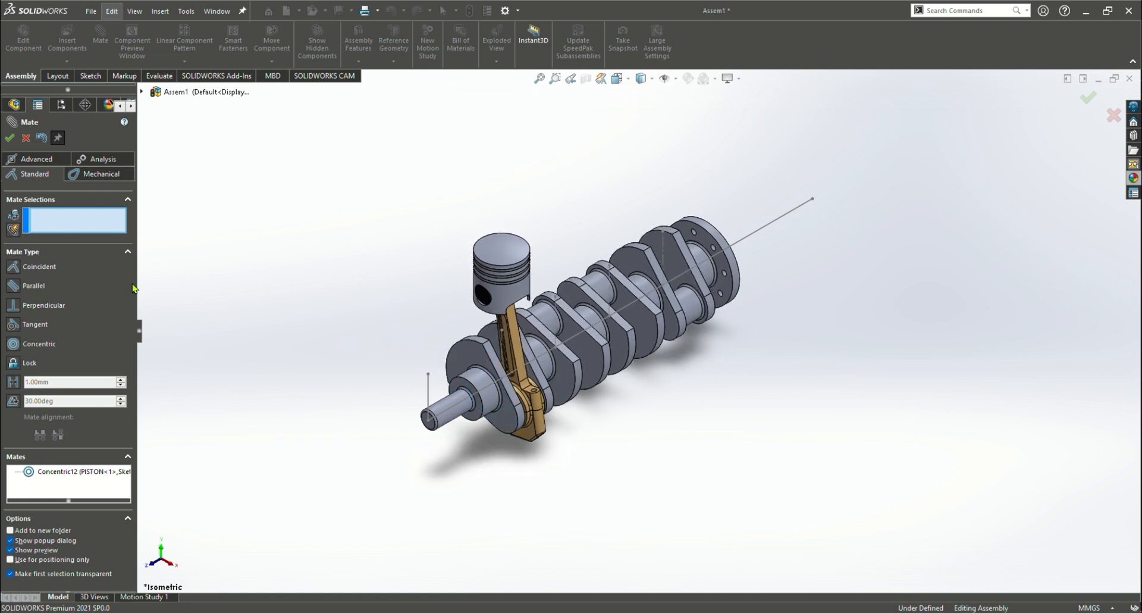
left_click(9, 138)
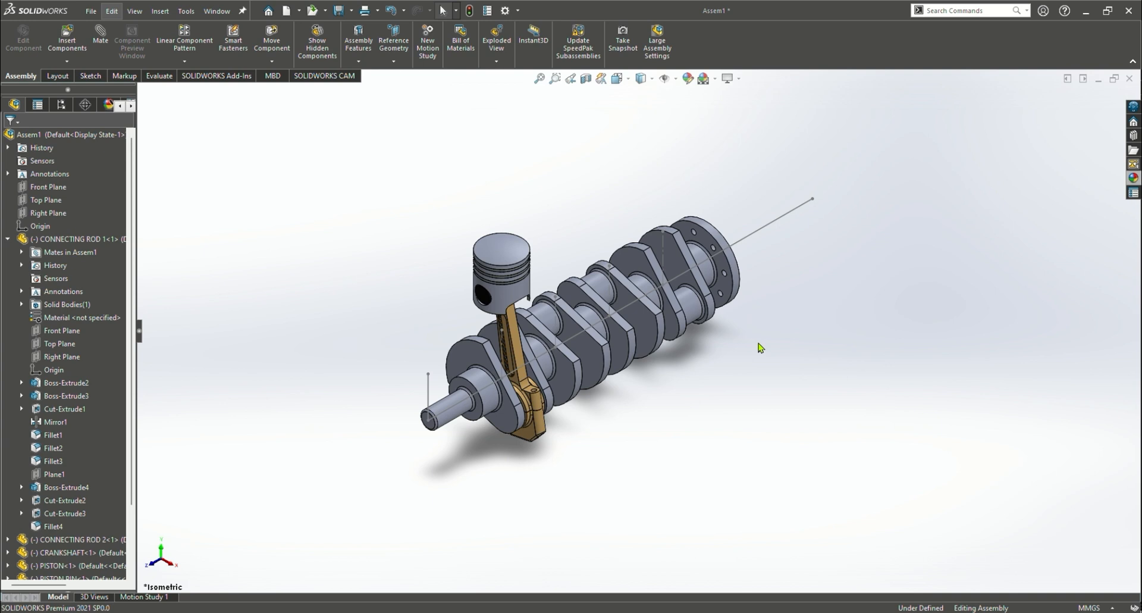
Start Copy with Mates and select the piston, its three piston rings and the piston pin
left_click(68, 62)
left_click(86, 124)
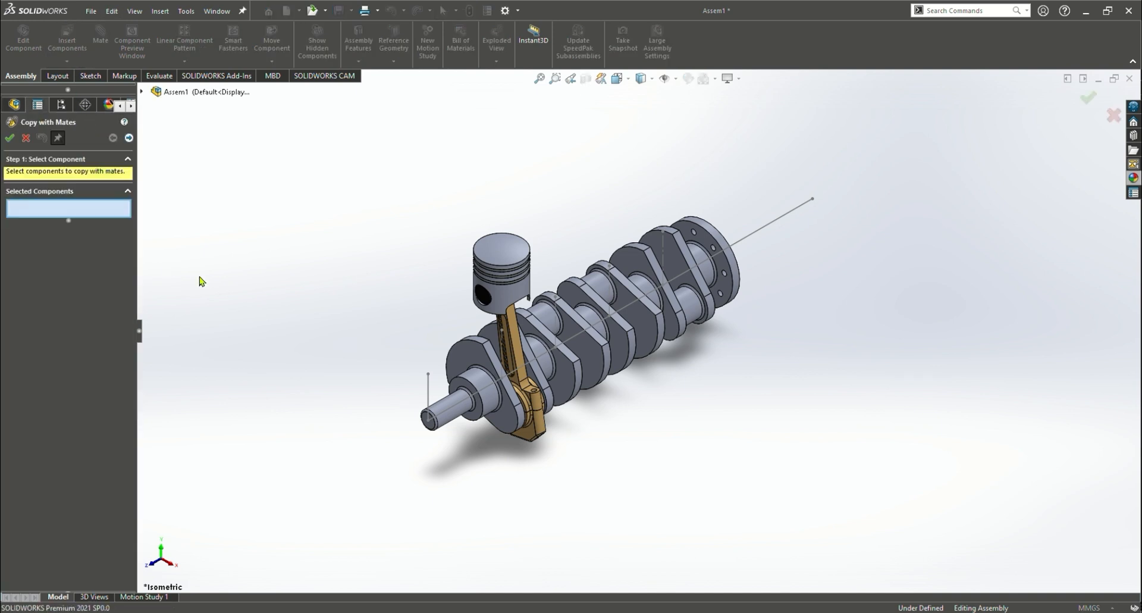
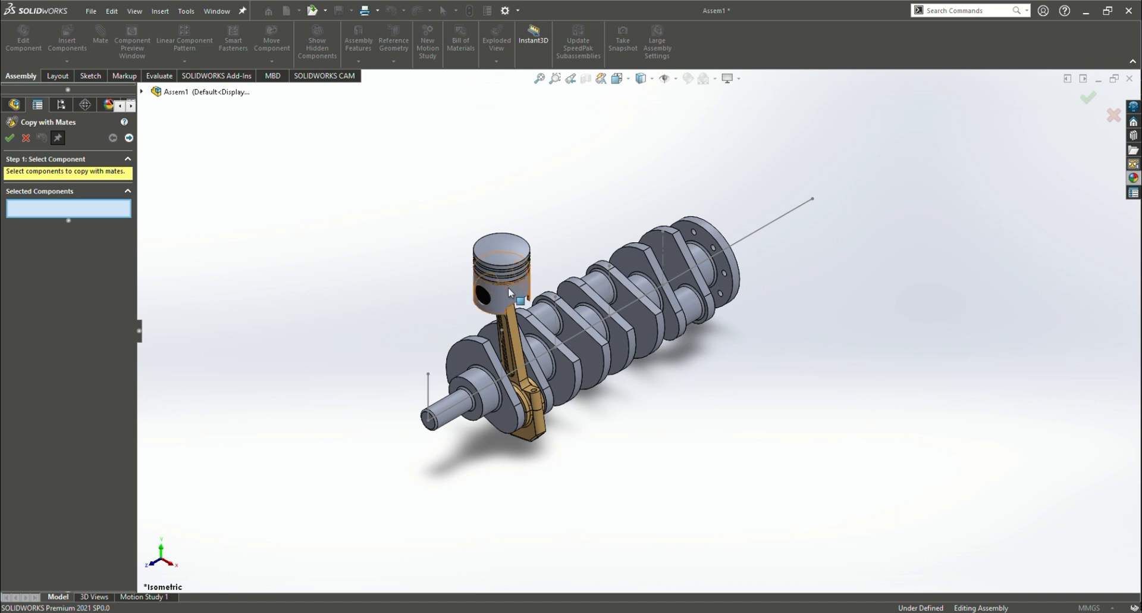
scroll(506, 274, "down", 10)
left_click(633, 305)
left_click(634, 305)
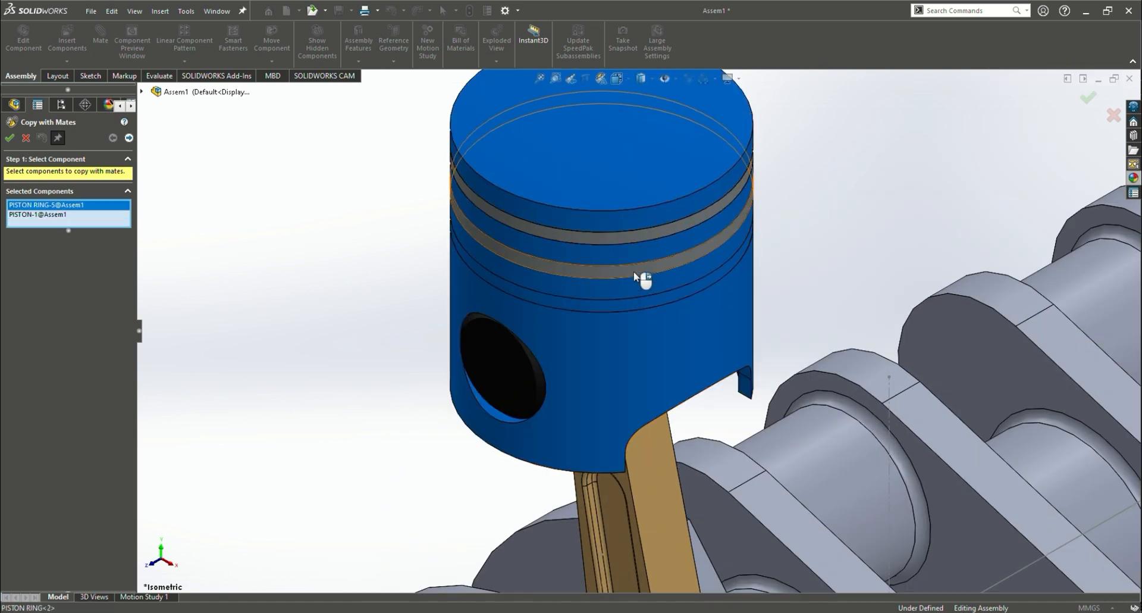
left_click(643, 275)
left_click(643, 245)
left_click(520, 377)
Add CONNECTING ROD 1 and CONNECTING ROD 2 to the components being copied and proceed to the mate references
scroll(636, 321, "up", 5)
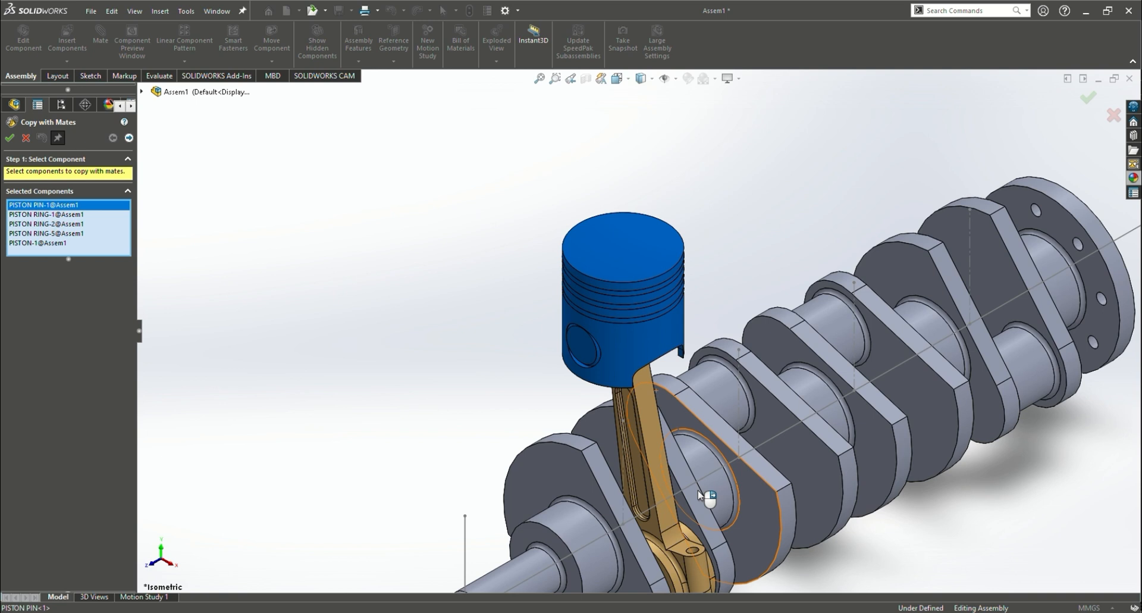
scroll(704, 496, "down", 3)
left_click(601, 344)
left_click(658, 556)
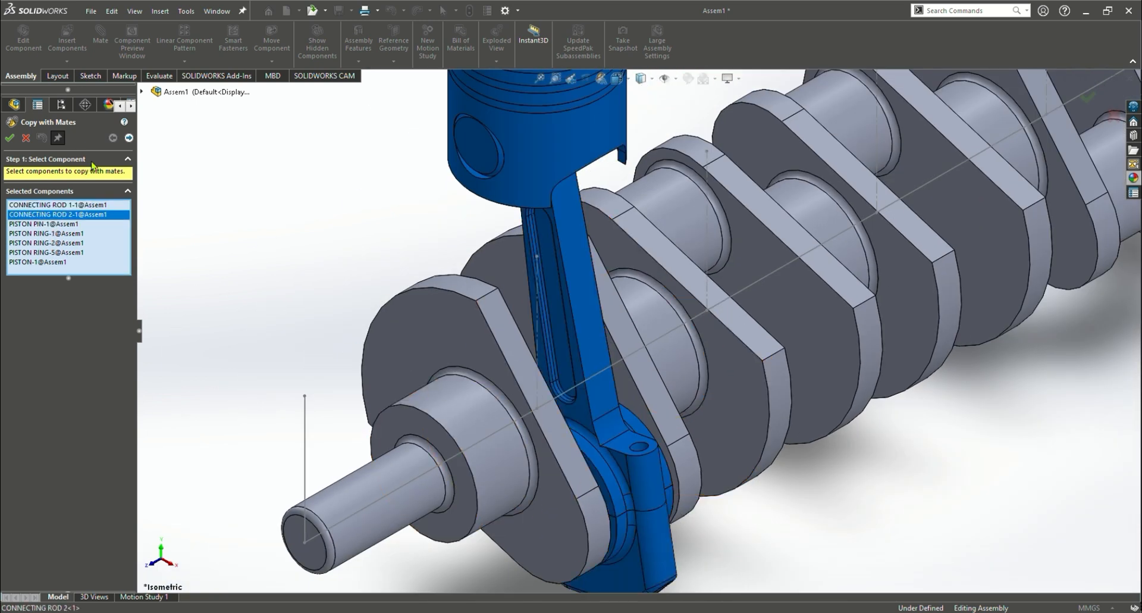
left_click(129, 138)
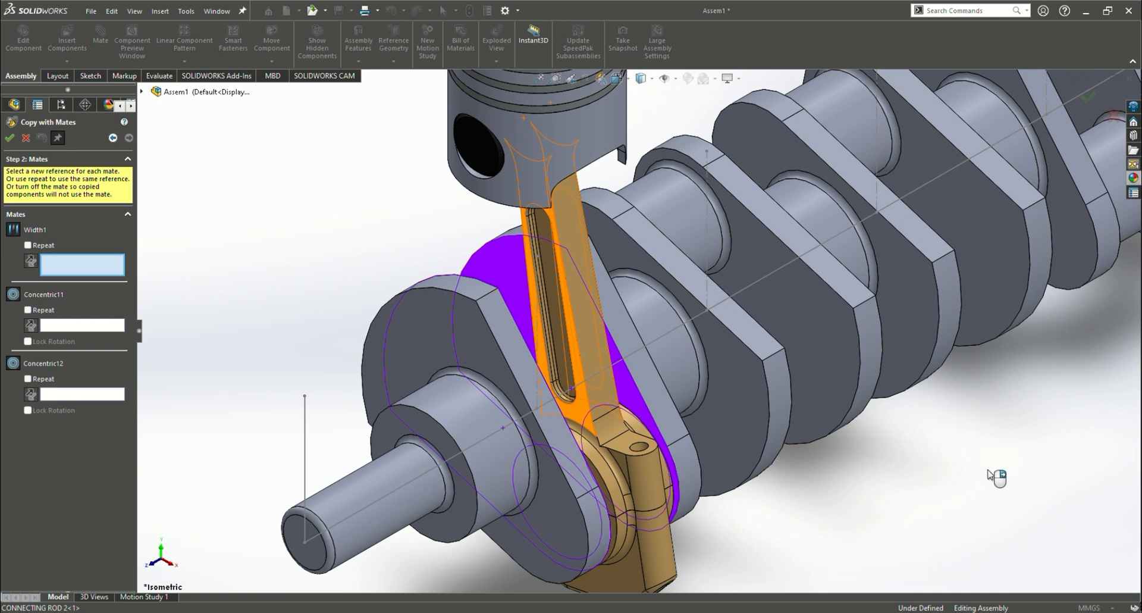
Assign the two facing web faces of the crankshaft's second throw as the new references for the copied Width1 mate
middle_click_drag(993, 476, 938, 467)
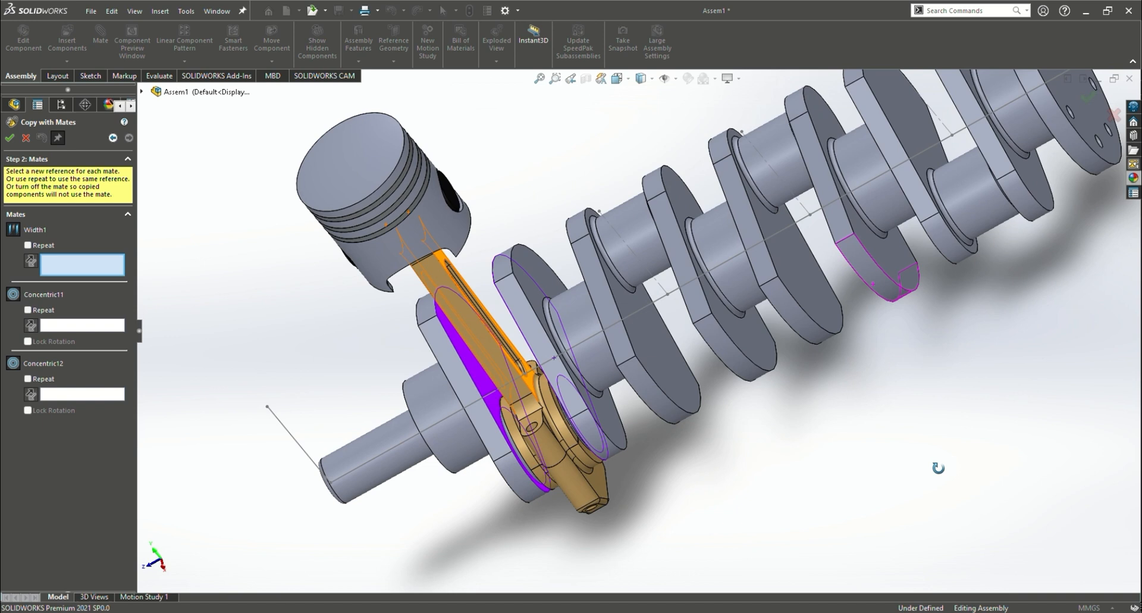
left_click(663, 357)
middle_click_drag(777, 464, 711, 330)
left_click(712, 331)
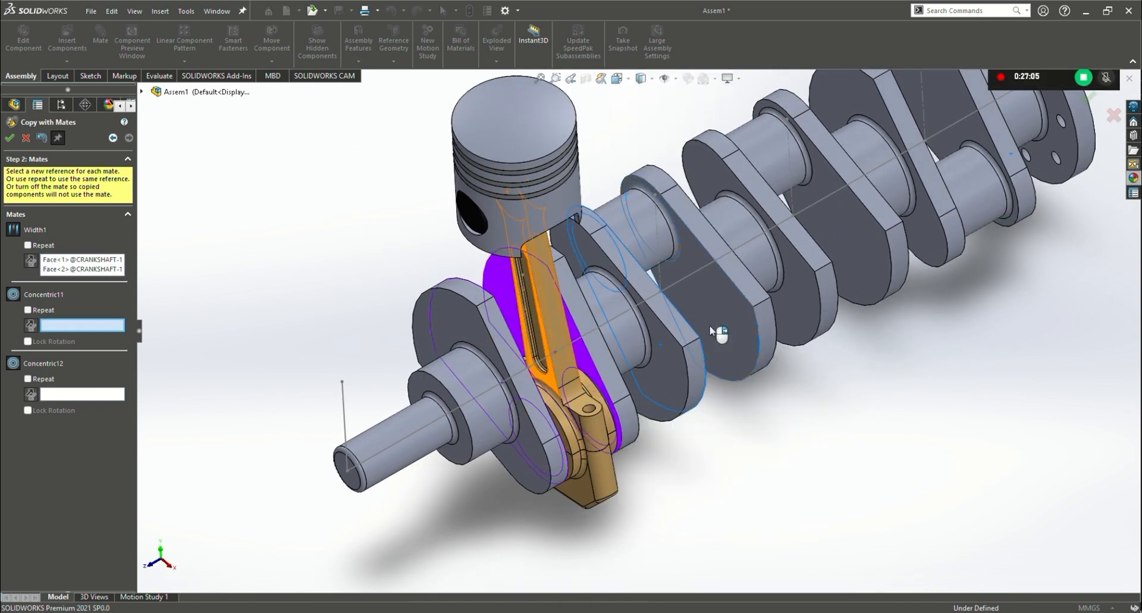
Assign the second throw's crankpin face as the new reference for the copied Concentric11 mate
scroll(801, 380, "down", 2)
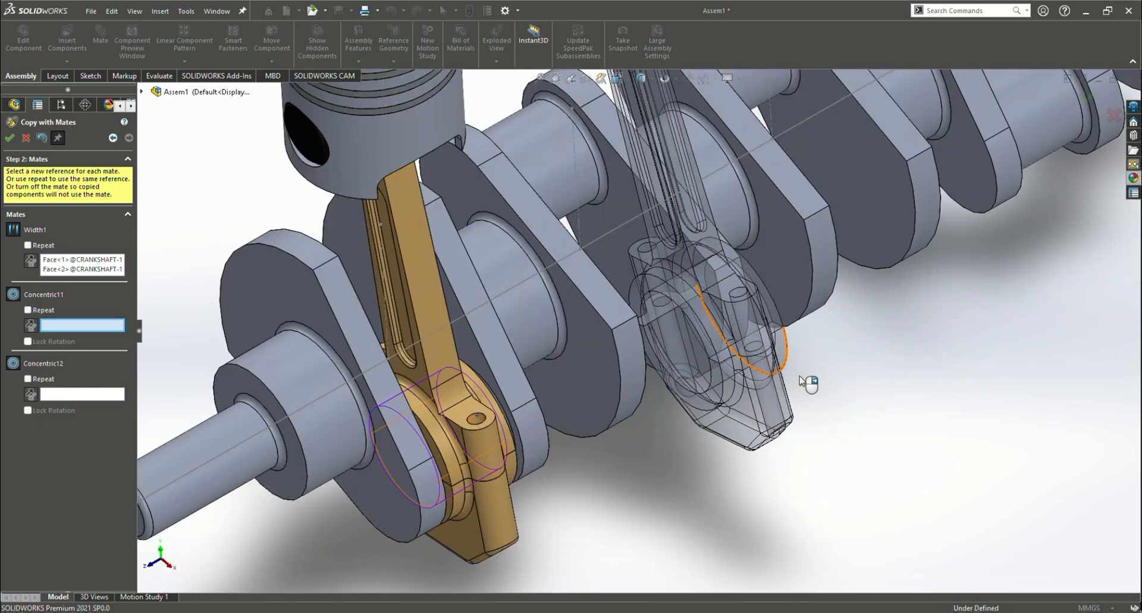
scroll(800, 381, "up", 4)
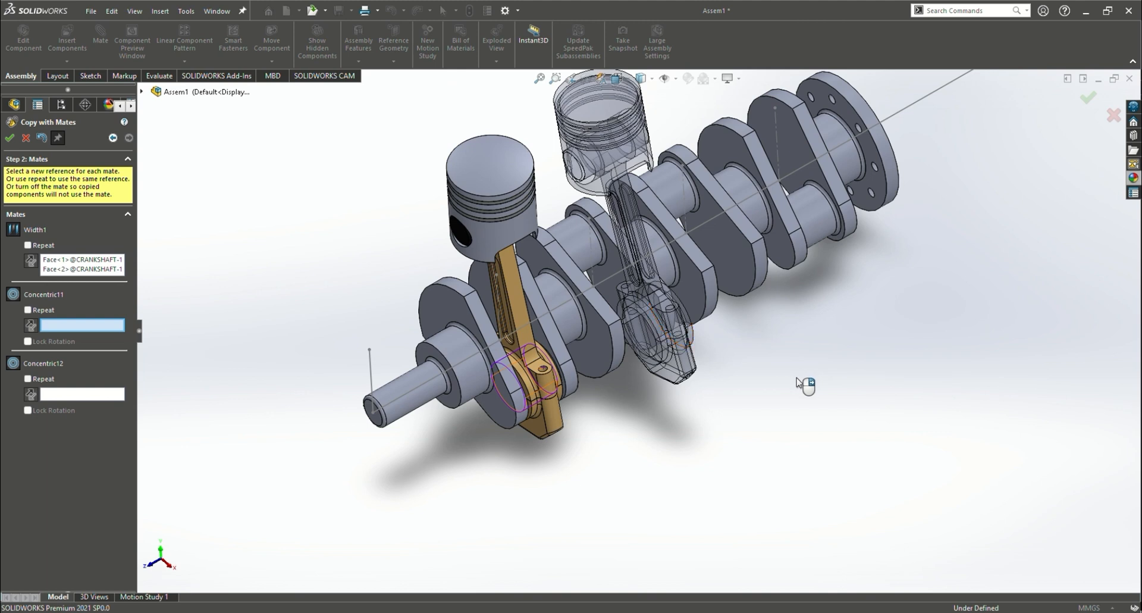
left_click(582, 249)
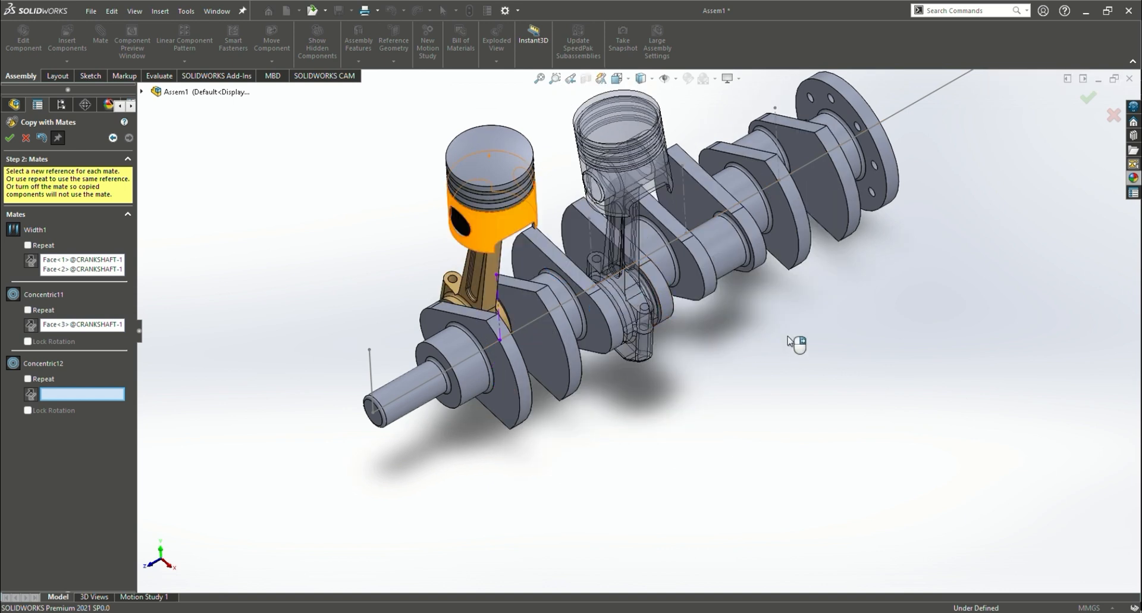
Assign Line4@Sketch1 as the new reference for the copied Concentric12 mate and place the piston set on the second throw
scroll(607, 237, "up", 5)
scroll(818, 481, "down", 4)
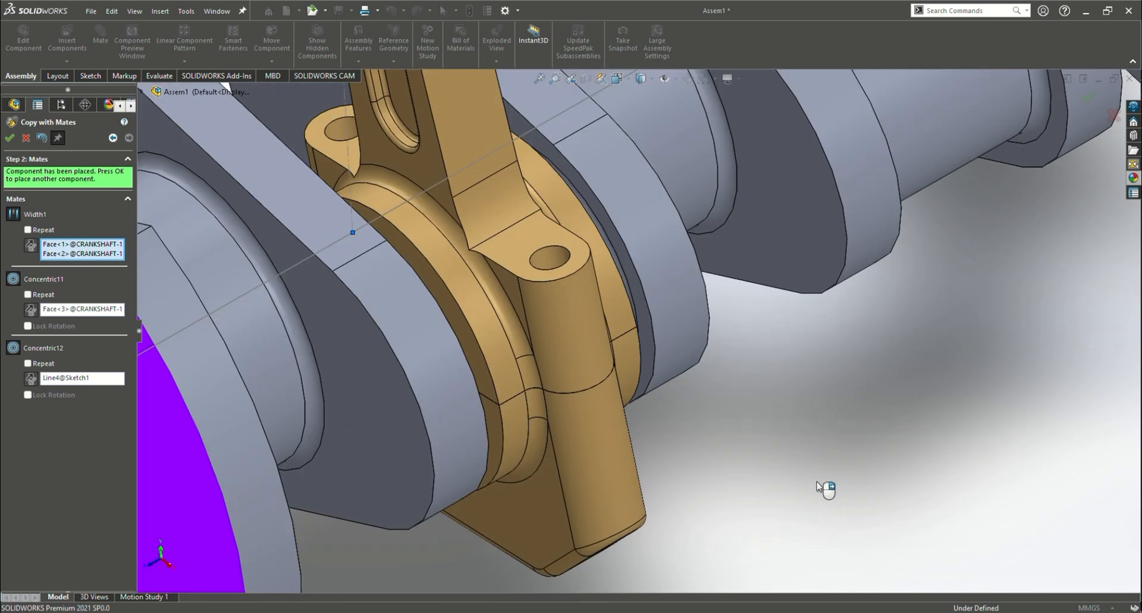
scroll(819, 480, "up", 12)
scroll(779, 378, "down", 1)
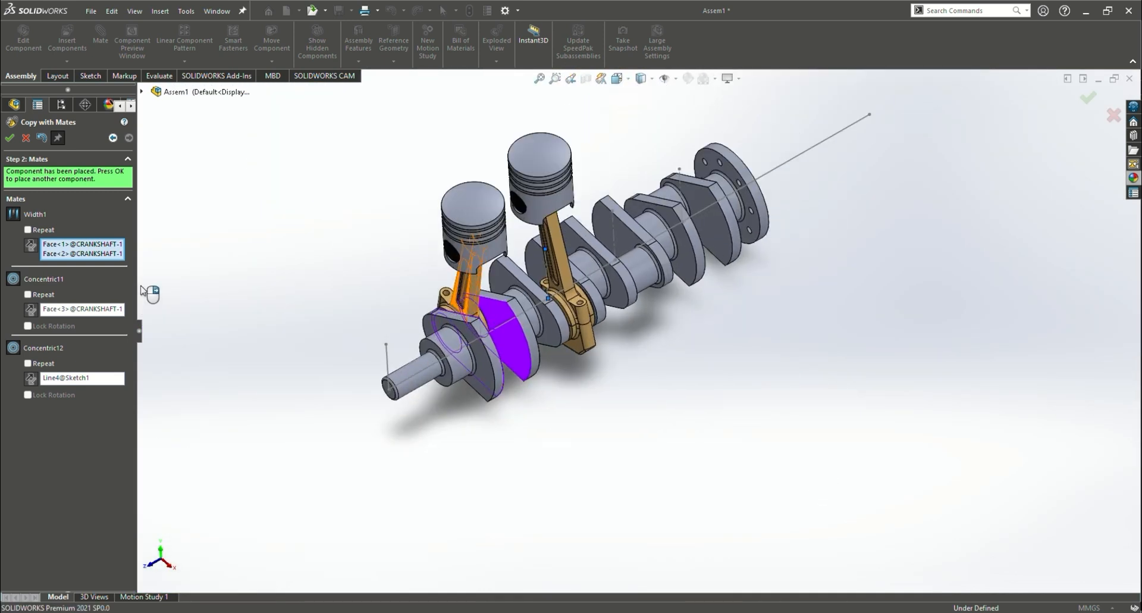
left_click(11, 138)
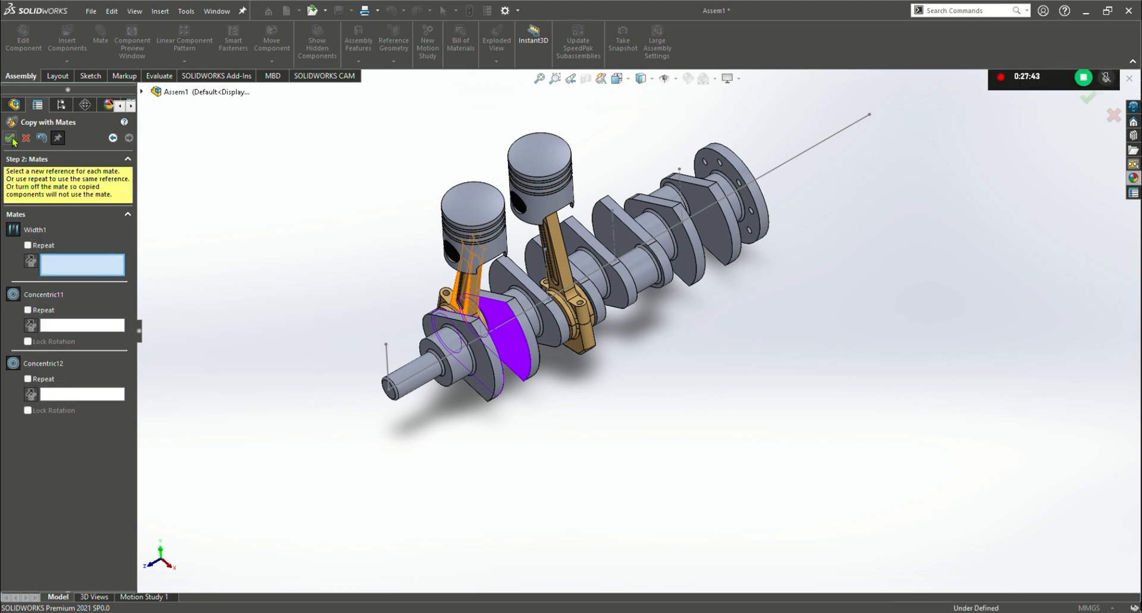
Assign the third throw's facing web faces to the copied Width1 mate and its crankpin face to Concentric11
scroll(631, 292, "down", 4)
left_click(609, 181)
middle_click_drag(839, 207, 788, 317)
left_click(575, 152)
left_click(606, 222)
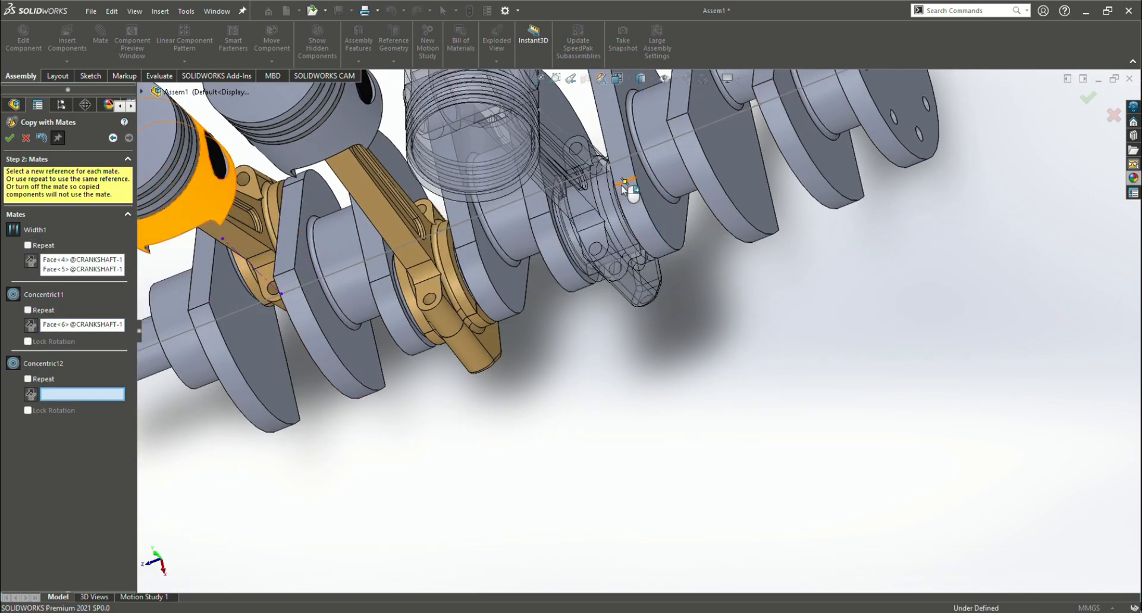
Assign Line5@Sketch1 to the copied Concentric12 mate and place the piston set on the third throw
scroll(621, 186, "down", 5)
left_click(637, 158)
scroll(779, 402, "up", 8)
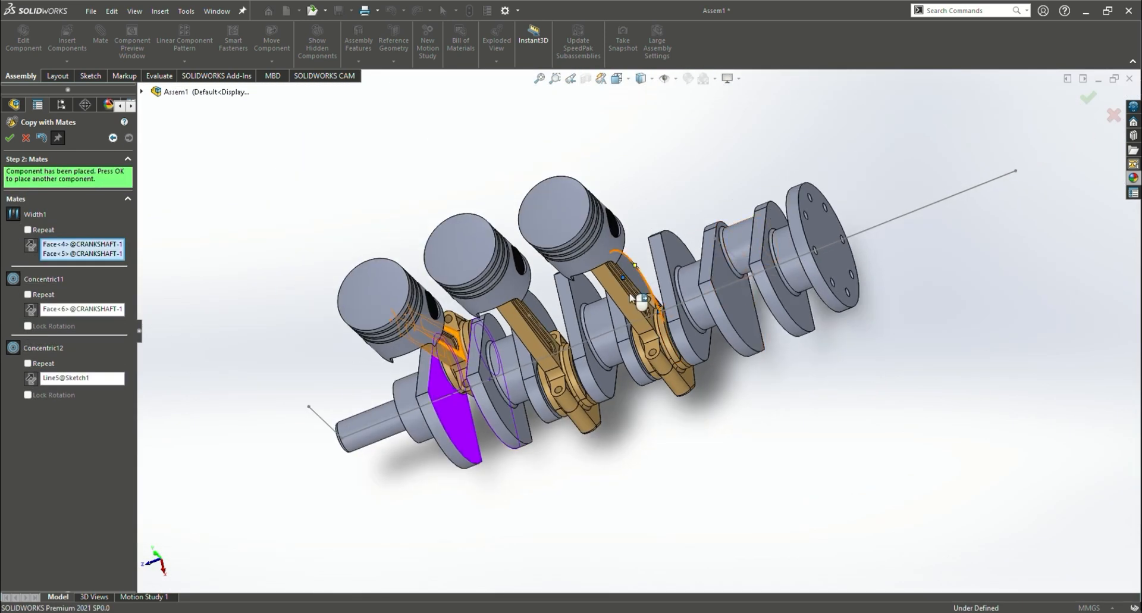
left_click(11, 138)
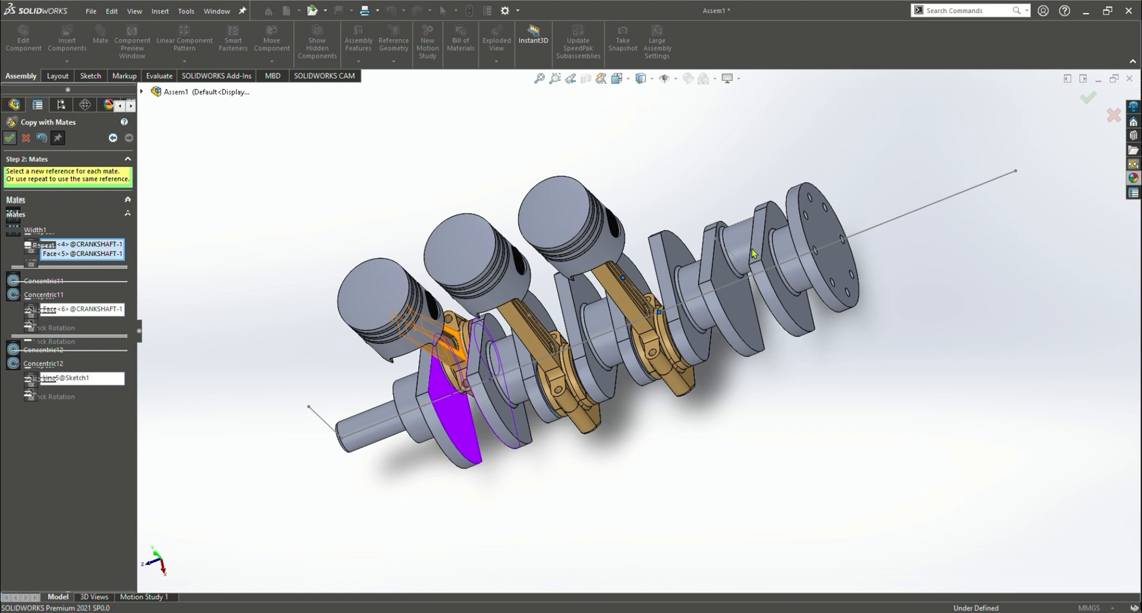
Assign the fourth throw's facing web faces to the copied Width1 mate and its crankpin face to Concentric11
left_click(728, 283)
middle_click_drag(763, 383, 850, 375)
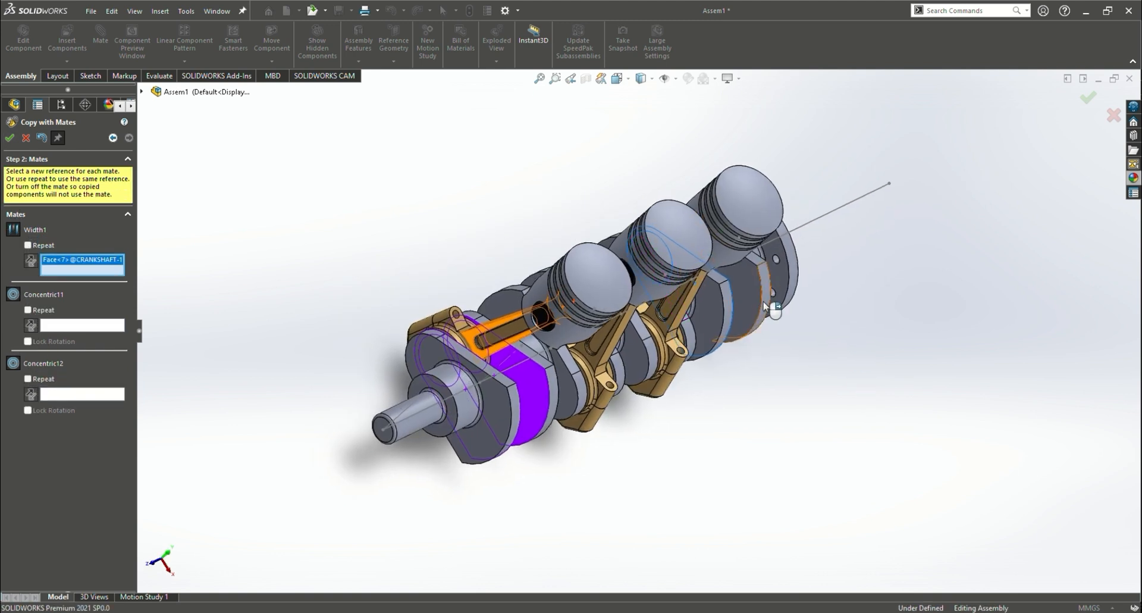
left_click(769, 303)
middle_click_drag(834, 268, 778, 220)
left_click(766, 201)
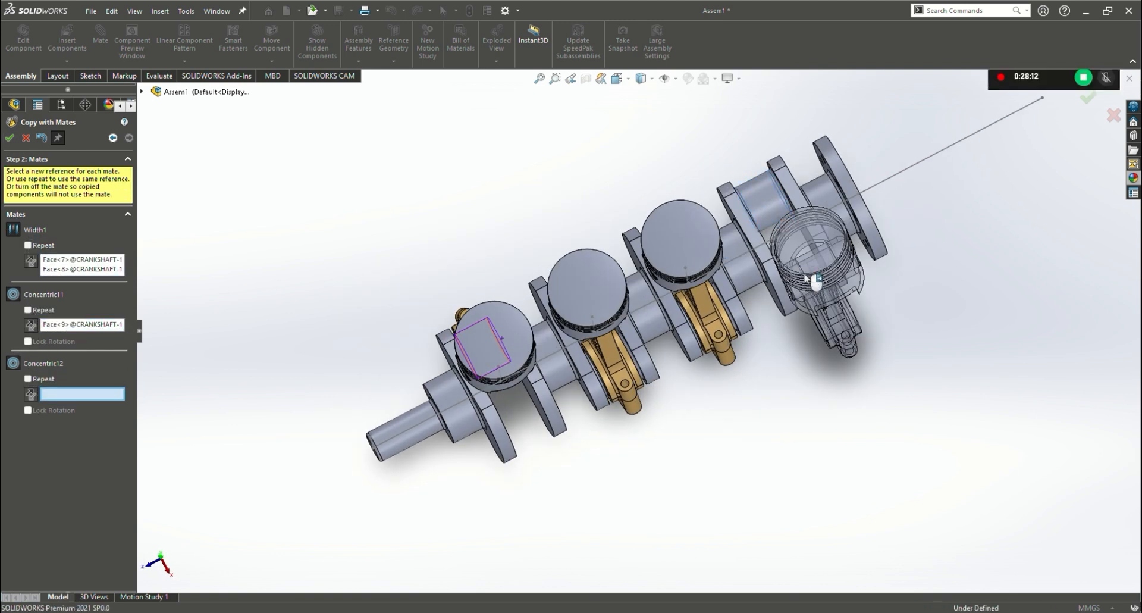
Assign Line6@Sketch1 to the copied Concentric12 mate, place the piston set on the fourth throw and finish Copy with Mates
scroll(803, 275, "up", 8)
scroll(793, 272, "down", 6)
scroll(470, 351, "down", 6)
scroll(857, 428, "up", 5)
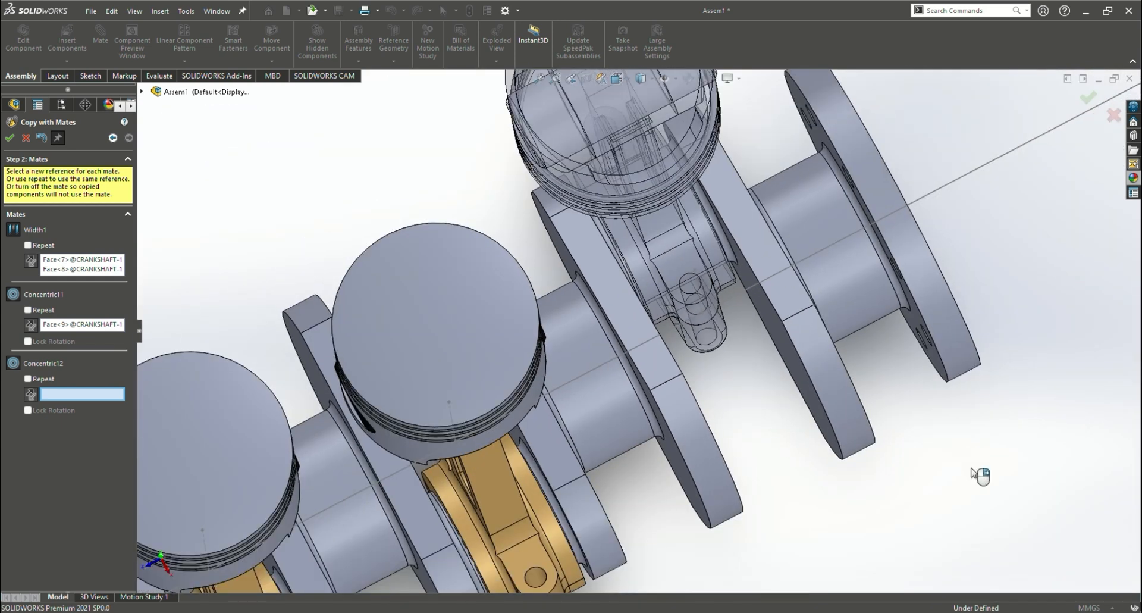
middle_click_drag(976, 472, 984, 410)
left_click(693, 324)
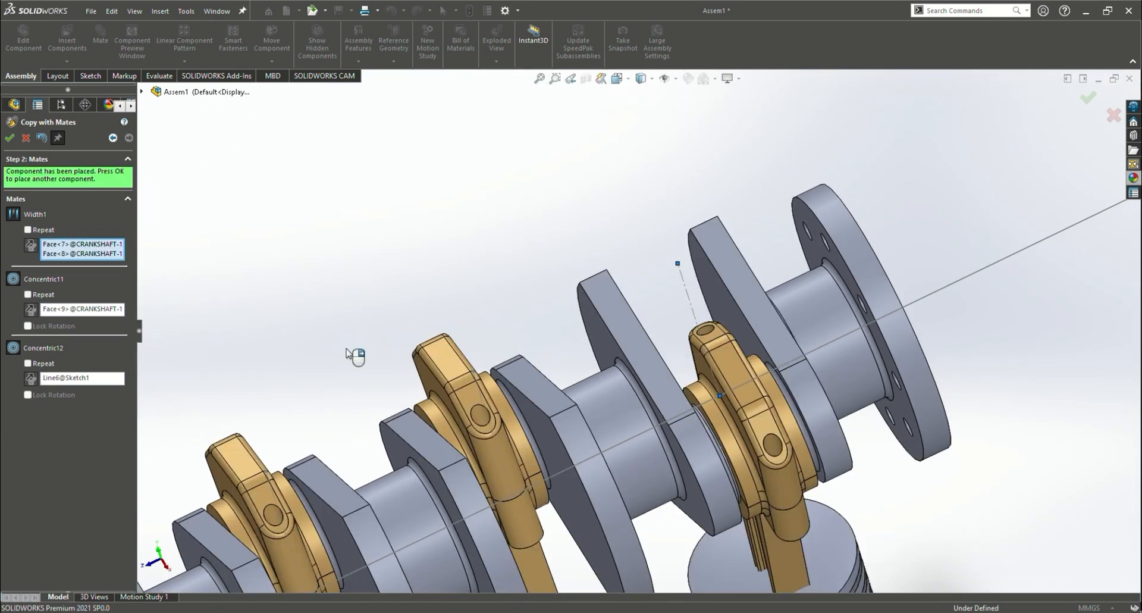
left_click(9, 139)
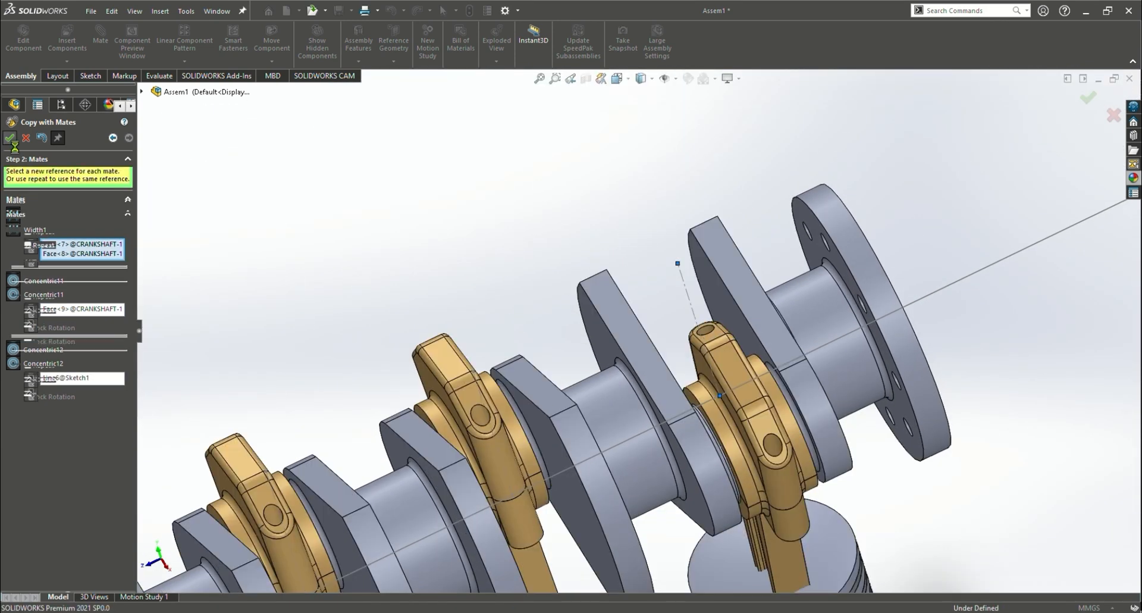
left_click(10, 139)
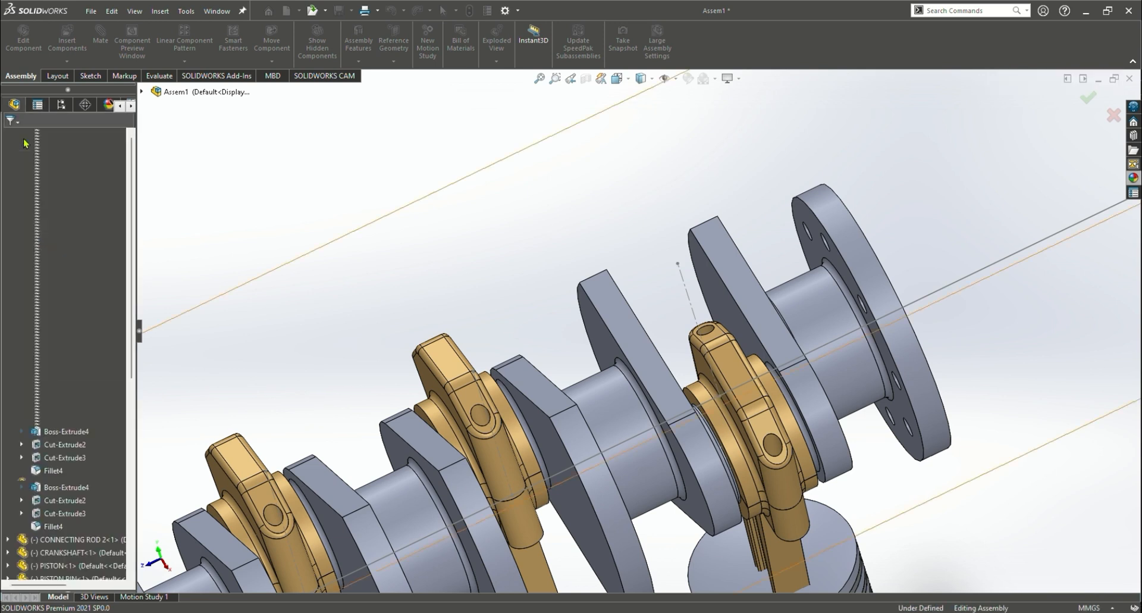
Undo the copied piston sets on the second, third and fourth throws, as well as the trial crankshaft rotation
scroll(512, 352, "down", 5)
scroll(536, 357, "down", 1)
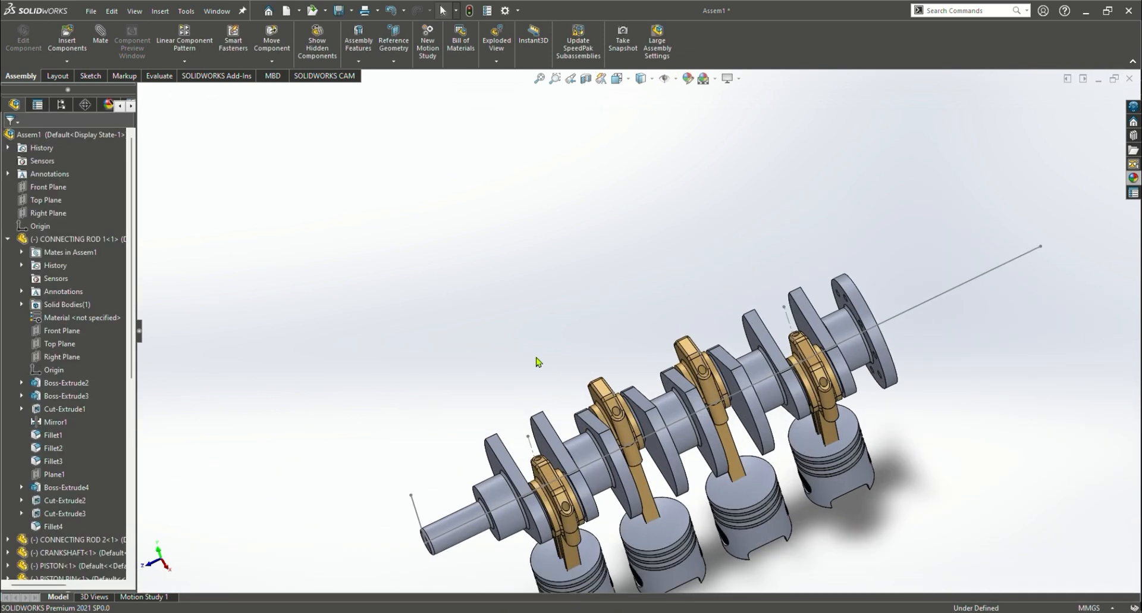
scroll(537, 357, "up", 1)
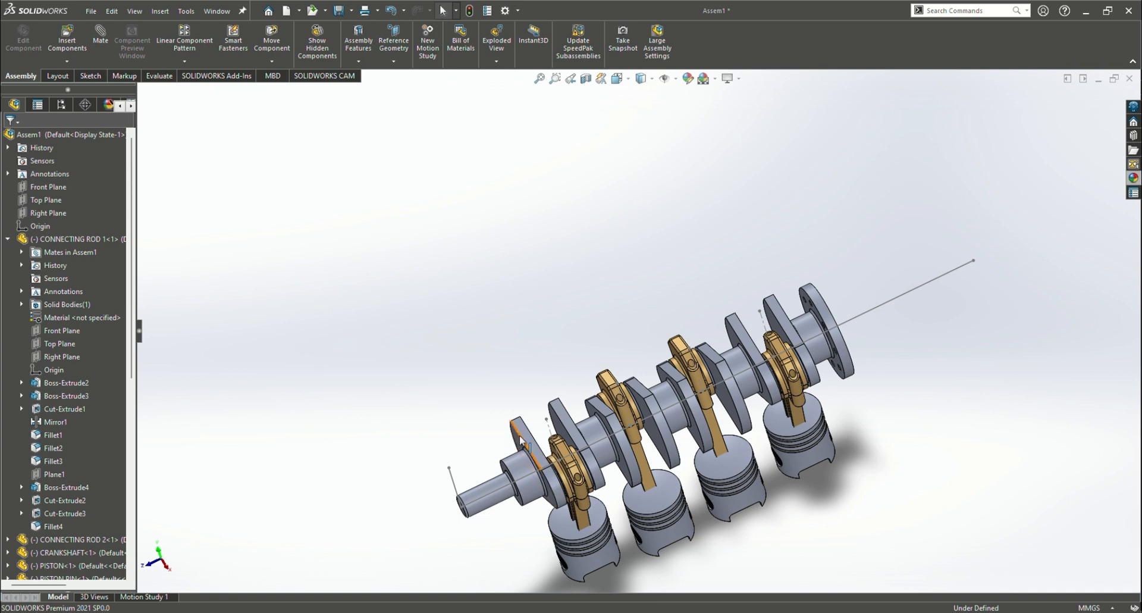
key("ctrl+7")
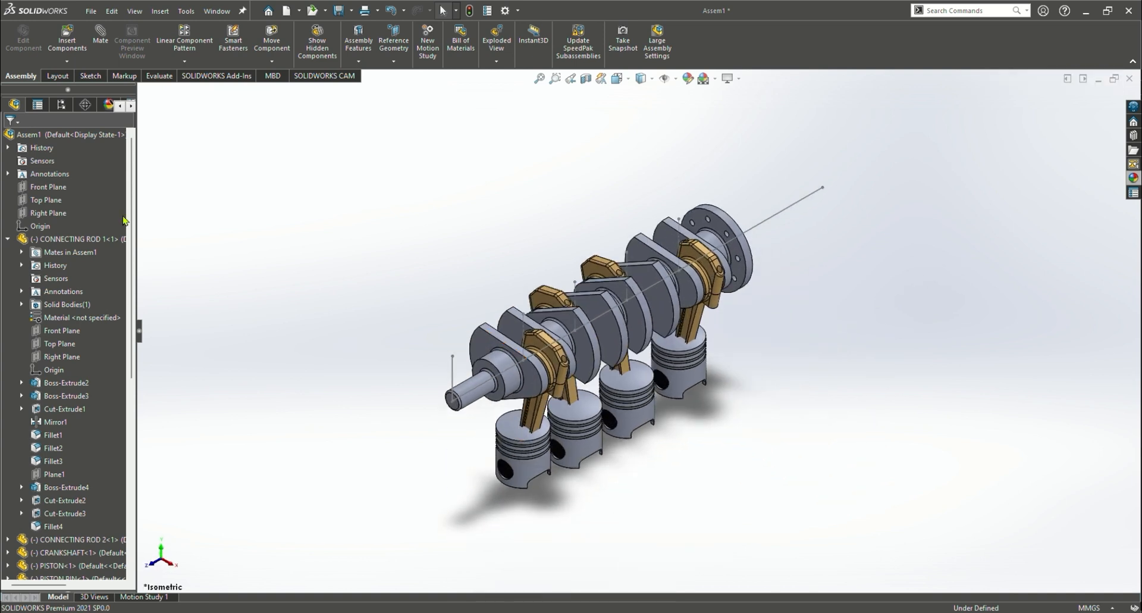
left_click(391, 11)
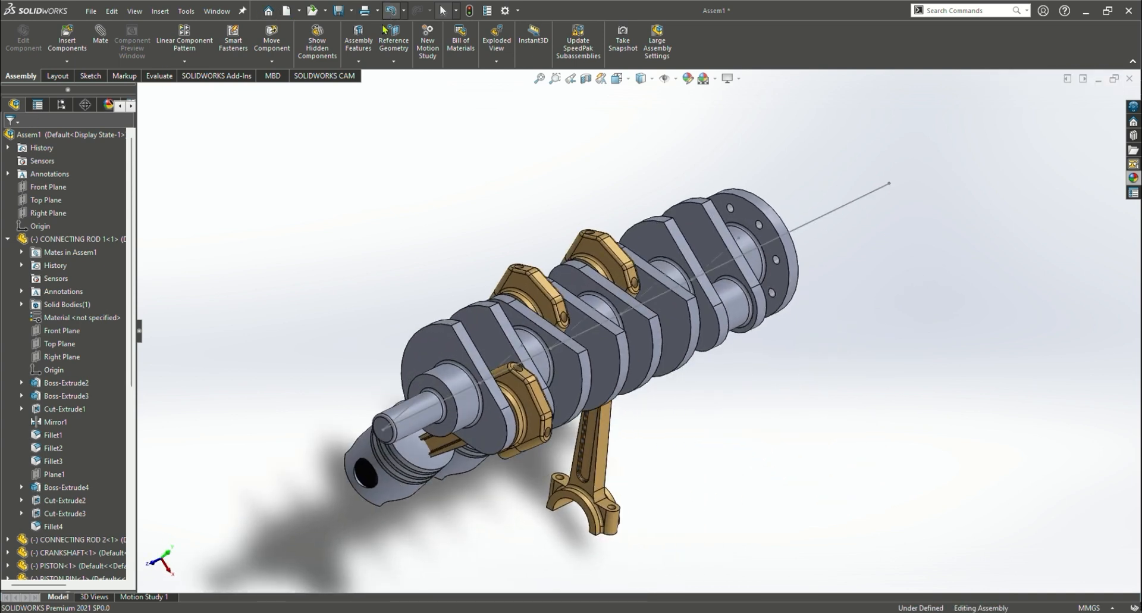
left_click(390, 15)
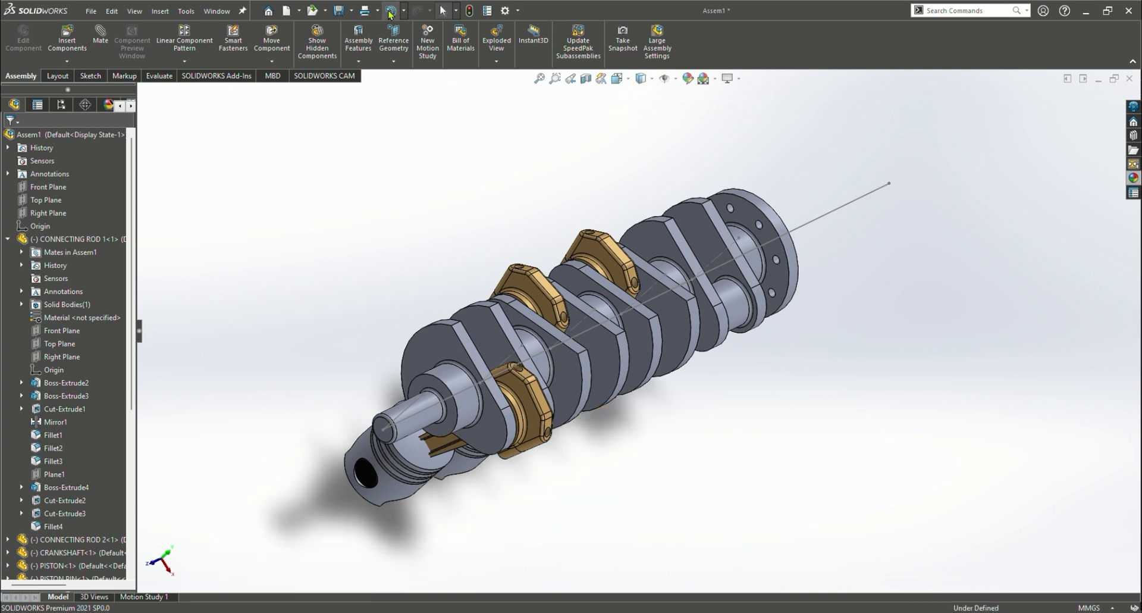
left_click(390, 15)
left_click(390, 14)
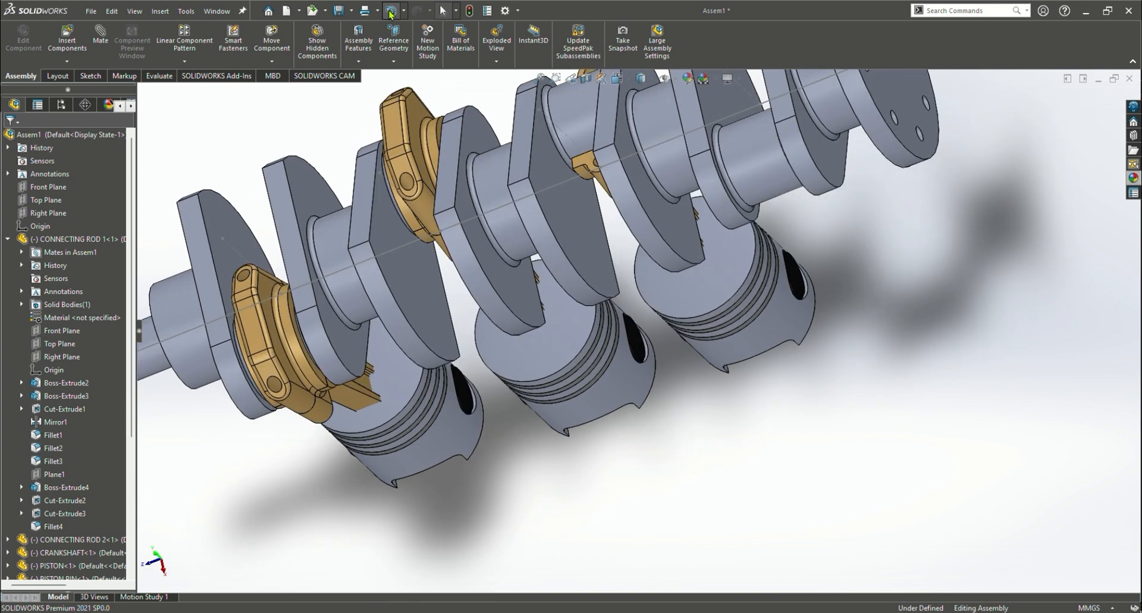
left_click(390, 13)
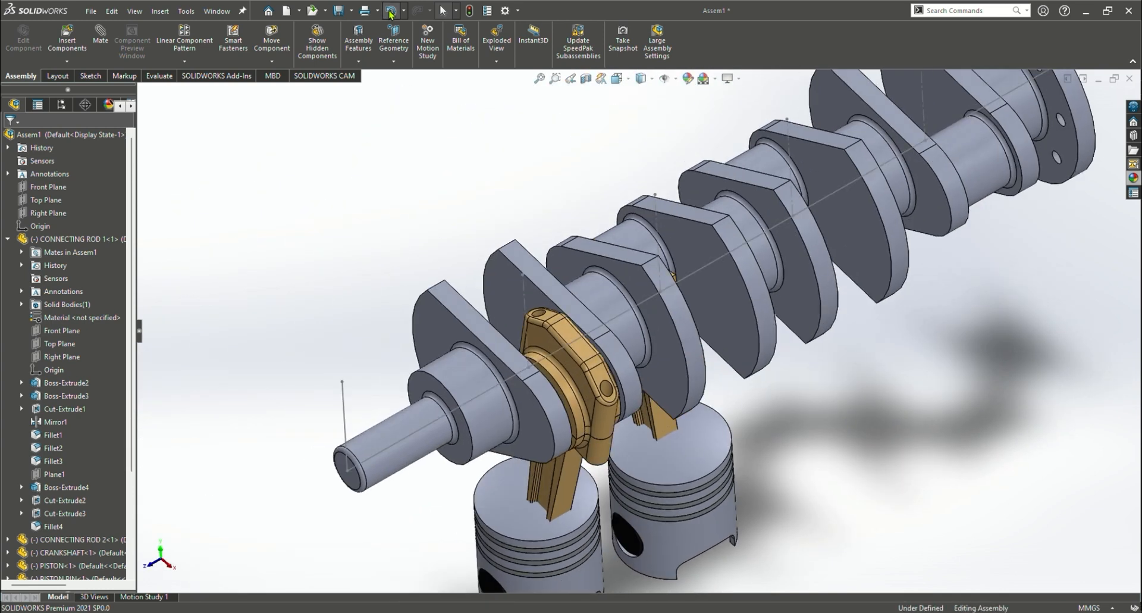
left_click(391, 12)
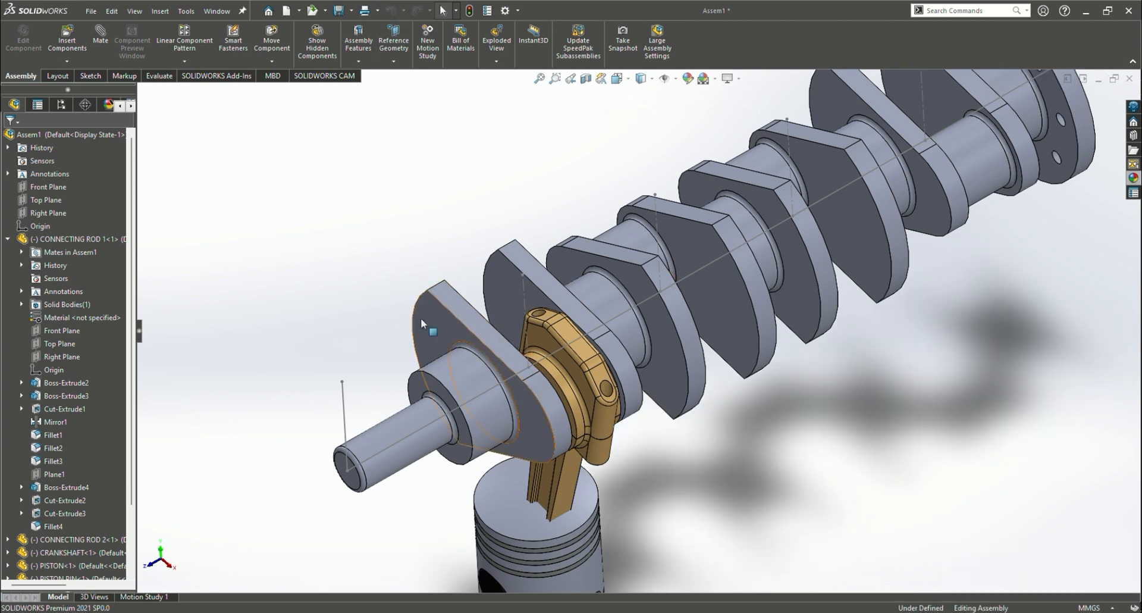
mouse_move(421, 322)
left_mouse_down()
mouse_move(501, 493)
mouse_move(510, 315)
mouse_move(579, 452)
mouse_move(437, 327)
left_mouse_up()
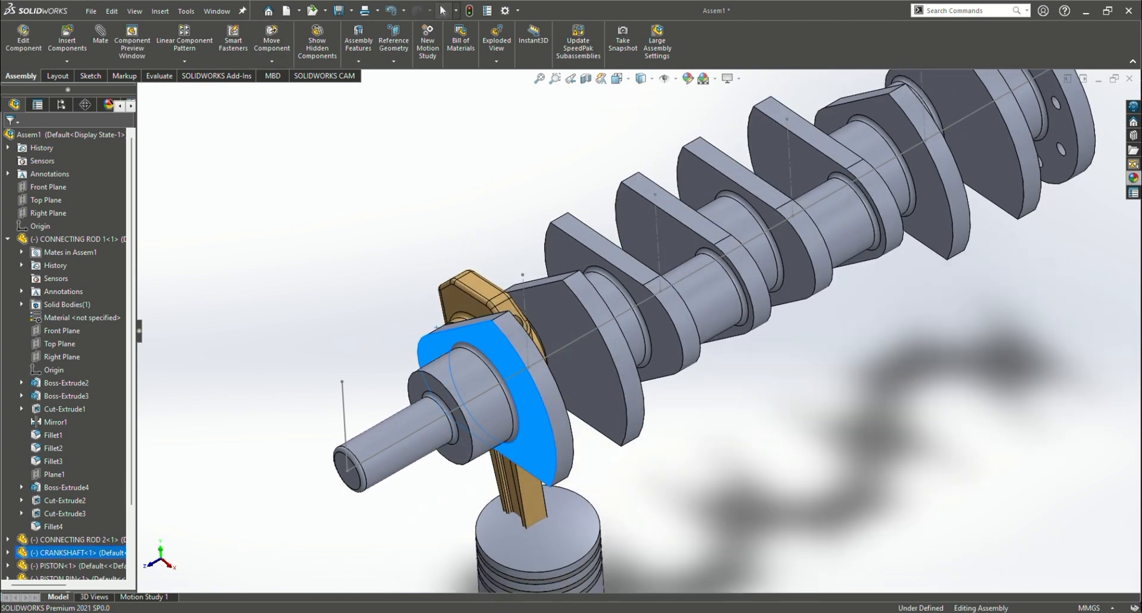
left_click(392, 12)
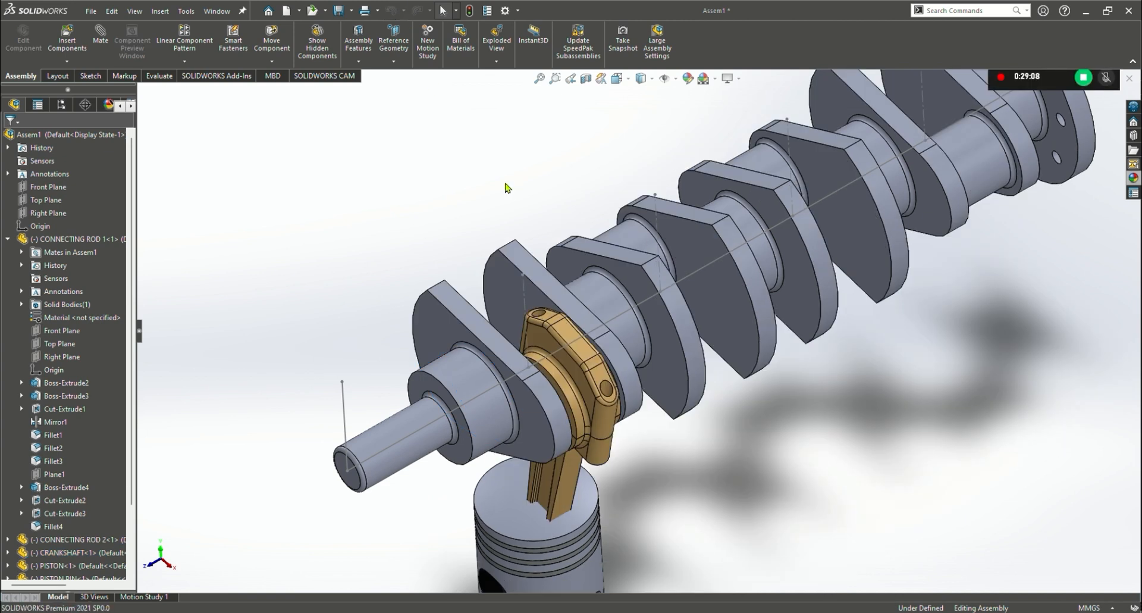
In the isometric view, move the original piston and connecting rod upright above the crankshaft and rotate the crankshaft to match
key("ctrl+7")
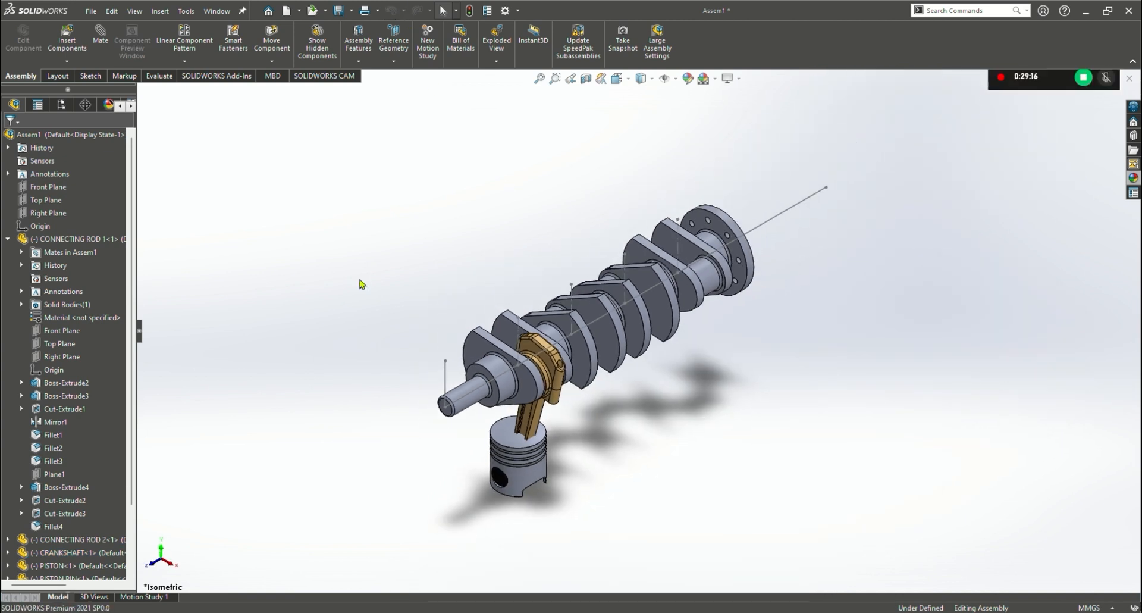
mouse_move(511, 442)
left_mouse_down()
mouse_move(596, 231)
mouse_move(492, 263)
mouse_move(485, 209)
left_mouse_up()
left_click(401, 286)
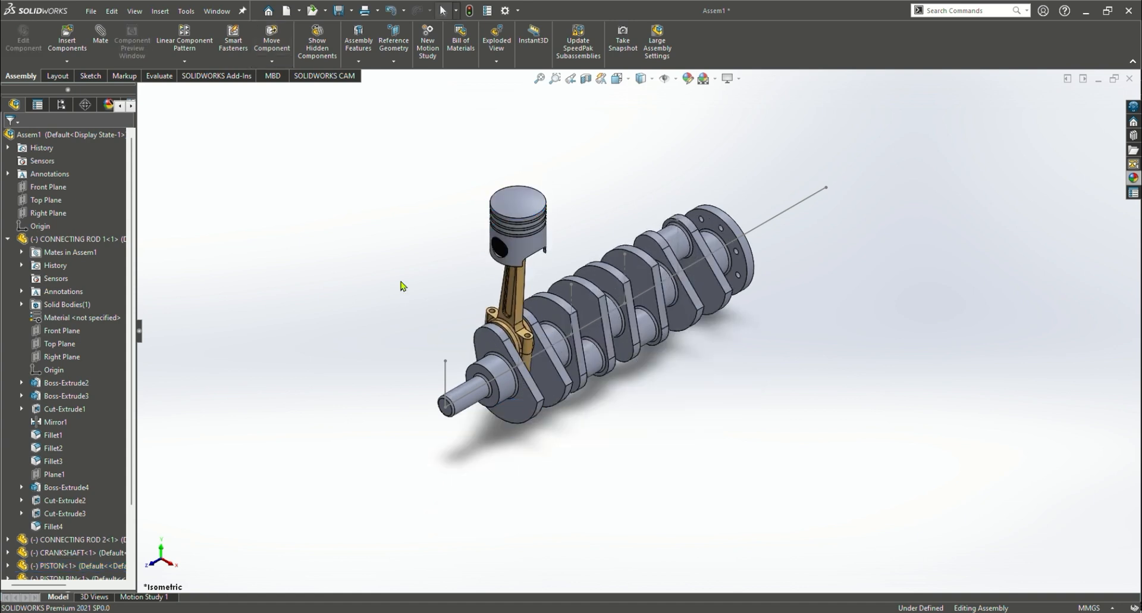
left_click_drag(519, 229, 513, 271)
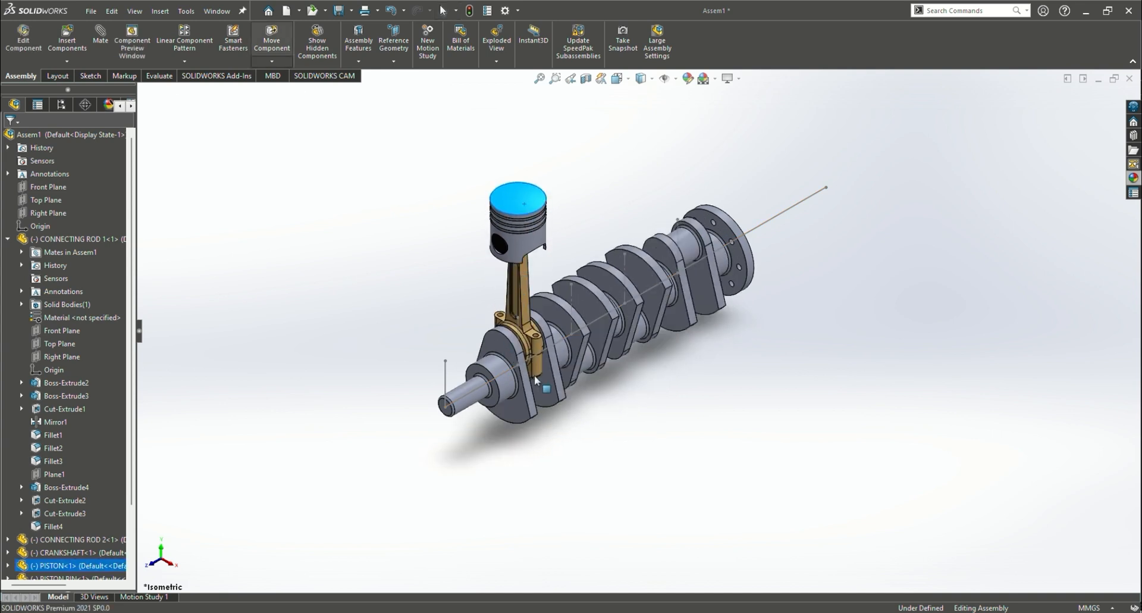
left_click_drag(534, 376, 511, 475)
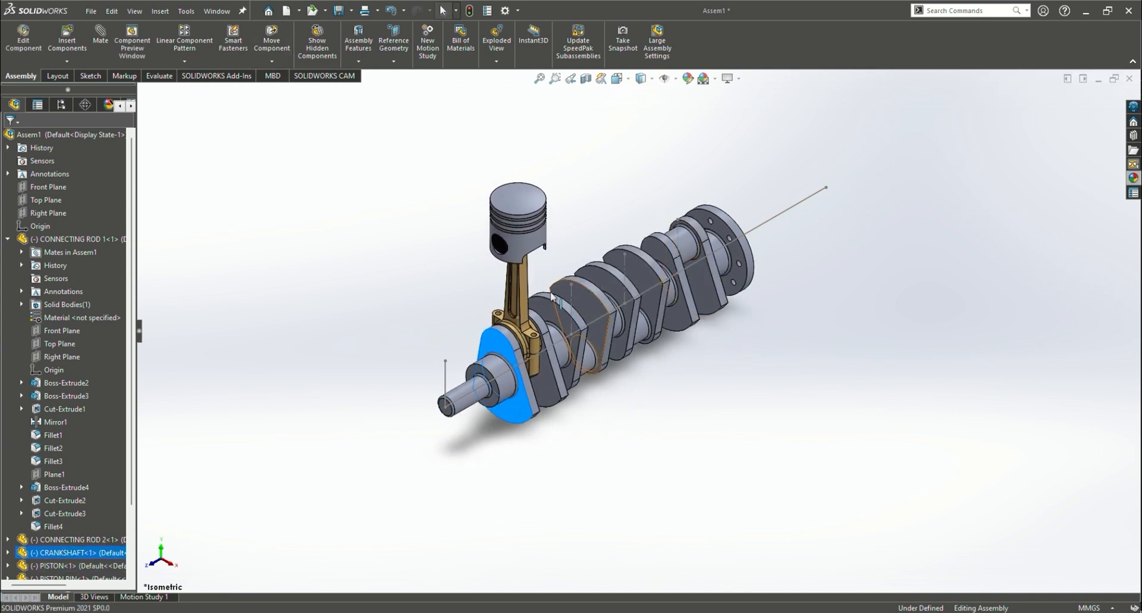
Start Copy with Mates and replace the crankshaft in the component selection with the piston
left_click(106, 124)
scroll(594, 390, "down", 3)
scroll(512, 297, "up", 1)
scroll(475, 244, "down", 1)
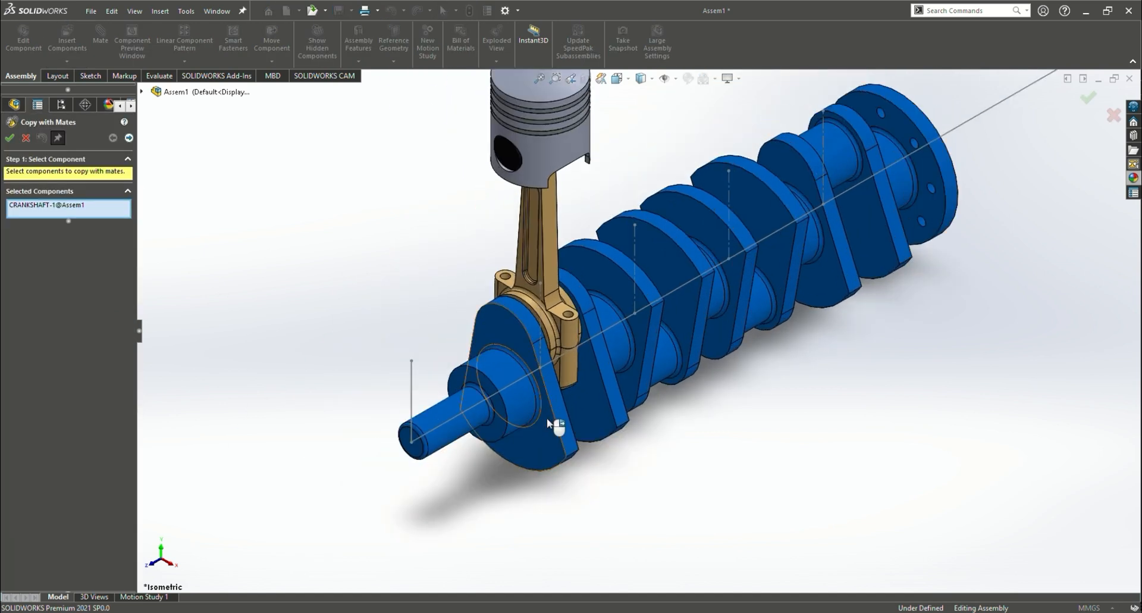
left_click(548, 420)
left_click(550, 97)
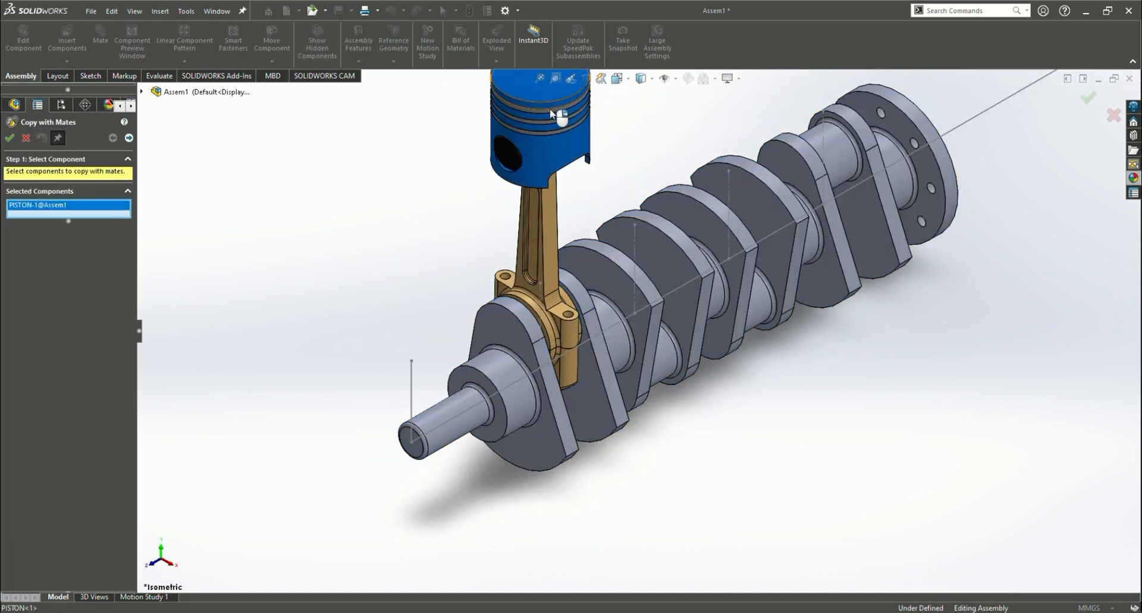
Add the three piston rings, the piston pin, CONNECTING ROD 1 and CONNECTING ROD 2 to the selection and proceed to the mate references
scroll(556, 119, "down", 3)
left_click(568, 171)
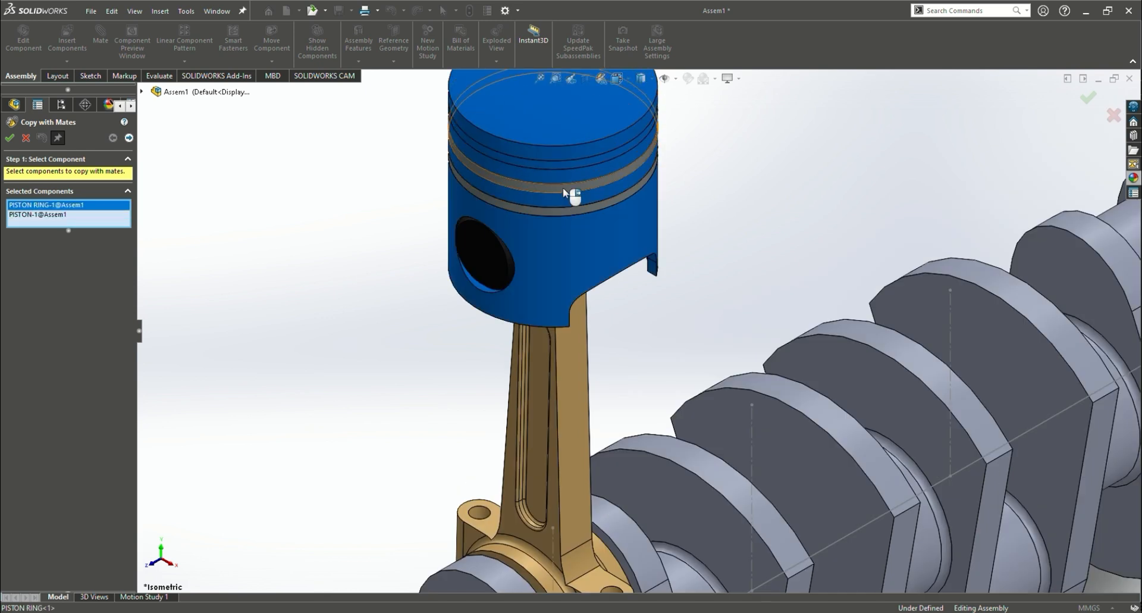
left_click(563, 189)
left_click(565, 211)
left_click(488, 255)
left_click(556, 371)
scroll(571, 393, "up", 3)
left_click(630, 504)
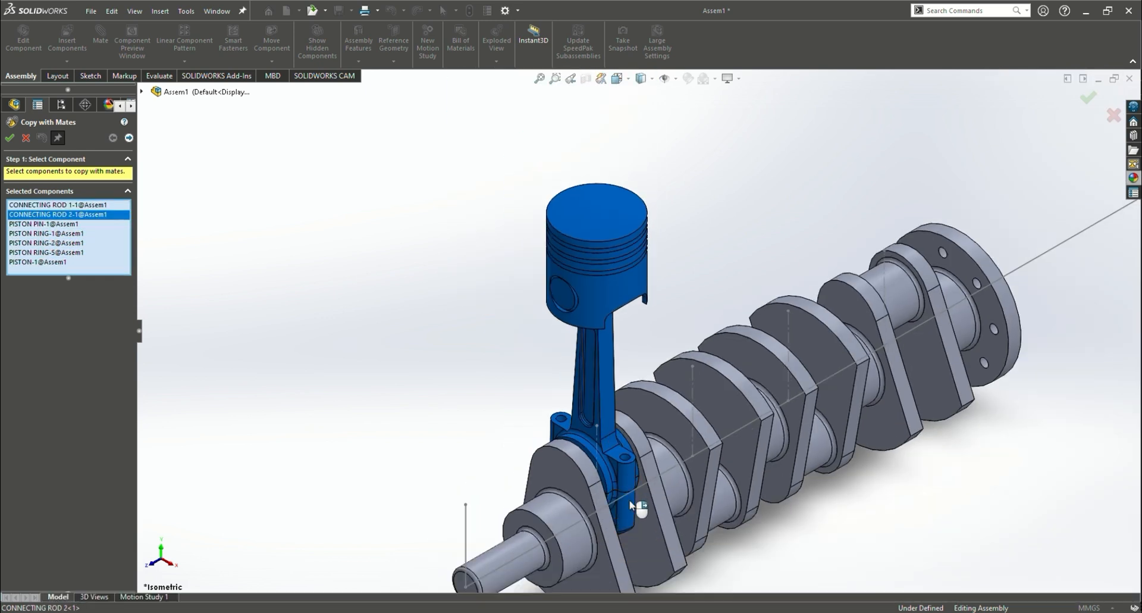
left_click(129, 137)
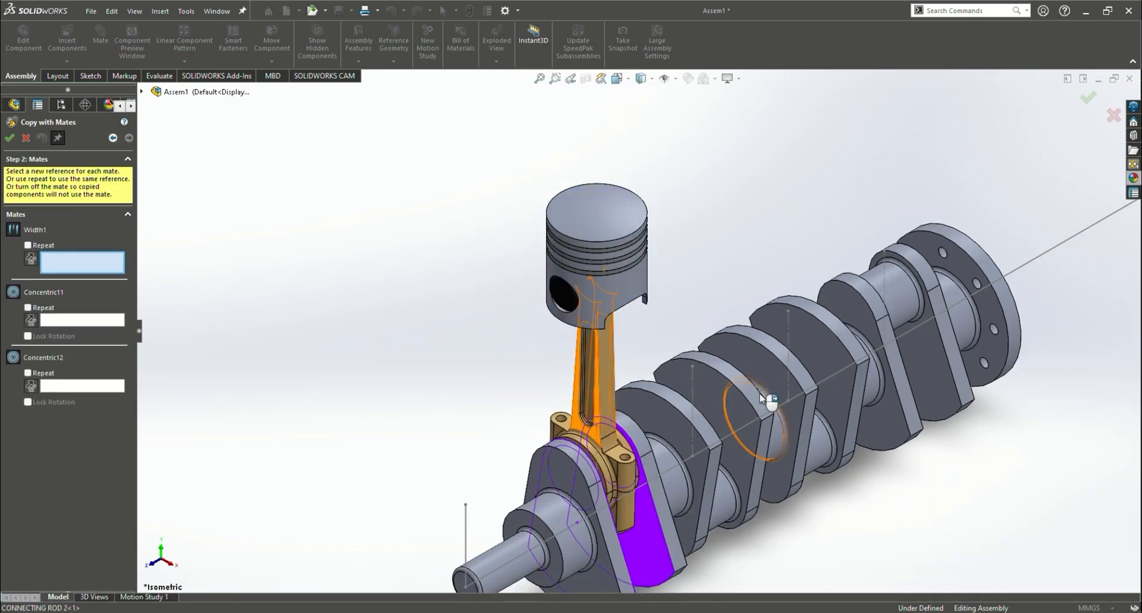
Place the copied set on the second throw using its facing web faces for Width1, crankpin face for Concentric11 and Line4@Sketch1 for Concentric12
left_click(744, 404)
middle_click_drag(1010, 472, 648, 460)
left_click(645, 457)
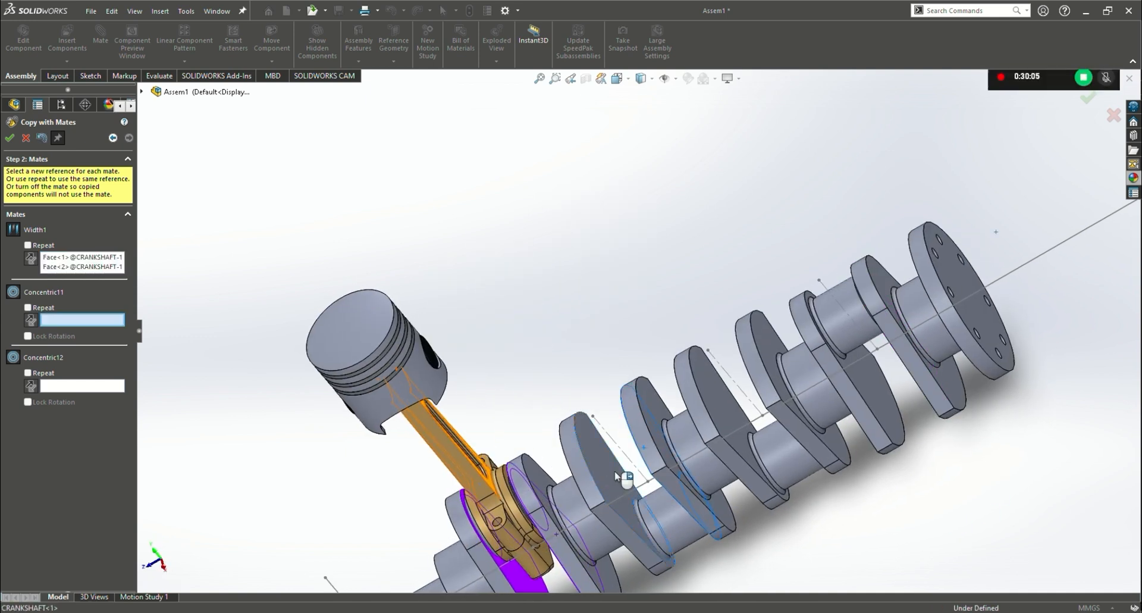
left_click(660, 498)
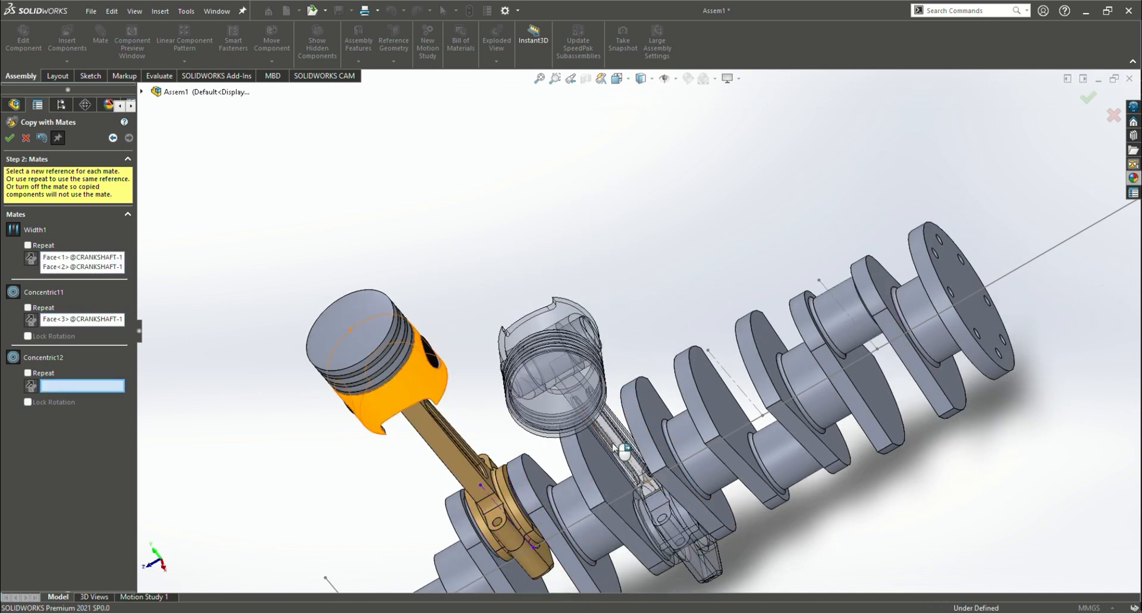
left_click(615, 446)
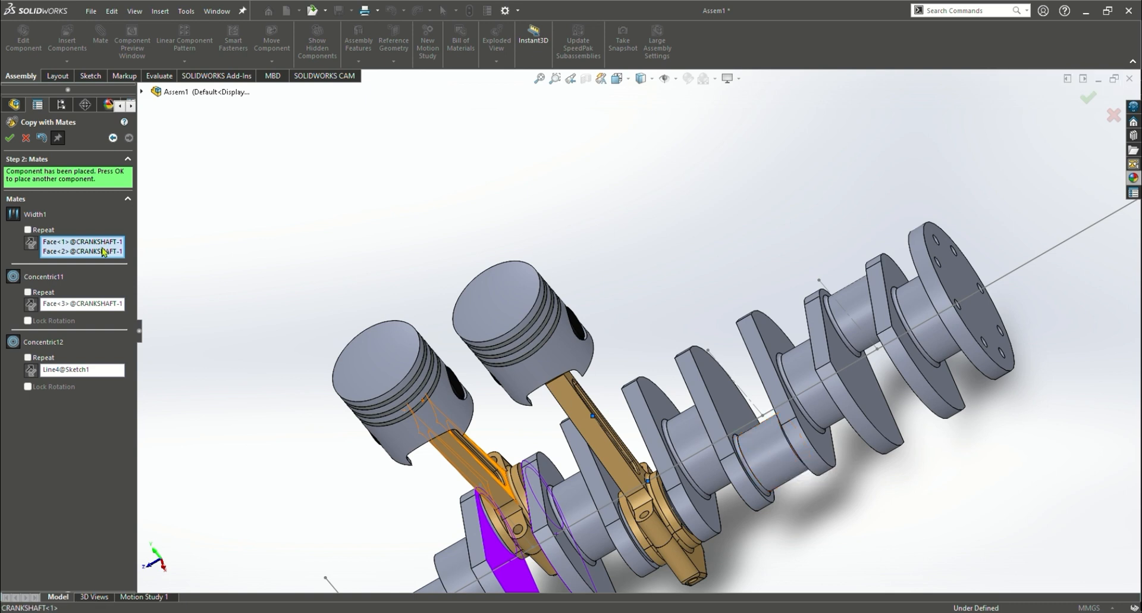
left_click(10, 141)
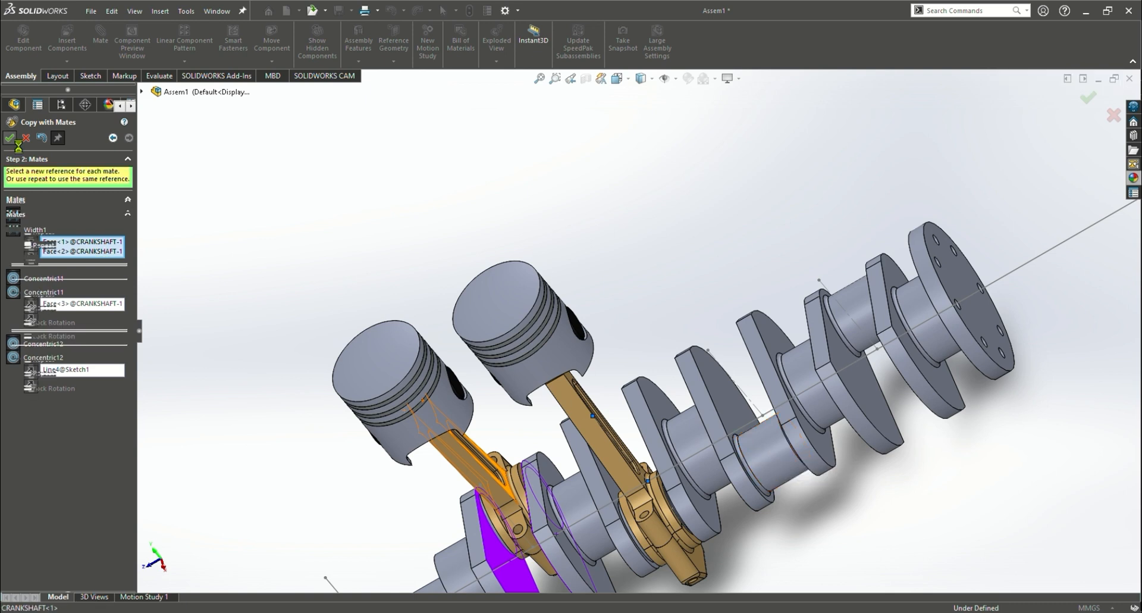
Place the copied set on the third throw using its facing web faces for Width1, crankpin face for Concentric11 and Line5@Sketch1 for Concentric12
left_click(743, 416)
middle_click_drag(856, 532, 956, 521)
left_click(752, 377)
left_click(754, 476)
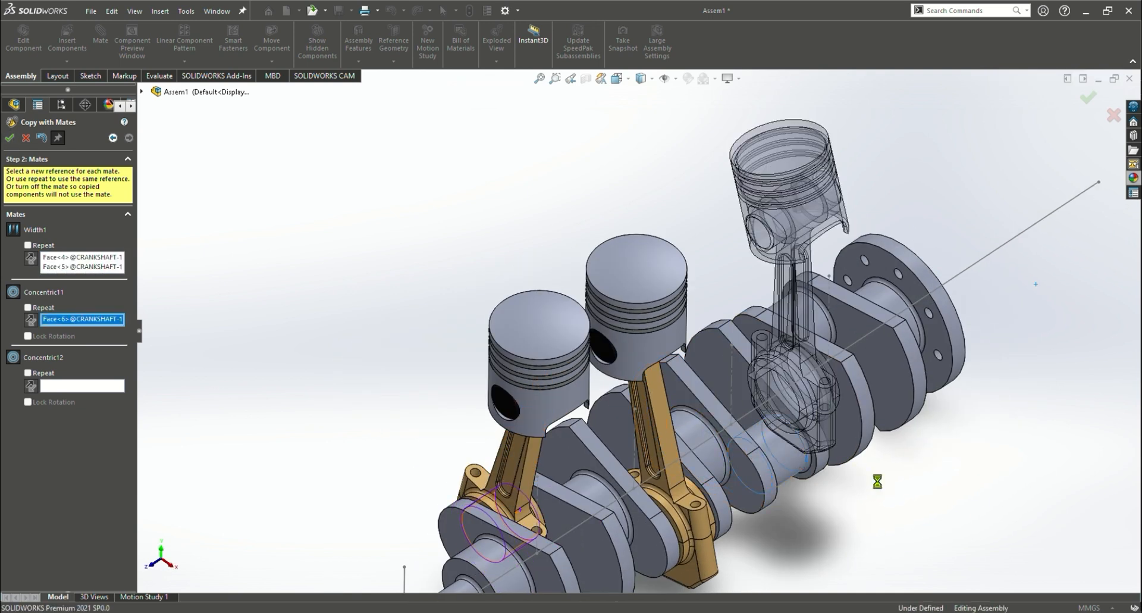
middle_click_drag(754, 476, 898, 544)
left_click(742, 379)
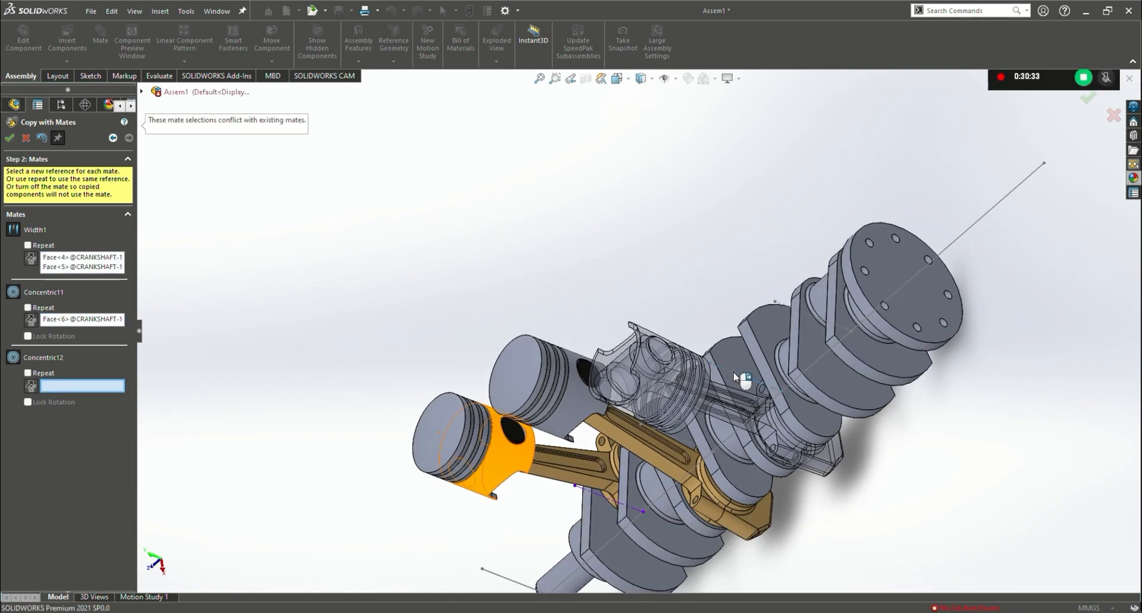
scroll(734, 382, "down", 5)
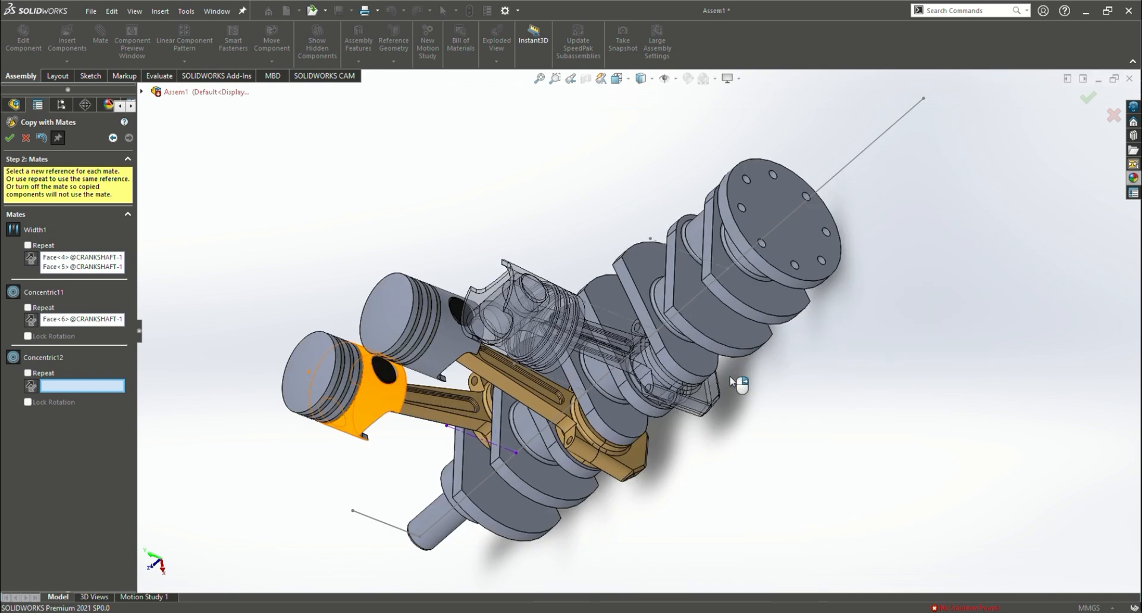
left_click(559, 262)
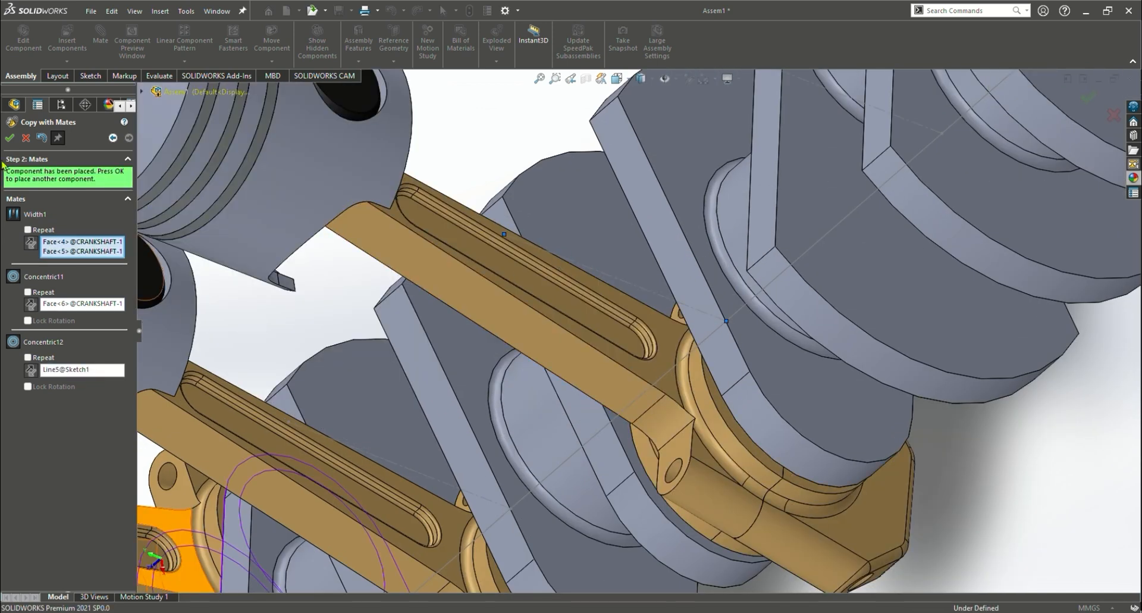
scroll(656, 337, "up", 5)
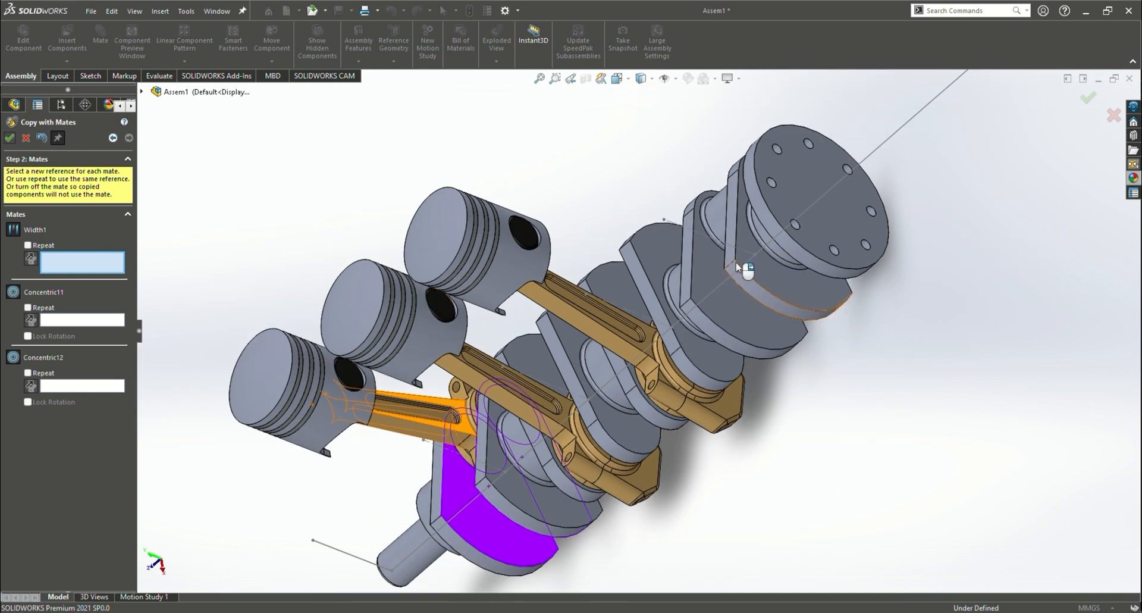
middle_click_drag(227, 322, 330, 174)
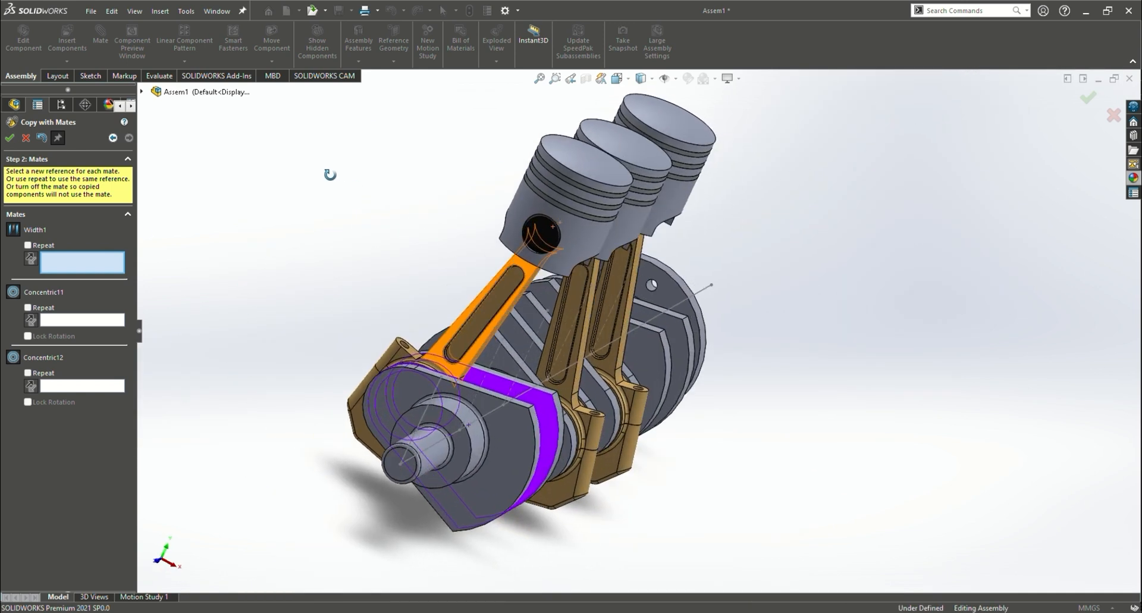
Leave Copy with Mates and rotate the crankshaft so its last throw is accessible
left_click(24, 137)
left_click_drag(339, 420, 823, 363)
middle_click_drag(824, 363, 720, 364)
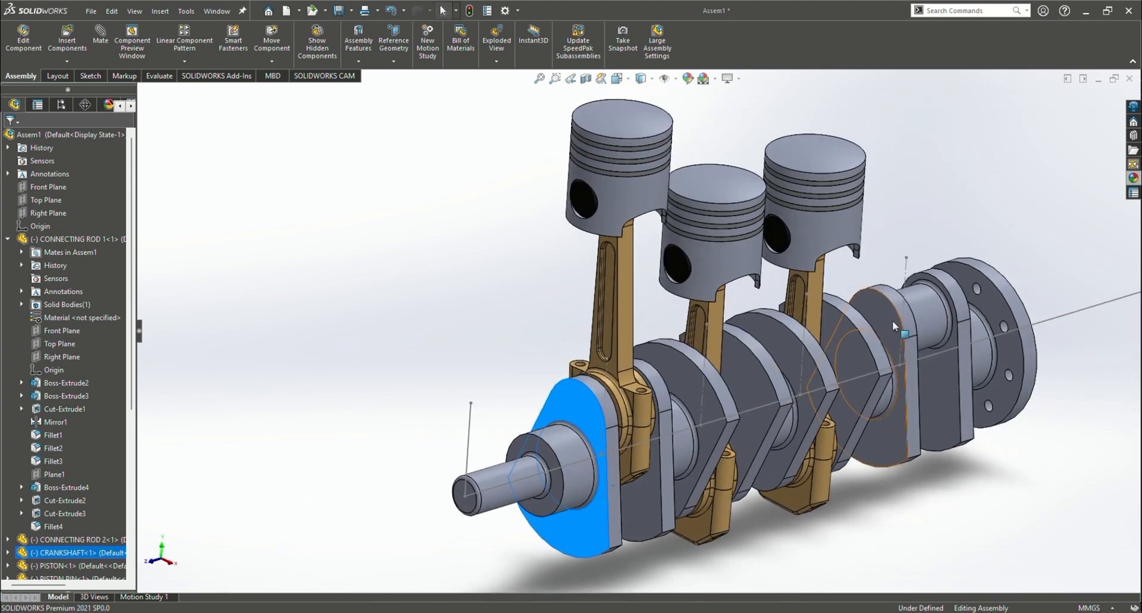
Restart Copy with Mates and add the original piston, its three rings, piston pin, CONNECTING ROD 1 and CONNECTING ROD 2 to the selection
left_click(66, 61)
left_click(98, 121)
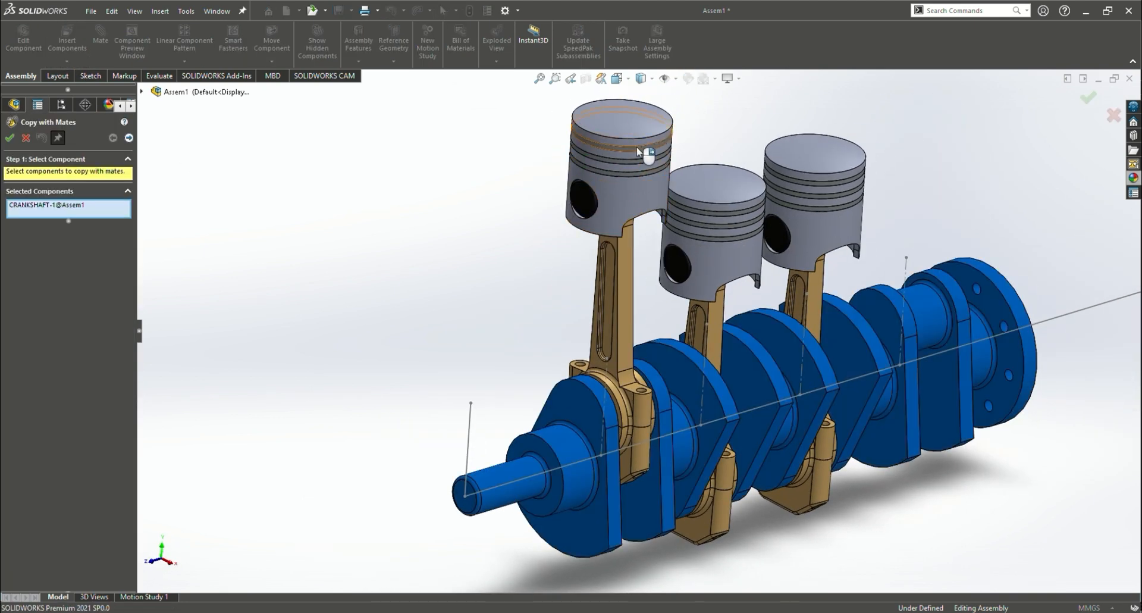
left_click(647, 154)
left_click(642, 166)
left_click(639, 163)
left_click(641, 172)
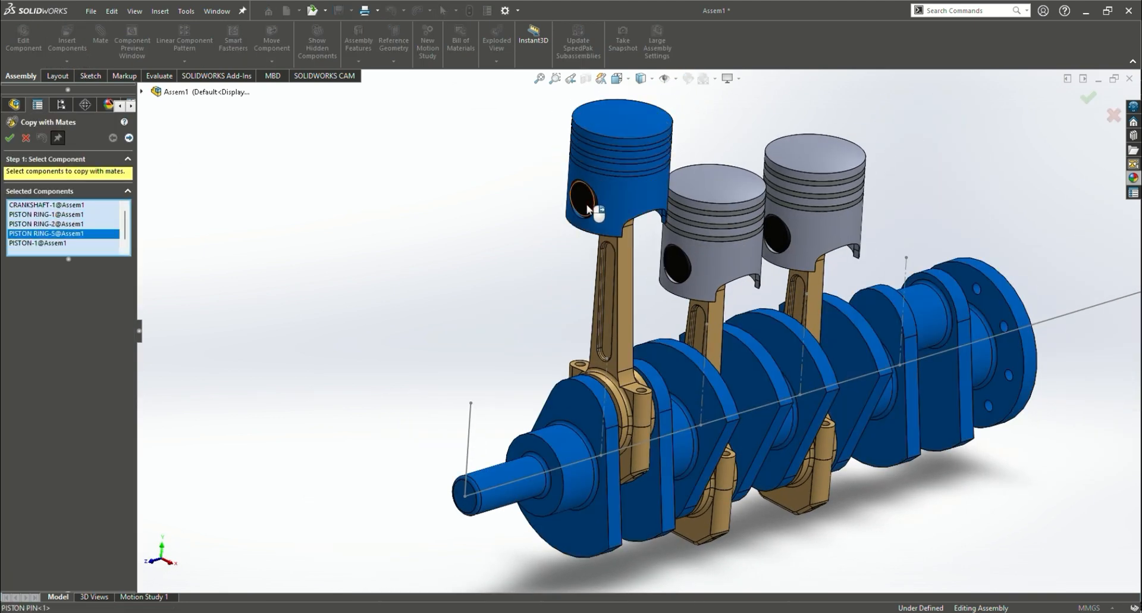
left_click(586, 203)
left_click(628, 315)
left_click(642, 450)
middle_click_drag(642, 450, 393, 196)
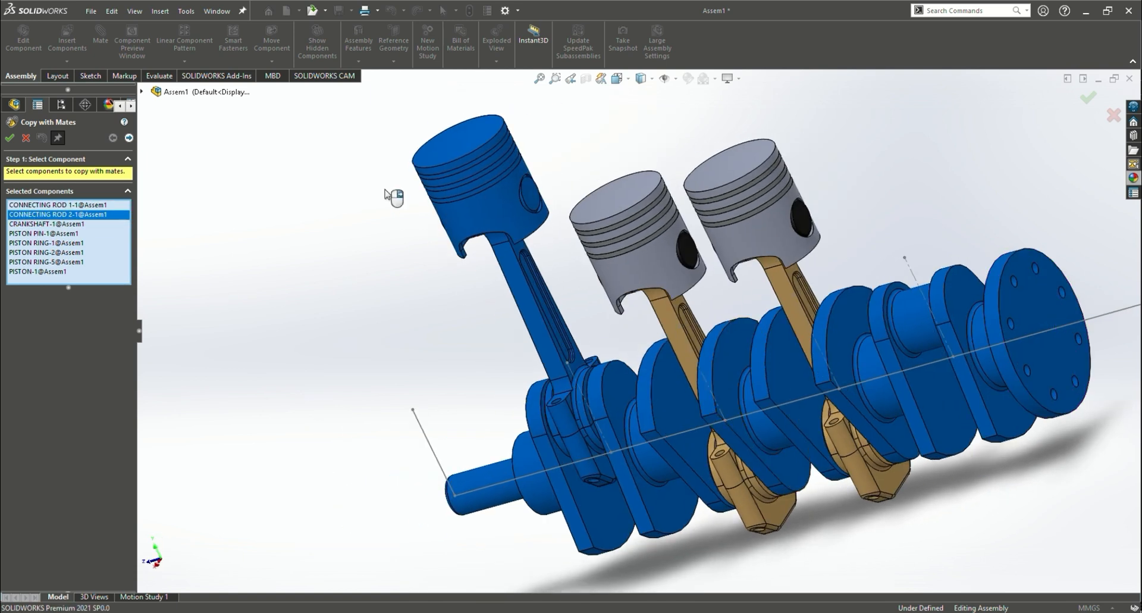
Remove the crankshaft from the components to copy and proceed to the mate references
left_click(129, 137)
left_click(933, 390)
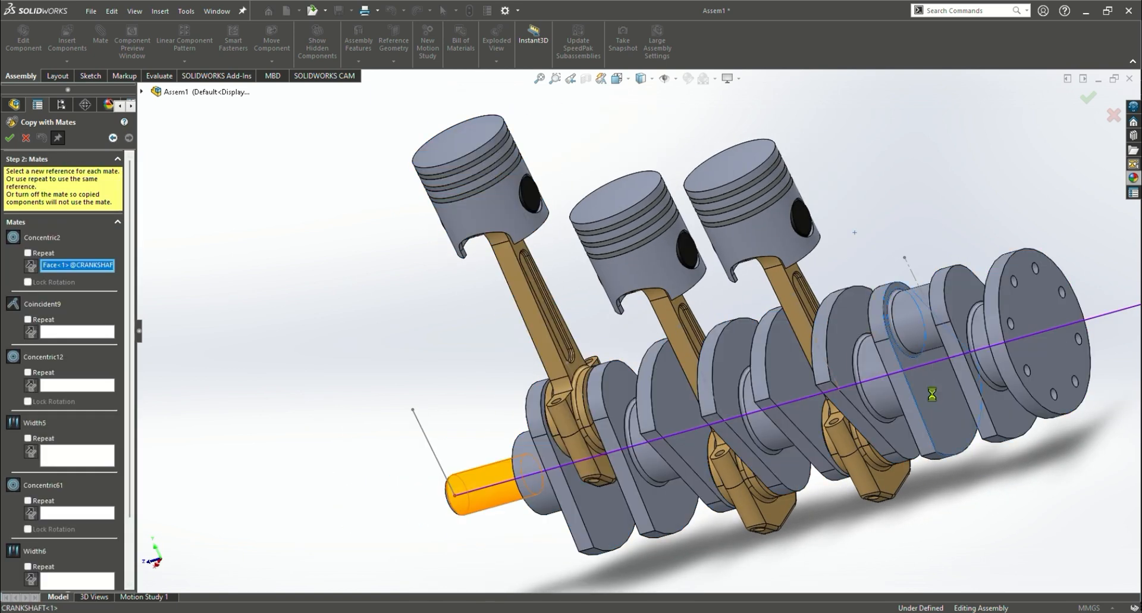
left_click(113, 138)
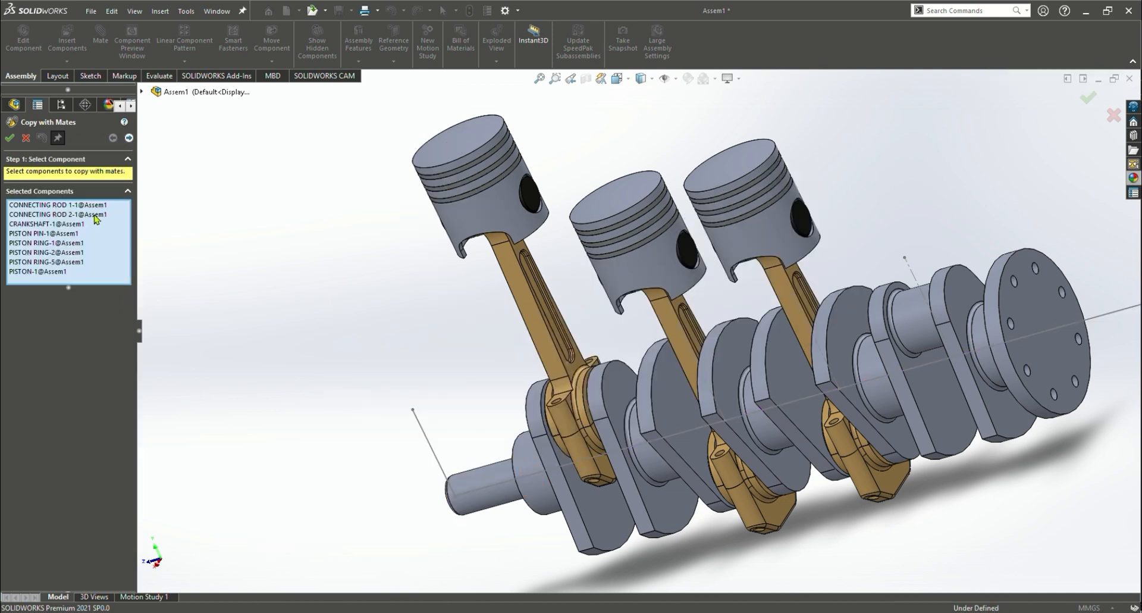
left_click(64, 224)
key("Delete")
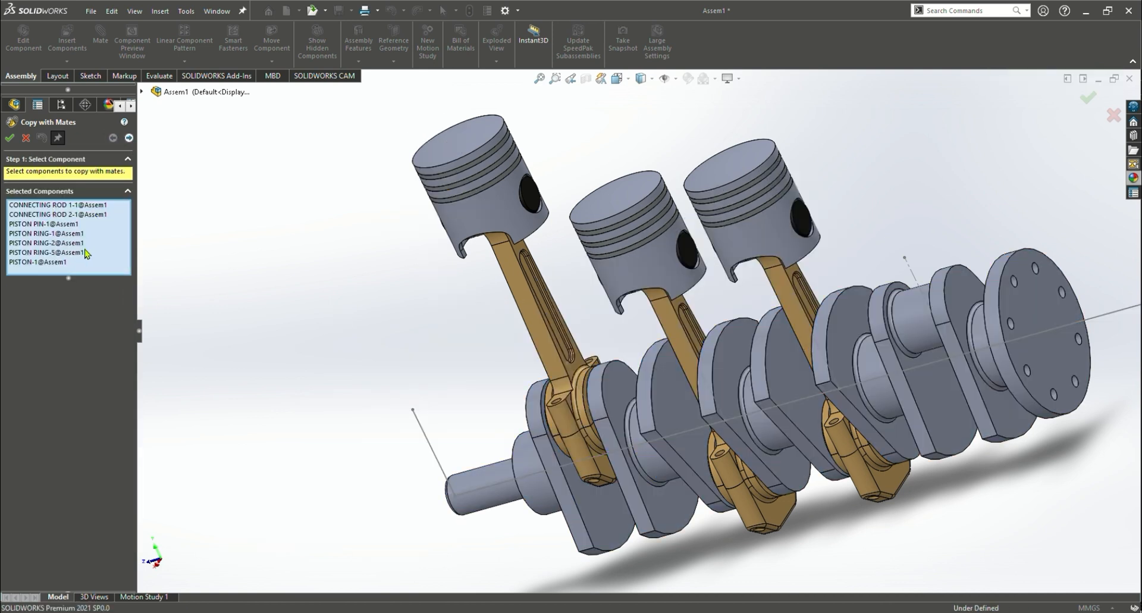
left_click(128, 139)
Place the copied set on the fourth throw using its facing web faces for Width1, crankpin face for Concentric11 and Line6@Sketch1 for Concentric12
middle_click_drag(923, 512, 989, 505)
left_click(1015, 388)
middle_click_drag(1070, 502, 1006, 498)
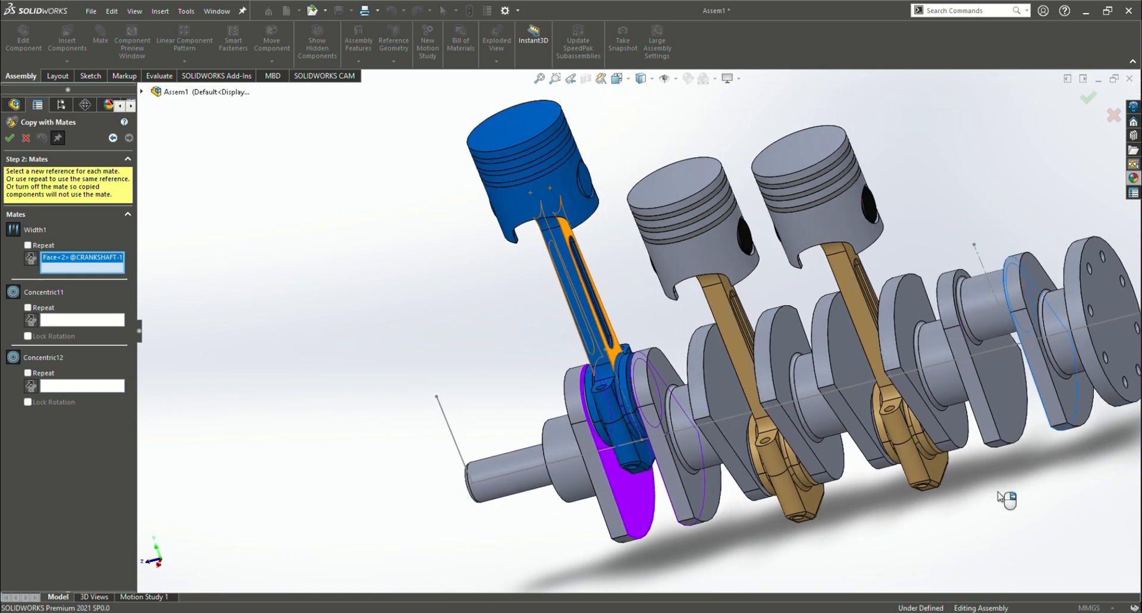
left_click(1019, 405)
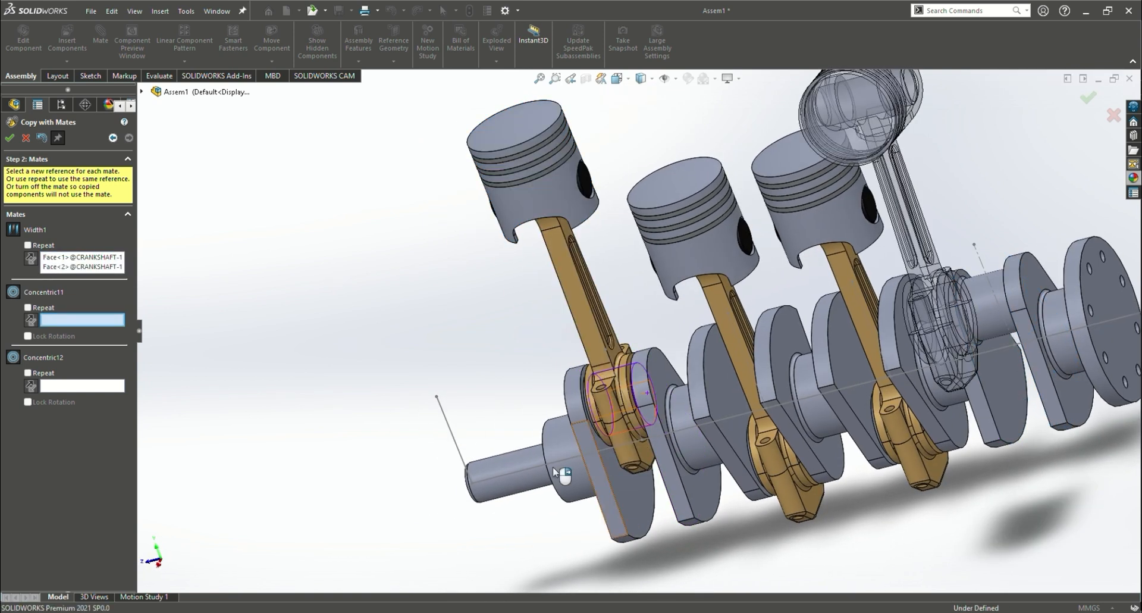
left_click(1005, 329)
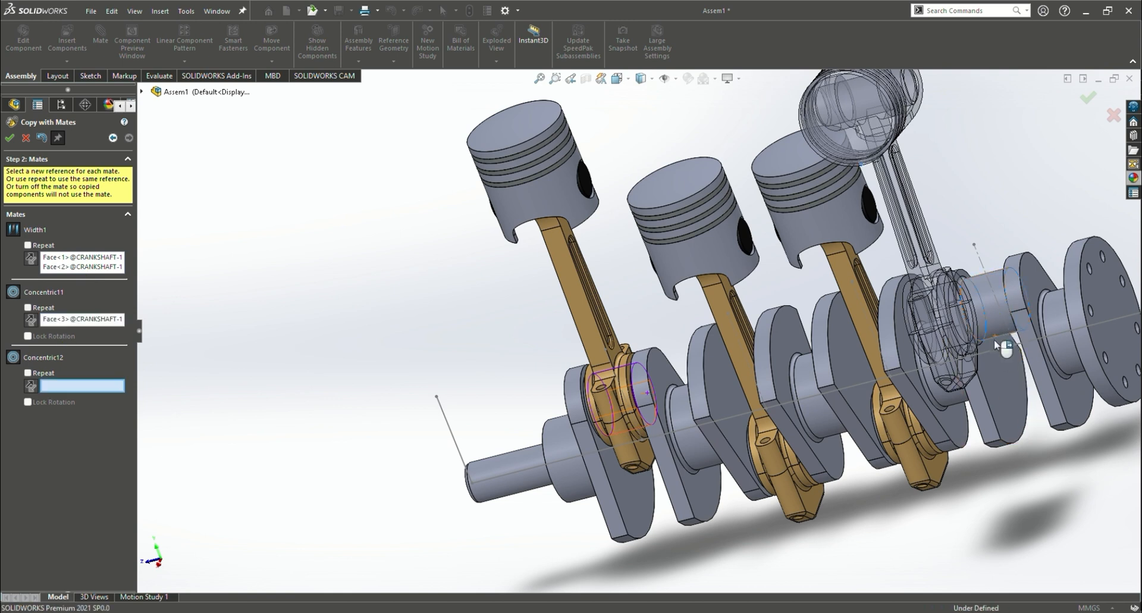
scroll(988, 310, "down", 5)
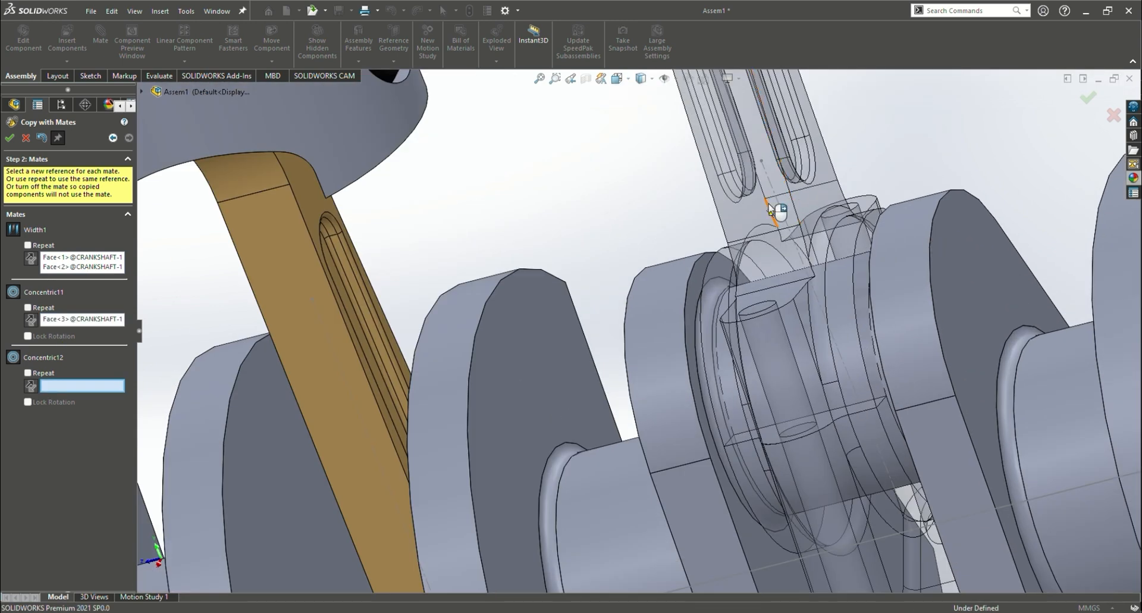
left_click(784, 213)
scroll(789, 209, "up", 10)
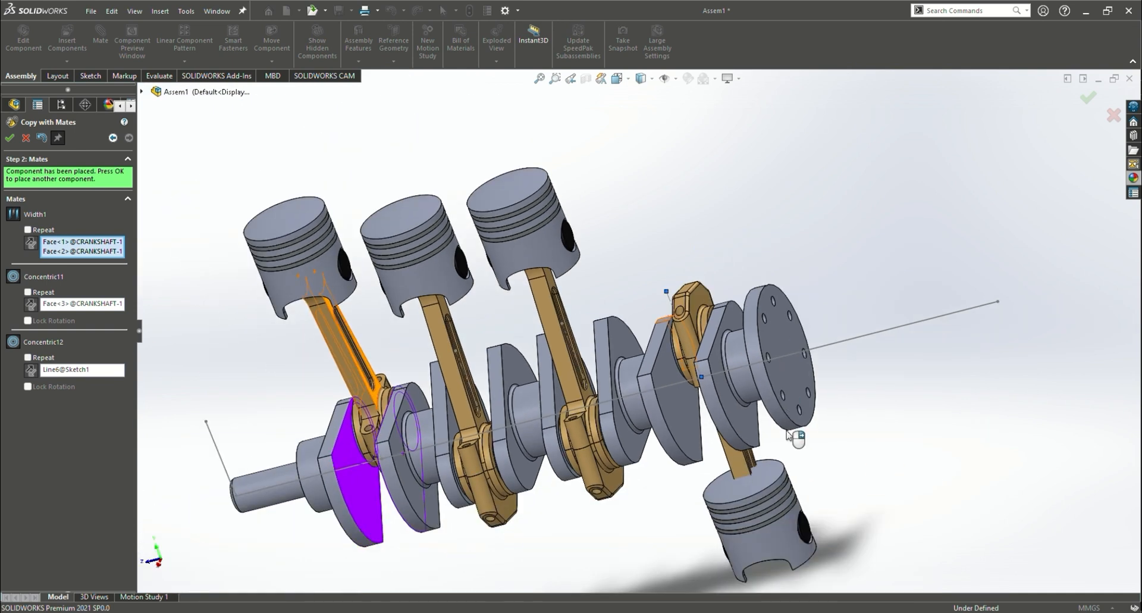
left_click_drag(764, 483, 678, 417)
left_click_drag(813, 395, 791, 406)
left_click_drag(759, 477, 721, 502)
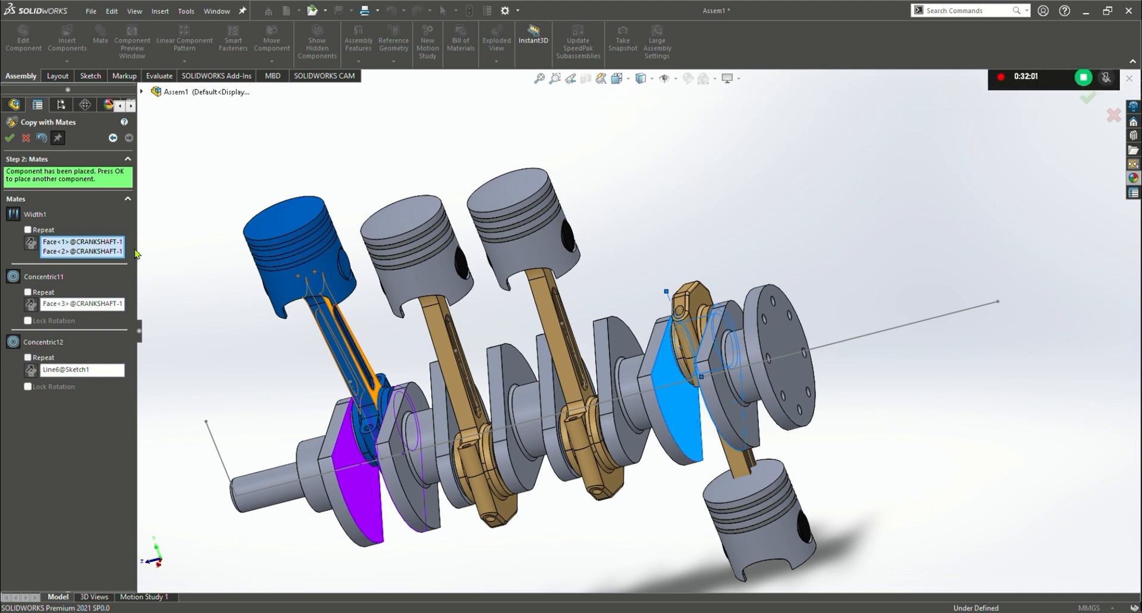
left_click(11, 138)
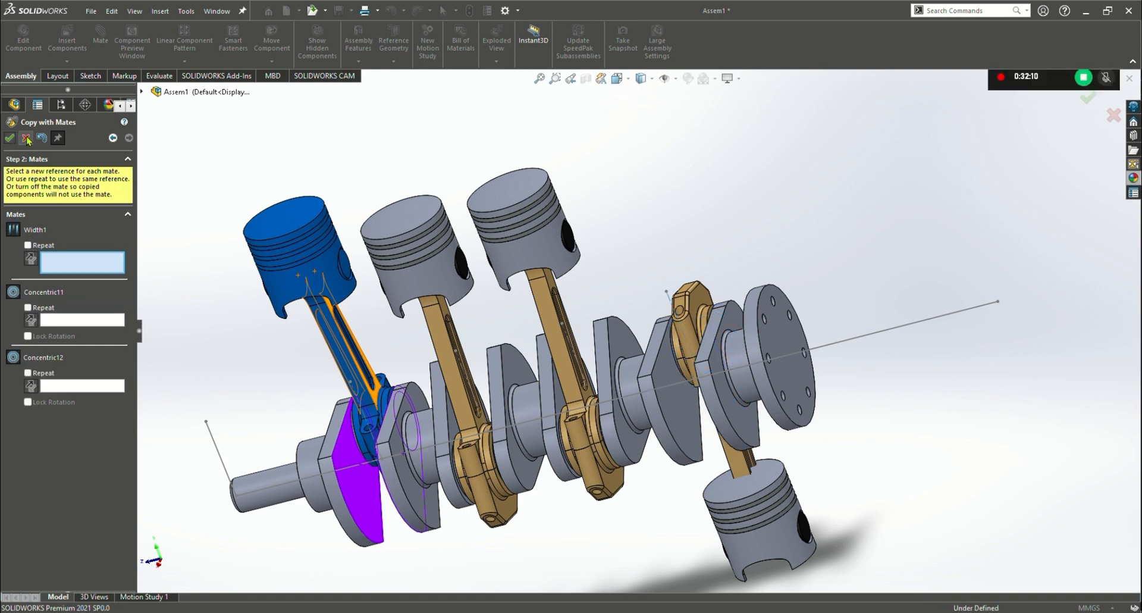
left_click(27, 139)
Swing the inverted fourth piston and connecting rod upright above the crankshaft, and rotate the crankshaft to test the motion of all four sets
middle_click_drag(182, 300, 293, 287)
left_click_drag(485, 490, 477, 369)
middle_click_drag(604, 553, 982, 190)
left_click_drag(640, 479, 572, 160)
middle_click_drag(493, 527, 543, 521)
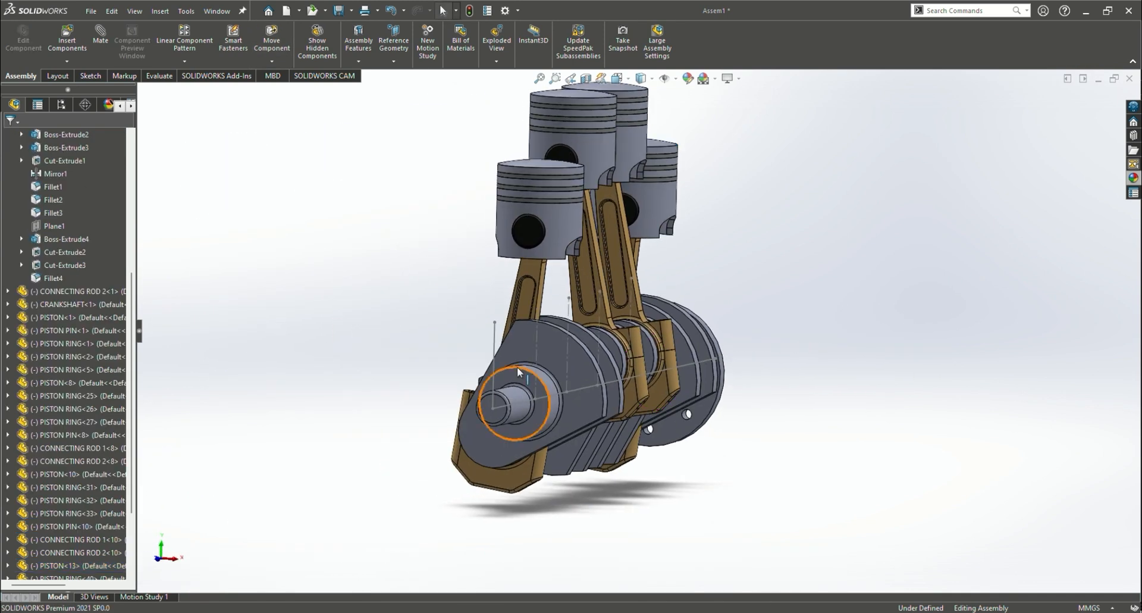
left_click_drag(516, 366, 474, 495)
middle_click_drag(474, 495, 731, 418)
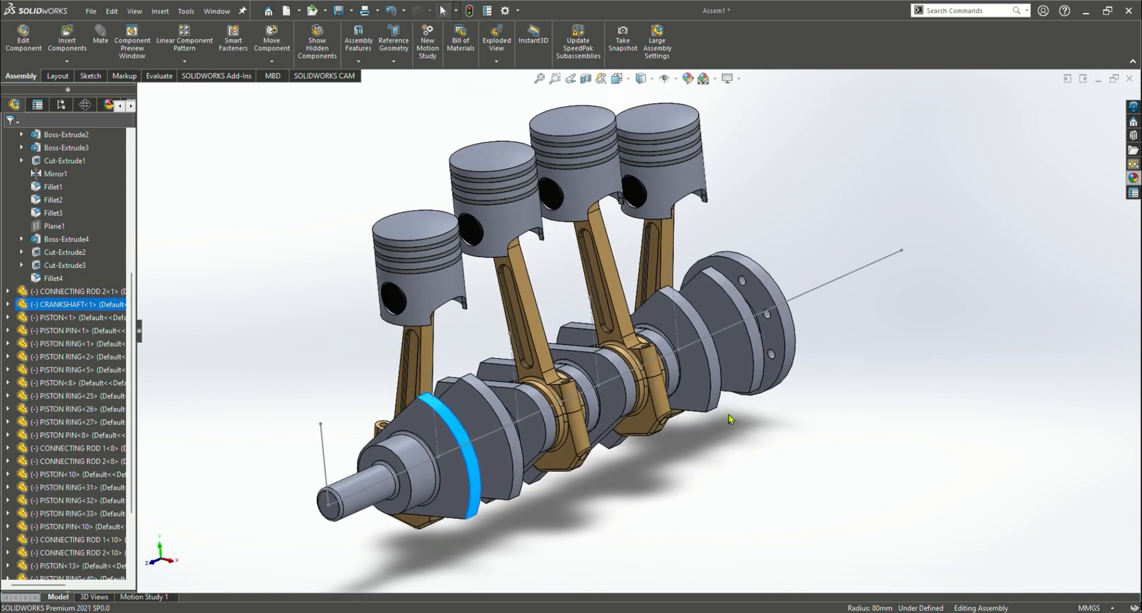
scroll(531, 363, "down", 5)
middle_click_drag(785, 388, 870, 284)
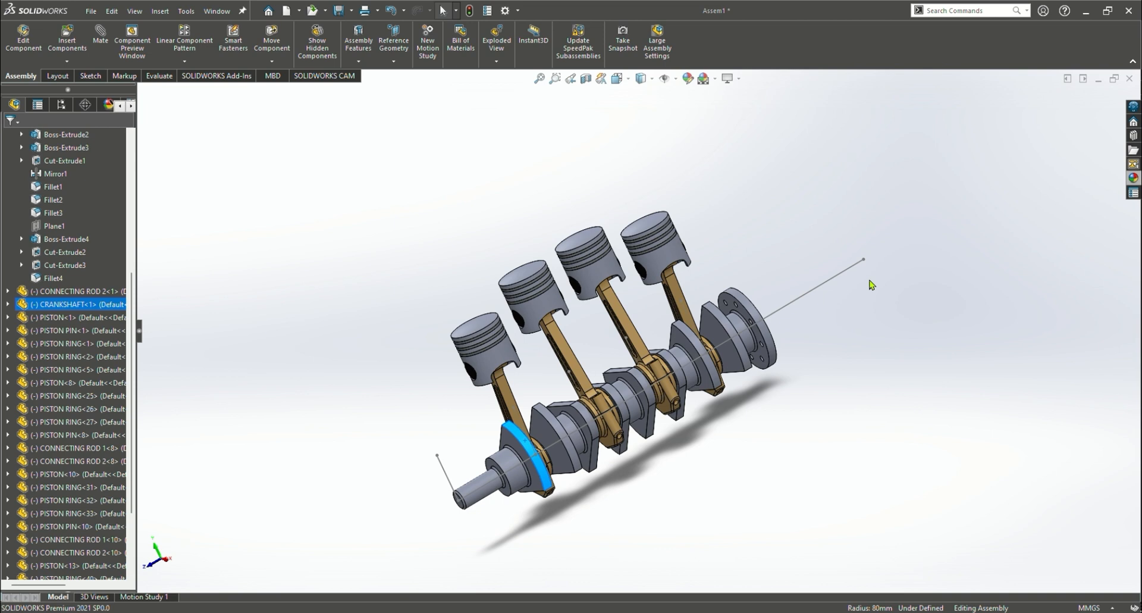
Turn the crankshaft to a new position in the isometric view and hide the layout sketch Sketch1
key("ctrl+7")
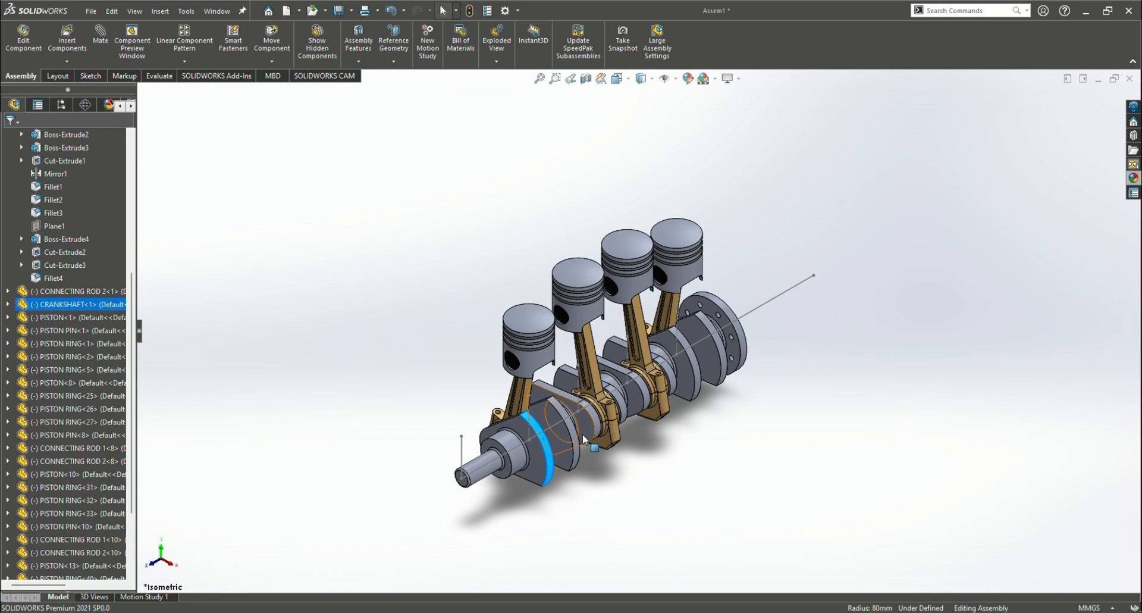
left_click(57, 76)
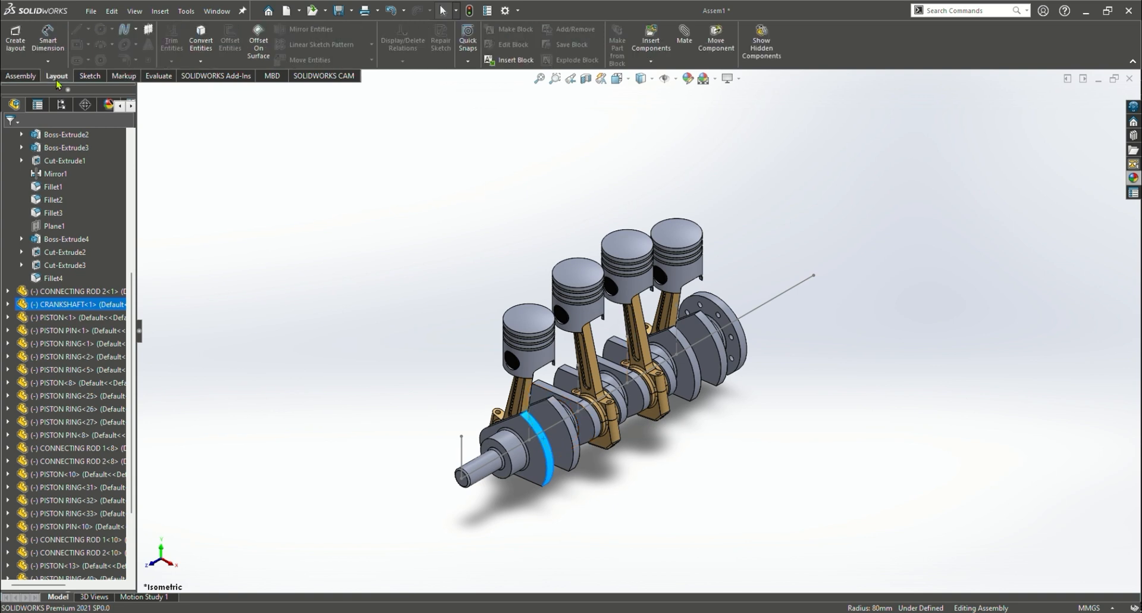
left_click(21, 76)
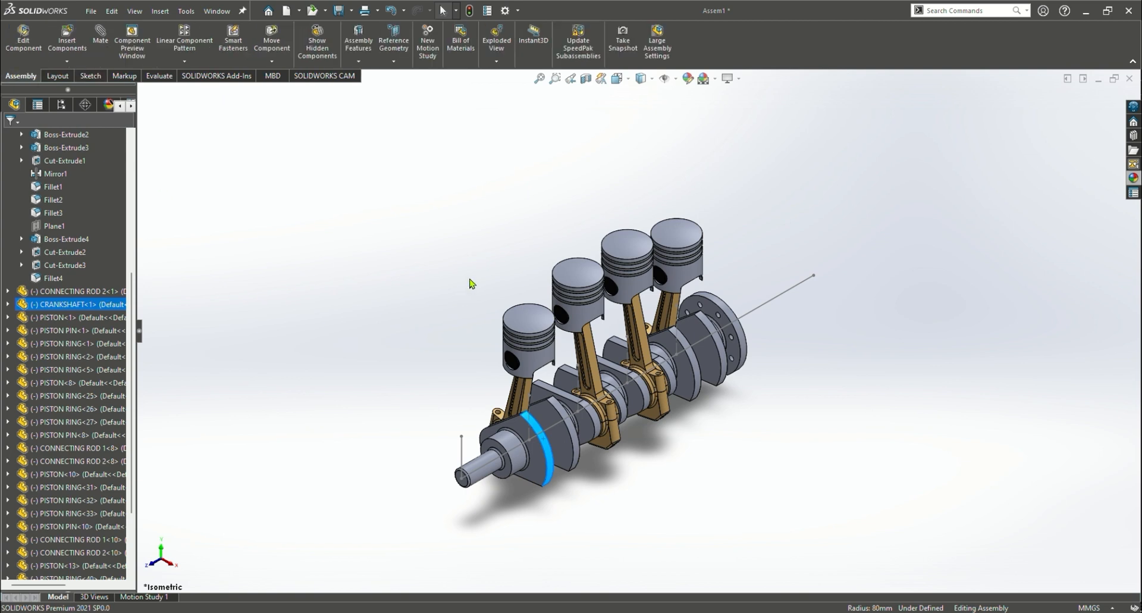
left_click_drag(505, 435, 467, 465)
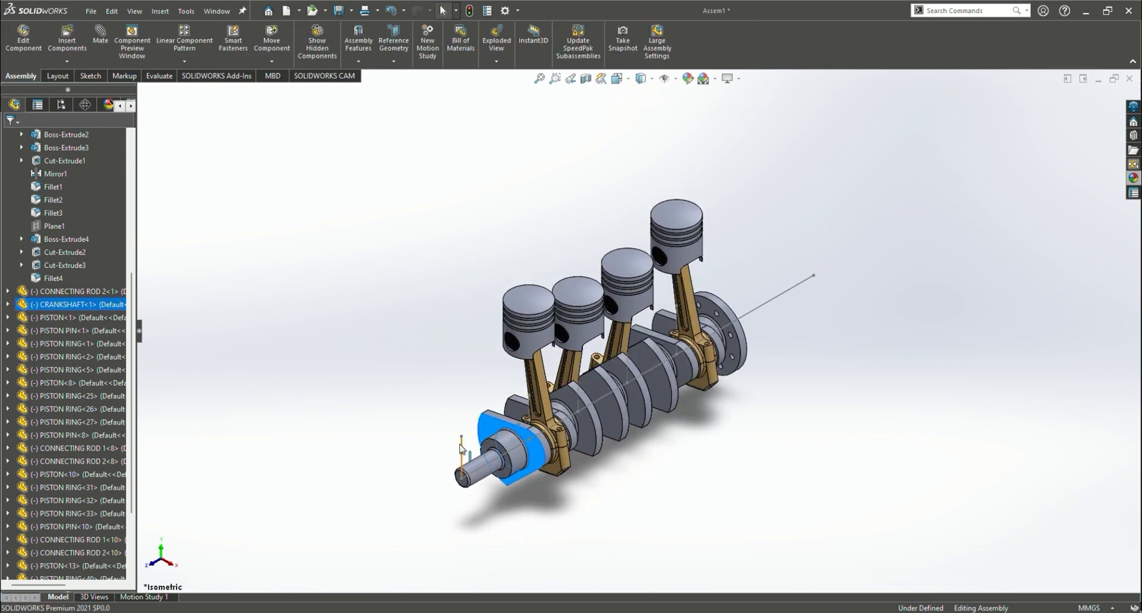
left_click(460, 446)
left_click(491, 427)
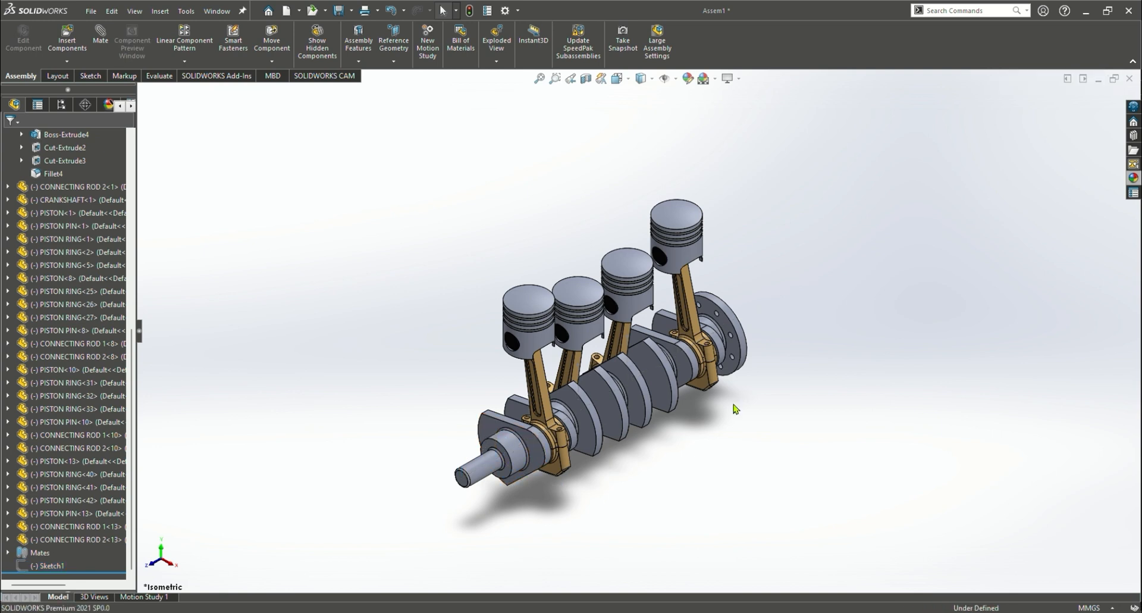
Examine the finished assembly from several angles, including isometric, and set it to the dimetric view
middle_click_drag(704, 505, 709, 470)
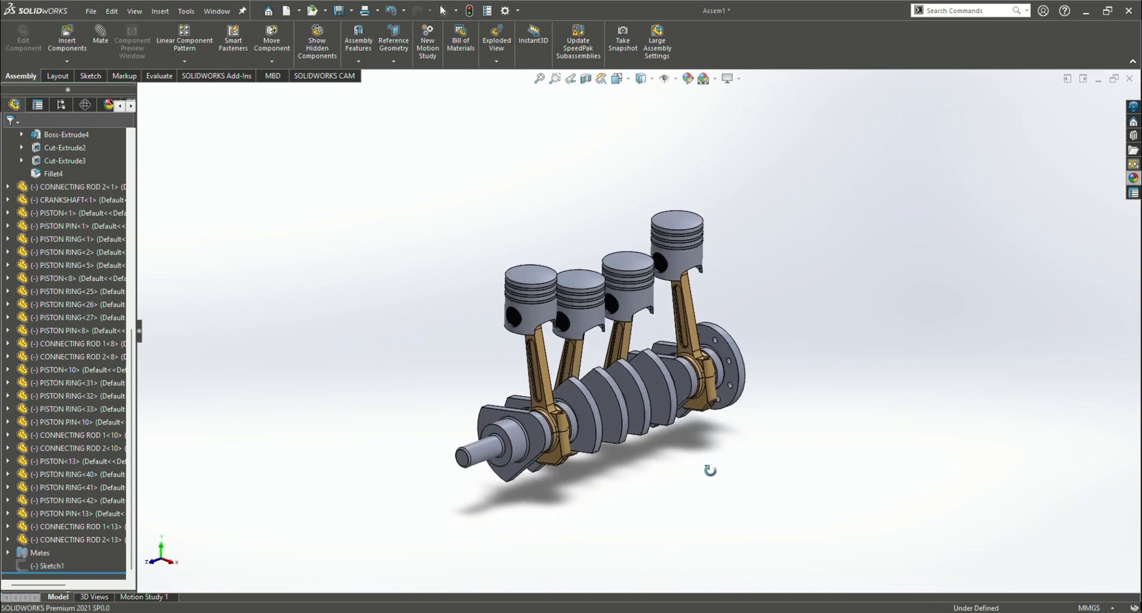
left_click(617, 78)
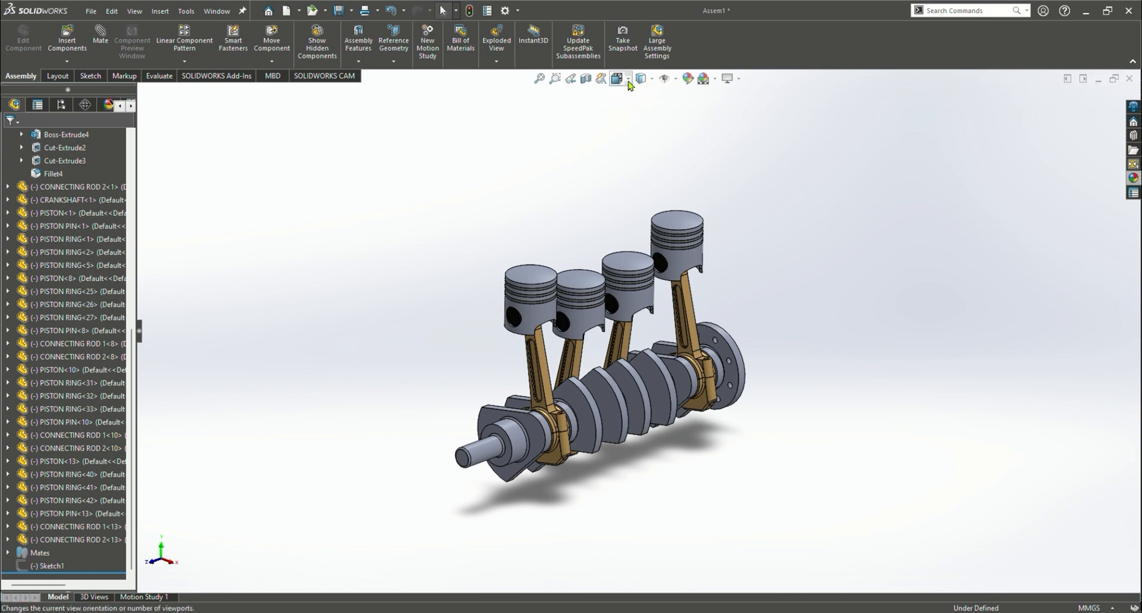
left_click(691, 120)
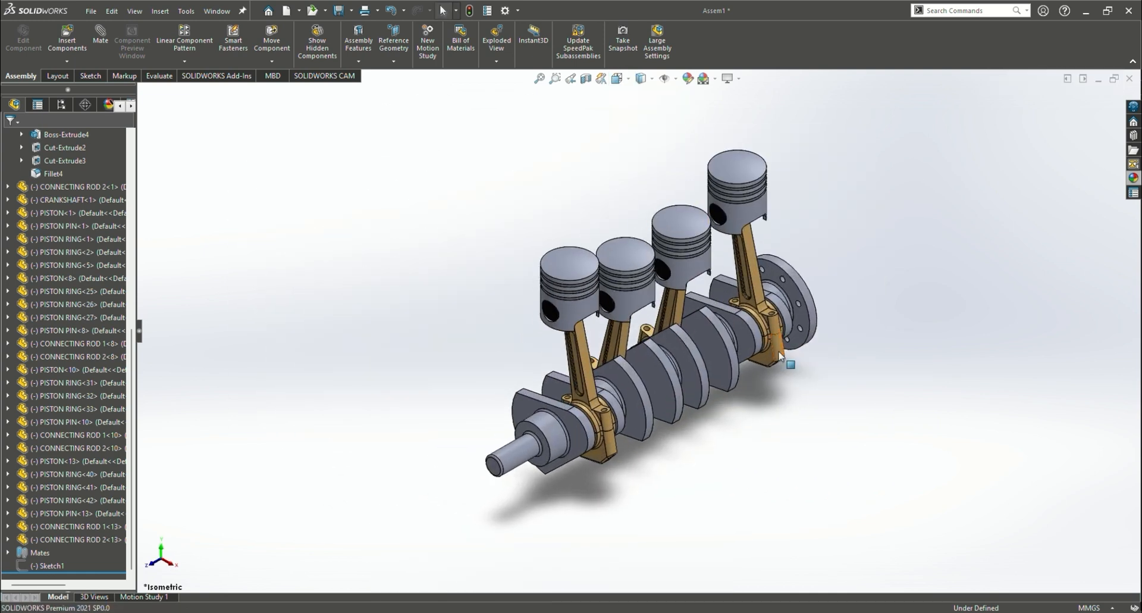
middle_click_drag(435, 417, 569, 195)
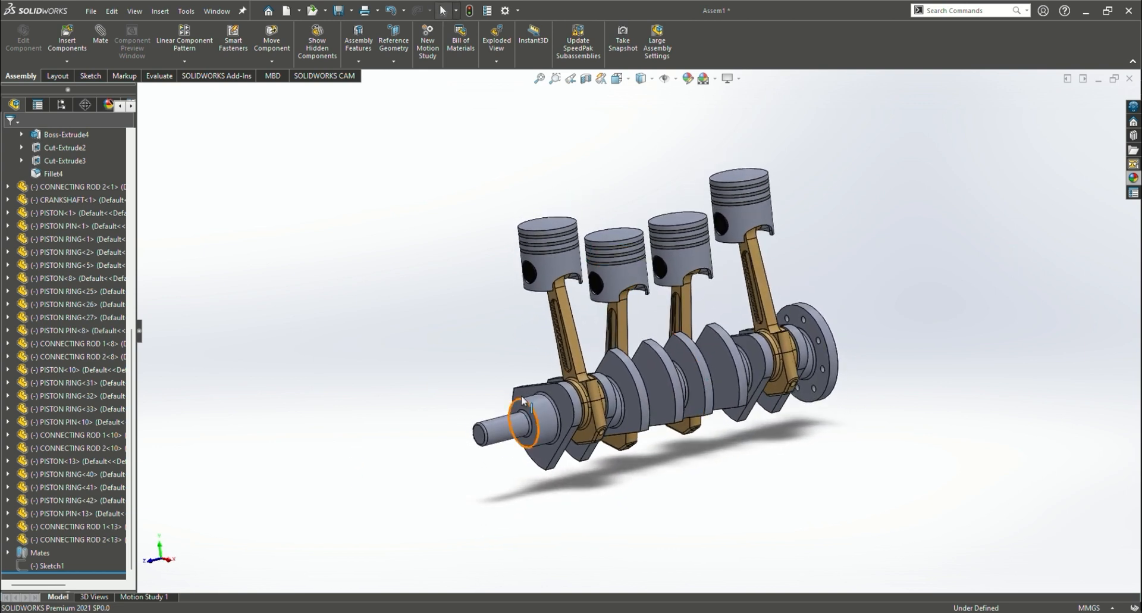
left_click(617, 78)
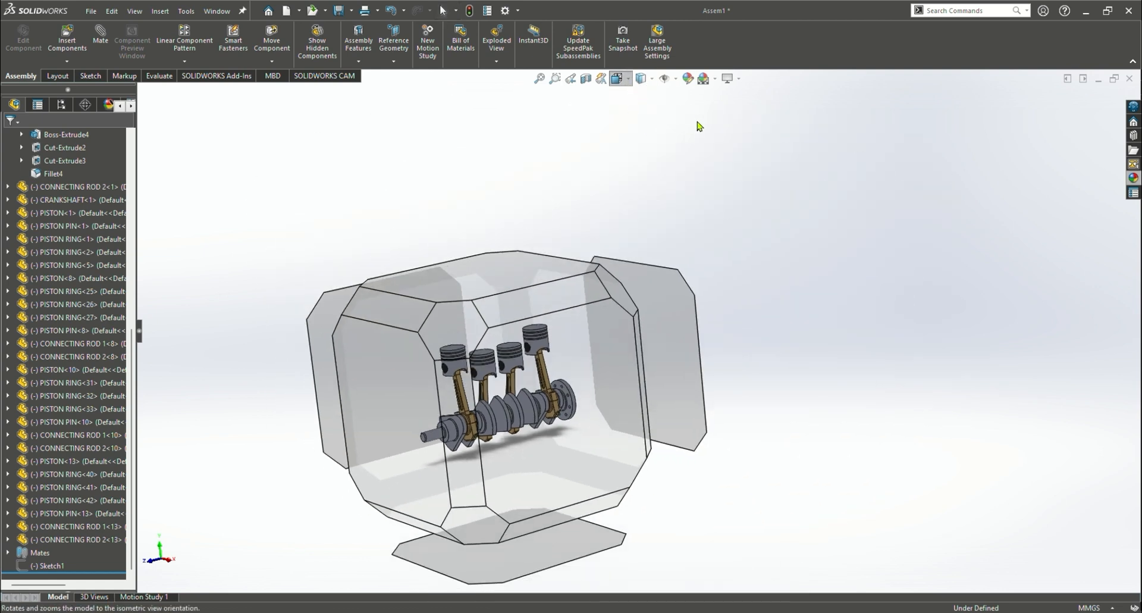
left_click(699, 142)
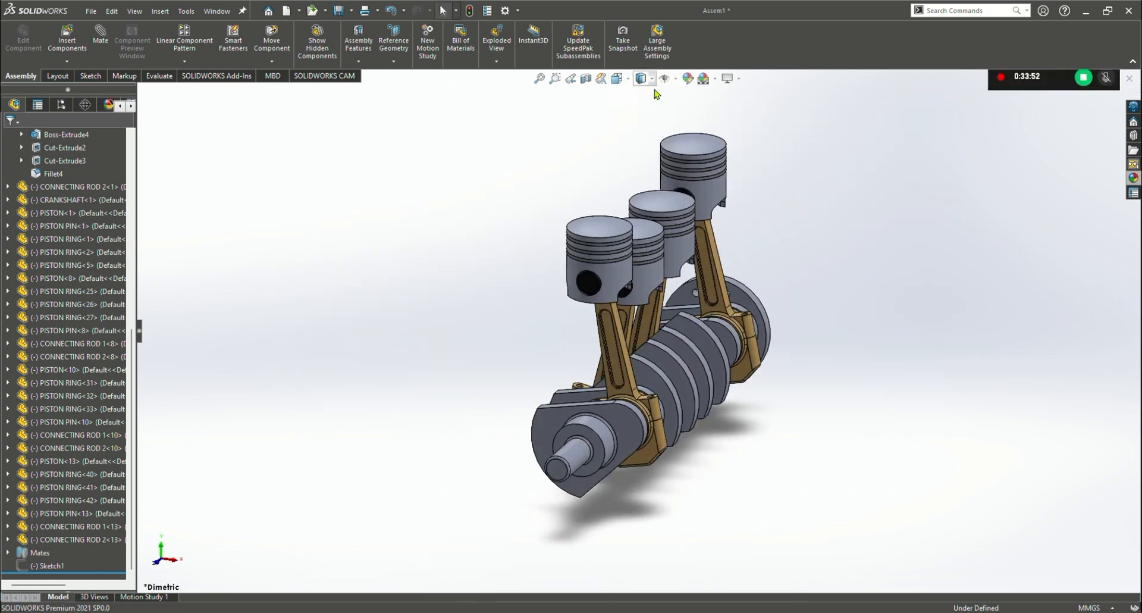
Change the assembly's display style to show hidden lines
left_click(645, 106)
left_click(644, 79)
left_click(640, 144)
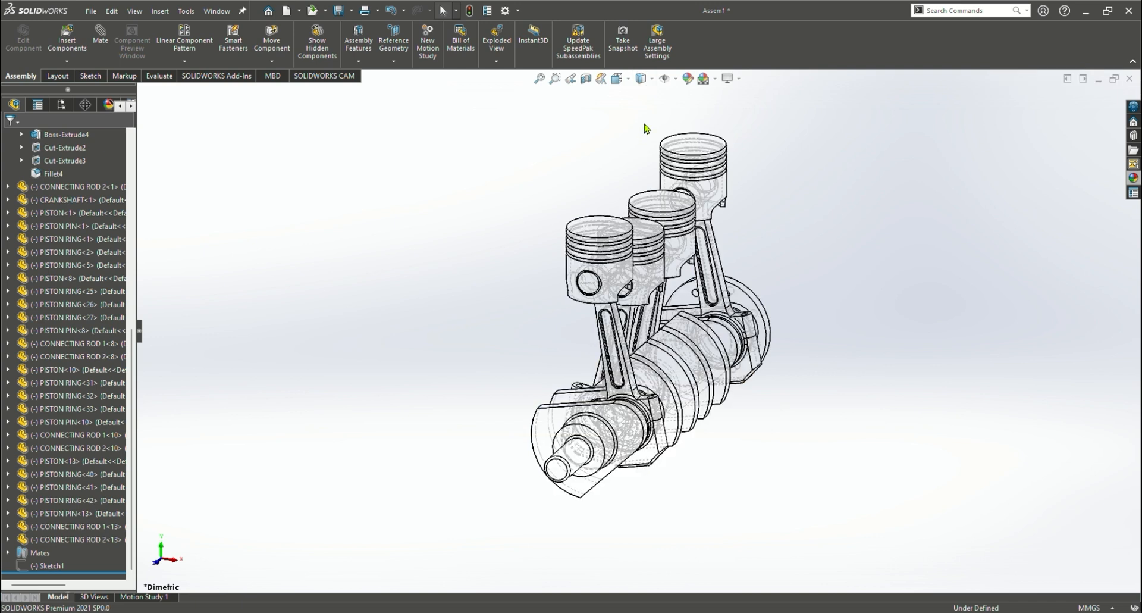
Set the assembly's display style to shaded with edges and orient it to the isometric view
left_click(644, 79)
left_click(646, 107)
left_click(618, 78)
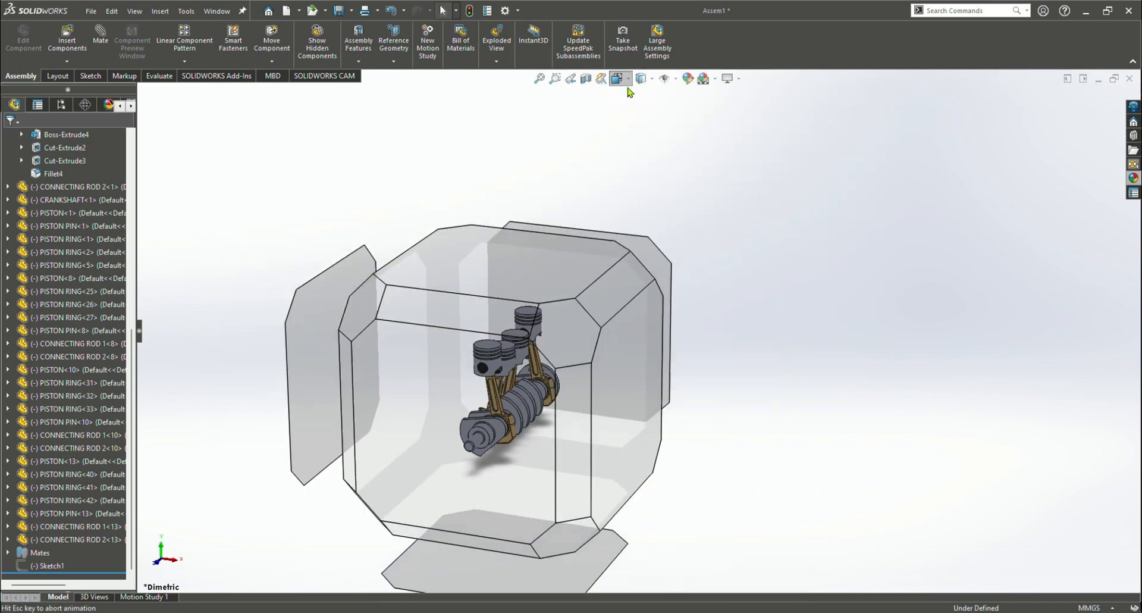
left_click(687, 147)
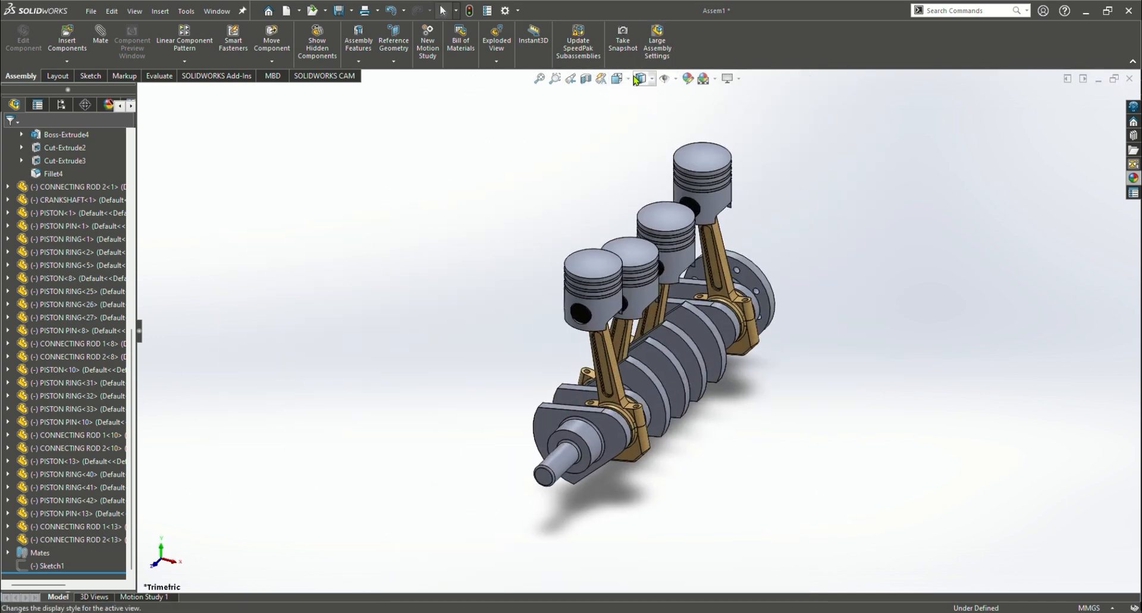
key("space")
left_click(694, 126)
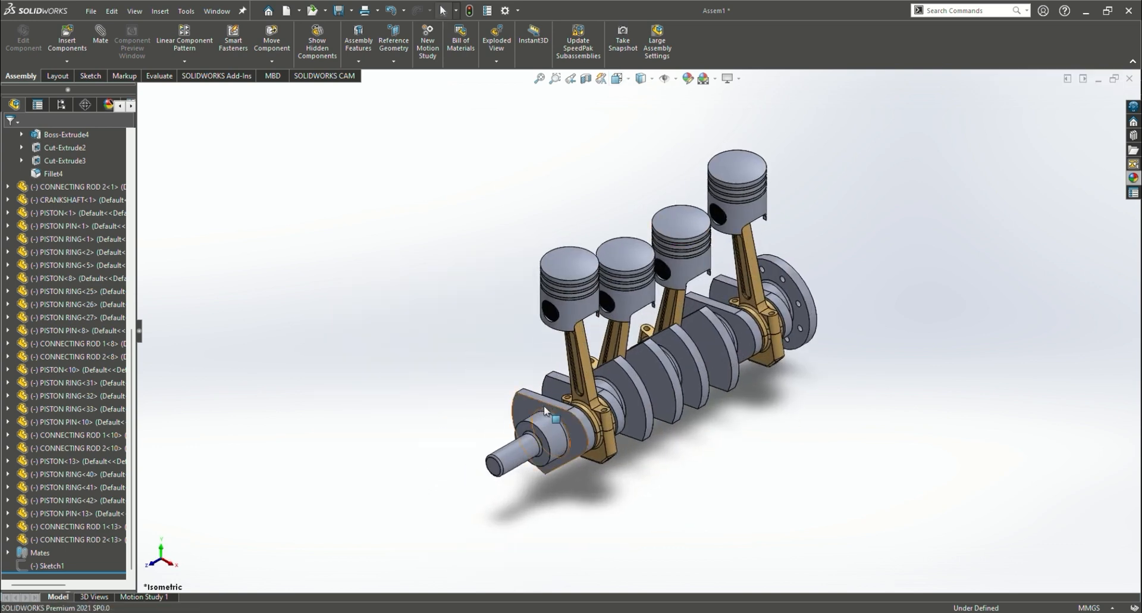
Rotate the crankshaft by its front web so the two middle pistons rise and the two outer pistons drop
middle_click_drag(458, 396, 410, 389)
middle_click_drag(542, 298, 553, 295)
scroll(543, 297, "down", 2)
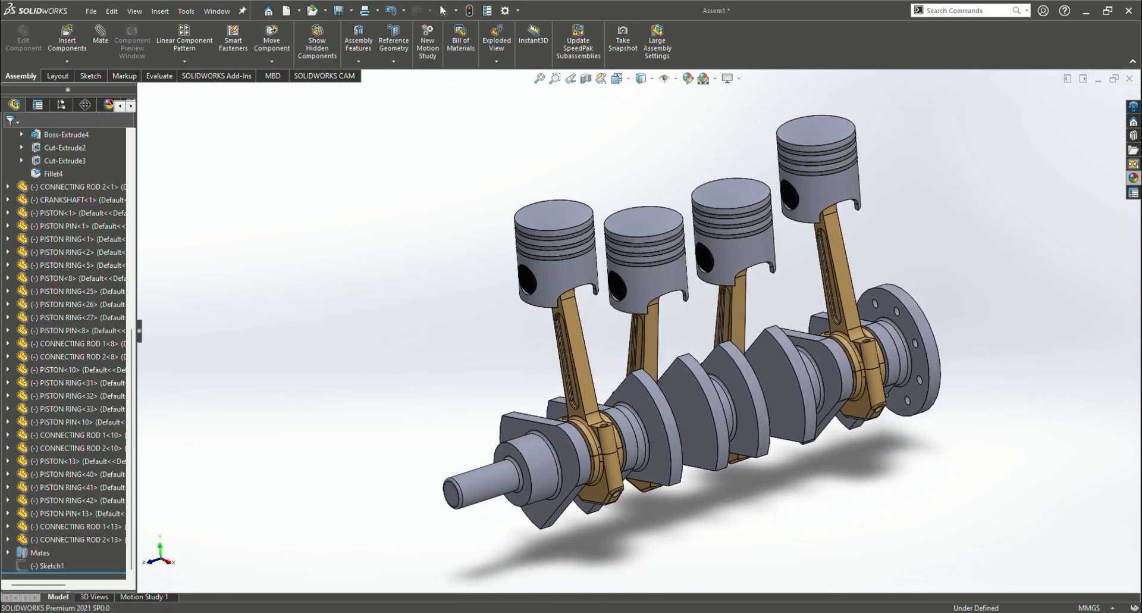
scroll(356, 237, "up", 1)
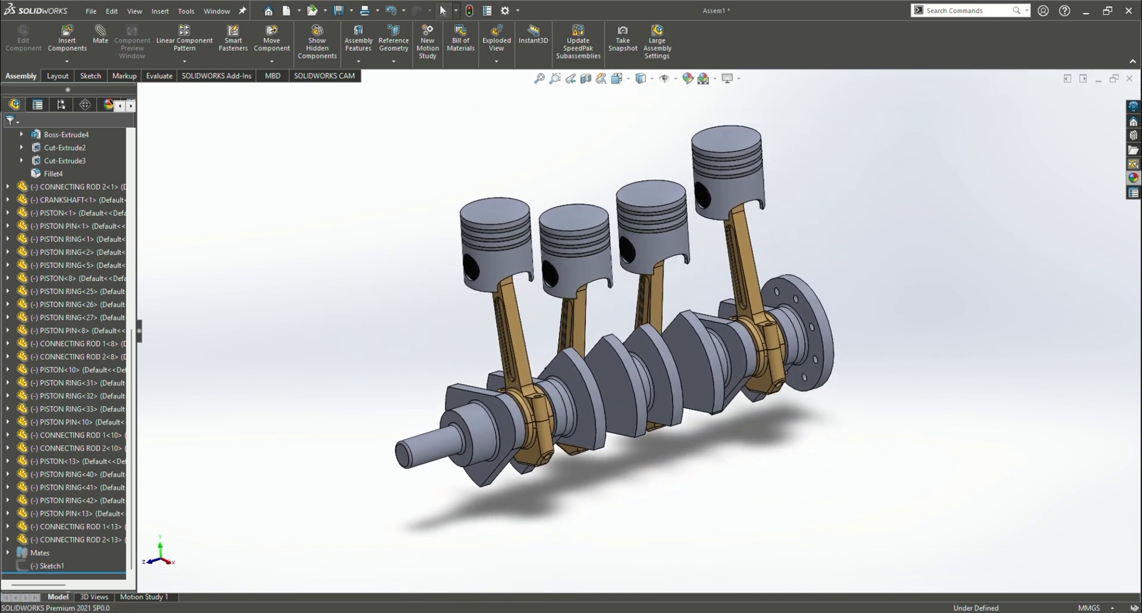
mouse_move(457, 397)
left_mouse_down()
mouse_move(461, 447)
mouse_move(463, 377)
left_mouse_up()
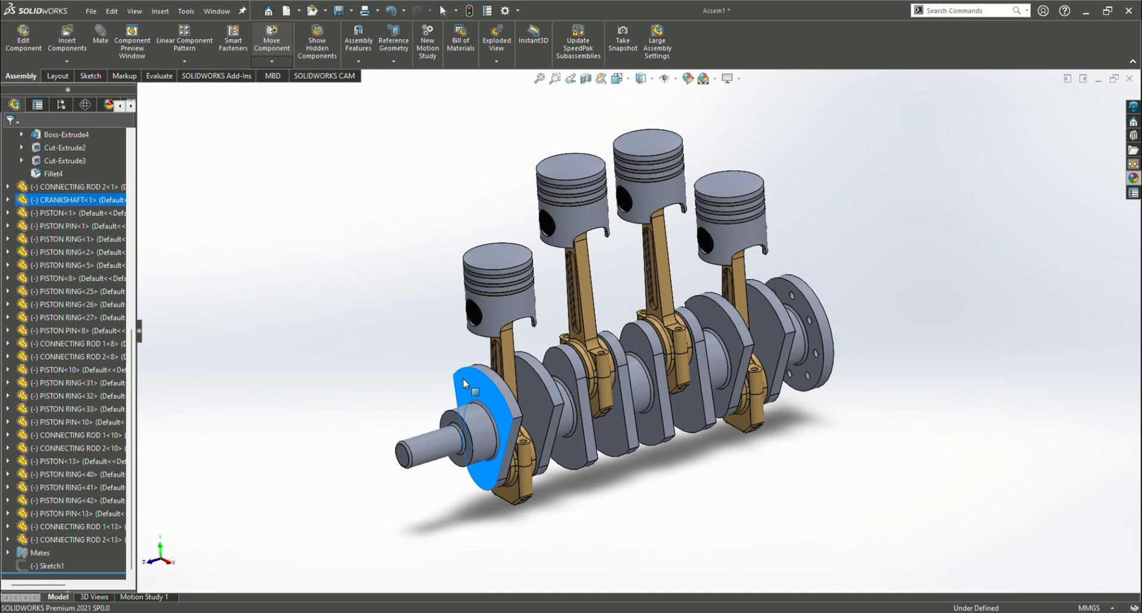
key("Escape")
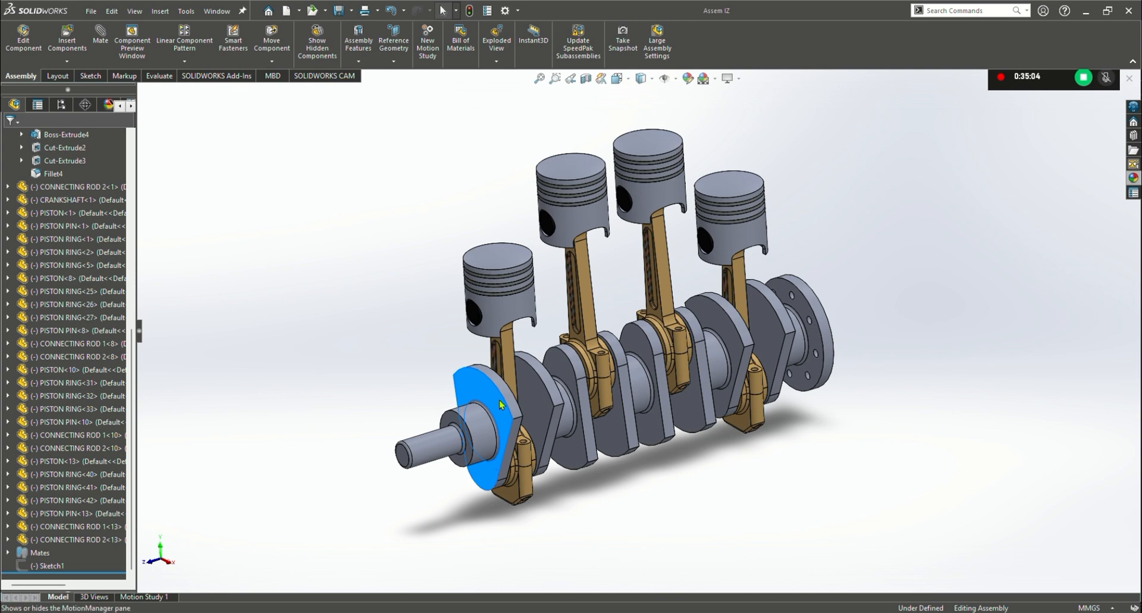
Set Motion Study 1 to Basic Motion at 50 frames per second with a duration of 12 seconds
left_click(164, 596)
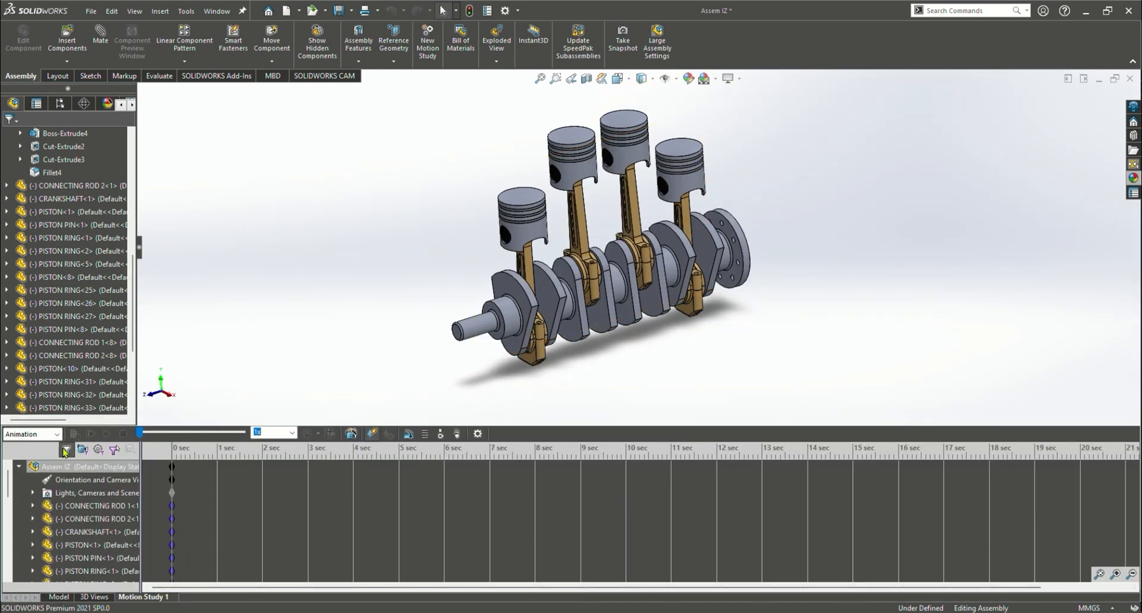
left_click(33, 433)
left_click(37, 456)
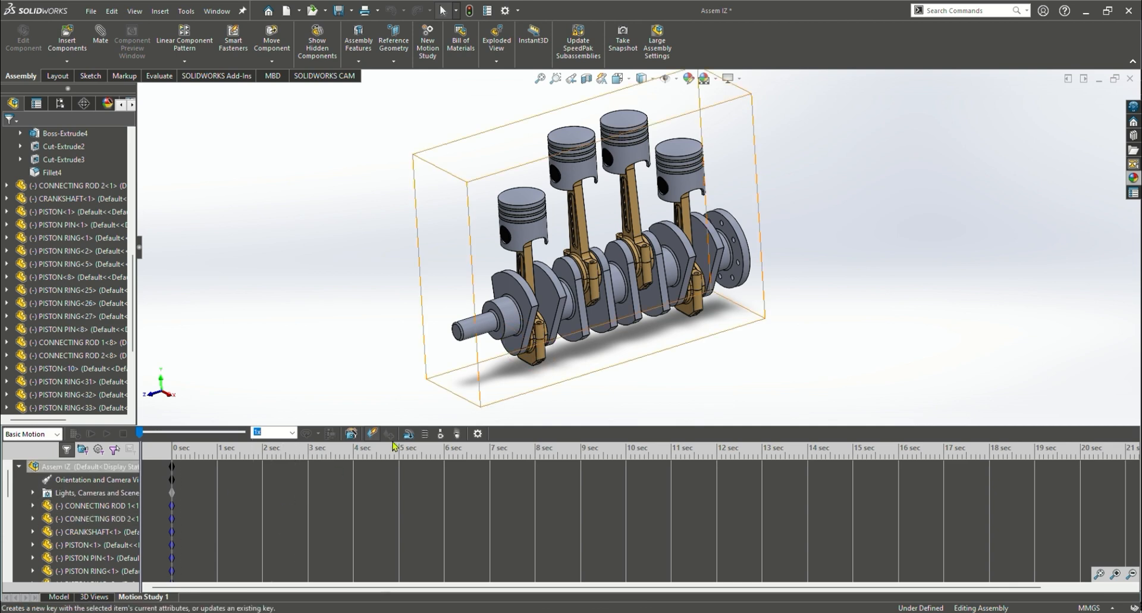
left_click(477, 433)
key("BackSpace")
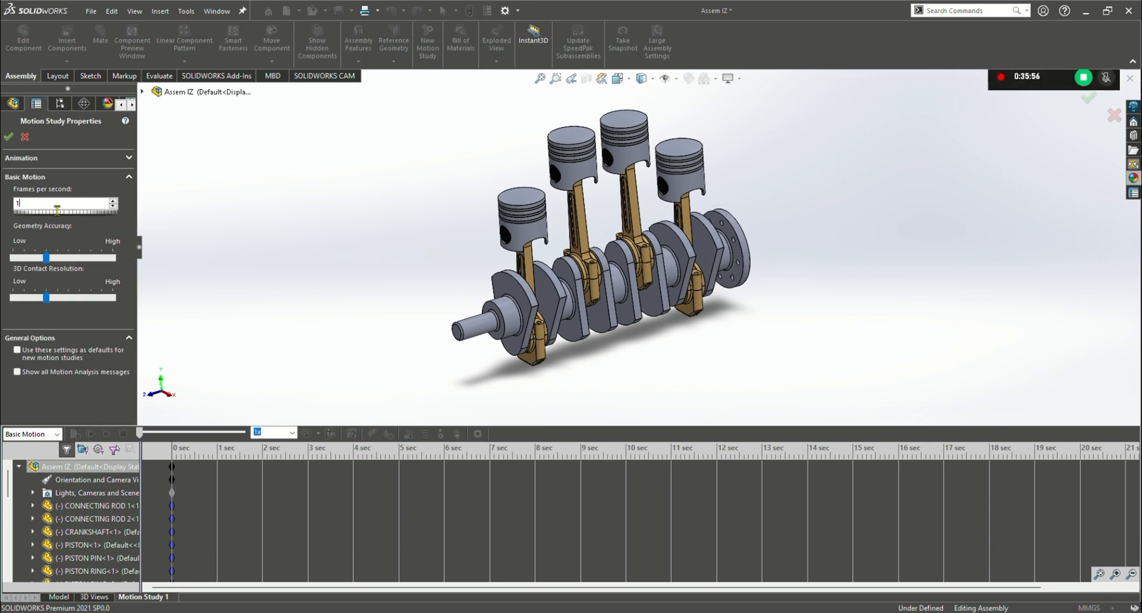
type("50")
left_click(8, 137)
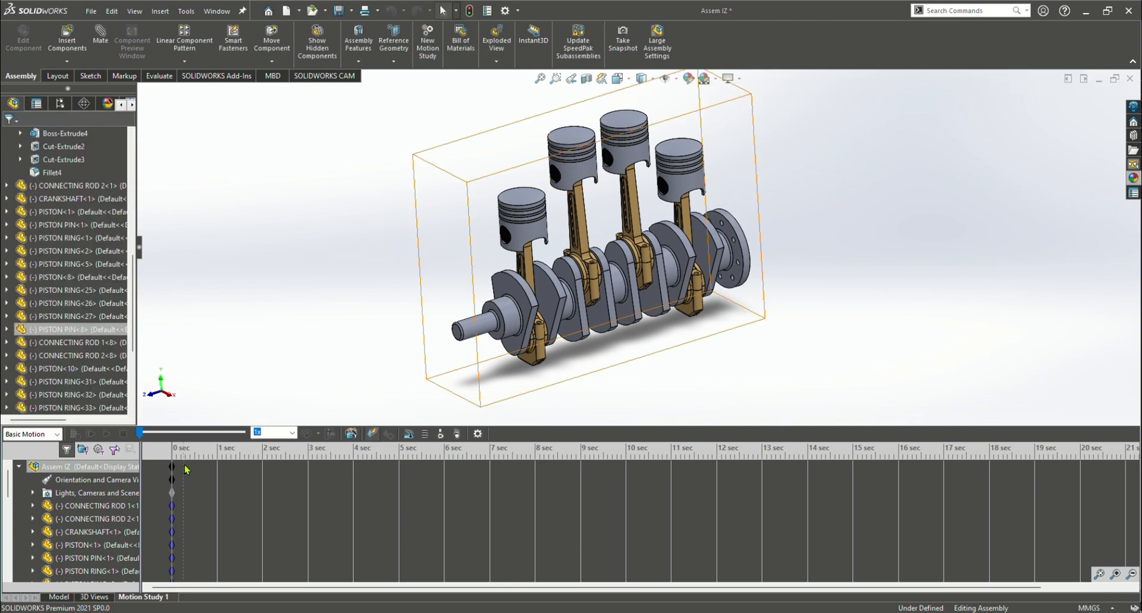
left_click_drag(172, 466, 716, 479)
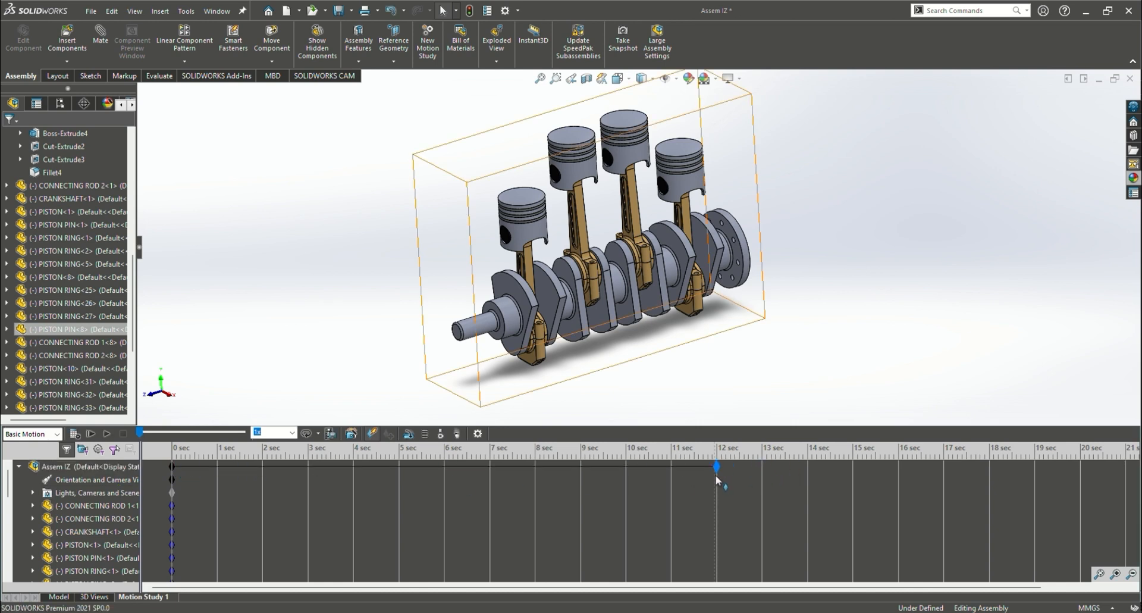
Add a constant-speed rotary motor on the cylindrical face of the crankshaft's front shaft end
left_click(406, 434)
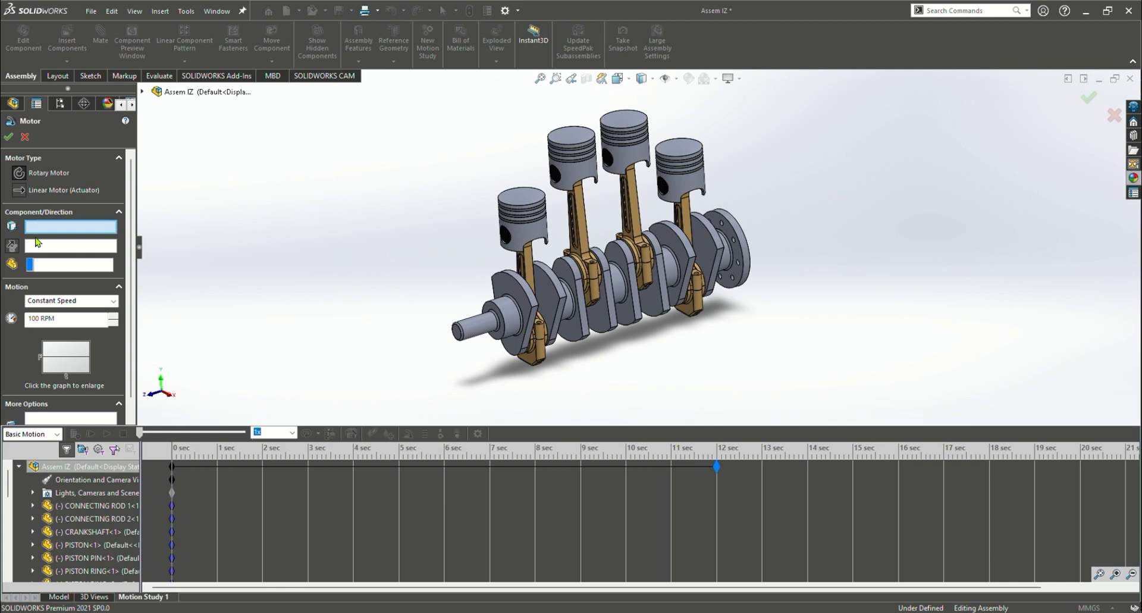
left_click(481, 329)
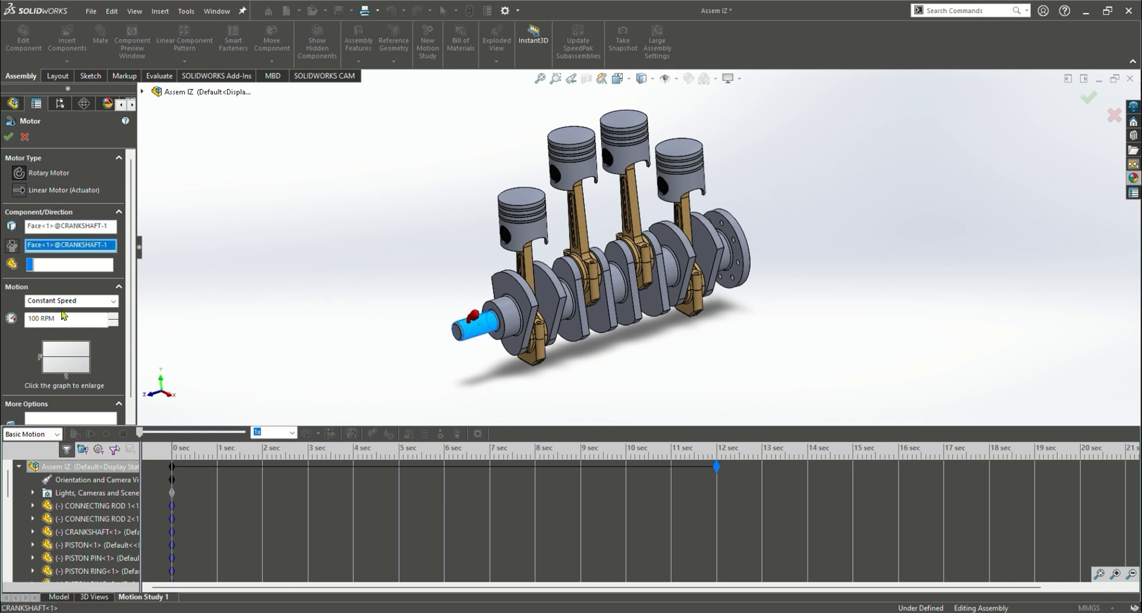
scroll(77, 309, "down", 1)
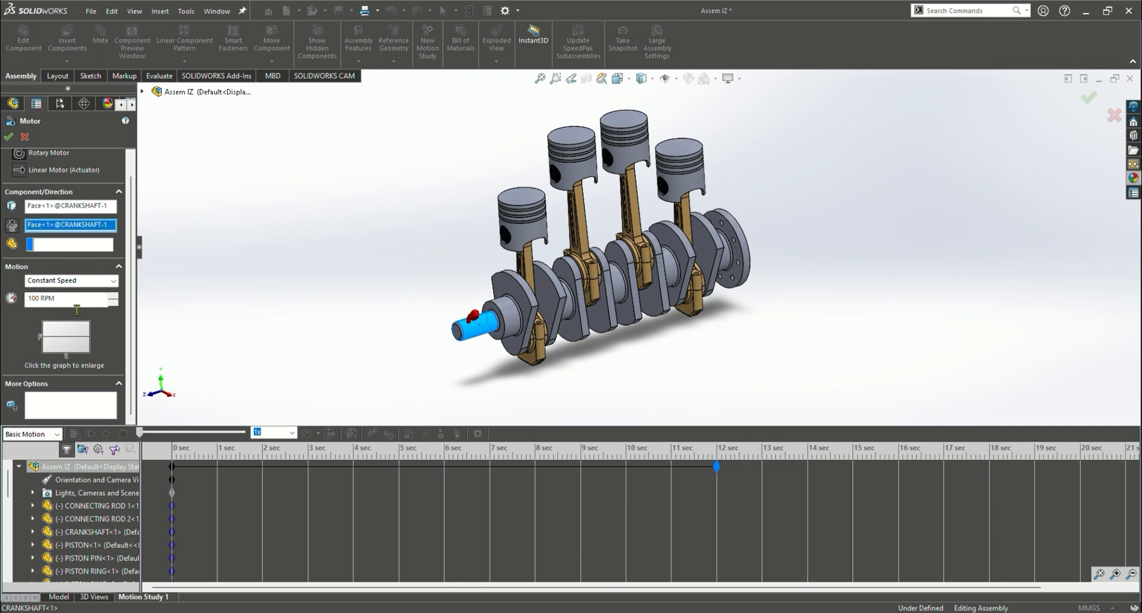
double_click(34, 298)
key("Return")
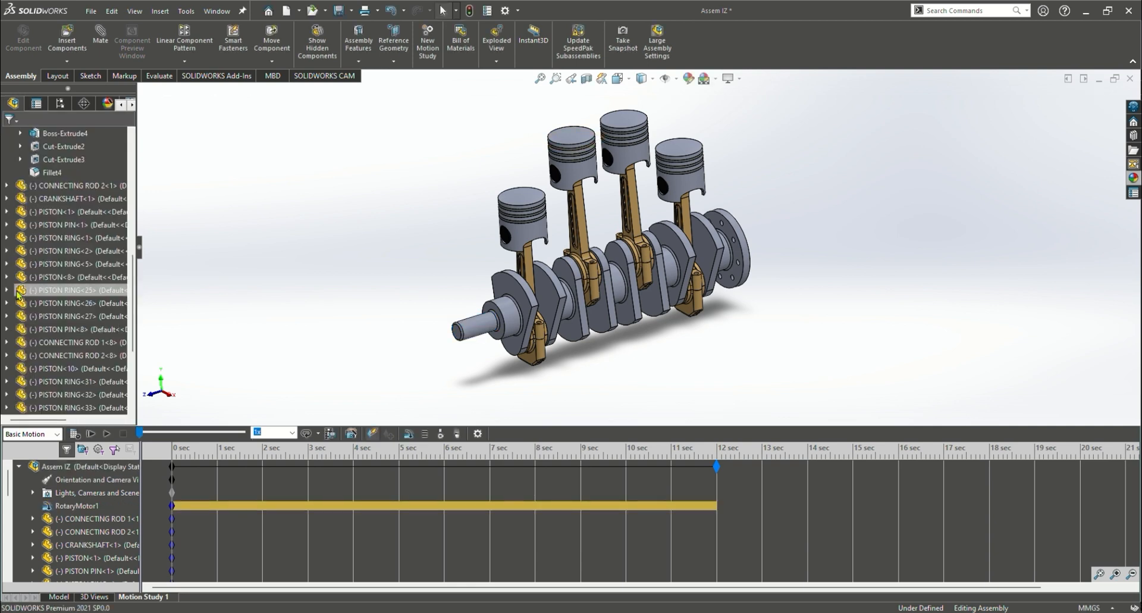
Run the motion study to animate the four pistons, and return to the assembly model
left_click(106, 434)
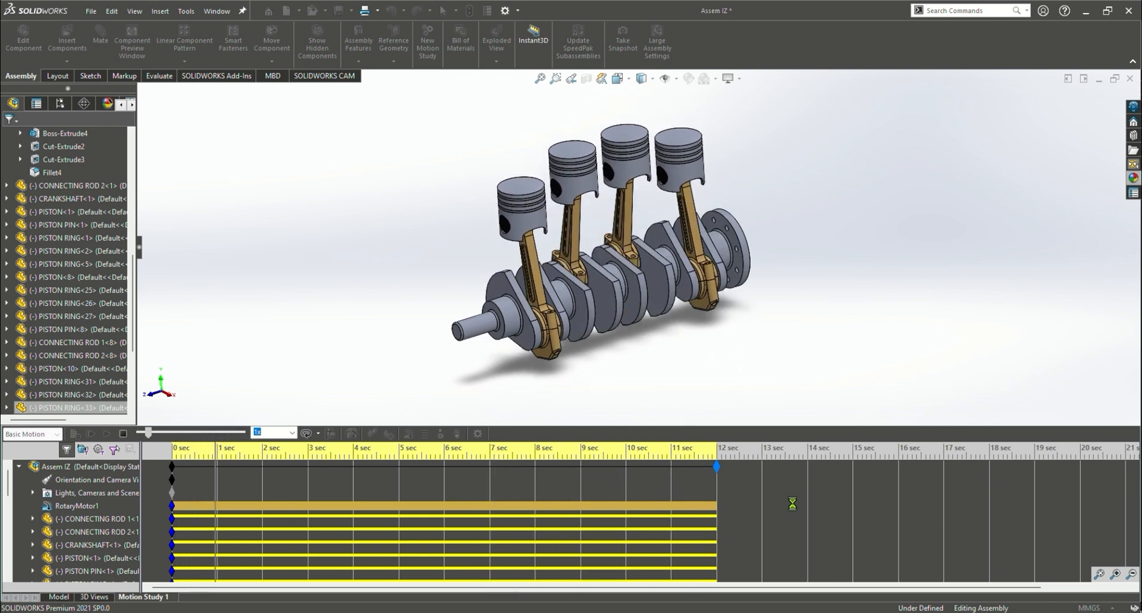
left_click(65, 596)
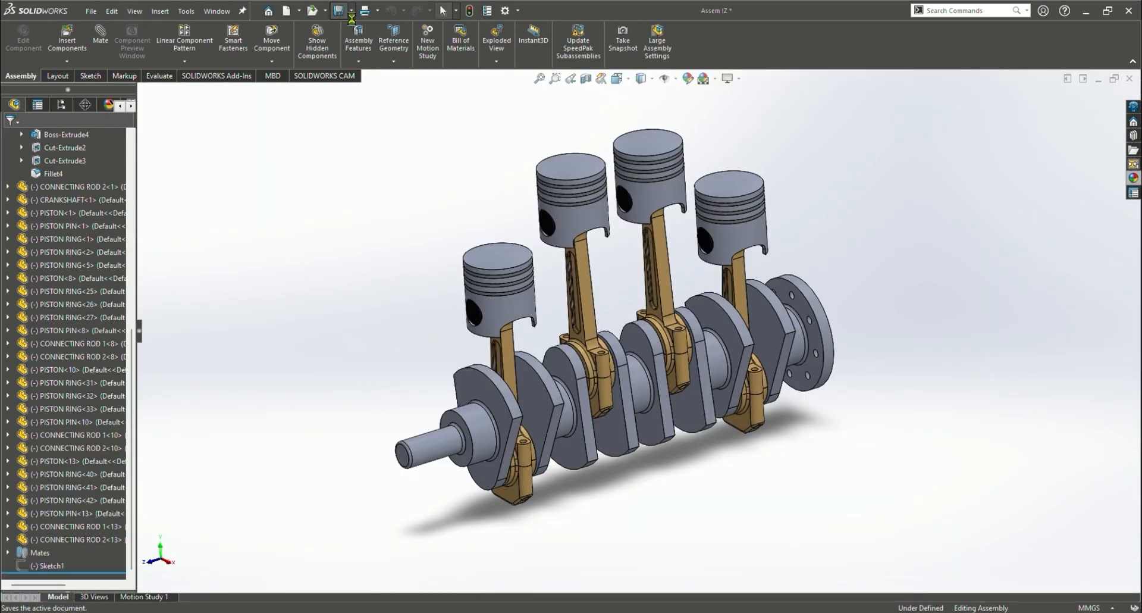